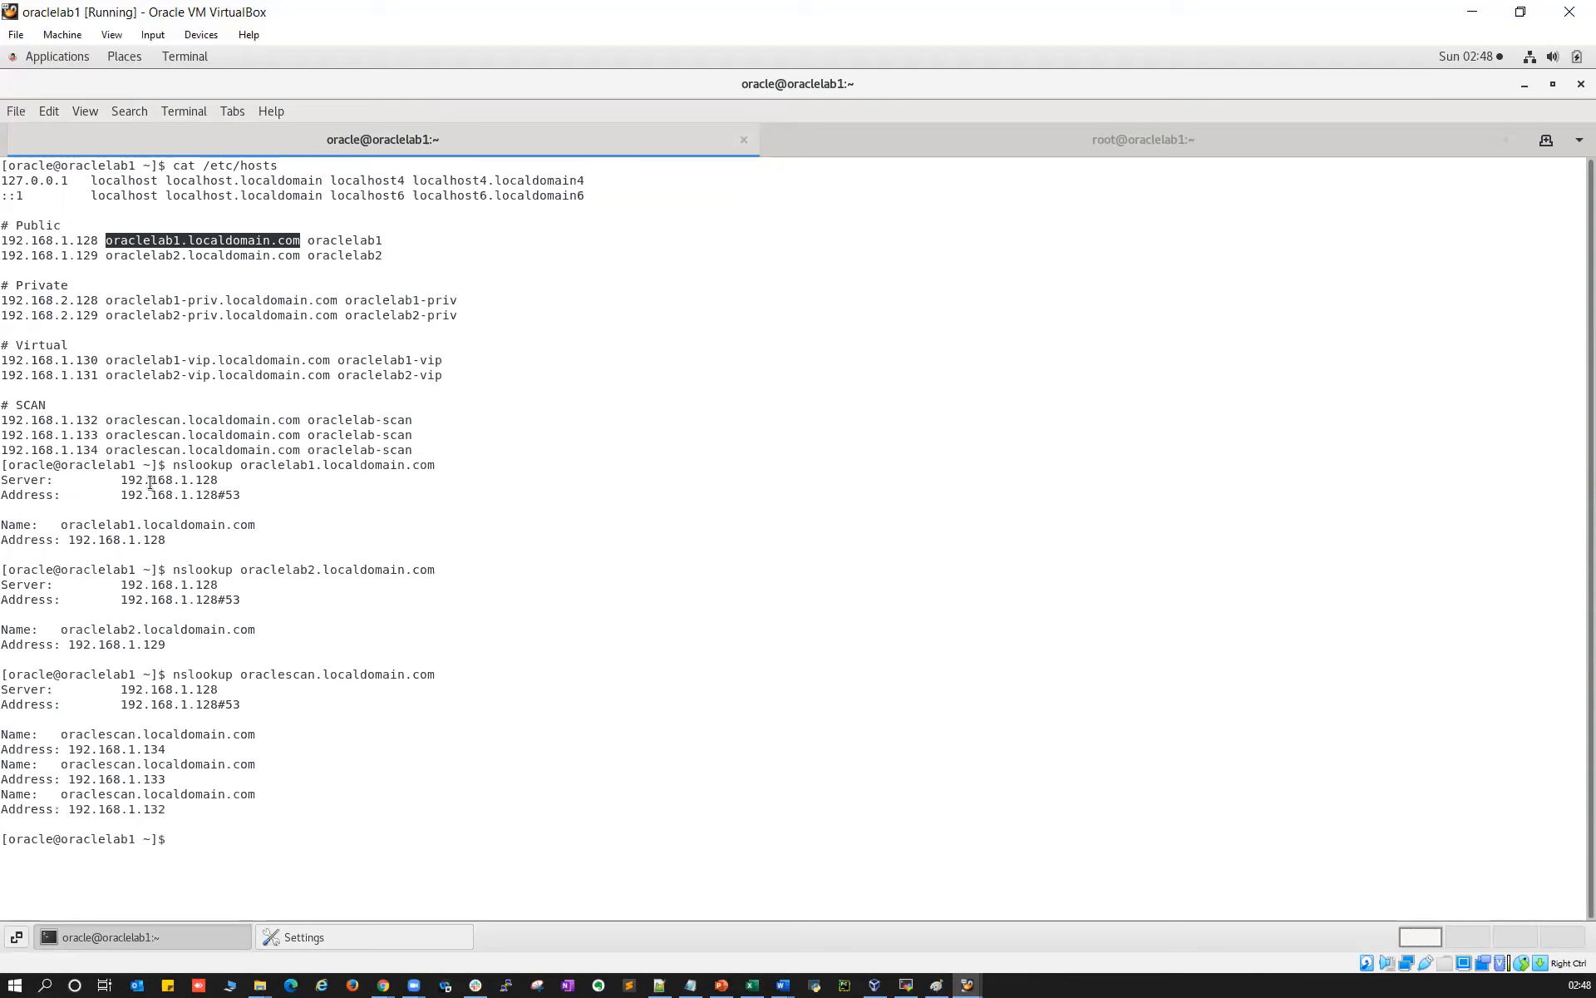
Copy the nslookup oraclelab1 command and run it in oraclelab2's terminal
left_click_drag(173, 471, 428, 472)
right_click(428, 472)
left_click(459, 482)
mouse_move(967, 985)
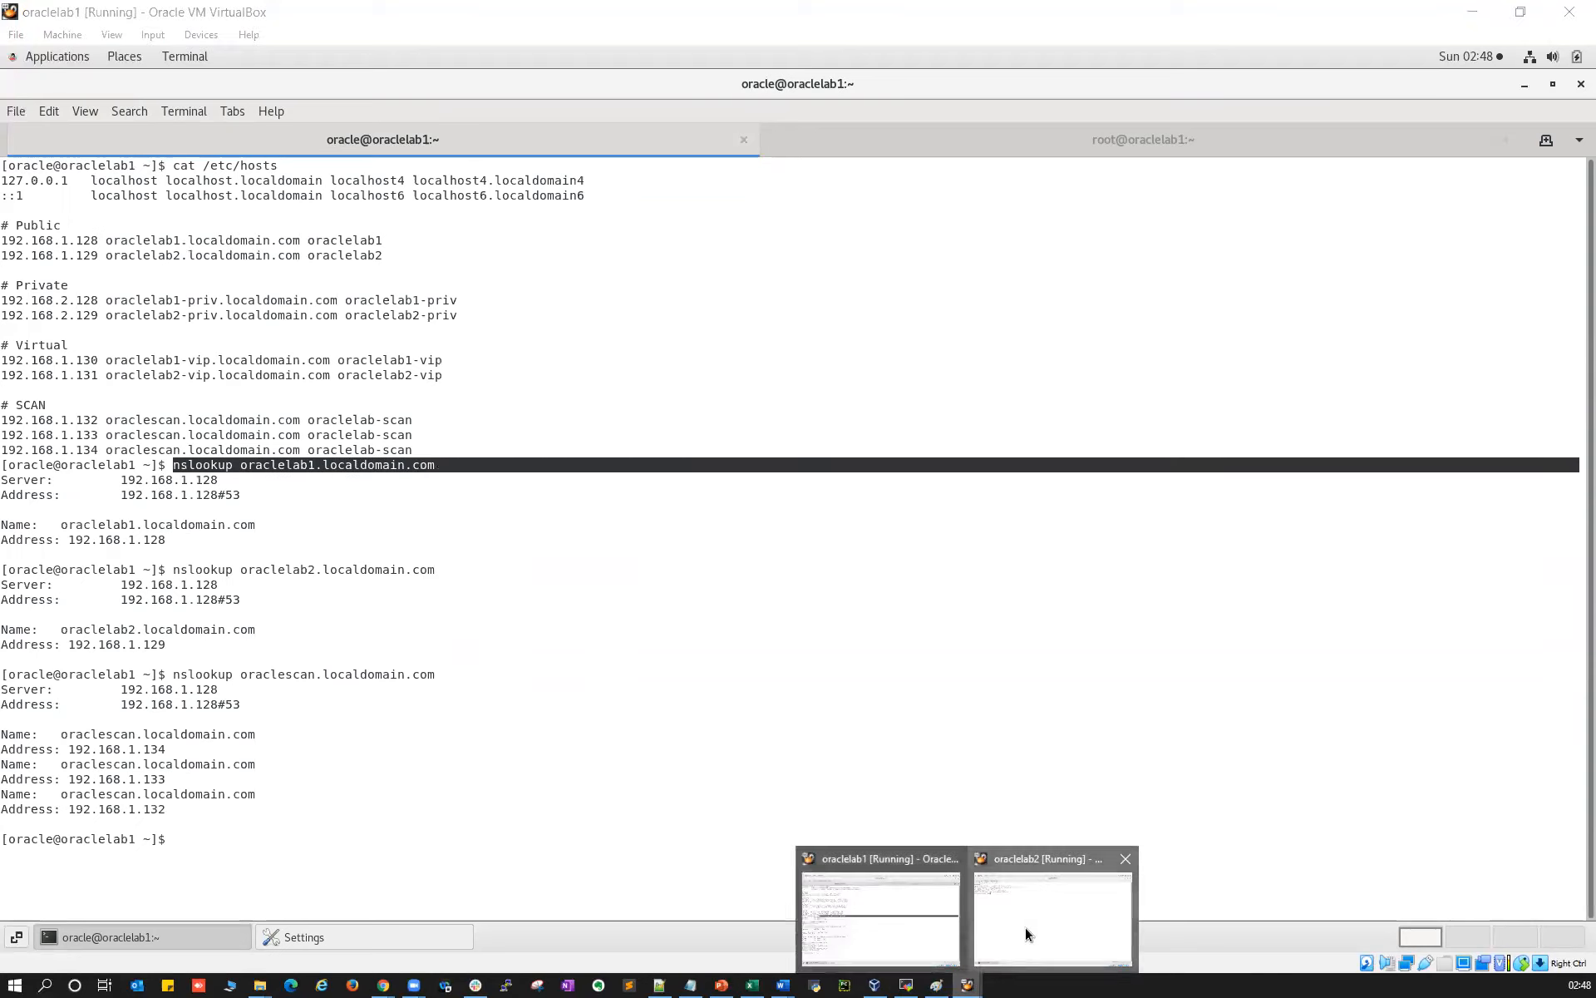
left_click(1029, 934)
right_click(481, 407)
left_click(537, 466)
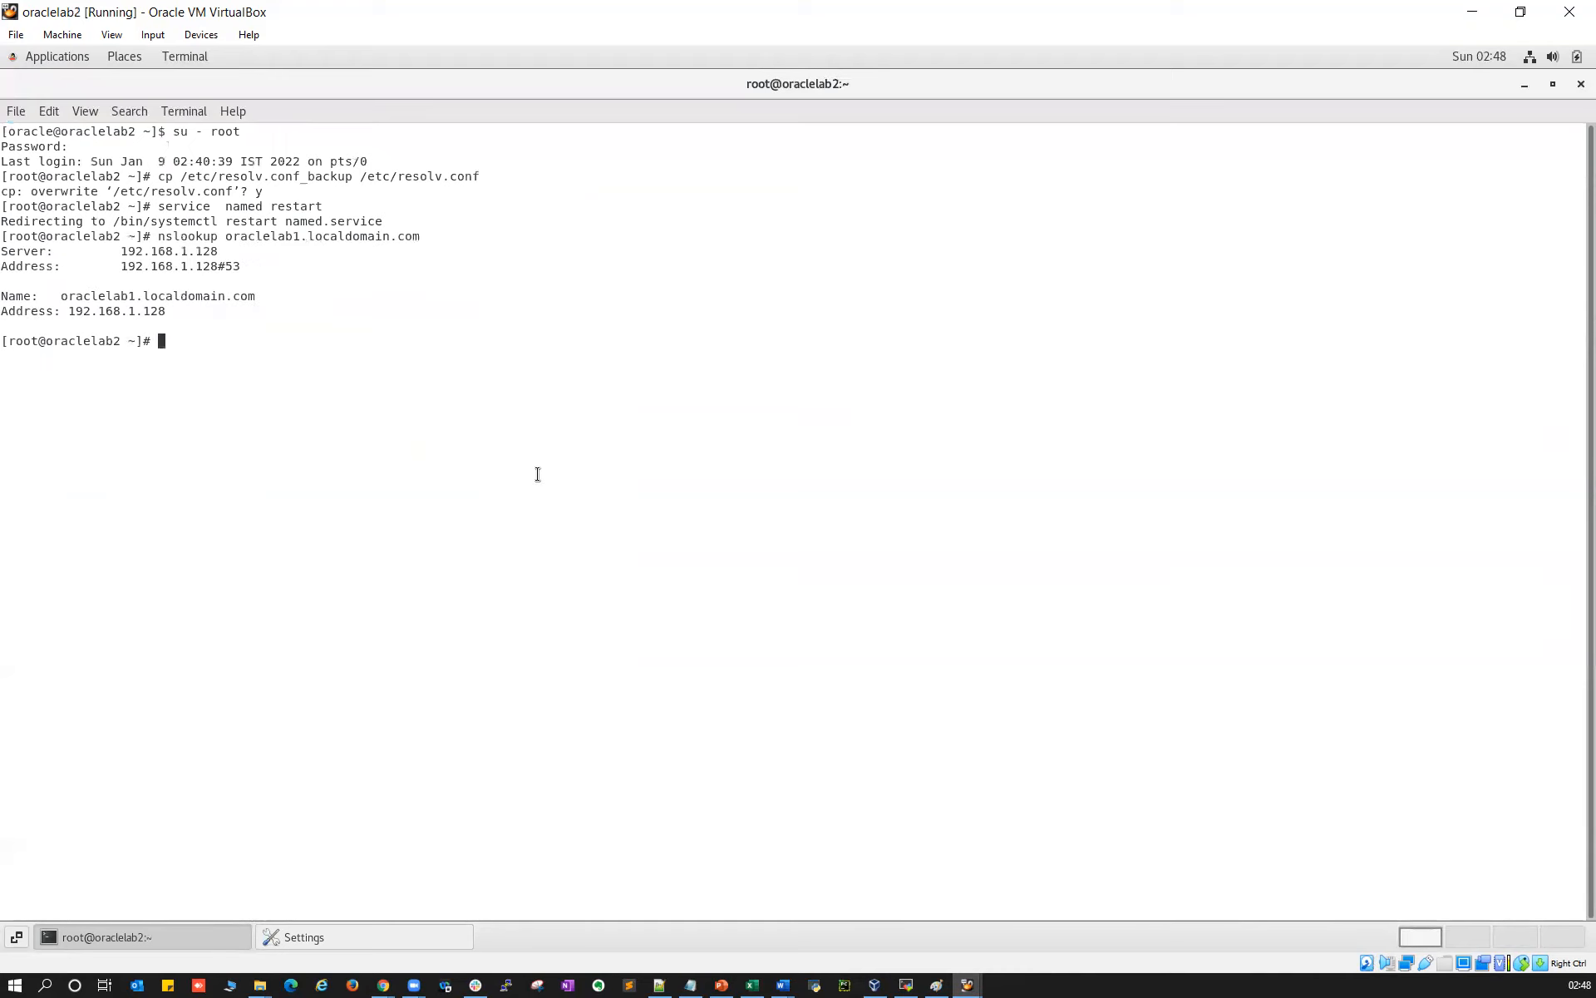
Run nslookup on oraclelab2 for oraclelab2 and then for oraclescan
key("Up")
key("Left")
key("Left")
key("Left")
key("Left")
key("Left")
key("Left")
key("Left")
key("Left")
key("Left")
key("Left")
key("Left")
key("Left")
key("Left")
key("Left")
key("Left")
key("Left")
key("BackSpace")
type("2")
key("Return")
key("Up")
key("Left")
key("Left")
key("Left")
key("Left")
key("Left")
key("Left")
key("Left")
key("Left")
key("Left")
key("Left")
key("Left")
key("Left")
key("Left")
key("Left")
key("Left")
key("Left")
key("BackSpace")
key("BackSpace")
key("BackSpace")
key("BackSpace")
type("scan")
key("Return")
On oraclelab1, change into /u01/app/19.0.0/grid and launch ./gridSetup.sh
mouse_move(977, 979)
left_click(933, 954)
left_click(608, 609)
type("cd /u01/app/19.0.0/g")
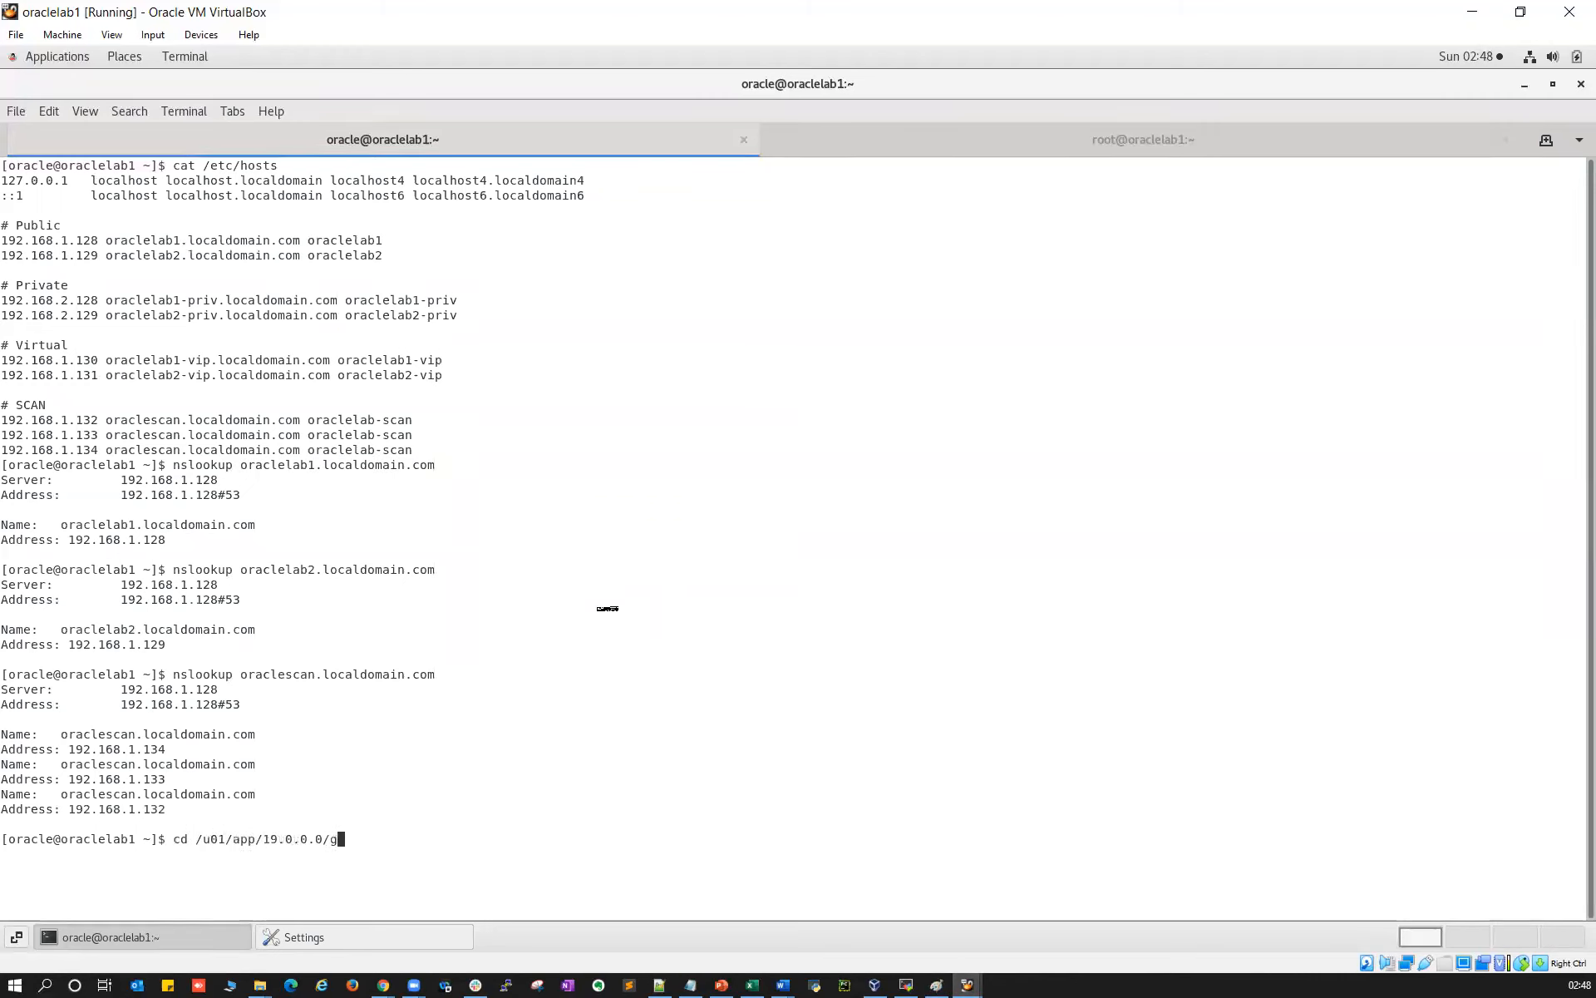
key("Tab")
key("Return")
type("./gri")
key("Tab")
key("Return")
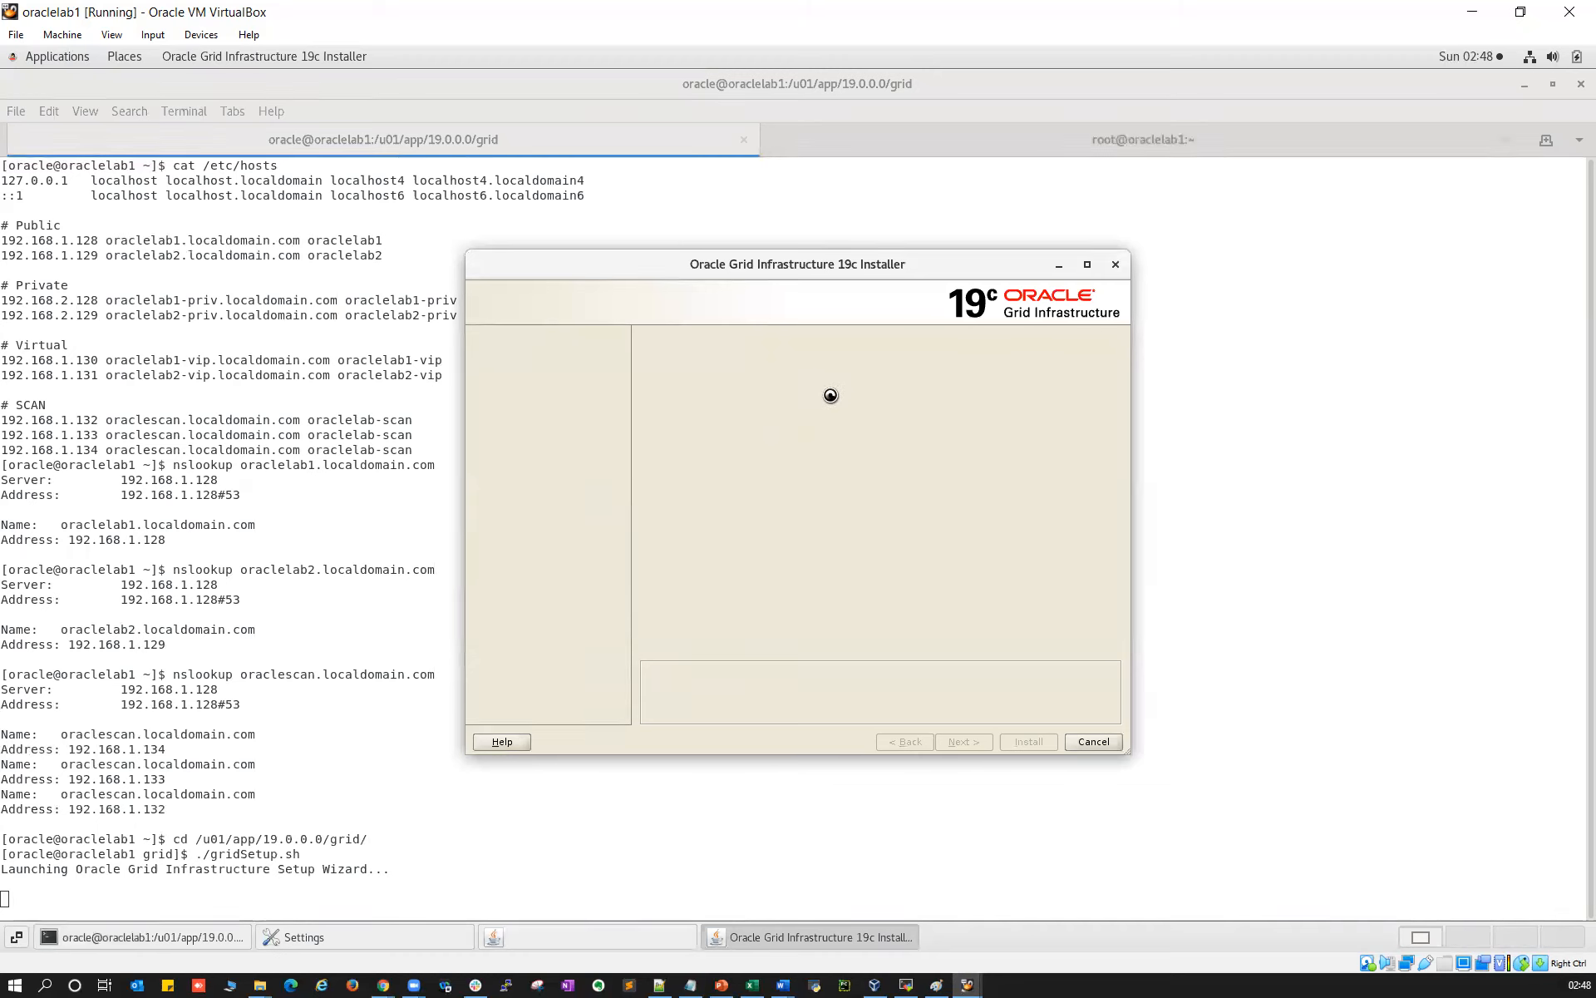
Keep a standalone cluster named ora-clu with SCAN name oraclescan, then begin adding a node
left_click(970, 740)
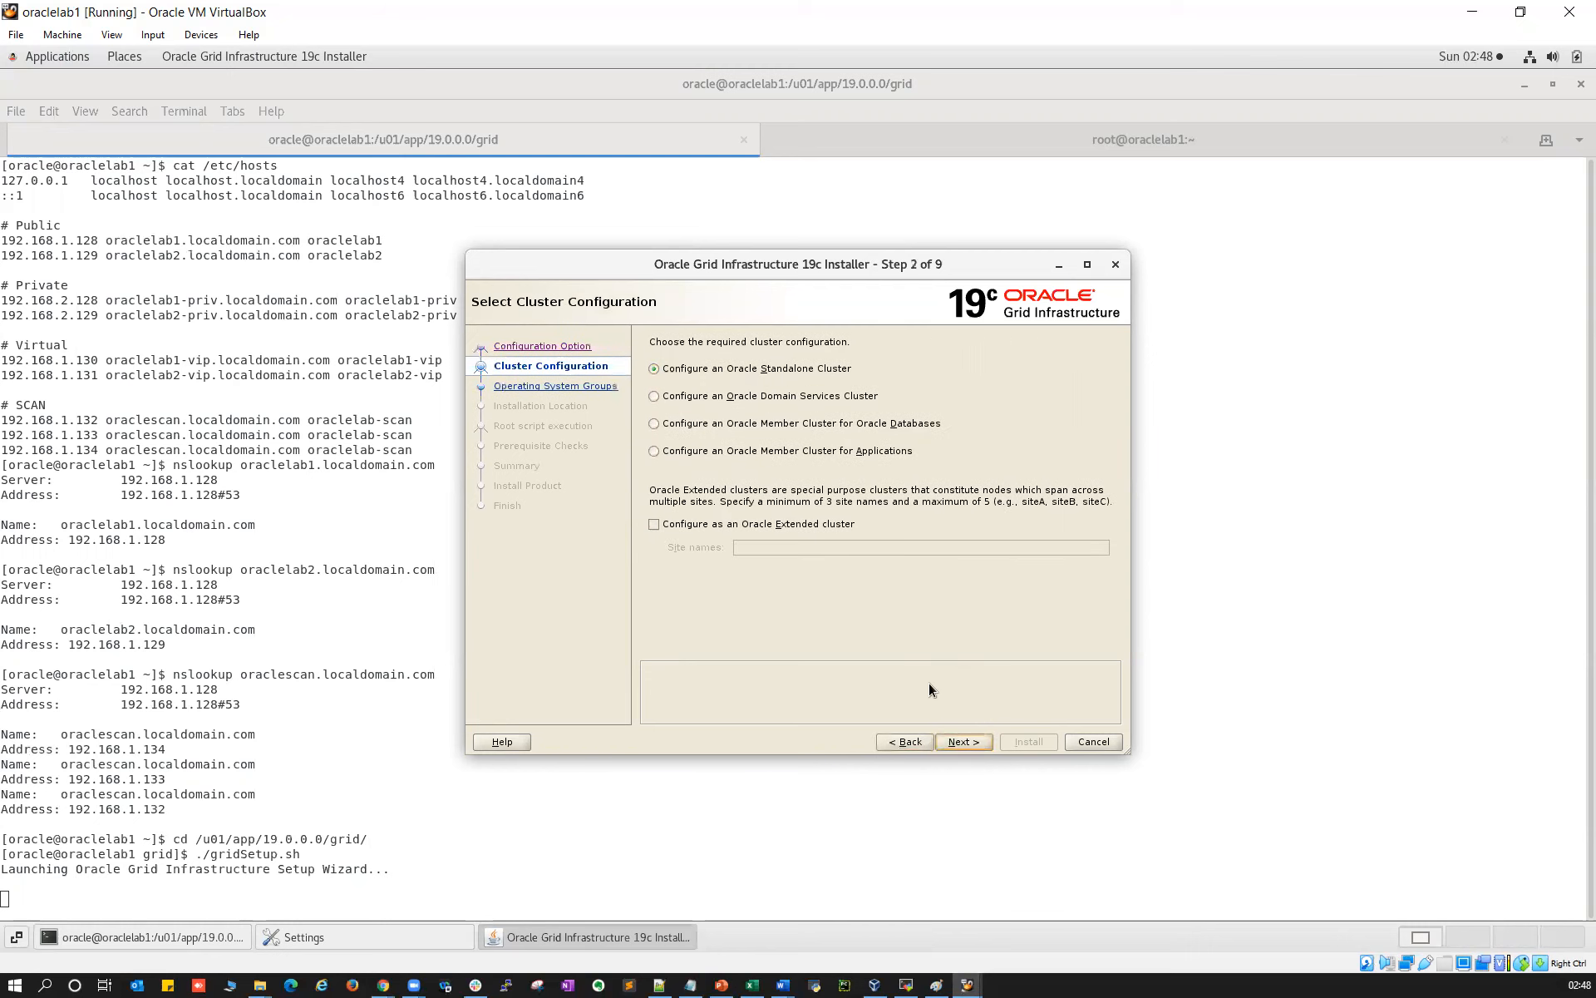
left_click(962, 740)
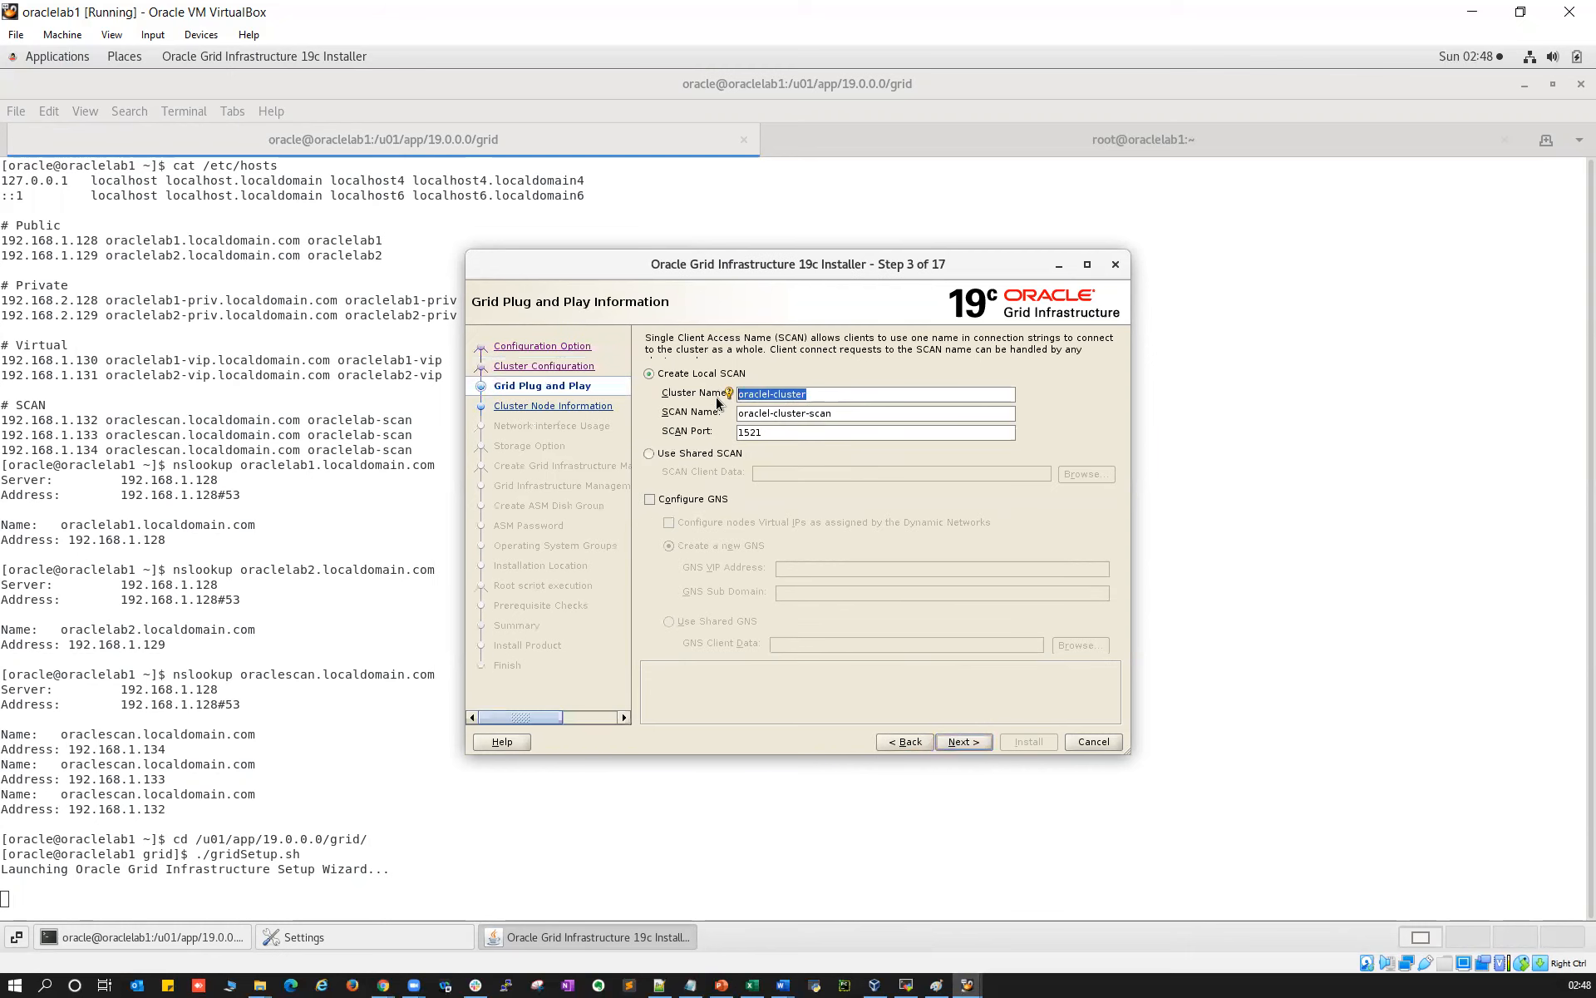
type("ora-clu")
key("Tab")
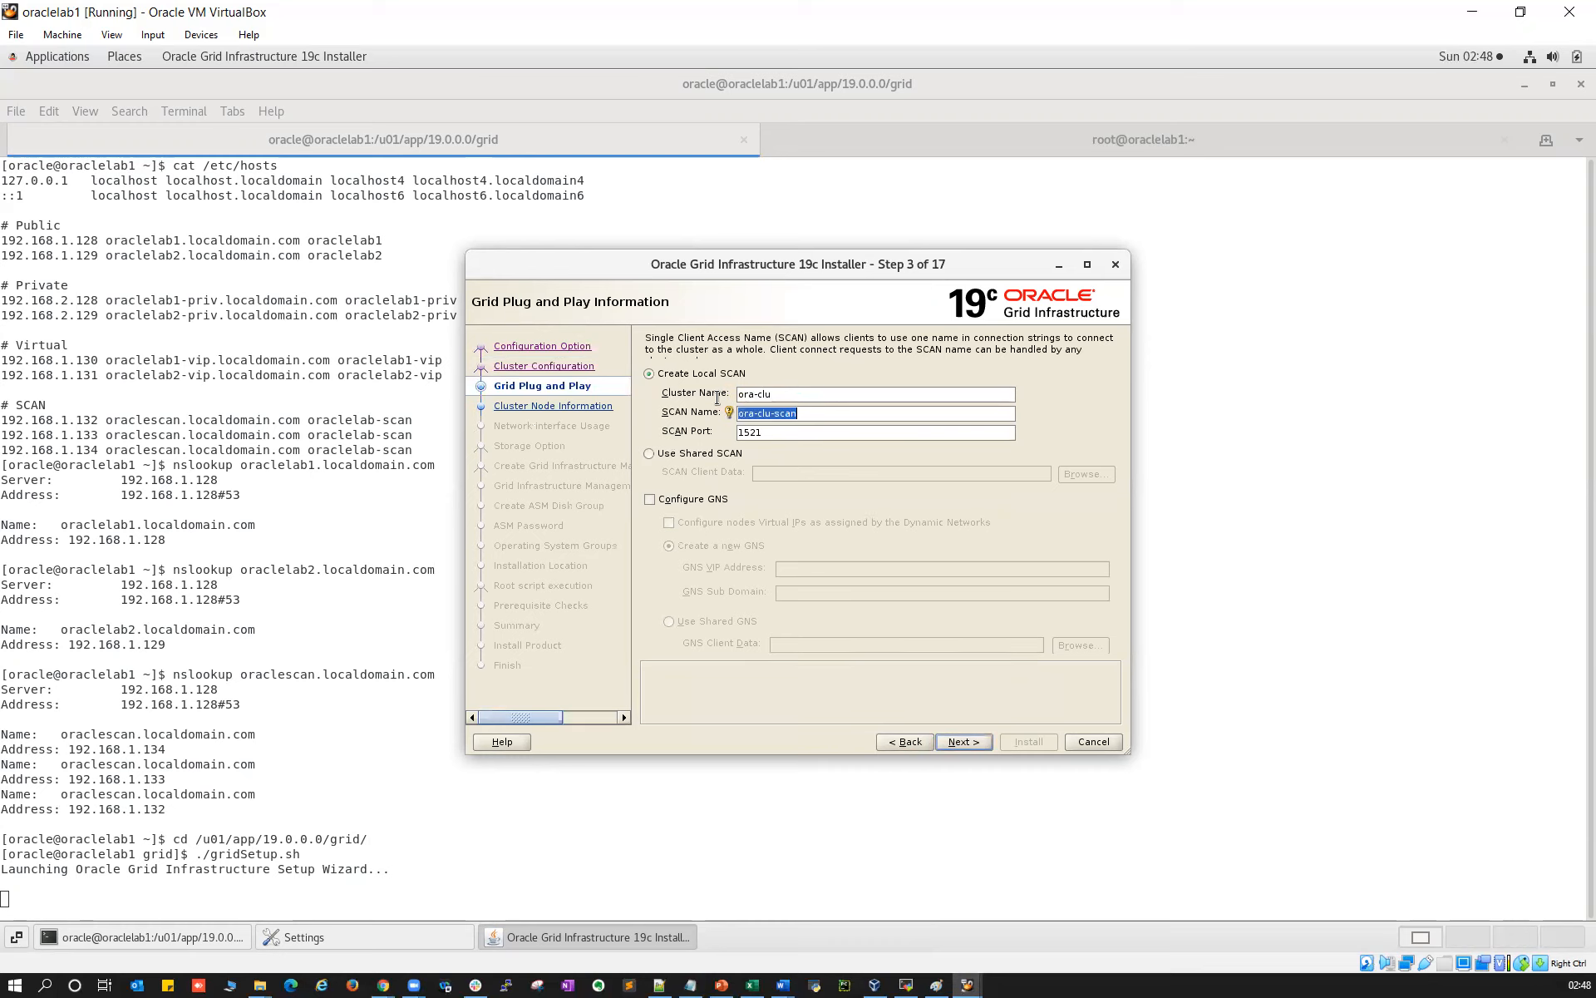
type("o")
left_click(963, 741)
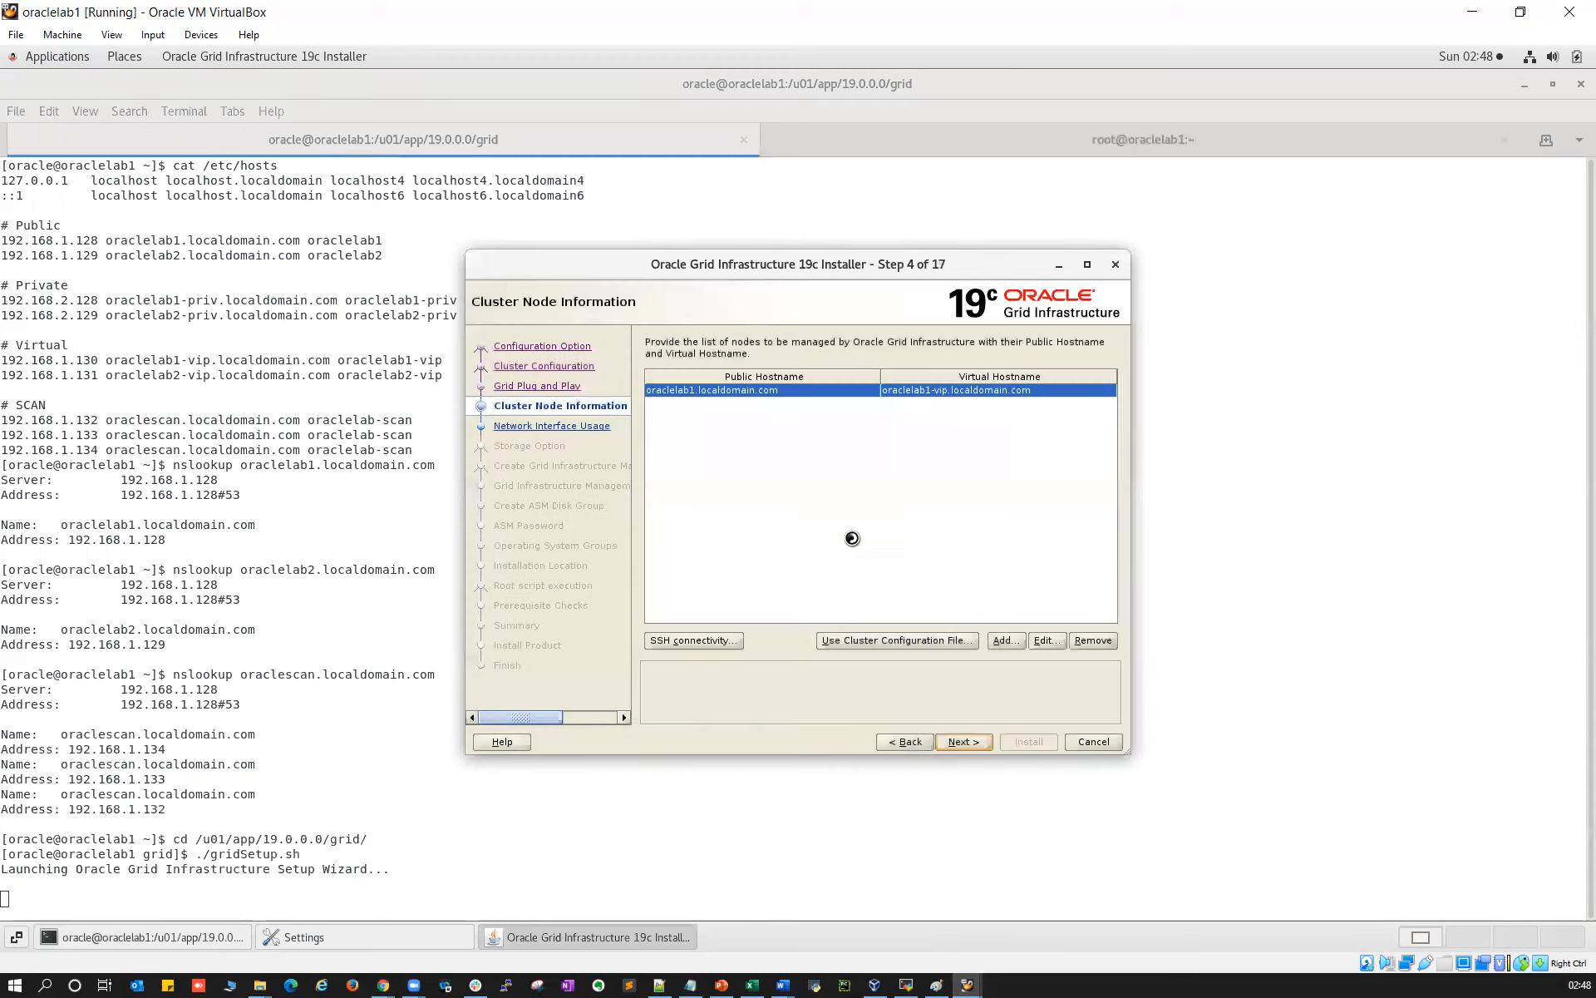
left_click(1002, 640)
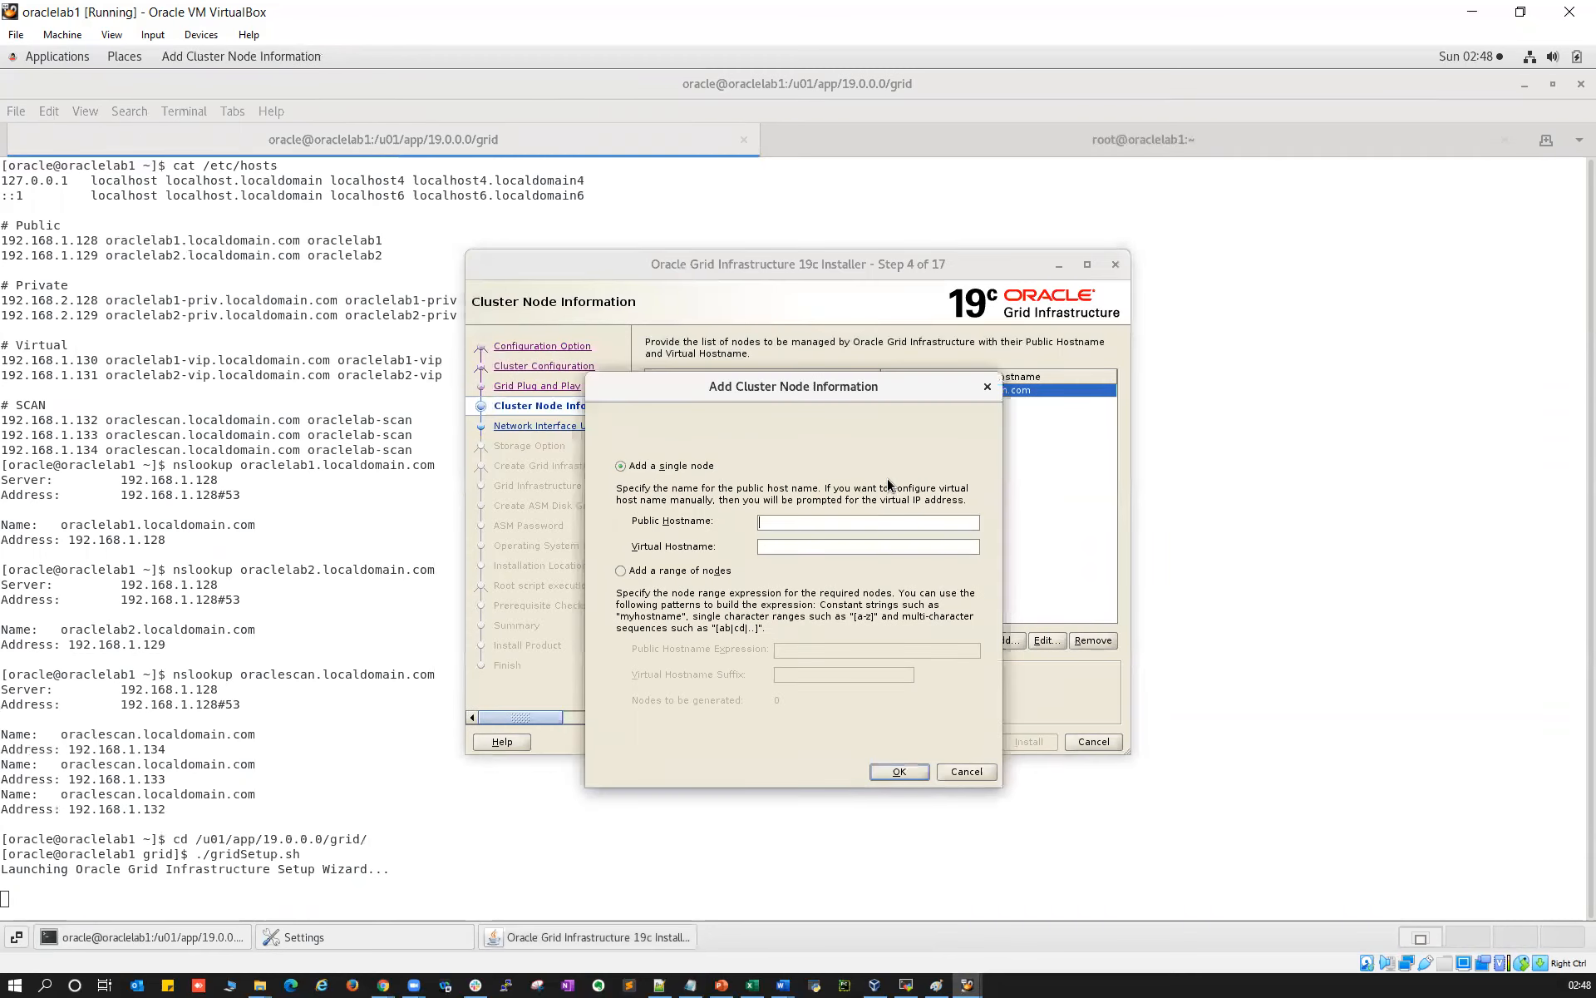
Add node oraclelab2.localdomain.com with VIP oraclelab2-vip.localdomain.com and proceed to the SSH check
type("o")
type("raclelab2.local")
type("orac")
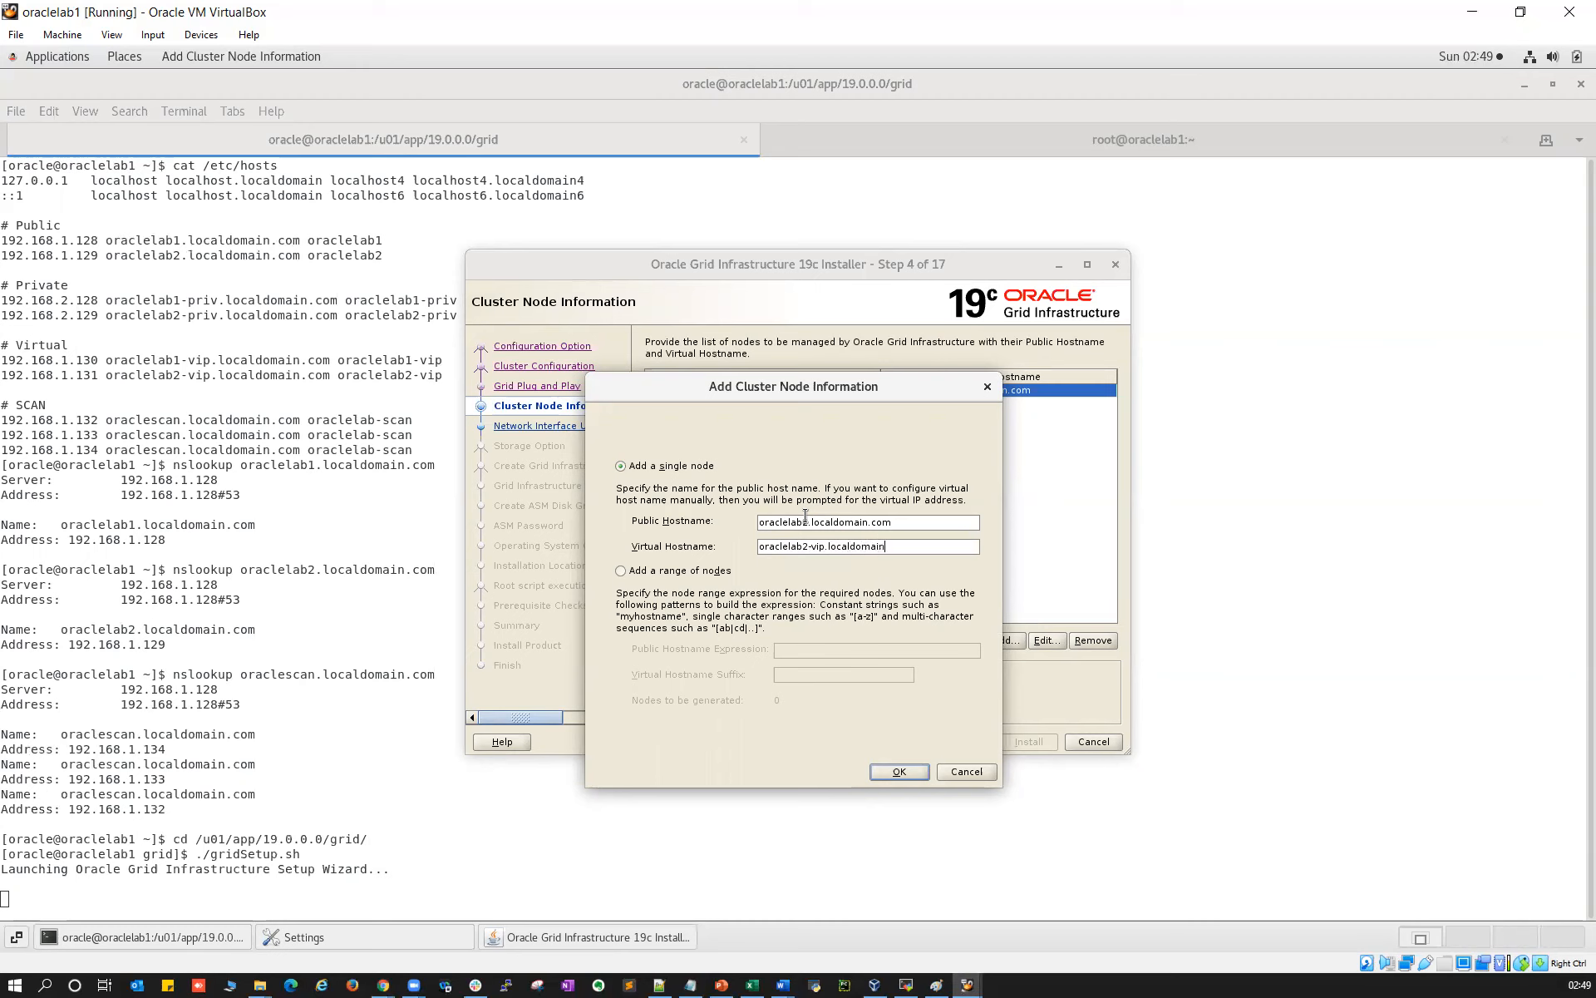
left_click(899, 770)
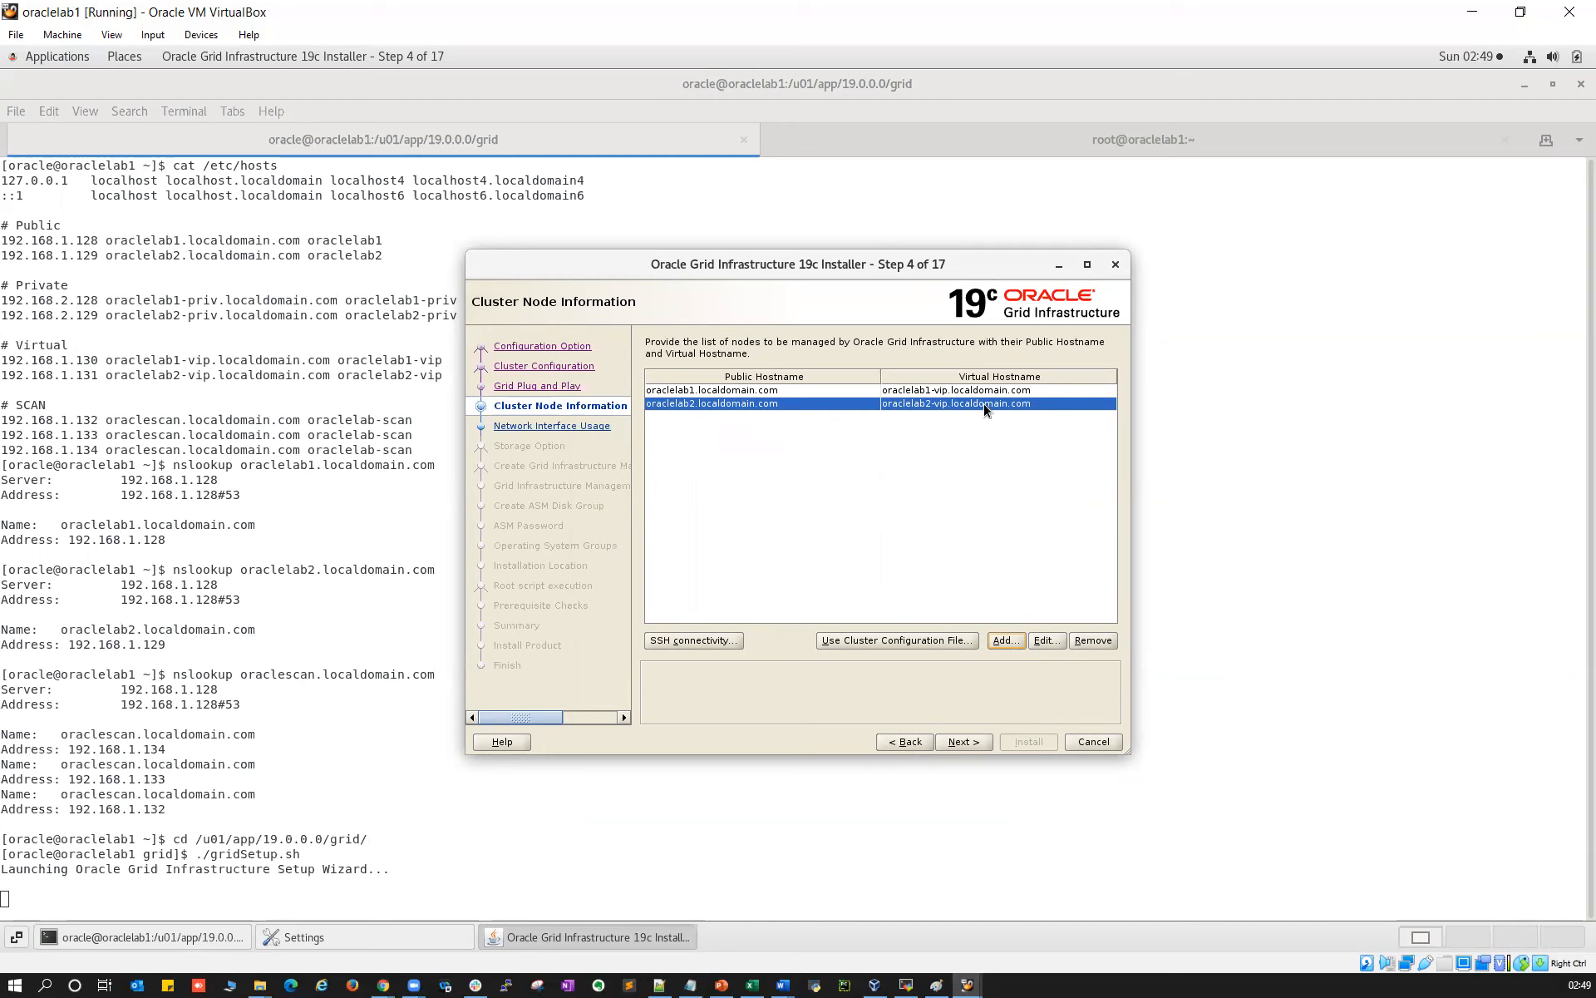
left_click(970, 735)
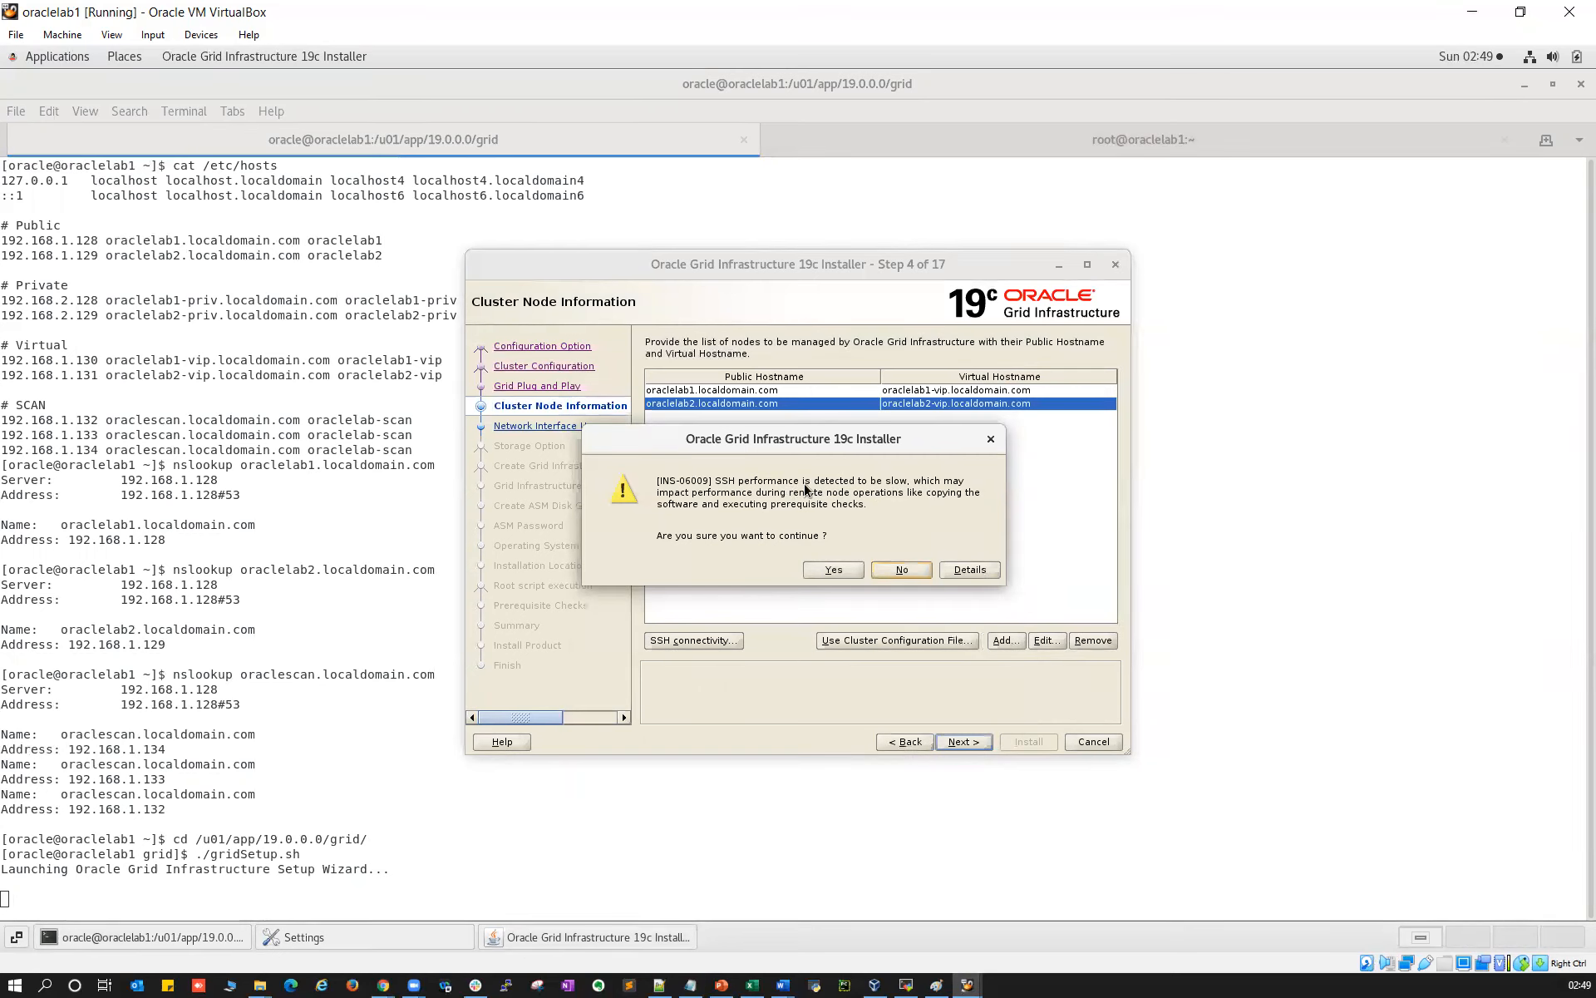
Review the INS-06009 slow-SSH warning details, accept it with Yes, and check MobaXterm
left_click(960, 575)
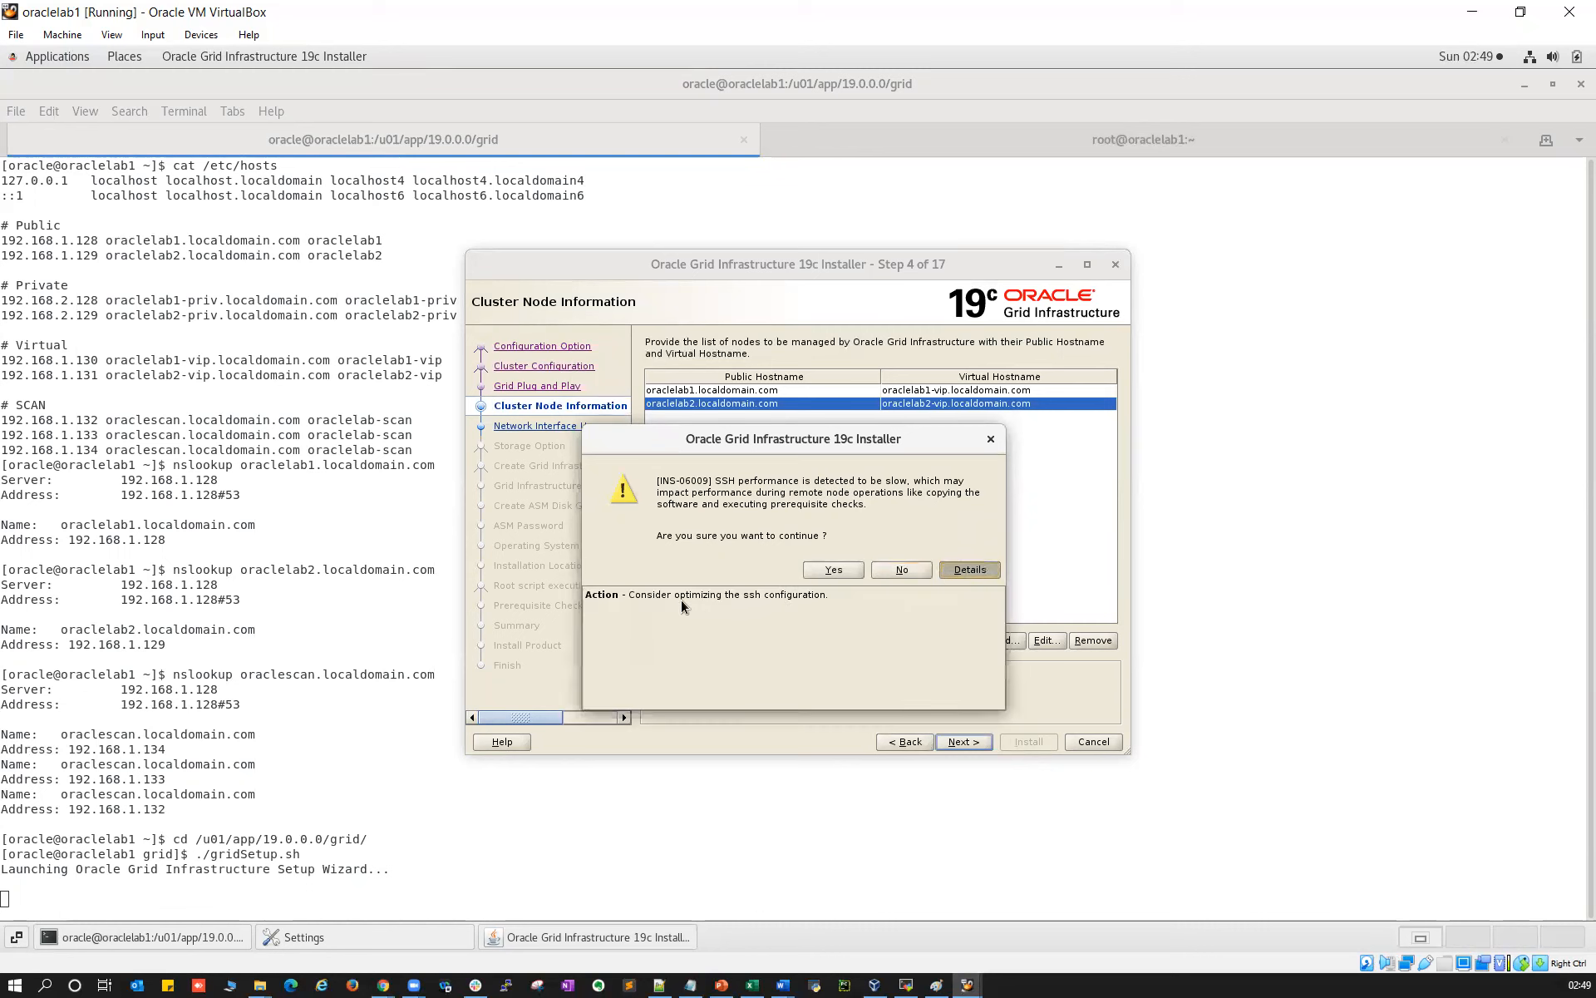
left_click(907, 985)
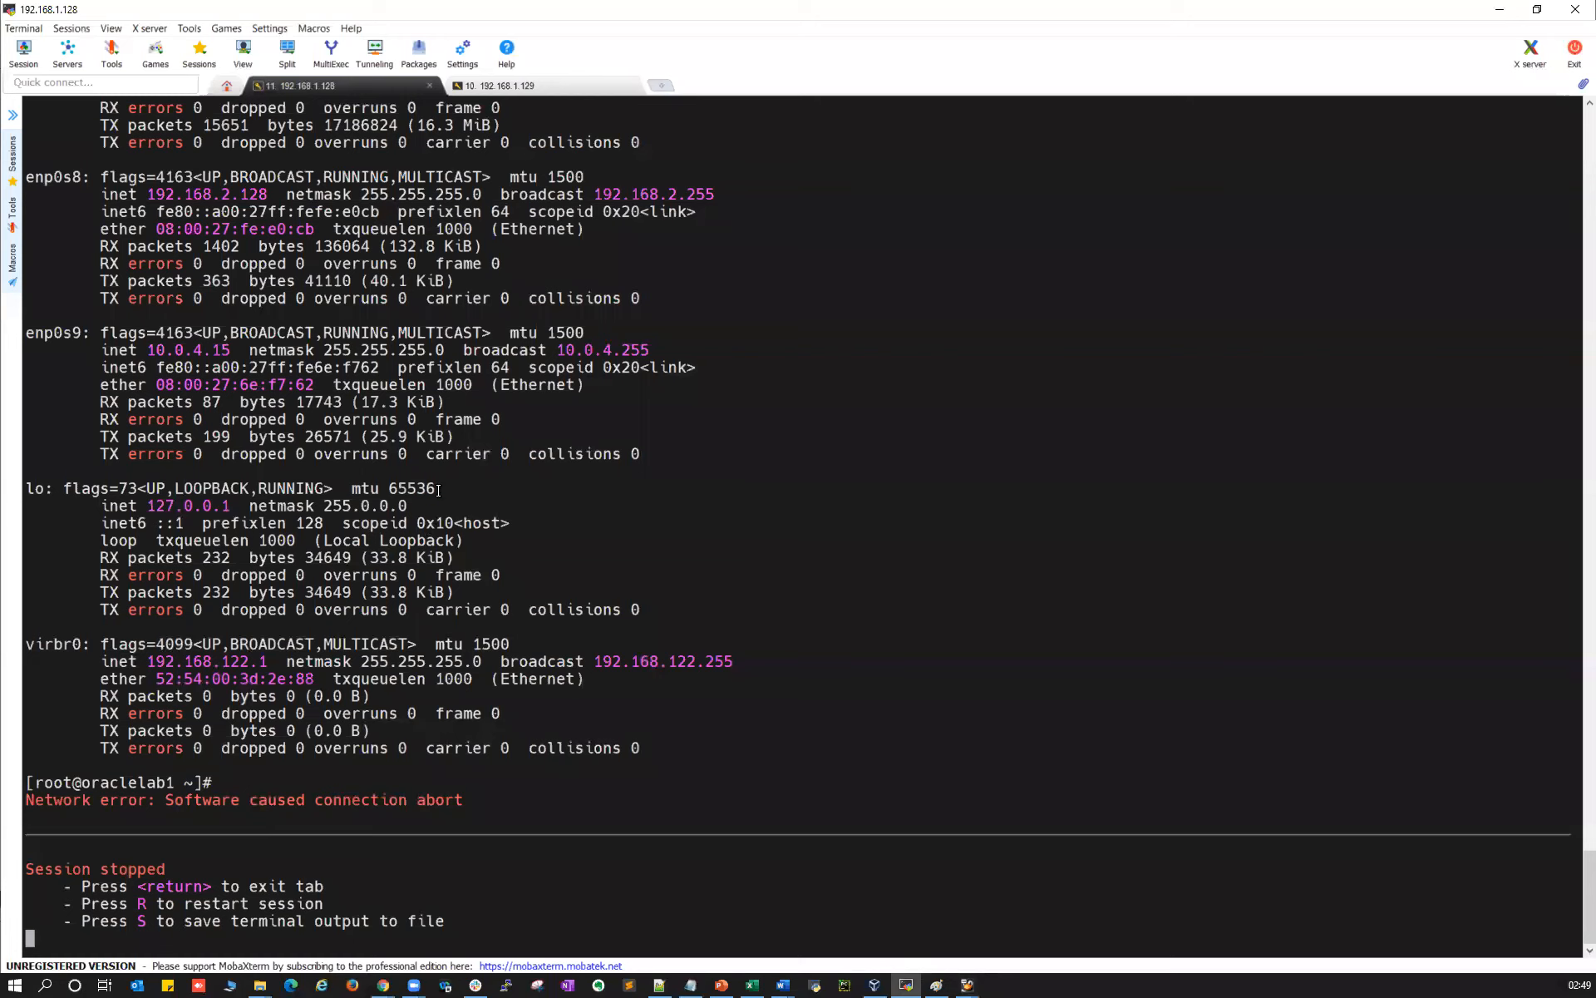
mouse_move(967, 986)
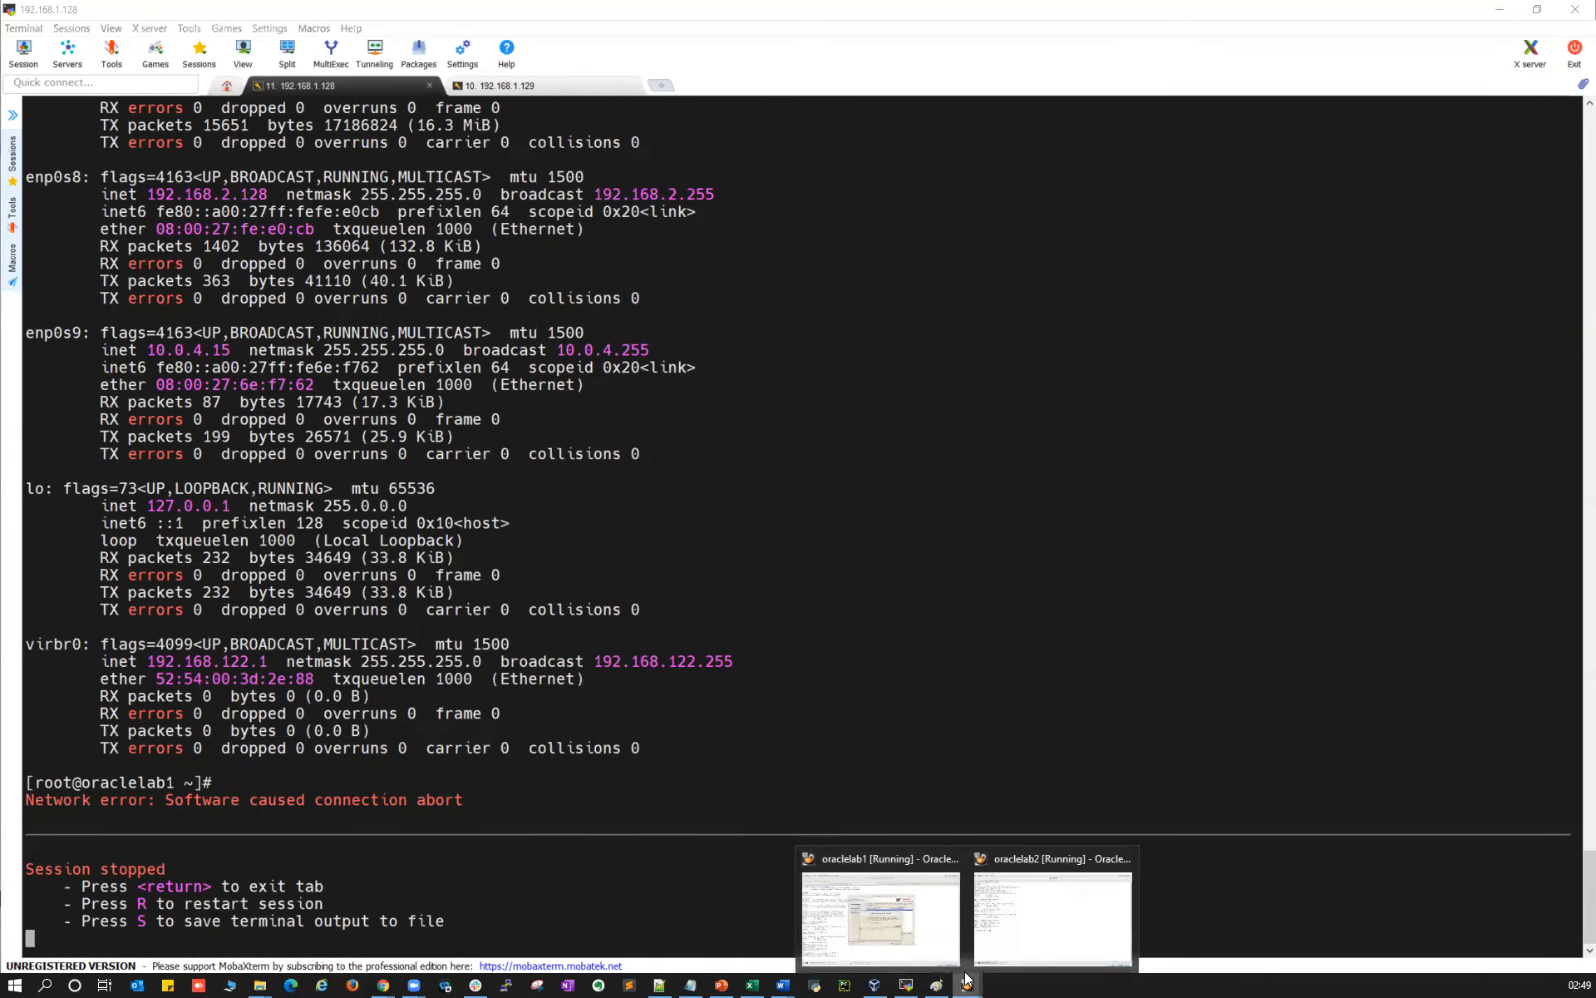
left_click(884, 915)
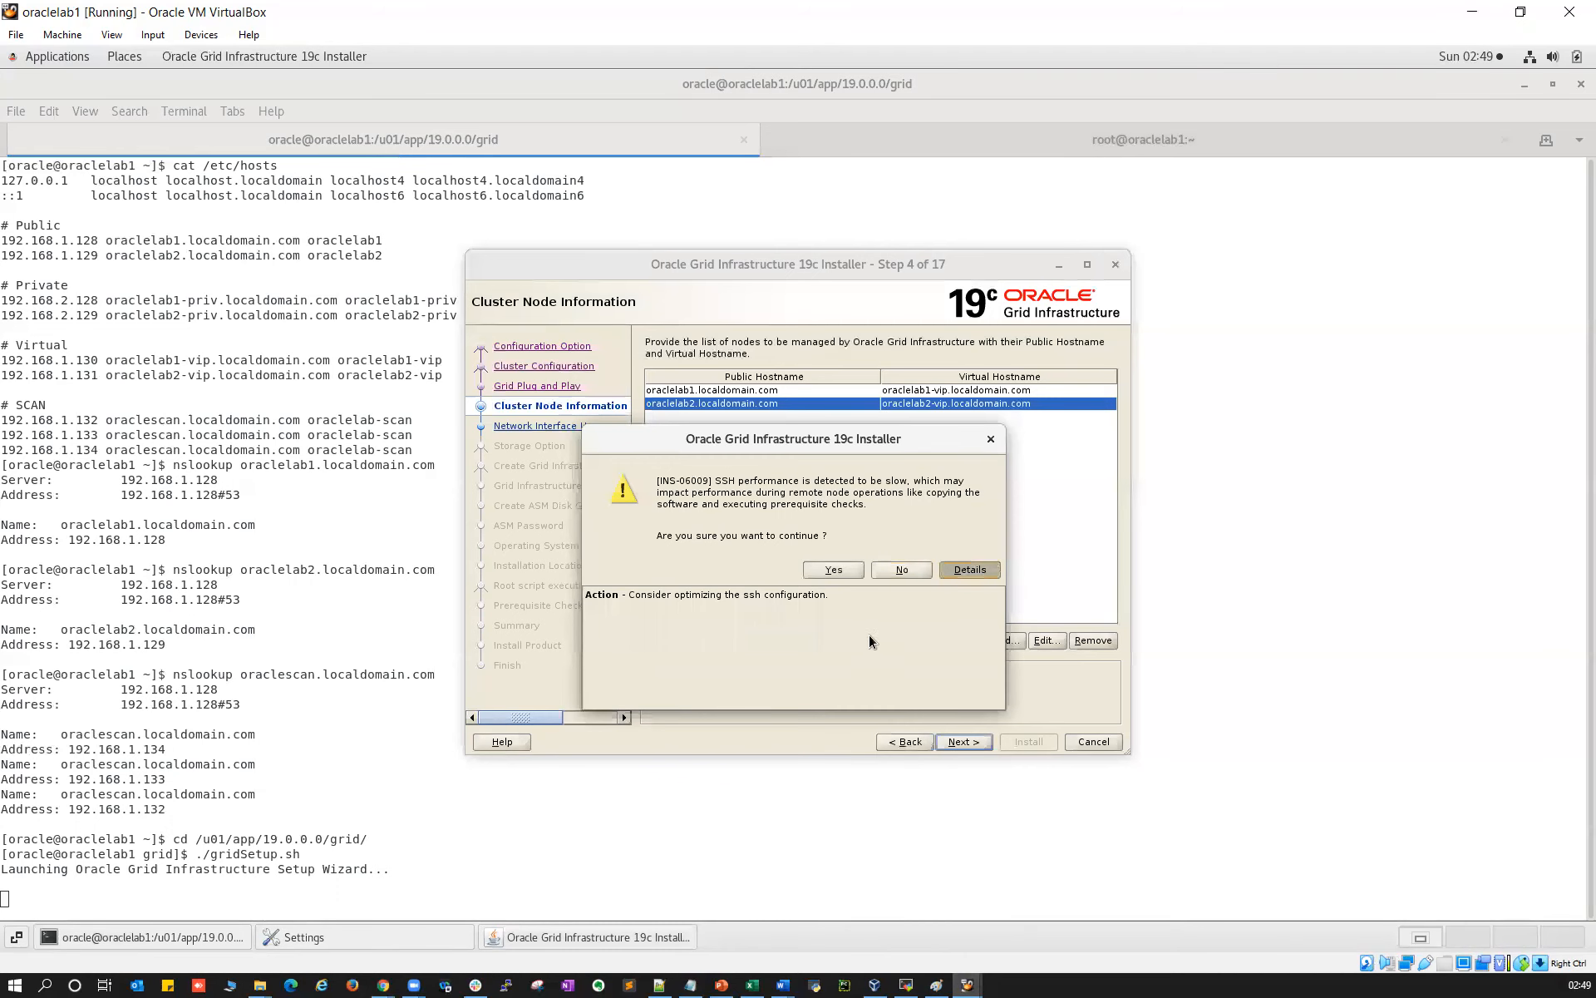
left_click(841, 570)
mouse_move(967, 986)
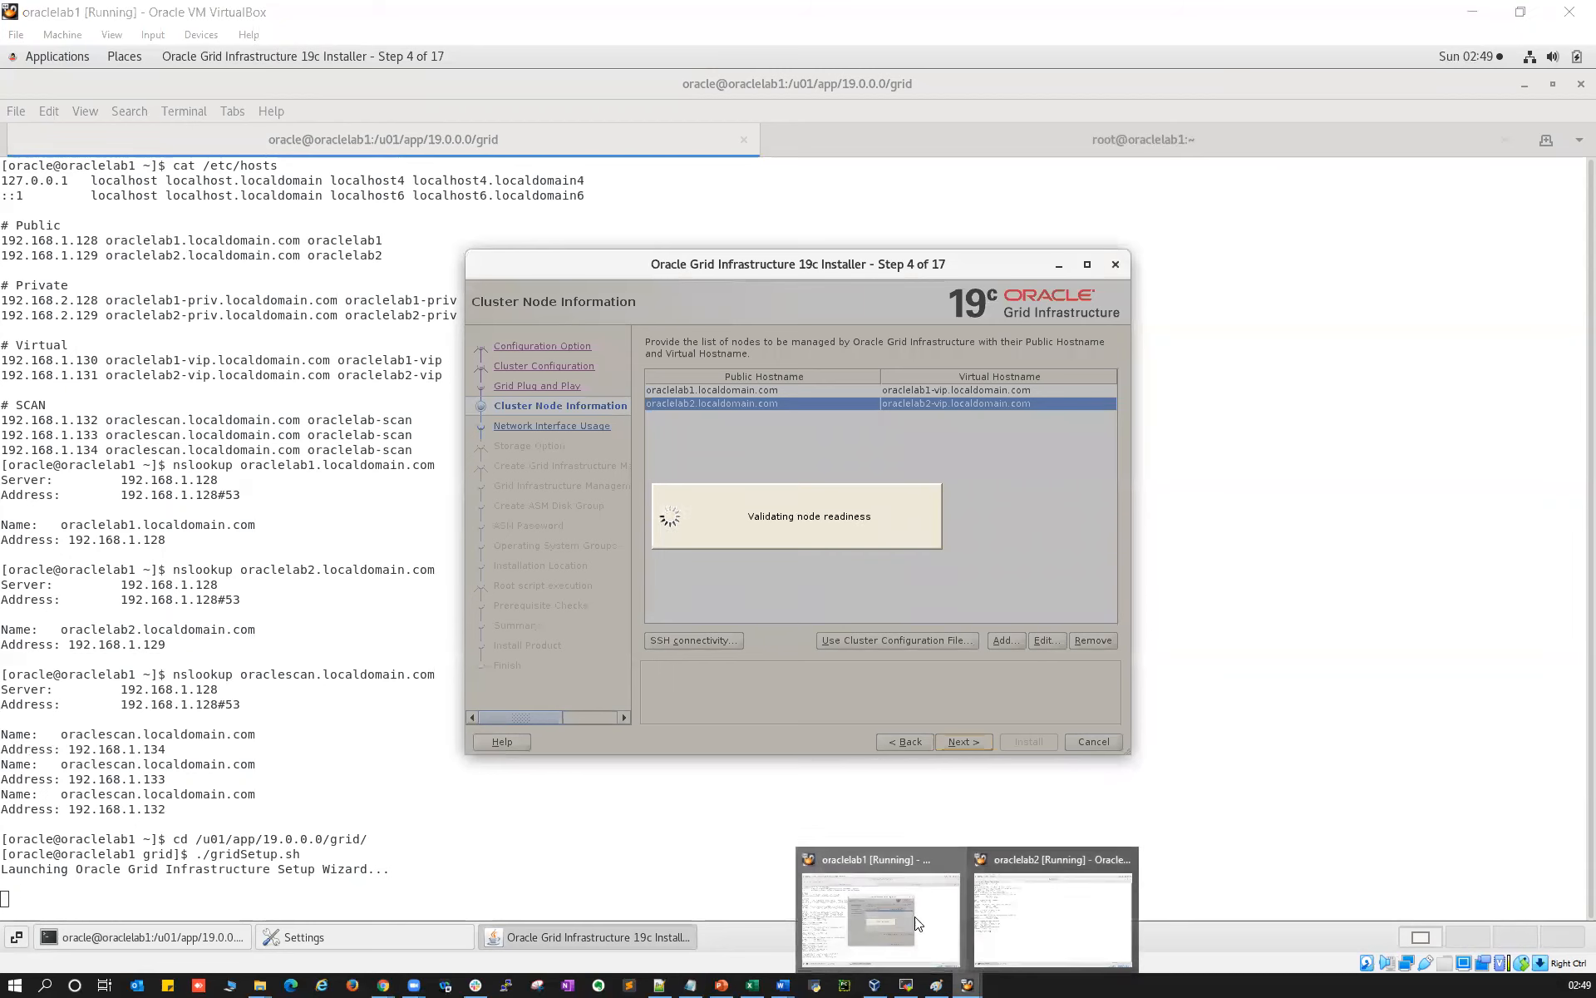
left_click(905, 984)
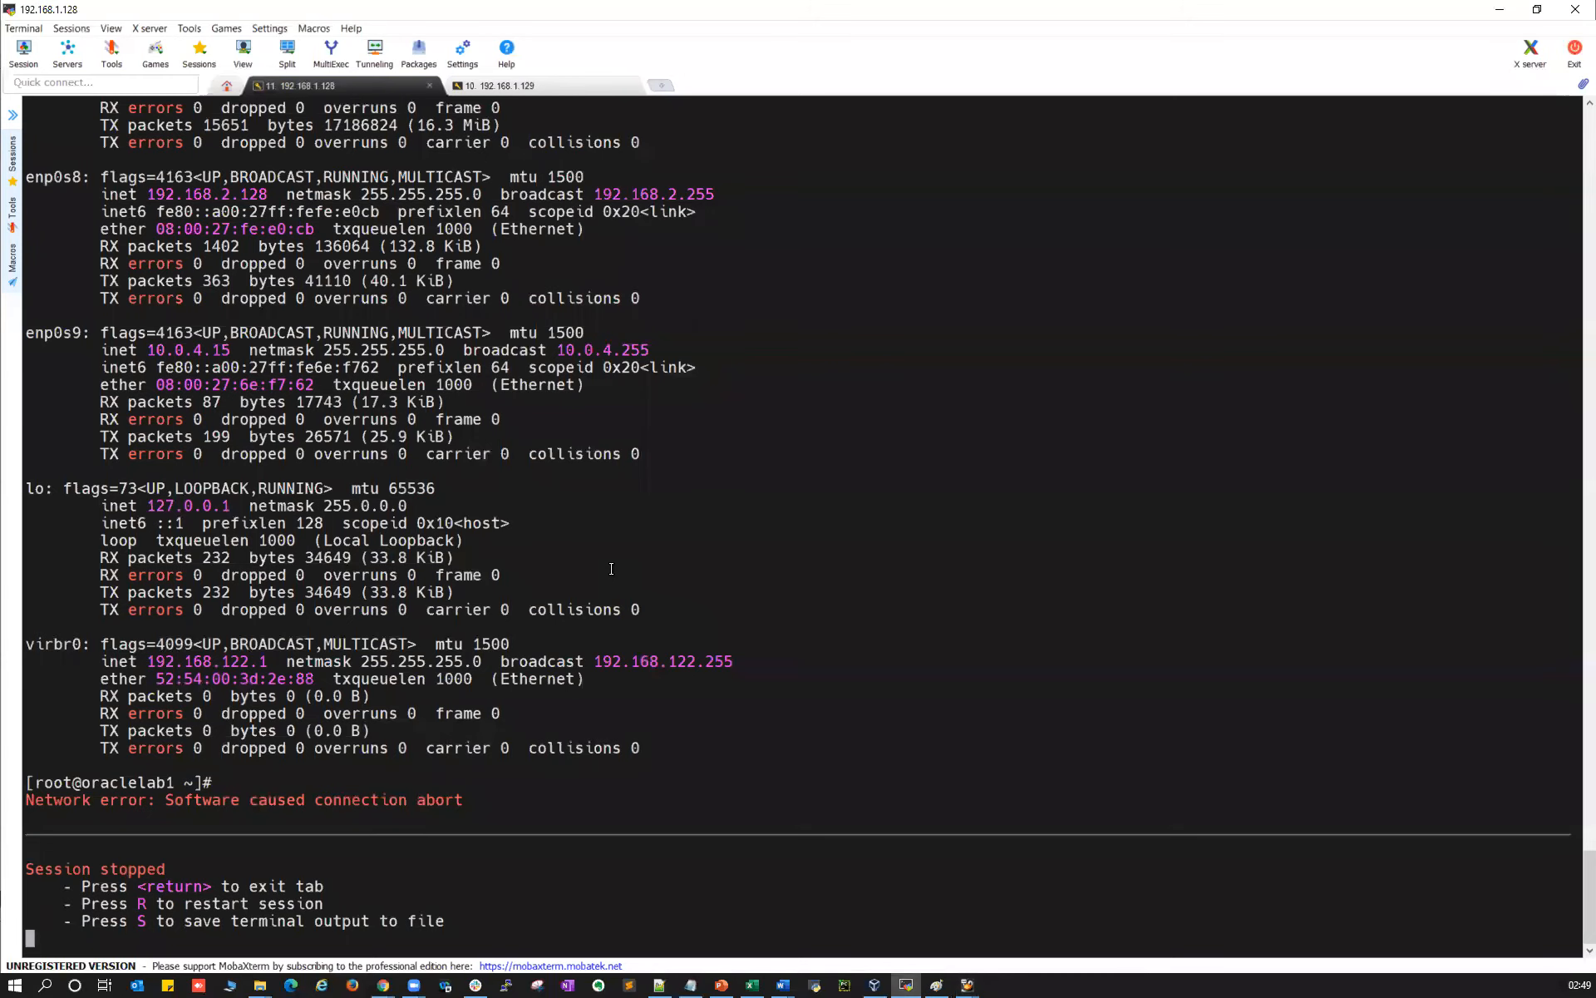
Log the 192.168.1.128 session back in as root without saving the password
type("r")
type("root")
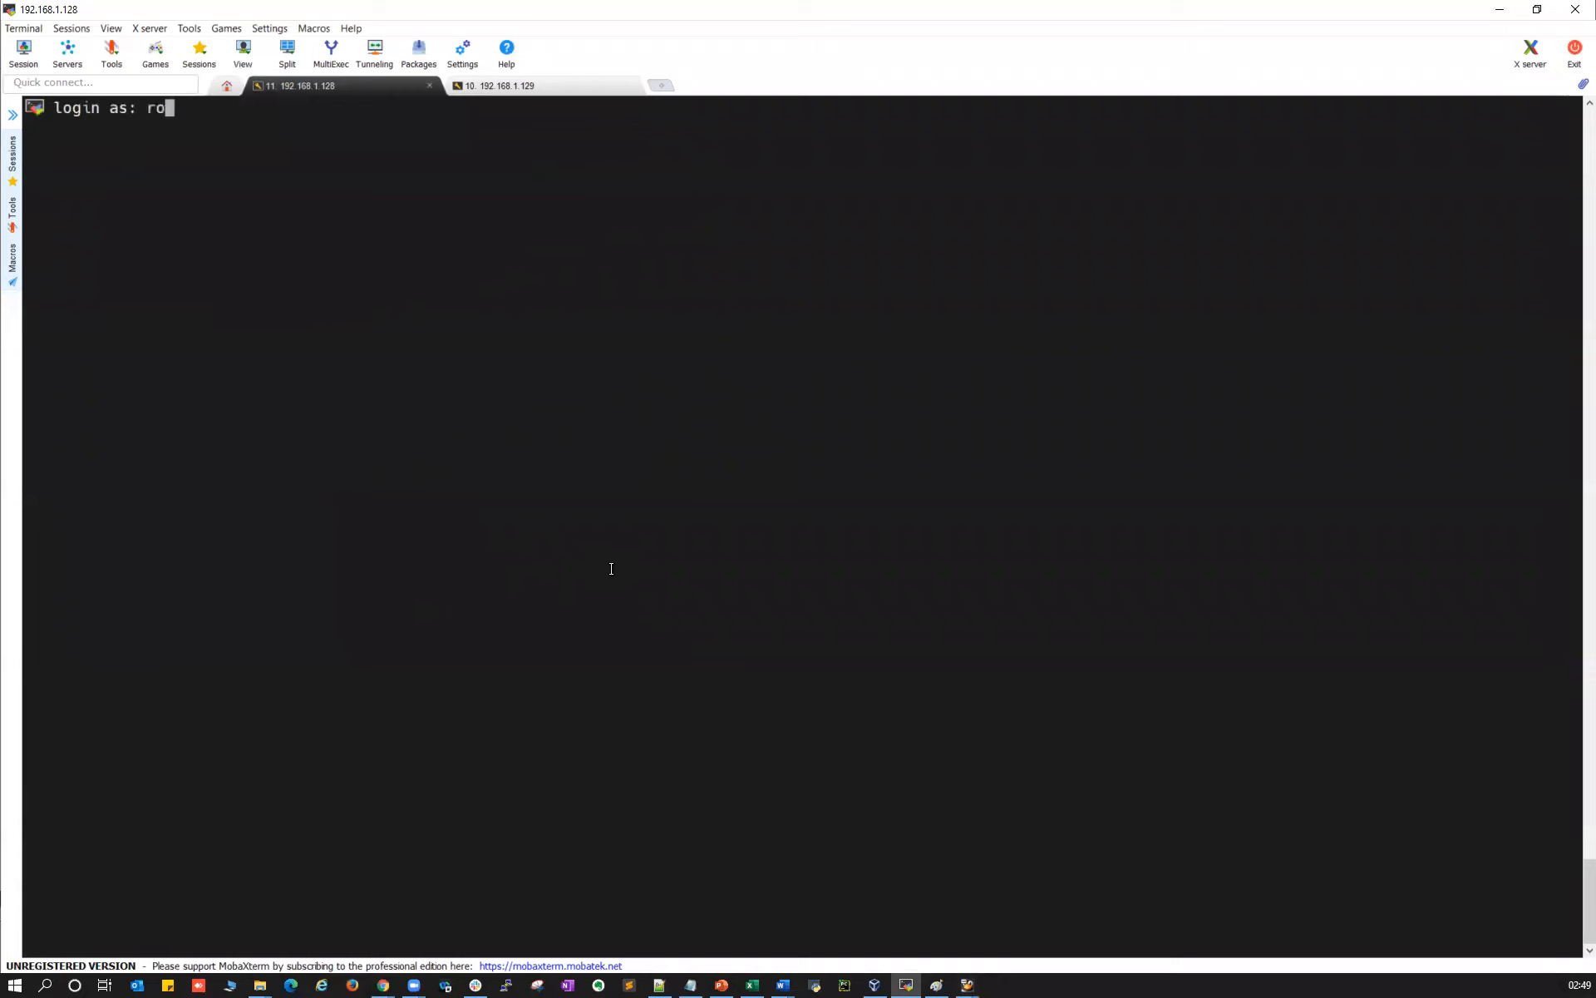
key("Return")
key("Return")
left_click(861, 505)
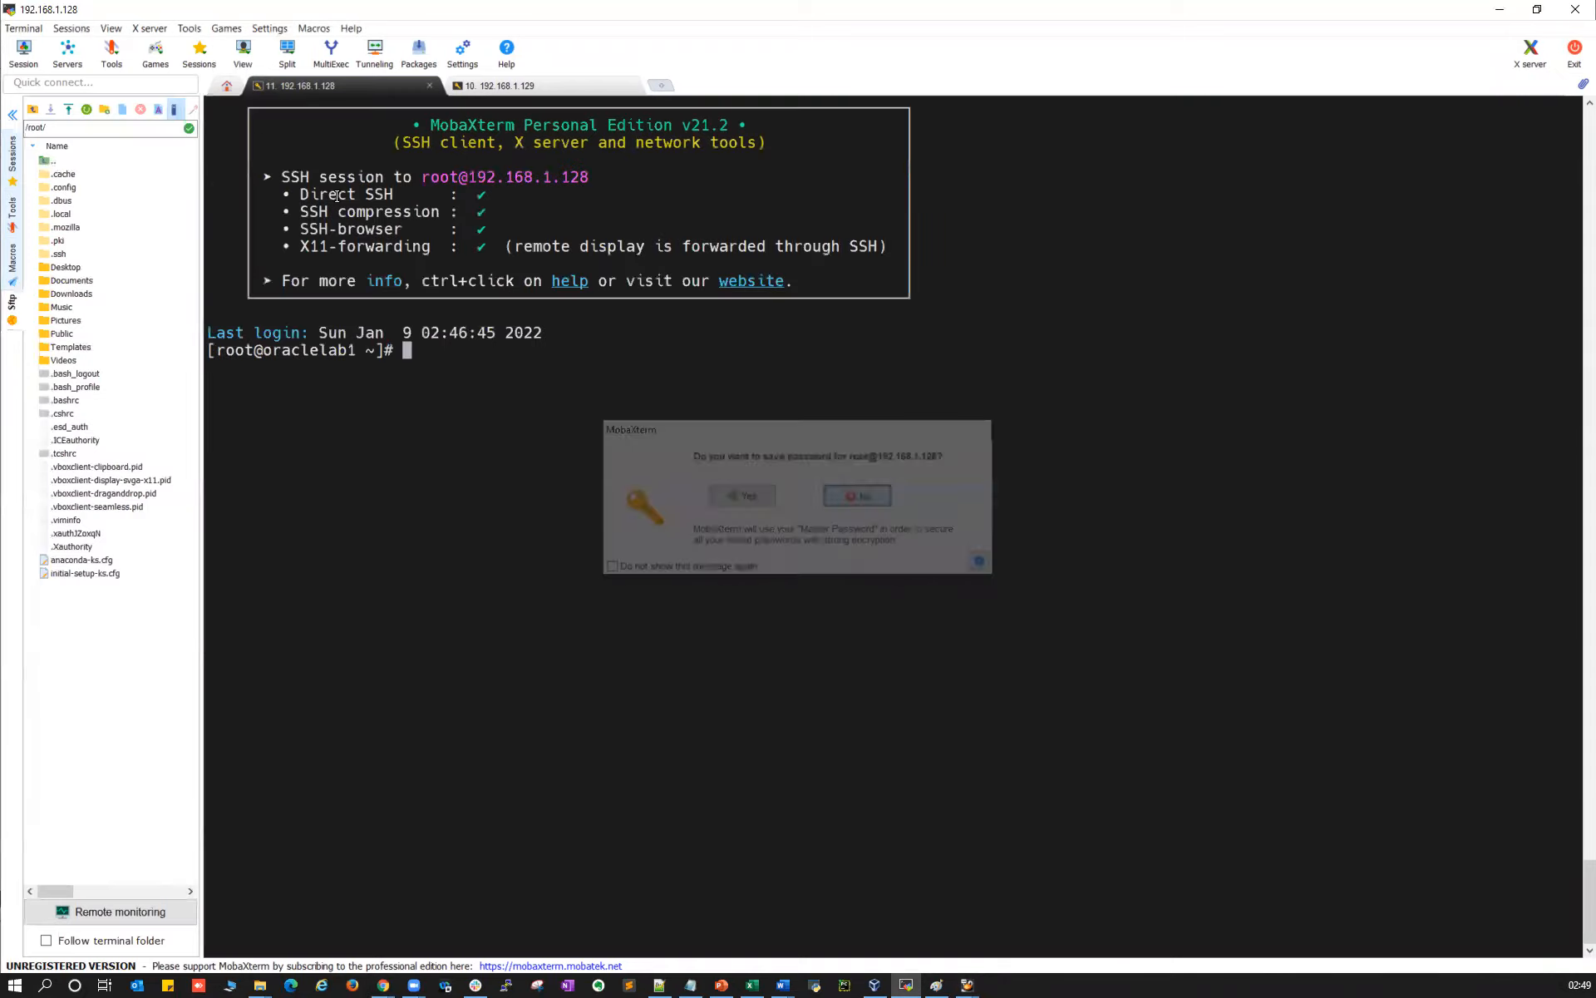
Close the old 192.168.1.129 tab and open a new SSH session to 192.168.1.129
left_click(491, 86)
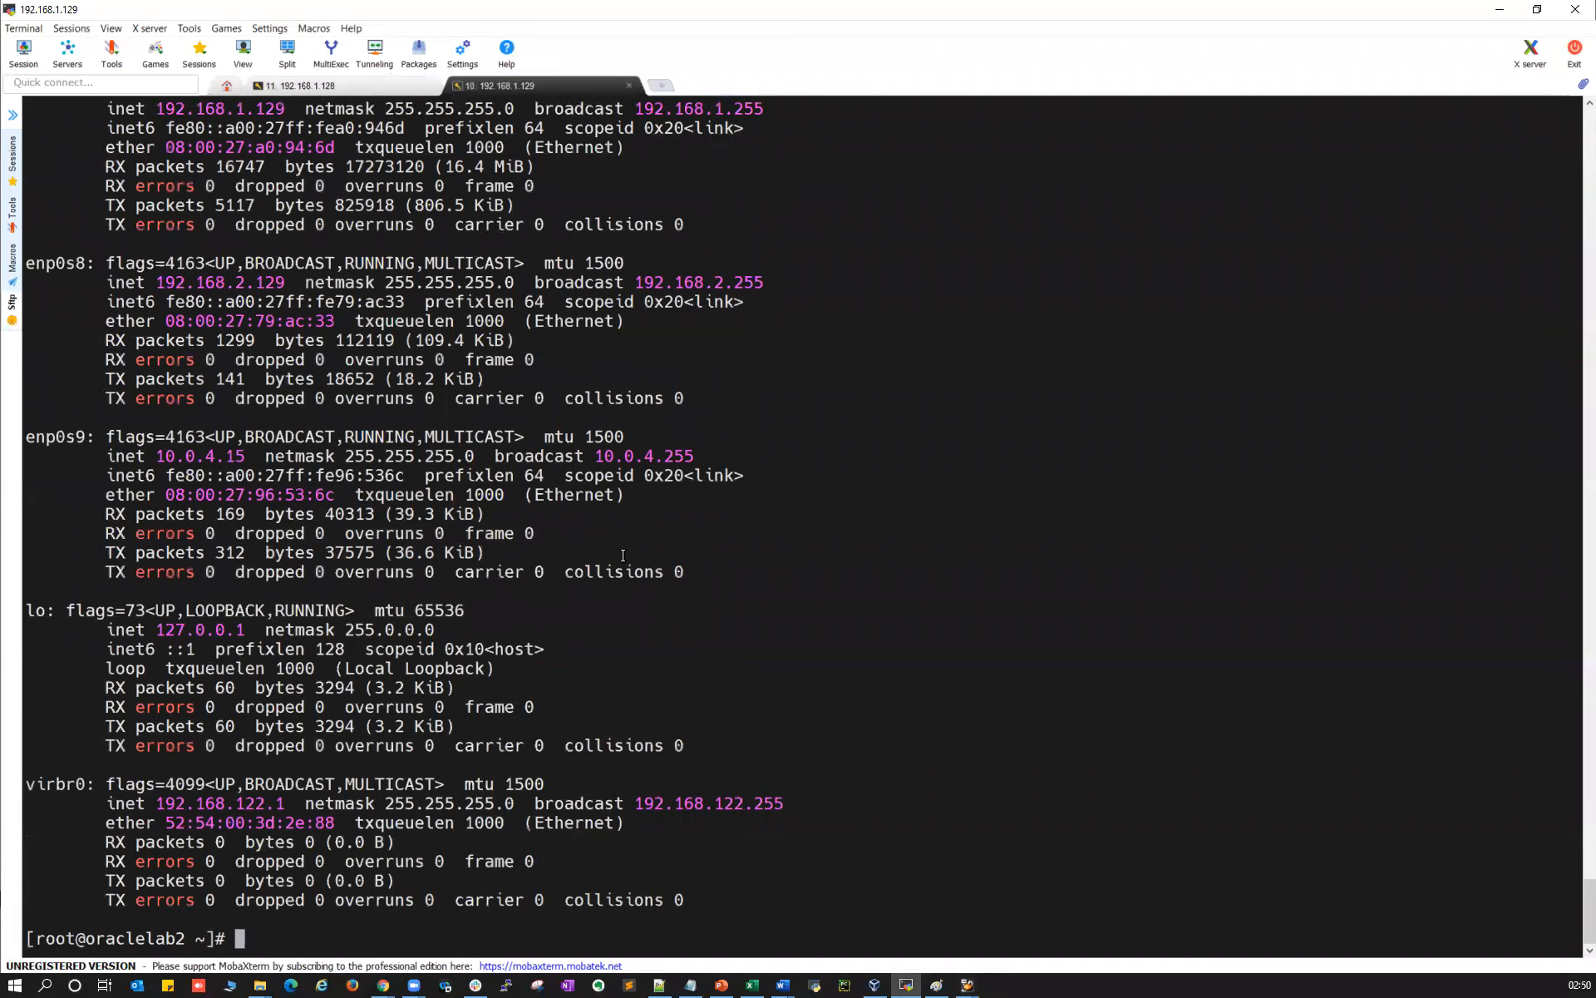
left_click(629, 85)
left_click(773, 520)
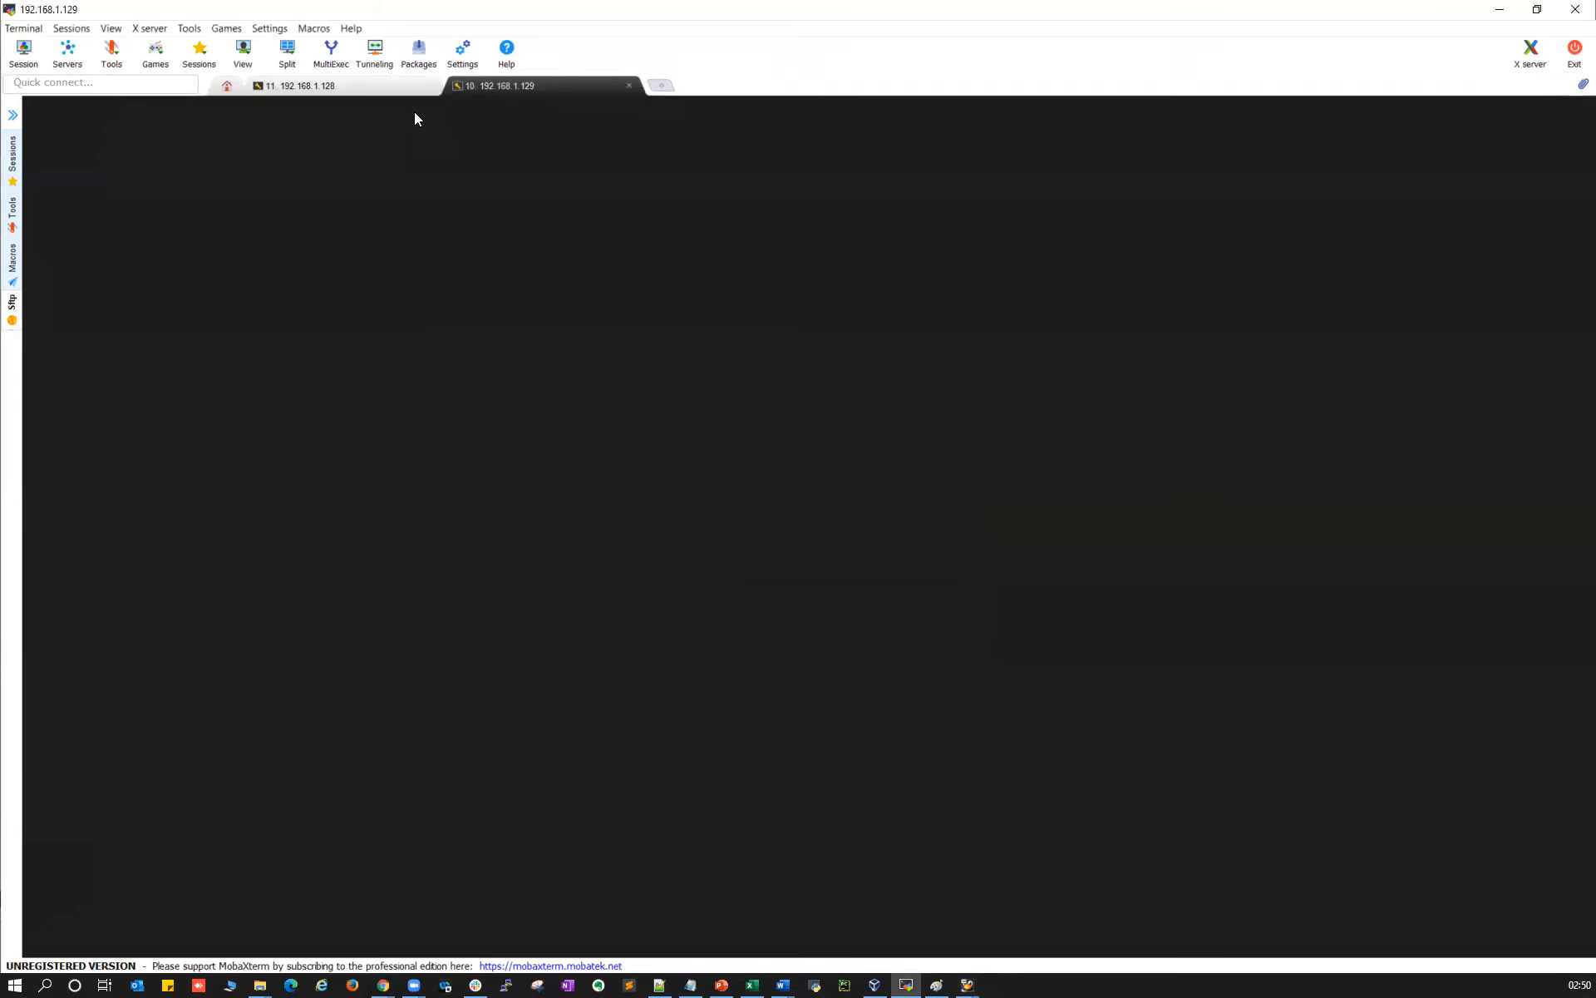
double_click(350, 172)
left_click(25, 54)
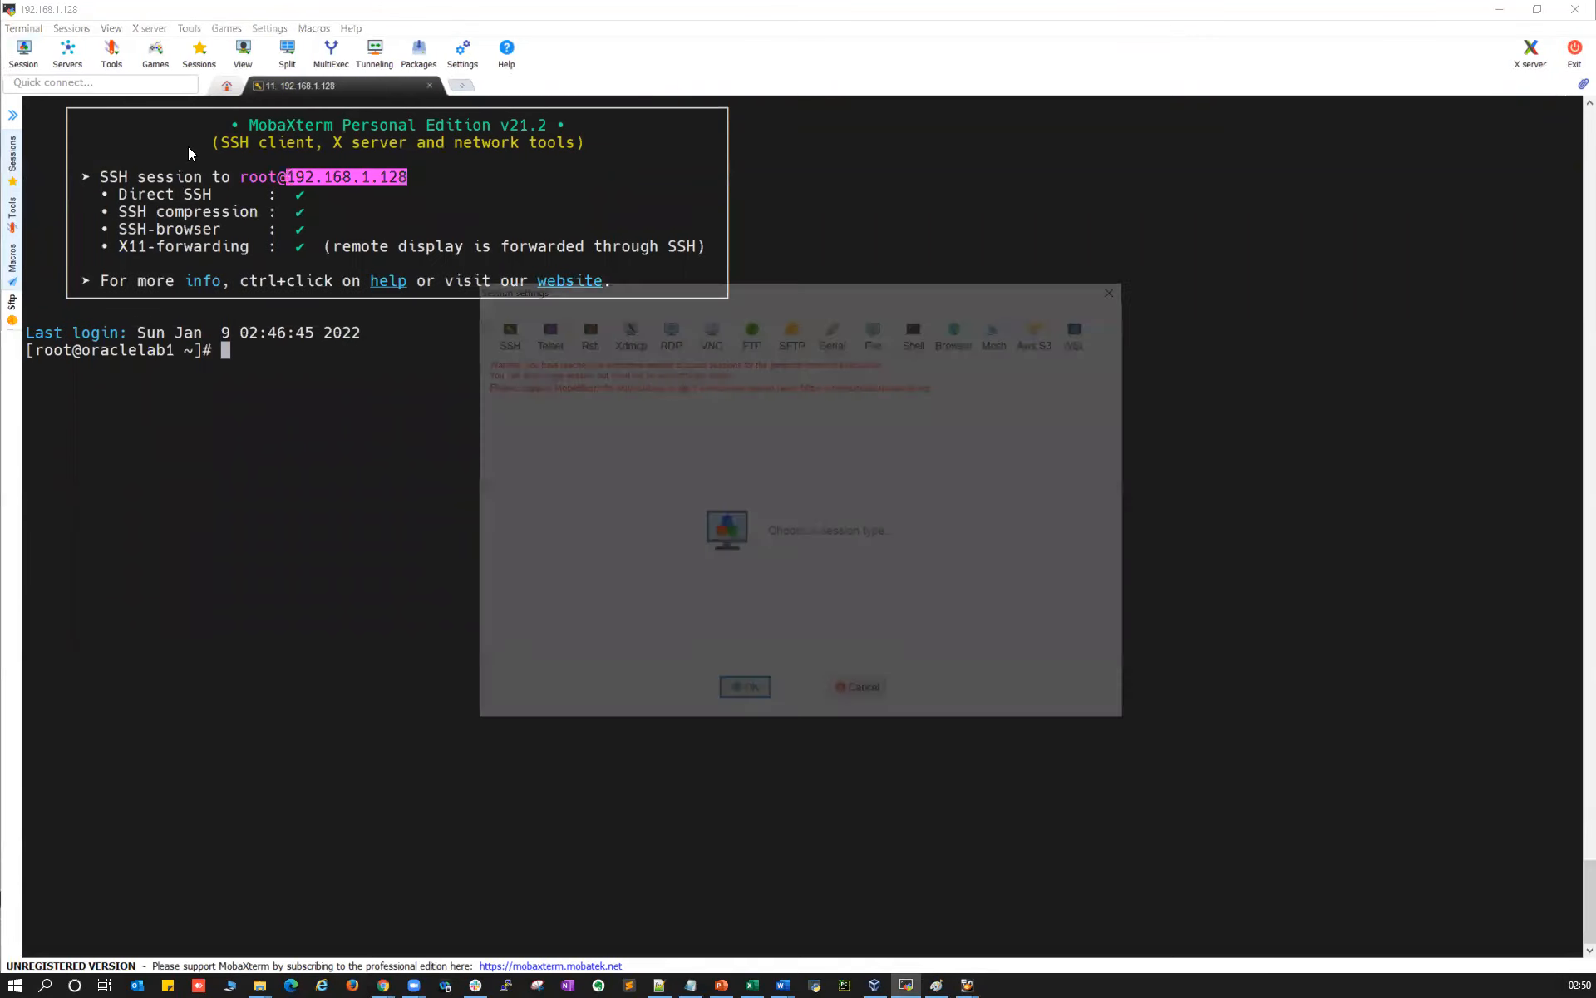
left_click(496, 327)
key("BackSpace")
type("9")
key("Return")
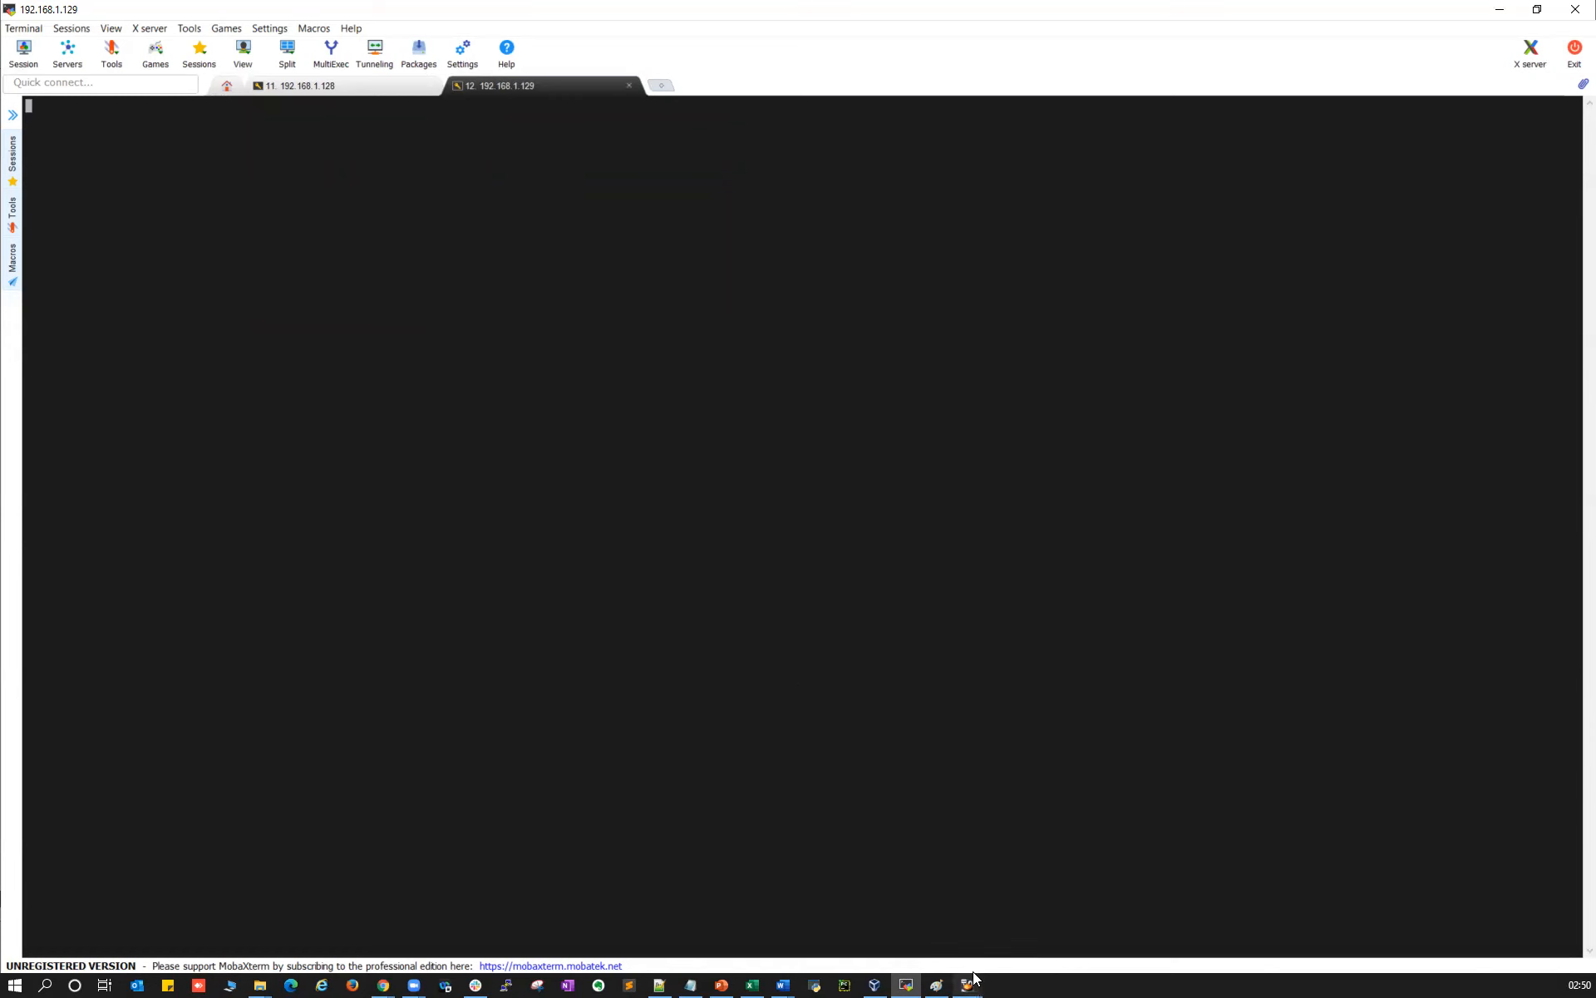
mouse_move(967, 986)
left_click(971, 943)
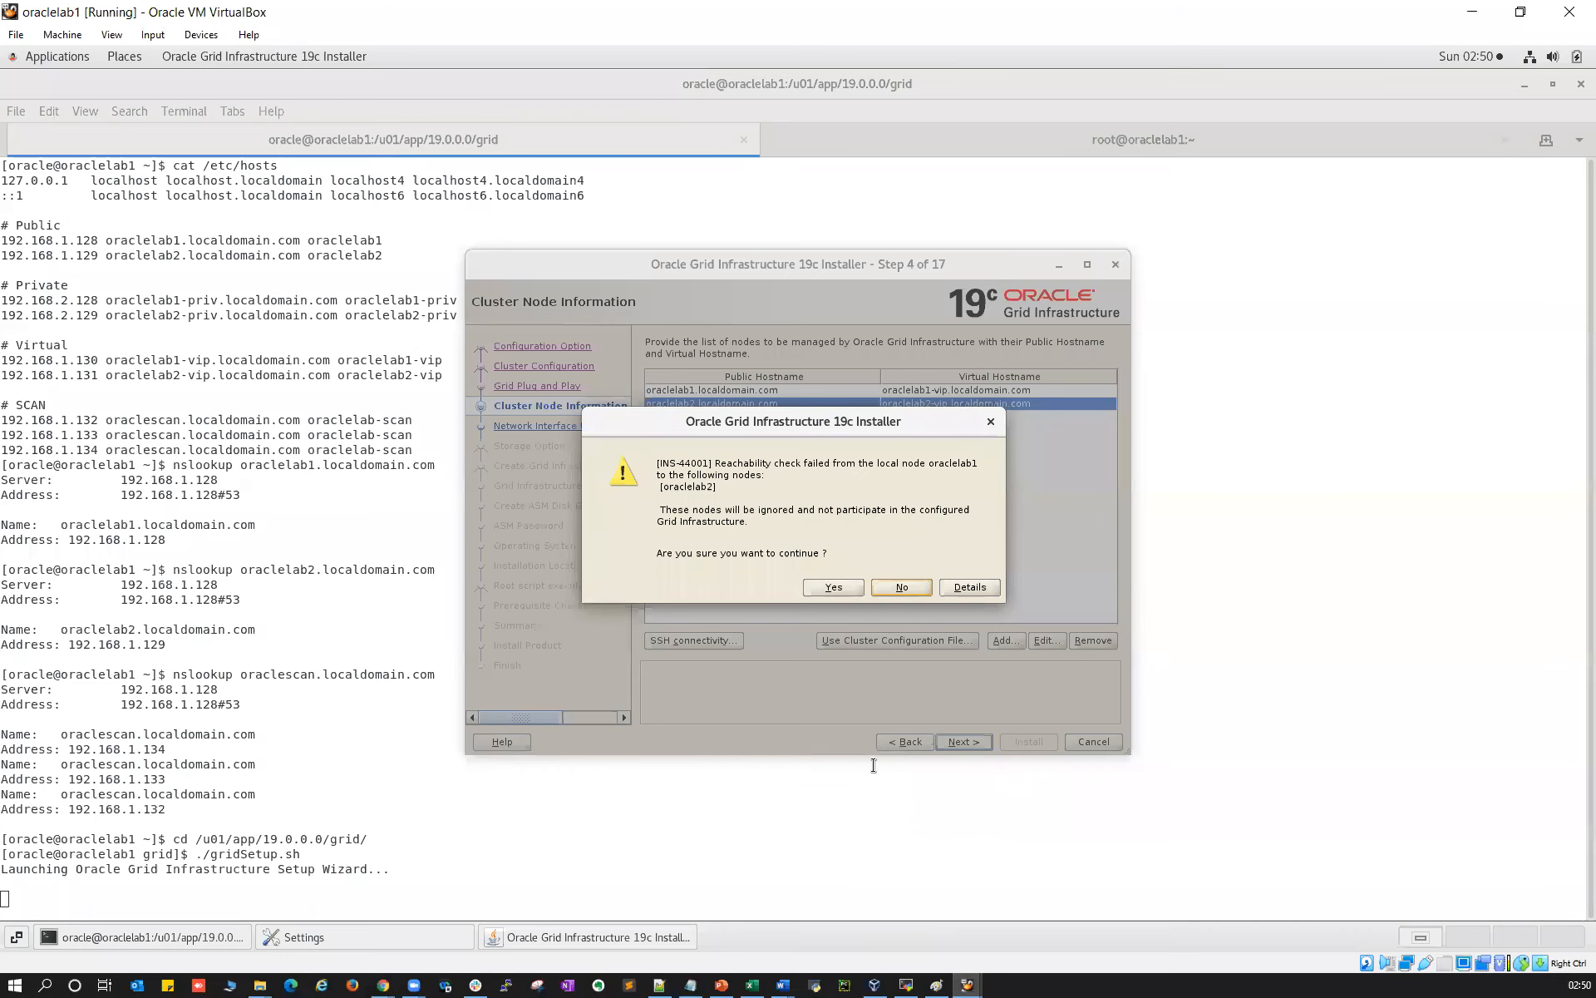
Run ifconfig on oraclelab2 and note enp0s3's address 192.169.1.129
left_click(1039, 923)
type("ifconfig")
key("Return")
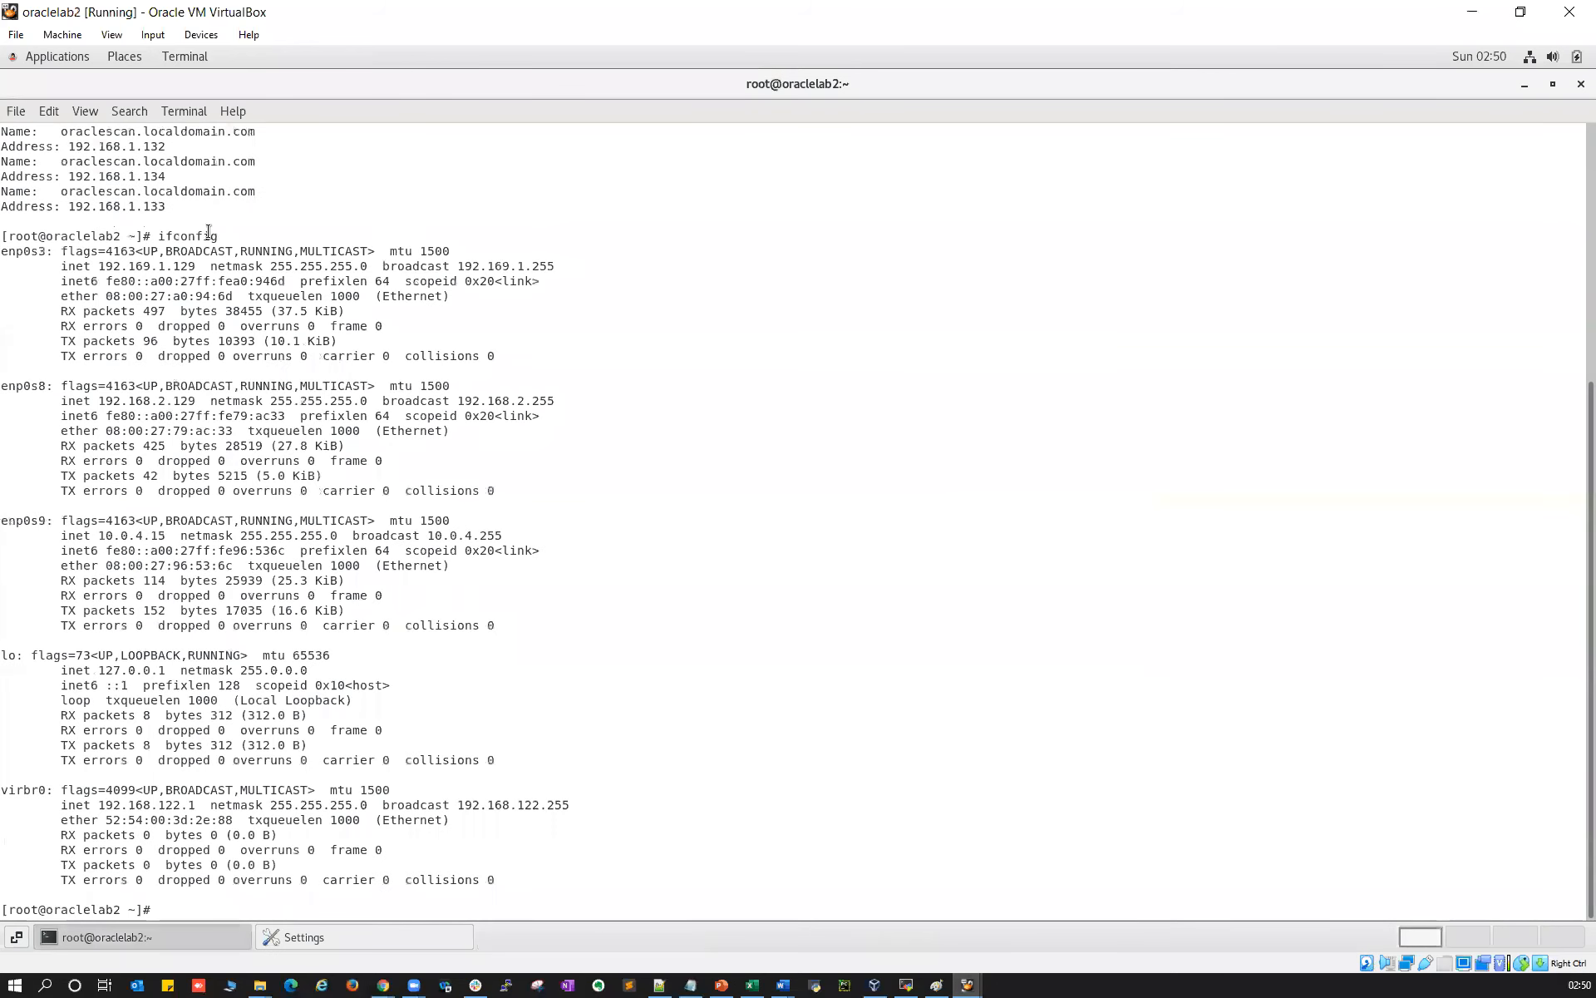
double_click(171, 267)
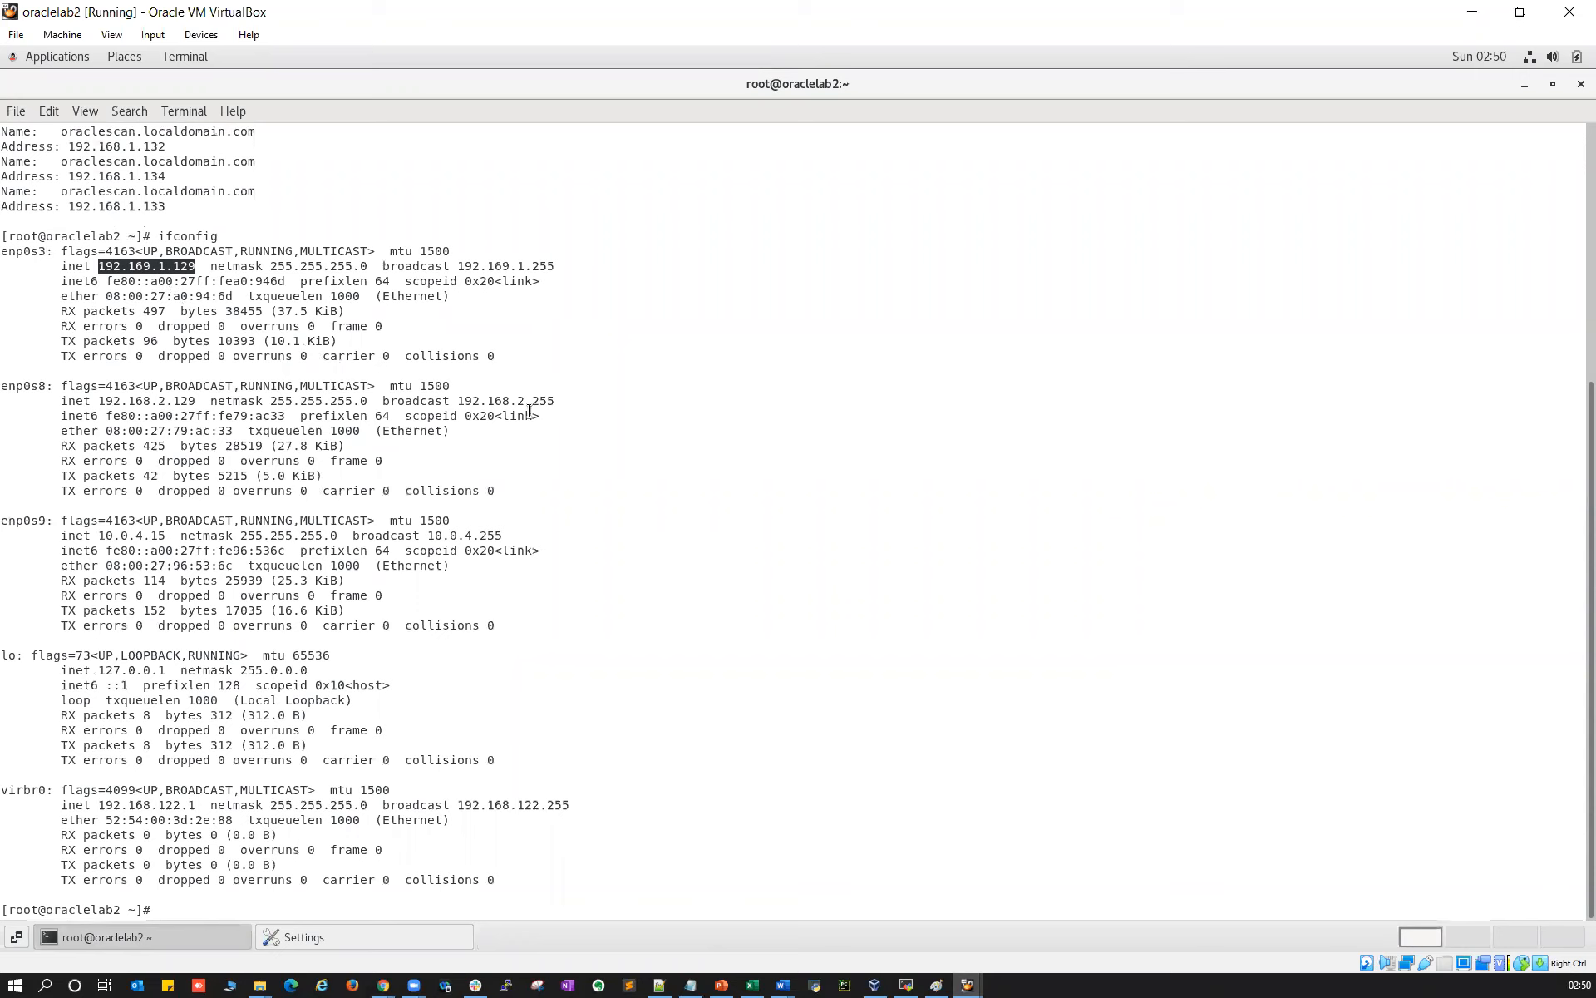
Ping oraclelab2.localdomain.com from oraclelab2 and stop it after it fails
type("ping")
scroll(209, 215, "up", 6)
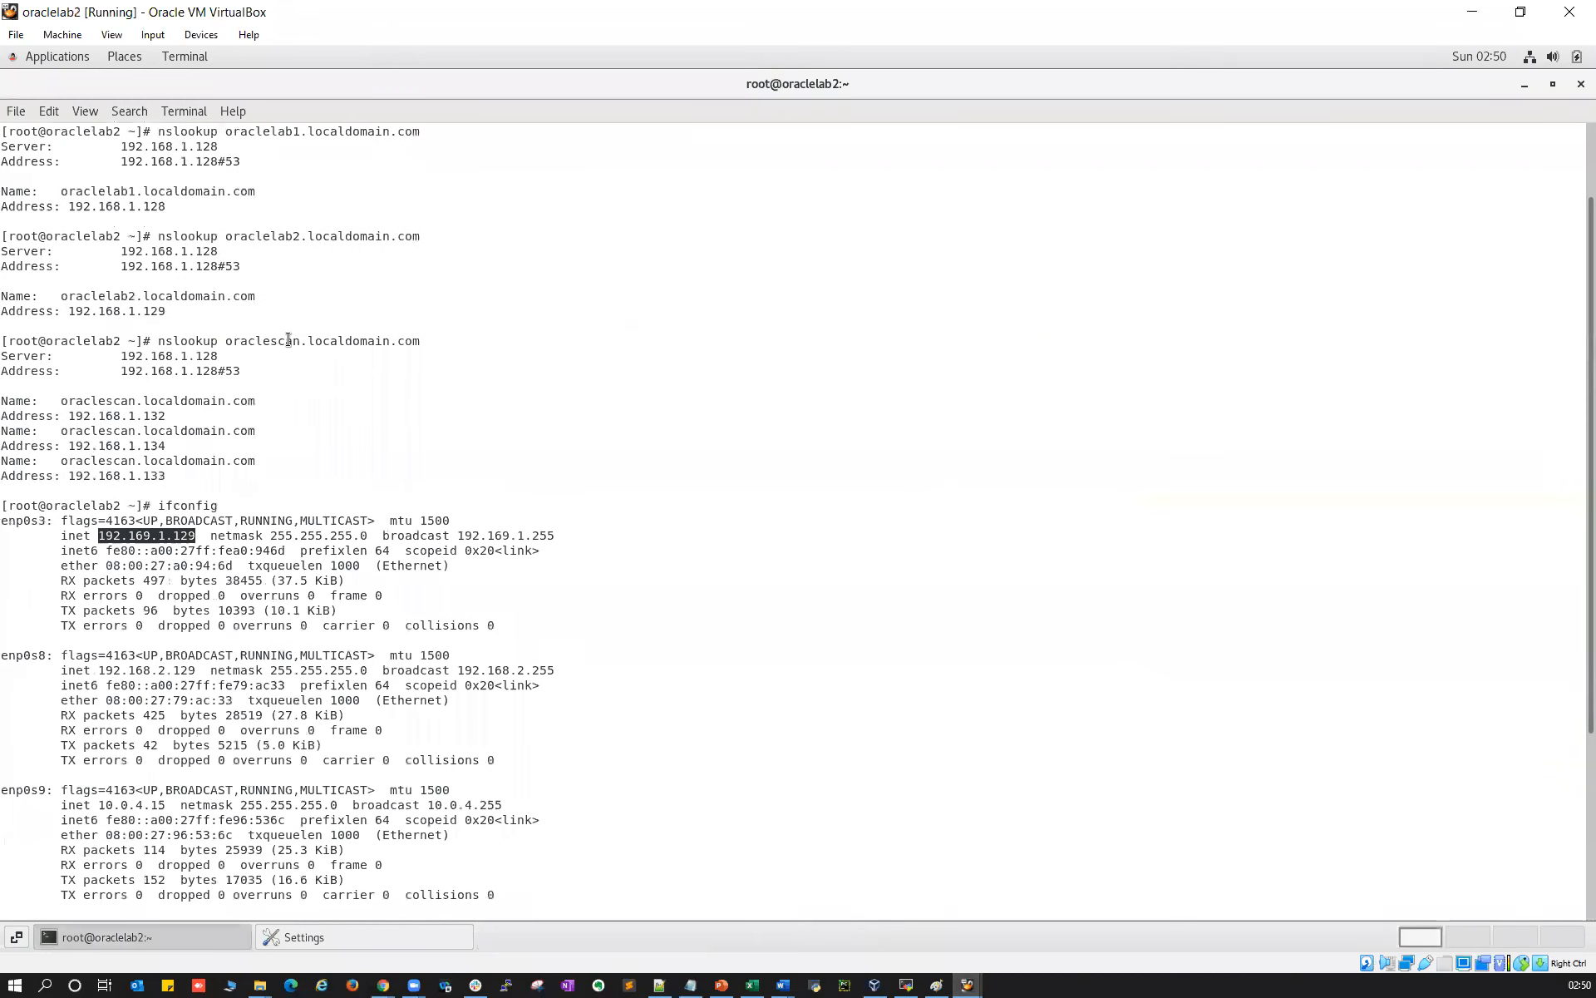
double_click(282, 235)
key("ctrl+c")
right_click(282, 234)
left_click(560, 403)
right_click(636, 435)
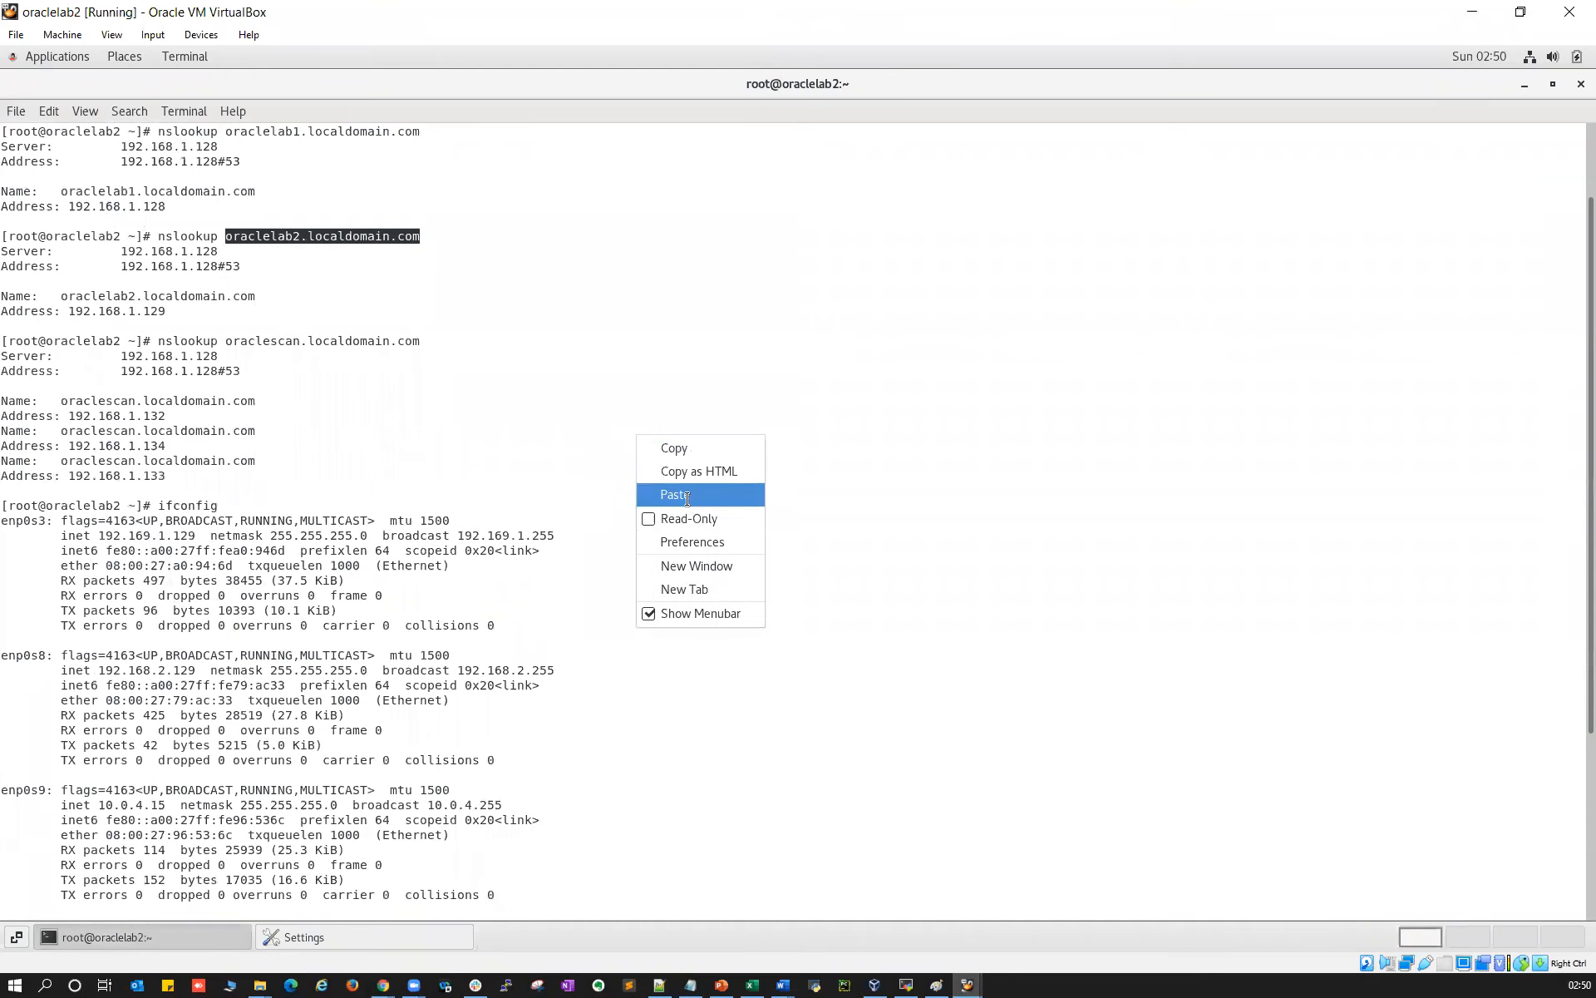
left_click(687, 496)
key("Return")
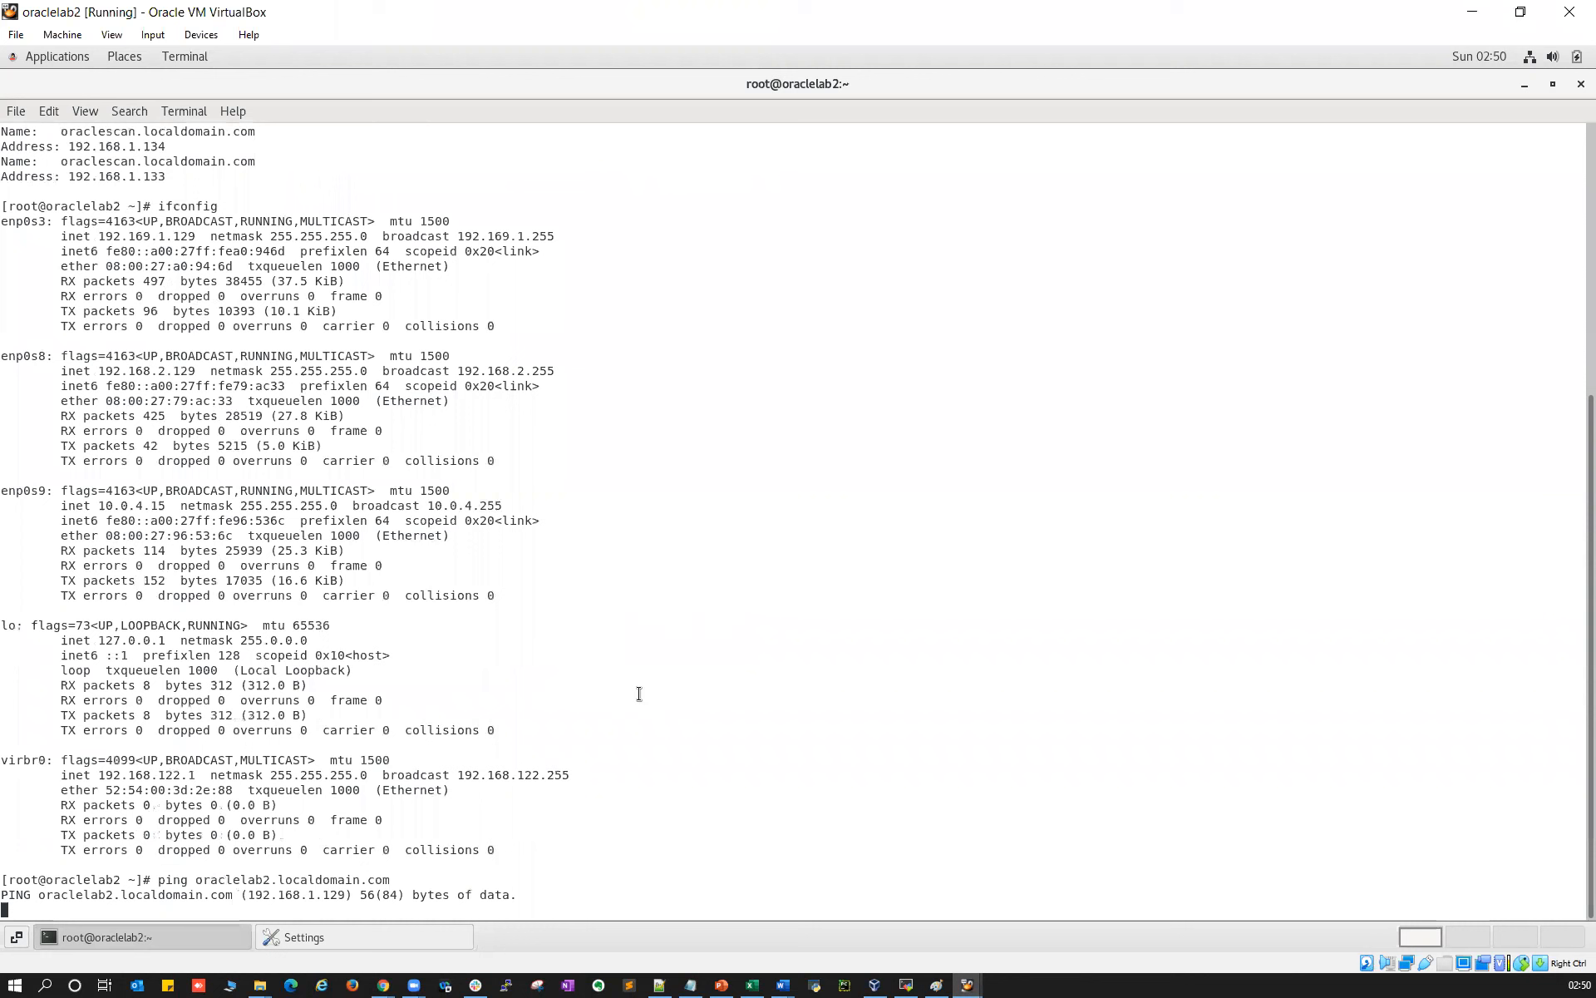
key("ctrl+c")
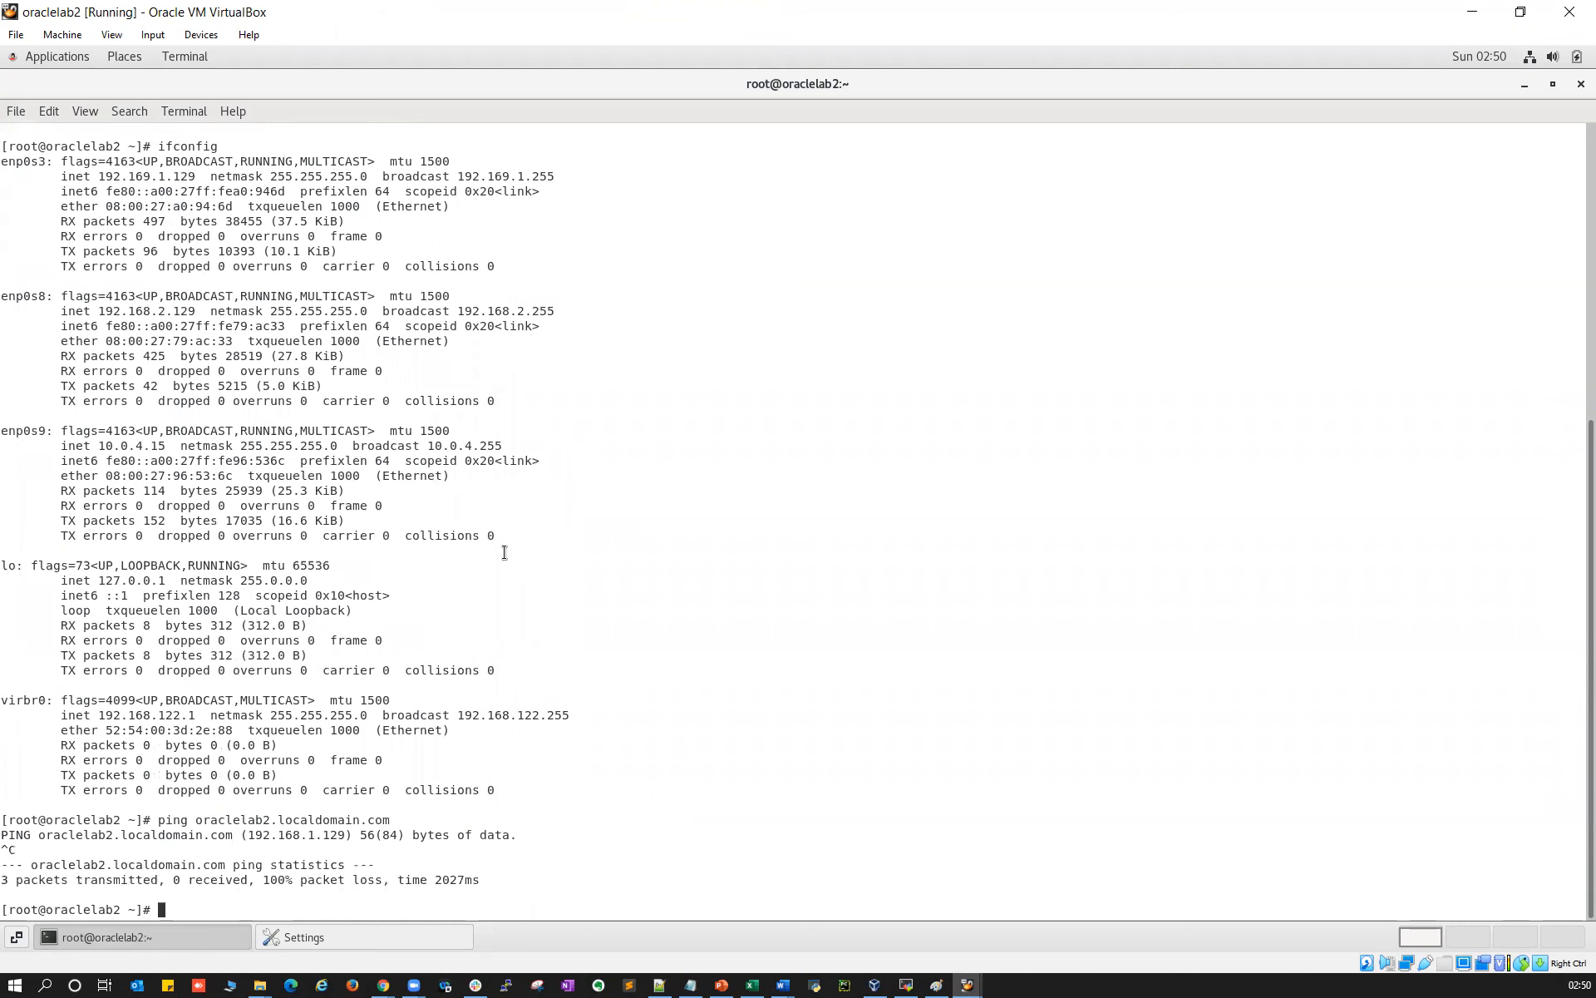
Show /etc/hosts and run service network restart on oraclelab2
type("cat /etc/hso")
type("ts")
key("BackSpace")
key("BackSpace")
key("BackSpace")
key("BackSpace")
type("osts")
key("Return")
key("Return")
key("Return")
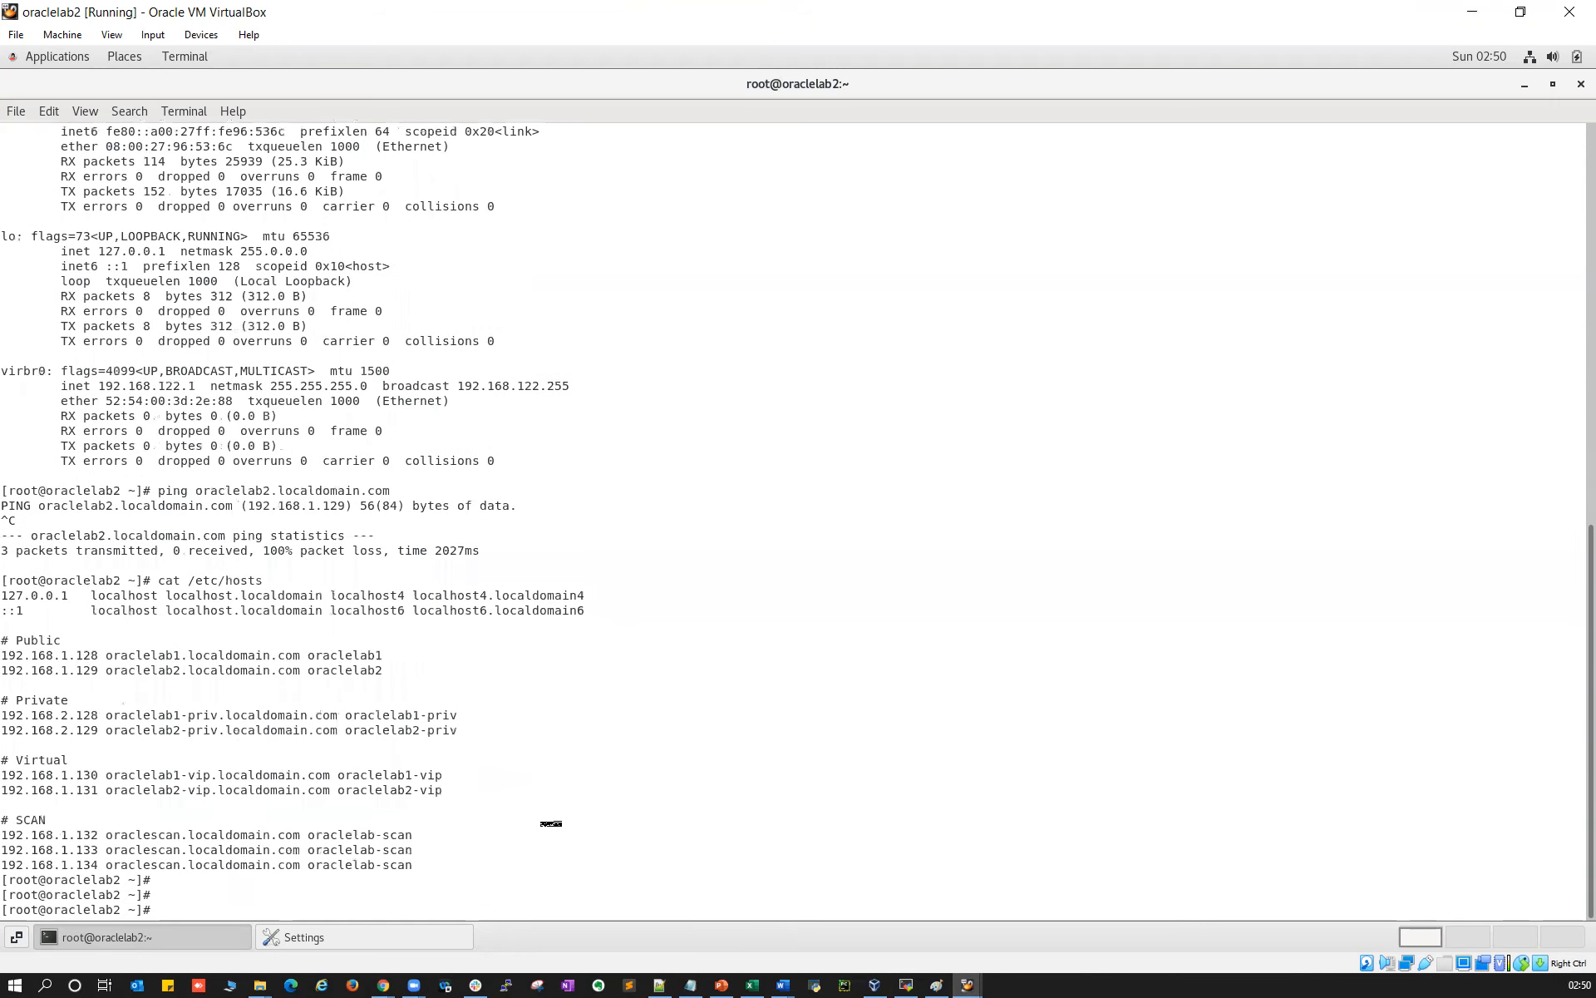
type("serv")
key("BackSpace")
type("vice network restart")
key("Return")
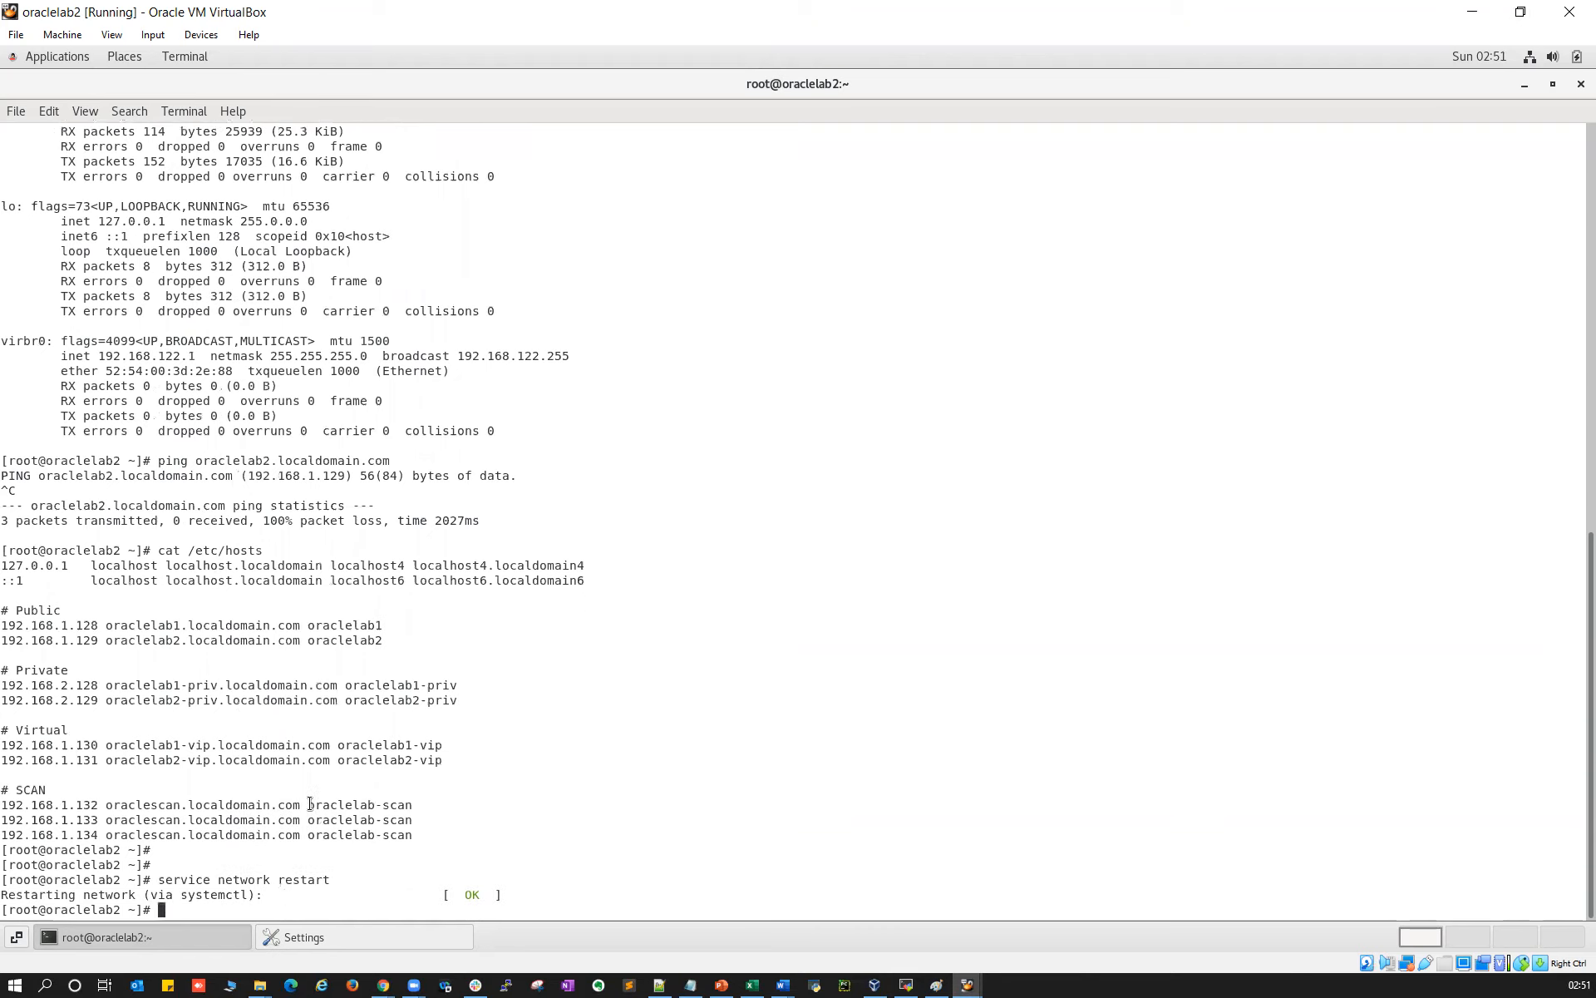
Correct enp0s3's IPv4 address from 192.169.1.129 to 192.168.1.129 in Settings and apply
left_click(50, 58)
mouse_move(112, 298)
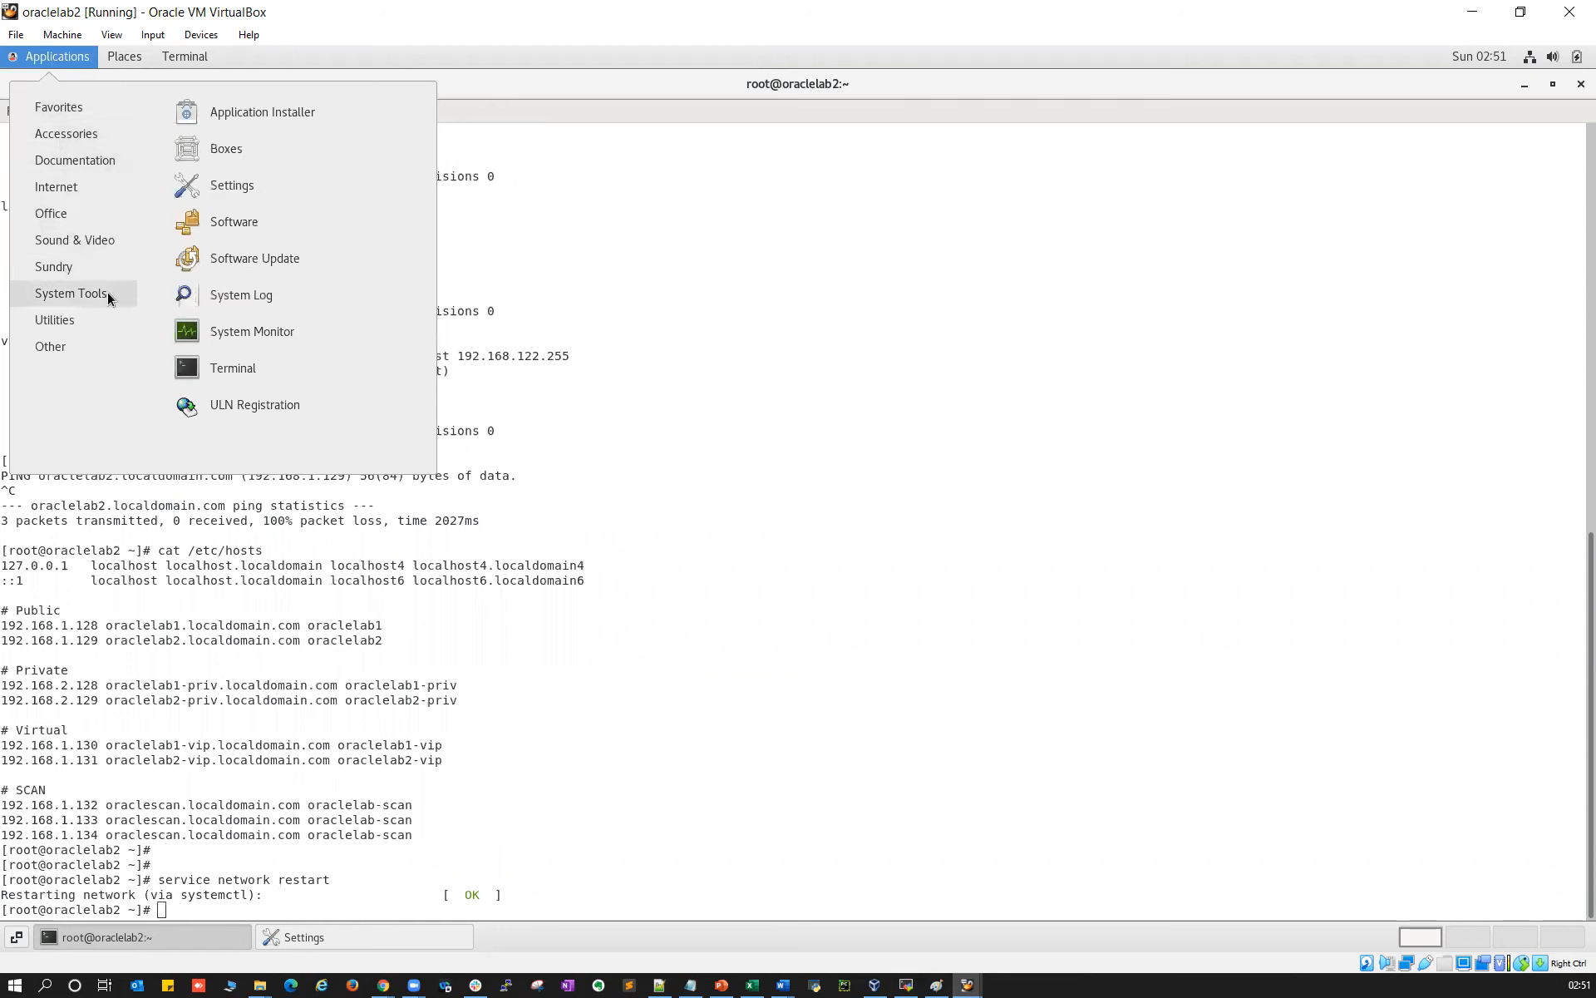
left_click(229, 190)
left_click(1059, 330)
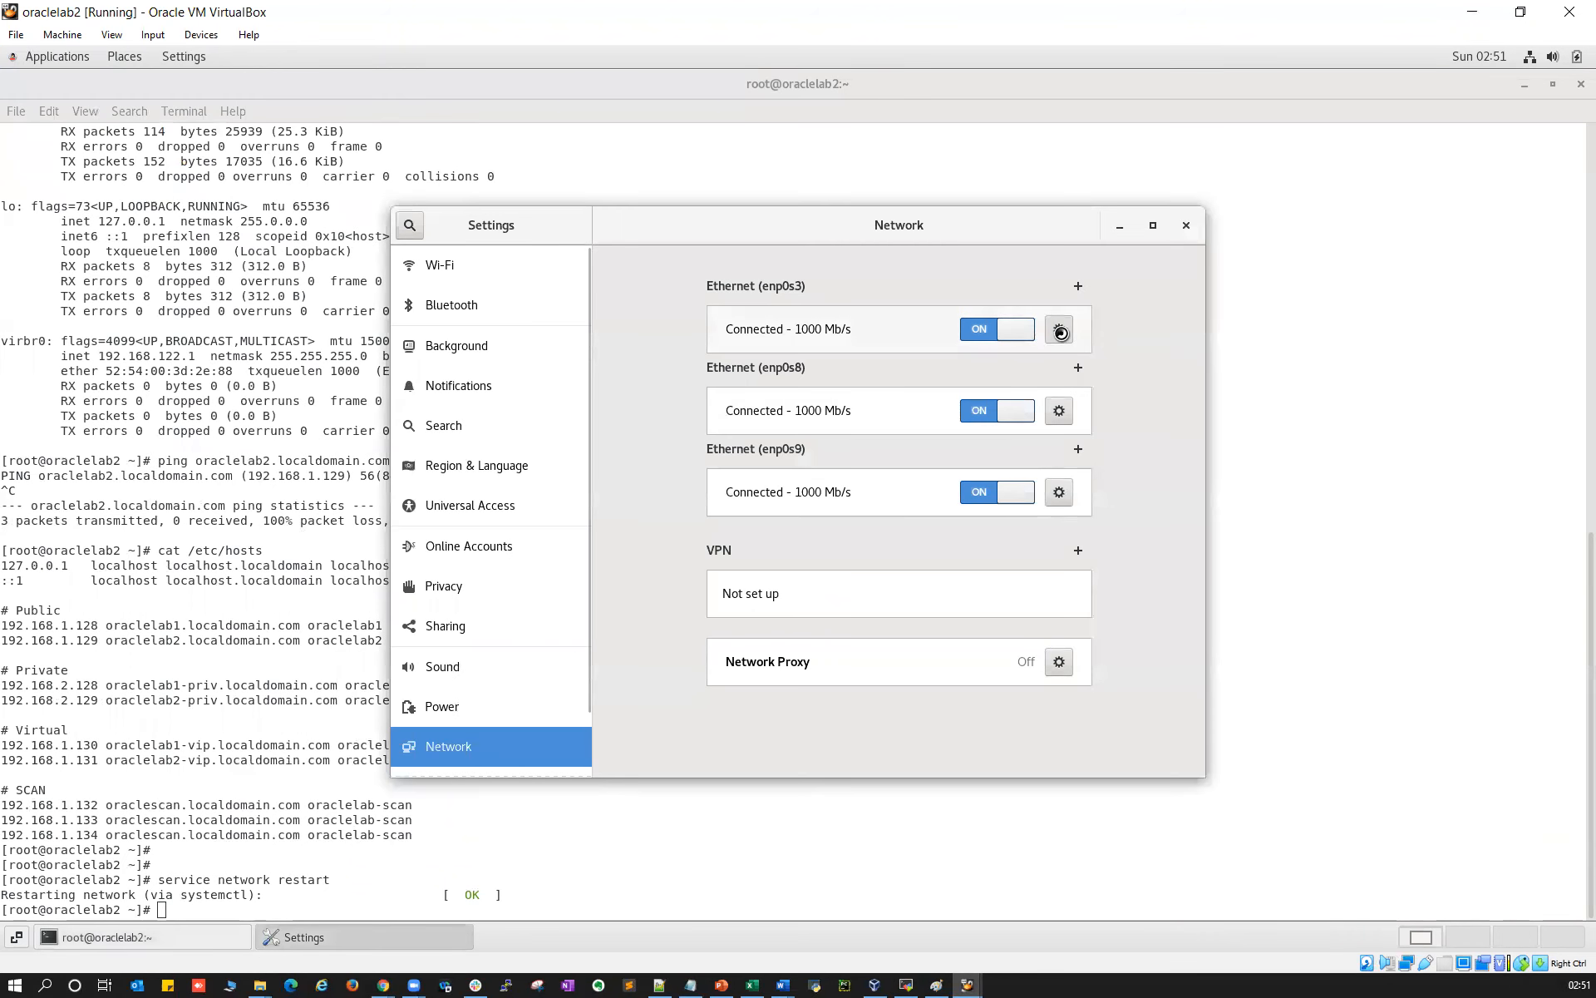
left_click(717, 324)
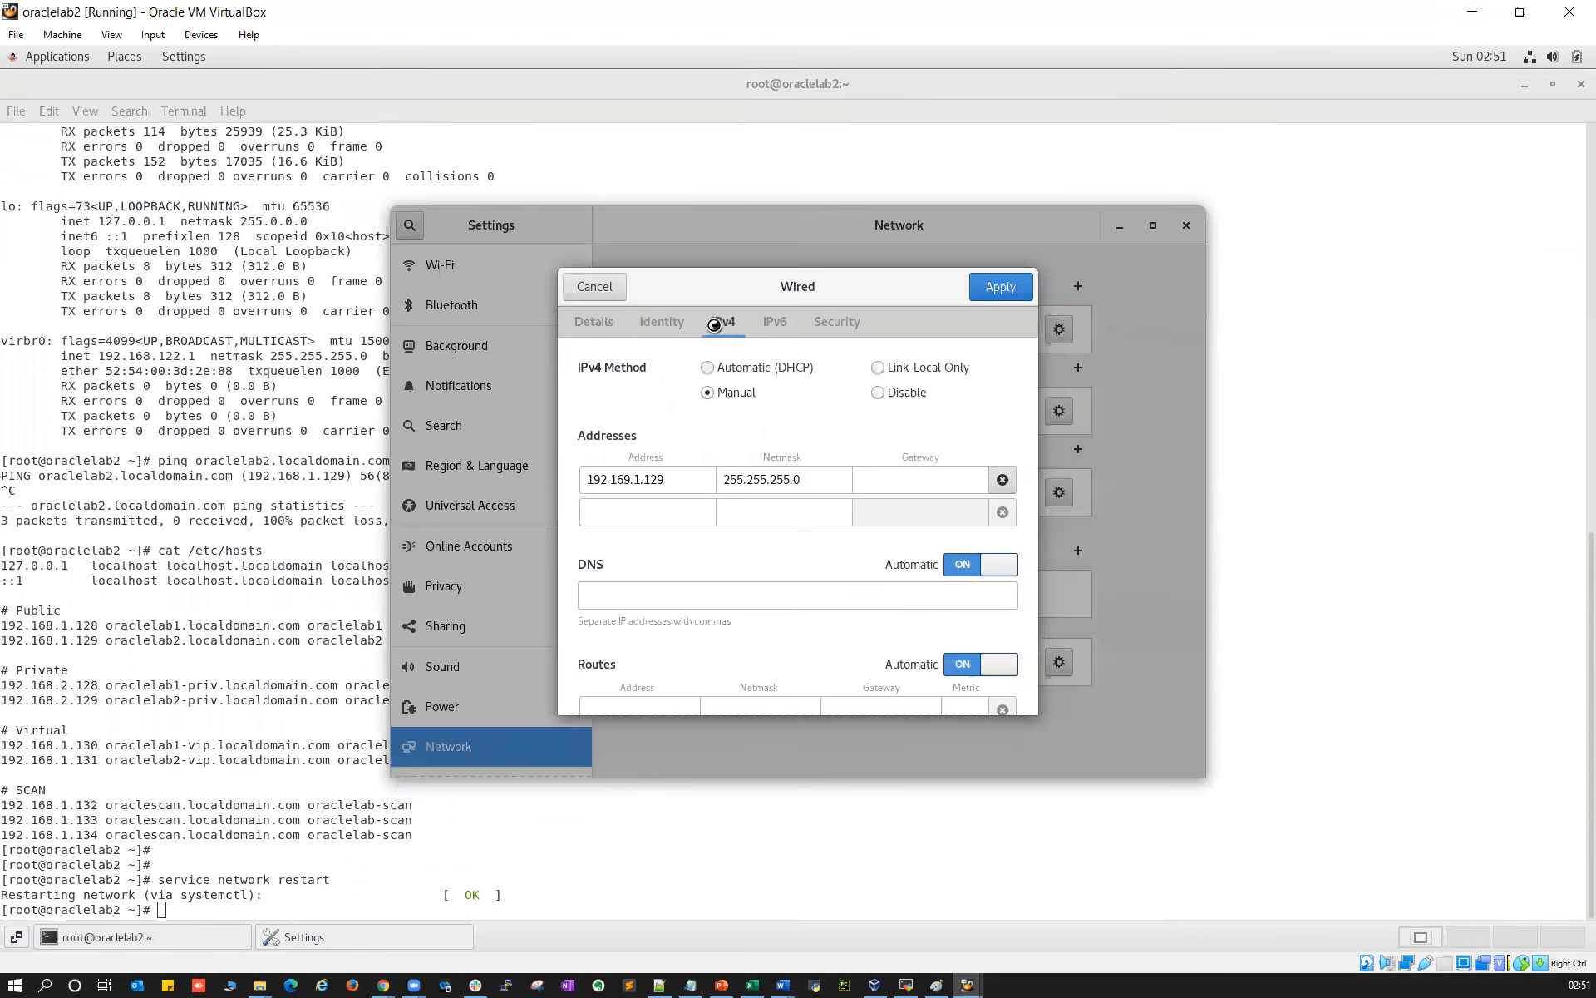
left_click(628, 479)
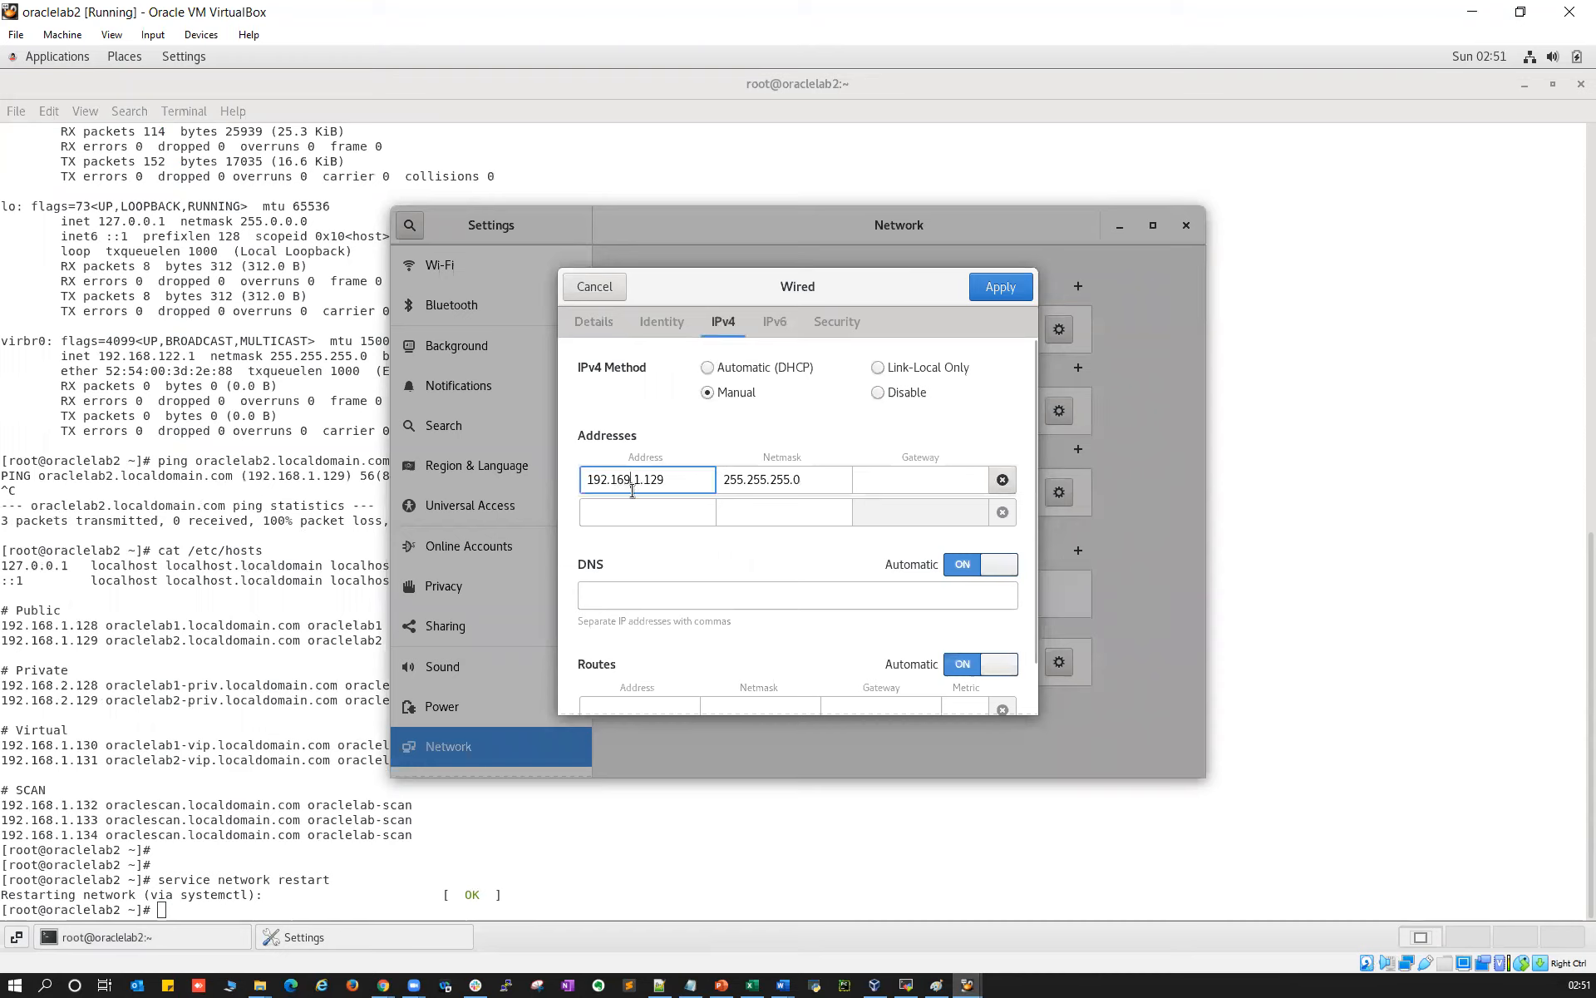
key("BackSpace")
type("8")
left_click(987, 292)
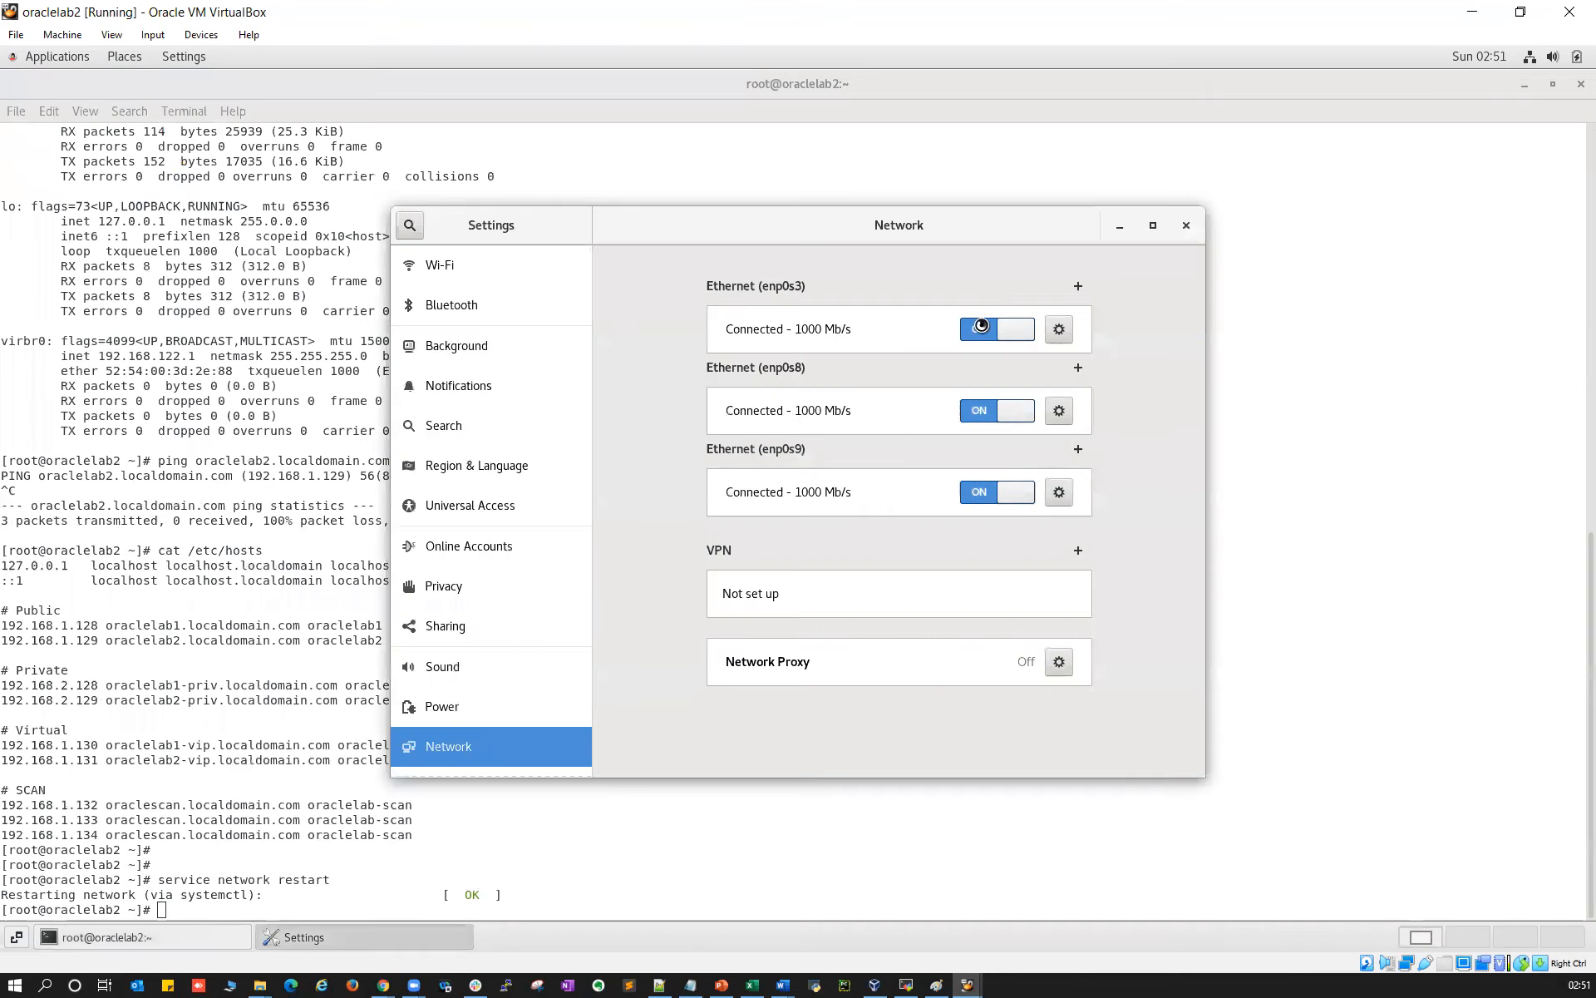
left_click(1186, 225)
key("Up")
Restart oraclelab2's network, confirm enp0s3 at 192.168.1.129 with ifconfig, and bring up oraclelab1
key("Return")
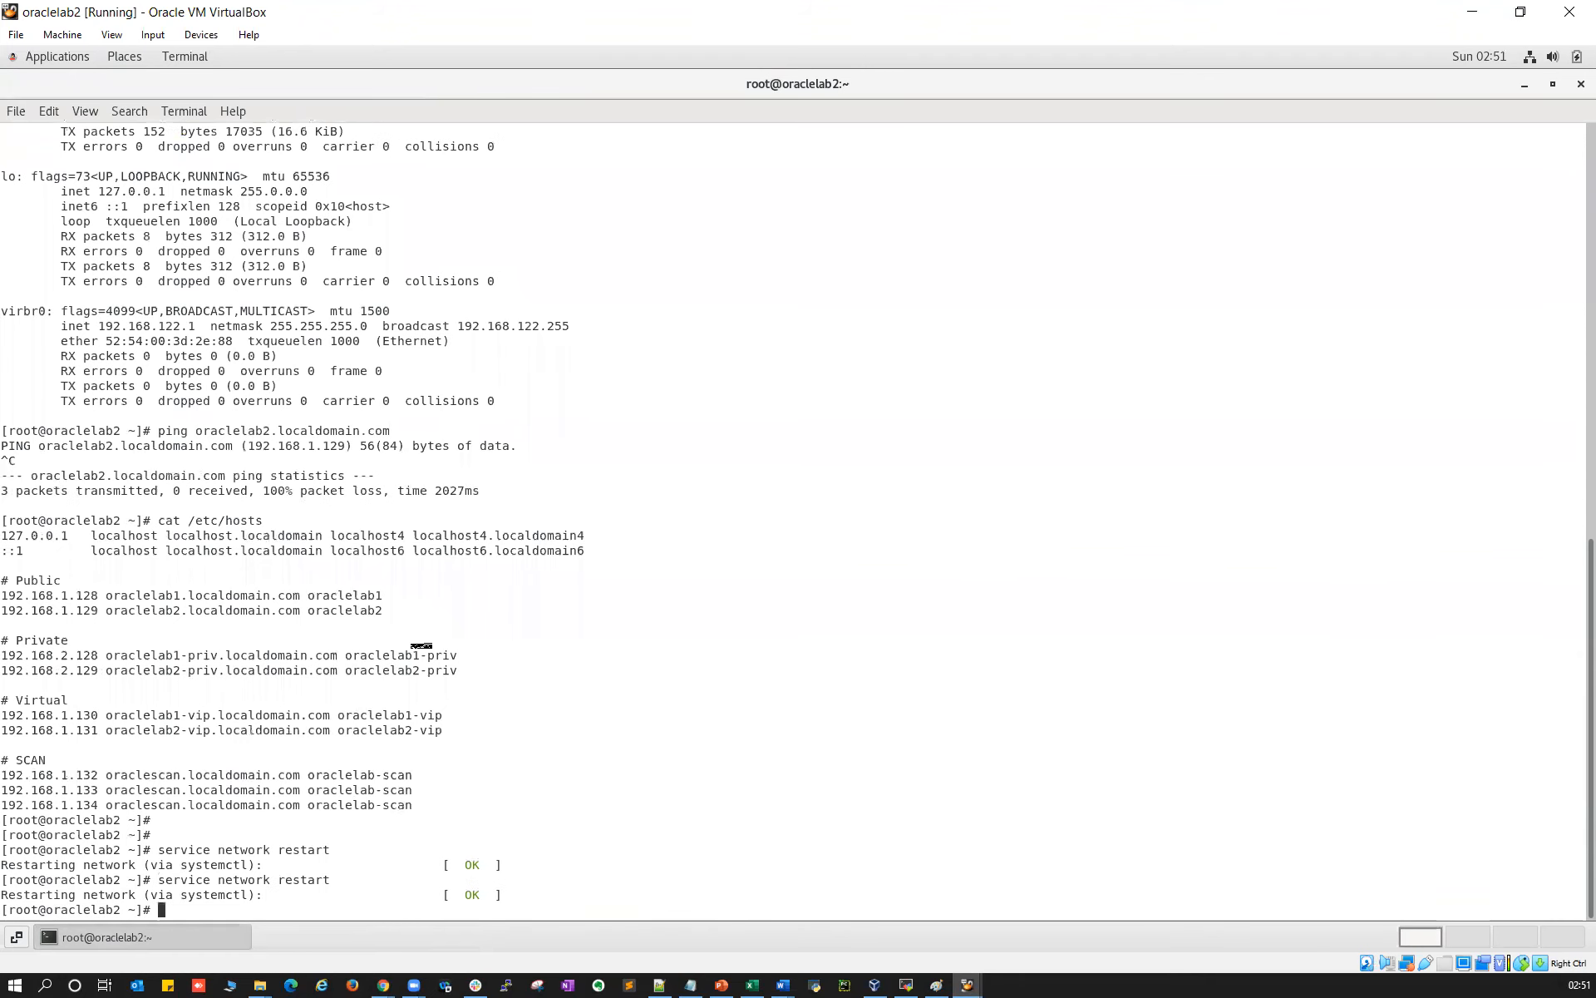
type("ifconfig")
key("Return")
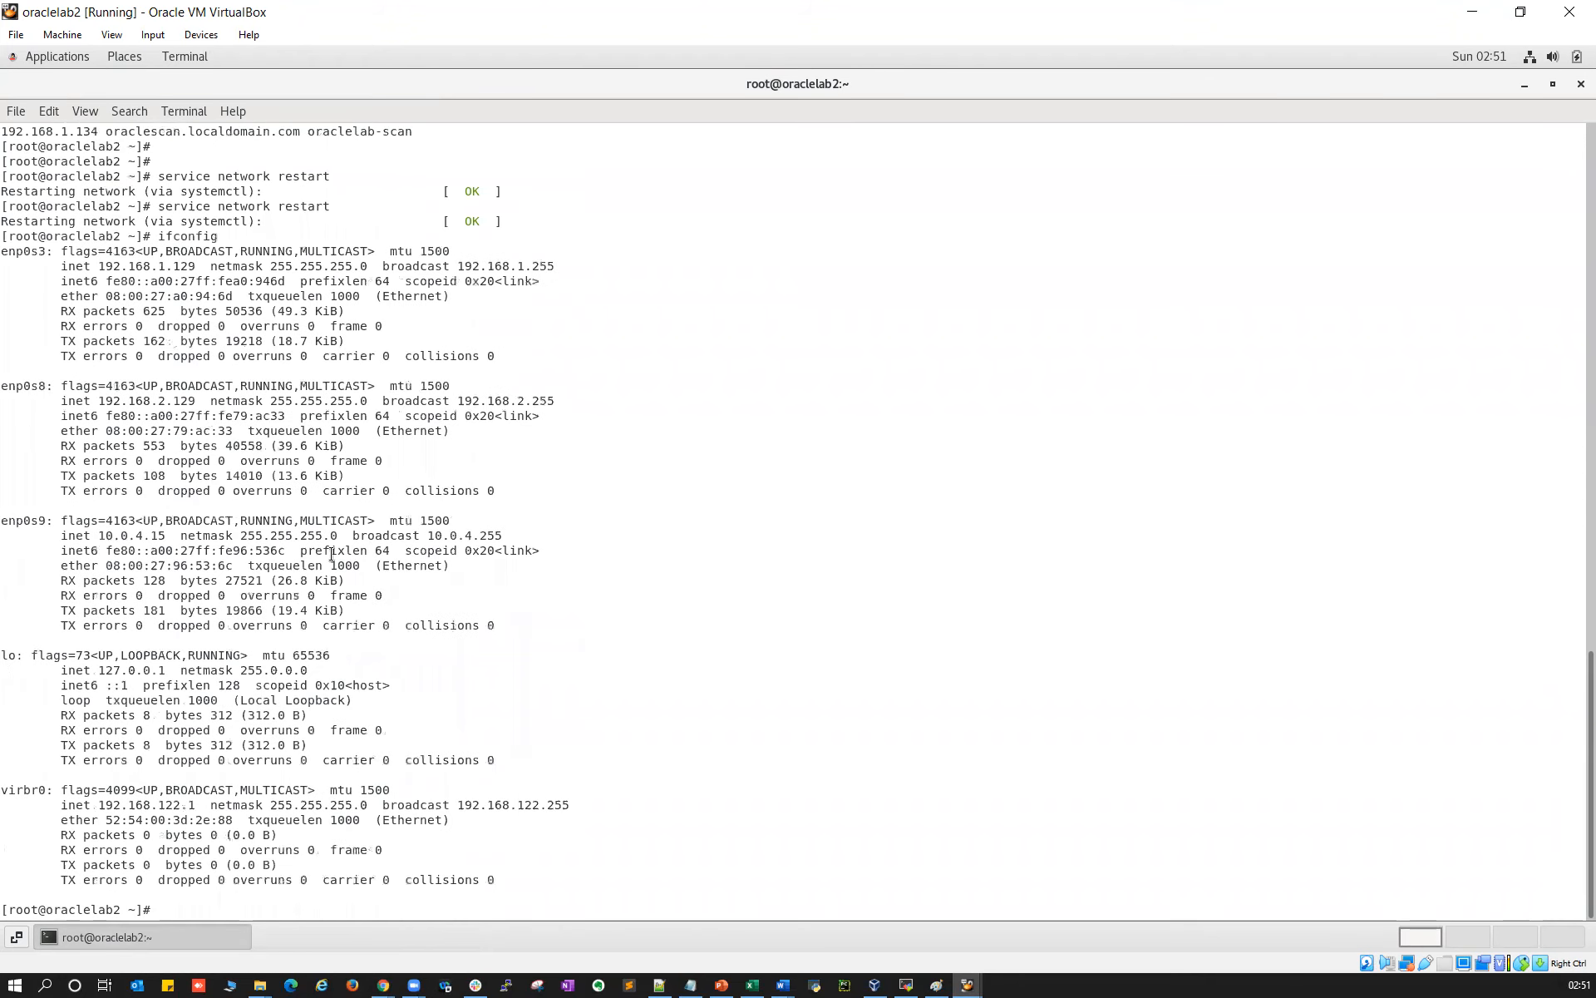
left_click_drag(129, 400, 193, 401)
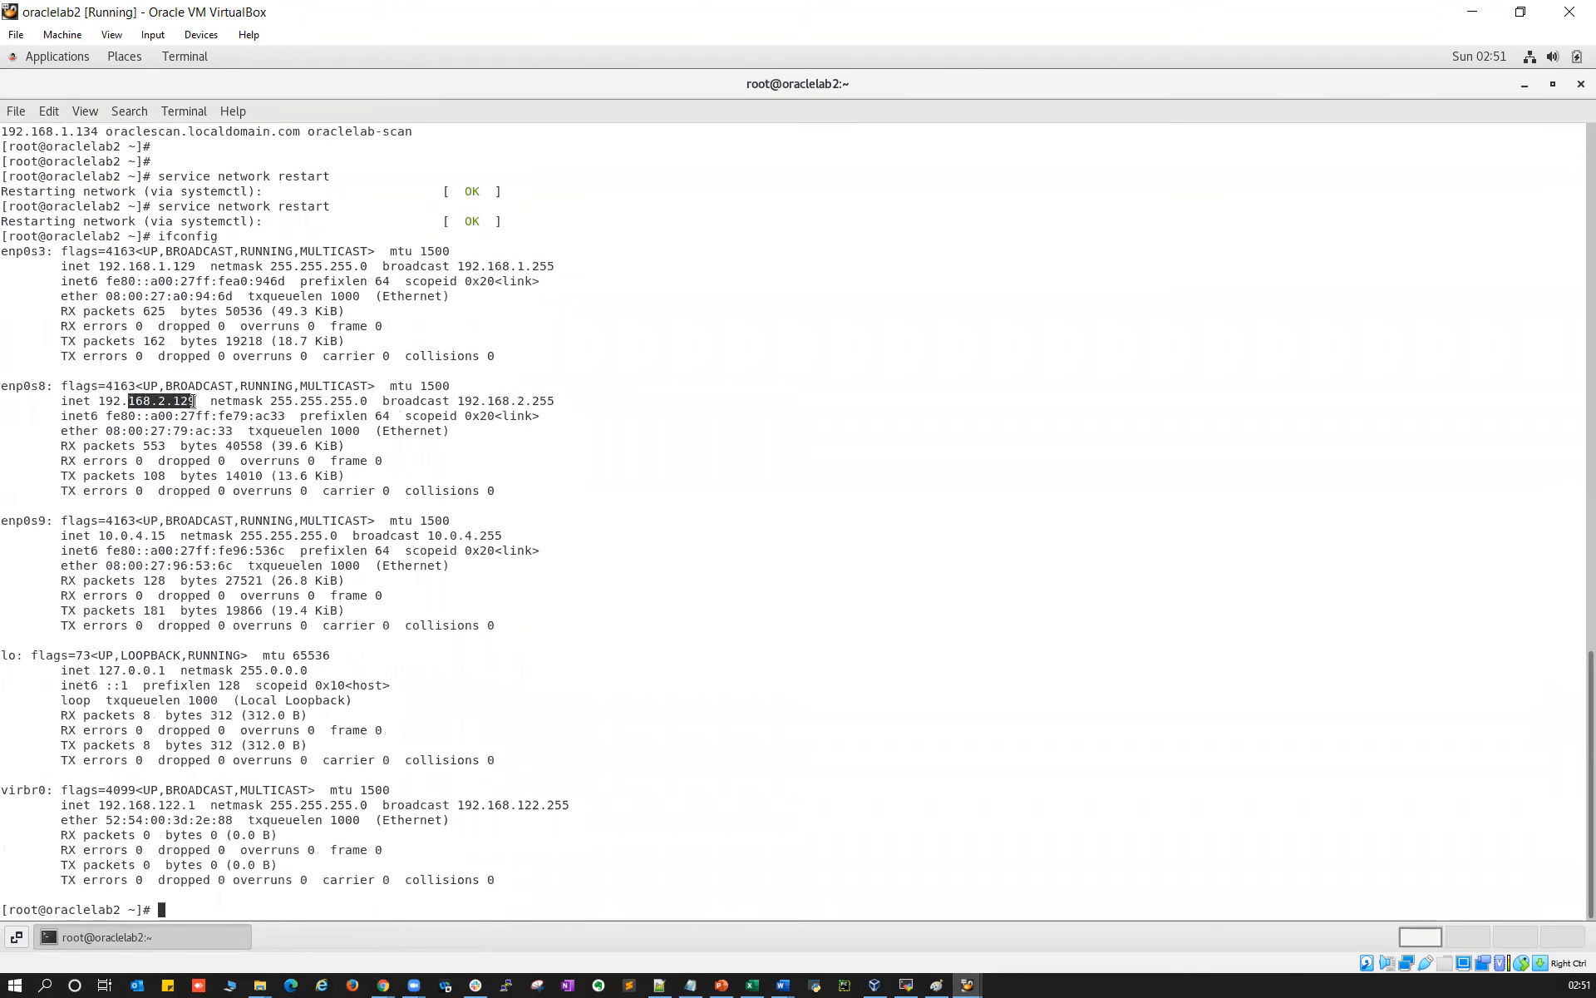
left_click(937, 986)
left_click(966, 981)
left_click(875, 923)
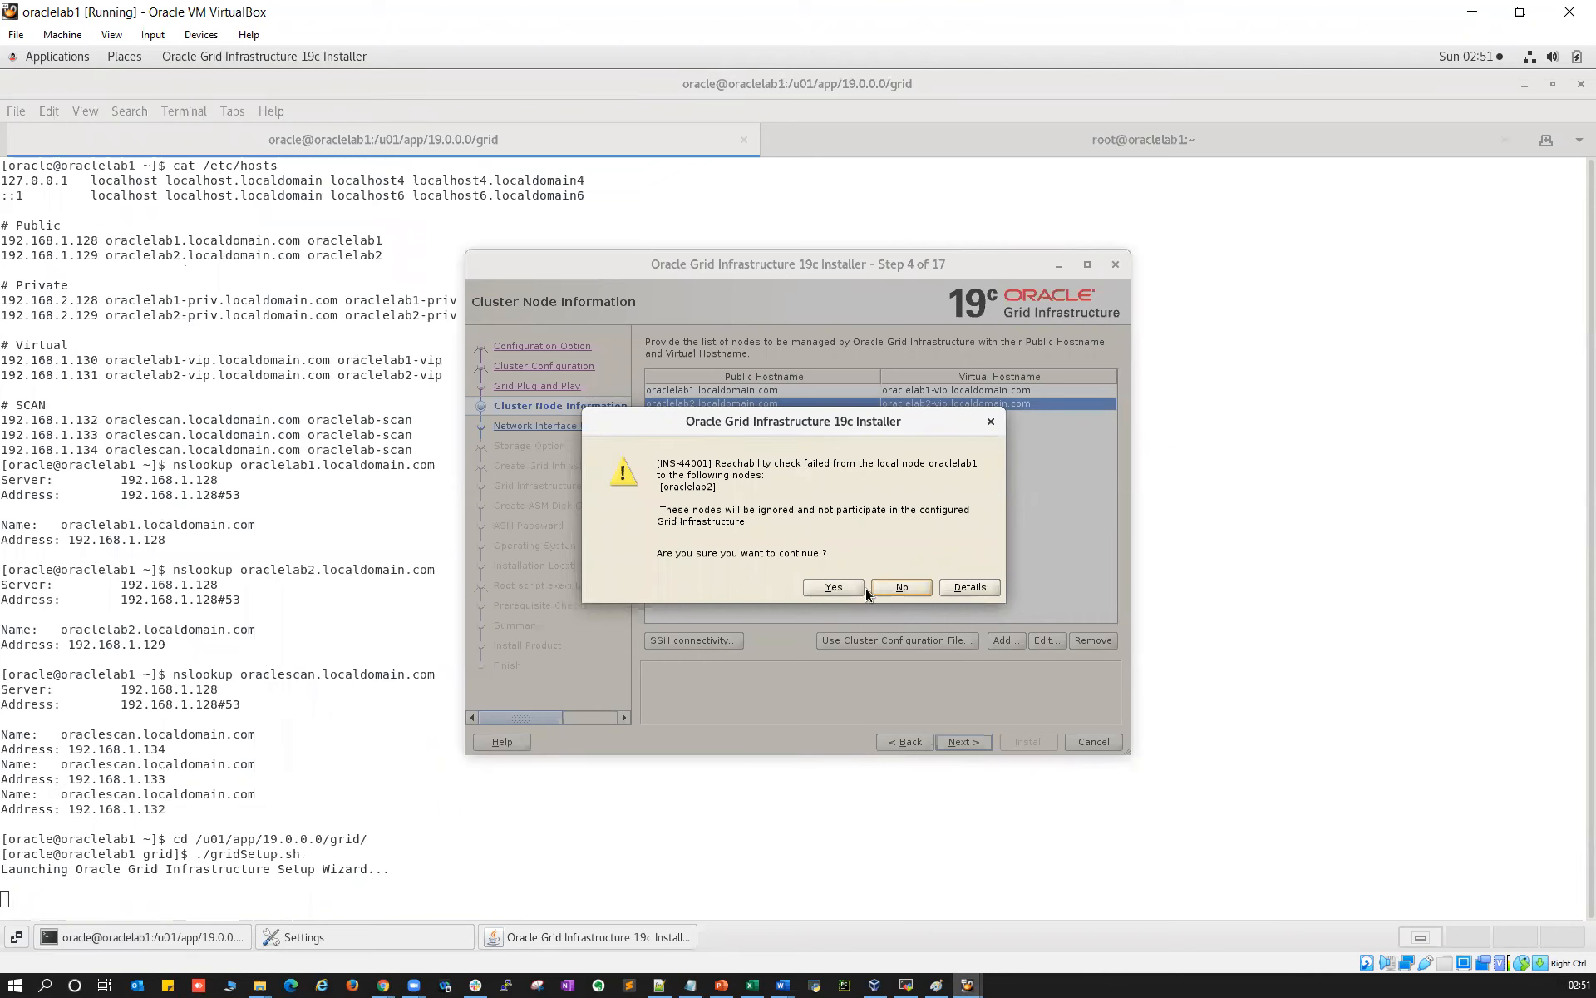
Answer No to INS-44001, rerun the cluster node checks, and go to the 192.168.1.129 session
left_click(890, 587)
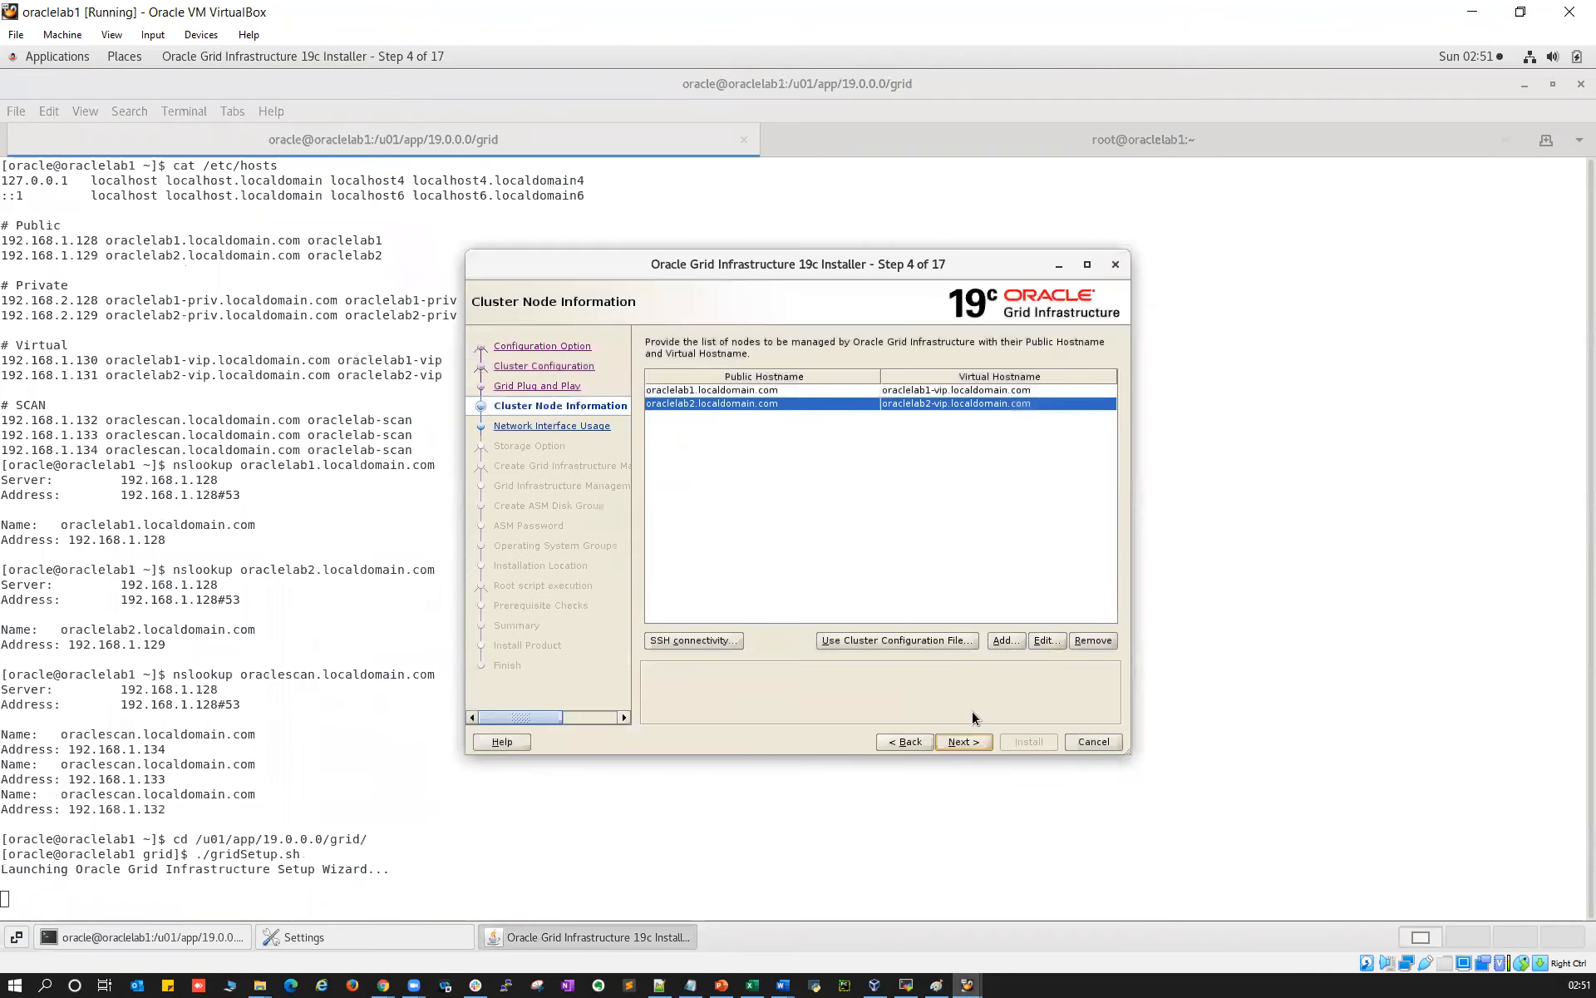
left_click(963, 740)
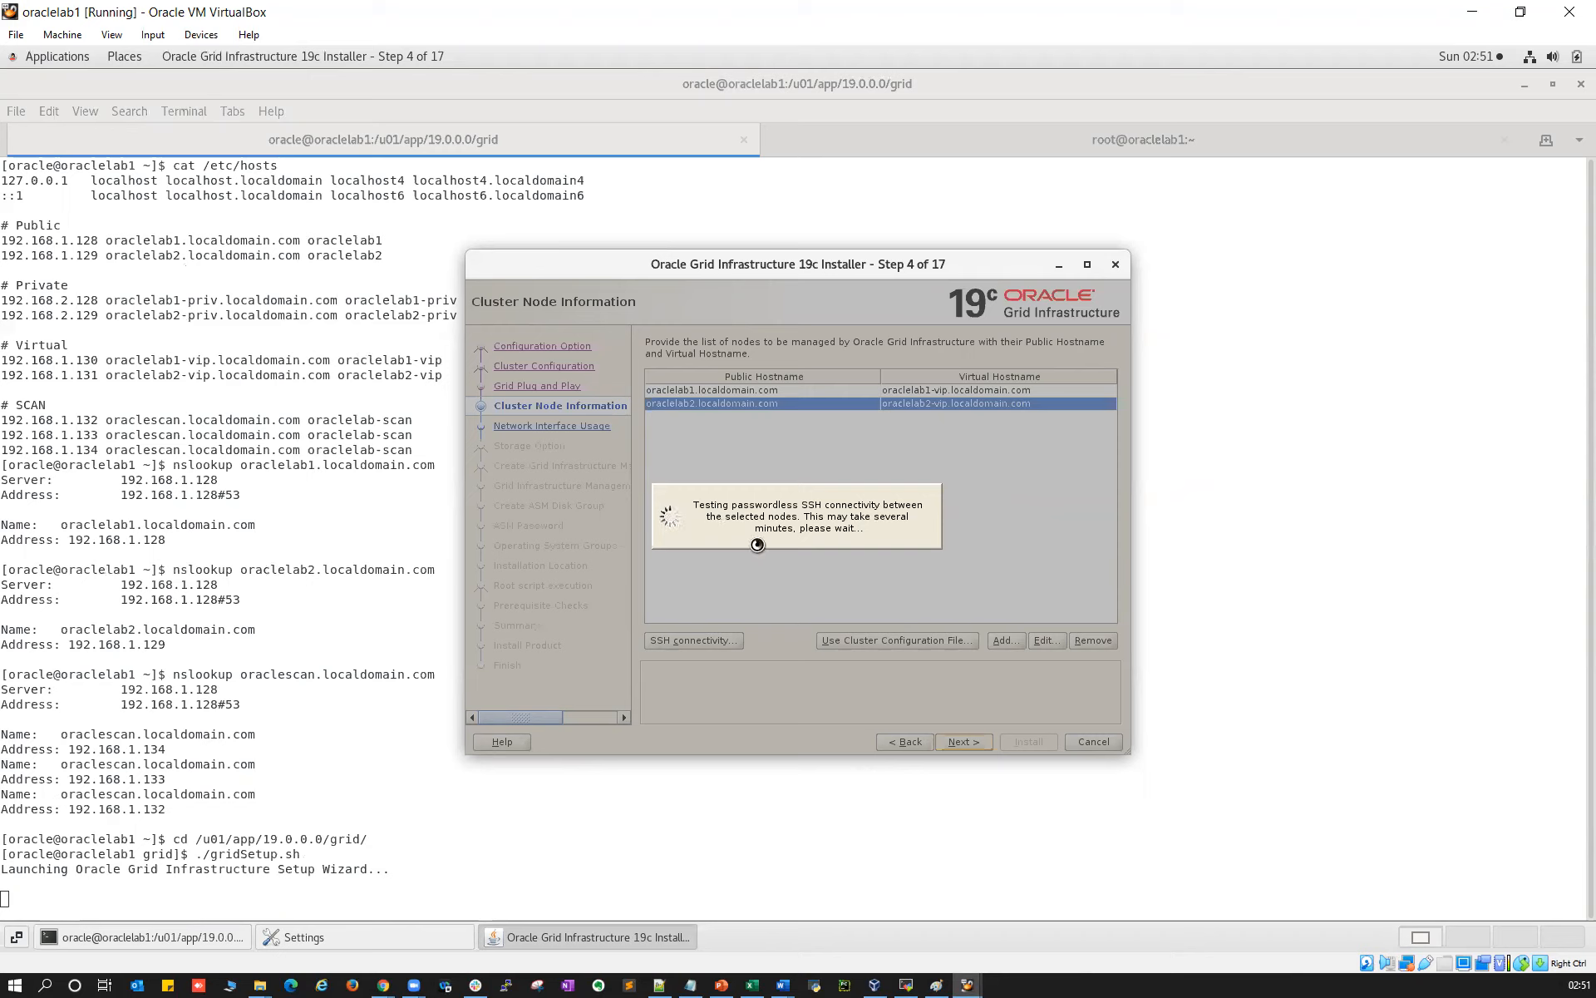
left_click(918, 981)
Log back into 192.168.1.129 as root and hide the file browser
type("r")
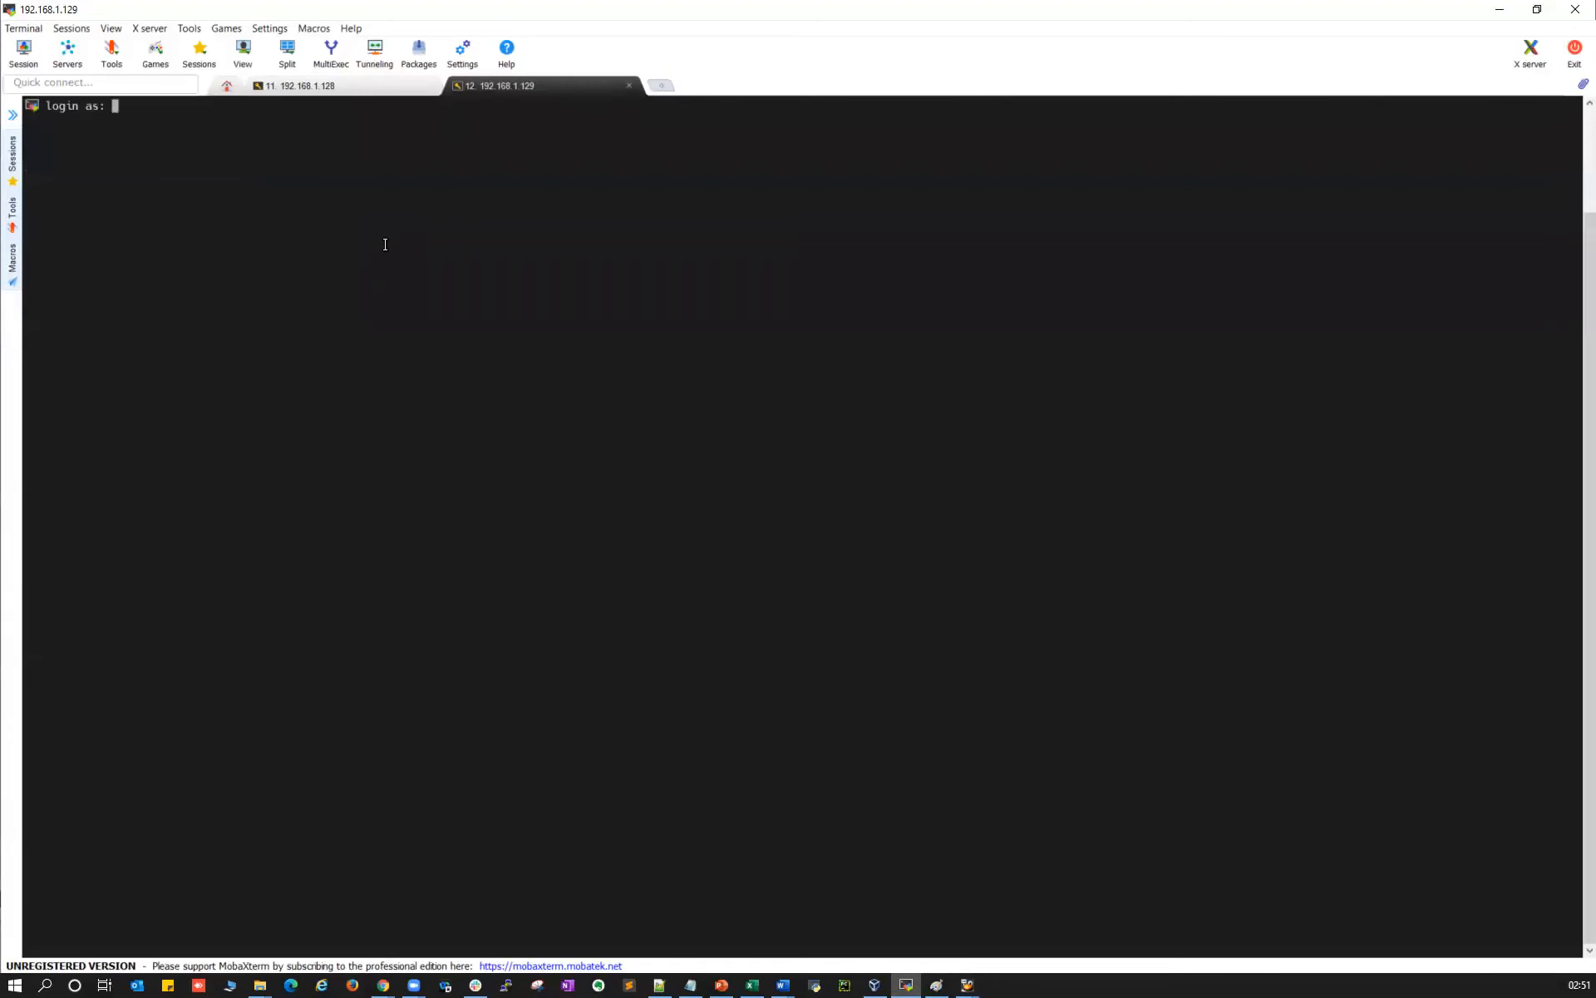
type("root")
key("Return")
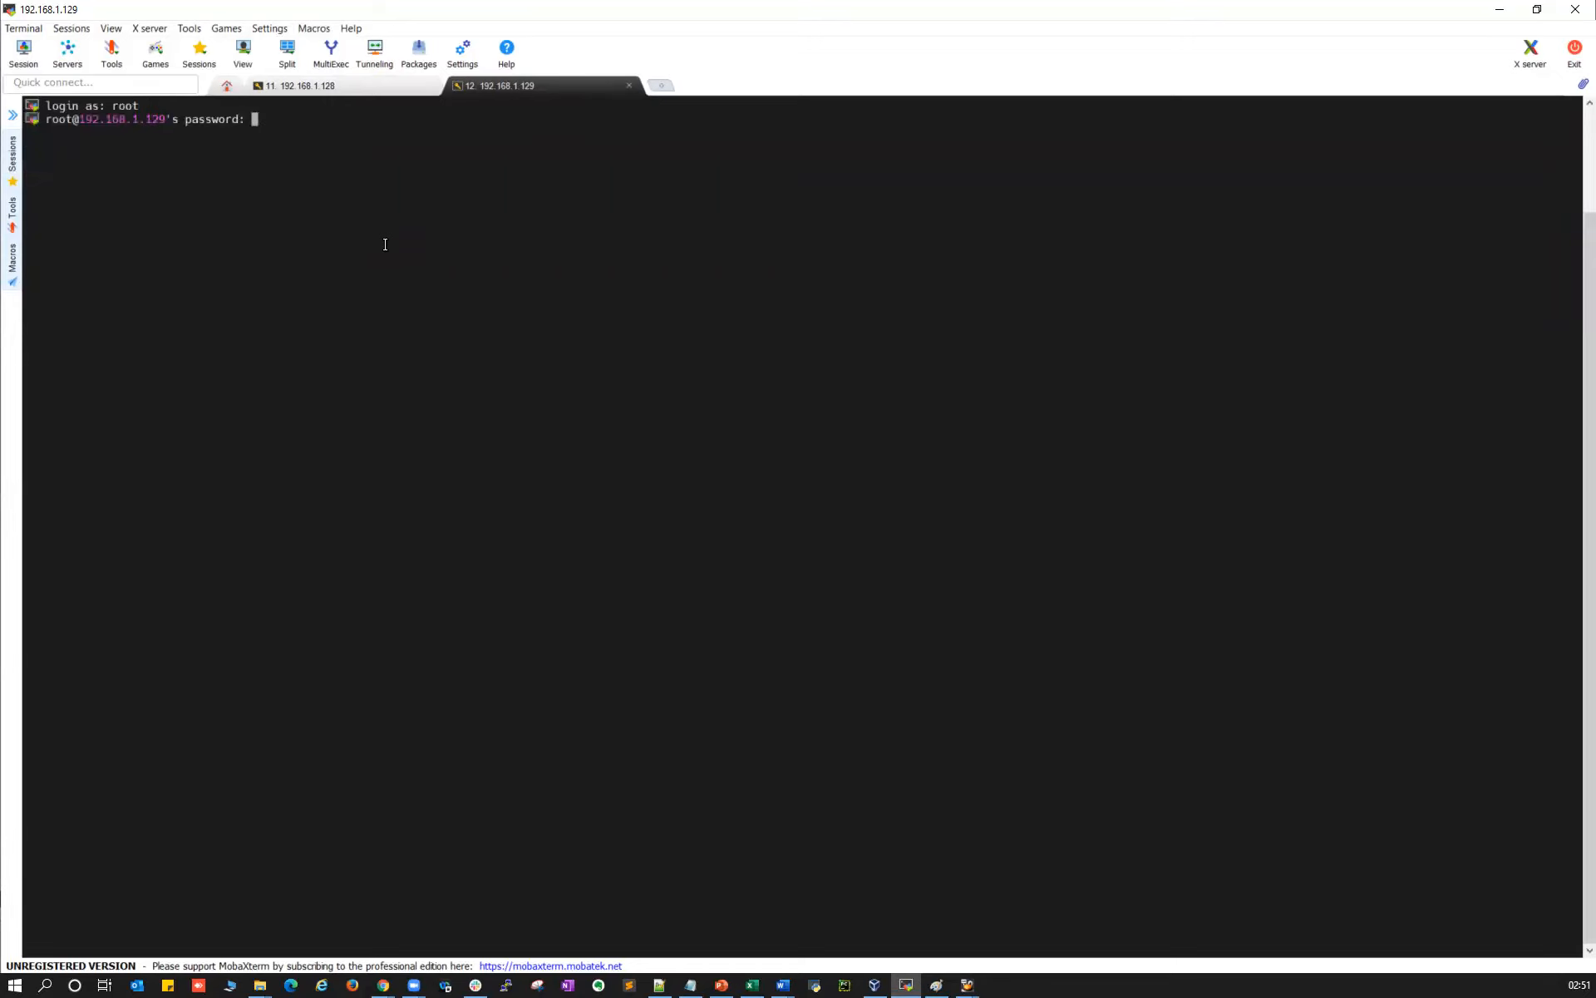
key("Return")
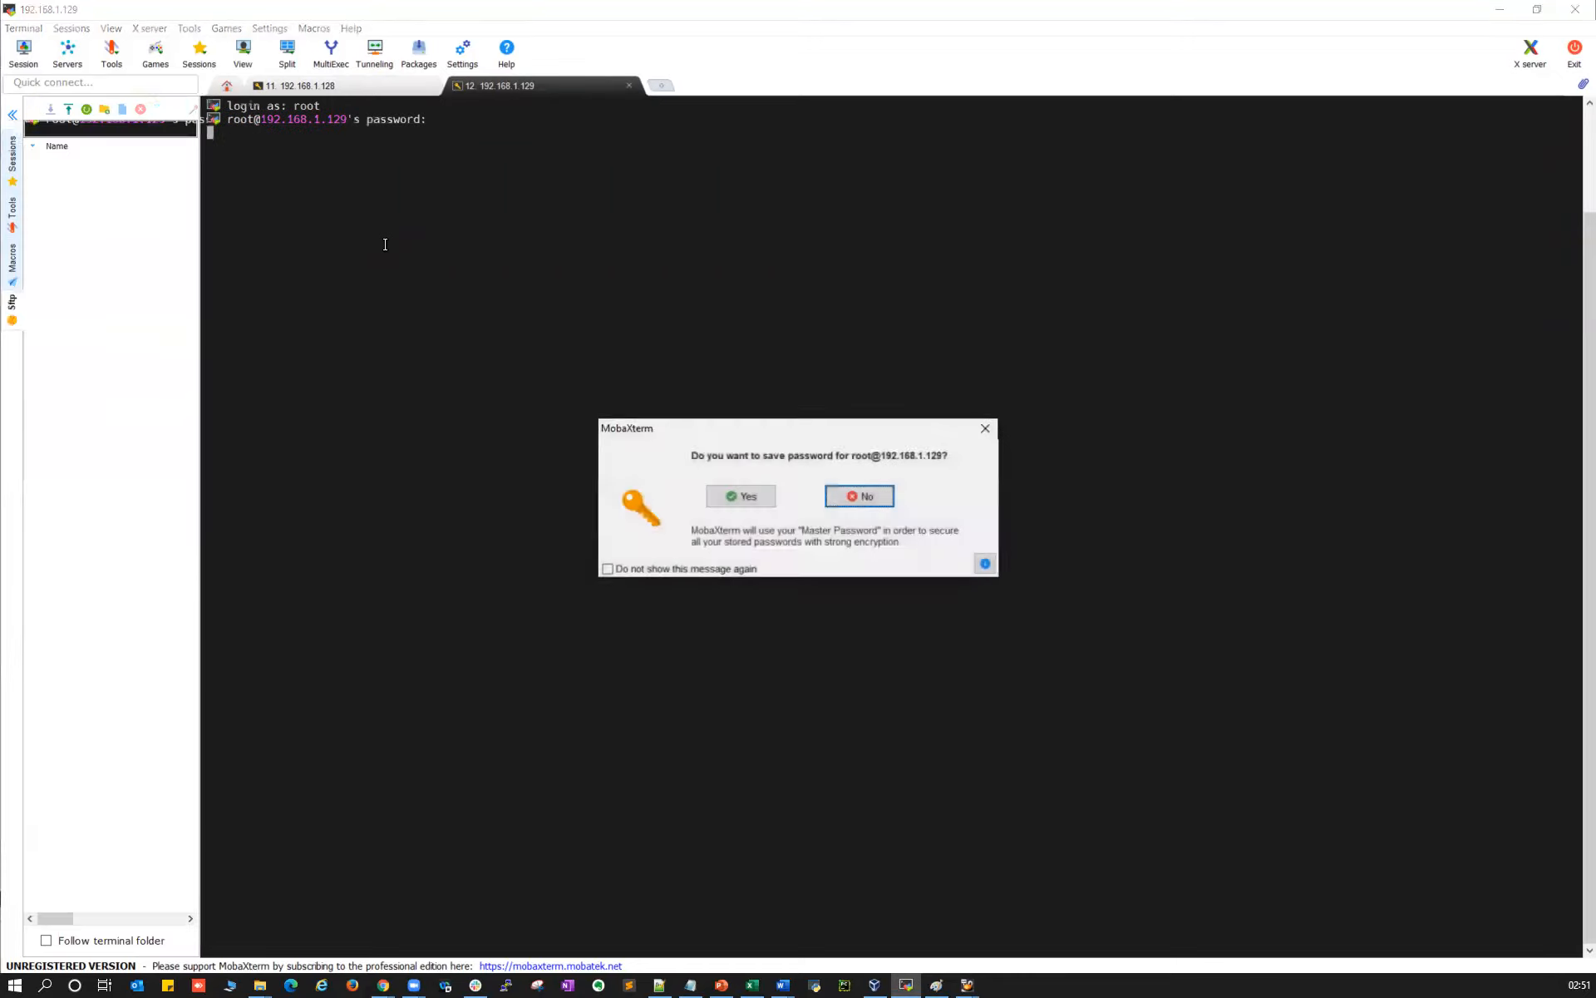
left_click(851, 495)
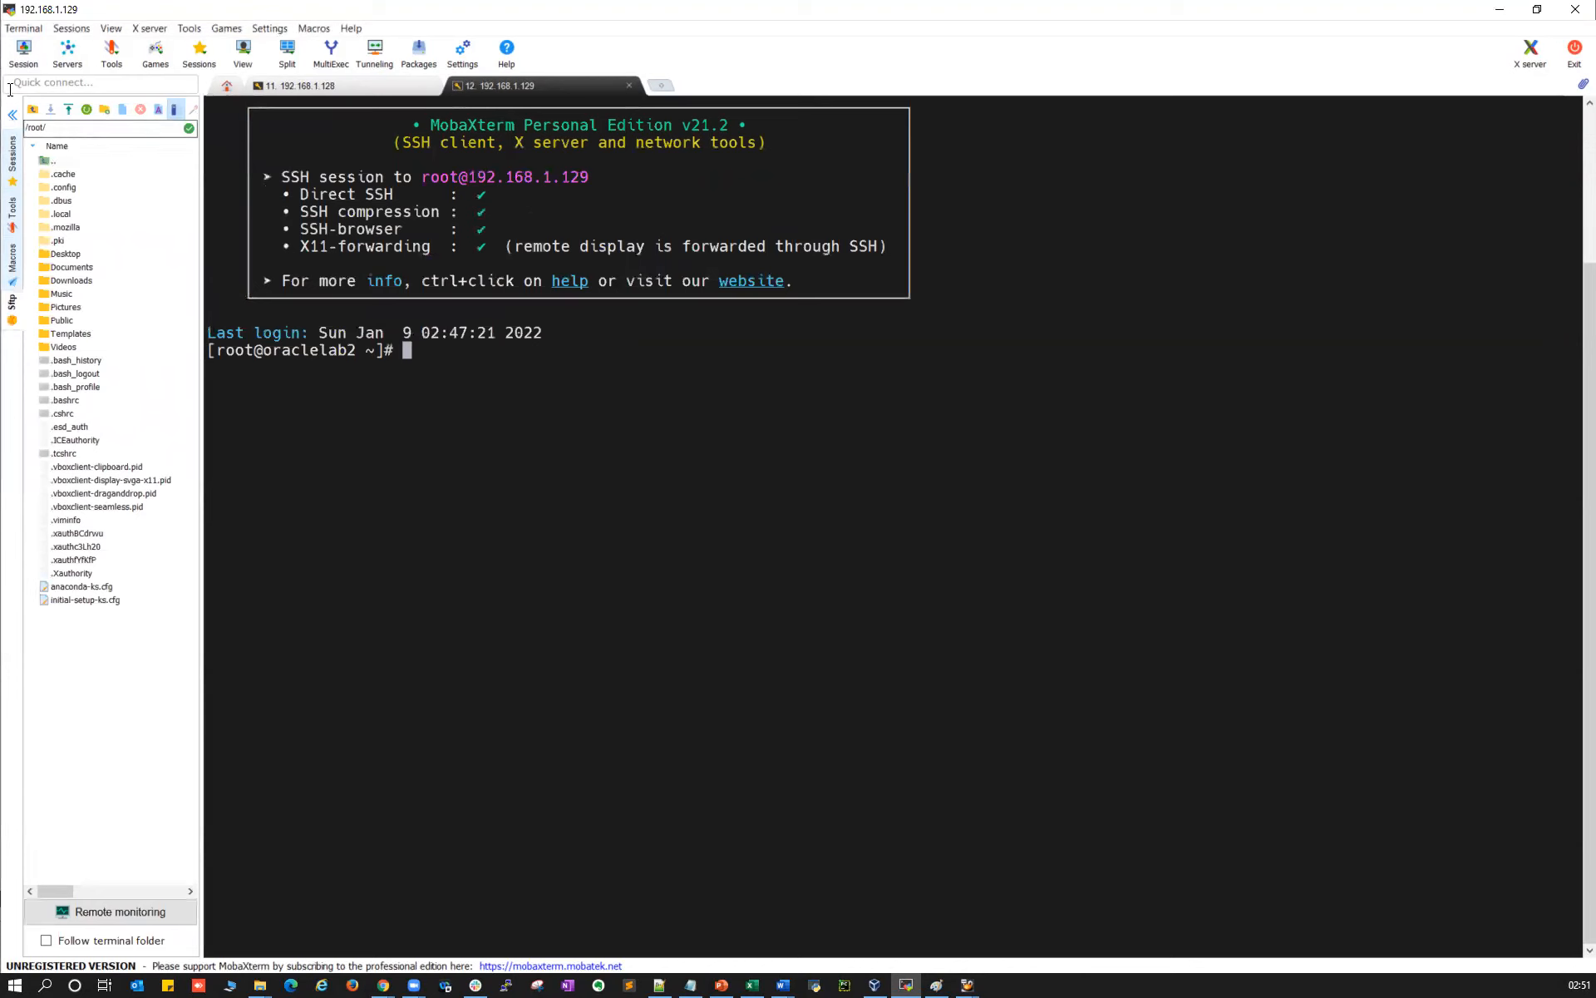
left_click(12, 115)
As oracle on oraclelab2, ssh to oraclelab1 and log out again
type("su - oracle")
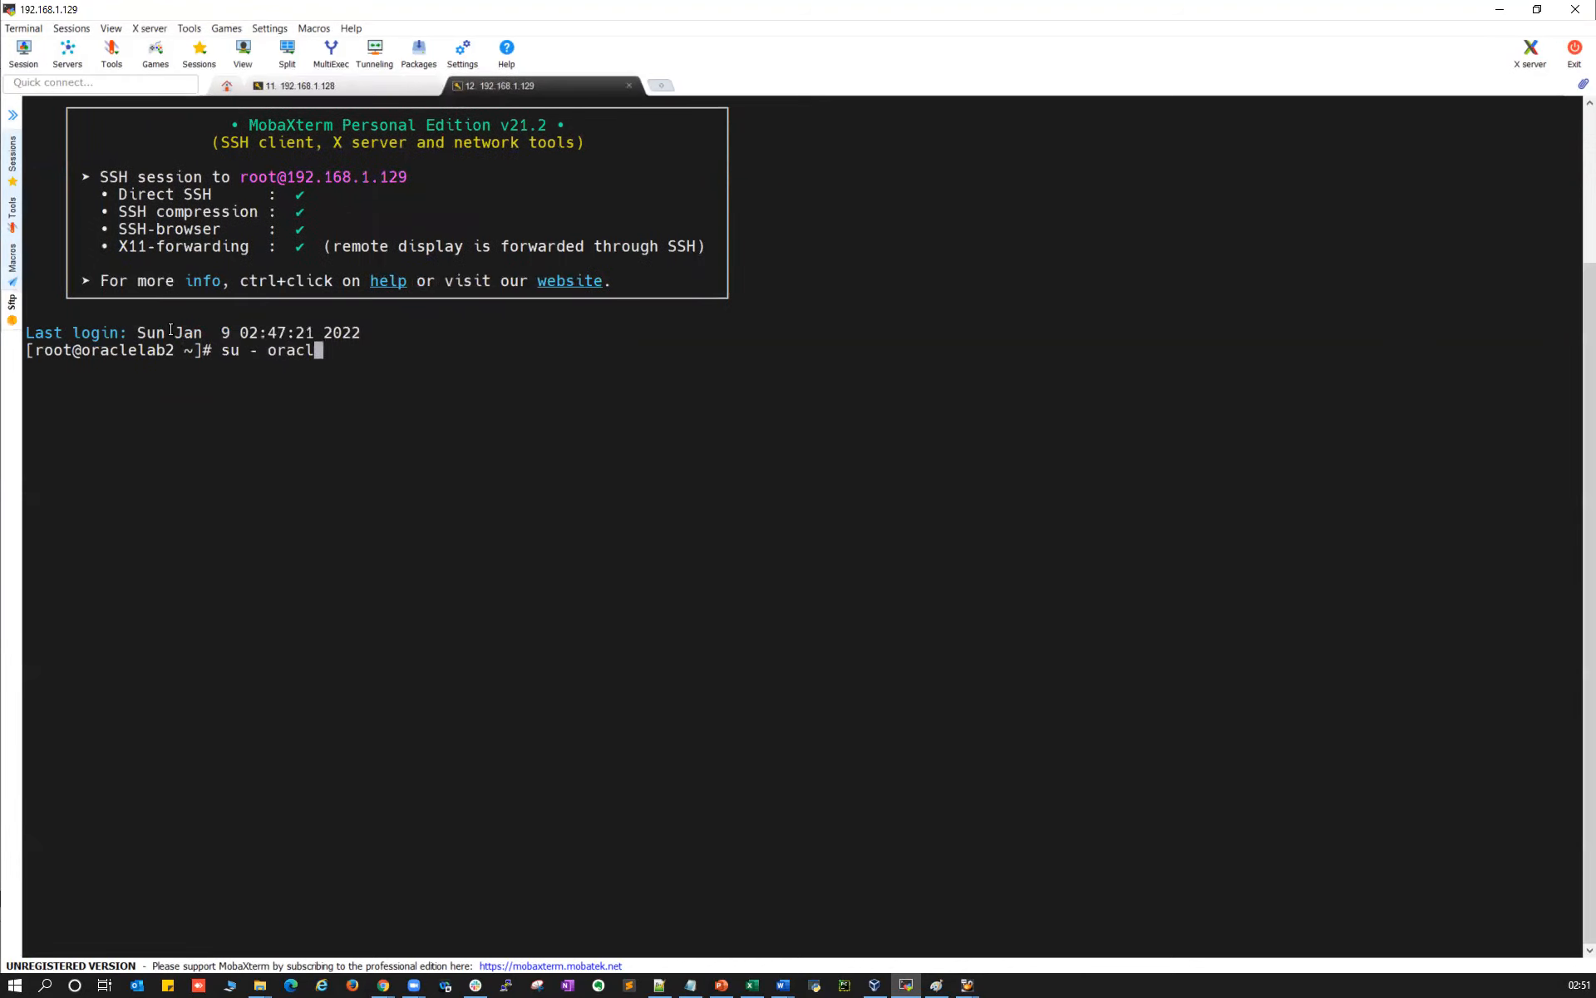
key("Return")
double_click(186, 379)
type("ssh")
right_click(216, 384)
key("BackSpace")
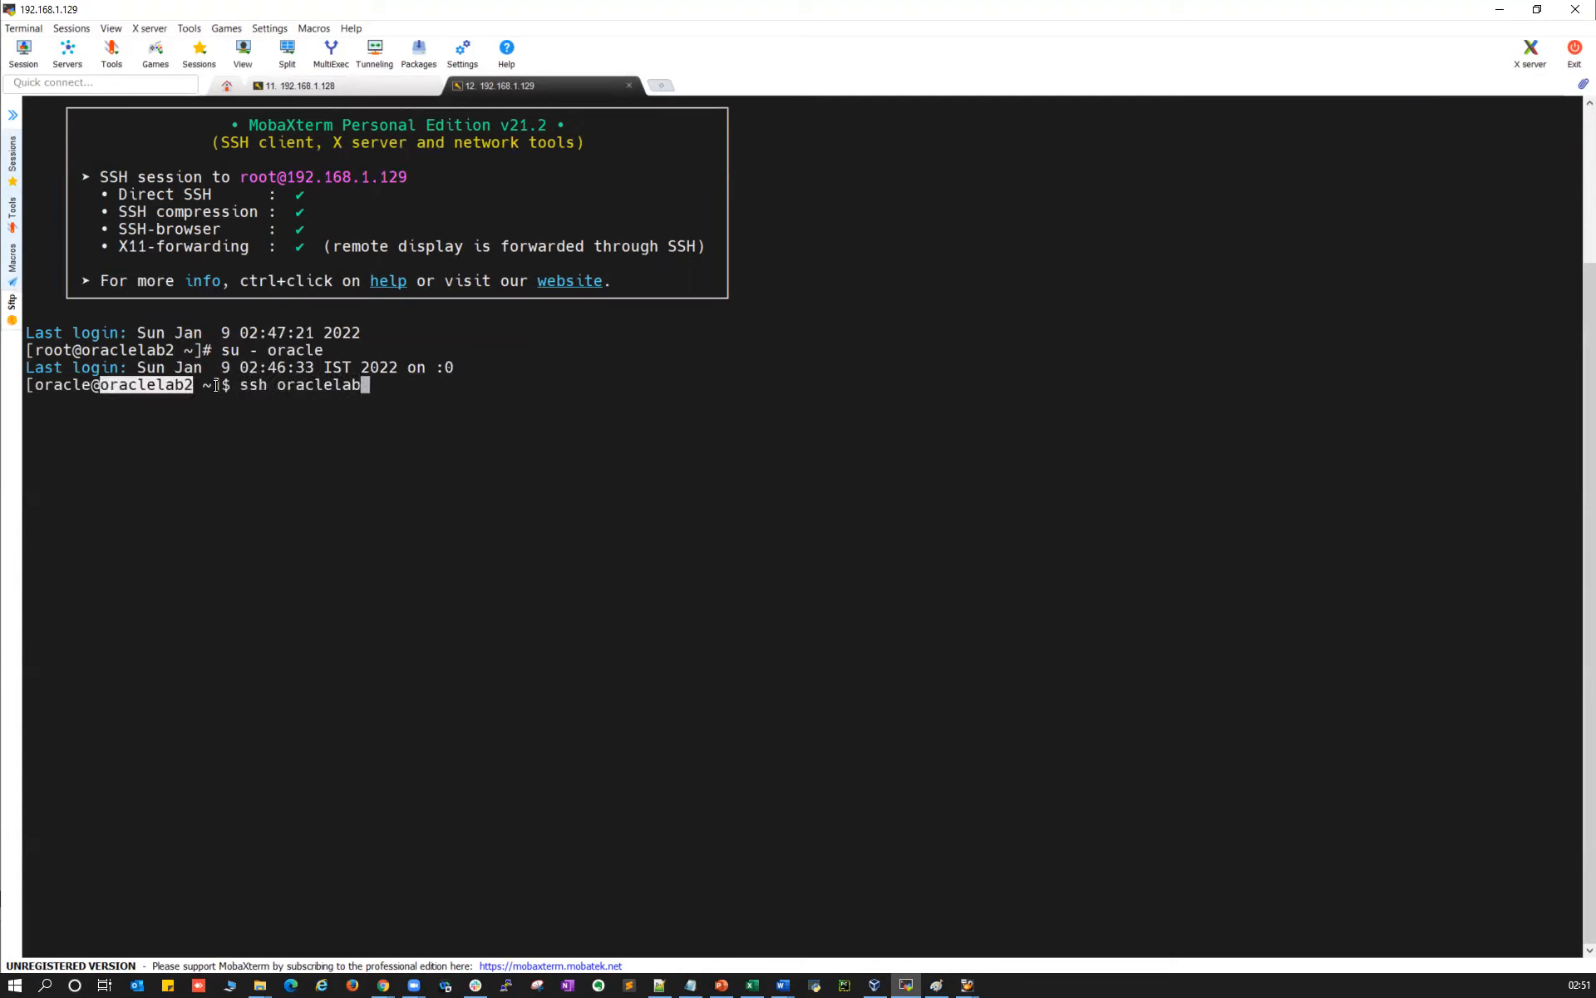
type("1")
key("Return")
key("ctrl+d")
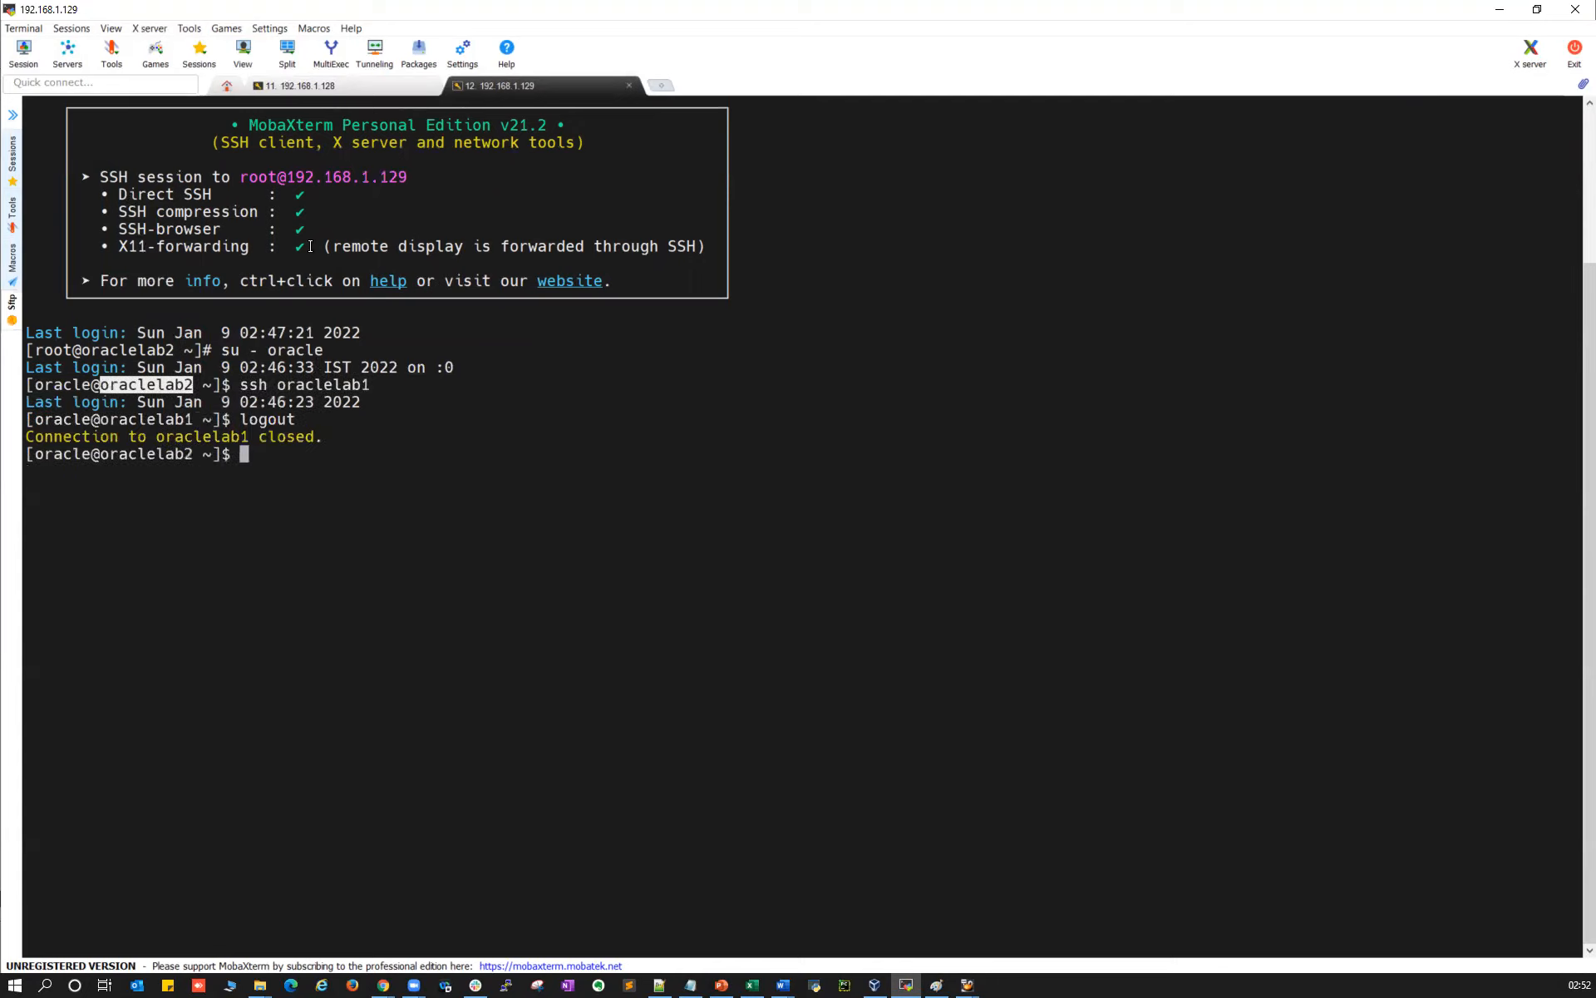
As oracle on oraclelab1, ssh to oraclelab2, then return to the installer
left_click(329, 88)
type("su - ")
type("oracle")
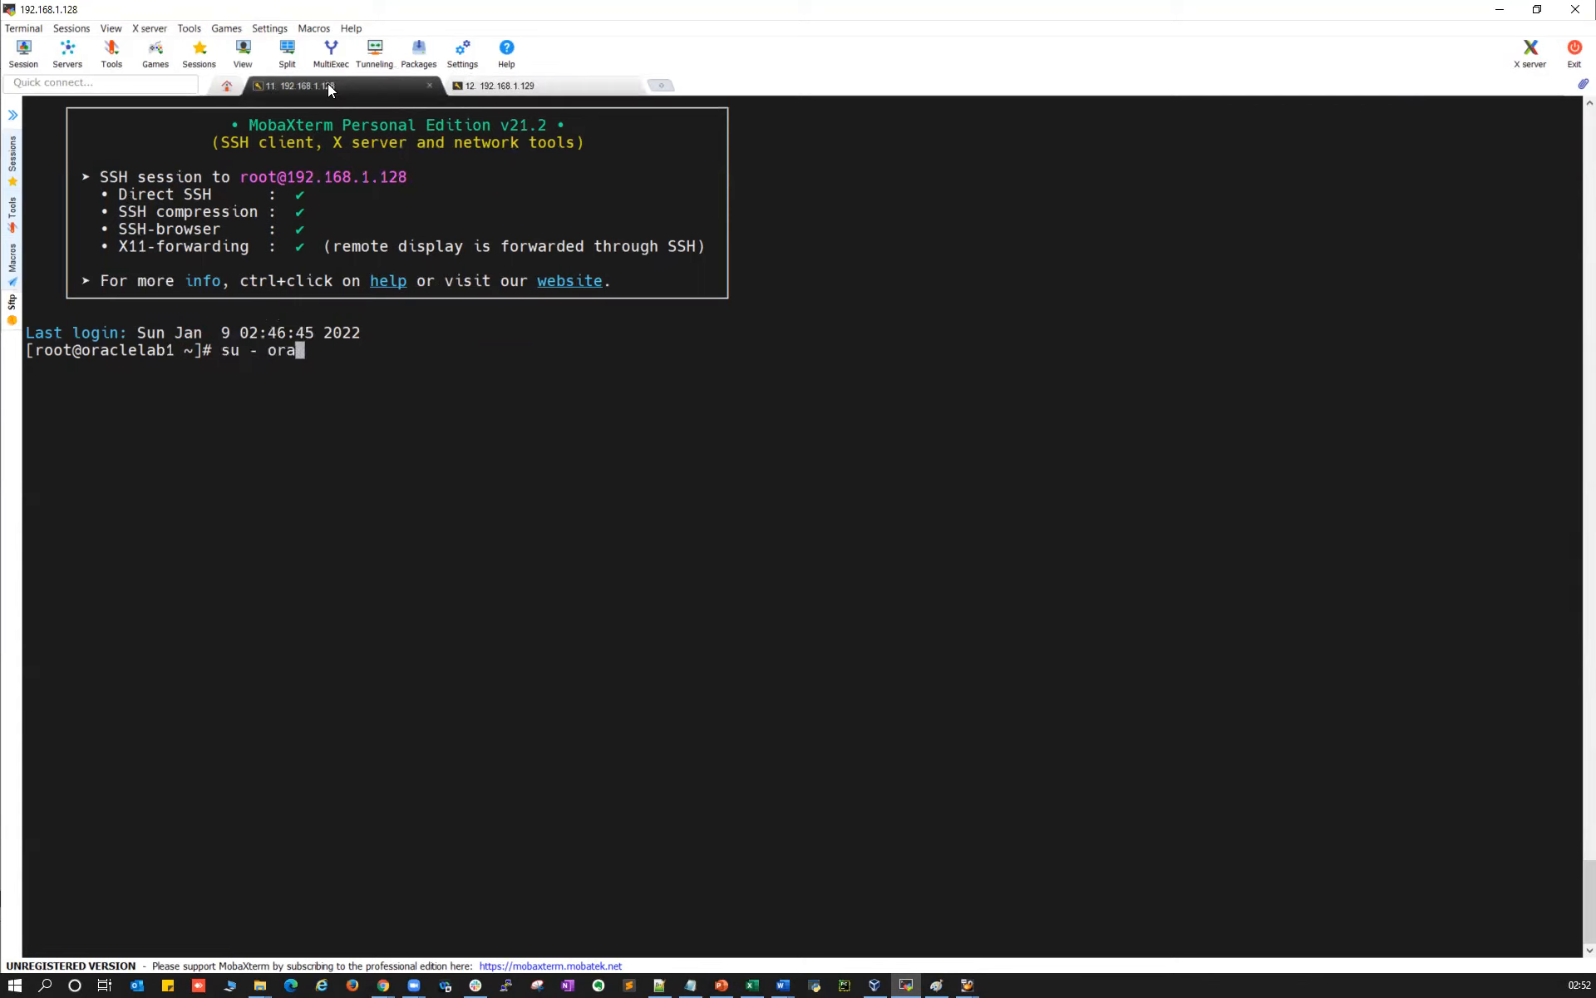
key("Return")
double_click(159, 385)
type("sh")
key("BackSpace")
key("BackSpace")
type("=ssh")
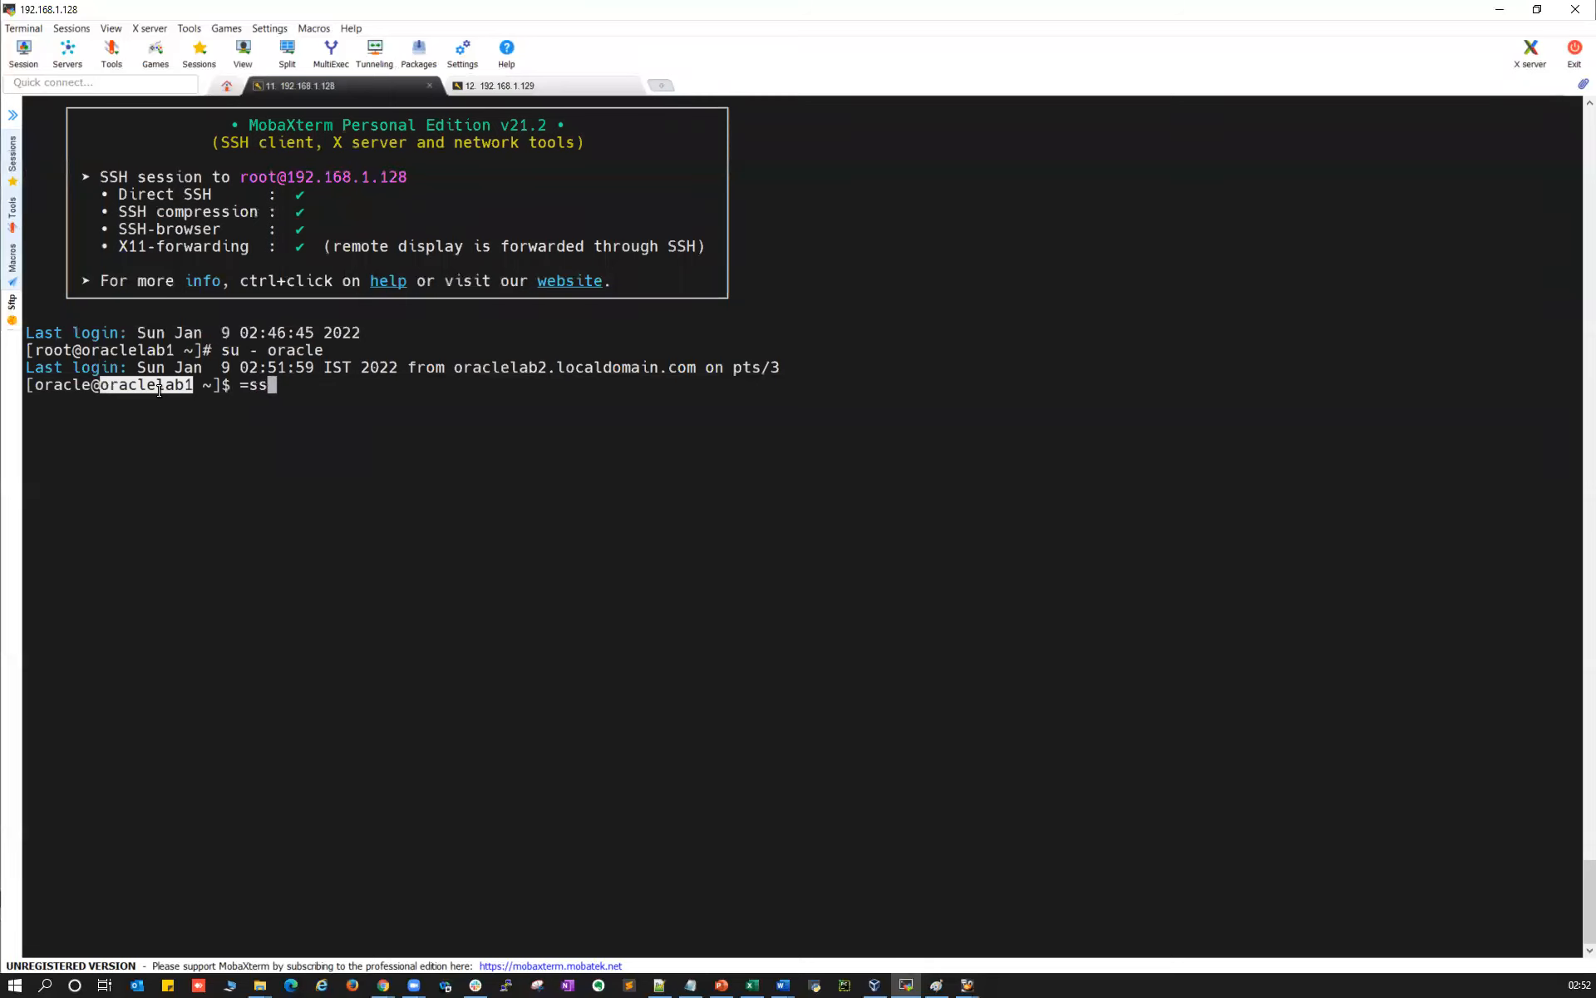
key("BackSpace")
key("BackSpace")
key("BackSpace")
key("BackSpace")
type("ssh")
right_click(173, 449)
key("BackSpace")
type("2")
key("Return")
key("alt+Tab")
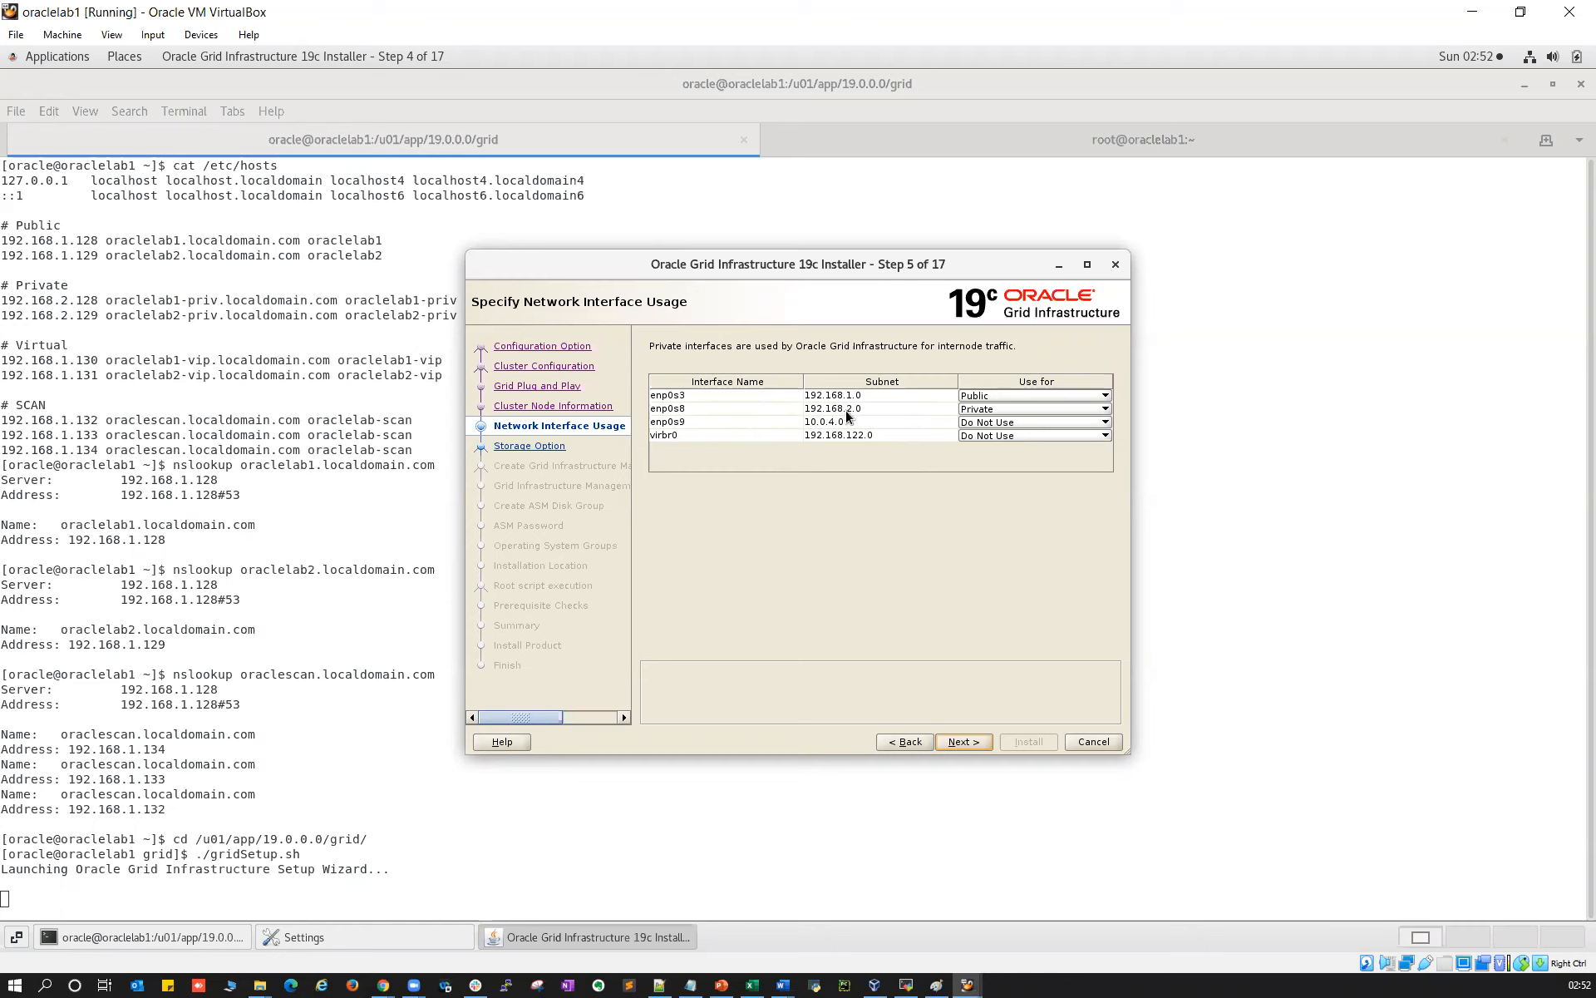
Set enp0s8's interface usage to ASM & Private and move on to Storage Option
left_click(995, 409)
left_click(990, 464)
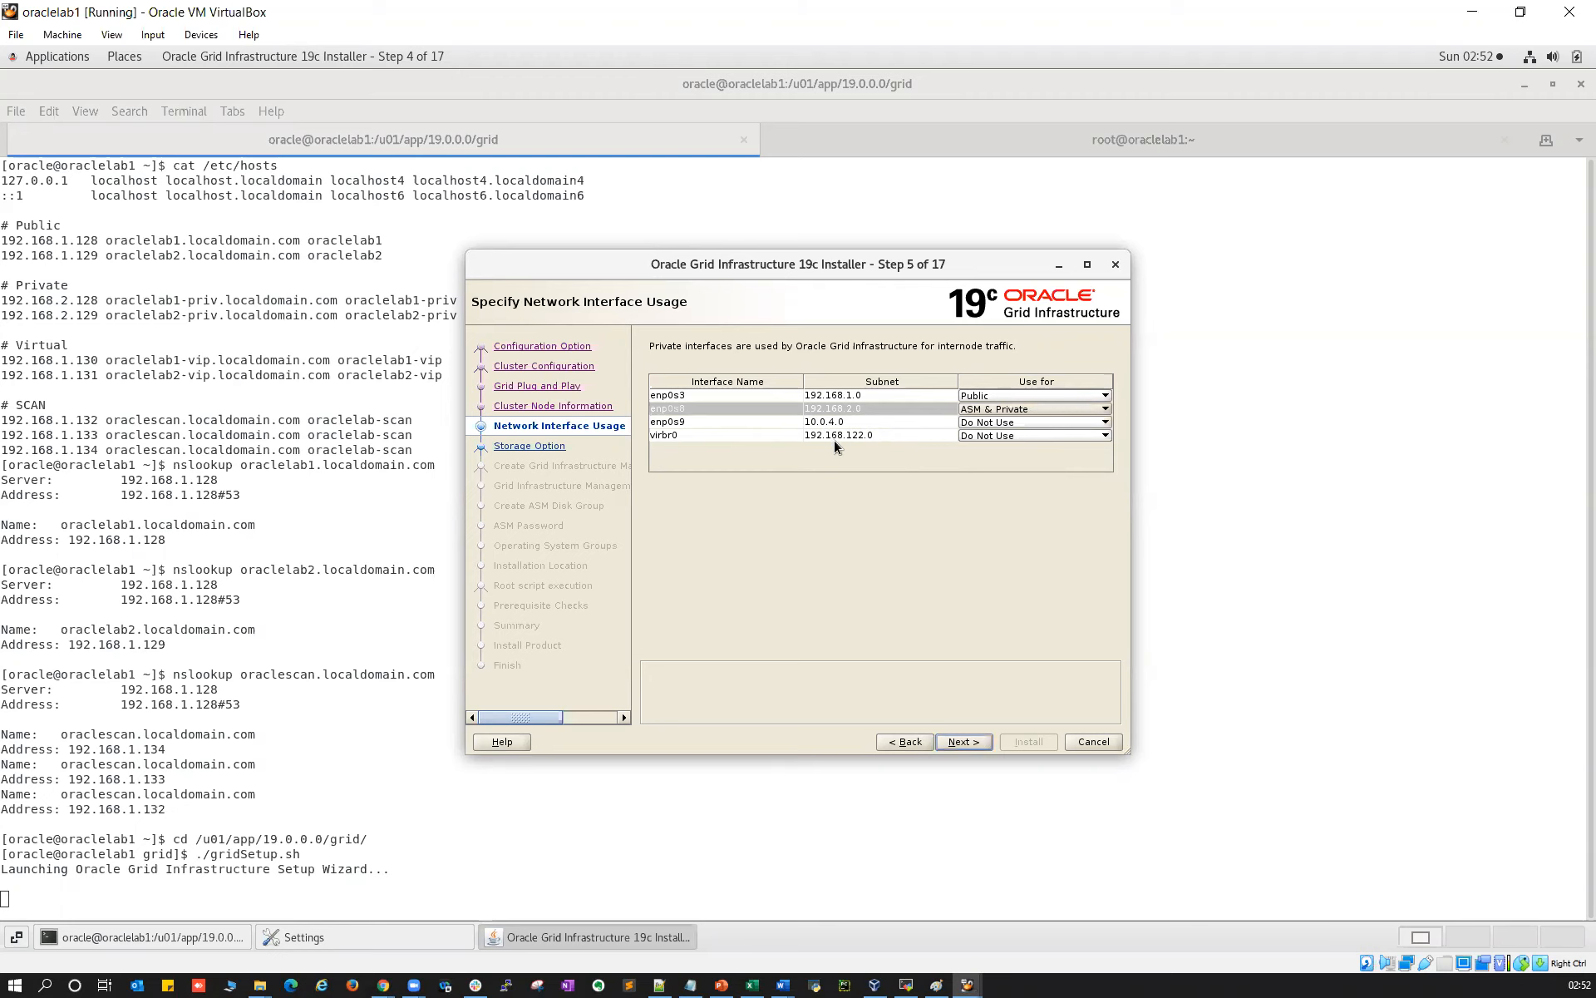
left_click(975, 740)
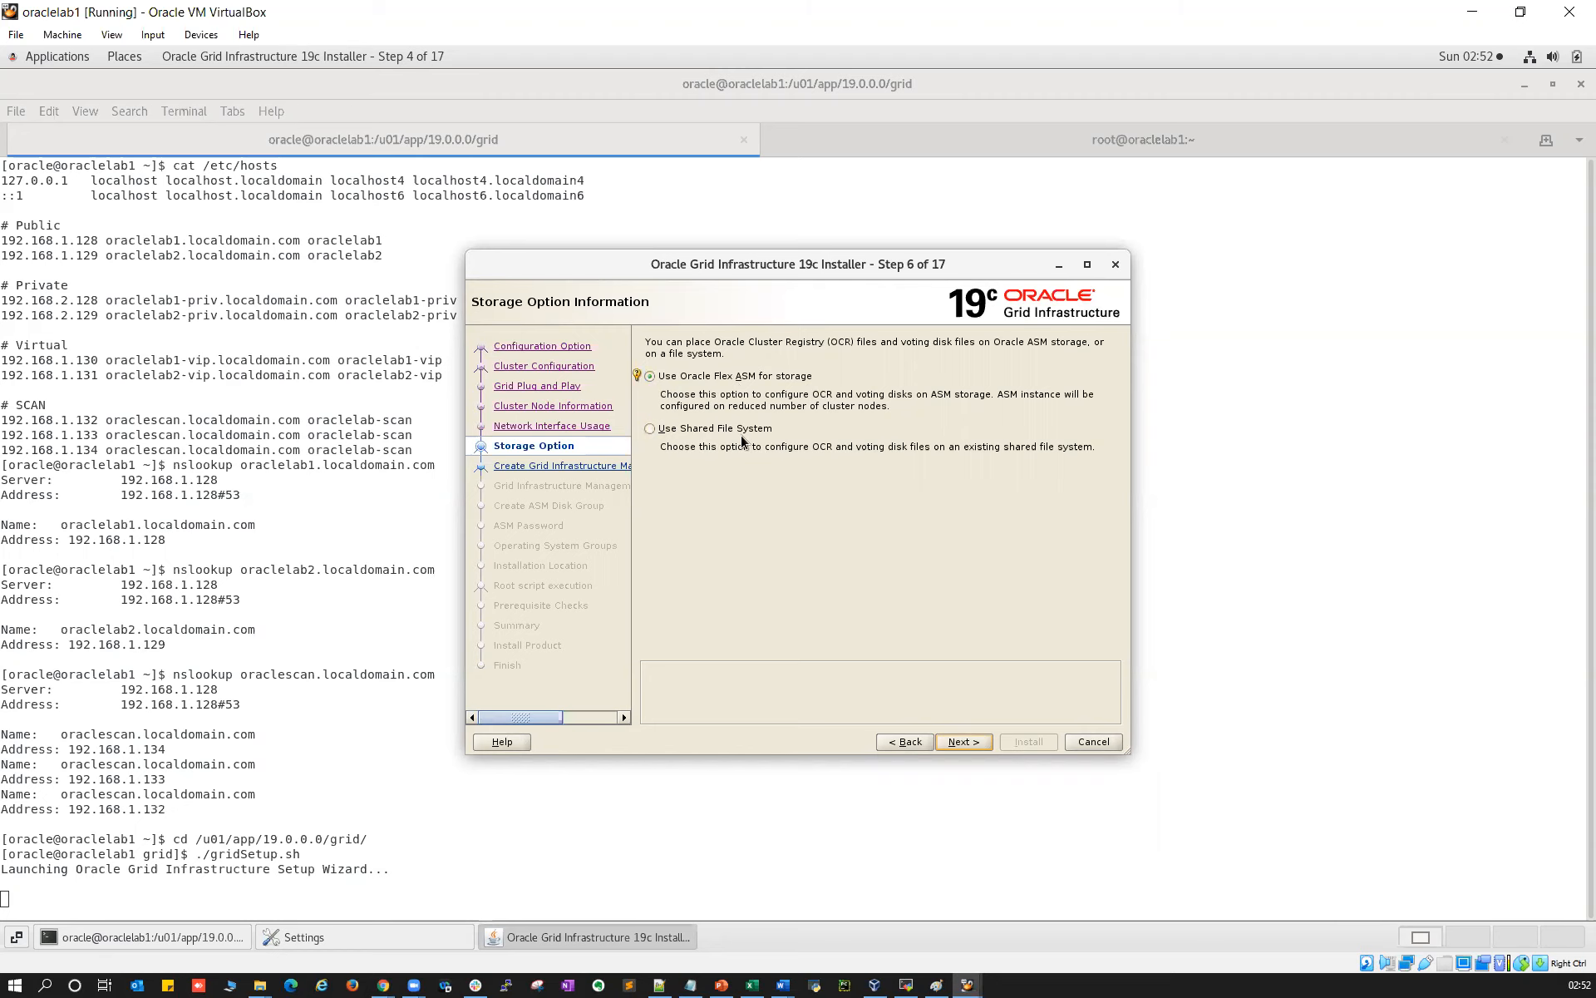
Choose Oracle Flex ASM for storage after dismissing the INS-41210 subnet warning
left_click(666, 433)
left_click(961, 742)
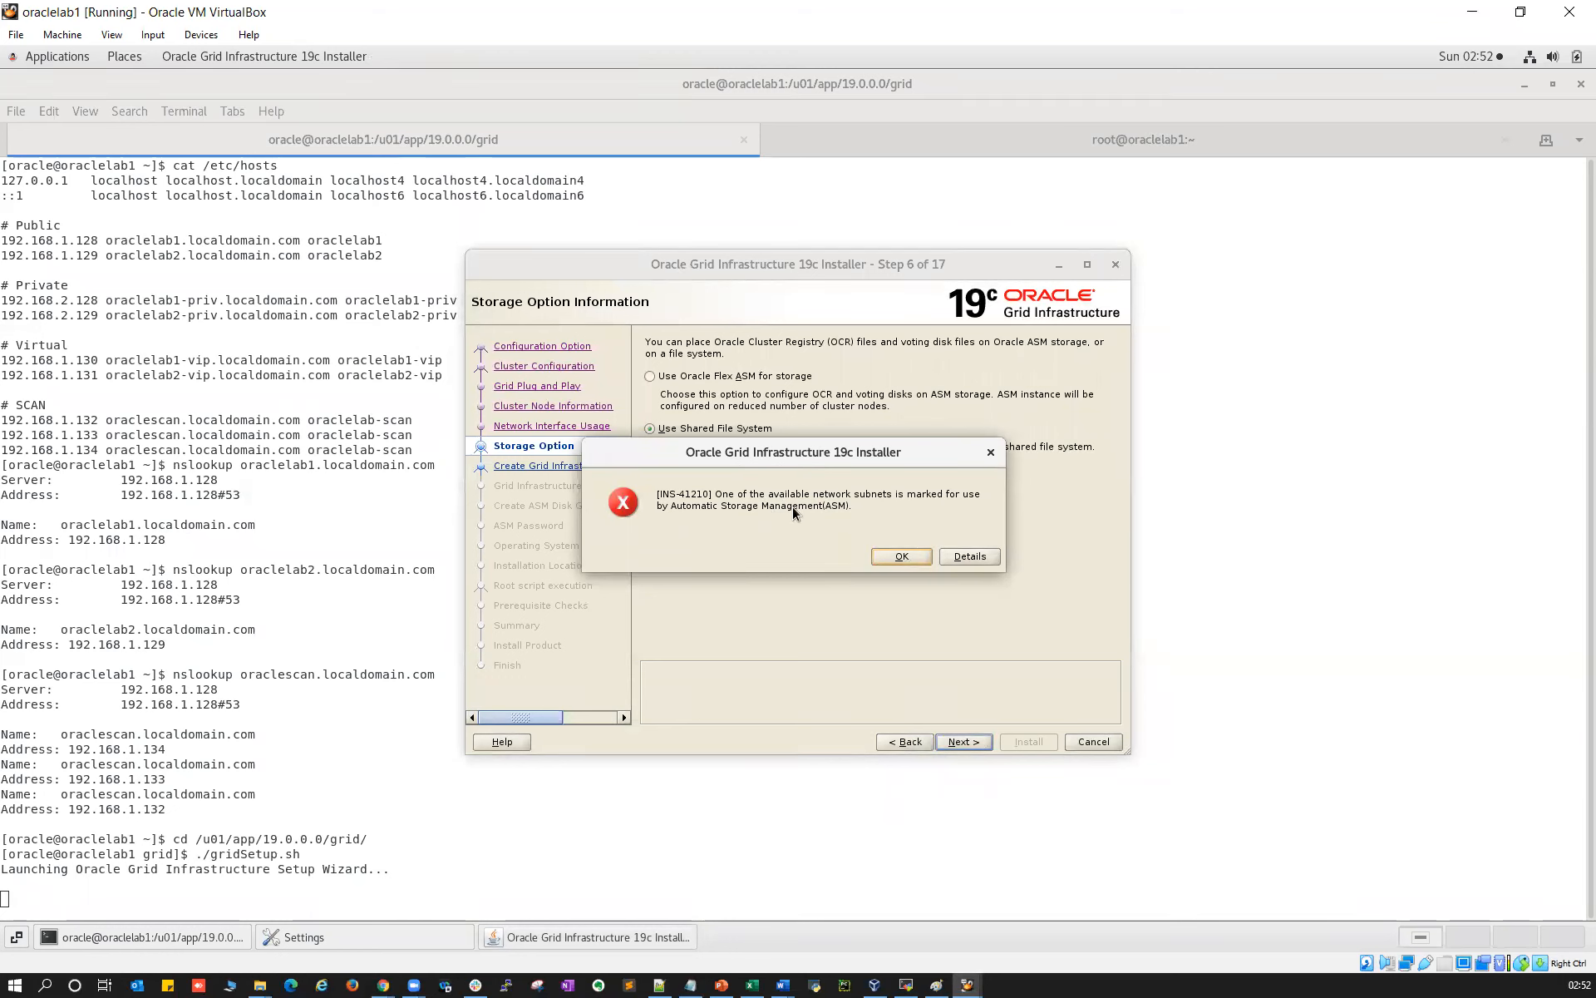
left_click(901, 556)
left_click(648, 375)
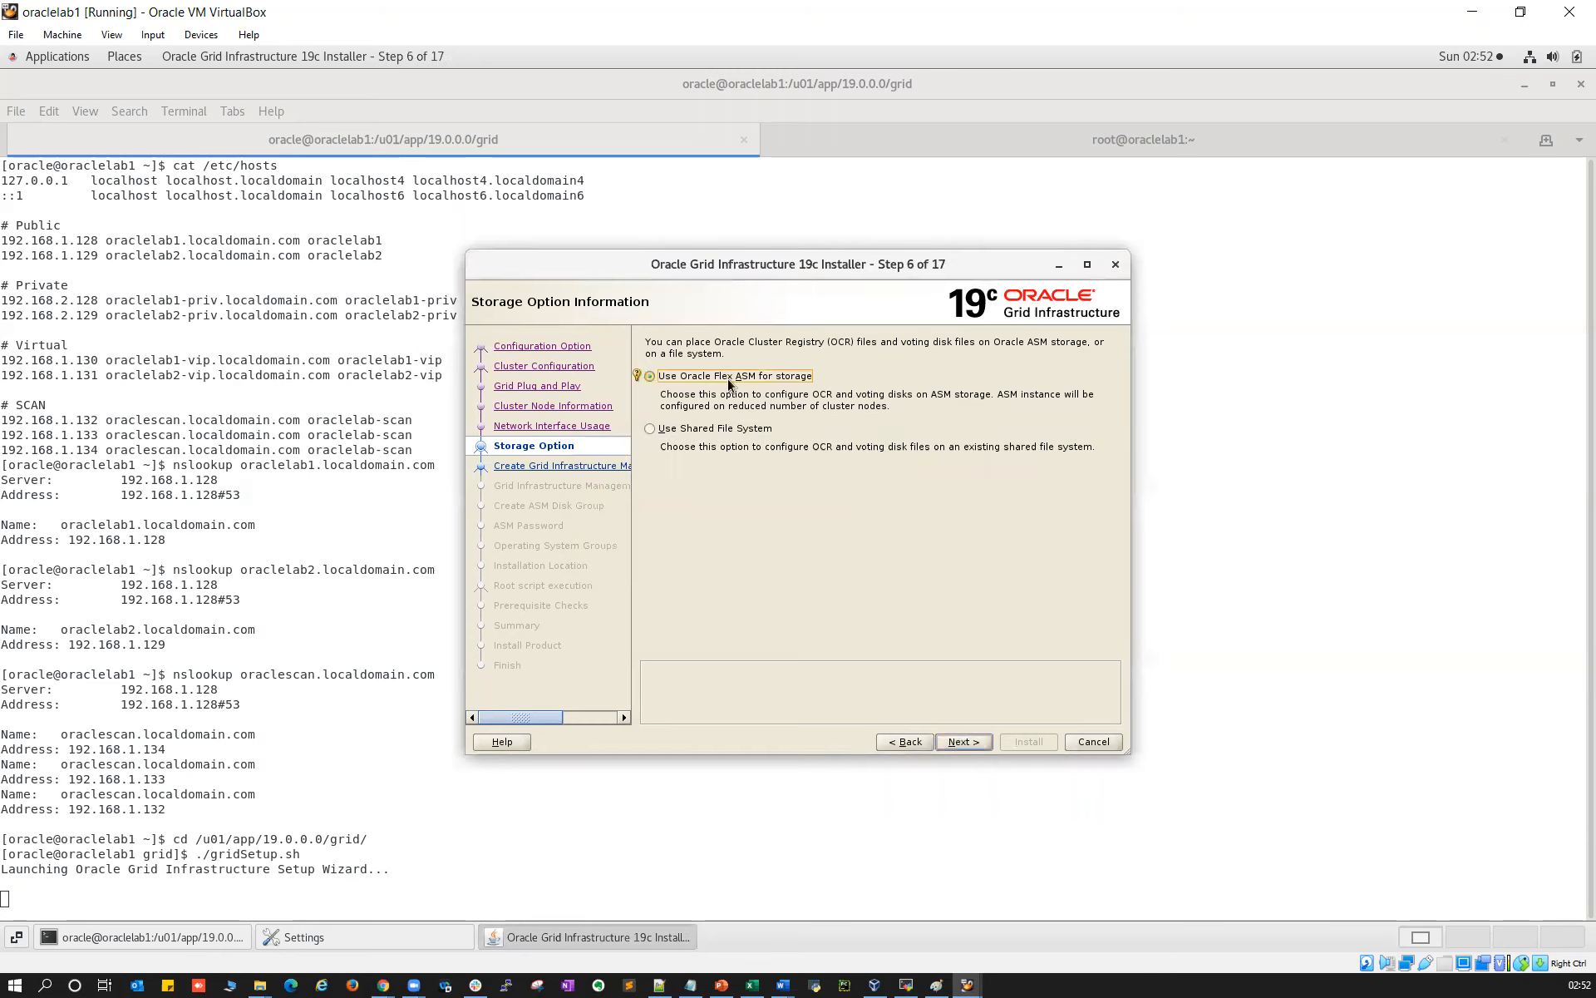
left_click(962, 741)
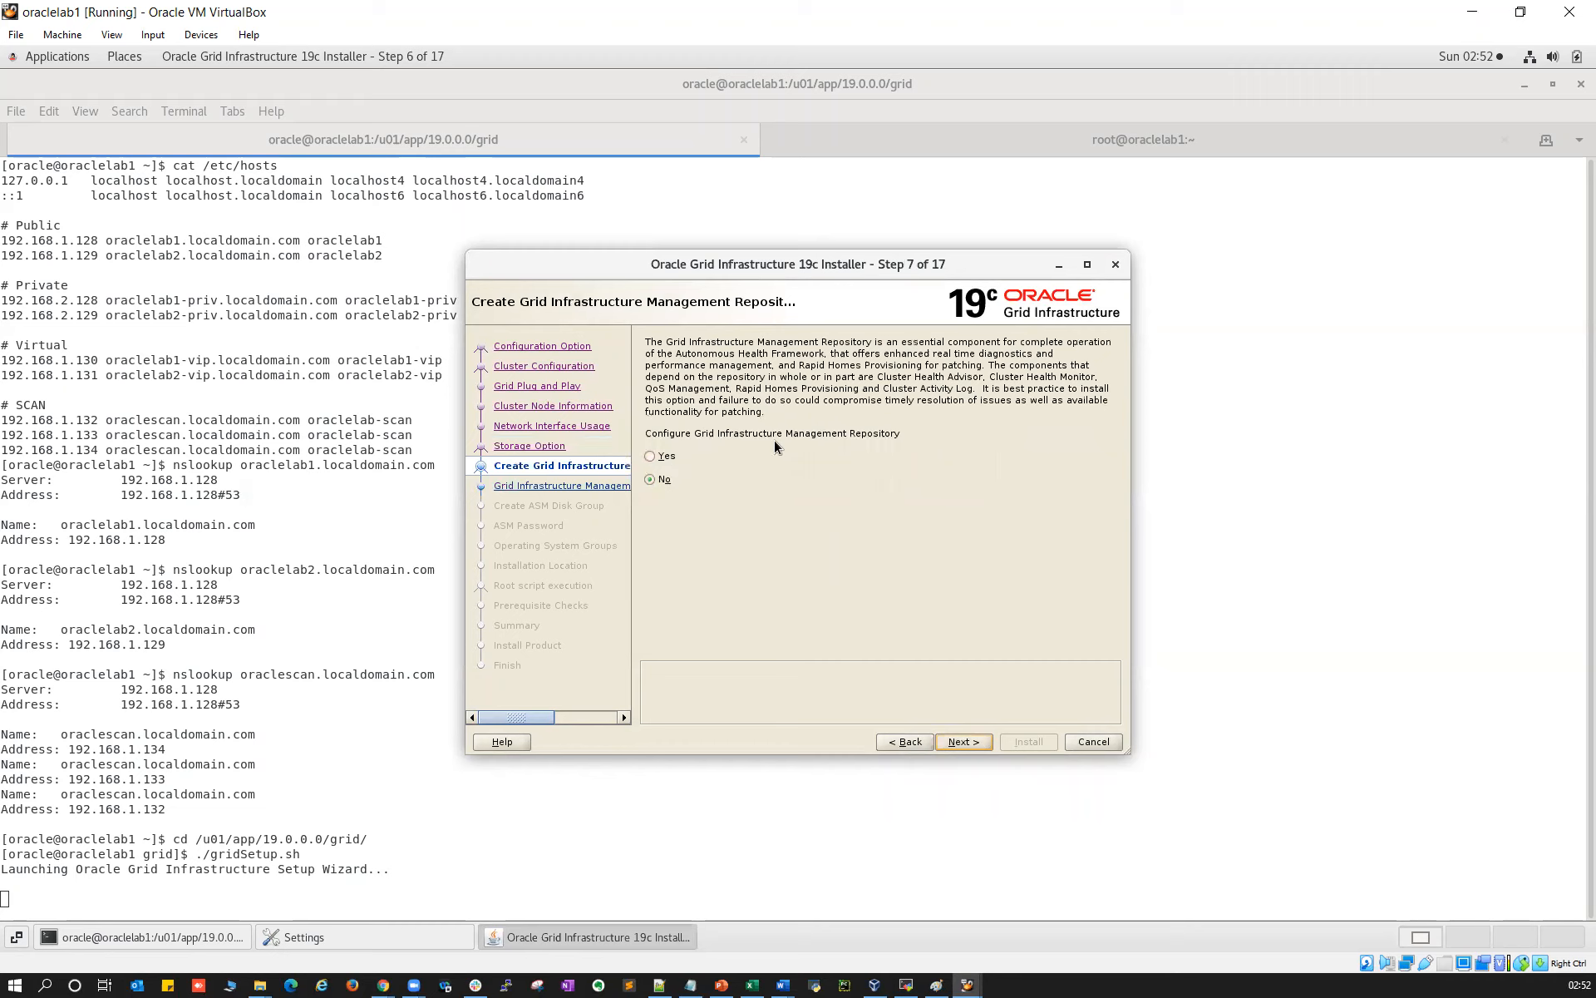
Enable the Management Repository but decline a separate disk group for its data
left_click(655, 457)
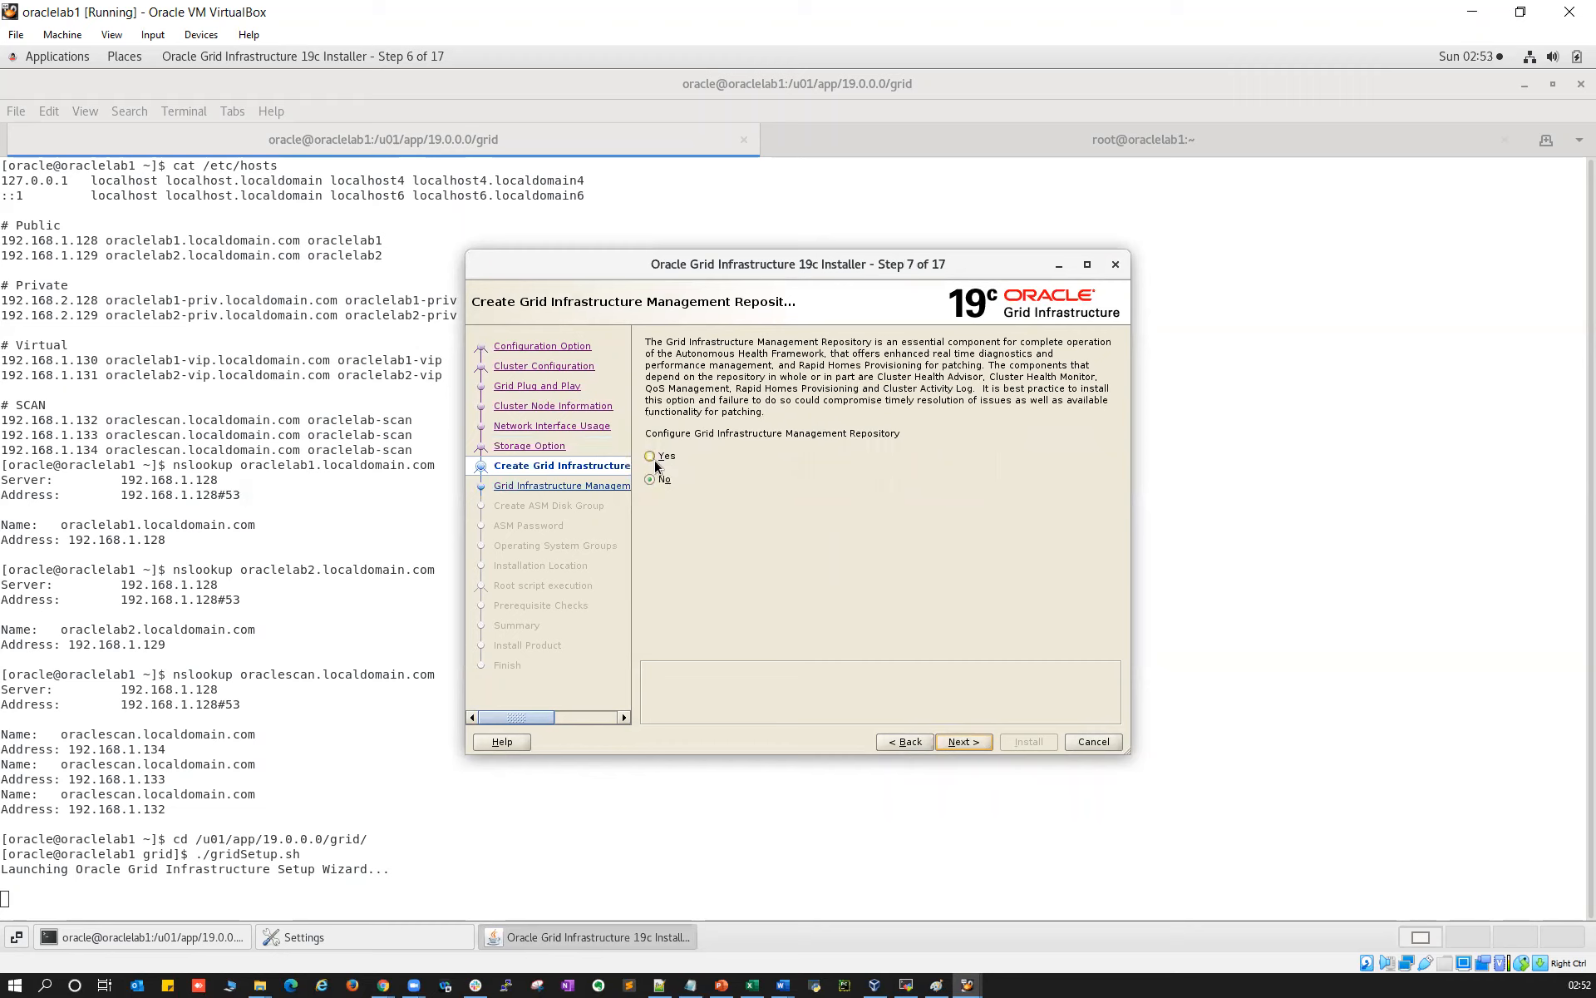
left_click(960, 743)
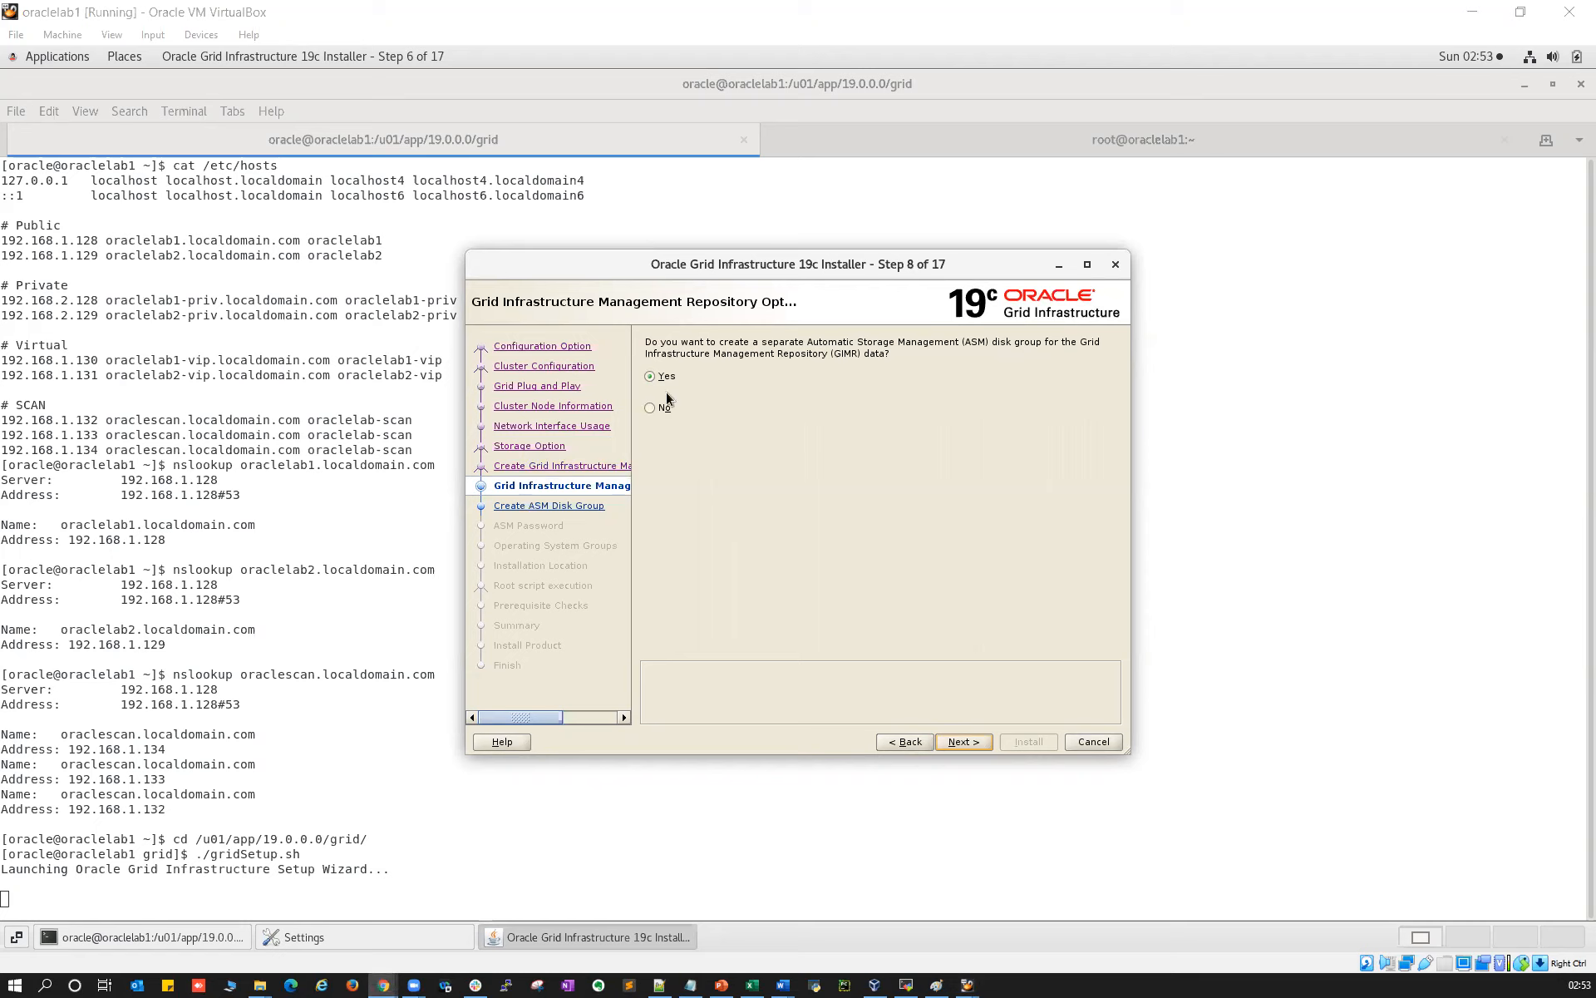
left_click(651, 408)
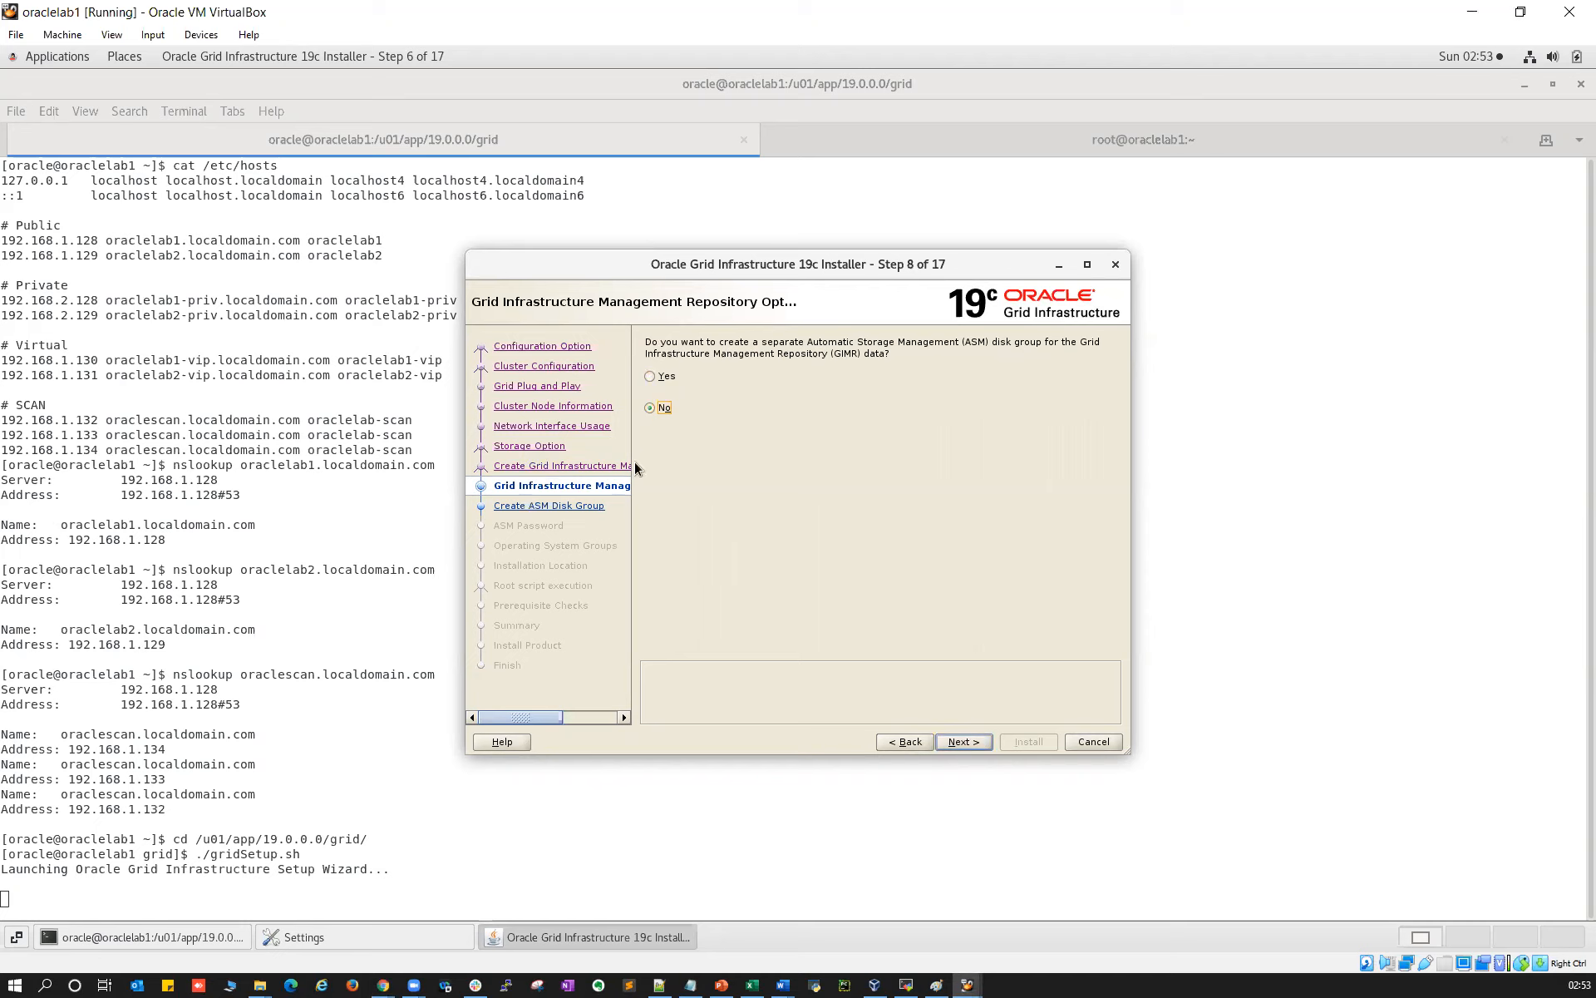
left_click(970, 741)
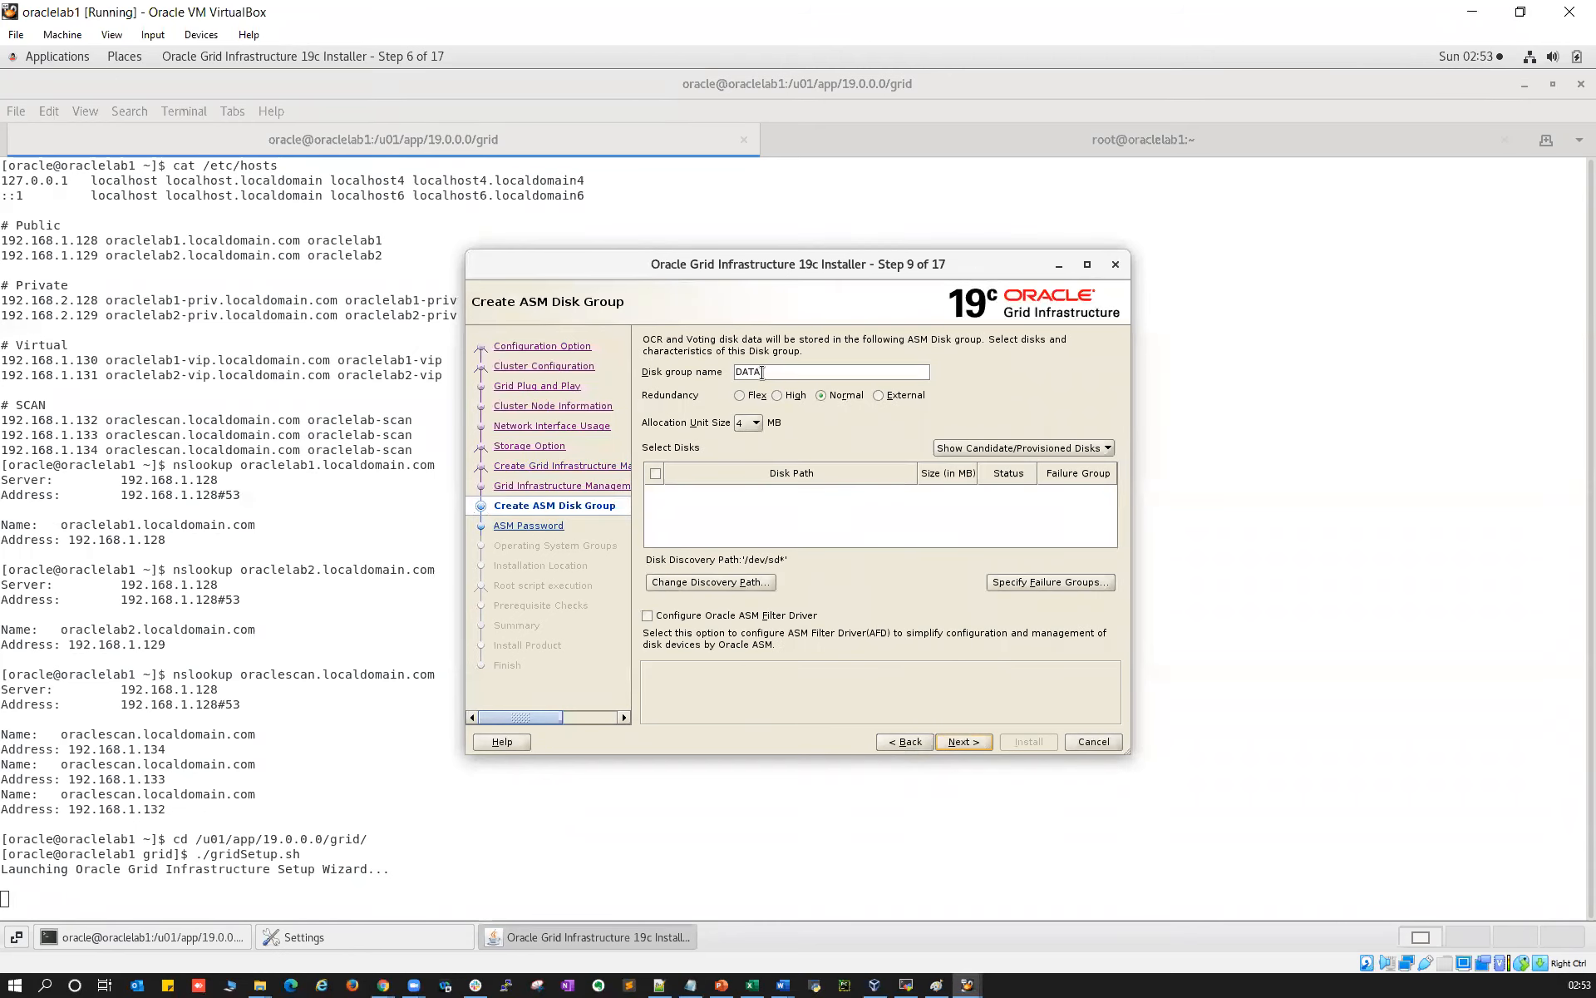
Change the ASM disk discovery path to /dev/oracleasm/disks/*
left_click(738, 584)
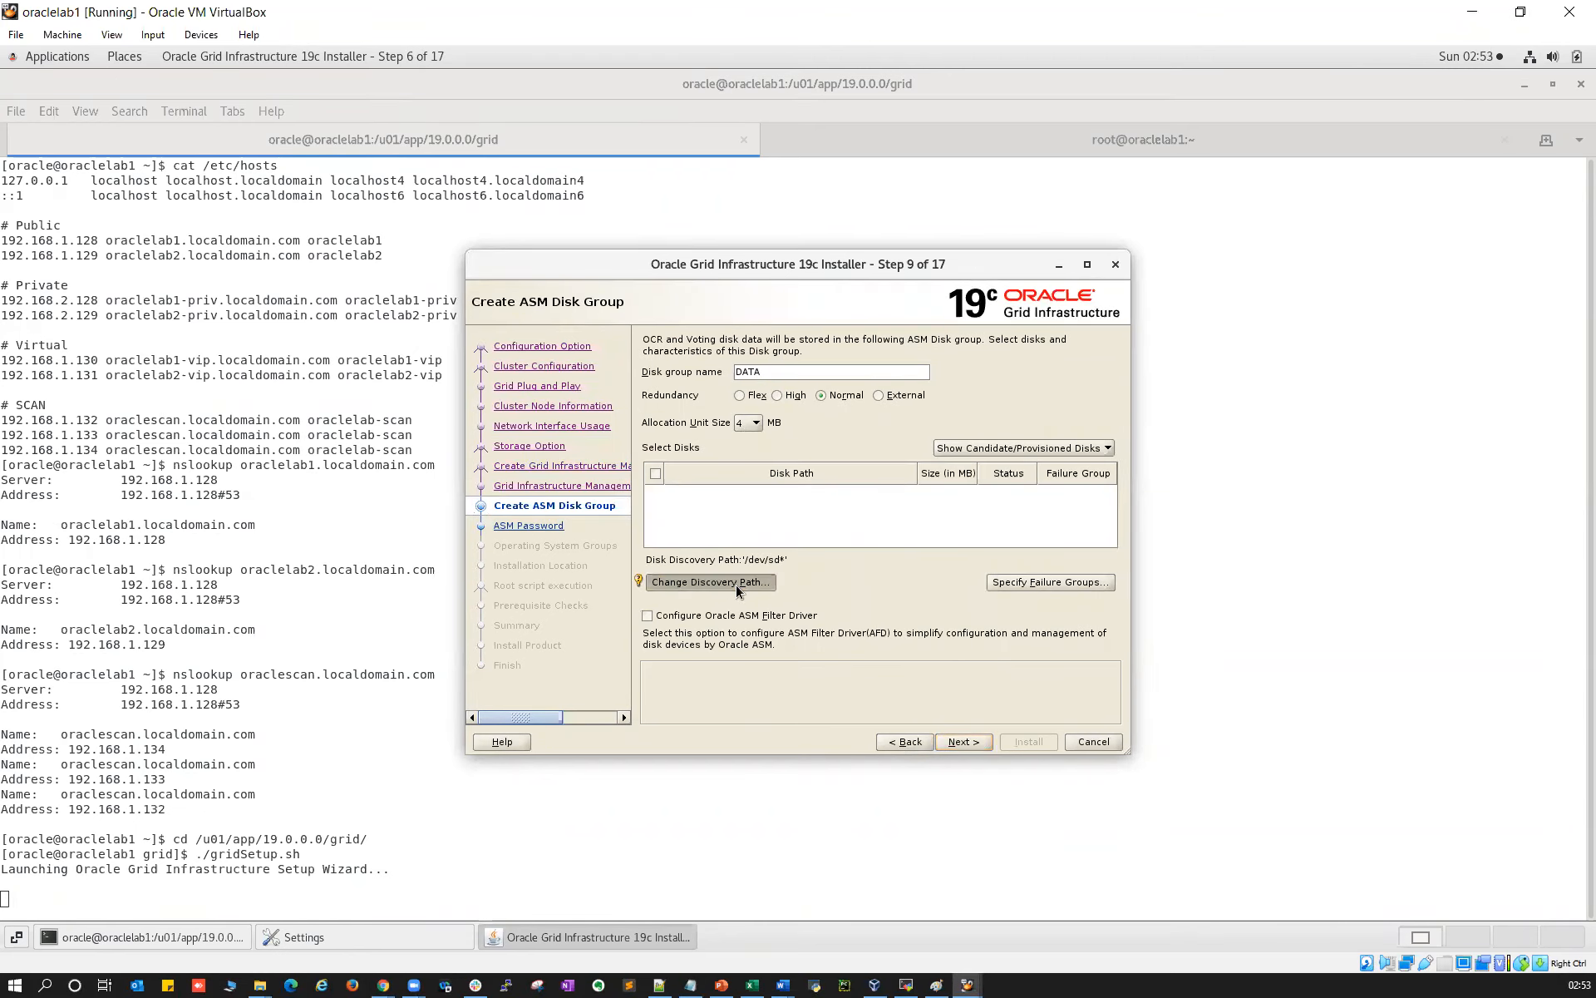
left_click(795, 515)
type("*")
left_click_drag(789, 517, 827, 517)
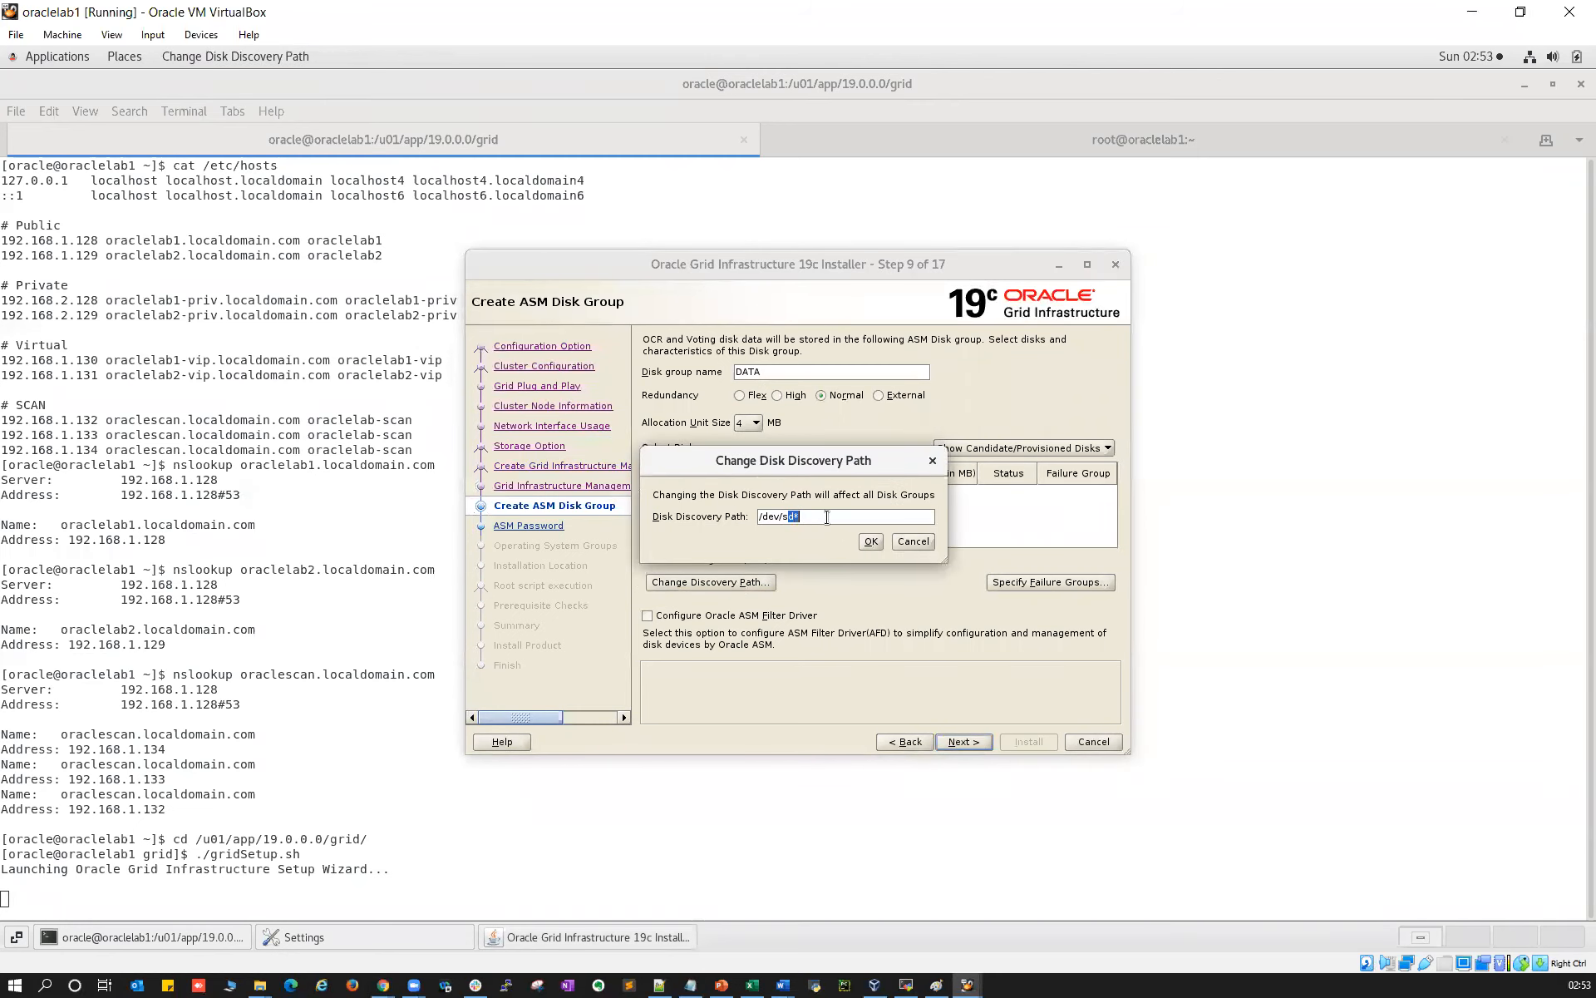
key("BackSpace")
key("BackSpace")
type("oracleasm/disks")
left_click(872, 542)
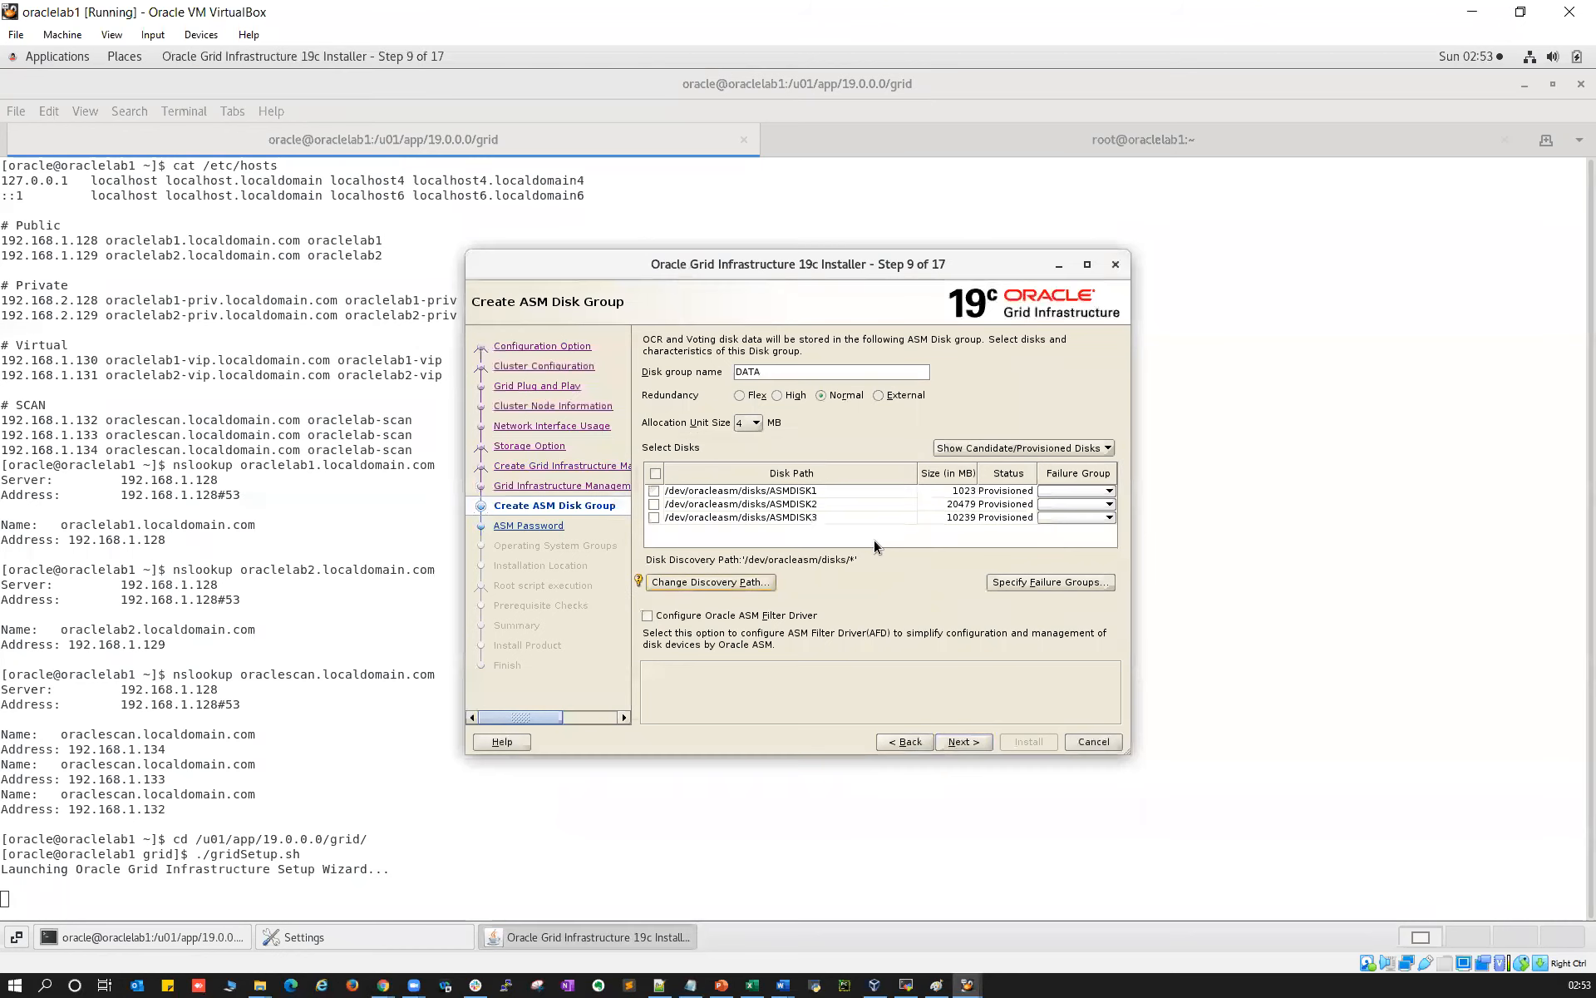
Build the OCR disk group with External redundancy on the 1 GB ASMDISK1
left_click(805, 493)
left_click(958, 504)
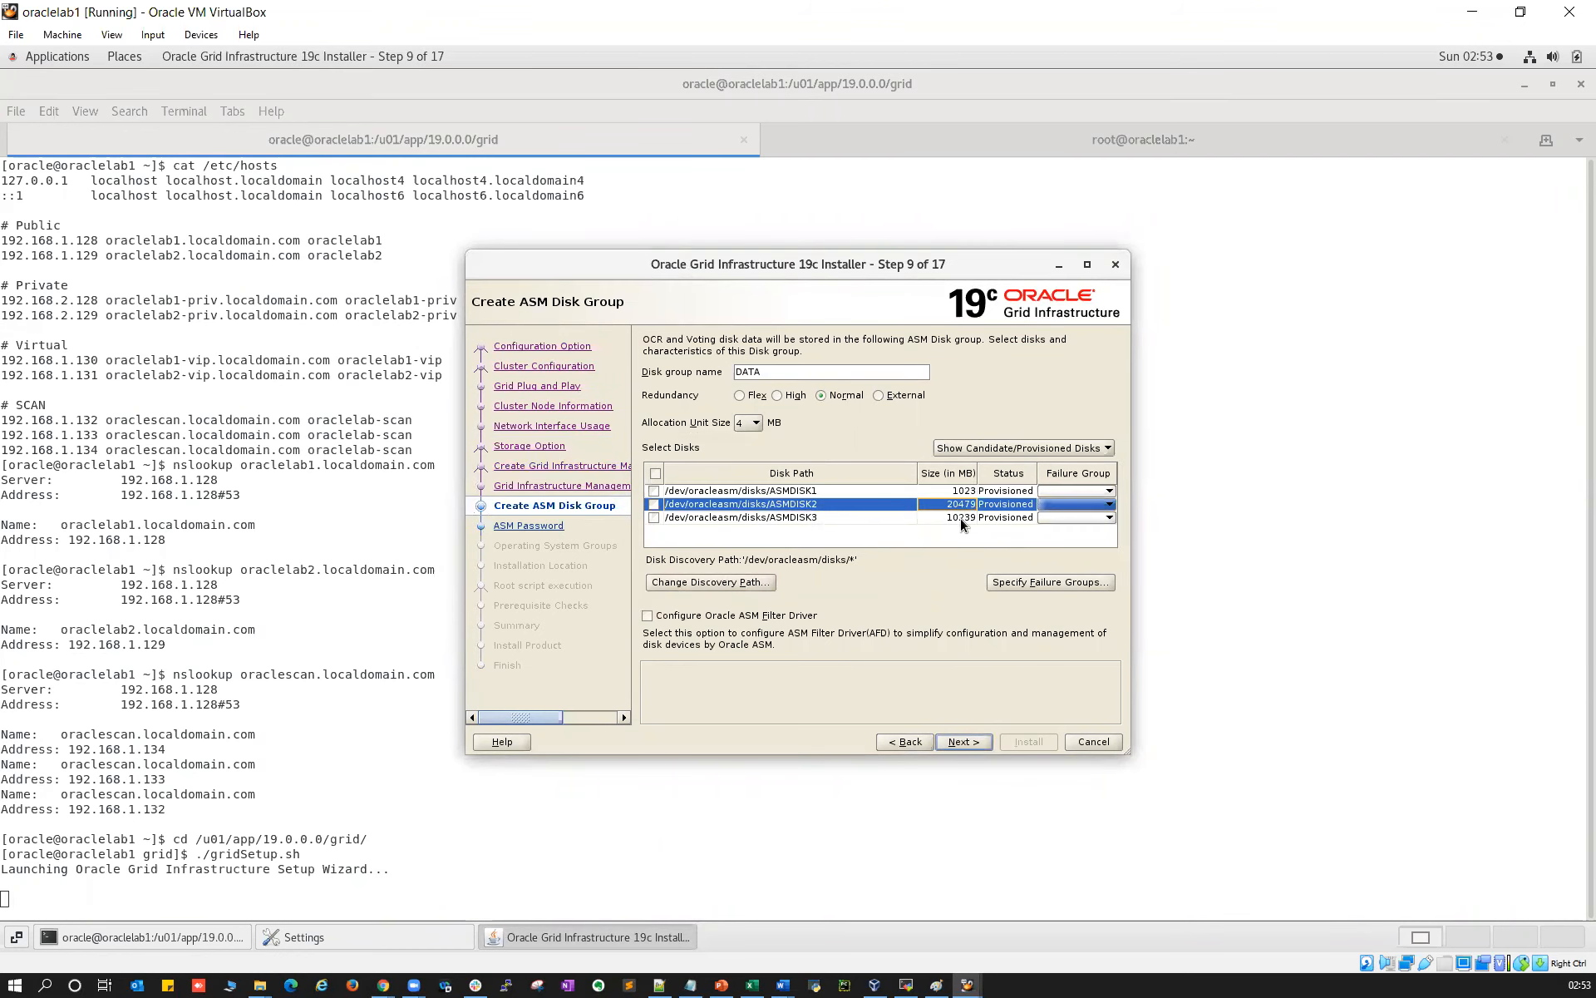
left_click(961, 518)
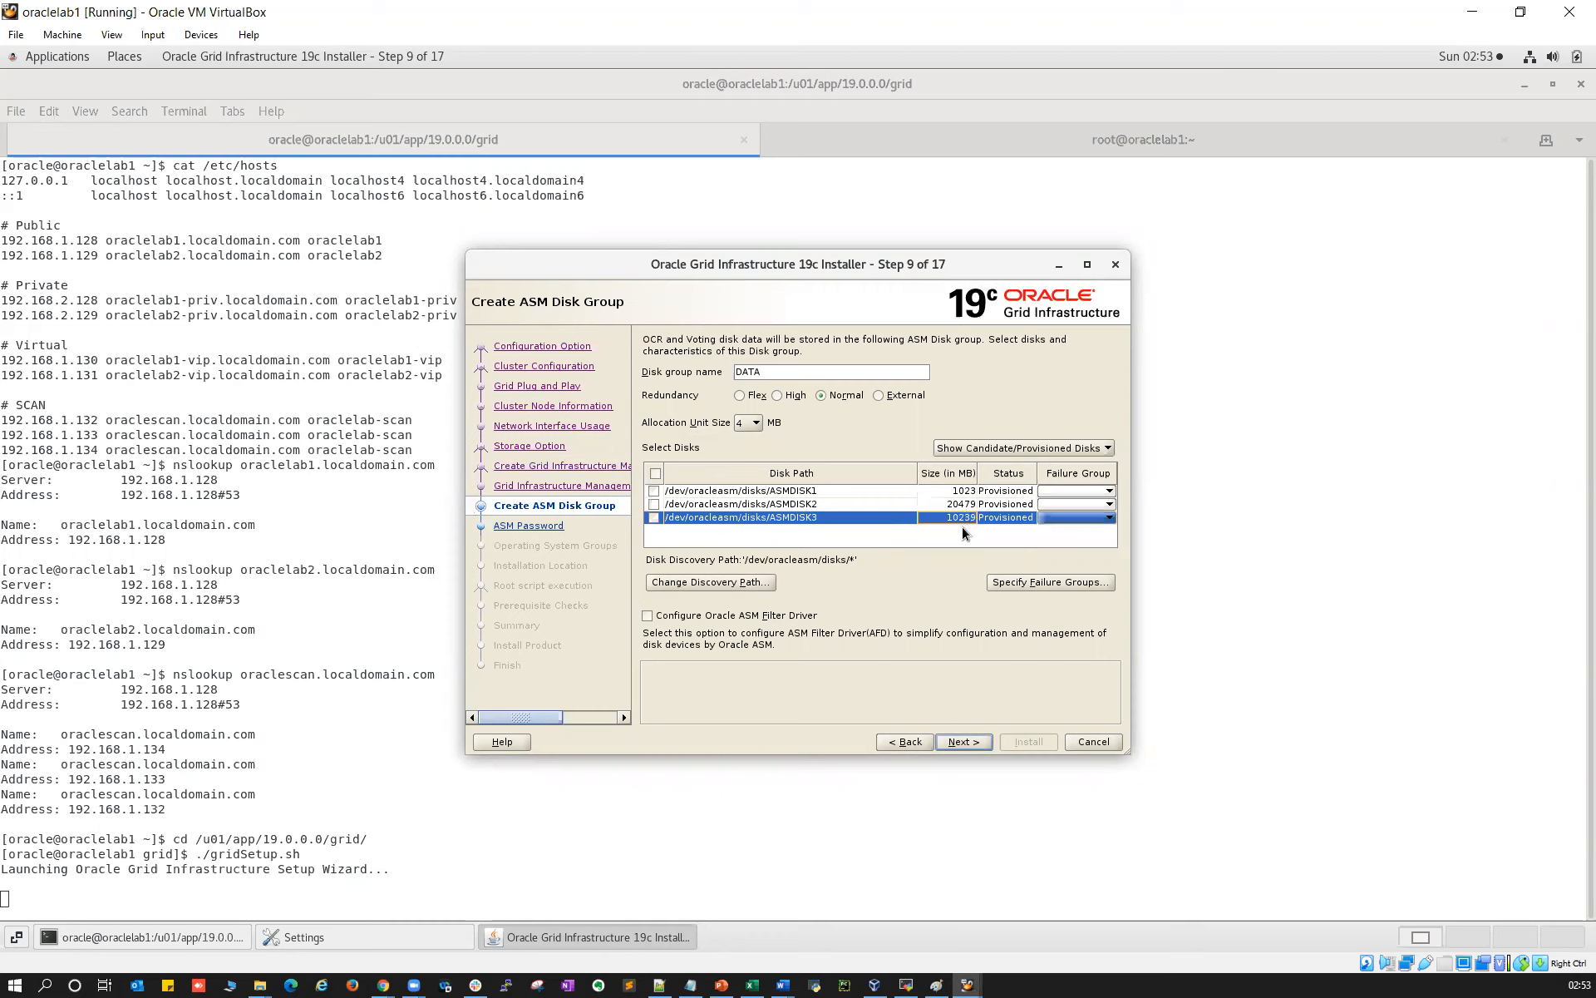
left_click(655, 491)
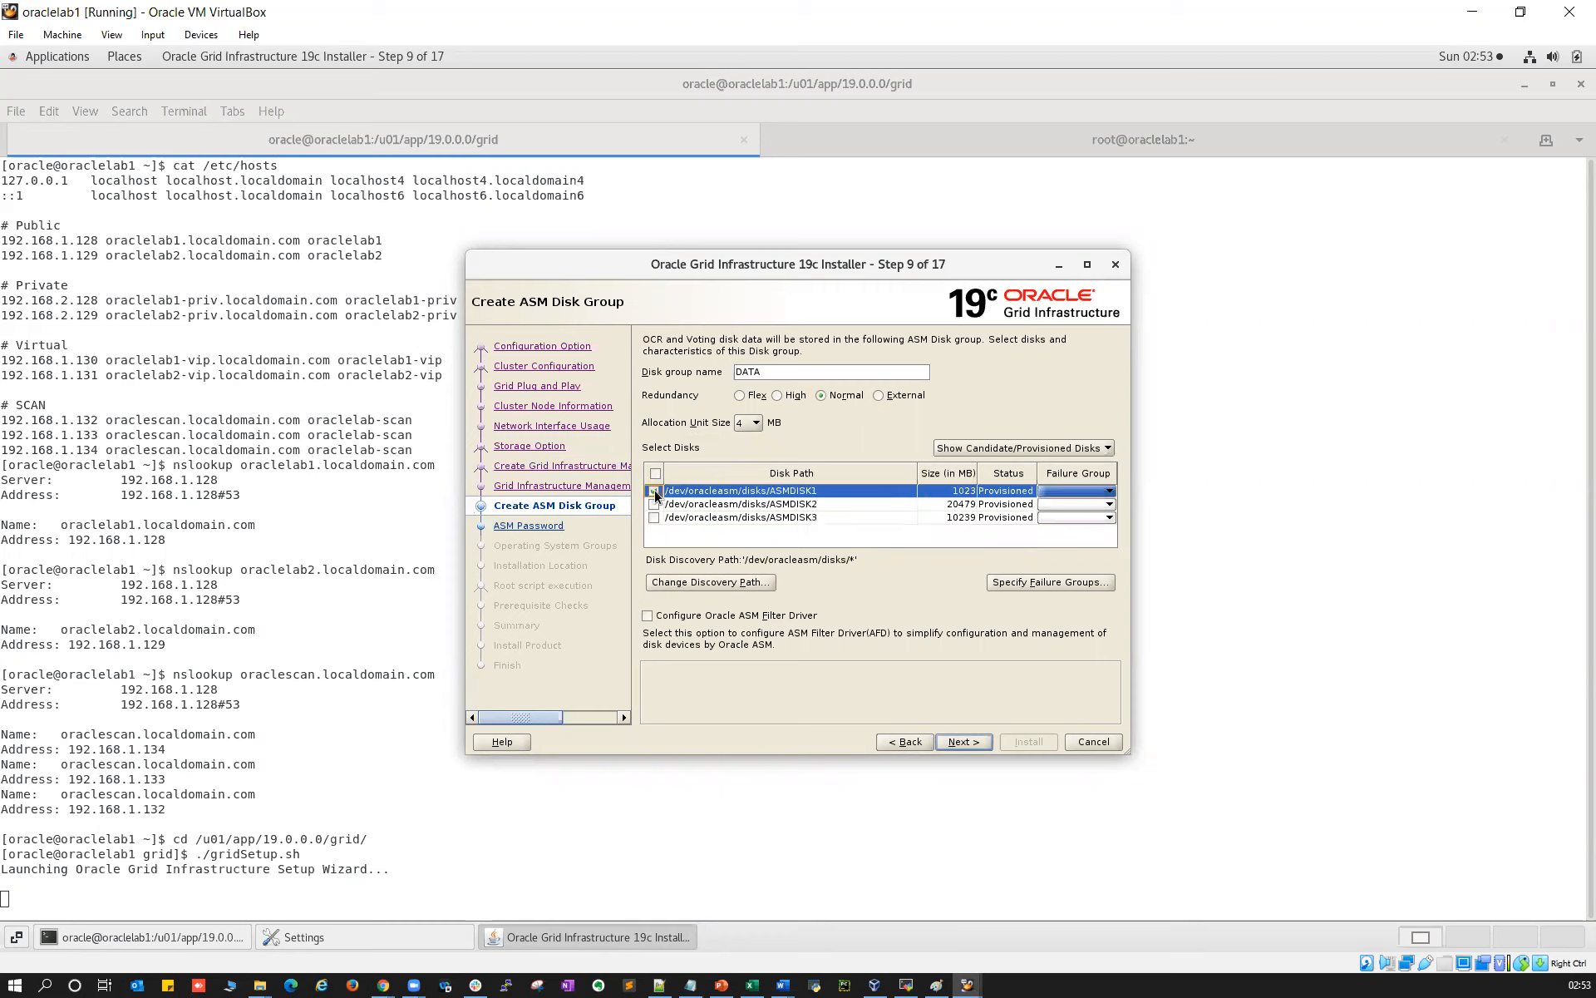
left_click(879, 396)
left_click_drag(774, 372, 724, 376)
mouse_move(721, 371)
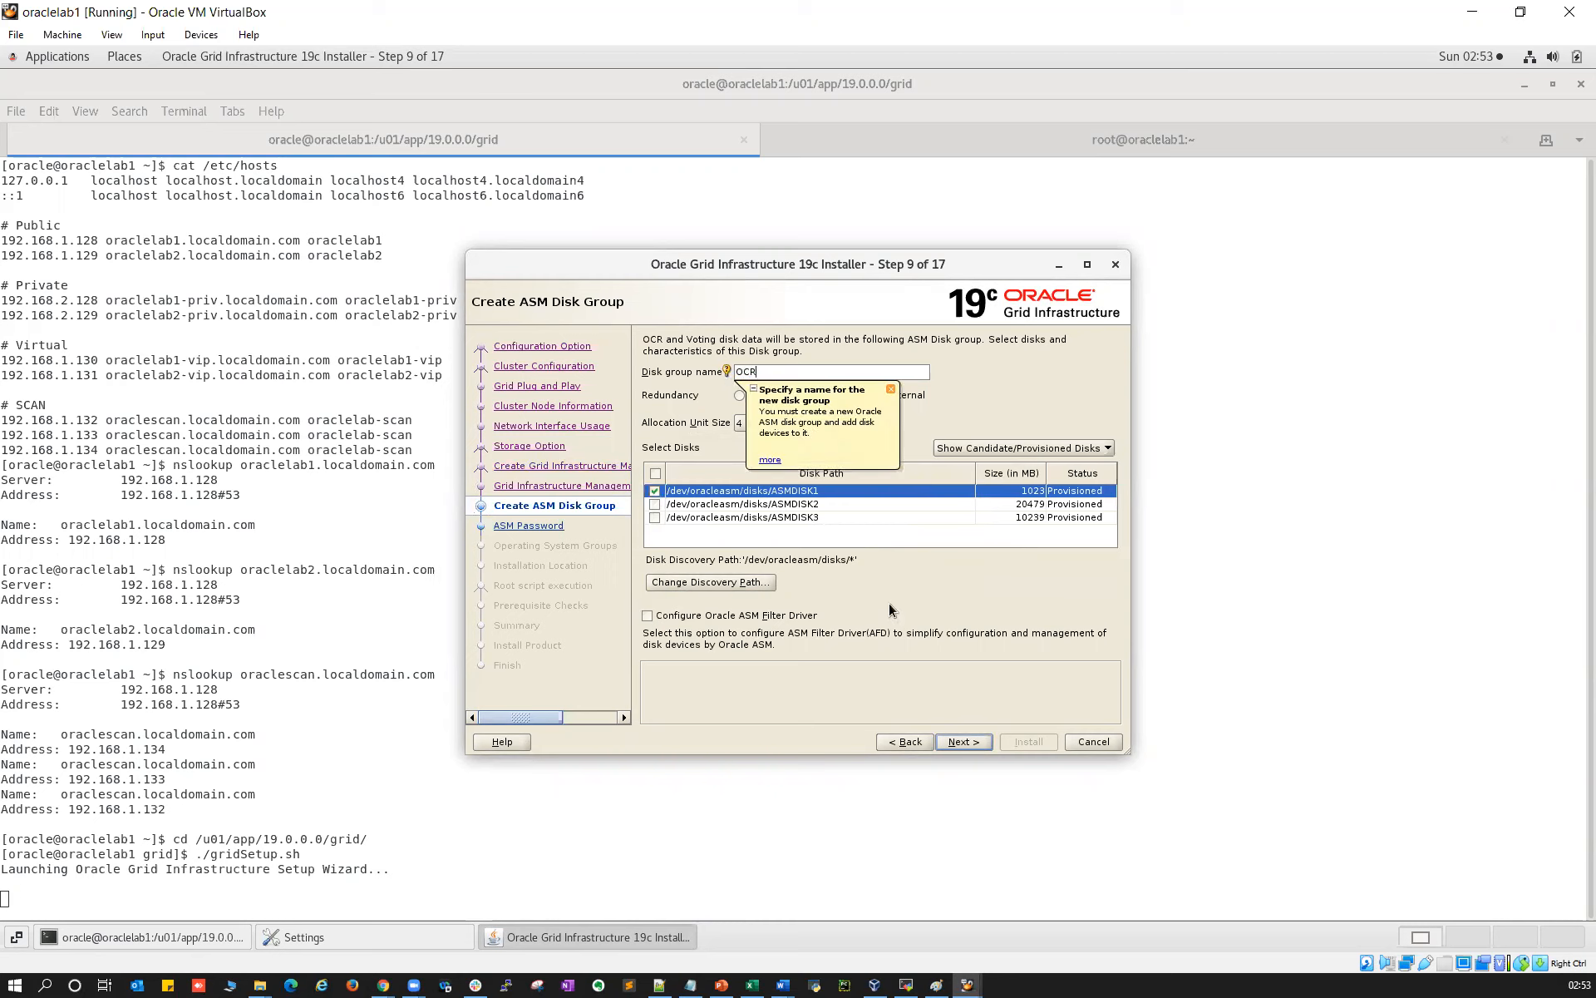
left_click(961, 739)
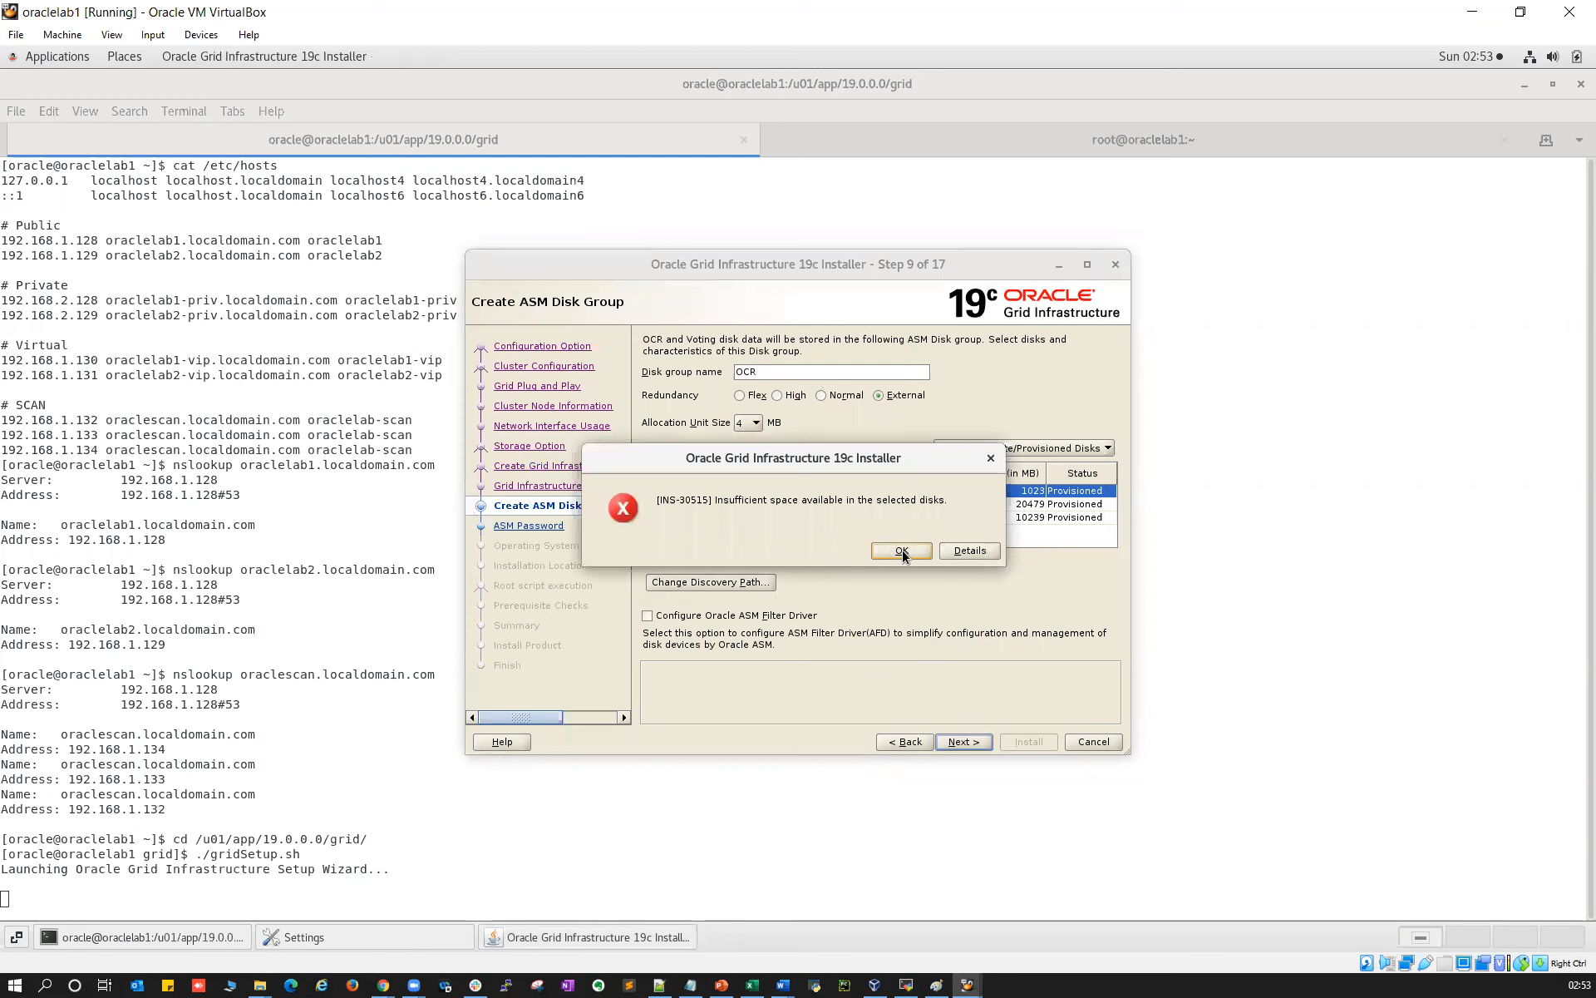
Retry the OCR disk group and review the INS-30515 insufficient-space details
left_click(967, 549)
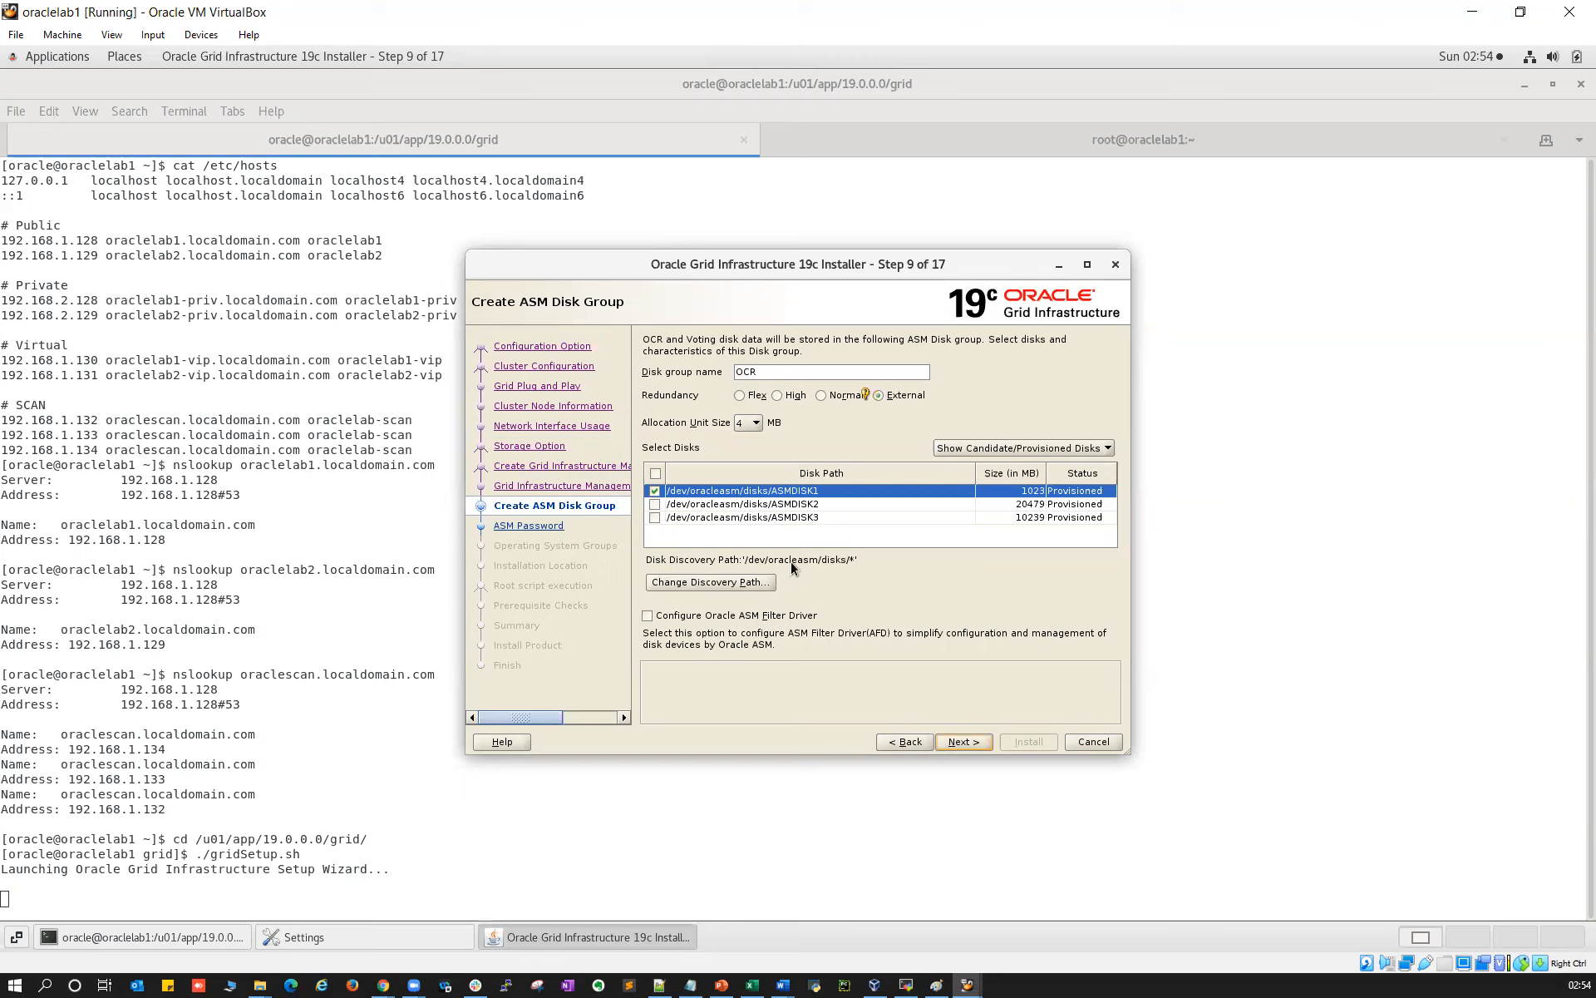
left_click(961, 742)
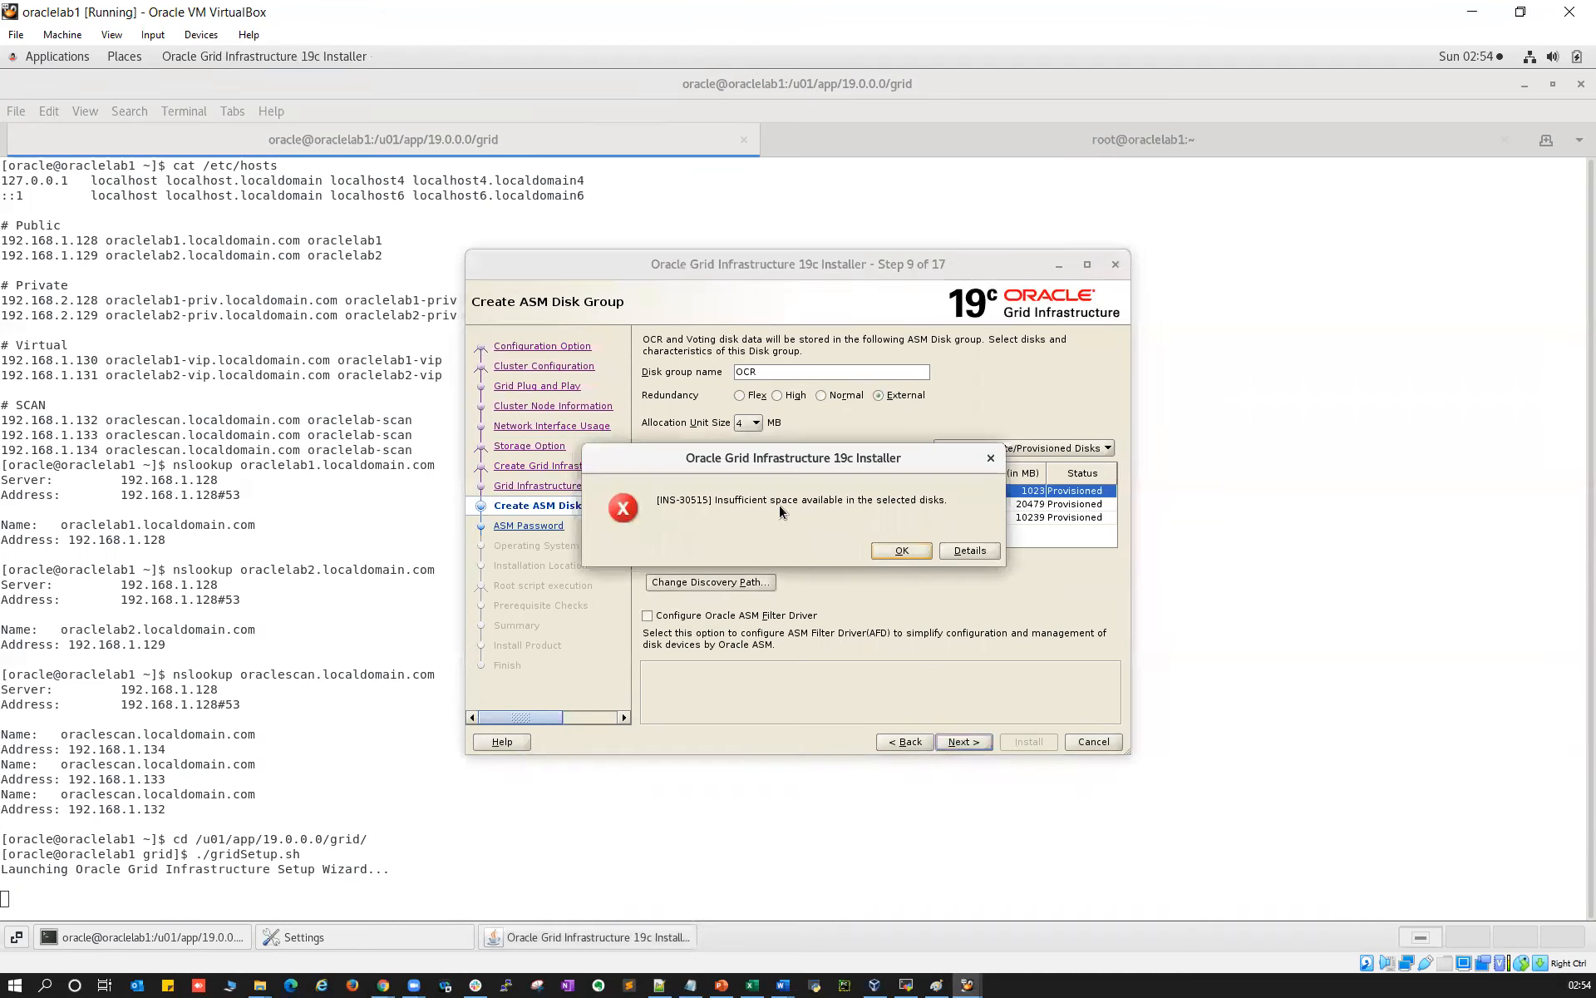
left_click(956, 551)
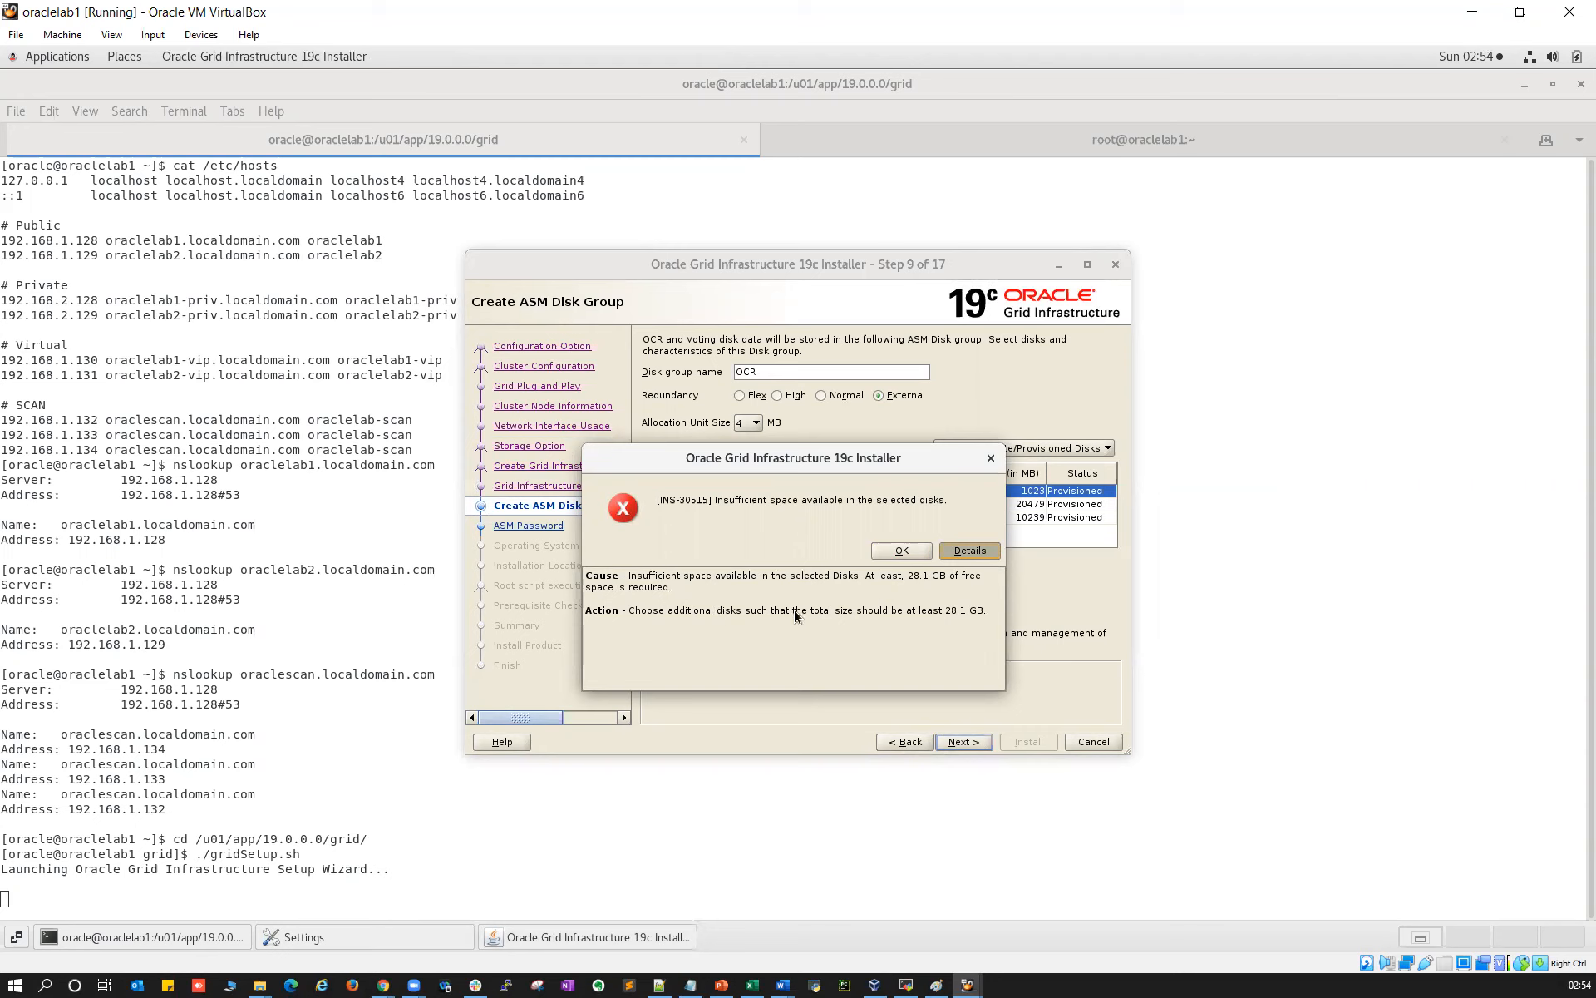
left_click(900, 551)
Go back and turn off the Grid Infrastructure Management Repository
left_click(908, 743)
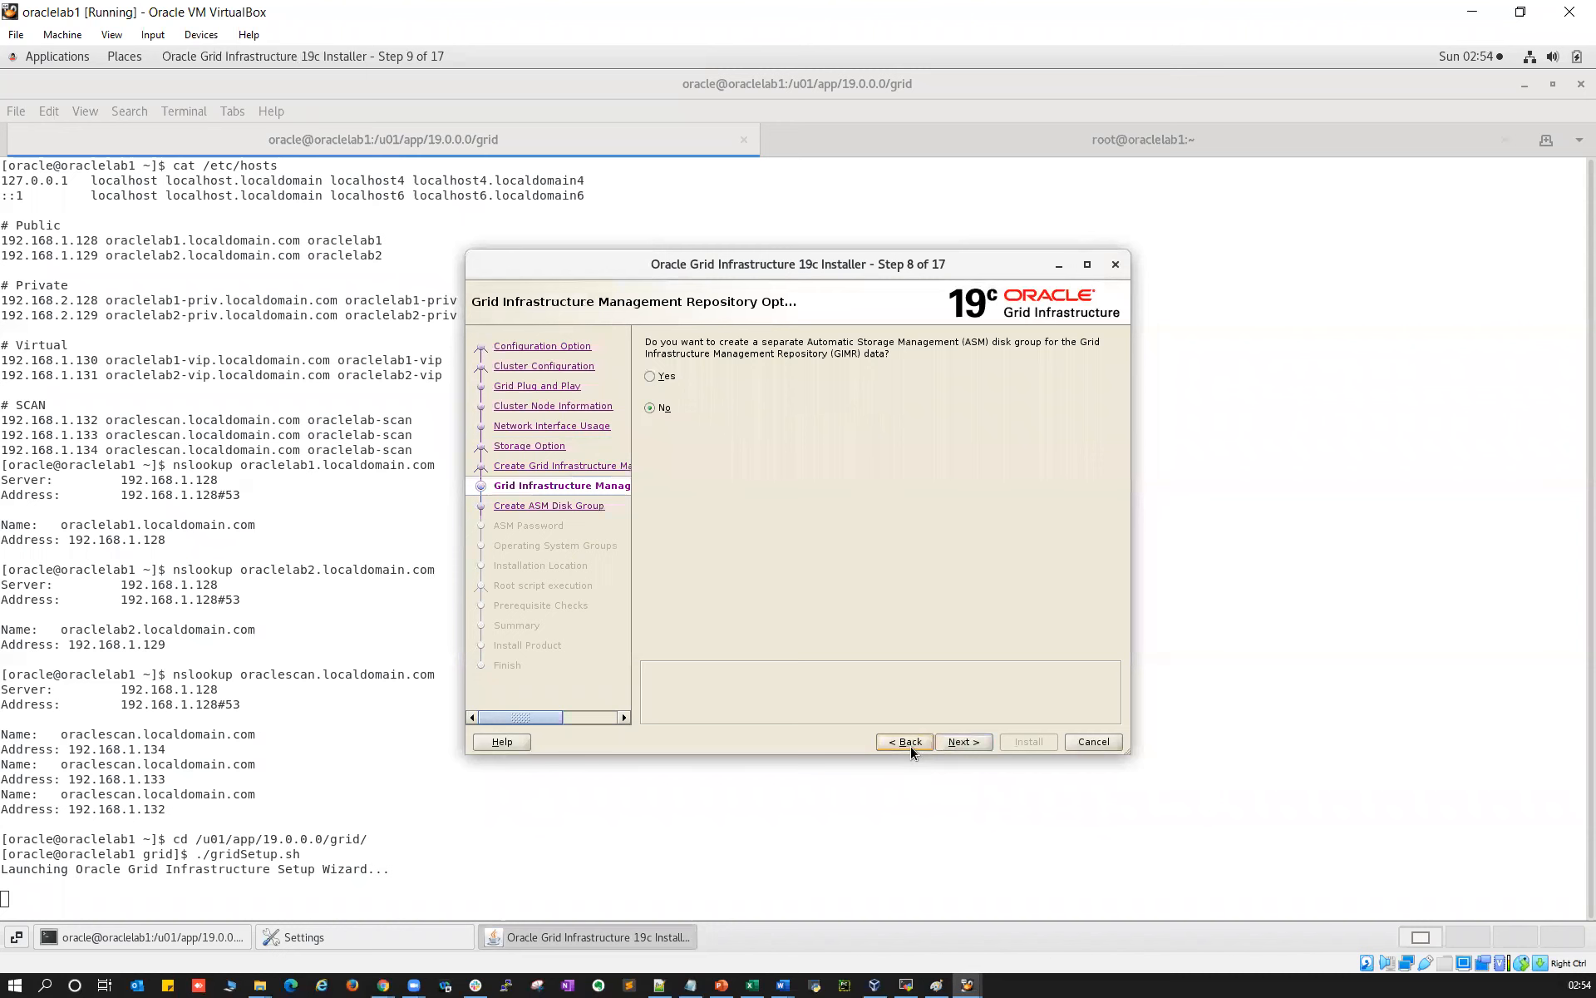
left_click(911, 743)
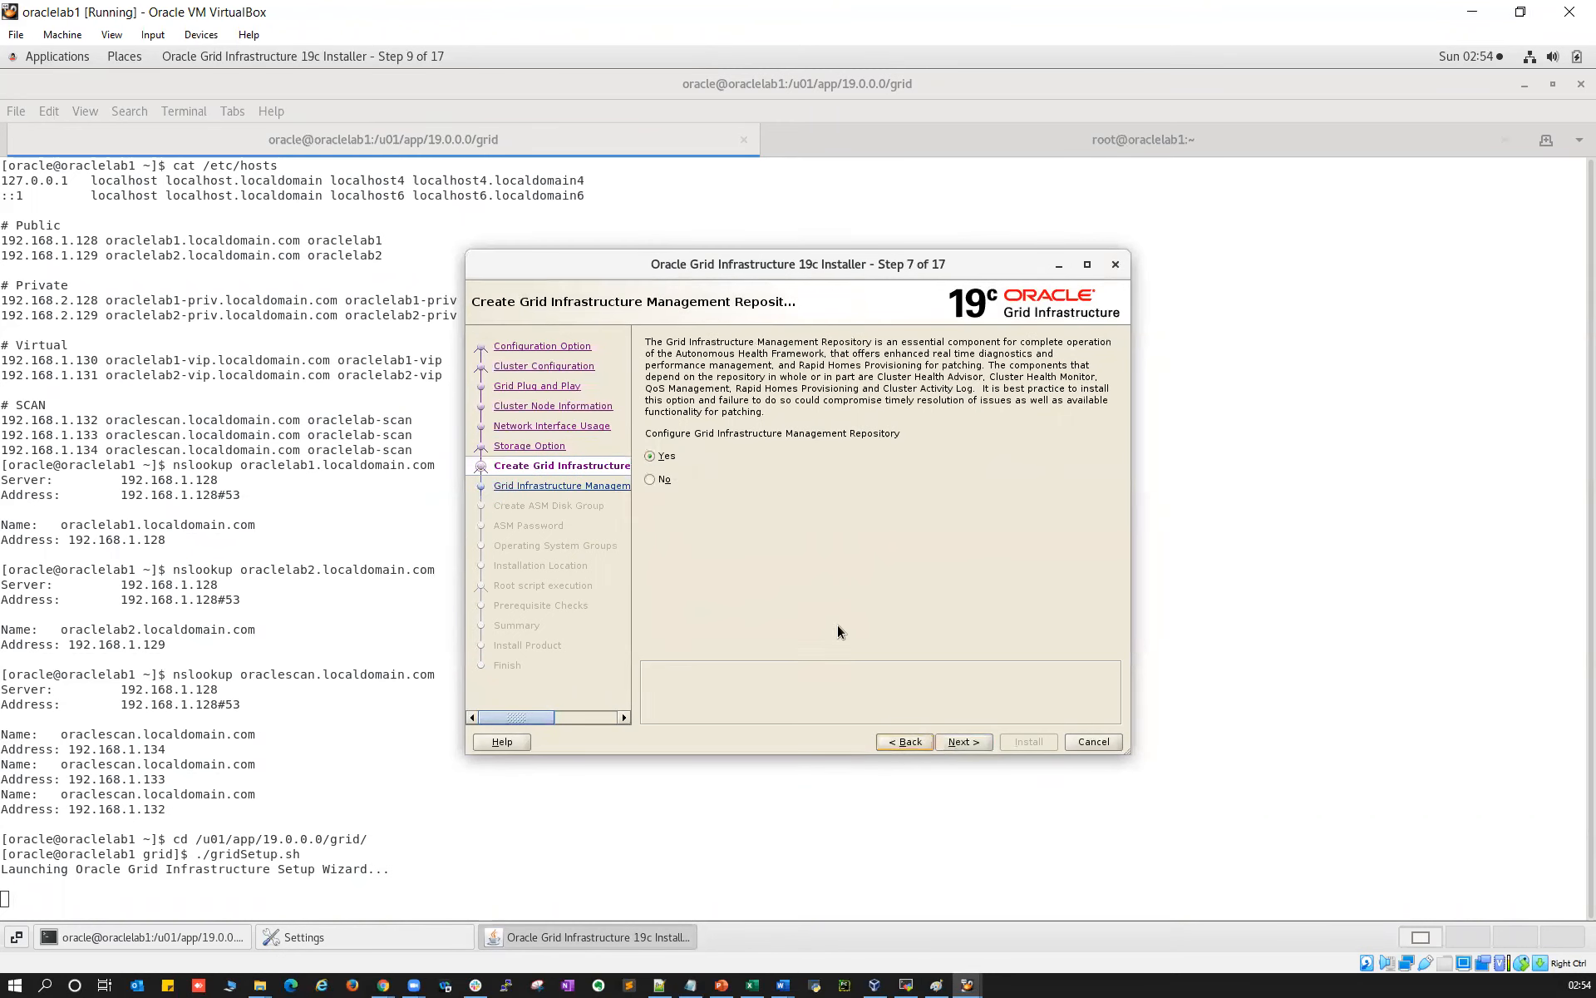
left_click(904, 742)
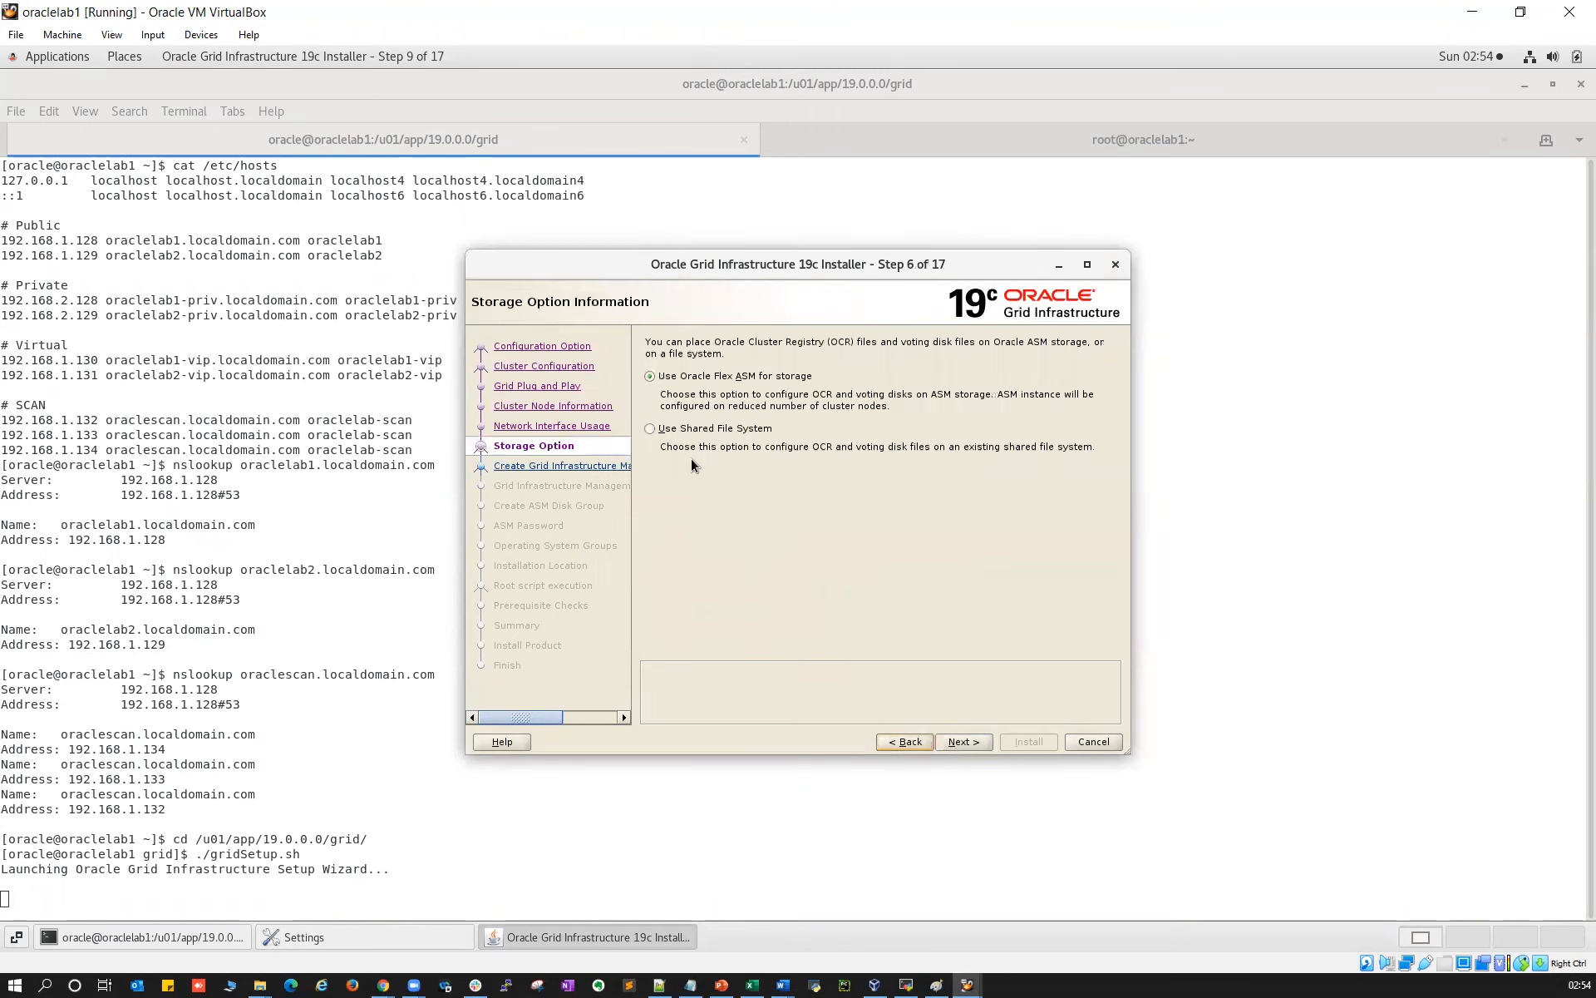
left_click(965, 741)
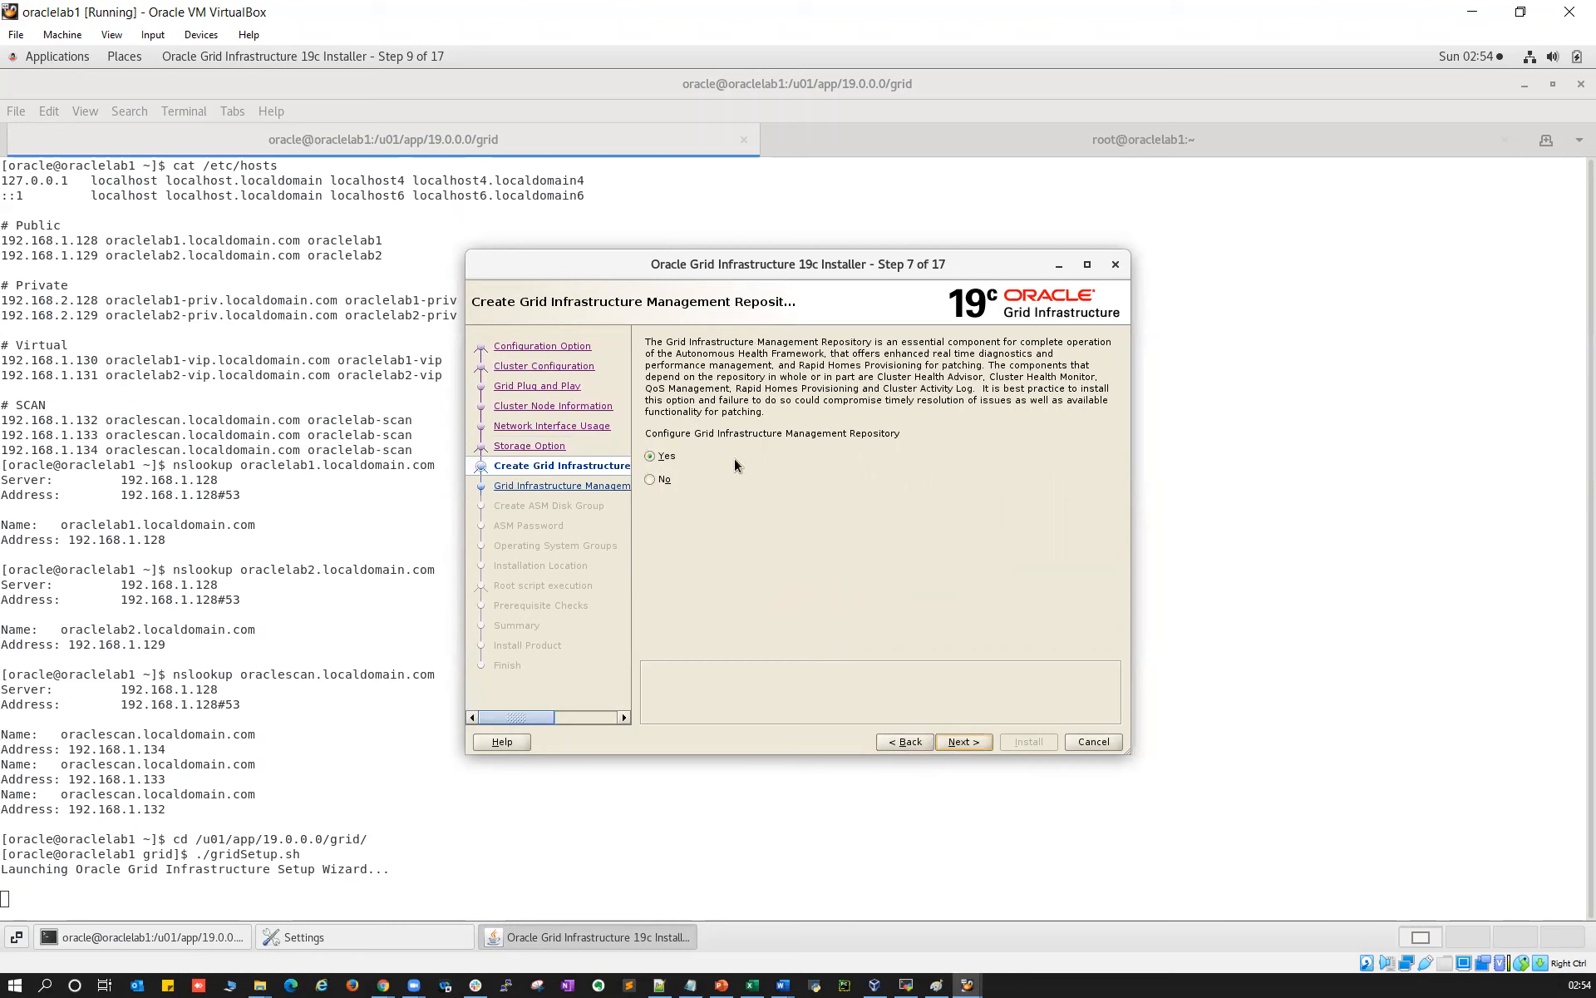
left_click(651, 480)
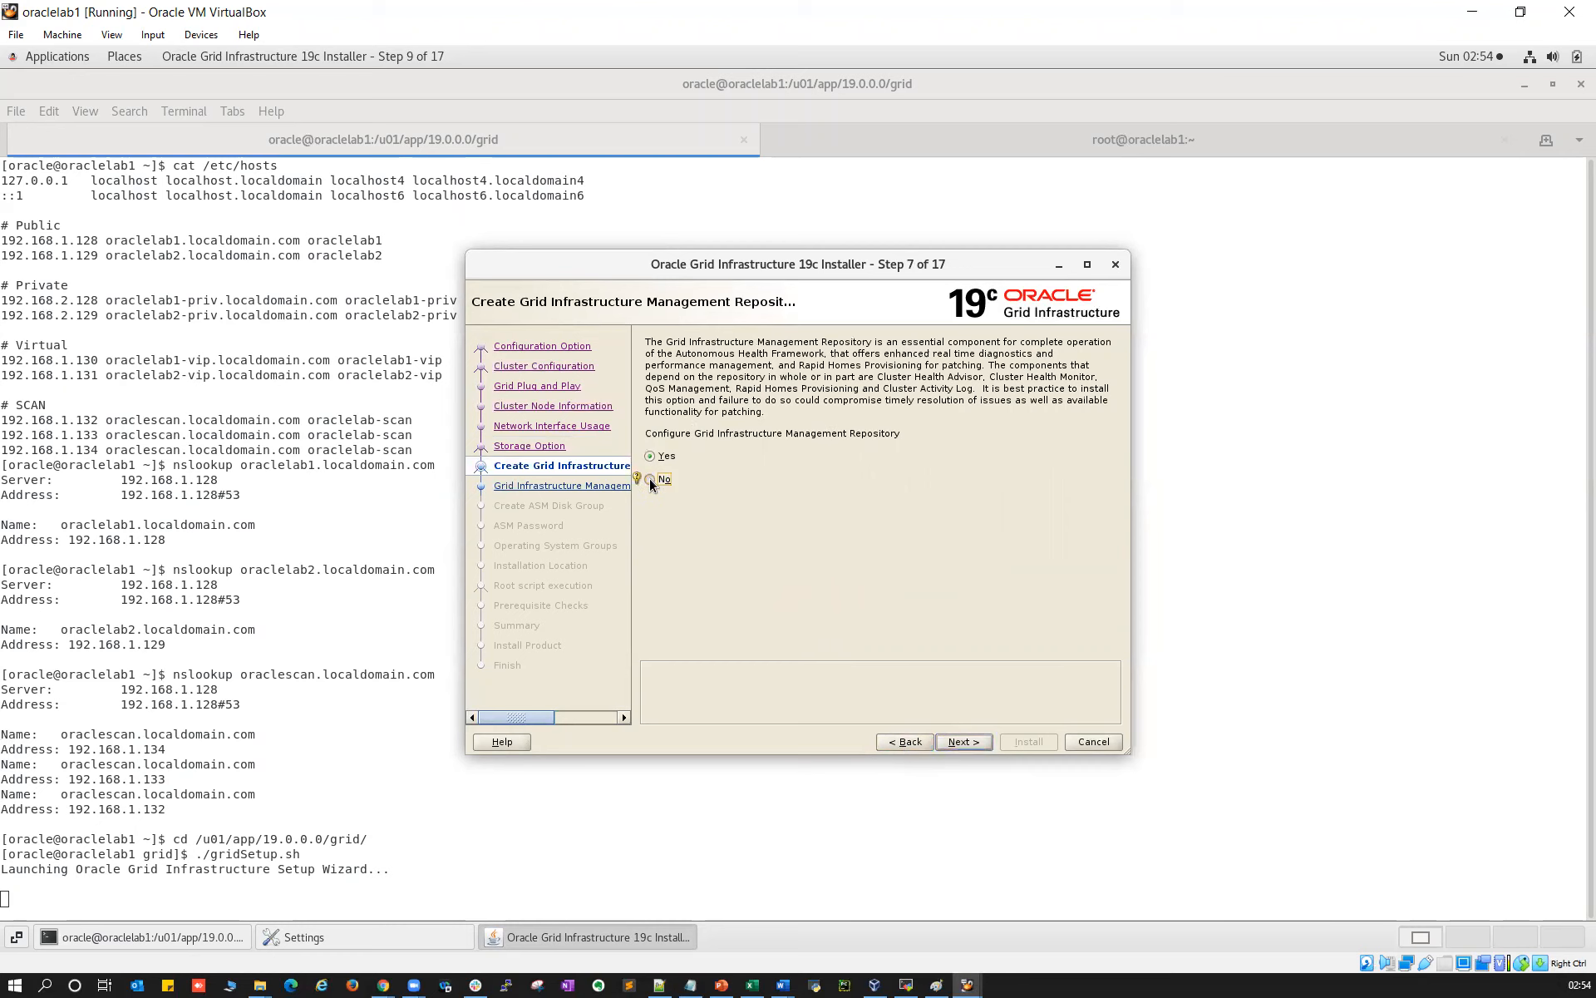
left_click(964, 742)
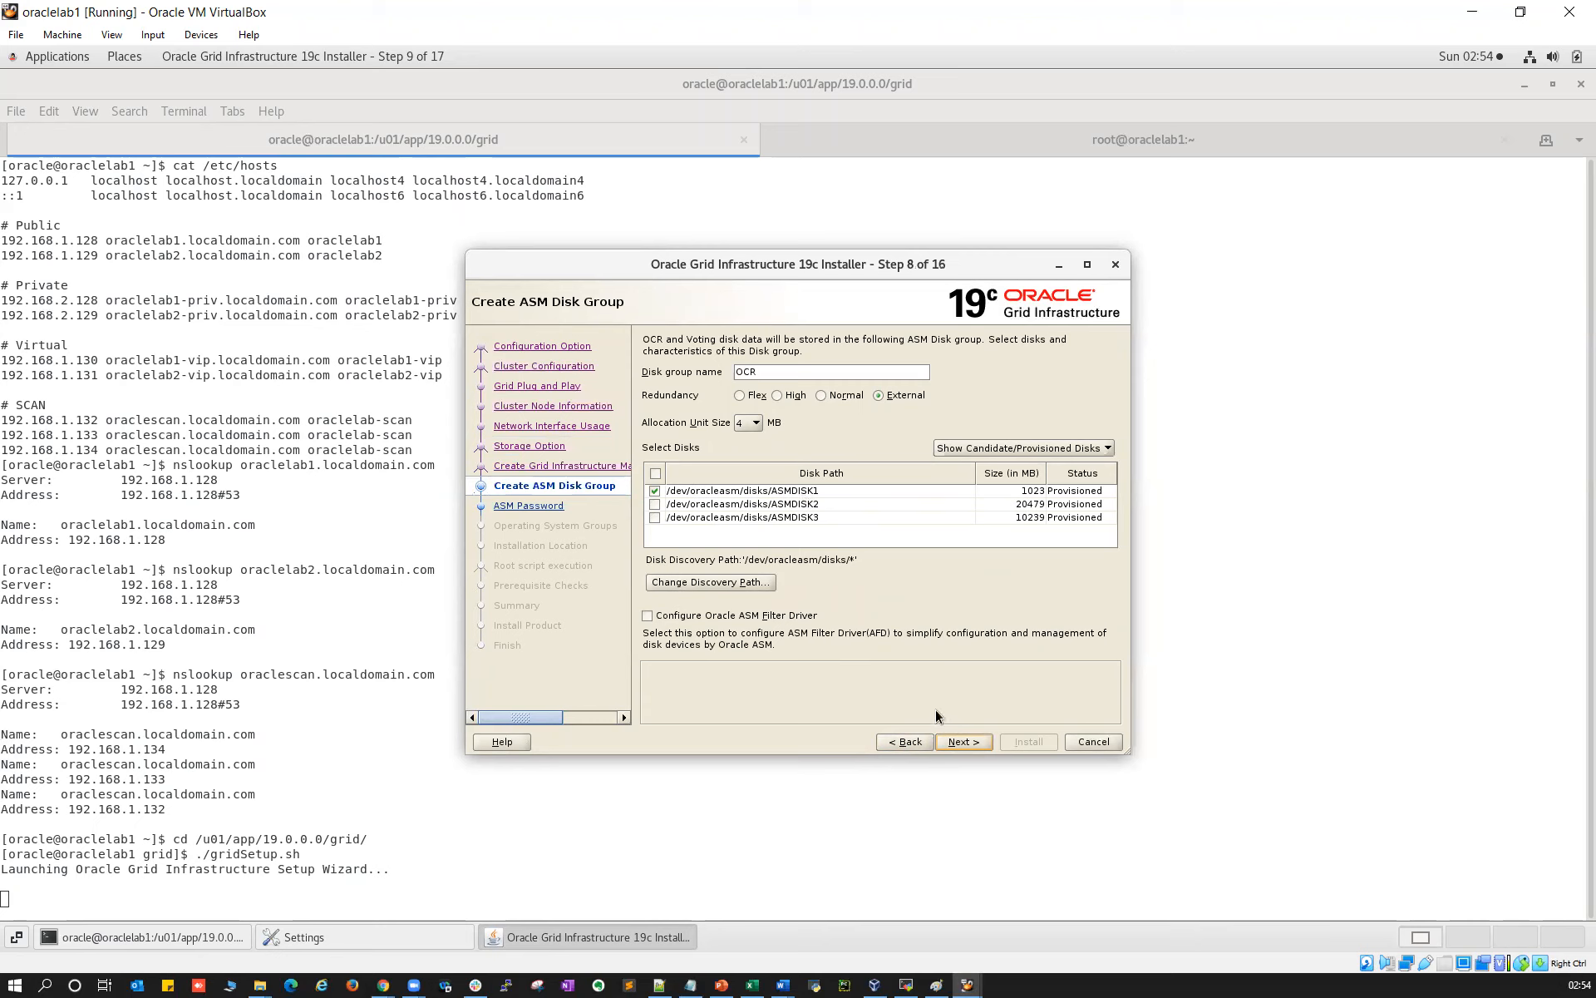
Recheck the OCR disk group's space requirement, then close the oraclelab1 VM window
left_click(969, 747)
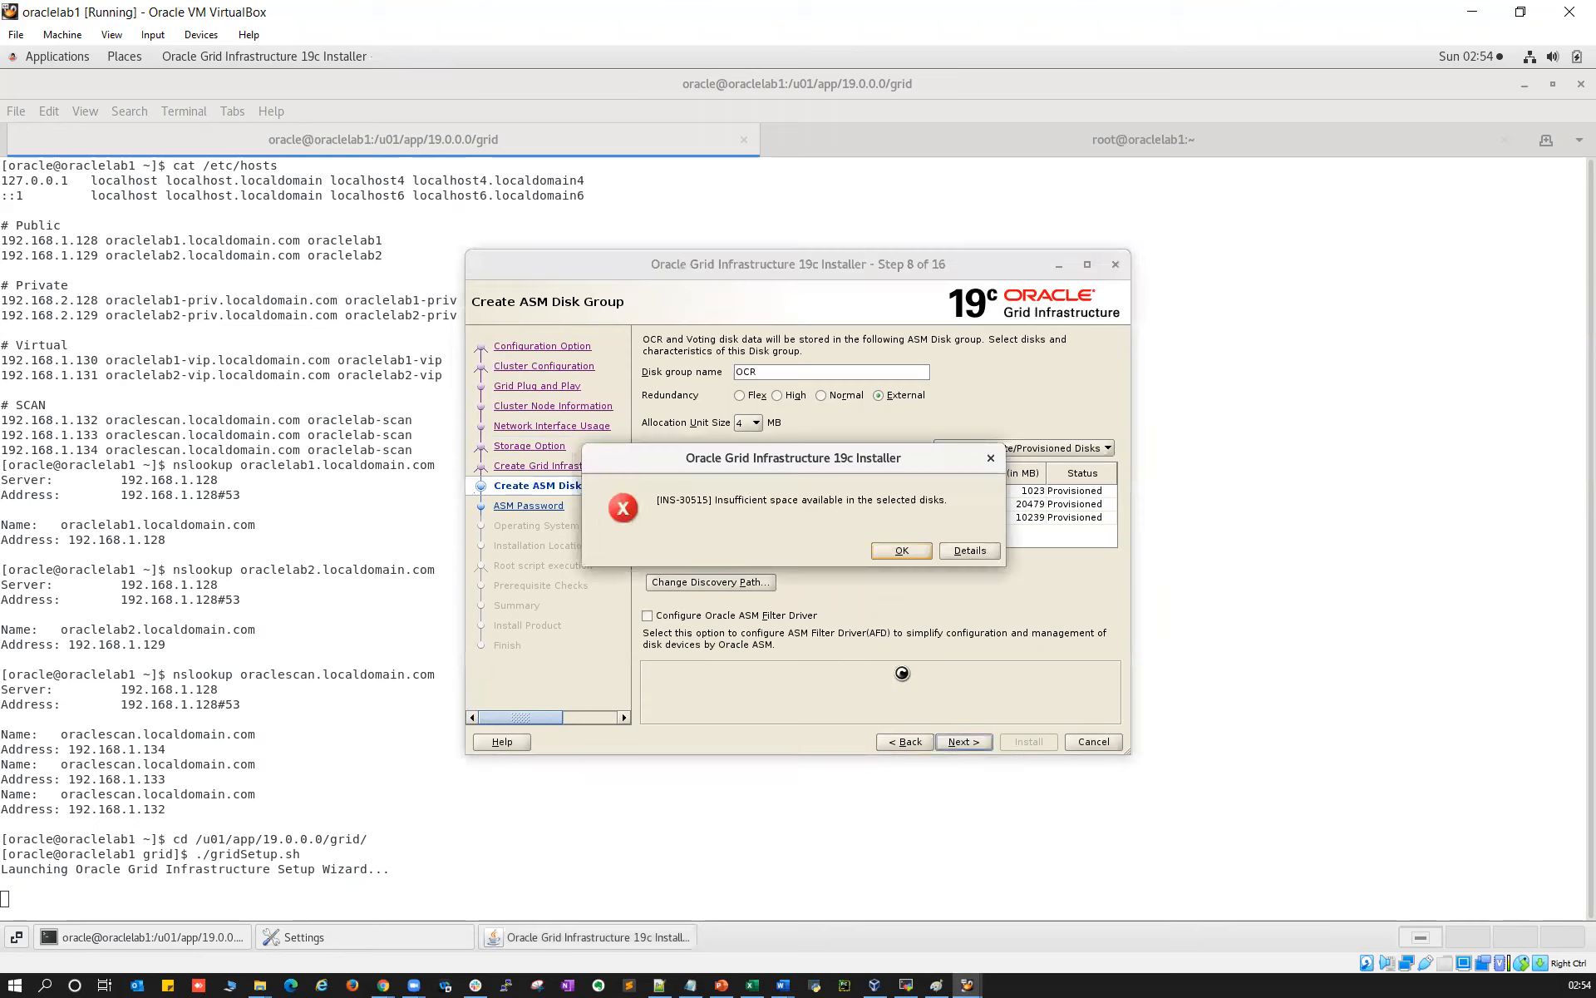
left_click(961, 552)
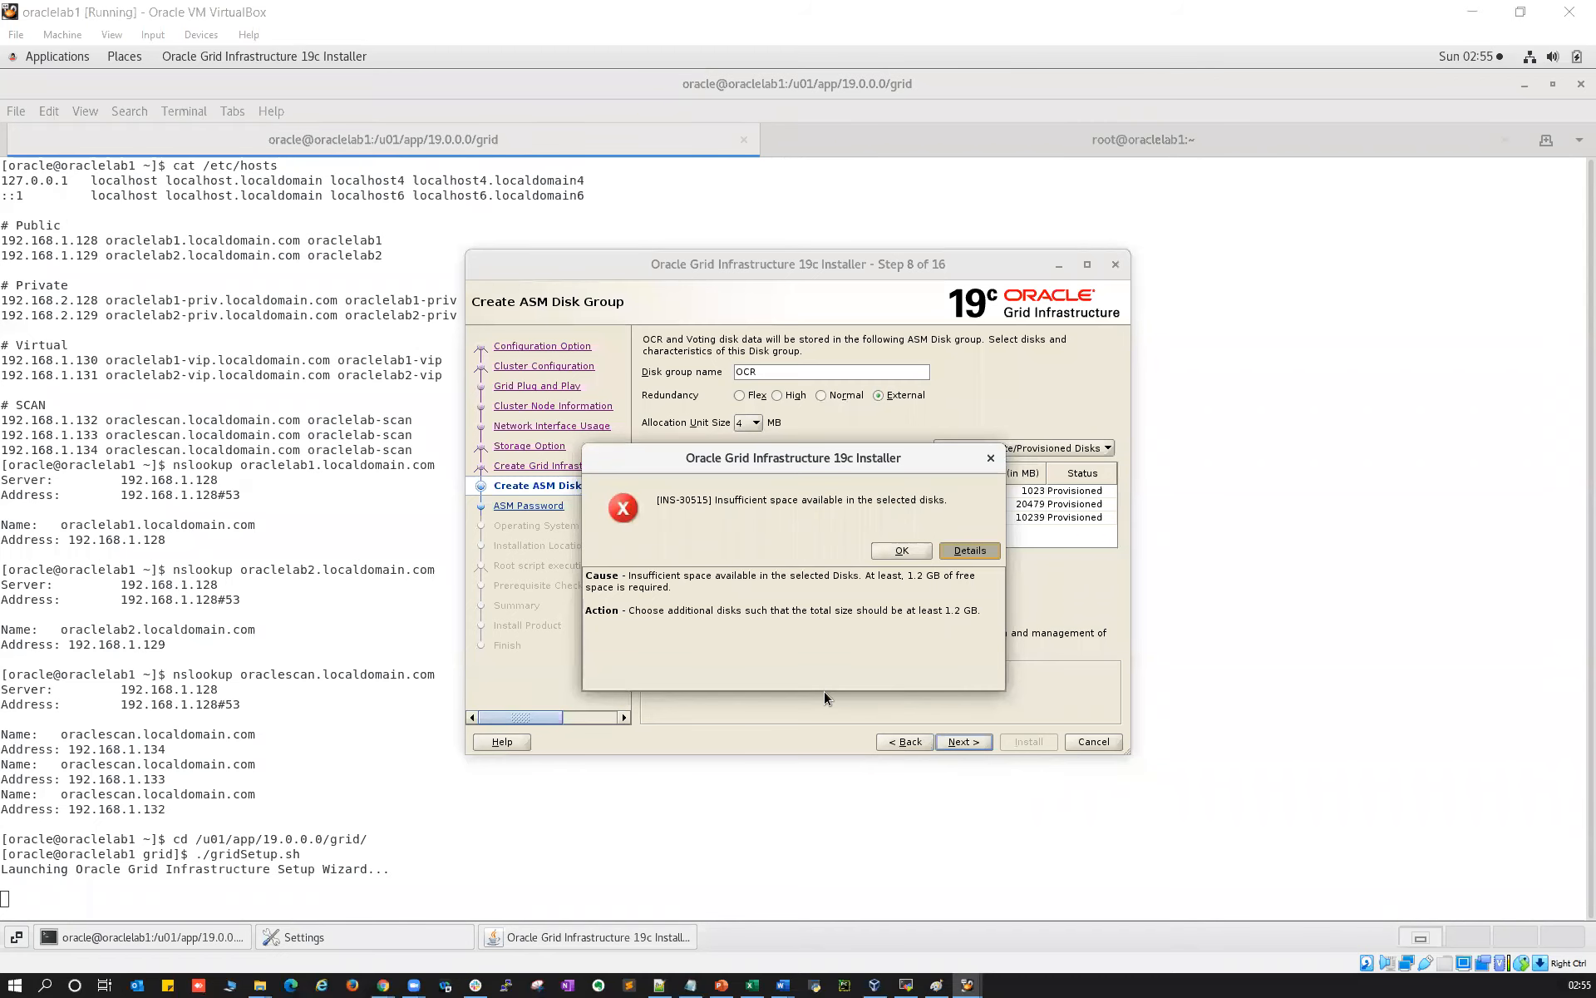
left_click(899, 553)
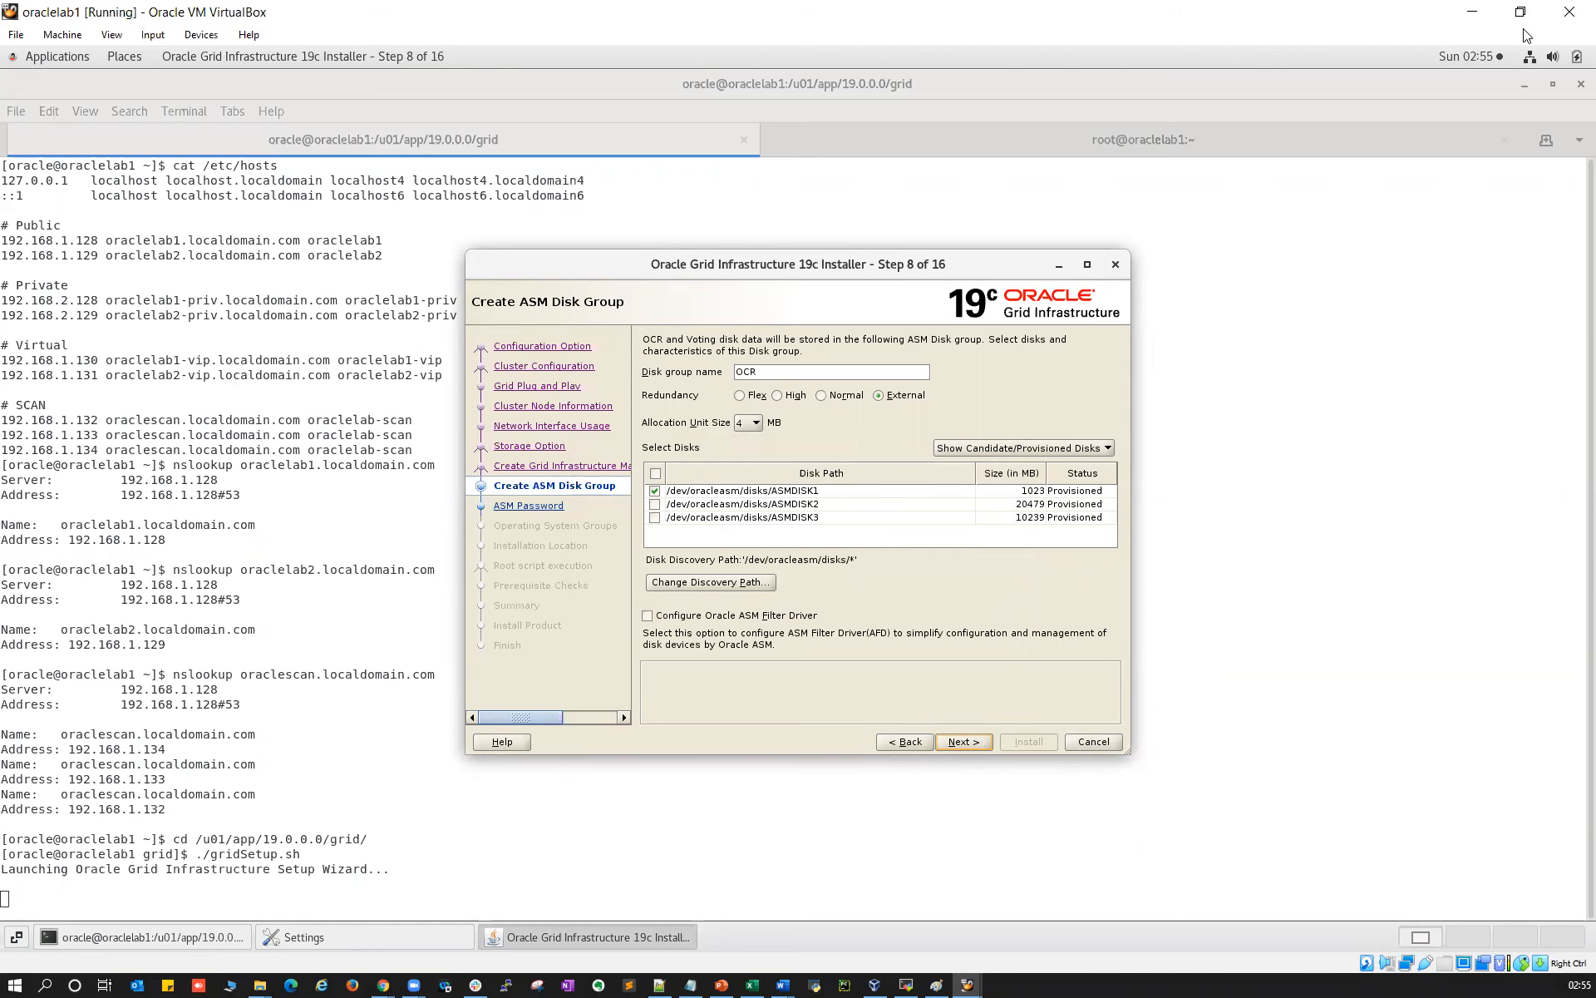
left_click(1570, 12)
Power off oraclelab1 and oraclelab2, then open the Virtual Media Manager
left_click(715, 542)
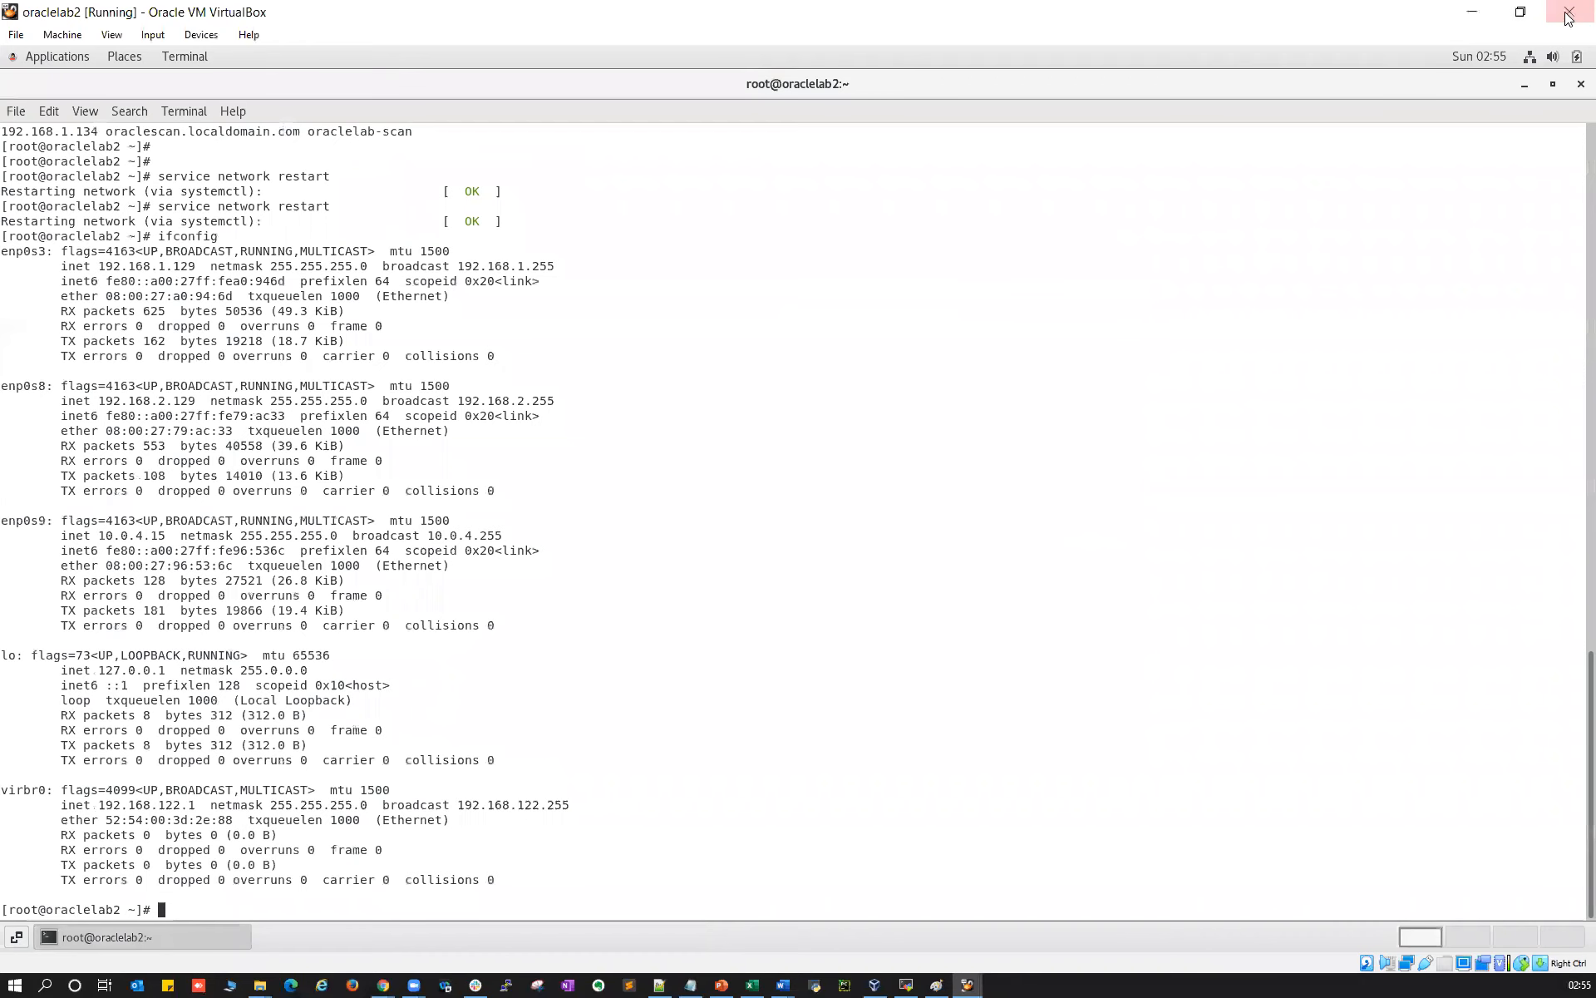
key("ctrl+q")
key("Return")
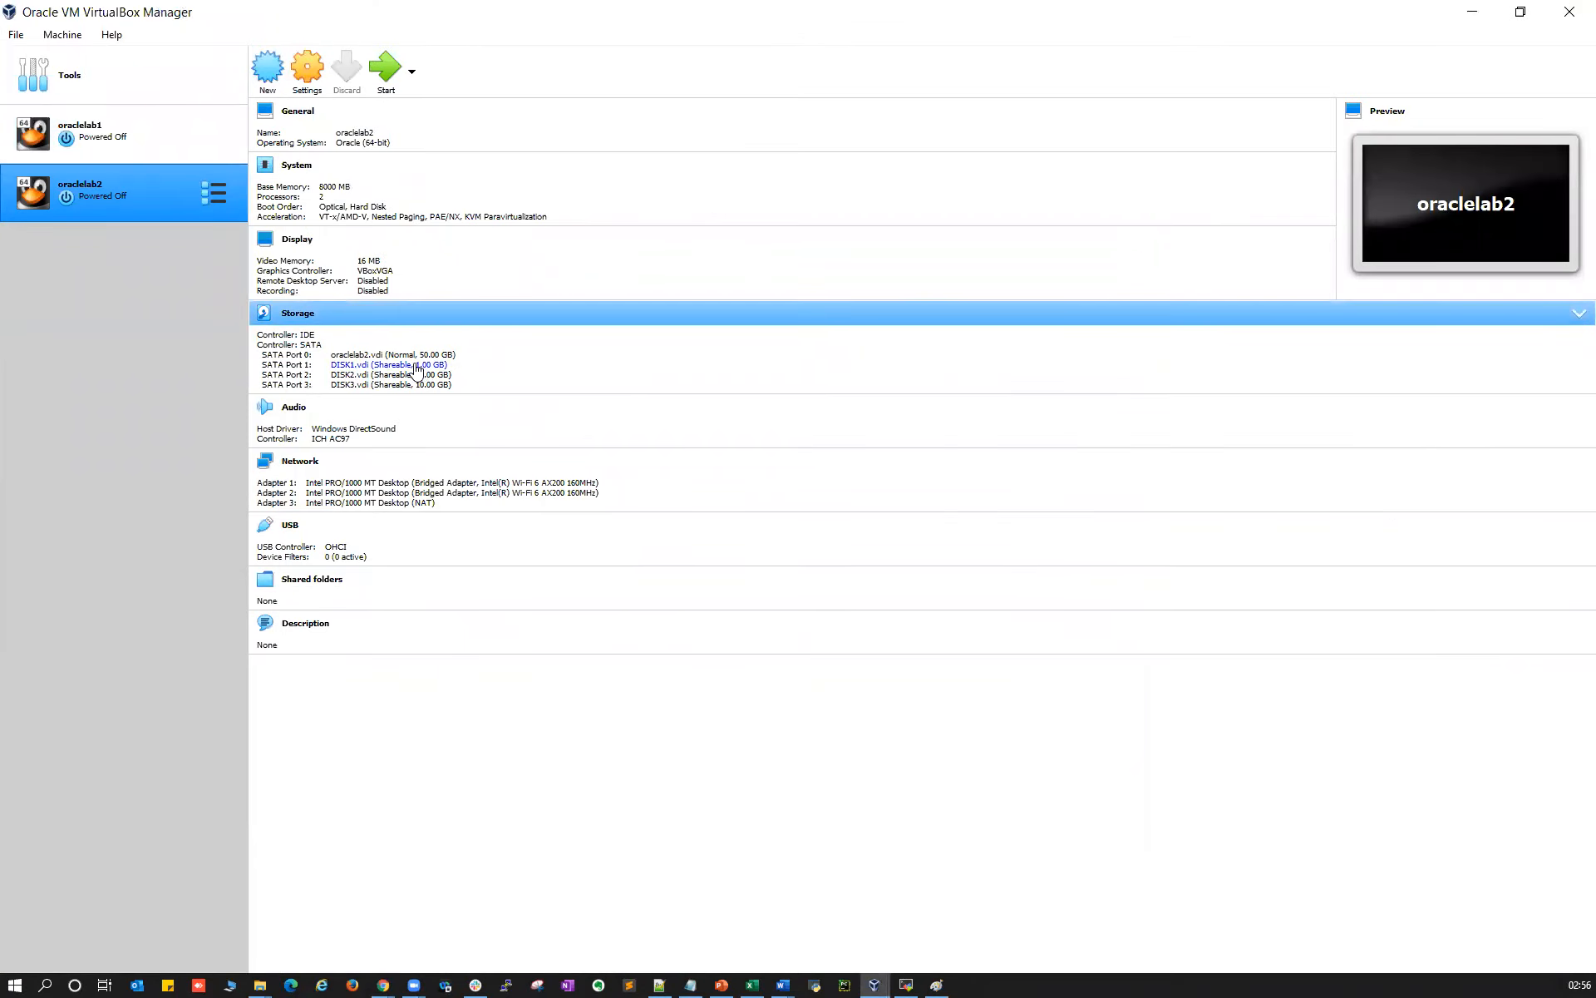
left_click(17, 34)
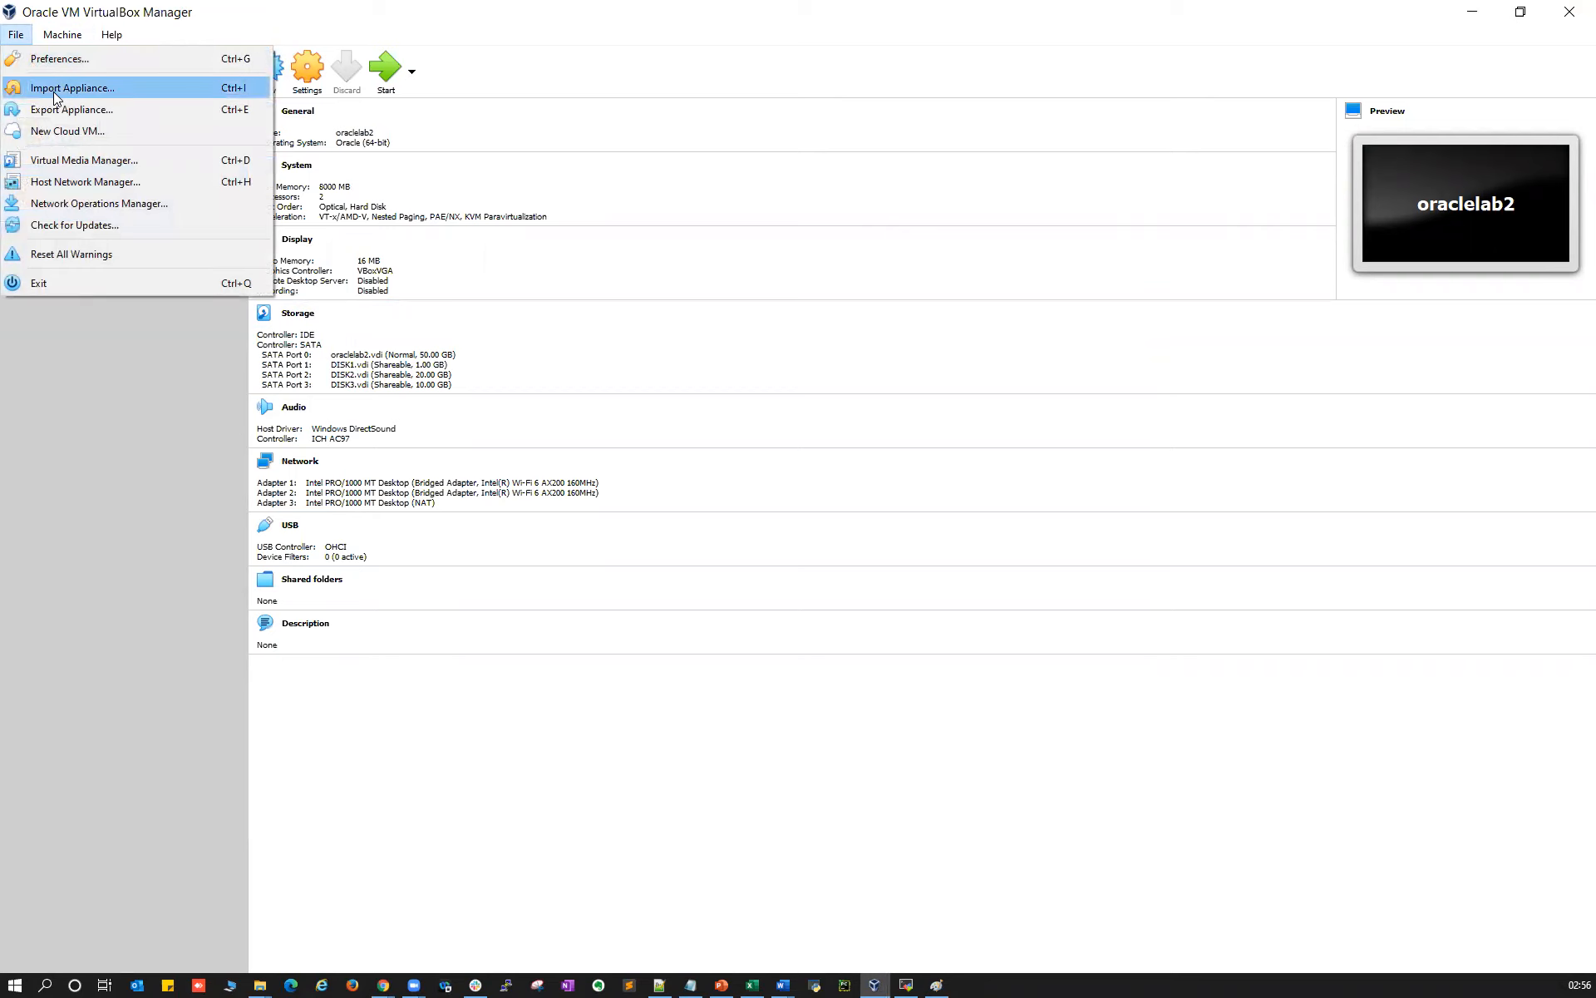
left_click(53, 159)
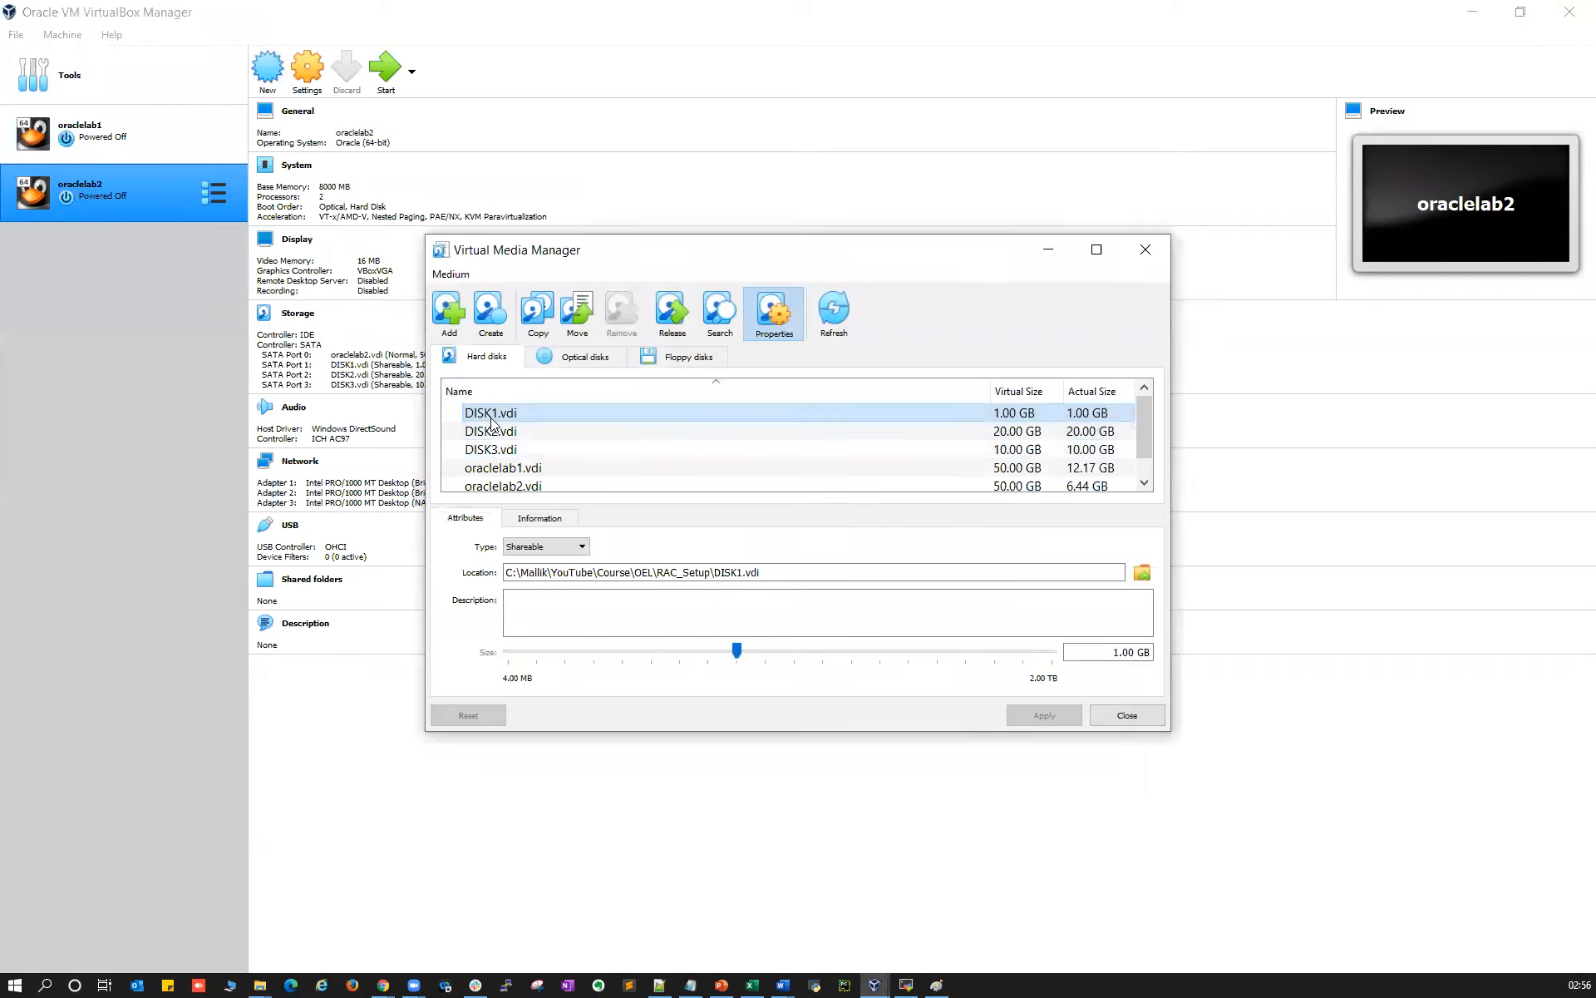
Create a fixed-size 1 GB VDI disk named DISK1_2.vdi in RAC_Setup
left_click(487, 316)
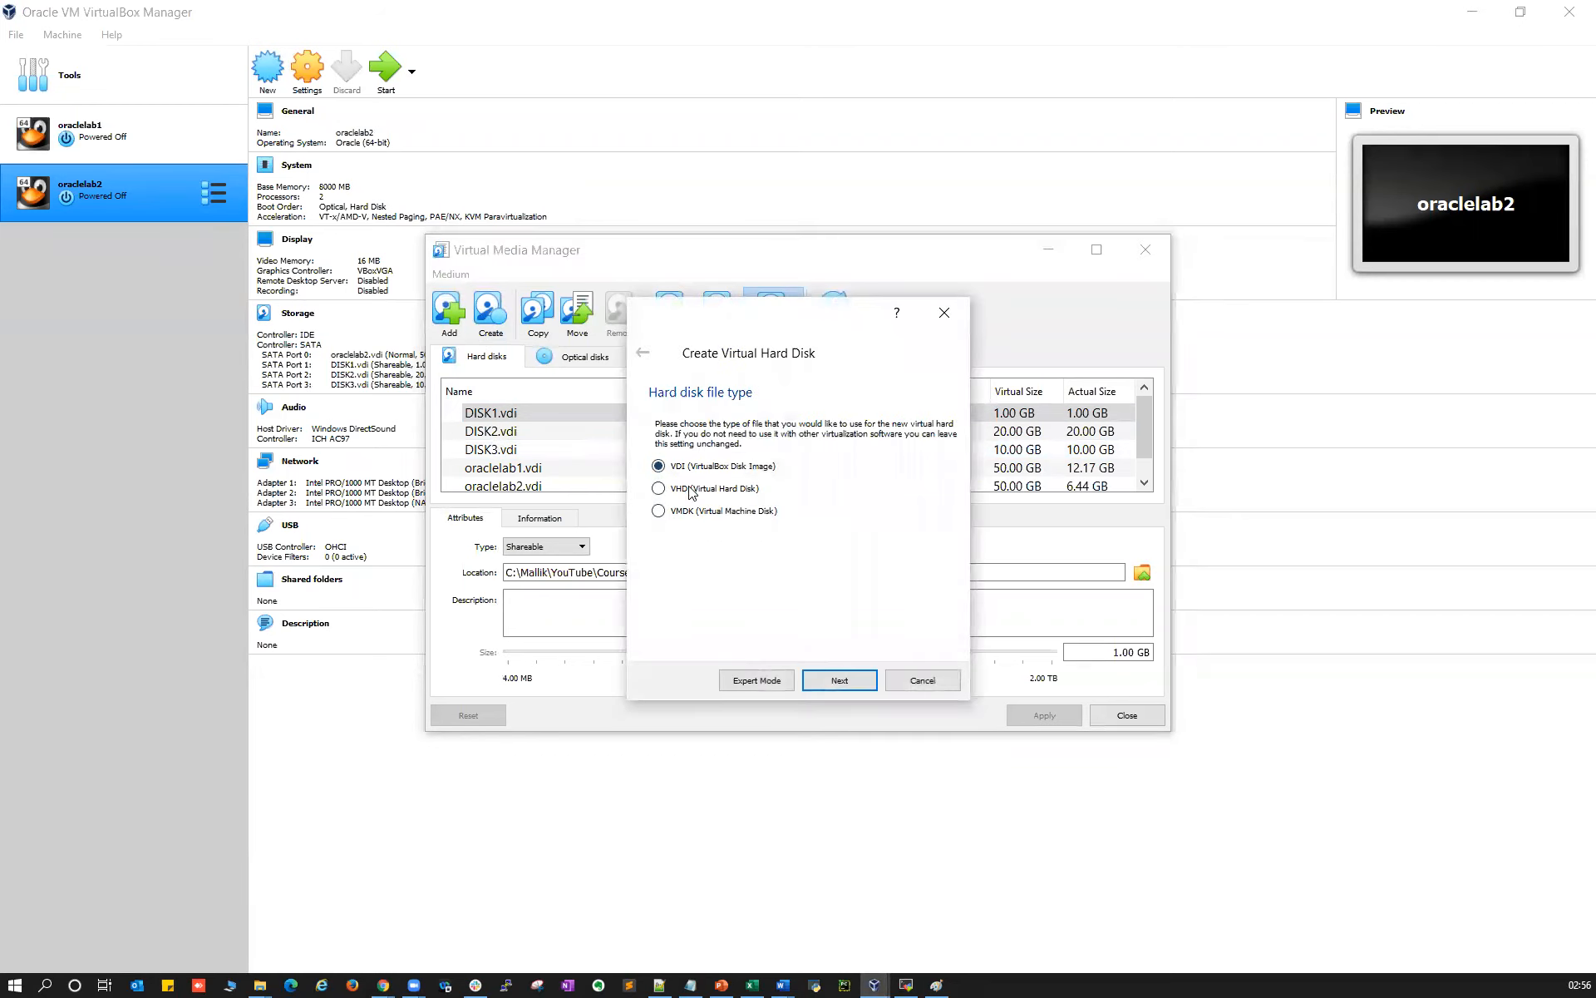
left_click(839, 680)
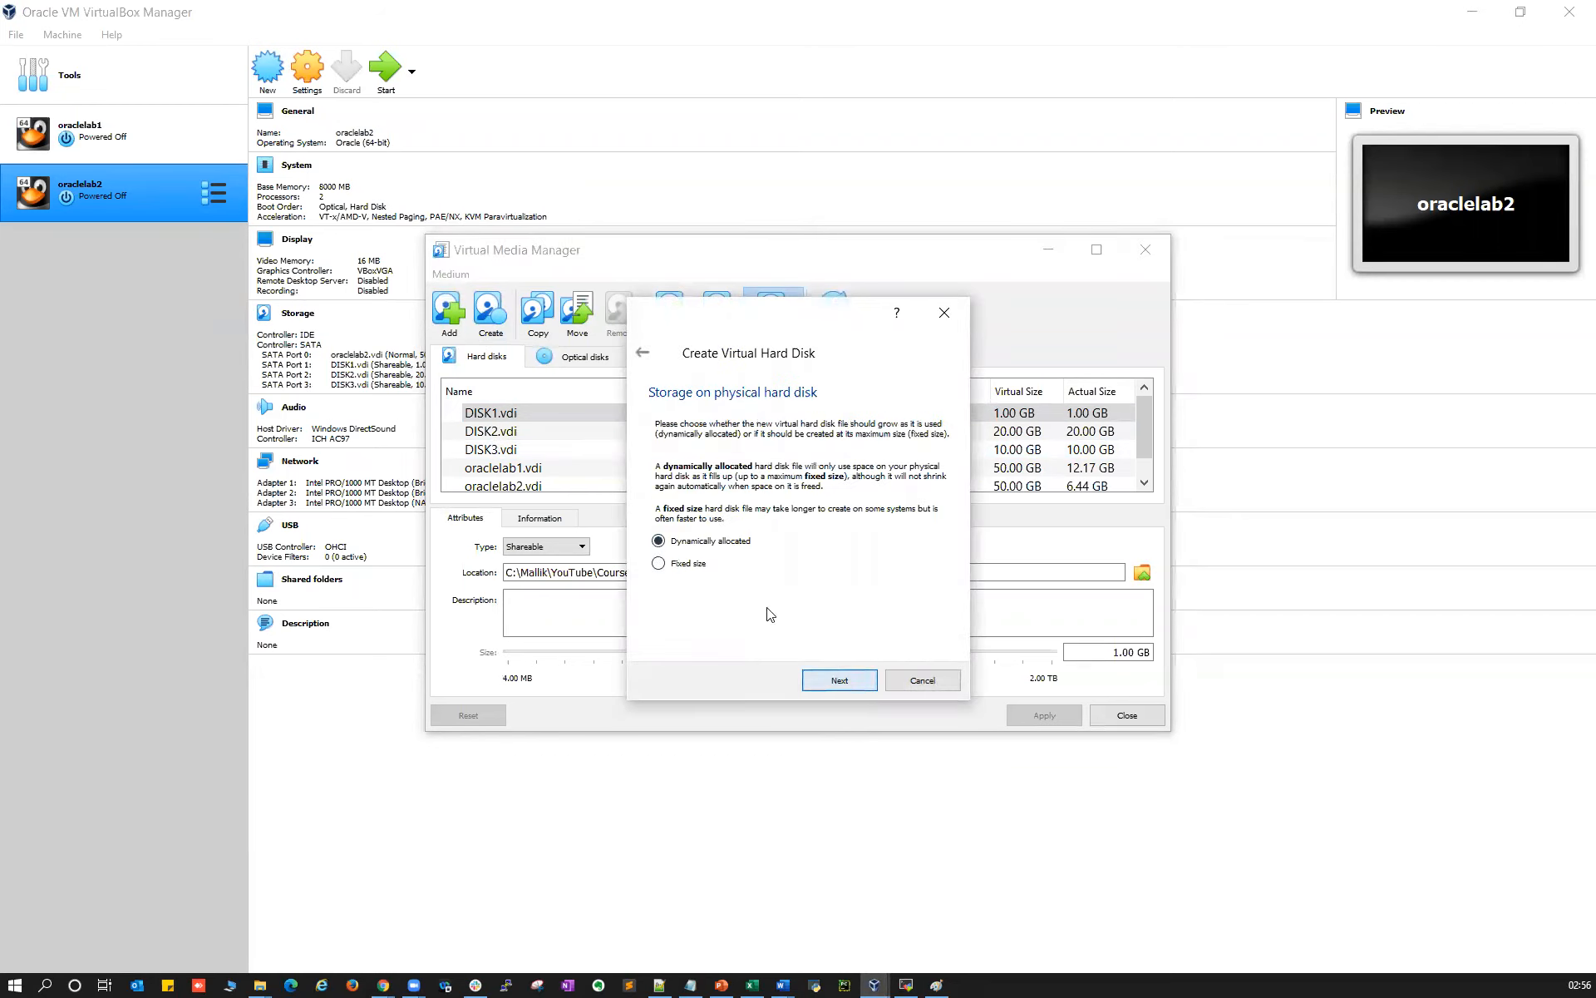
left_click(659, 564)
left_click(839, 680)
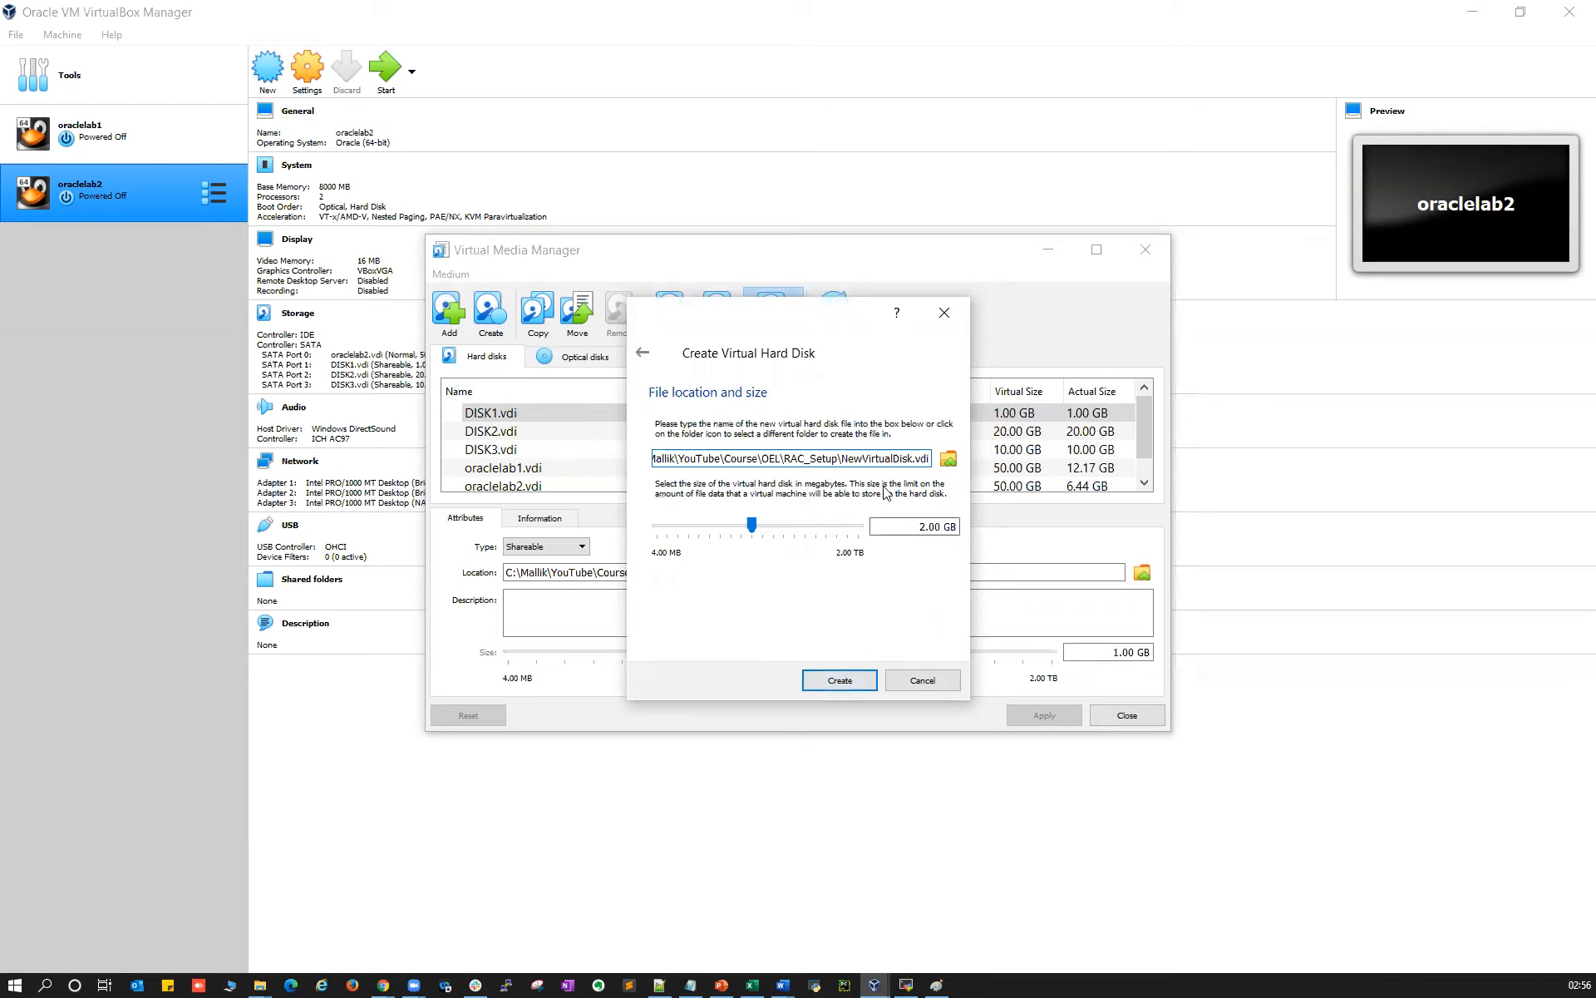
left_click_drag(843, 457, 890, 458)
type("DISK1_2")
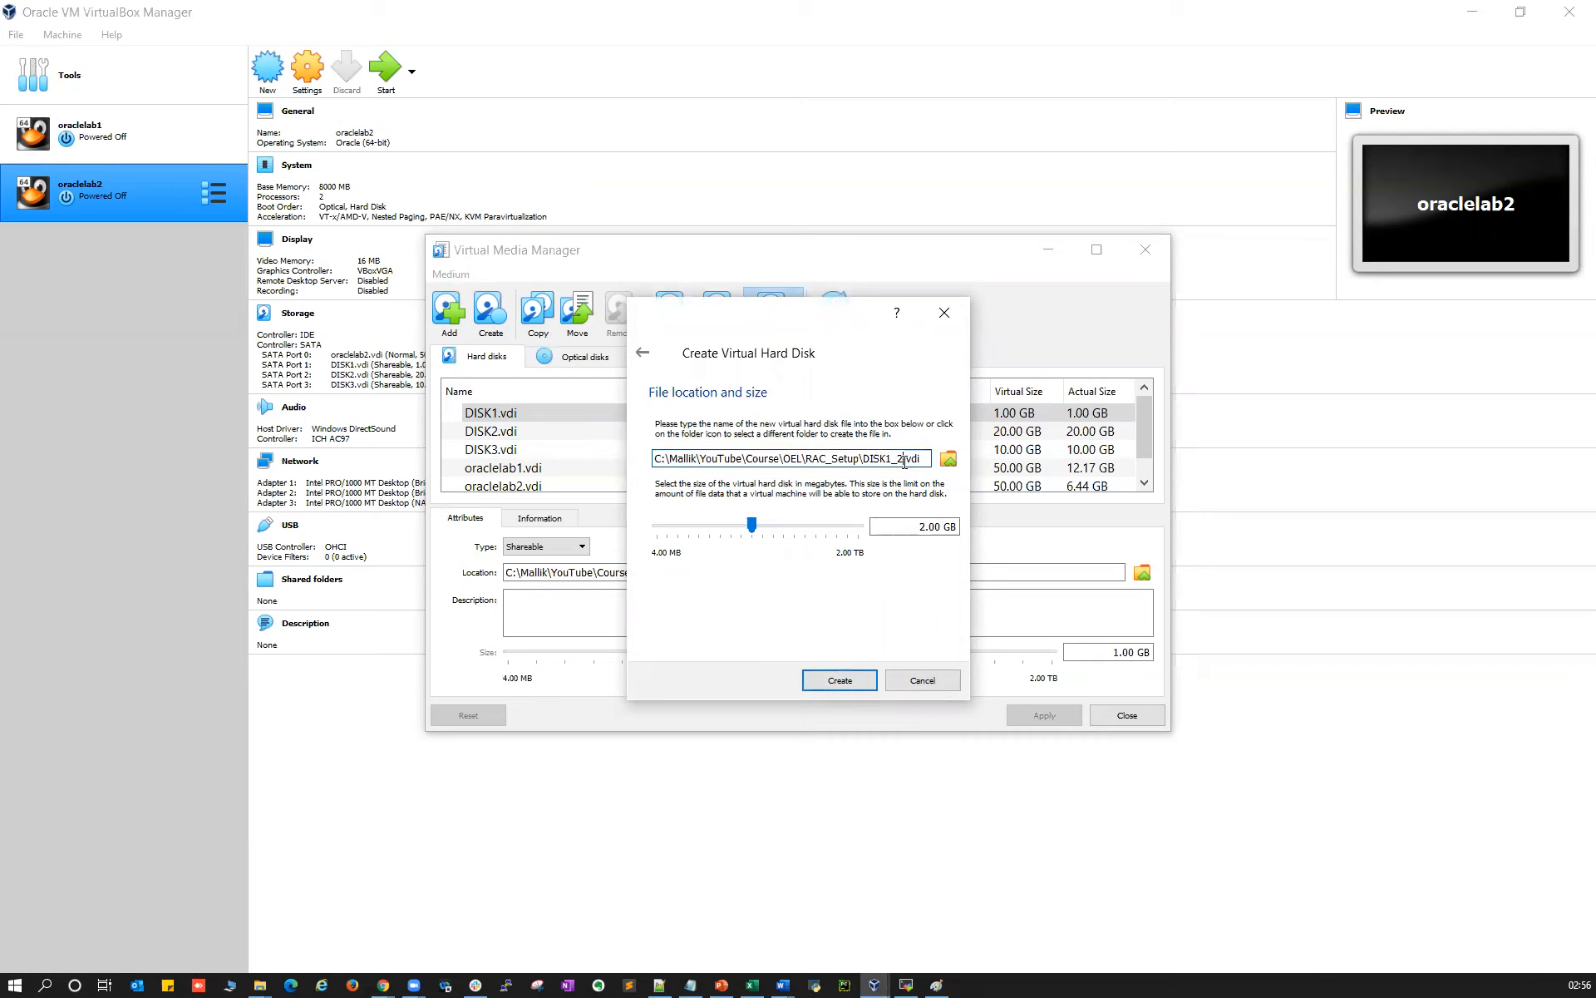
double_click(923, 527)
type("1")
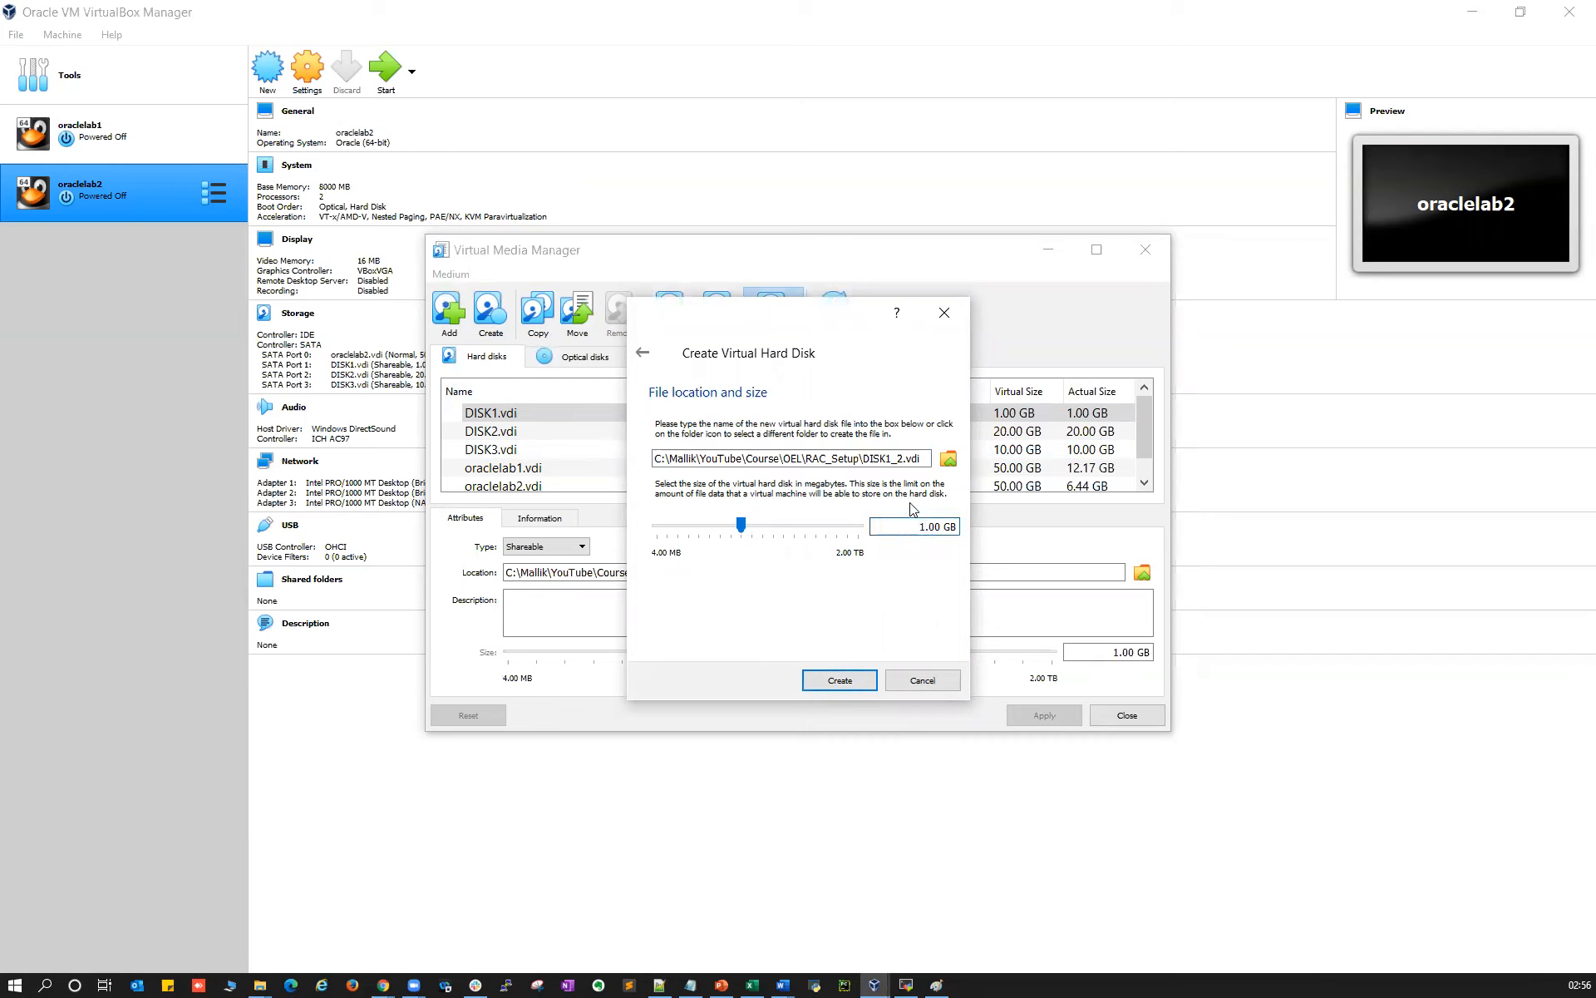
left_click(839, 682)
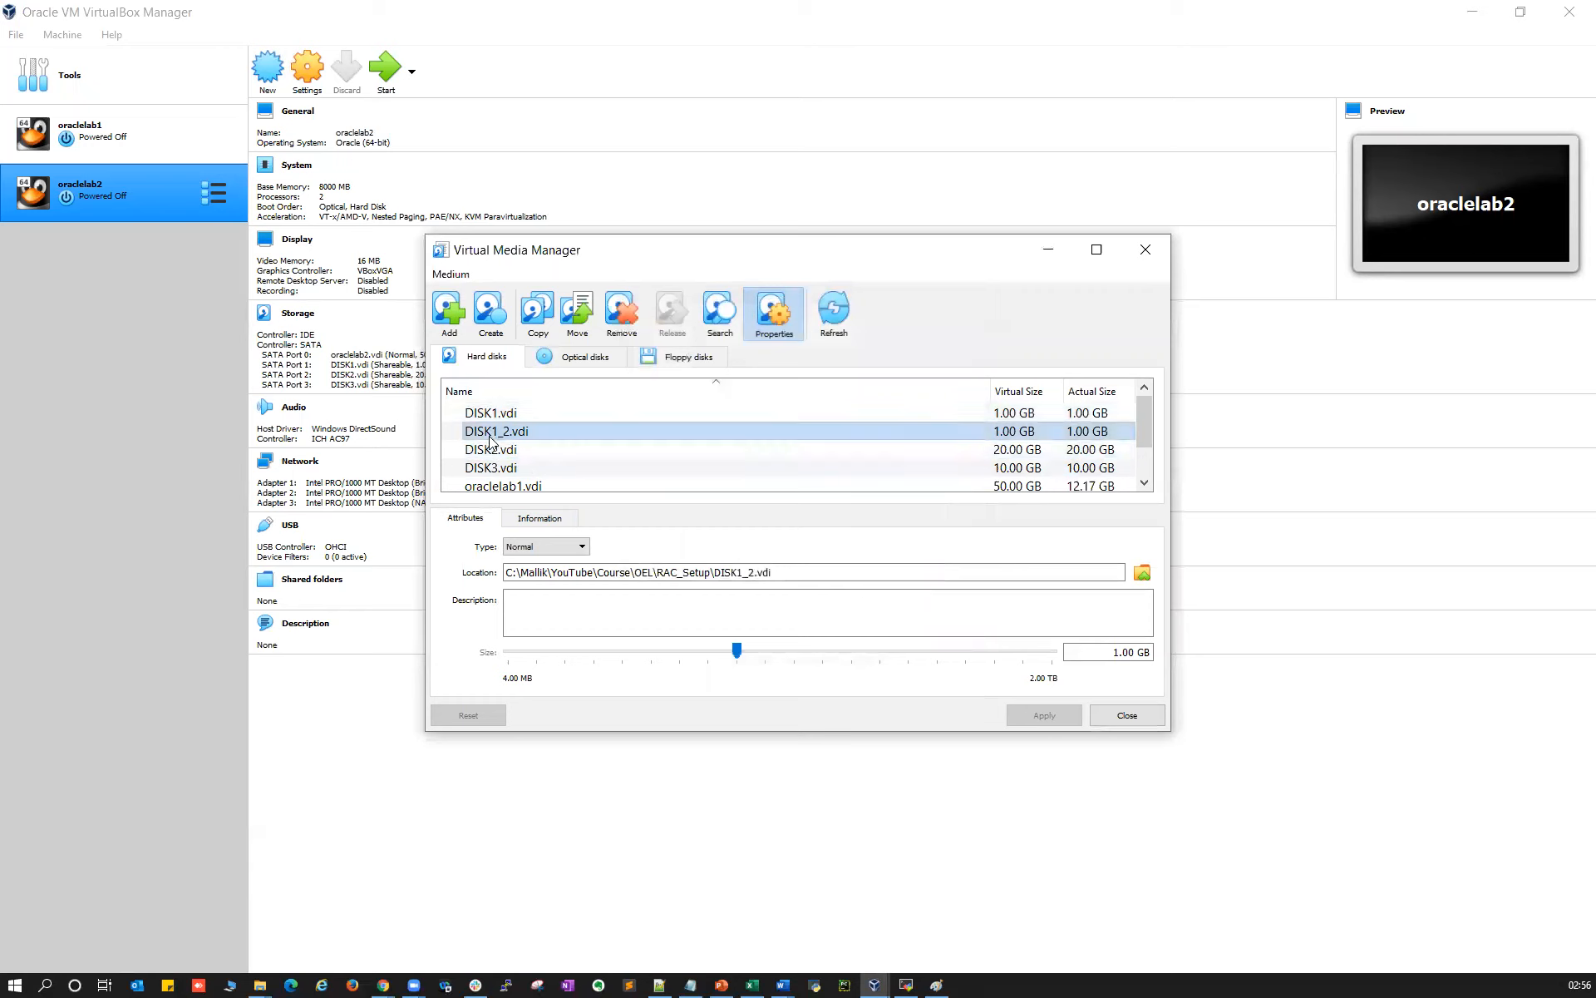
left_click(545, 546)
Make DISK1_2 shareable and create a fixed-size 1 GB DISK1_3.vdi
left_click(547, 602)
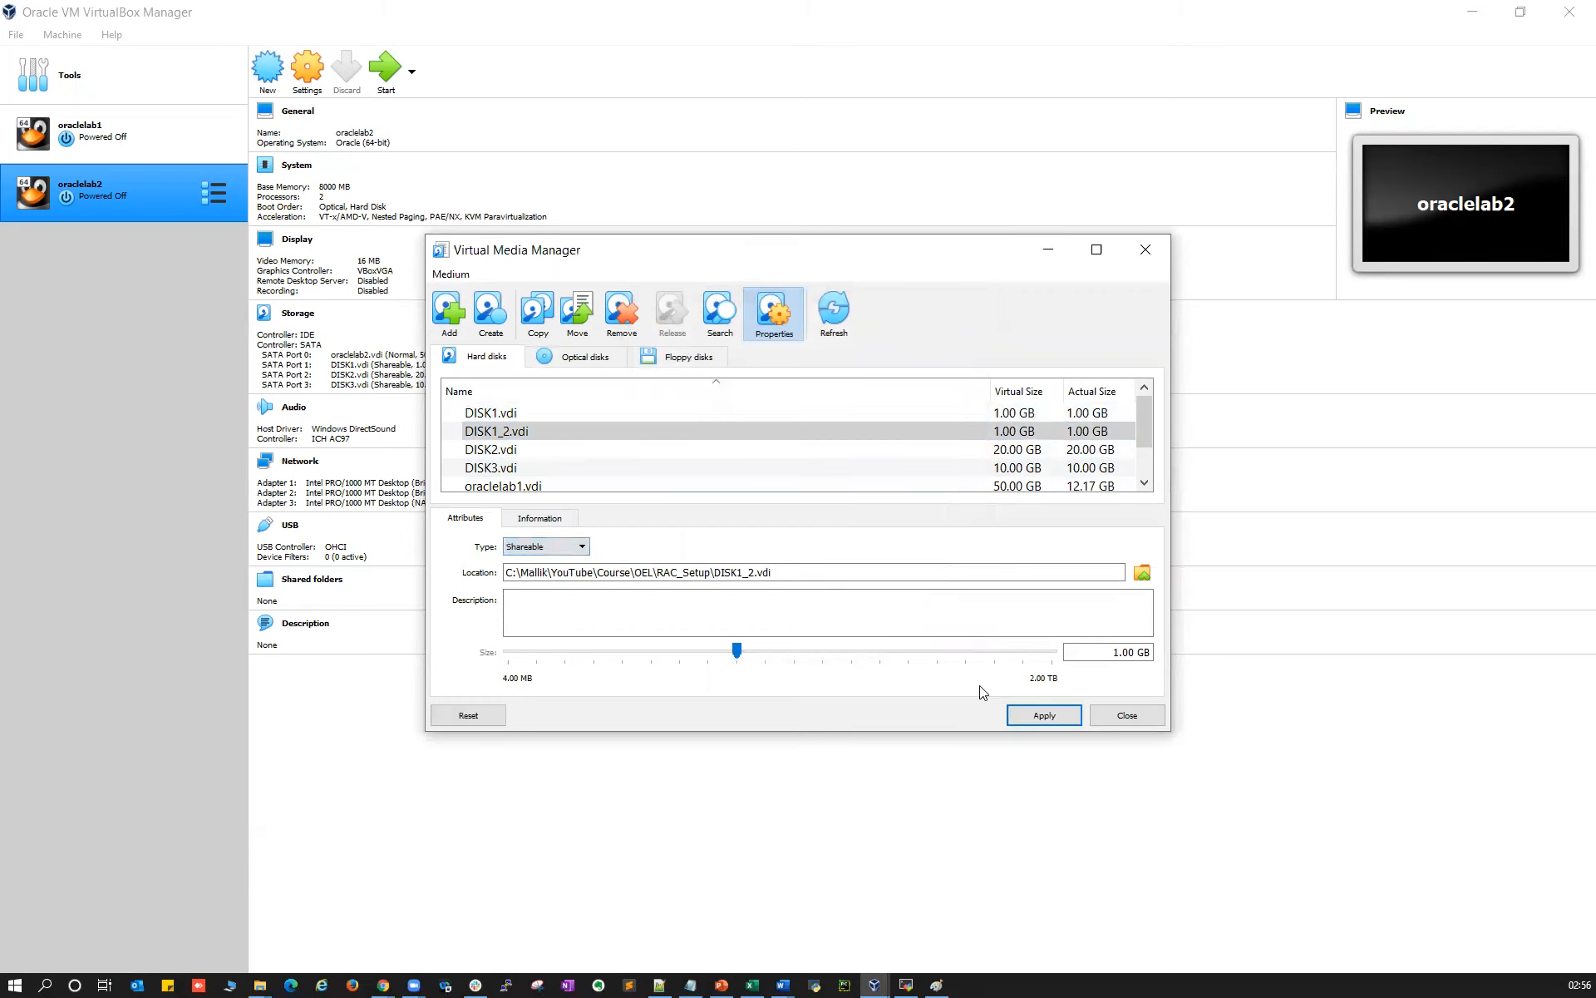
left_click(489, 332)
left_click(821, 684)
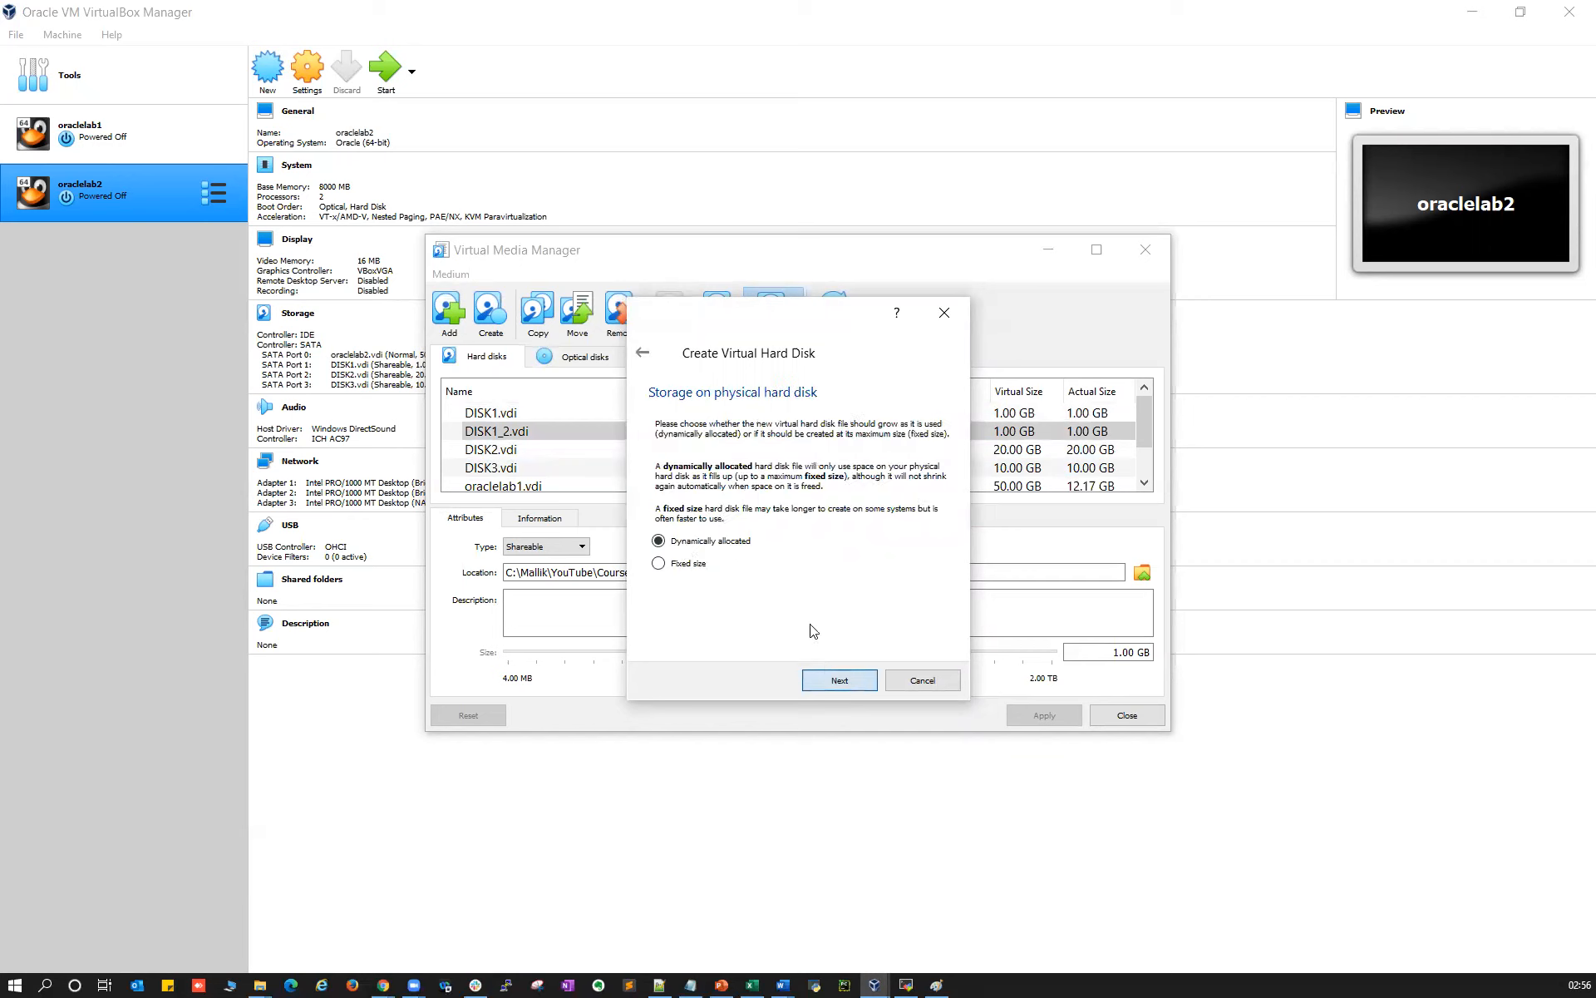
left_click(671, 568)
left_click(820, 675)
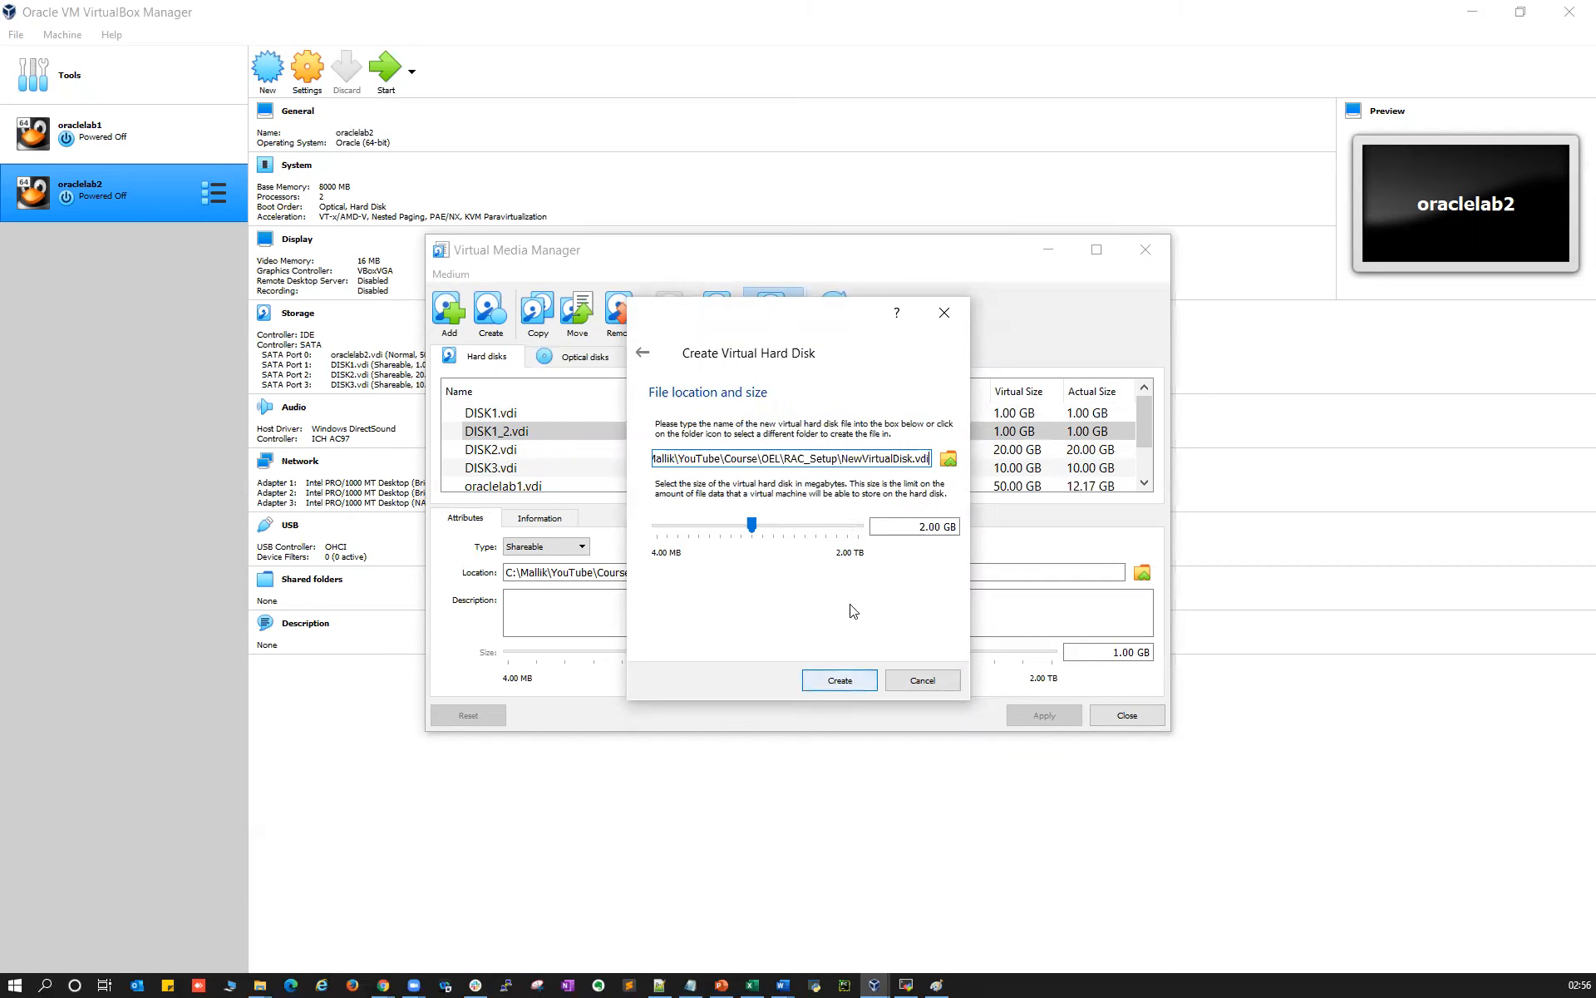
left_click(843, 456)
left_click_drag(842, 456, 915, 456)
type("DISK1_3")
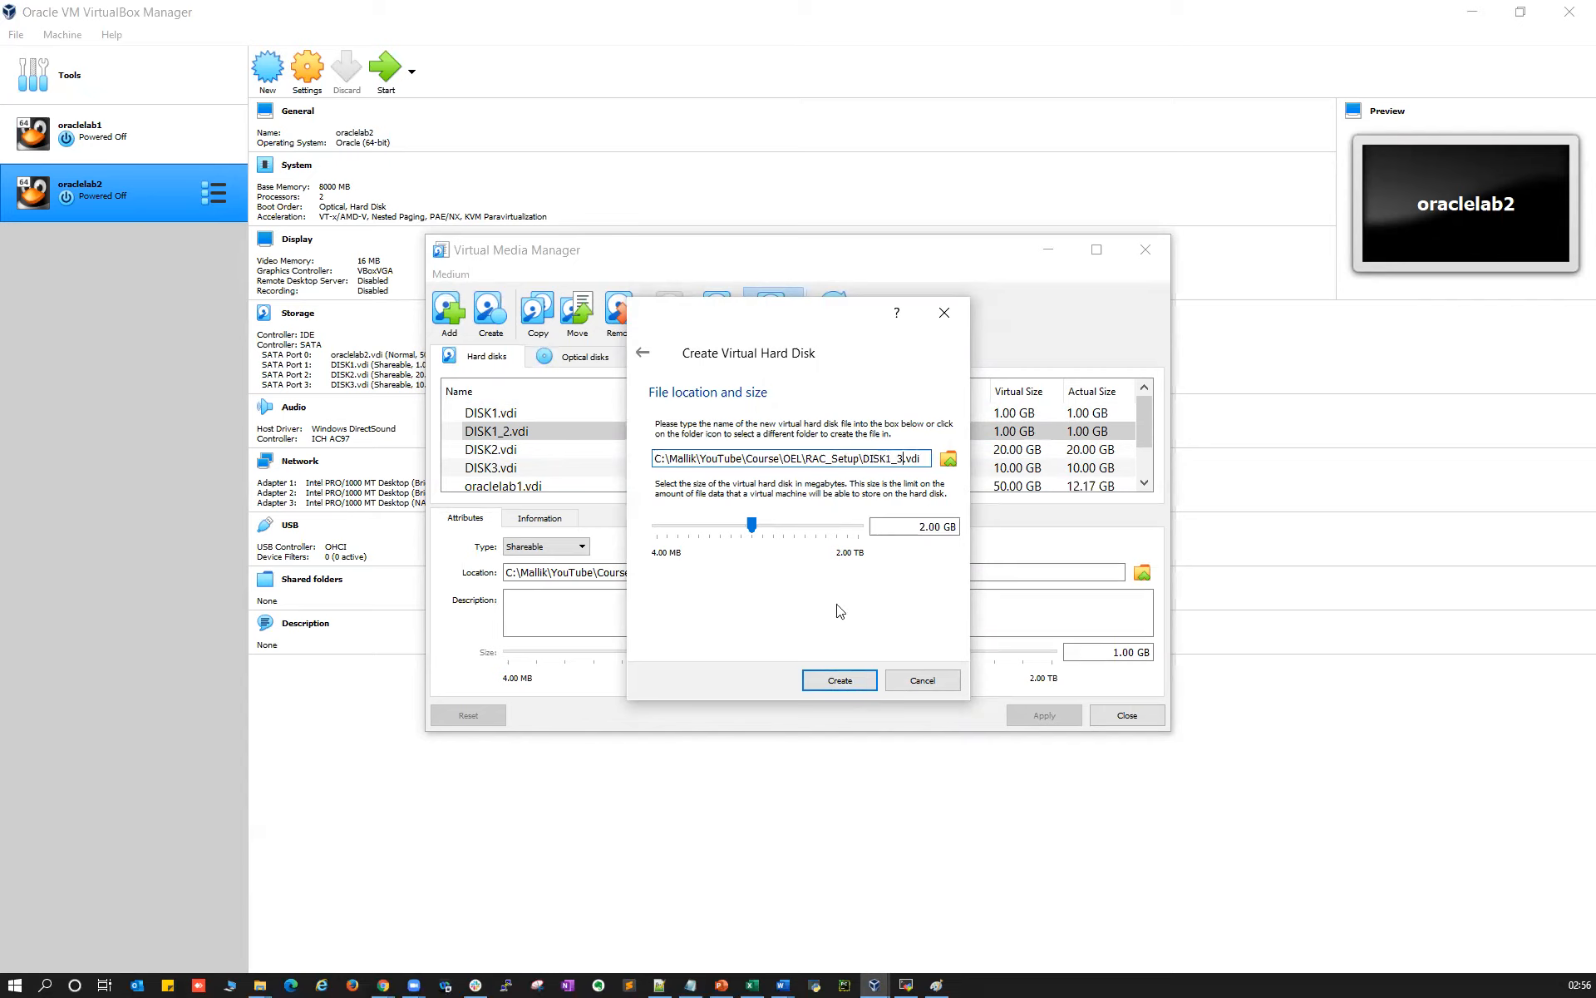
left_click_drag(927, 530, 917, 531)
type("1")
left_click(826, 684)
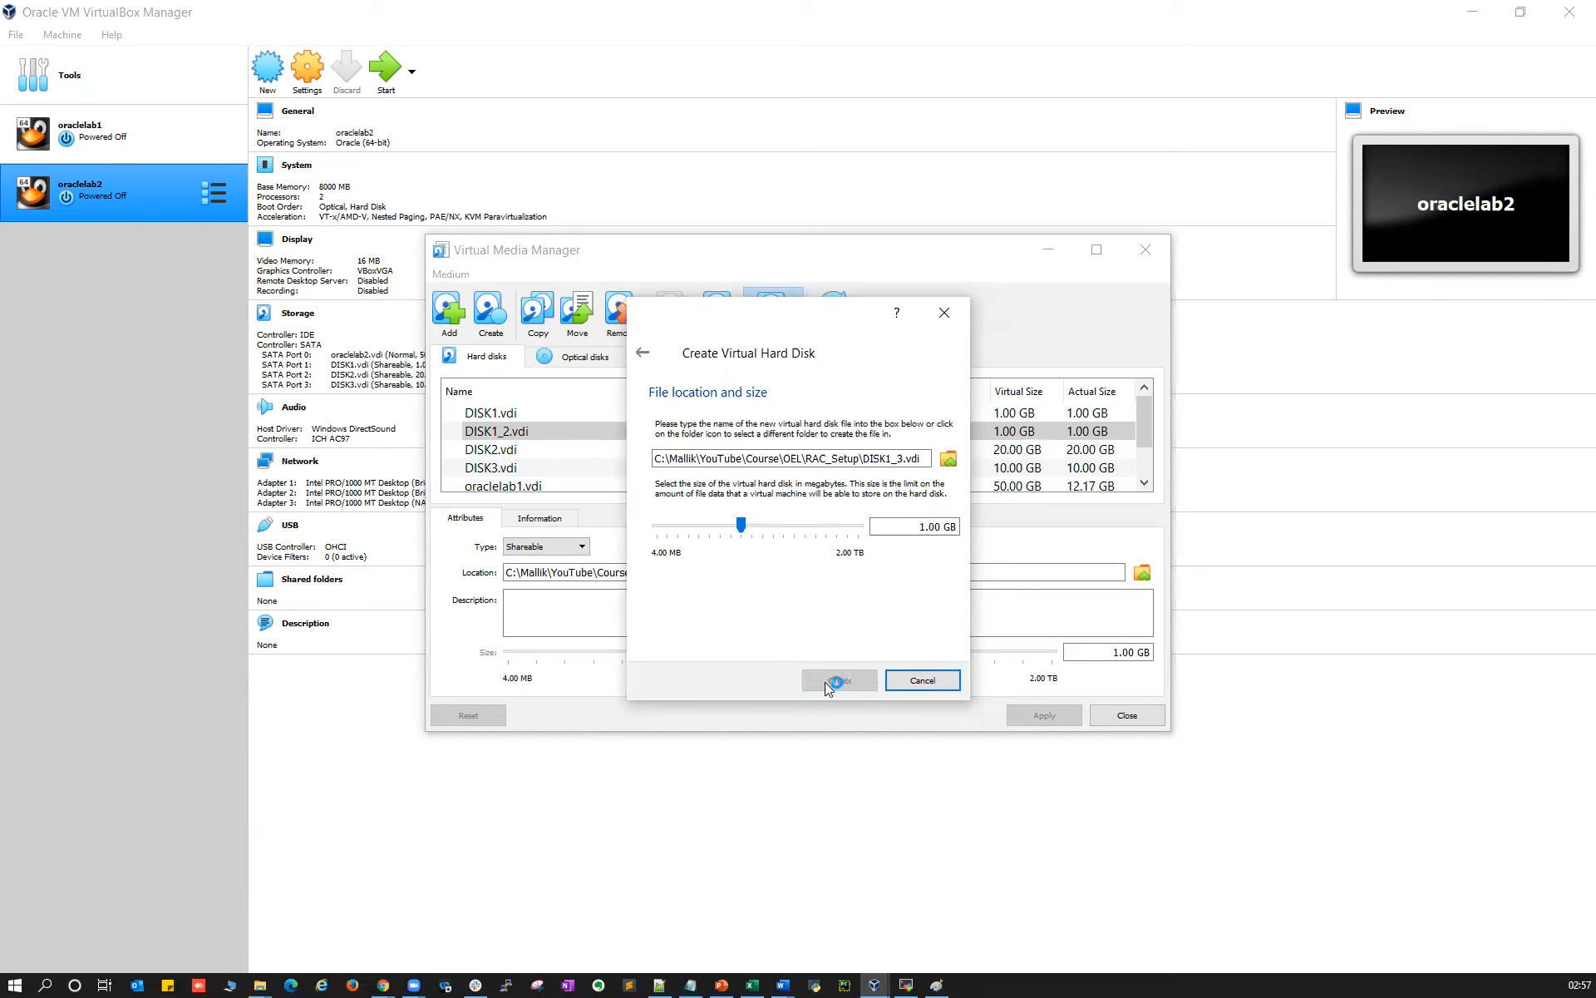
Set DISK1_3 to Shareable, apply it, and close the media manager
left_click(561, 550)
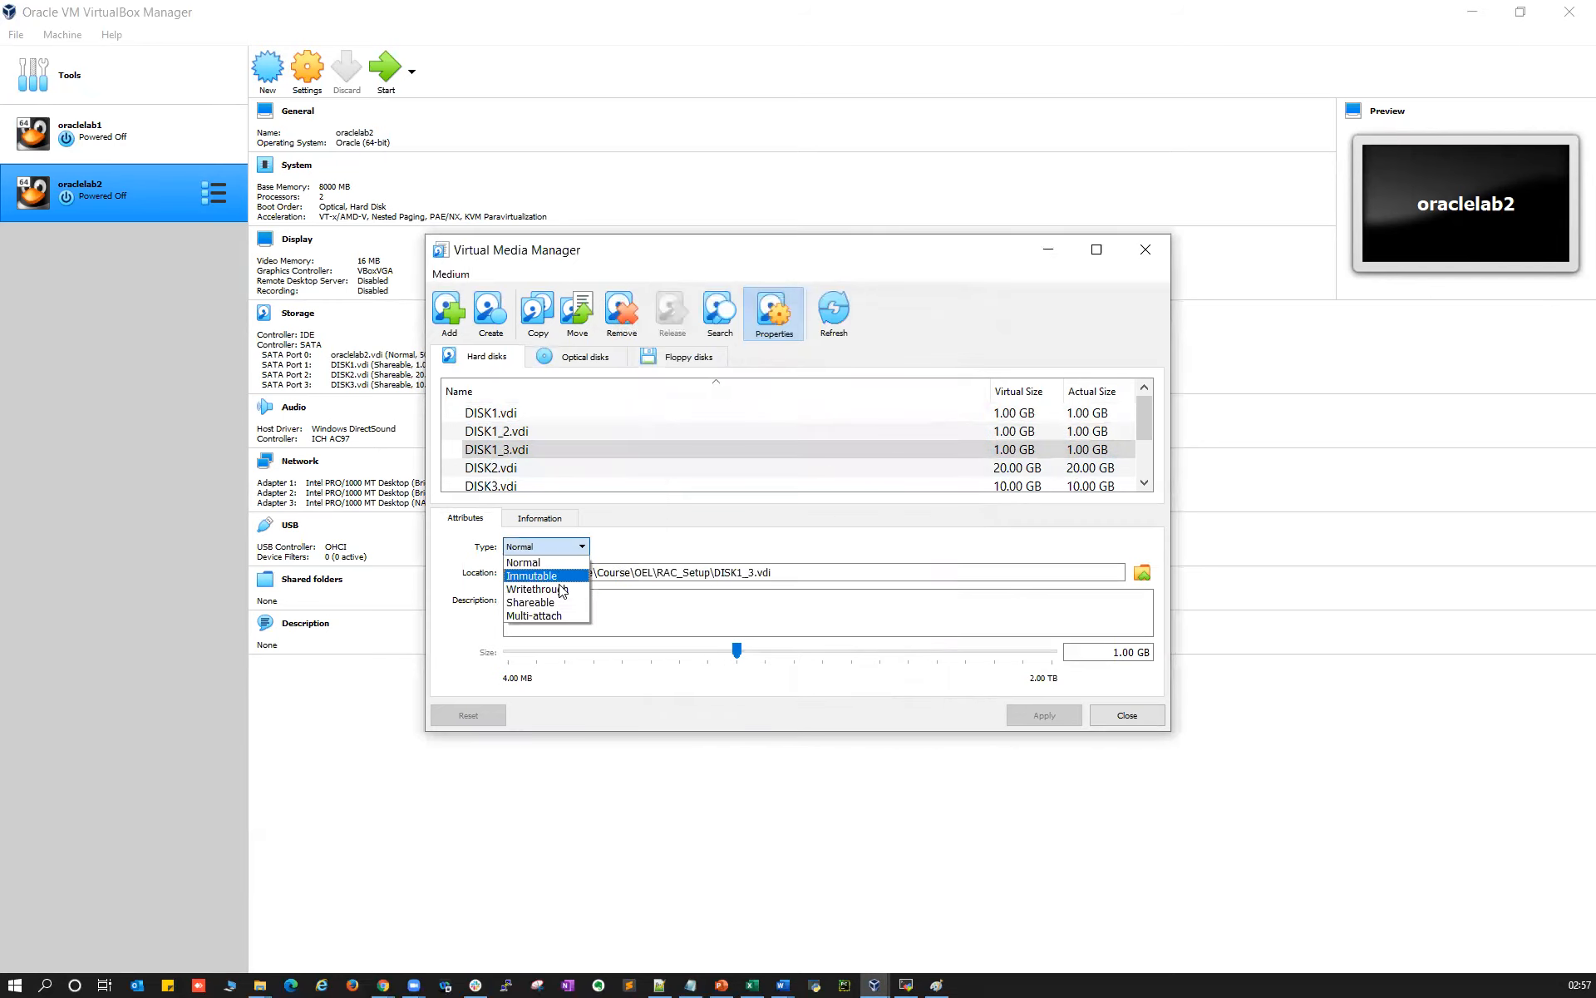
left_click(555, 602)
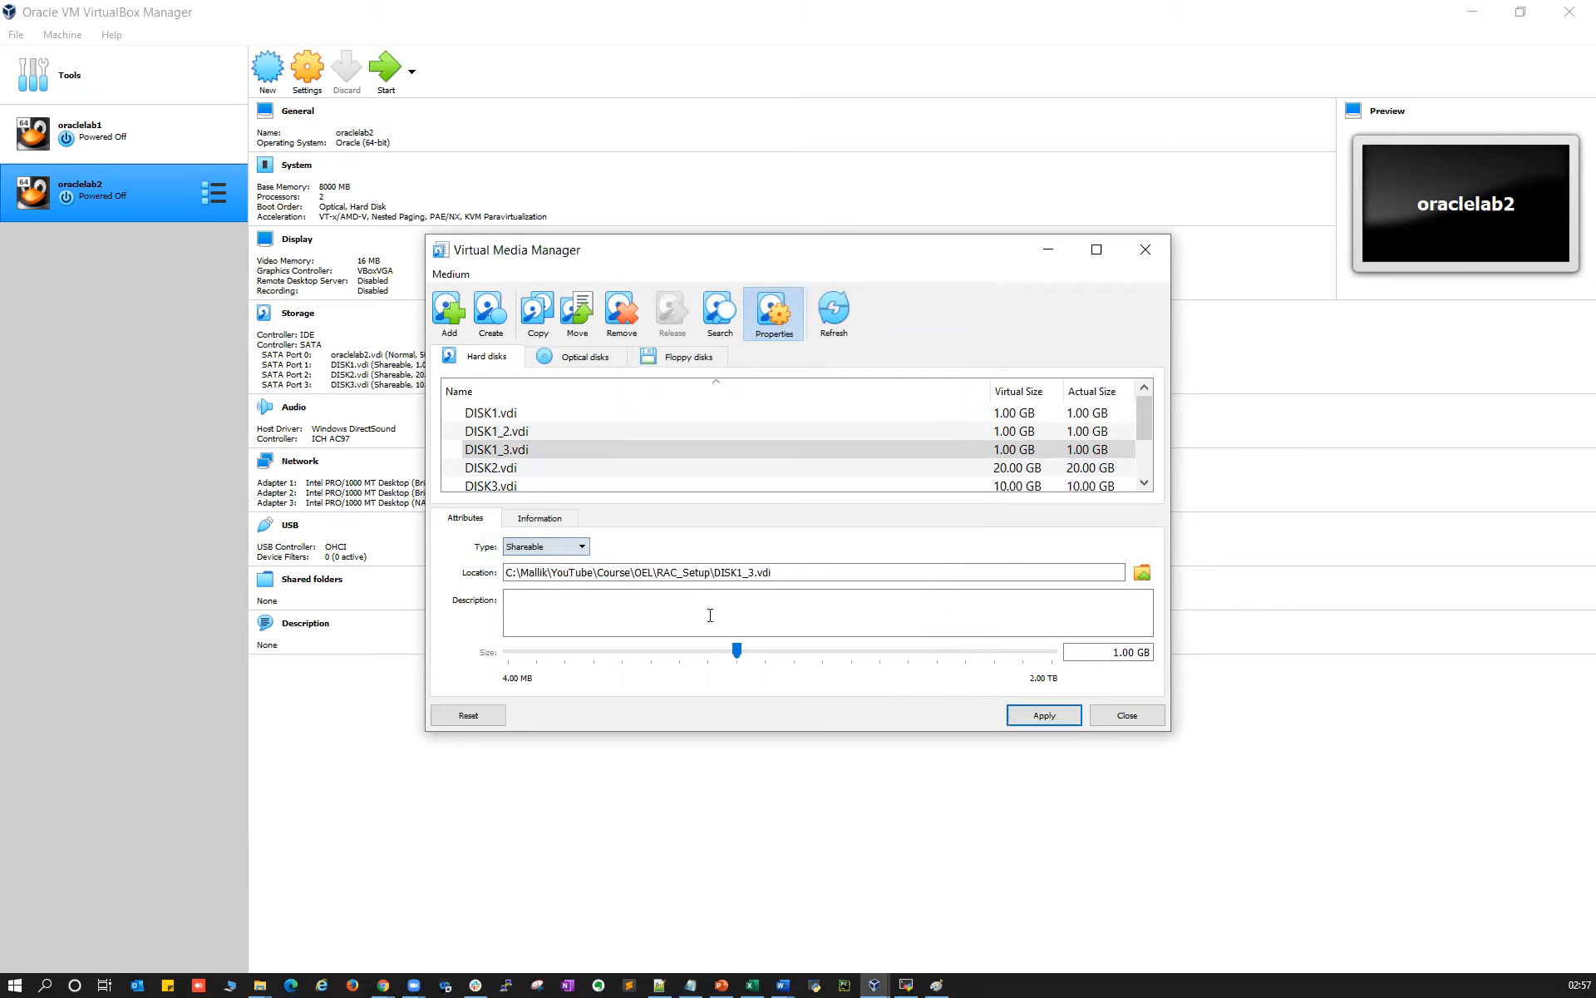
left_click(1044, 717)
left_click(1128, 716)
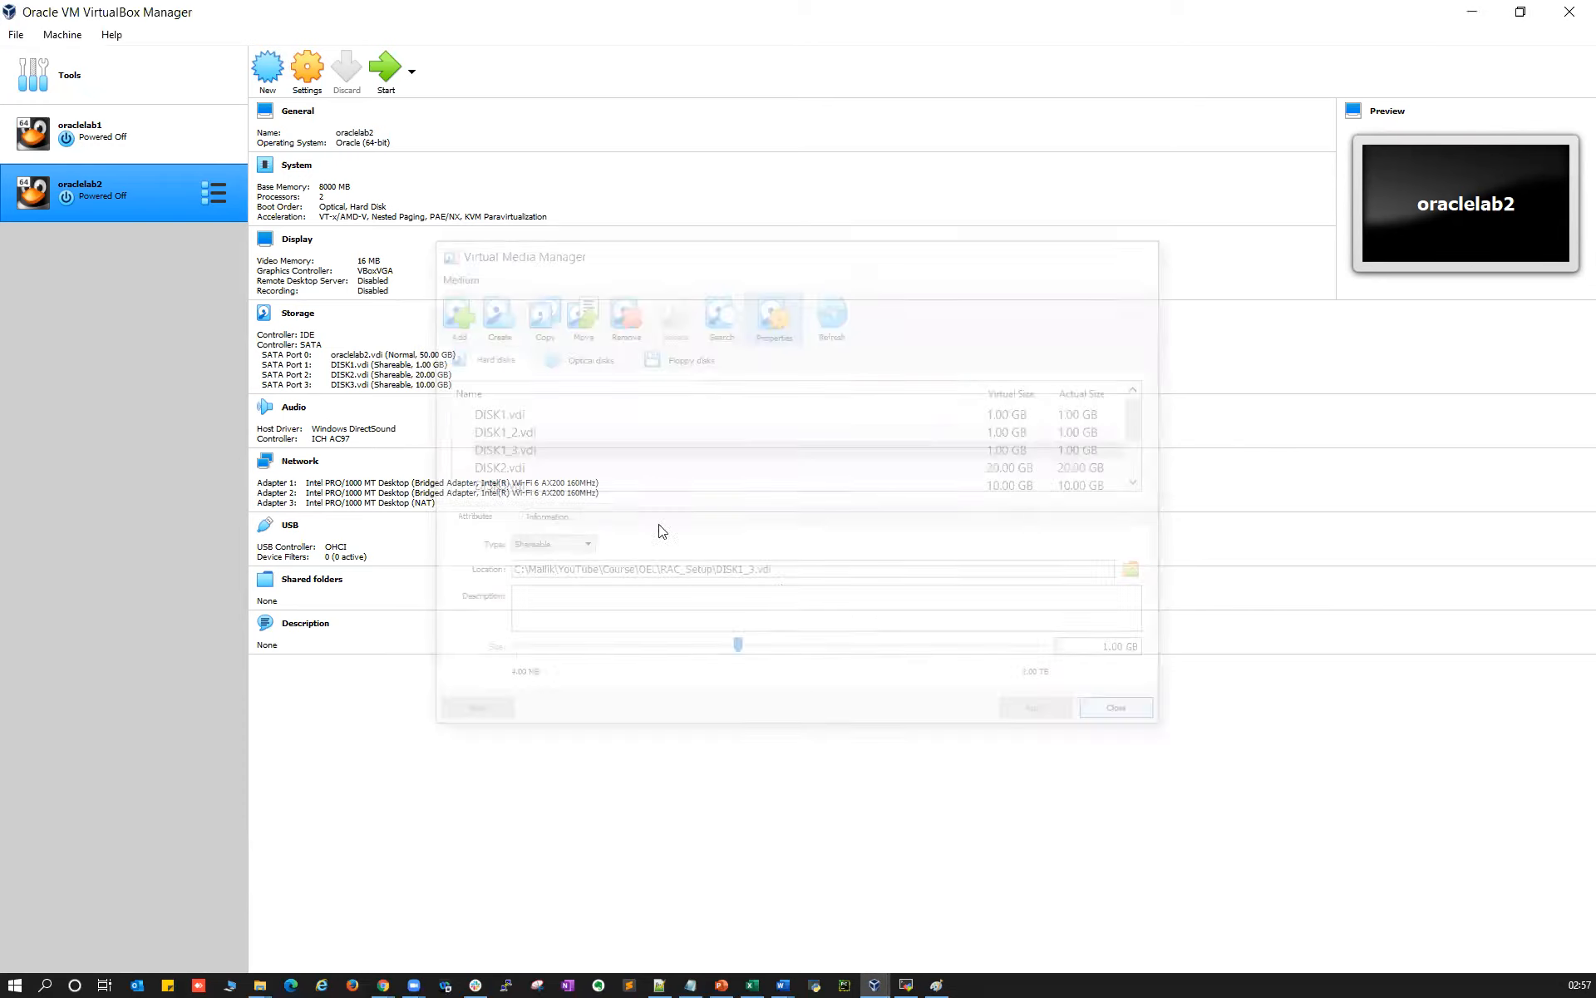
left_click(192, 110)
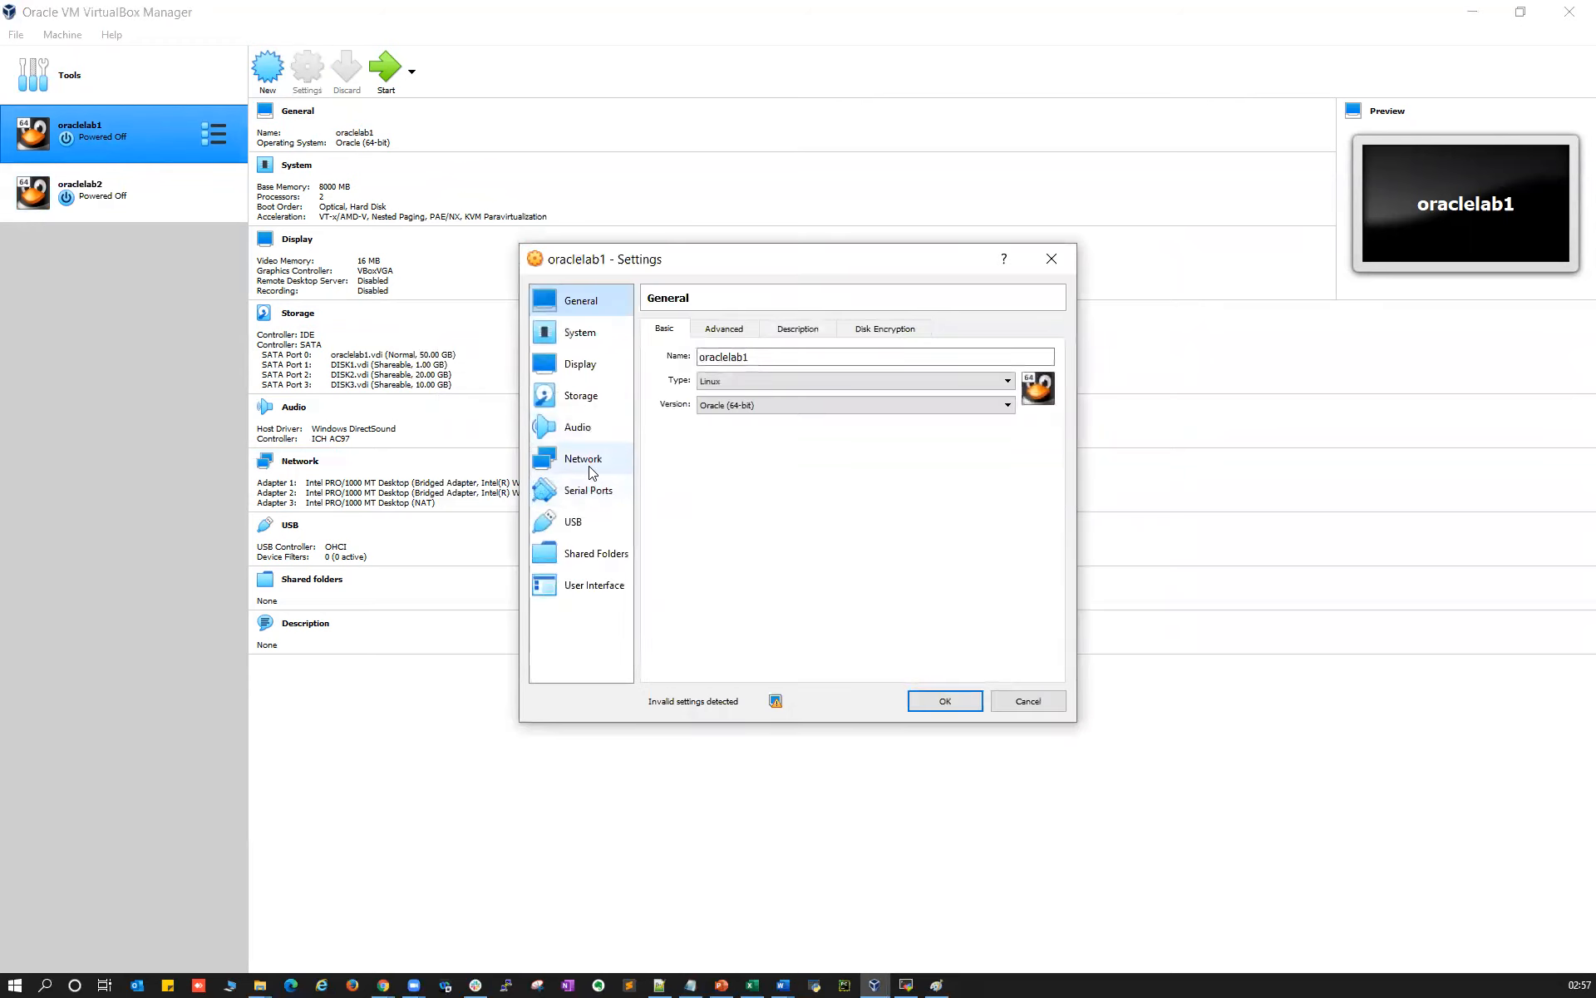
Add DISK1_2.vdi and DISK1_3.vdi to oraclelab1's SATA controller and save the settings
left_click(581, 395)
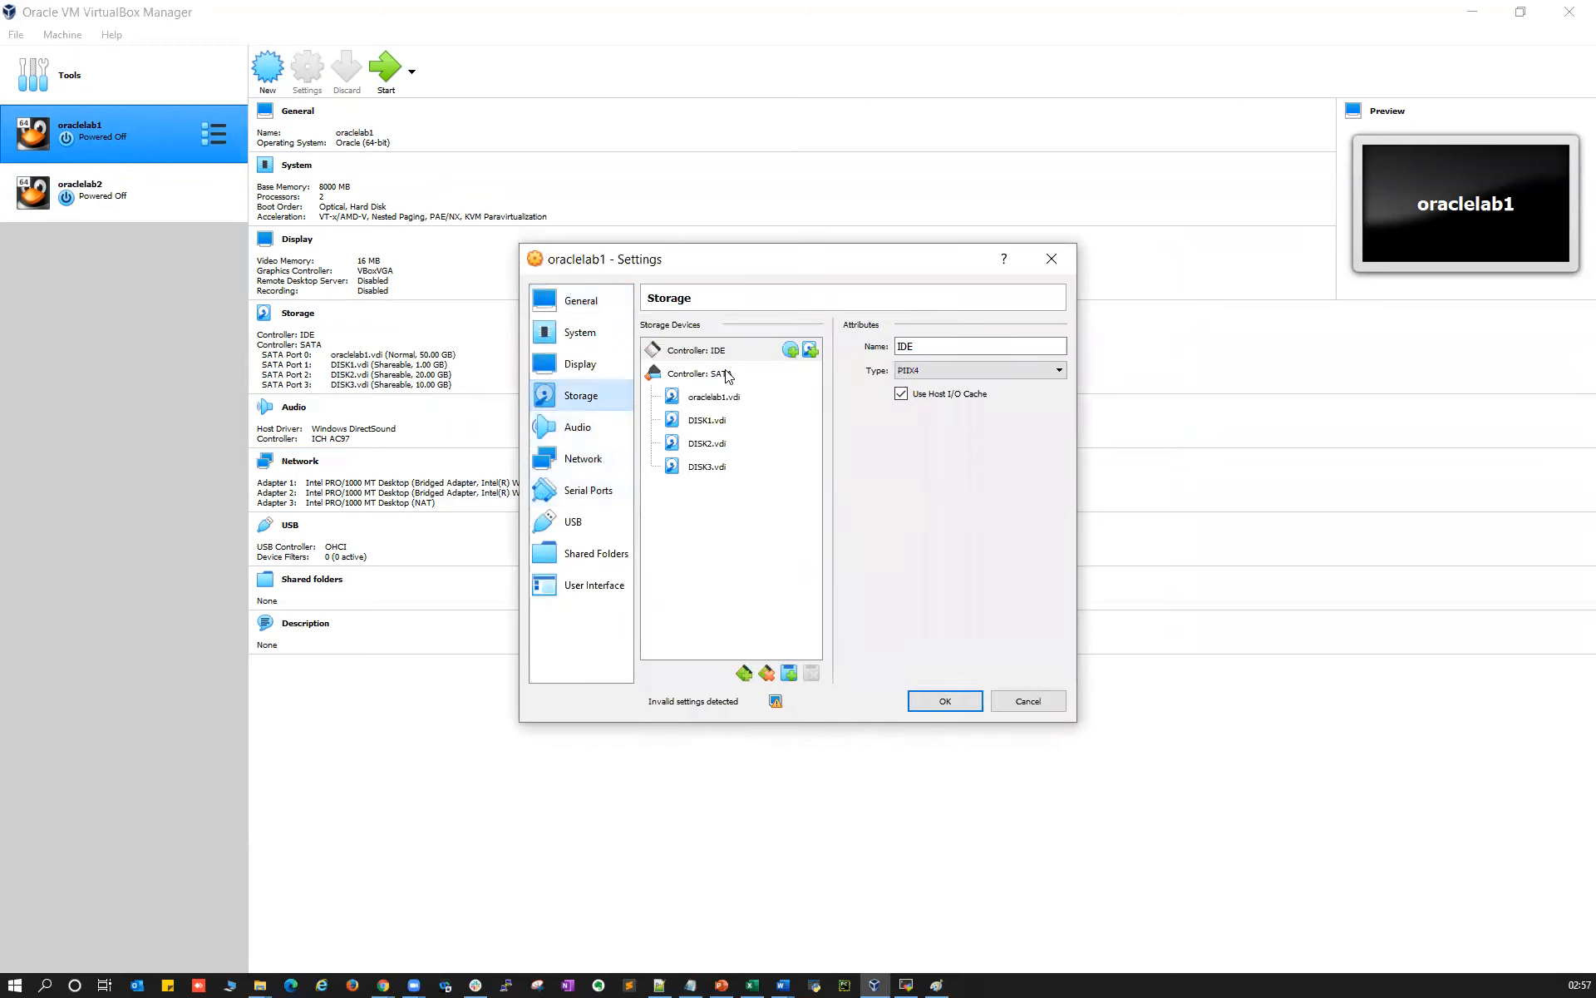
left_click(727, 375)
left_click(811, 374)
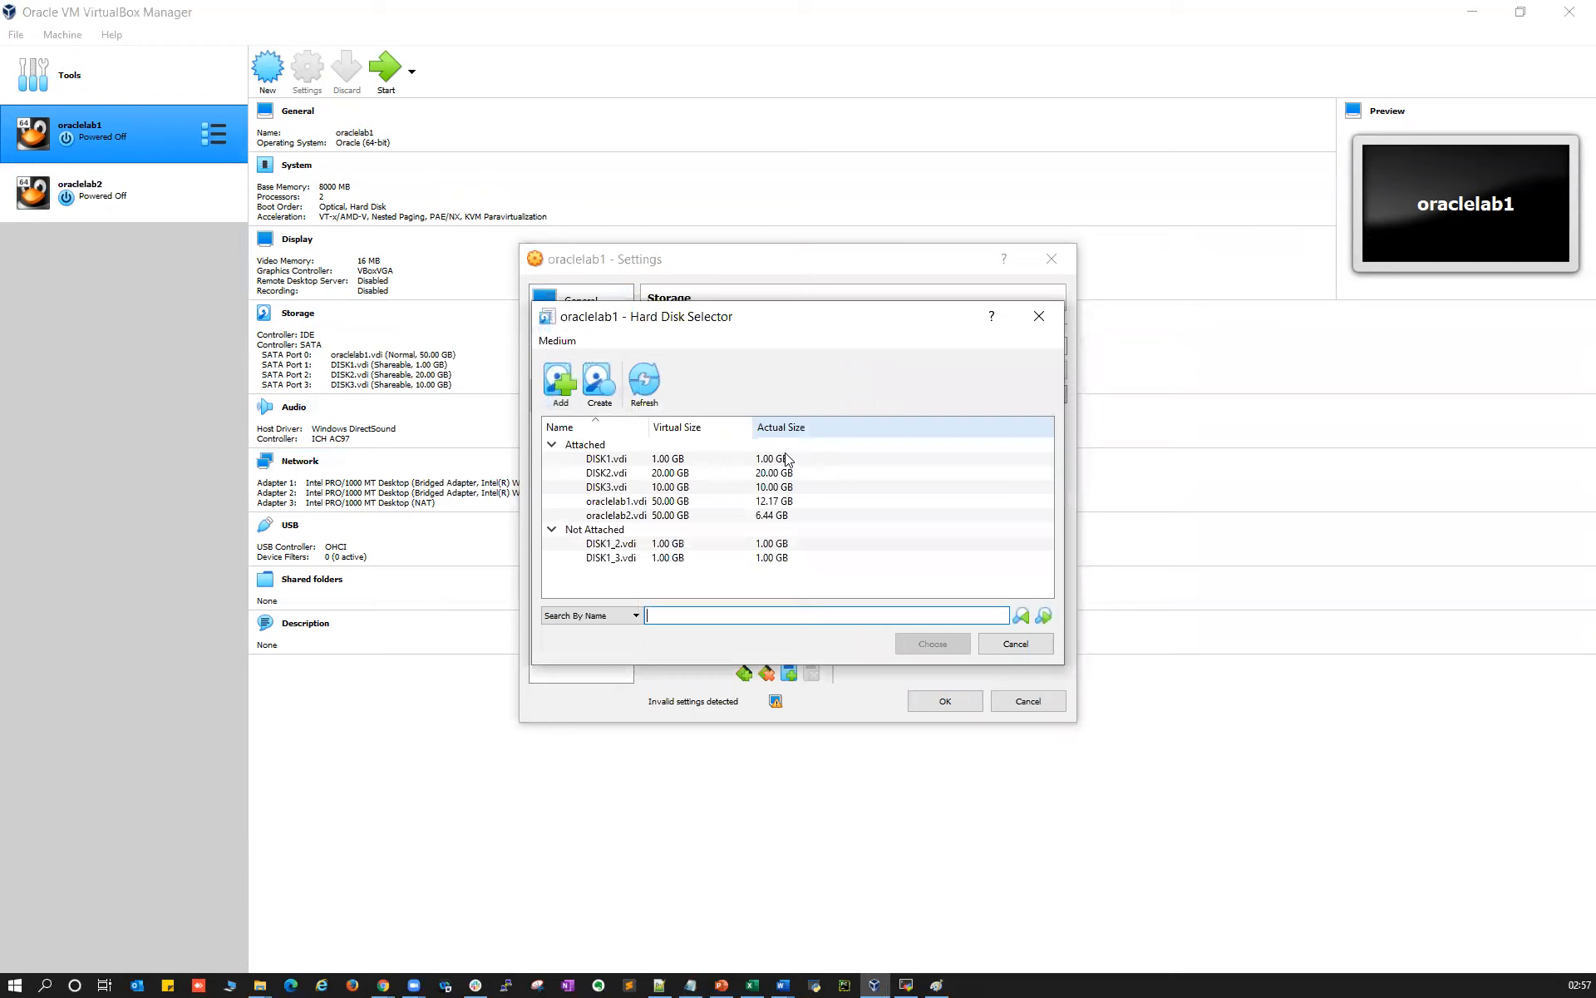
left_click(640, 503)
left_click(636, 544)
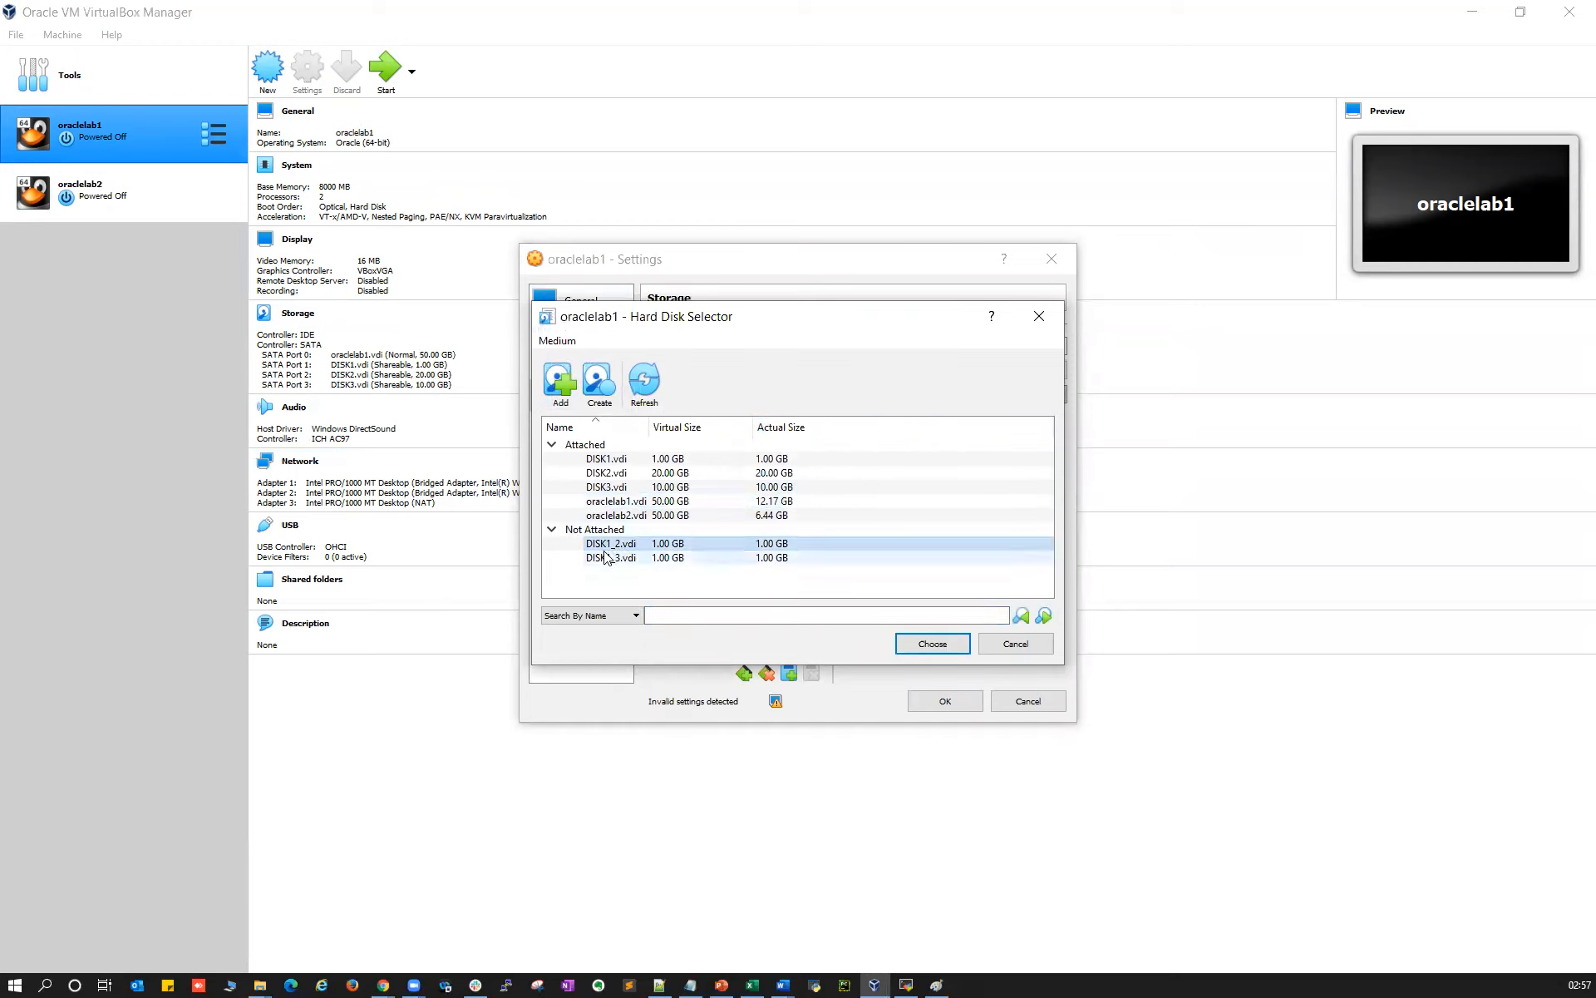
left_click(894, 644)
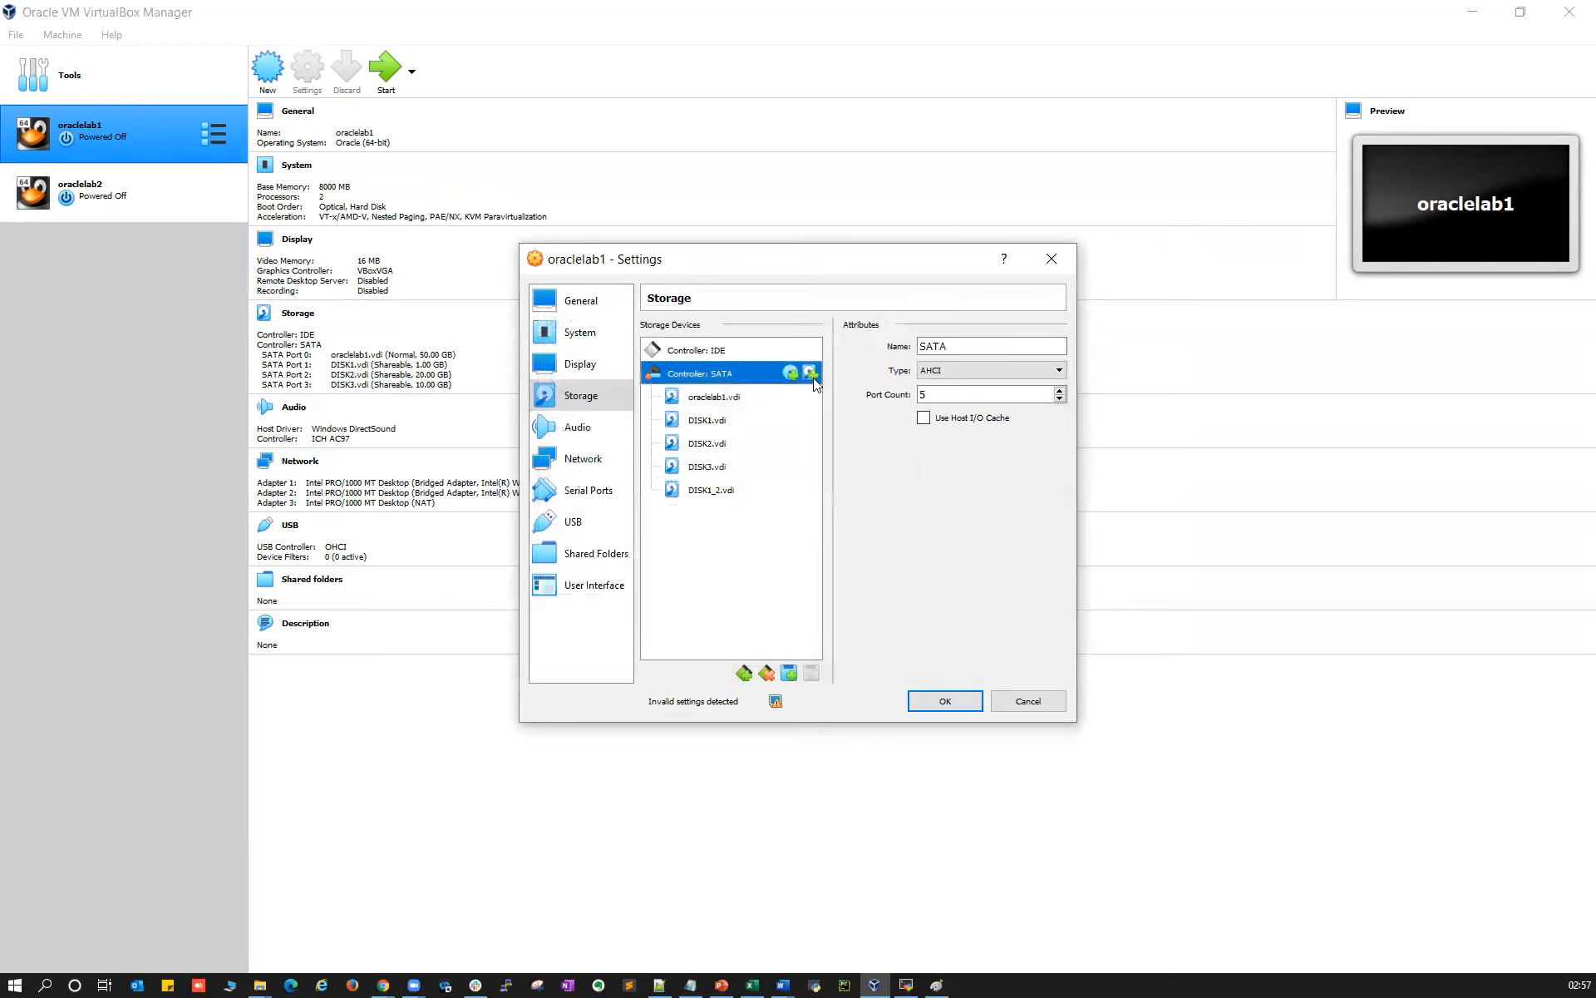
left_click(812, 374)
left_click(611, 557)
left_click(922, 650)
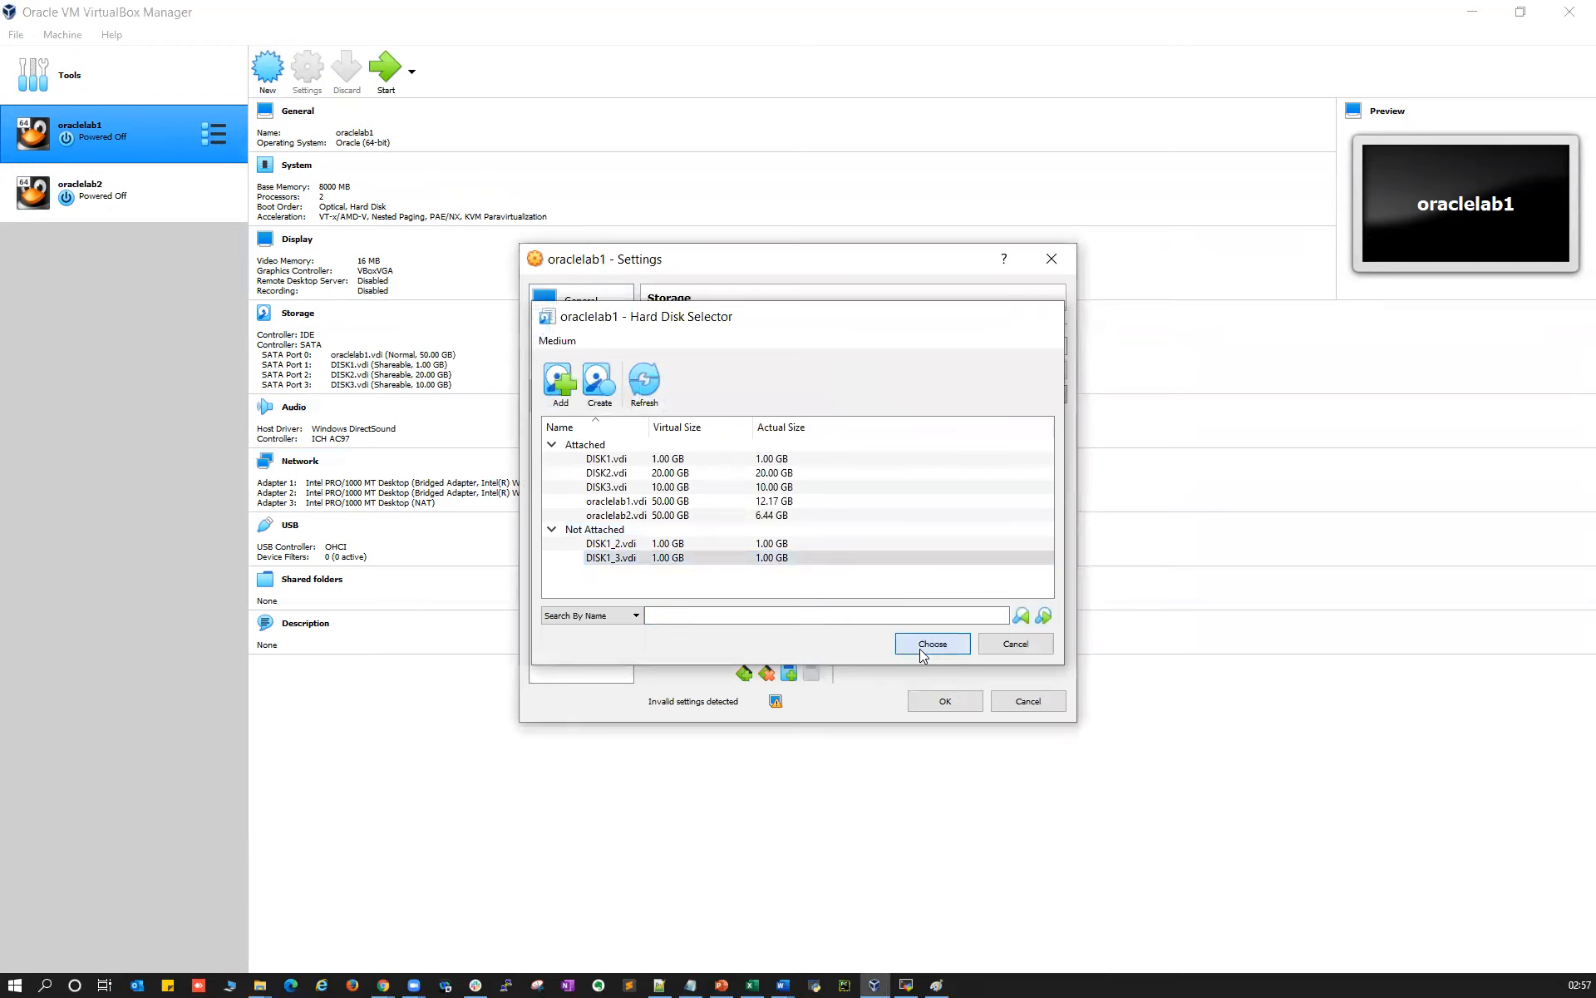
left_click(923, 701)
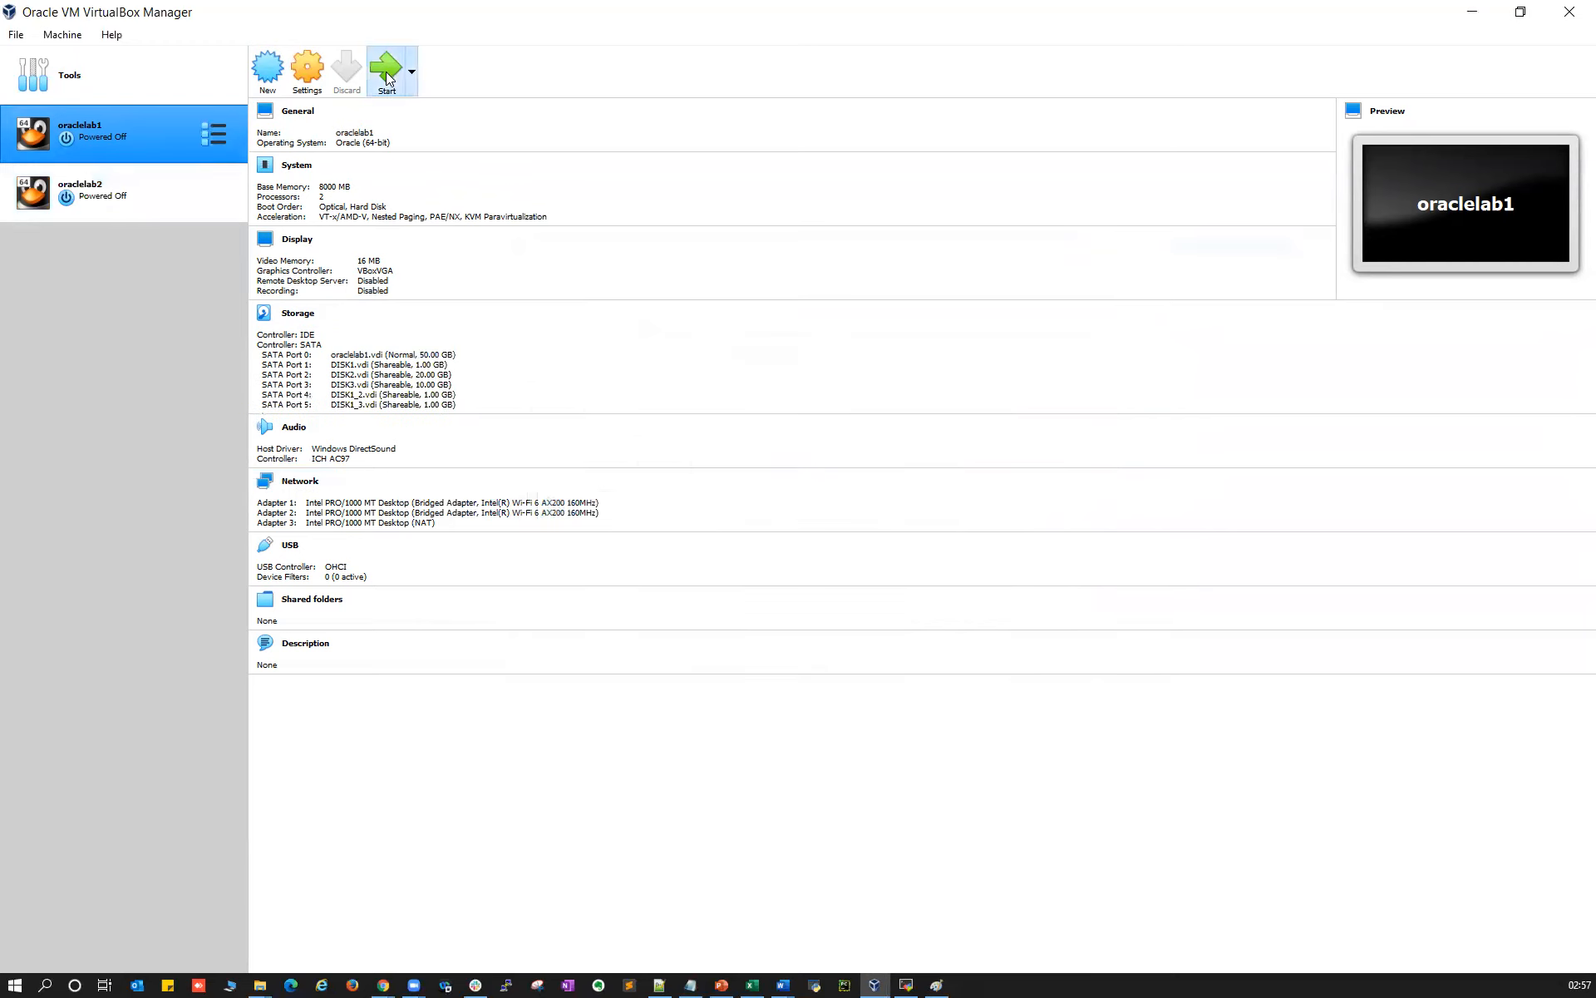
left_click(140, 174)
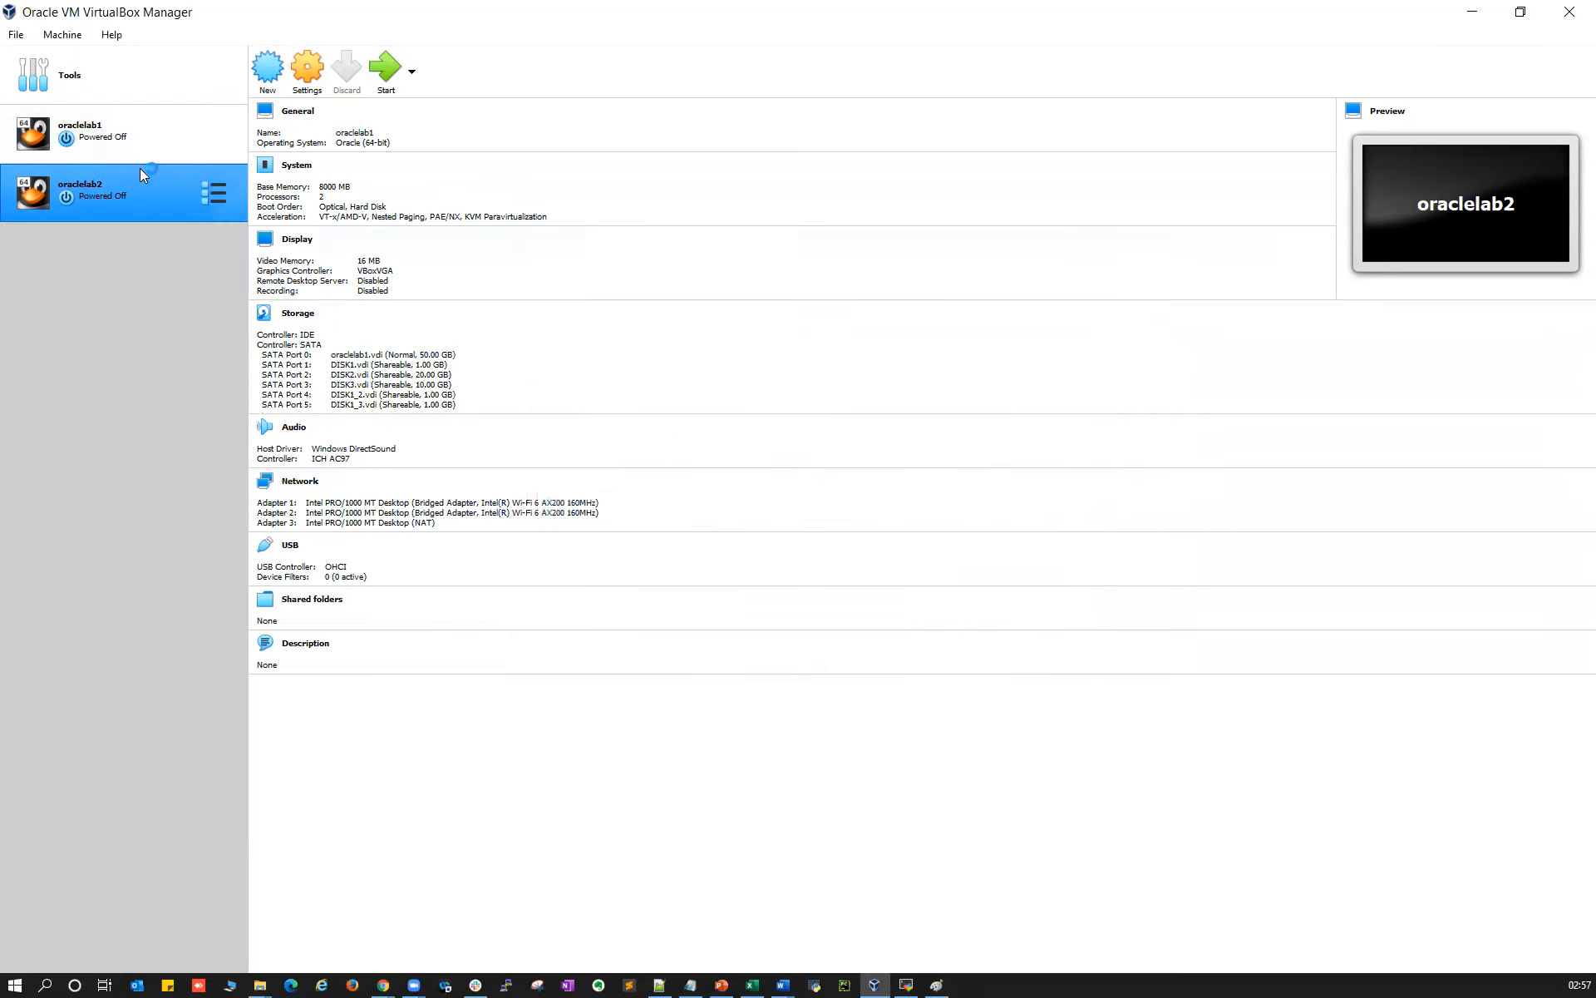
Add DISK1_2.vdi and DISK1_3.vdi to oraclelab2's SATA controller and save the settings
left_click(310, 75)
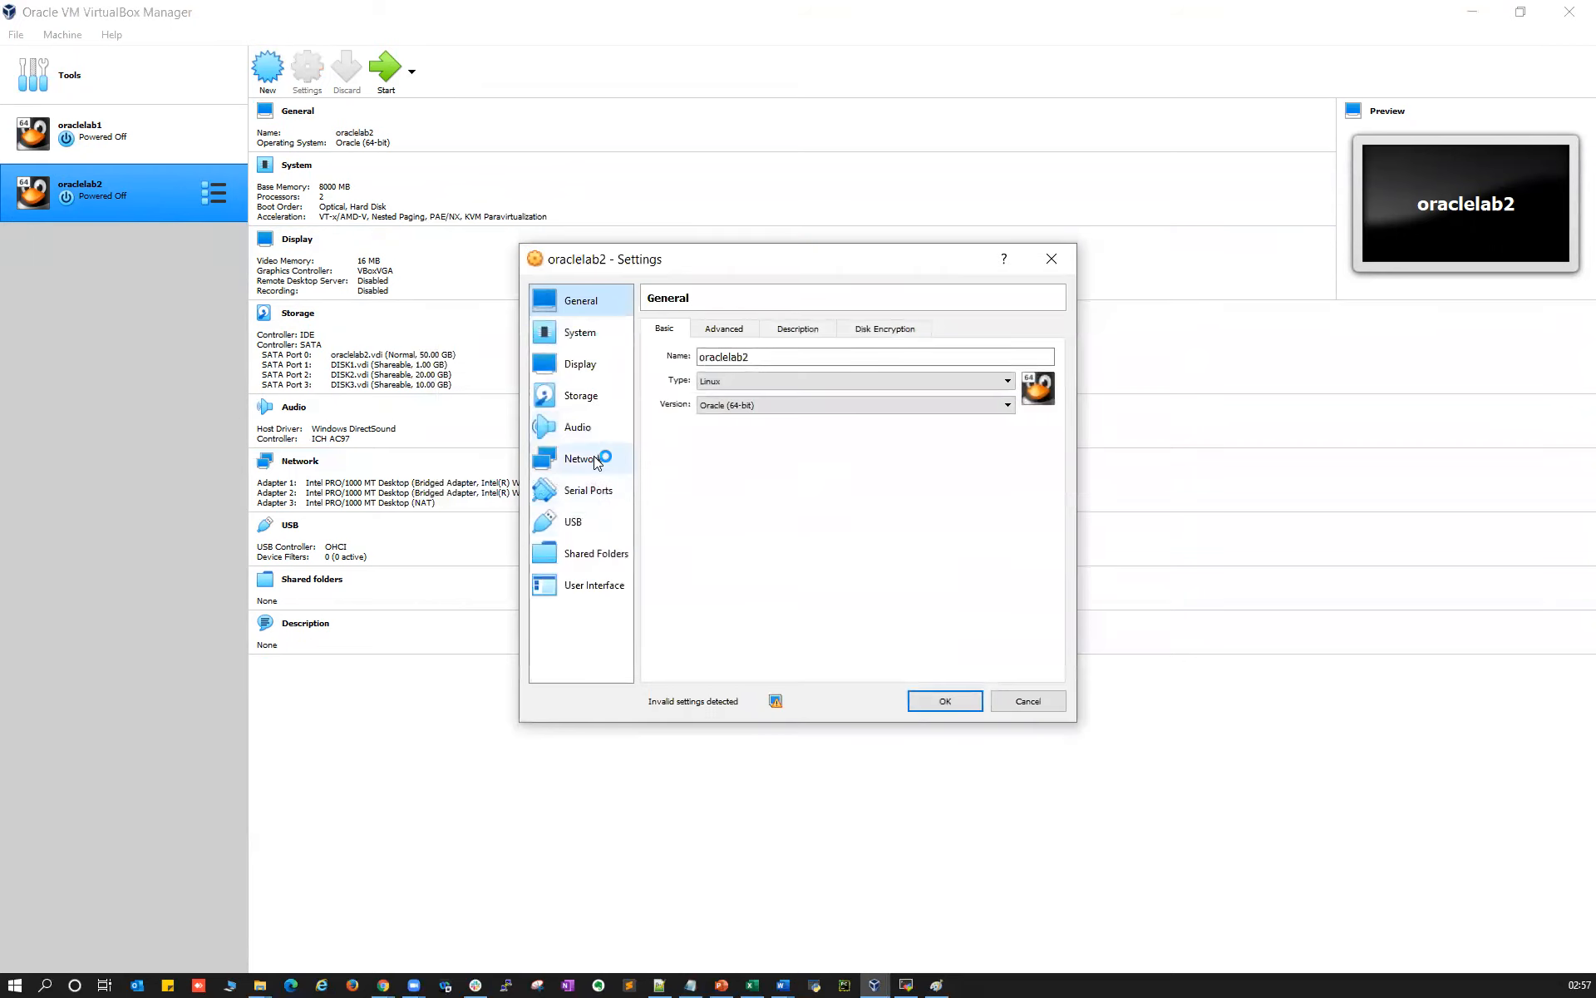
left_click(582, 397)
left_click(731, 374)
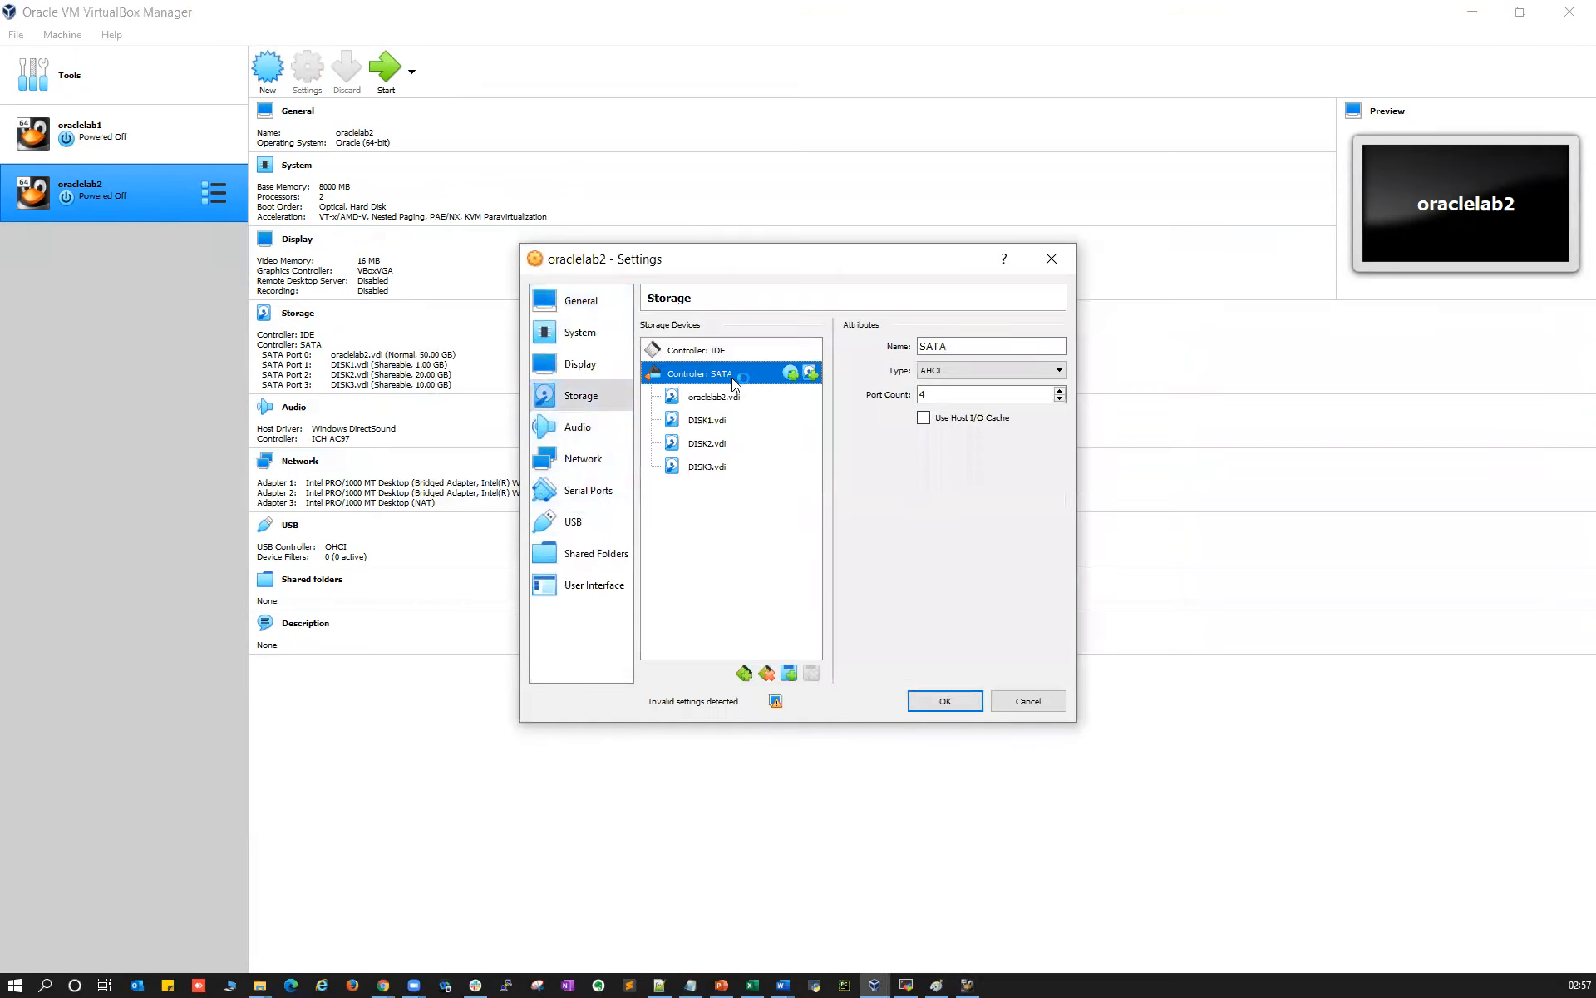
left_click(811, 374)
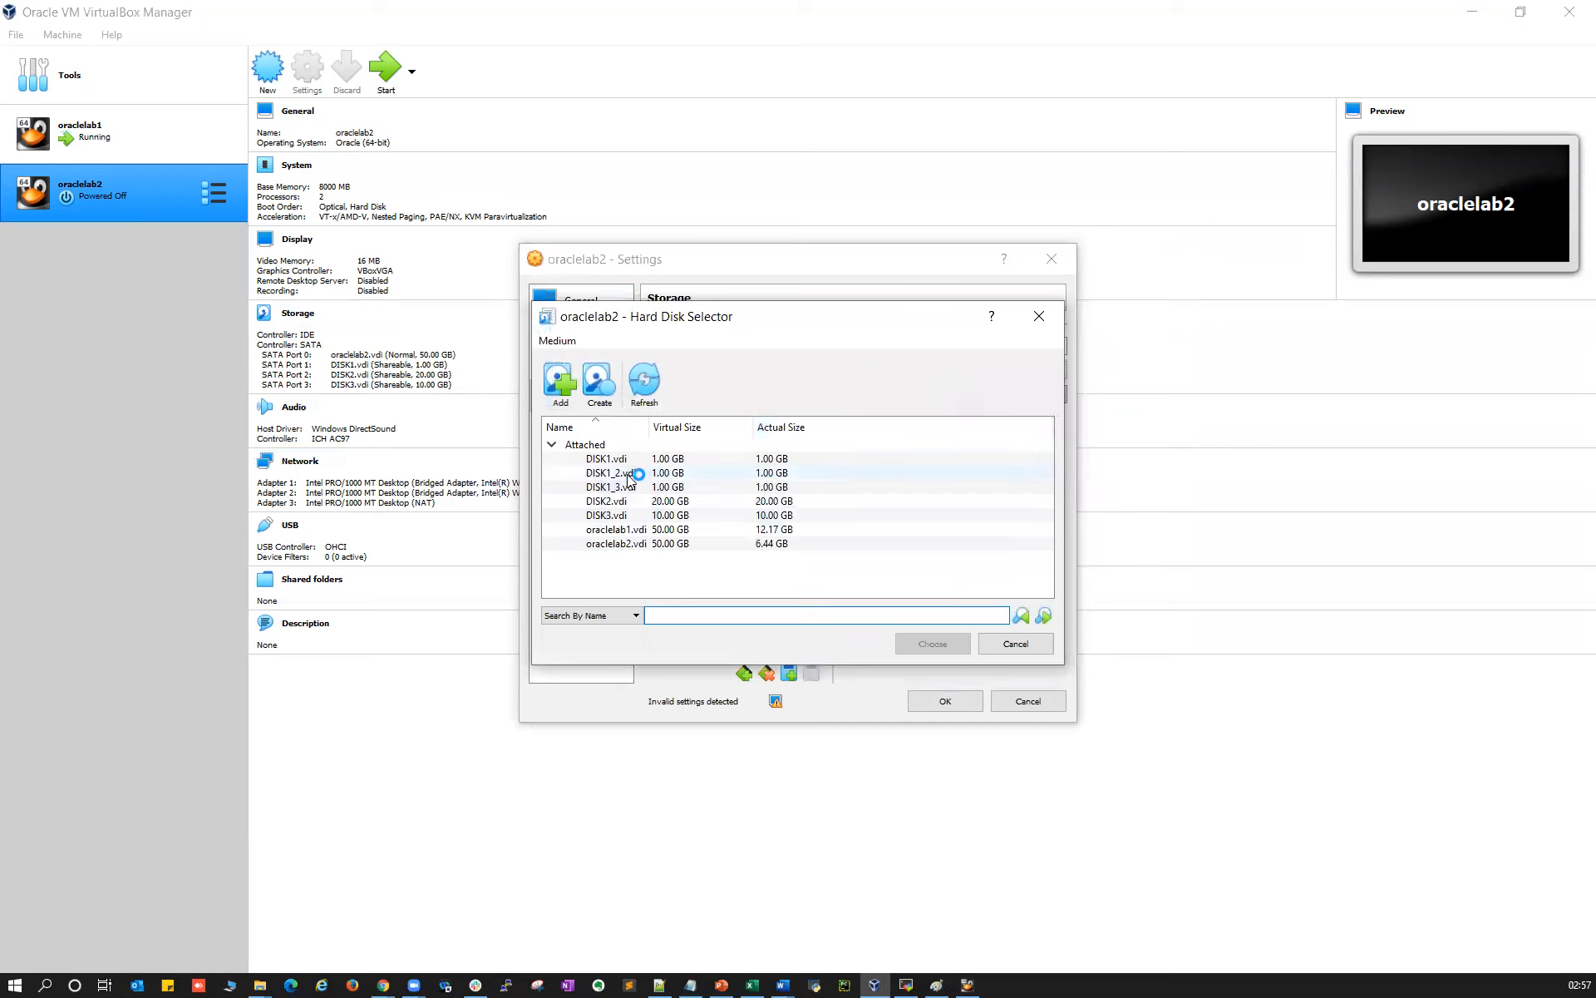
left_click(628, 474)
left_click(933, 642)
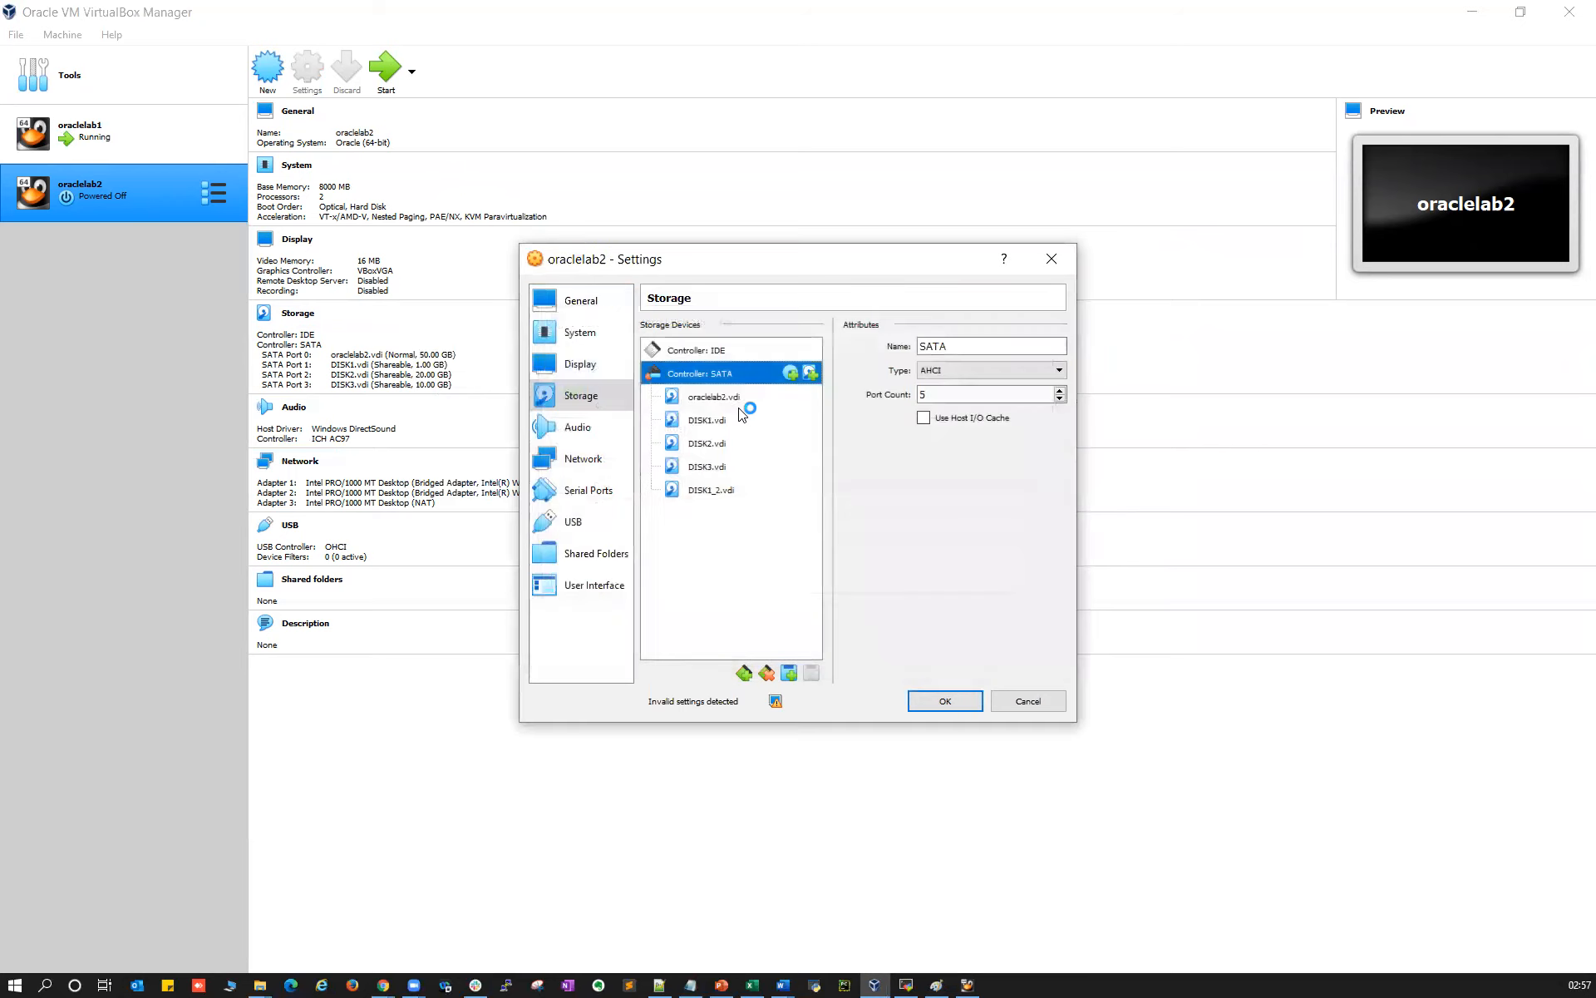
left_click(810, 374)
left_click(647, 489)
left_click(933, 643)
left_click(941, 701)
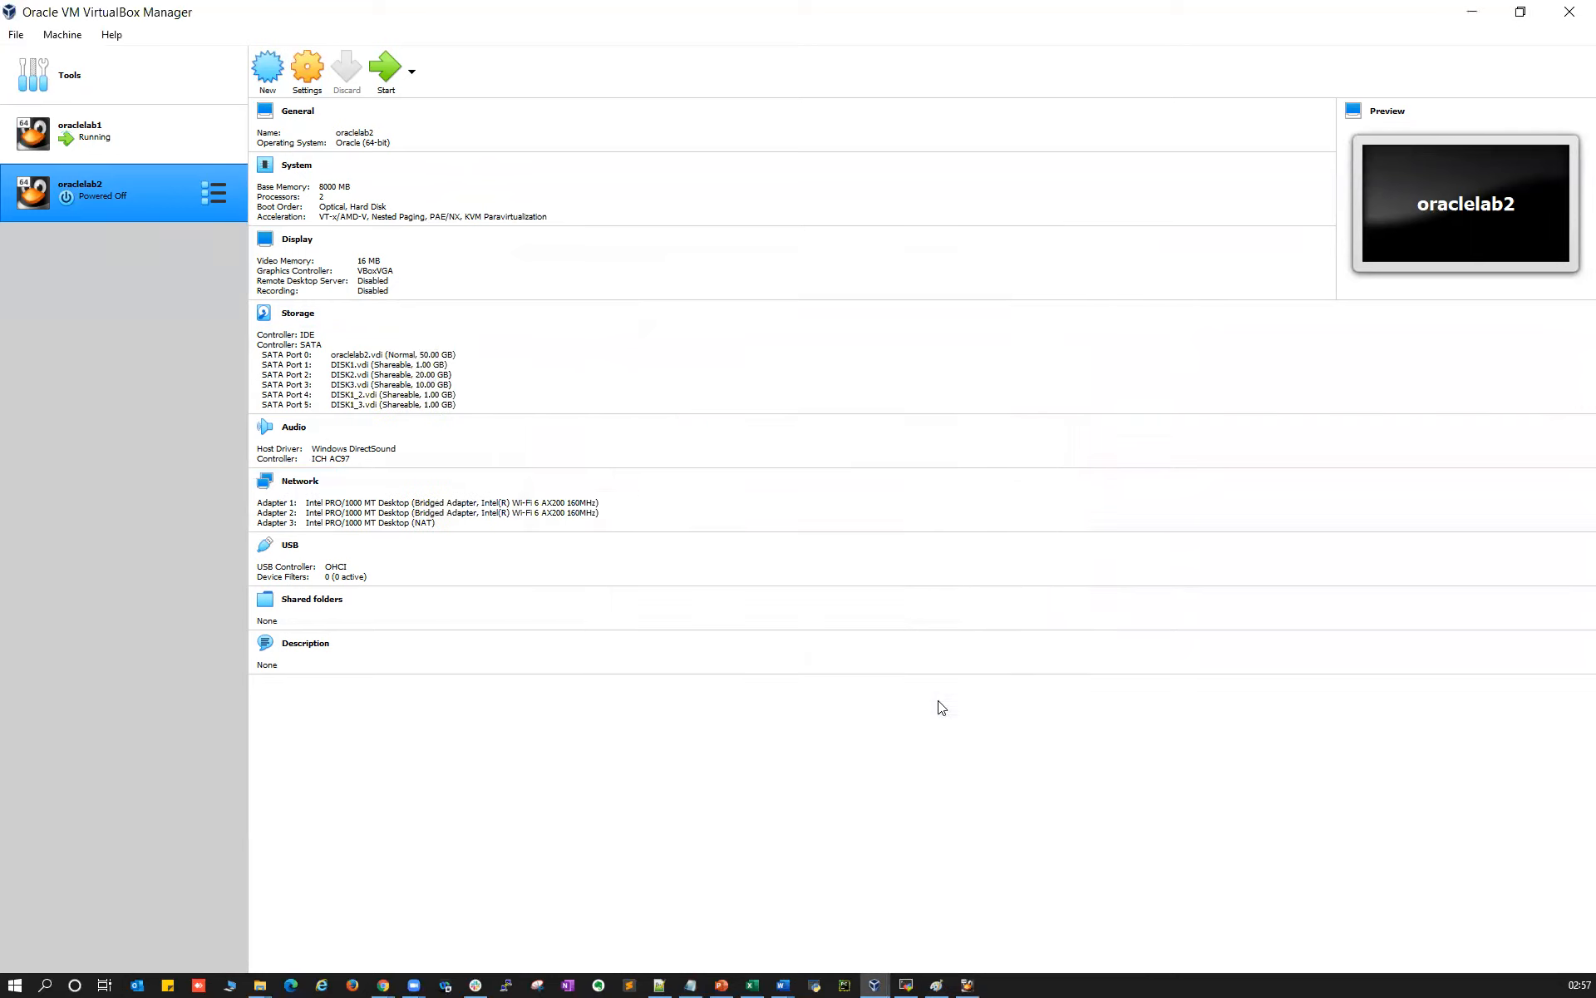
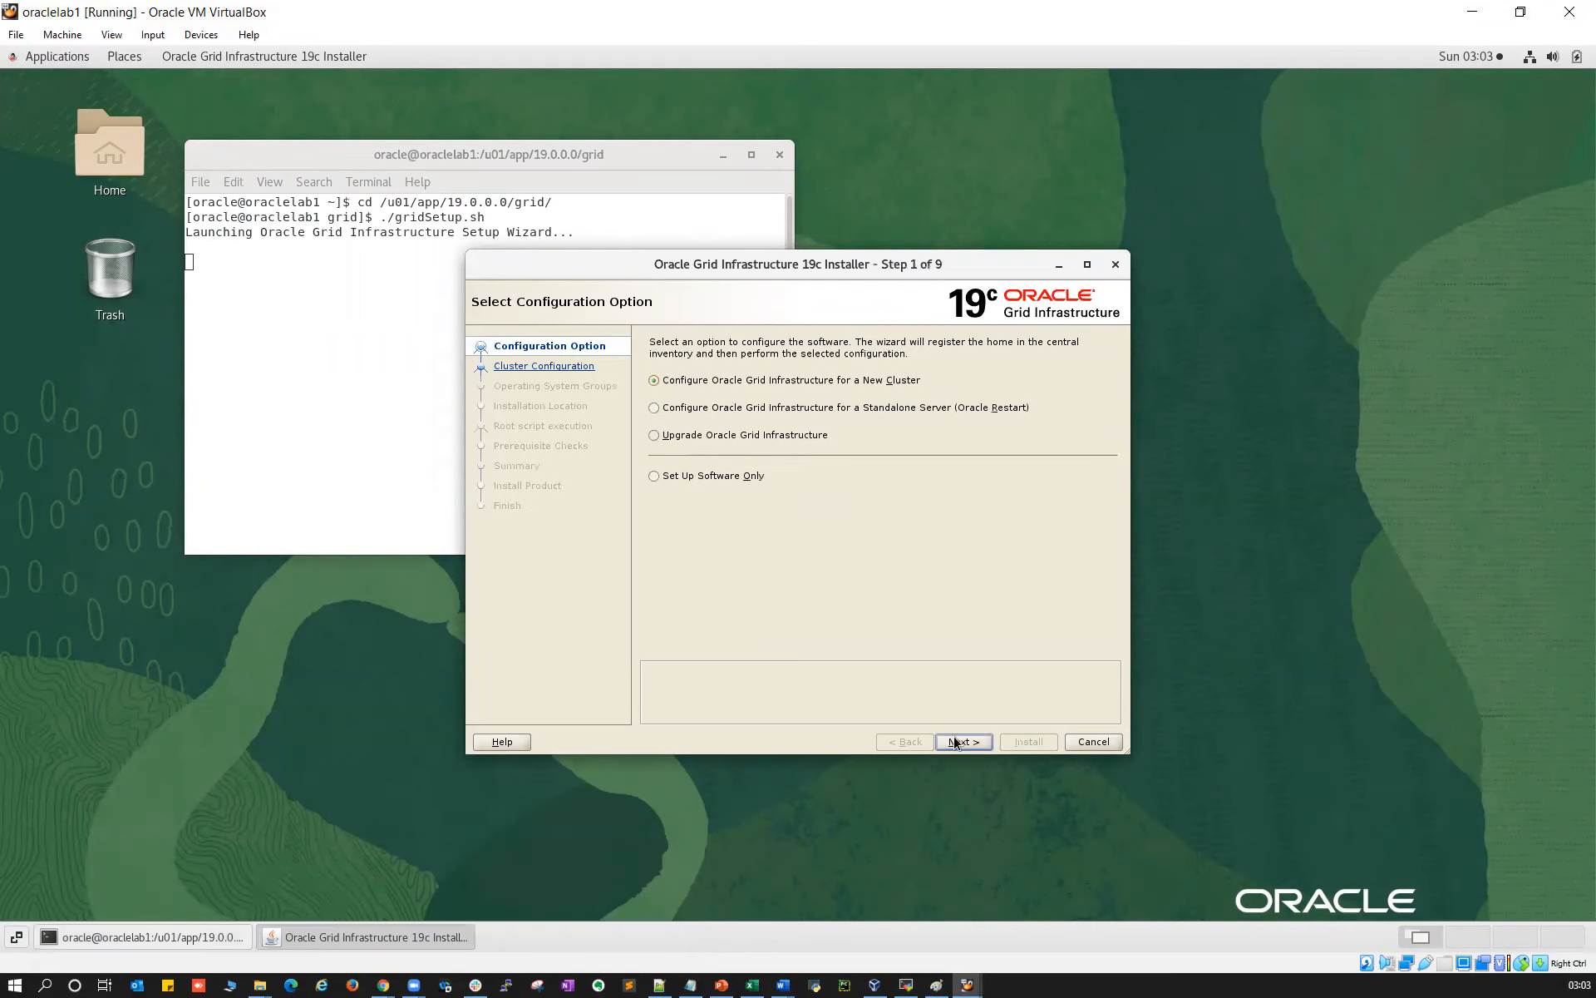
Advance to Grid Plug and Play and set cluster name ora-clu and SCAN name oraclescan
left_click(955, 743)
left_click(961, 743)
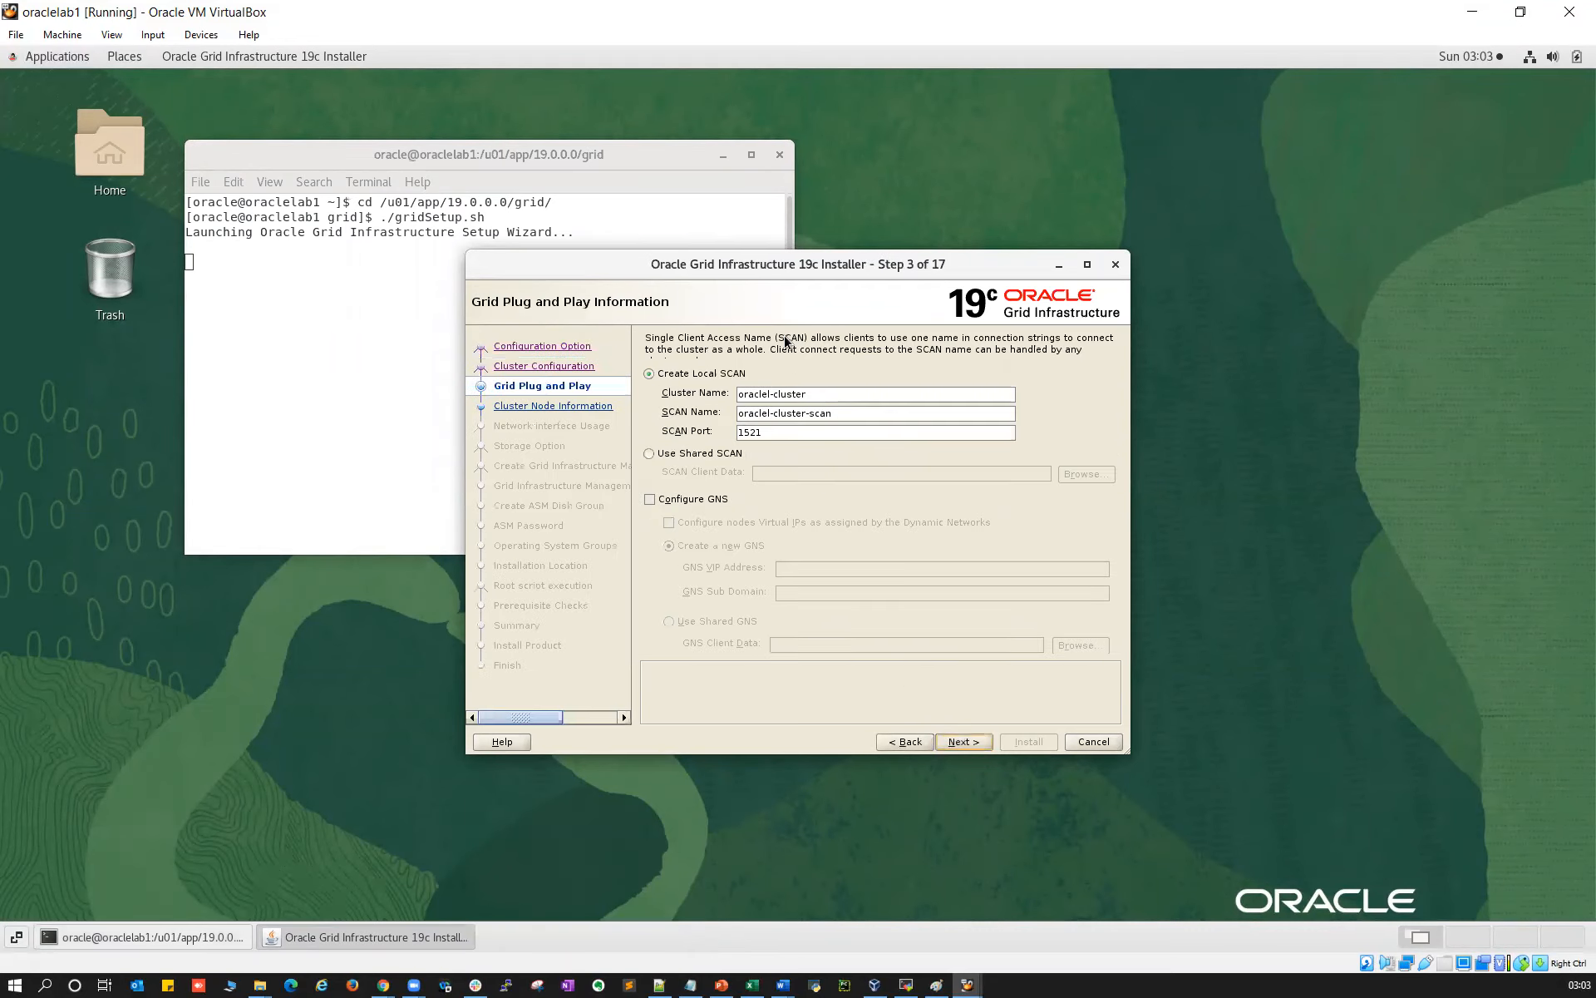
left_click_drag(828, 395, 715, 394)
type("ora-clu")
key("Tab")
type("or")
Submit the settings, read the INS-40958 dual-stack SCAN error details, and dismiss it
left_click(961, 743)
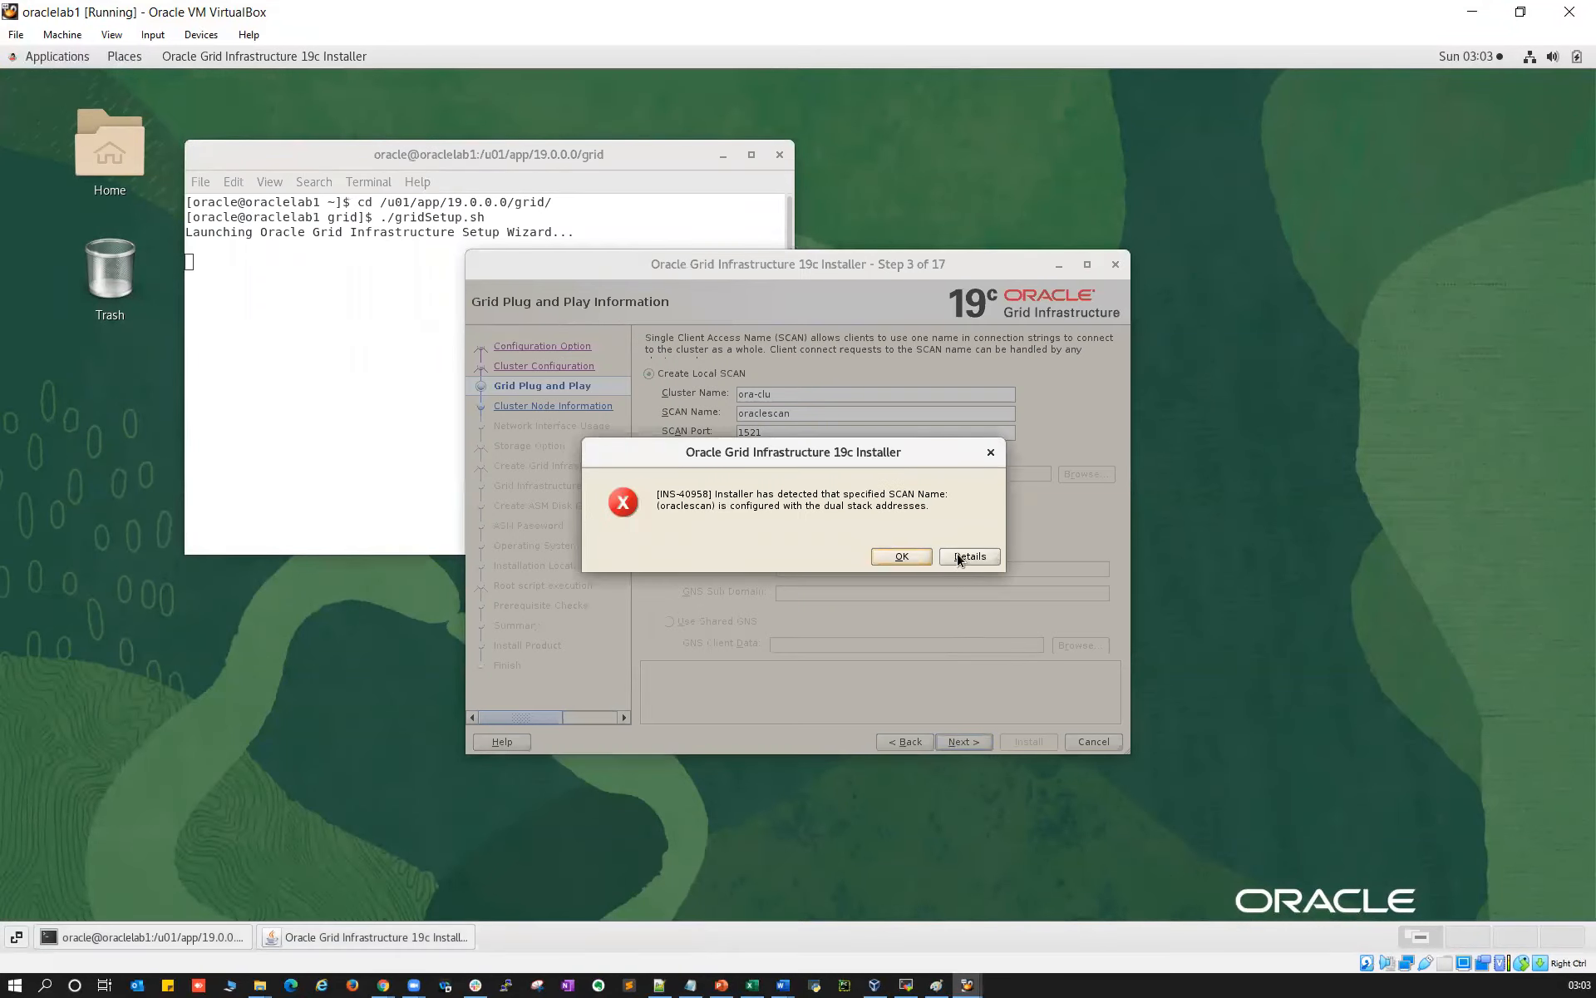
left_click(959, 557)
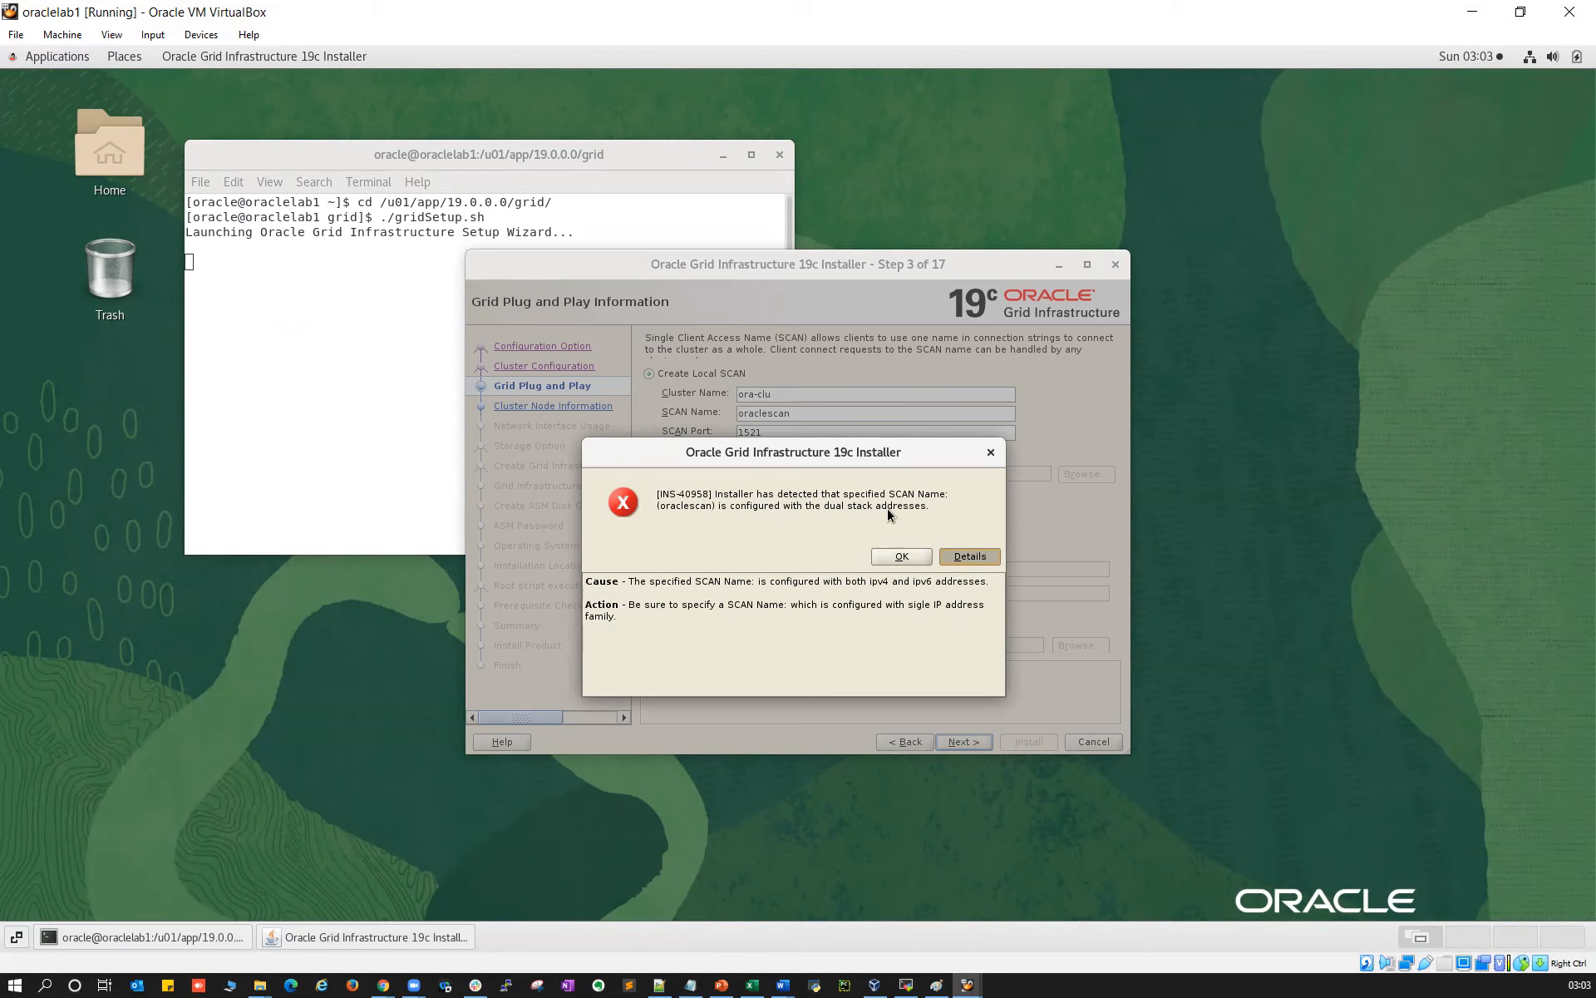
left_click(901, 557)
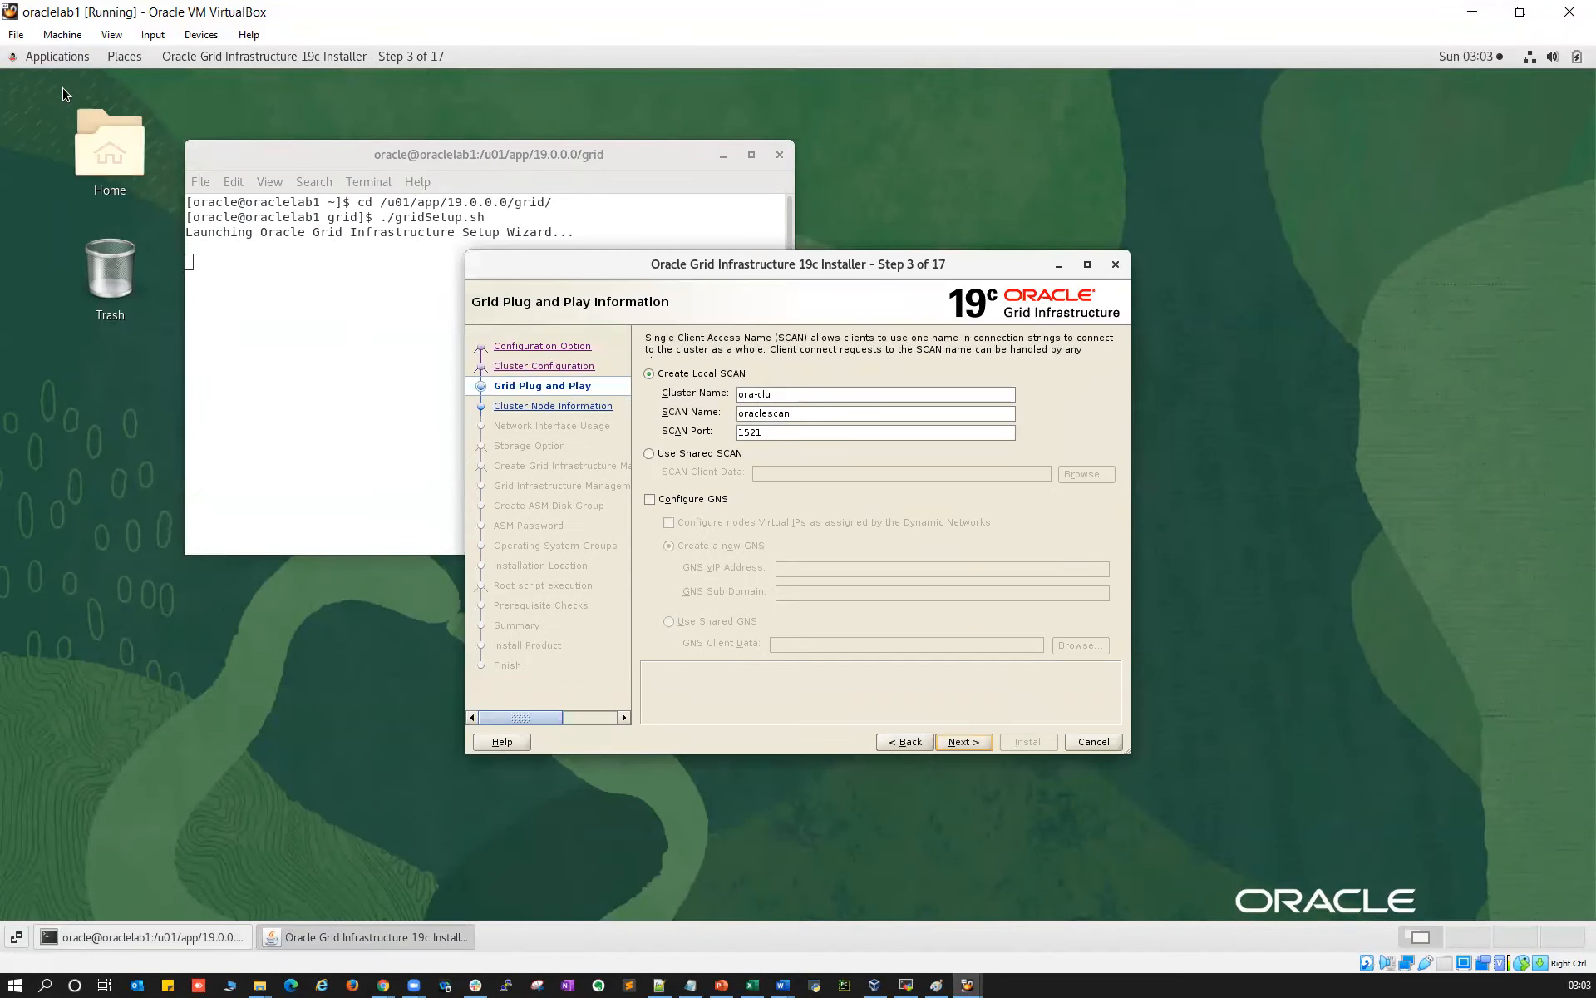
Open the oraclelab1 guest's system Settings from Applications > System Tools
left_click(16, 34)
left_click(78, 297)
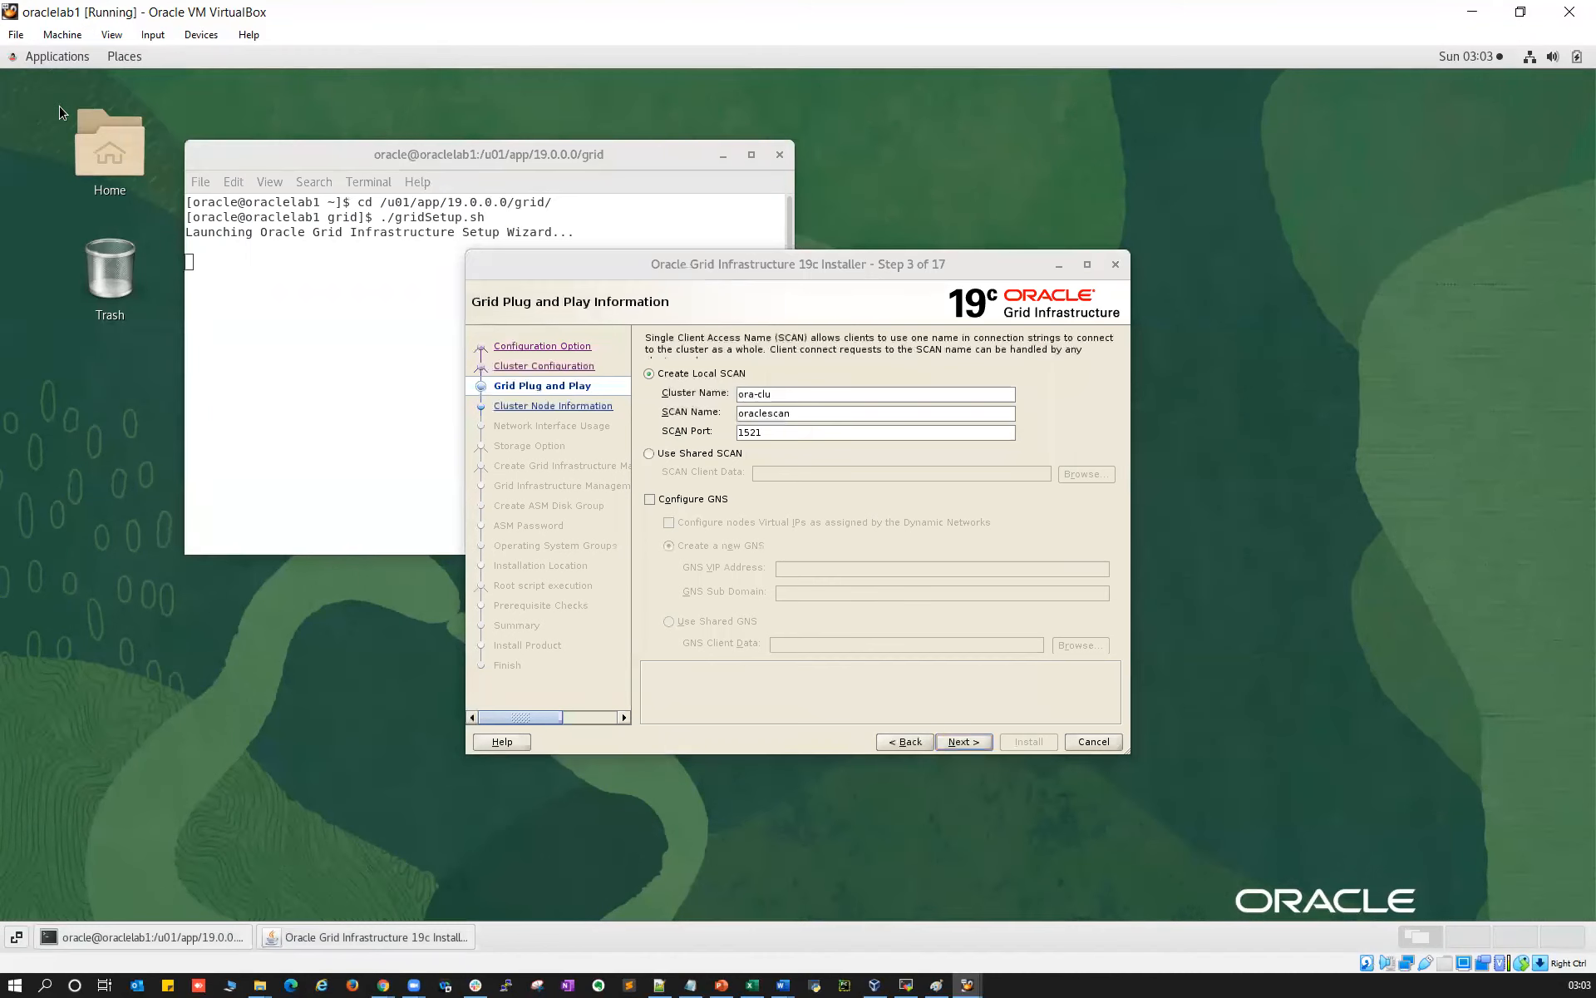
left_click(50, 56)
mouse_move(62, 297)
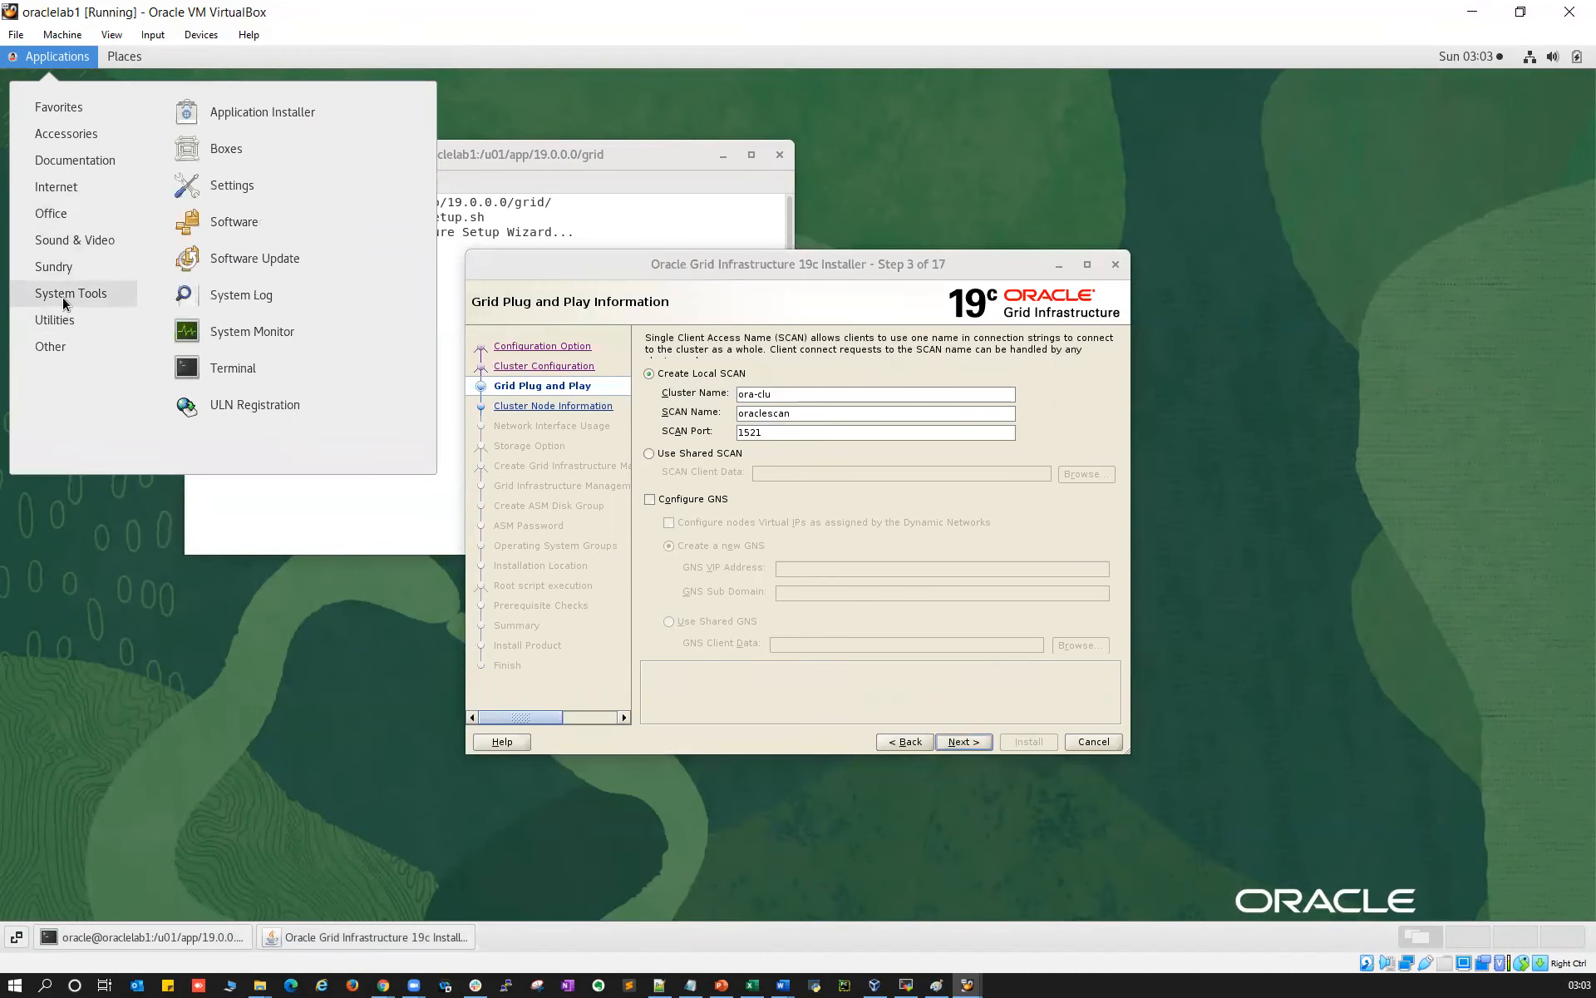
left_click(204, 182)
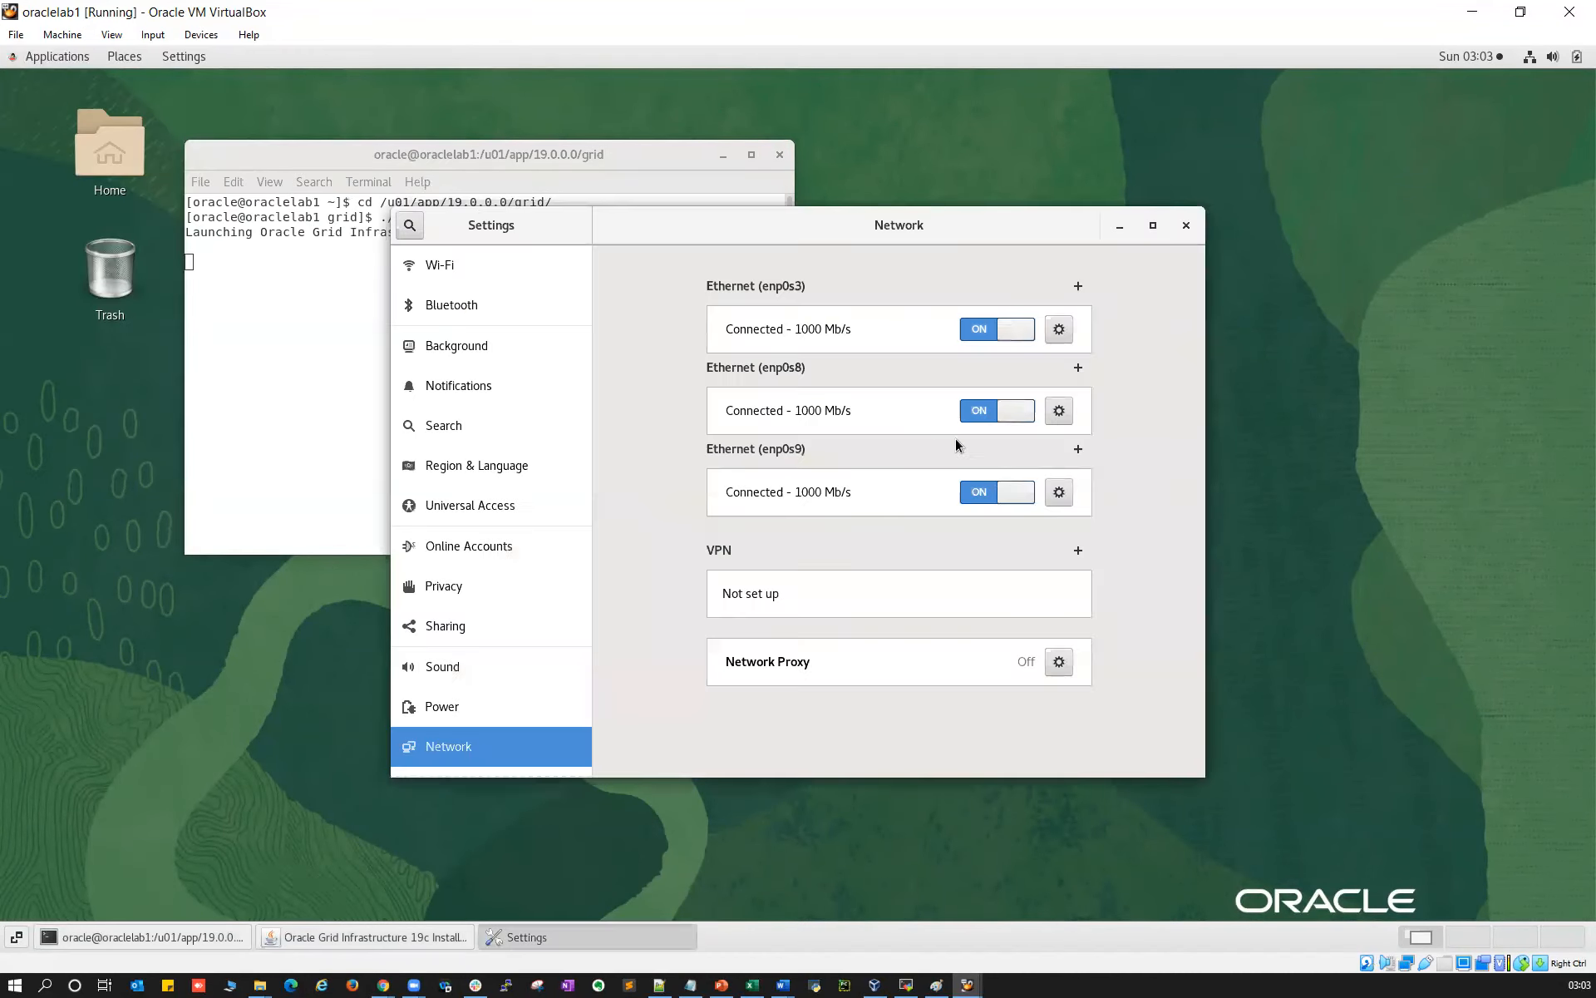
Confirm IPv6 is disabled on oraclelab1's enp0s3, enp0s8 and enp0s9 adapters
left_click(1058, 330)
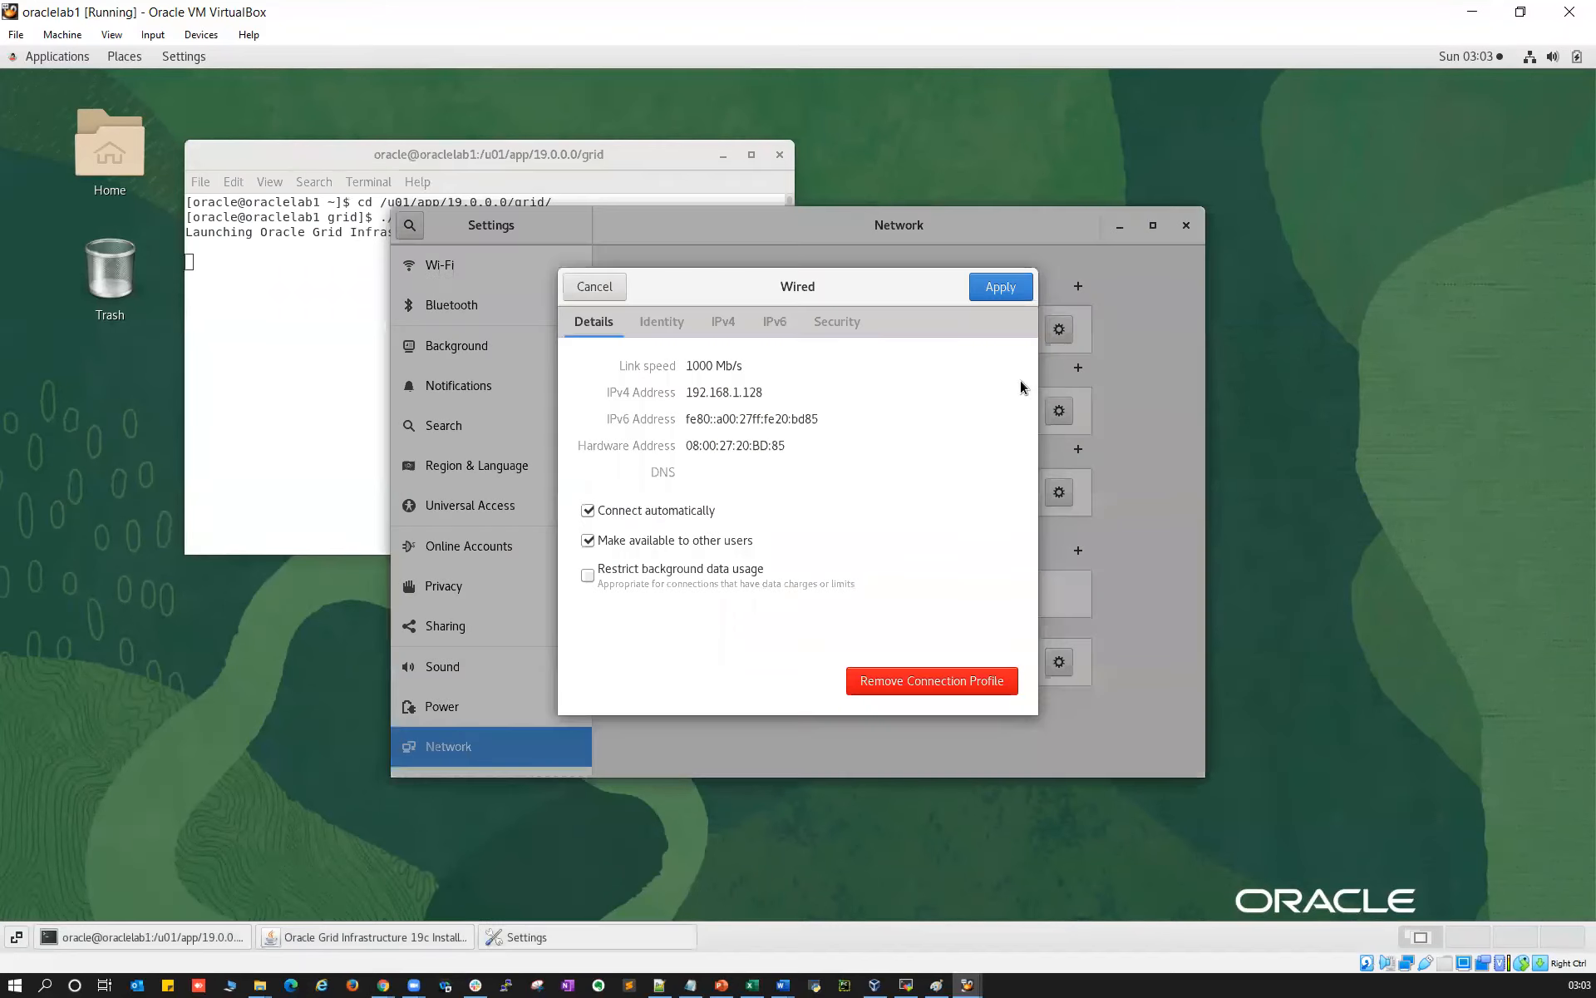
left_click(774, 326)
key("Escape")
left_click(1054, 415)
left_click(769, 323)
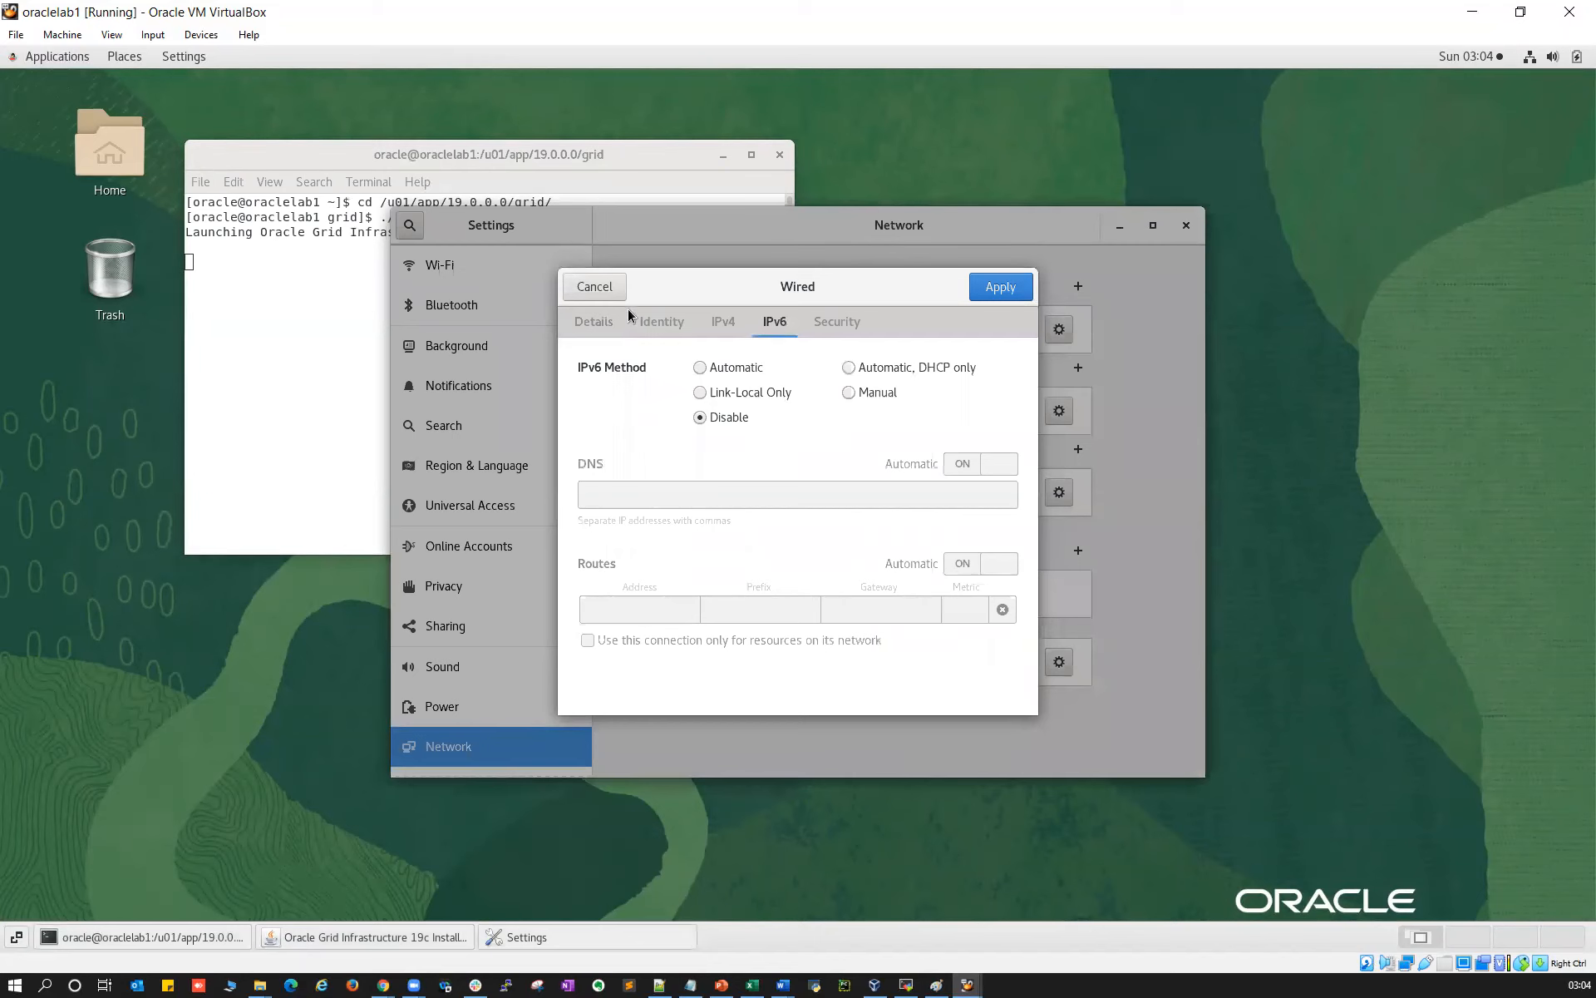
left_click(595, 287)
left_click(1063, 493)
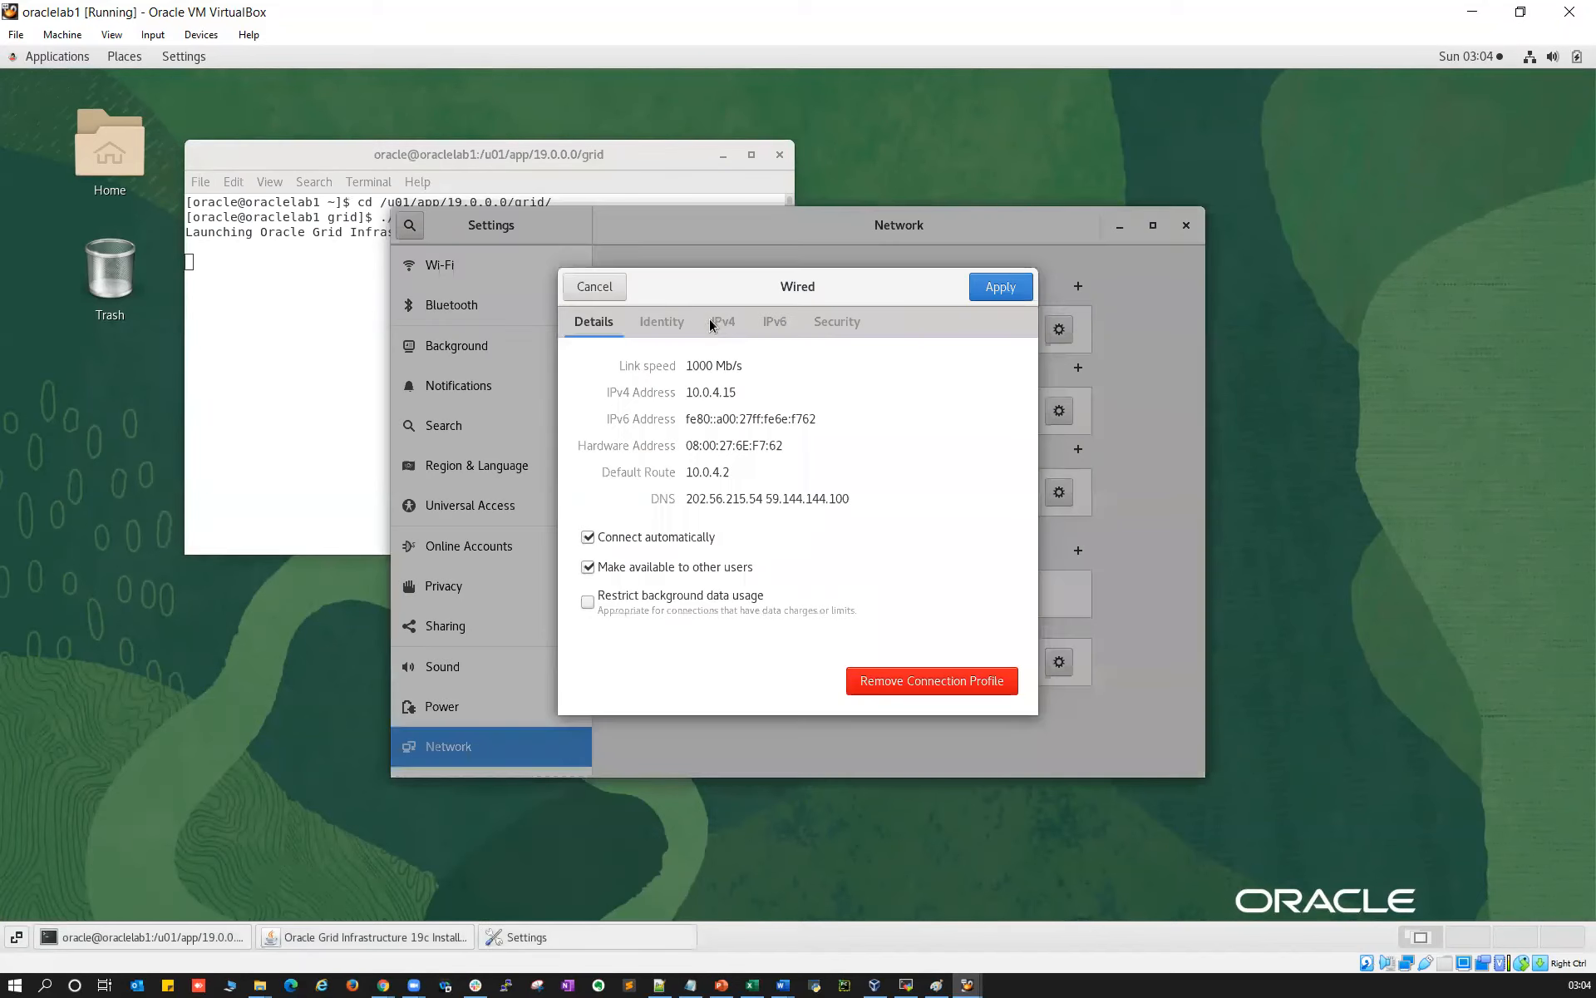
left_click(774, 323)
left_click(617, 297)
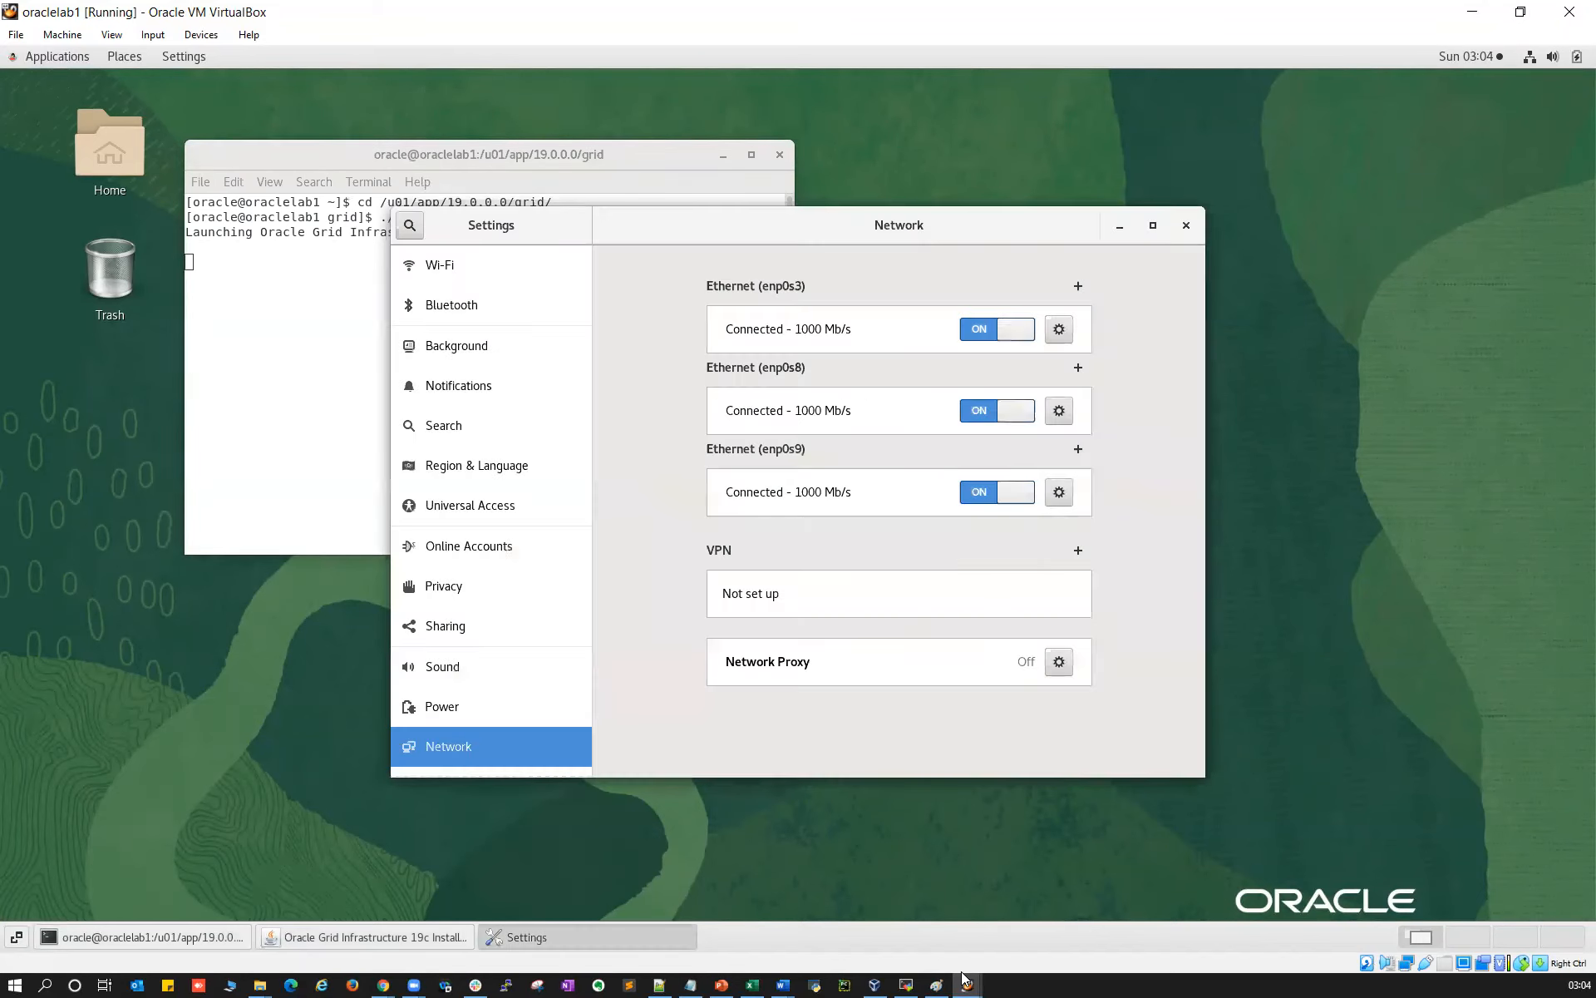
Switch to oraclelab2 and launch its guest system Settings
mouse_move(967, 985)
left_click(1065, 923)
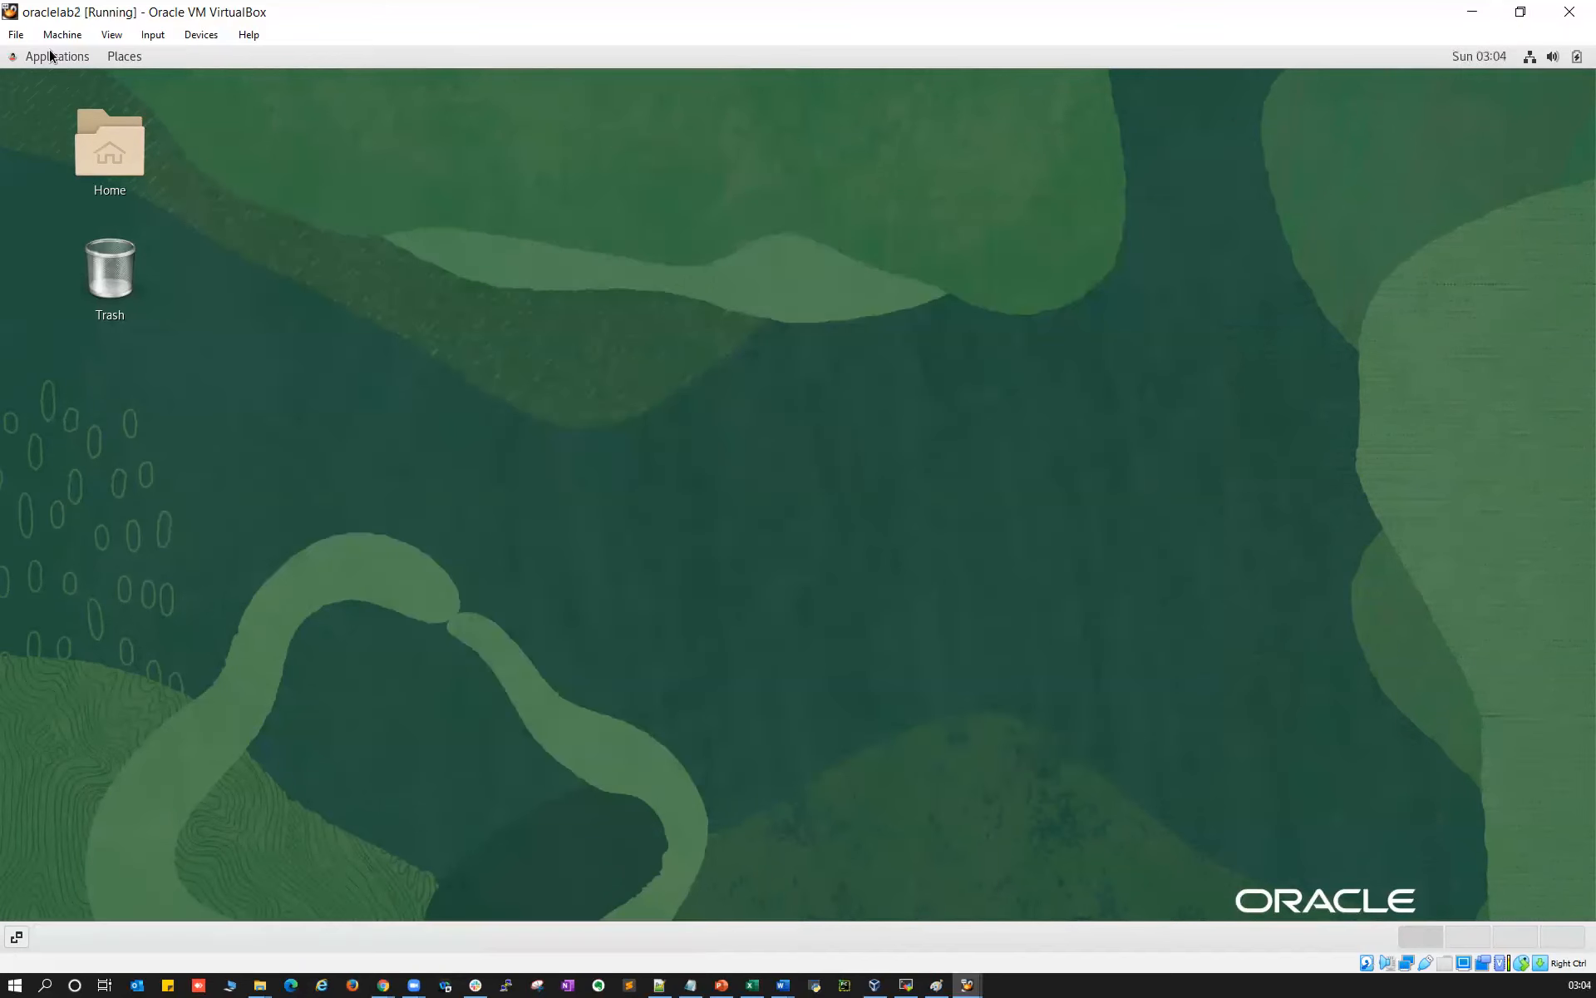
left_click(50, 56)
mouse_move(73, 291)
left_click(214, 188)
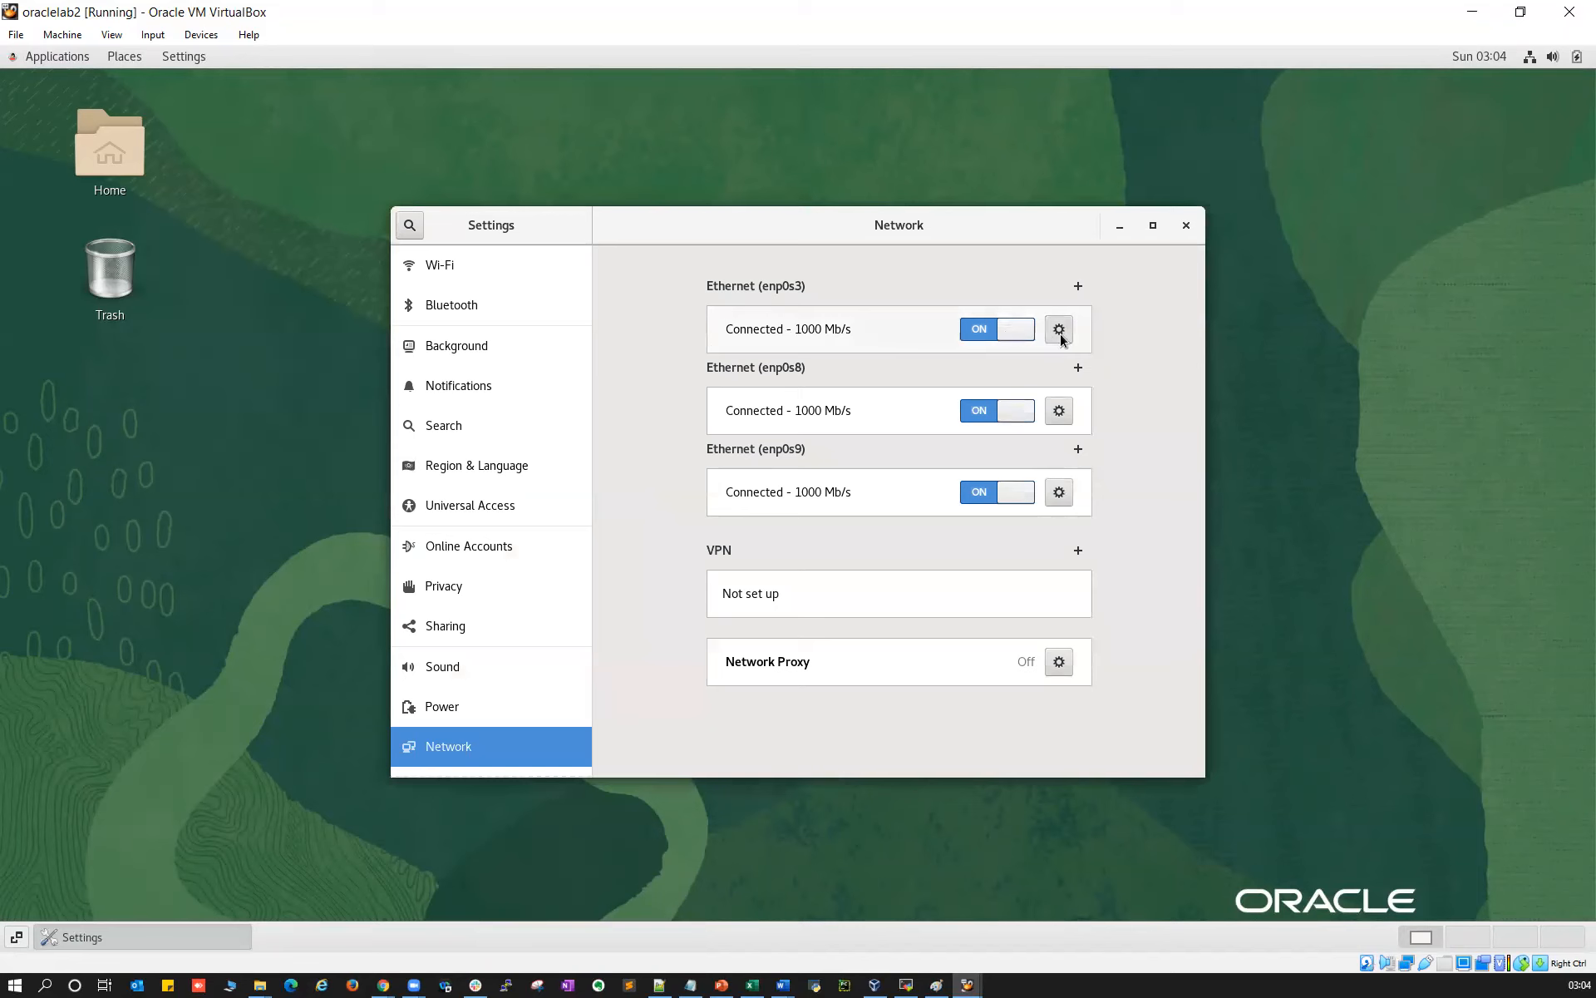
Confirm IPv6 is disabled on oraclelab2's enp0s3, enp0s8 and enp0s9, close Settings, and bring MobaXterm forward
left_click(1059, 411)
left_click(763, 330)
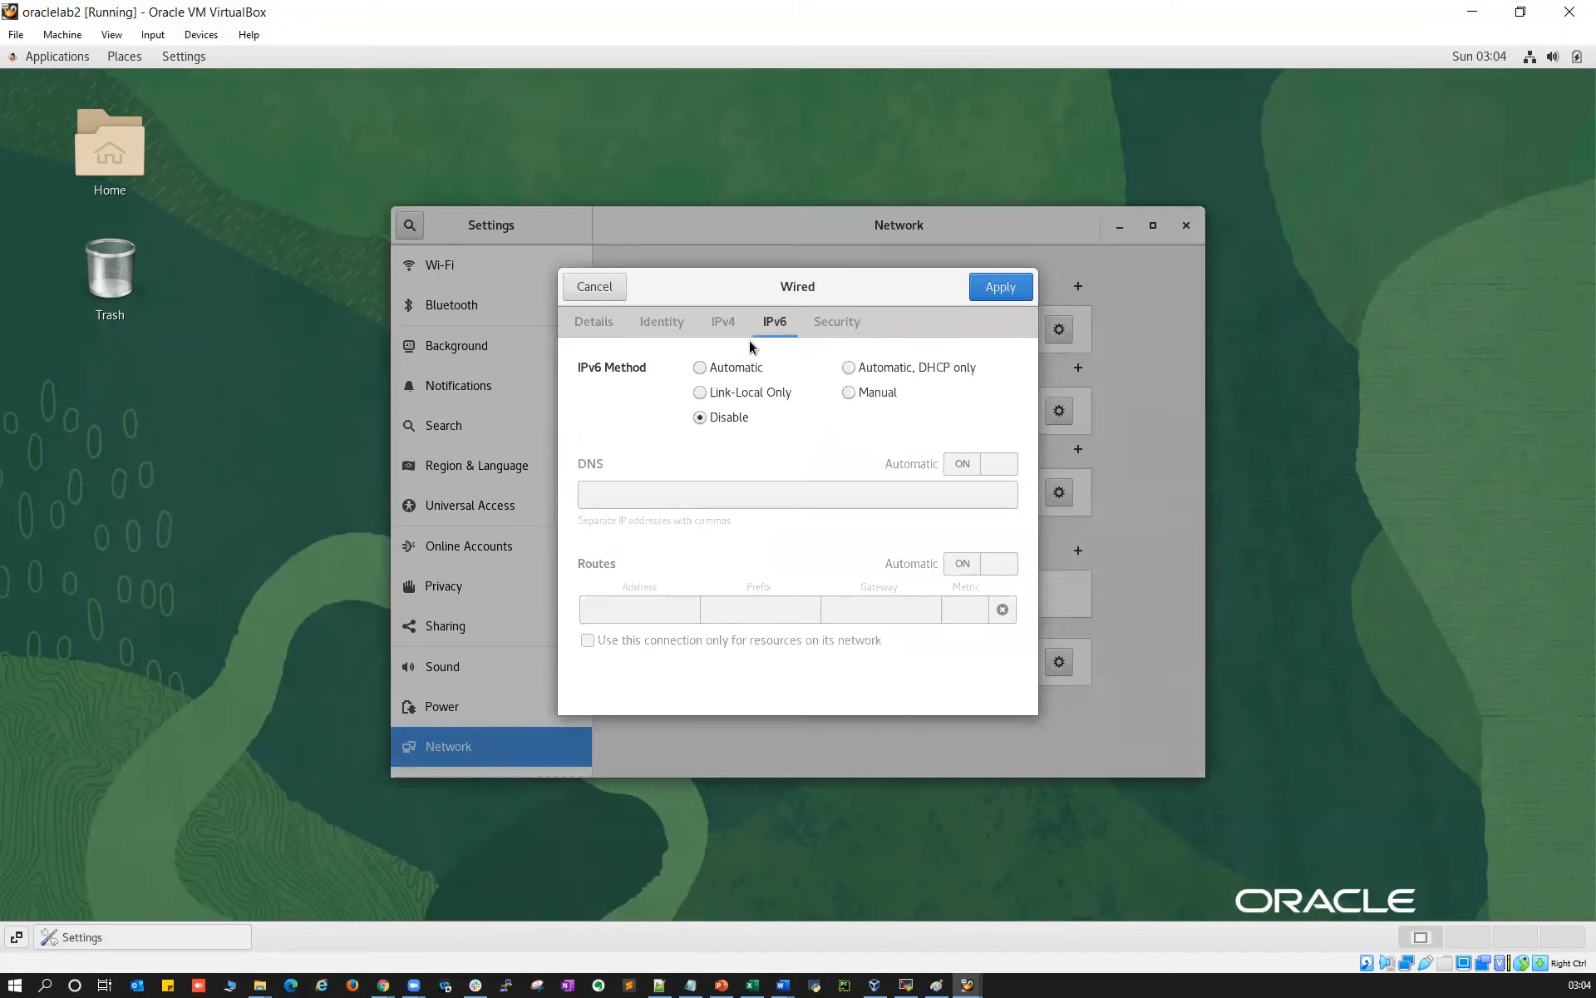
left_click(605, 287)
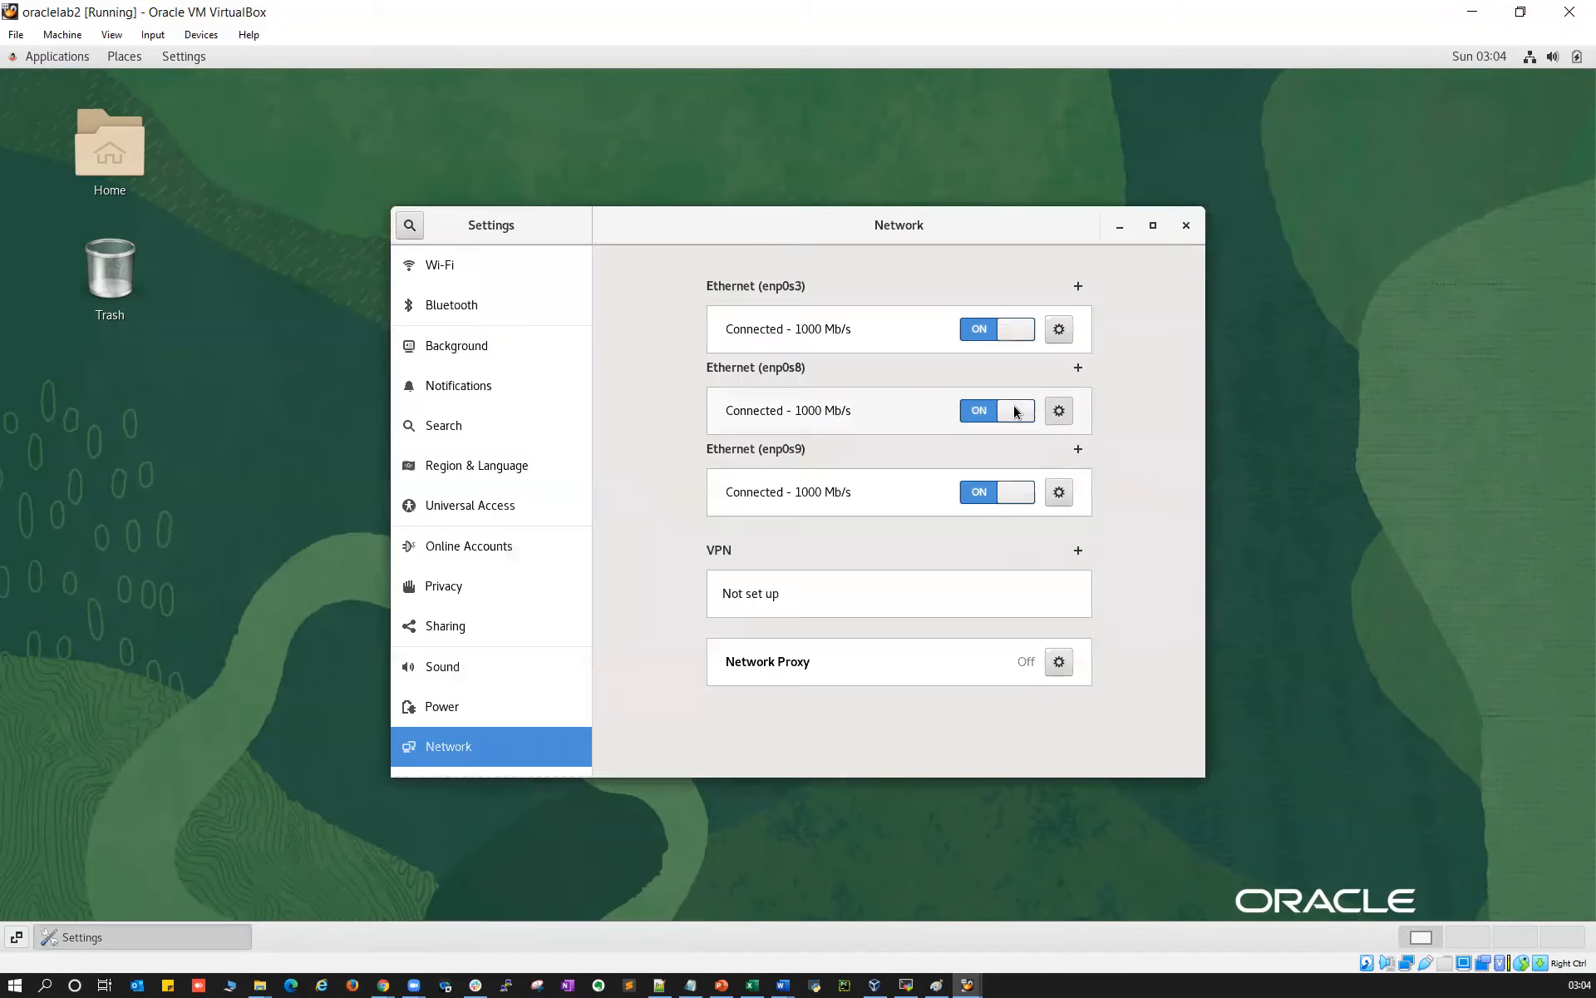
left_click(1060, 411)
left_click(779, 330)
left_click(605, 288)
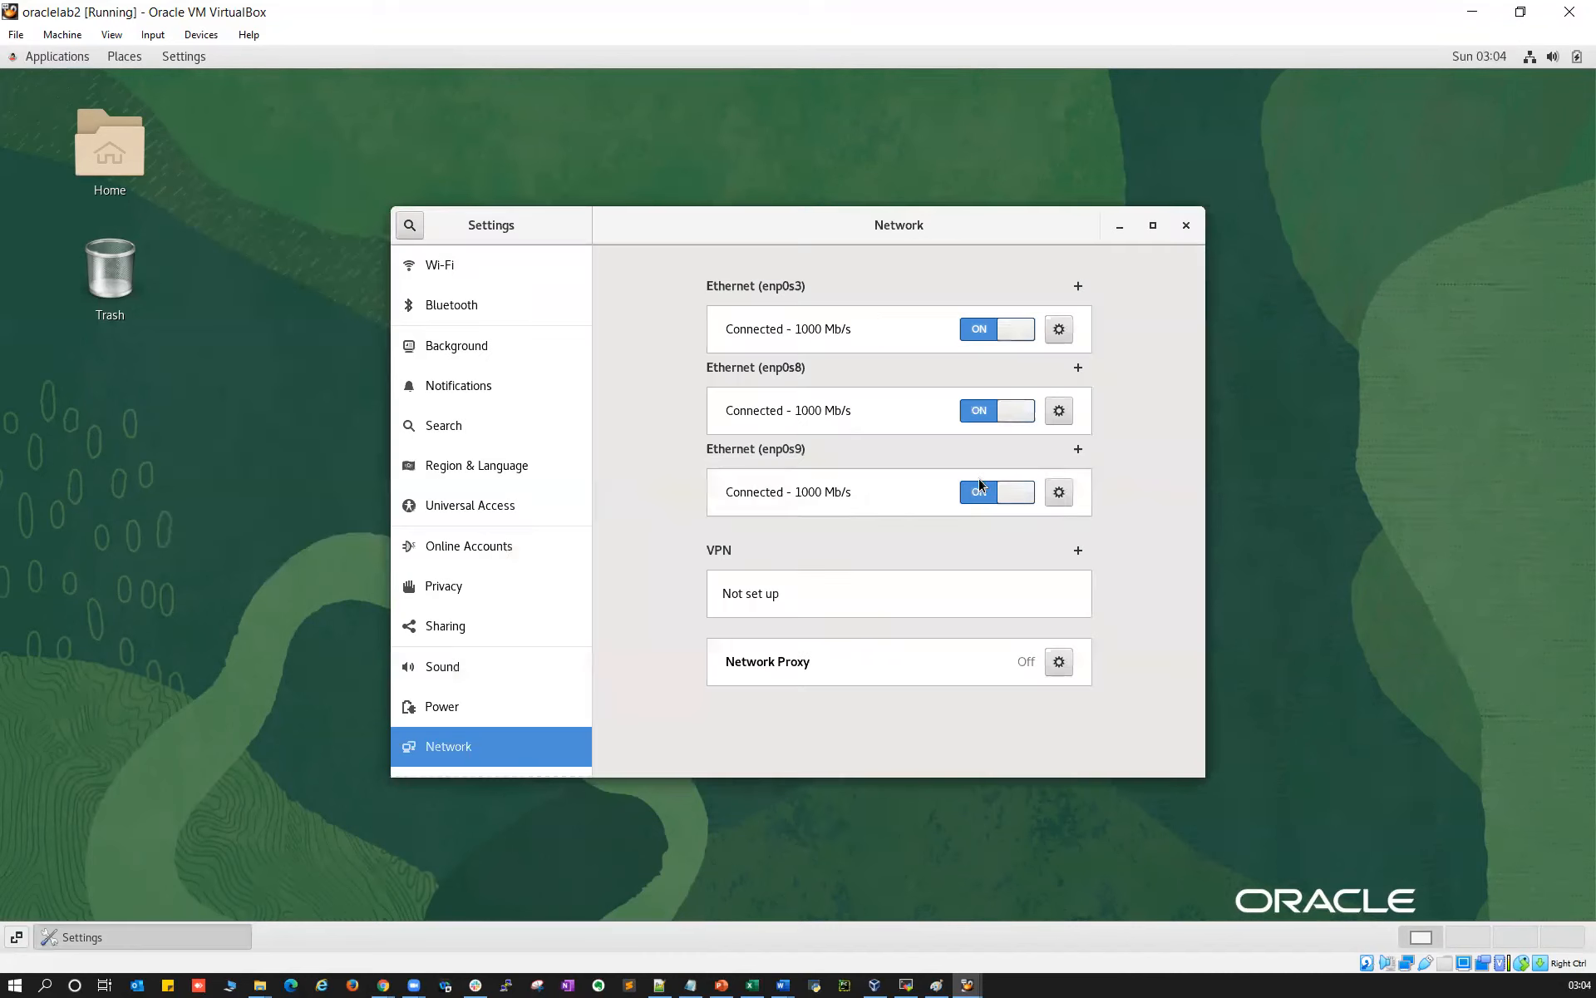
left_click(1060, 492)
left_click(775, 321)
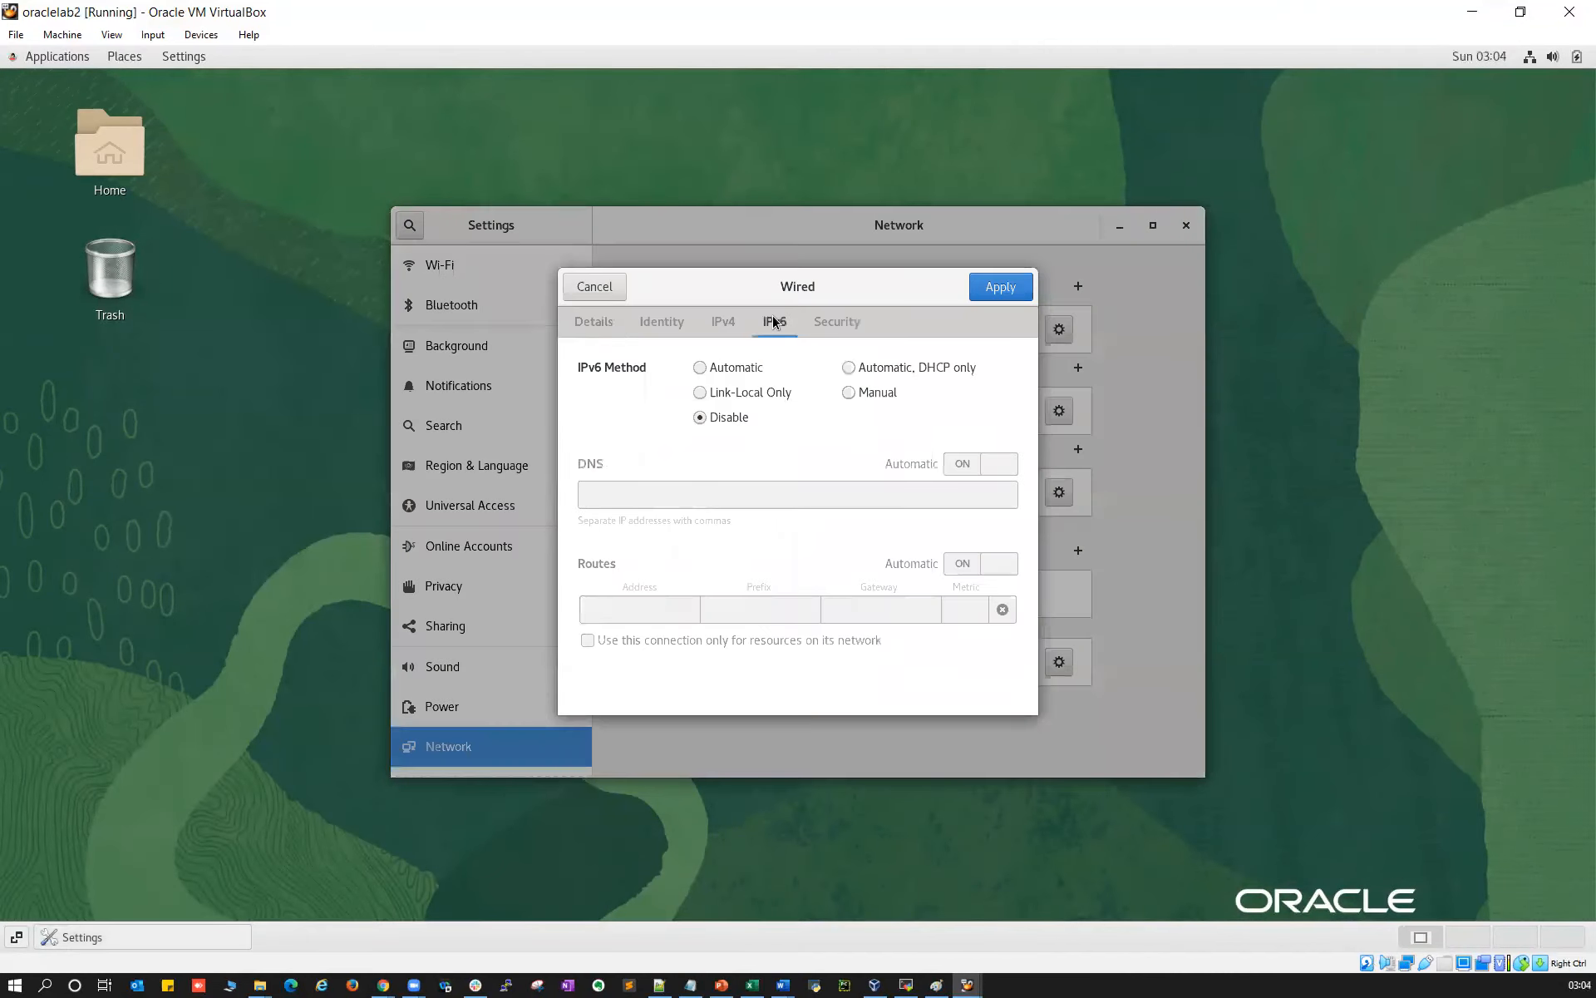
left_click(602, 288)
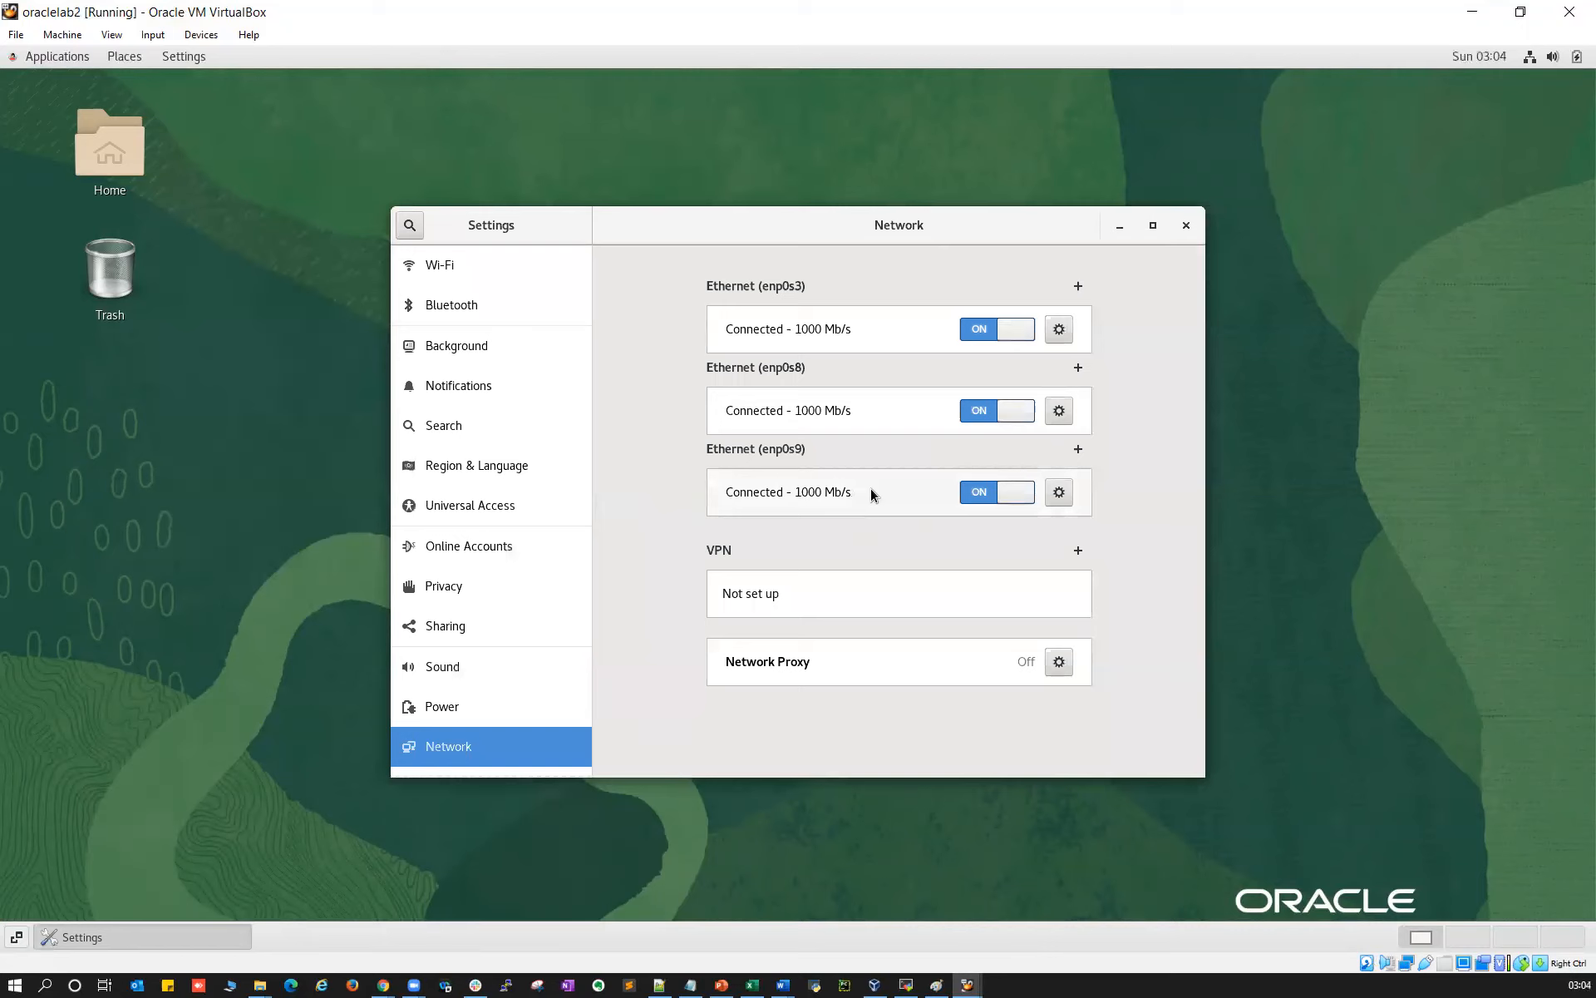
left_click(1187, 226)
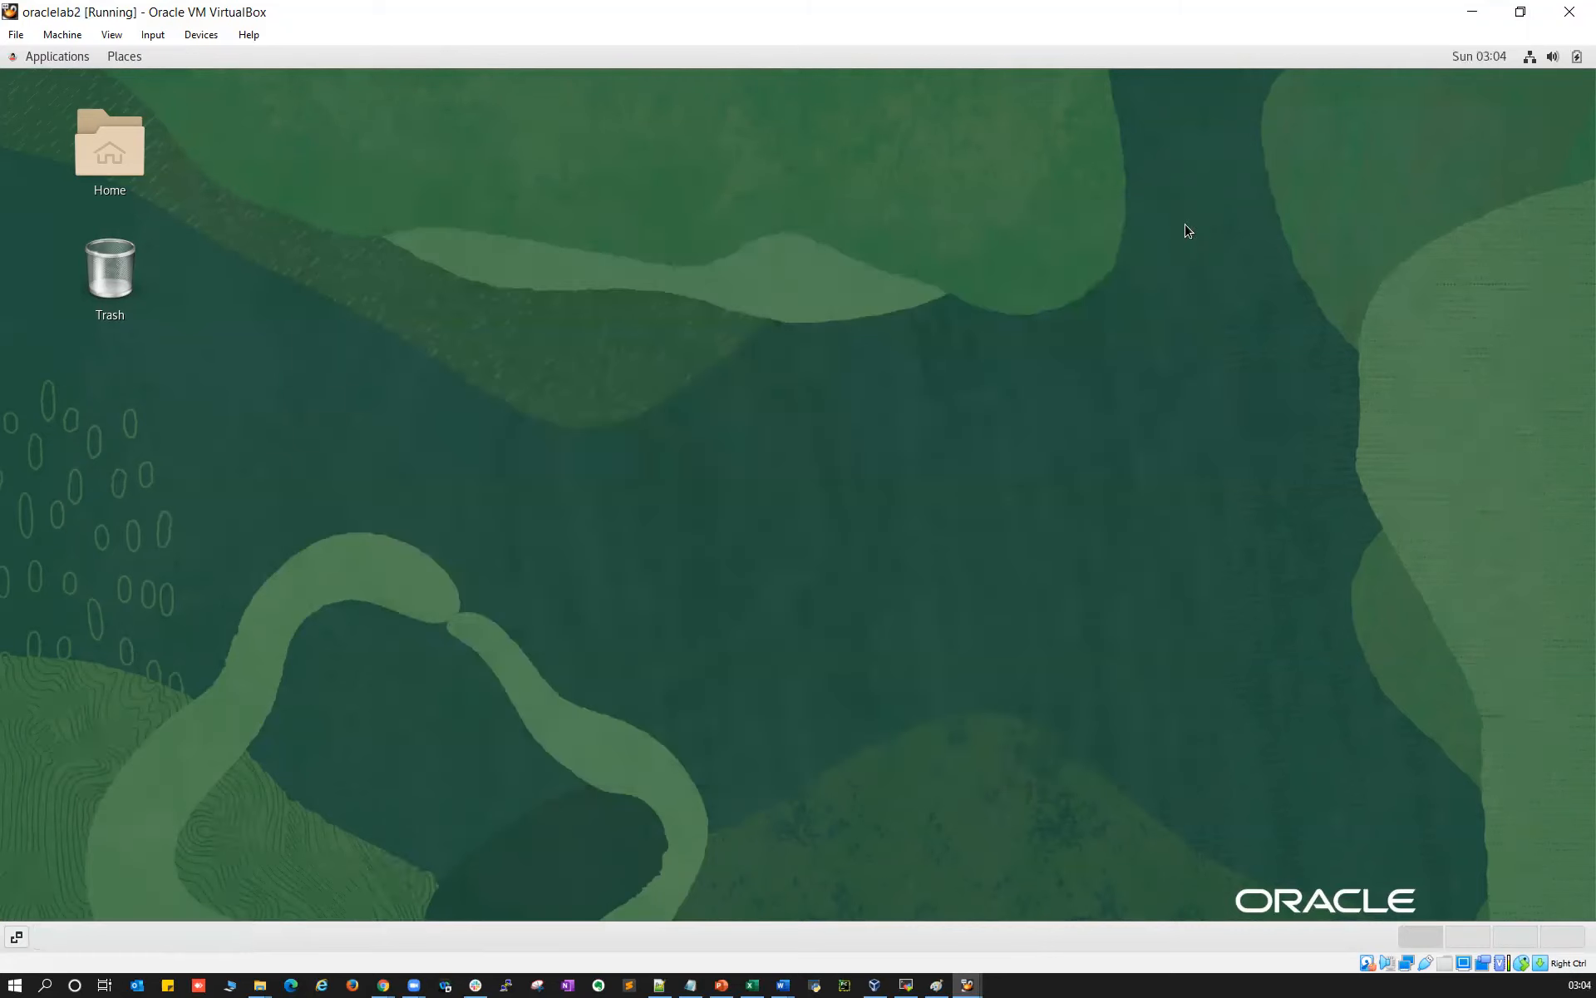
left_click(906, 984)
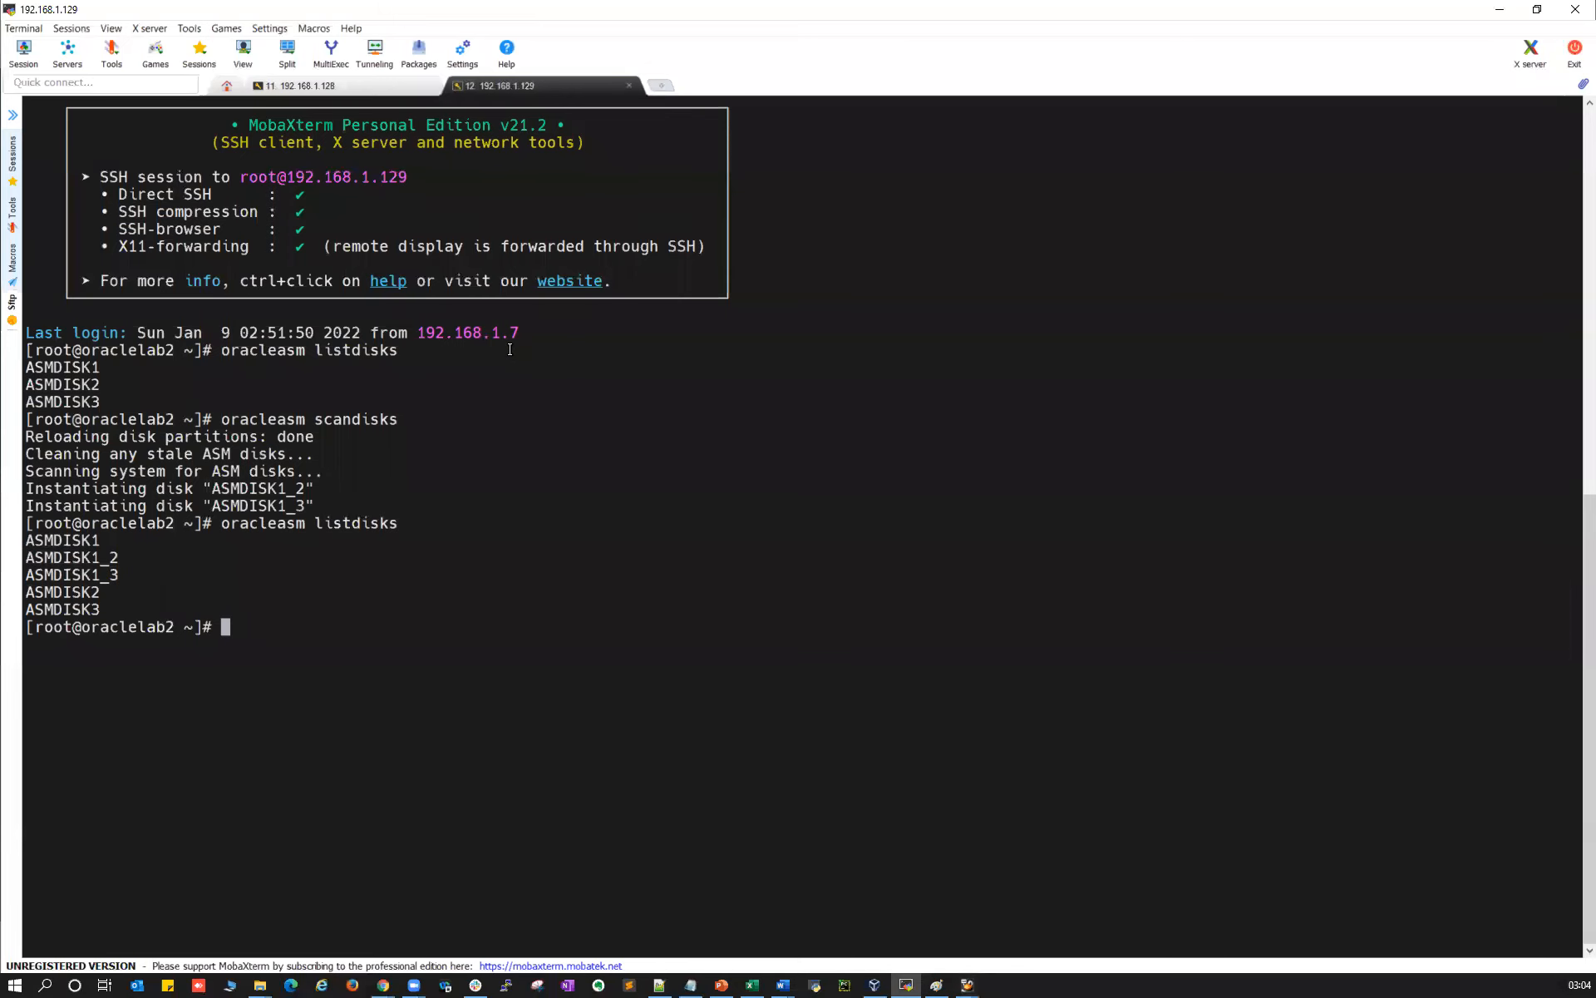
End the 192.168.1.129 and 192.168.1.128 SSH sessions and the local terminal, then return to oraclelab1
key("ctrl+d")
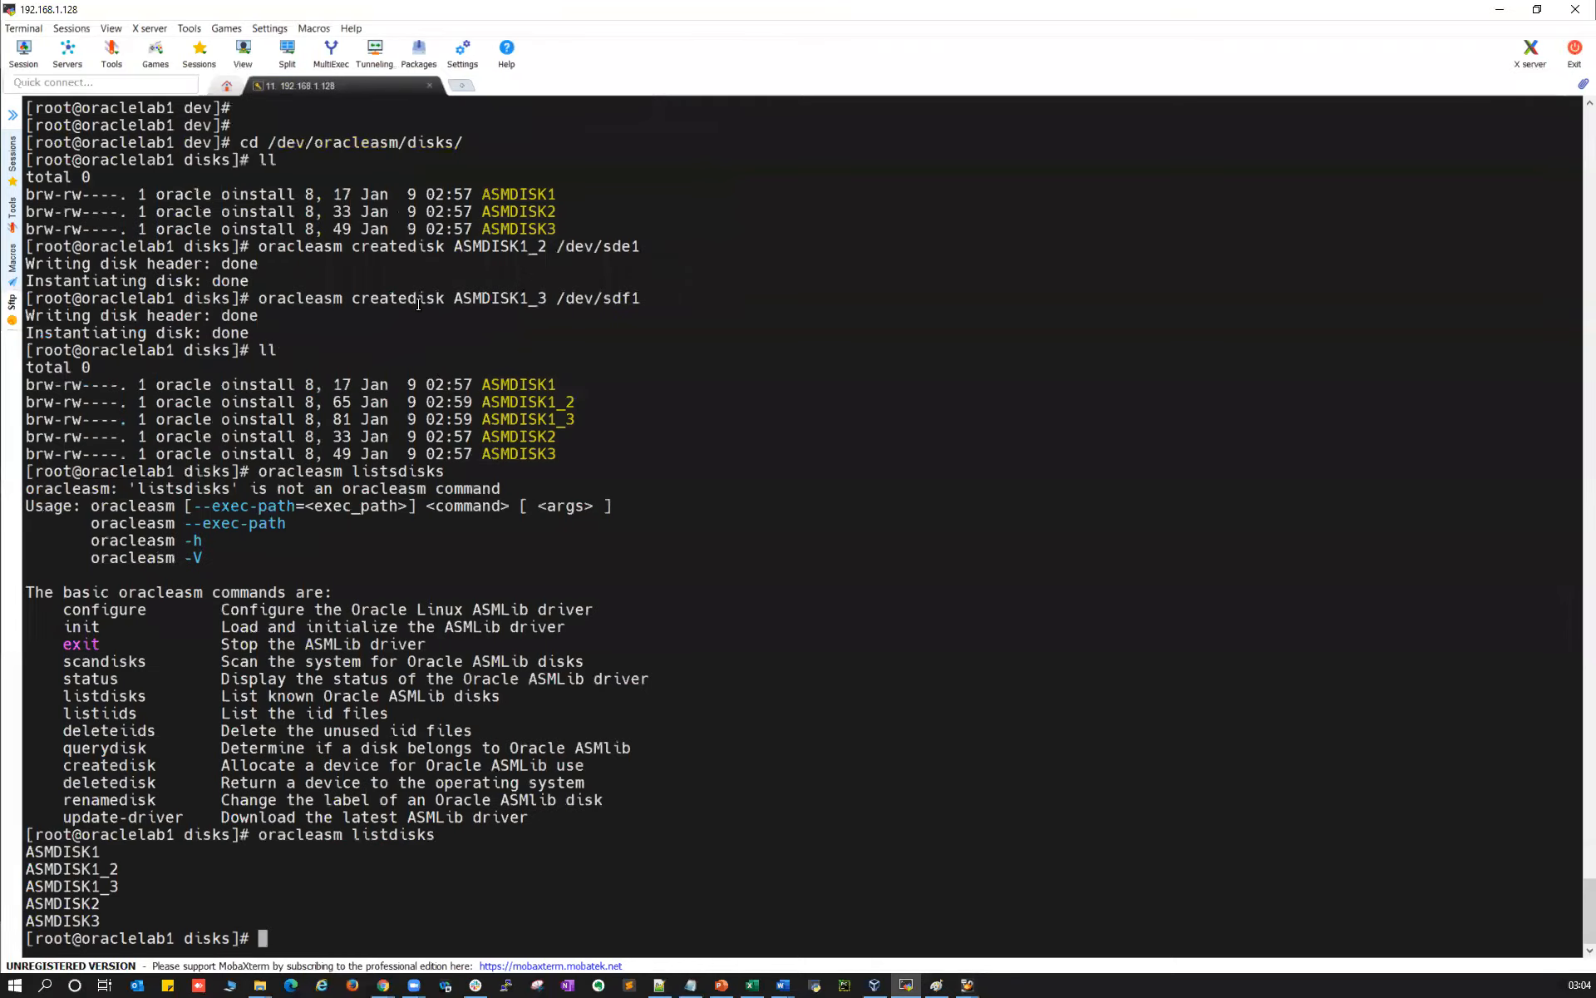
key("ctrl+d")
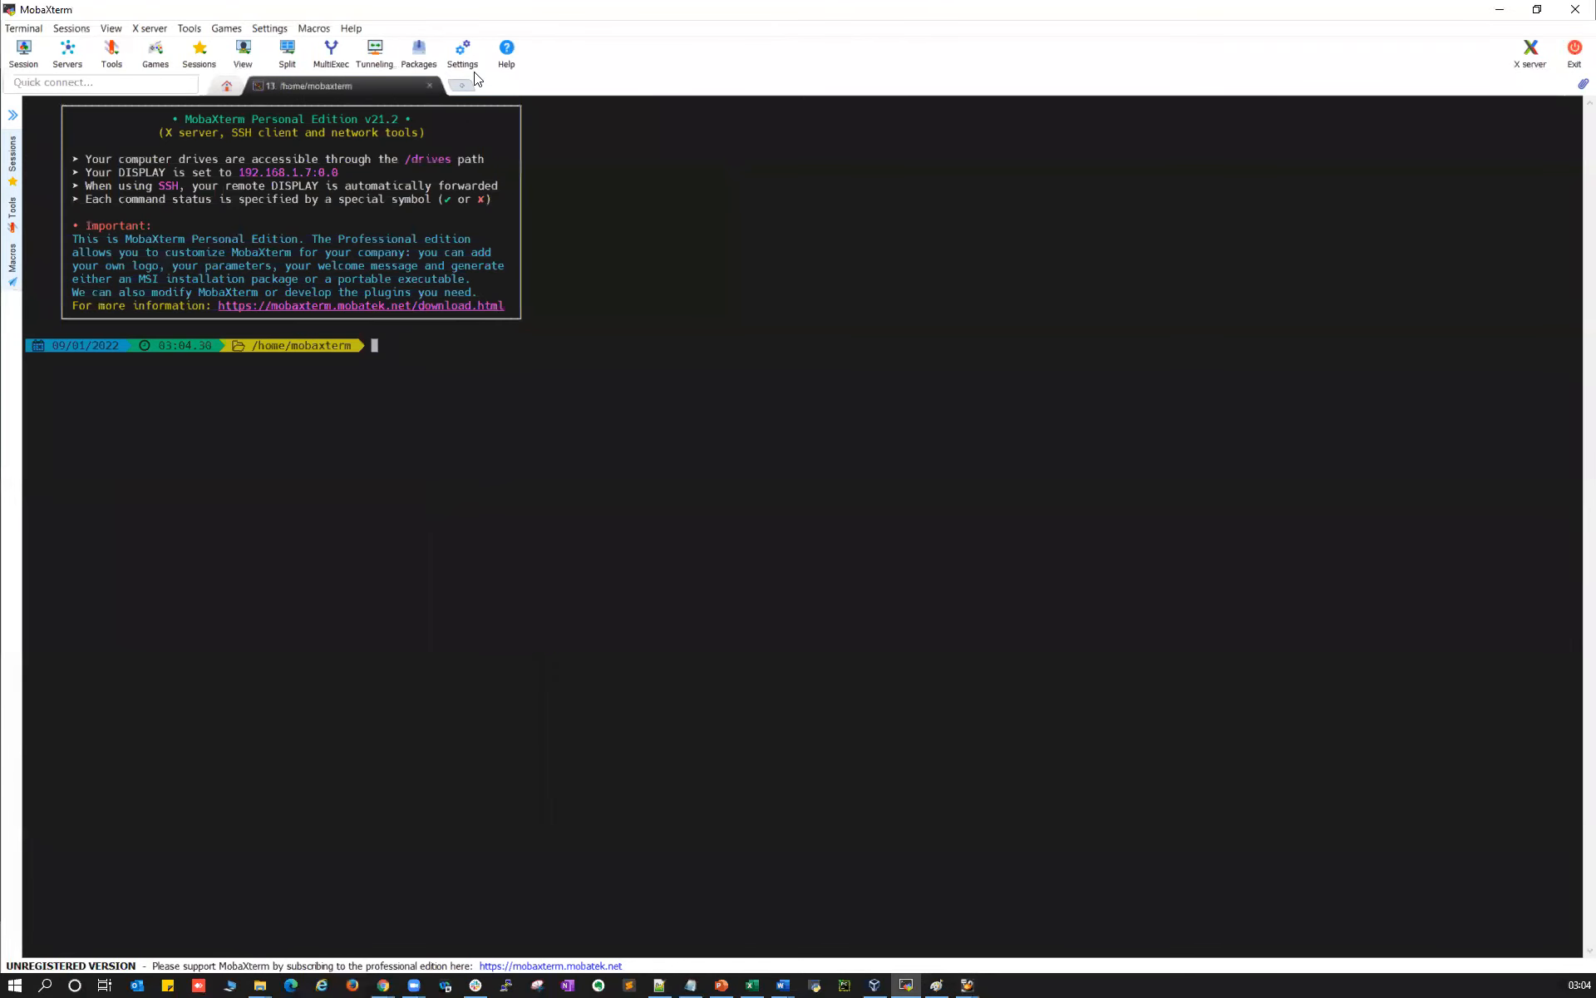
left_click(430, 86)
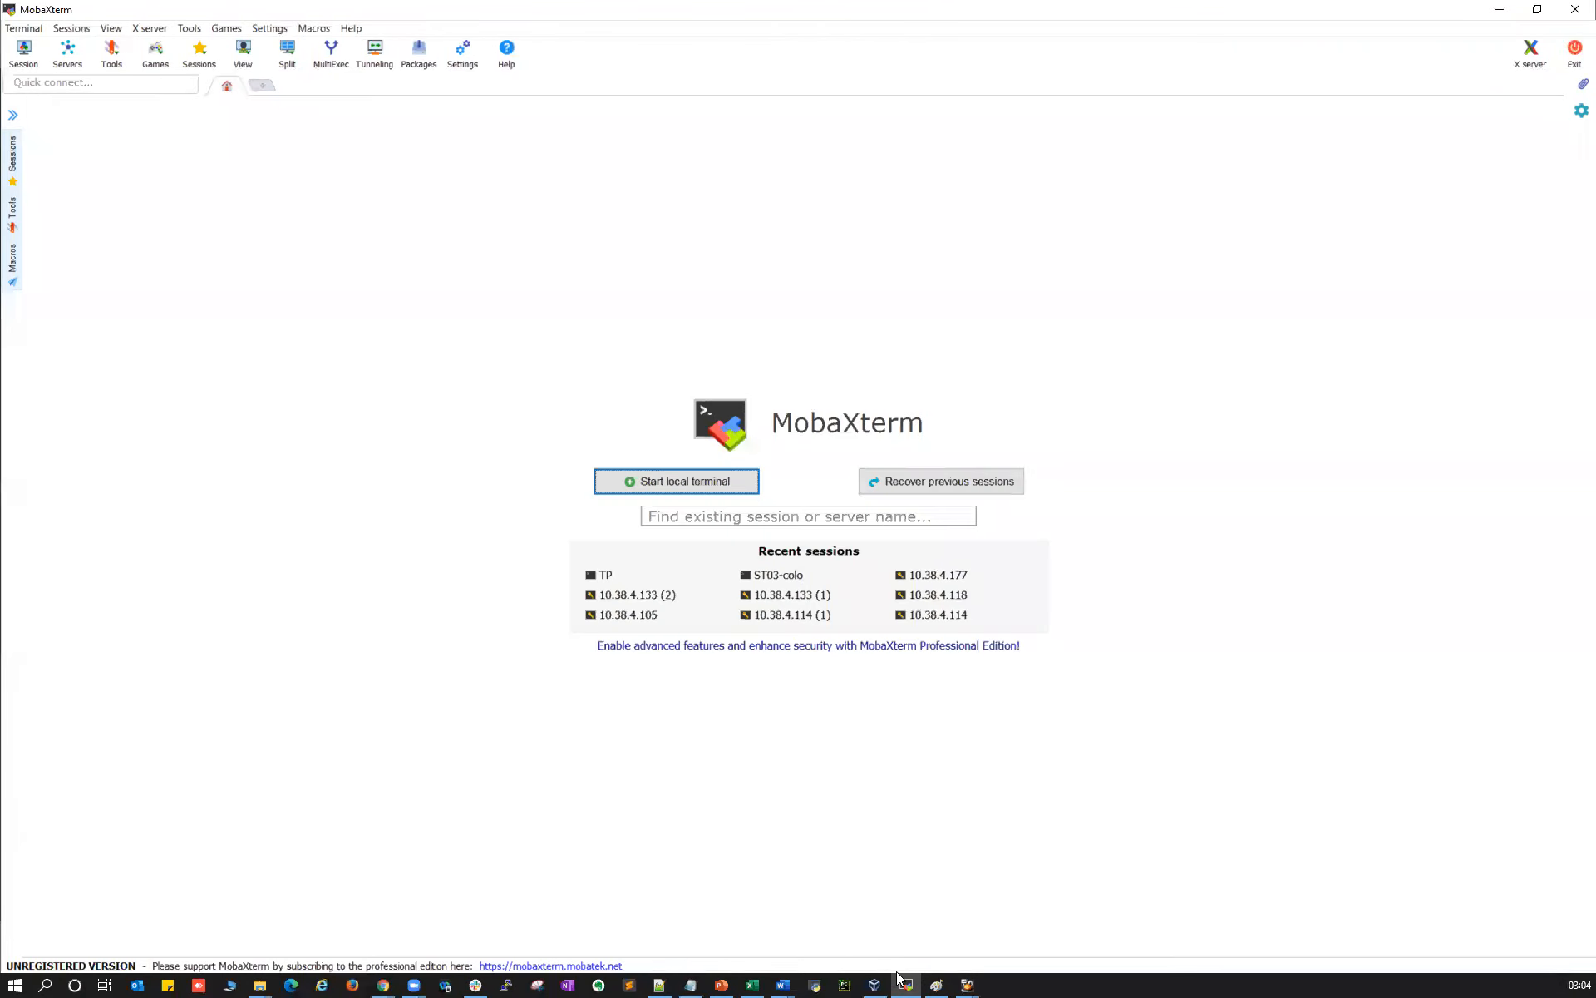
mouse_move(905, 981)
left_click(879, 944)
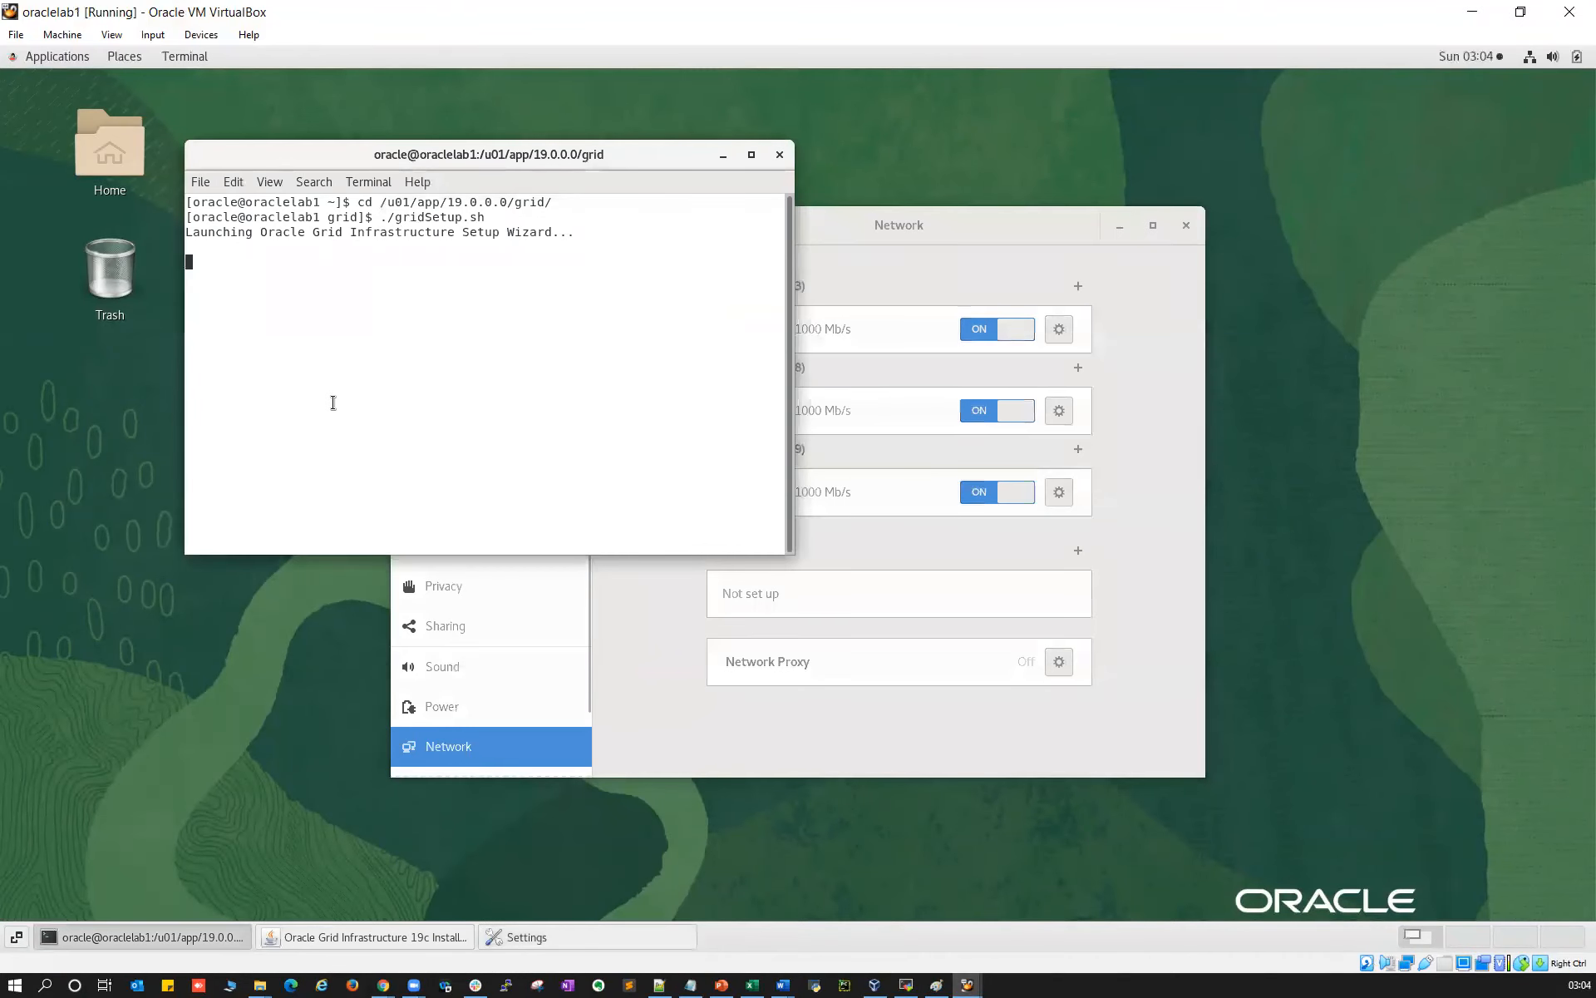
On oraclelab1, run ifconfig maximized and check 192.168.1.128, 192.168.2.128 and 10.0.4.15
right_click(135, 376)
left_click(197, 177)
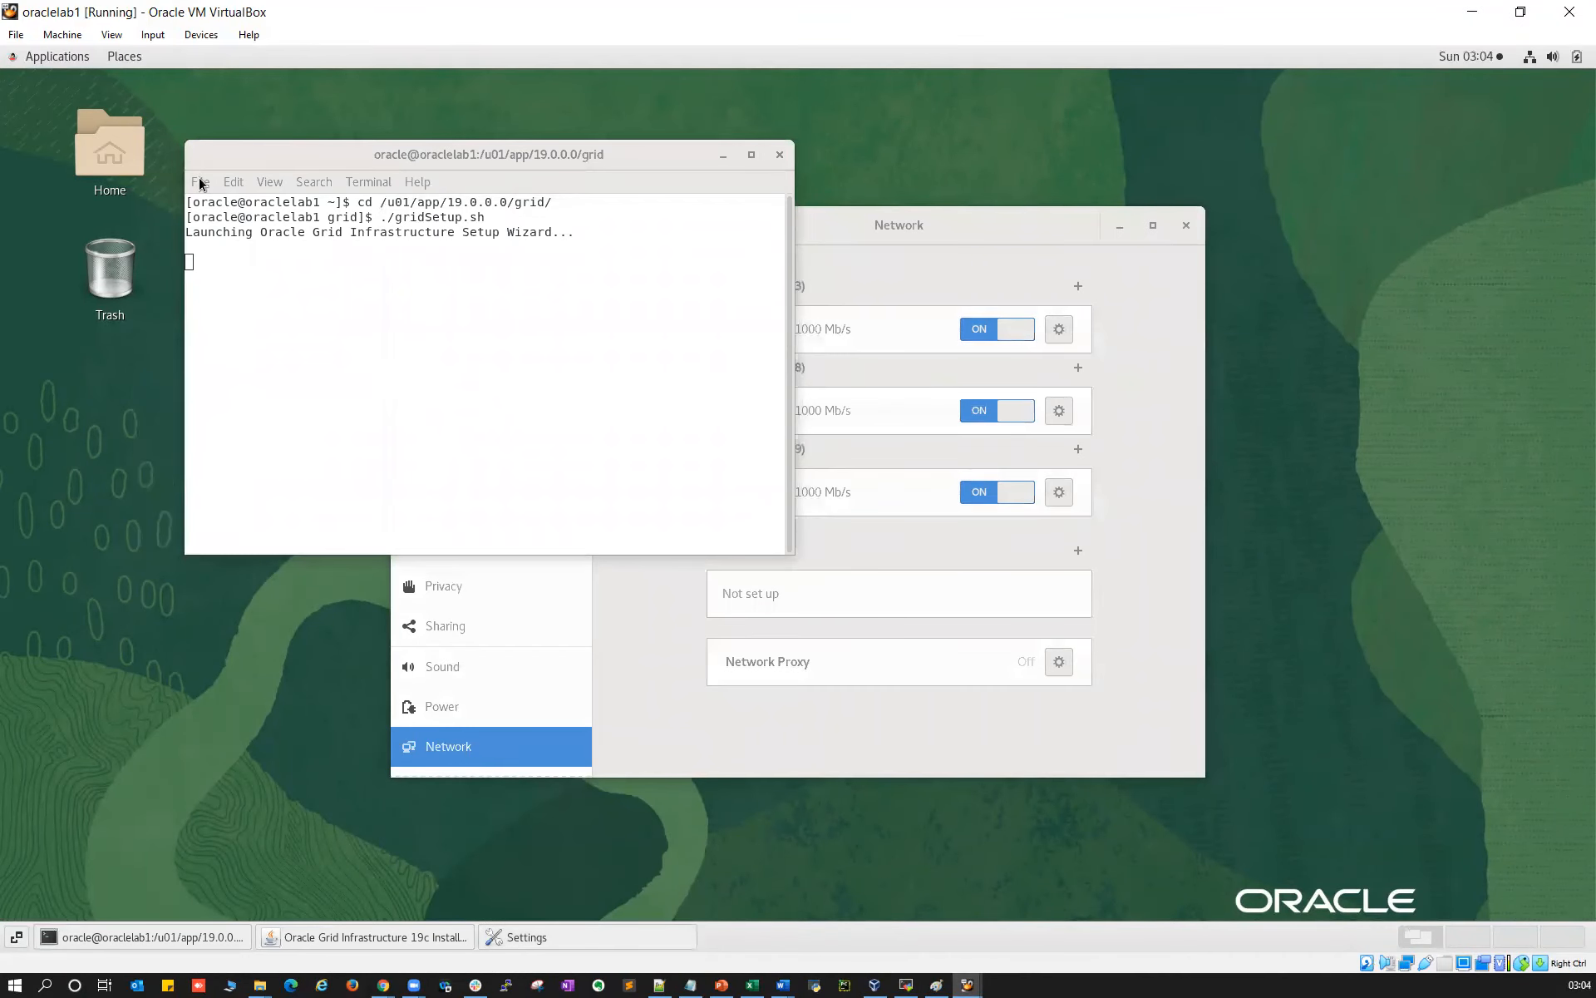
left_click(202, 181)
left_click(225, 203)
type("ifconfig")
key("Return")
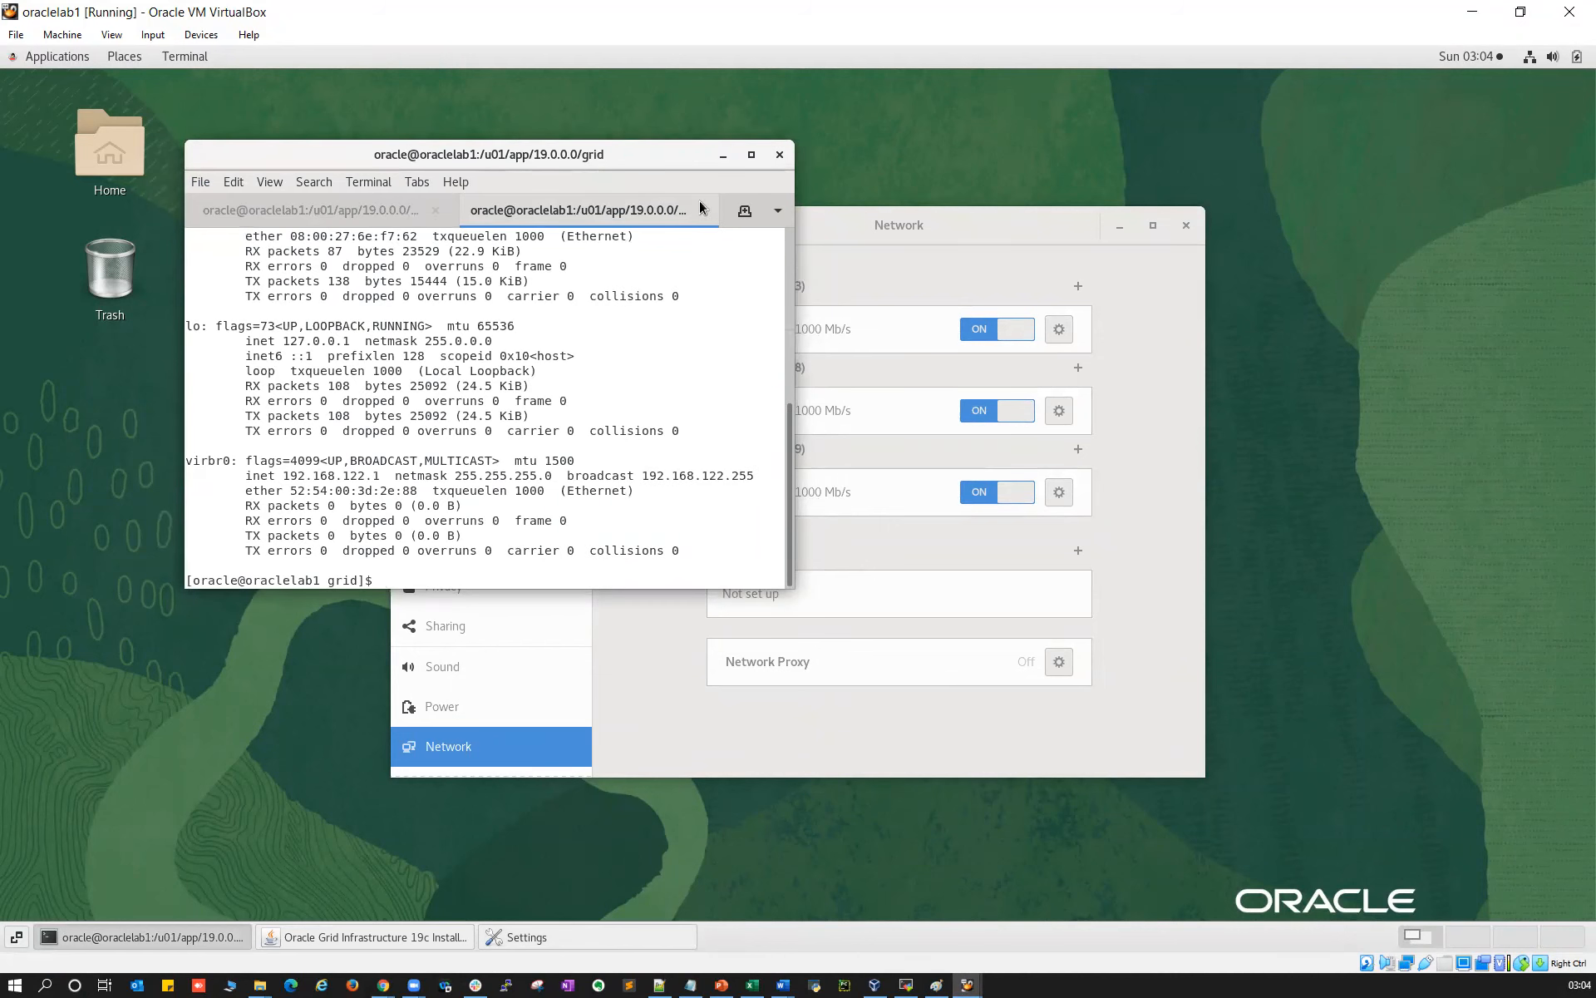
left_click(751, 154)
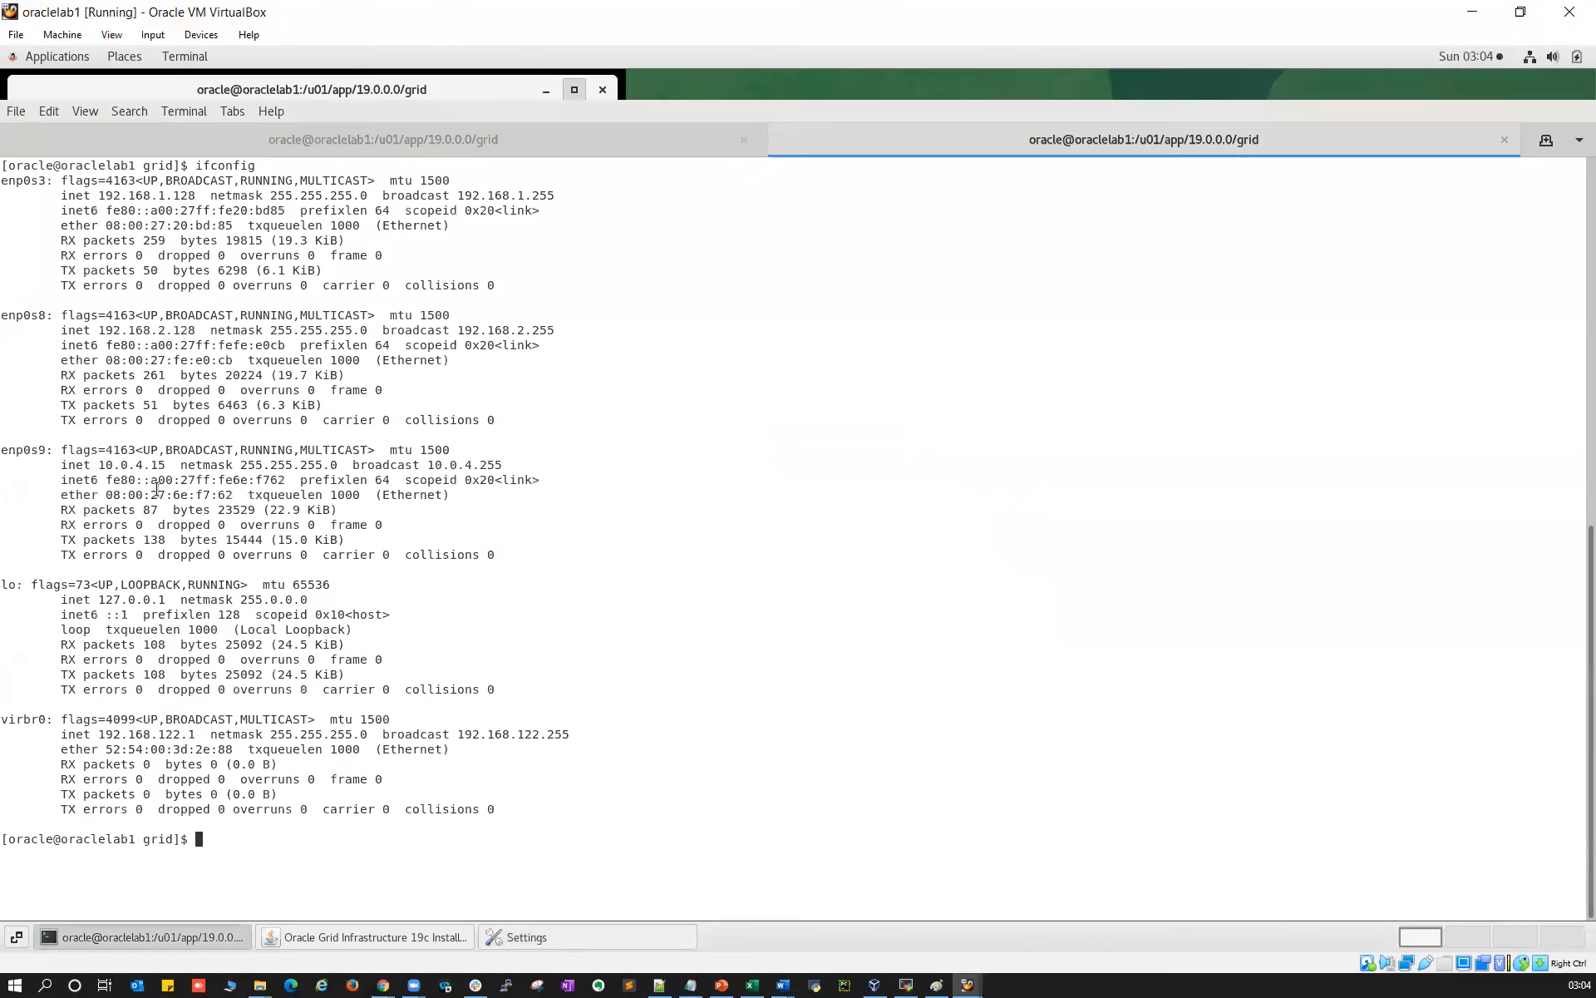
double_click(147, 195)
double_click(184, 329)
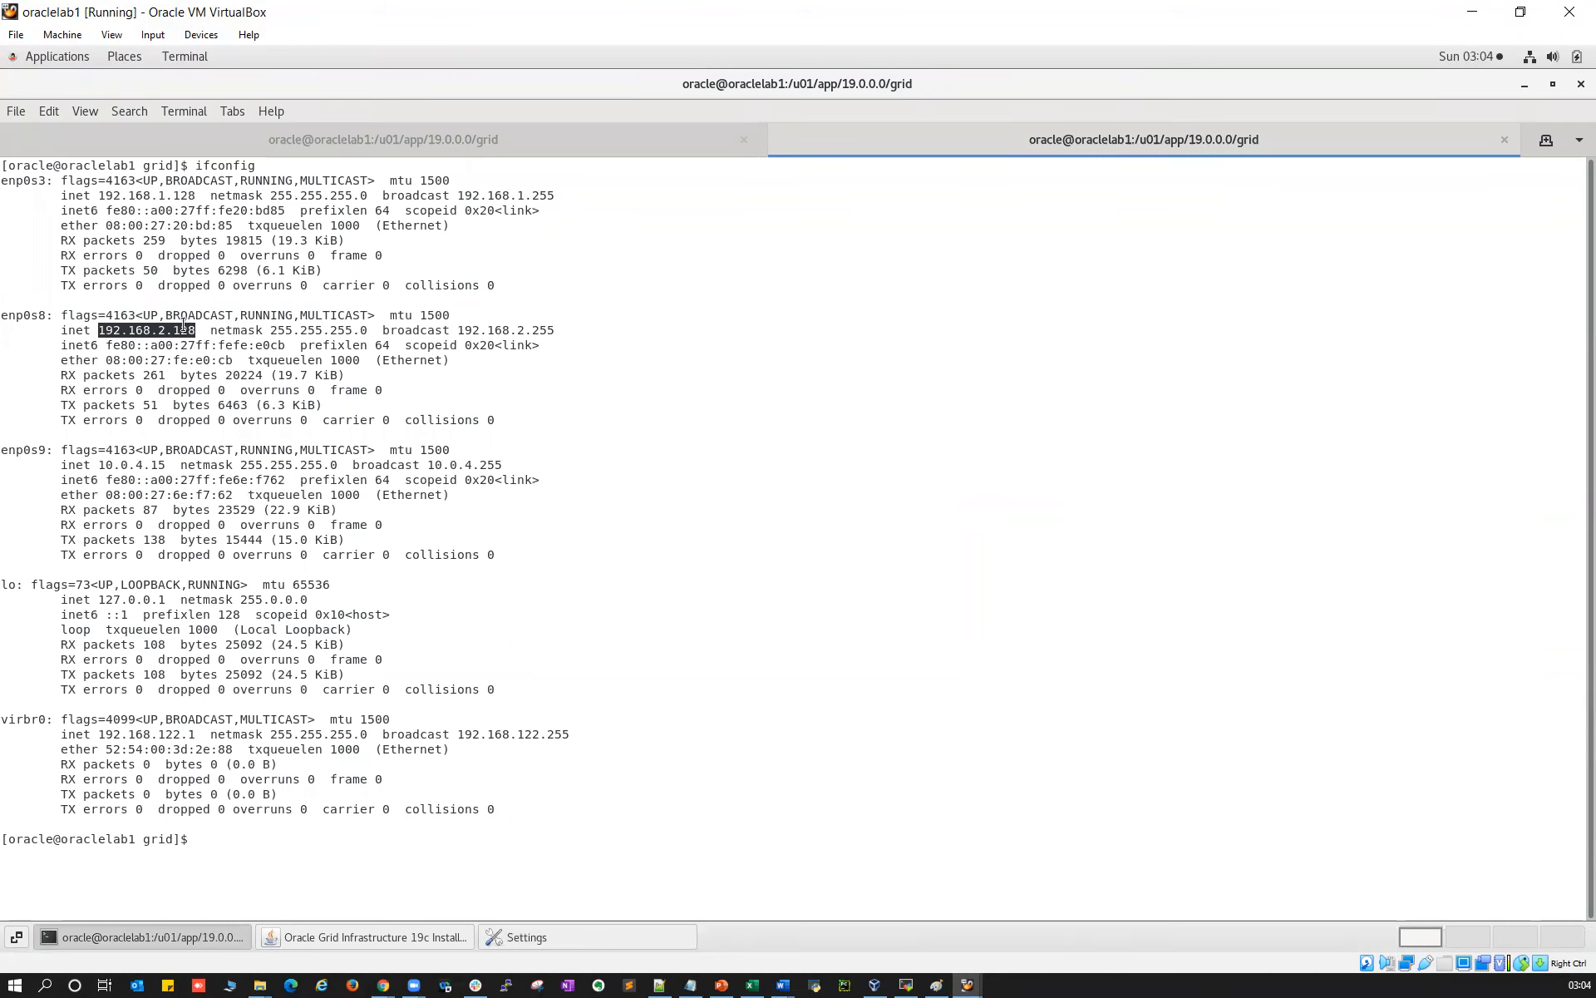
double_click(140, 465)
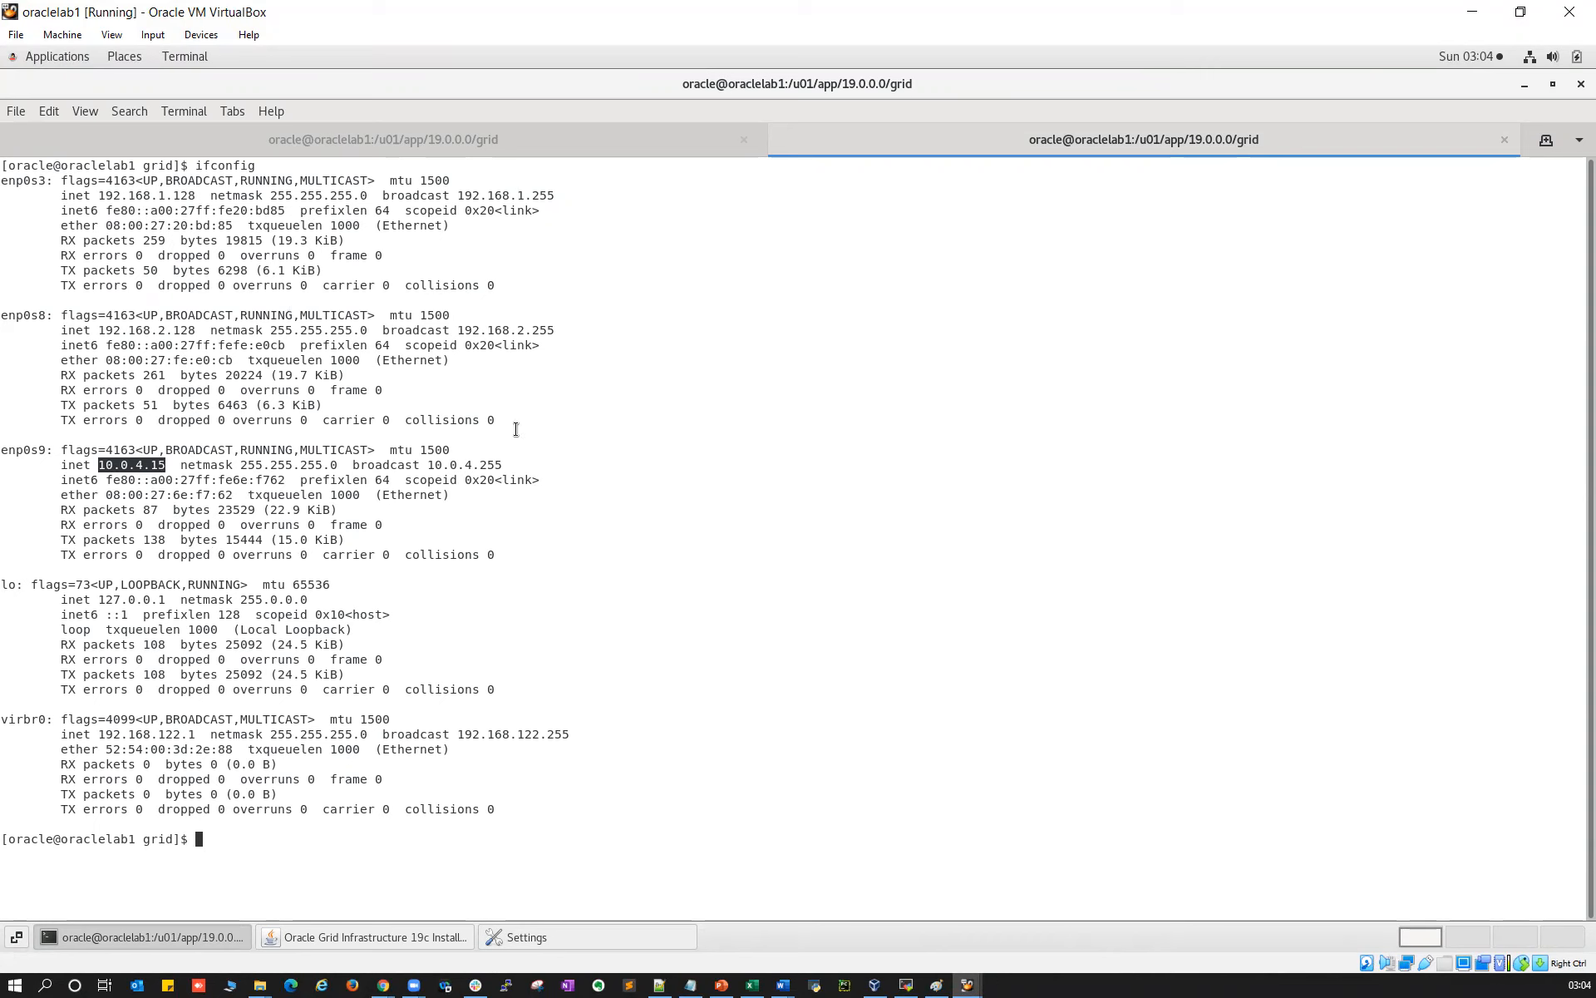
On oraclelab2, run ifconfig maximized and check 192.168.1.129, 192.168.2.129 and 10.0.4.15
mouse_move(967, 985)
left_click(1049, 923)
right_click(360, 185)
left_click(408, 343)
type("ifconfig")
key("Return")
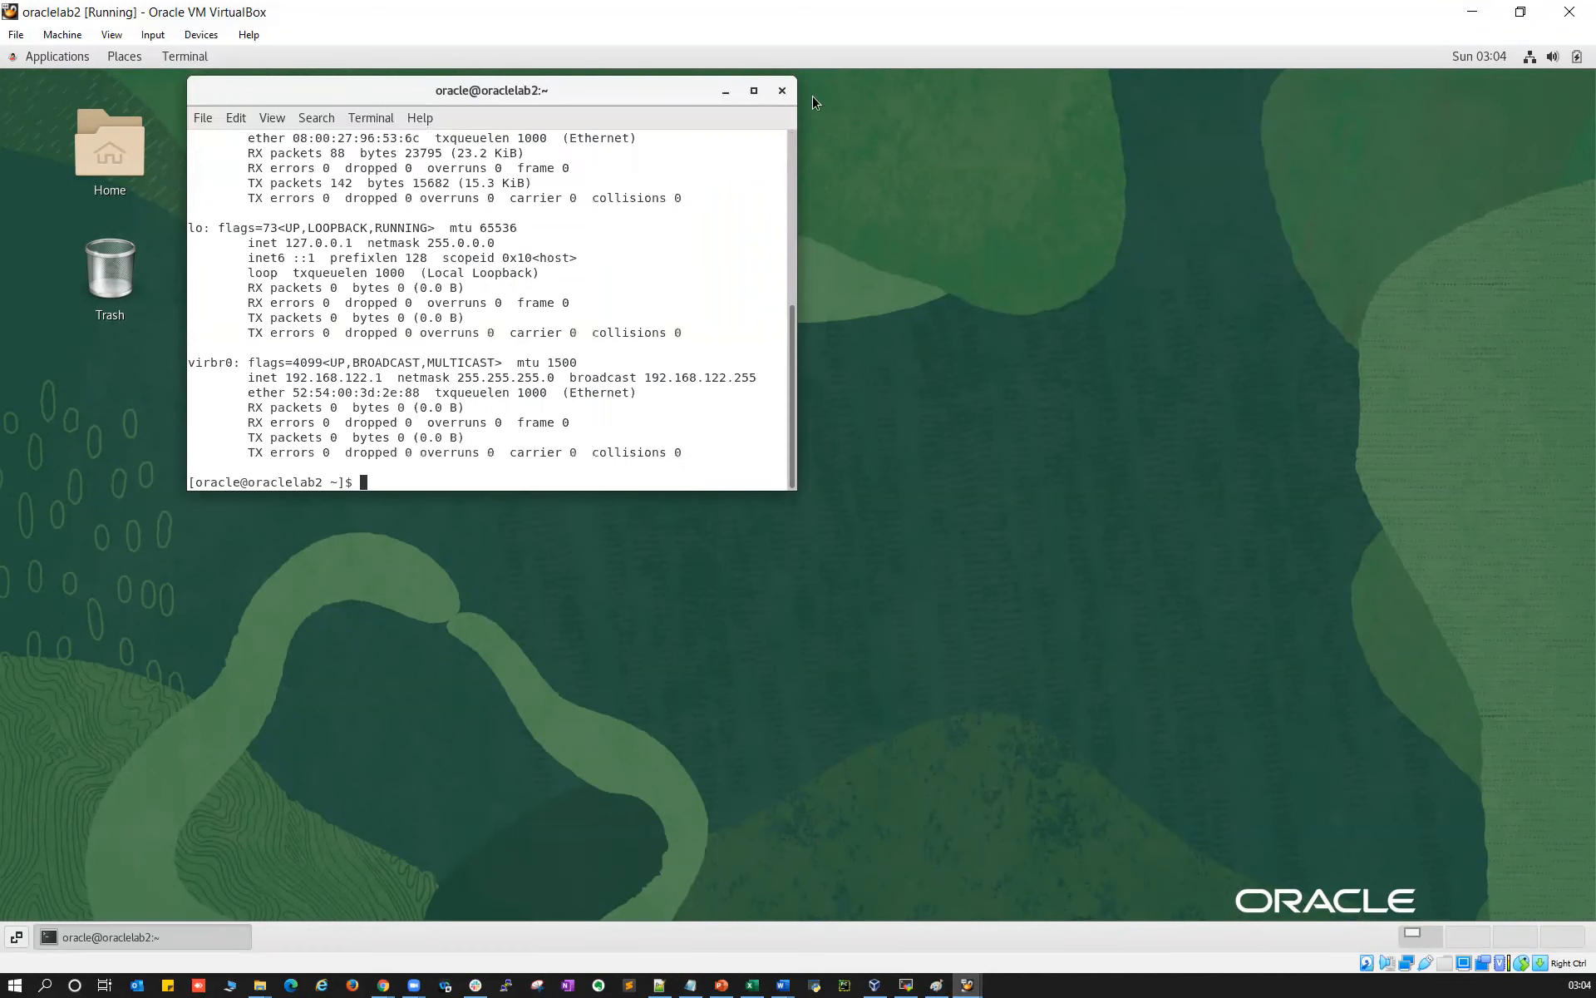
left_click(753, 90)
double_click(160, 160)
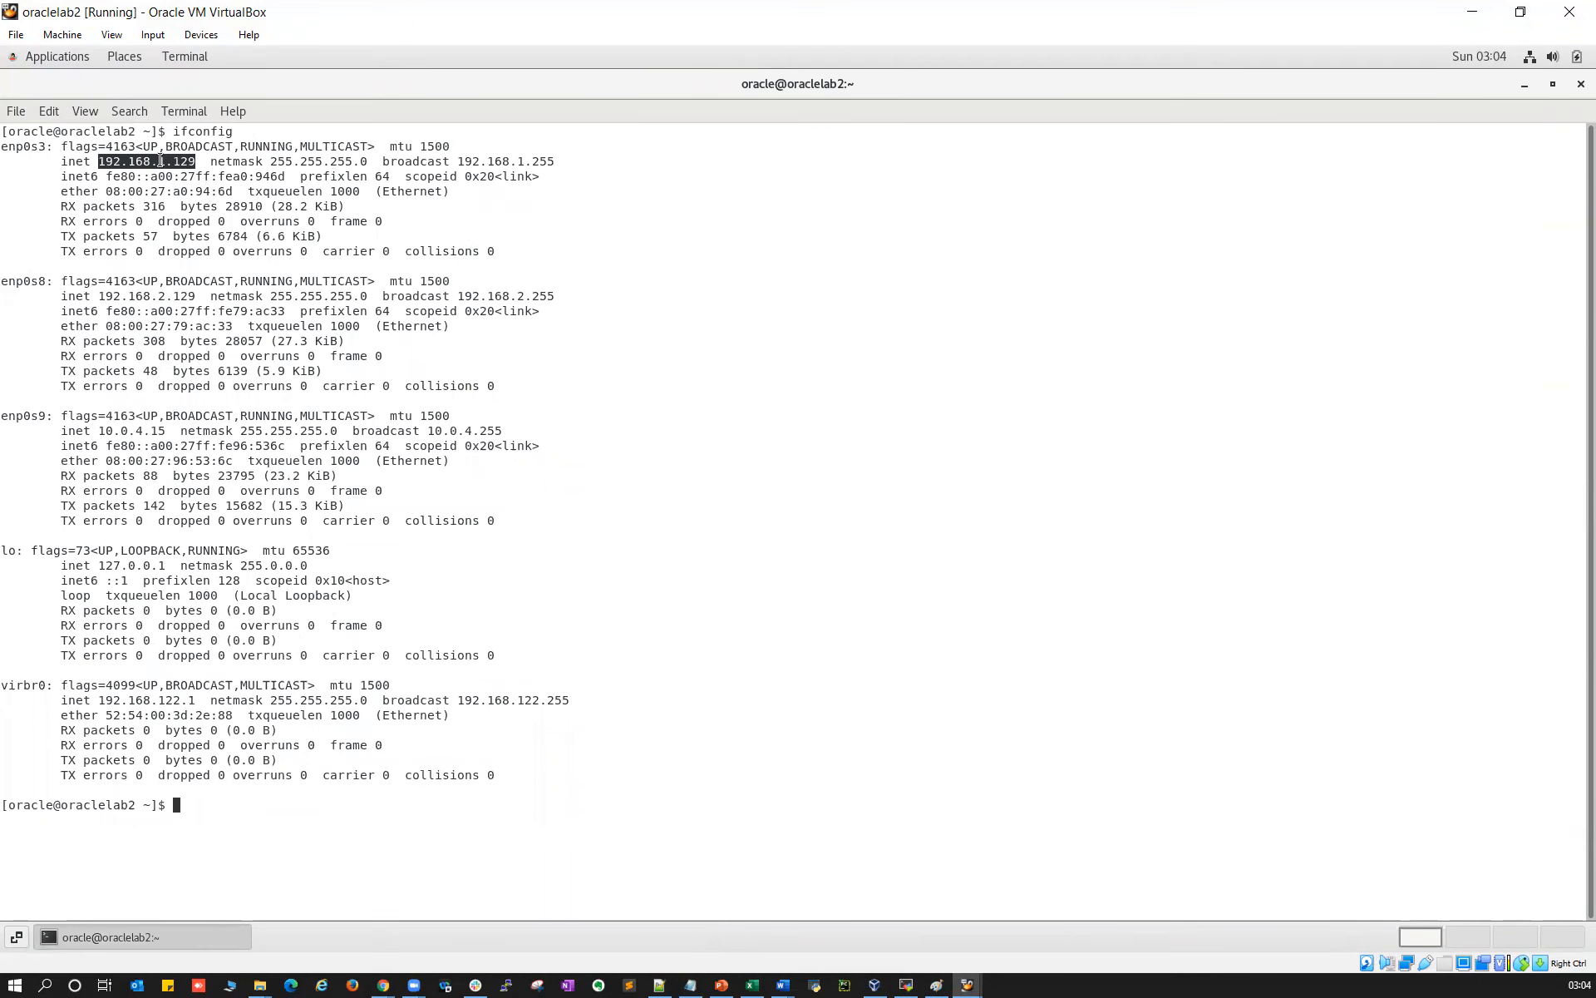
double_click(170, 296)
double_click(151, 430)
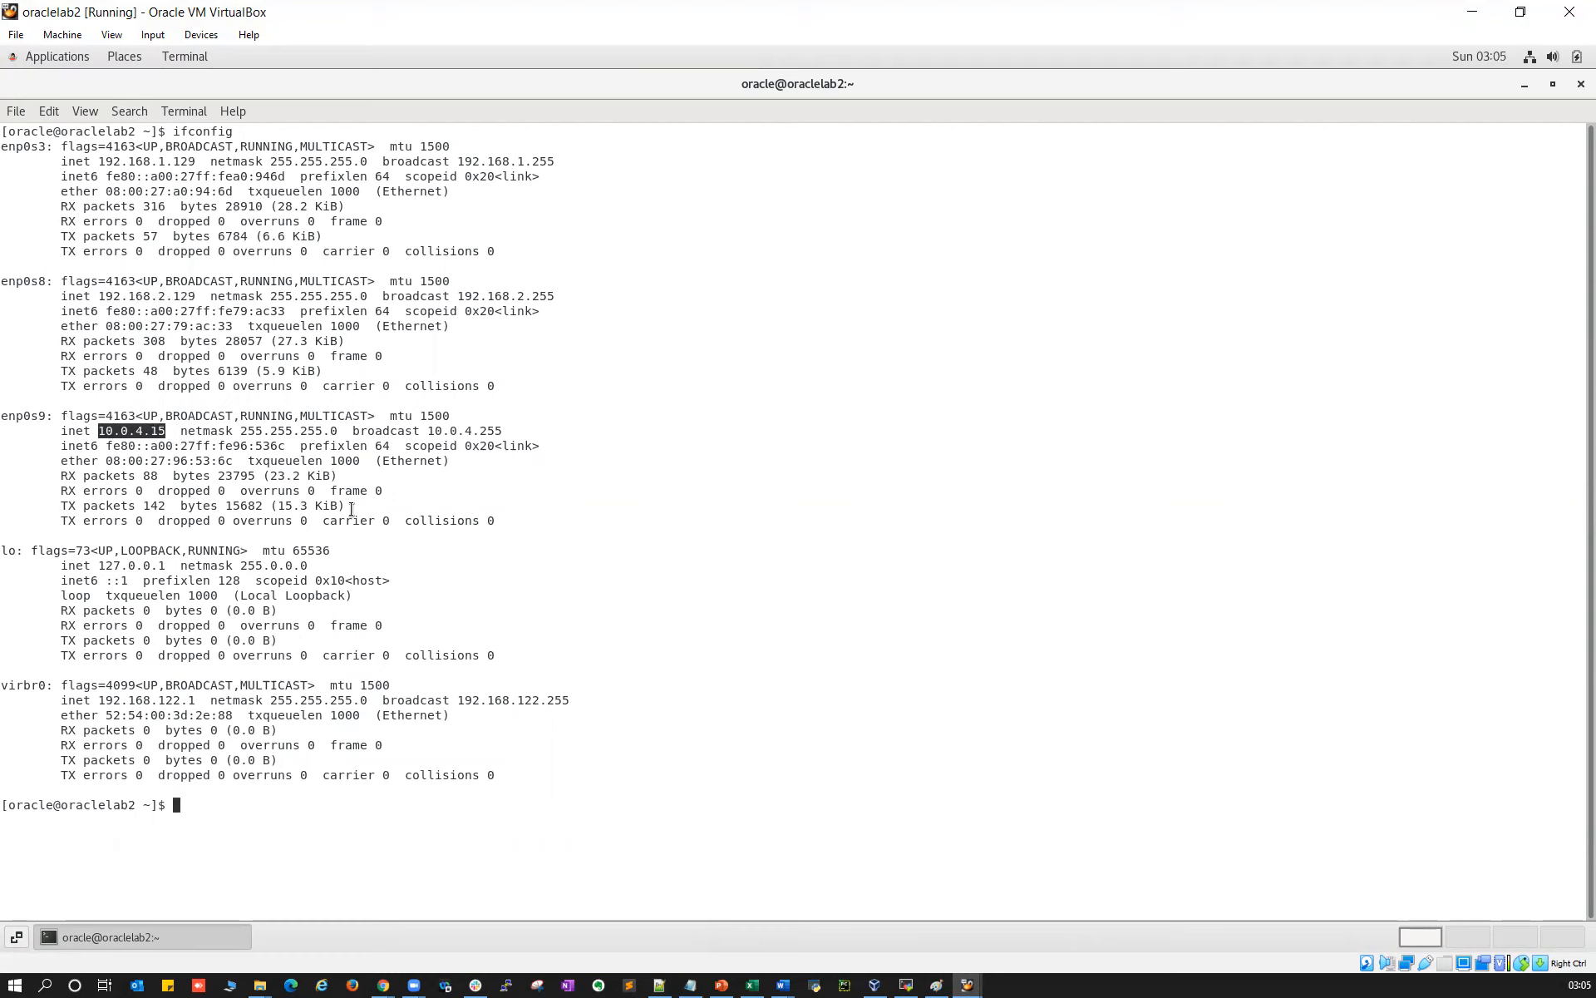
Clear the selection, erase the retyped ifconfig, and bring oraclelab1 back to the front
left_click(416, 555)
type("ifconfig")
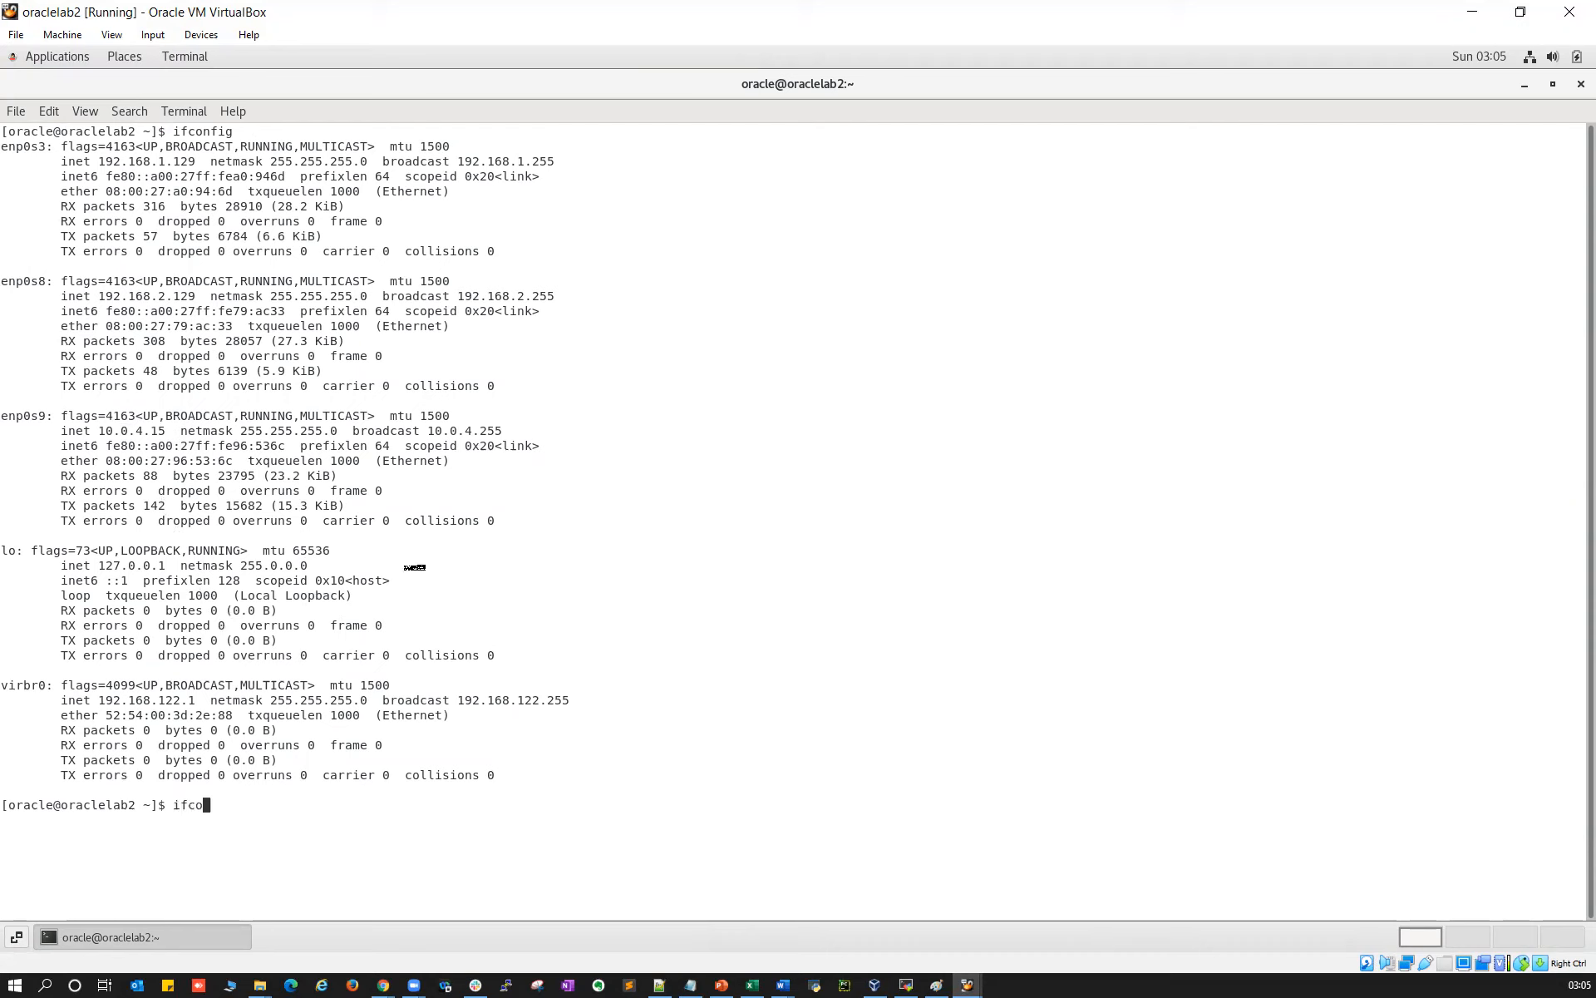
key("BackSpace")
key("BackSpace")
key("BackSpace")
key("BackSpace")
key("BackSpace")
key("BackSpace")
key("BackSpace")
key("BackSpace")
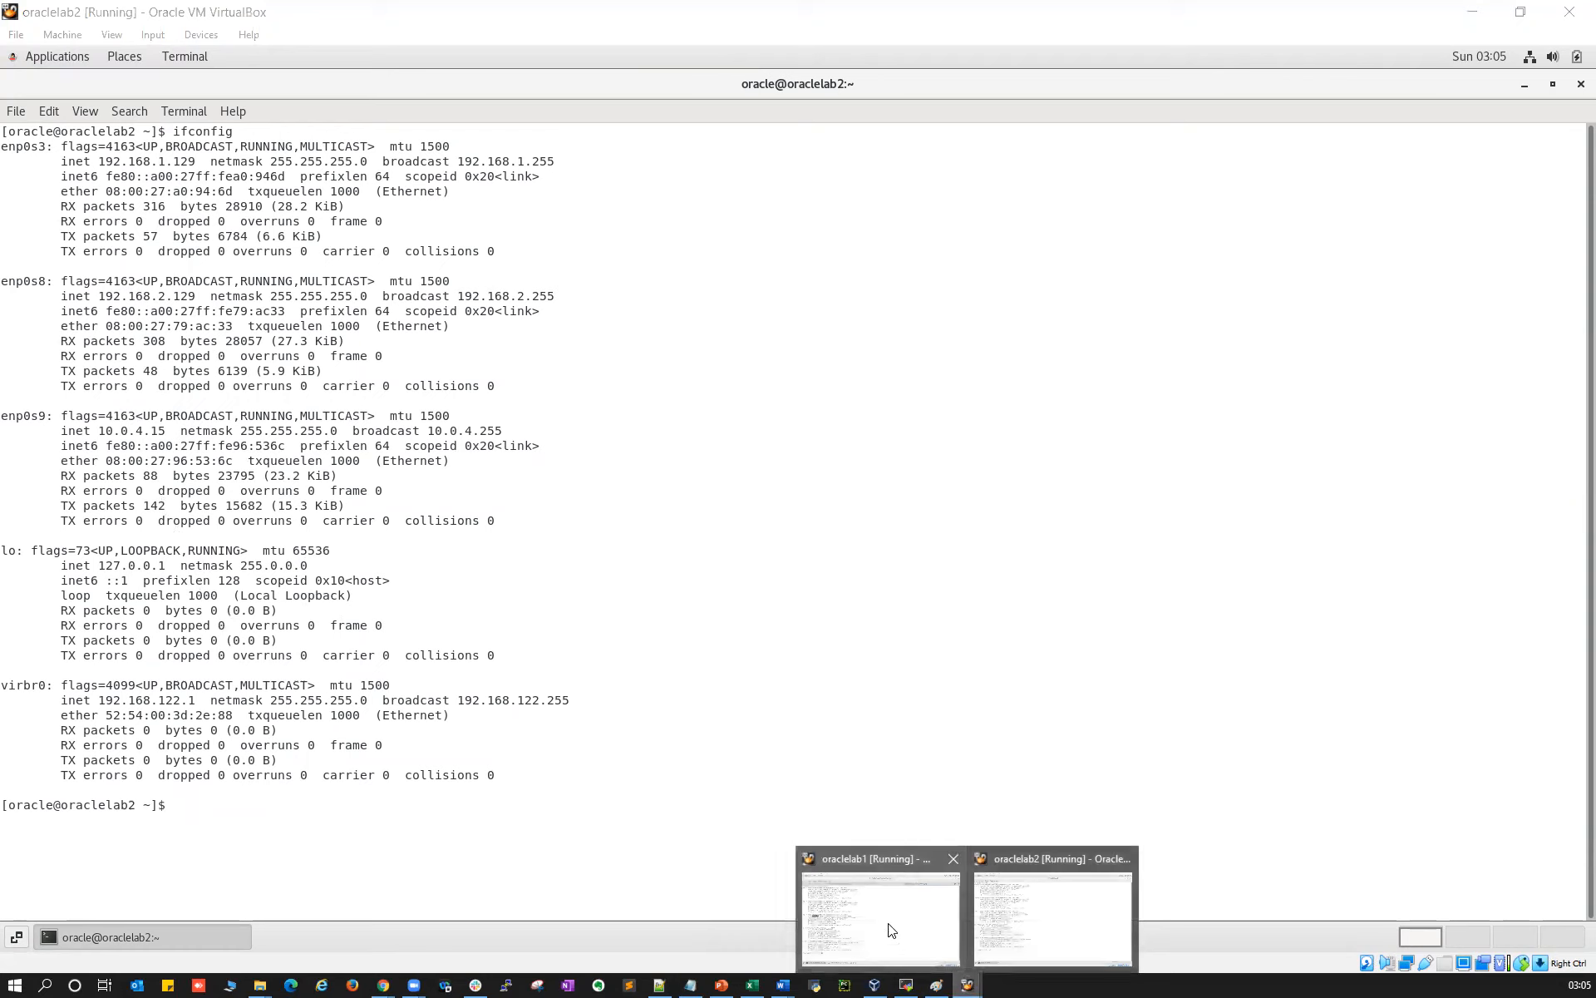
left_click(893, 931)
Retry Next on oraclelab1's installer Step 3, then view and dismiss the INS-40958 oraclescan error
left_click(495, 137)
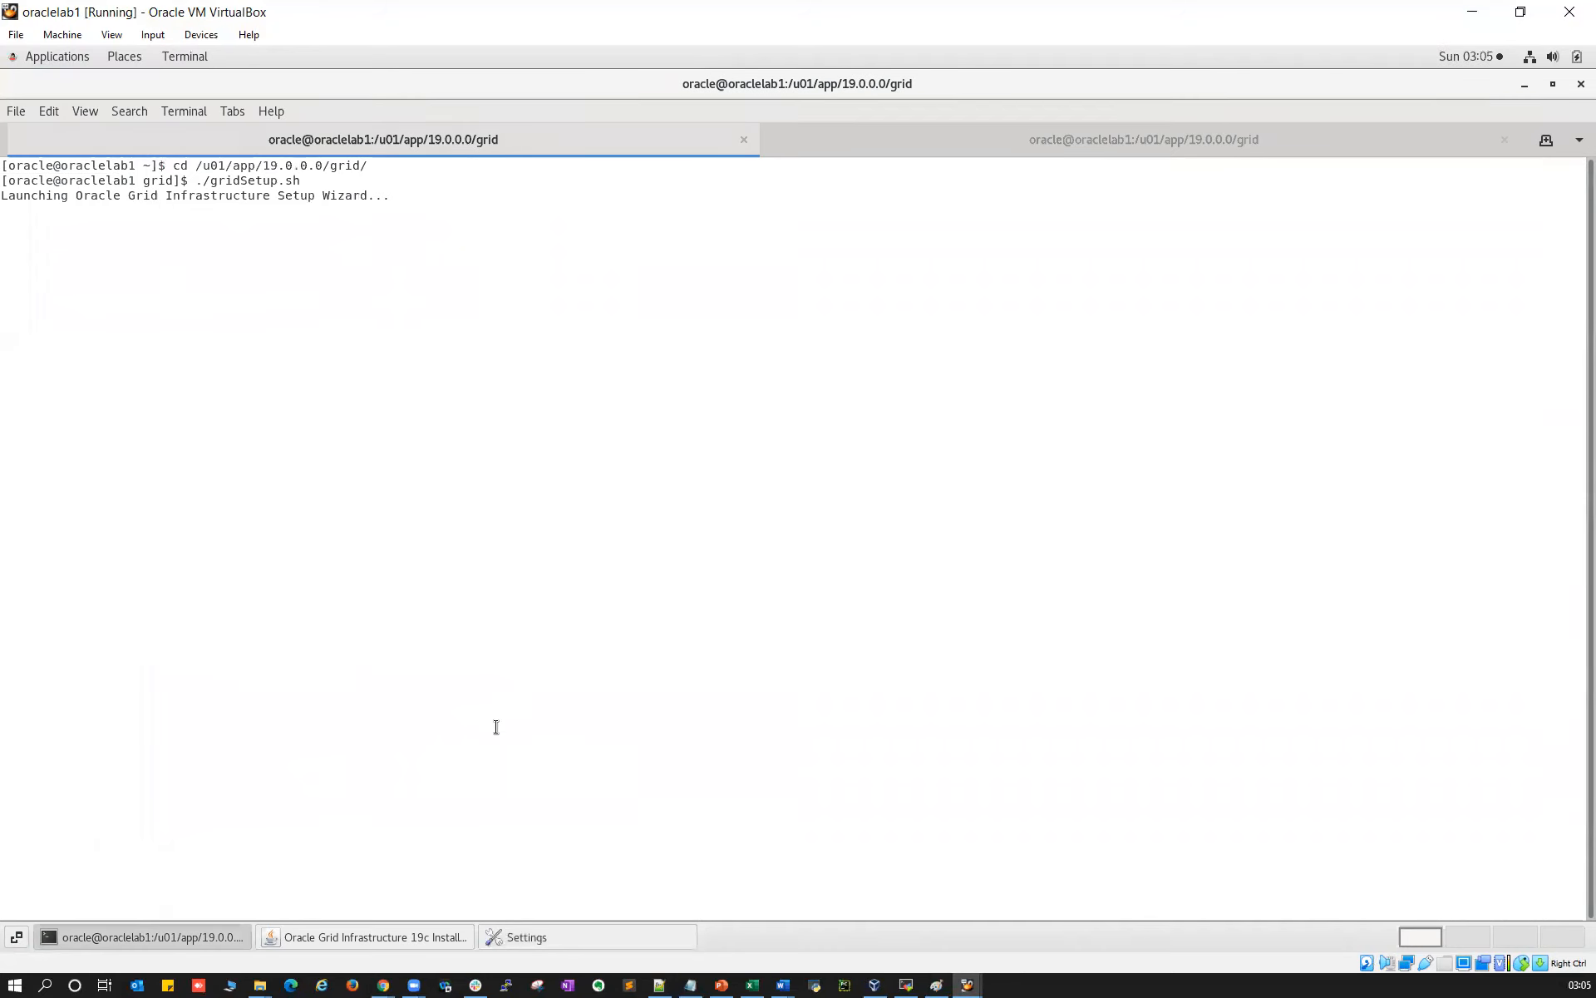
left_click(407, 935)
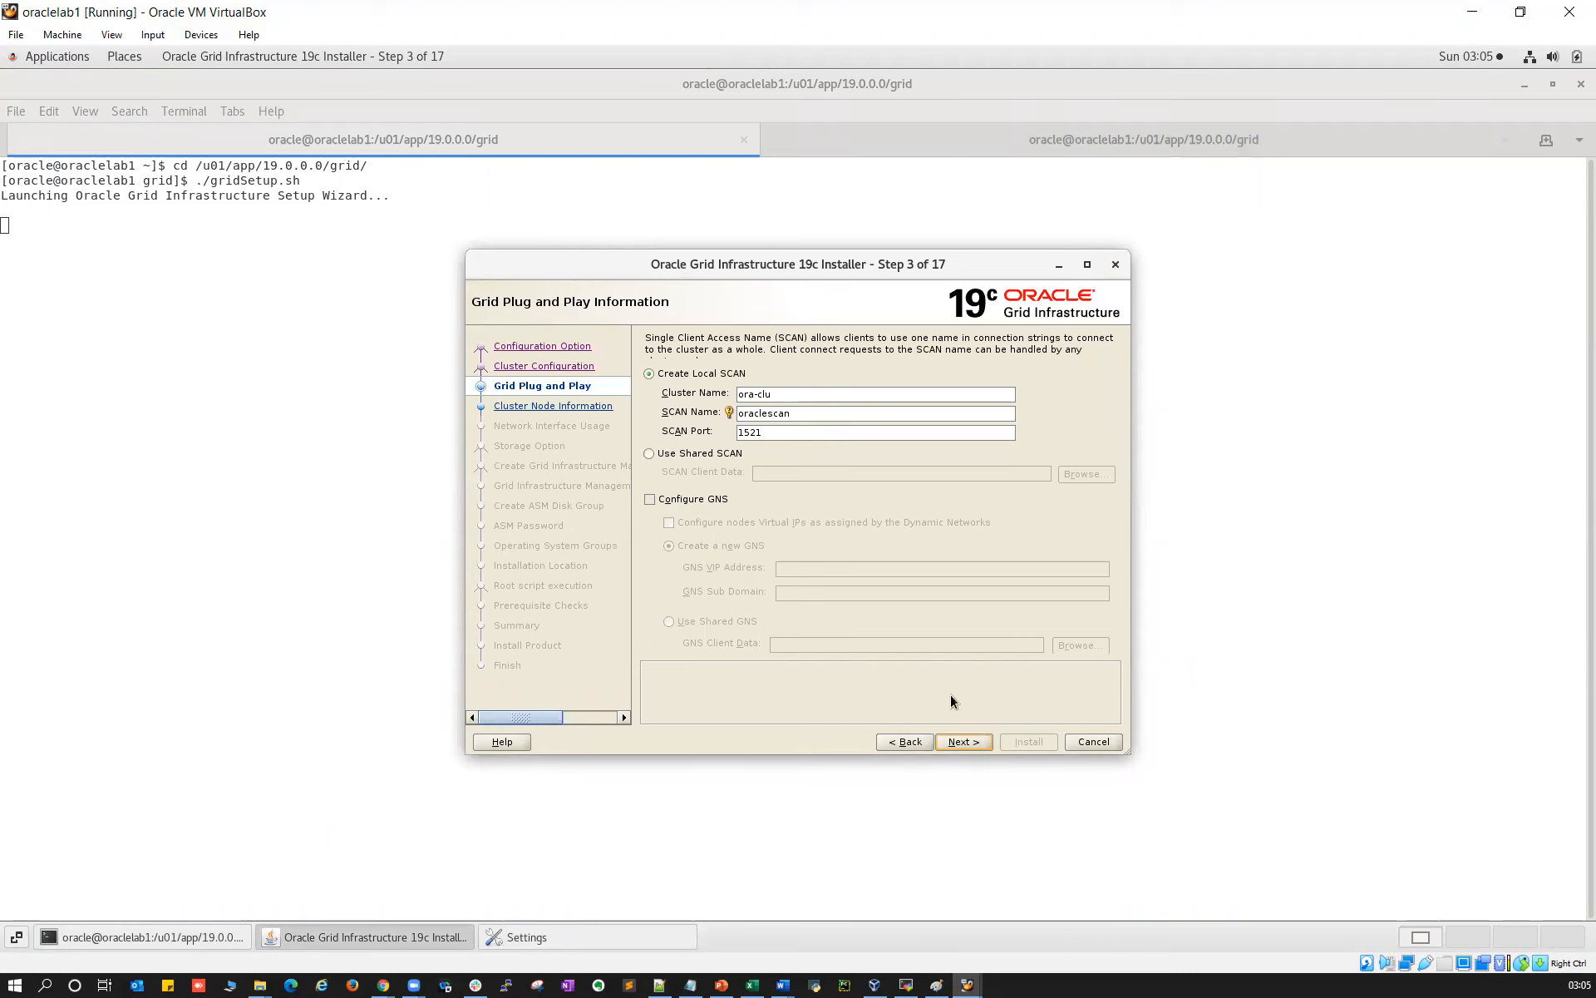
left_click(965, 741)
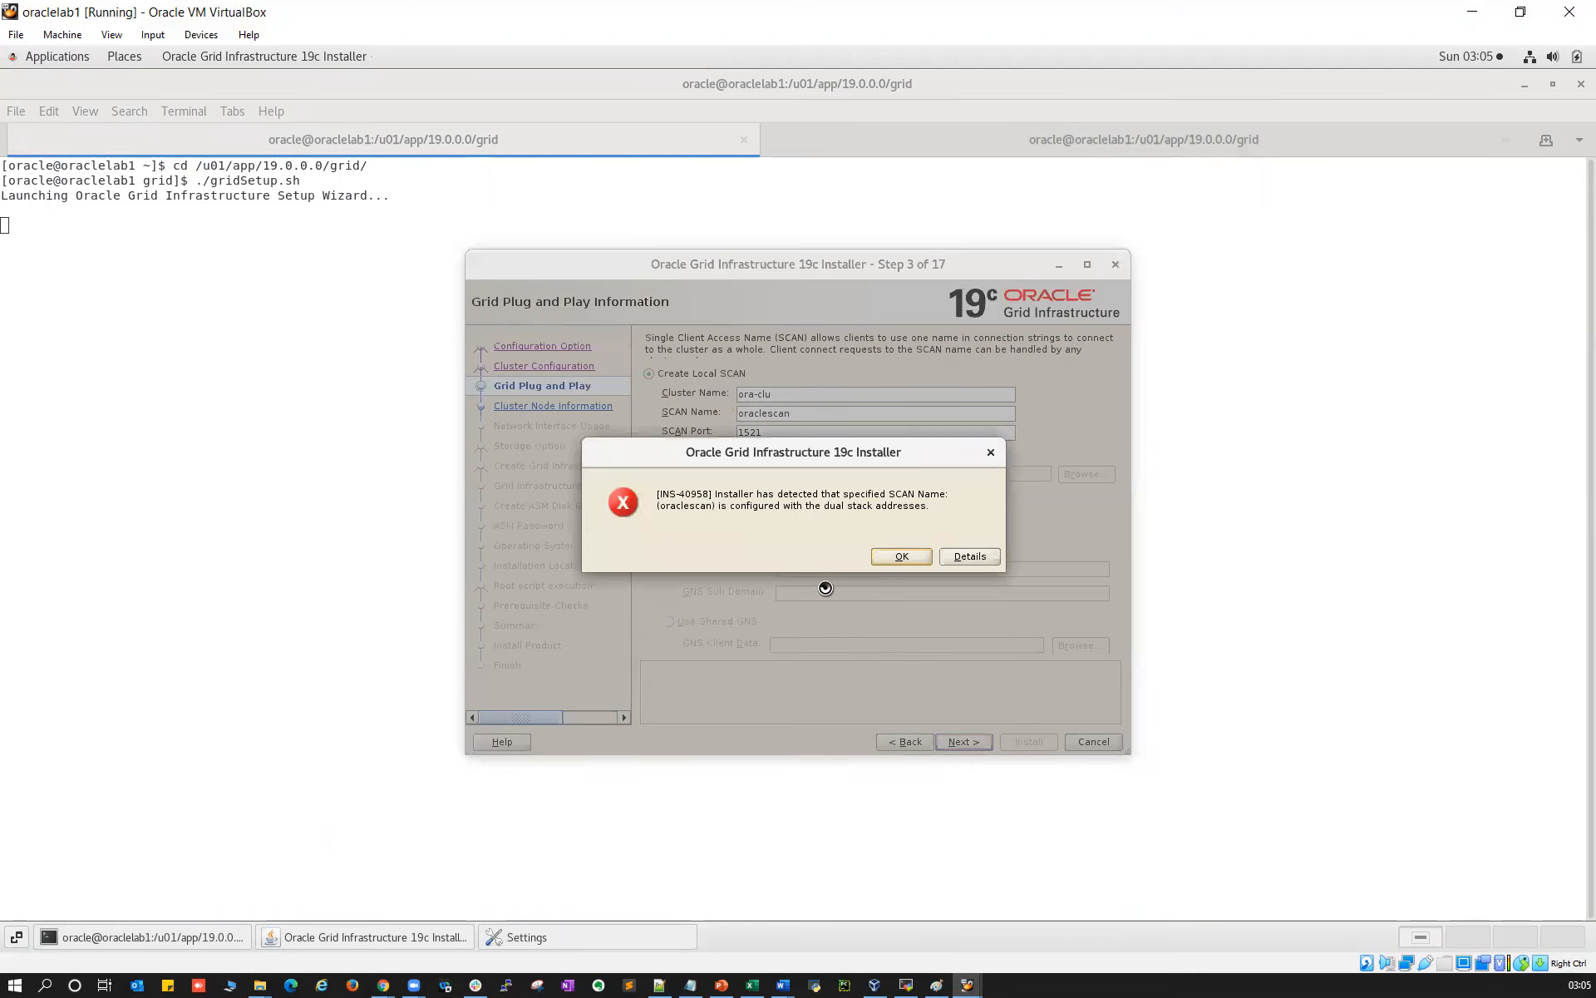
left_click(950, 557)
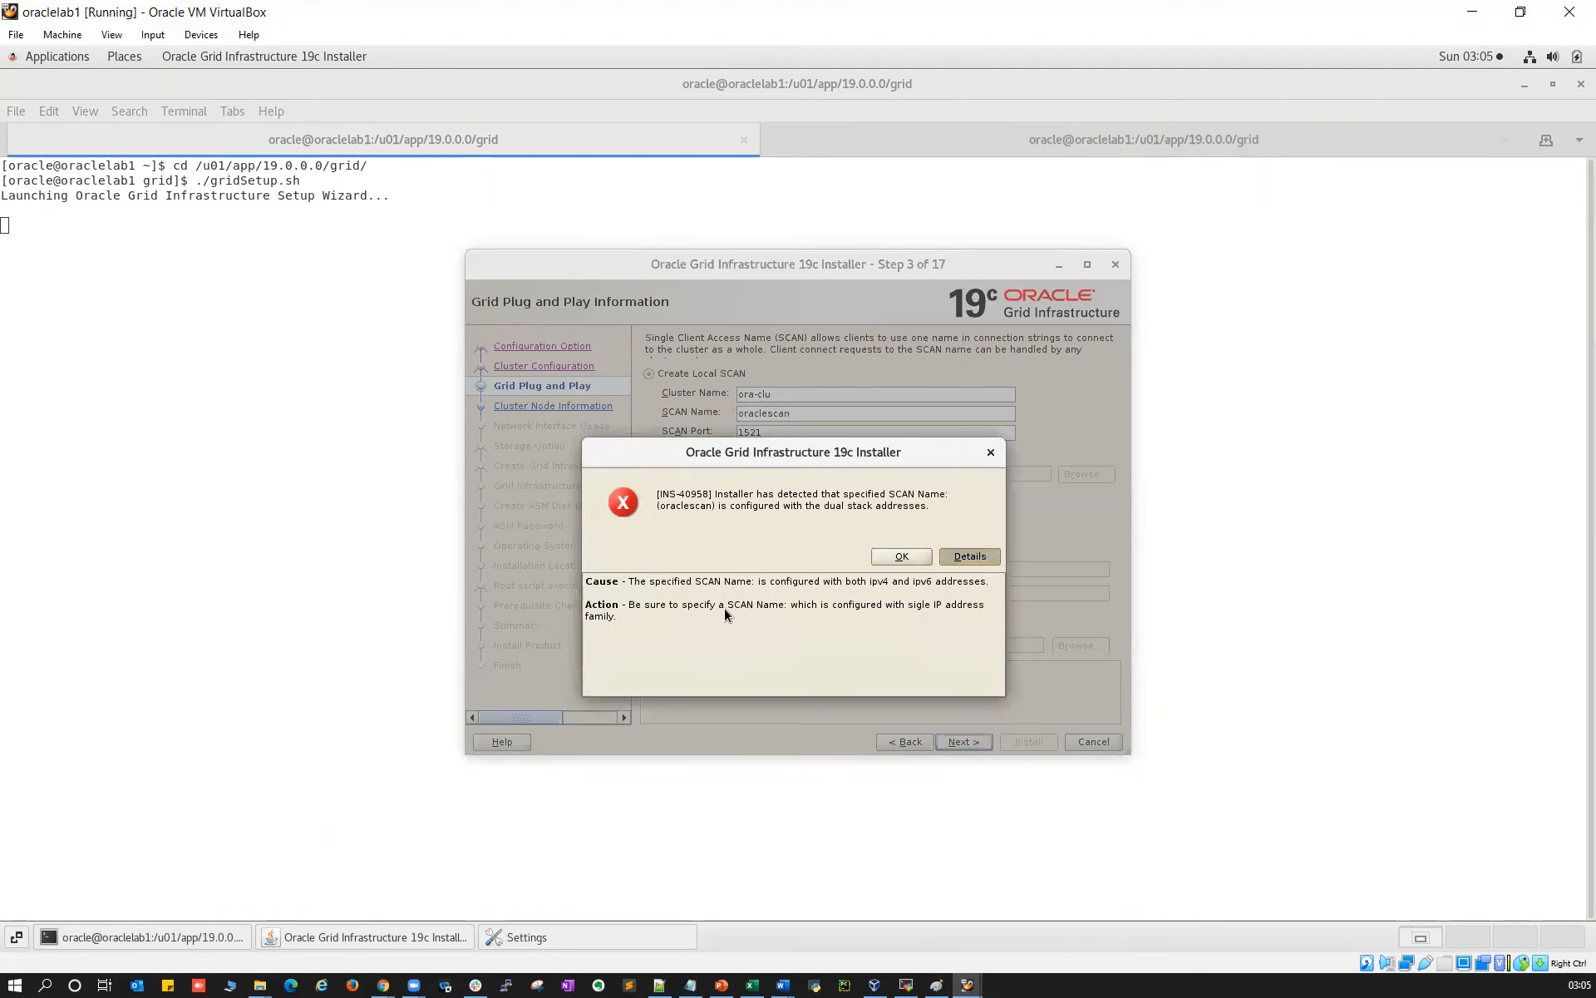
left_click(904, 557)
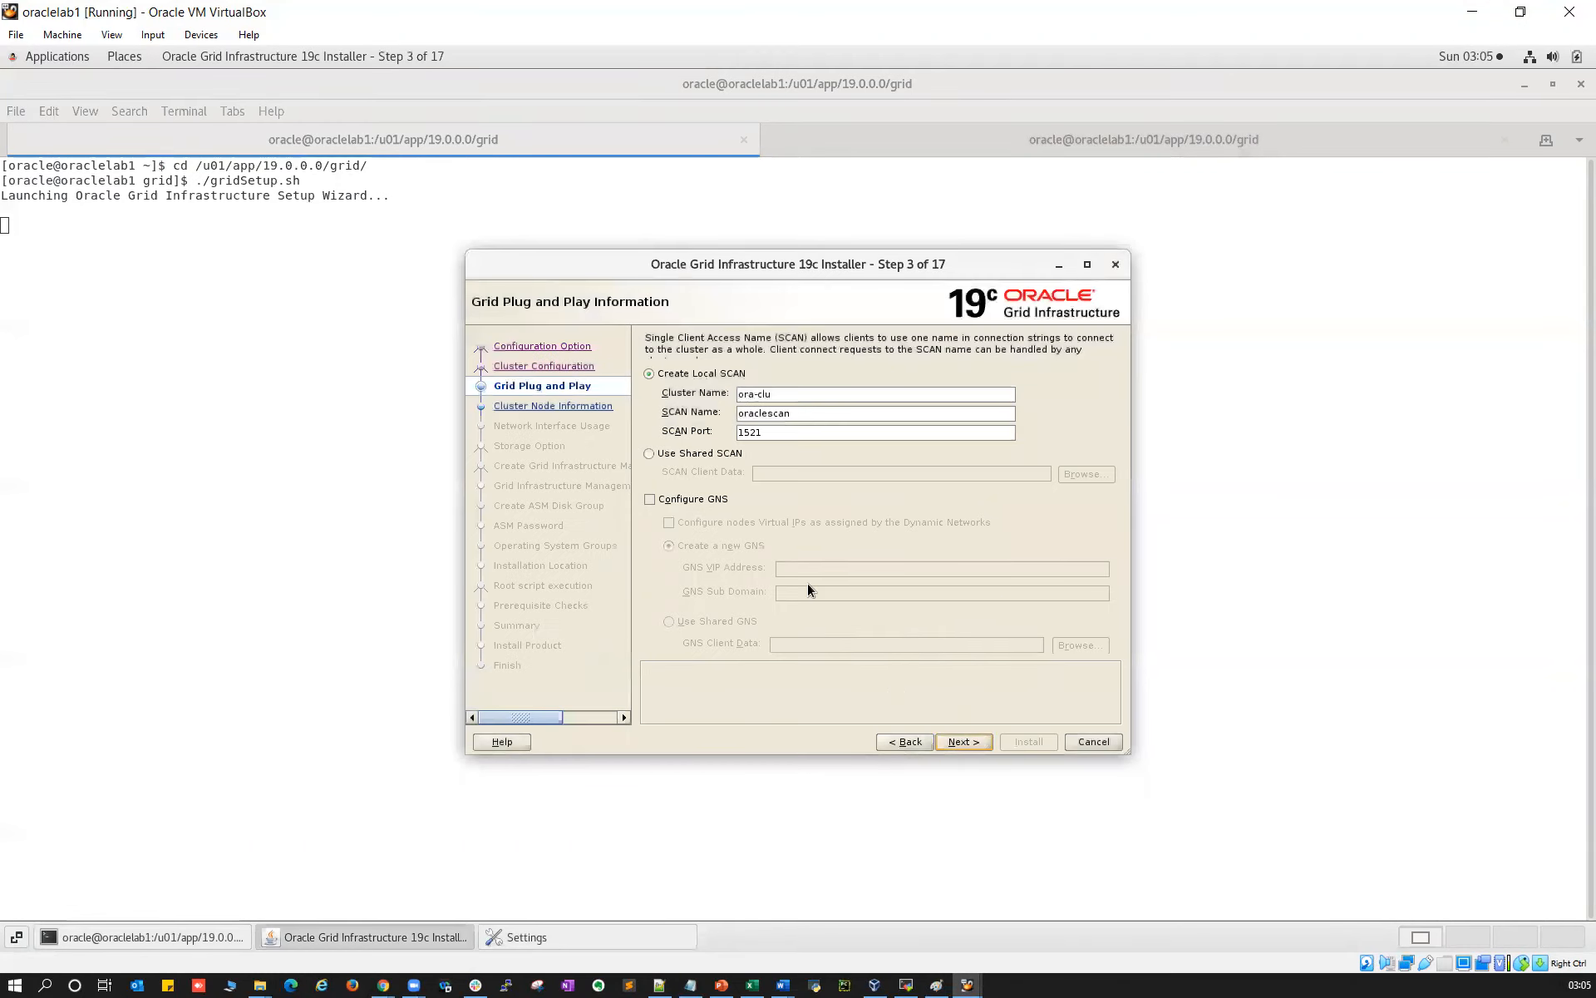
Print oraclelab1's /etc/hosts in the second terminal tab with cat /etc/hosts
double_click(762, 414)
left_click(271, 469)
left_click(820, 139)
type("cat /etc/hos")
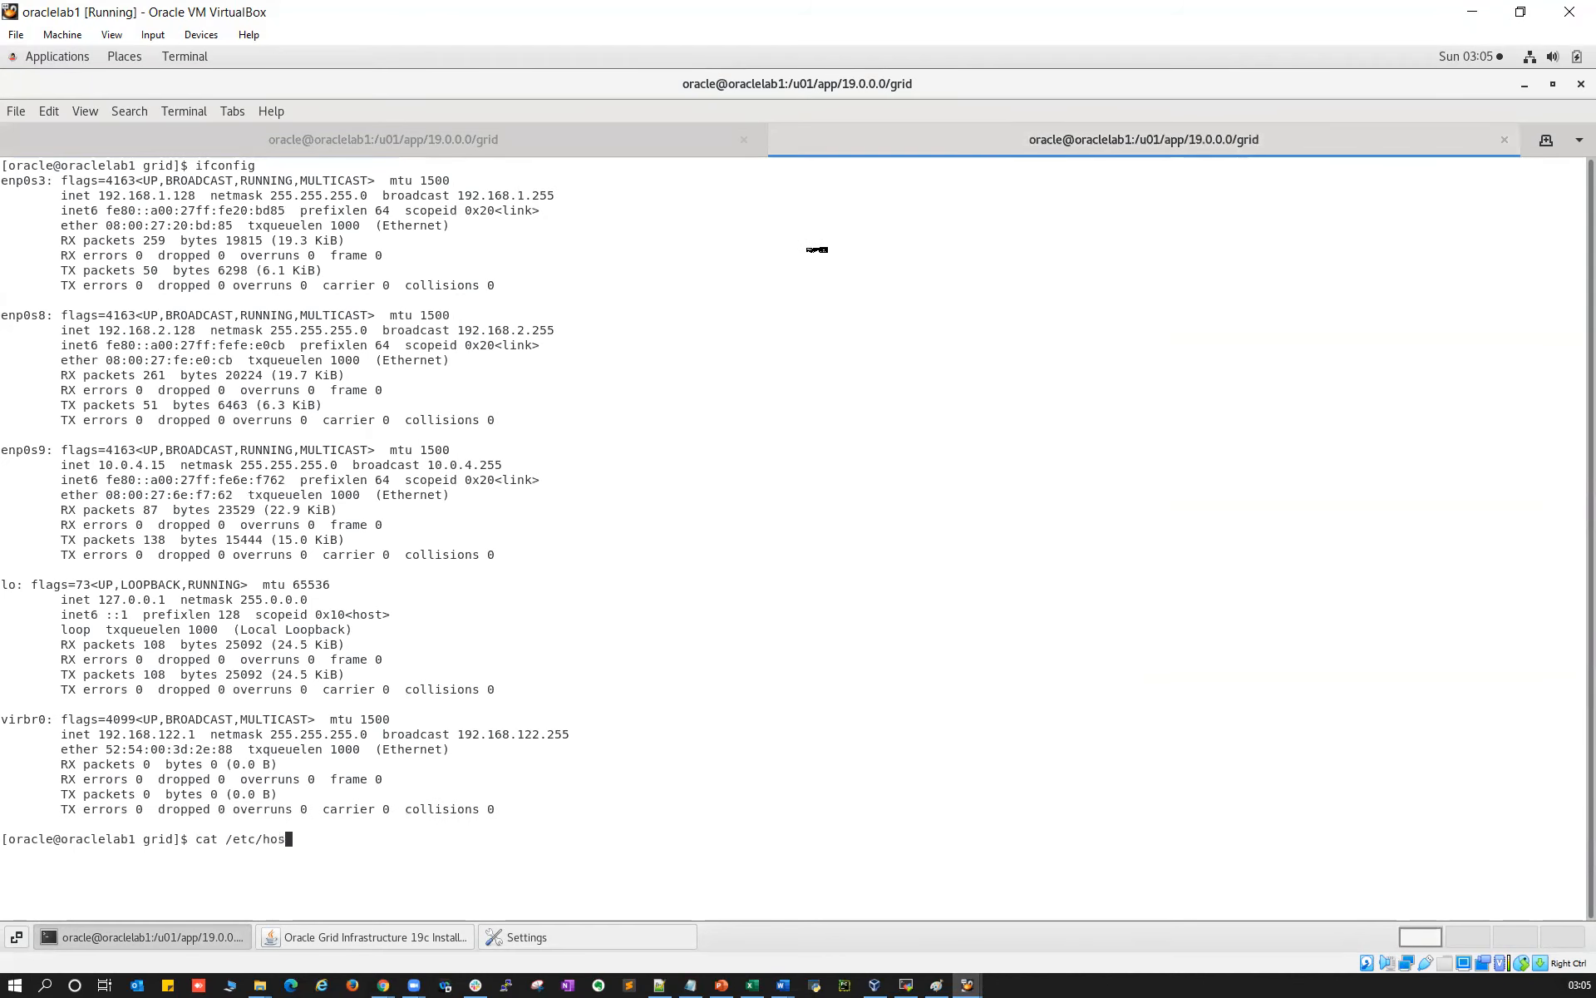
type("ts")
key("Return")
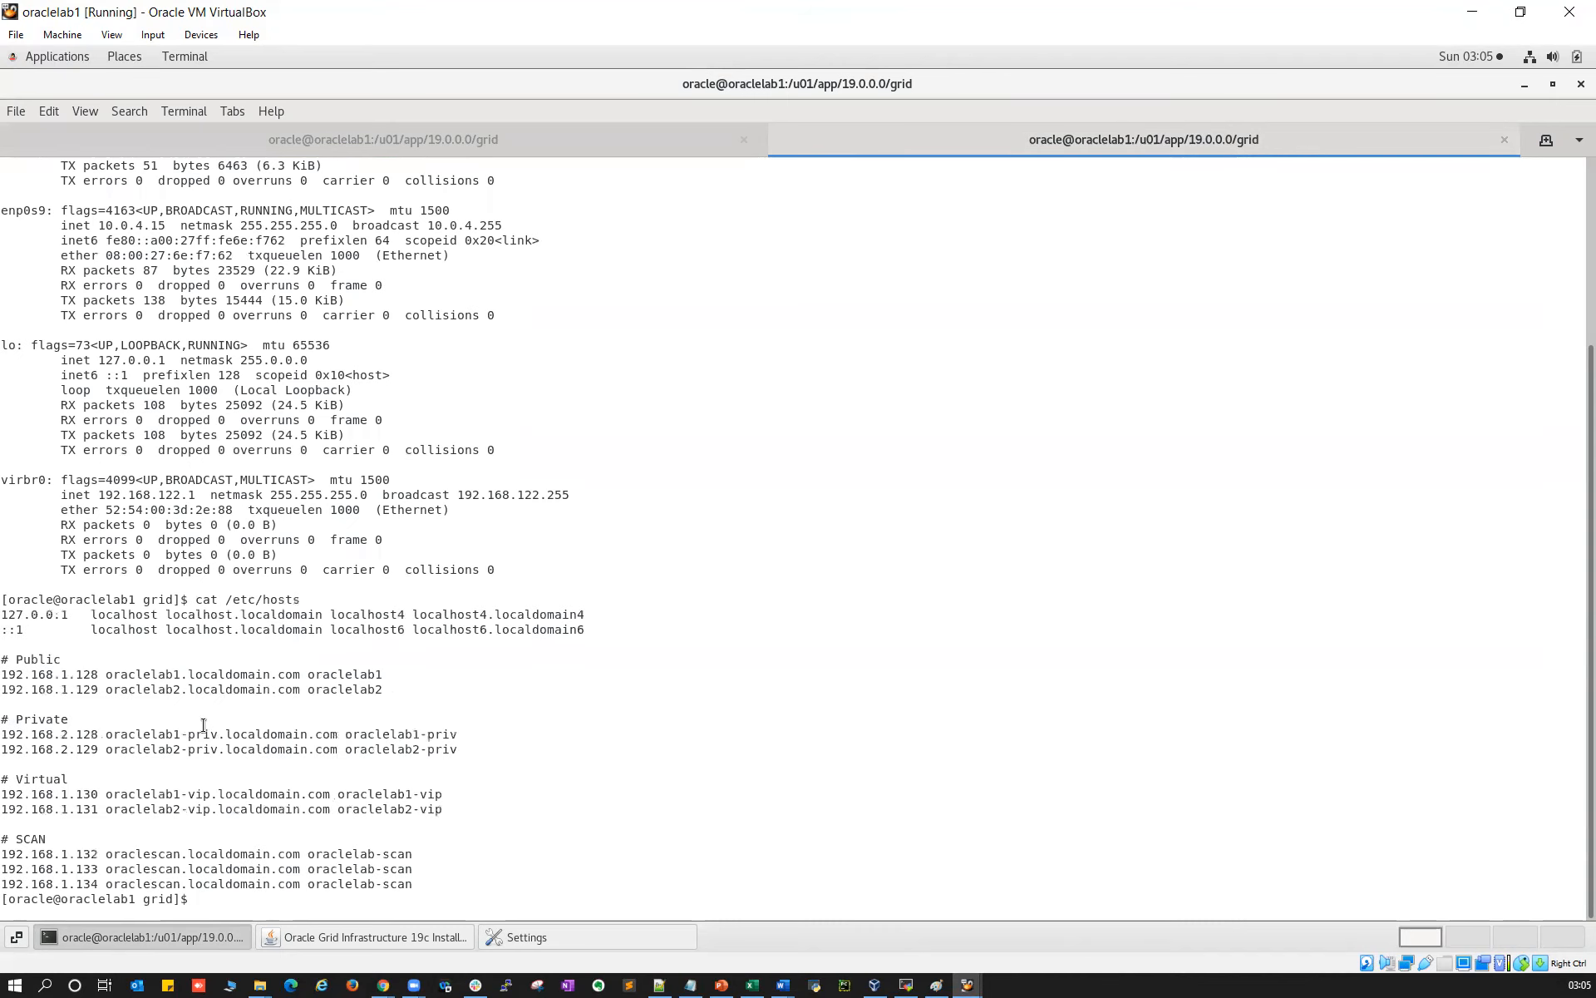
Copy oraclescan.localdomain.com from the hosts file and run a lookup on it, misspelled as snlookup
double_click(205, 854)
right_click(205, 853)
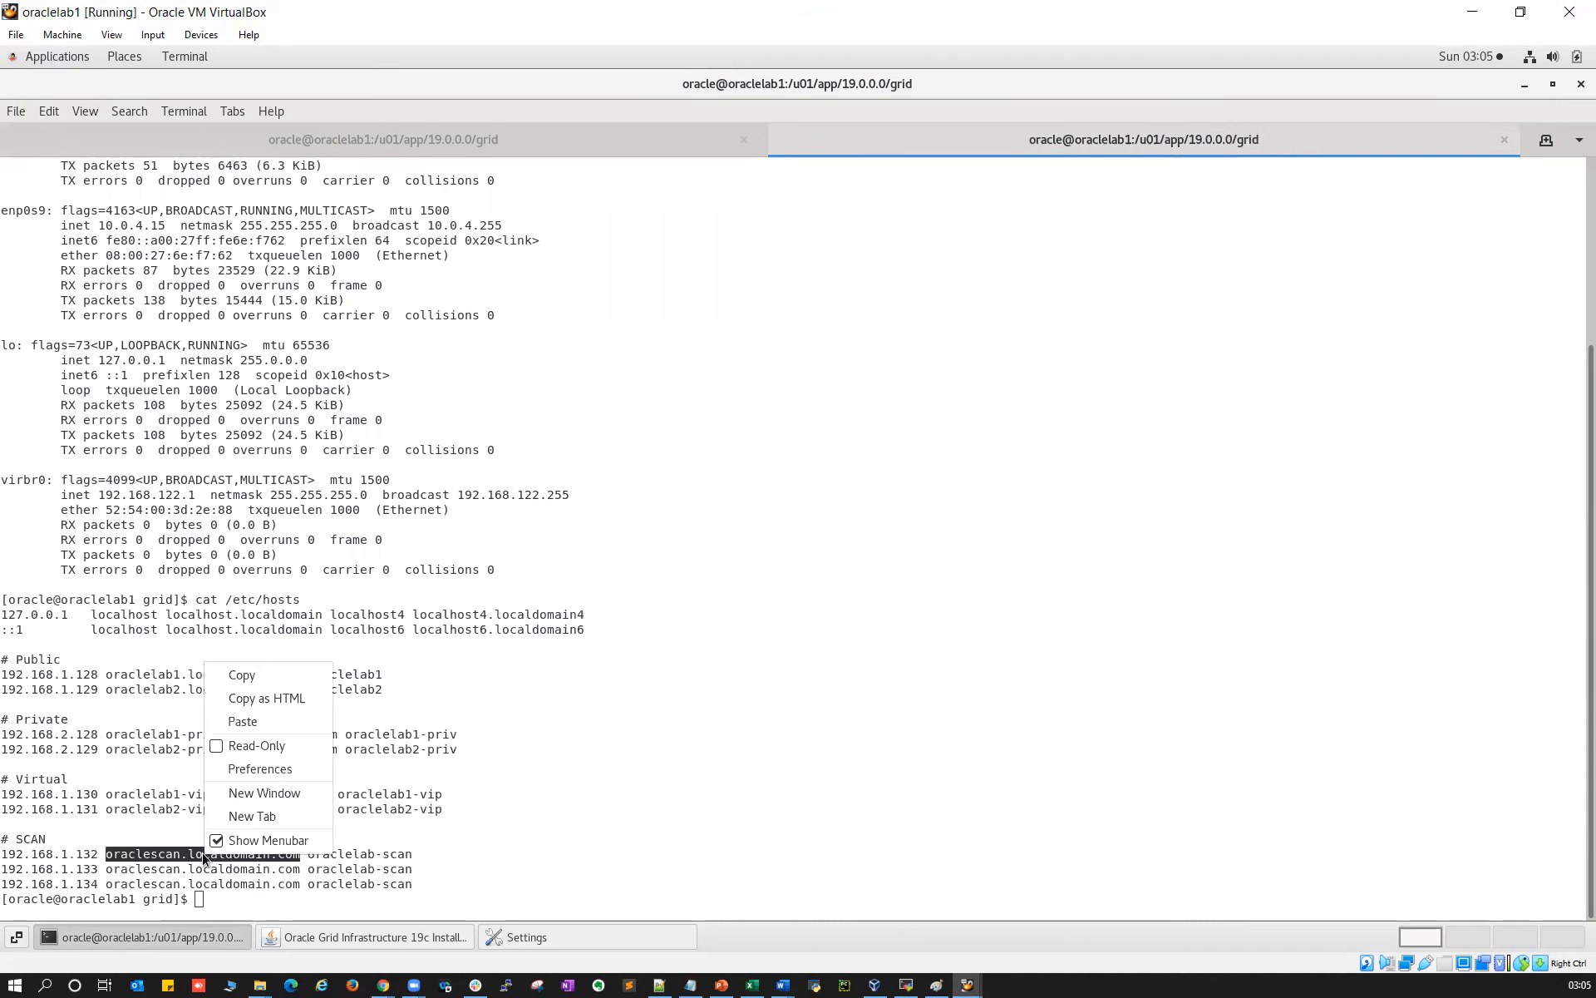
left_click(246, 677)
type("snlookup")
right_click(337, 697)
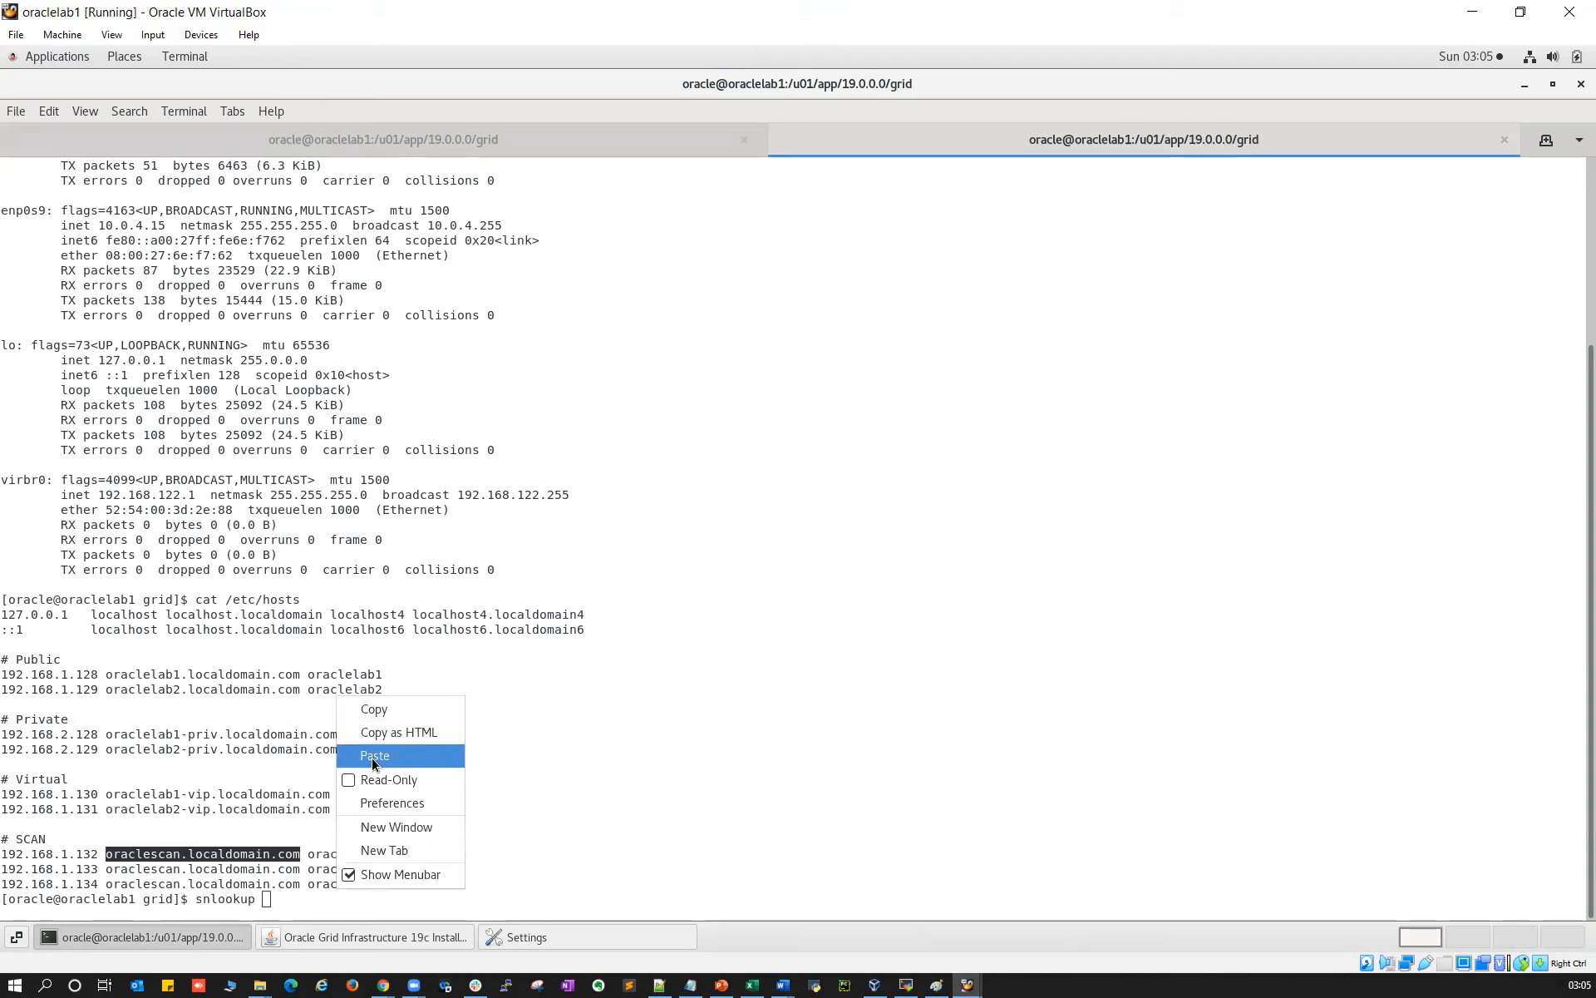
left_click(371, 755)
key("Return")
key("Return")
key("Return")
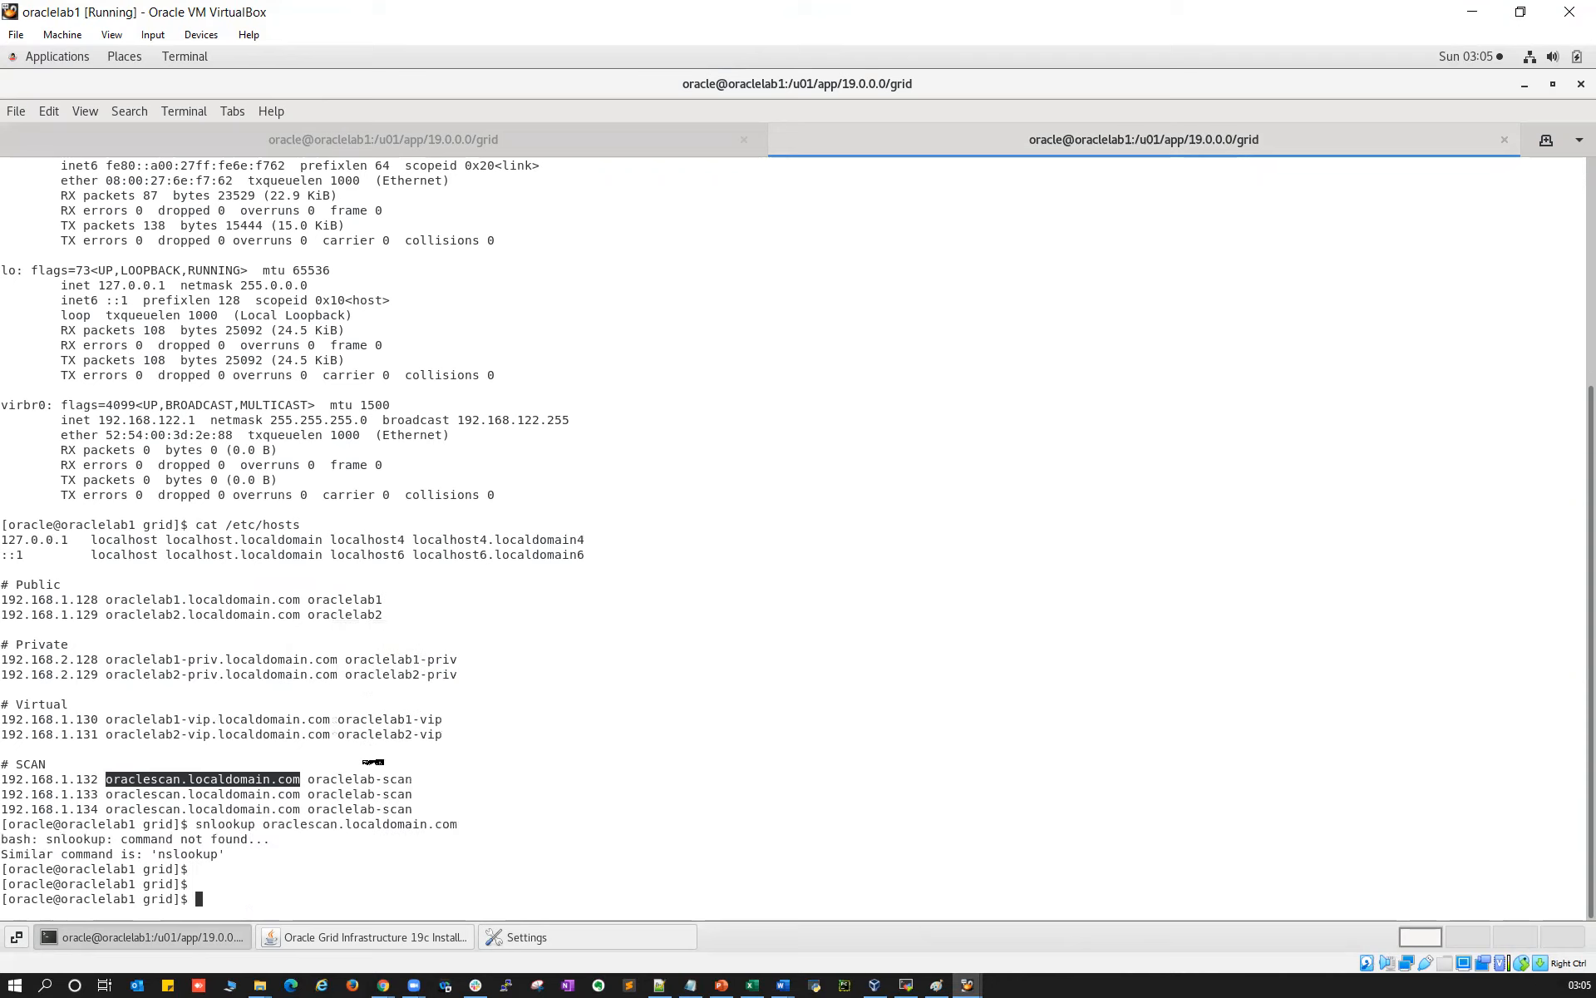
Correct the command to nslookup, resolve oraclescan.localdomain.com, then stop it
key("Up")
key("Left")
key("Left")
key("Left")
key("Left")
key("Left")
key("Left")
key("Left")
key("Left")
key("Left")
key("Left")
key("Left")
key("Left")
key("Left")
key("Left")
key("Left")
key("Left")
key("Left")
key("Left")
key("Left")
key("Left")
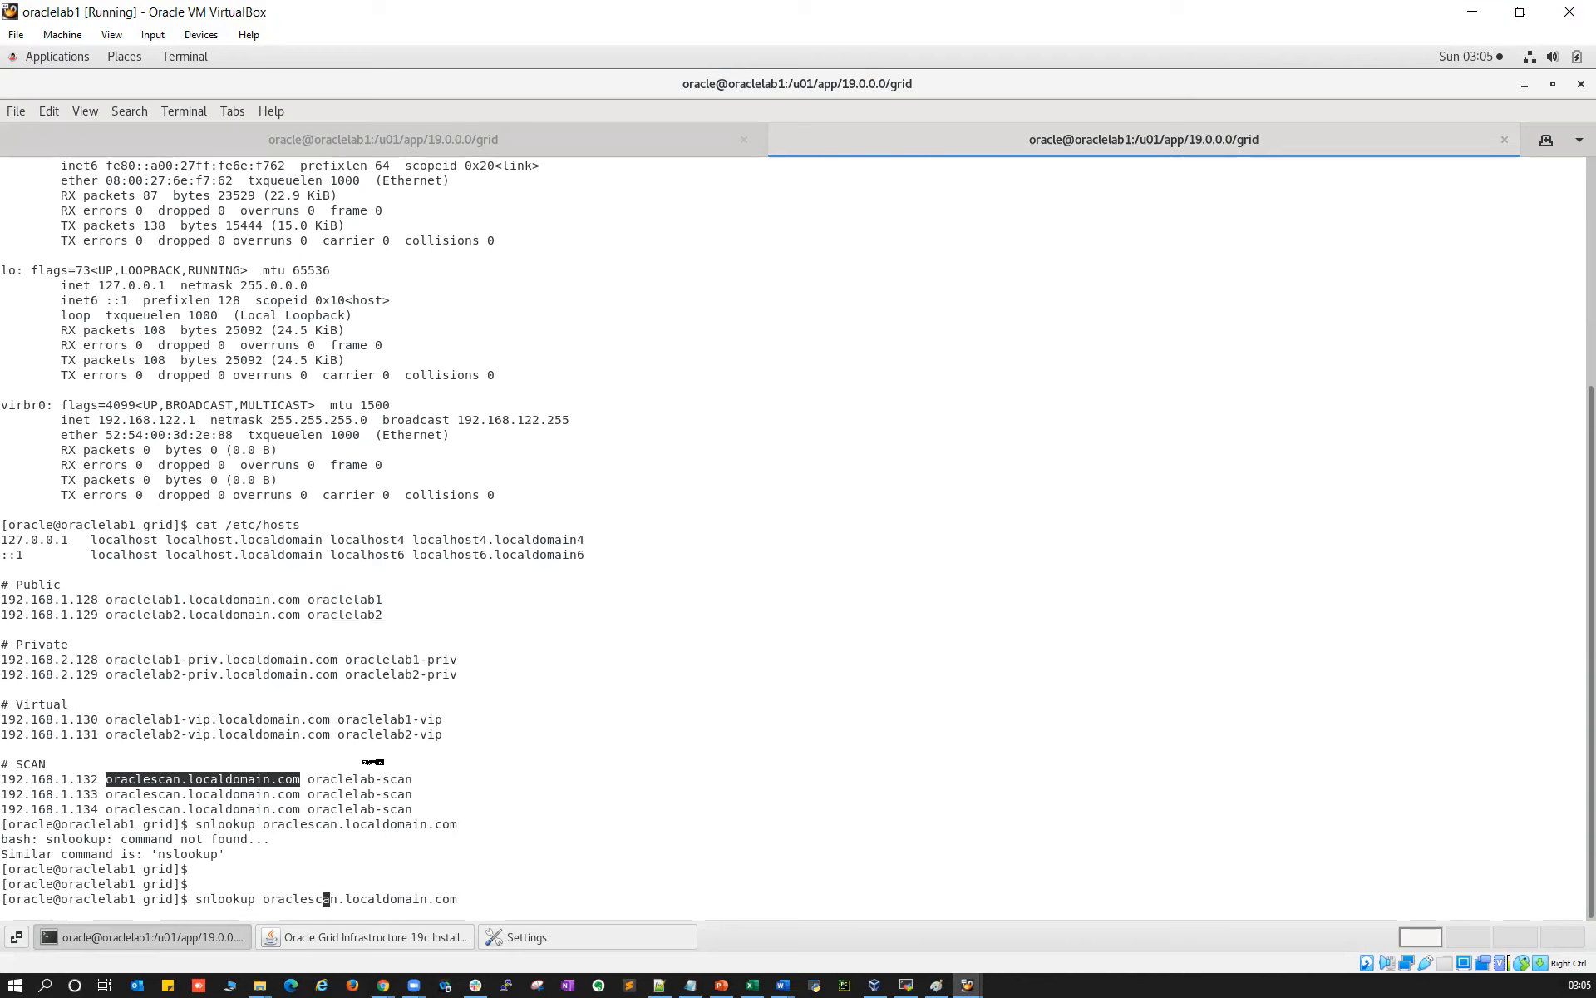
key("Left")
key("Left")
key("BackSpace")
key("Right")
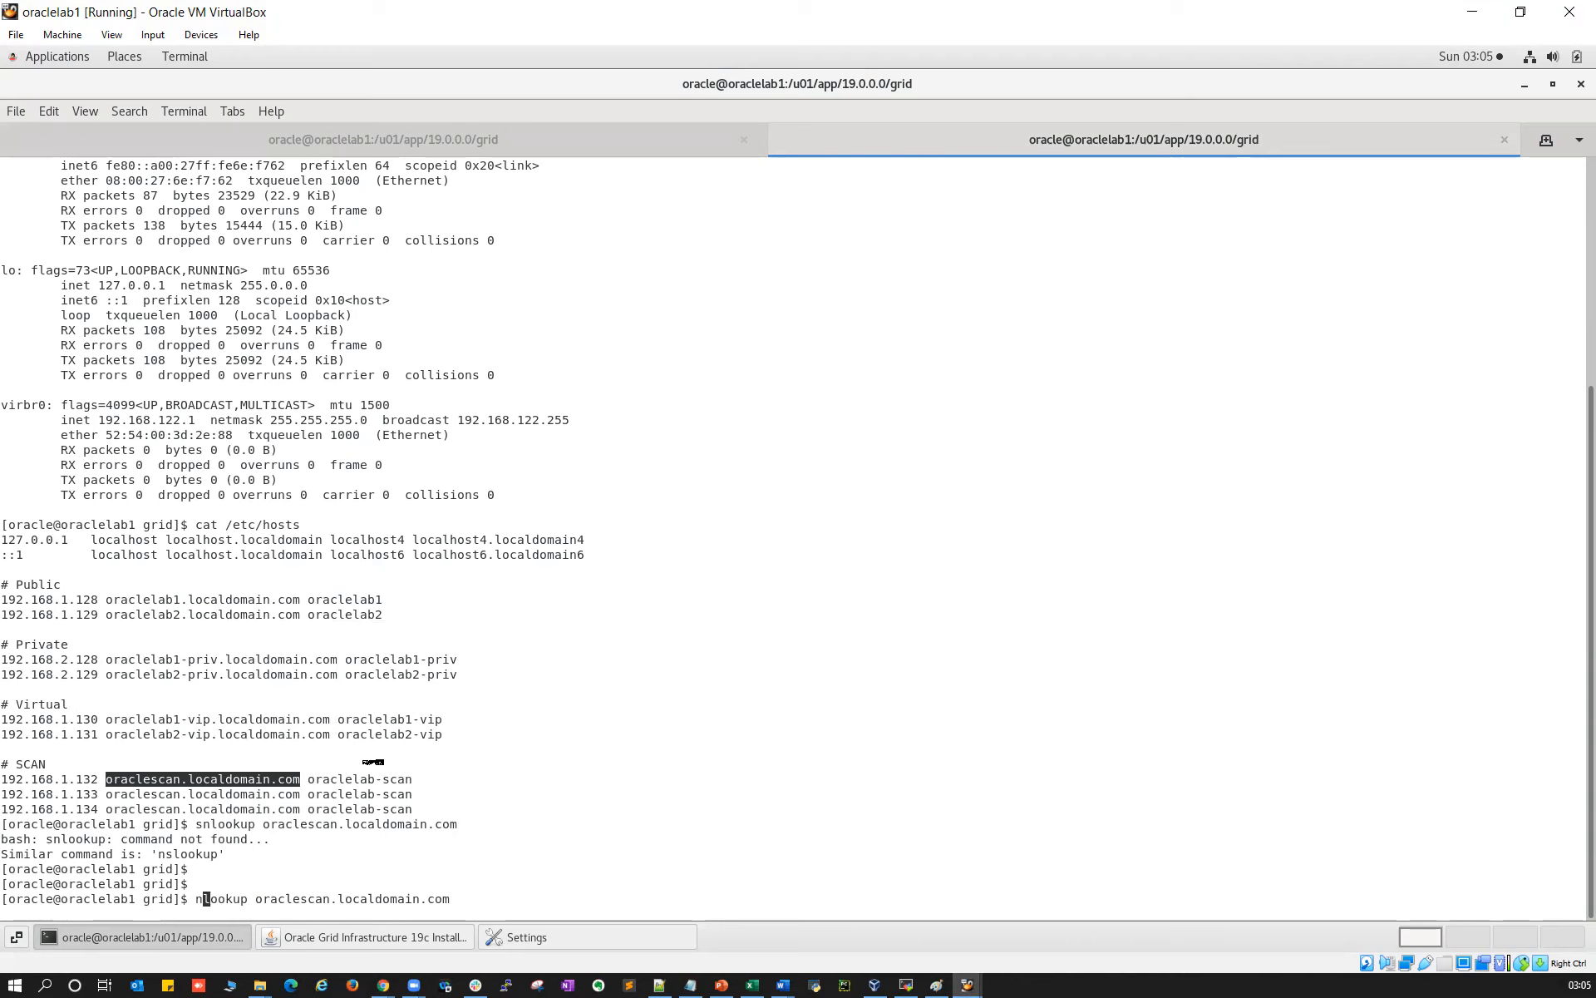
type("s")
key("Return")
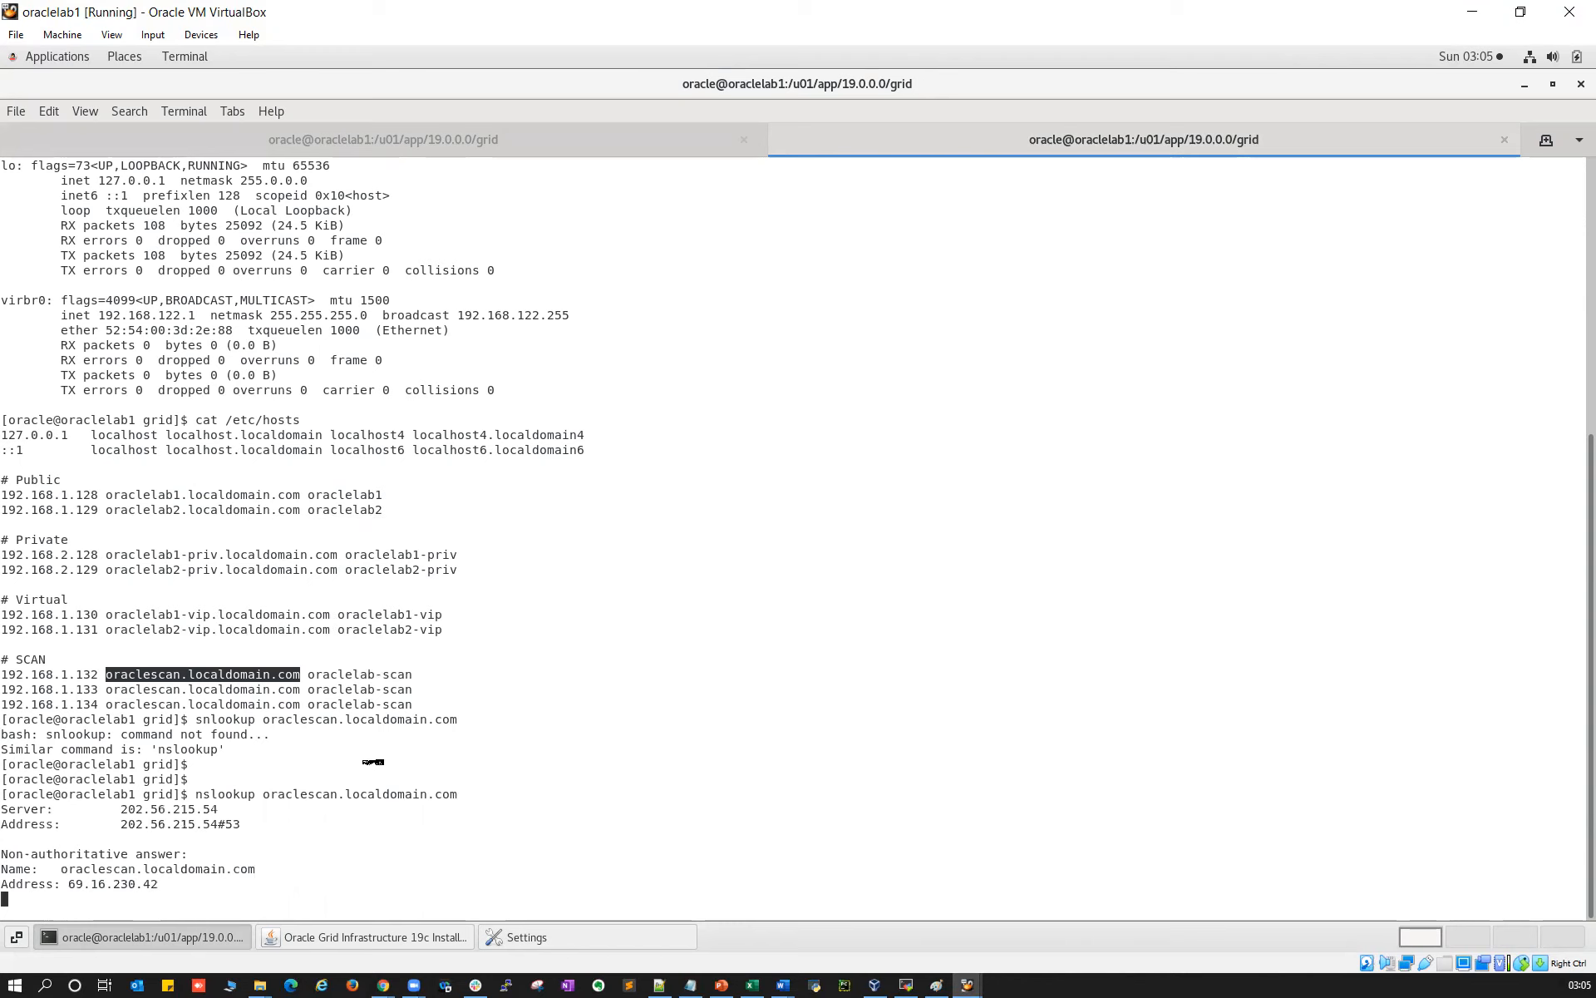
key("ctrl+c")
Start switching to root with su - root
key("Return")
key("Return")
key("Return")
key("Return")
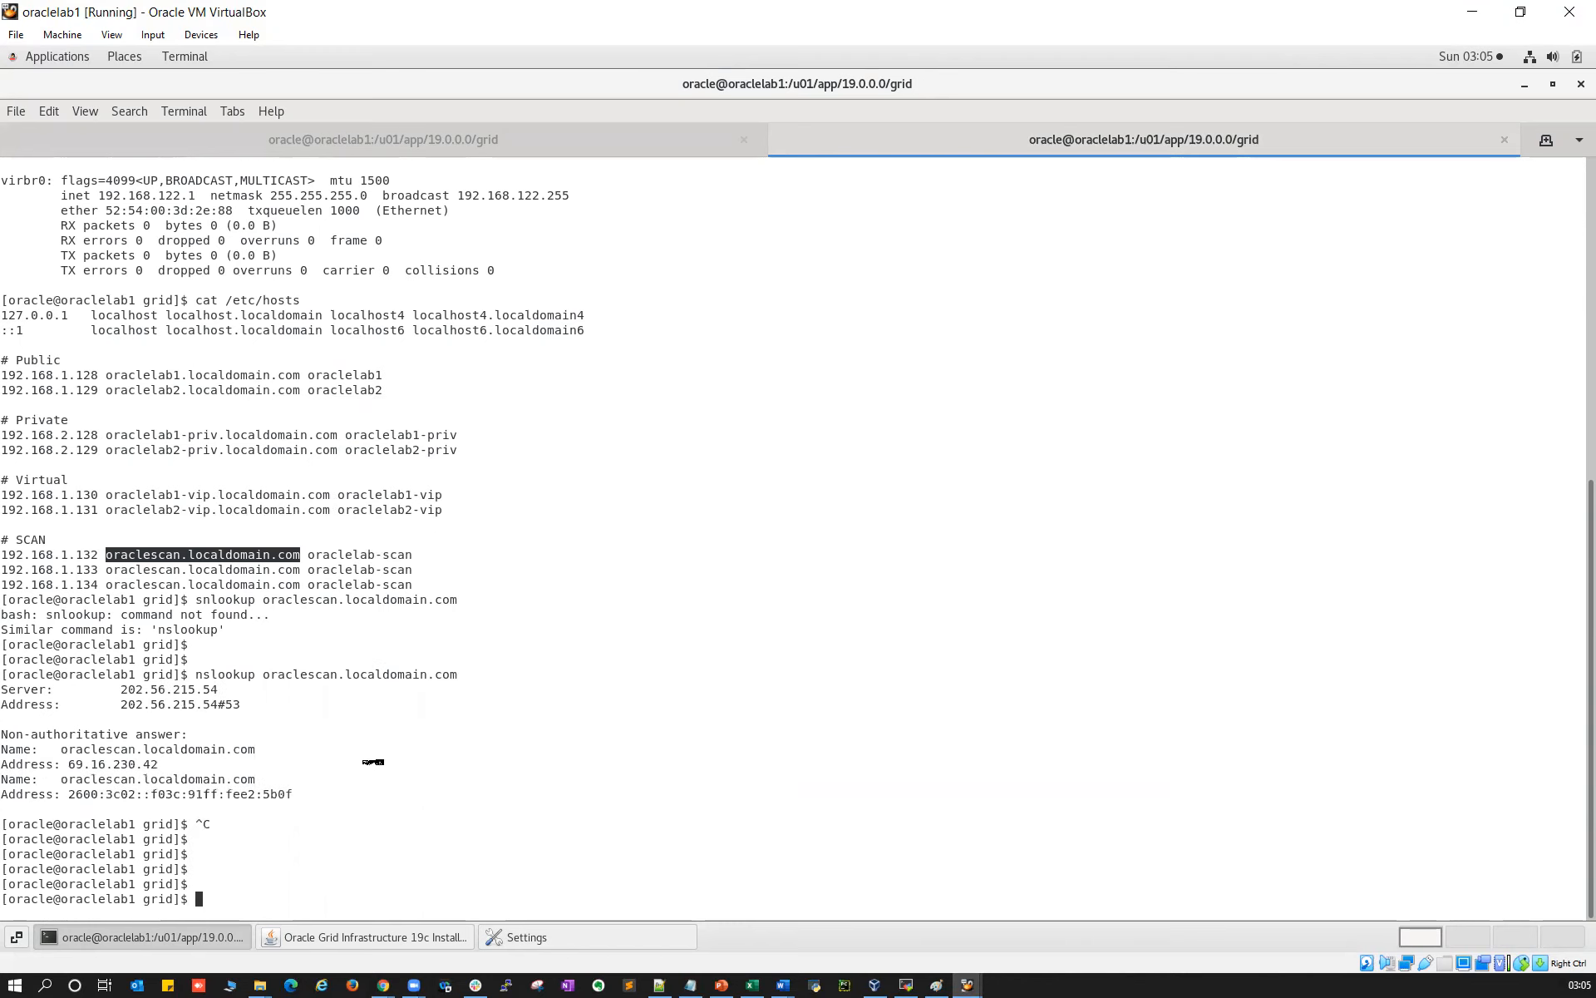
key("Return")
key("Return")
type("su - root")
key("Return")
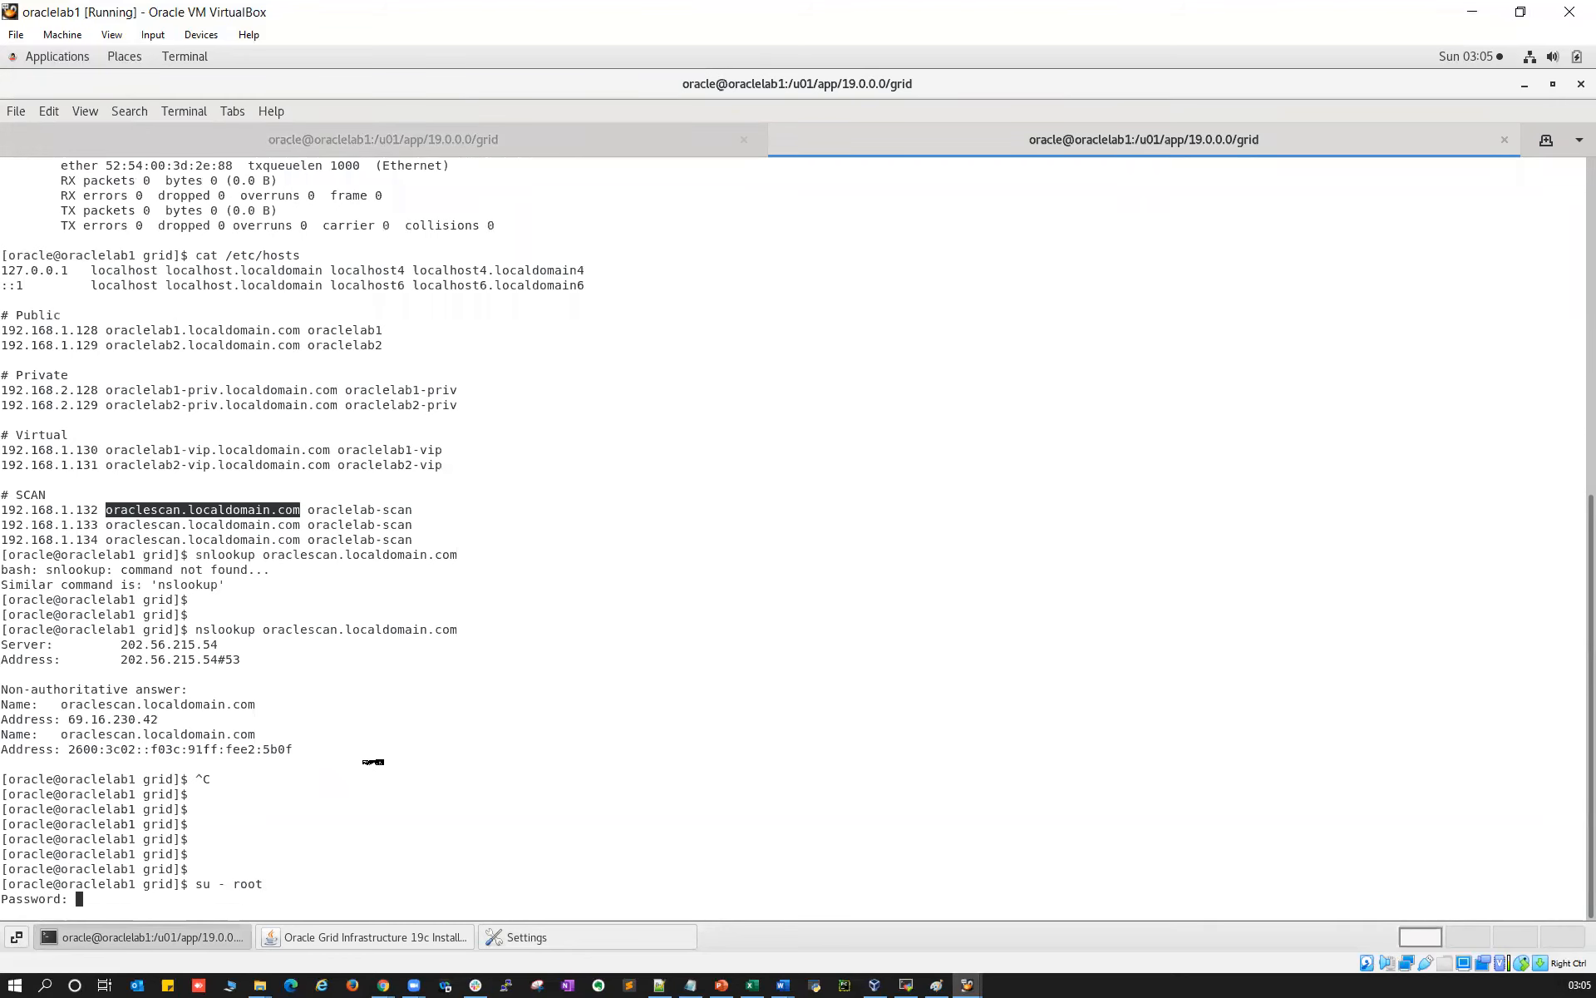
As root, restore /etc/resolv.conf from resolv.conf_backup, confirming overwrite, and run service named restart
key("Return")
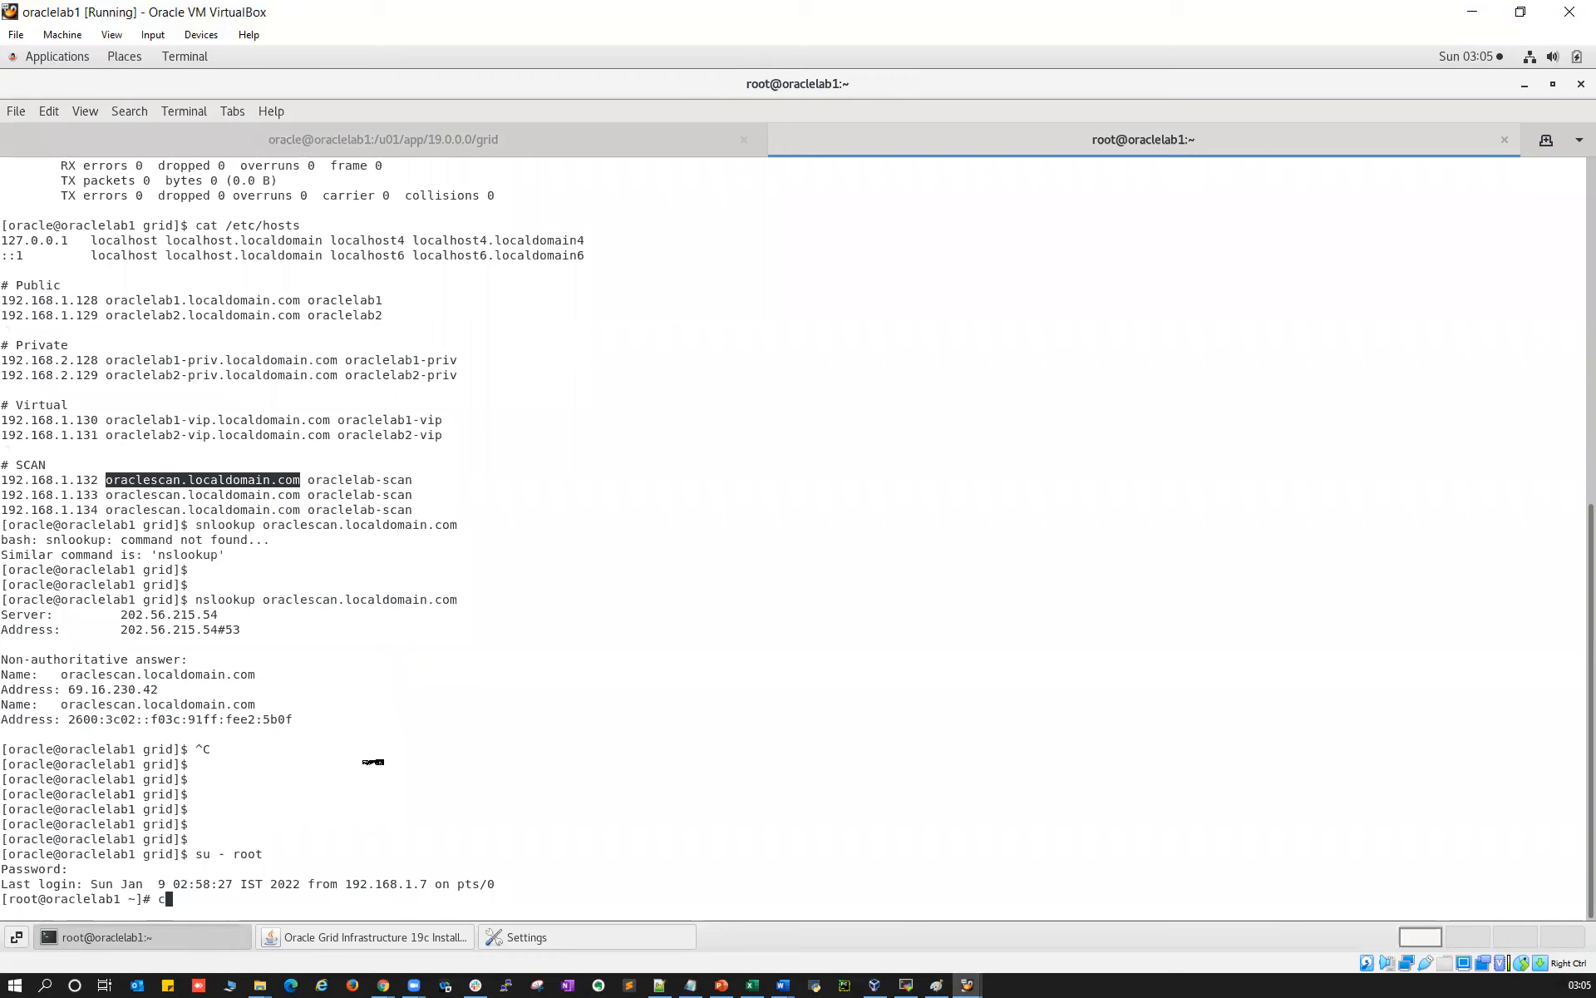
type("cp /etc/resolv.conf_backup /etc/resolv.conf")
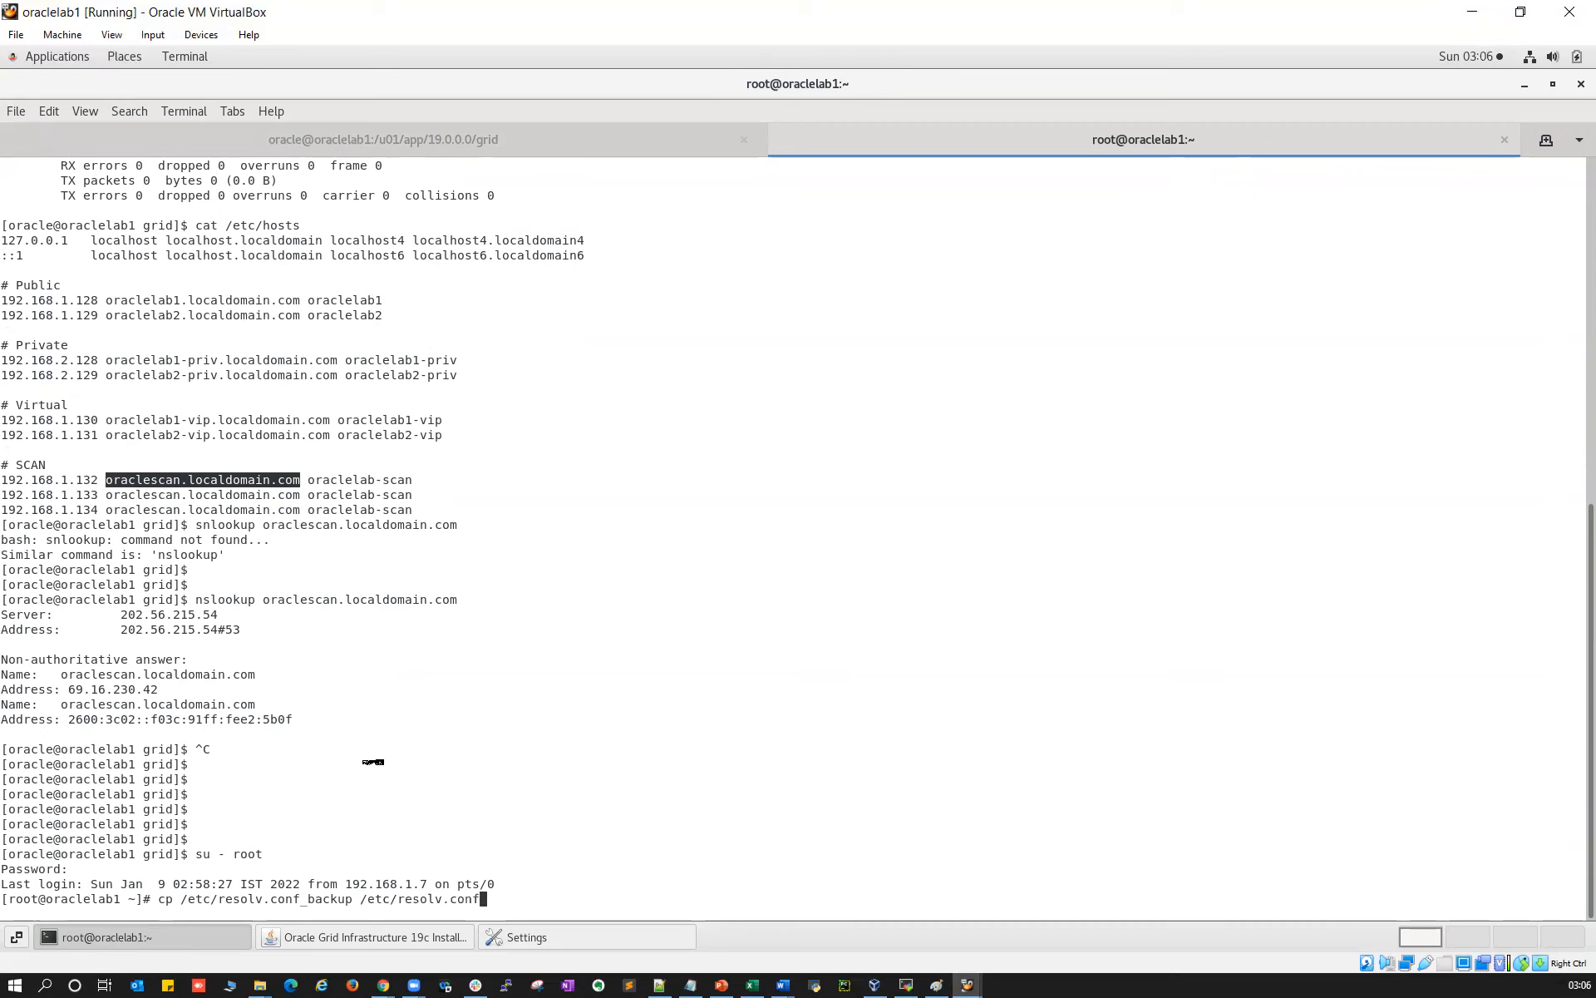
key("Return")
type("y")
key("Return")
type("ser")
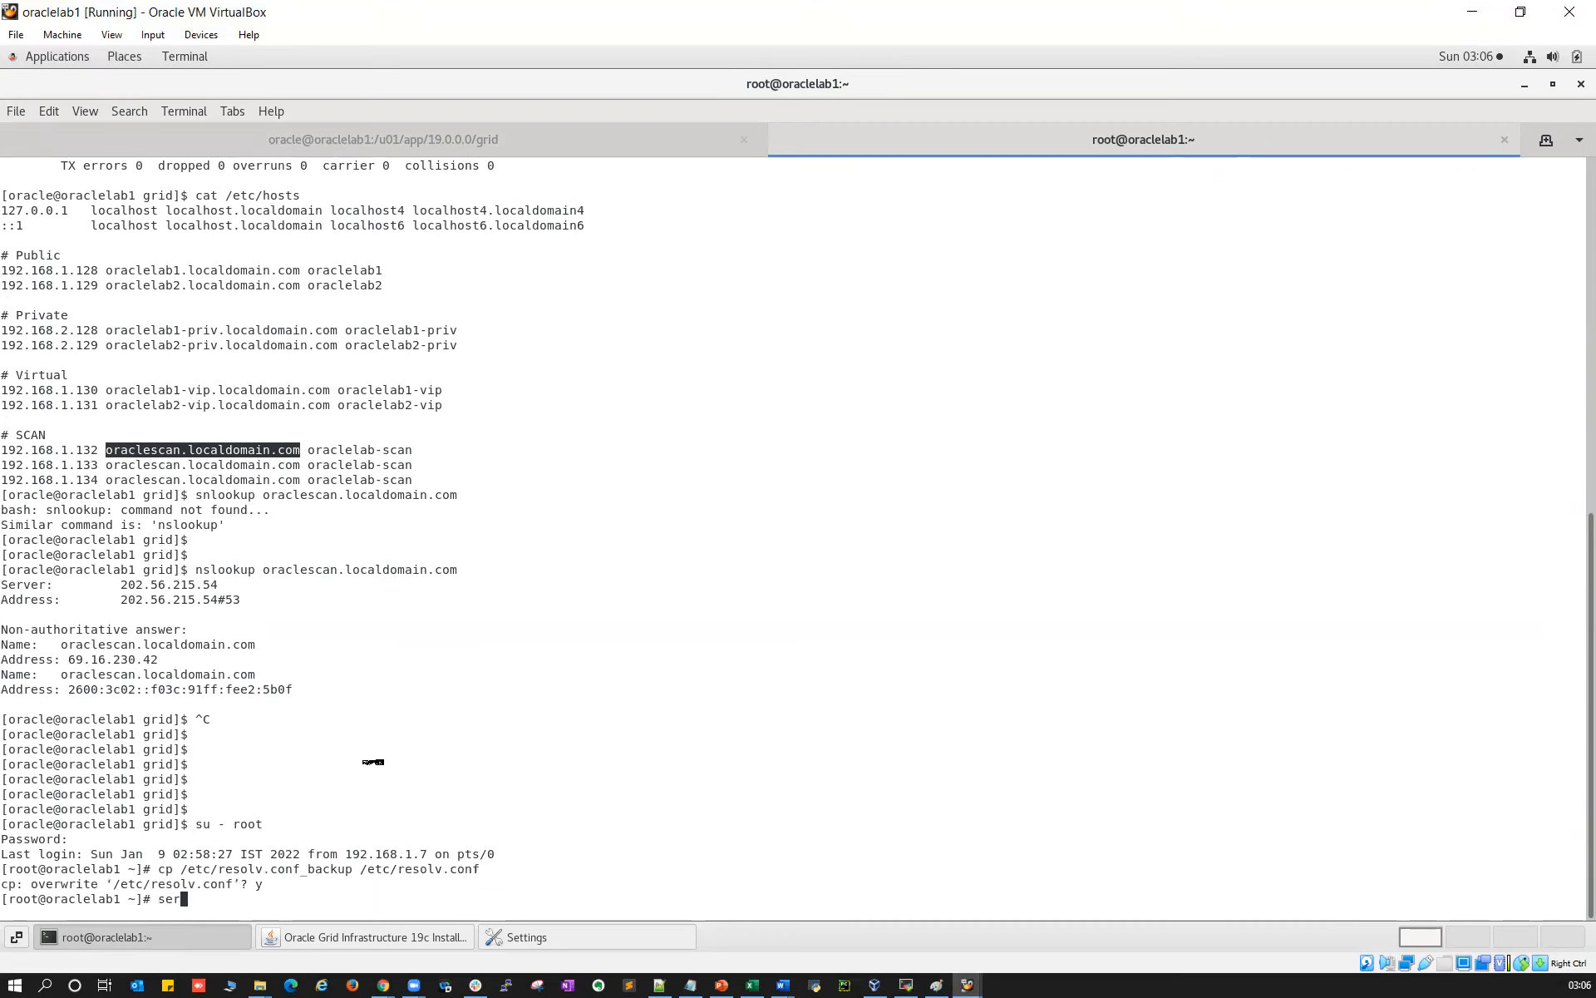
type("vice named restart")
key("Return")
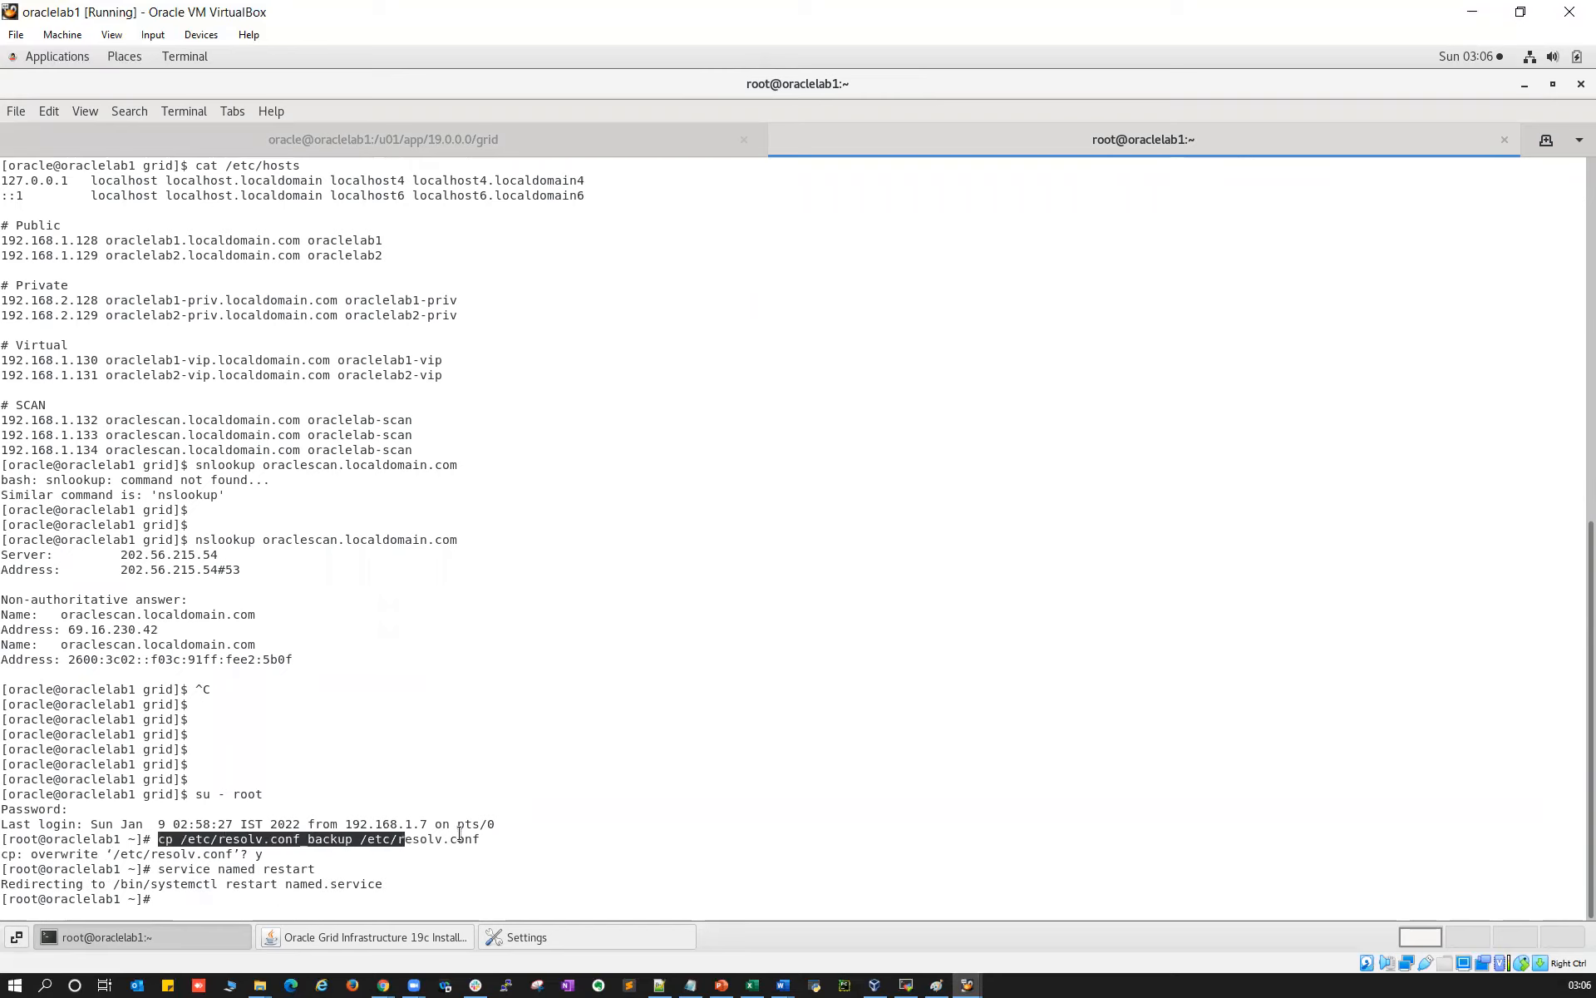
Copy the resolv.conf restore command and switch to the oraclelab2 VM
triple_click(433, 840)
right_click(432, 840)
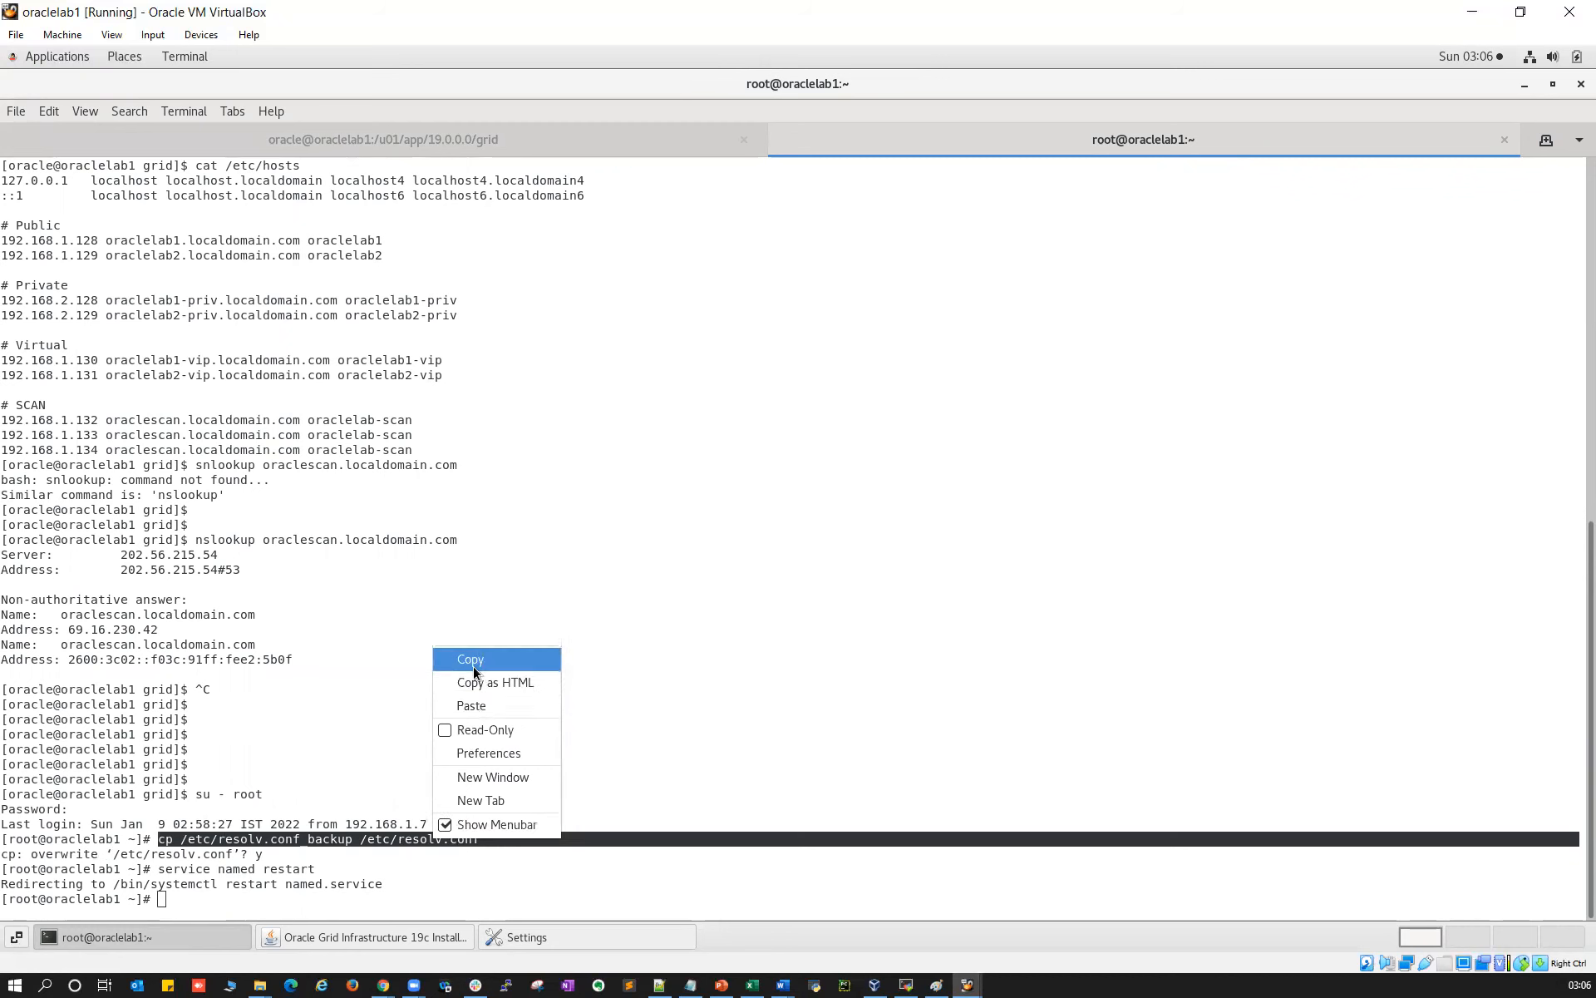
left_click(472, 666)
mouse_move(964, 982)
left_click(1051, 914)
Become root on oraclelab2 and restore /etc/resolv.conf from resolv.conf_backup, confirming overwrite
type("su - root")
key("Return")
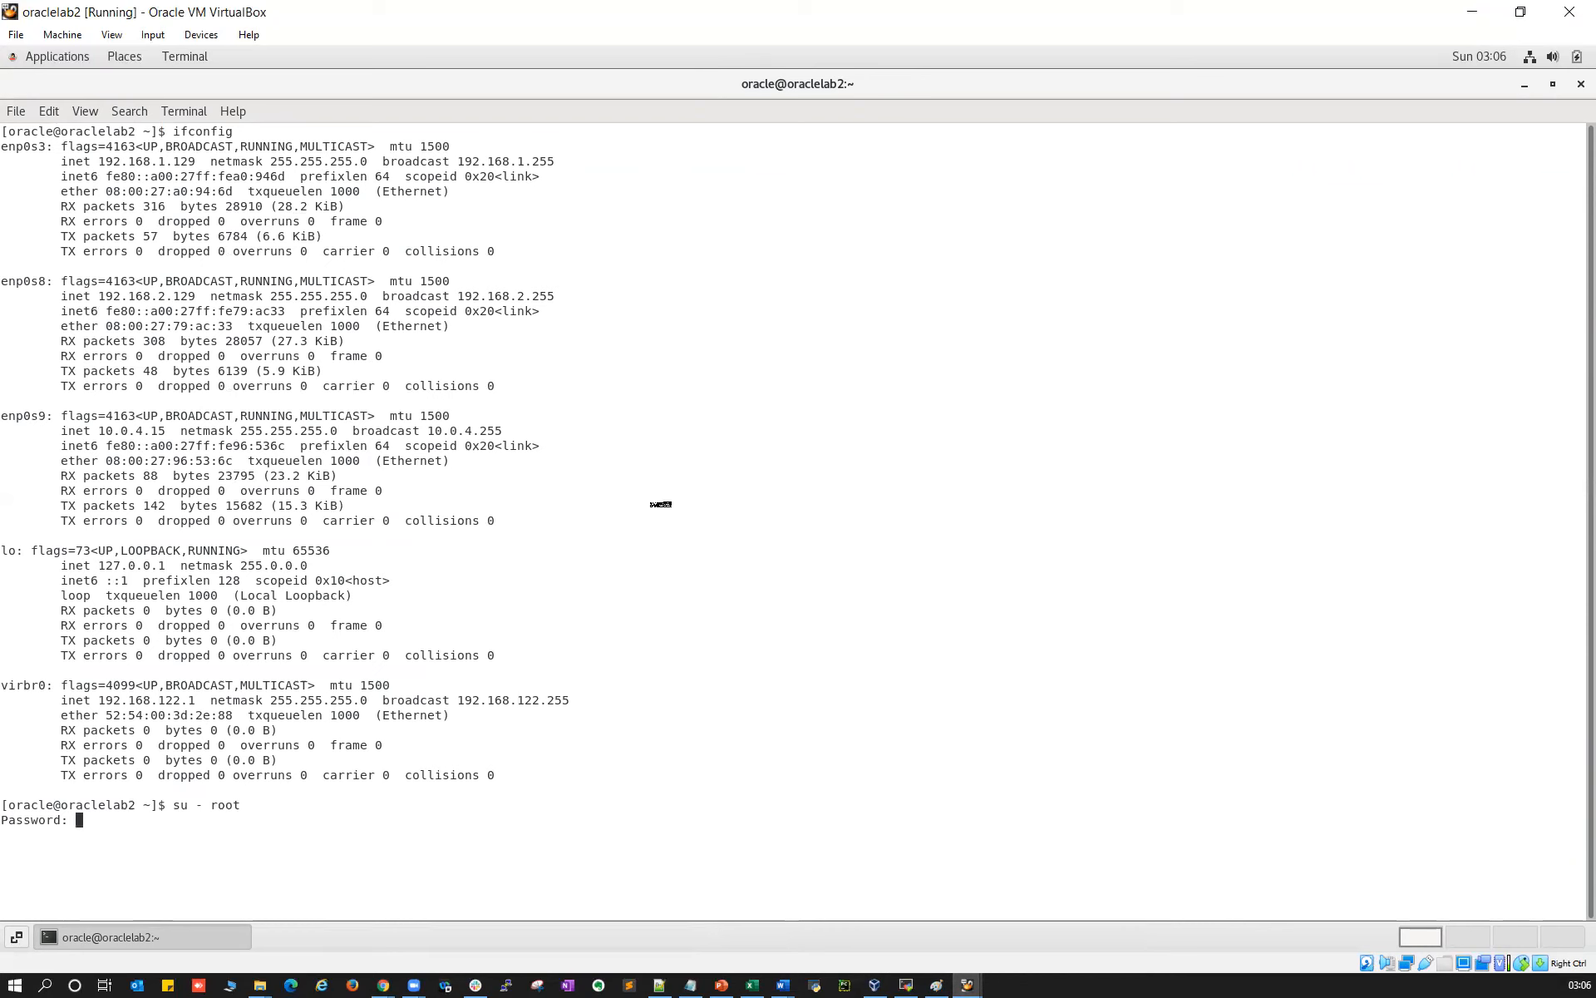
key("Return")
right_click(675, 512)
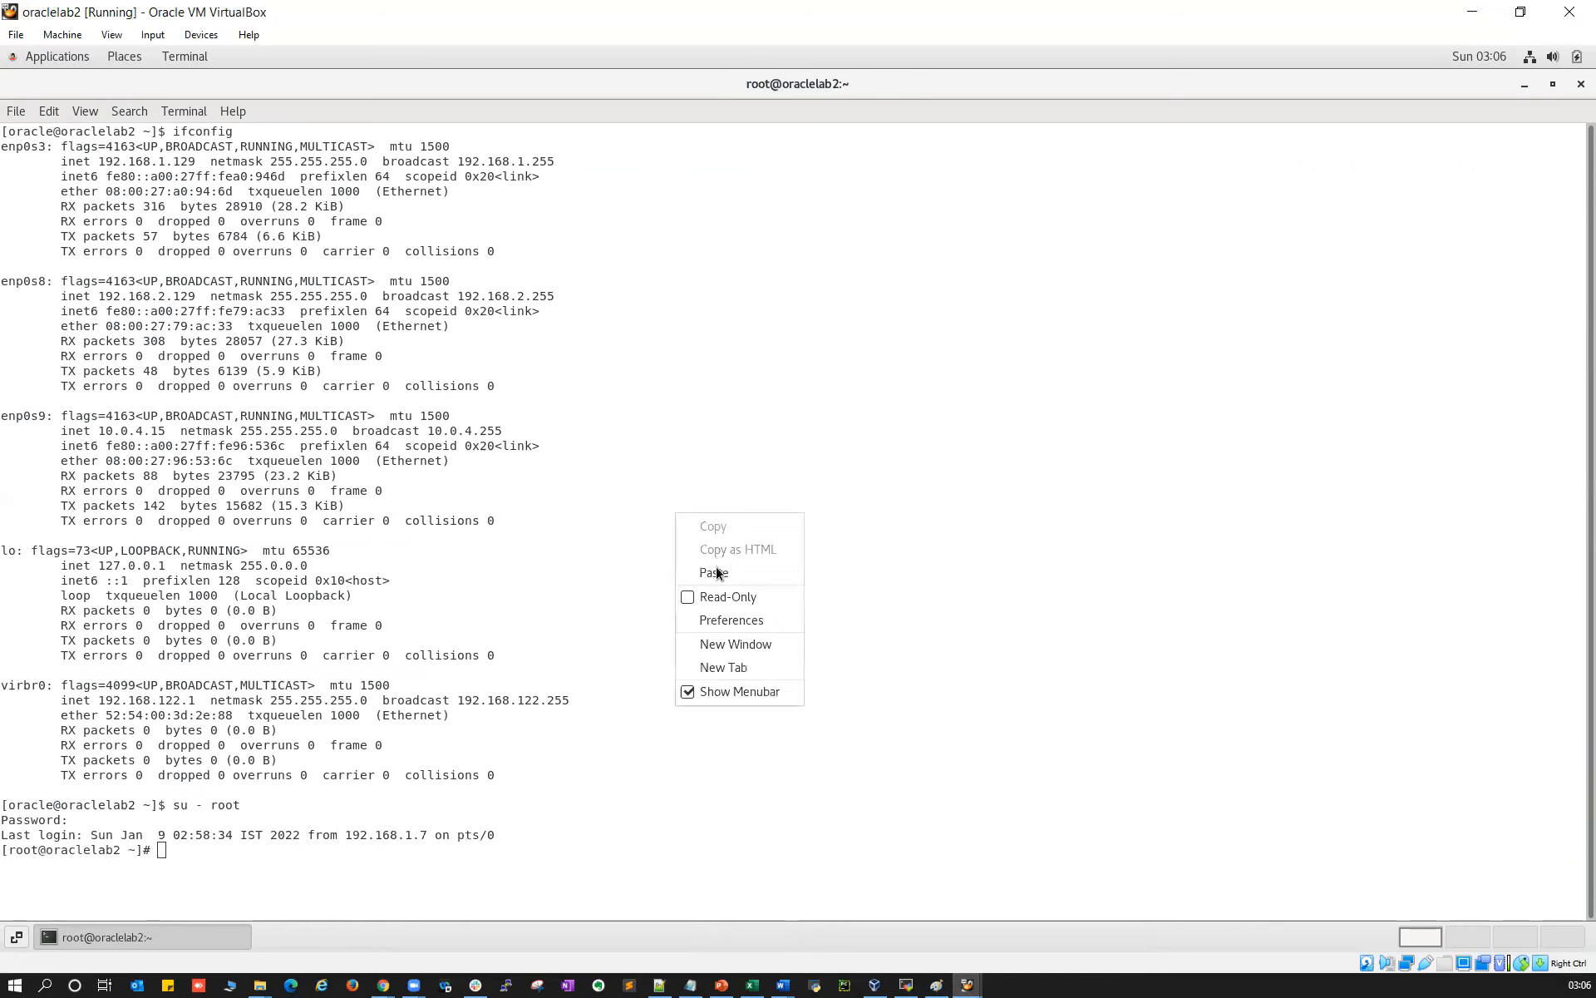
left_click(716, 578)
key("Return")
key("Up")
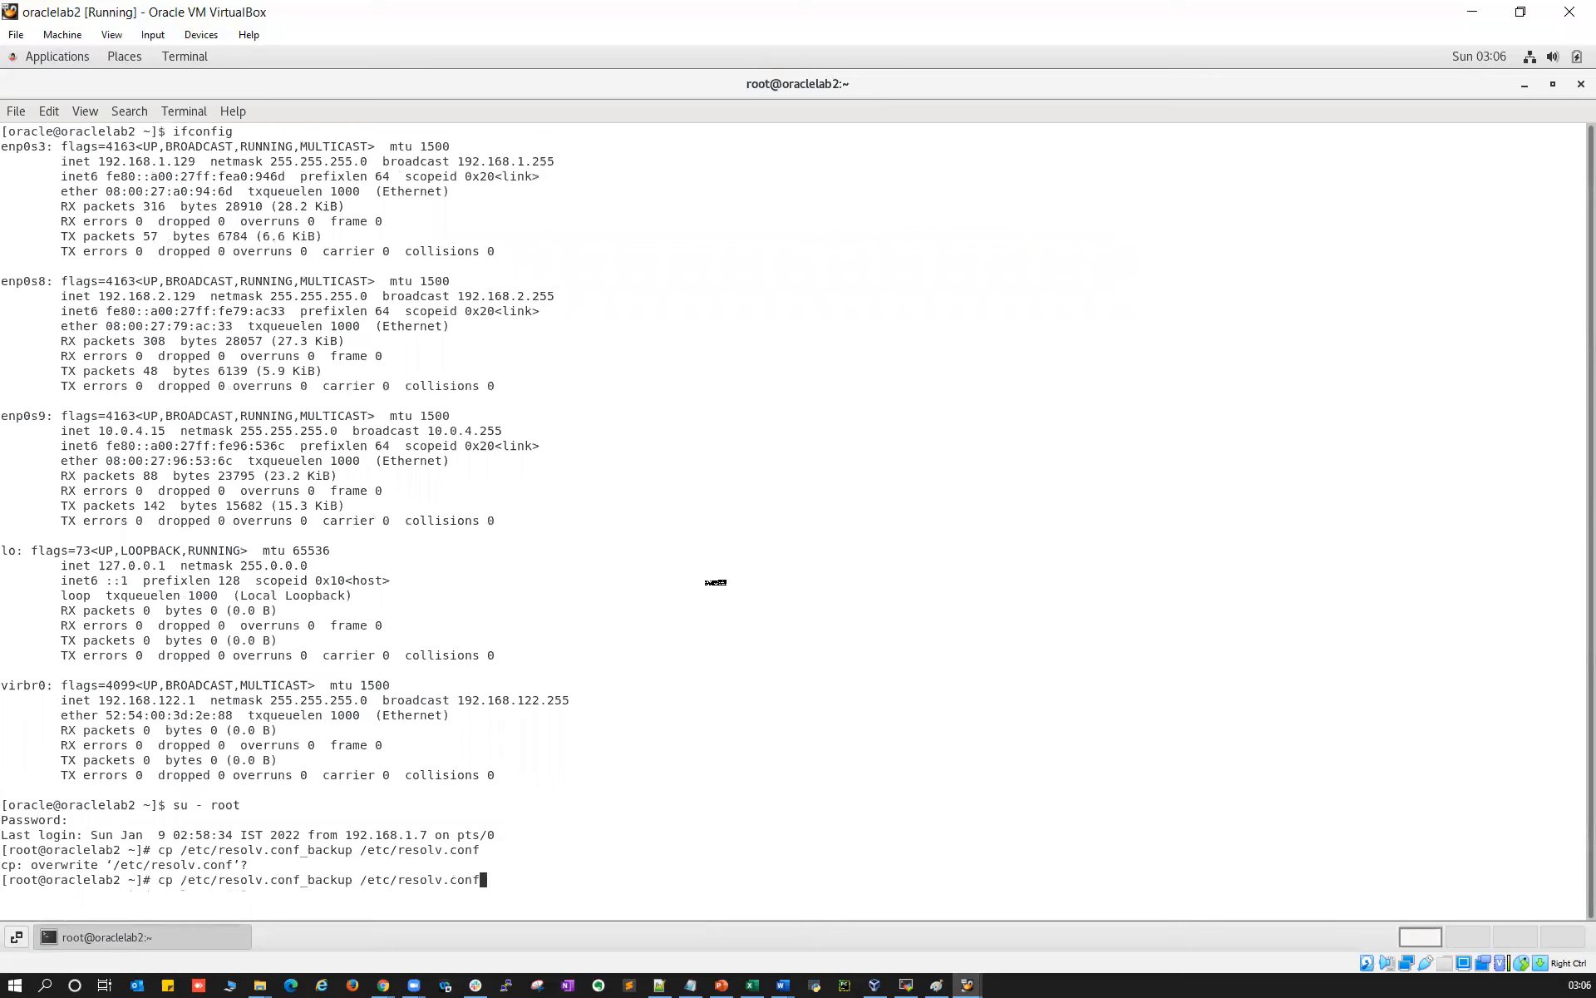
key("Return")
type("y")
key("Return")
Start typing the service named restart command at oraclelab2's root prompt
type("service nam")
key("BackSpace")
key("BackSpace")
type("e")
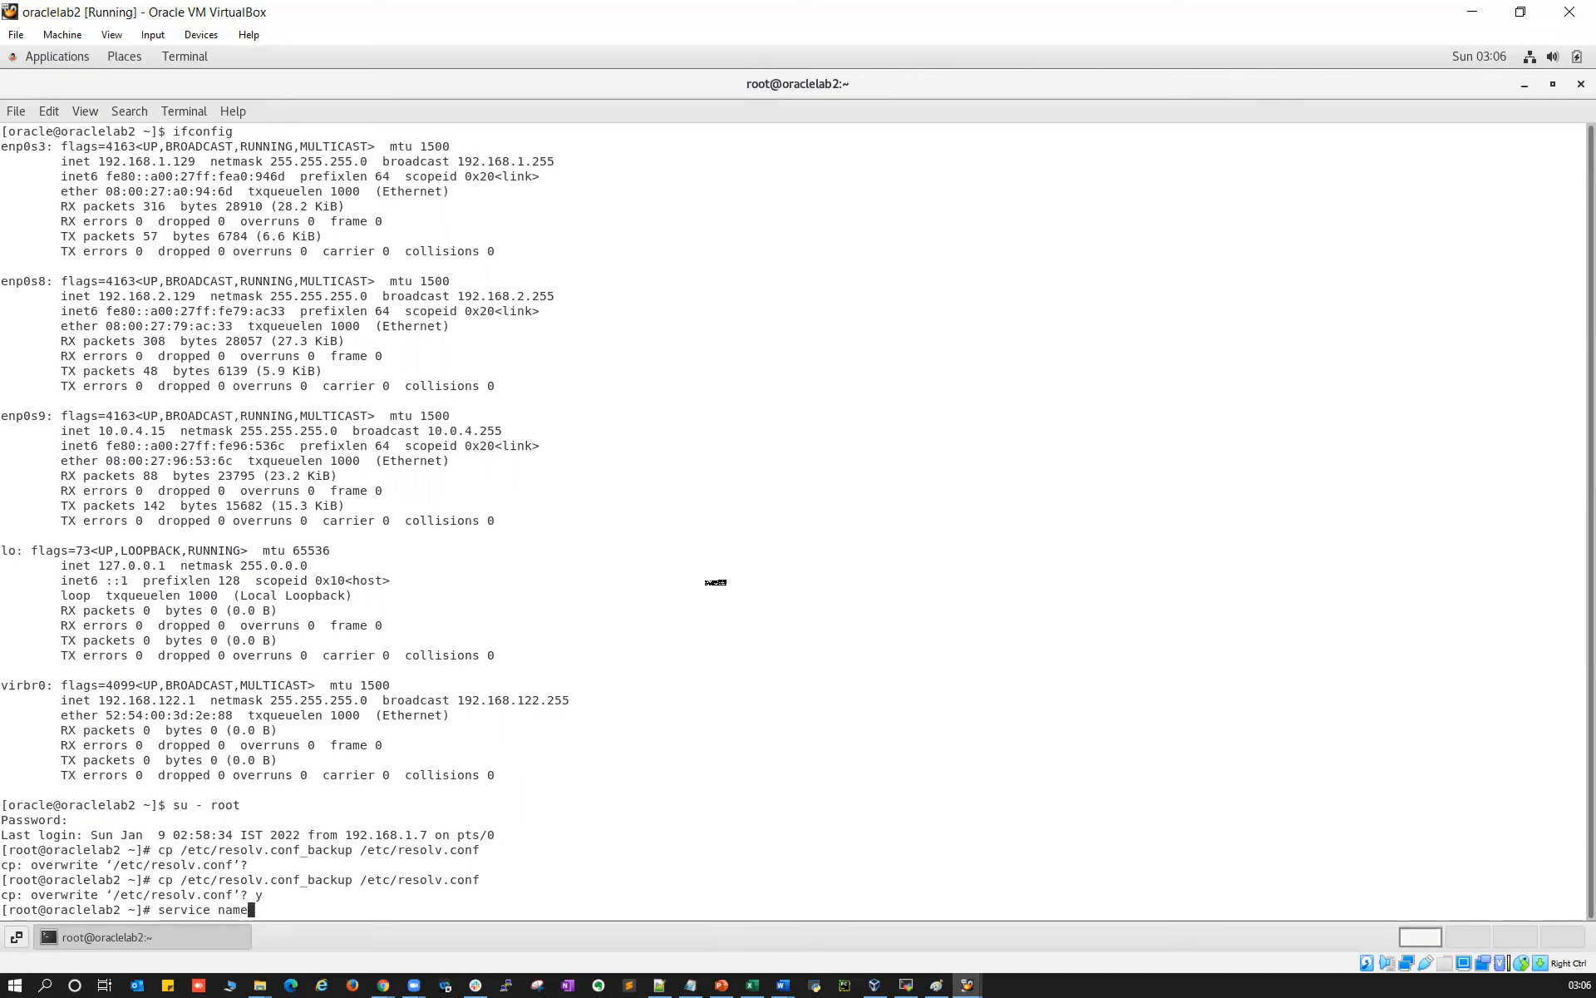
type("d")
key("BackSpace")
key("BackSpace")
key("BackSpace")
key("BackSpace")
key("BackSpace")
key("BackSpace")
key("BackSpace")
key("BackSpace")
key("BackSpace")
key("BackSpace")
key("BackSpace")
key("BackSpace")
type("ervice named")
Copy 'service named restart' from oraclelab1, run it on oraclelab2, and return to oraclelab1
left_click(935, 984)
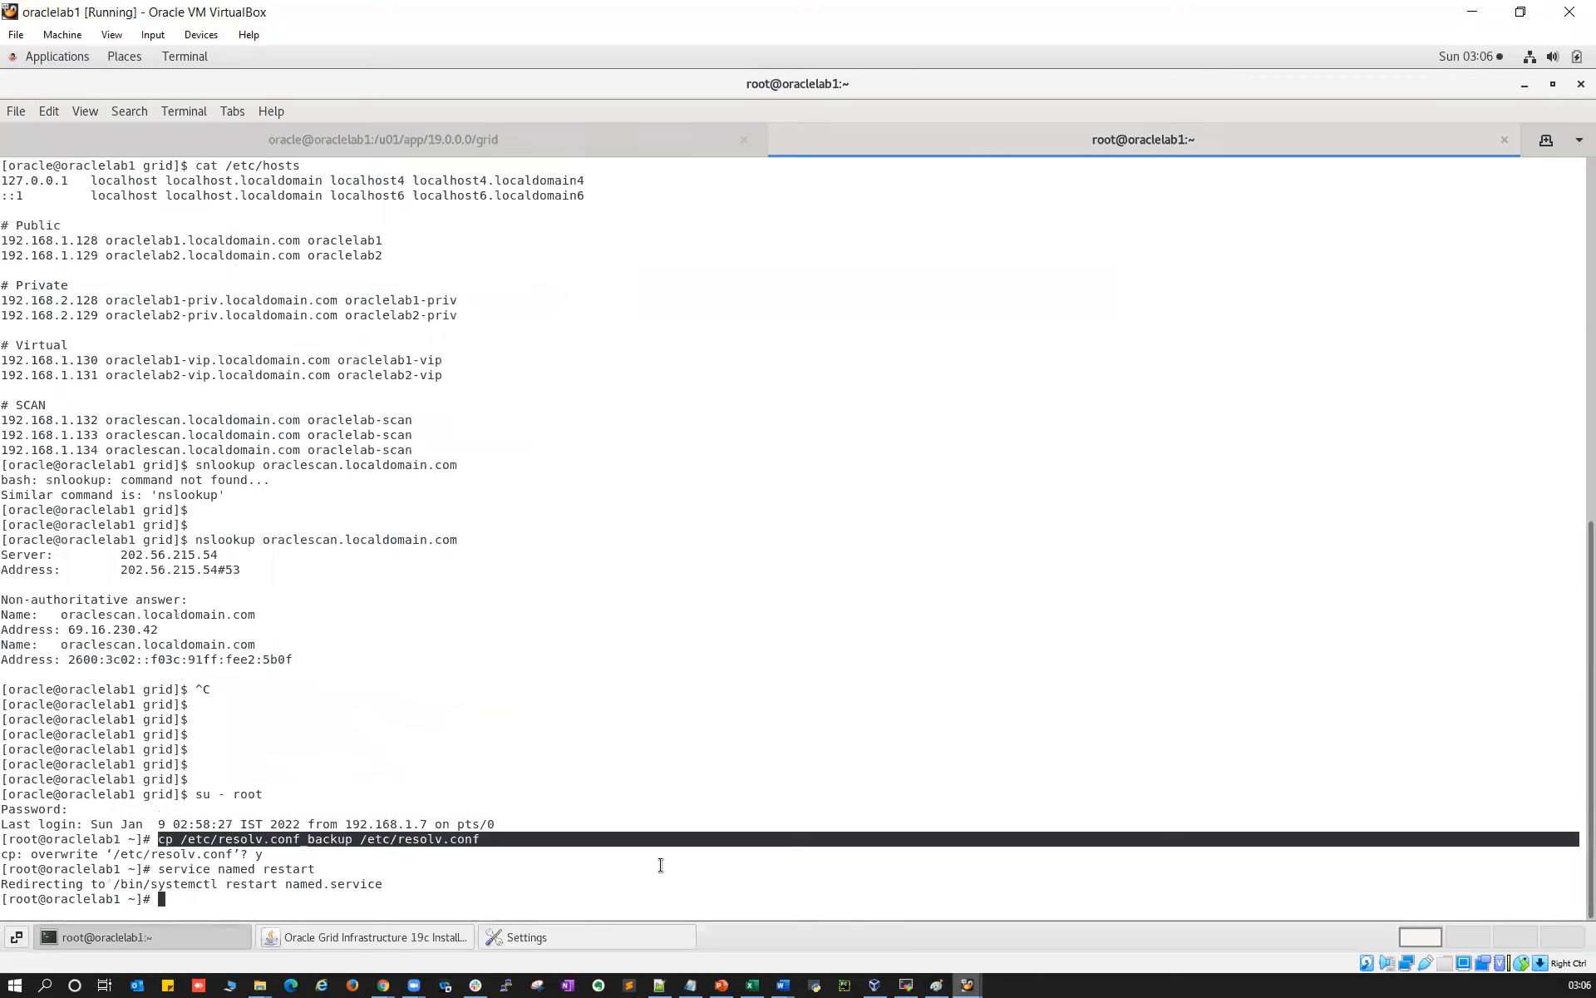
left_click_drag(159, 869, 310, 870)
right_click(310, 871)
left_click(345, 695)
left_click(966, 985)
left_click(881, 915)
key("ctrl+c")
right_click(874, 727)
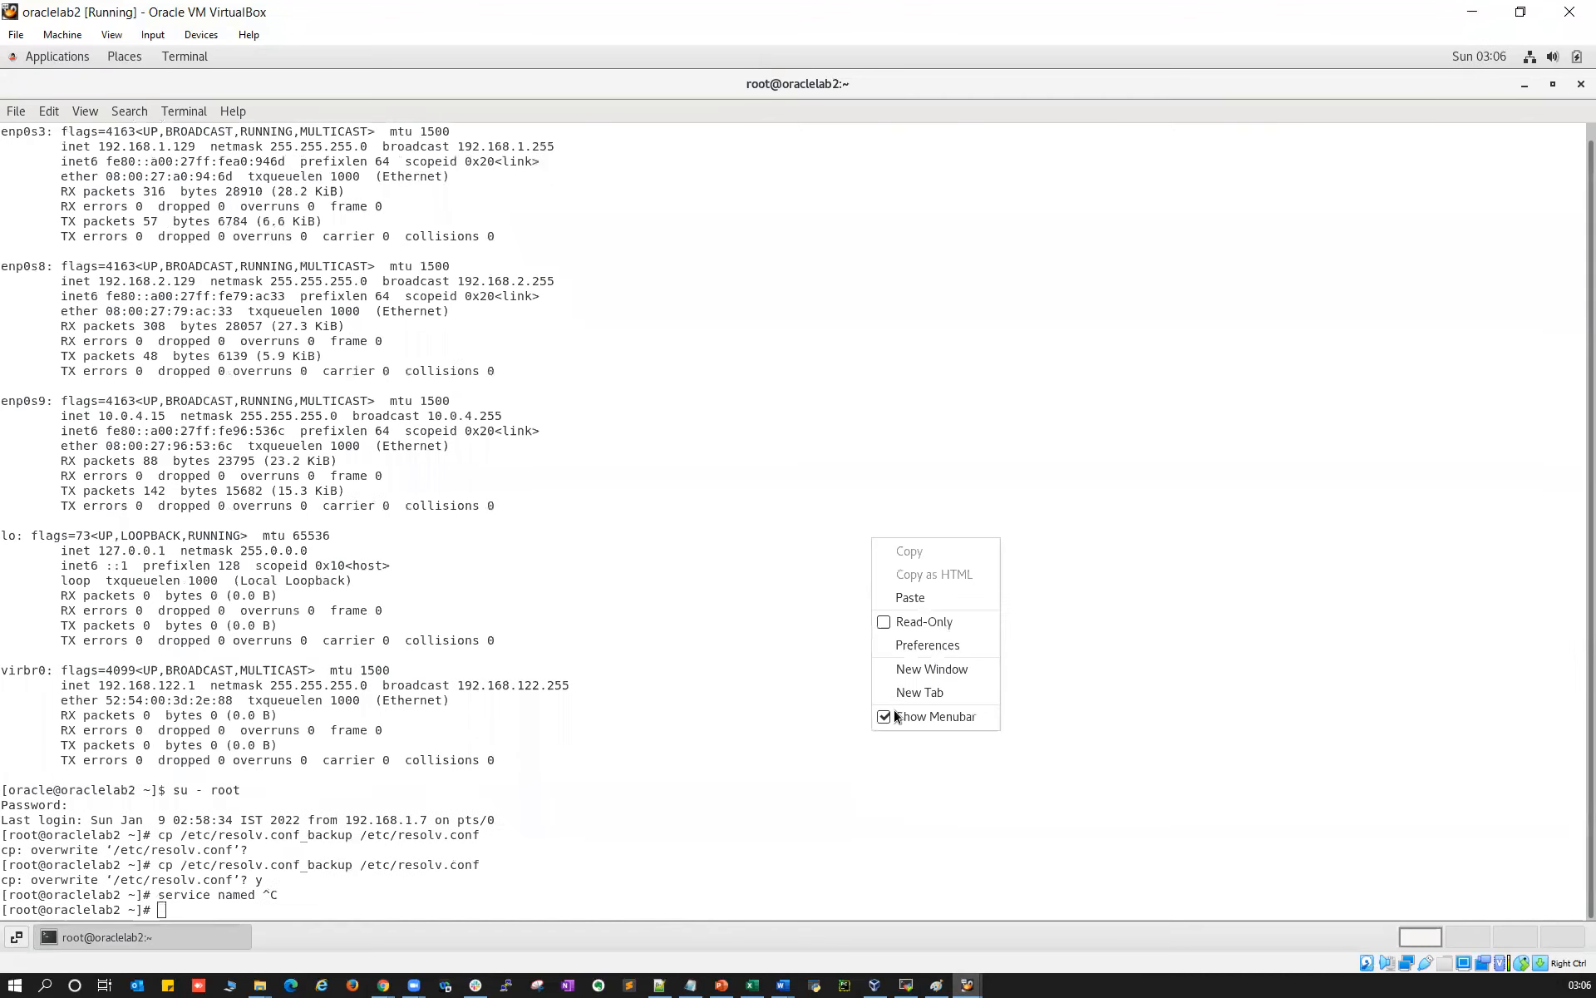
left_click(906, 601)
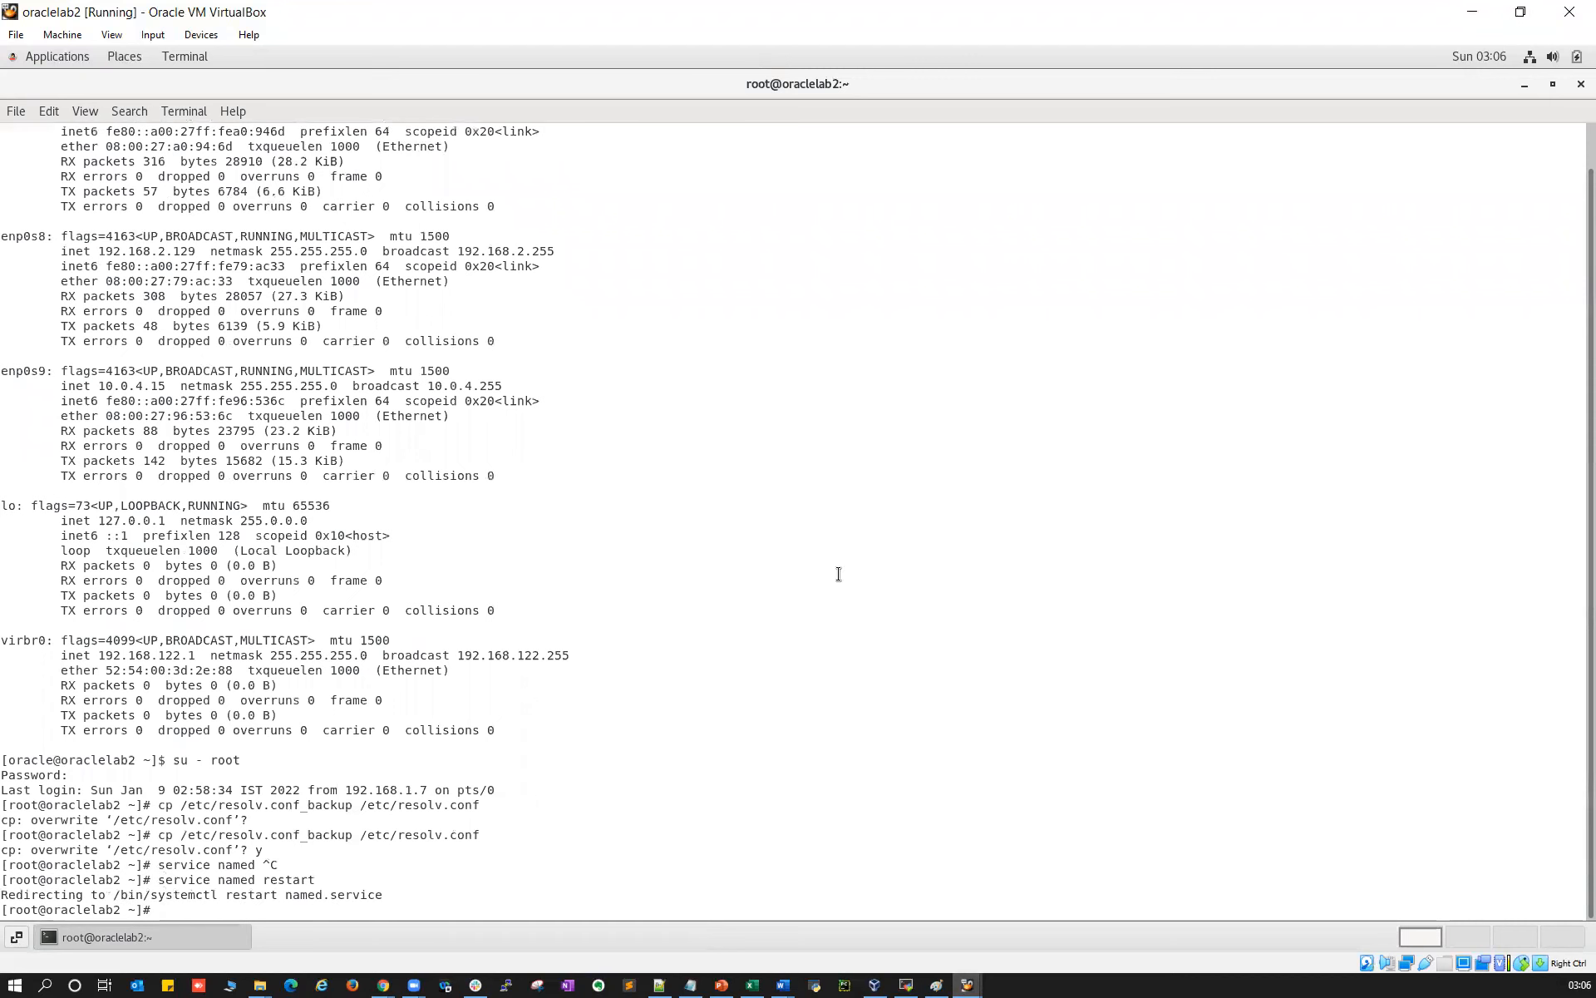
mouse_move(930, 970)
left_click(882, 923)
On oraclelab1, rerun nslookup for oraclescan.localdomain.com using the earlier command
type("cat /etc/")
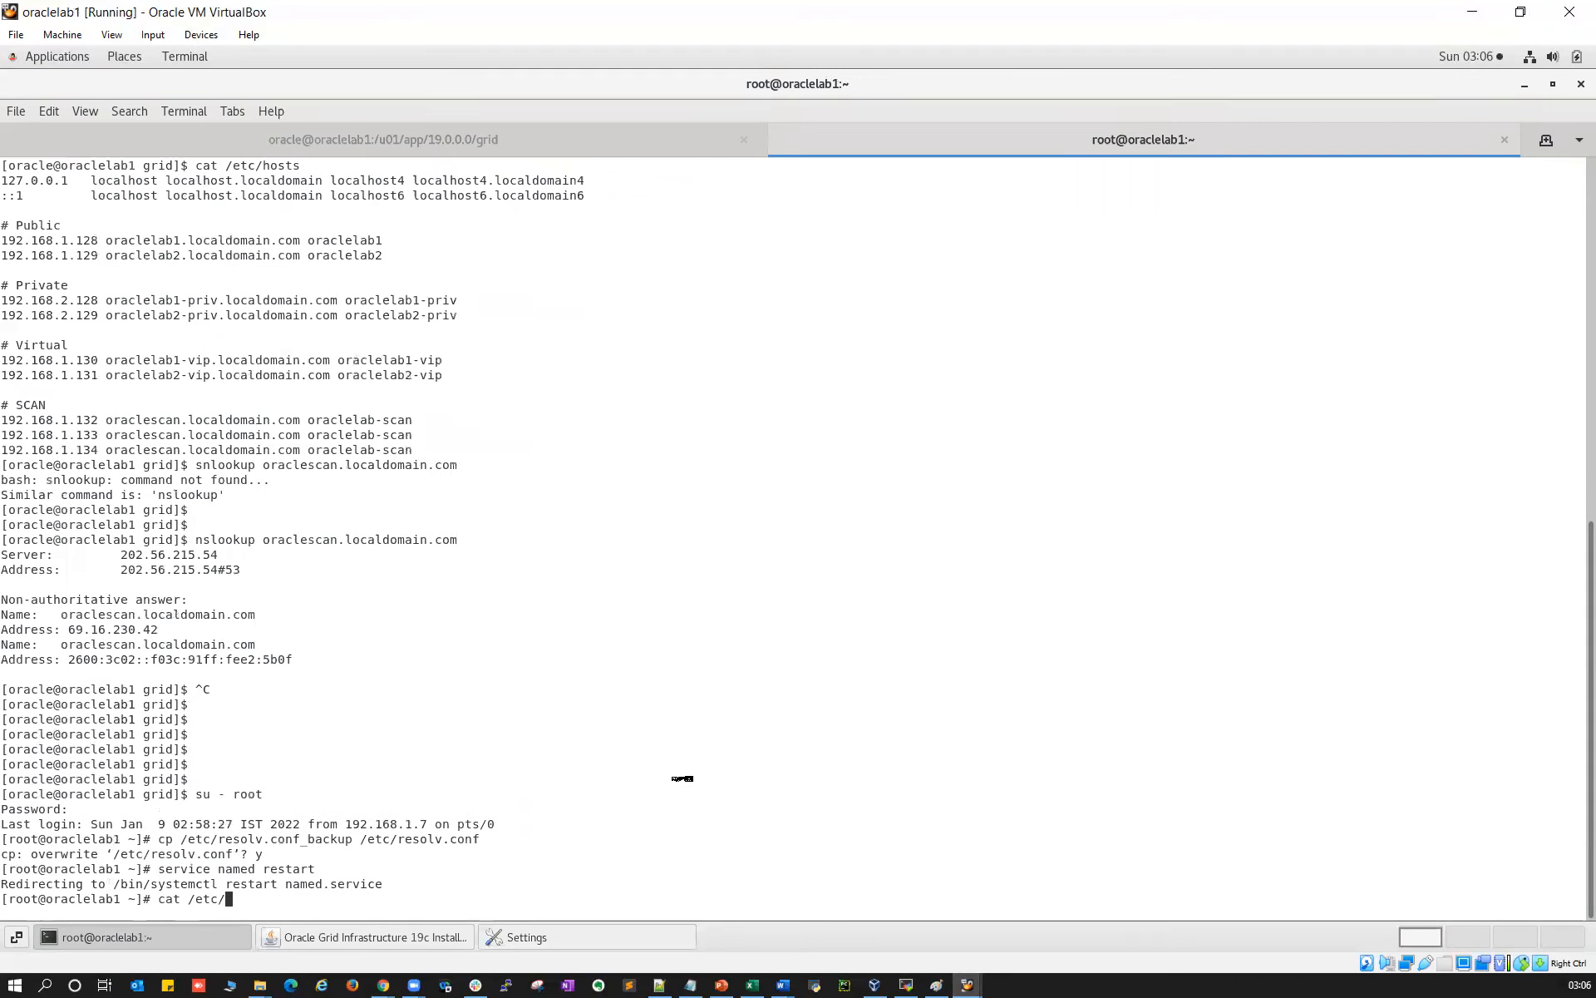
key("ctrl+c")
left_click_drag(196, 525, 465, 517)
right_click(422, 525)
right_click(588, 610)
left_click(626, 672)
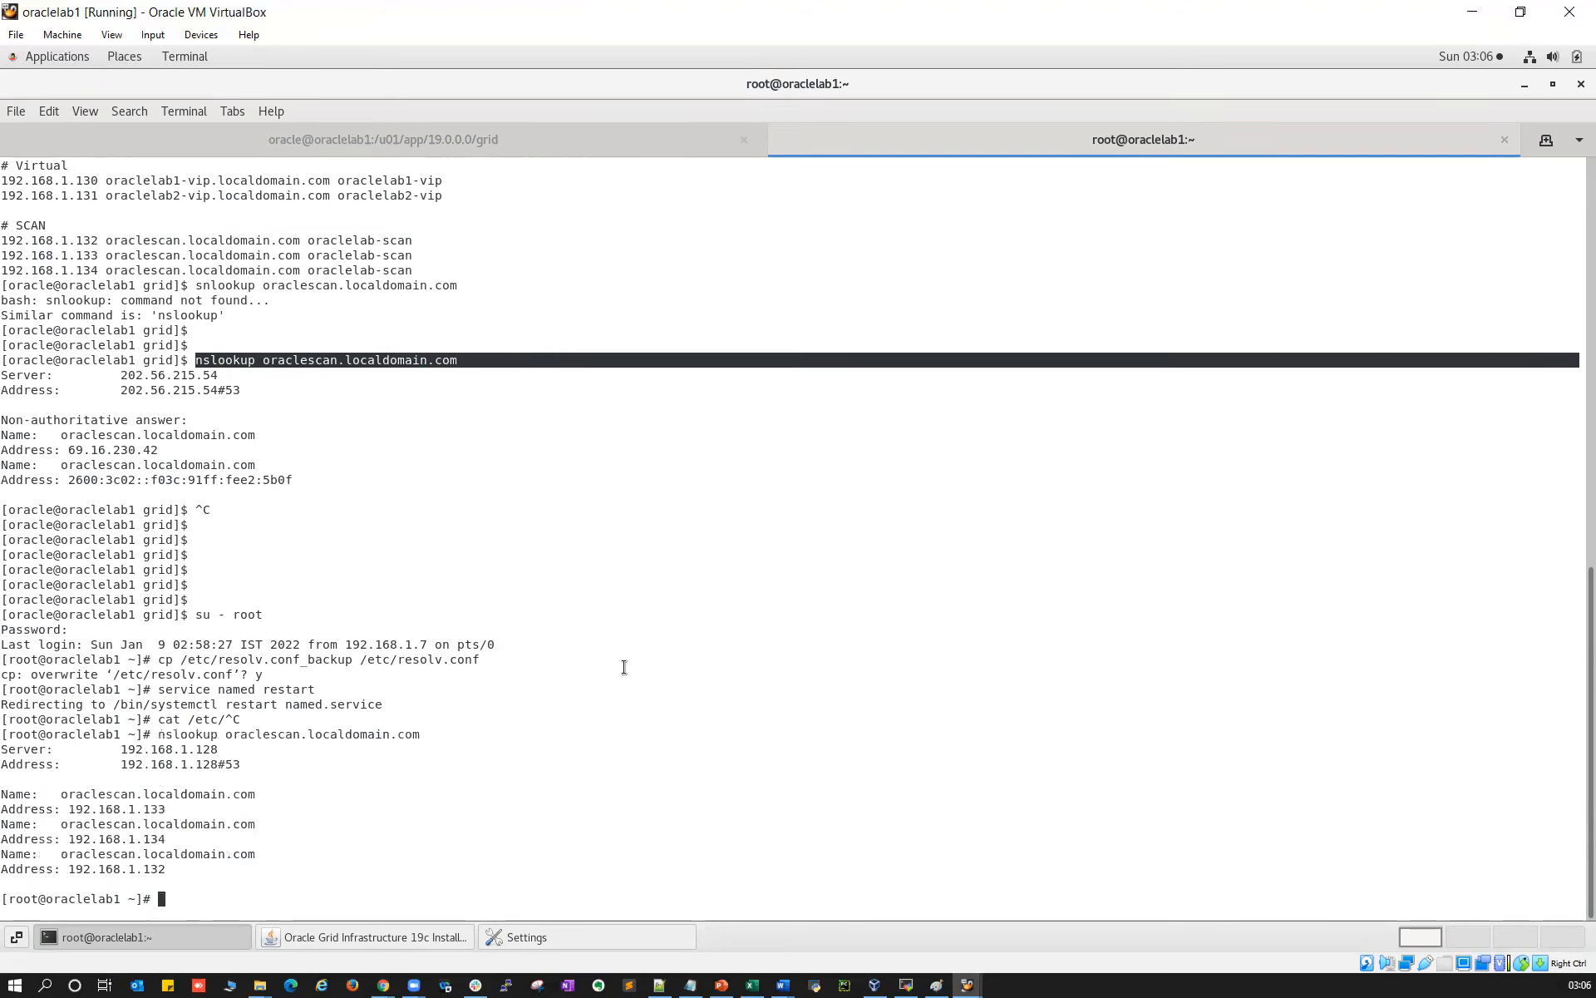
On oraclelab1, look up oraclelab1.localdomain.com and oraclelab2.localdomain.com
key("Up")
key("Left")
key("Left")
key("Left")
key("Left")
key("Left")
key("Left")
key("Left")
key("Left")
key("Left")
key("Left")
key("Left")
key("Left")
key("Left")
key("Left")
key("Left")
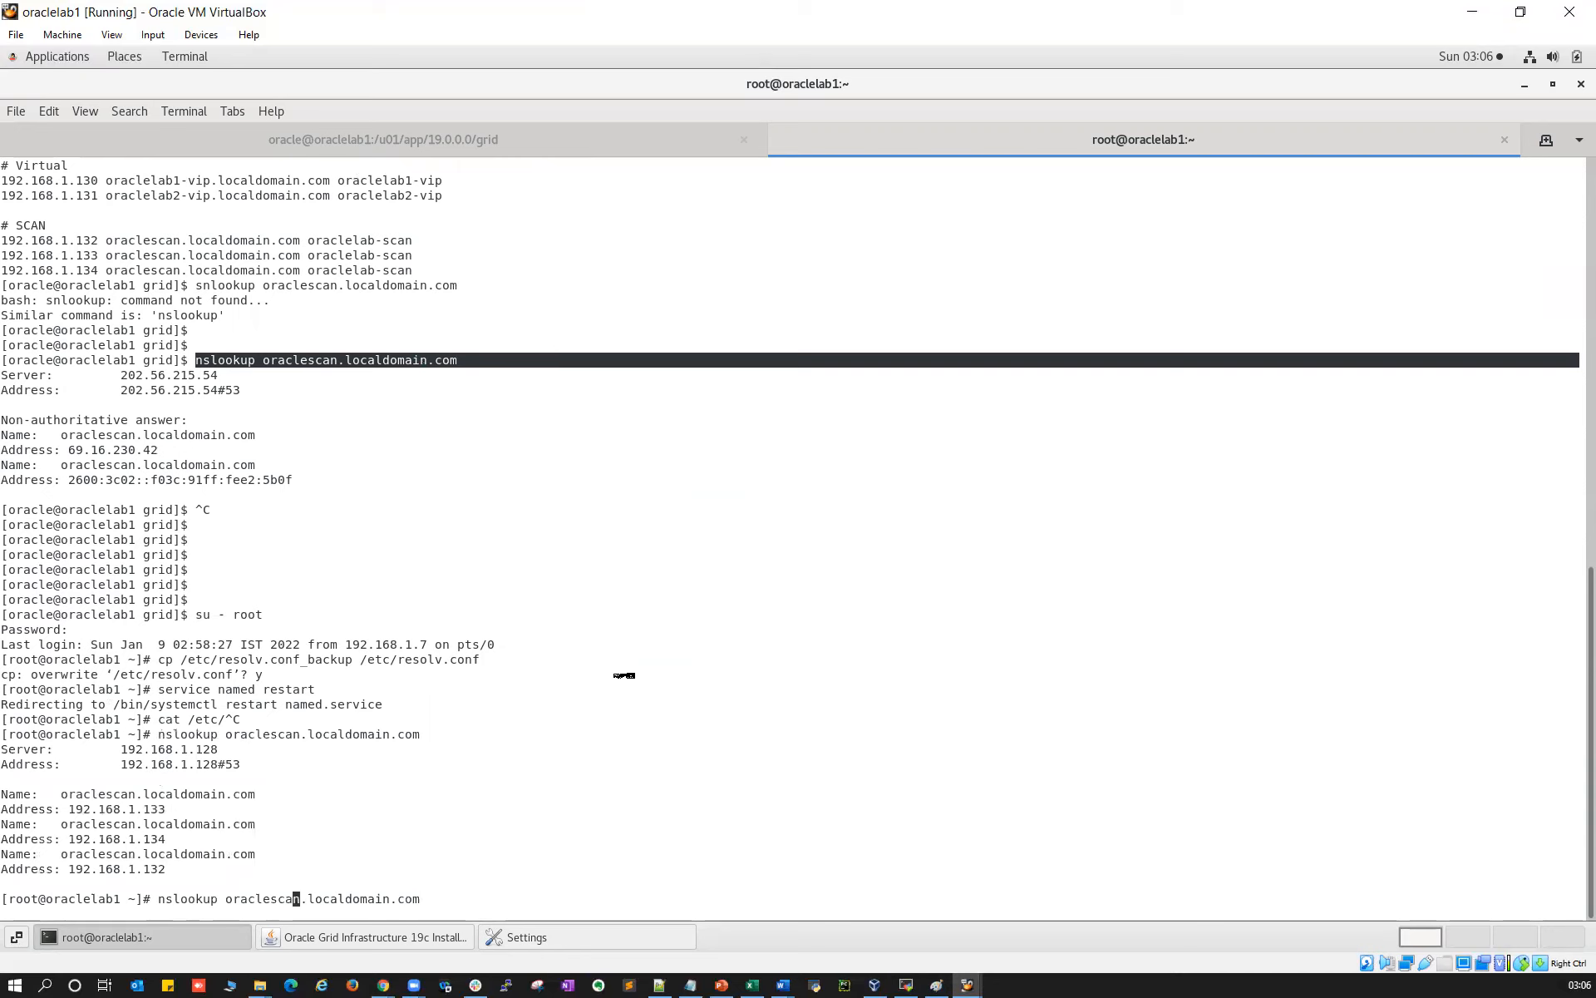
key("BackSpace")
key("BackSpace")
key("BackSpace")
key("BackSpace")
type("lab1")
key("Return")
key("Up")
key("Left")
key("Left")
key("Left")
key("Left")
key("Left")
key("Left")
key("Left")
key("Left")
key("Left")
key("Left")
key("Left")
key("Left")
key("Left")
key("Left")
key("Left")
key("Left")
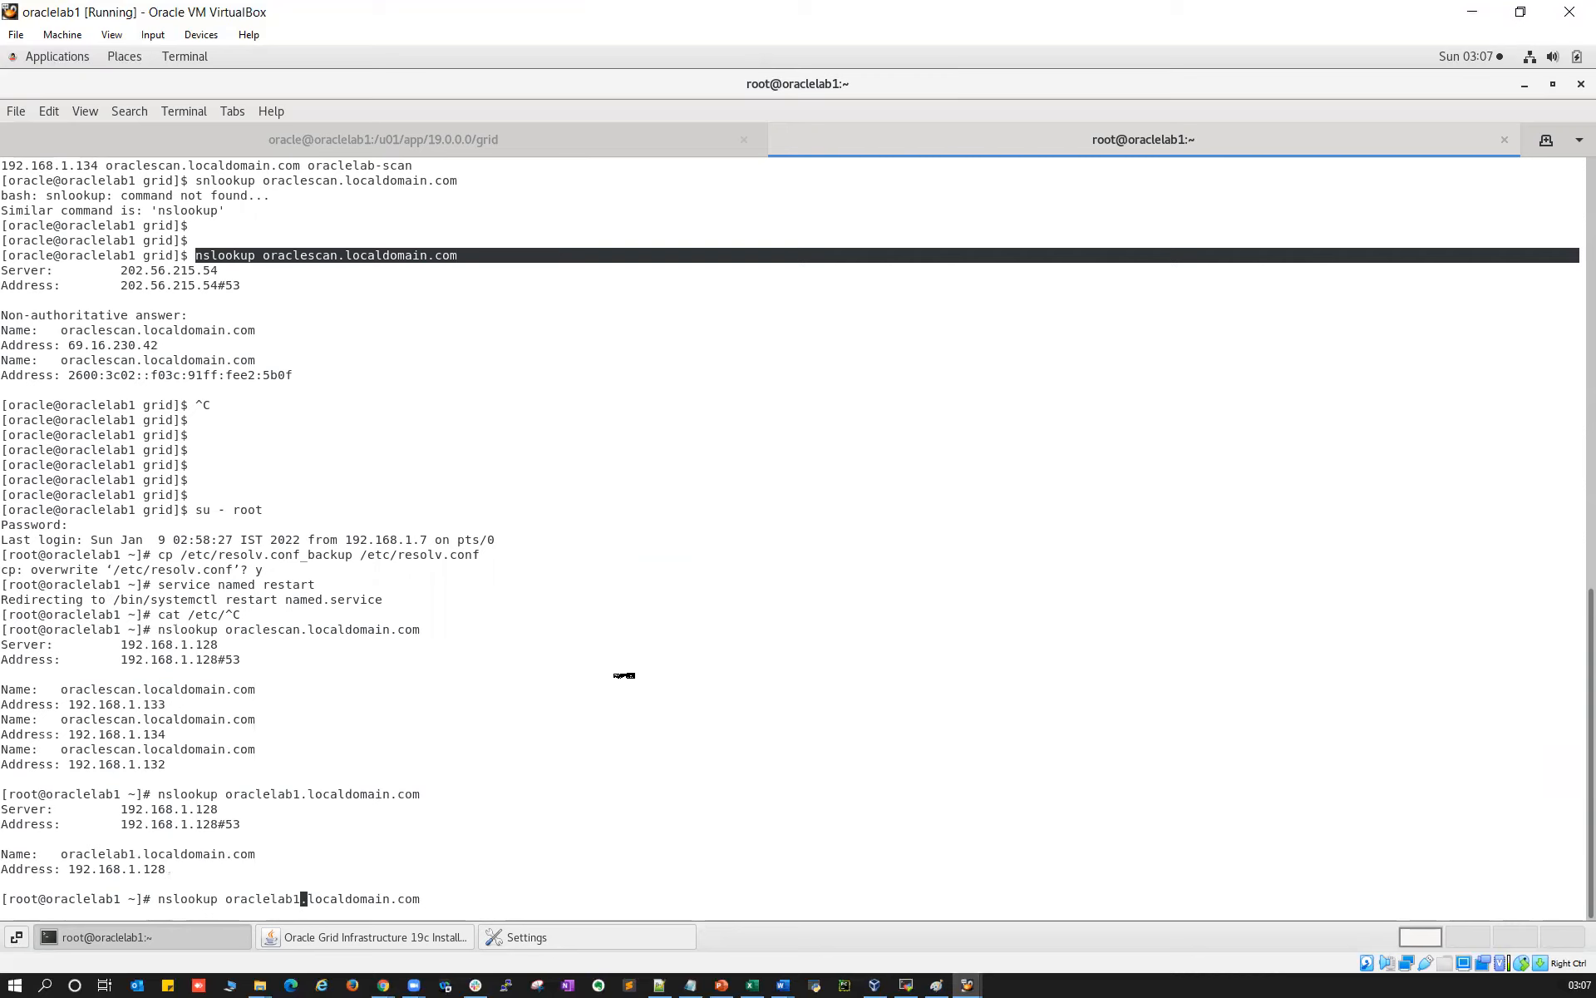
key("BackSpace")
type("2")
key("Return")
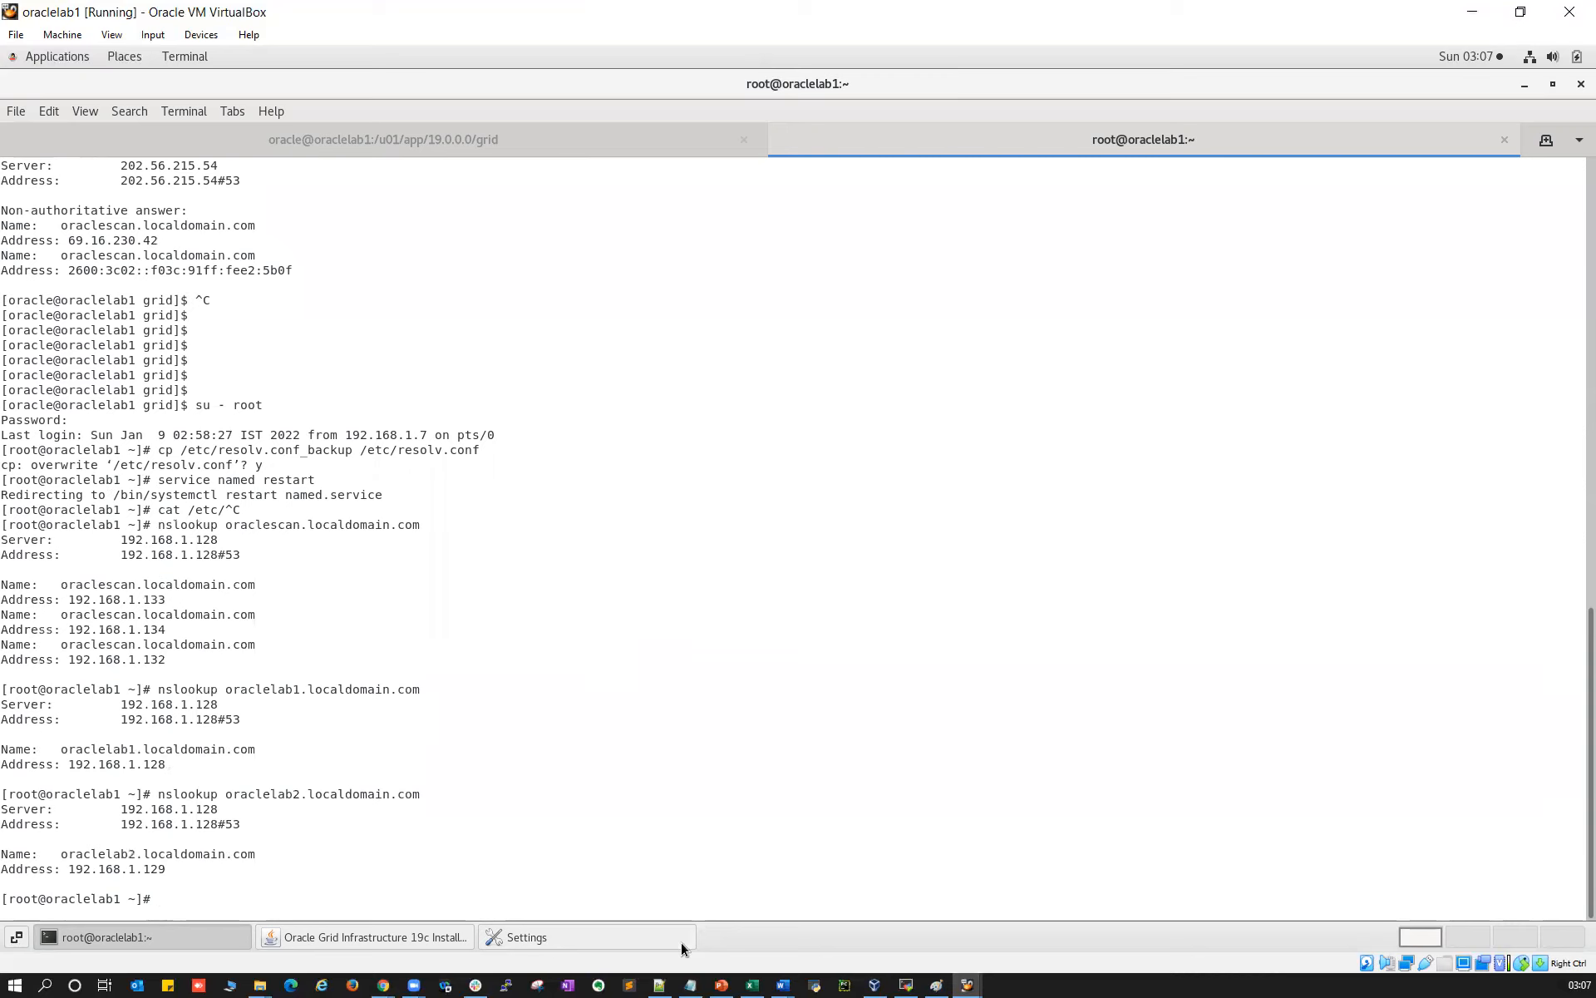
On the oraclelab2 VM, run nslookup for oraclescan.localdomain.com
mouse_move(873, 981)
left_click(1031, 936)
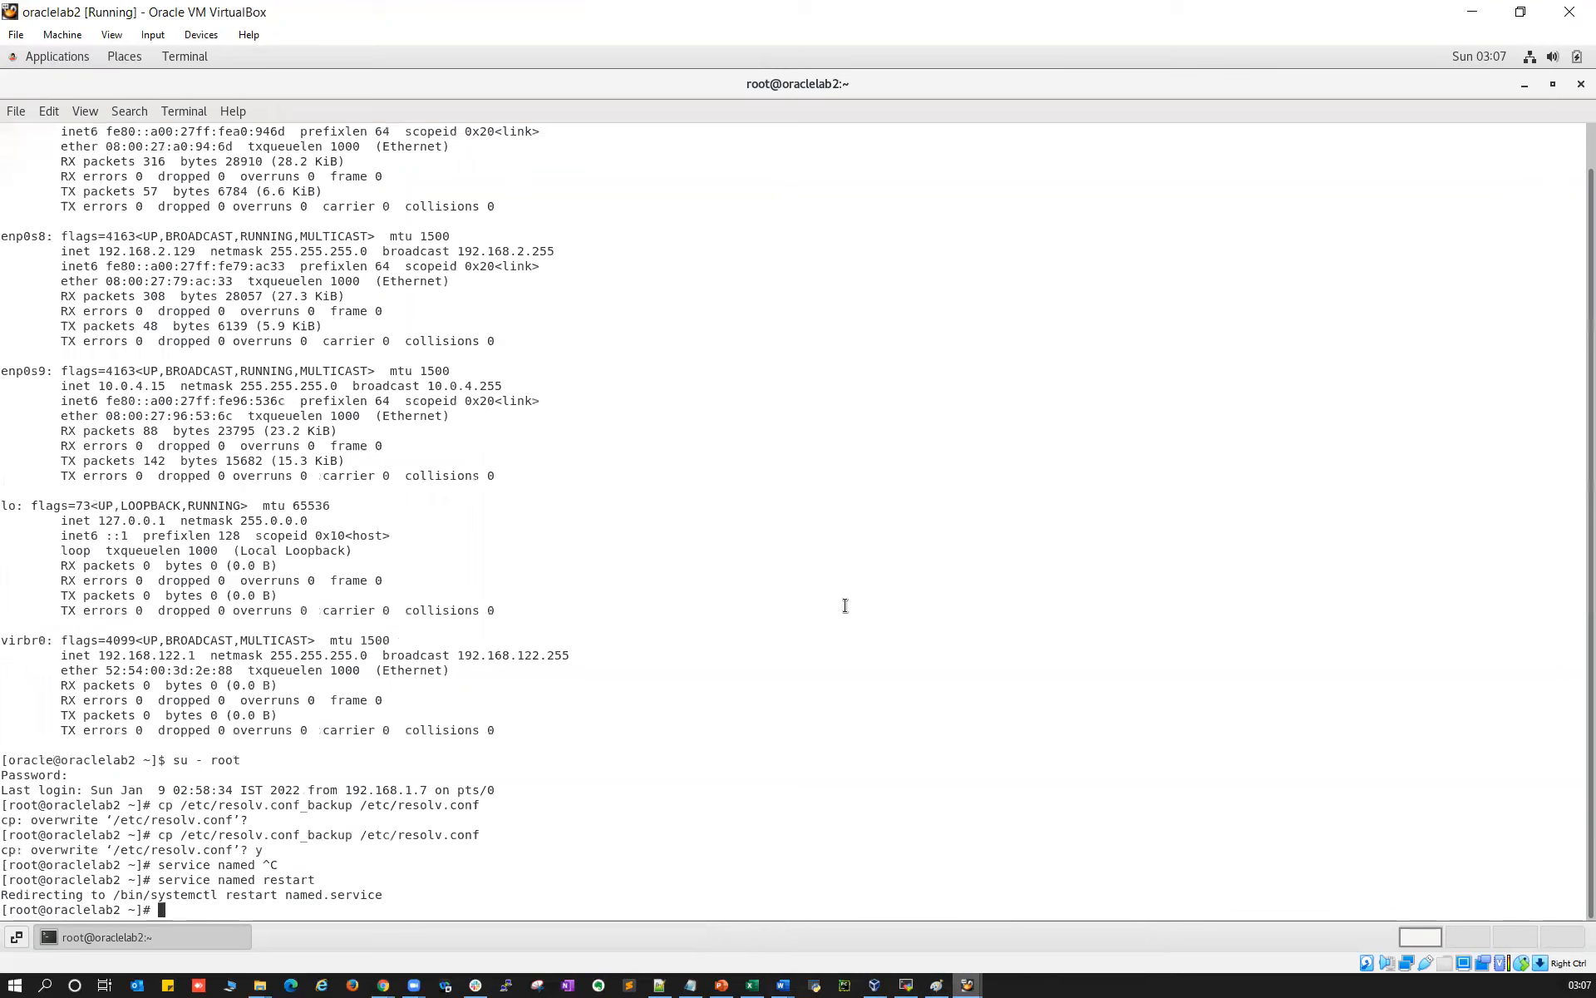
right_click(848, 615)
left_click(871, 659)
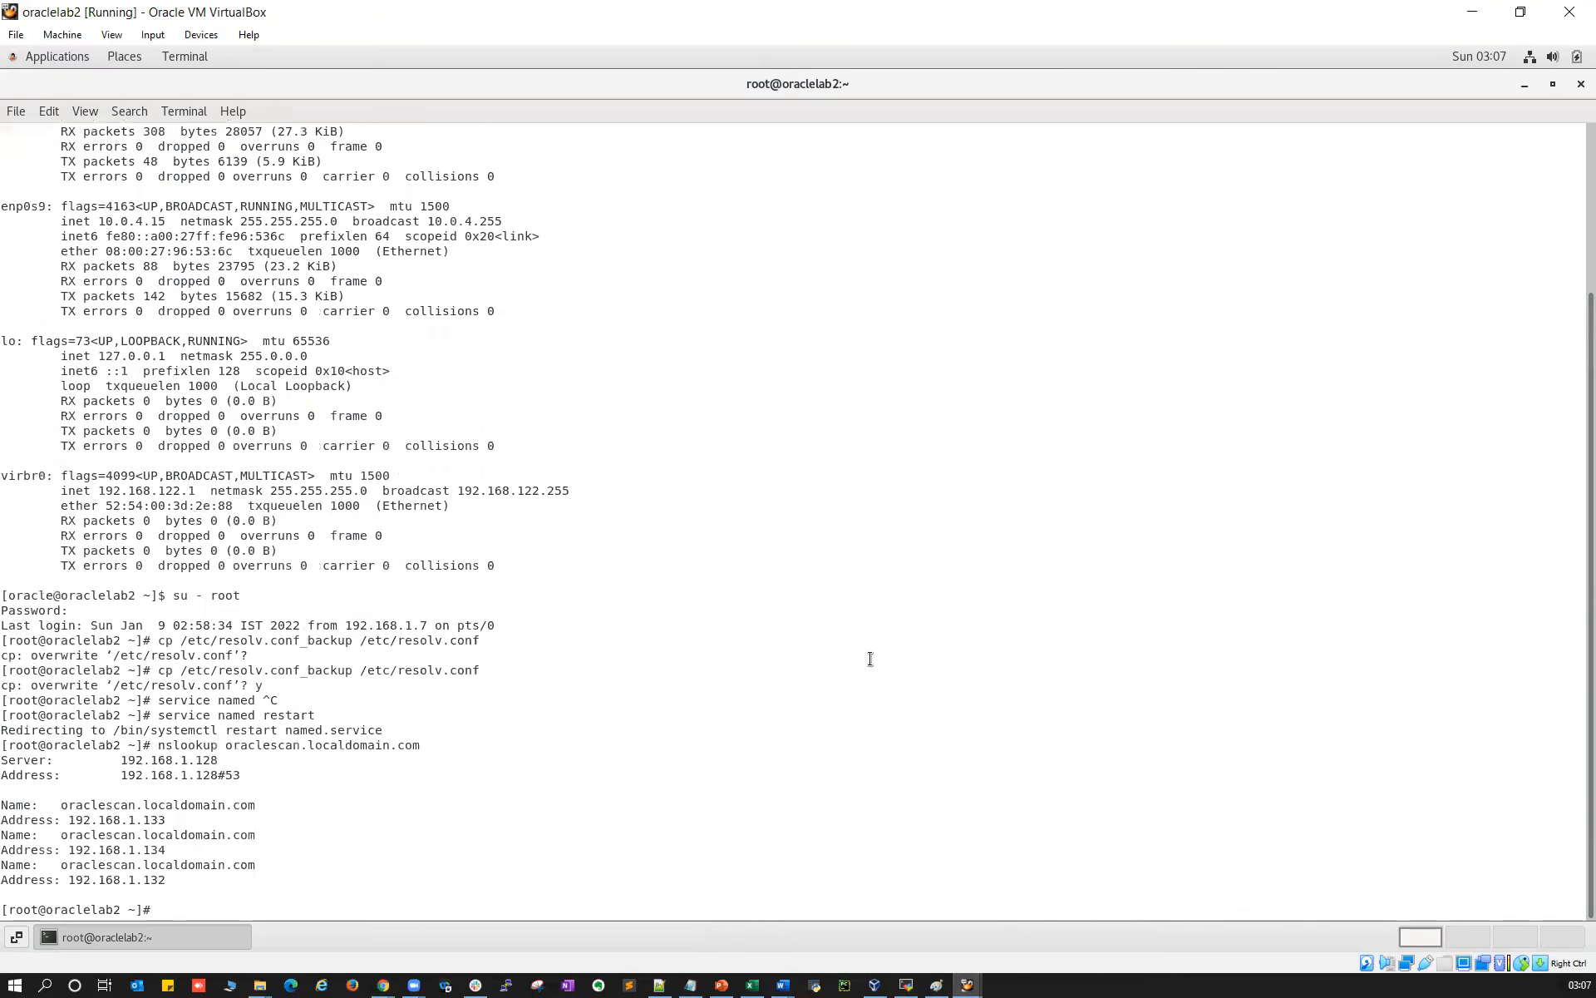
On oraclelab2, look up oraclelab1 and oraclelab2 .localdomain.com, then return to oraclelab1
key("Up")
key("Left")
key("Left")
key("Left")
key("Left")
key("Left")
key("Left")
key("Left")
key("Left")
key("Left")
key("Left")
key("Left")
key("Left")
key("Left")
key("Left")
key("Left")
key("Left")
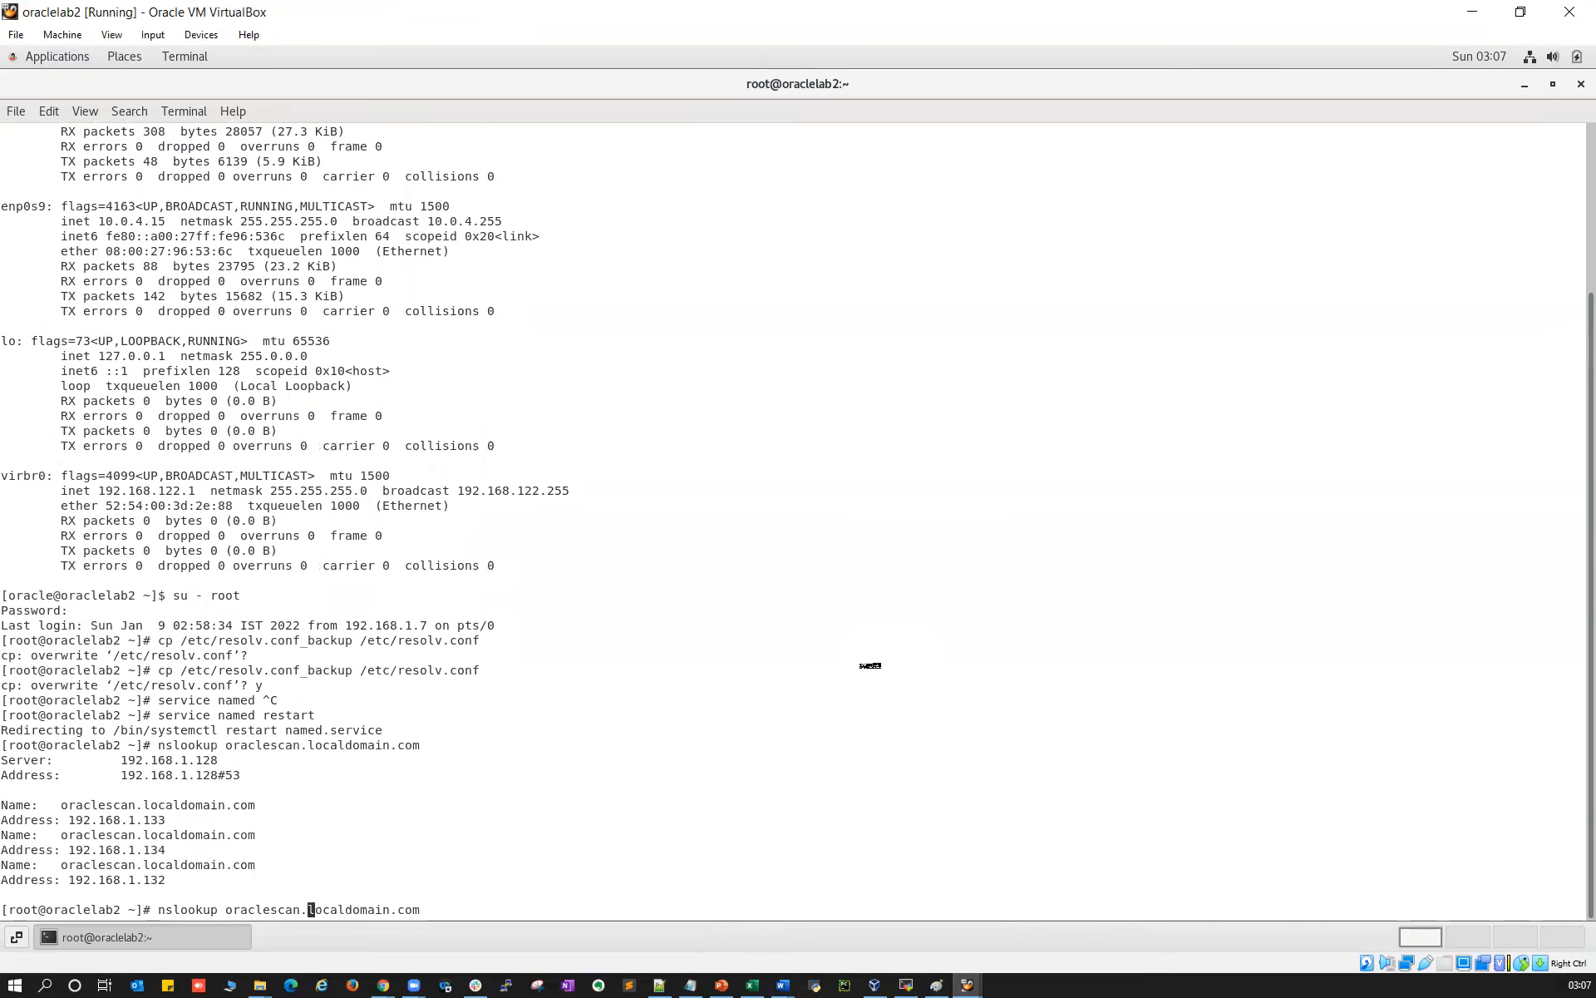
key("BackSpace")
key("BackSpace")
key("BackSpace")
key("BackSpace")
type("lab1")
key("Return")
key("Up")
key("Left")
key("Left")
key("Left")
key("Left")
key("Left")
key("Left")
key("Left")
key("Left")
key("Left")
key("Left")
key("Left")
key("Left")
key("Left")
key("Left")
key("Left")
key("Left")
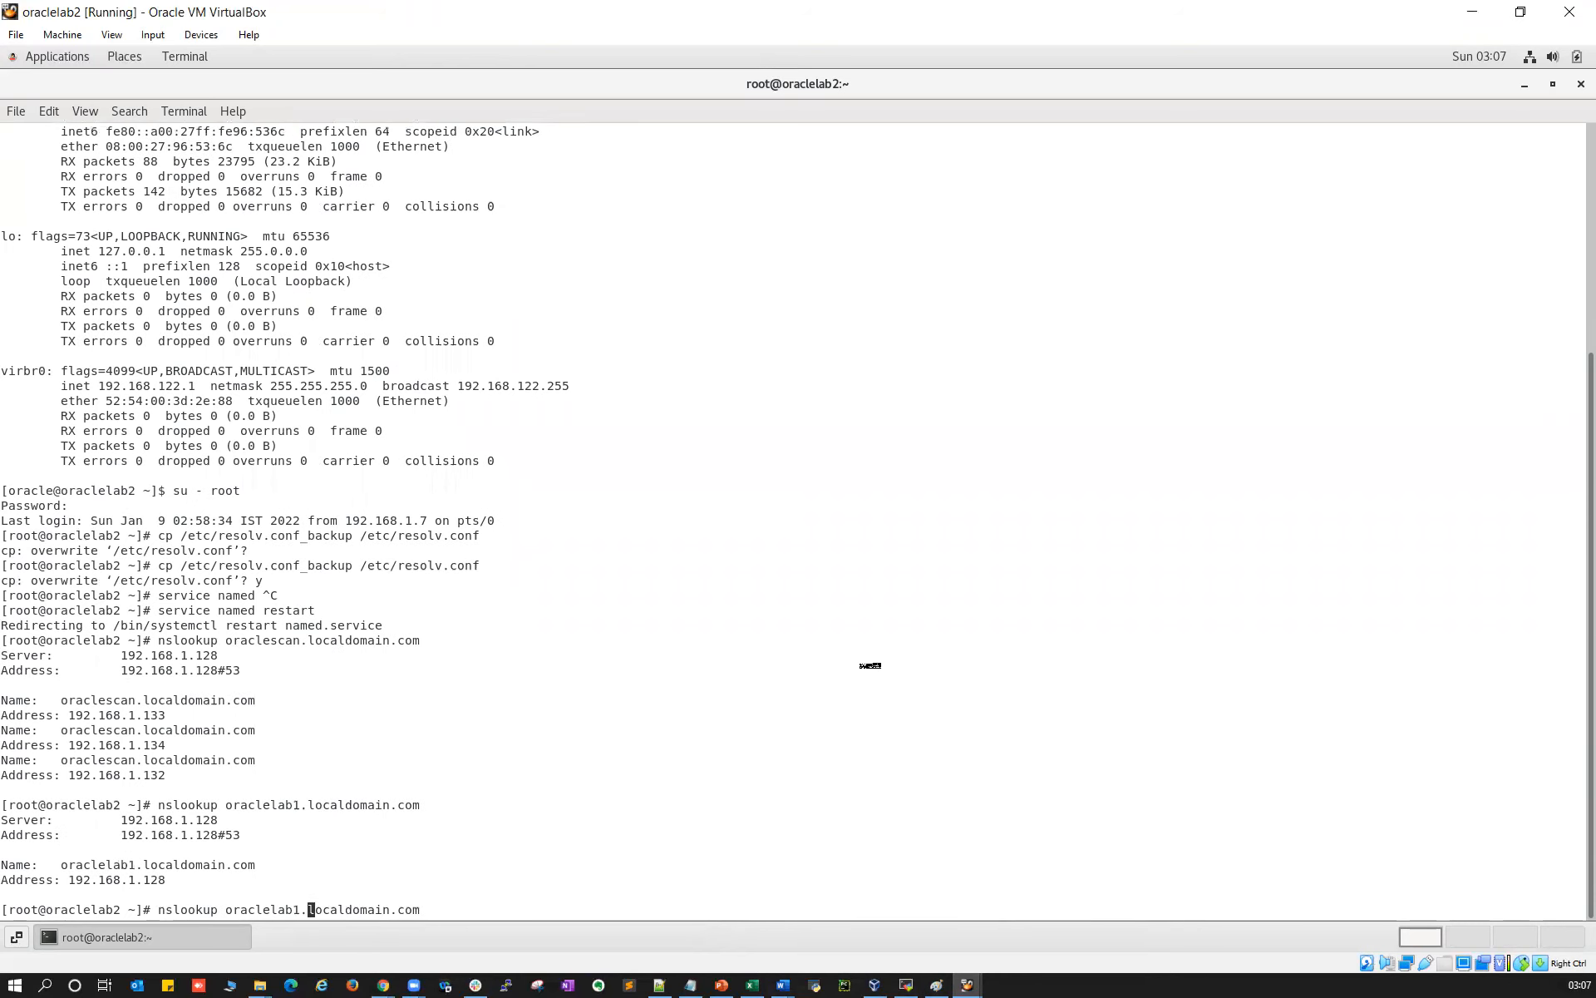
key("BackSpace")
type("2")
key("Return")
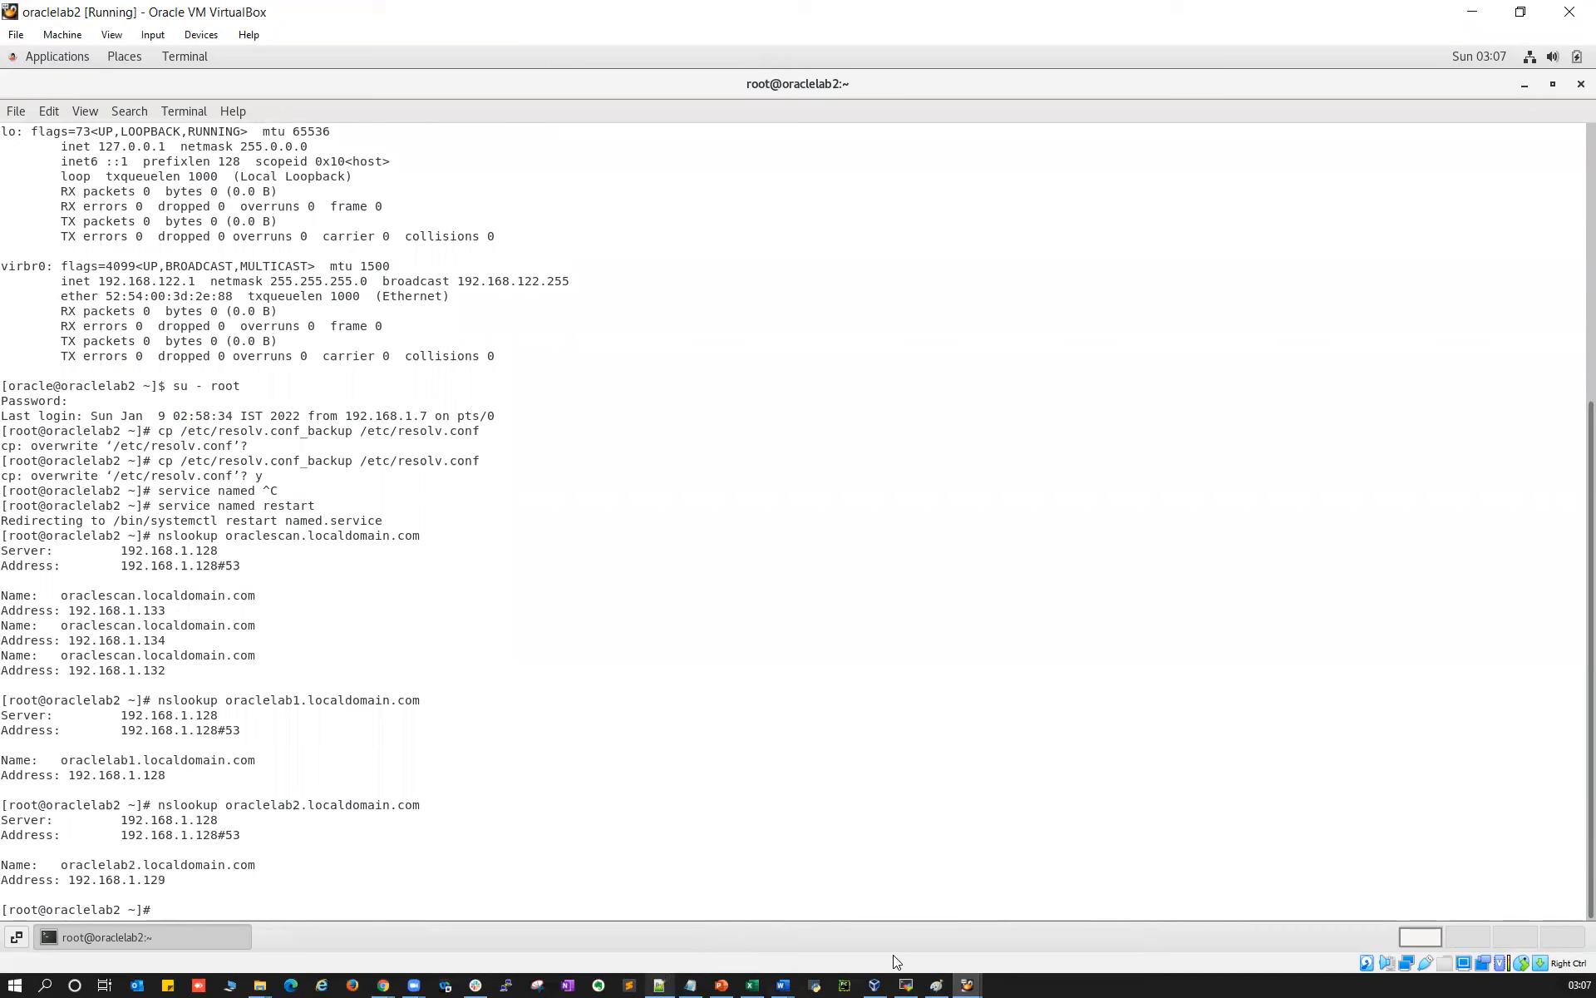
mouse_move(964, 982)
left_click(891, 918)
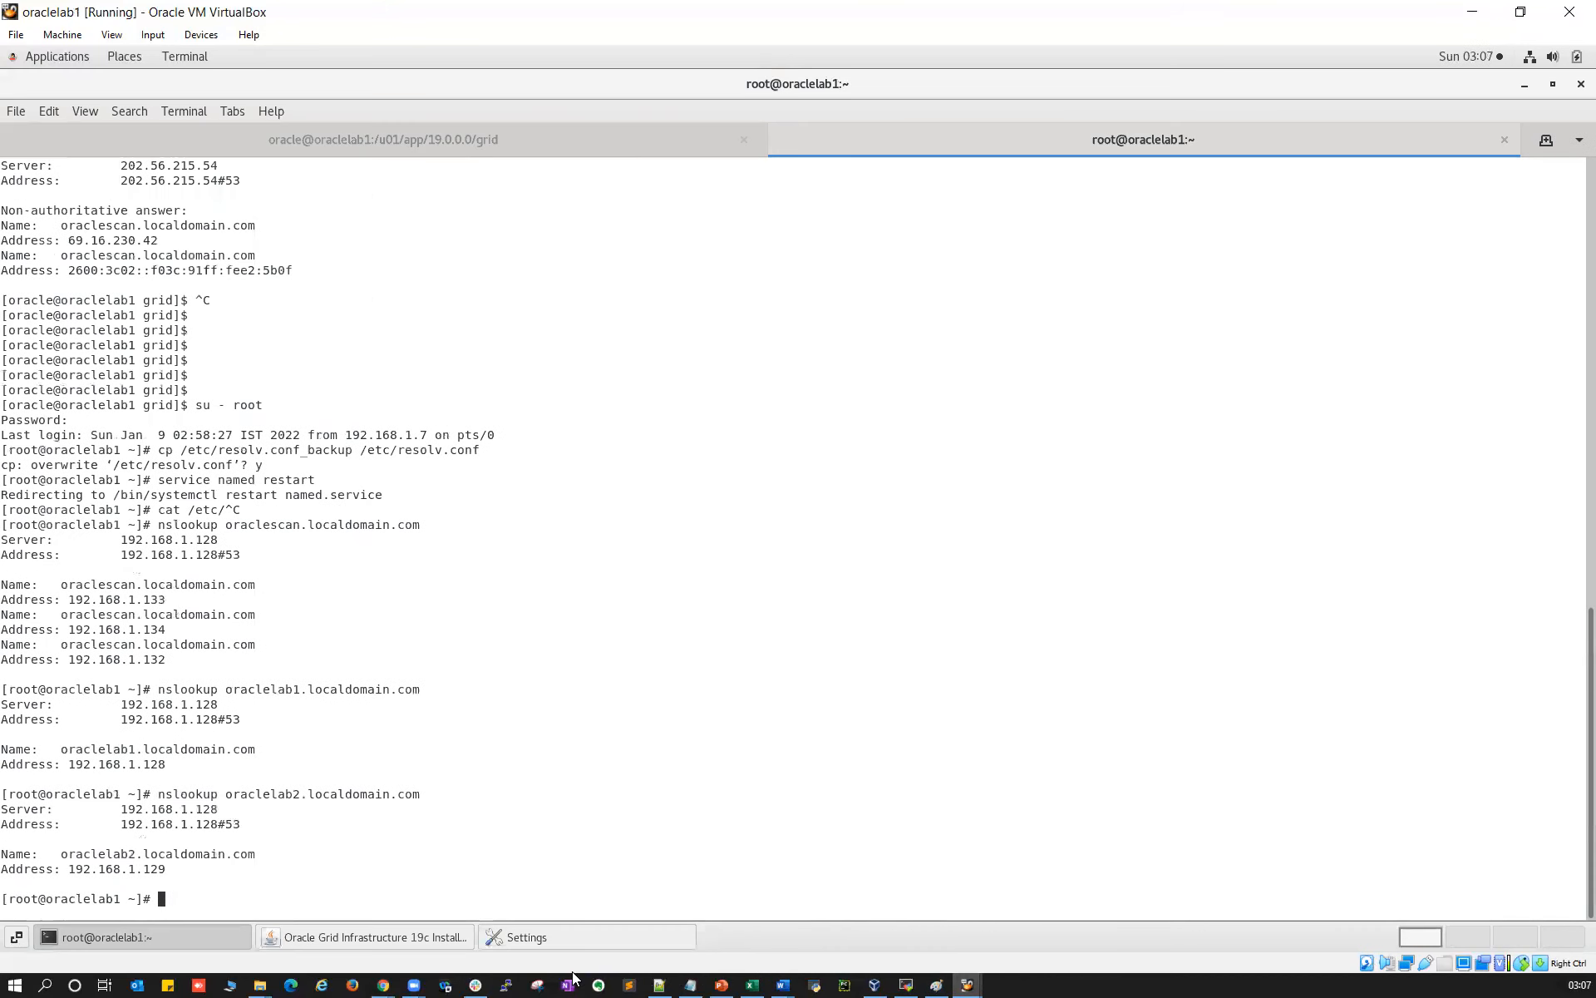
Add cluster node oraclelab2.localdomain.com with virtual hostname oraclelab2-vip.localdomain.com, then continue to network interfaces
left_click(407, 939)
left_click(958, 742)
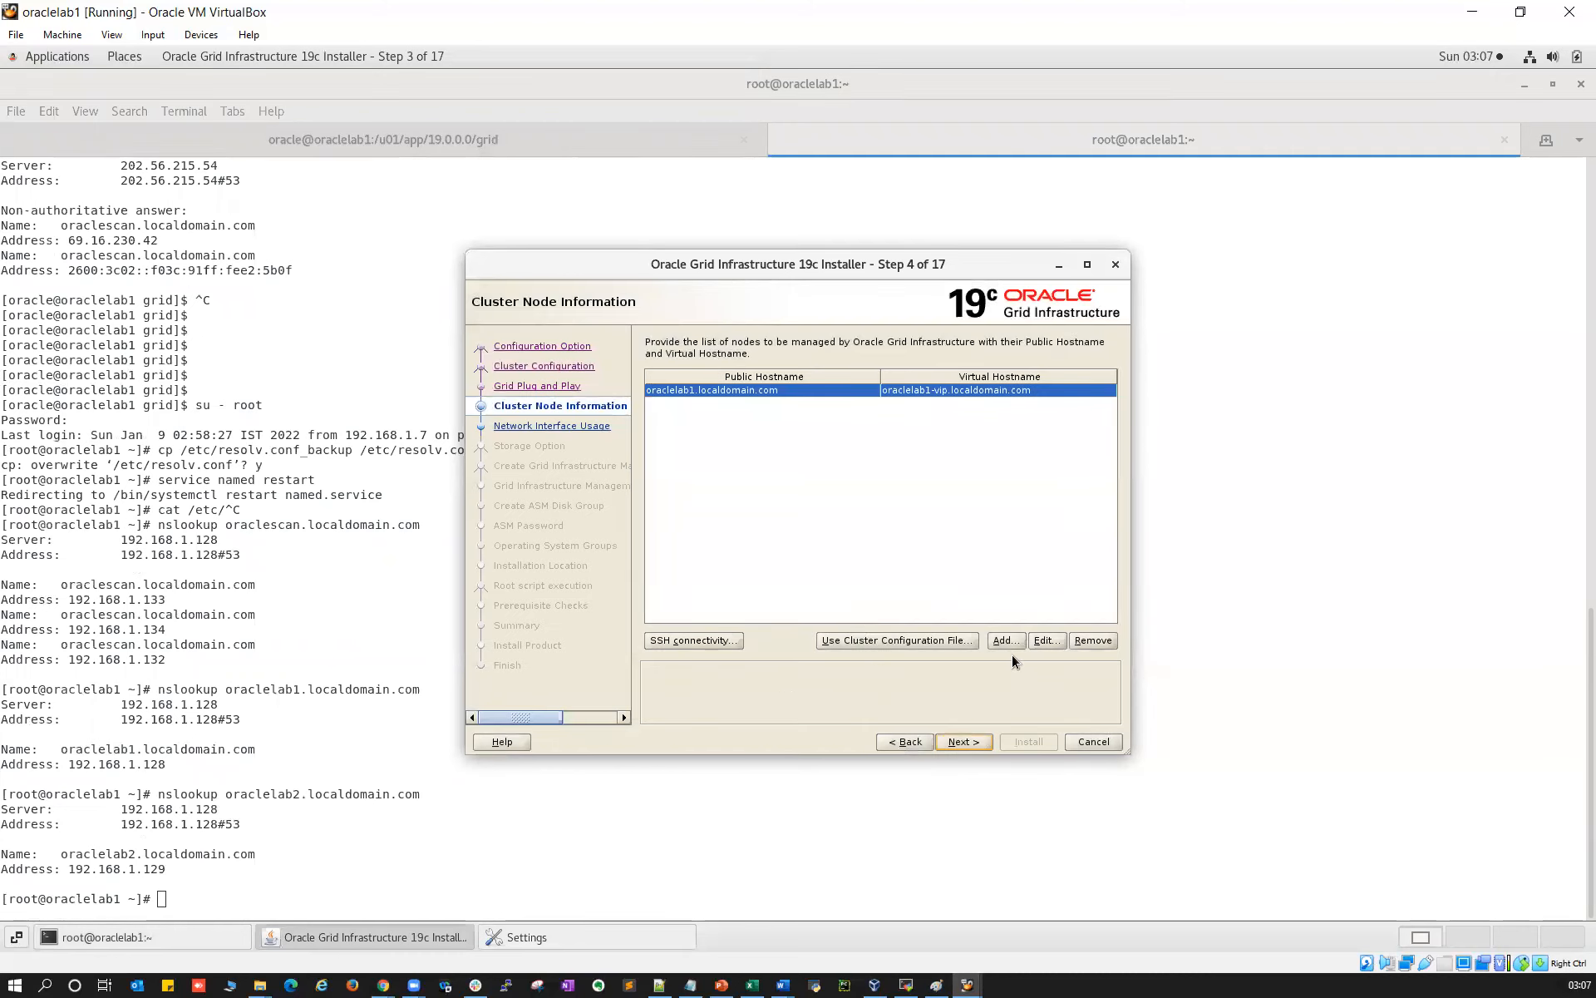
left_click(1004, 641)
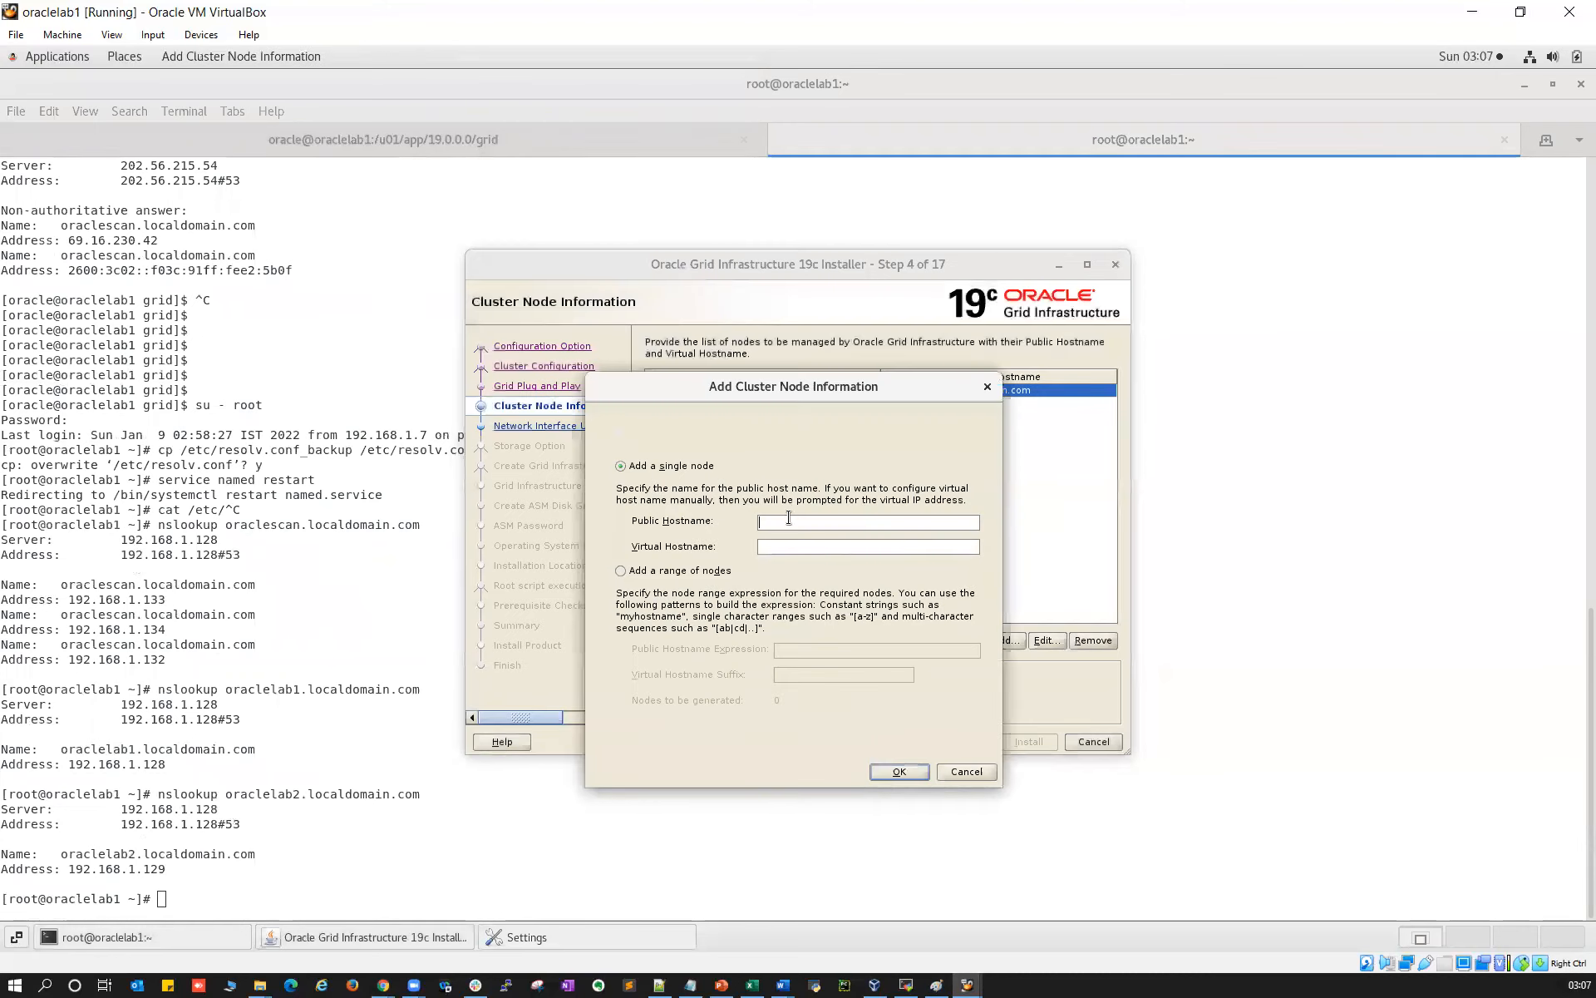
type("ora")
type("clelab2.localdomain.co")
type("oraclelab")
type("2-vip.localdomain.com")
left_click(895, 772)
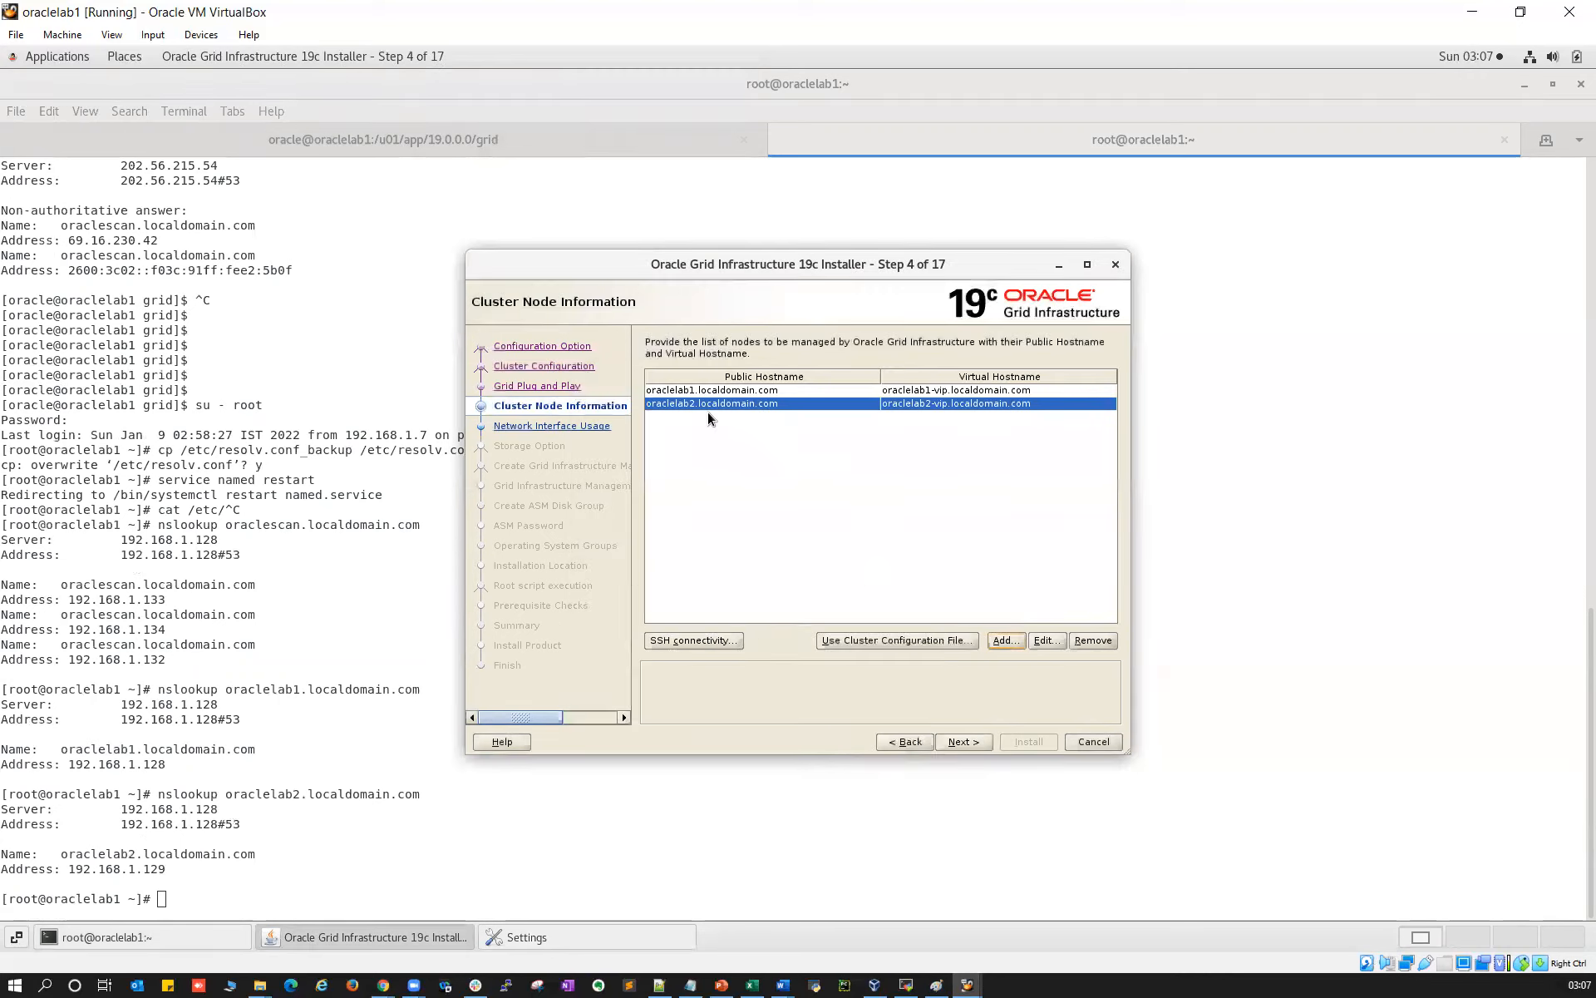
left_click(964, 741)
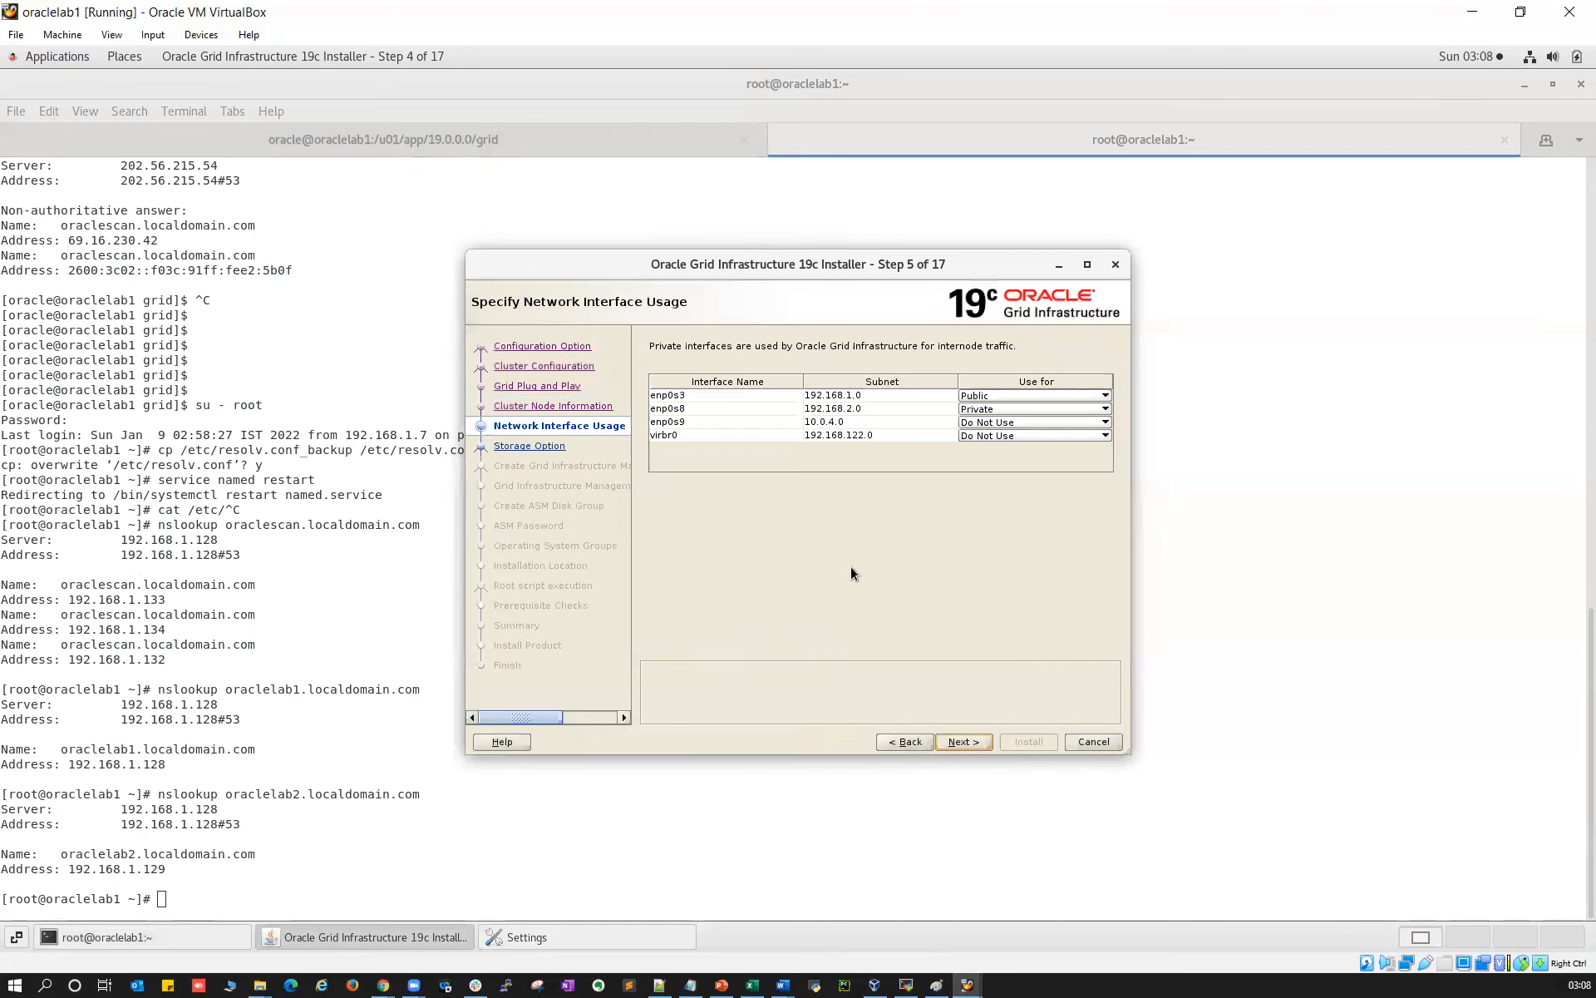
Set enp0s8 to ASM & Private, keep Flex ASM and no management repository
left_click(998, 409)
left_click(994, 461)
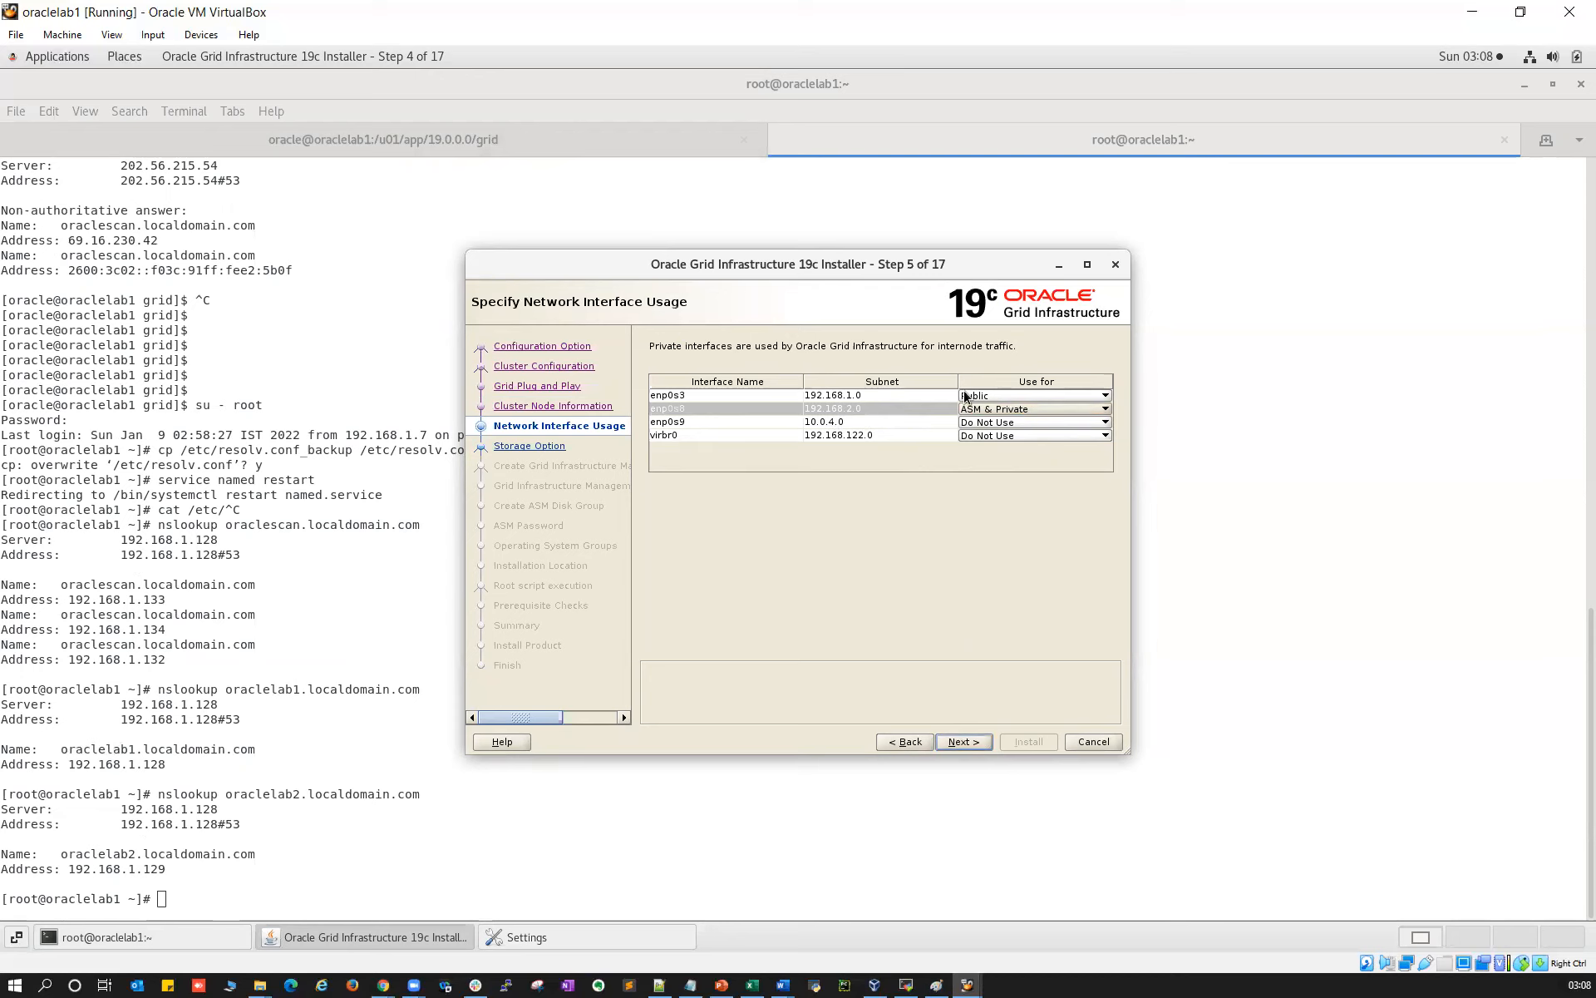
left_click(963, 740)
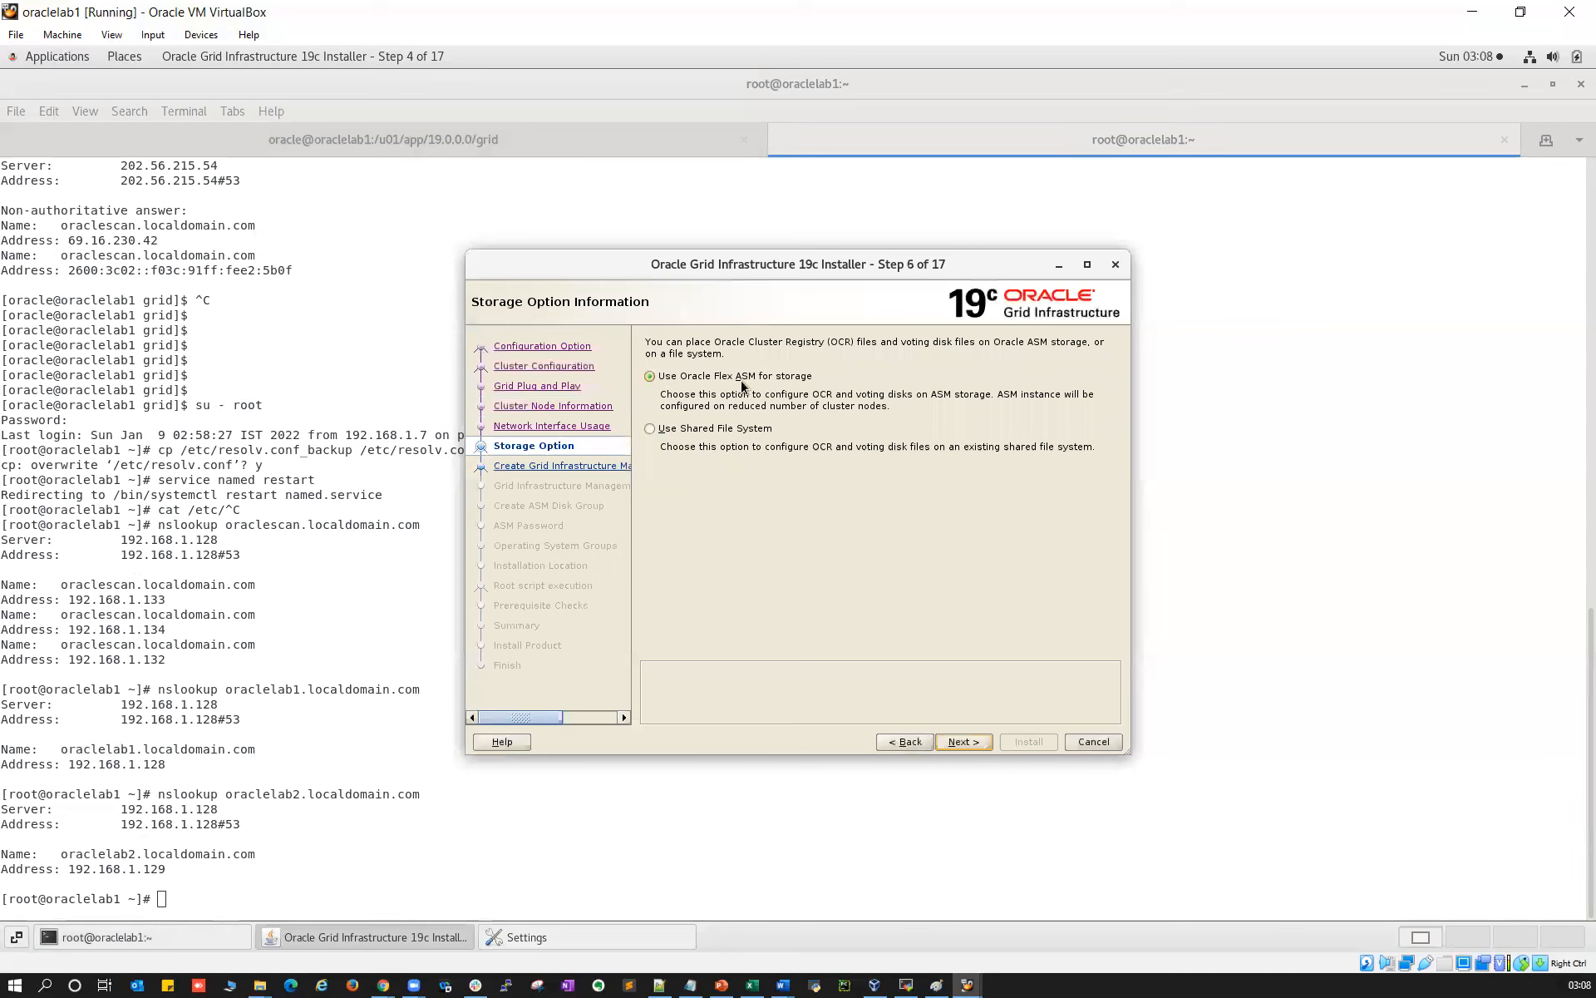
left_click(970, 742)
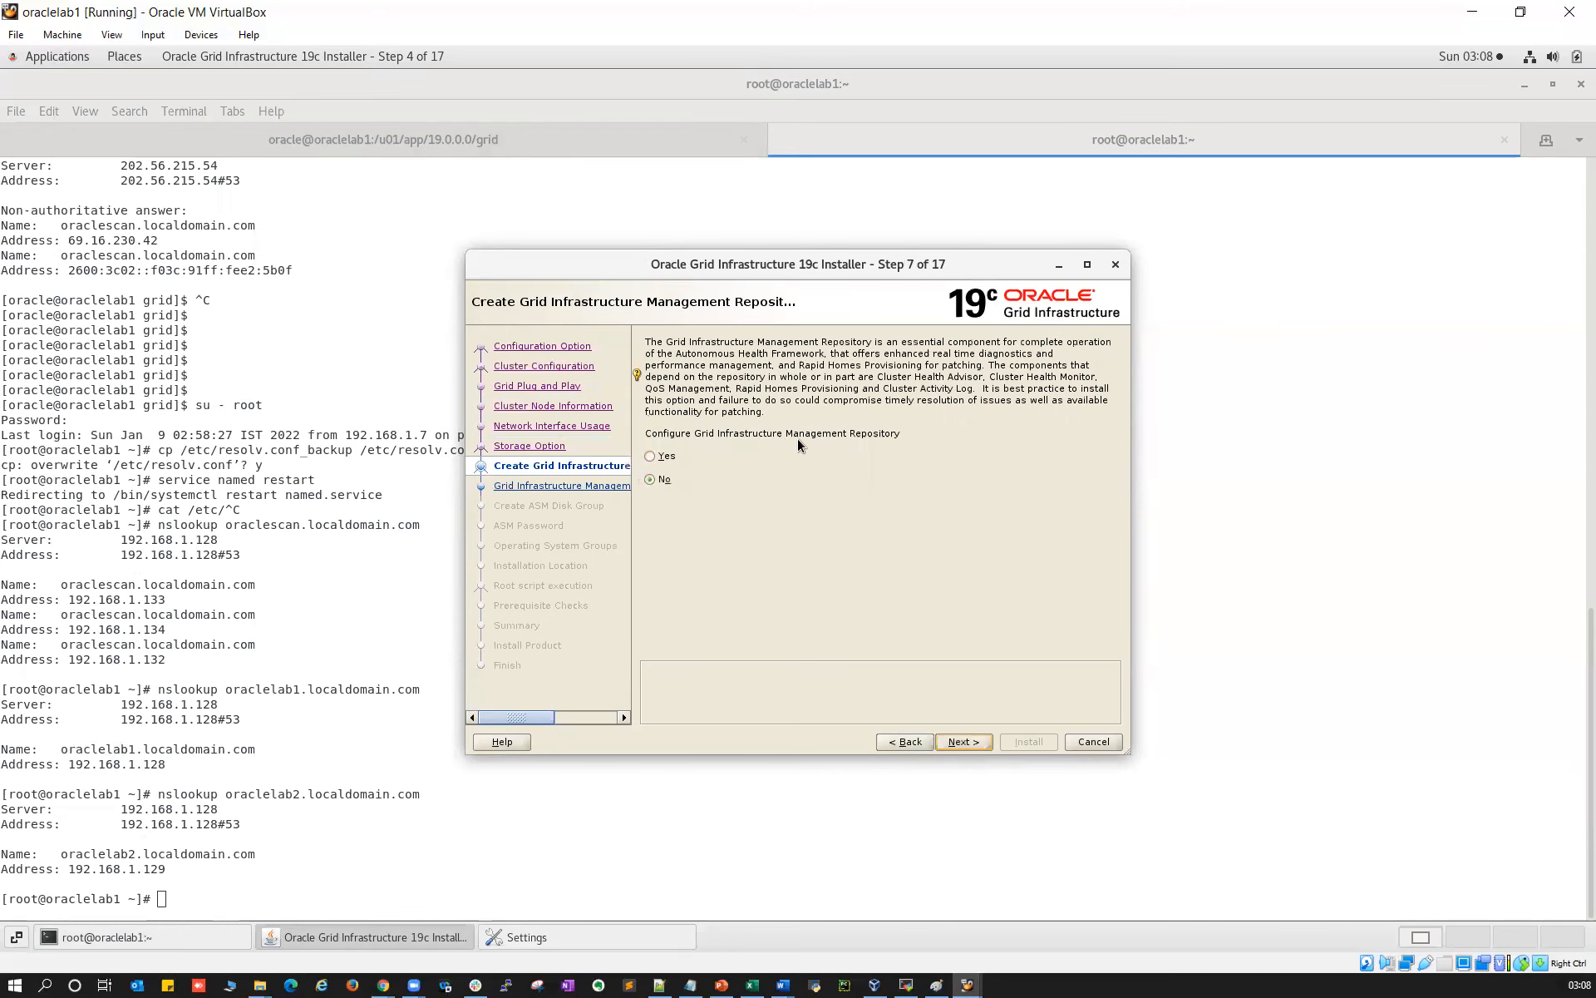
left_click(973, 743)
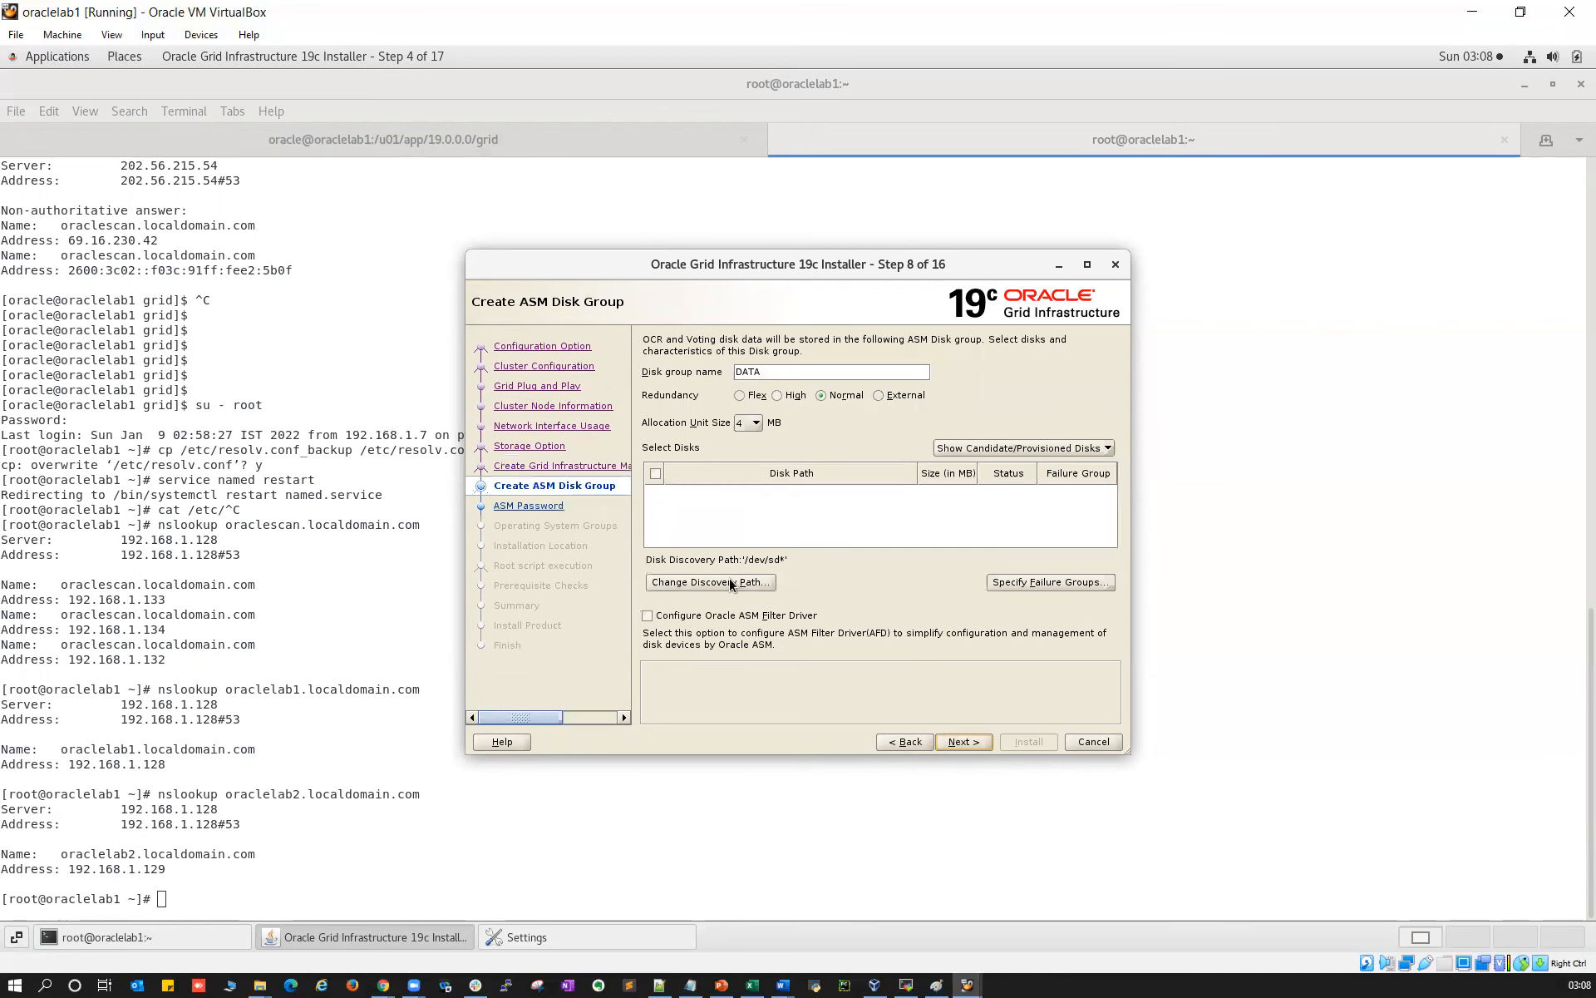
Create disk group OCR from ASMDISK1, ASMDISK1_2, ASMDISK1_3 on /dev/oracleasm/disks/* with External redundancy
left_click(731, 583)
type("/dev/oracleasm")
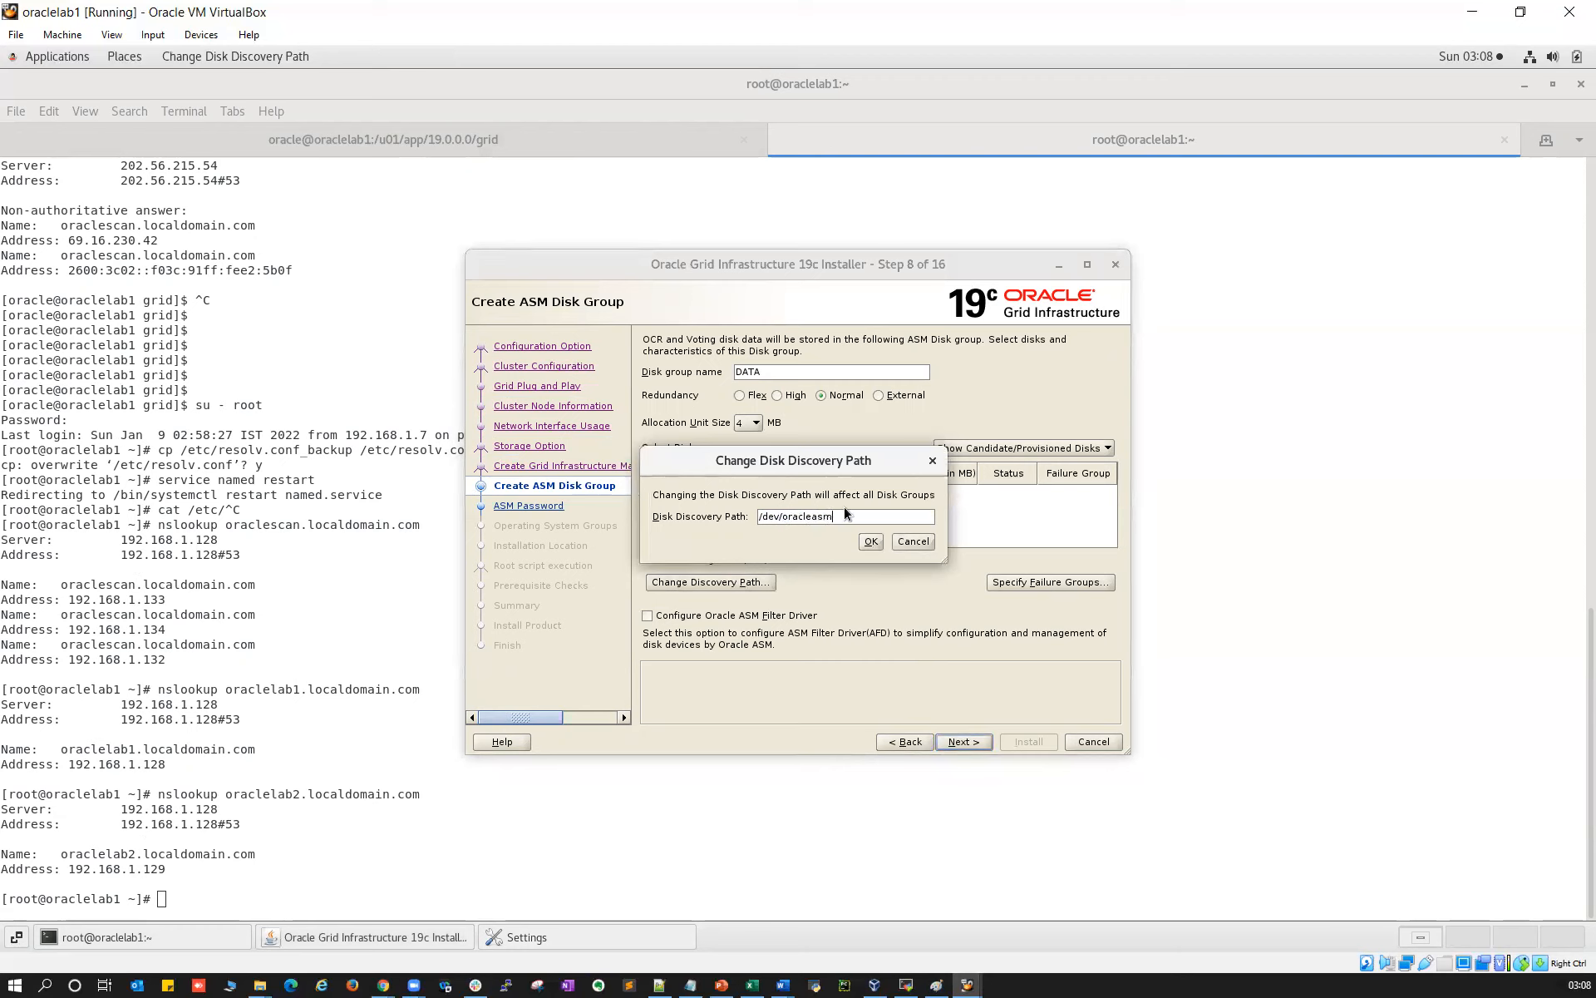
type("/disks/*")
left_click(870, 541)
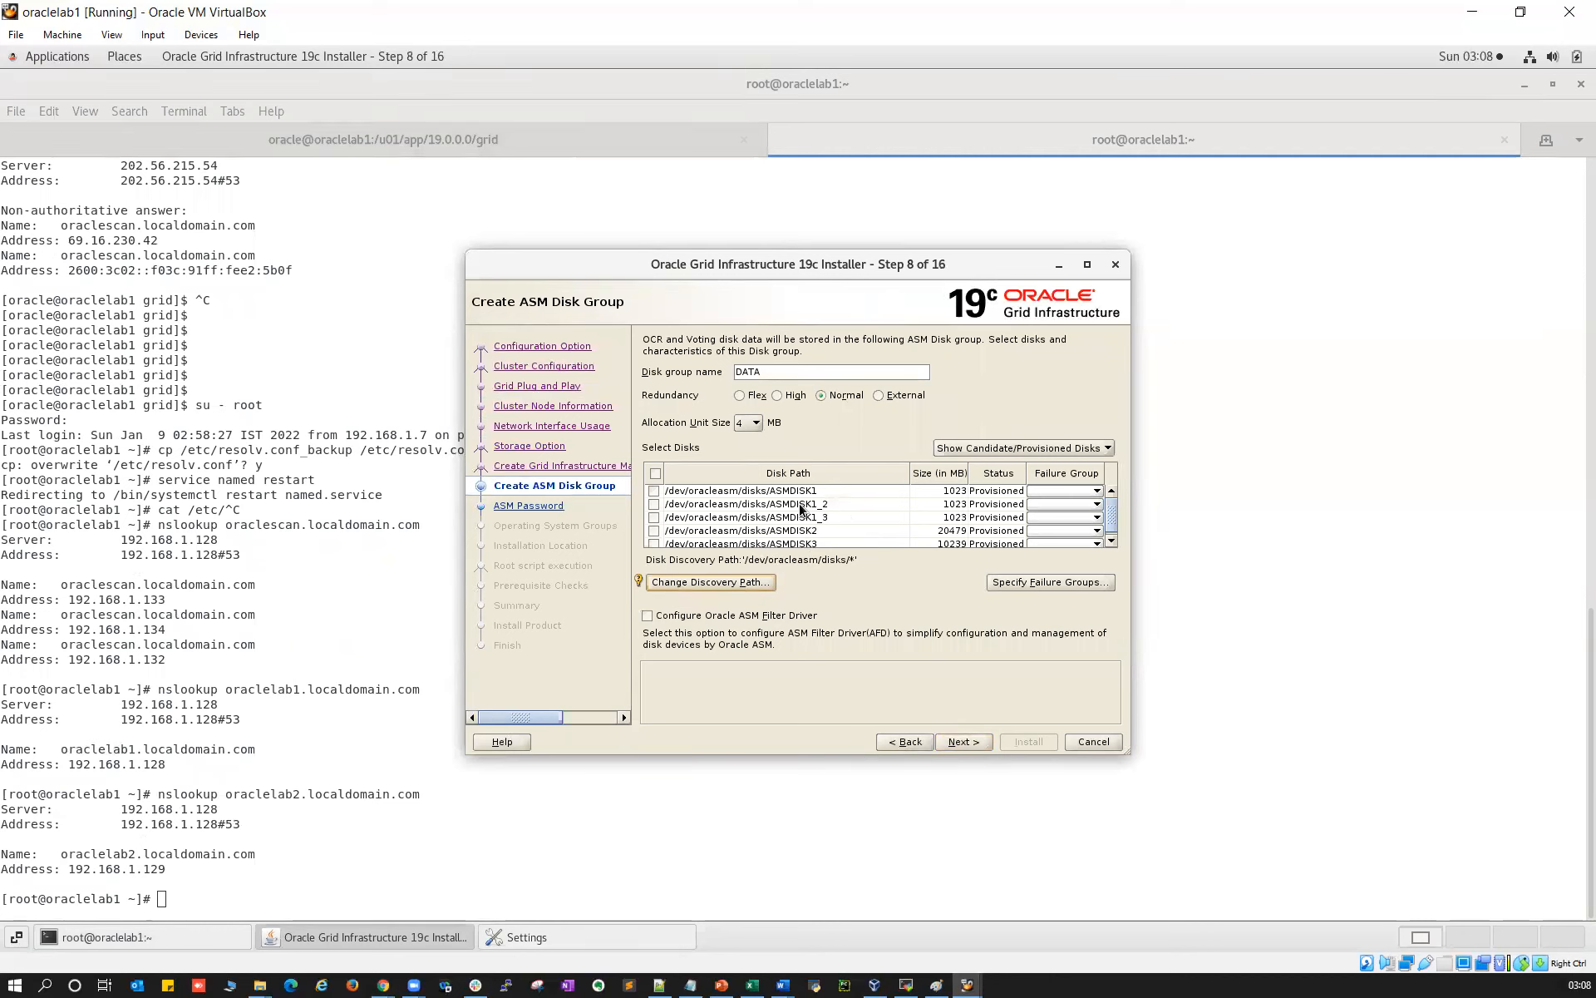
left_click(654, 490)
left_click(654, 504)
left_click(653, 518)
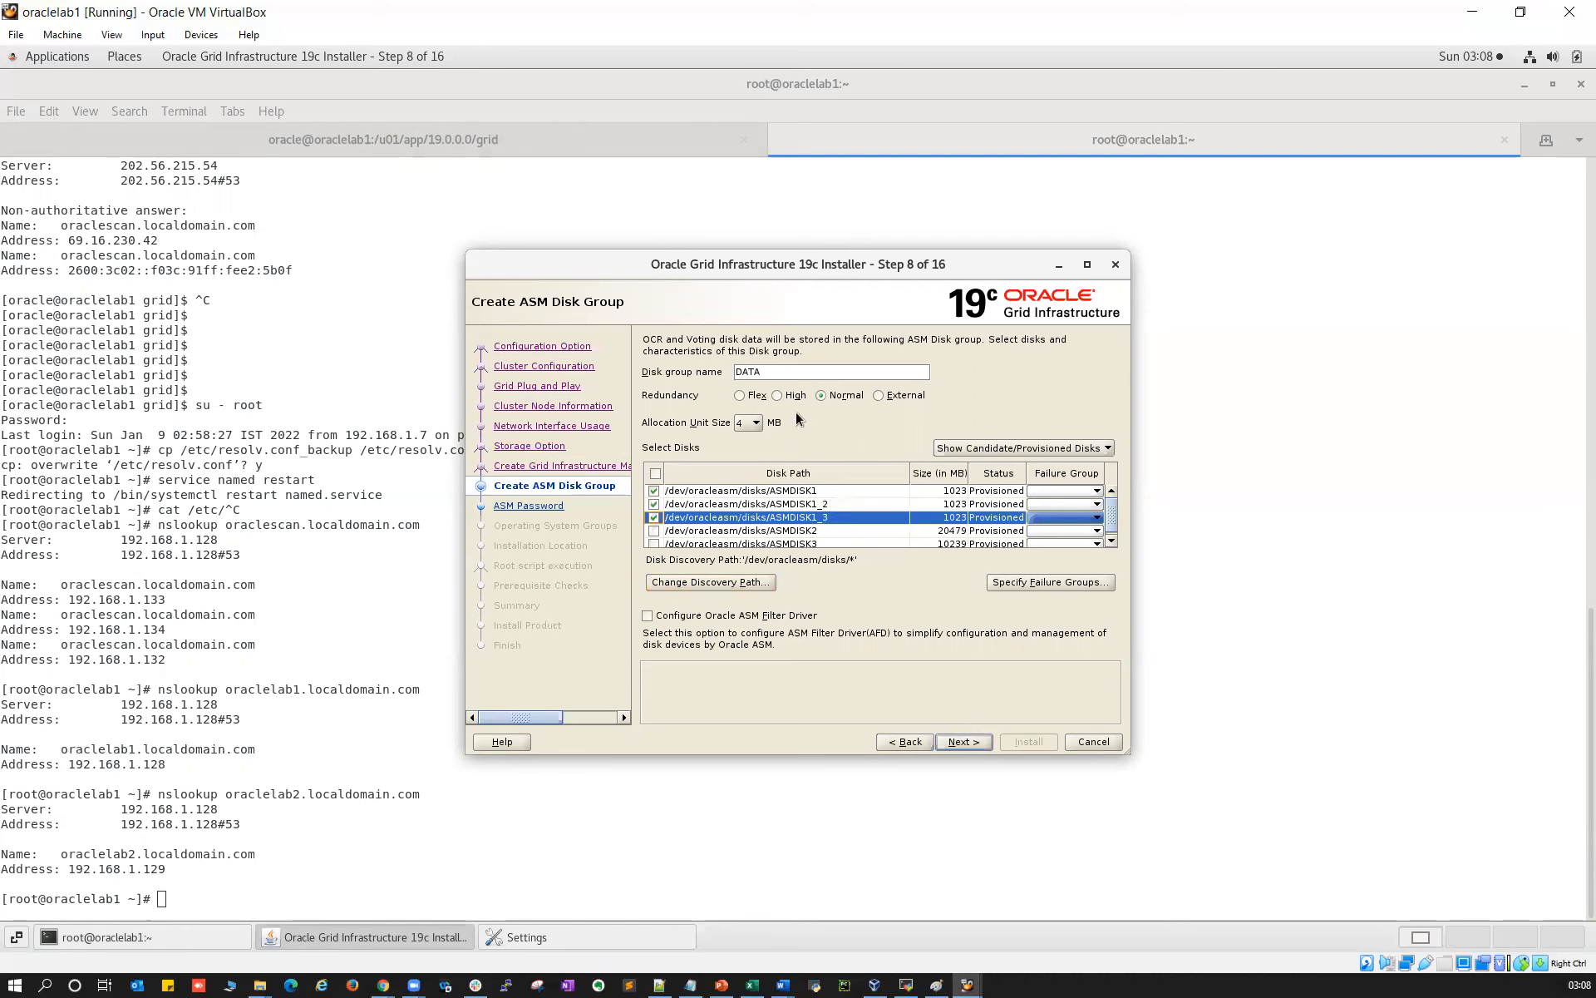
key("BackSpace")
key("BackSpace")
key("BackSpace")
key("BackSpace")
type("OCR")
left_click(881, 397)
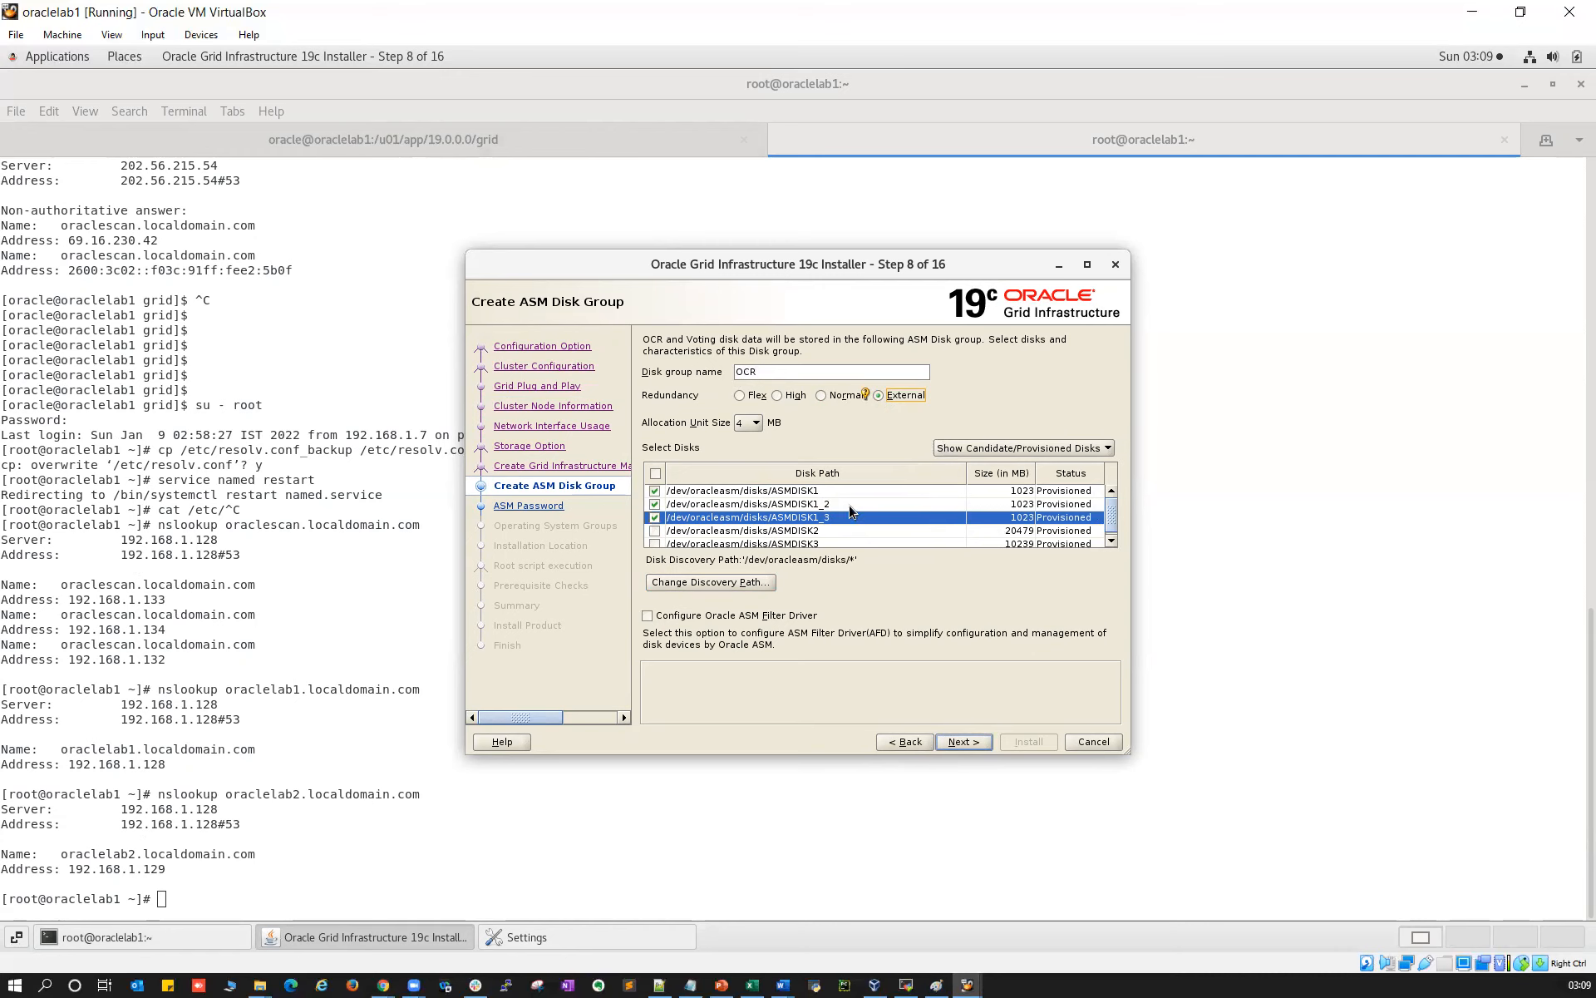
left_click(962, 740)
Use the same password for both ASM accounts, entering and confirming the password
left_click(680, 532)
left_click(792, 572)
type("oracle123")
left_click(1036, 571)
type("oracle123")
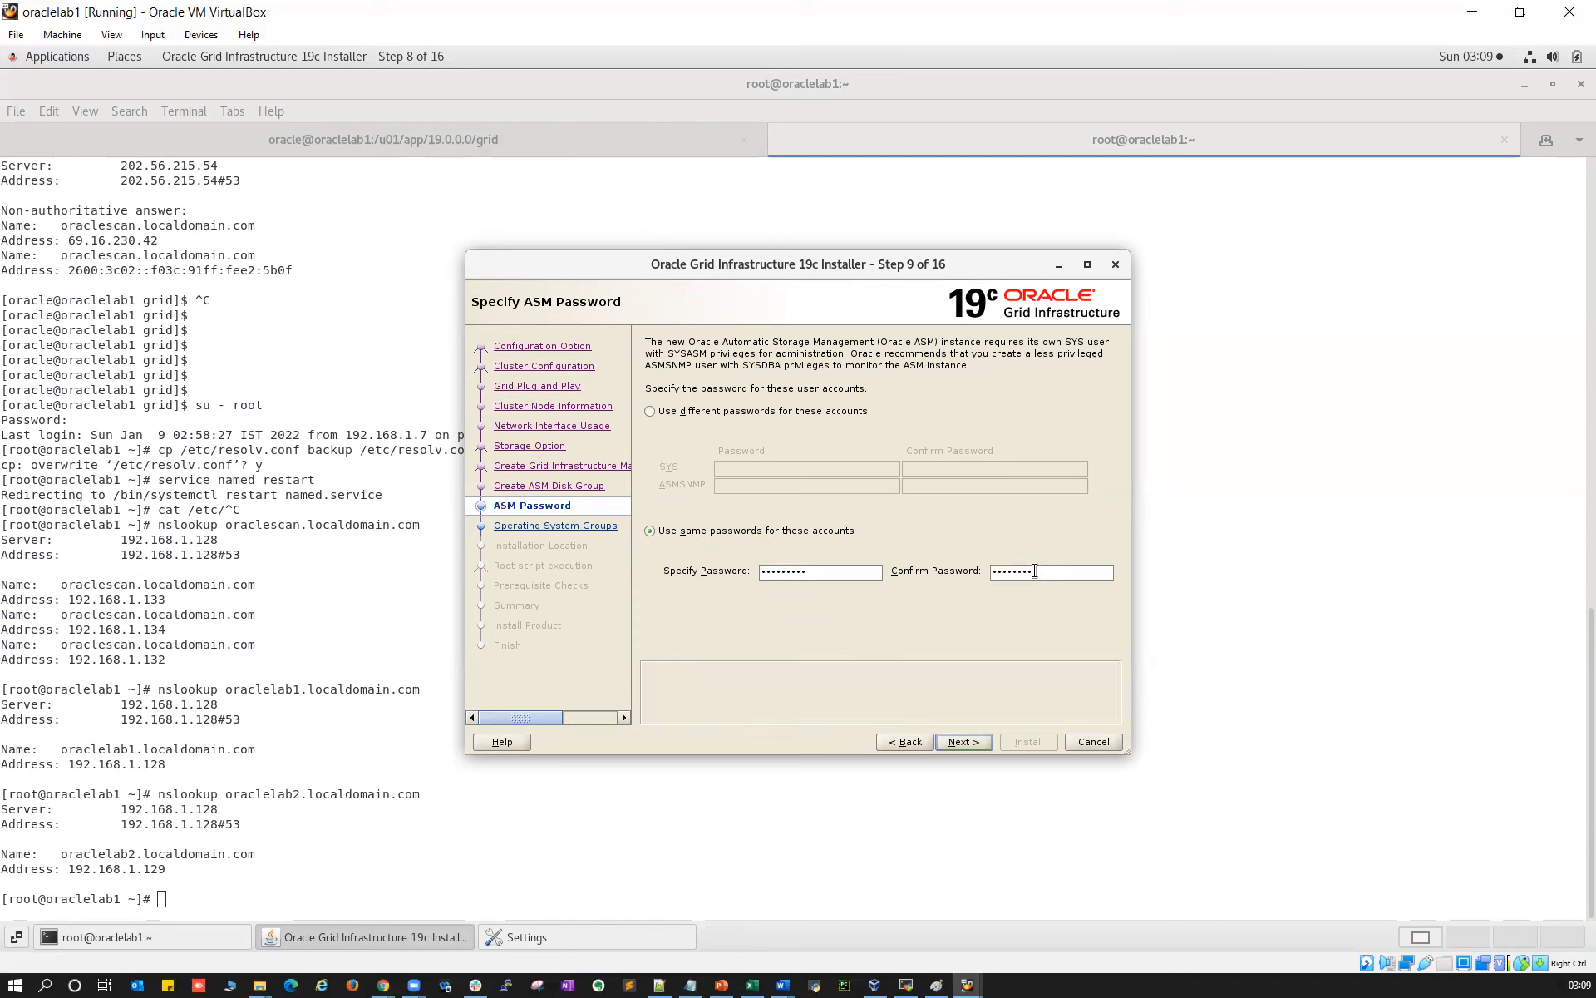
Advance past failure isolation without IPMI and skip Enterprise Manager registration
left_click(960, 745)
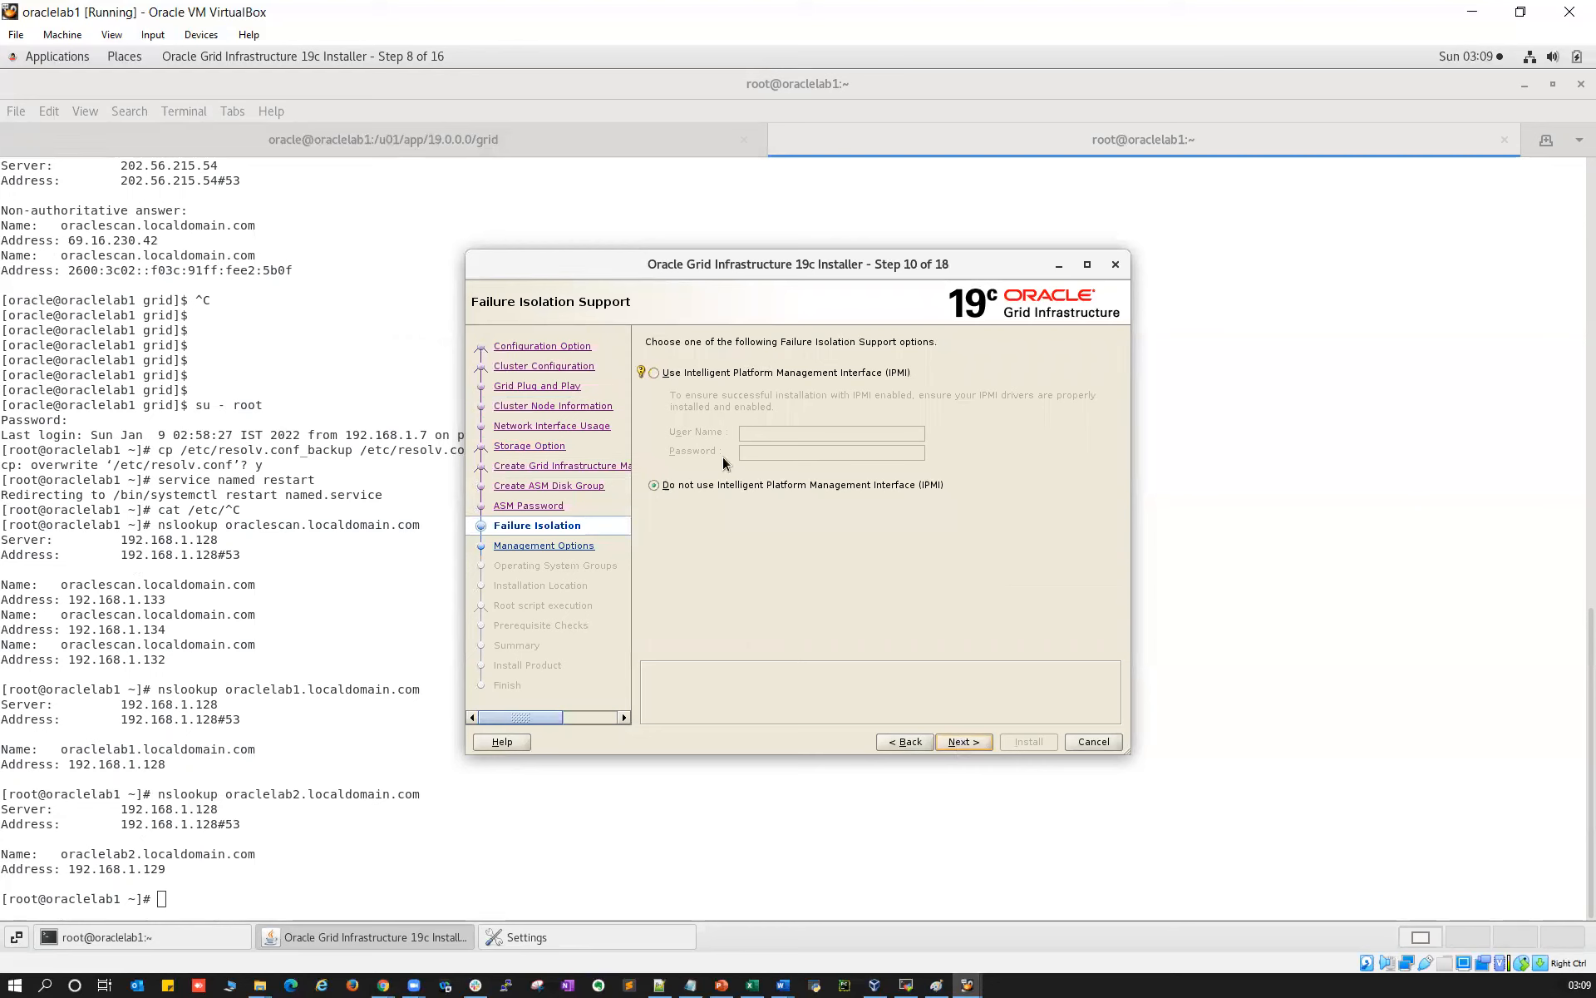
left_click(961, 740)
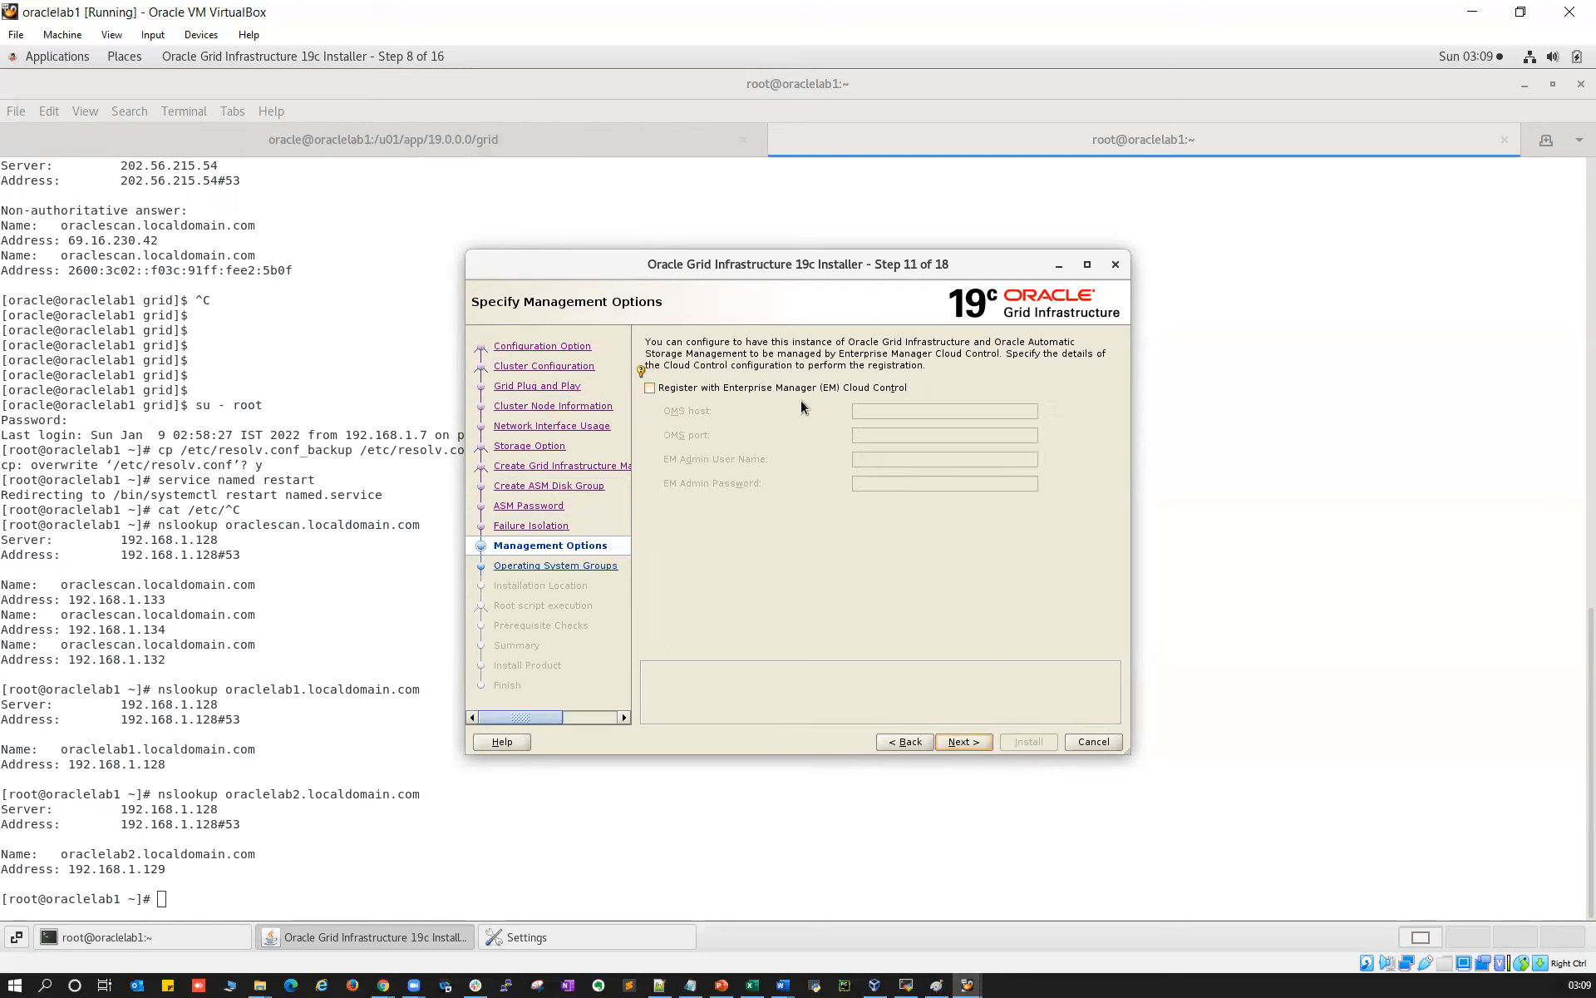
left_click(964, 742)
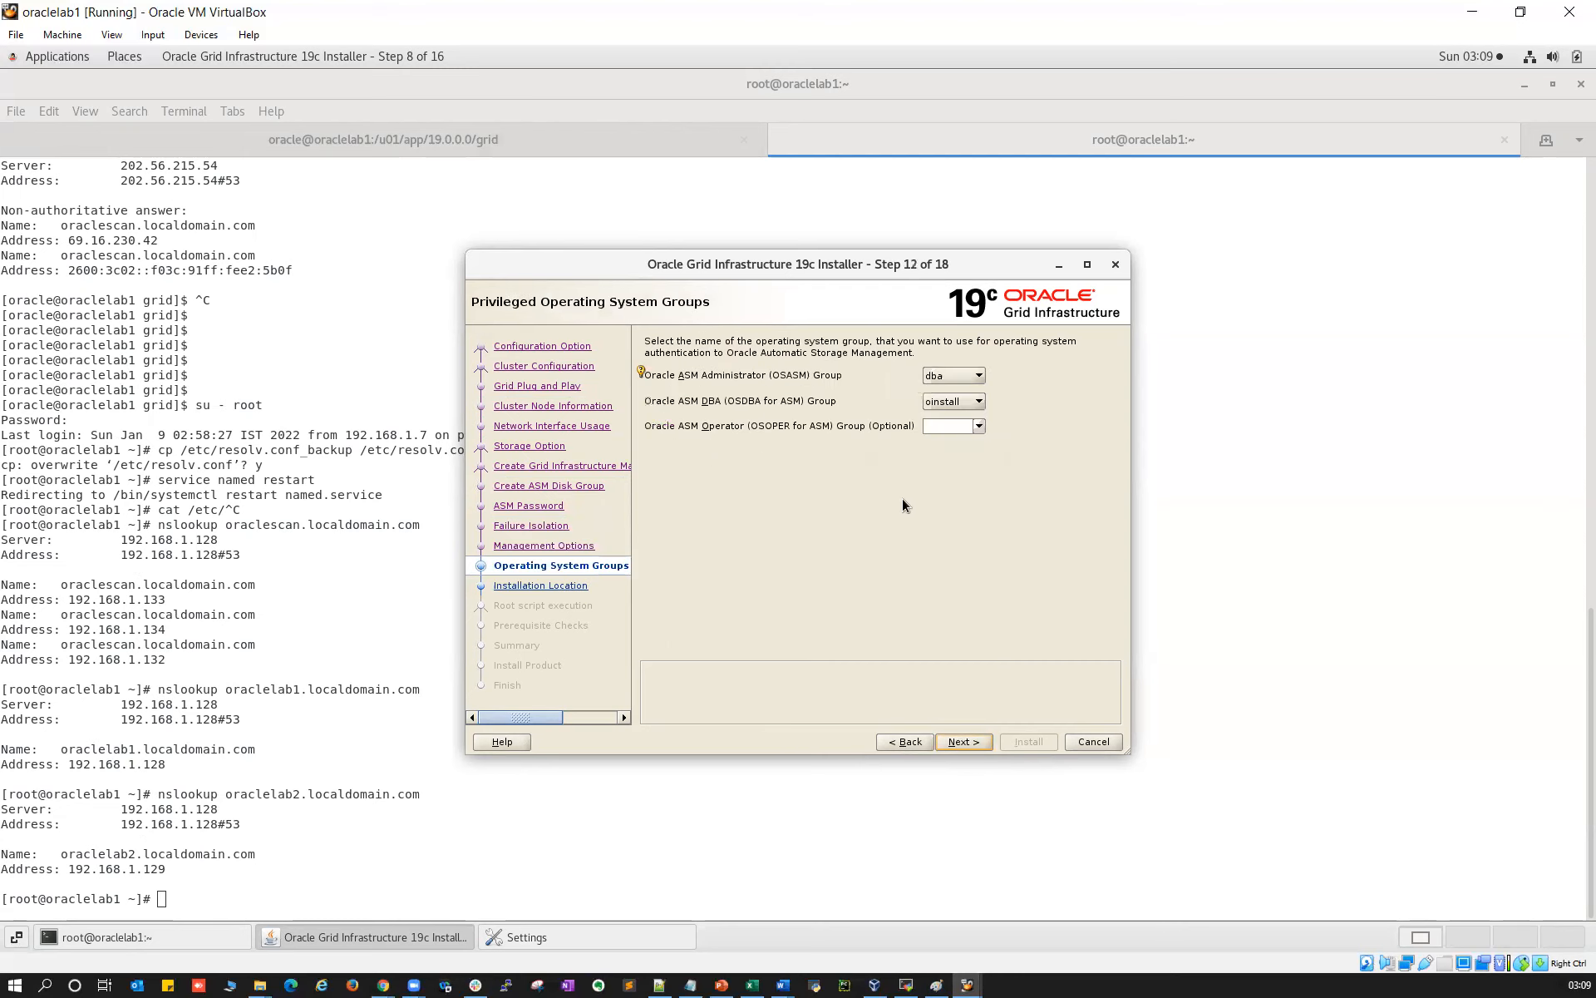
Set the OSASM, OSDBA and OSOPER groups to oinstall and accept the group warning
left_click(978, 376)
left_click(956, 397)
left_click(957, 402)
left_click(969, 426)
left_click(980, 426)
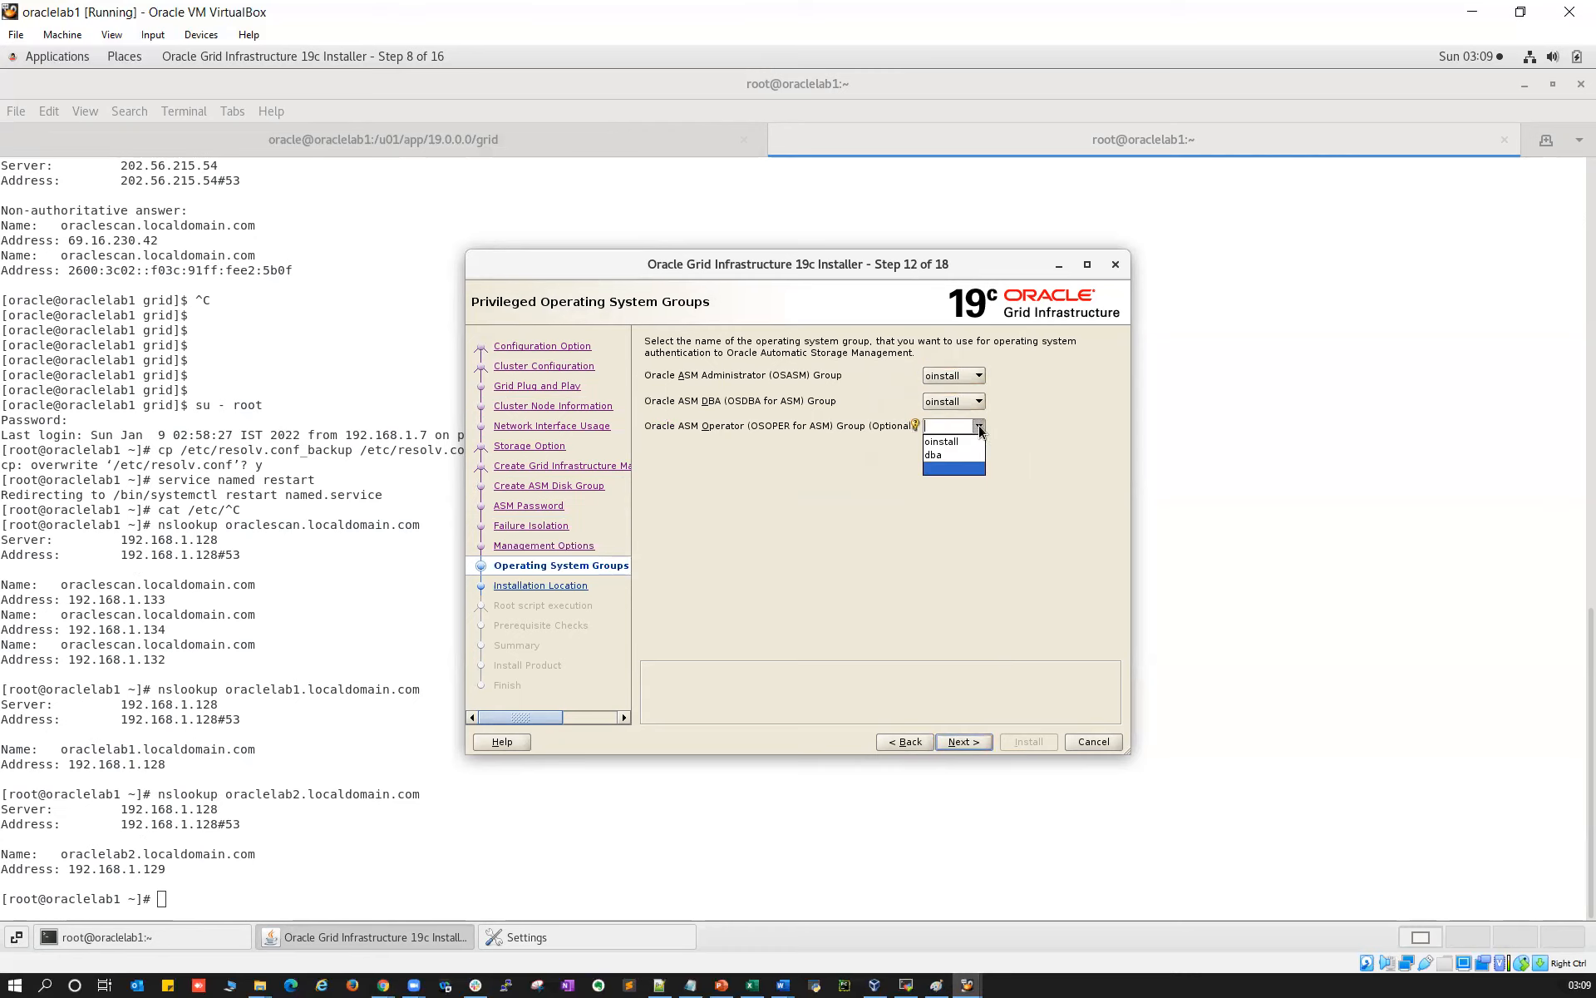
left_click(956, 449)
left_click(965, 742)
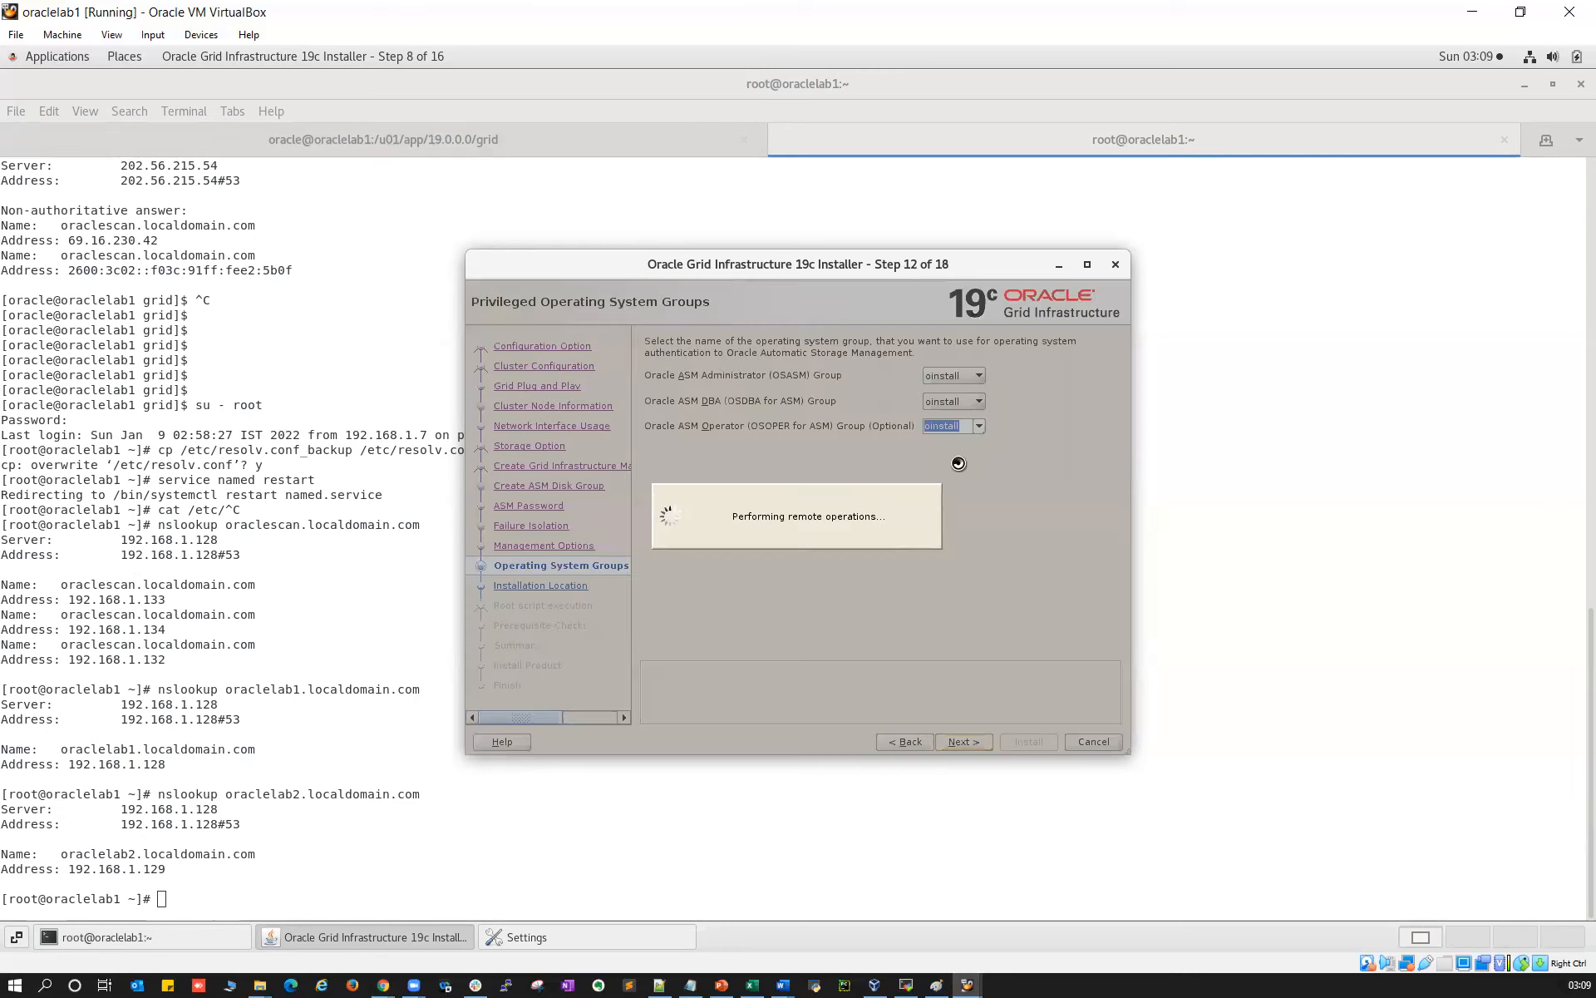
left_click(828, 579)
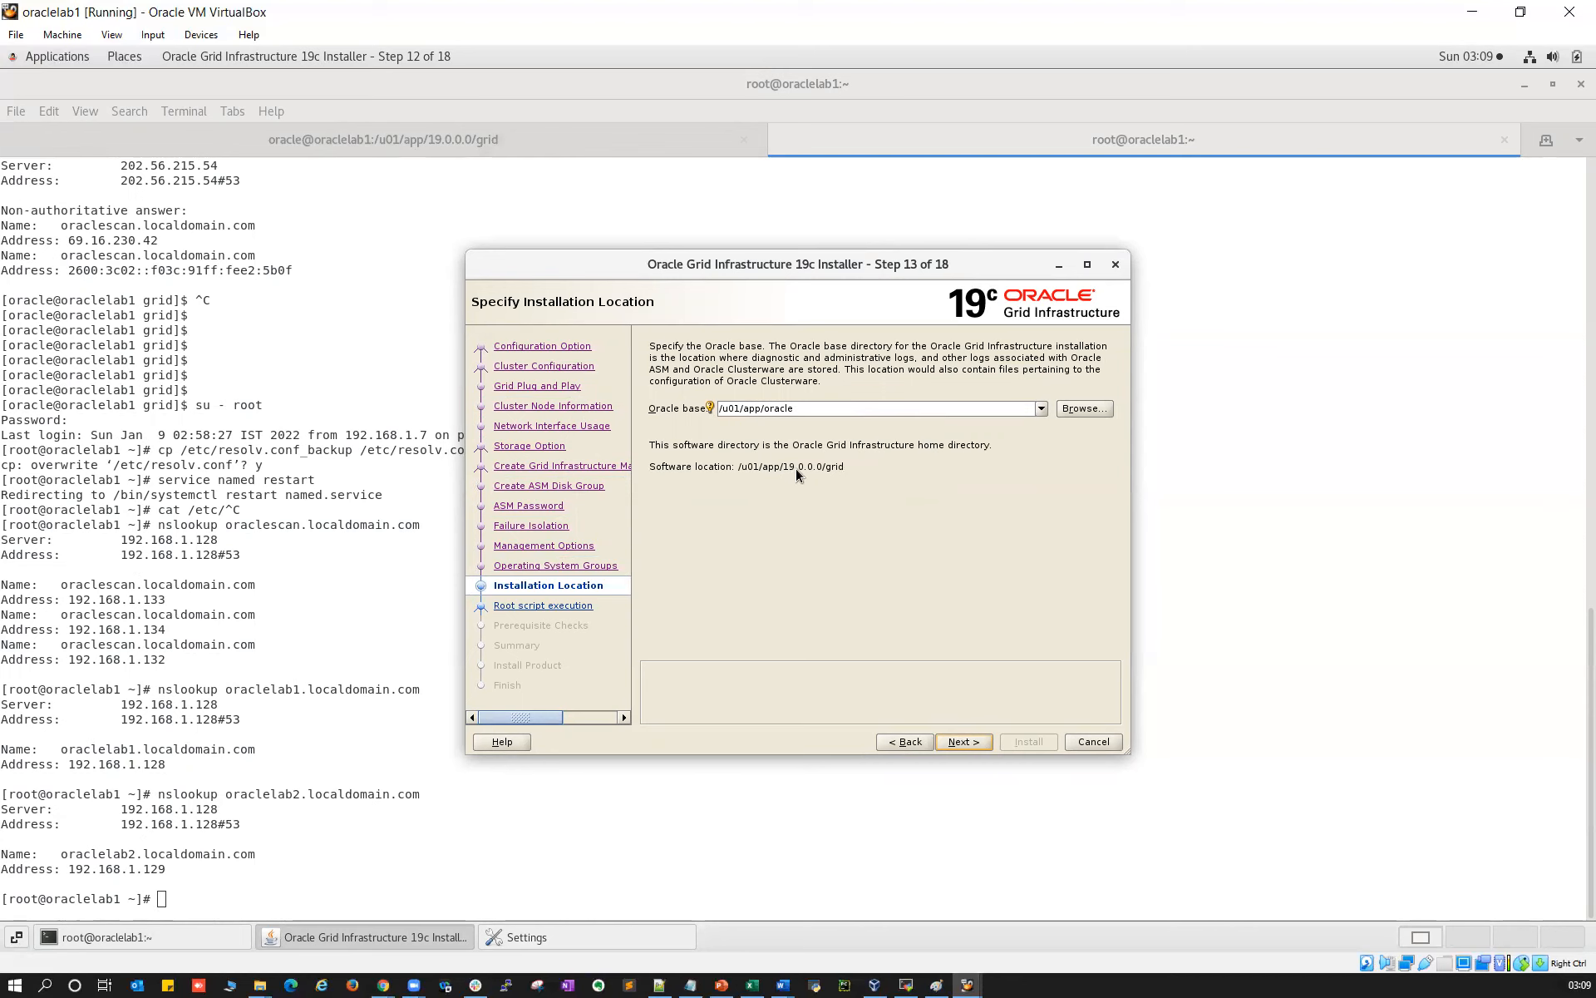
Keep Oracle base /u01/app/oracle and accept the INS-40109 non-empty directory warning
left_click(960, 741)
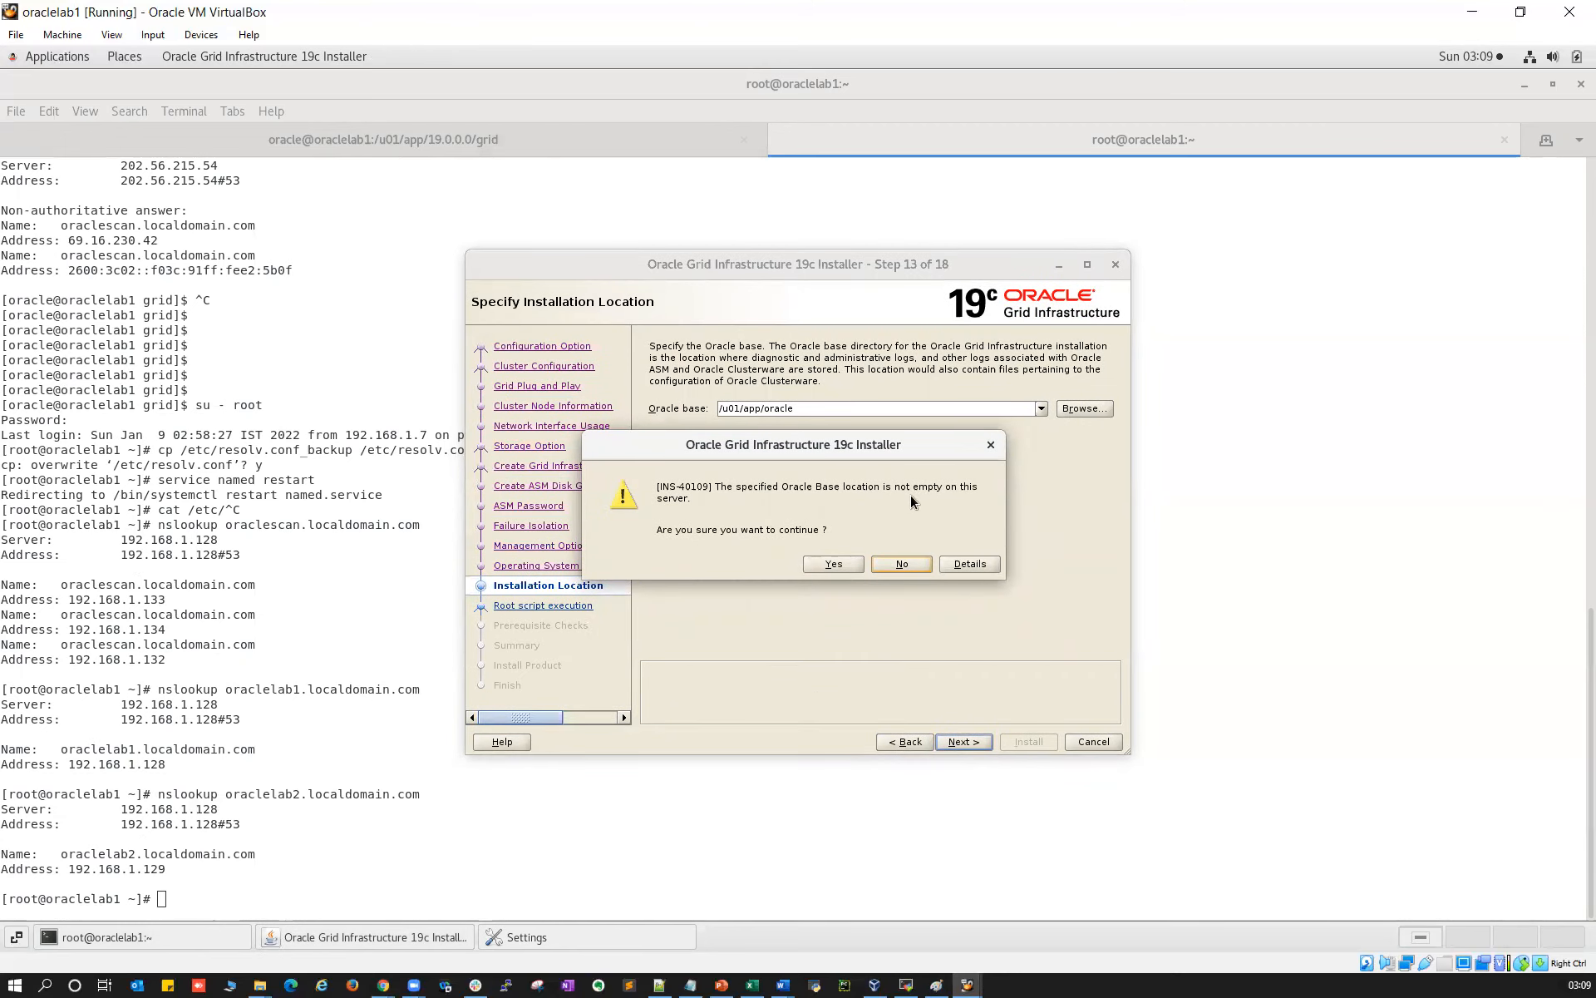
left_click(829, 565)
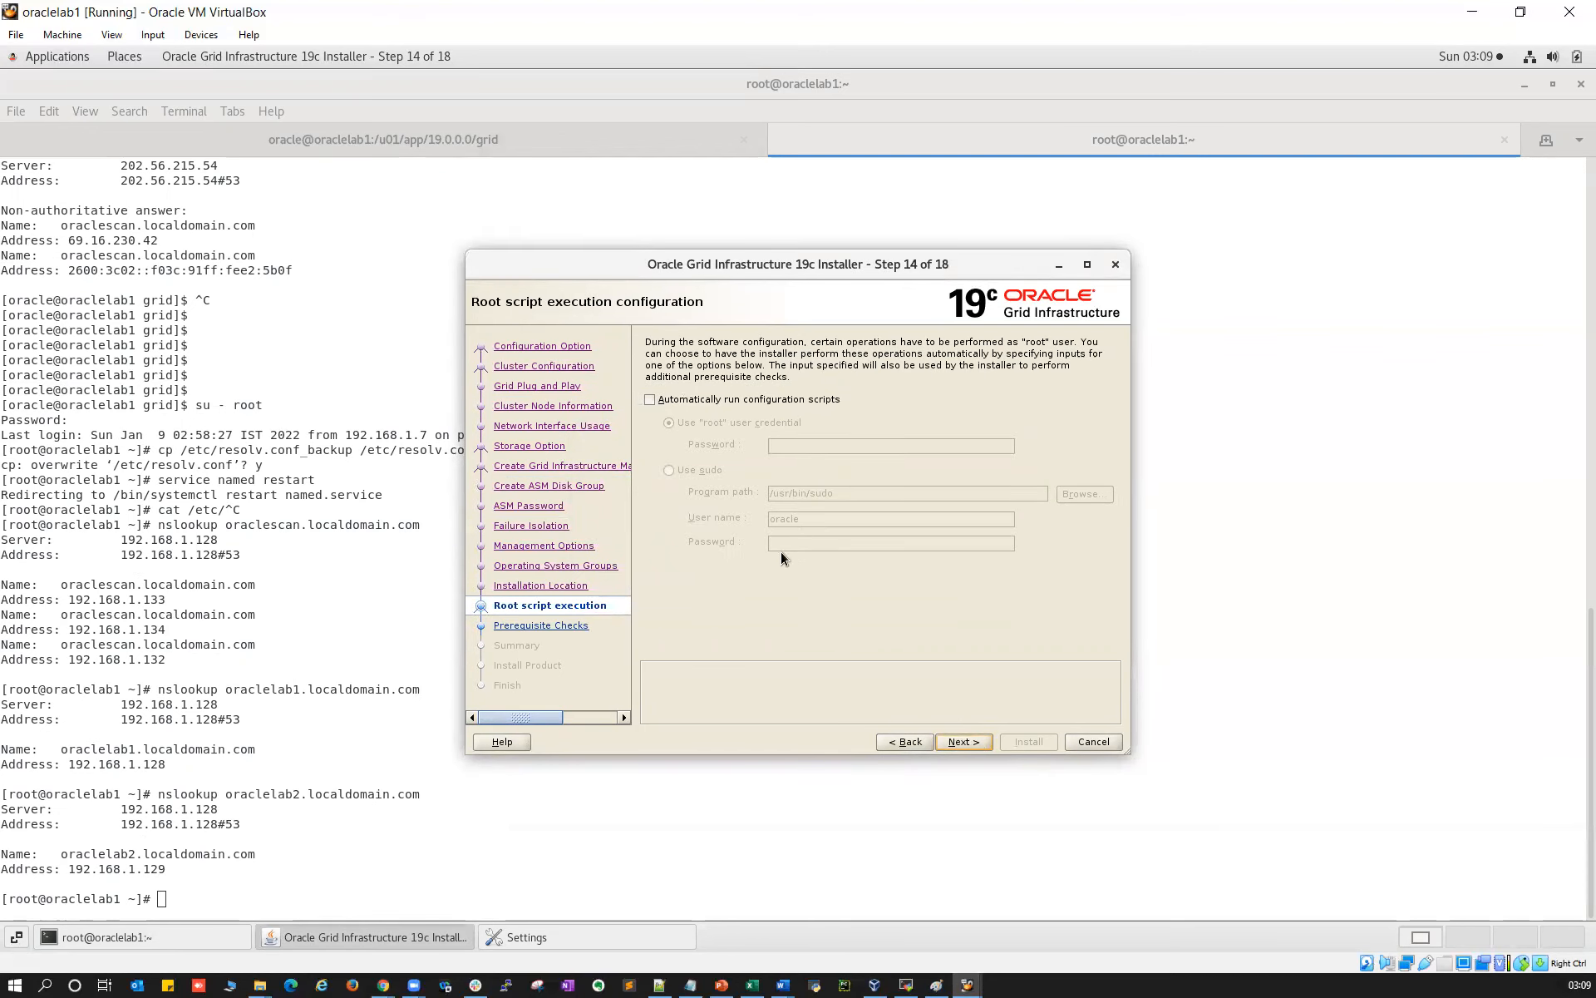
left_click(907, 986)
In the oraclelab1 root terminal, list /u01/app/oracle to confirm only the product folder exists
mouse_move(967, 986)
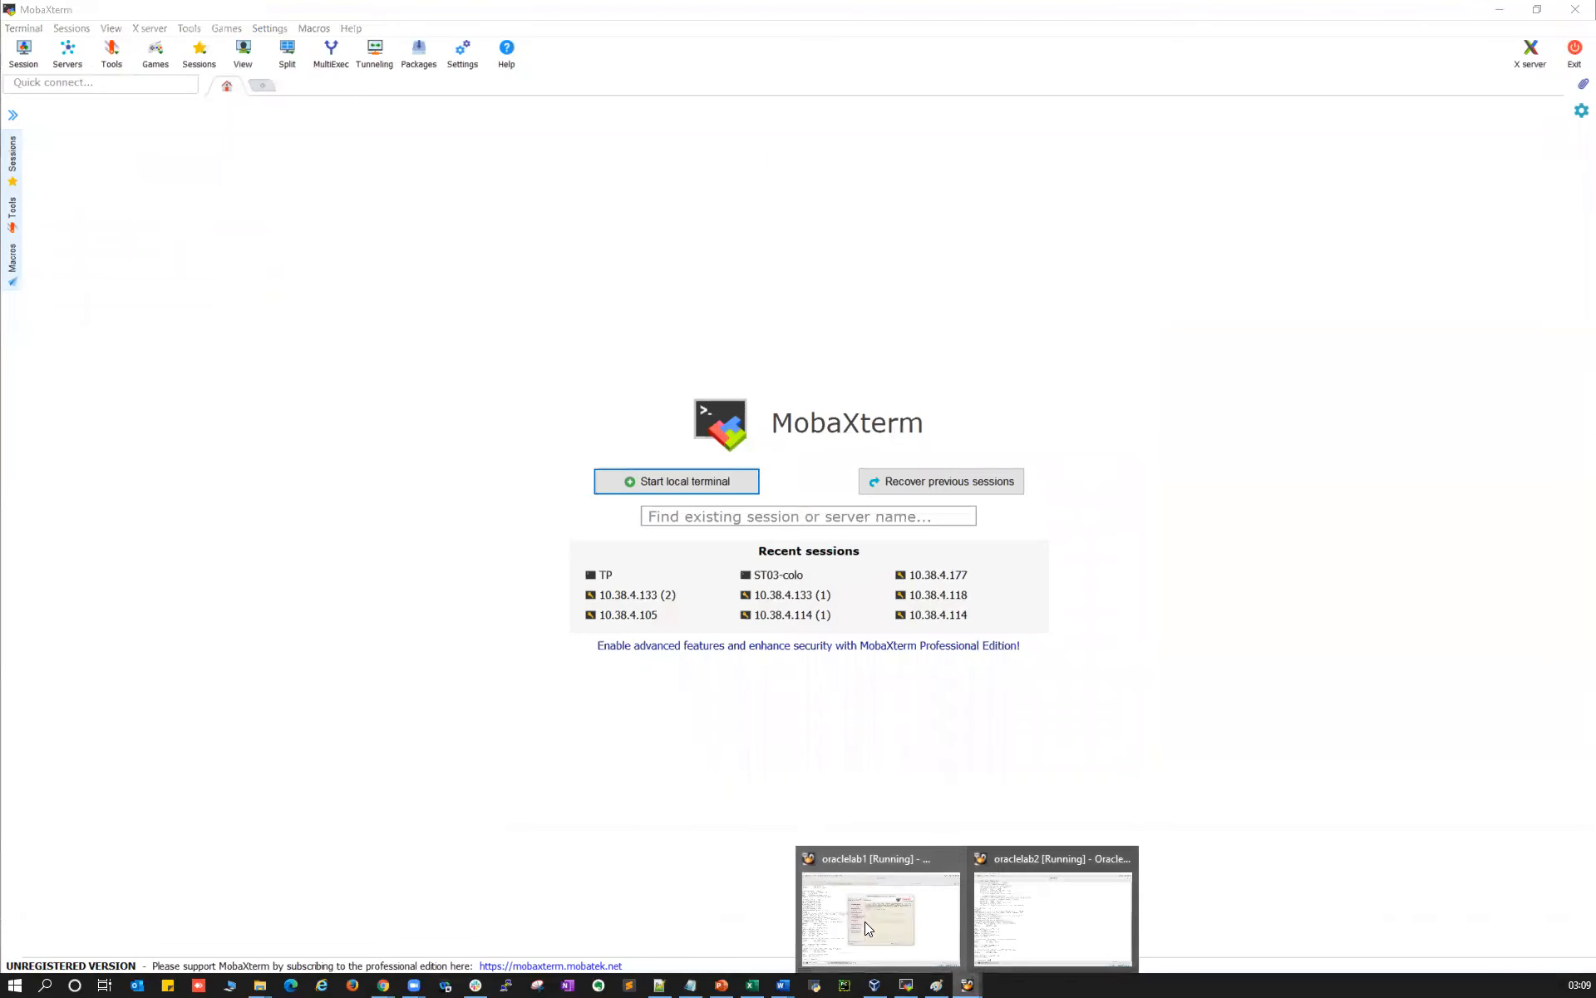
left_click(881, 911)
left_click(865, 136)
type("cd /u01./a")
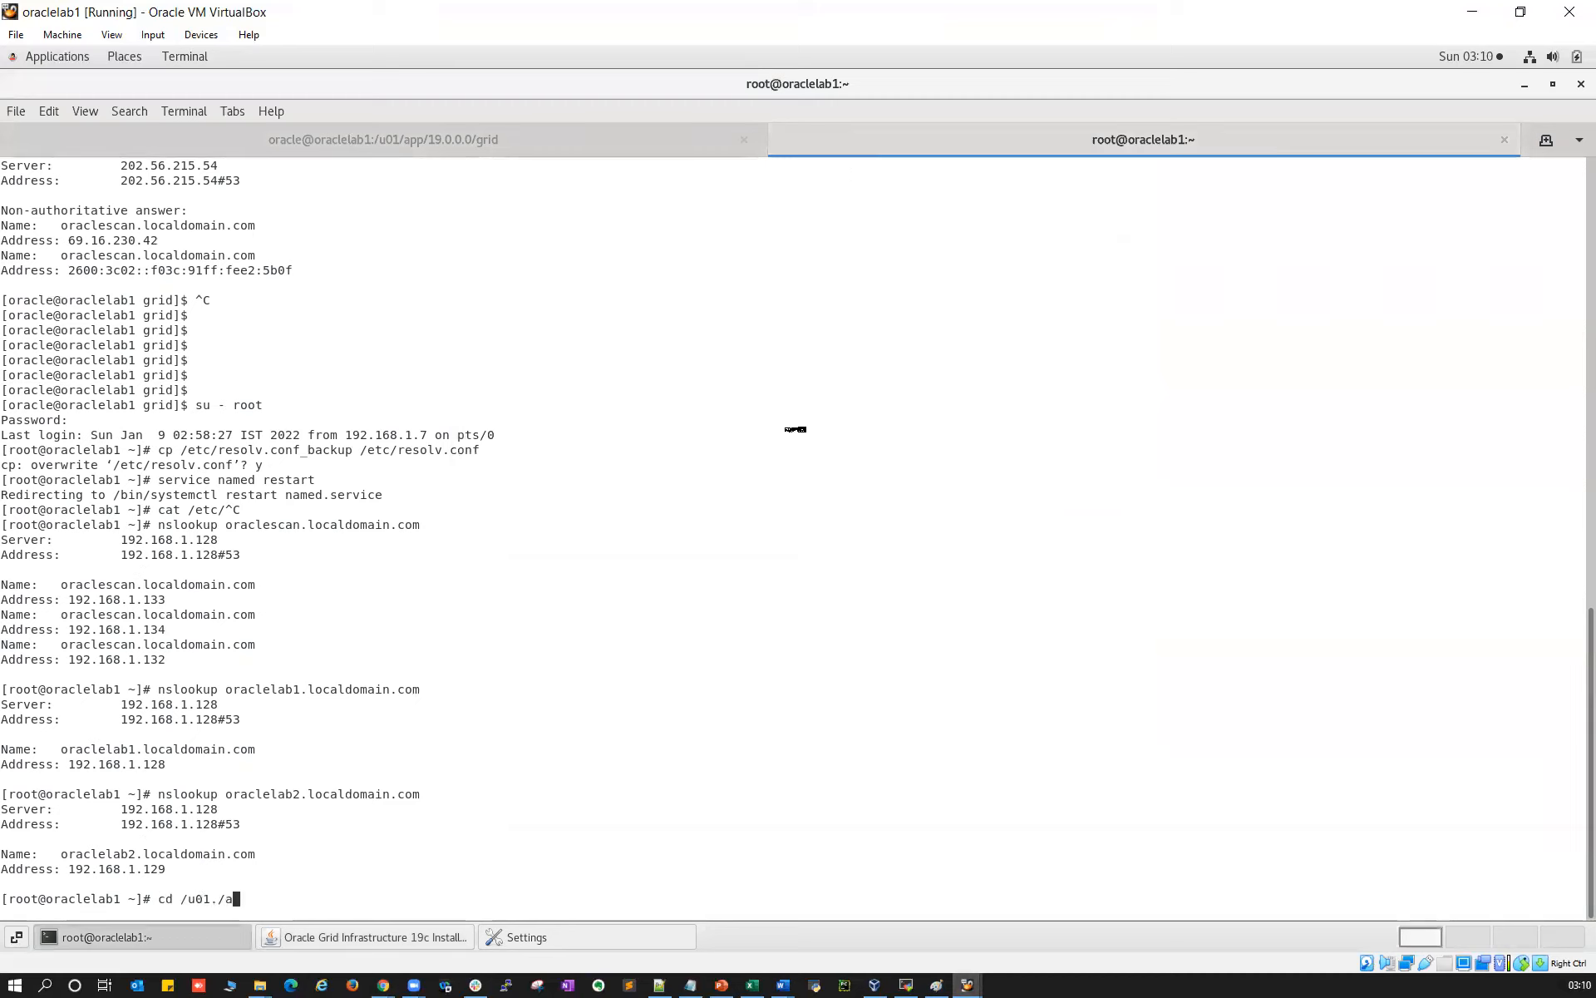
key("BackSpace")
key("BackSpace")
key("BackSpace")
type("/app/ora")
key("Return")
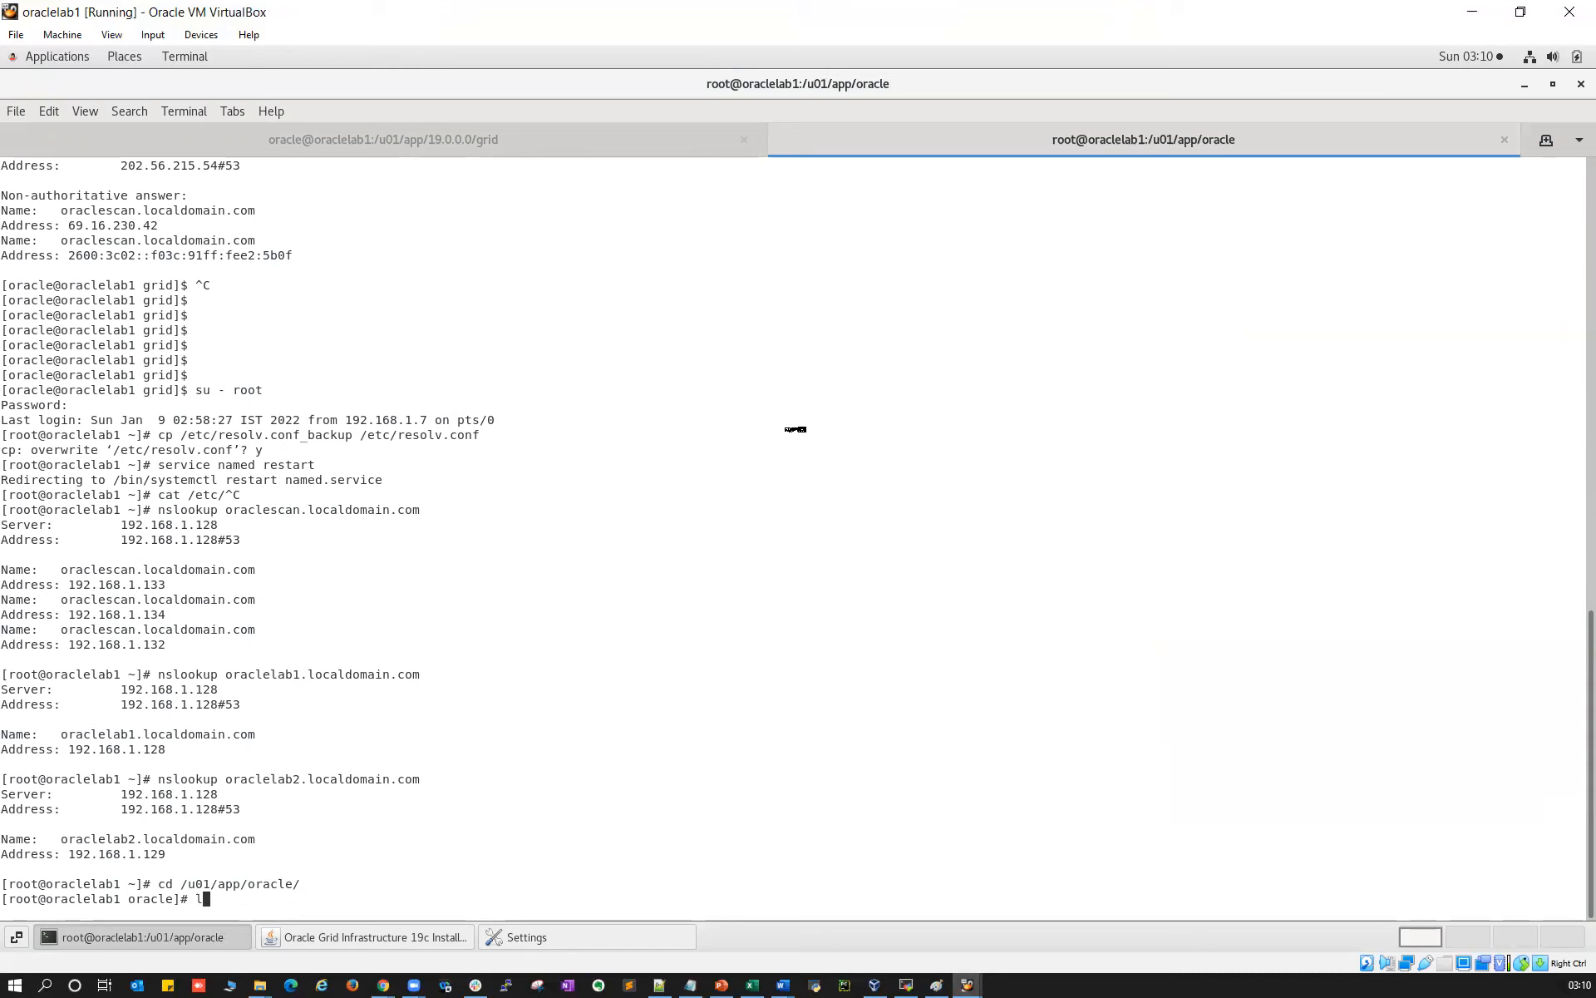
type("ll")
key("Return")
double_click(356, 883)
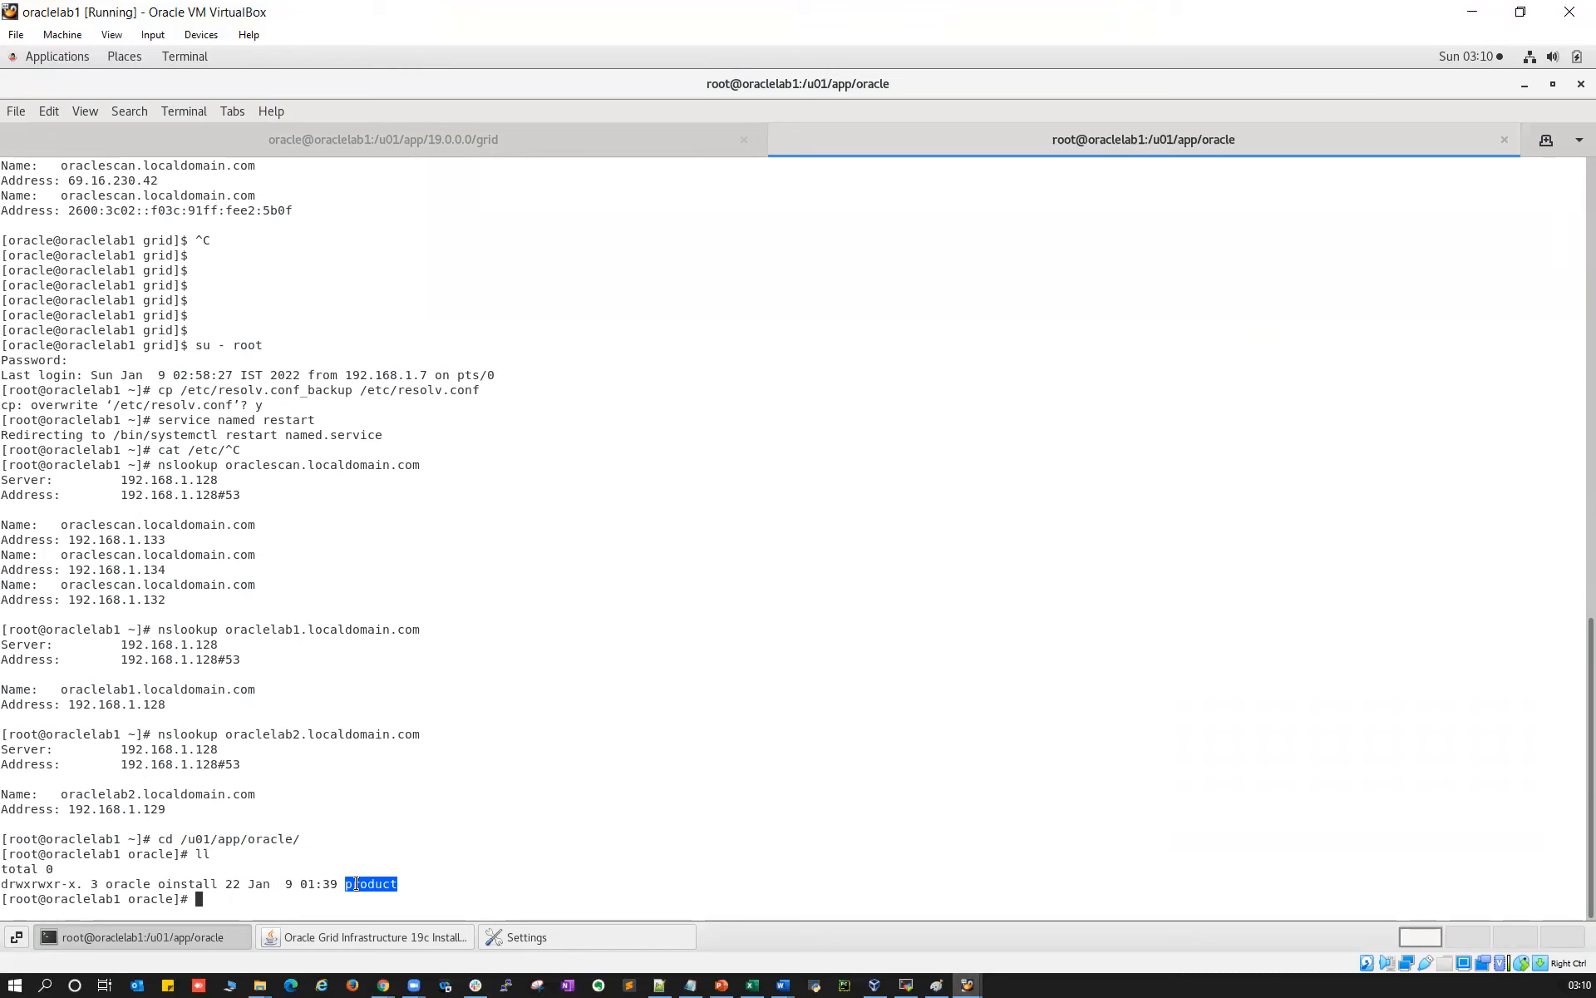
left_click(426, 936)
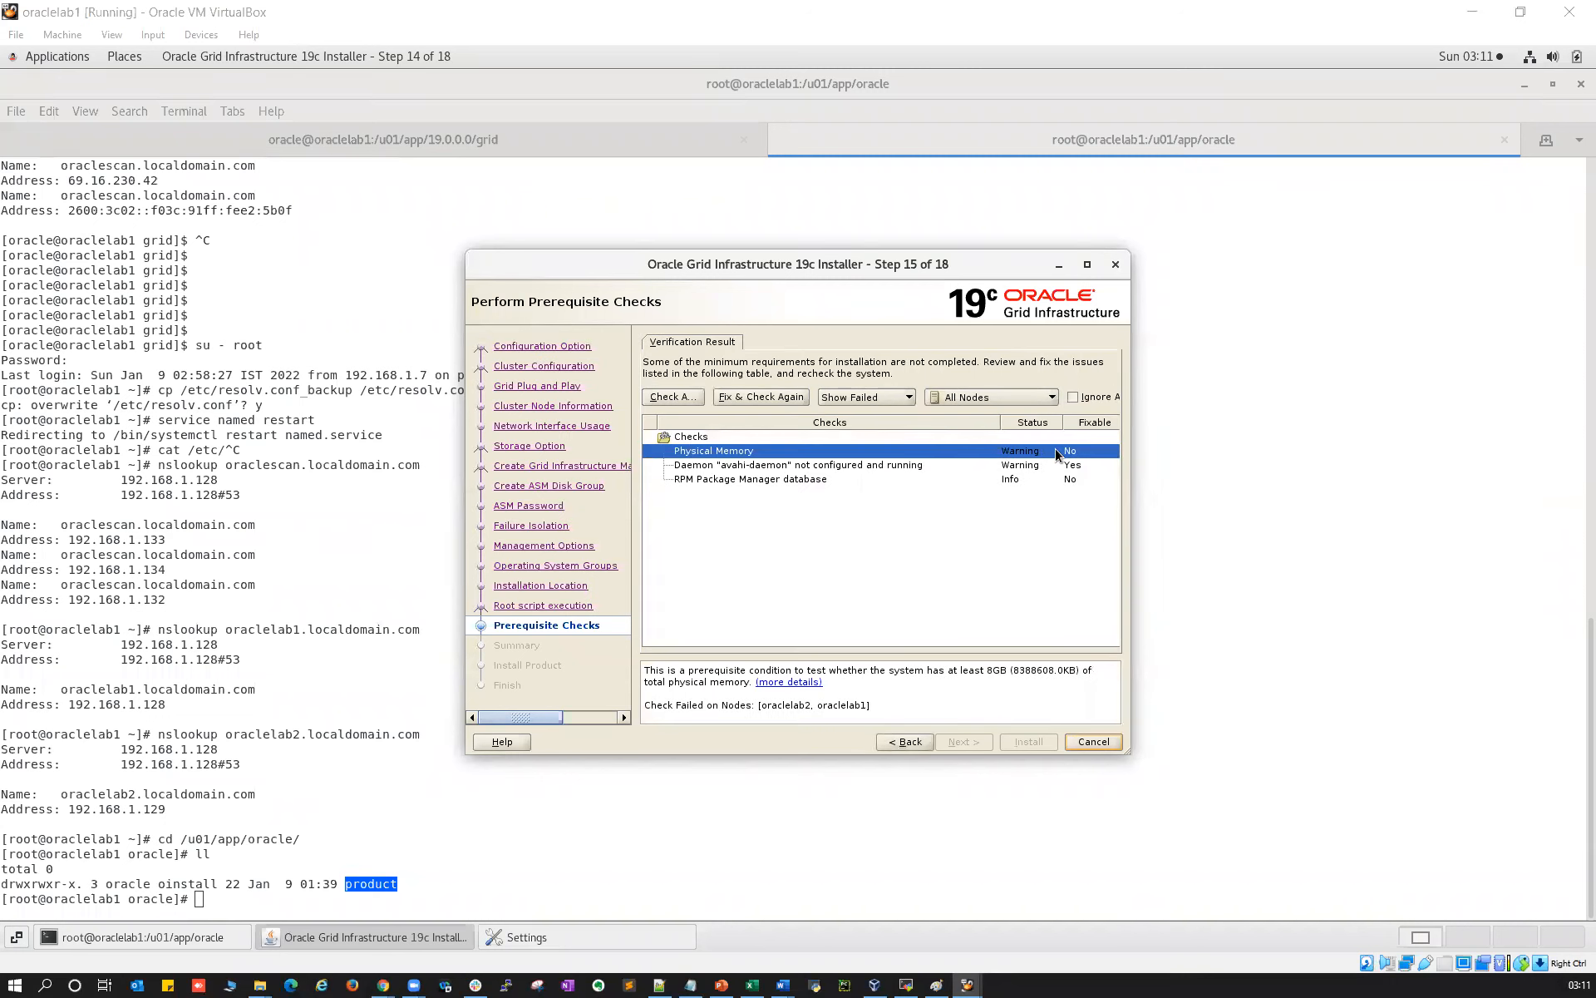
Generate the fixup script and run runfixup.sh as root on oraclelab1
left_click(752, 466)
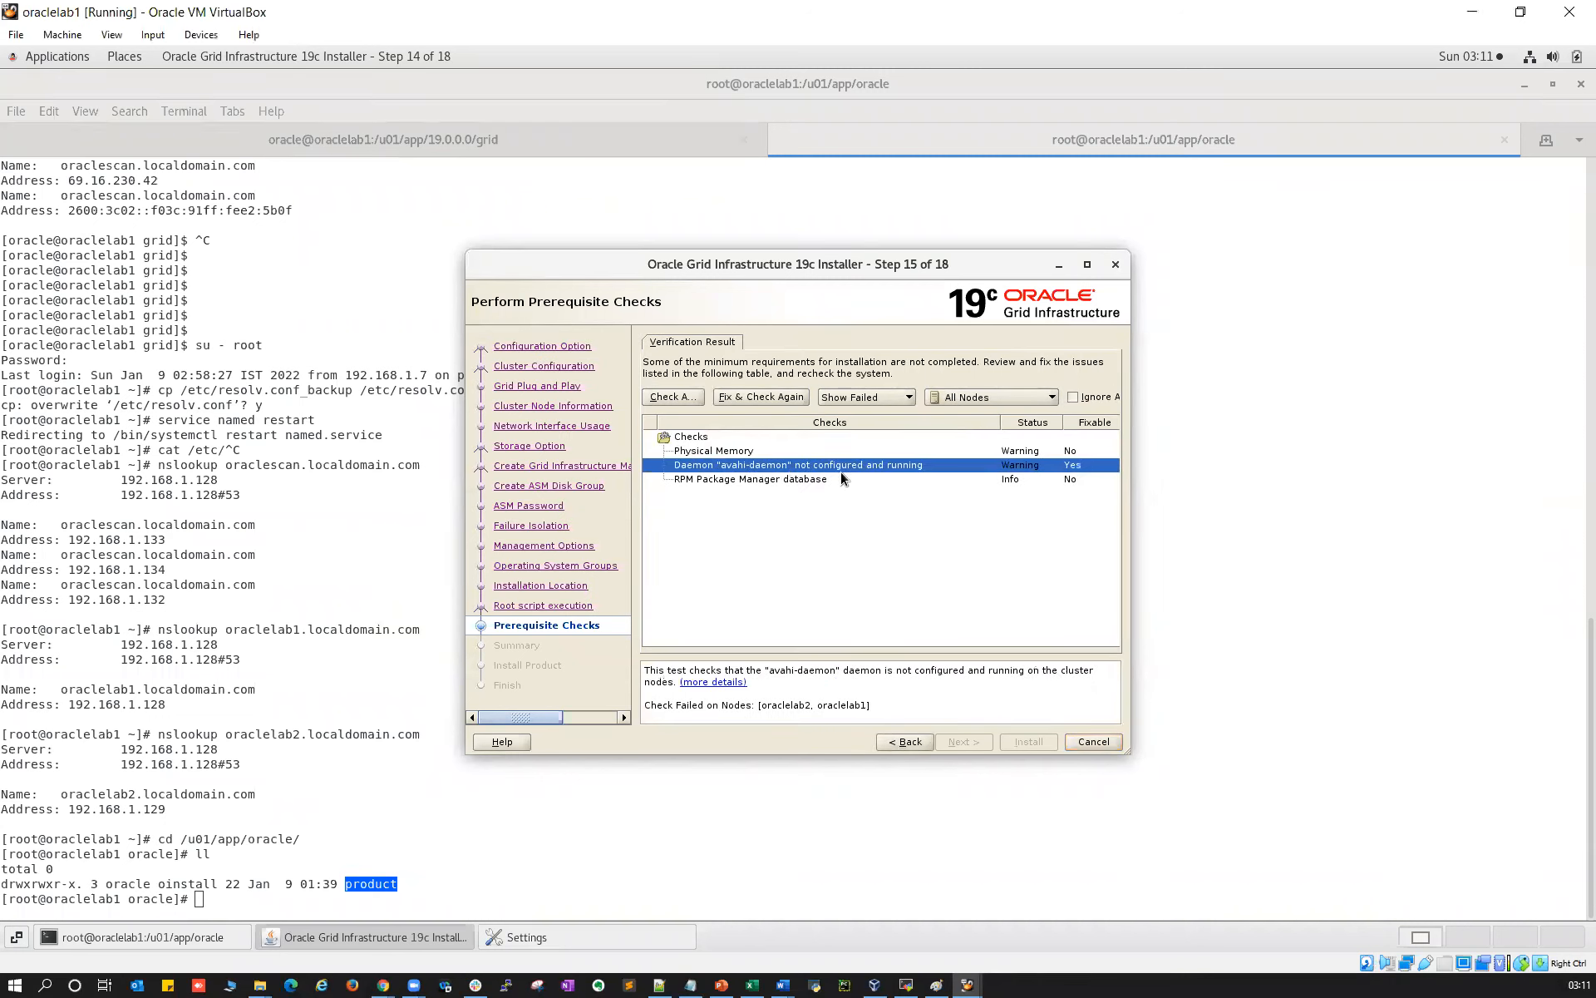
left_click(696, 481)
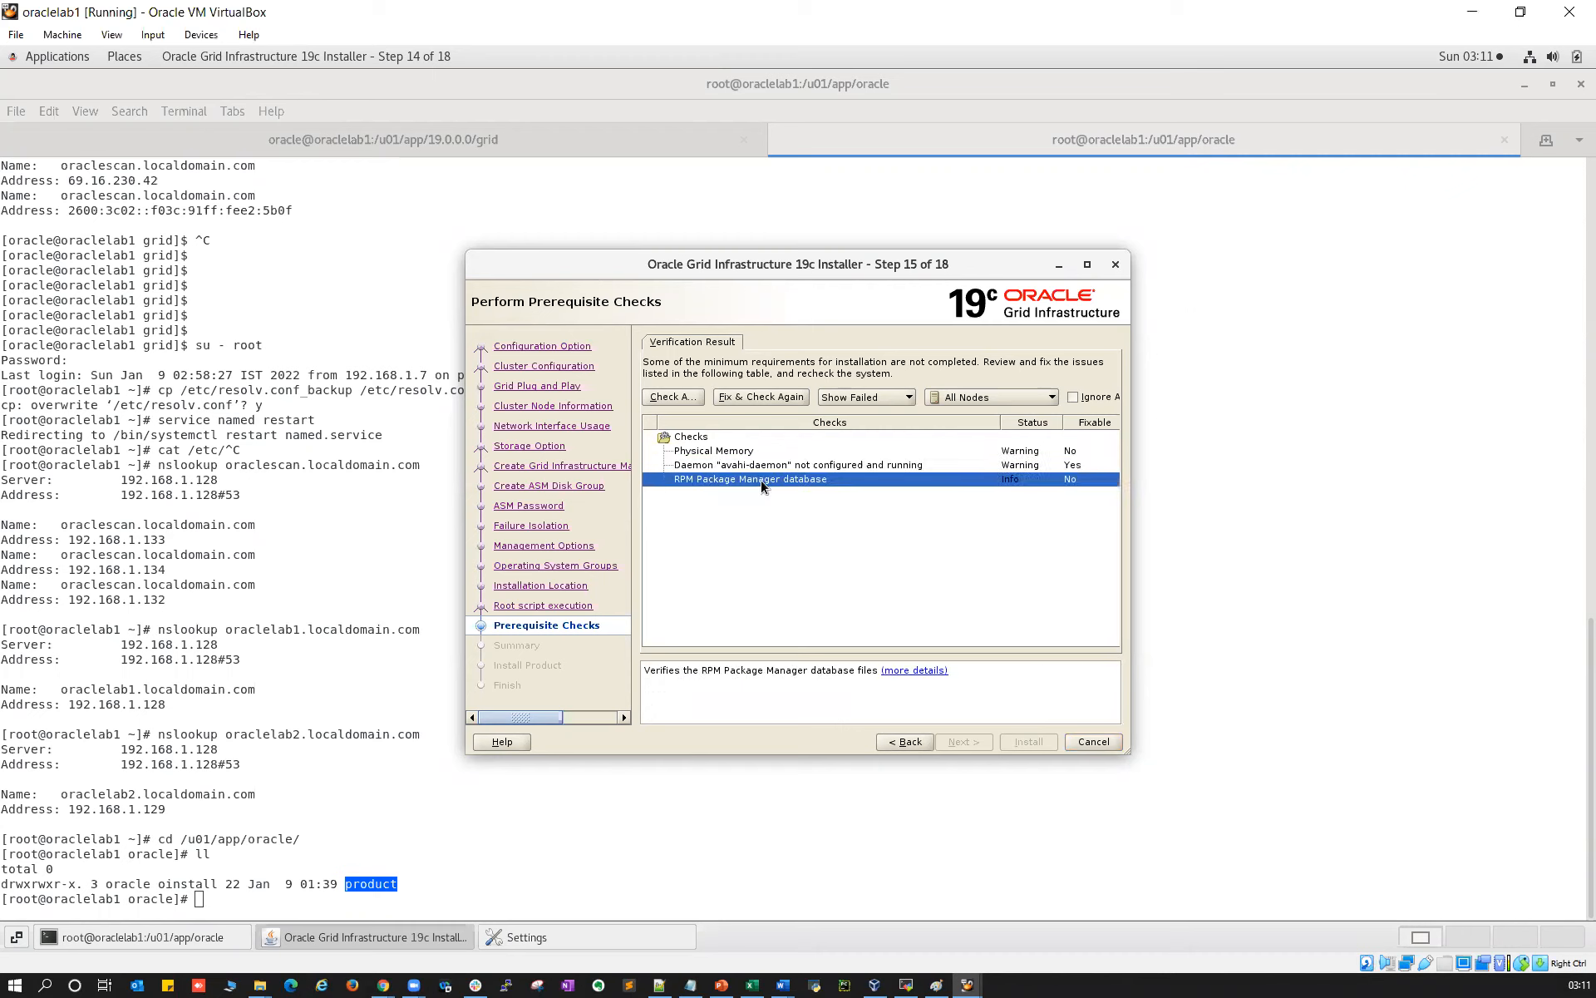
left_click(758, 397)
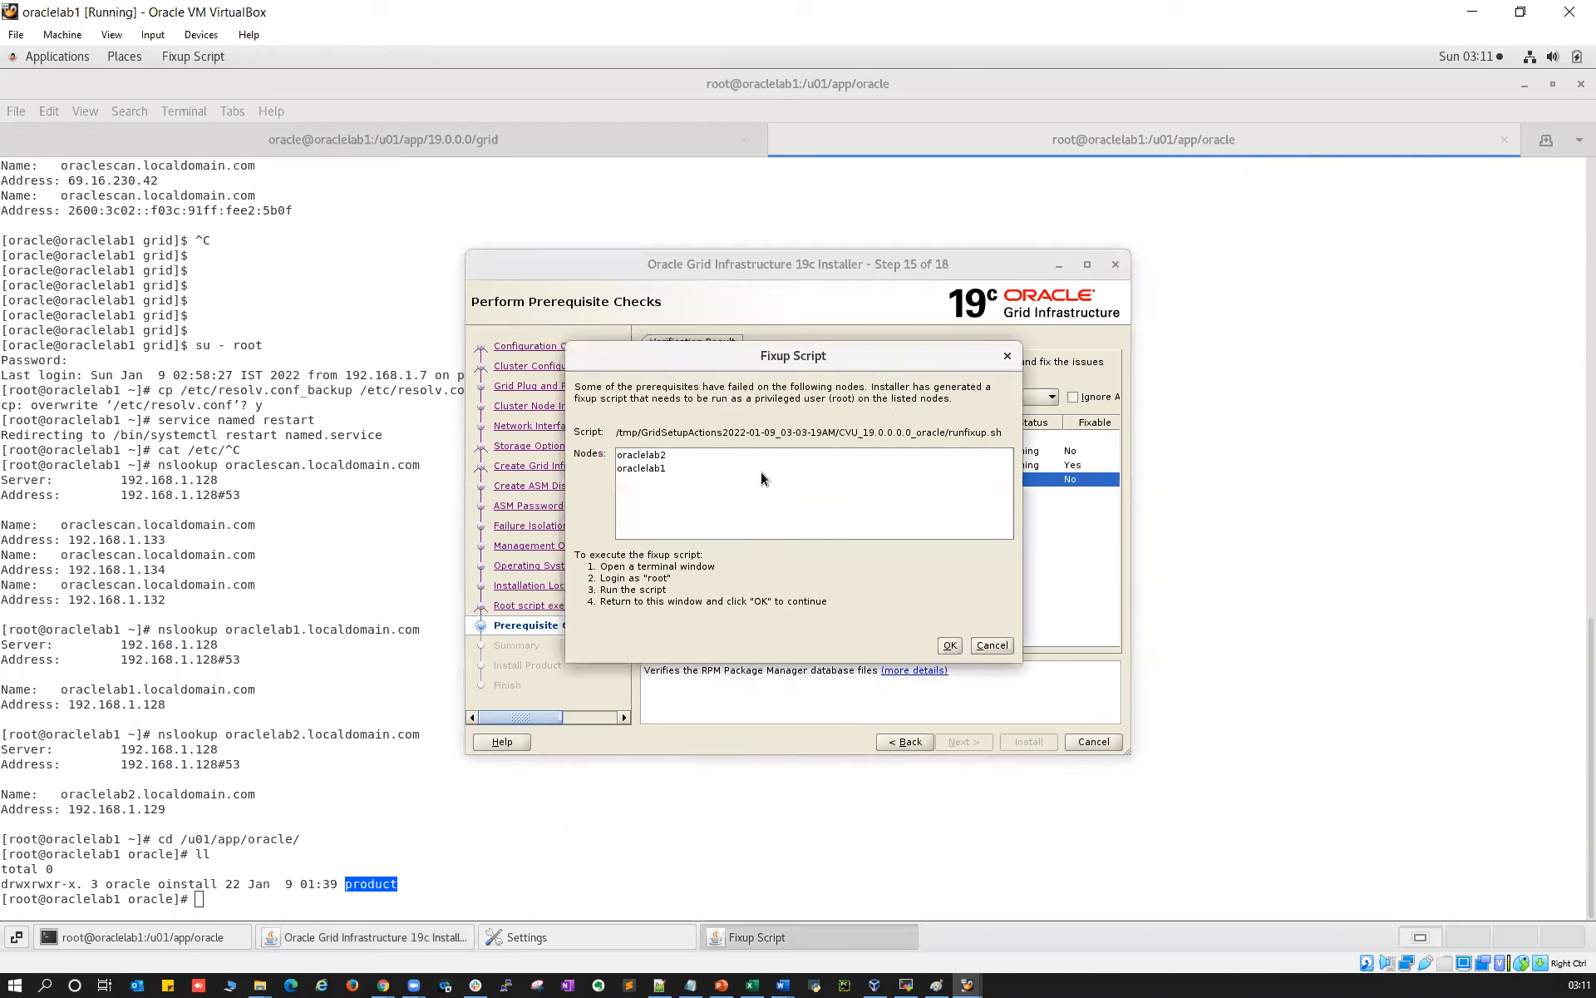
left_click_drag(617, 432, 994, 443)
key("super+c")
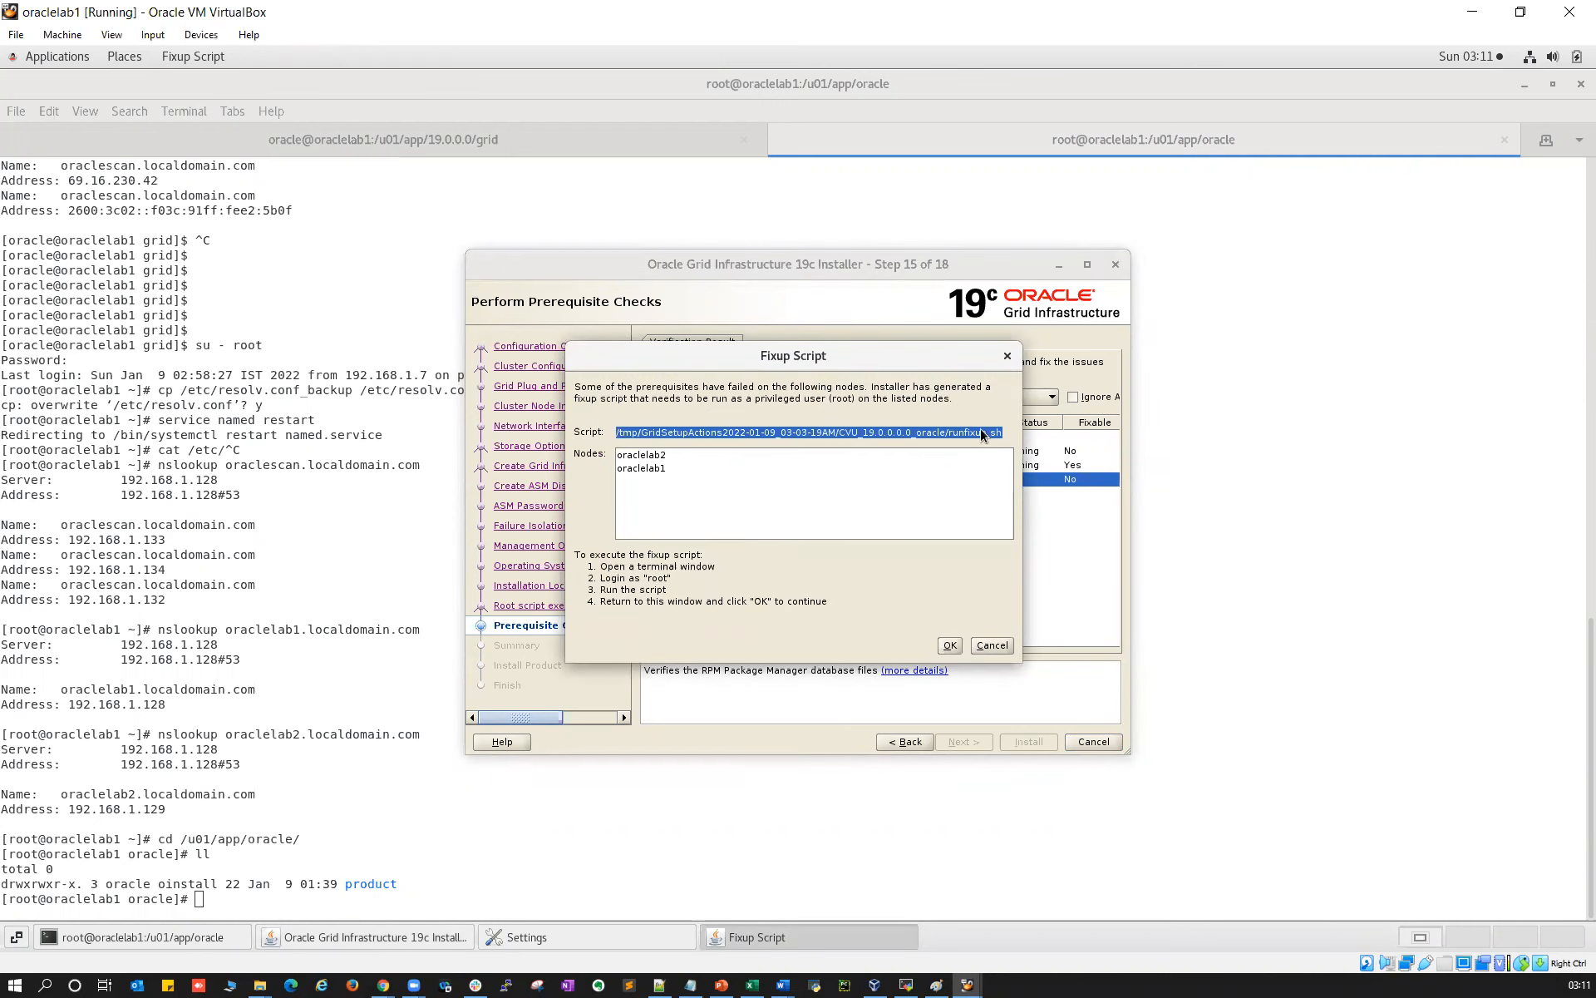
left_click(855, 131)
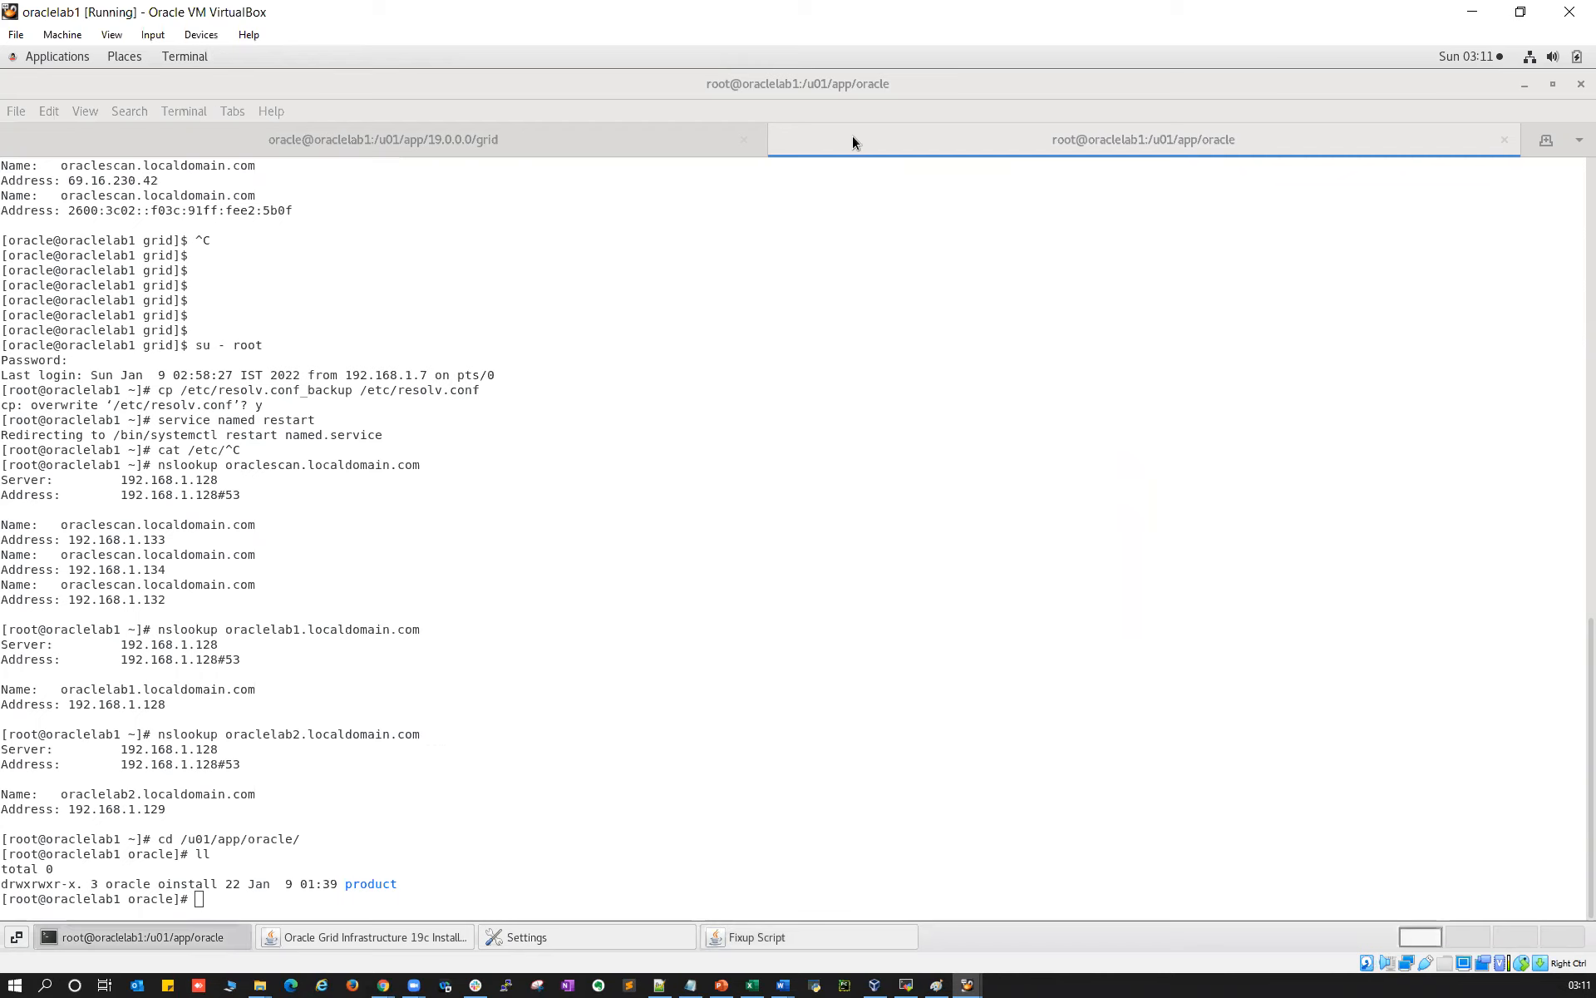
right_click(620, 563)
left_click(656, 624)
key("Return")
Run runfixup.sh as root on oraclelab2, then confirm in the installer to recheck
left_click(967, 985)
left_click(1039, 878)
right_click(699, 554)
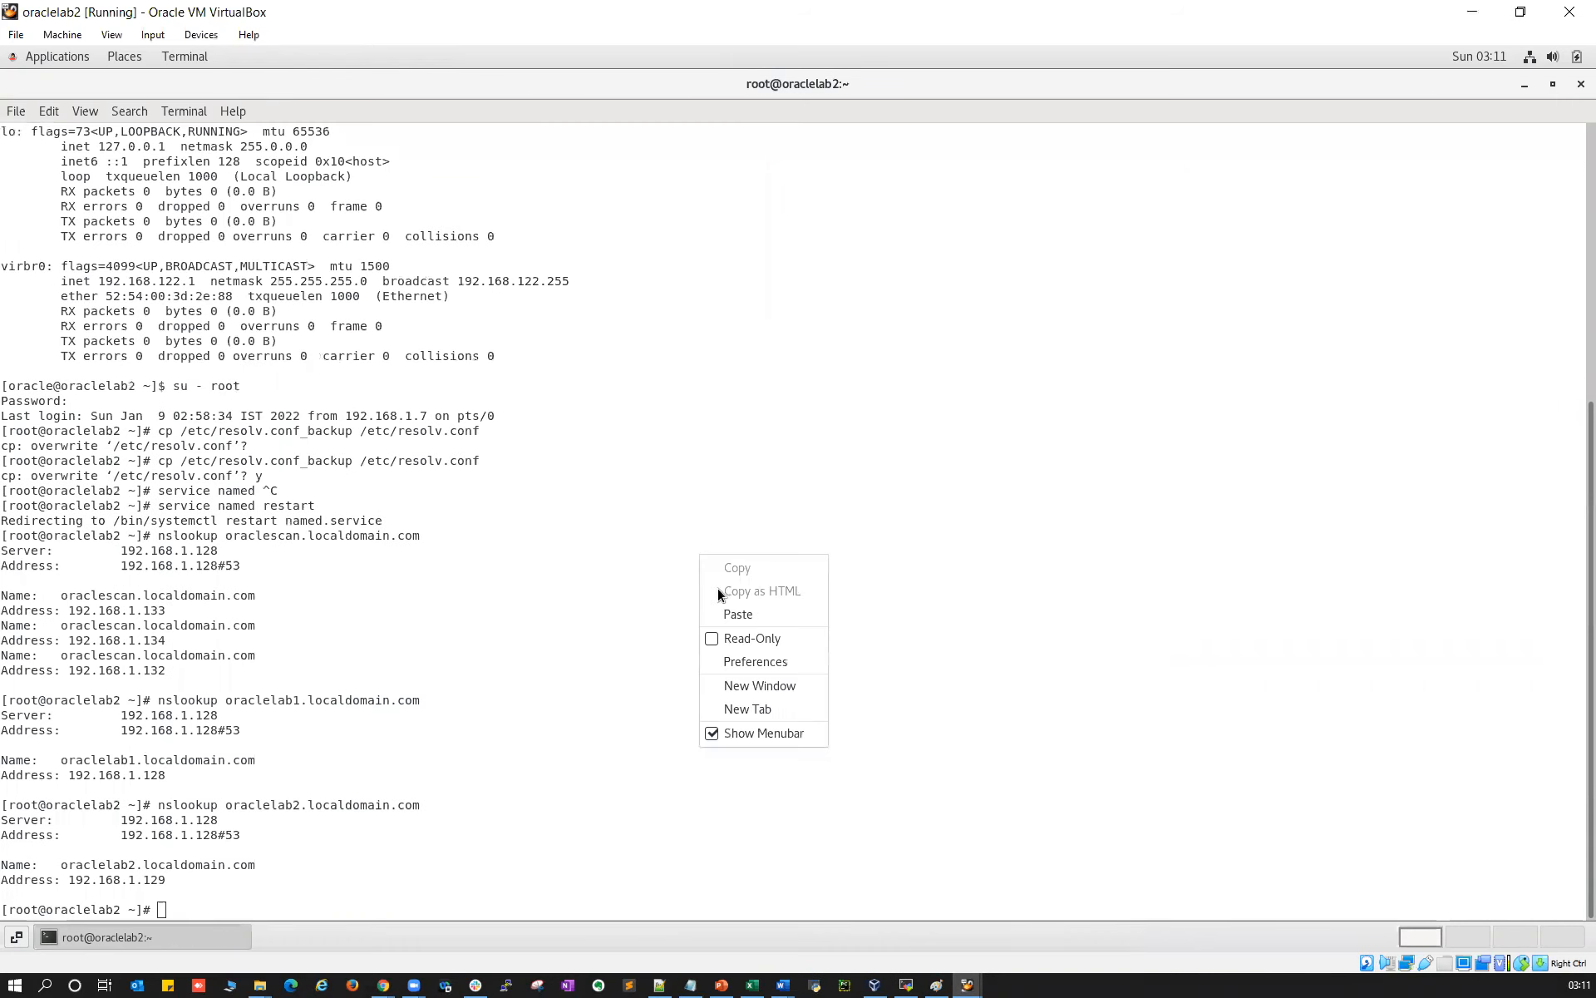
left_click(724, 615)
key("Return")
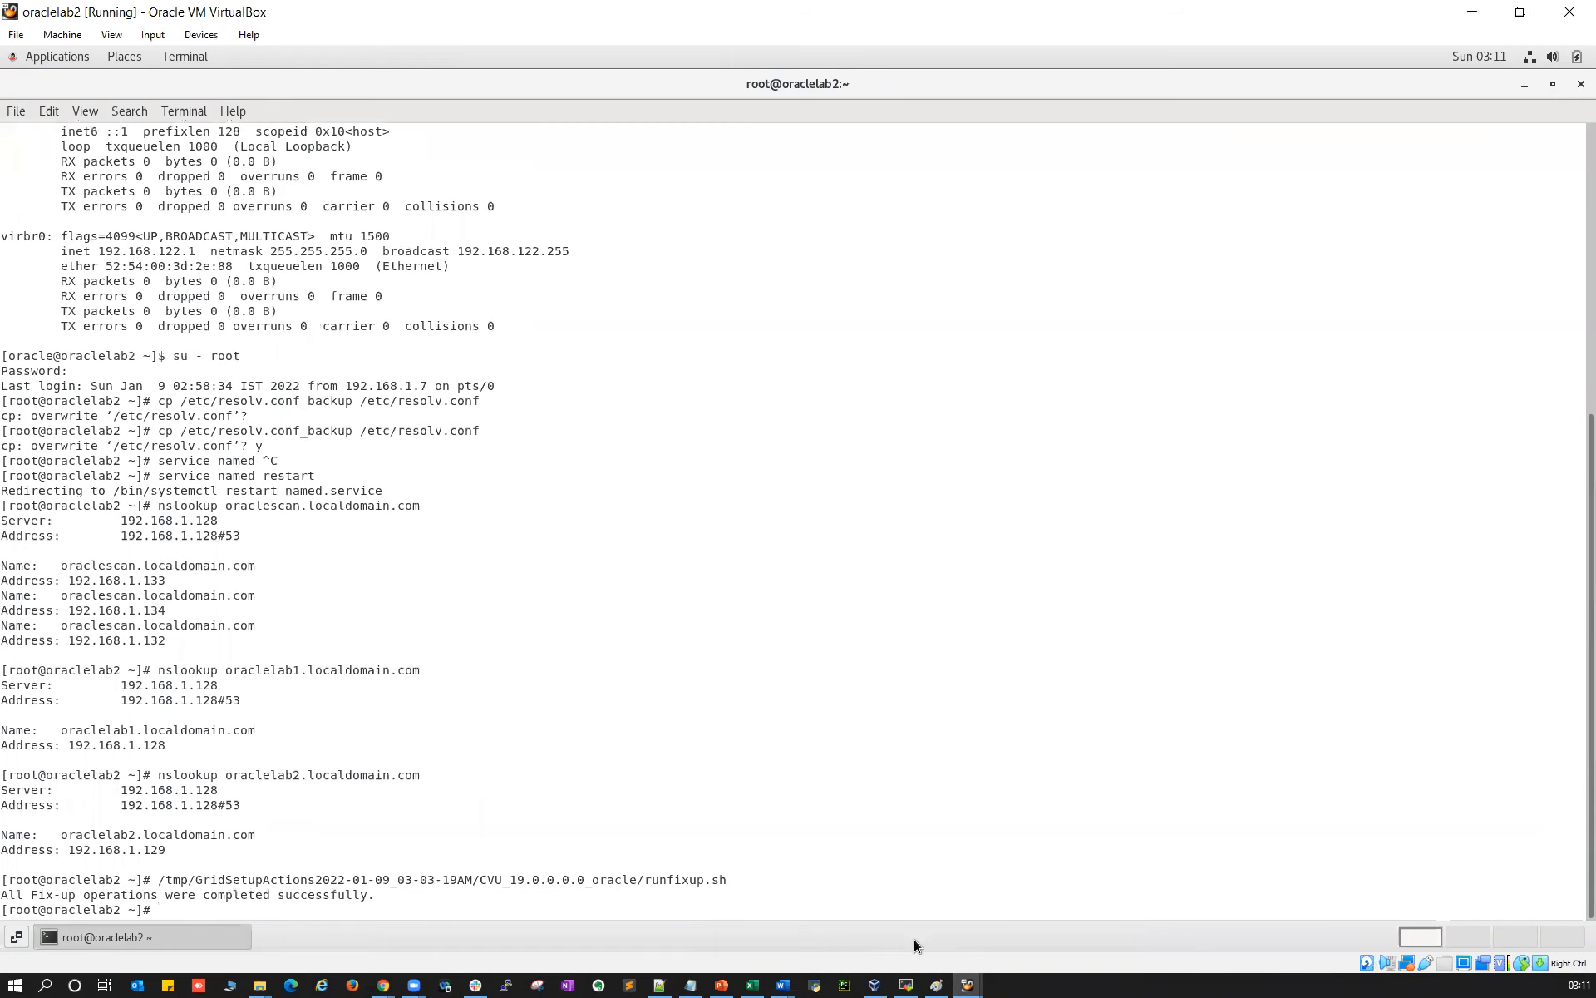
left_click(967, 985)
left_click(882, 906)
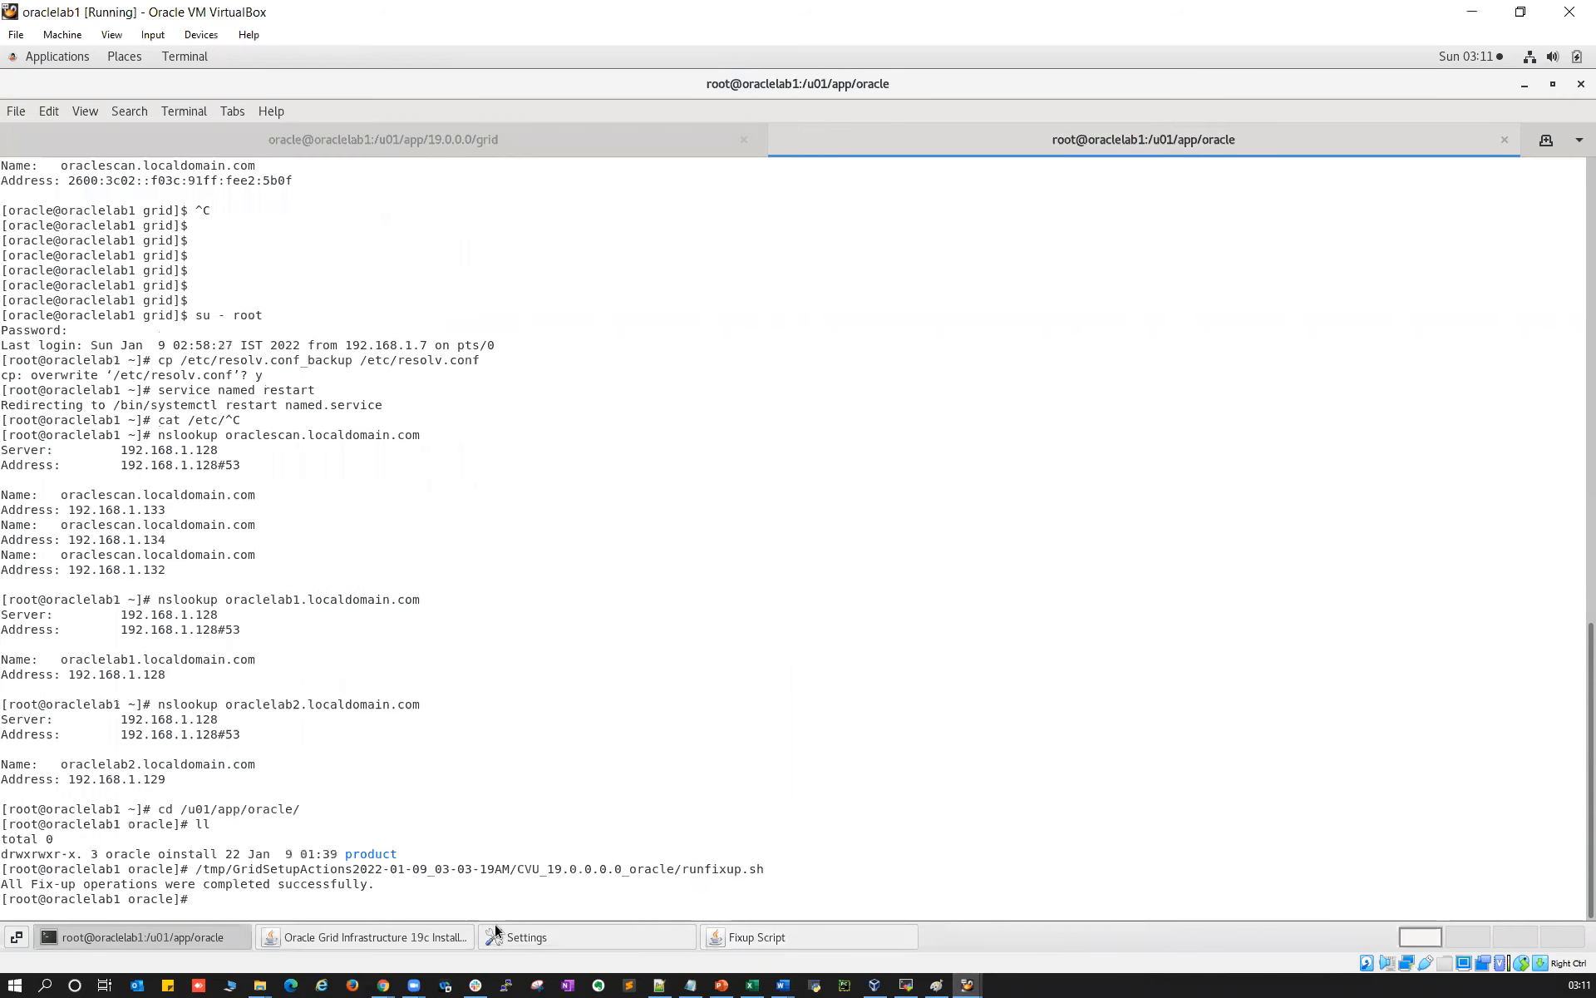
left_click(431, 936)
left_click(951, 647)
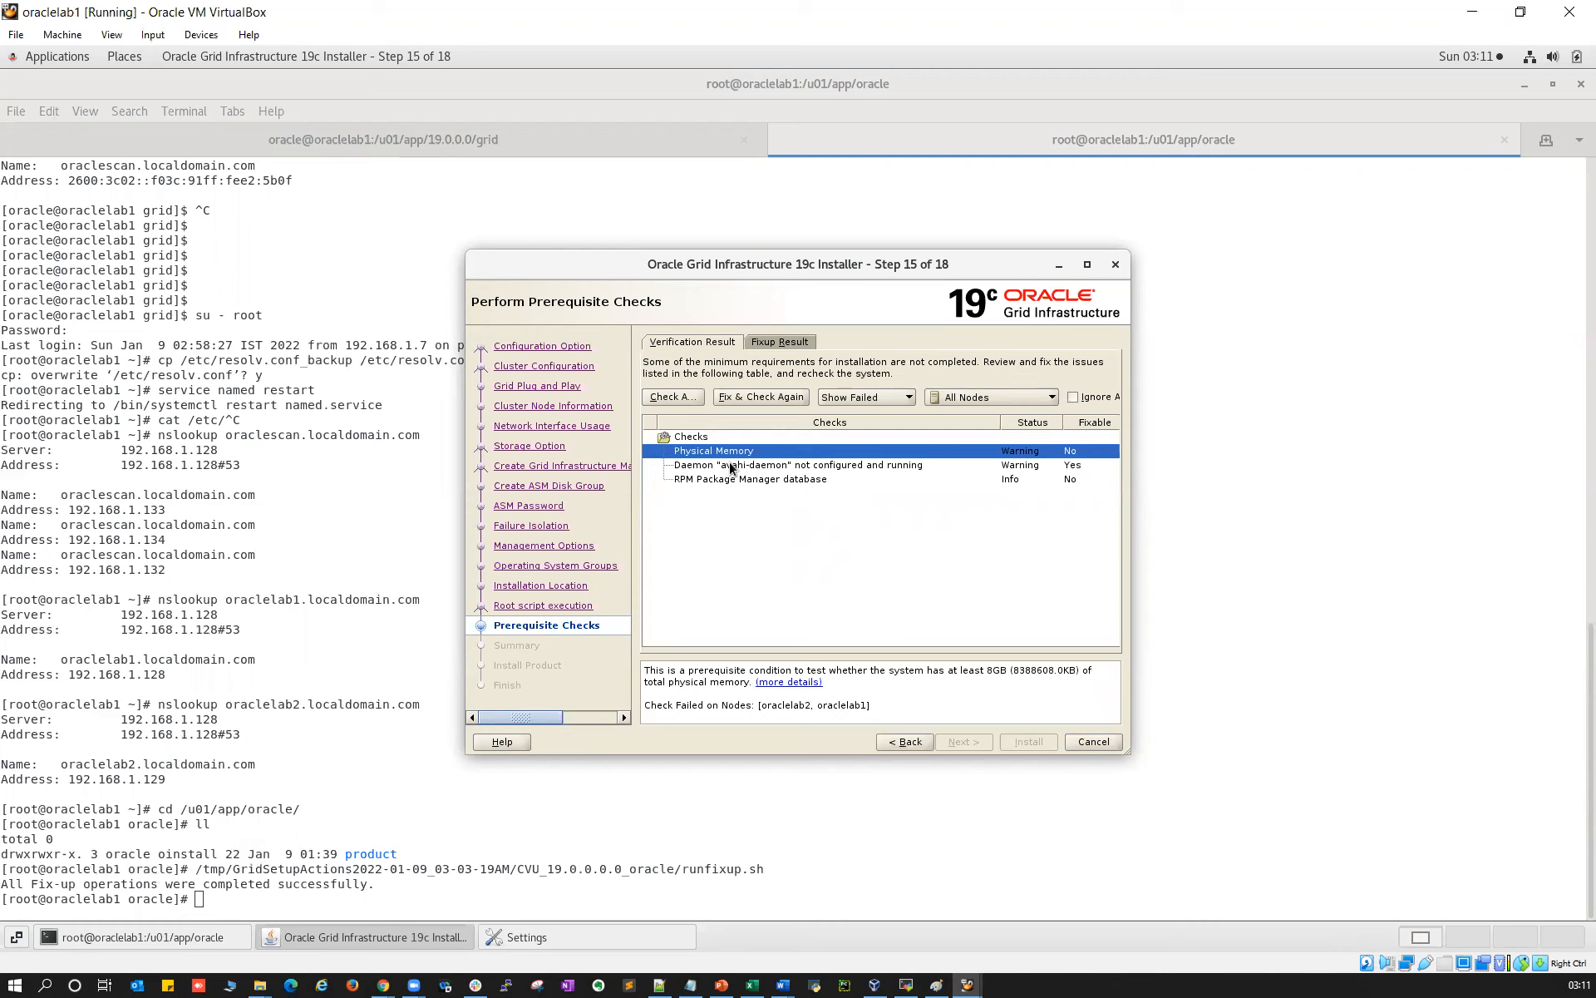
Review the avahi-daemon, Physical Memory and RPM warnings, tick Ignore All and continue
left_click(1021, 466)
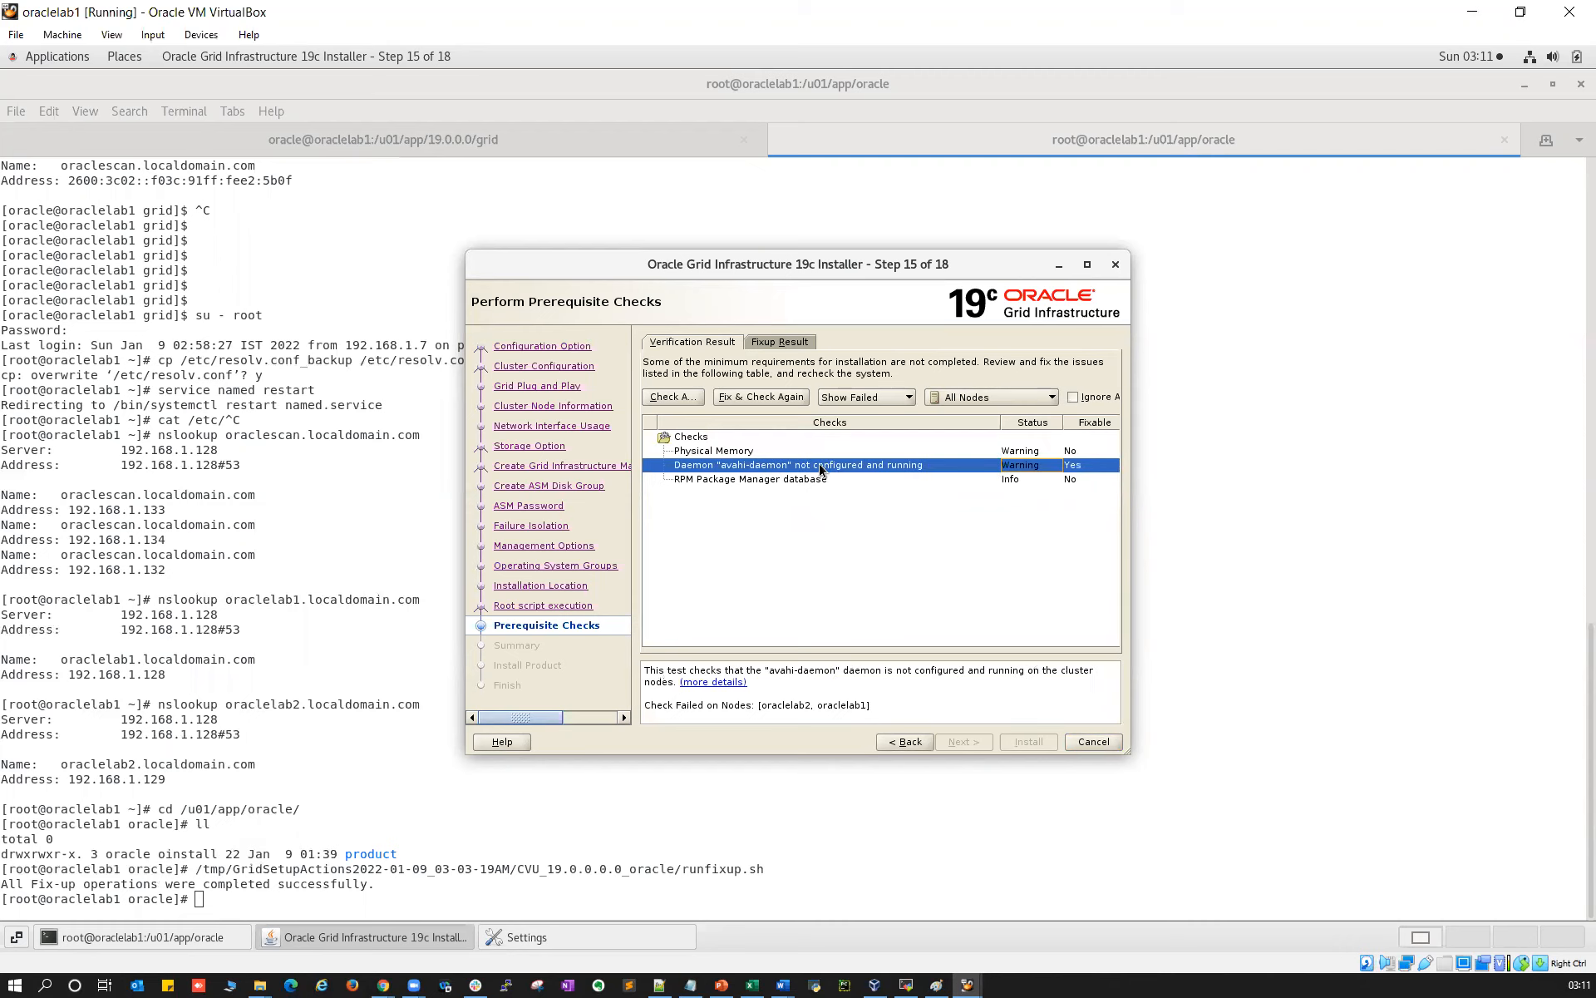
left_click(741, 454)
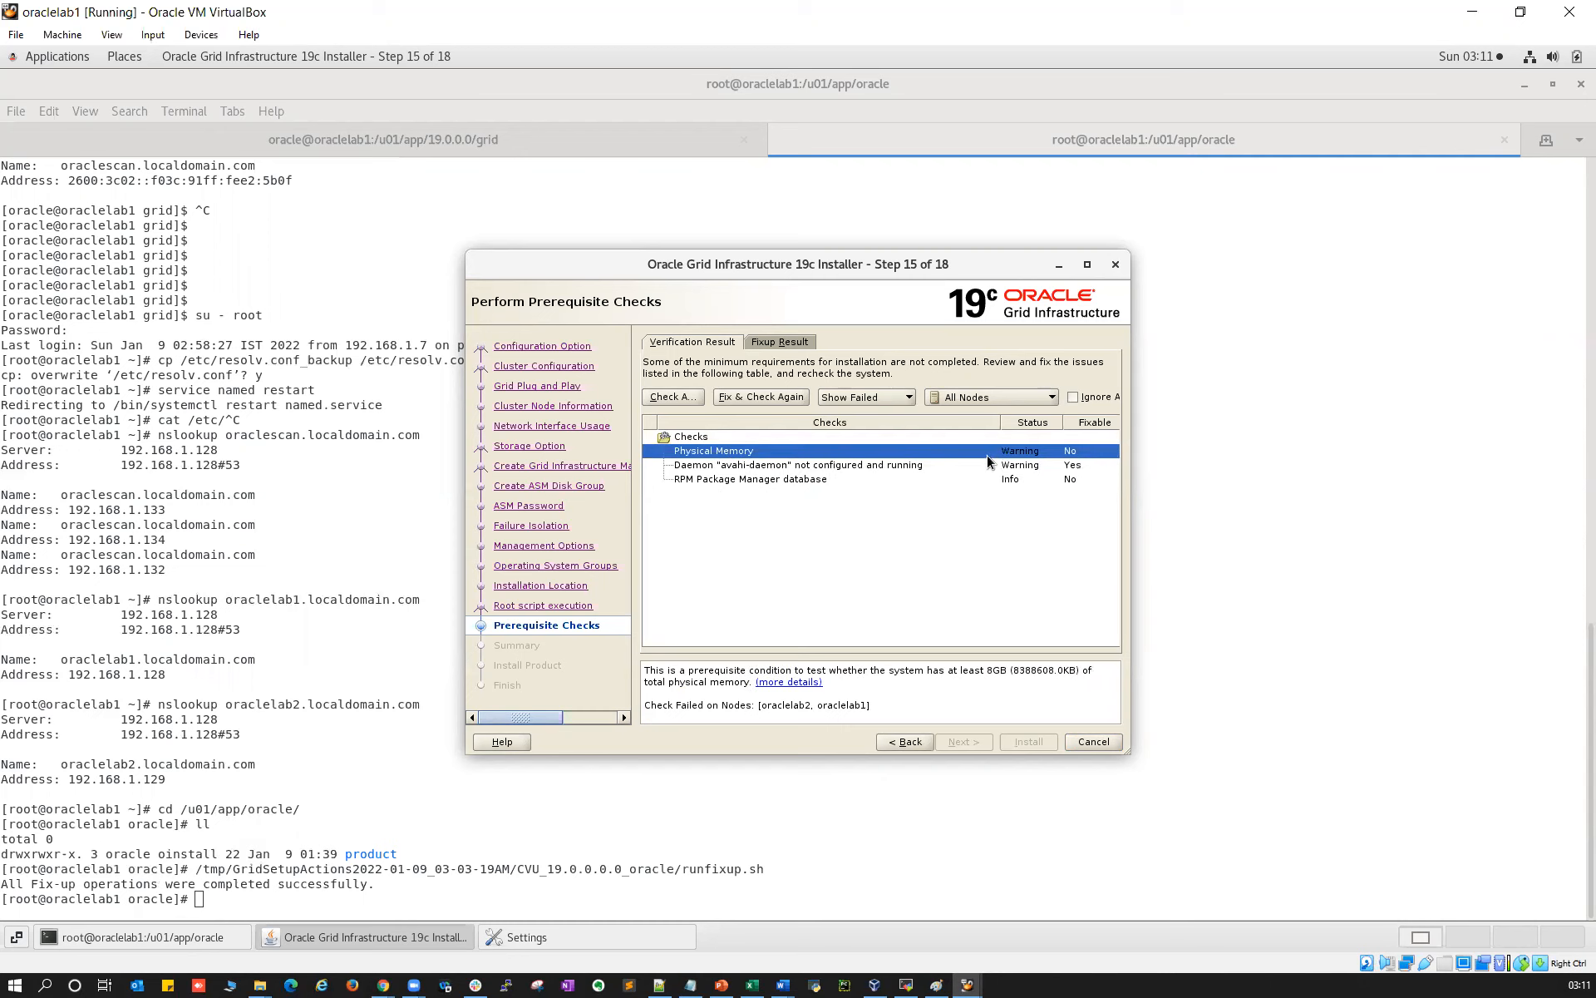
left_click(785, 480)
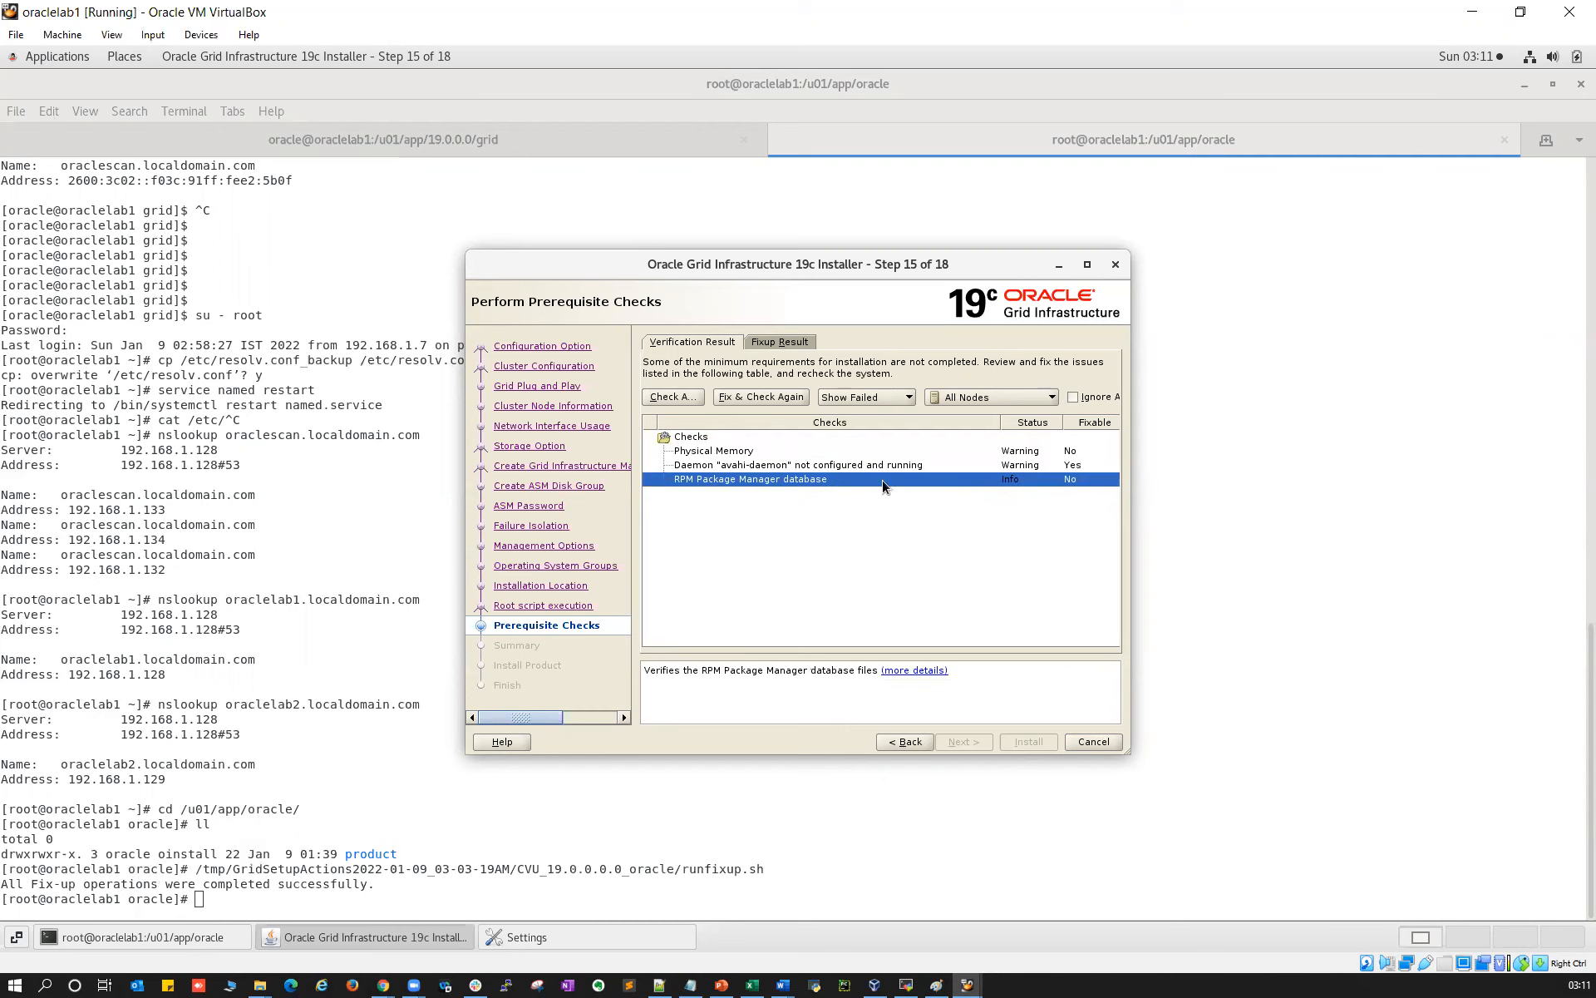
left_click(1072, 398)
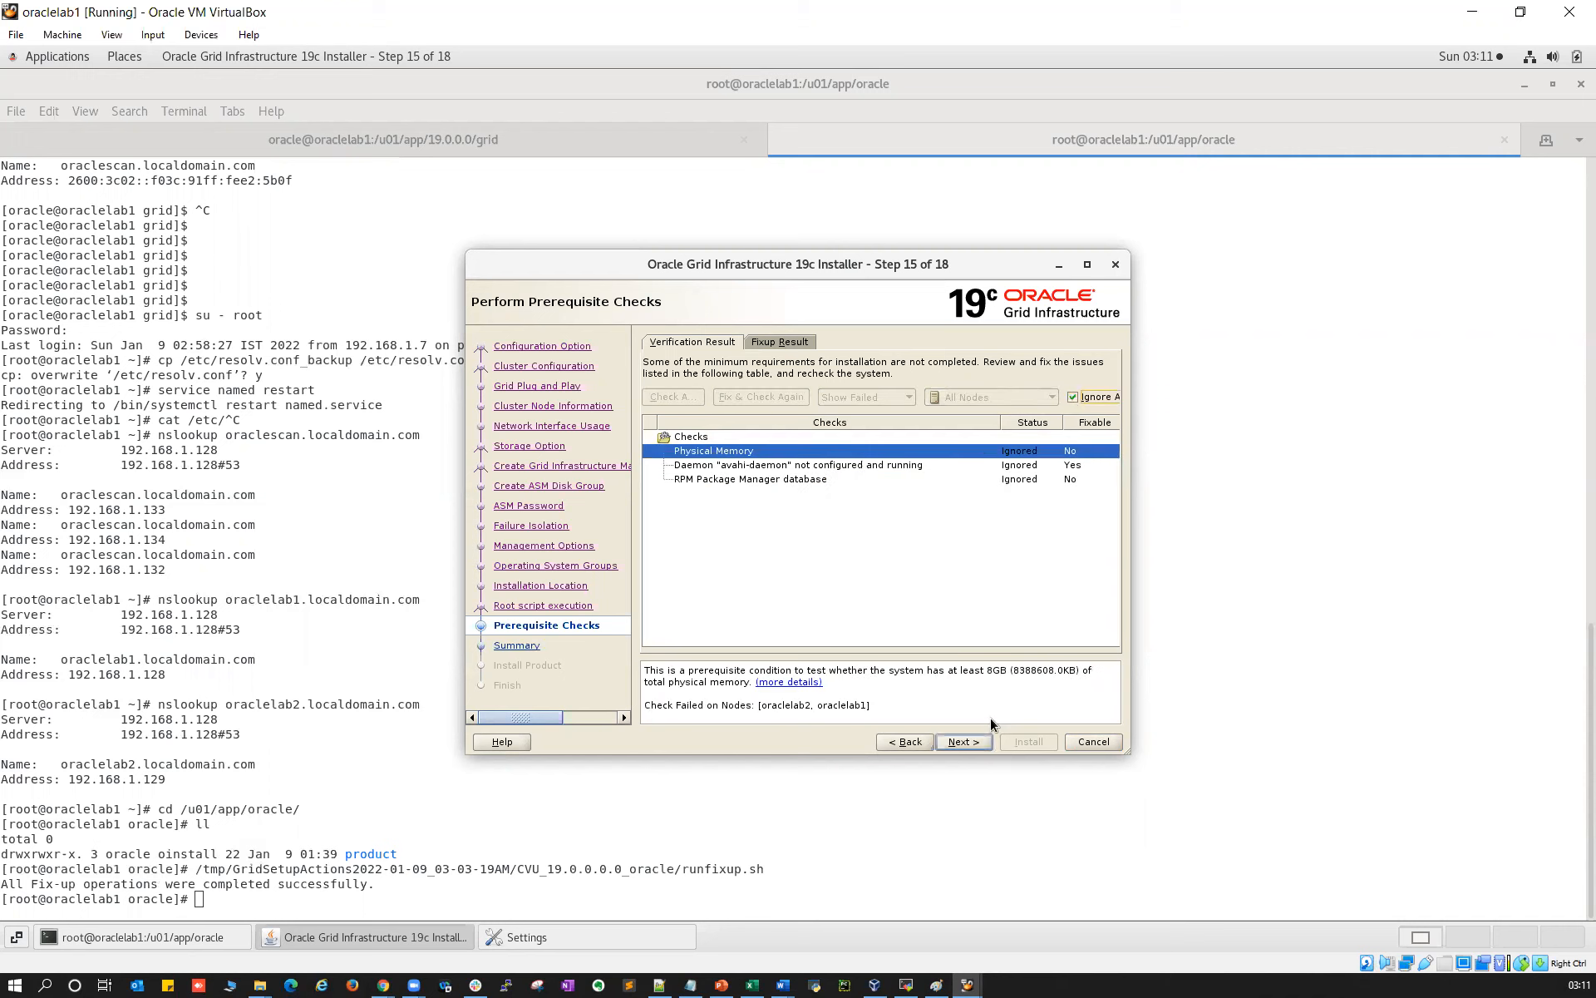
left_click(964, 742)
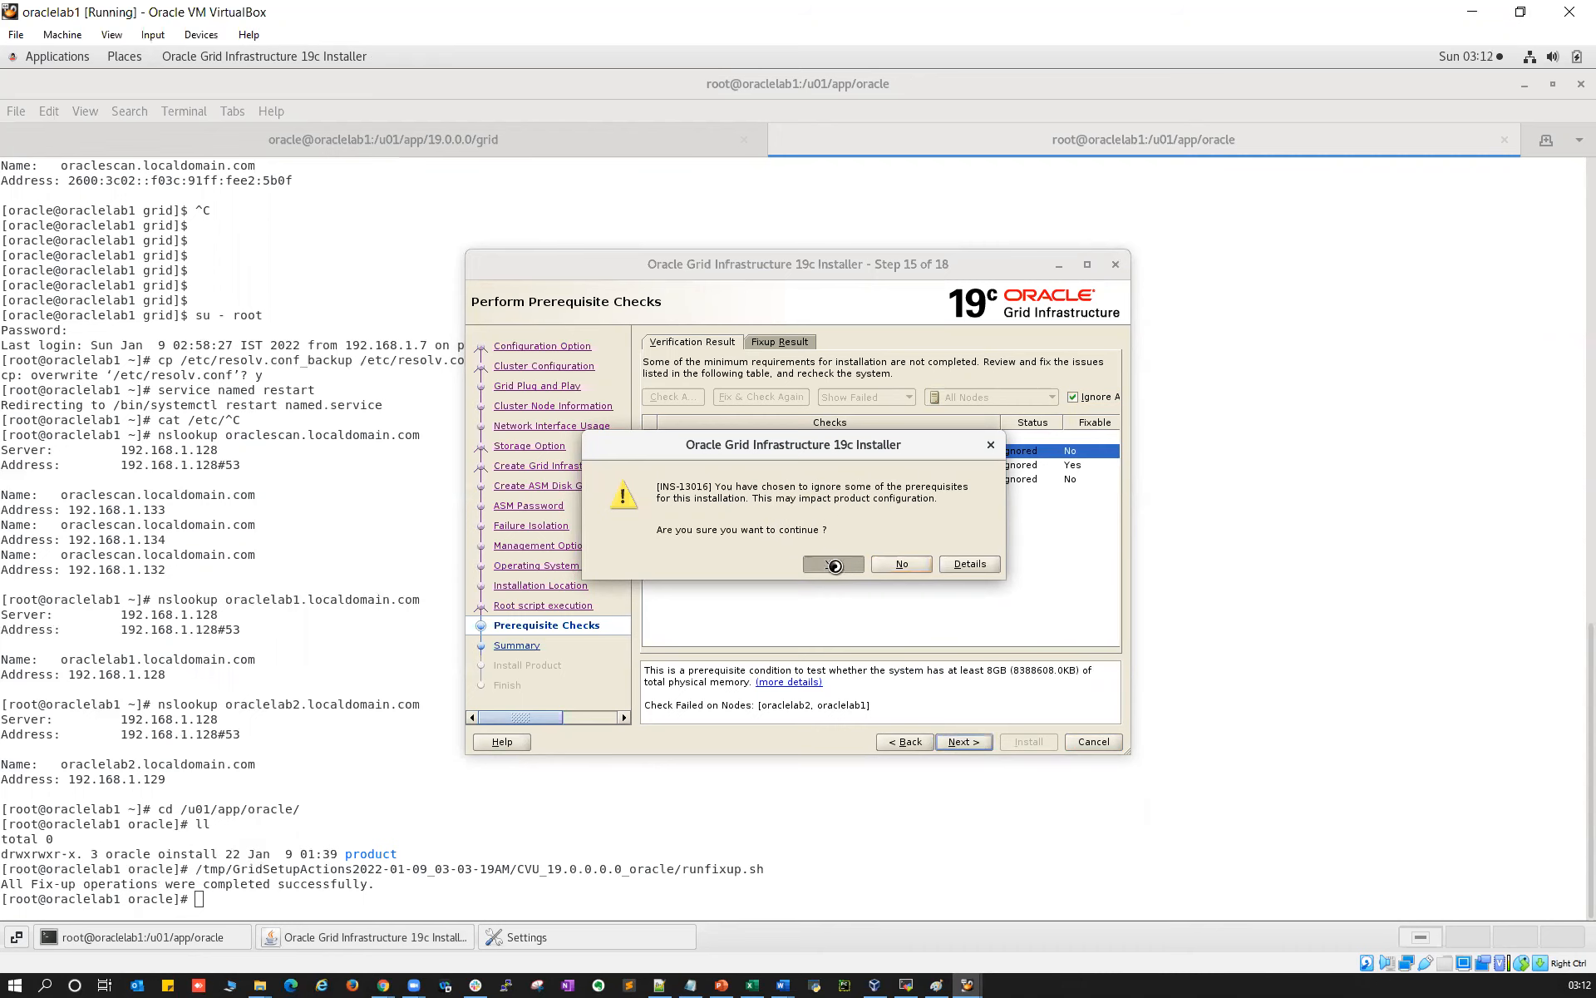
left_click_drag(1110, 406, 1110, 341)
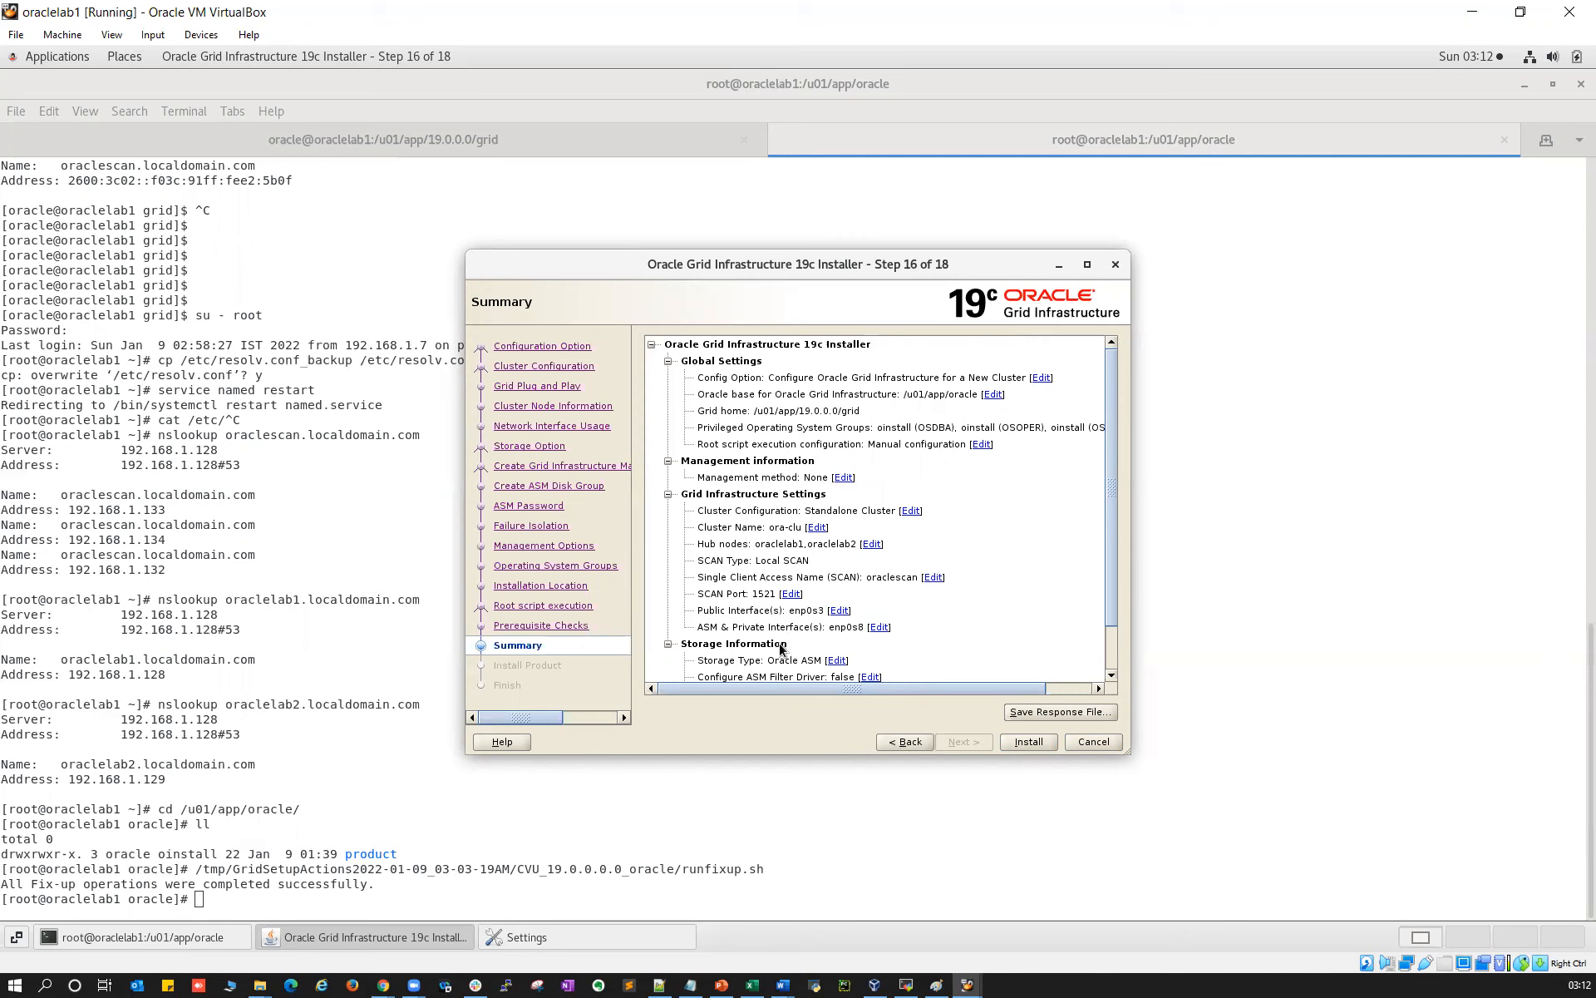
Start the Grid Infrastructure install from the Summary and show the detailed progress log
scroll(782, 649, "down", 3)
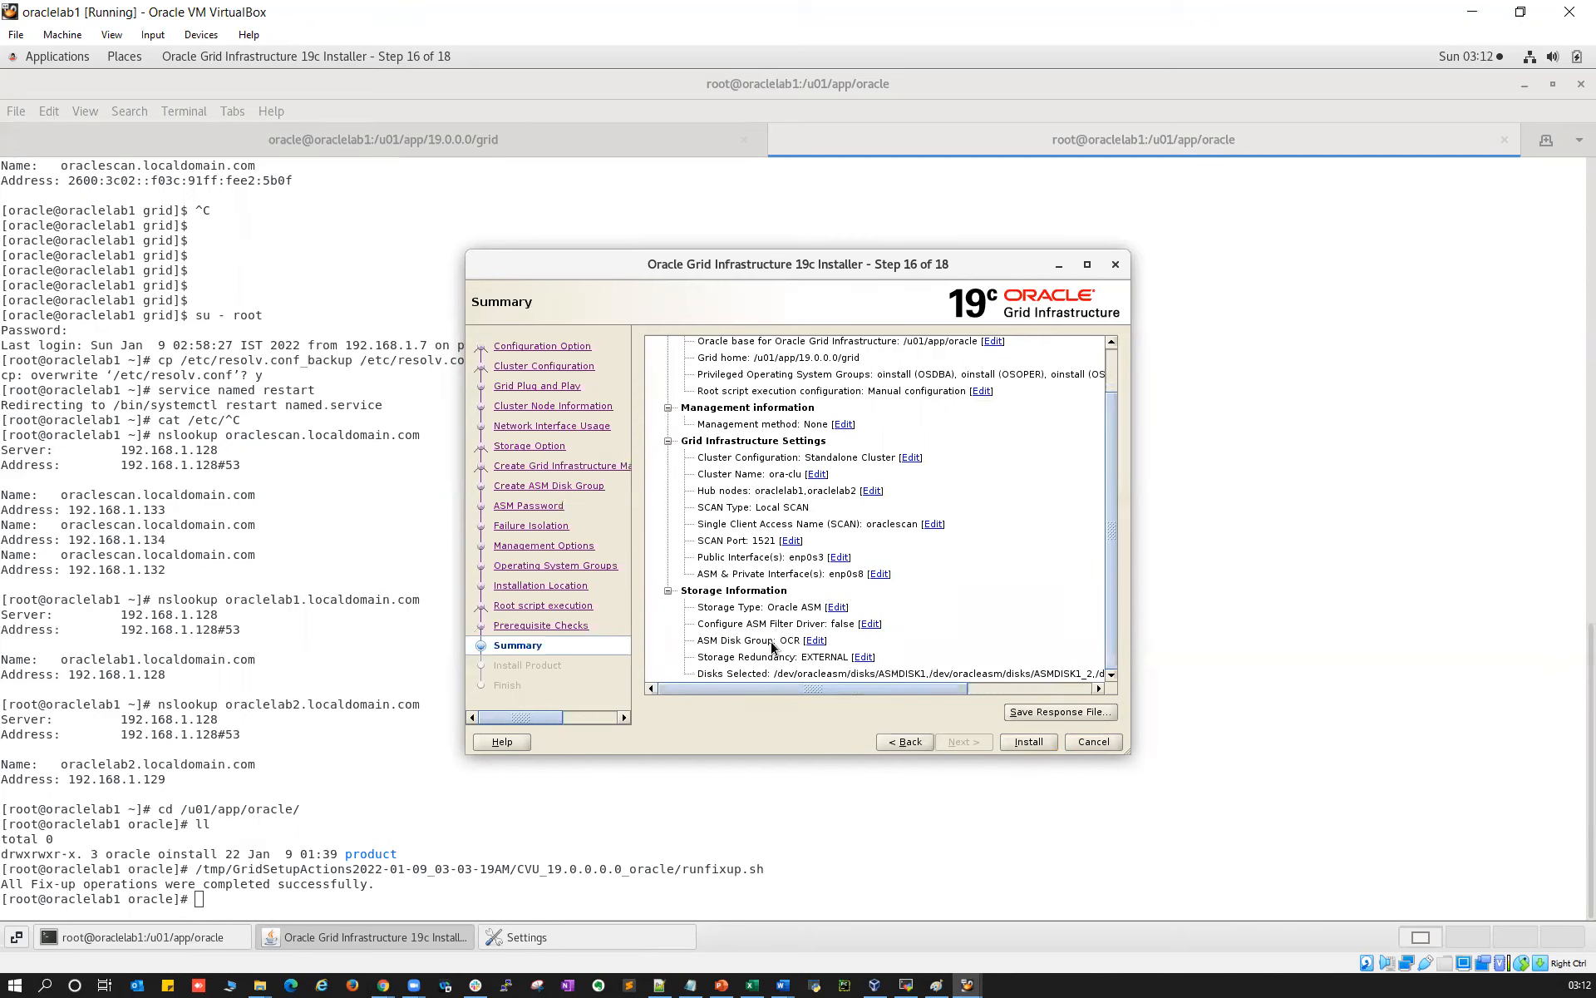
left_click(1045, 711)
left_click(927, 642)
left_click(1020, 740)
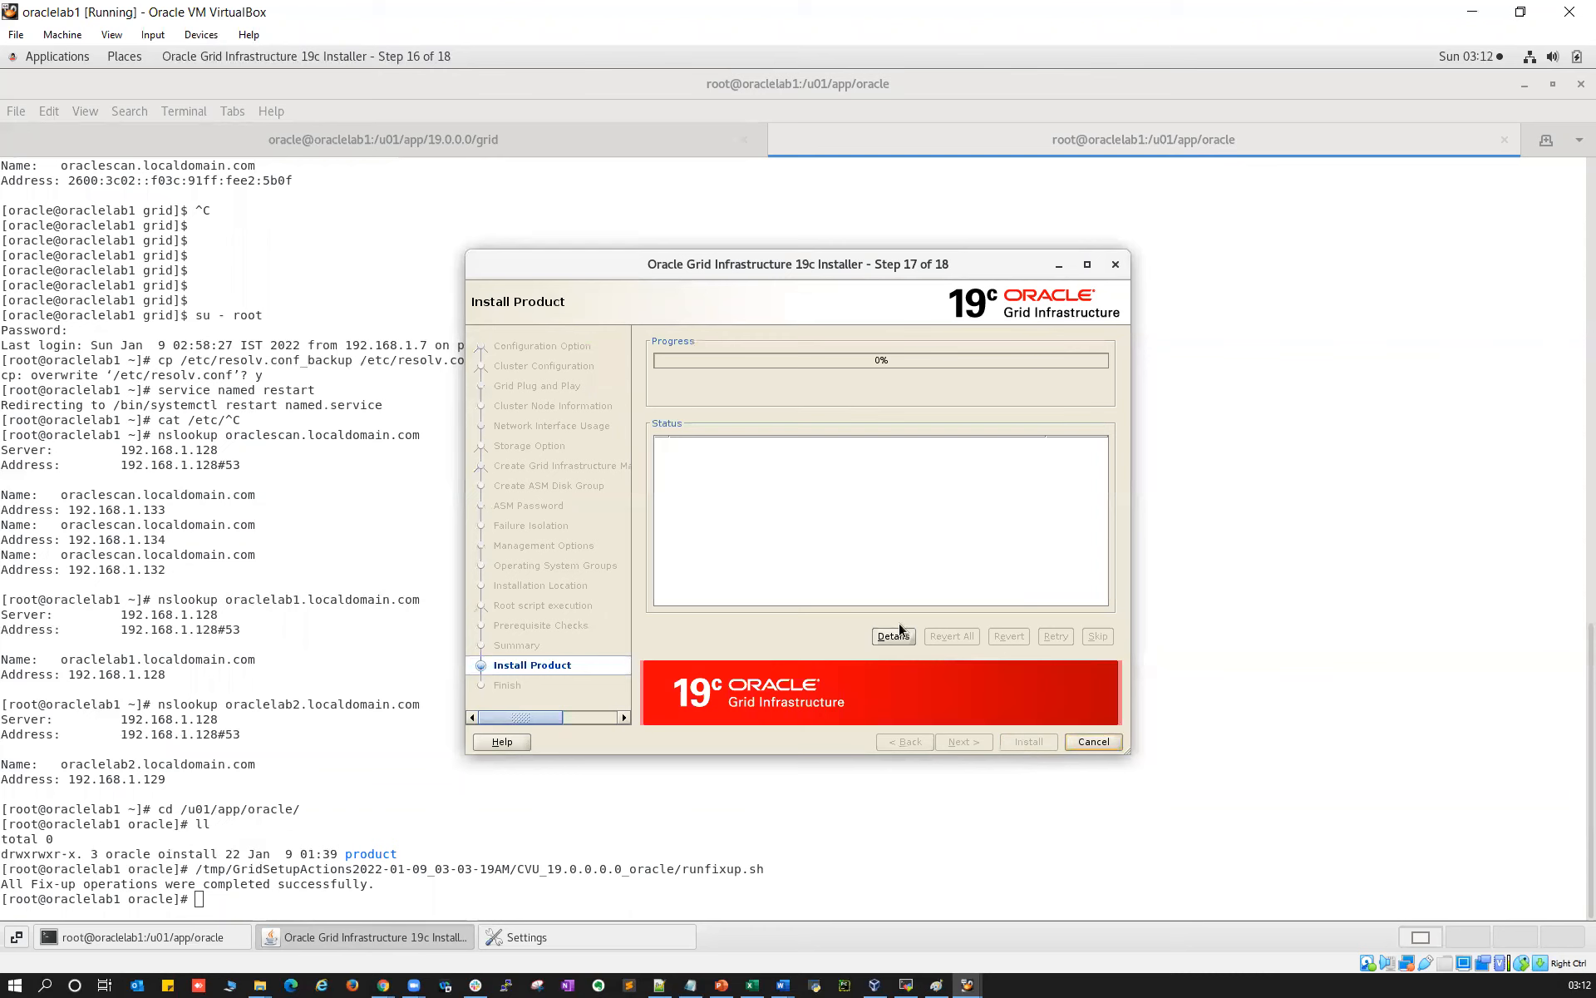
left_click(878, 640)
left_click_drag(929, 518, 1279, 436)
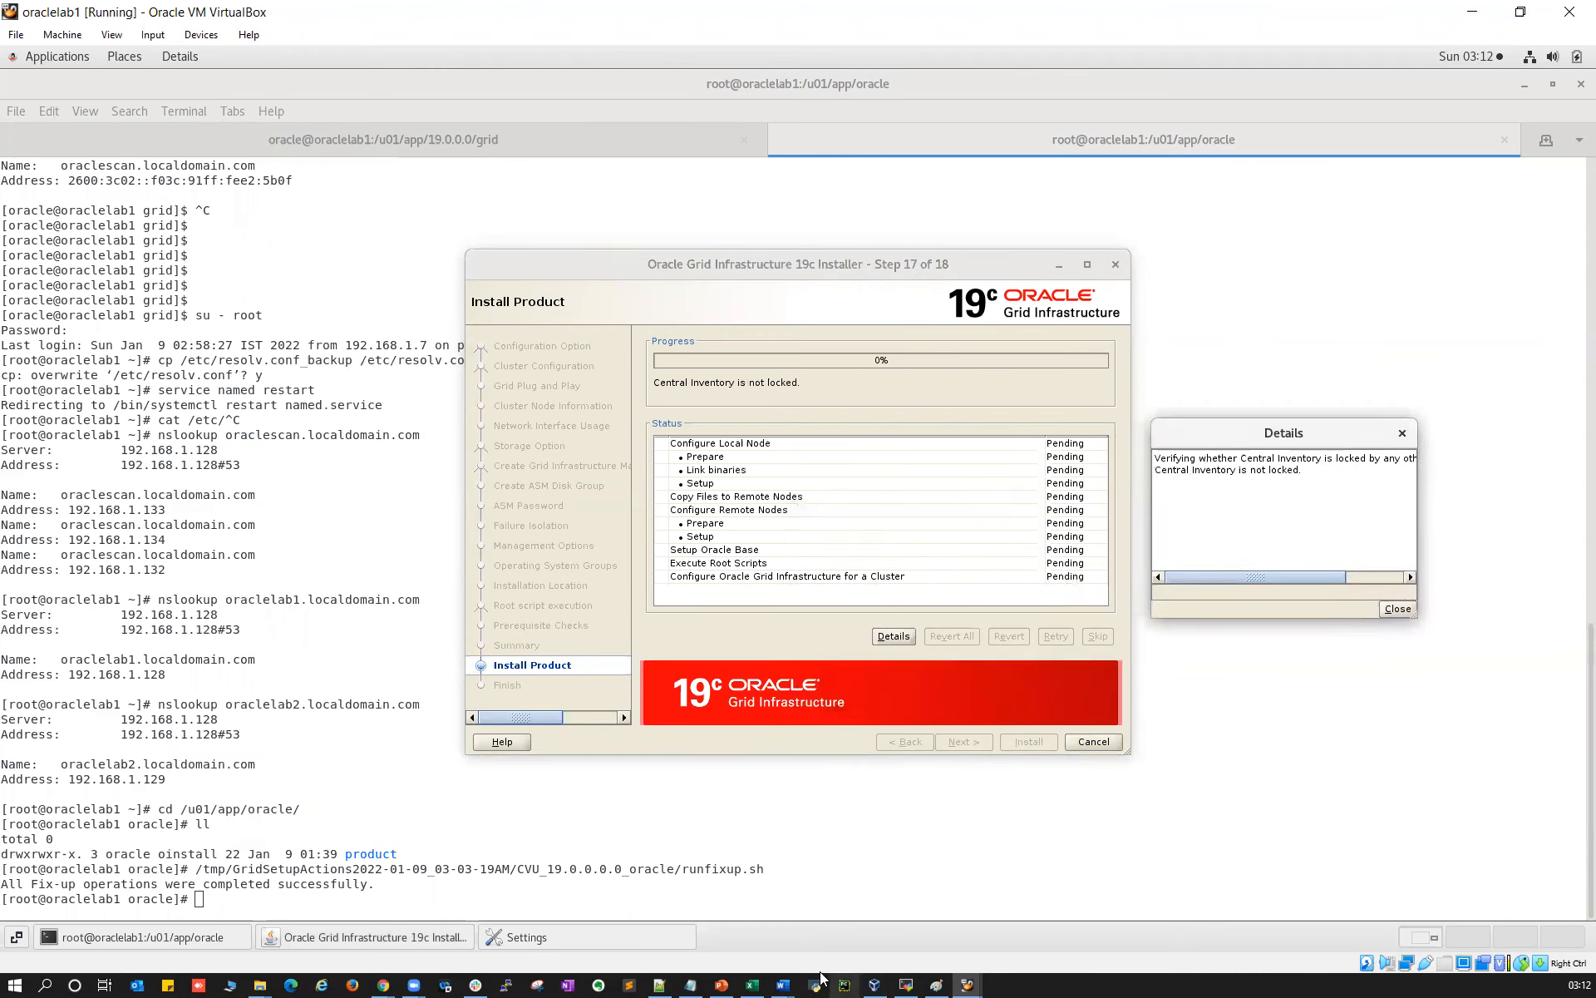
In MobaXterm, begin a new SSH session
left_click(907, 981)
left_click(23, 53)
left_click(494, 336)
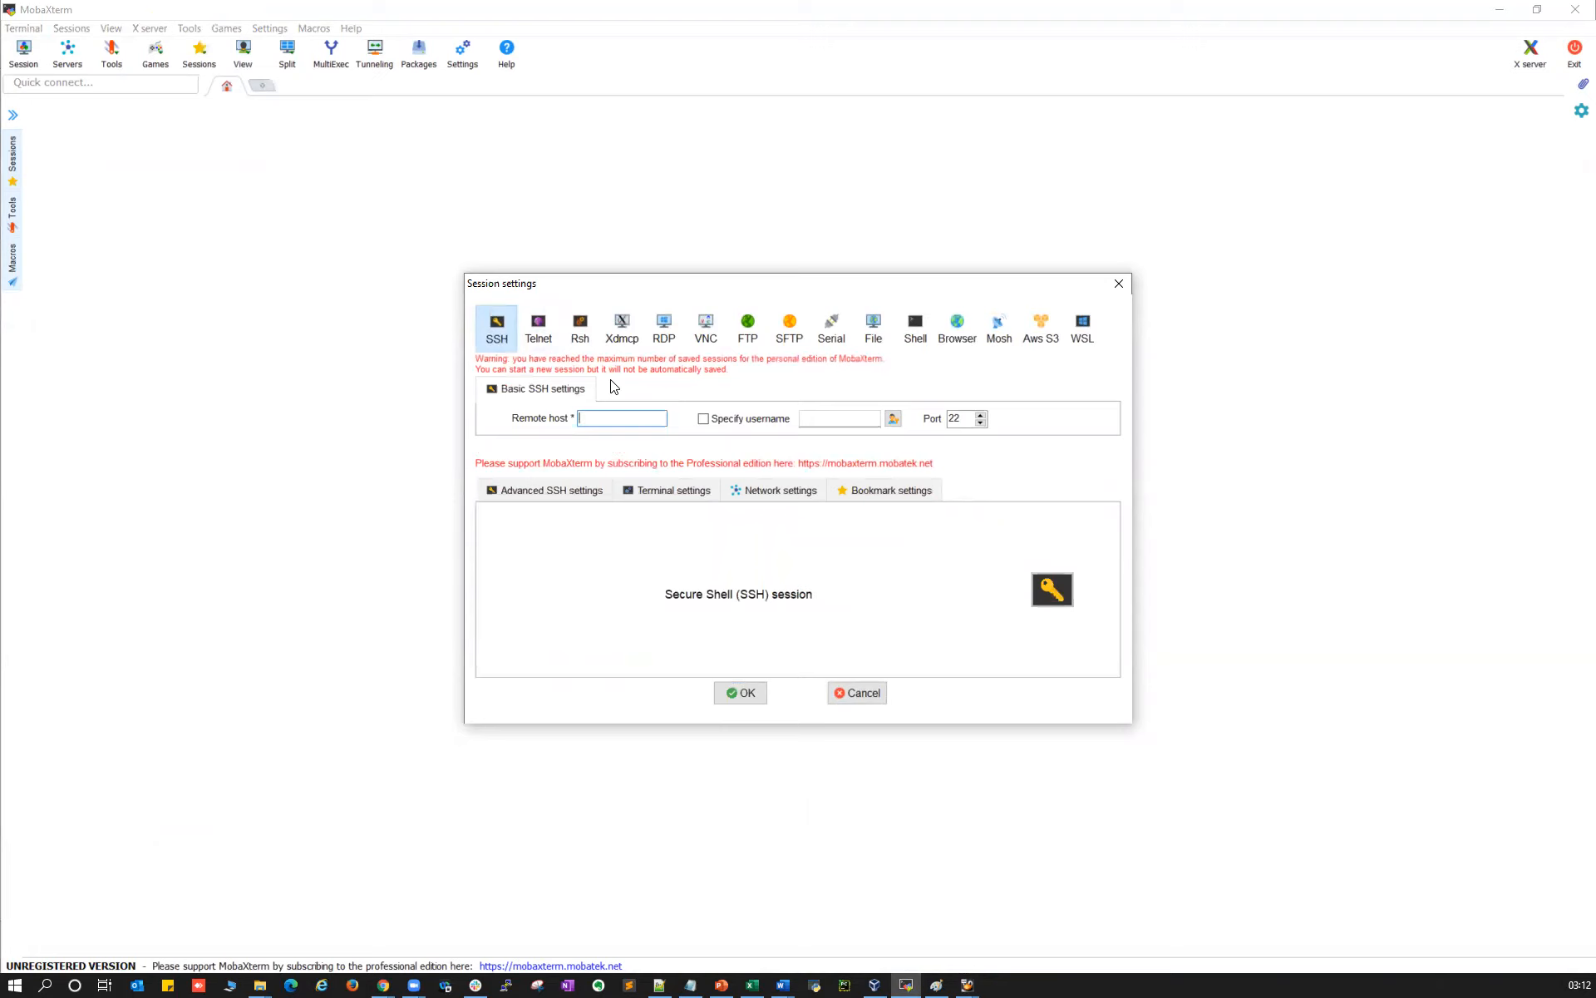
Connect the SSH session to 192.168.1.128 and check the oraclelab1 root terminal
type("1")
left_click(731, 699)
left_click(966, 981)
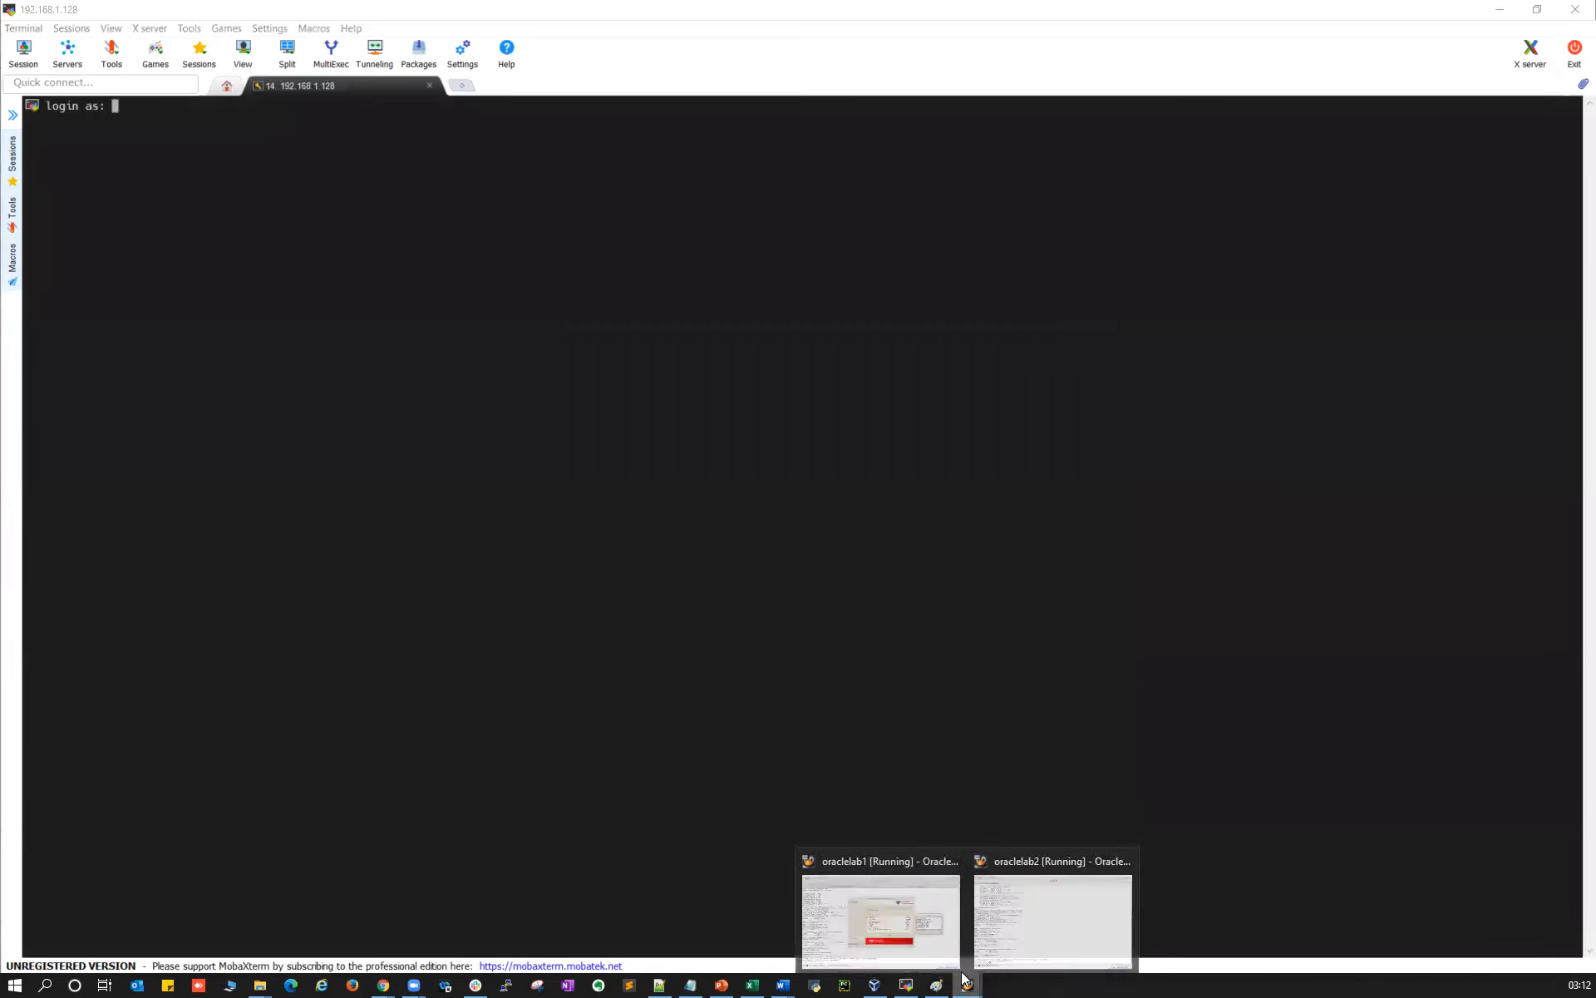
left_click(892, 922)
left_click(428, 511)
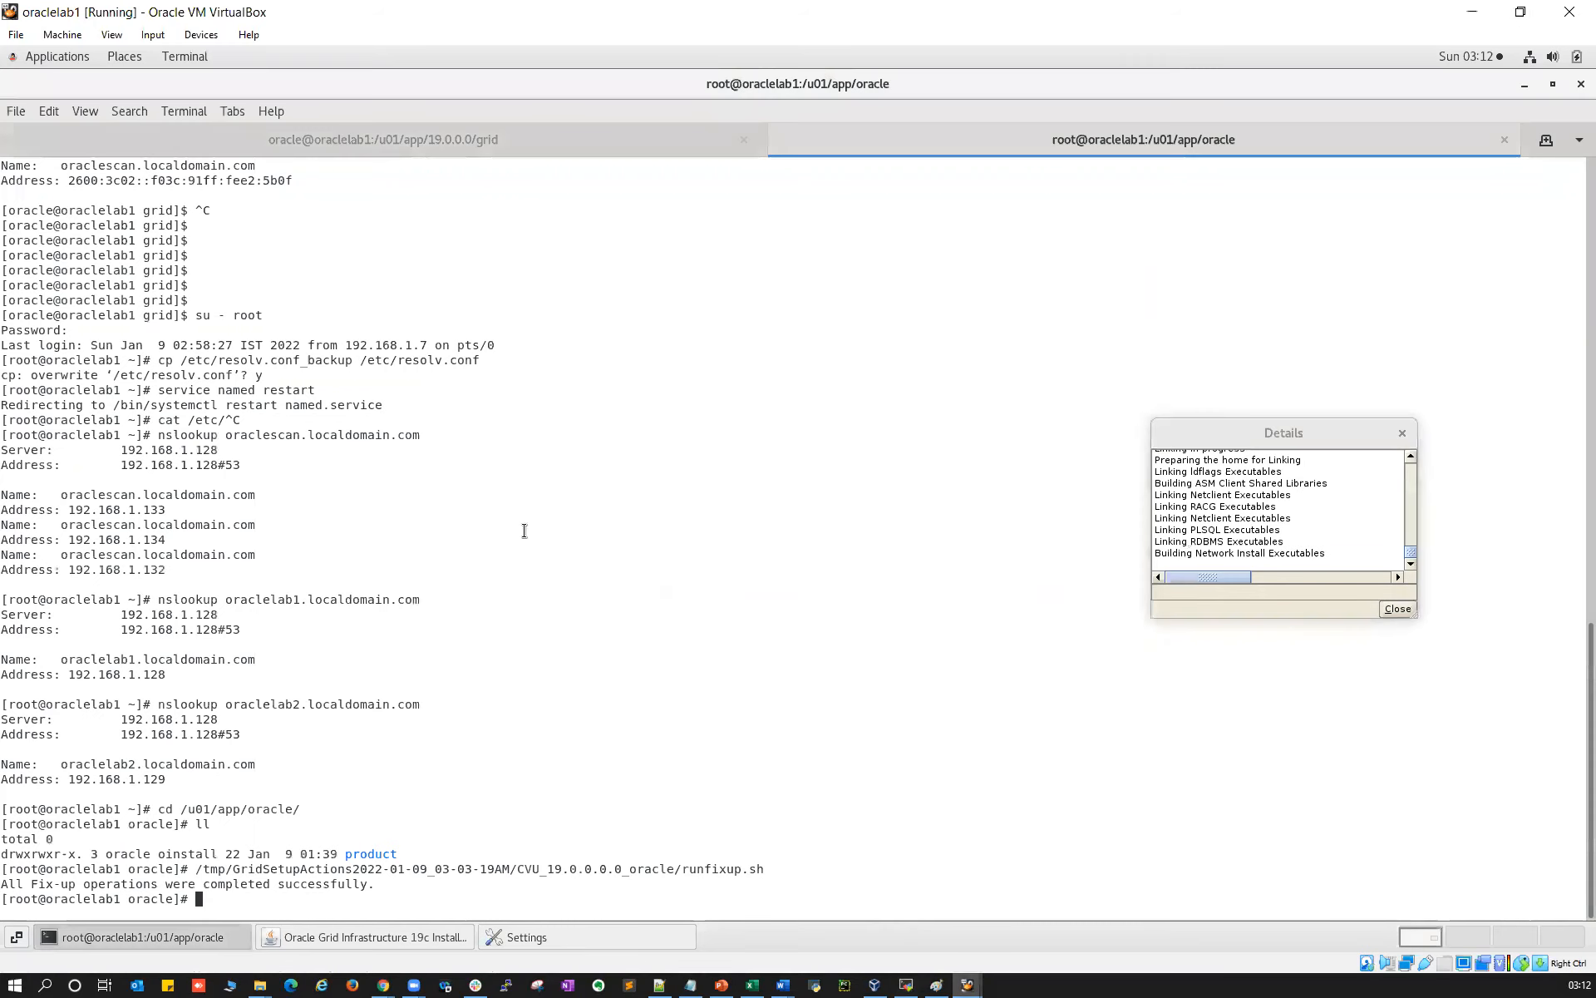
Reposition the MobaXterm window and log in as root, answering the save-password prompt
left_click(906, 985)
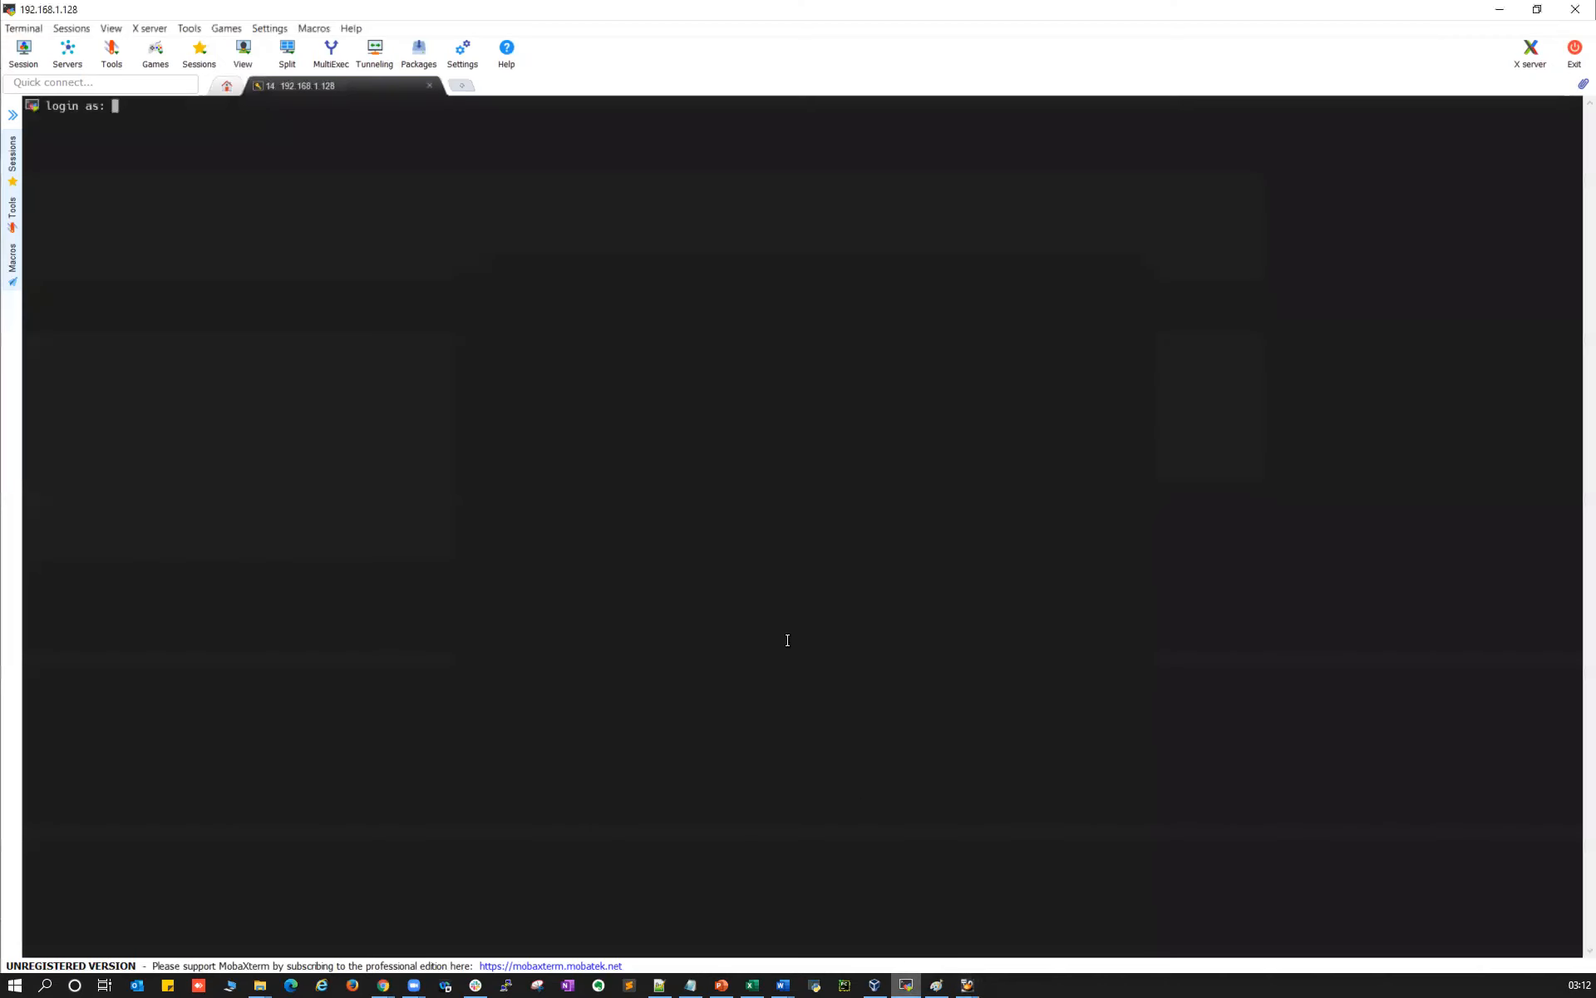
double_click(546, 10)
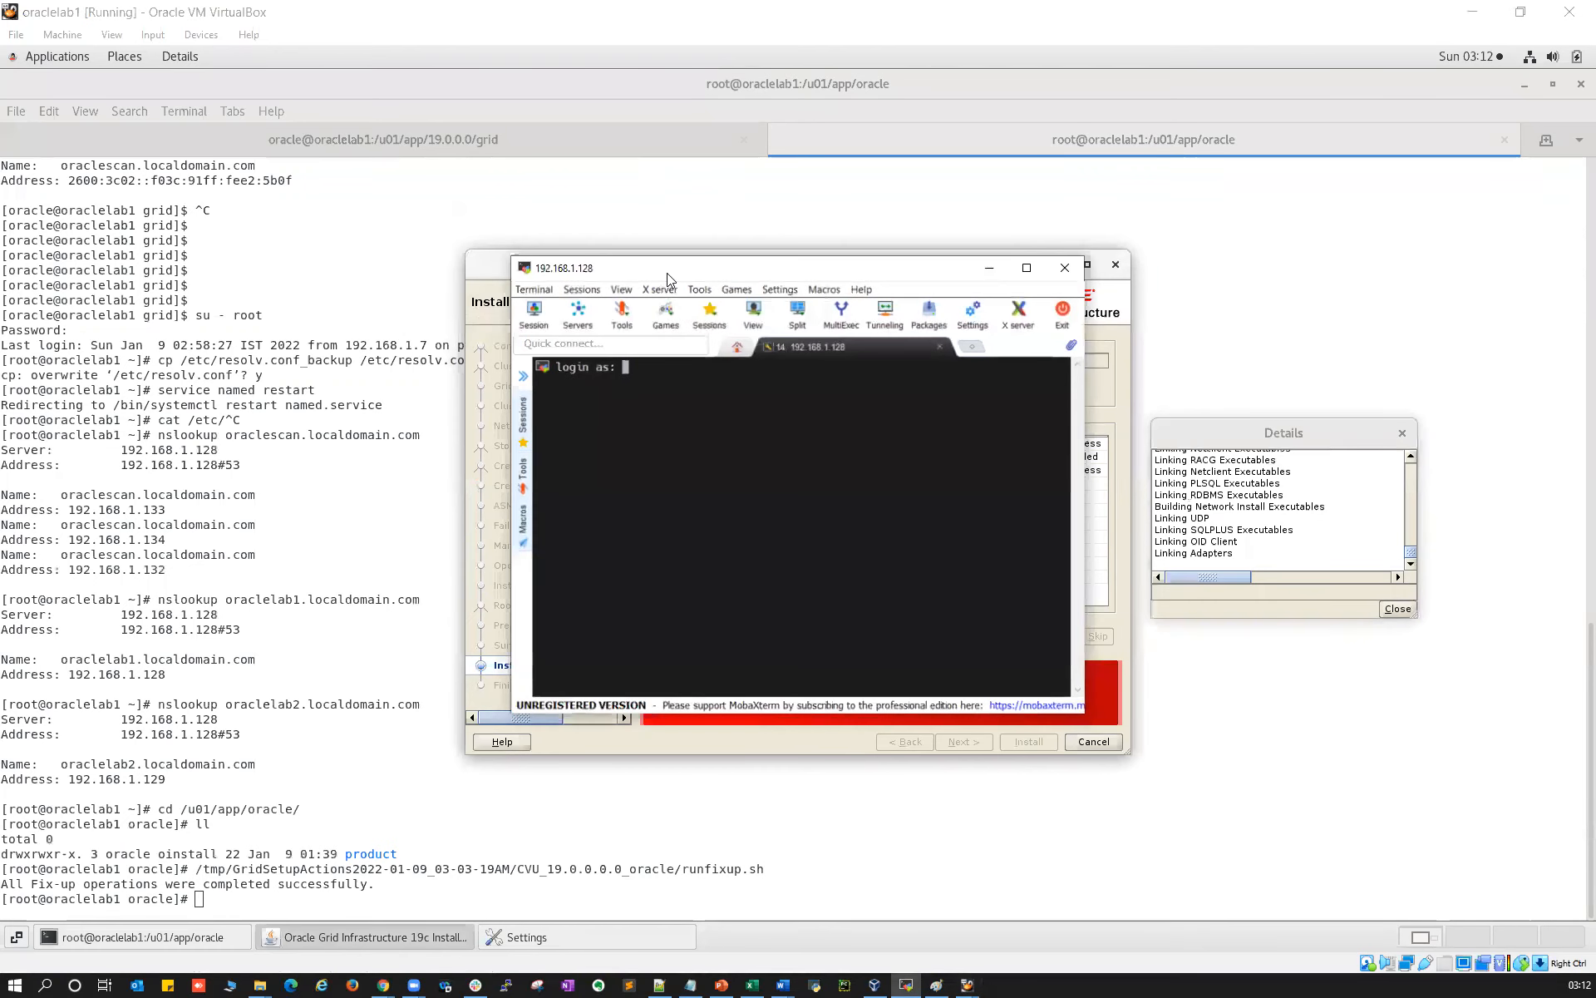
left_click_drag(638, 268, 177, 457)
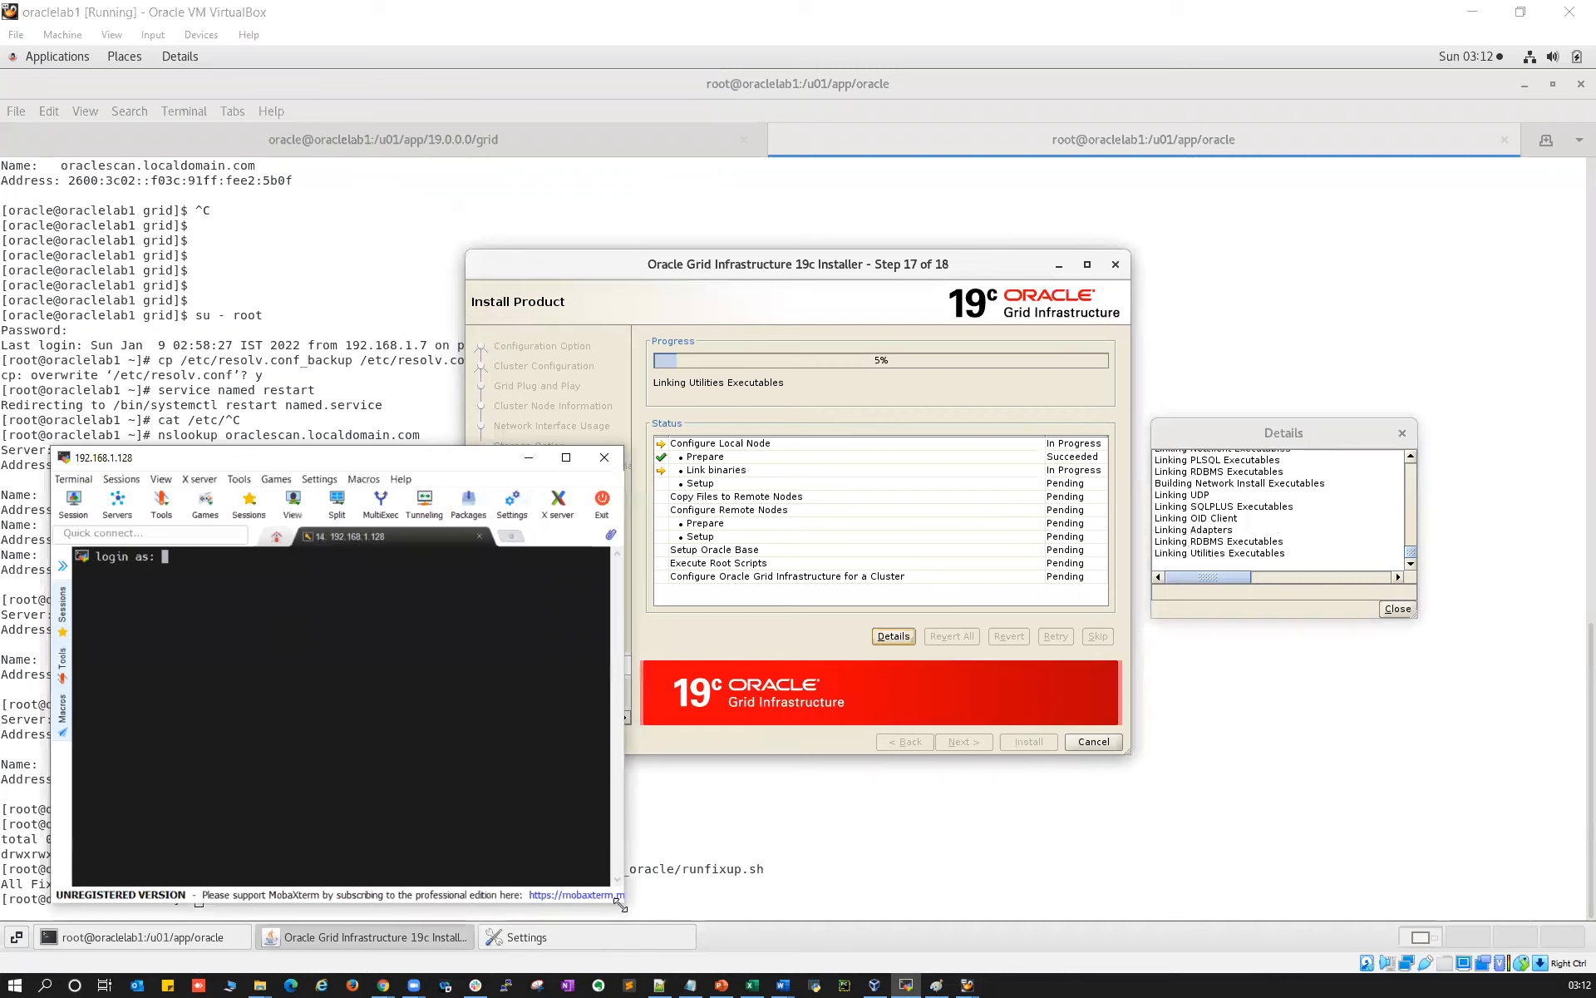
left_click_drag(622, 903, 1568, 913)
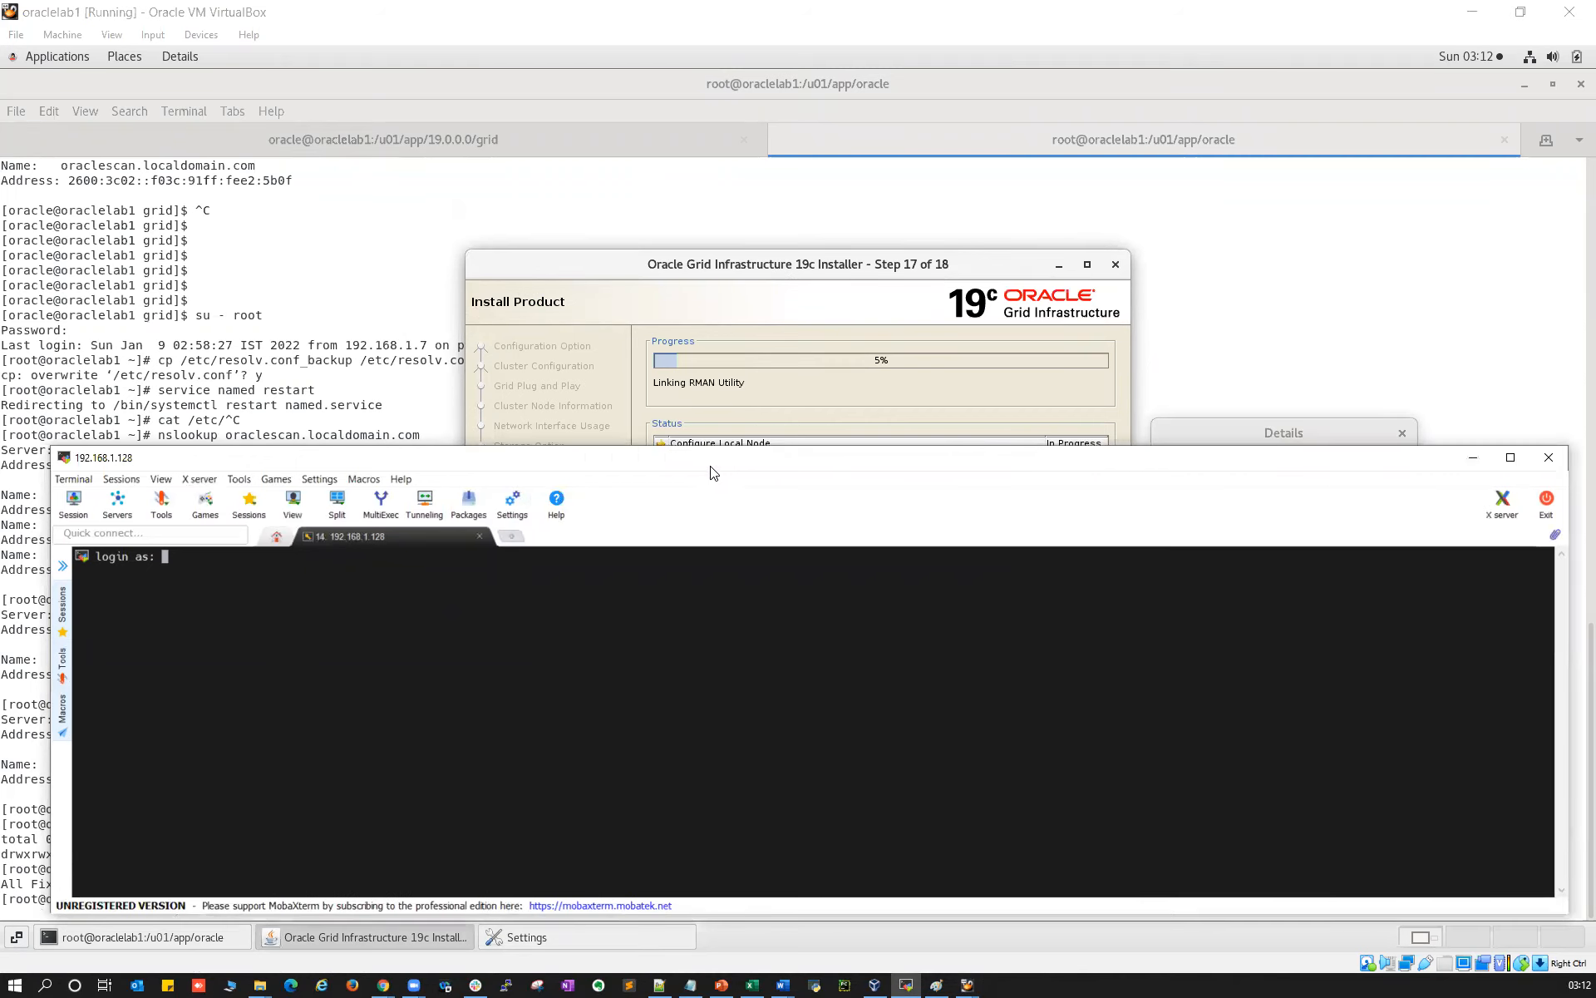
left_click_drag(711, 472, 702, 515)
type("root")
key("Return")
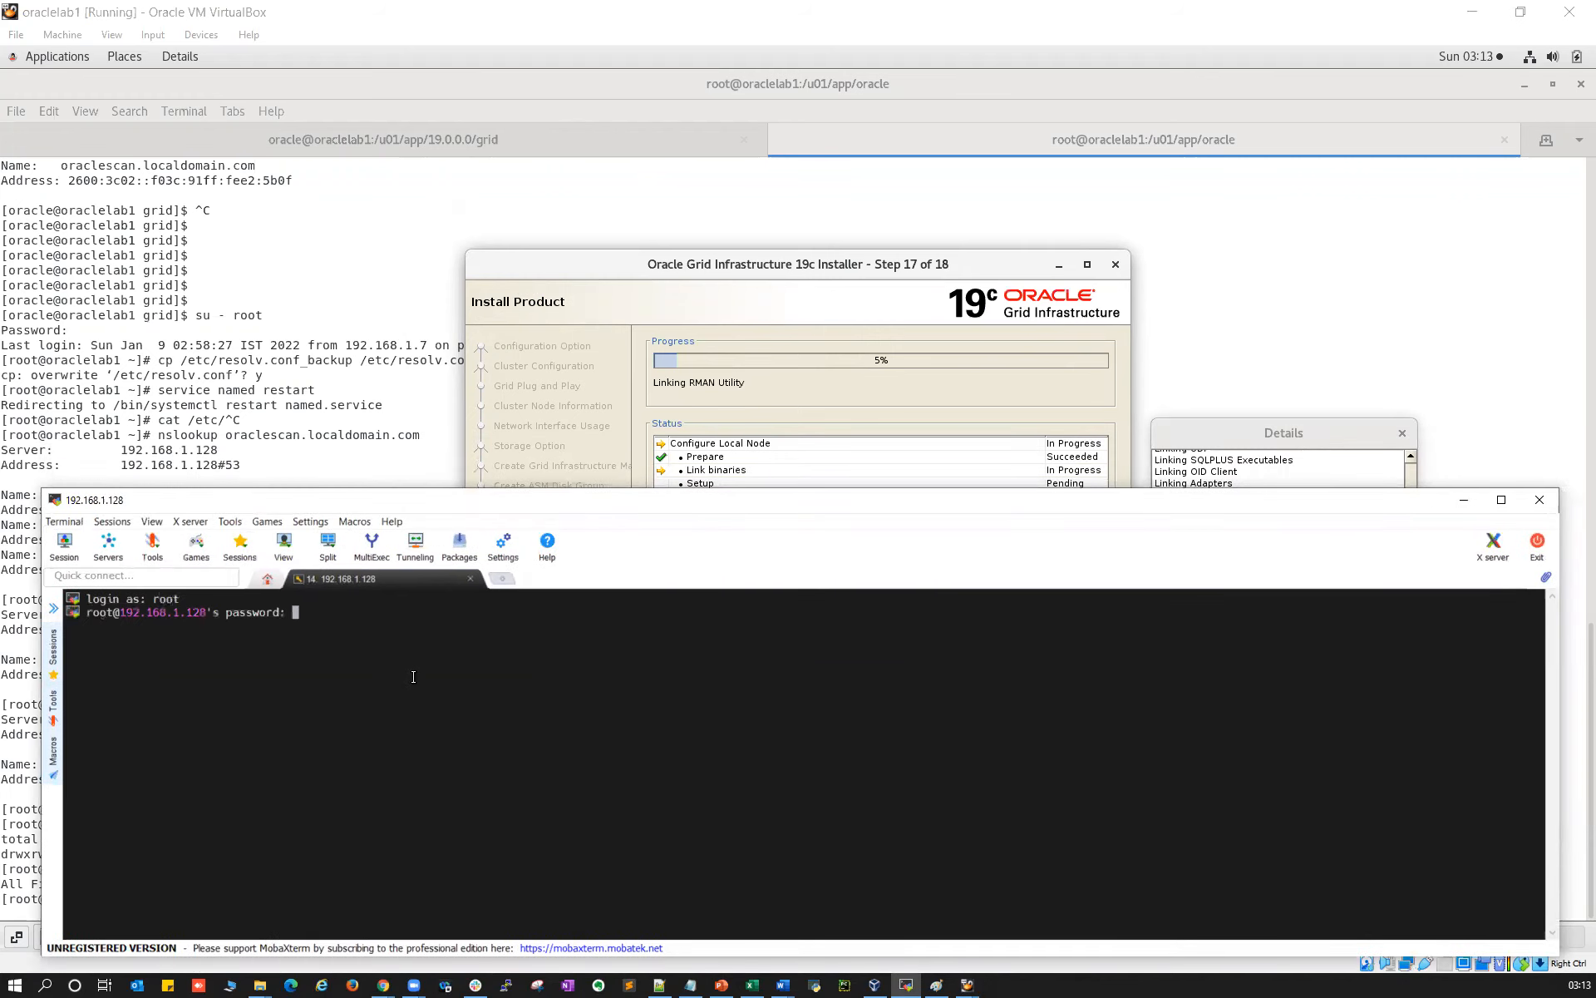
key("Return")
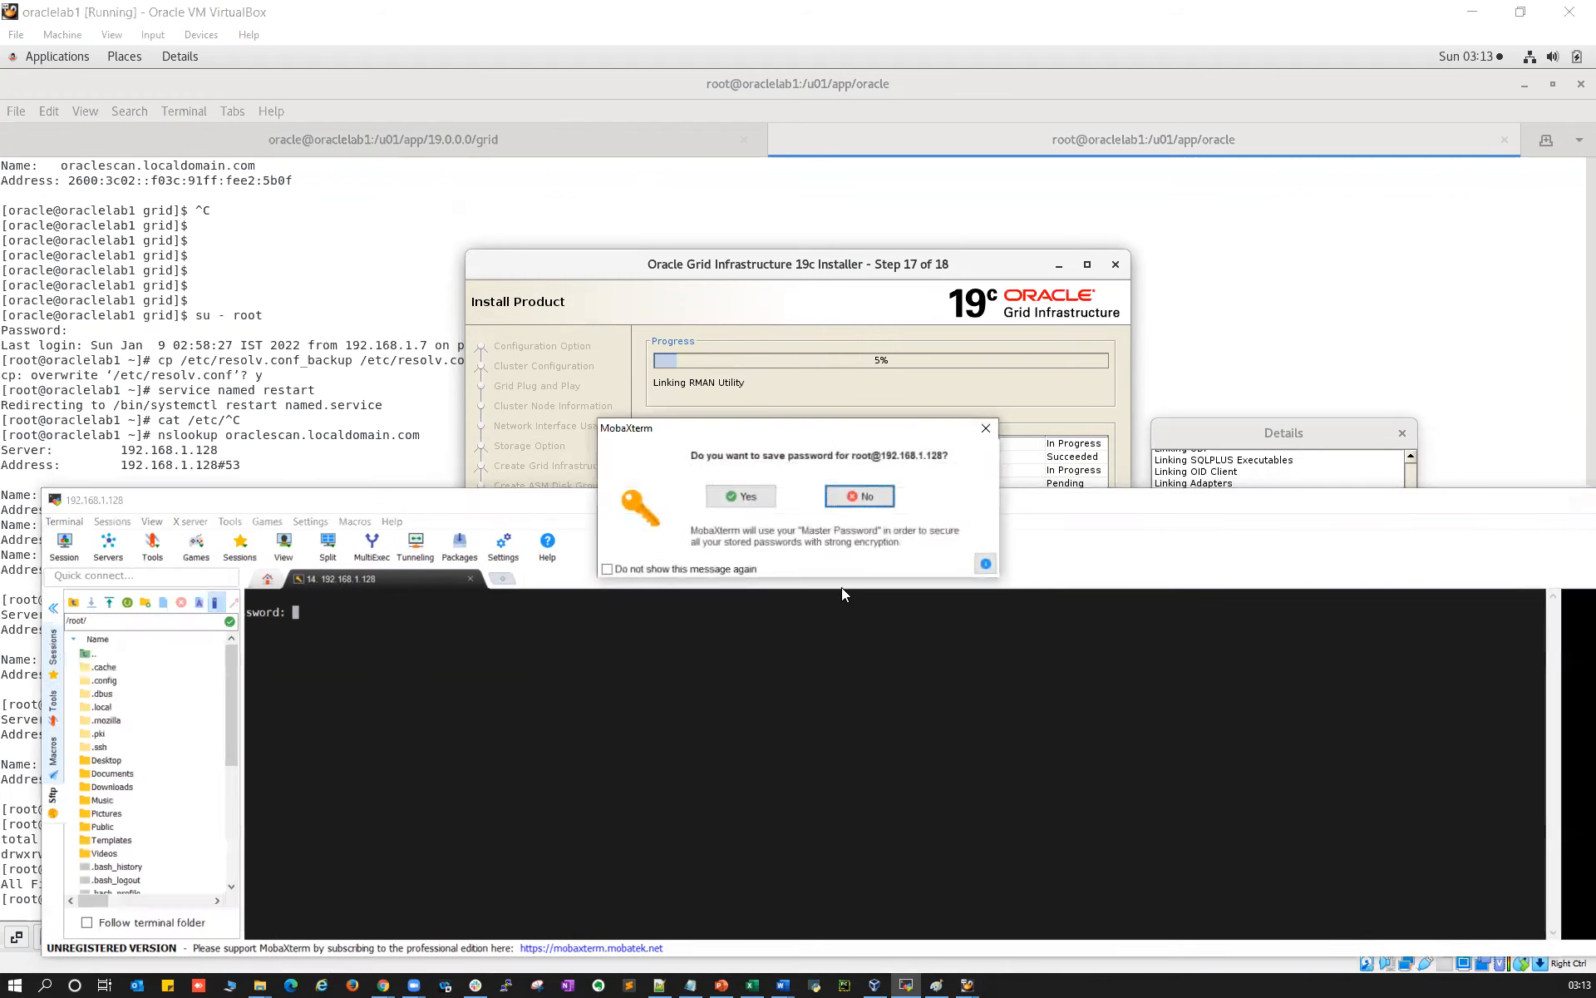
left_click(857, 496)
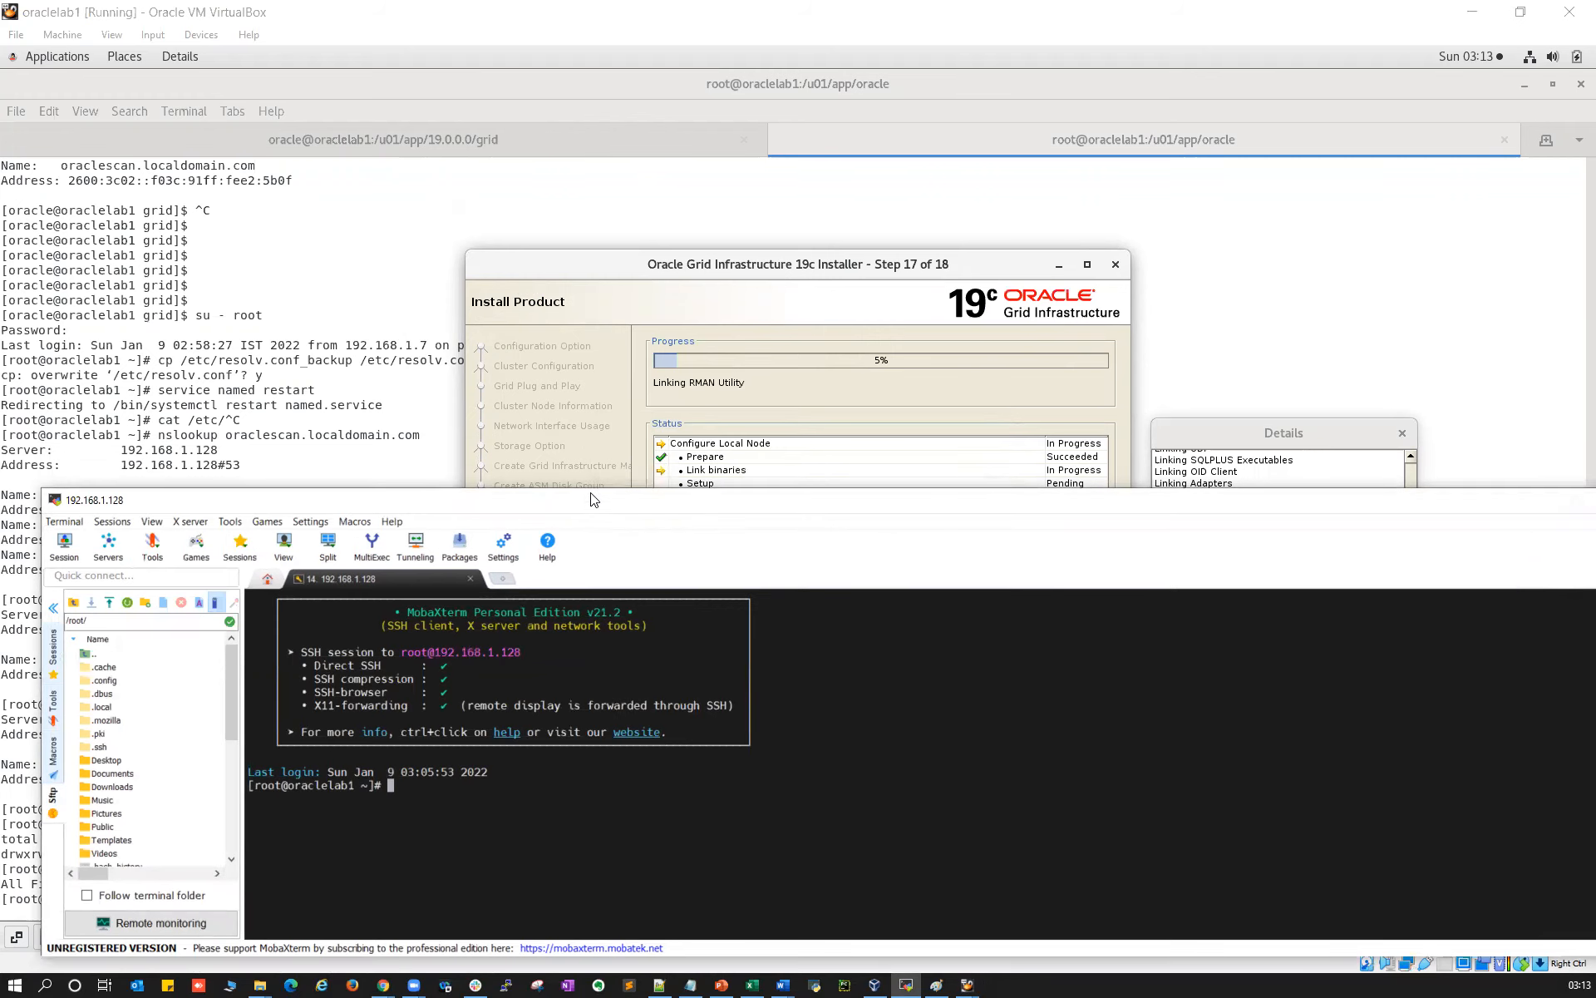
Hide the Sftp panel and resize the session window beside the Grid installer
left_click_drag(594, 499, 540, 1)
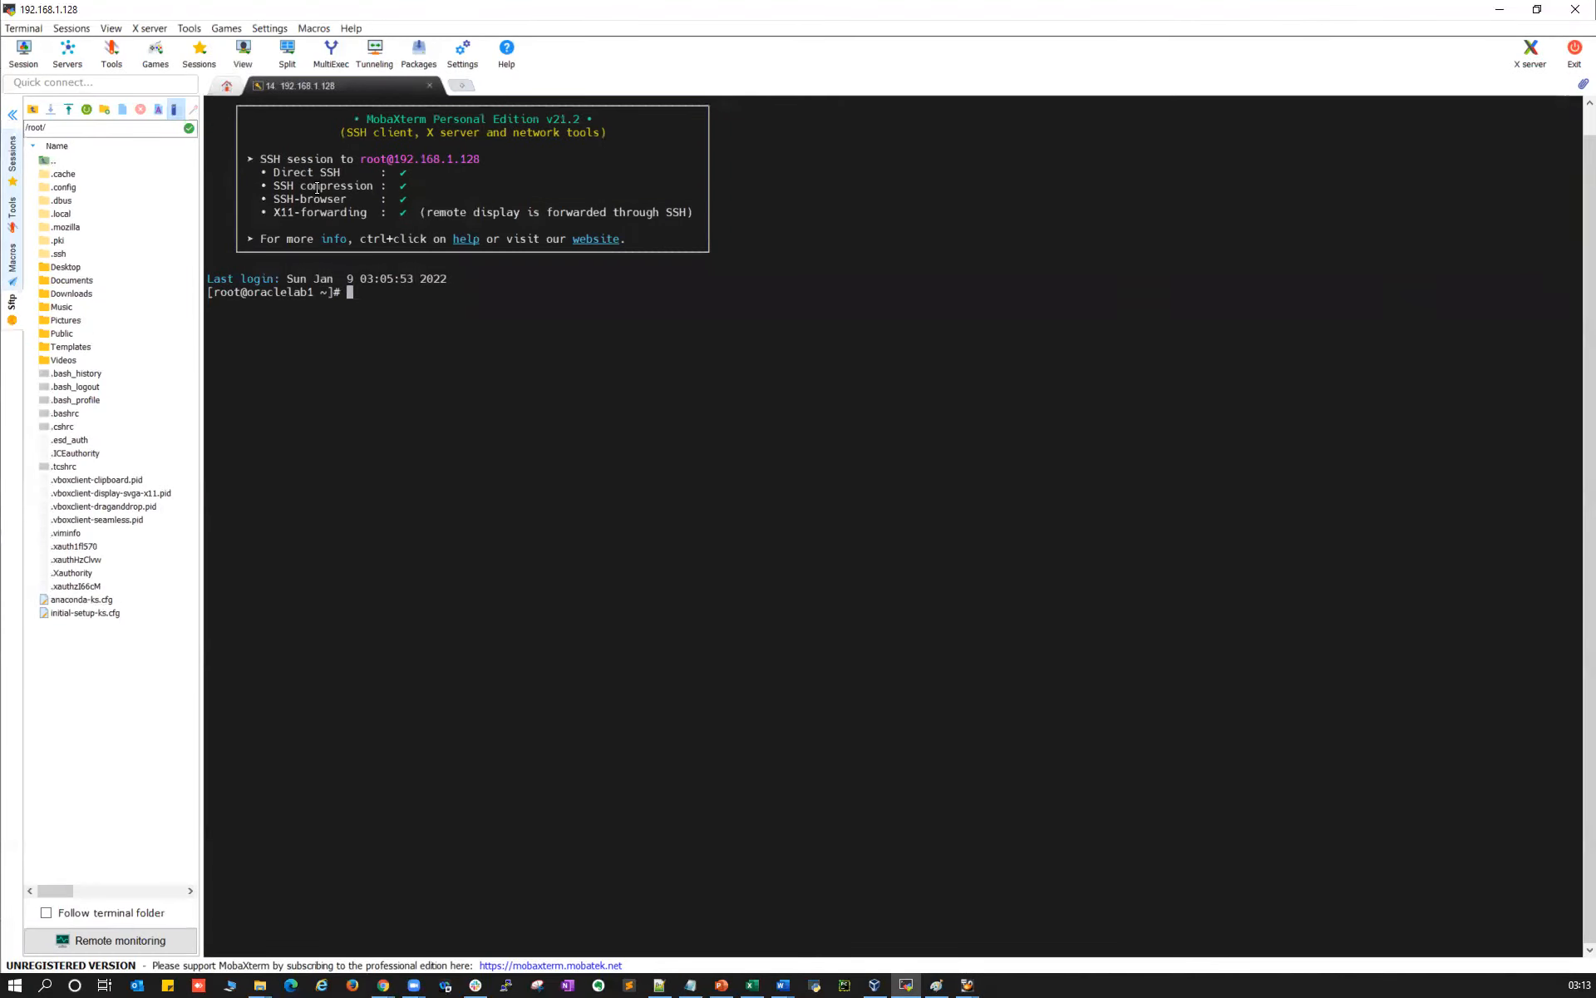
left_click(13, 115)
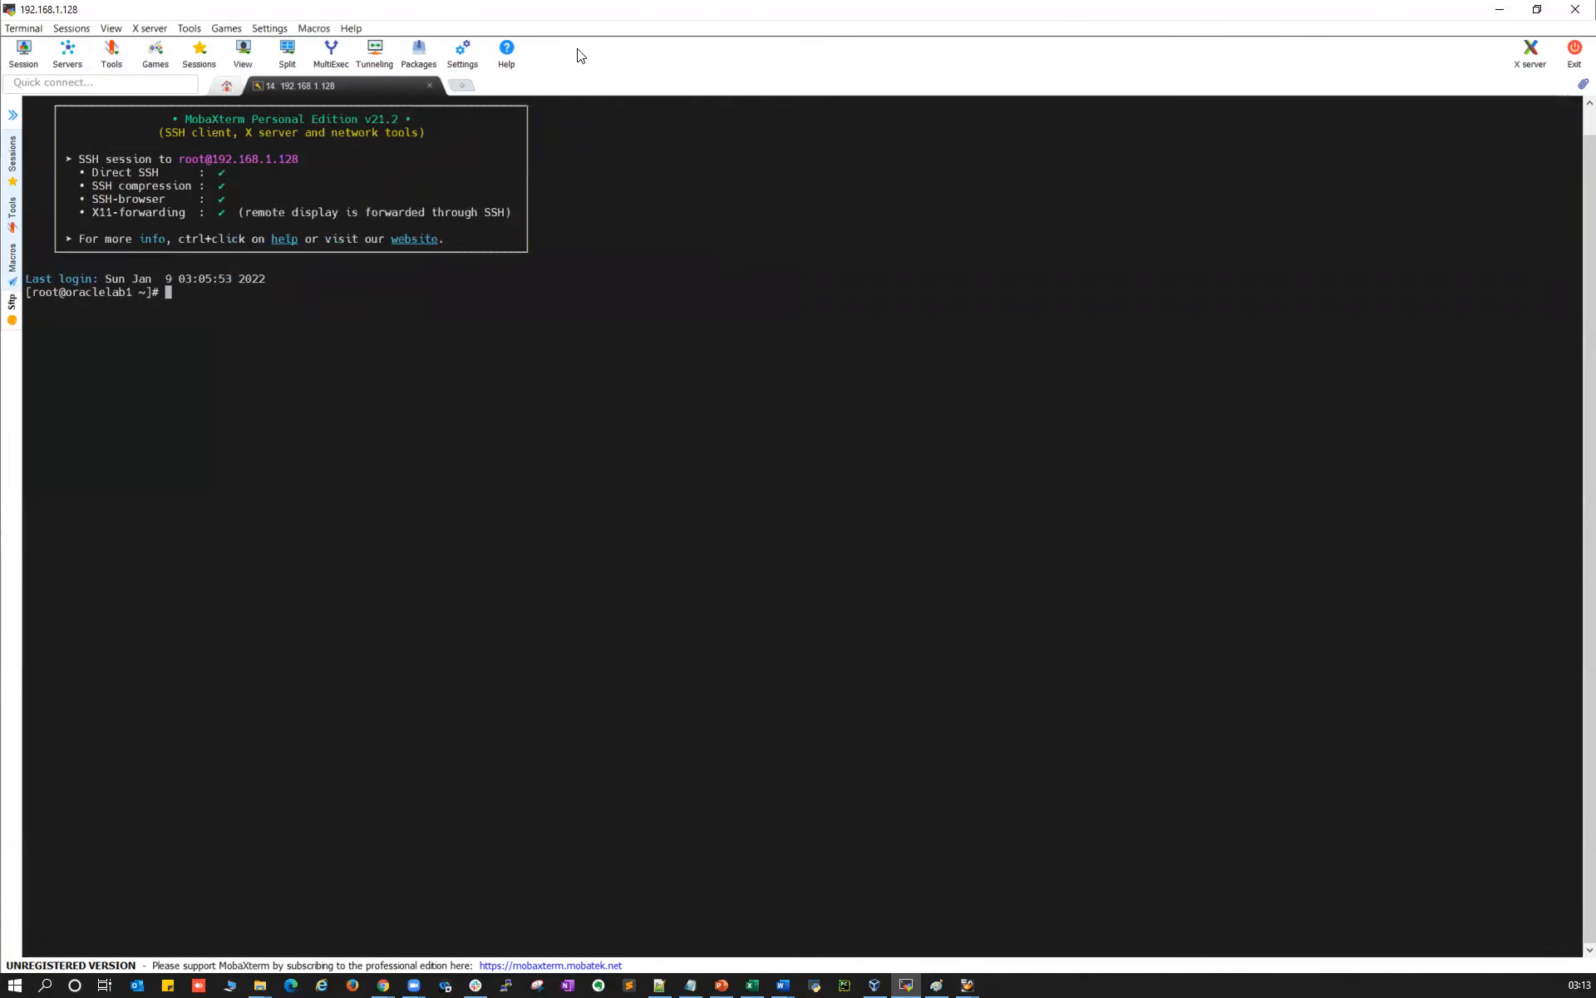
left_click(1537, 9)
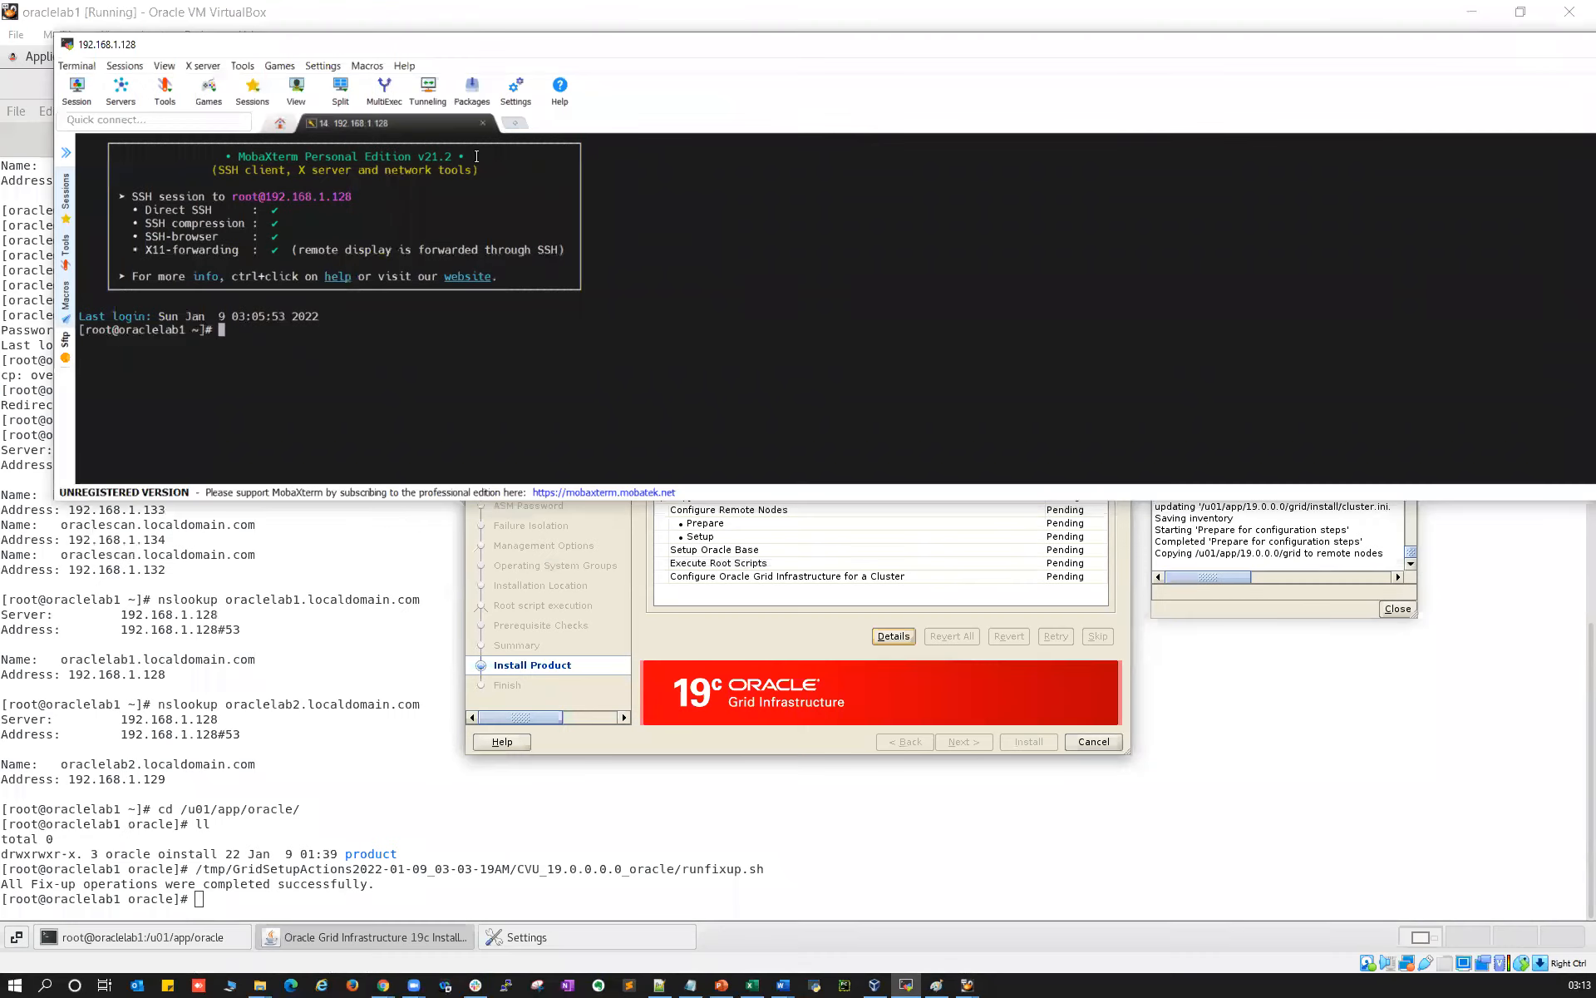
left_click_drag(50, 87, 811, 92)
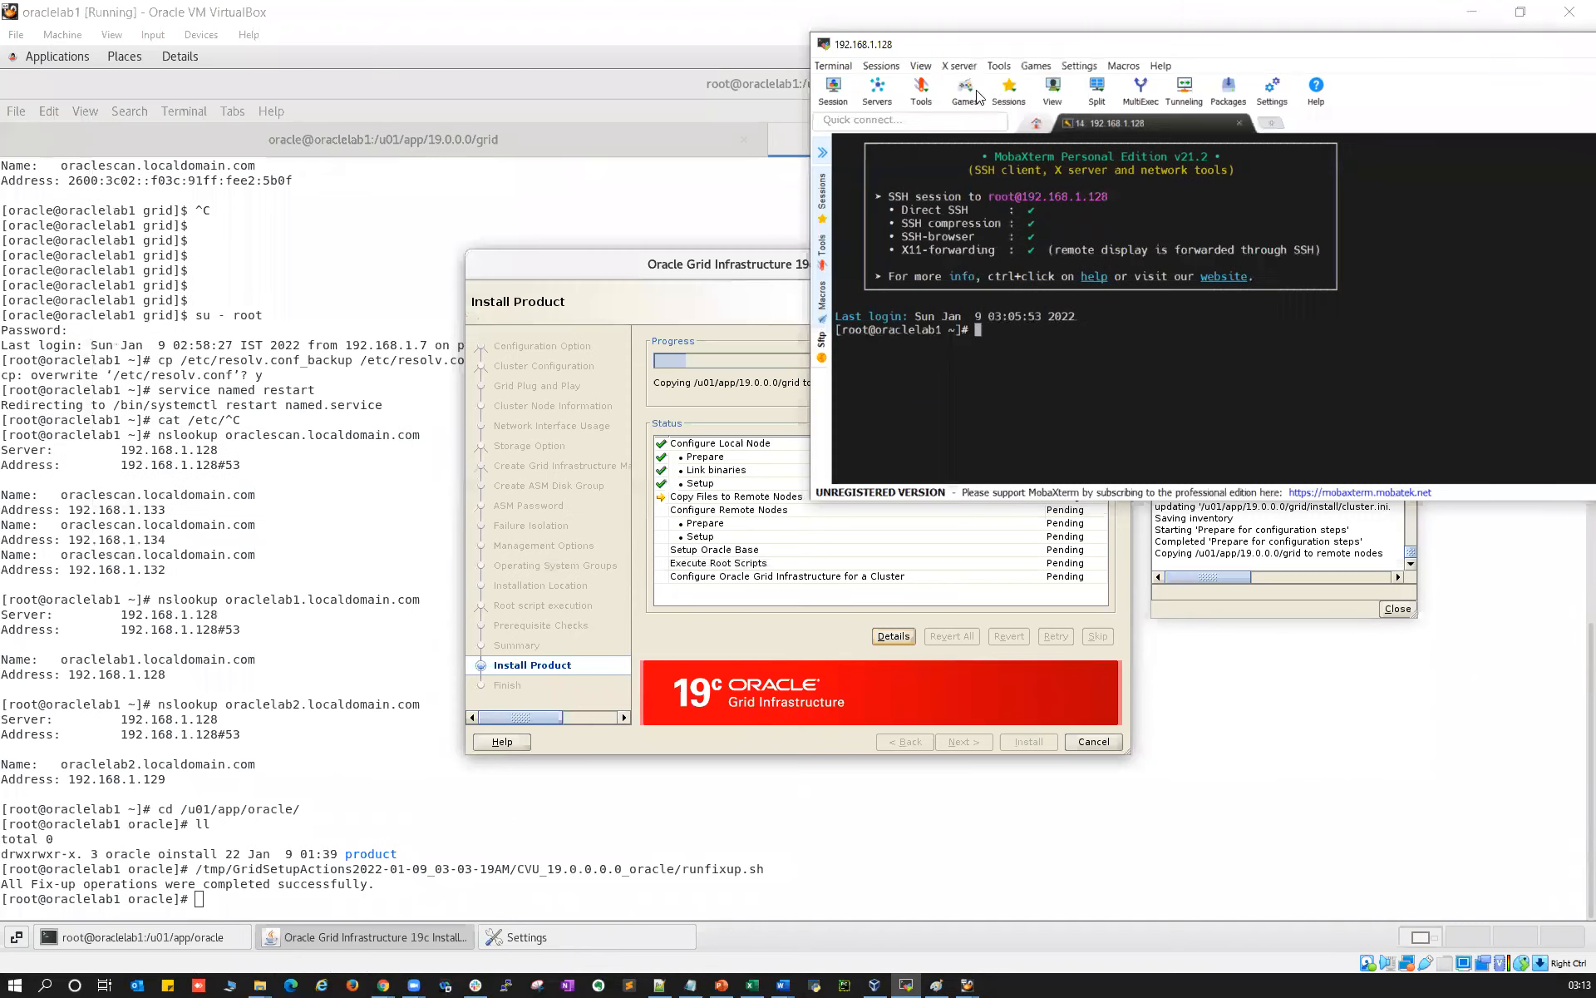
left_click_drag(1066, 51, 258, 38)
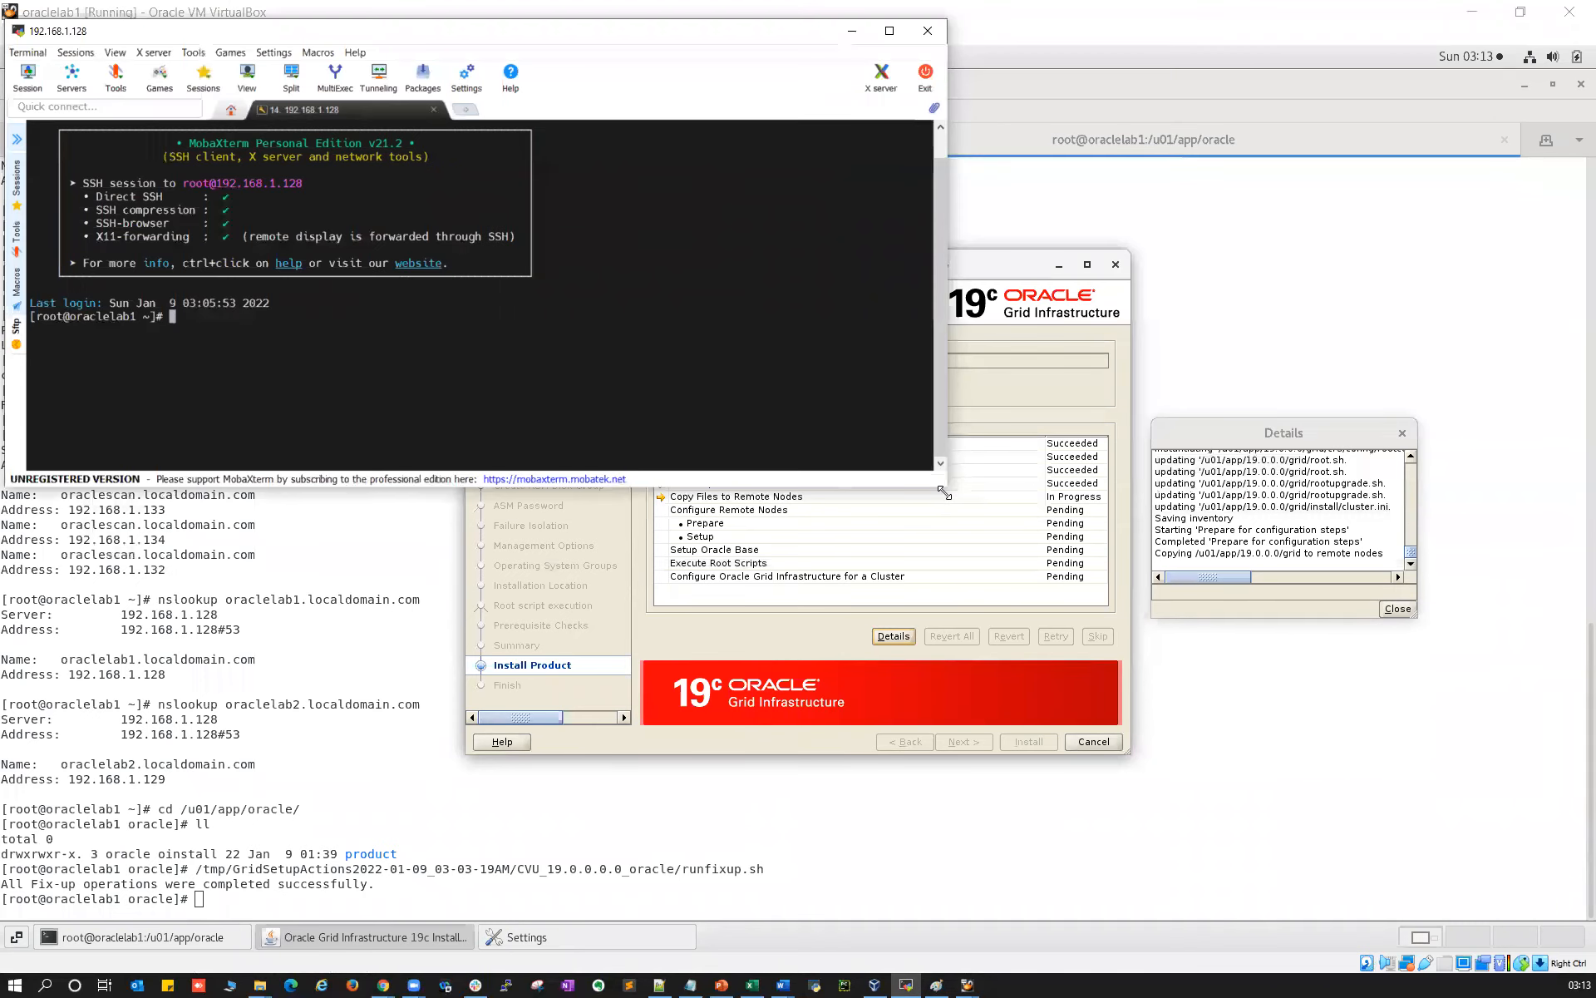
left_click_drag(945, 493, 1115, 890)
Rearrange the Grid installer, guest terminal and root SSH windows, checking the runfixup.sh path
left_click_drag(1371, 216, 1377, 195)
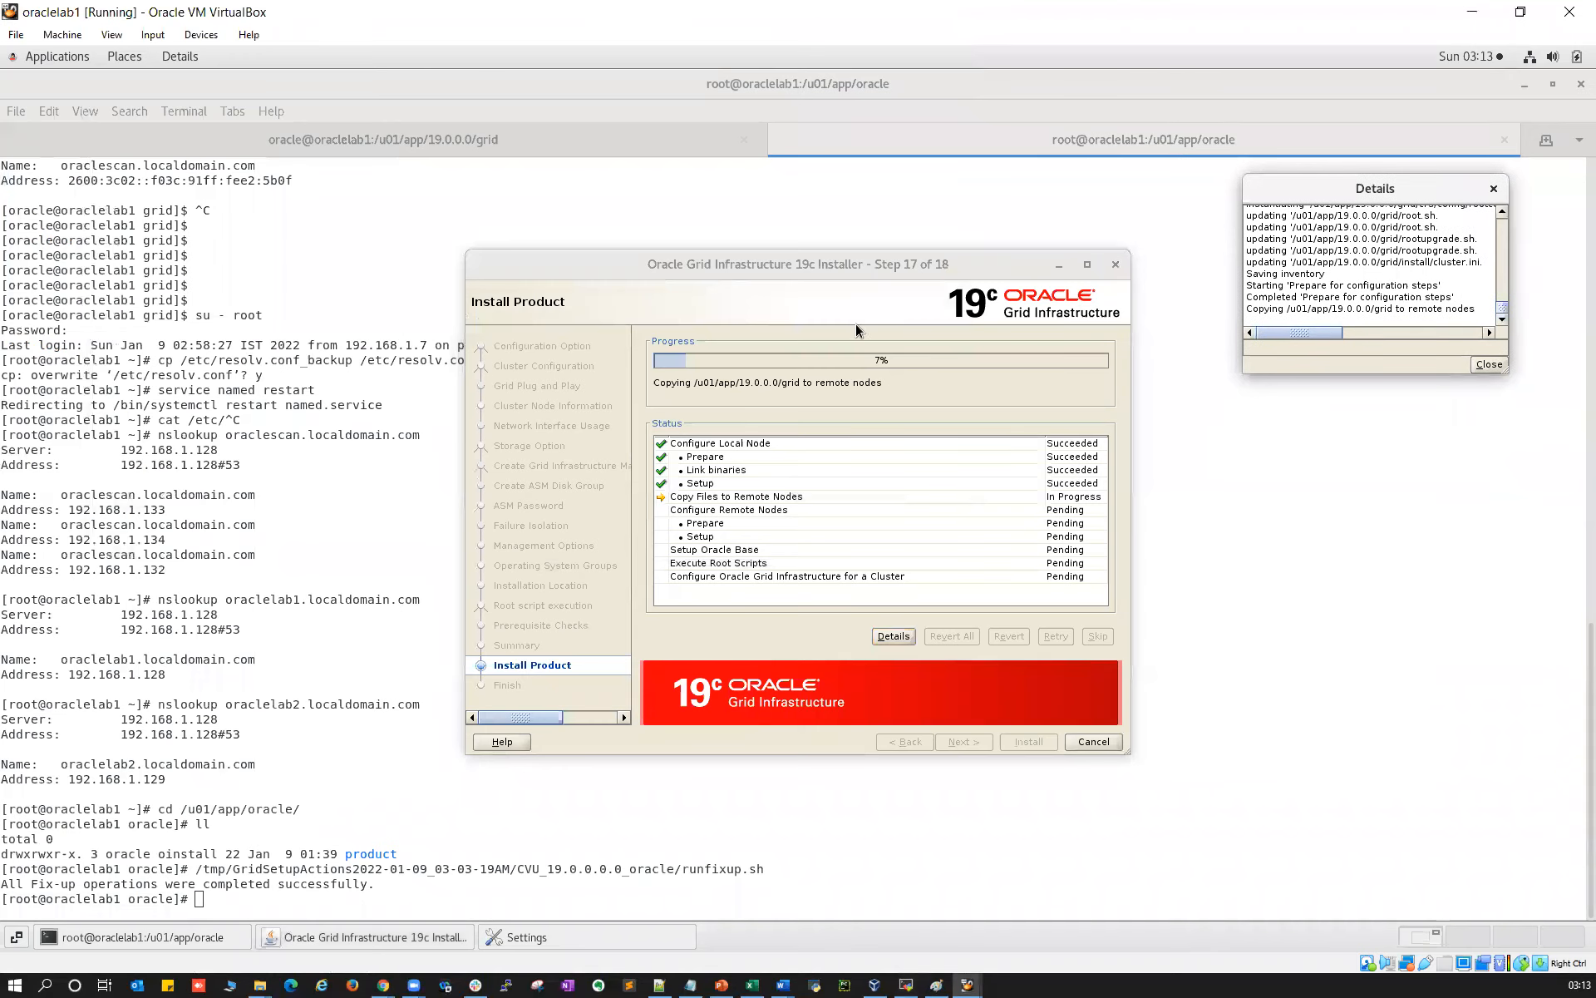
left_click_drag(862, 262, 1296, 391)
left_click(906, 985)
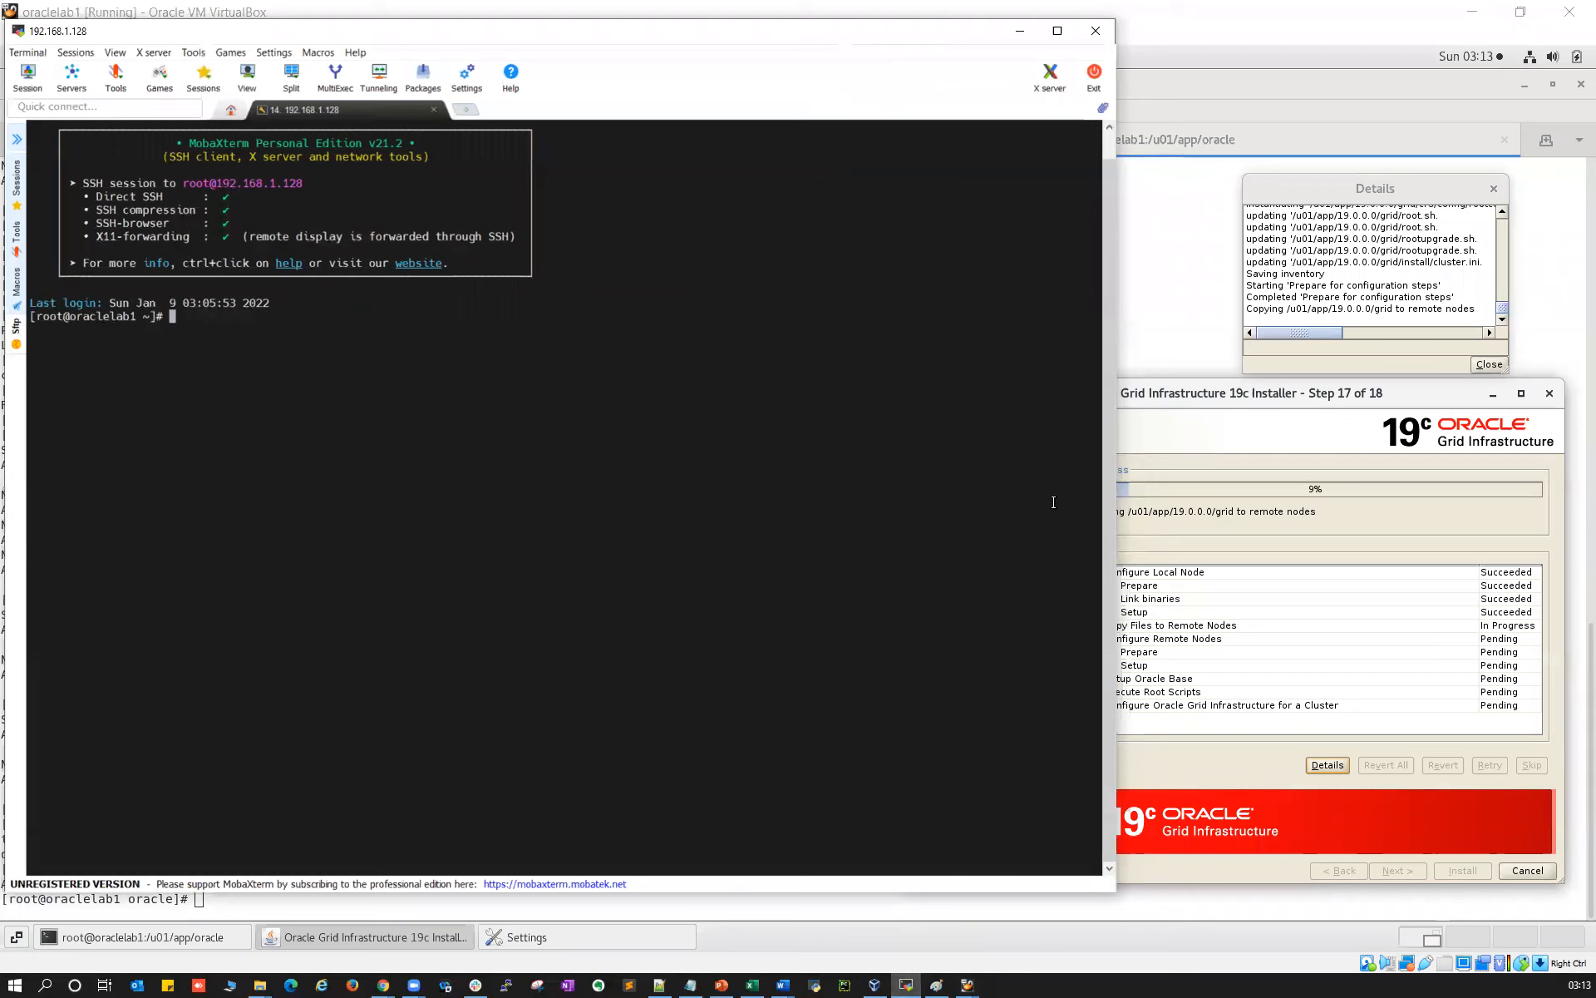
left_click_drag(1181, 396, 1212, 430)
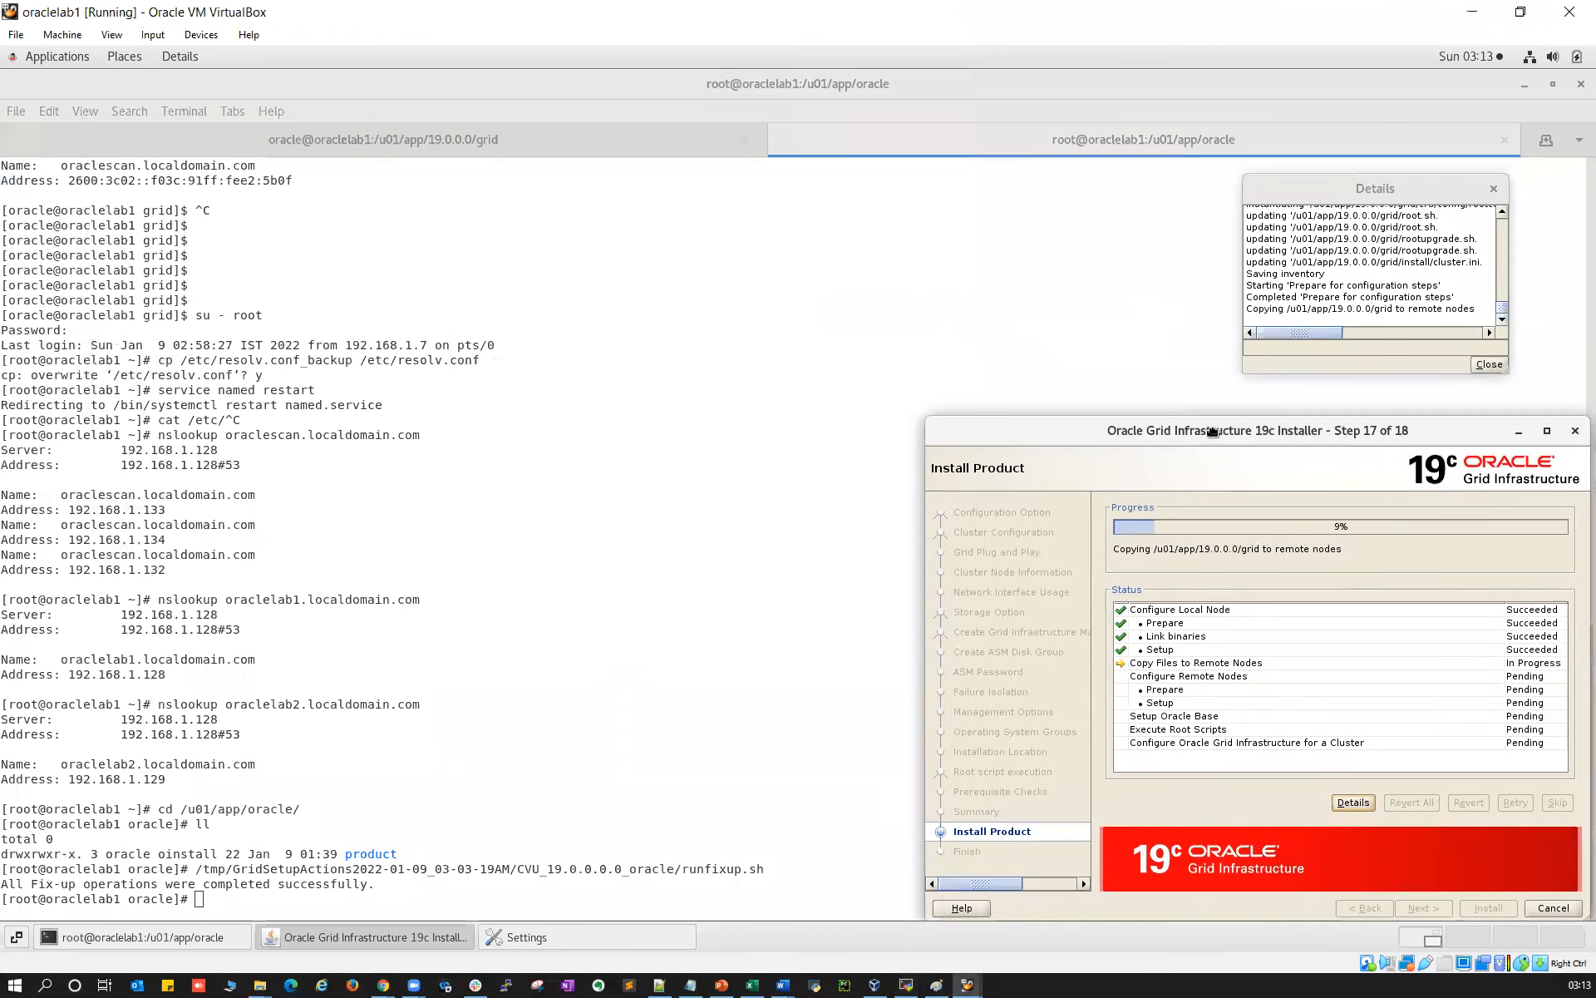
left_click(702, 535)
left_click(906, 984)
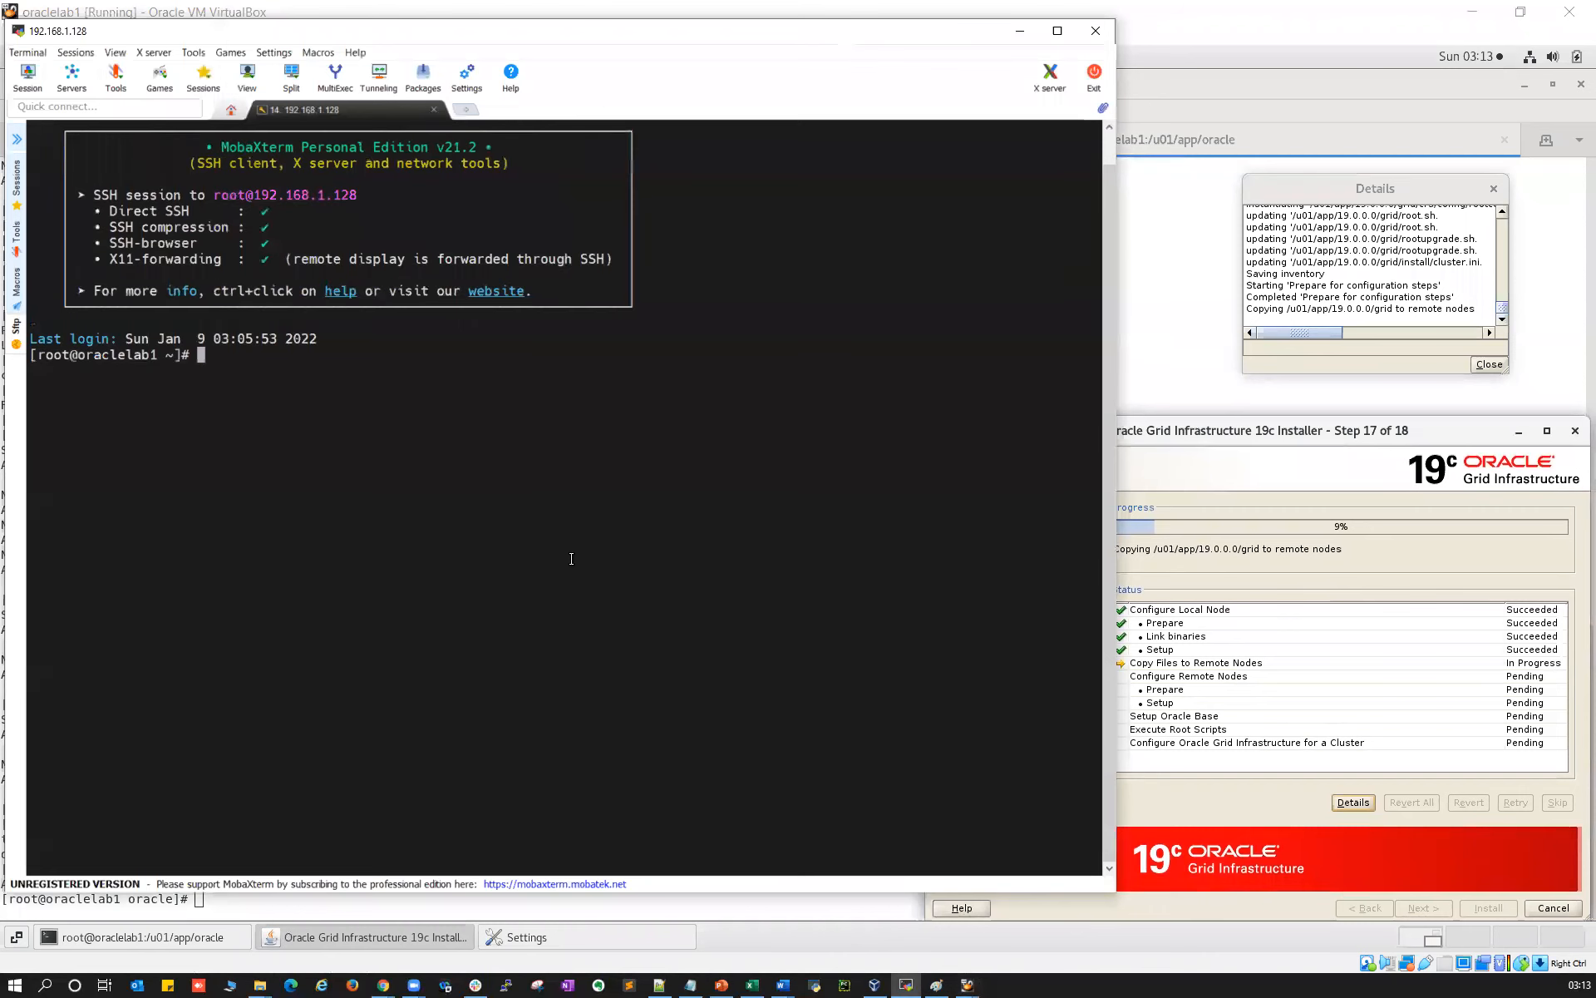
left_click(1176, 337)
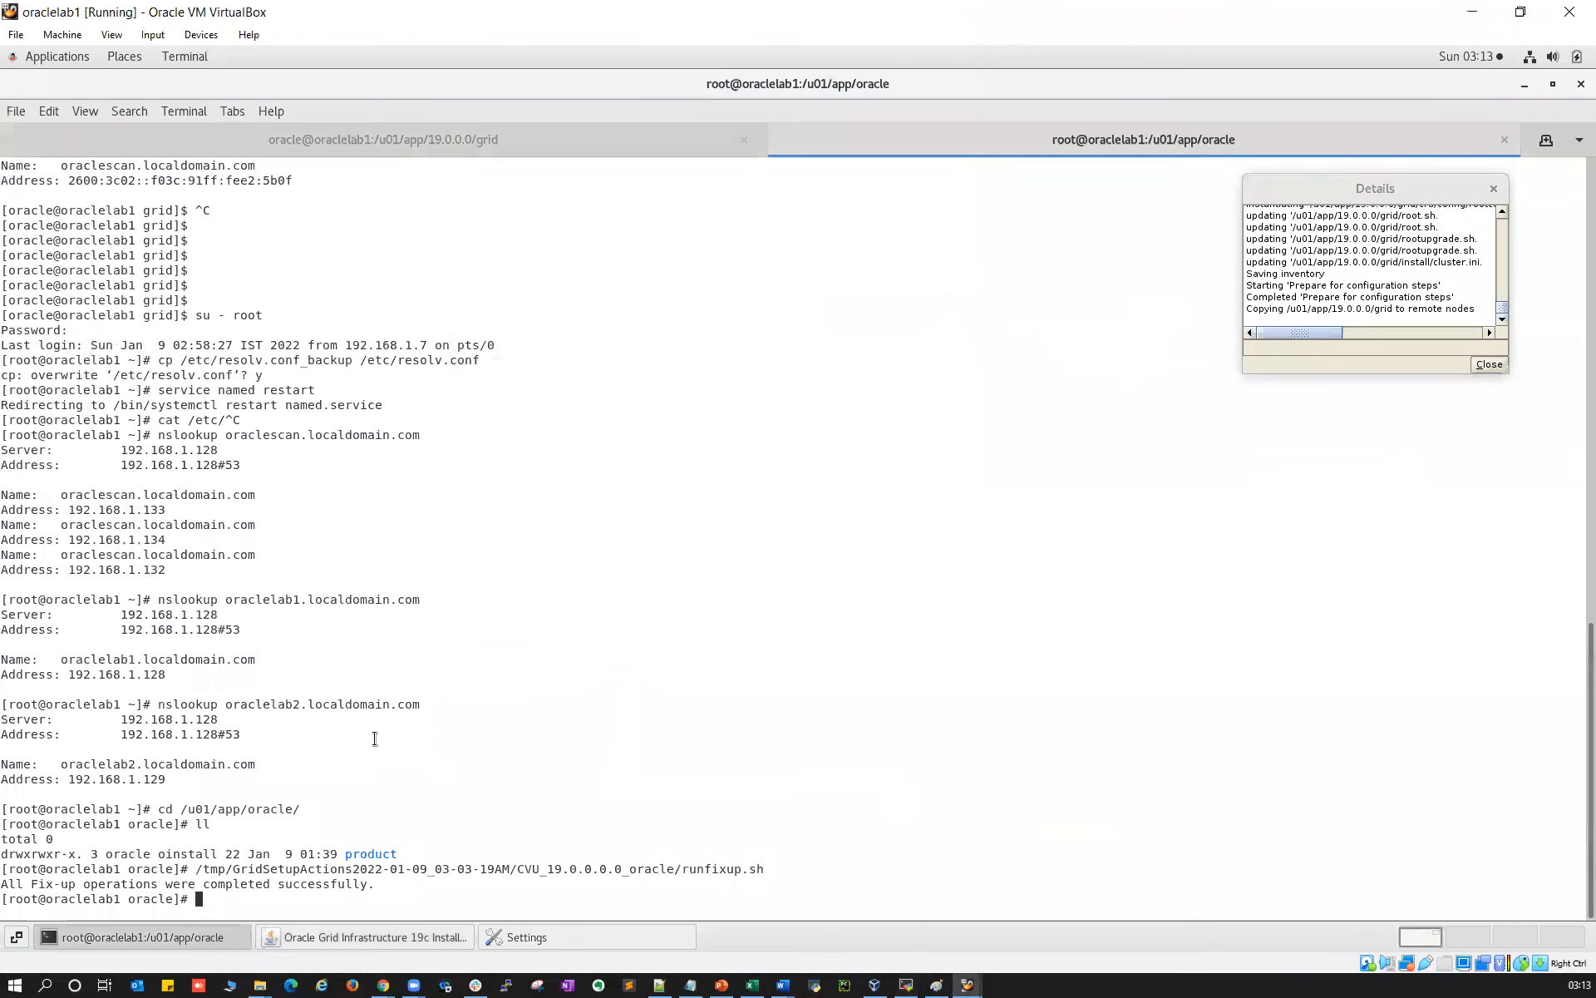
double_click(396, 872)
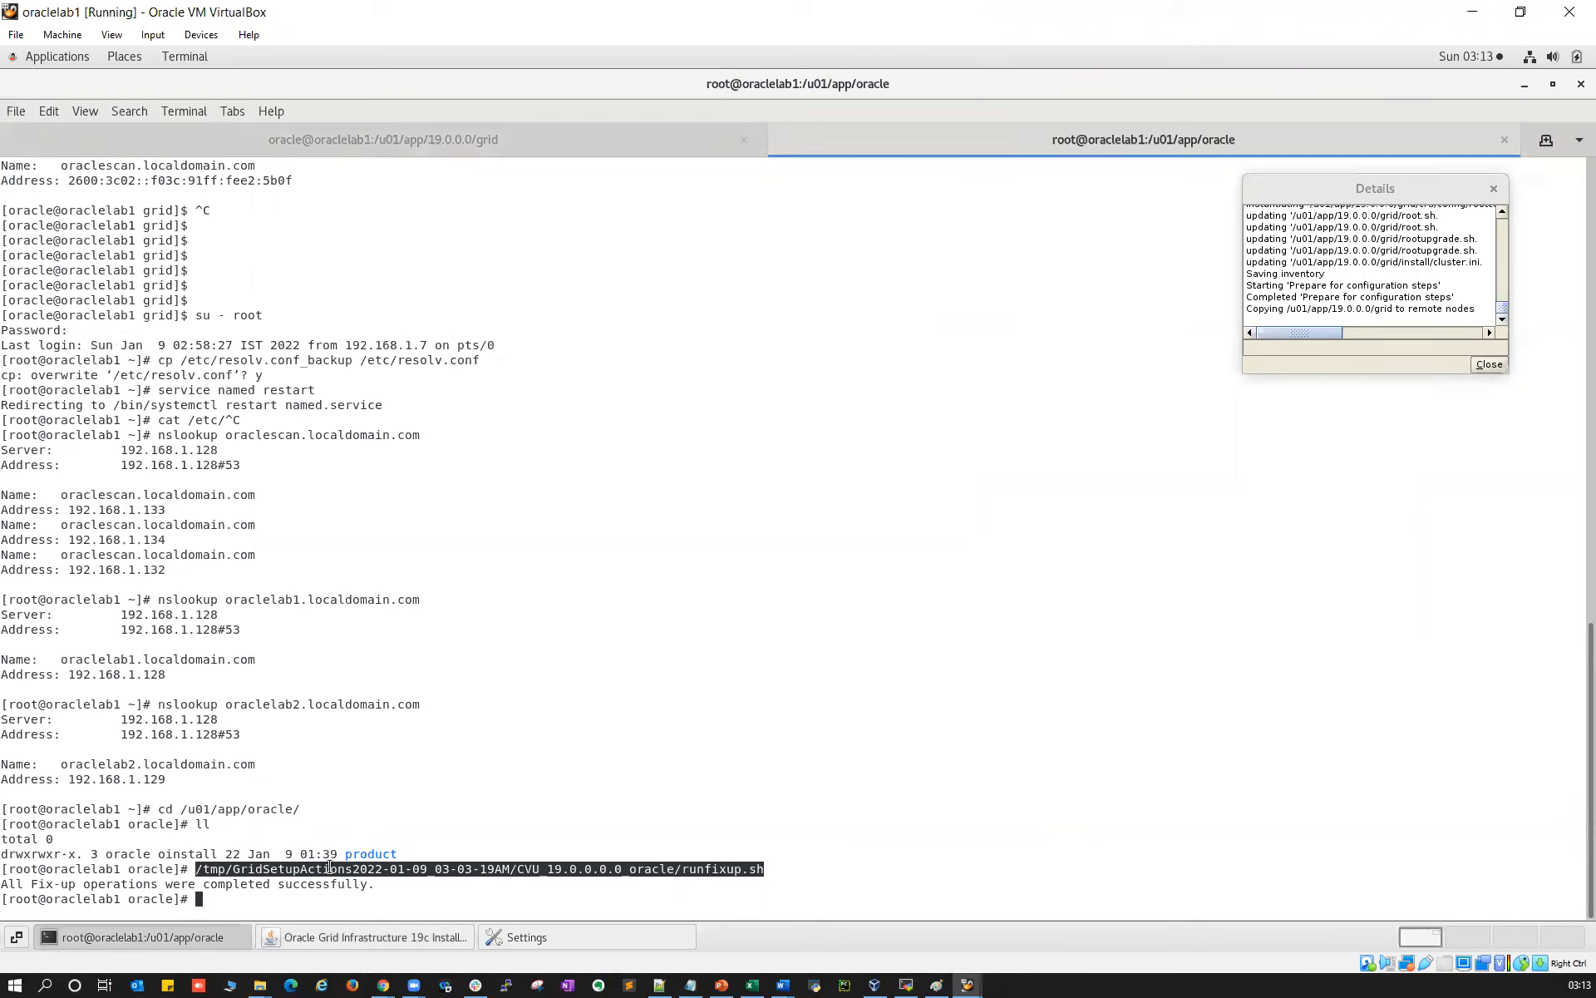
left_click(278, 939)
left_click(172, 941)
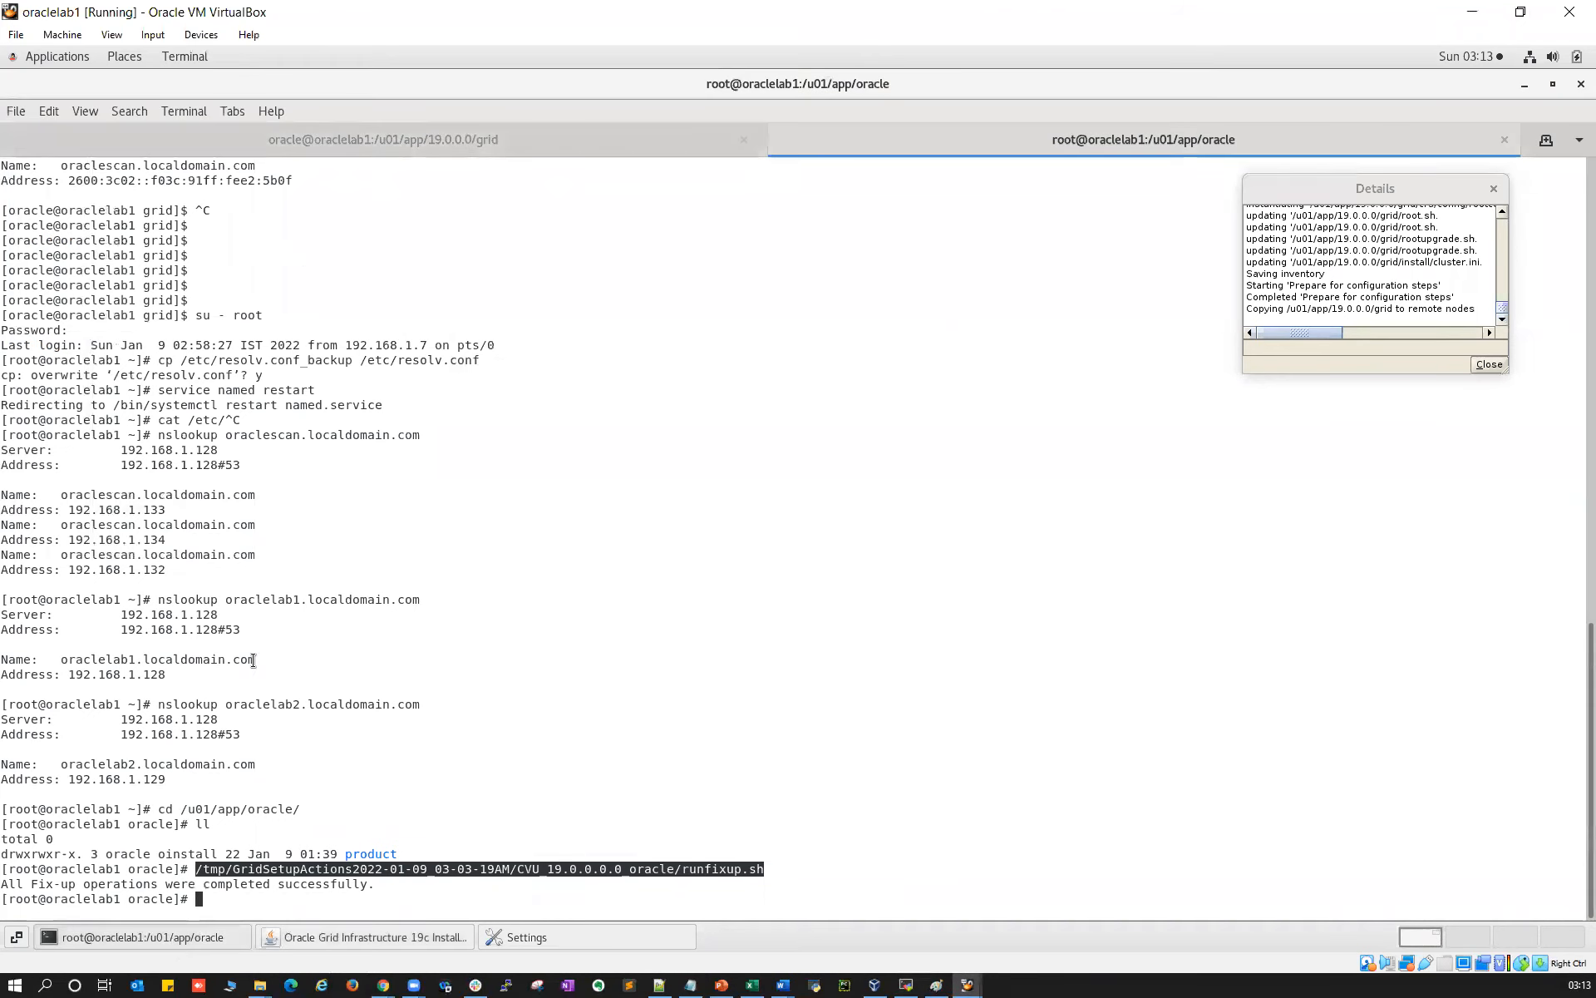
Copy the gridSetupActions install log path from the oracle user's gridSetup.sh output
left_click(273, 148)
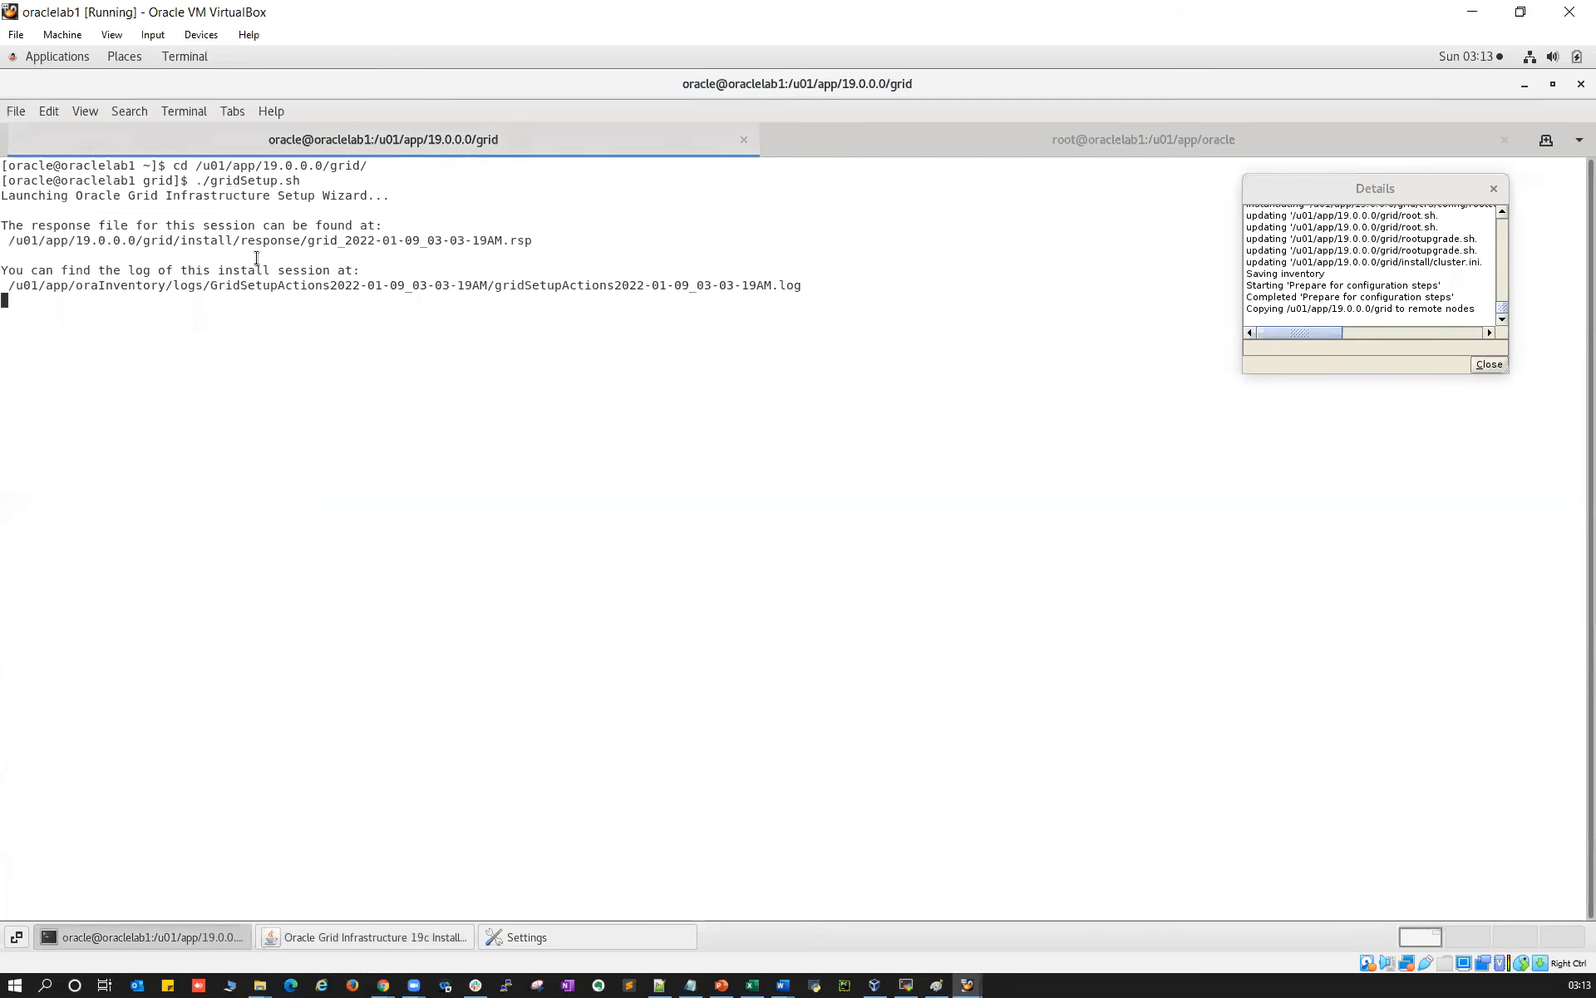
double_click(340, 283)
right_click(421, 285)
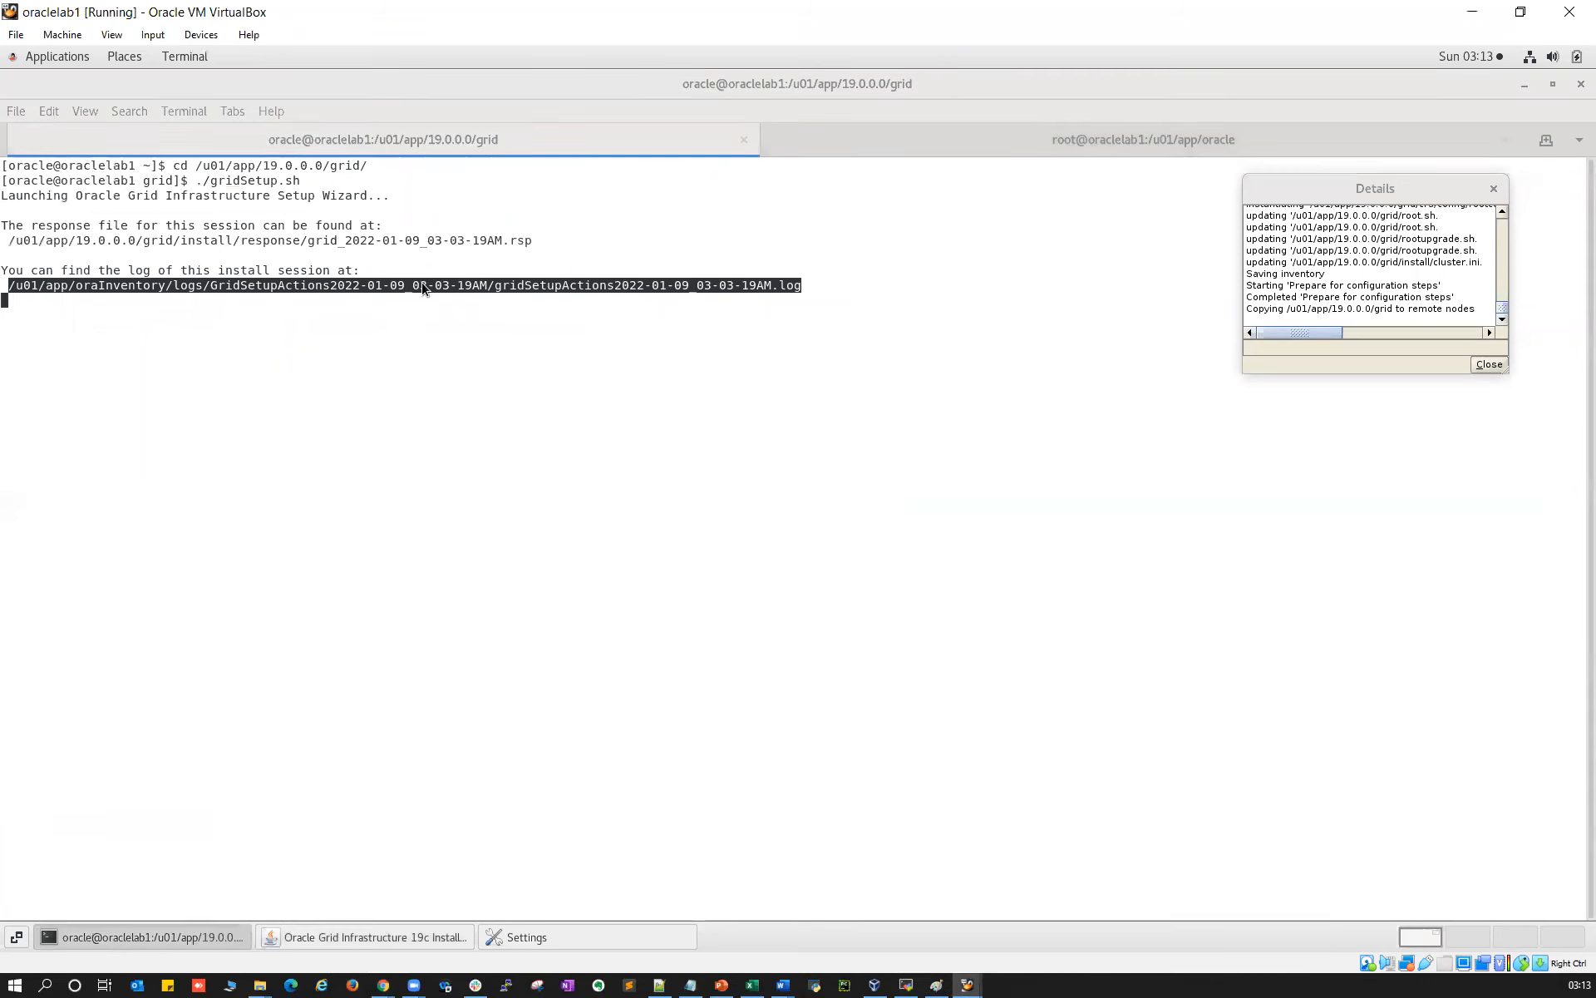
left_click(446, 301)
left_click(872, 835)
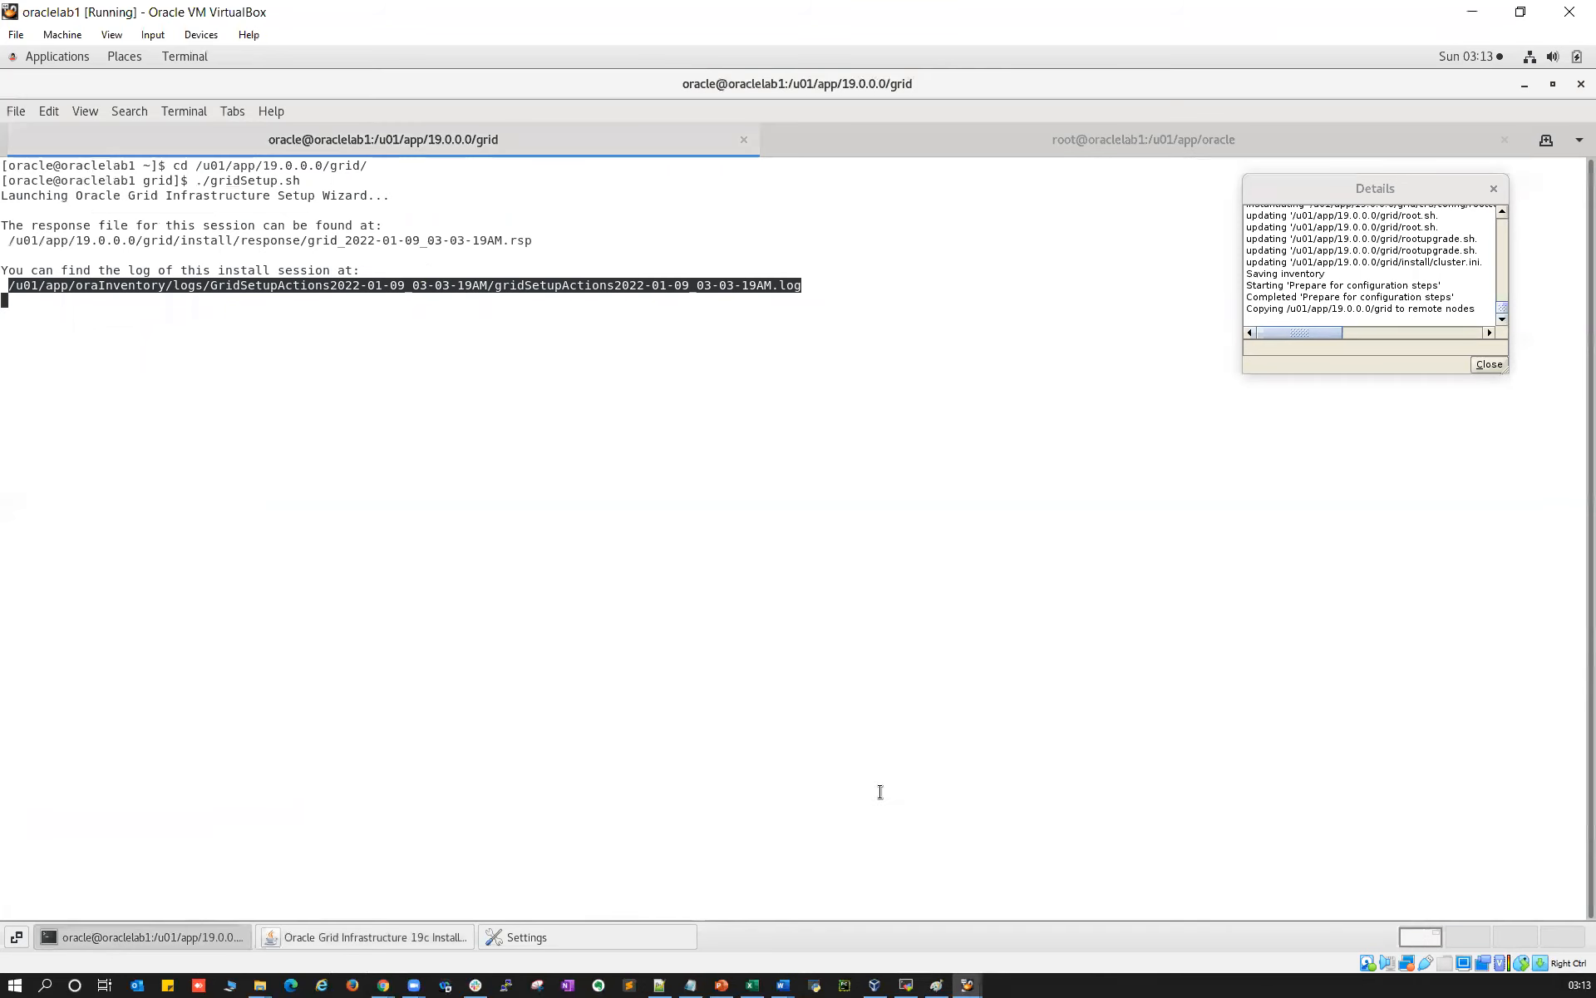
left_click(905, 986)
Follow gridSetupActions2022-01-09_03-03-19AM.log live with tail -f in the root session
type("tail -f")
right_click(570, 551)
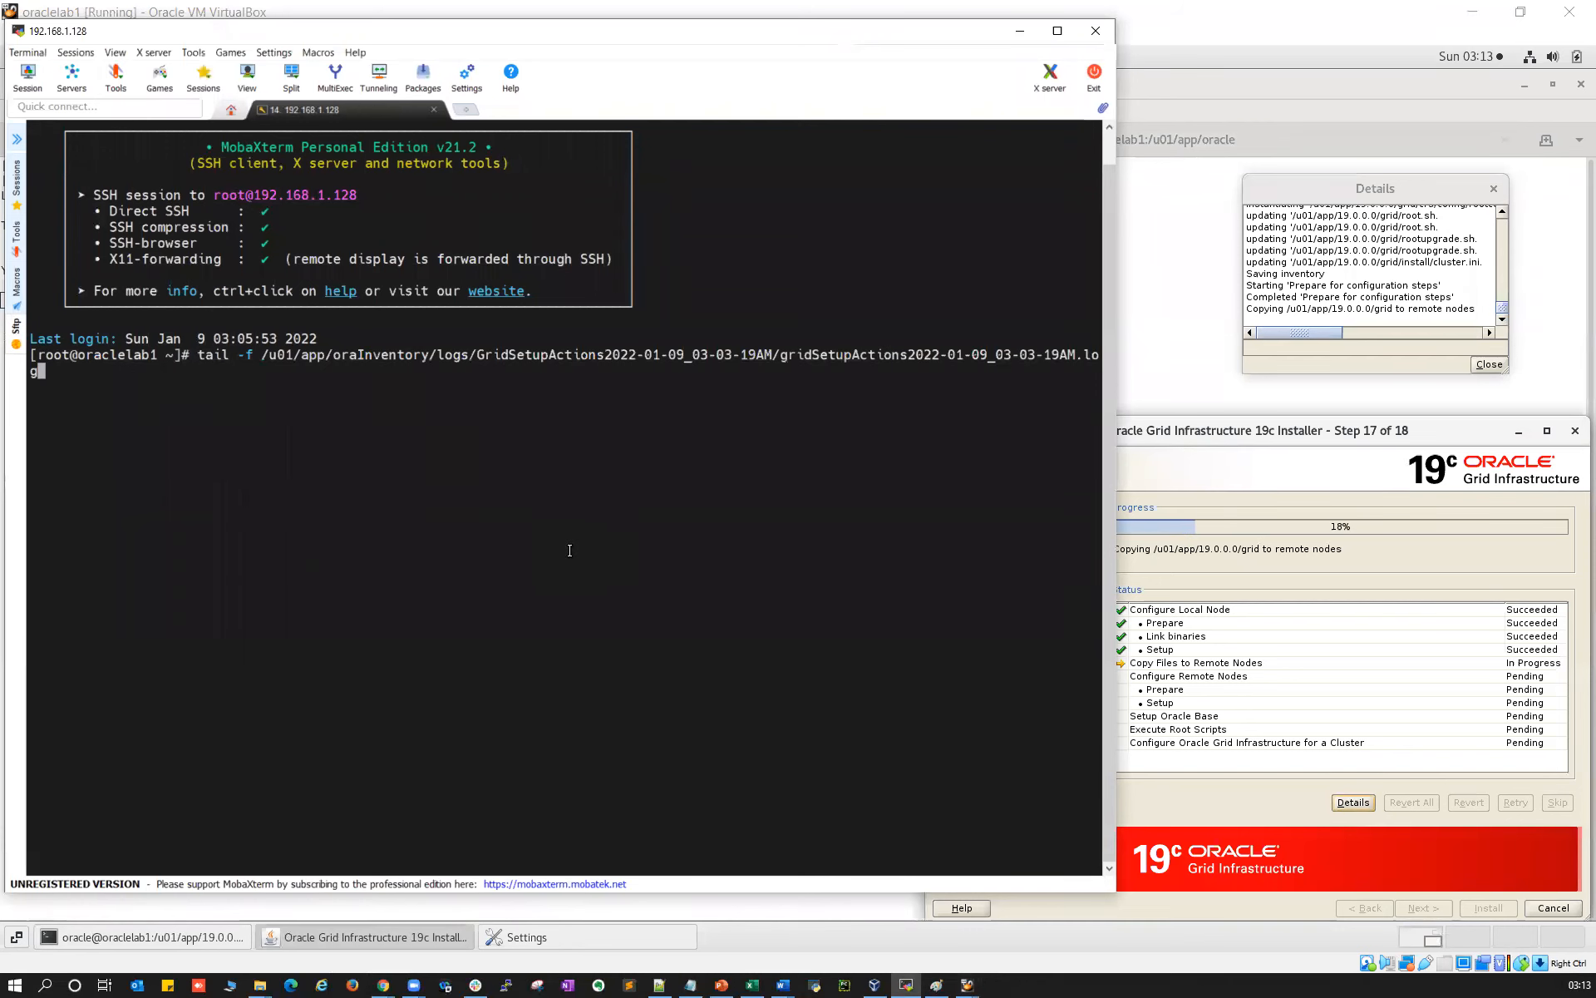
key("Return")
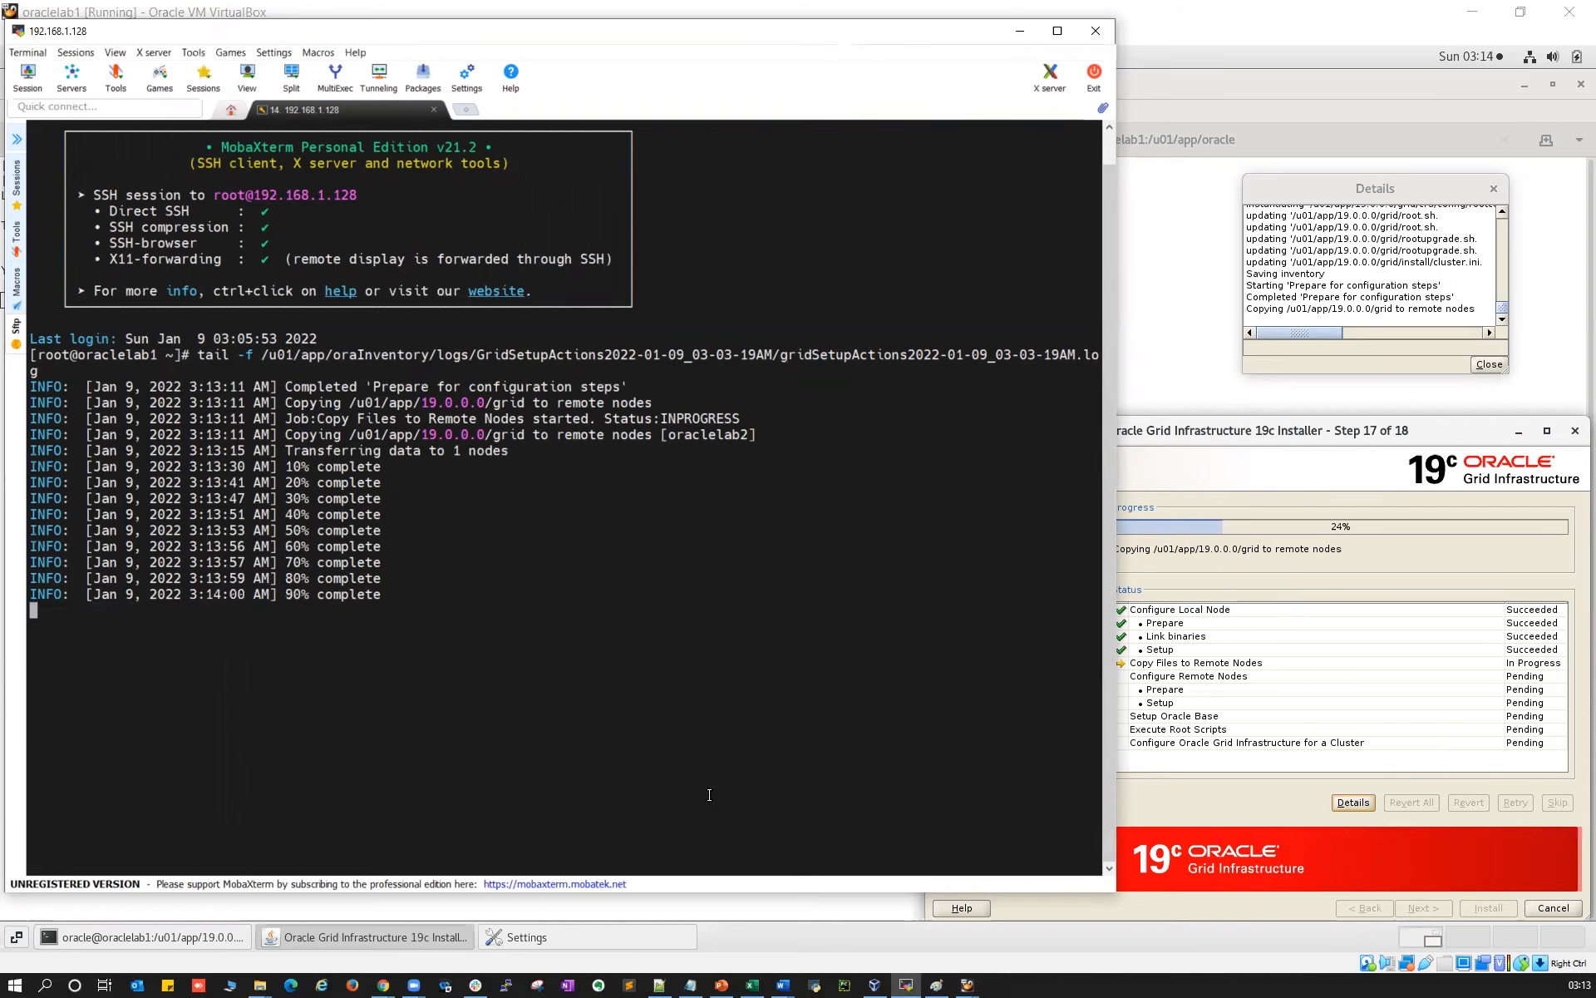
Check the Grid installer's progress in the VM, then return to the live install log
left_click(1215, 31)
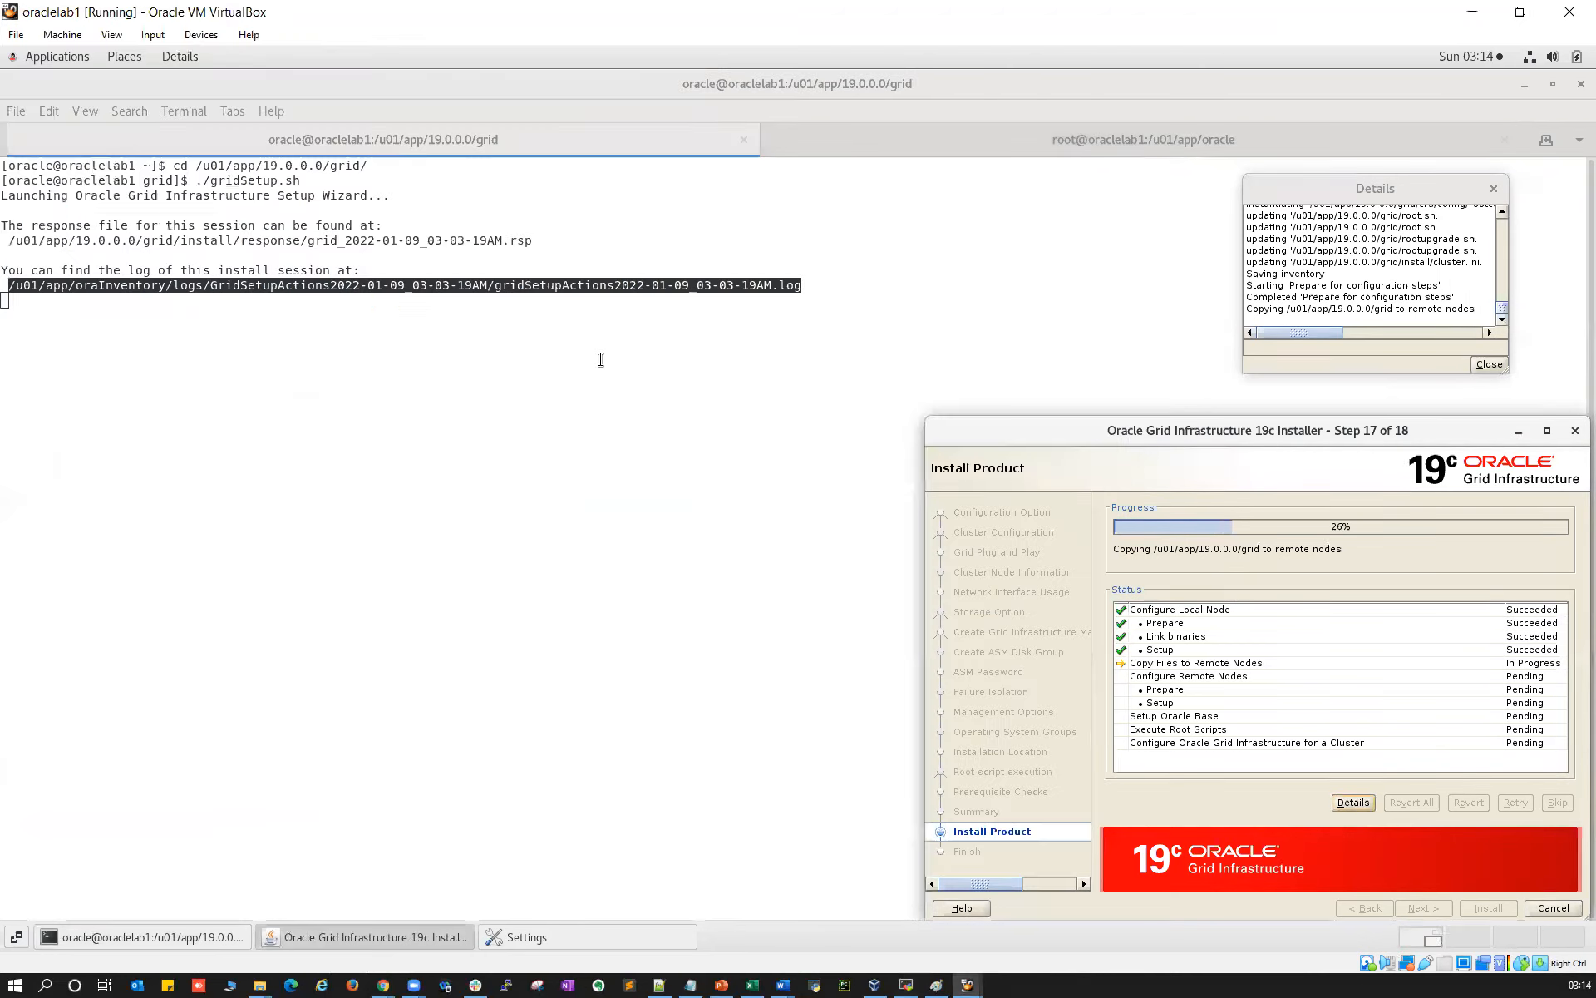
left_click(214, 241)
double_click(213, 240)
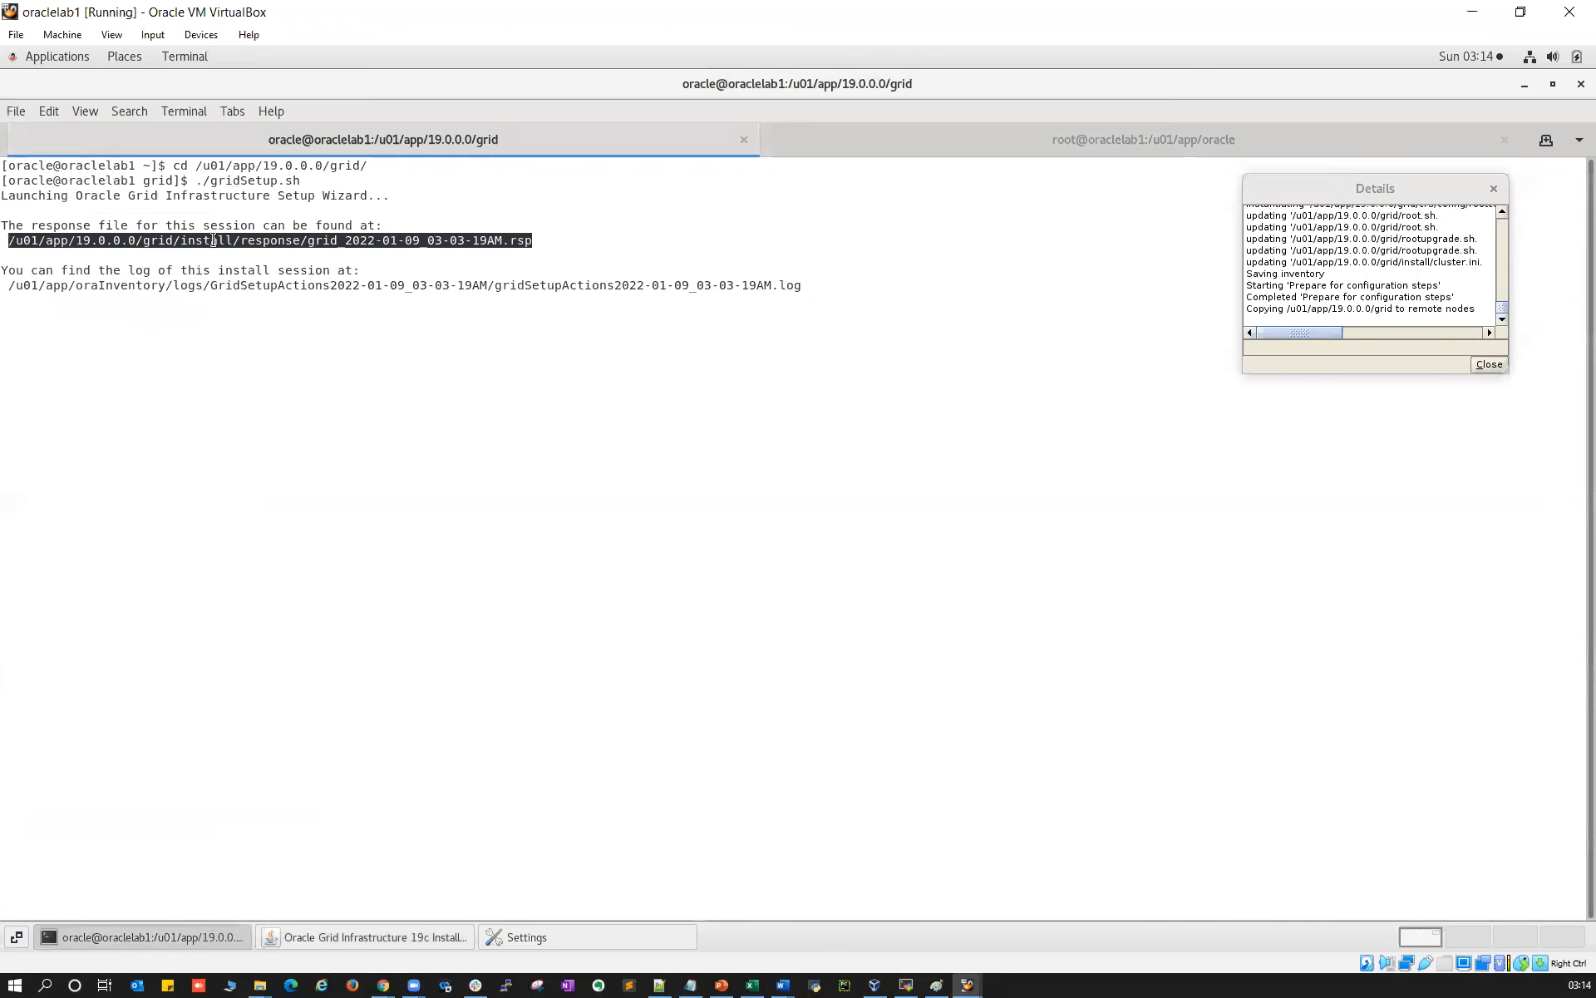
left_click(432, 935)
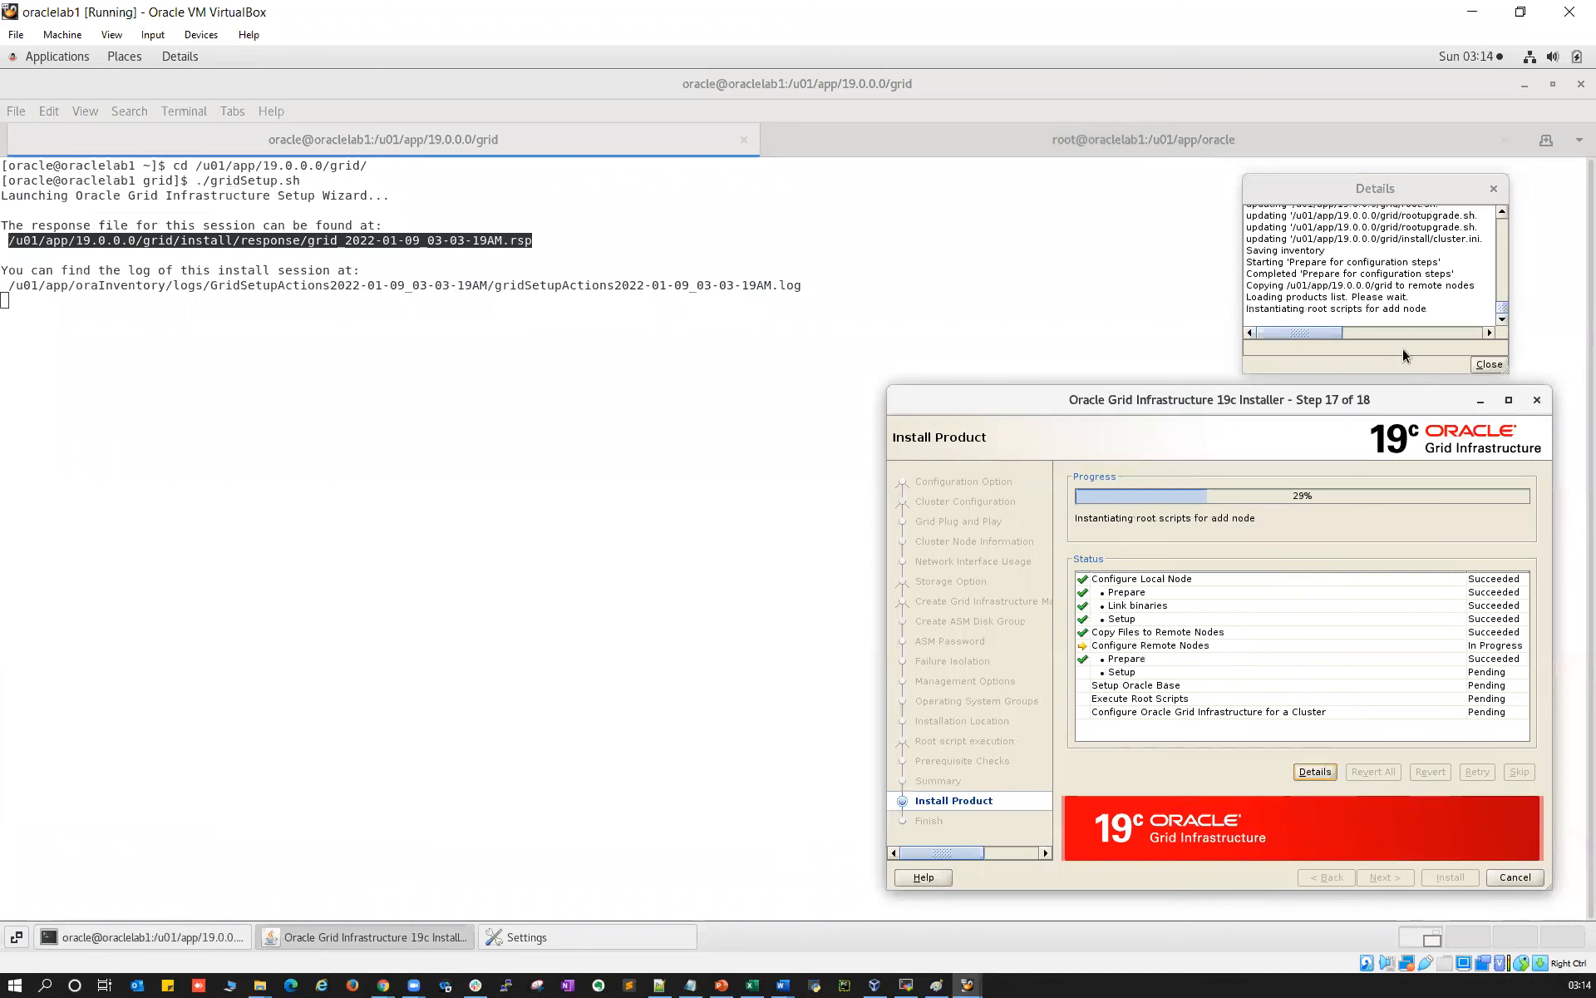
left_click(898, 980)
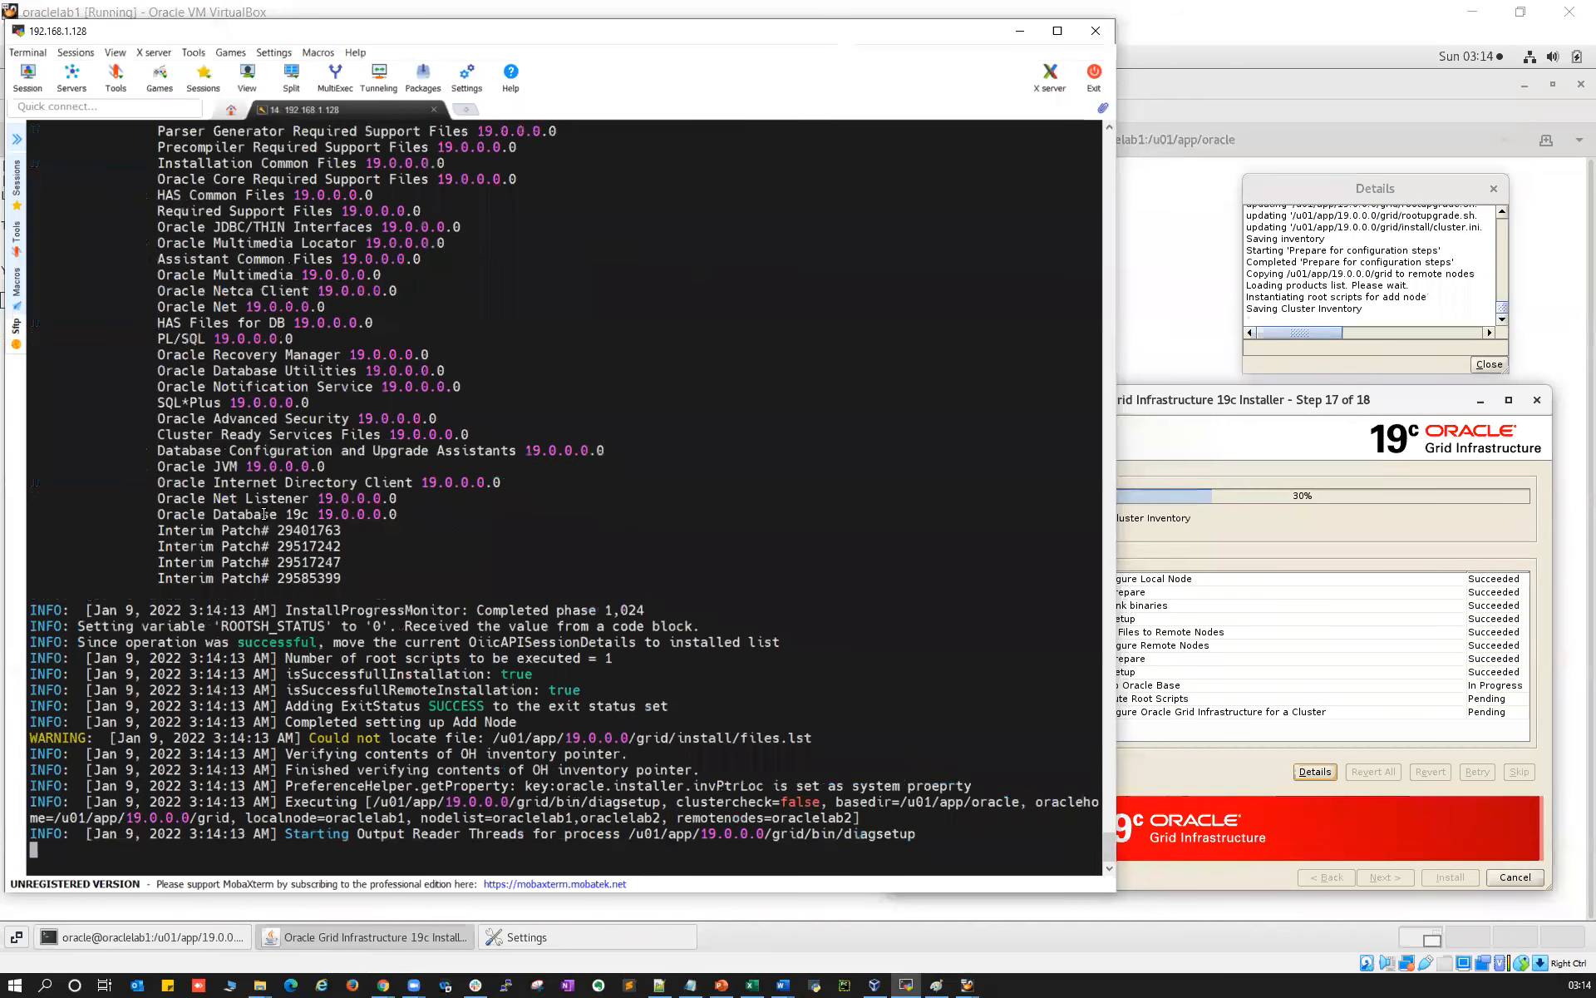
left_click_drag(1235, 403, 1273, 397)
Copy the /u01/app/19.0.0.0/grid/root.sh path from the Execute Configuration Scripts dialog
left_click(904, 986)
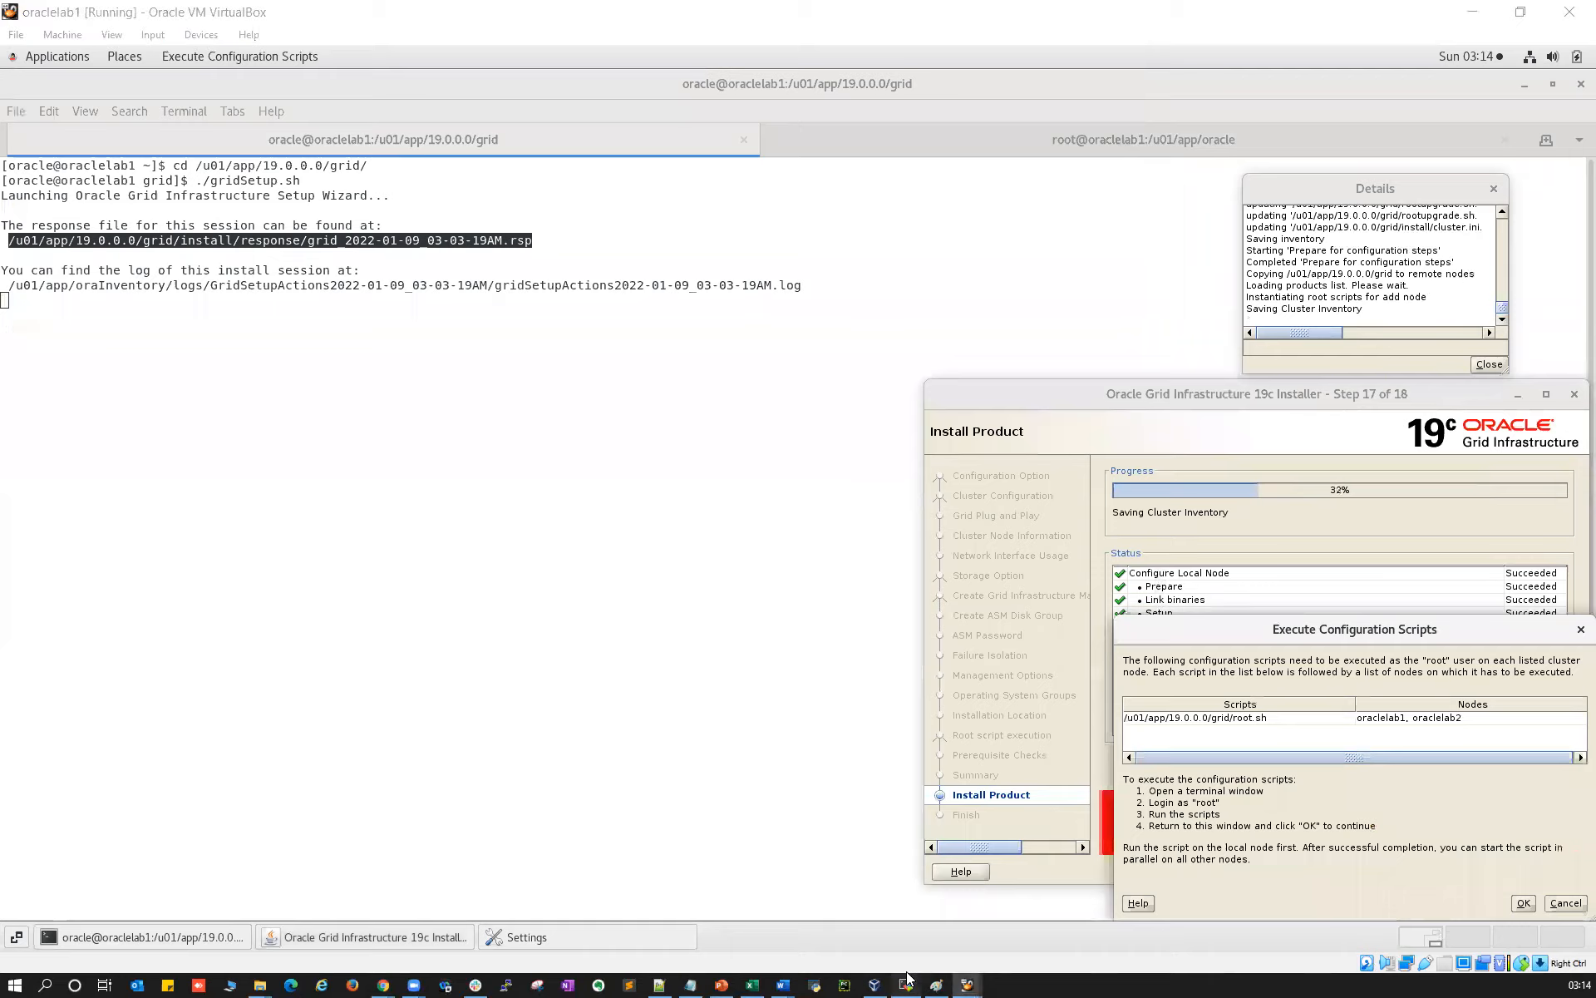
left_click(1306, 645)
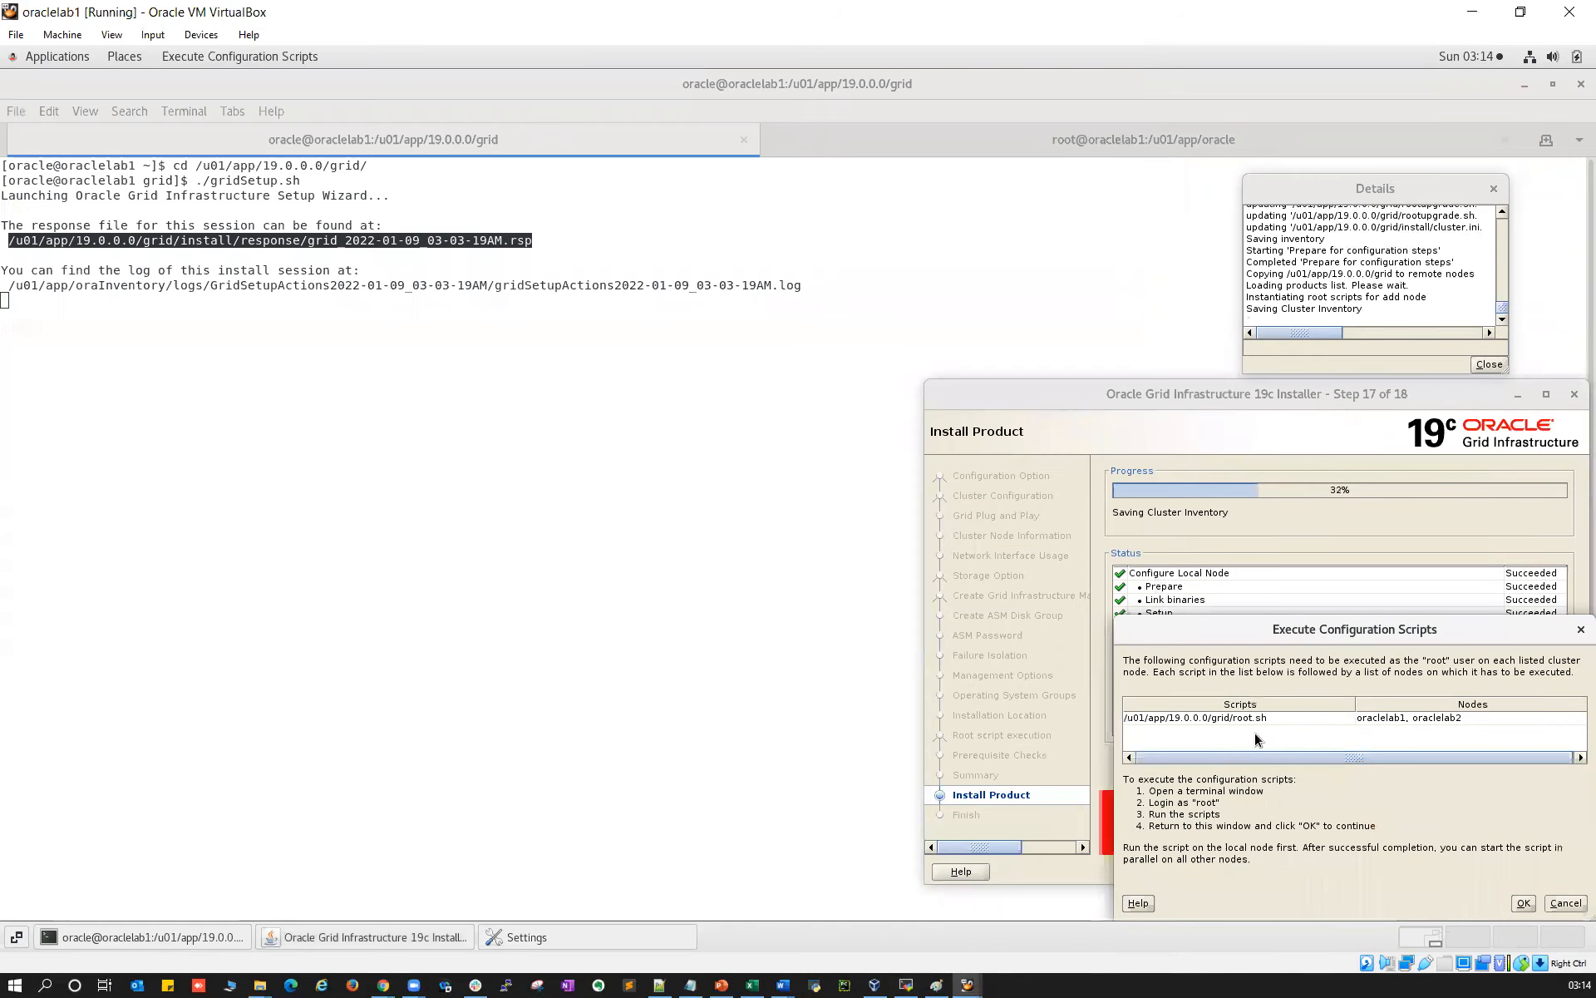
left_click_drag(1209, 391, 1145, 305)
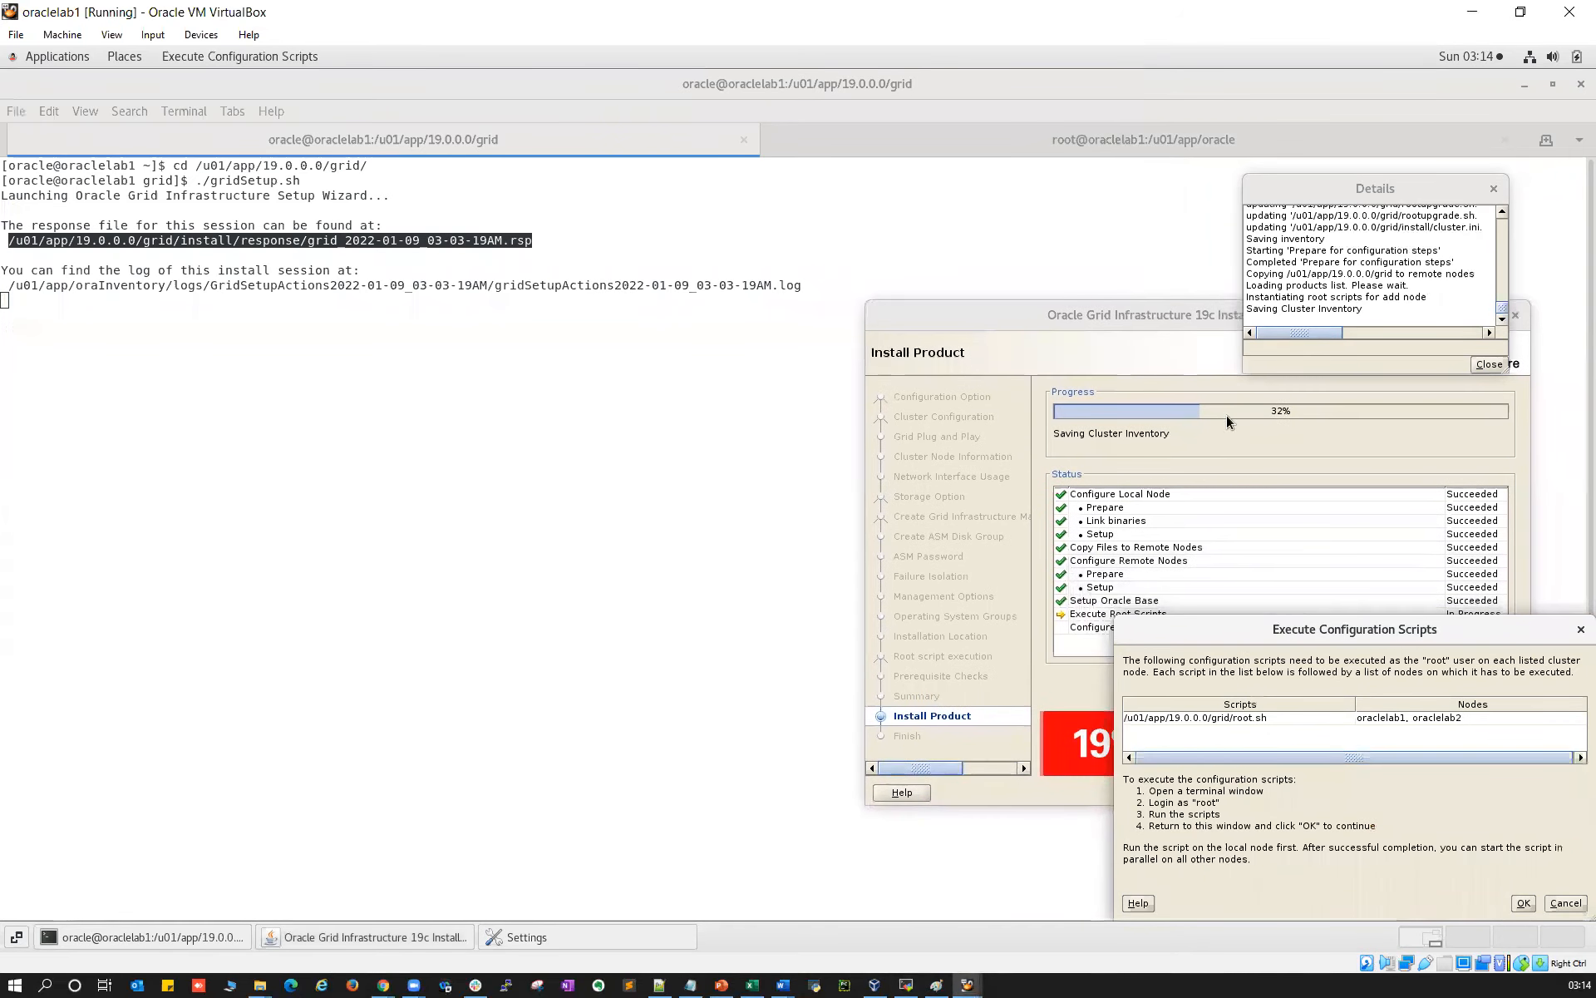
left_click_drag(1318, 627, 1233, 567)
triple_click(1101, 660)
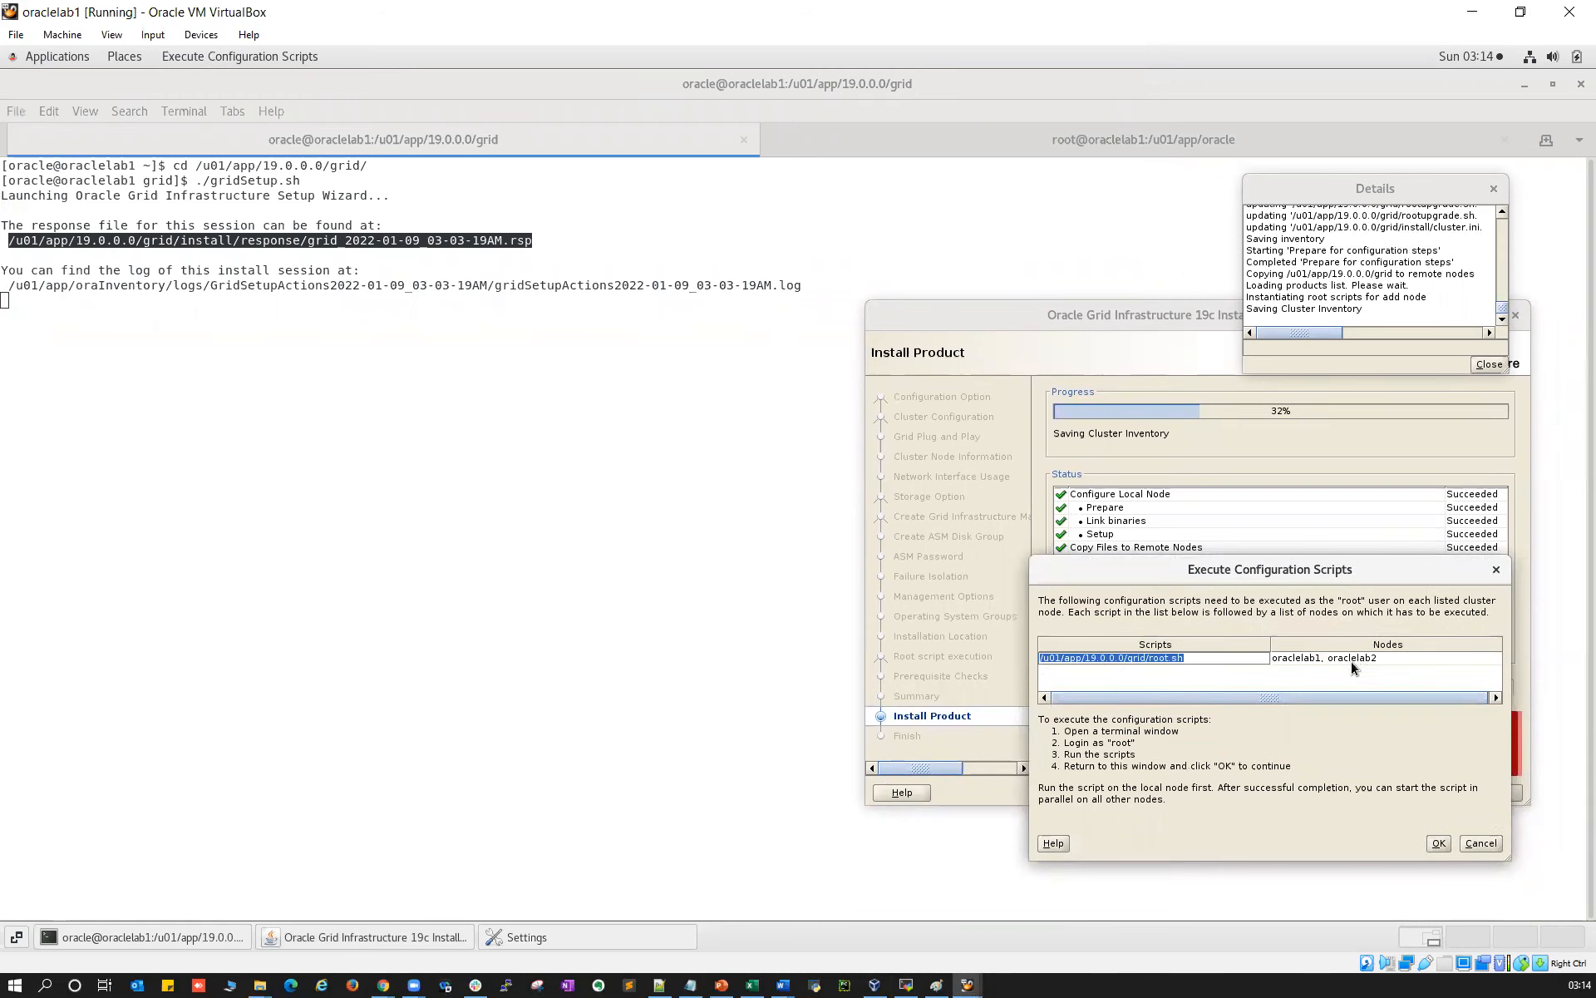
Stop the log tail and duplicate the oraclelab1 session, logging in as root without saving the password
left_click(905, 985)
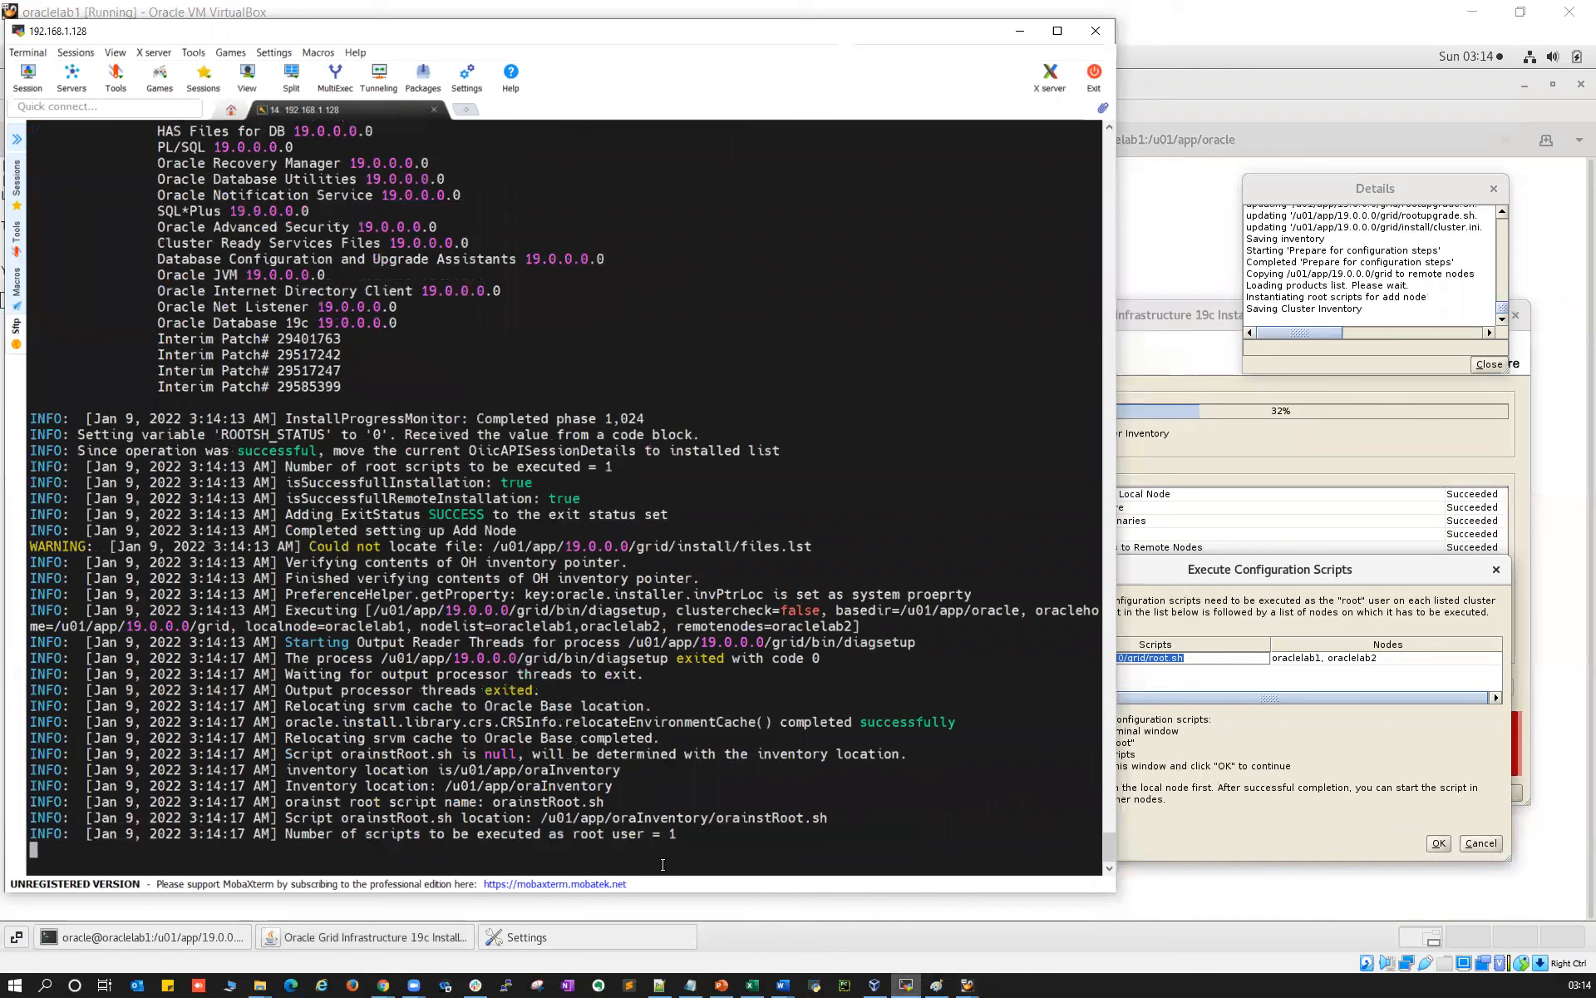
key("ctrl+c")
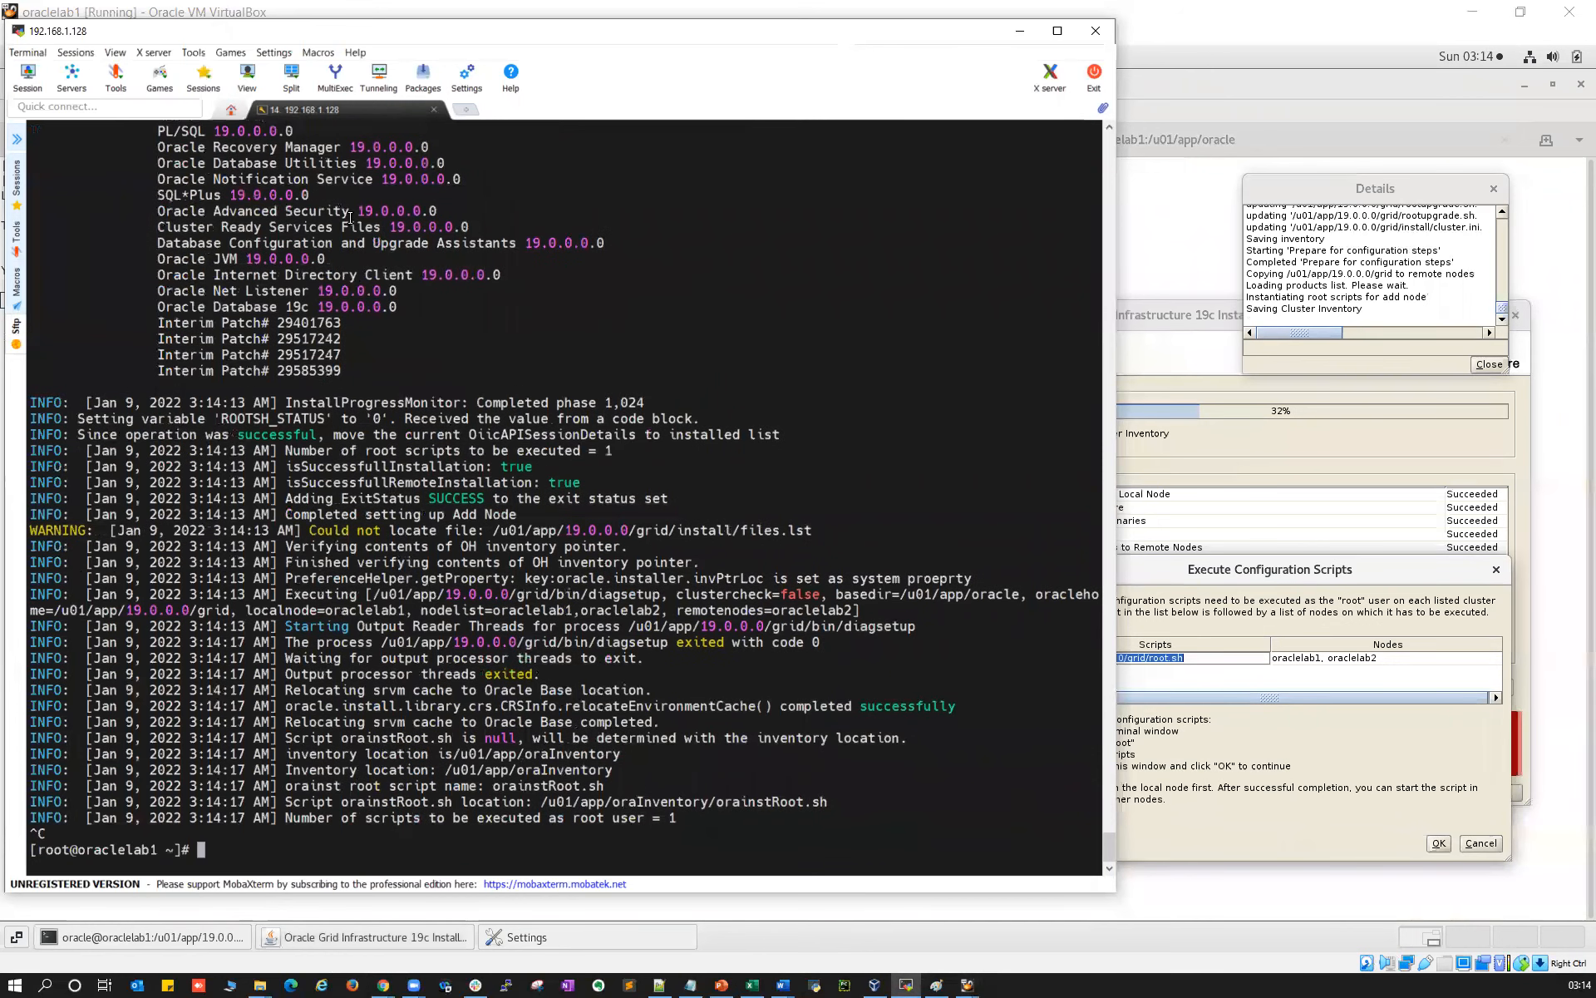
right_click(336, 110)
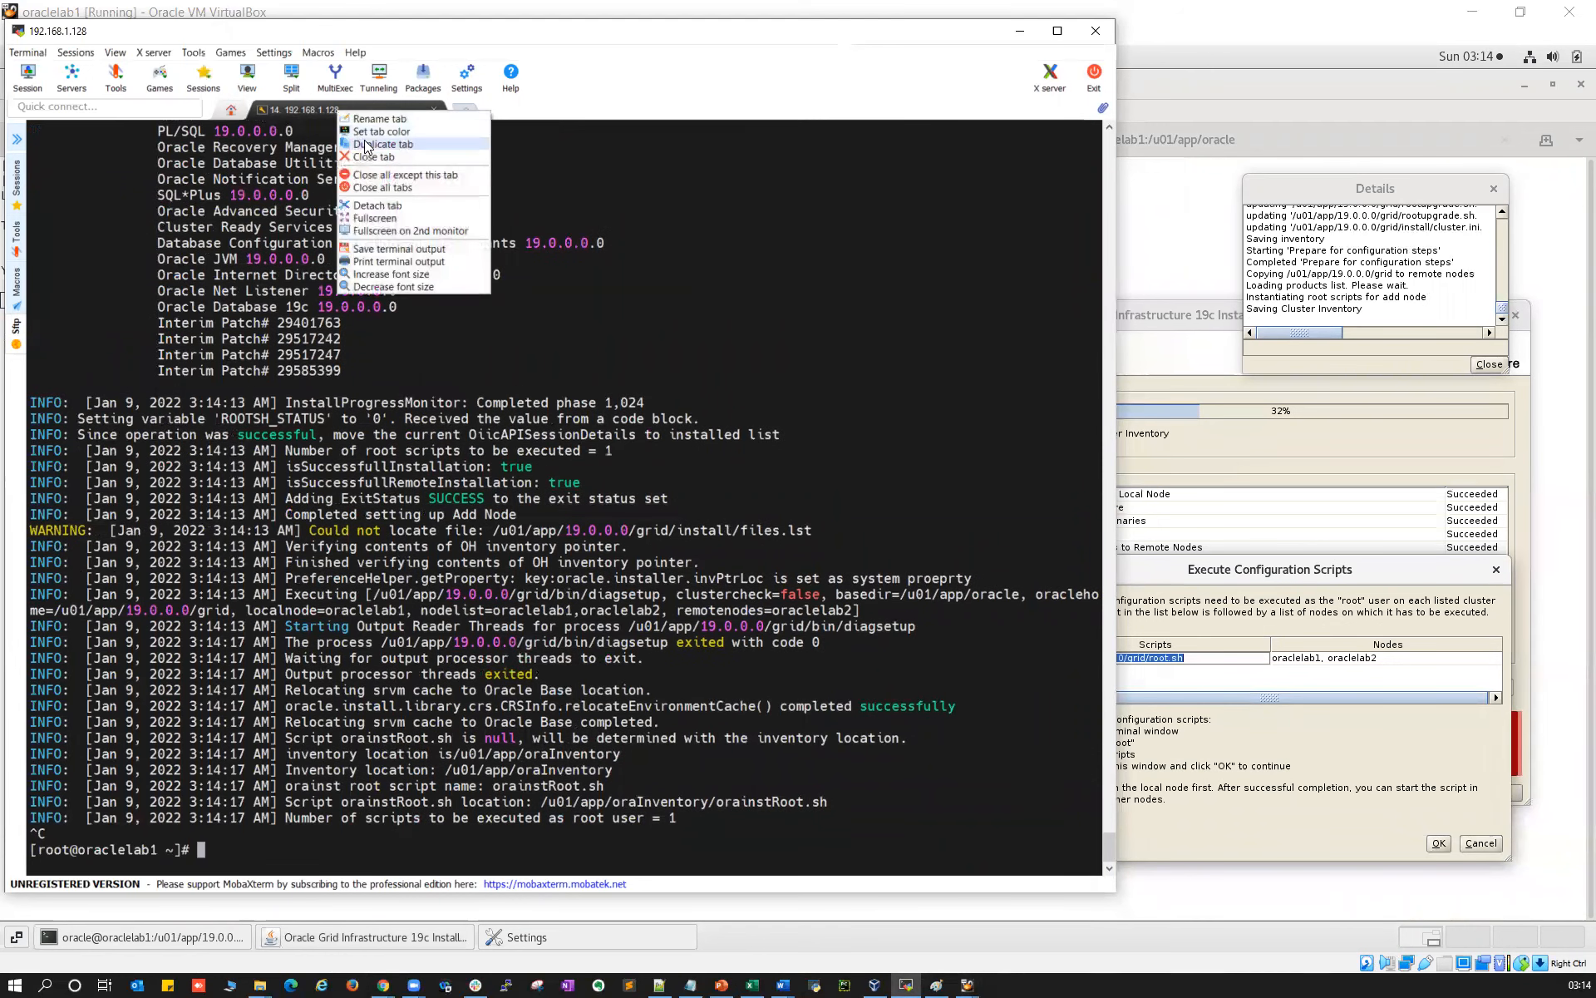
left_click(381, 144)
type("root")
key("Return")
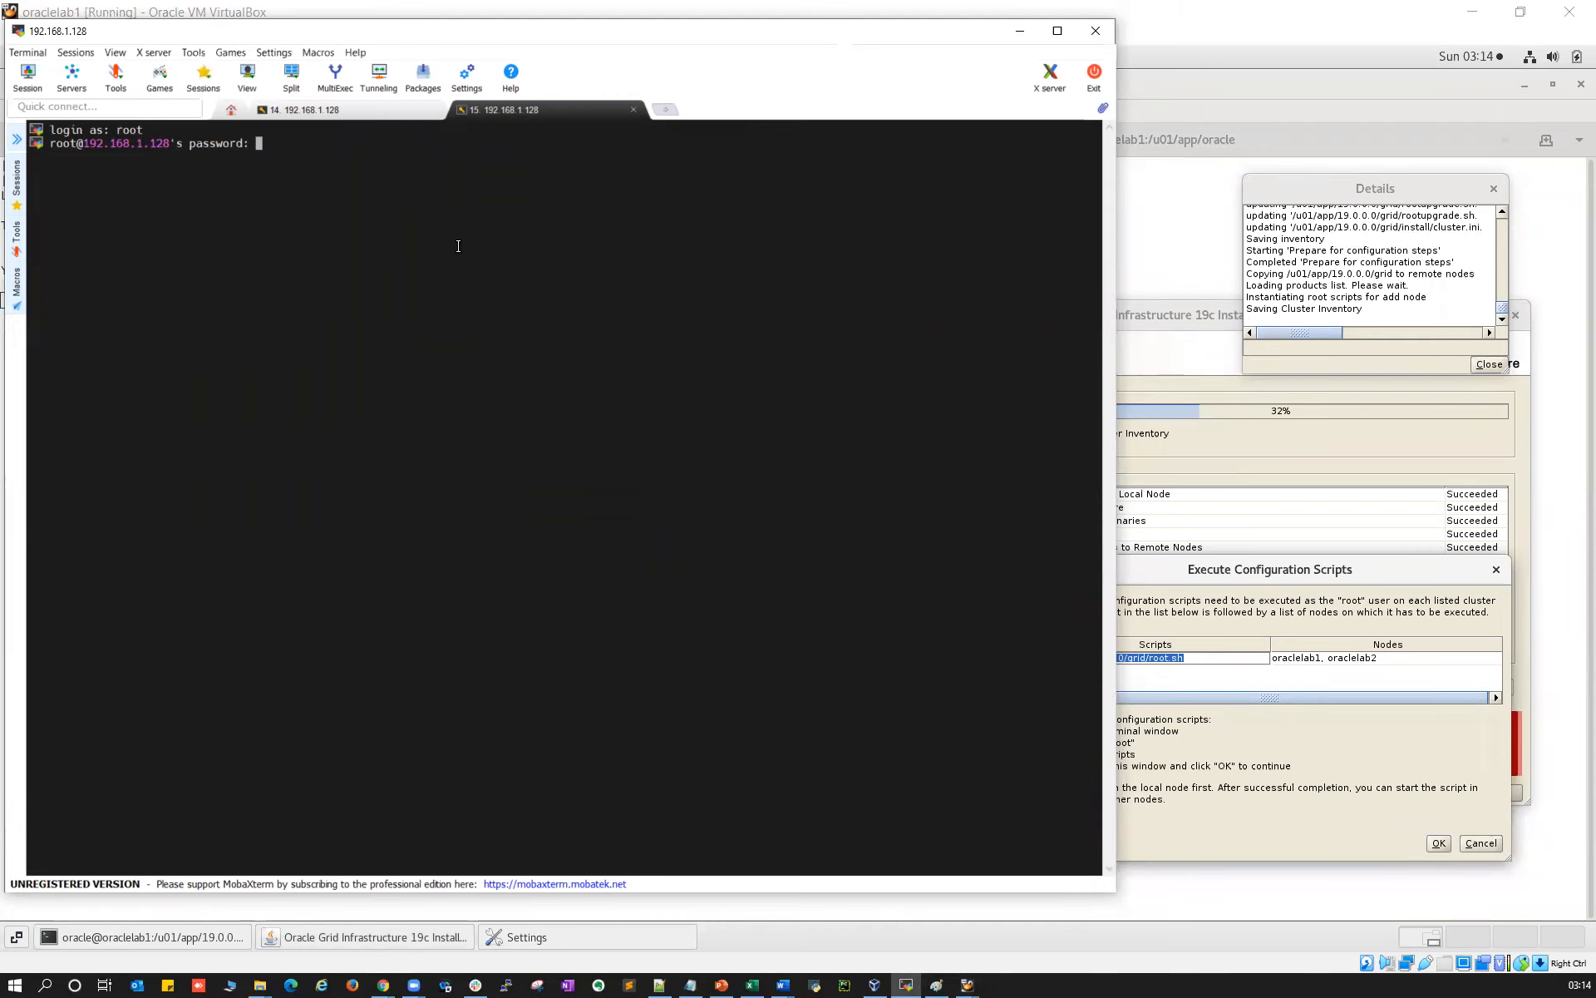
key("Return")
left_click(842, 497)
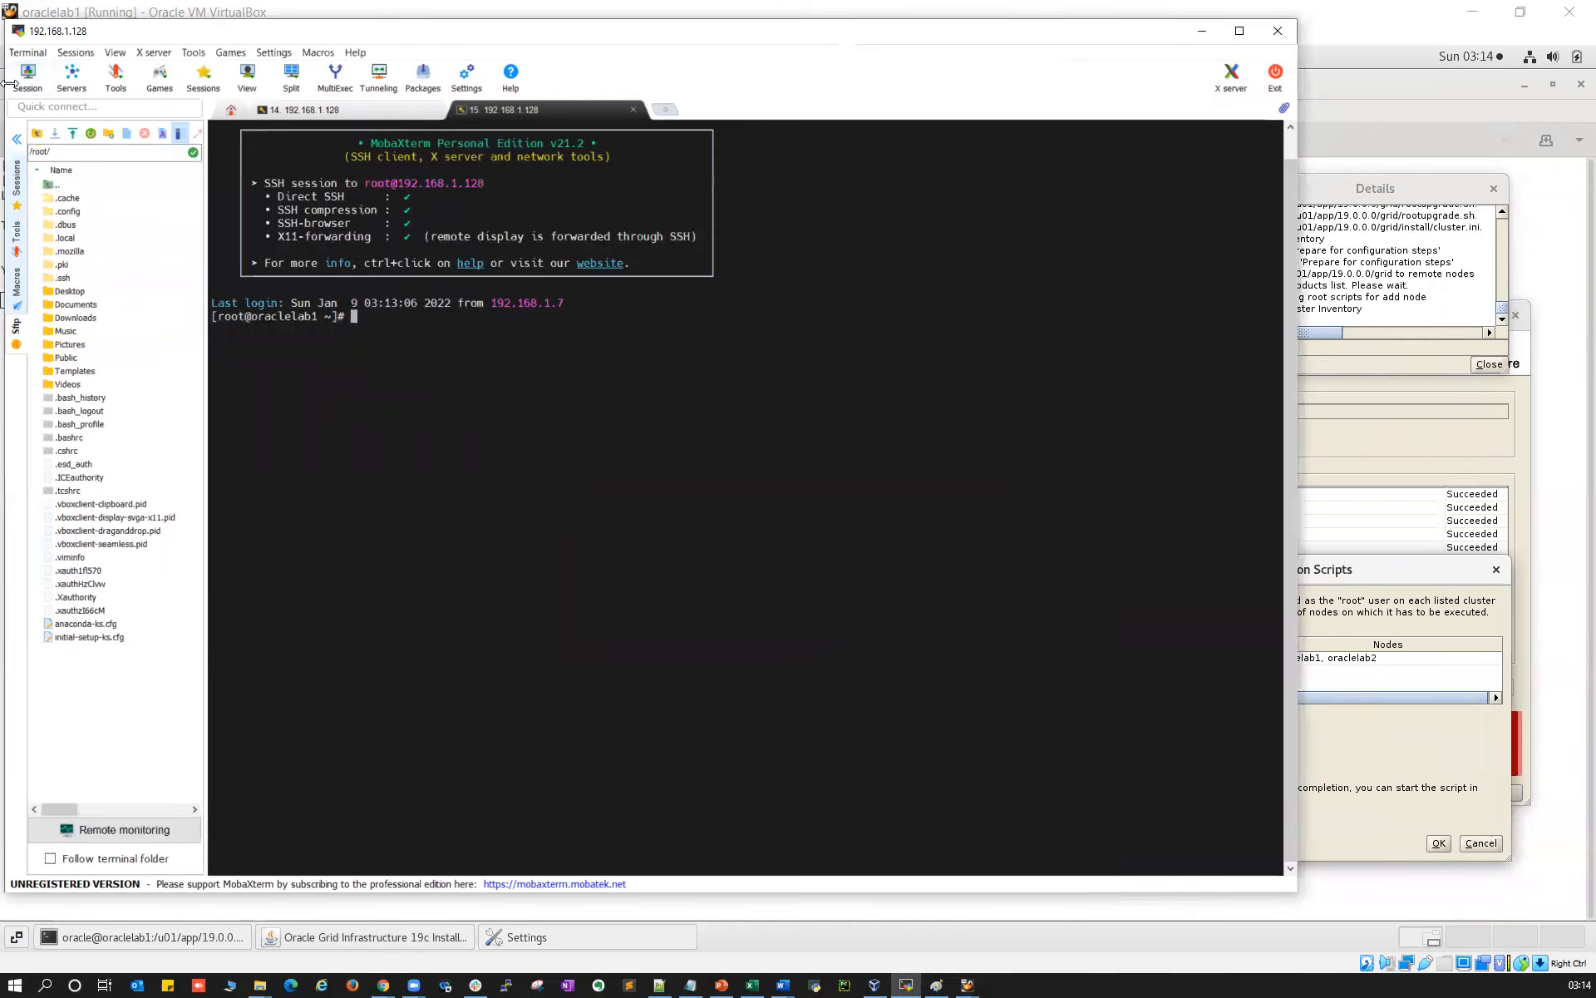
left_click(17, 139)
Run /u01/app/19.0.0.0/grid/root.sh, accepting the default local bin directory
right_click(470, 442)
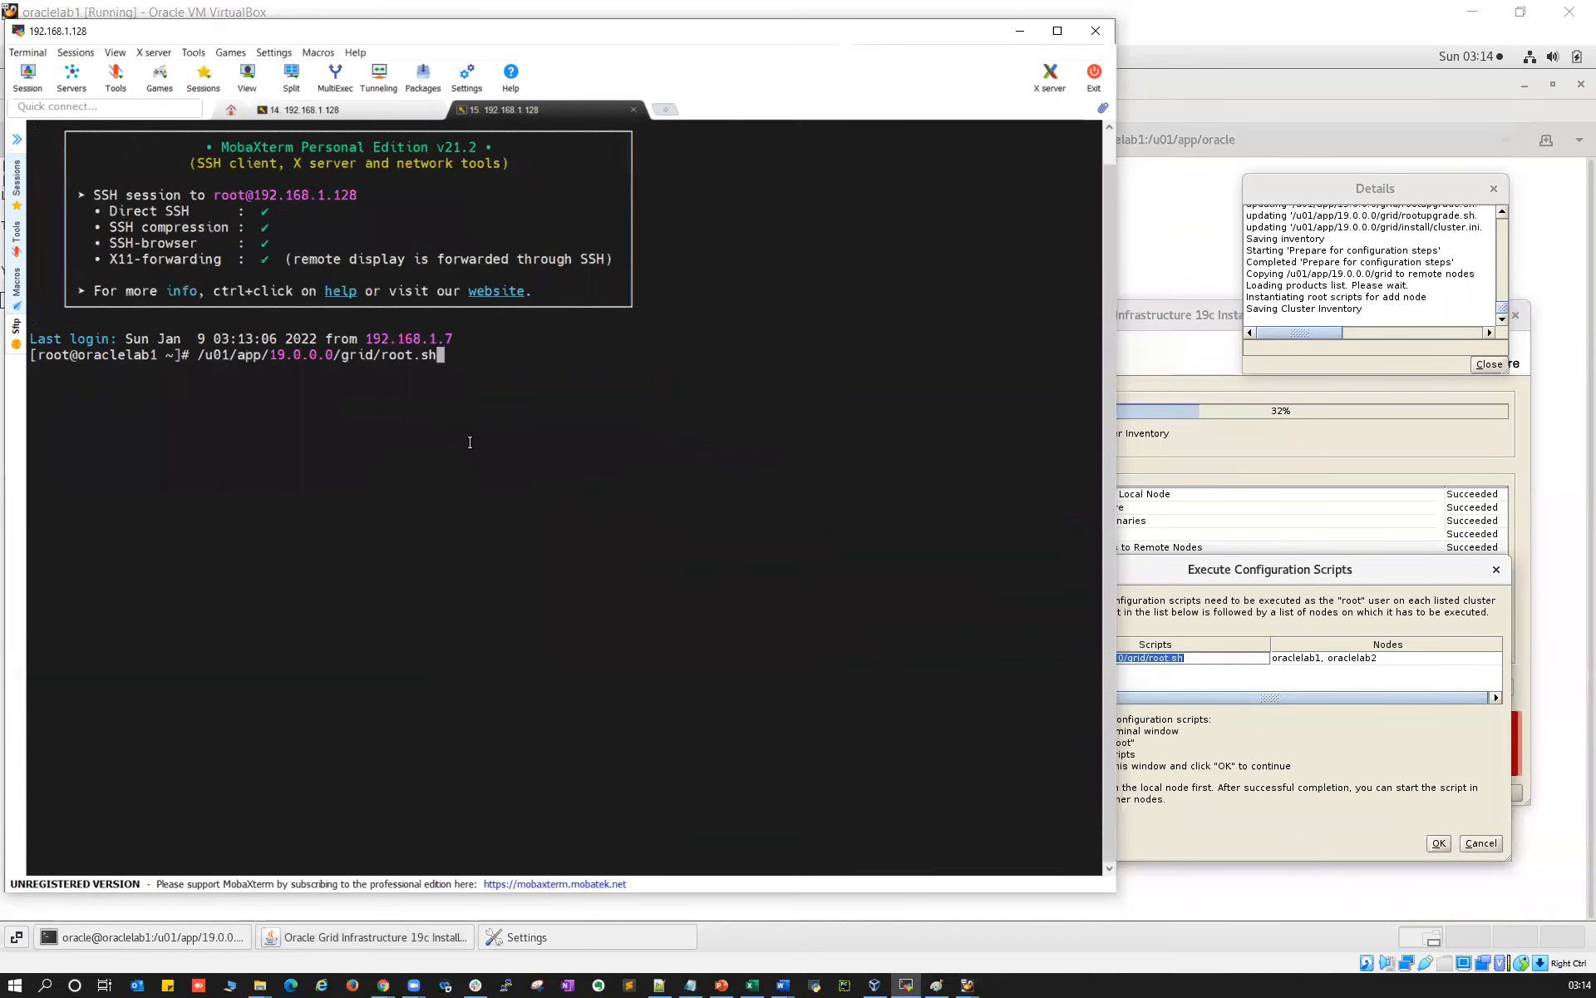
key("Return")
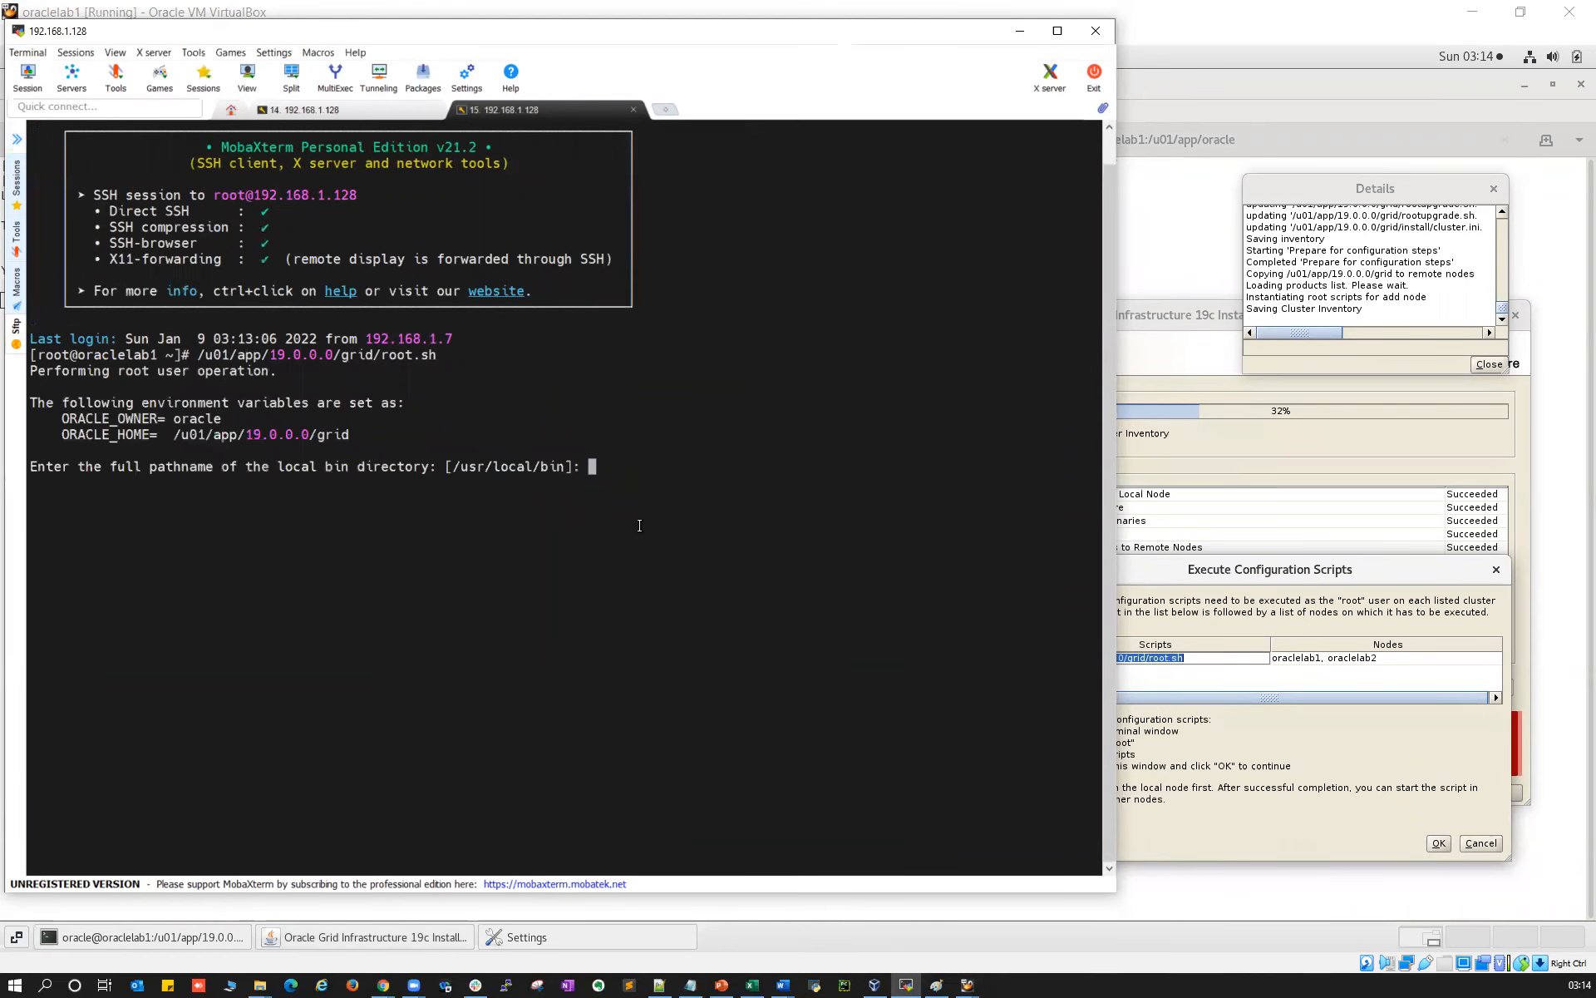
key("Return")
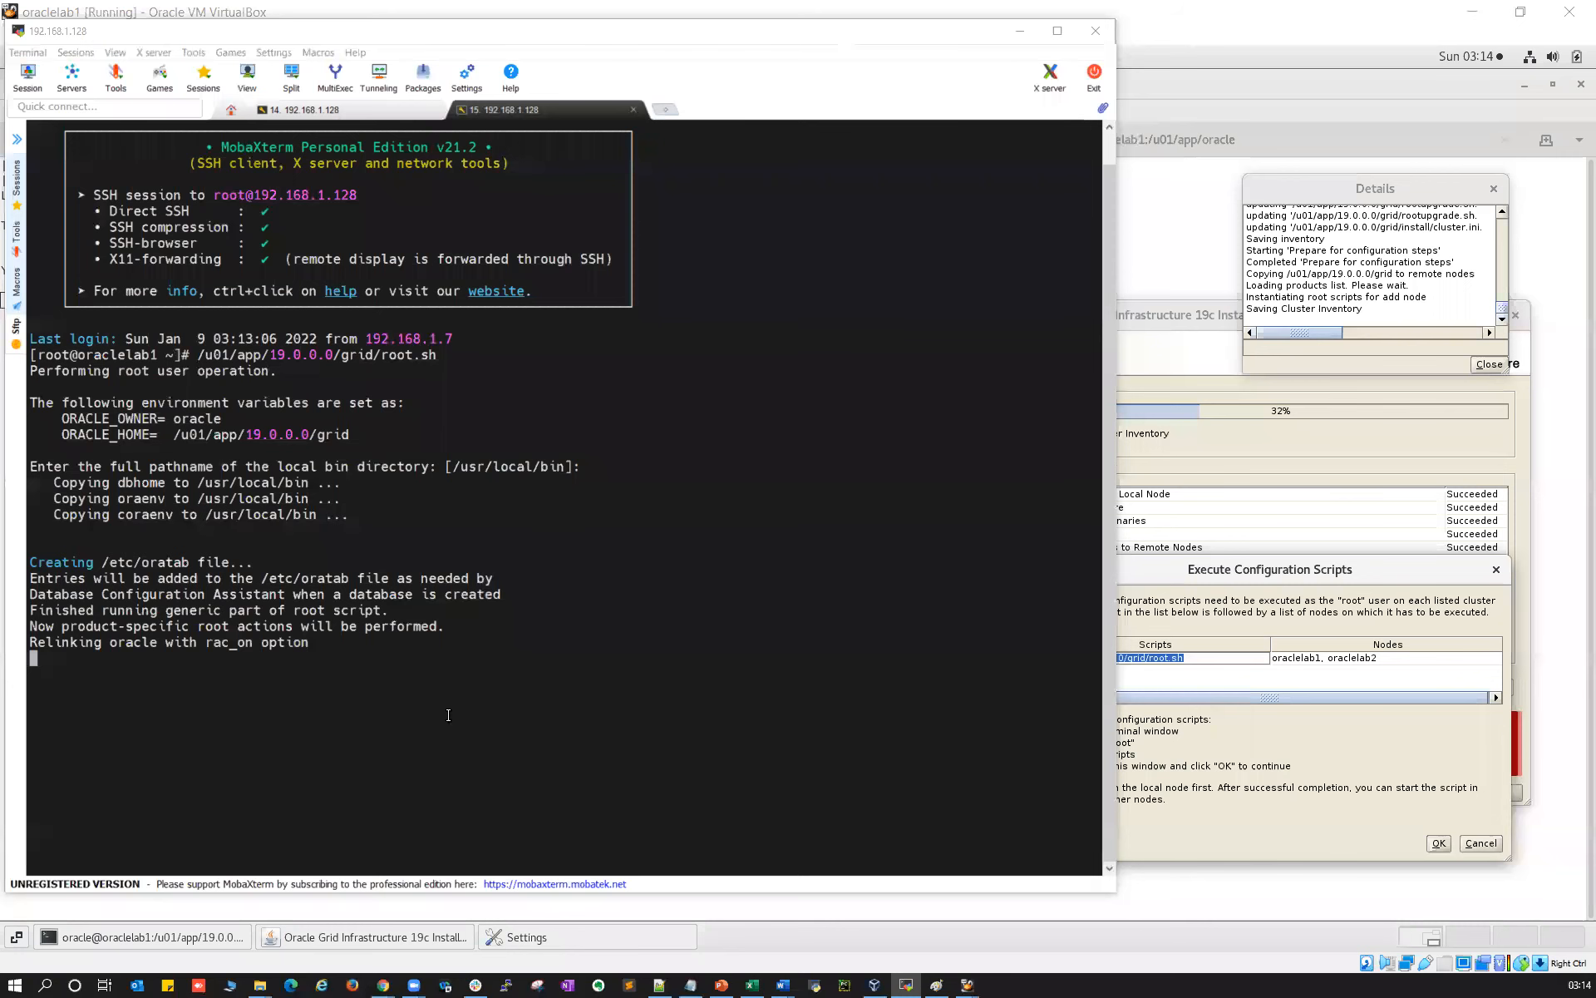
left_click(588, 630)
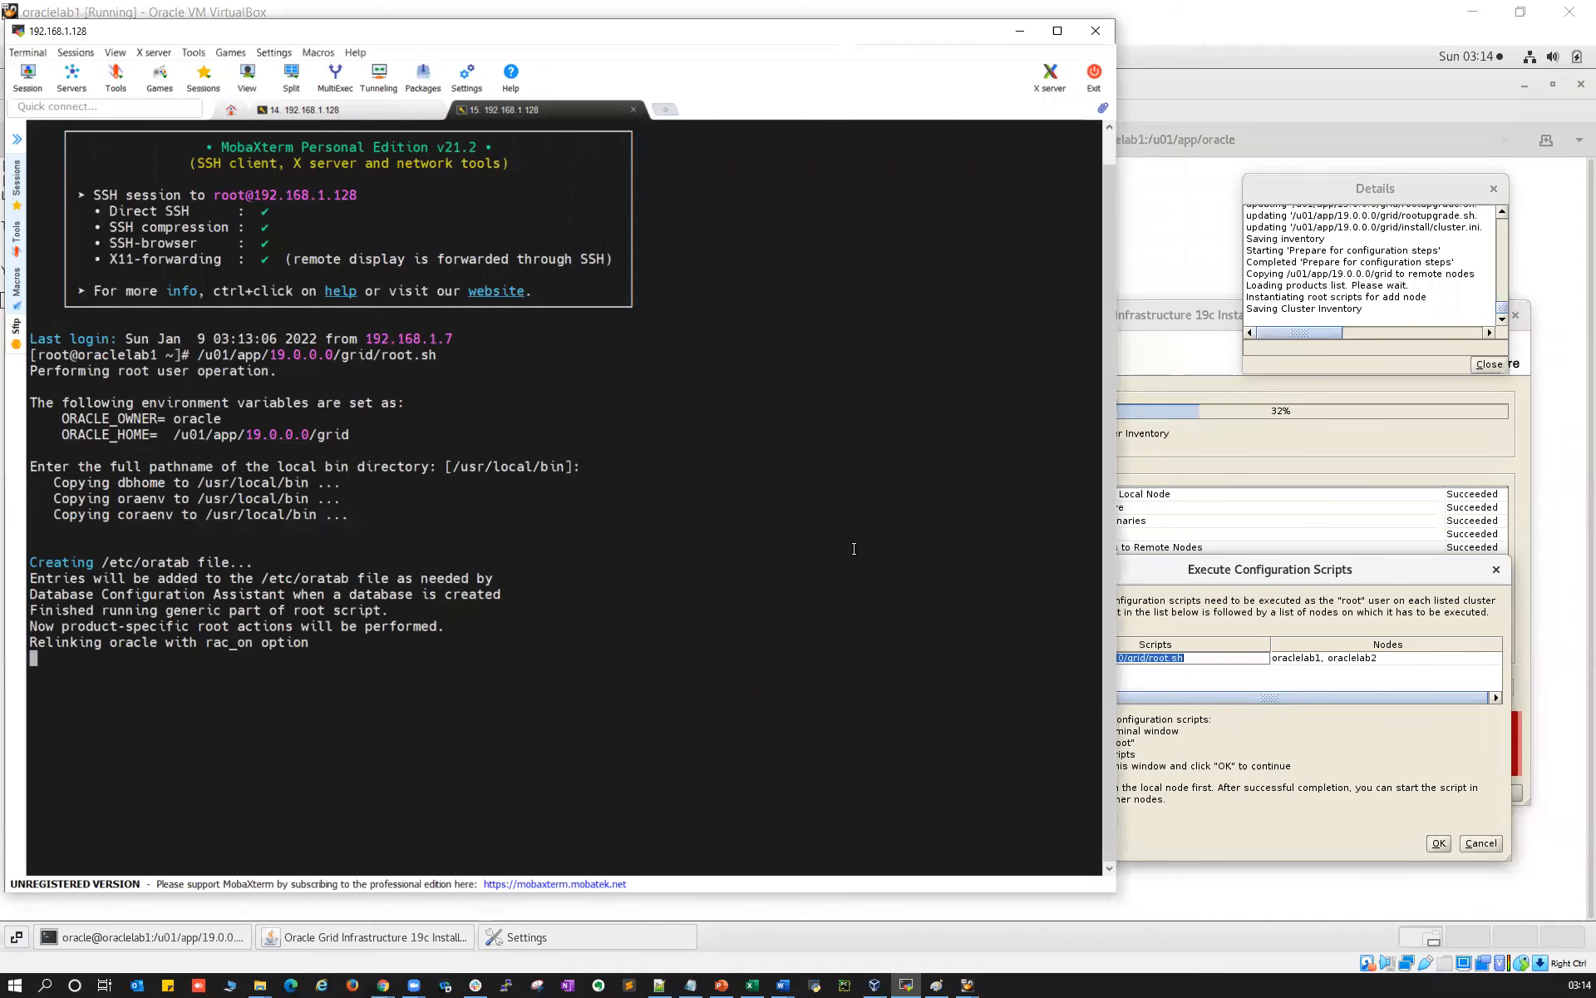
Restart the install log tail in the first tab and select the rootcrs log path from root.sh output
left_click(330, 110)
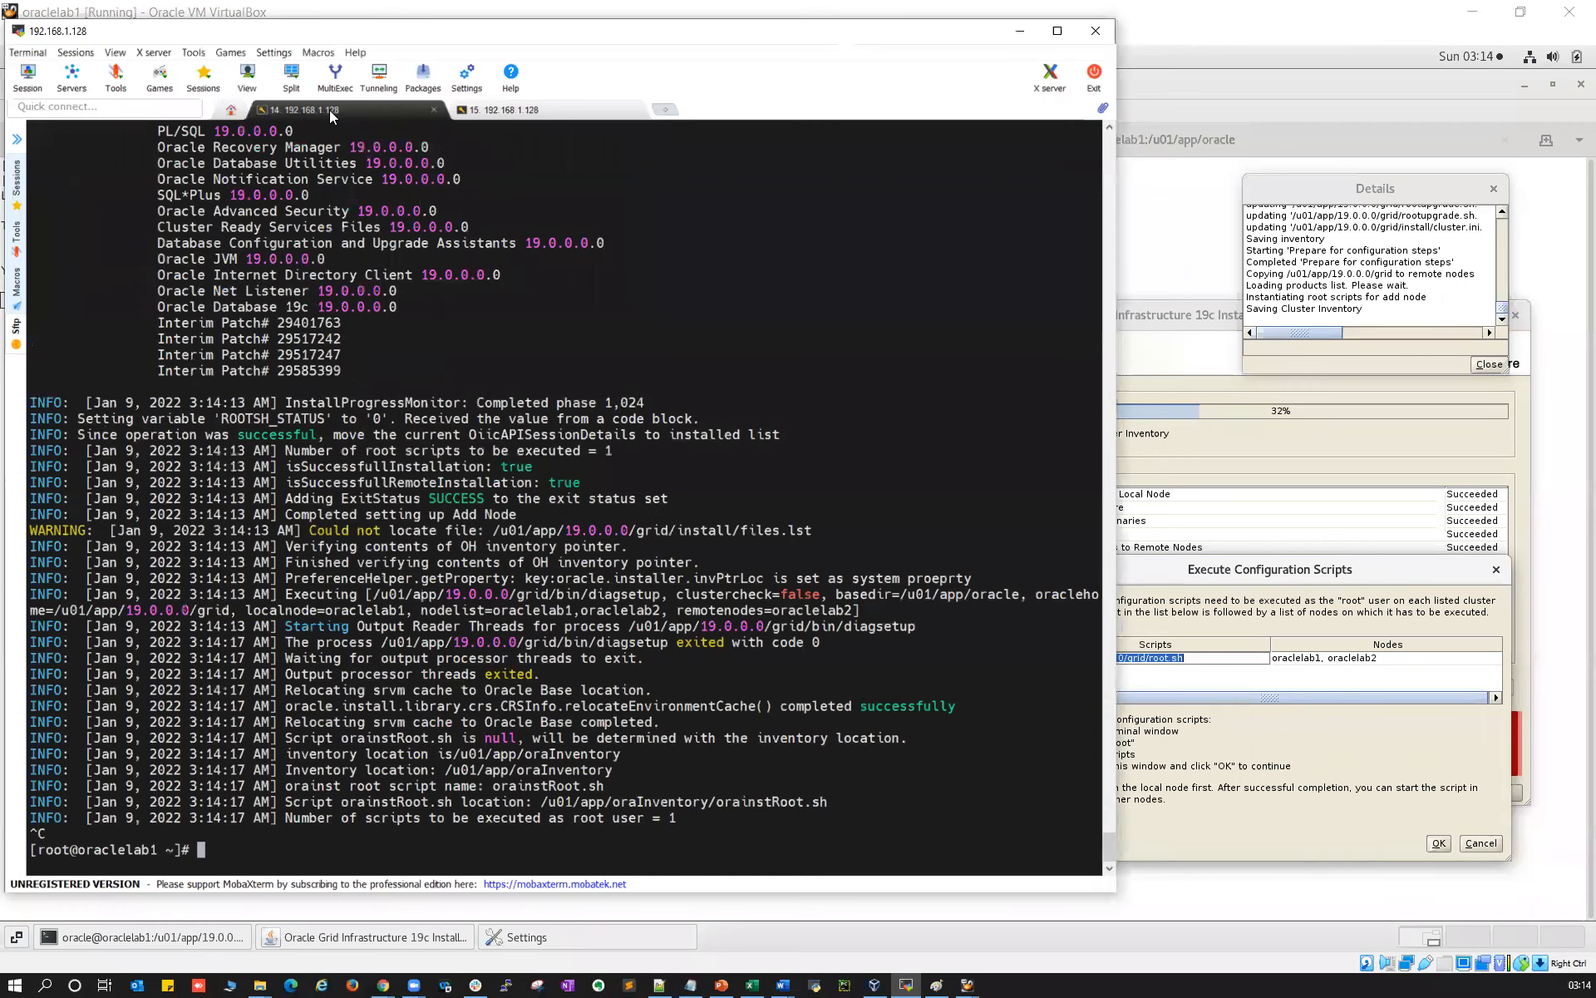
key("Up")
key("Return")
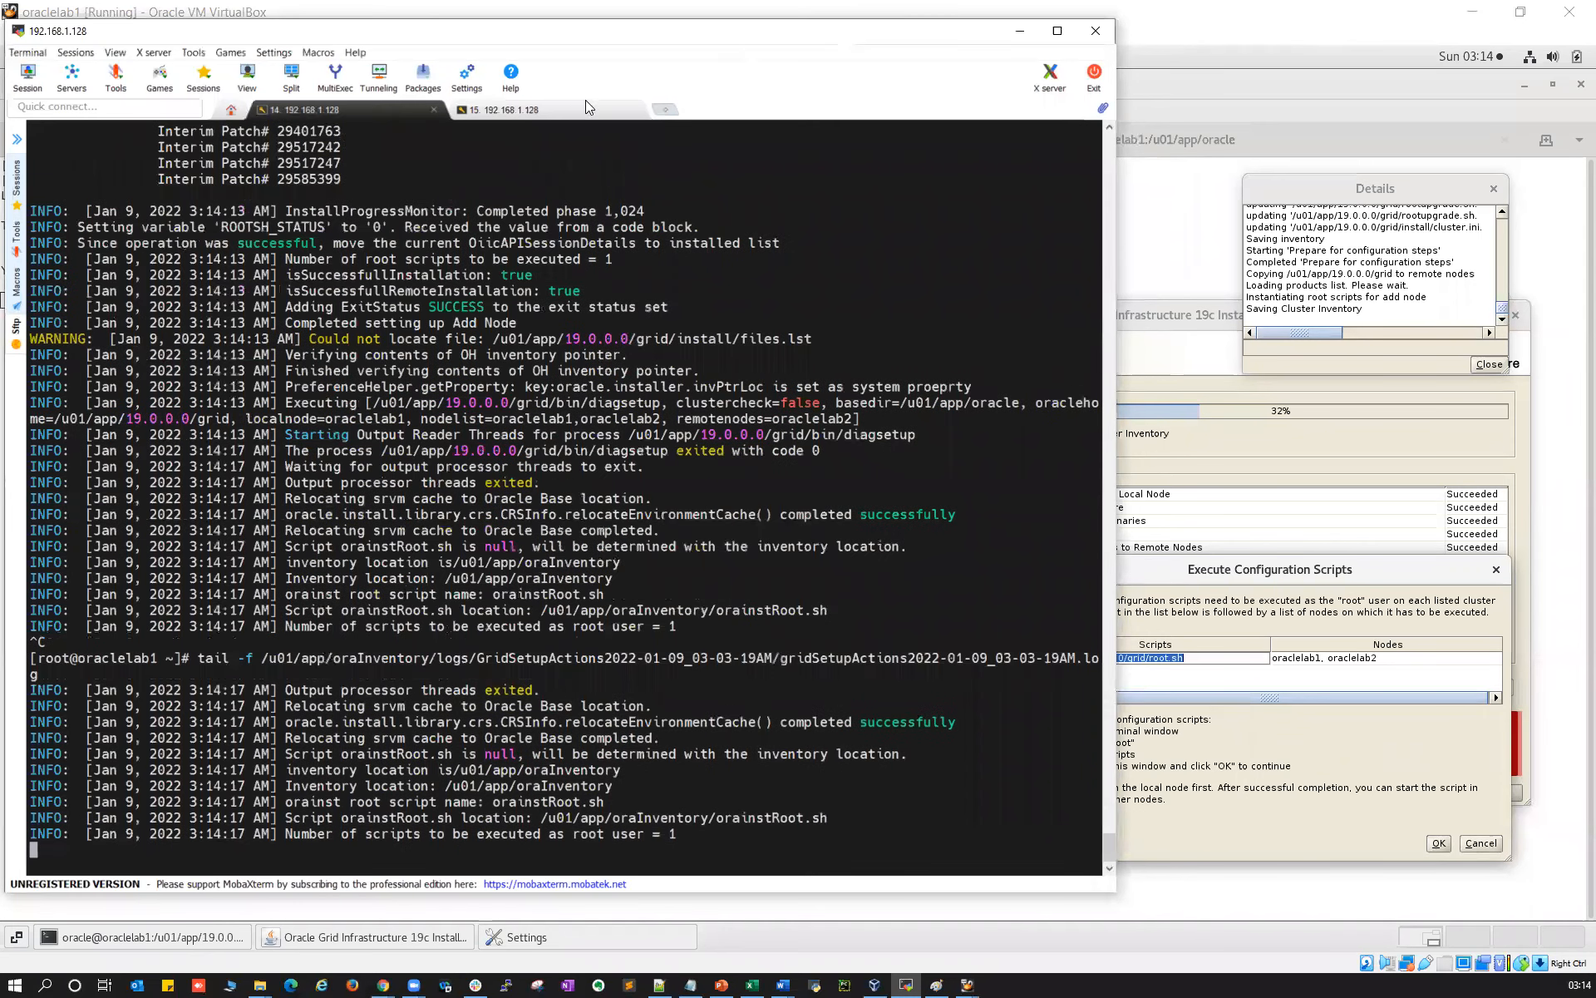
left_click(566, 108)
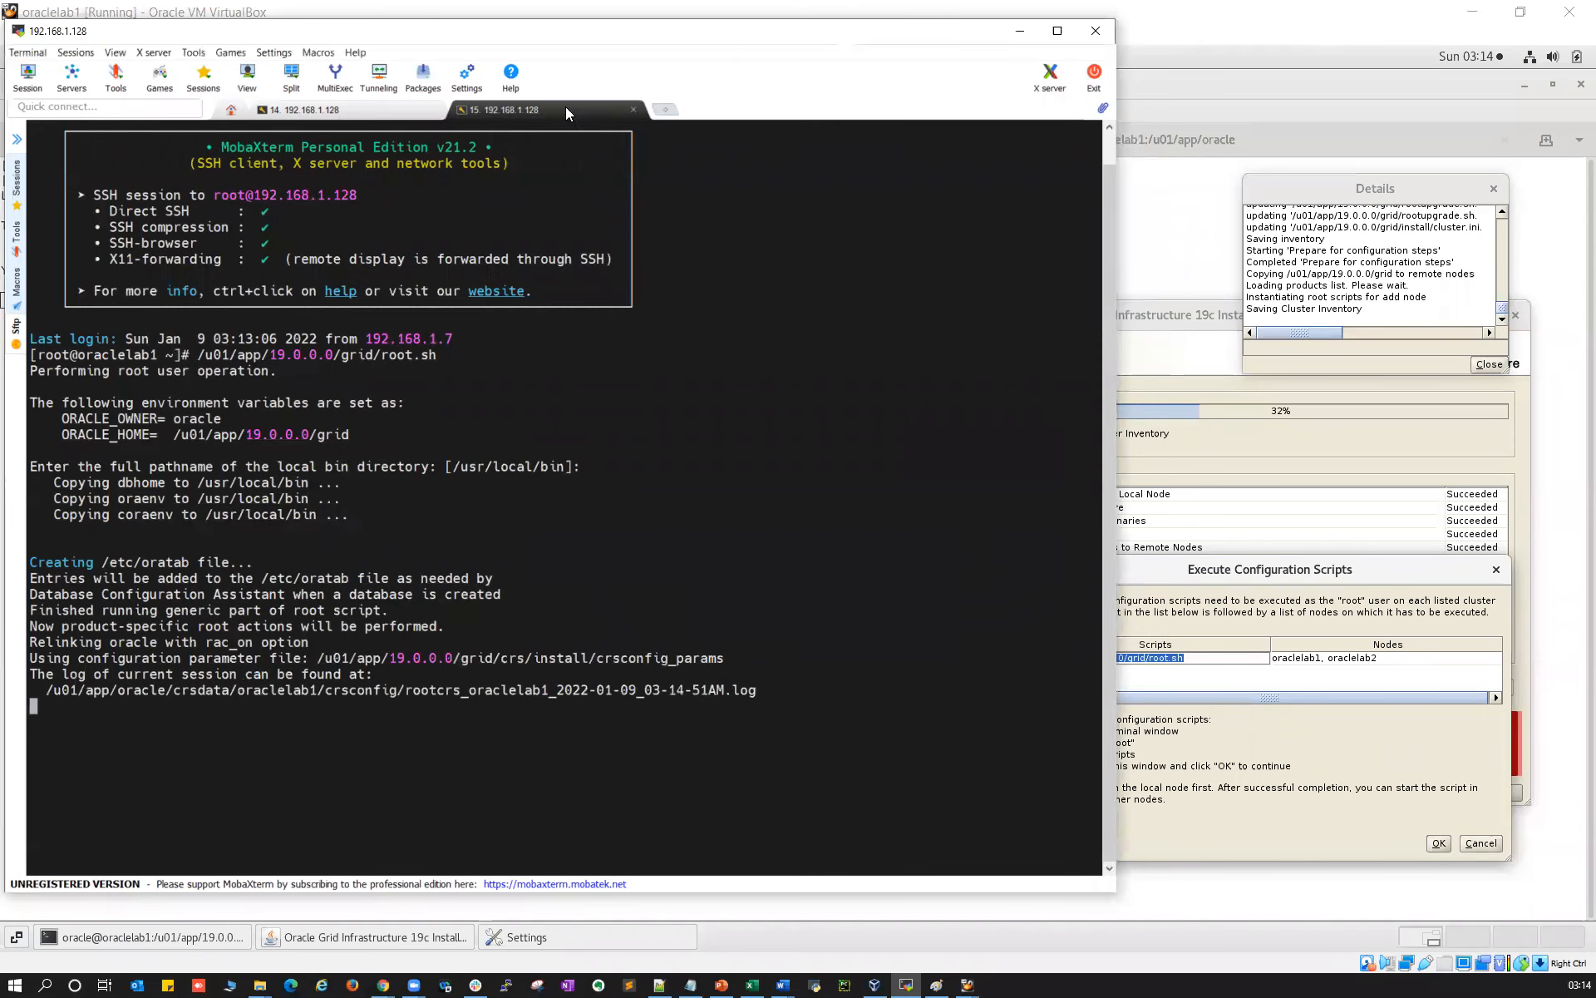
double_click(424, 688)
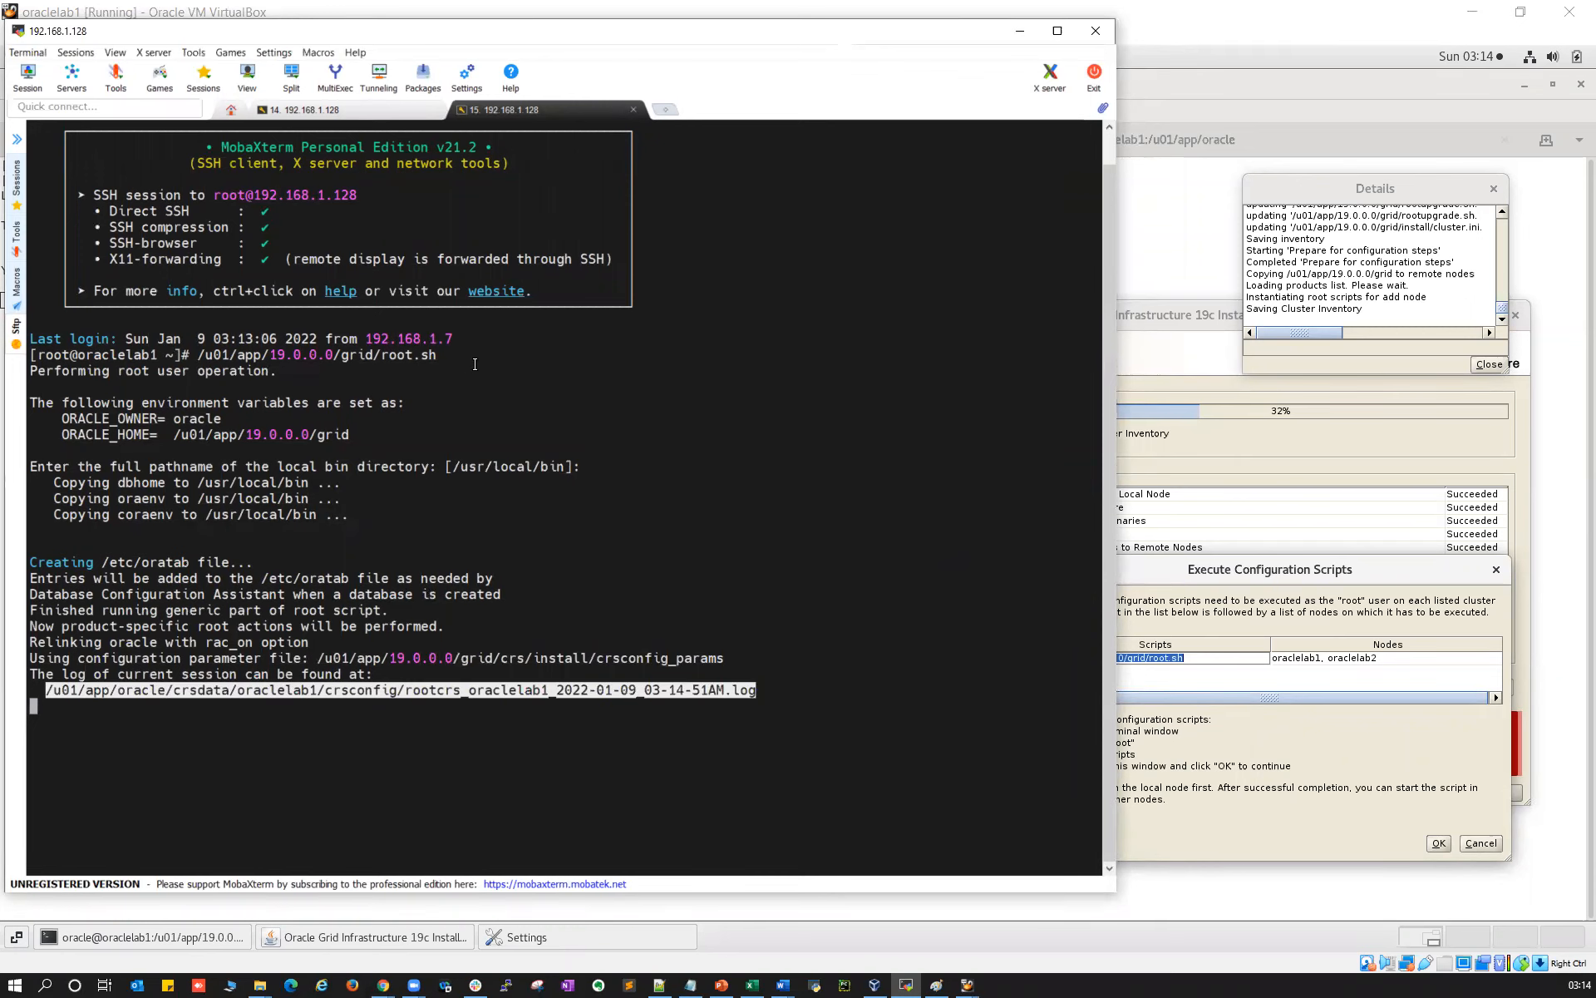
double_click(400, 356)
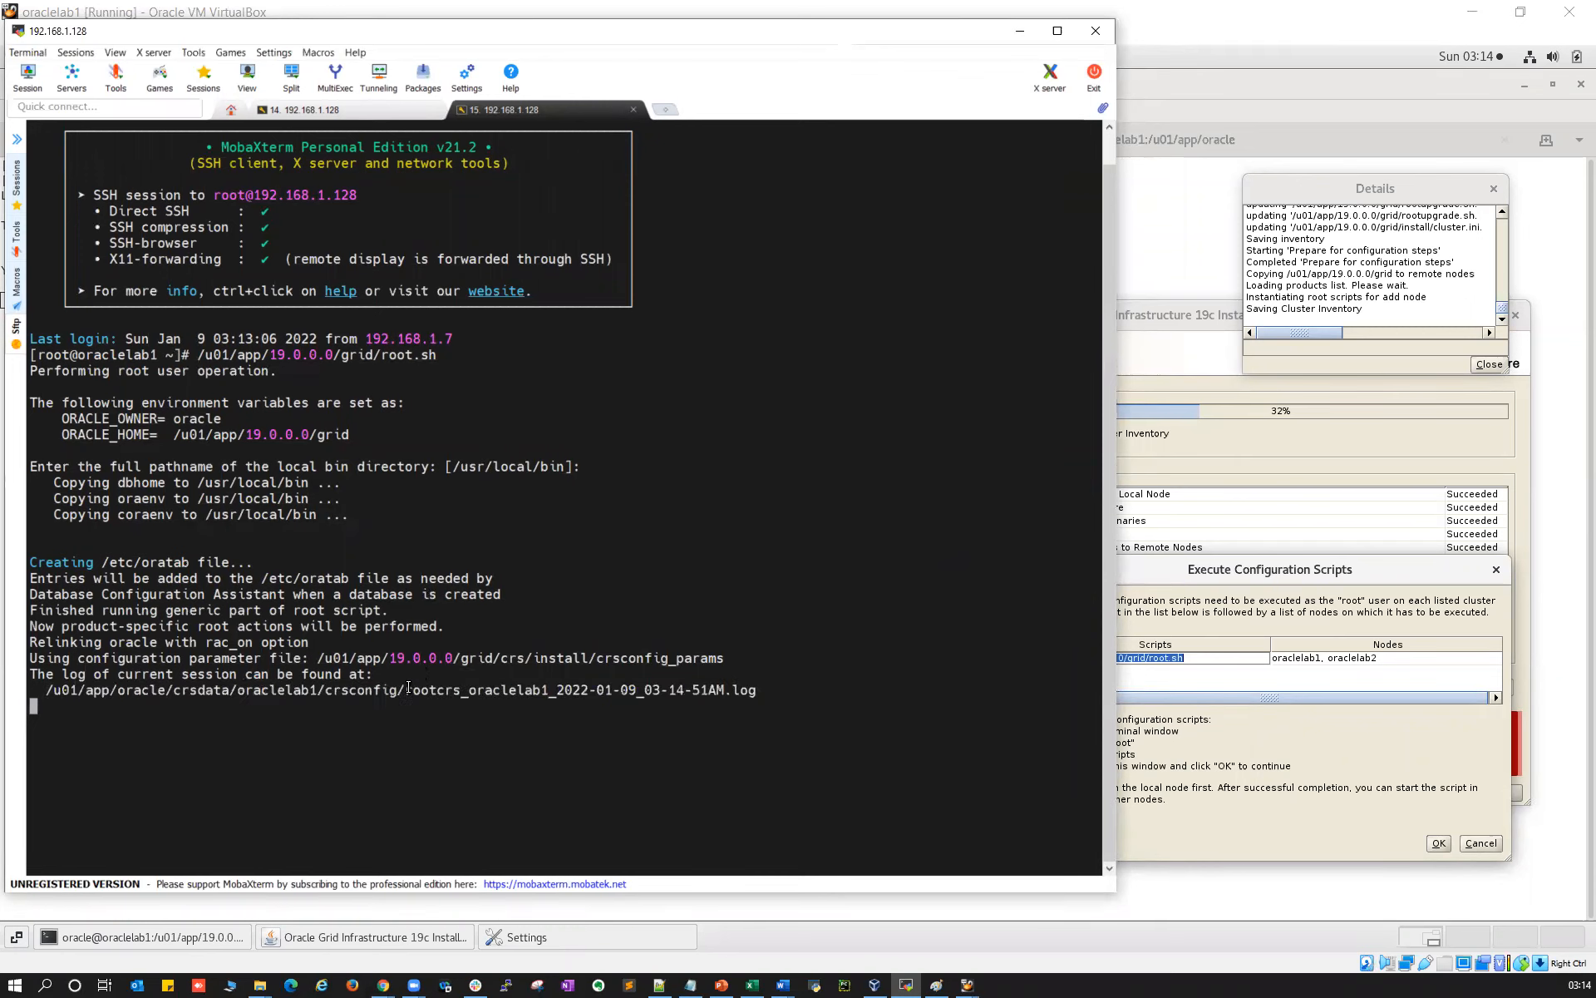
double_click(417, 690)
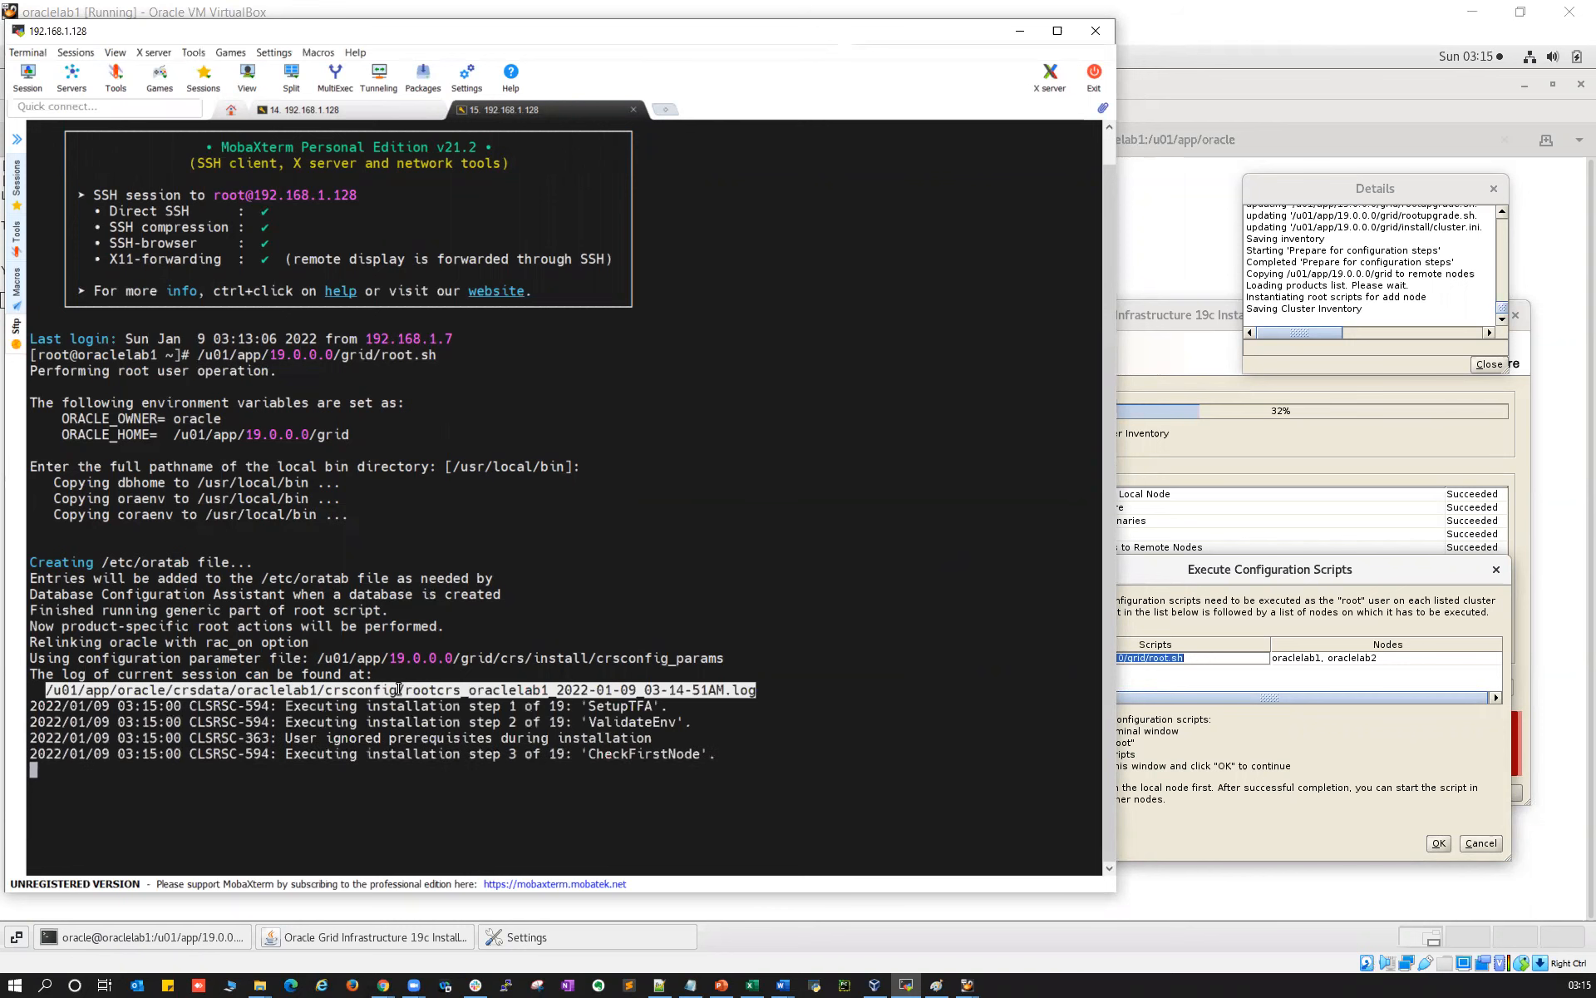
left_click(327, 109)
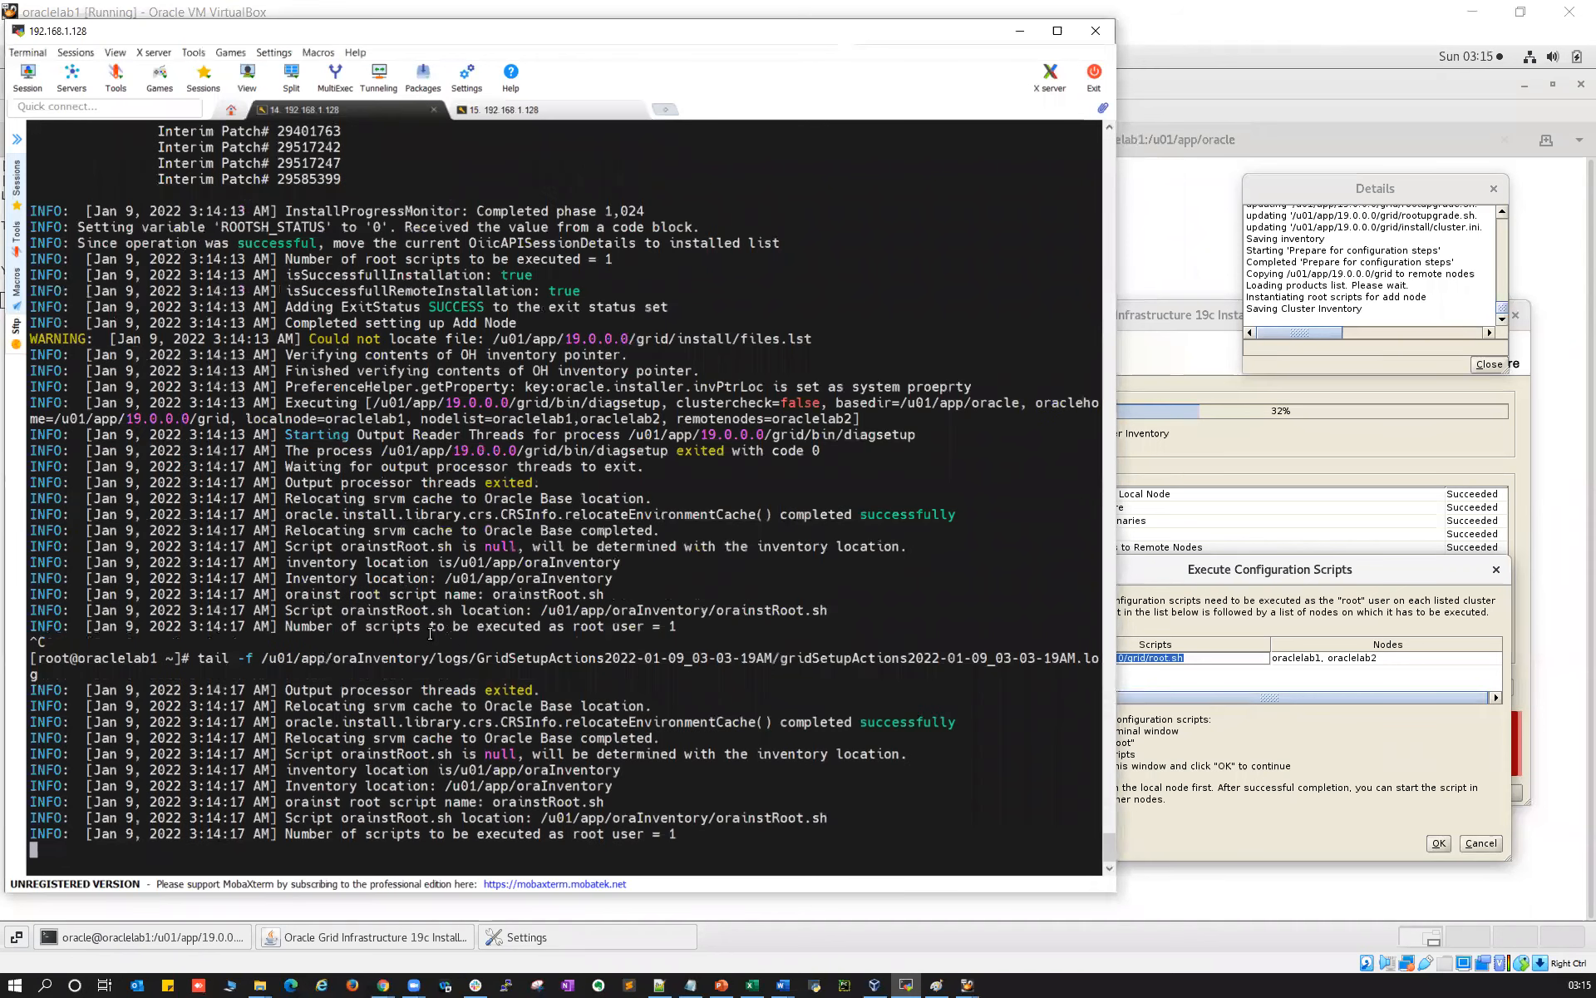
Replace the install log tail with tail -f on the rootcrs log file
key("ctrl+c")
type("tail -f")
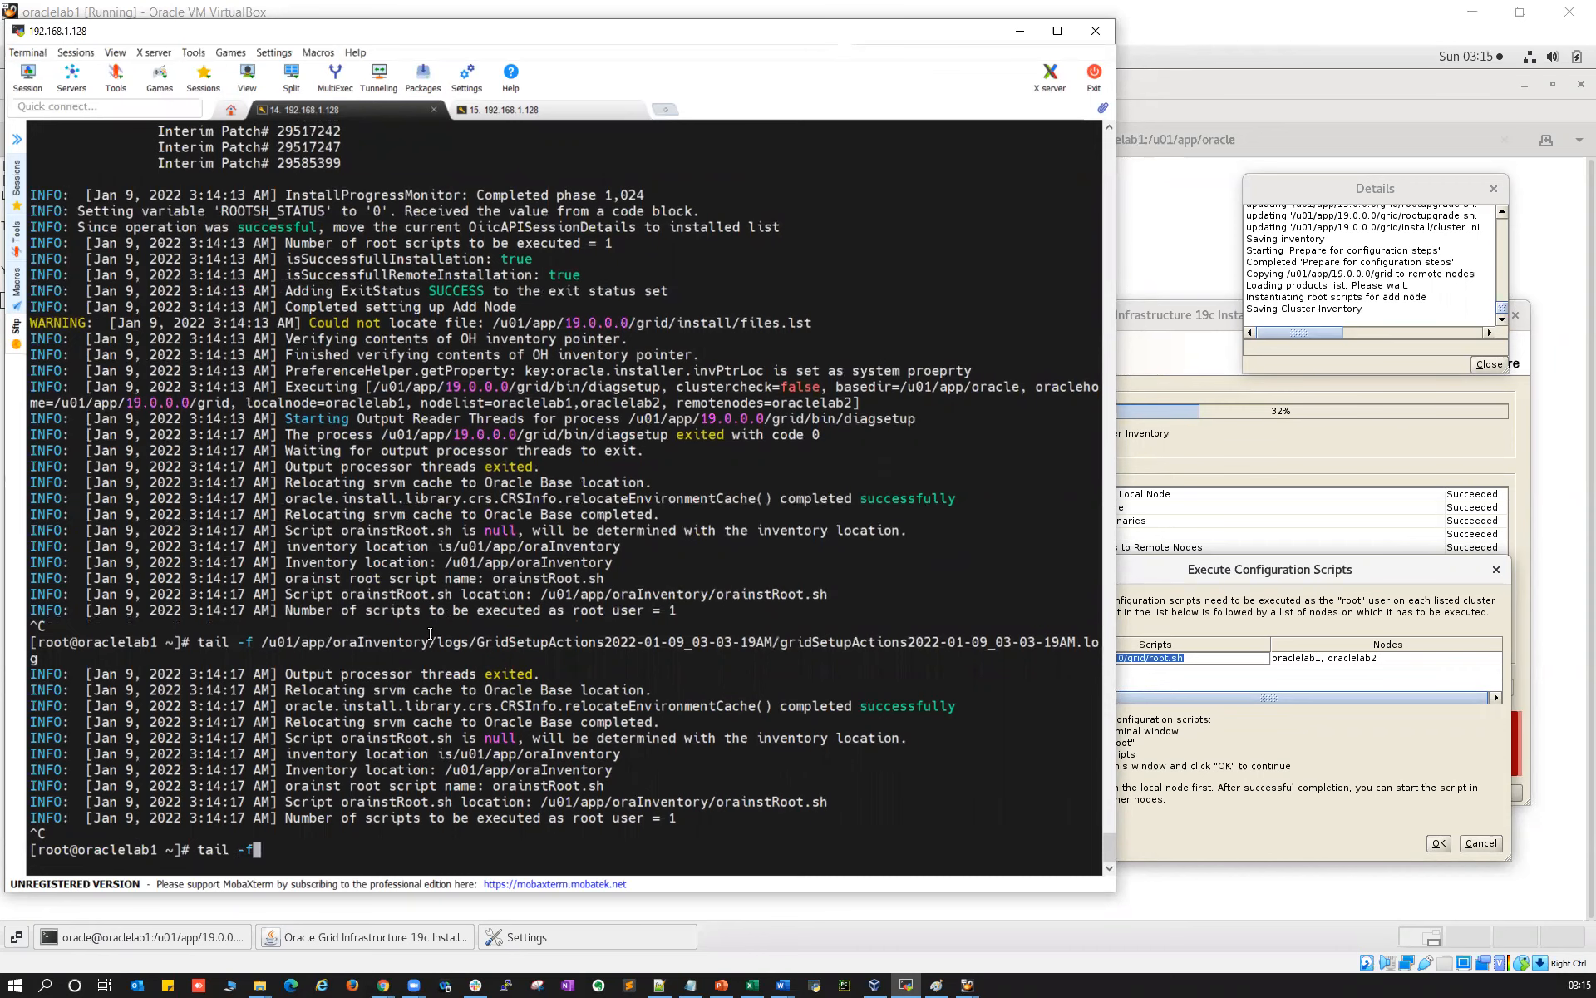
right_click(430, 633)
key("Return")
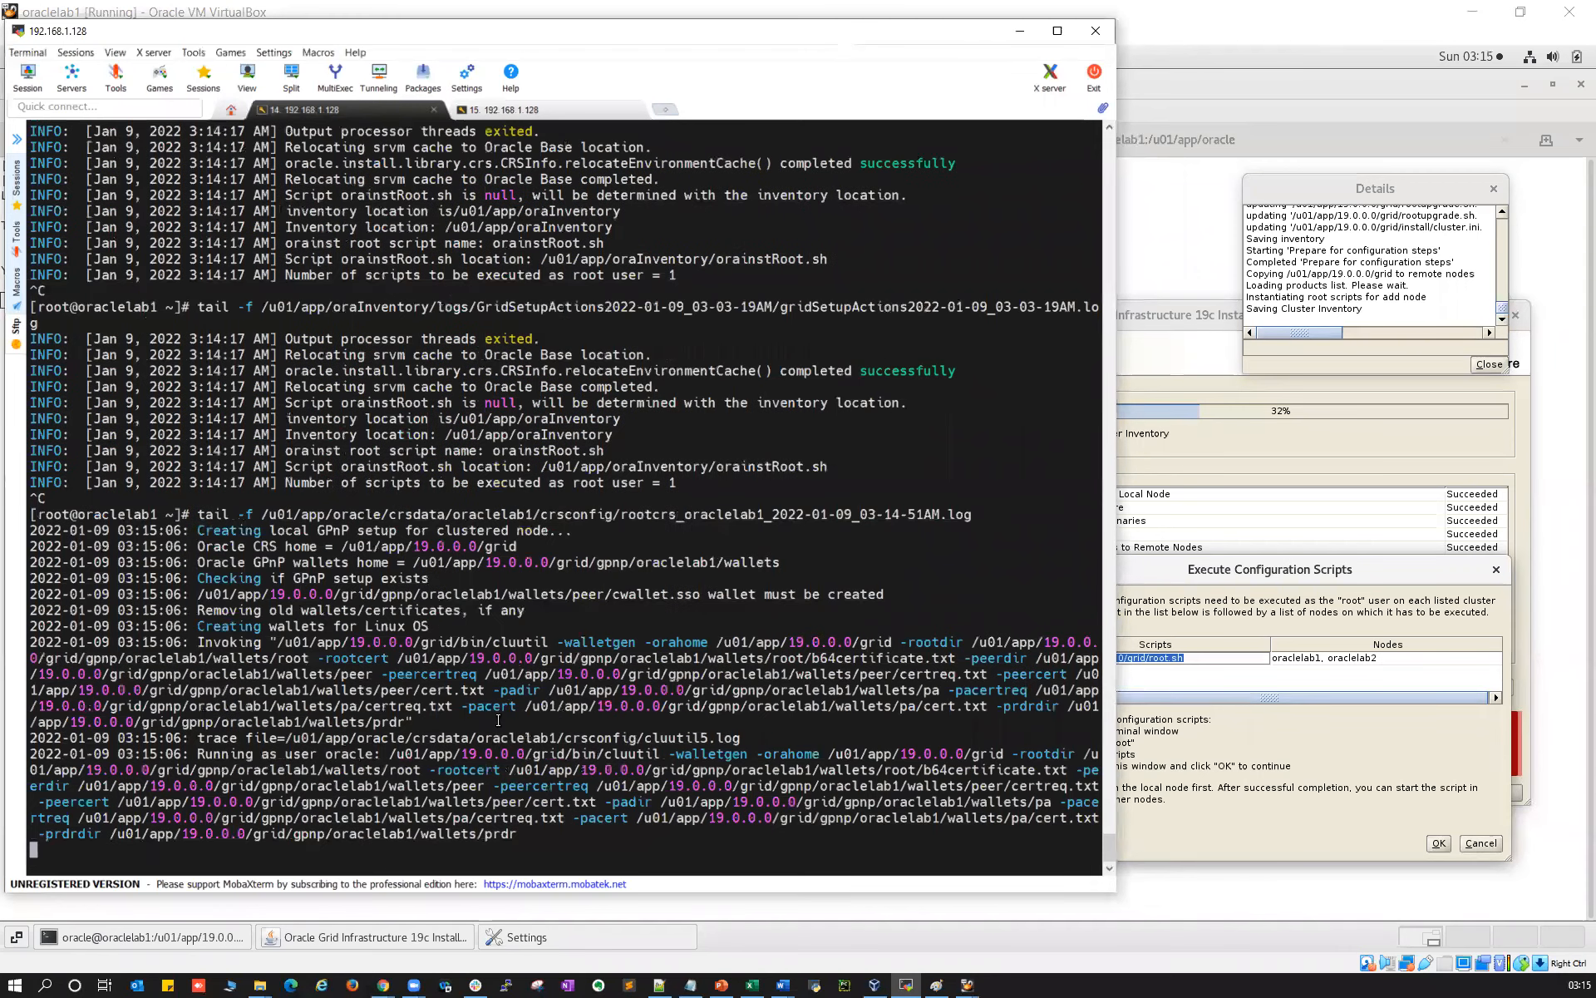
double_click(467, 833)
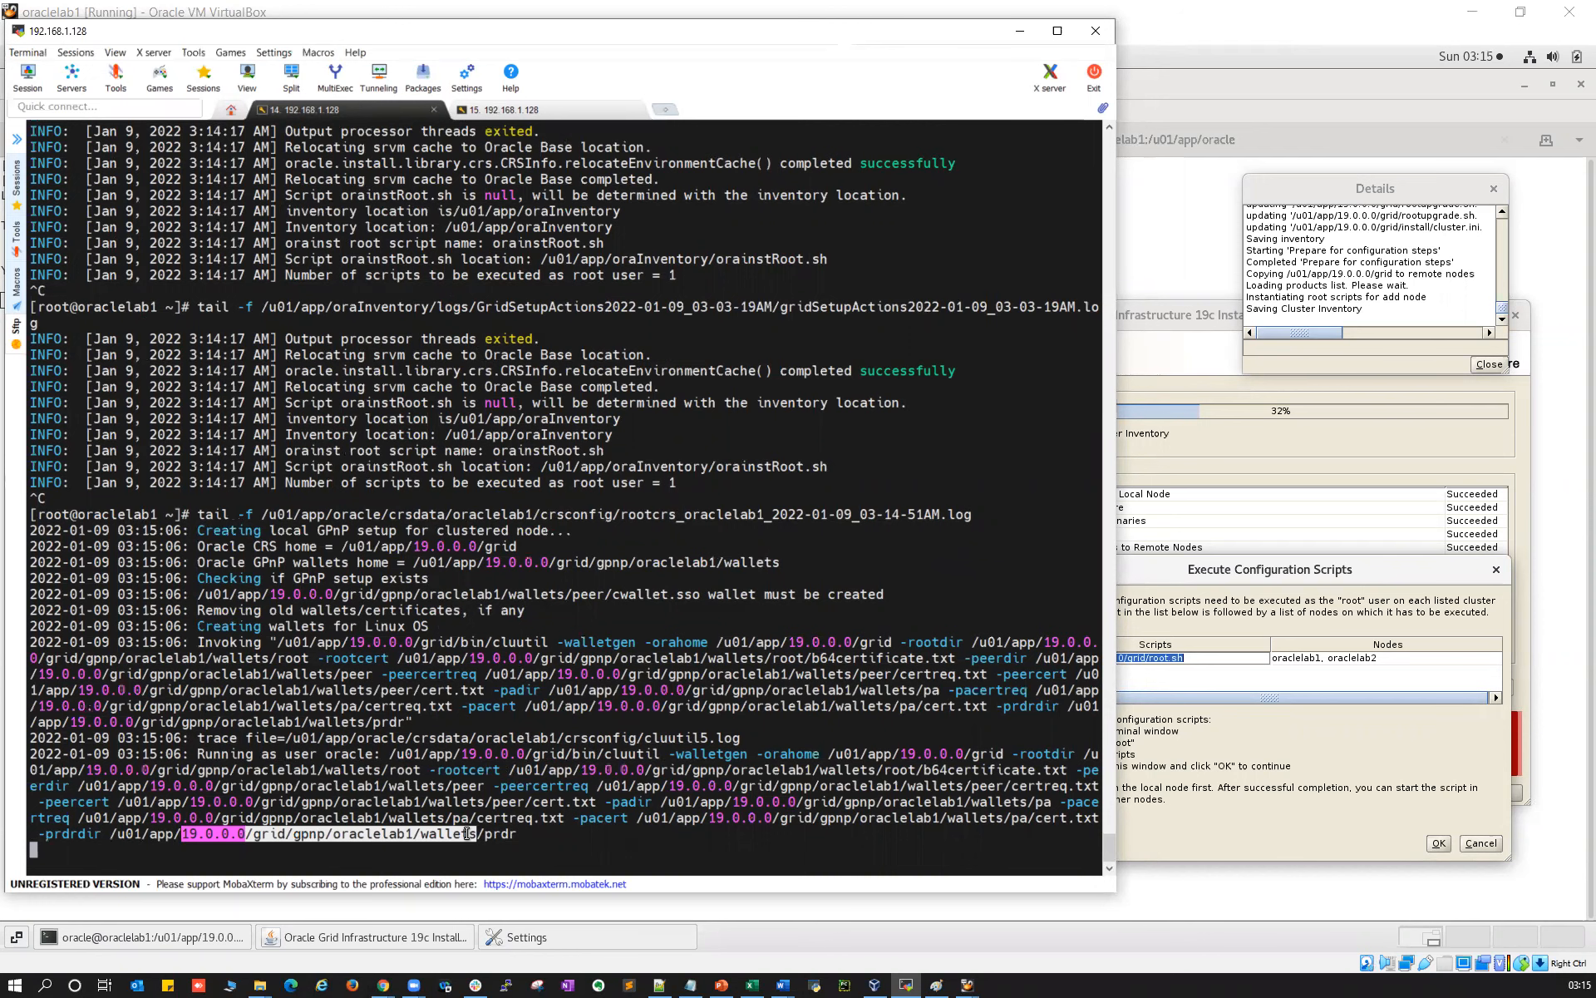
Watch root.sh advance past step 8 of 19, comparing against the rootcrs log output
left_click(534, 110)
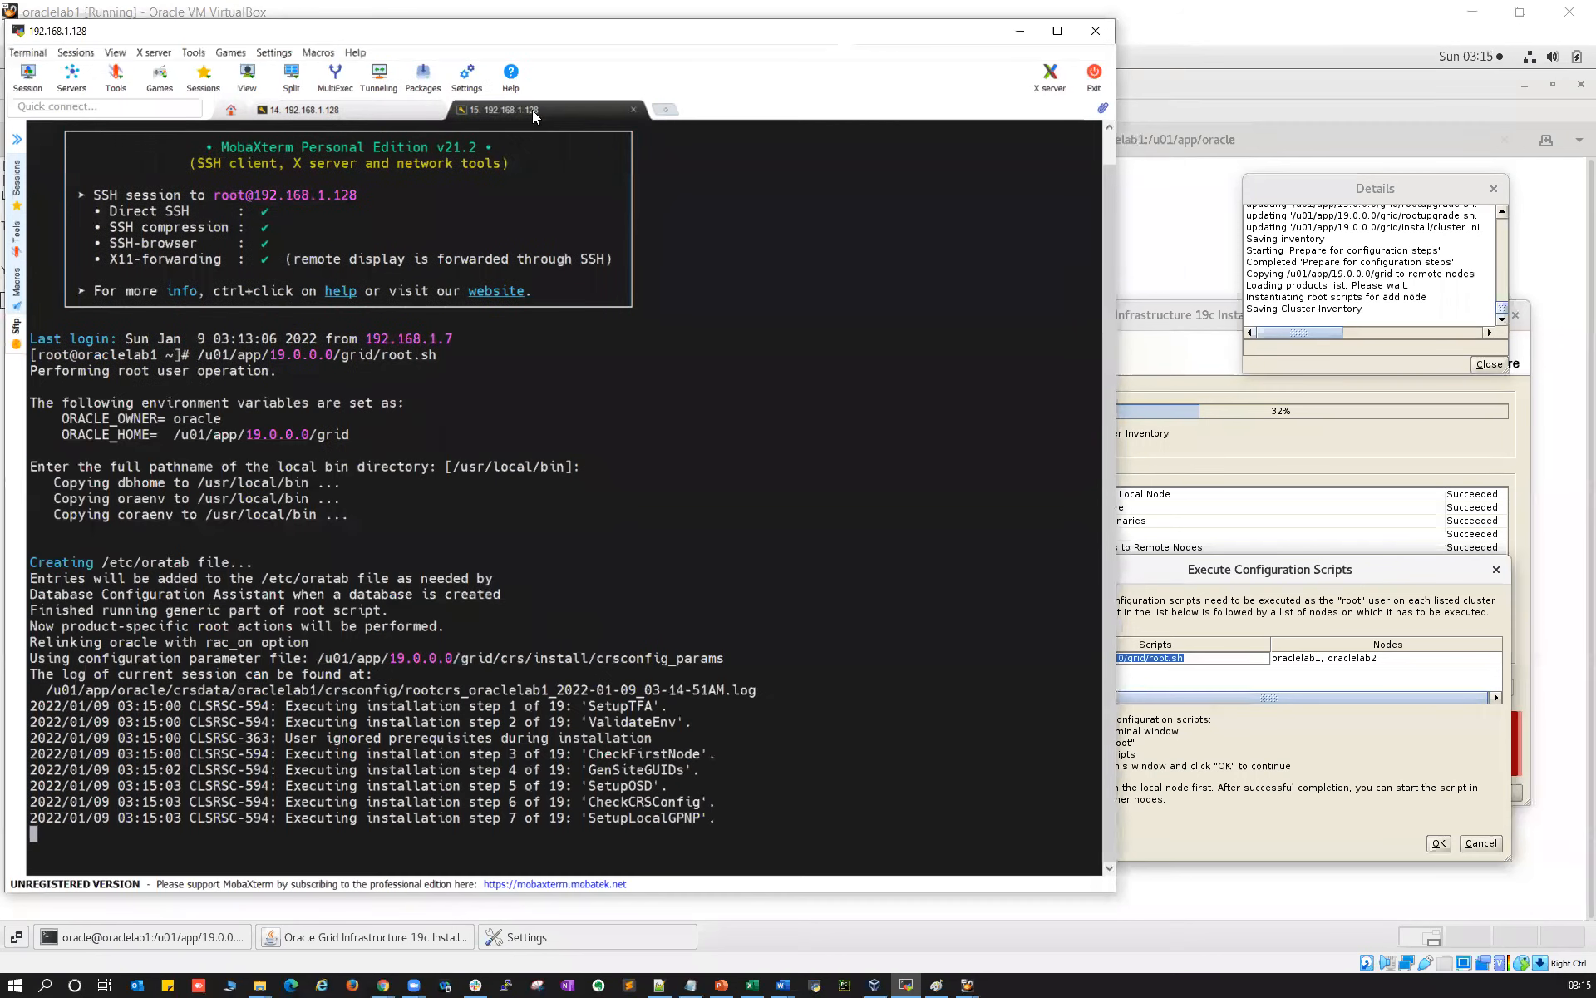
double_click(553, 722)
left_click_drag(511, 706, 551, 802)
left_click_drag(613, 689, 643, 770)
left_click_drag(508, 833, 702, 828)
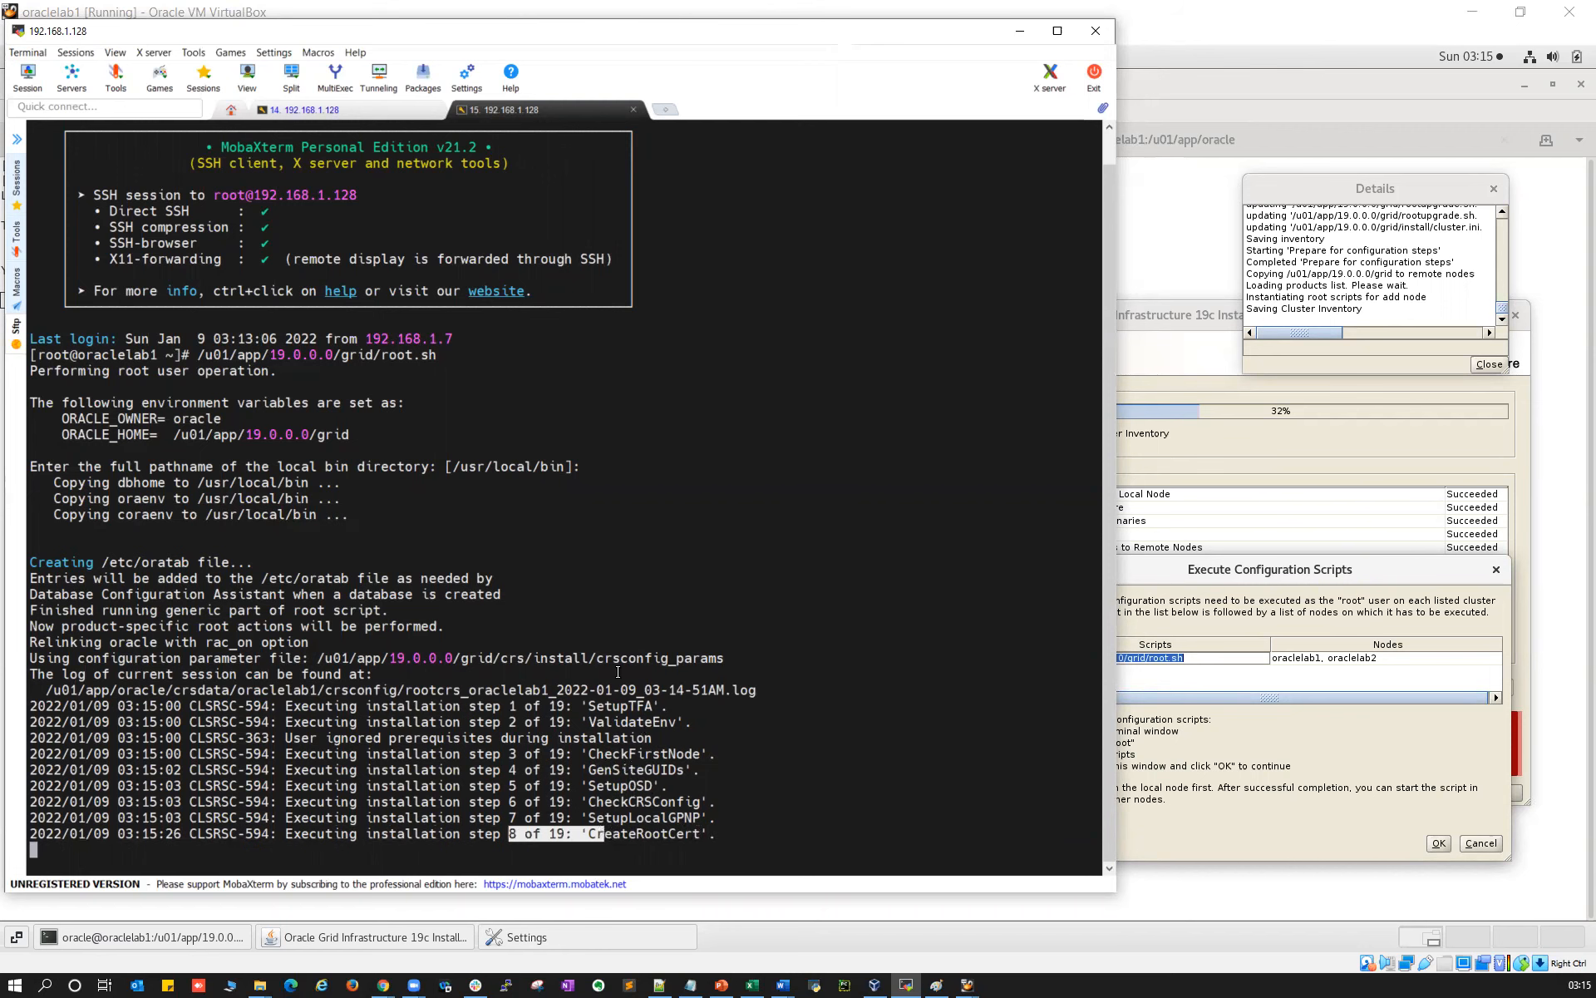
left_click(351, 113)
left_click_drag(345, 827, 614, 831)
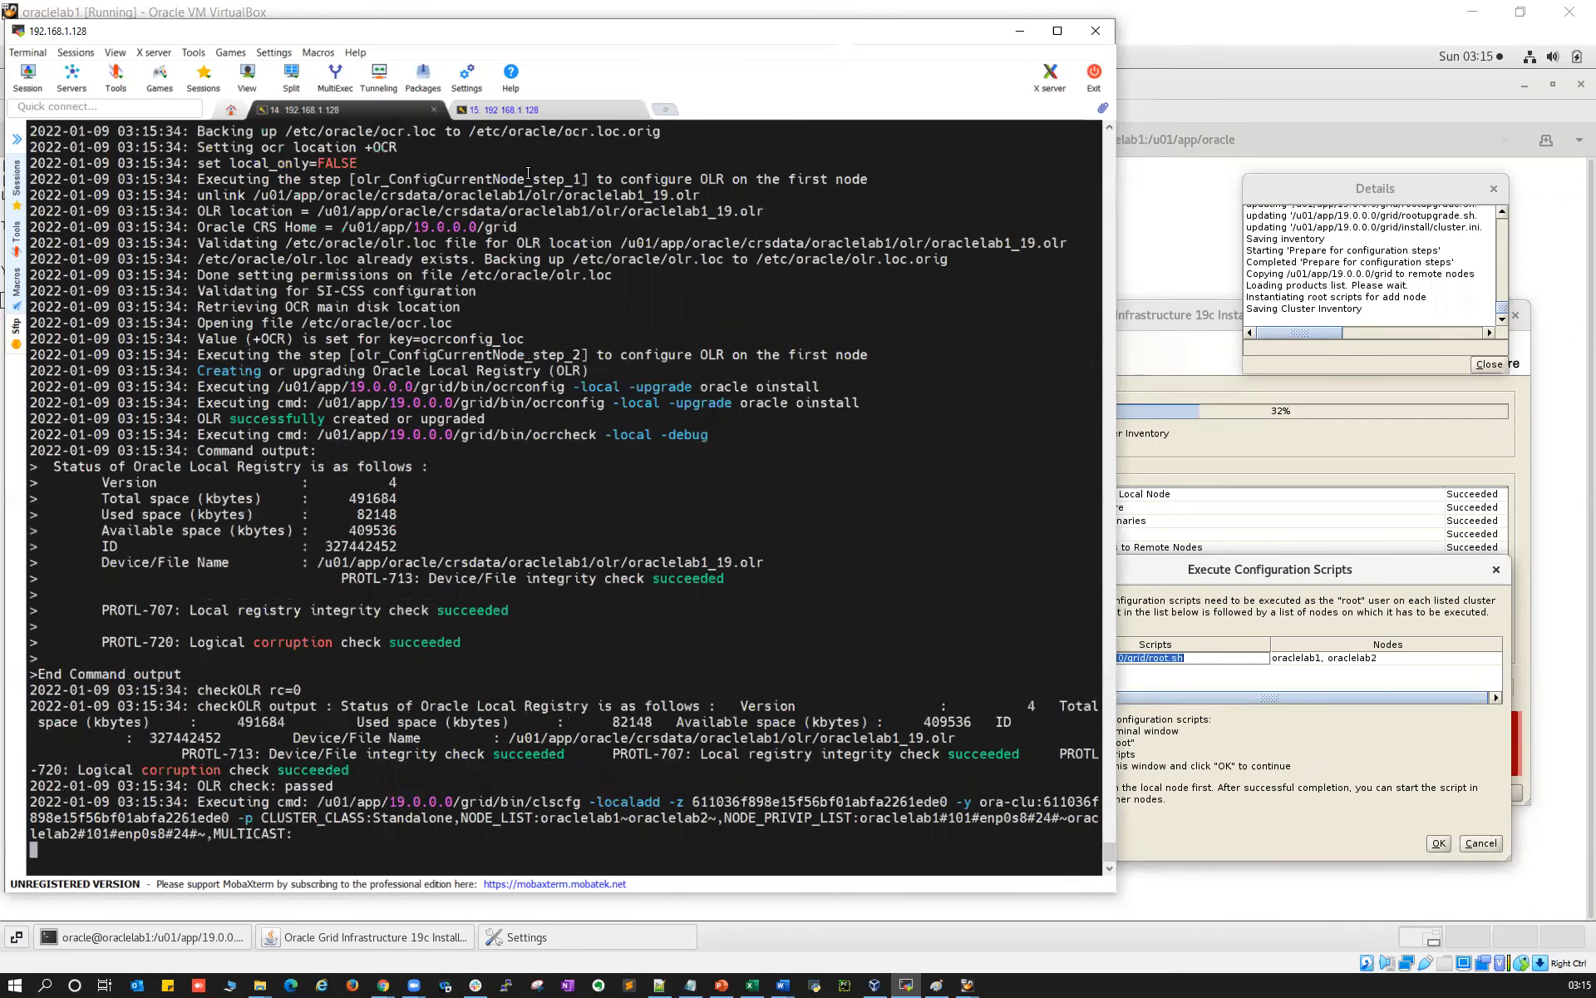
key("ctrl+Tab")
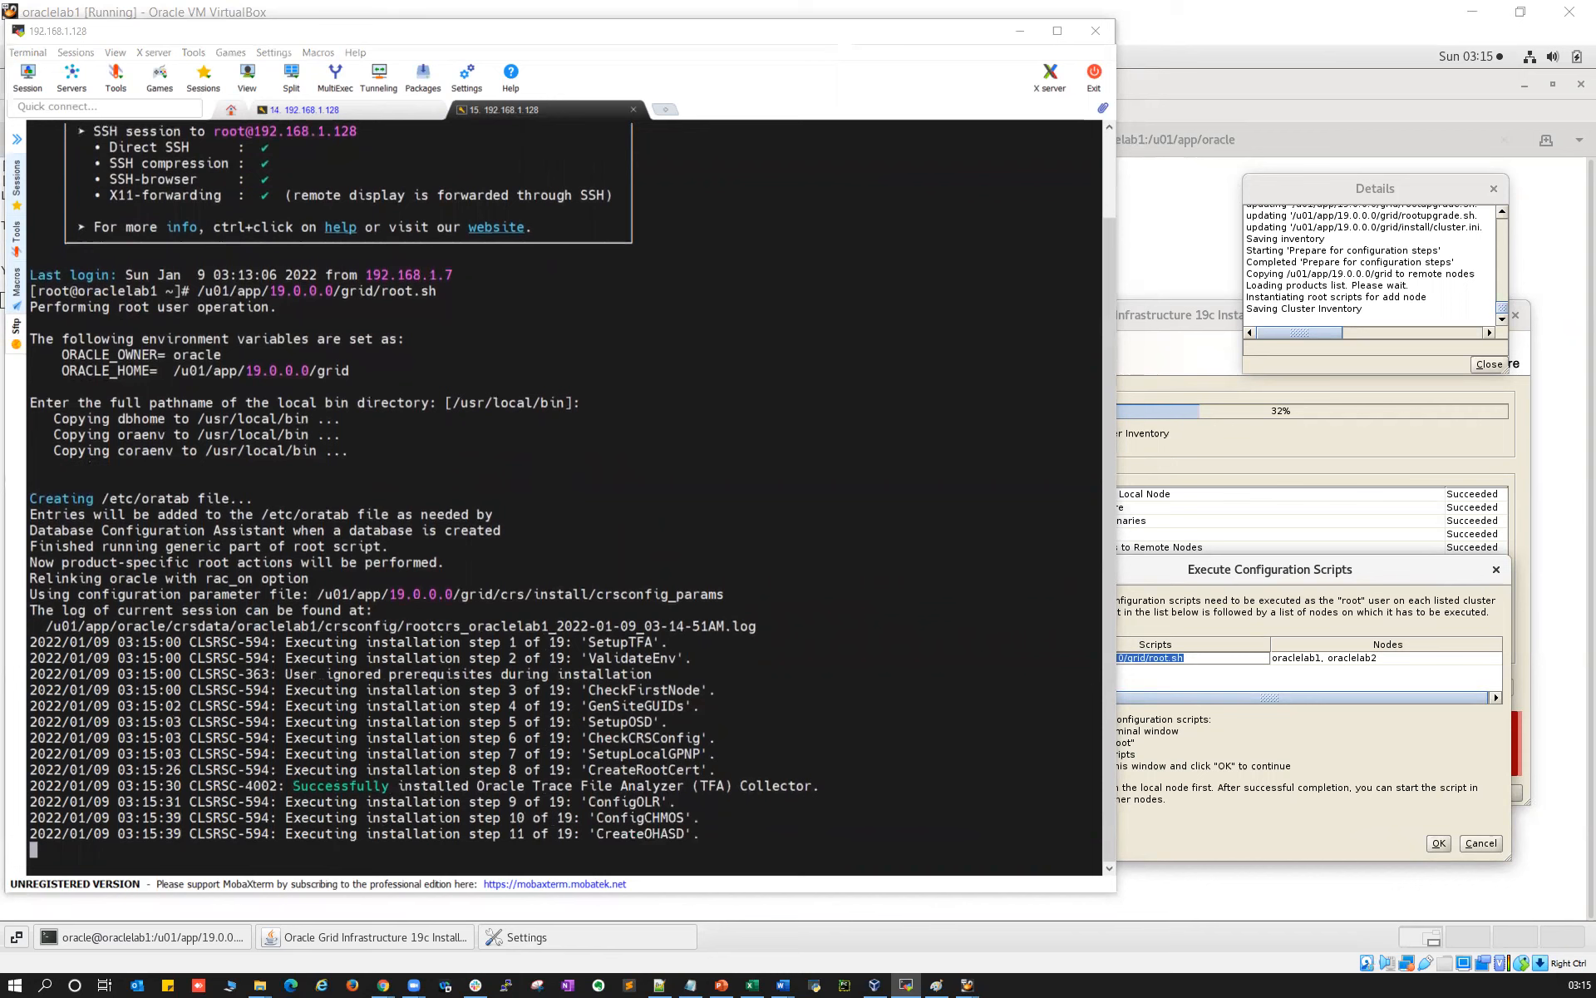
key("alt+Tab")
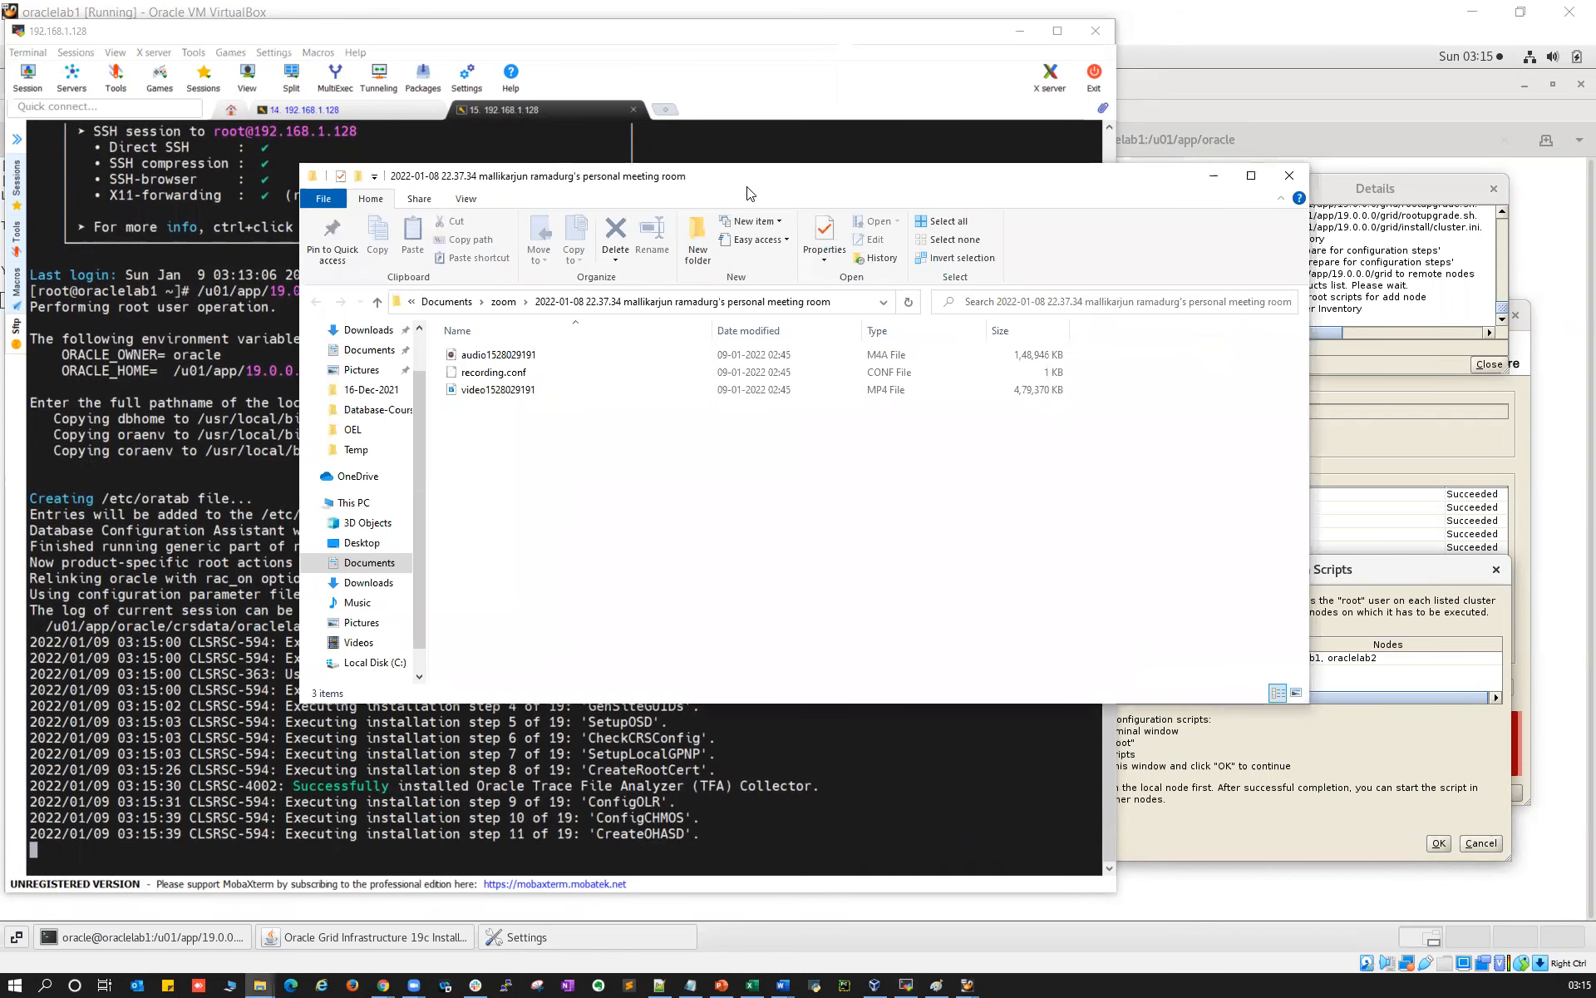
key("alt+Tab")
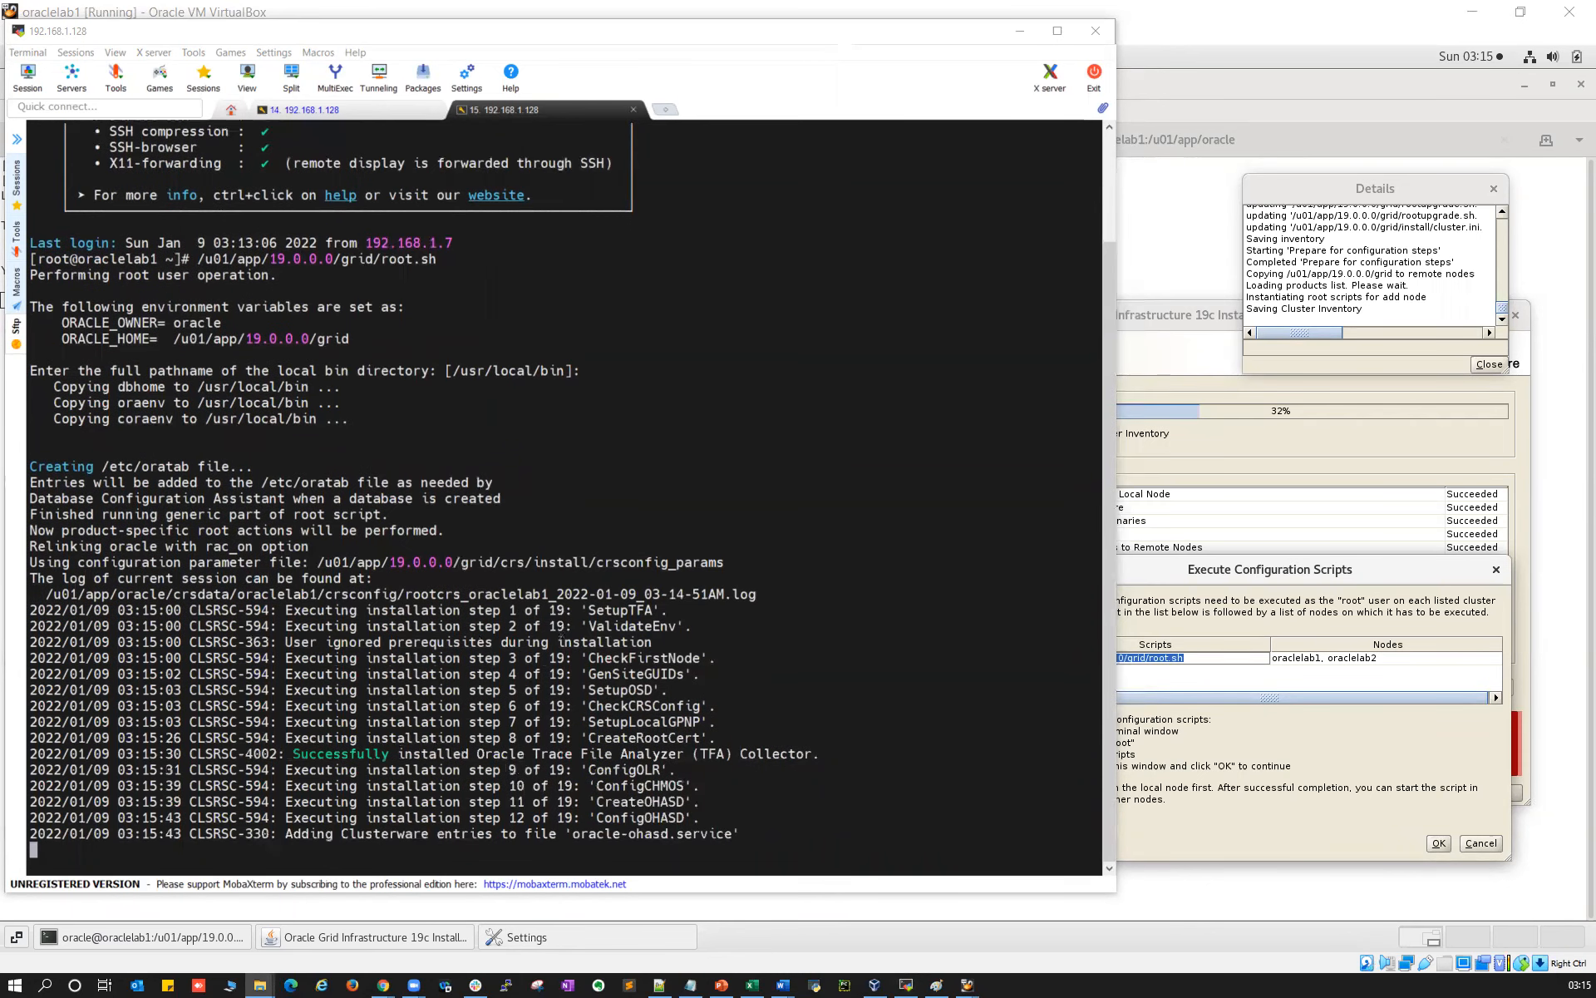
Watch root.sh pass step 12 Clusterware entries and step 13 InstallAFD toward step 14 InstallACFS
left_click(551, 657)
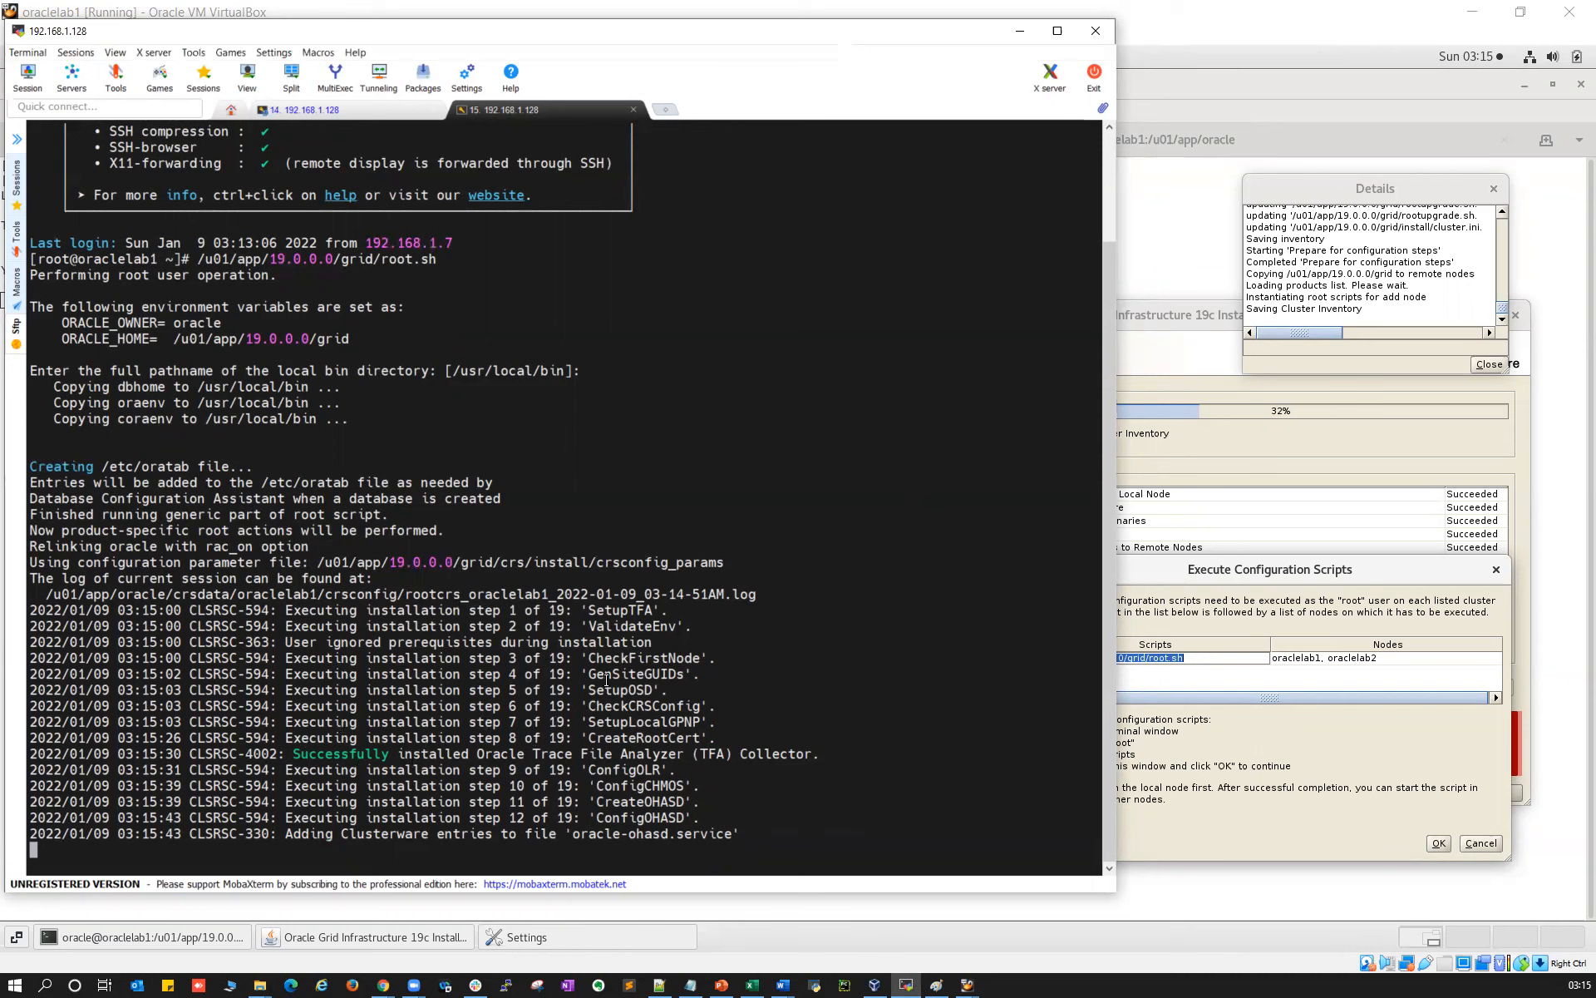
left_click_drag(511, 816, 564, 818)
left_click_drag(309, 833, 732, 834)
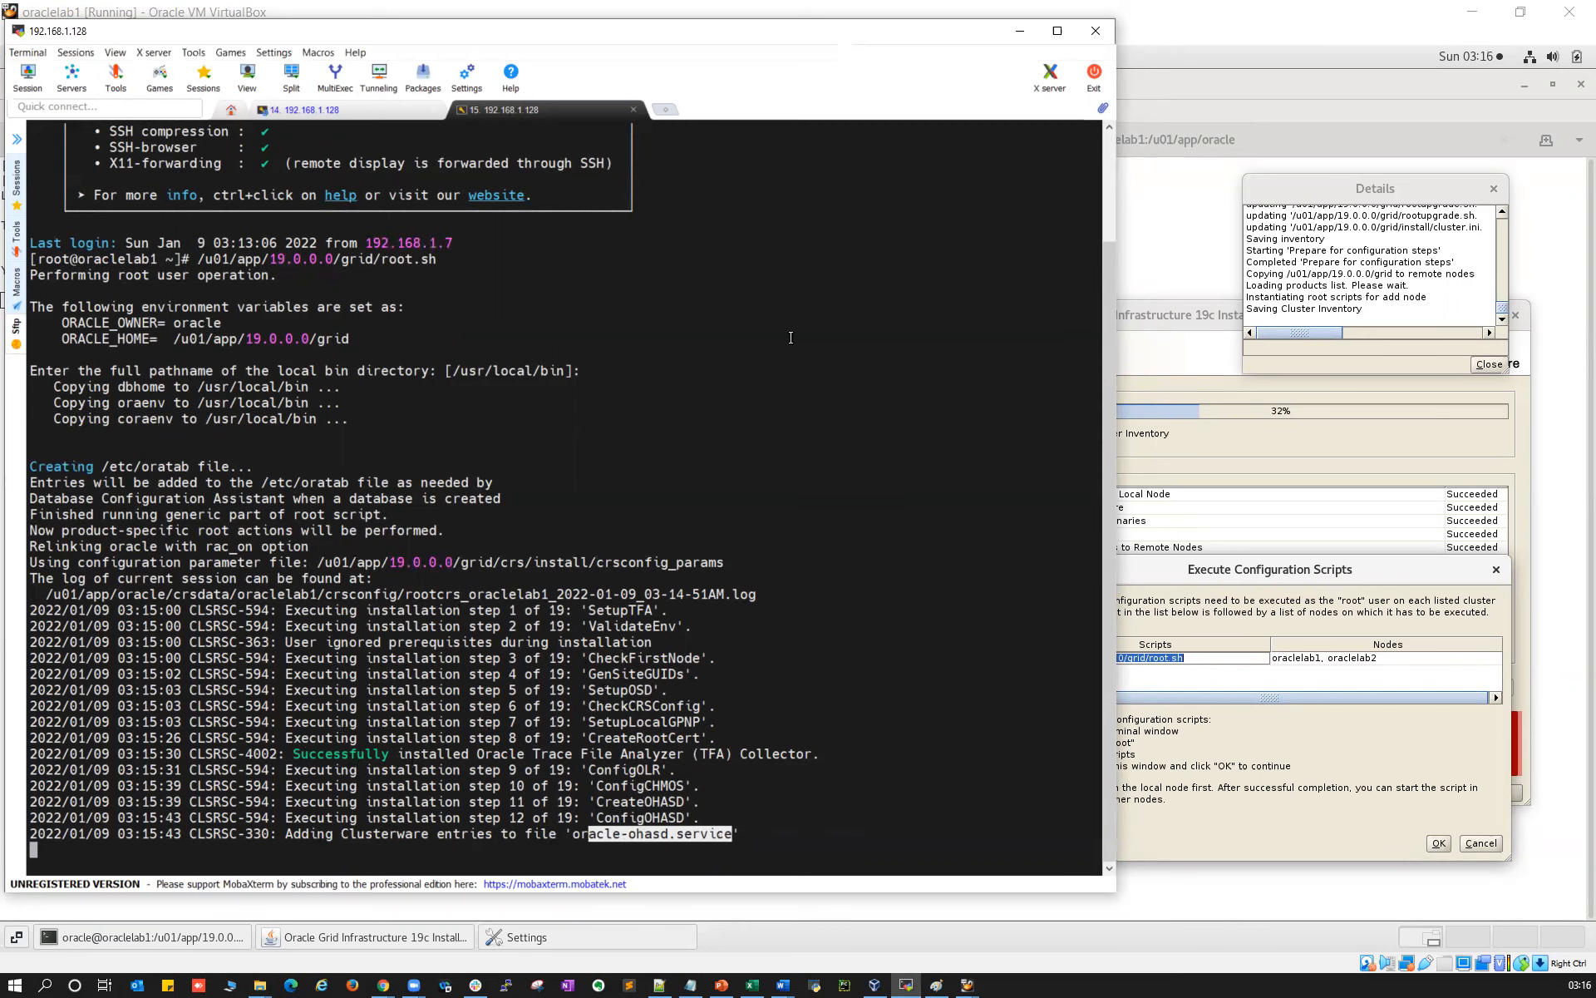
left_click(335, 106)
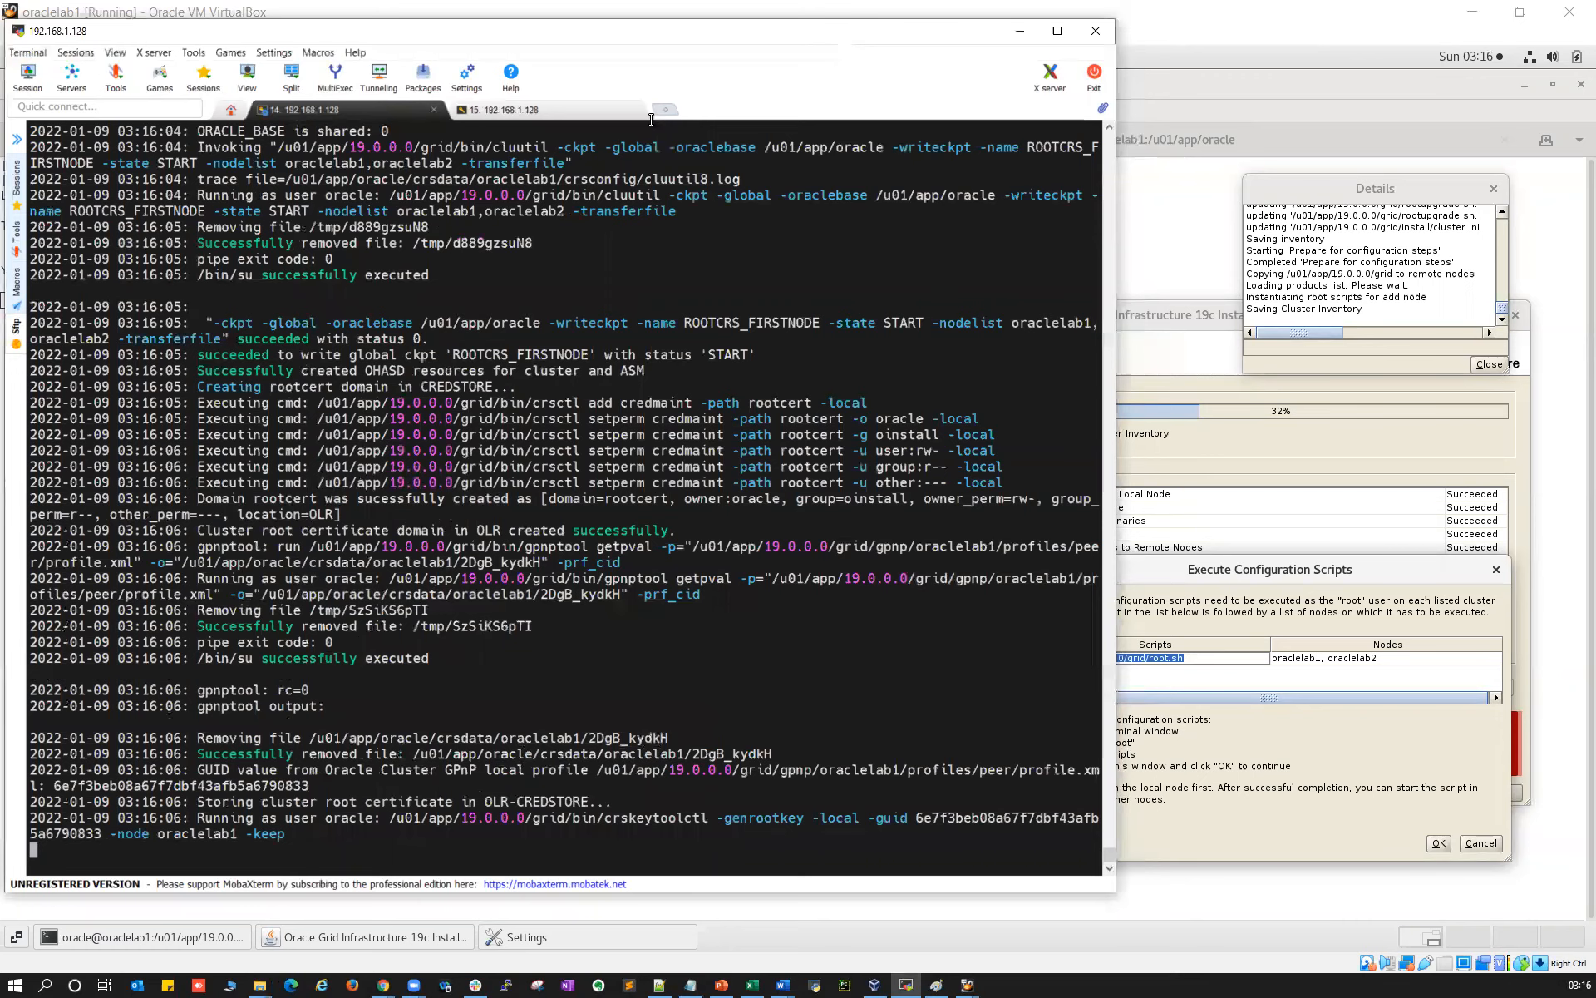
left_click(615, 110)
left_click_drag(509, 834, 643, 834)
scroll(401, 369, "up", 3)
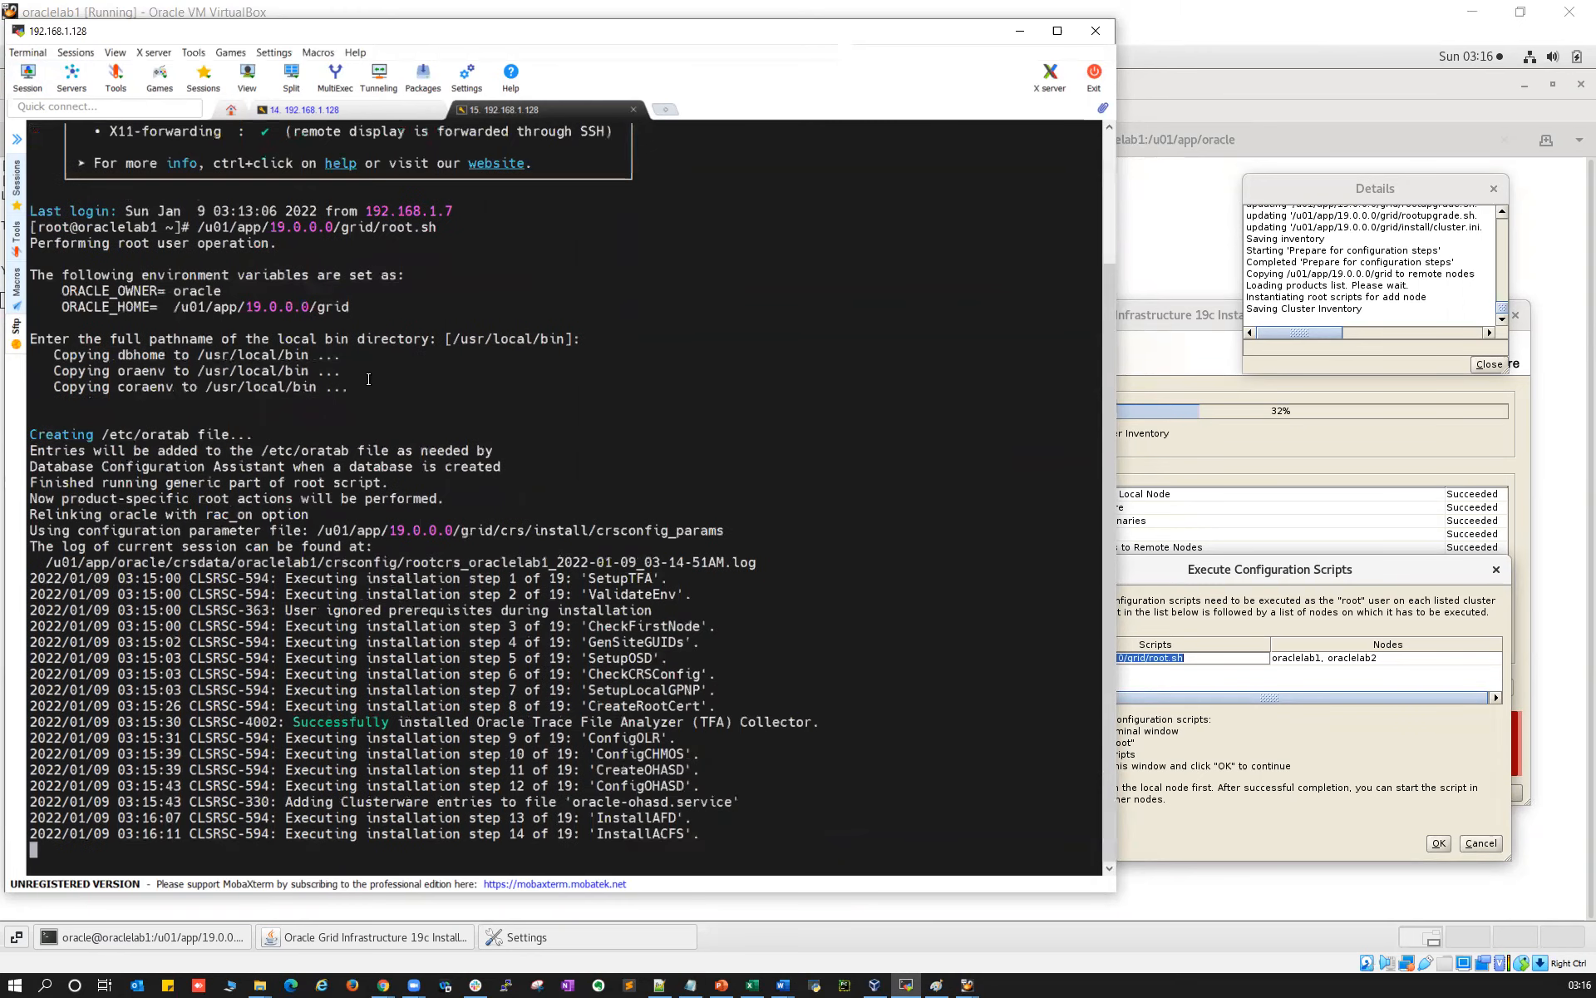
Open a root SSH session to 192.168.1.129, declining to save the password
left_click(27, 76)
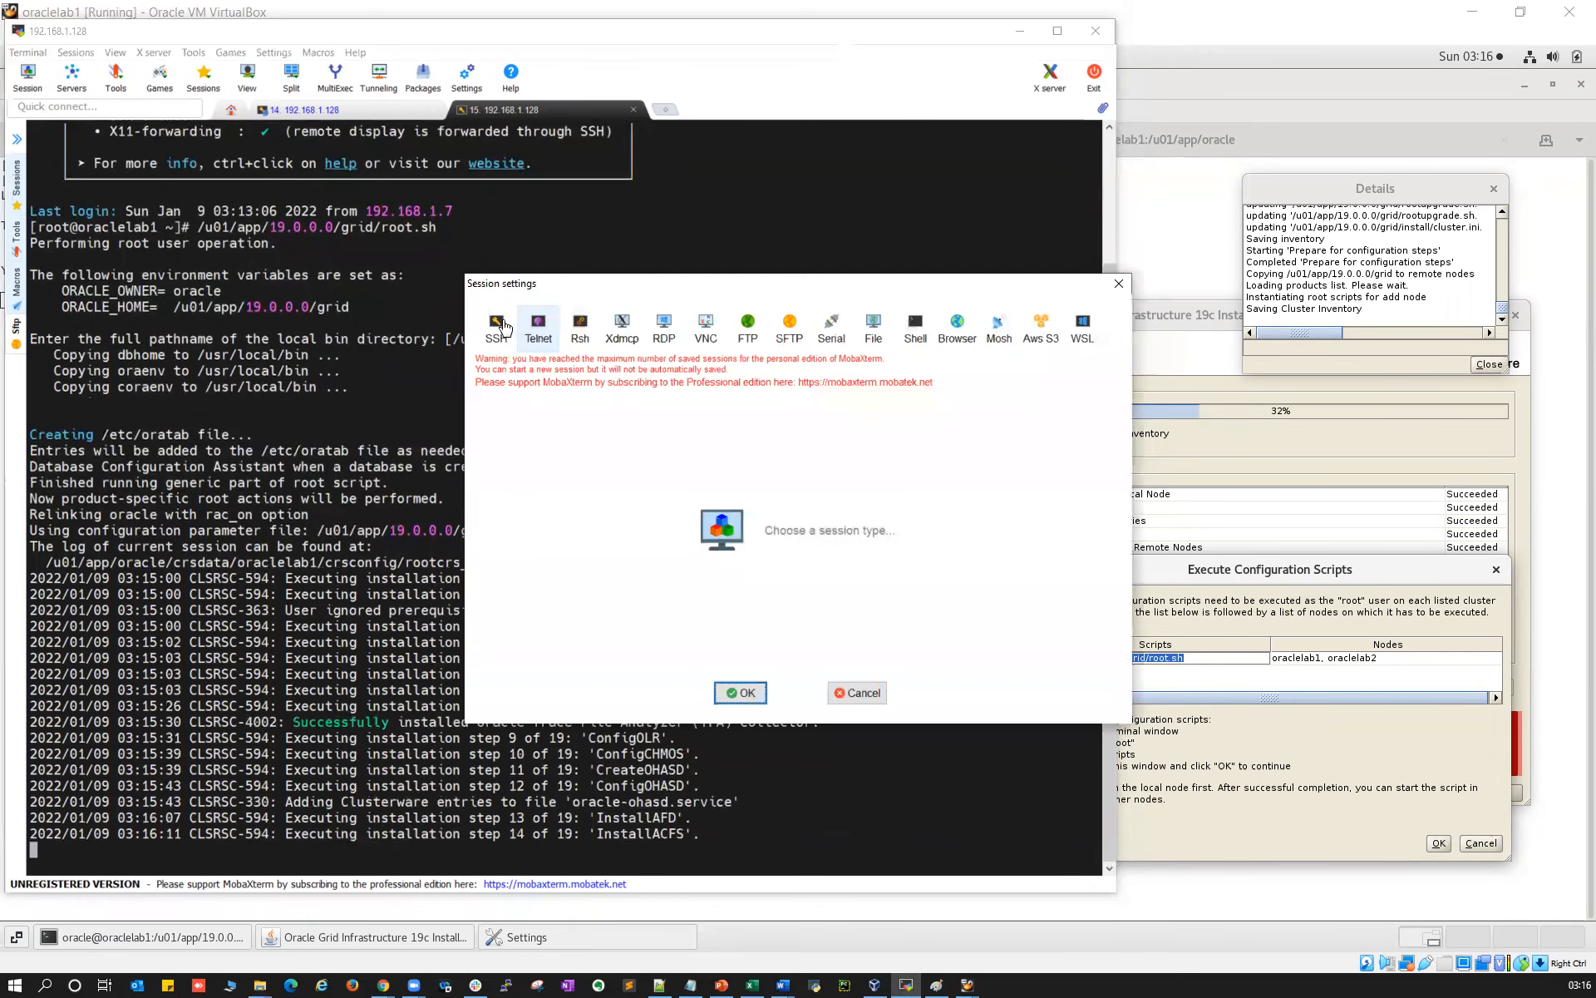
type("192.168.1.128")
key("BackSpace")
left_click(742, 692)
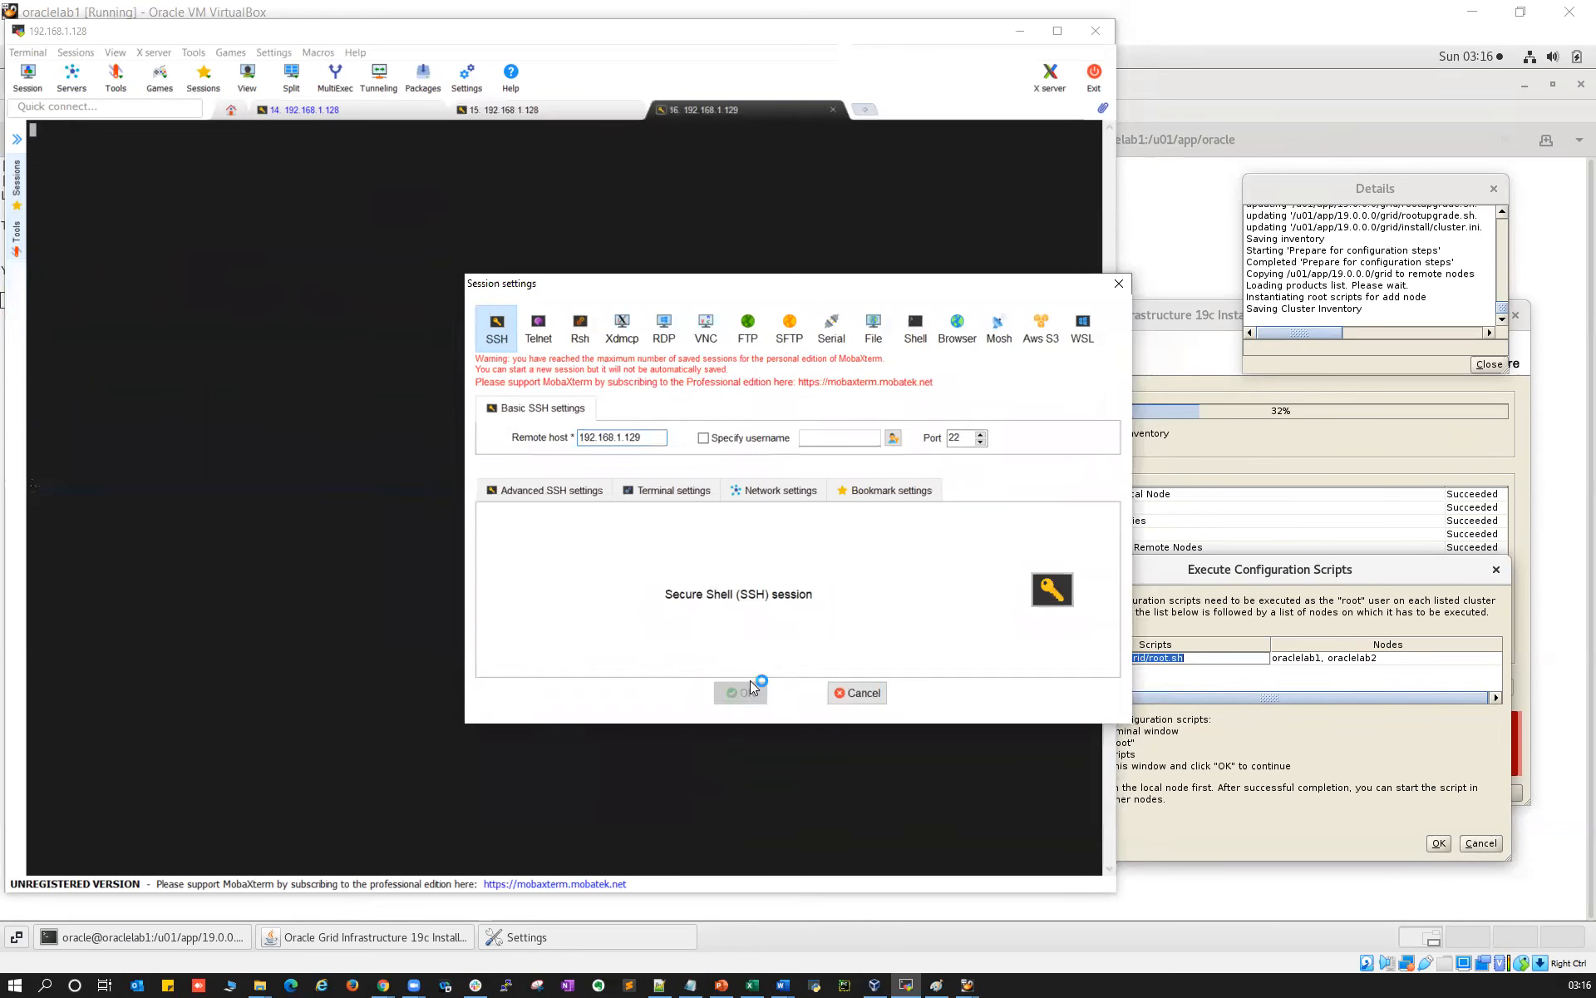
type("root")
key("Return")
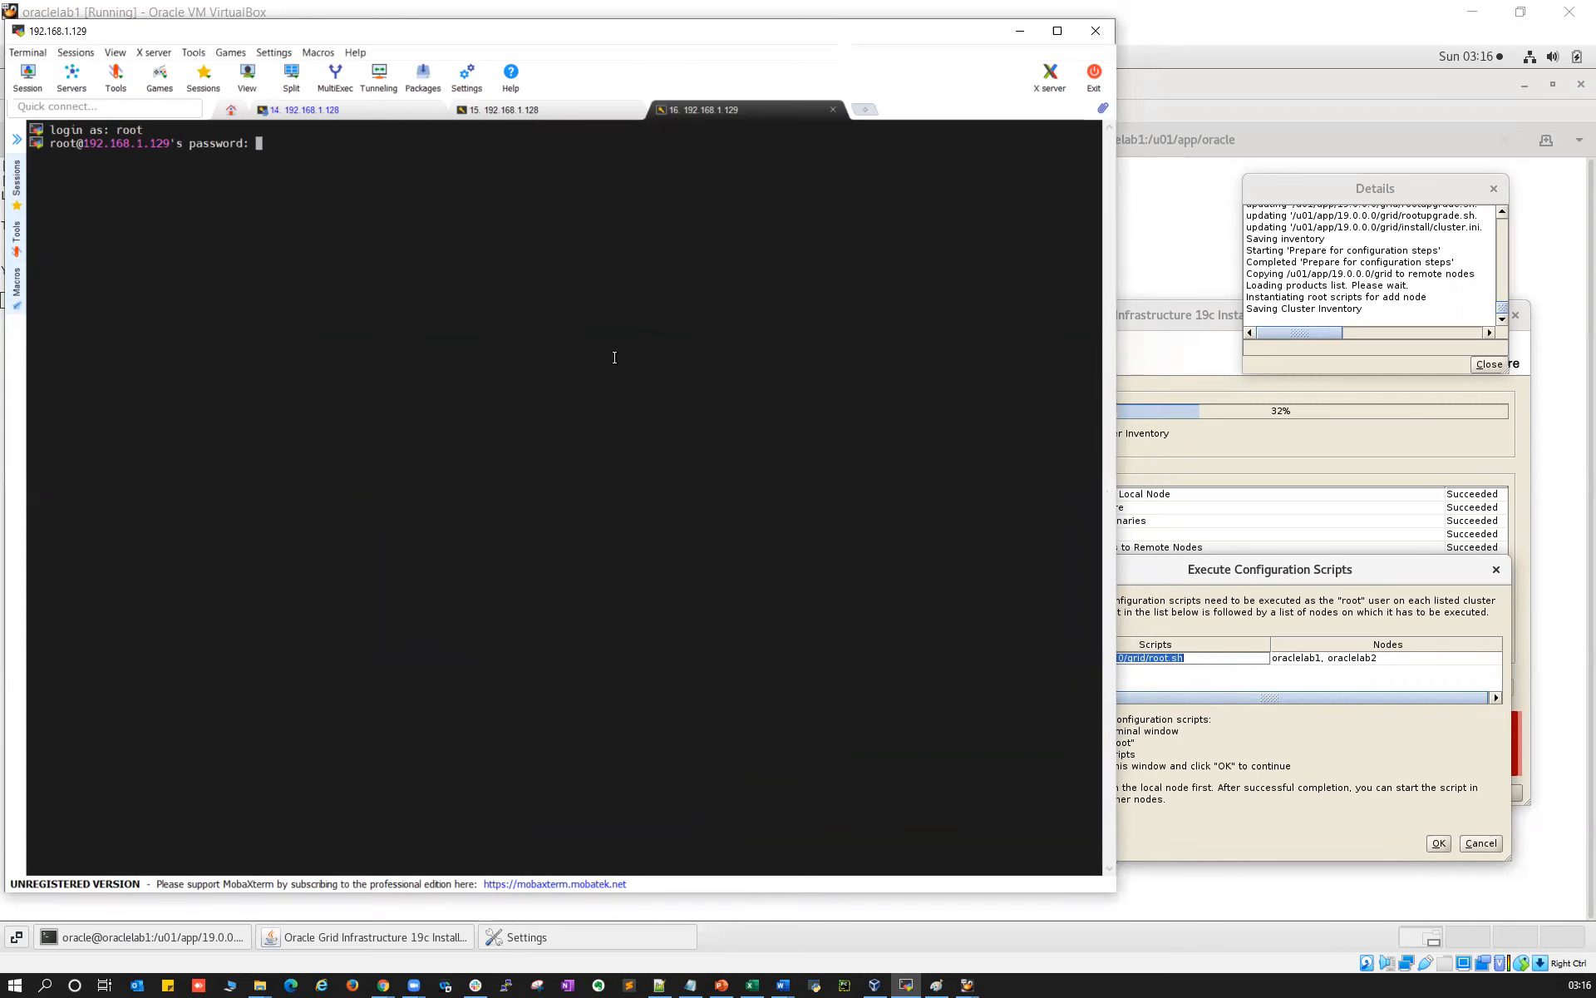
key("Return")
left_click(855, 496)
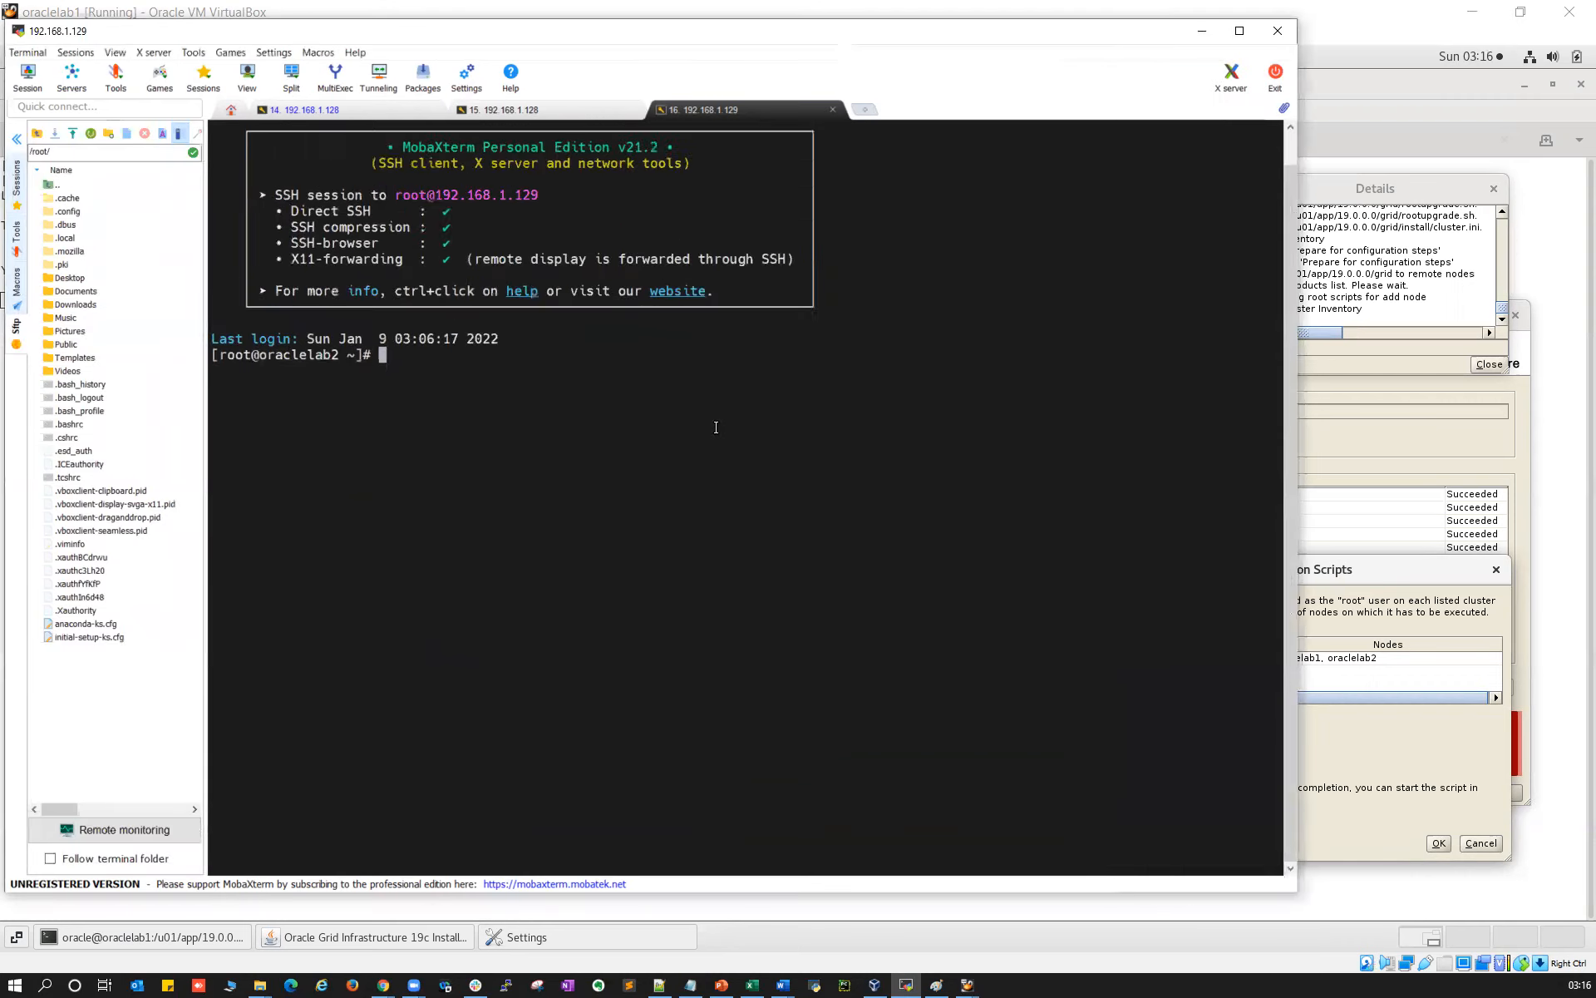
Duplicate the oraclelab2 session and log in as root again, then return to node 1's root.sh
right_click(707, 110)
left_click(748, 146)
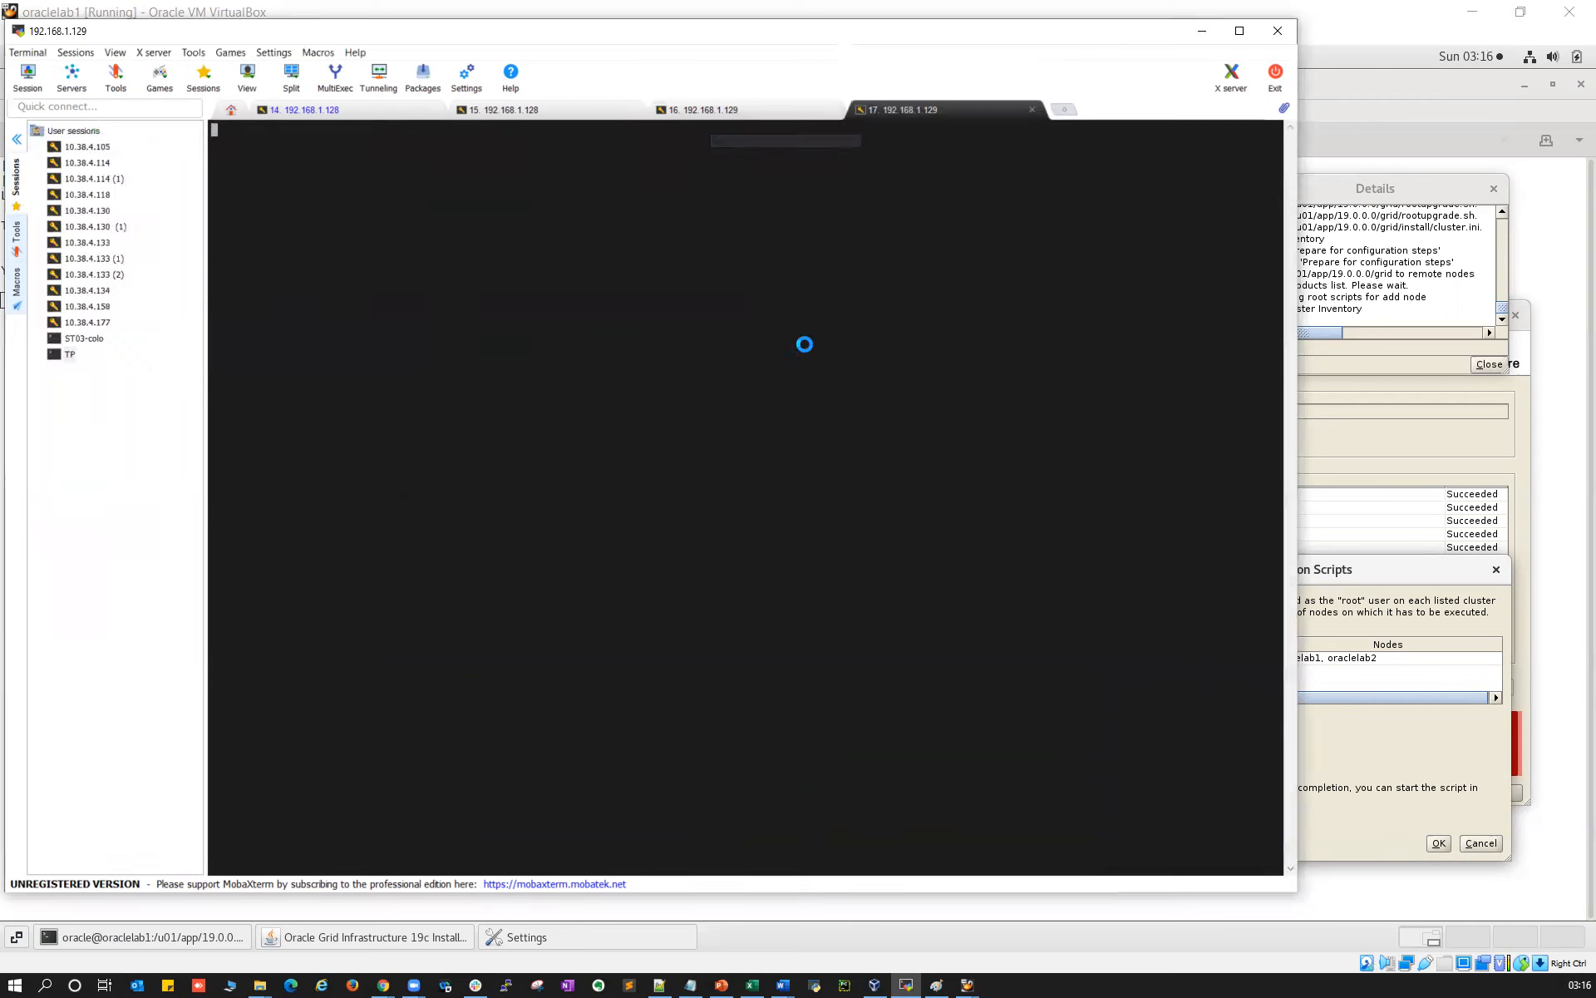
type("root")
key("Return")
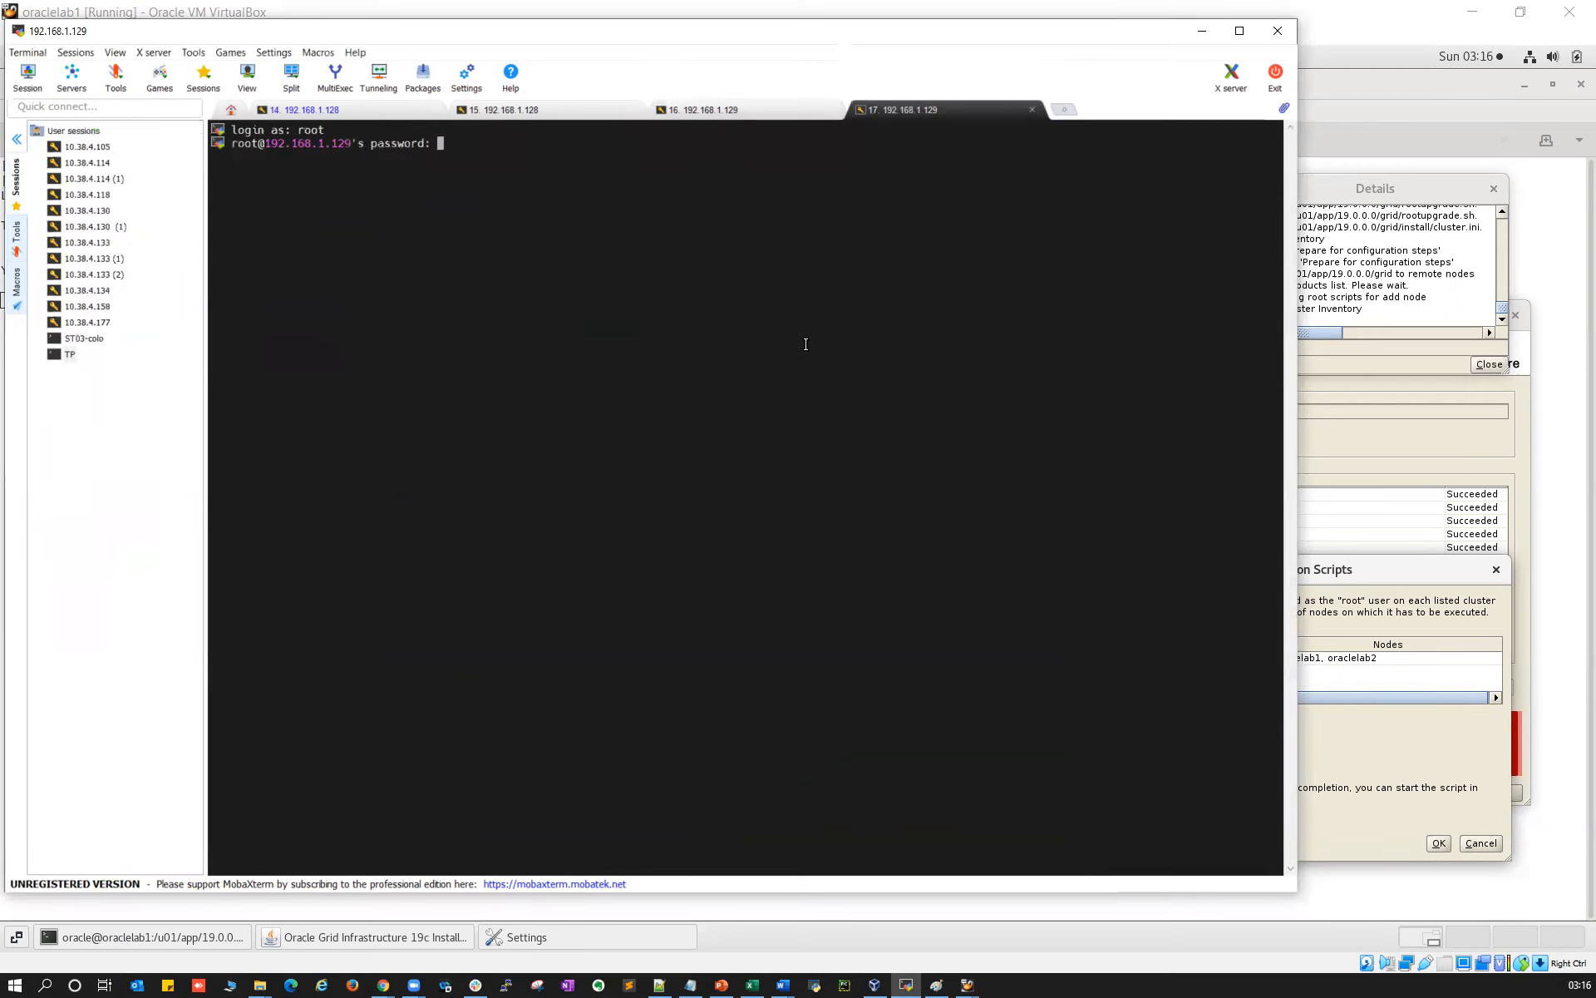
key("Return")
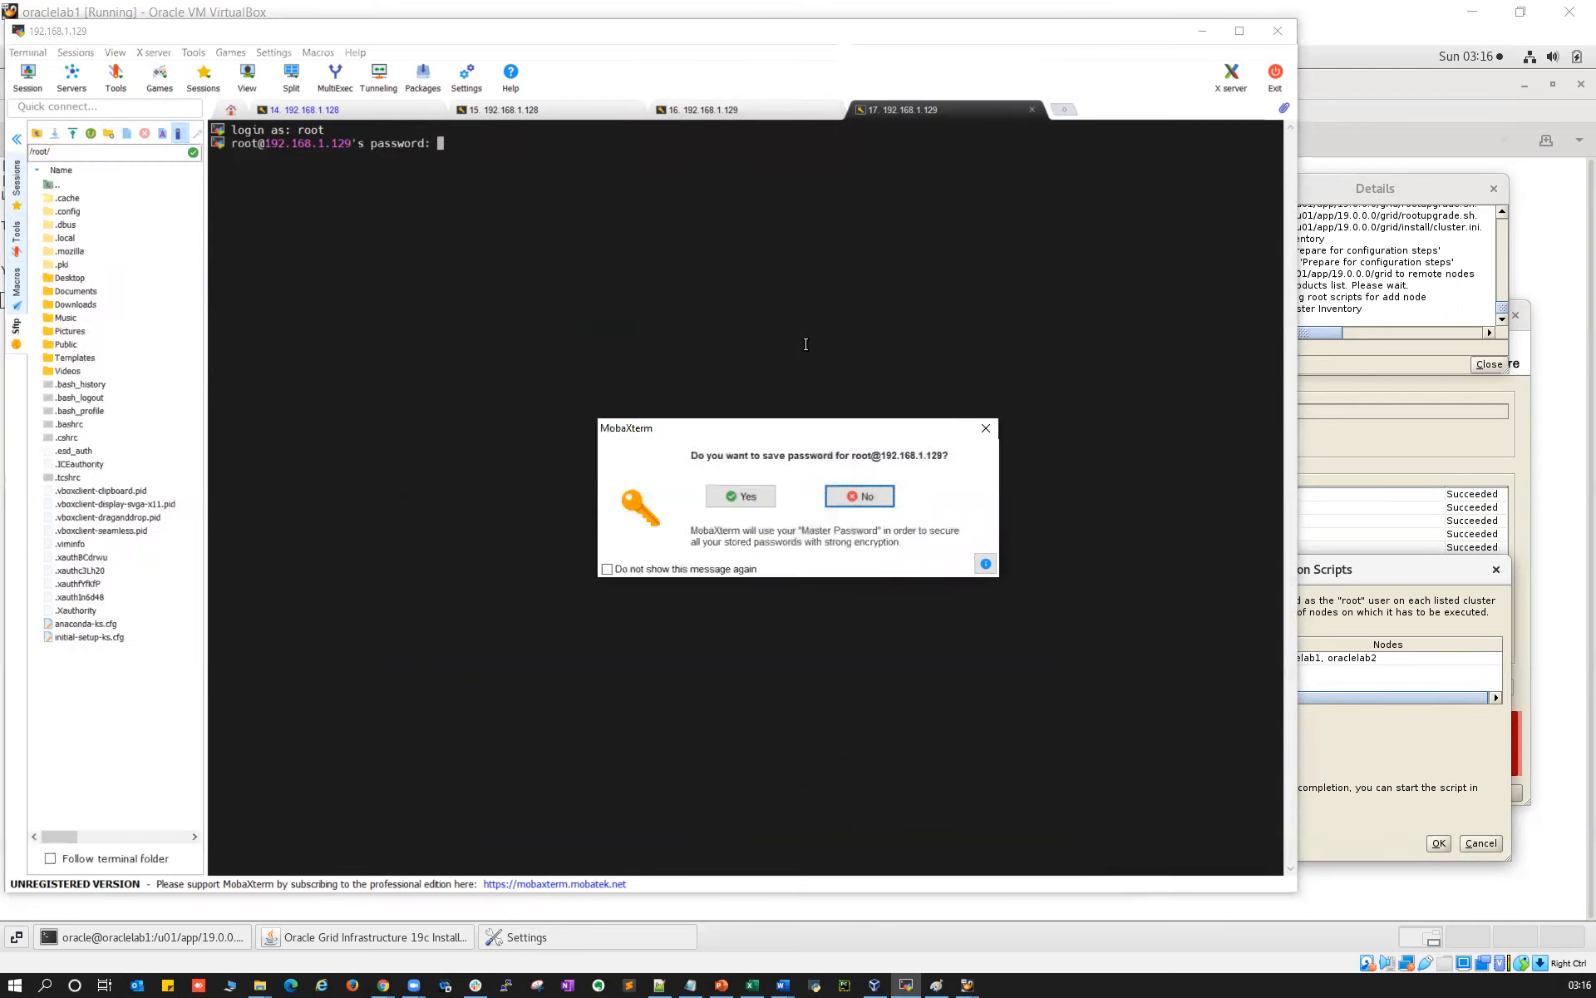
left_click(856, 495)
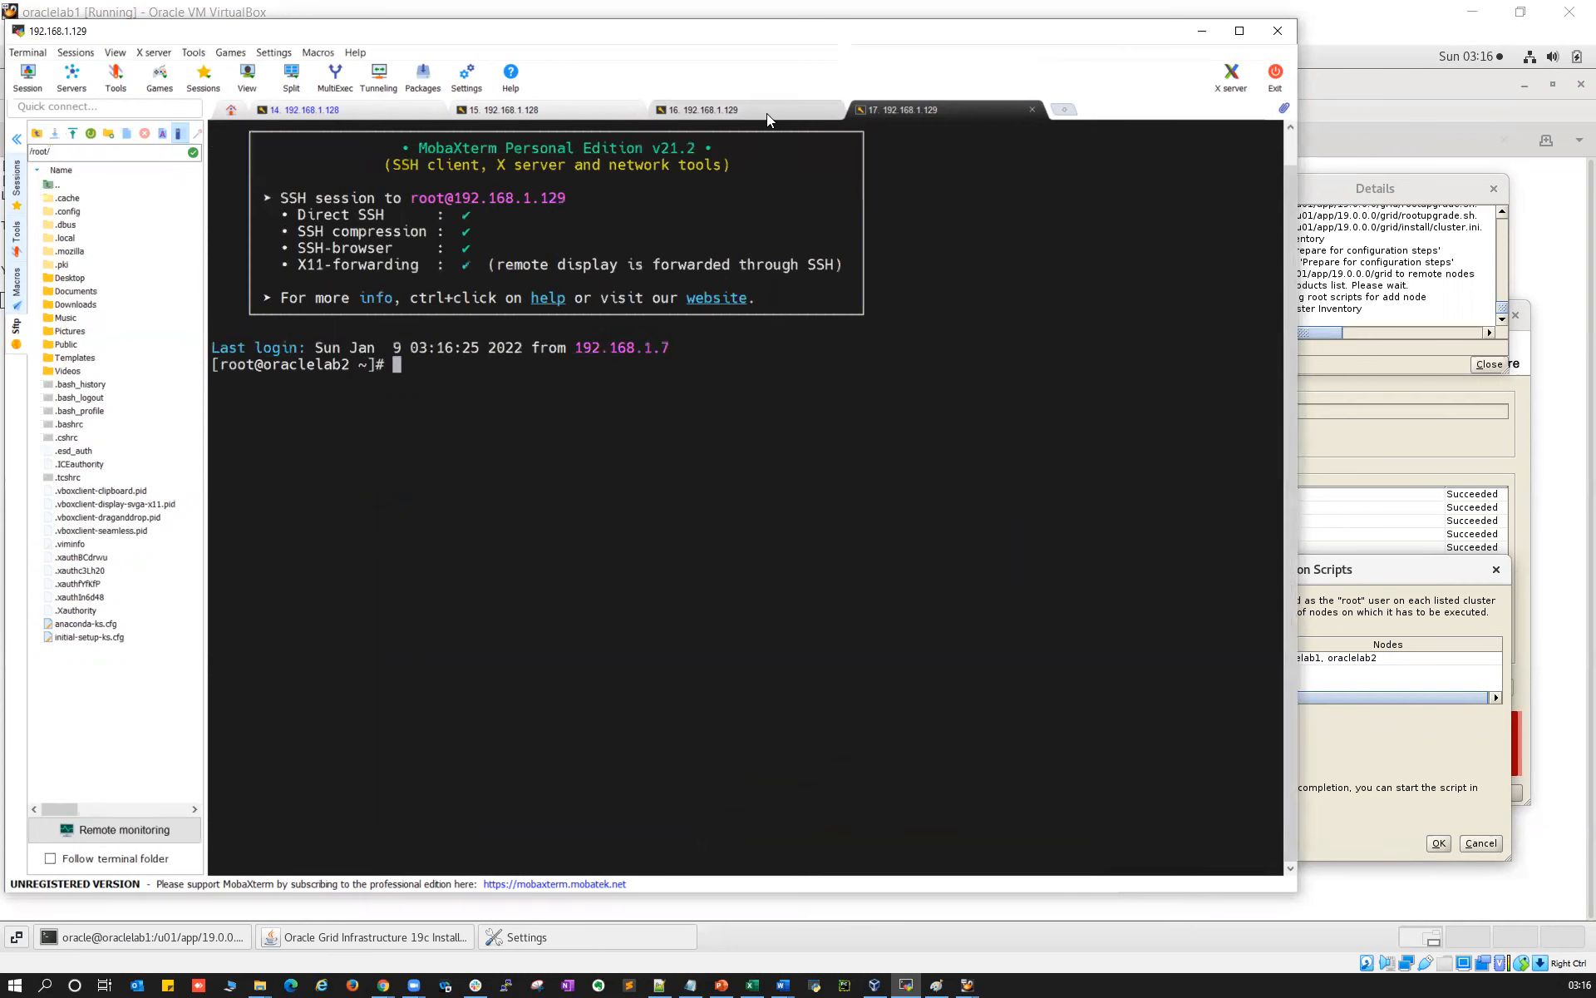
left_click(530, 111)
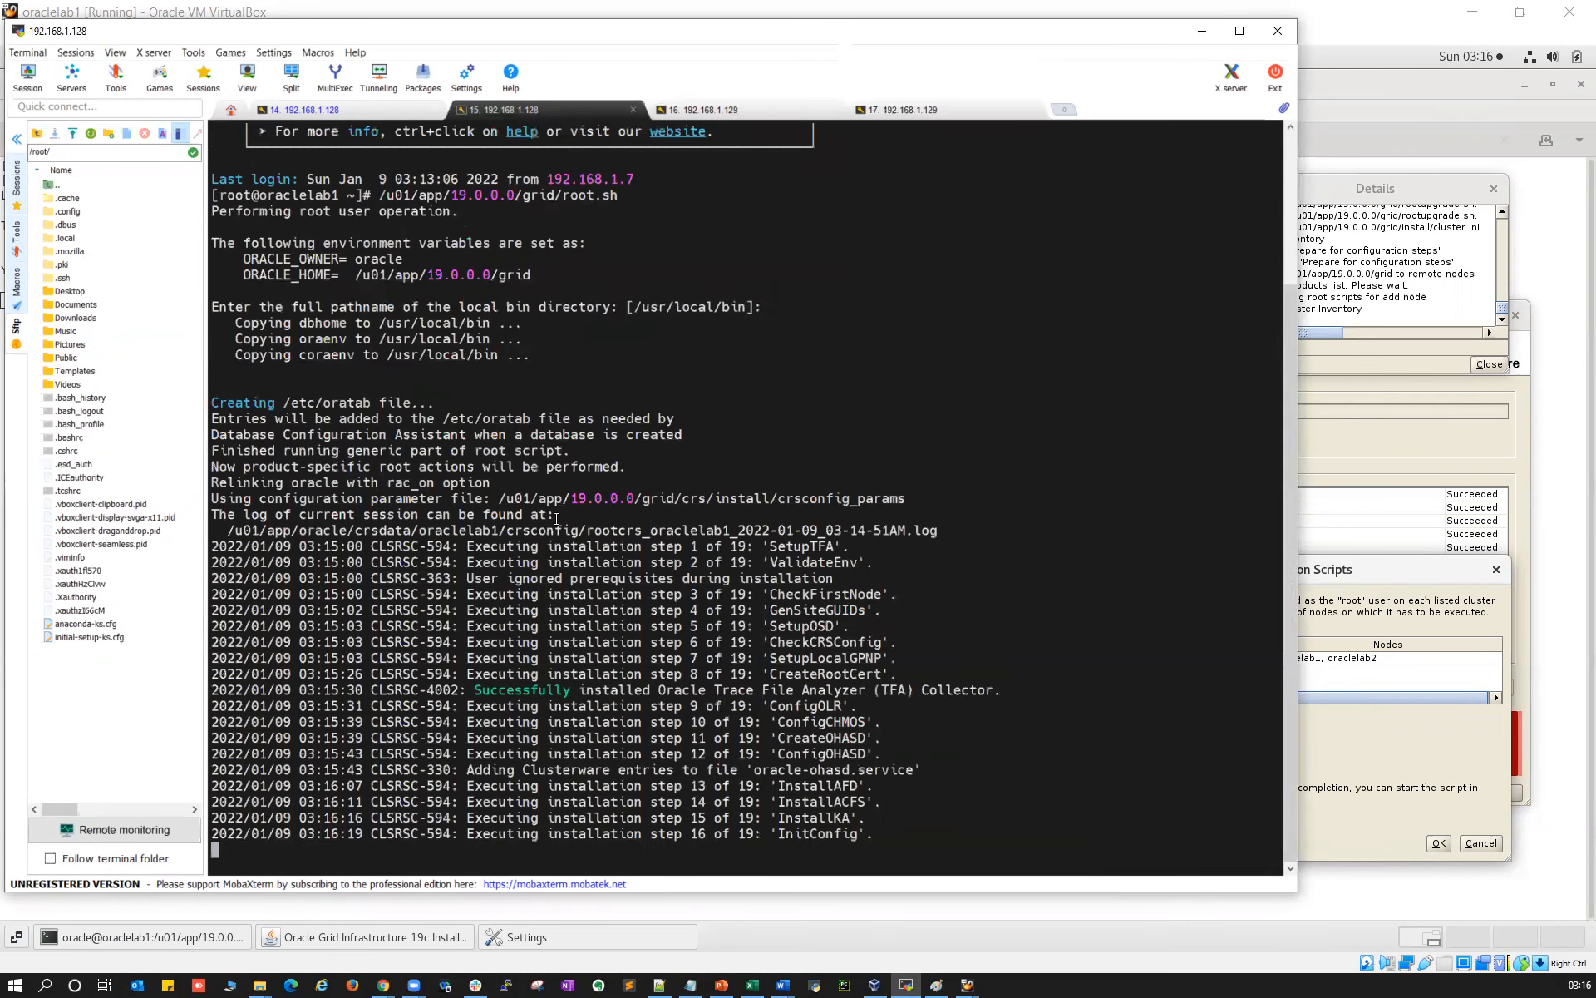
Compare root.sh at step 16 of 19, InitConfig, with the crsctl start command in the rootcrs log
double_click(830, 835)
left_click(366, 110)
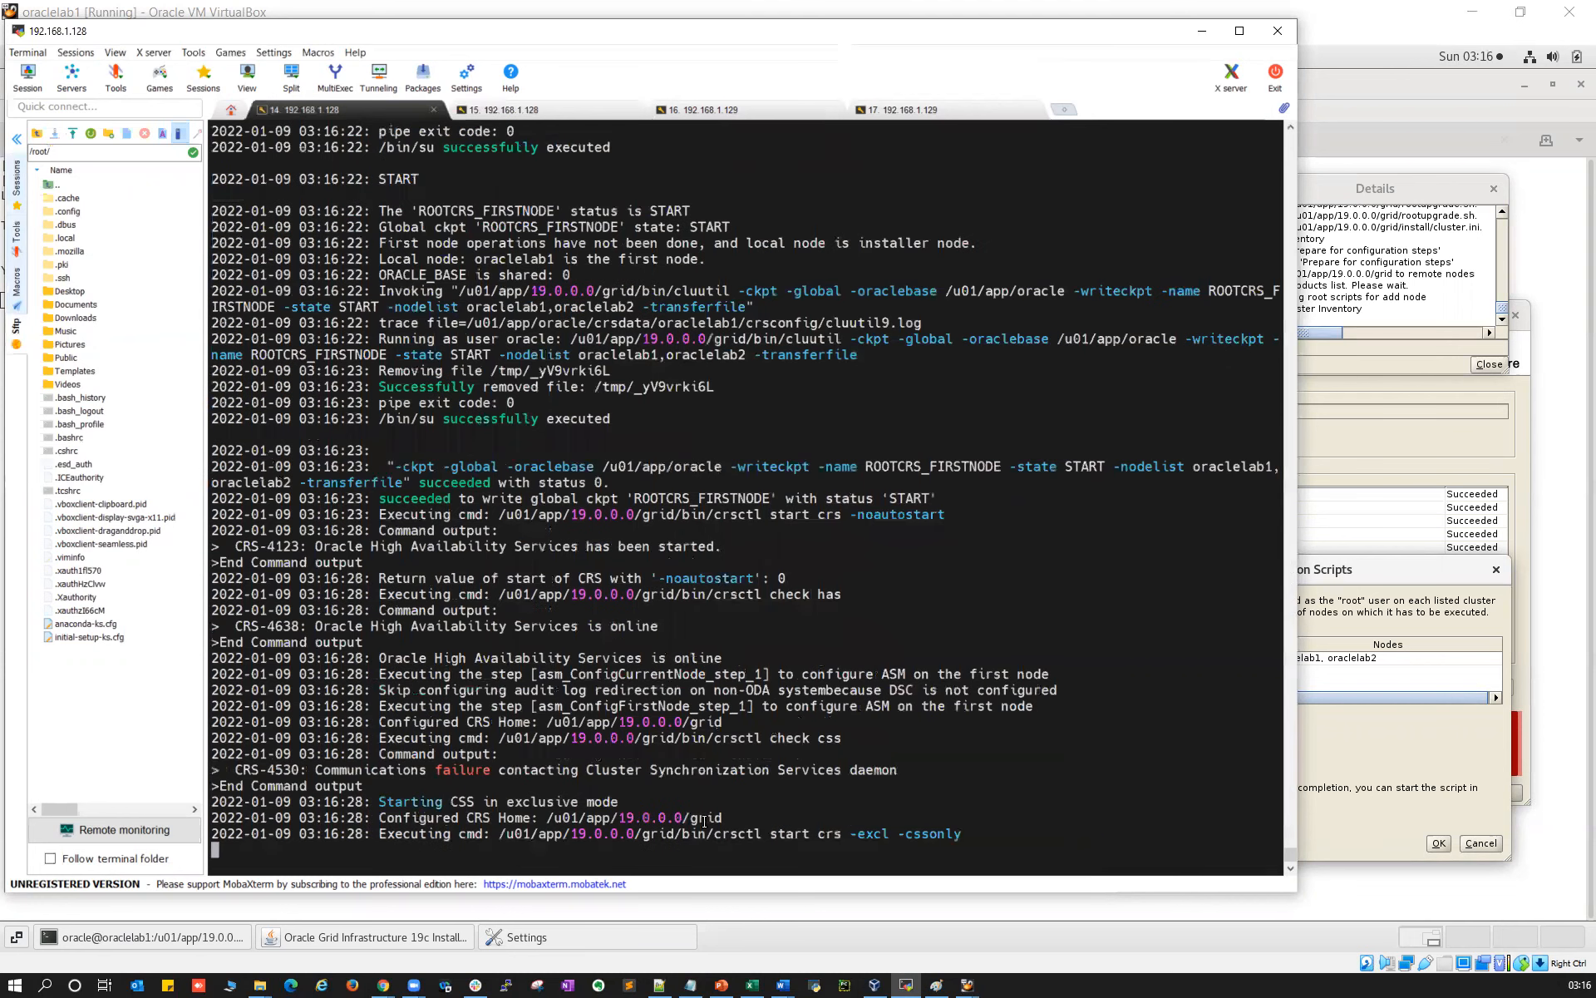
left_click_drag(871, 832, 1280, 834)
left_click_drag(715, 832, 964, 836)
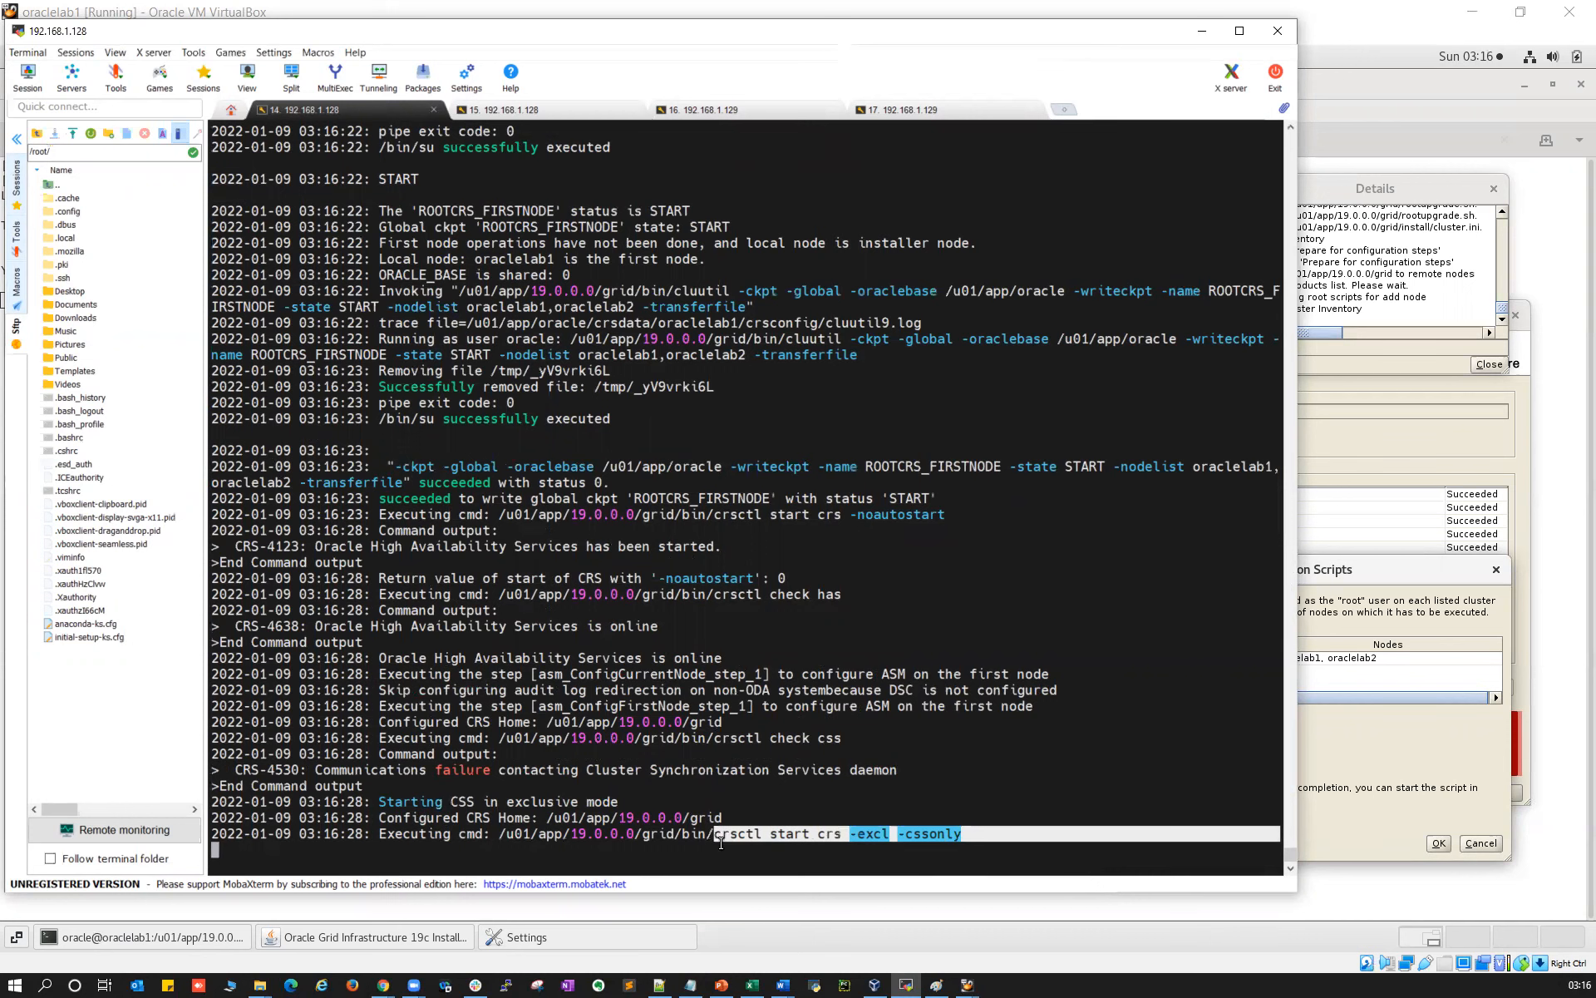
left_click(537, 115)
left_click_drag(696, 831, 842, 834)
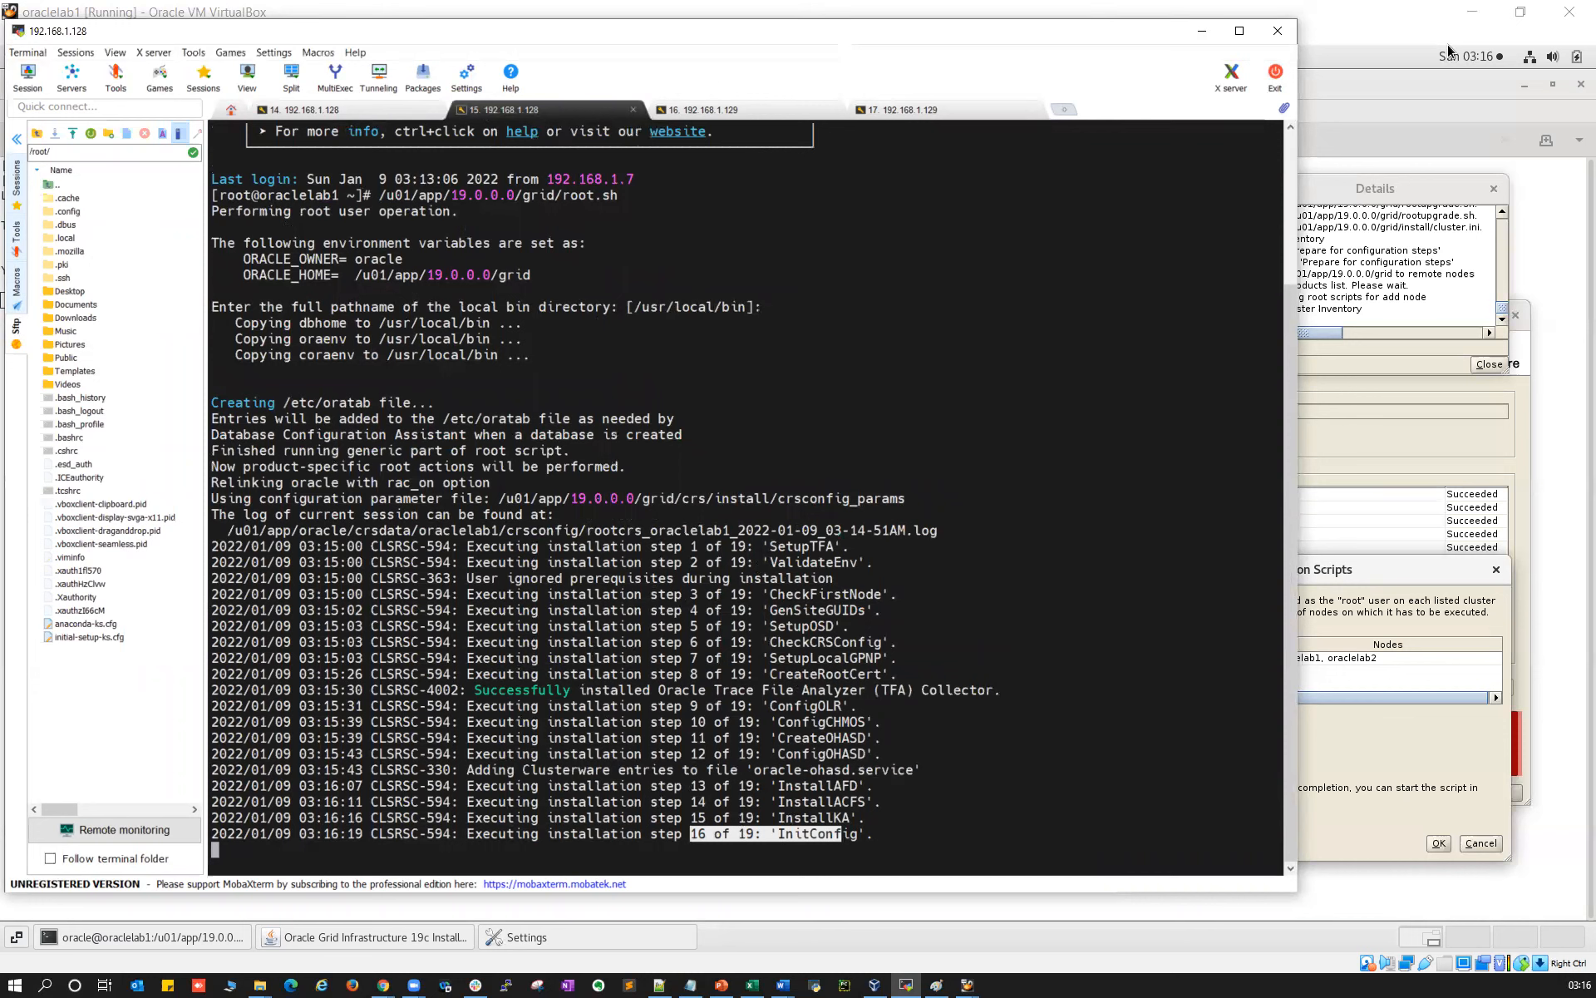
Check the installer's configuration scripts dialog, then follow the log until the +OCR disk group appears
left_click(1394, 14)
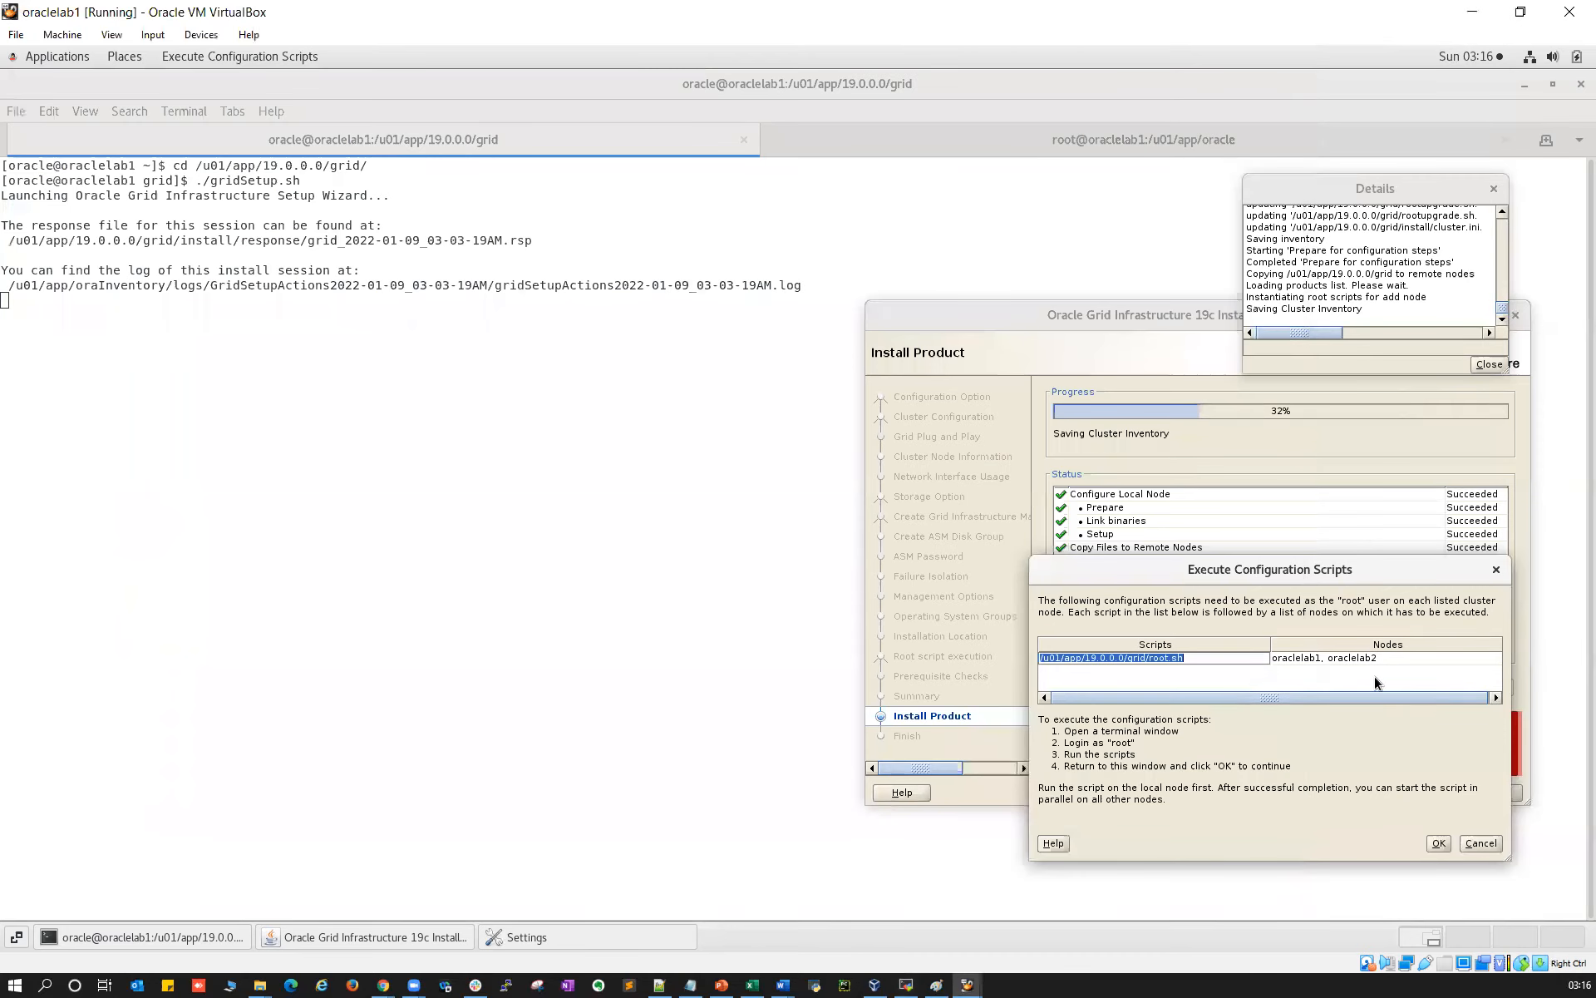
left_click(847, 467)
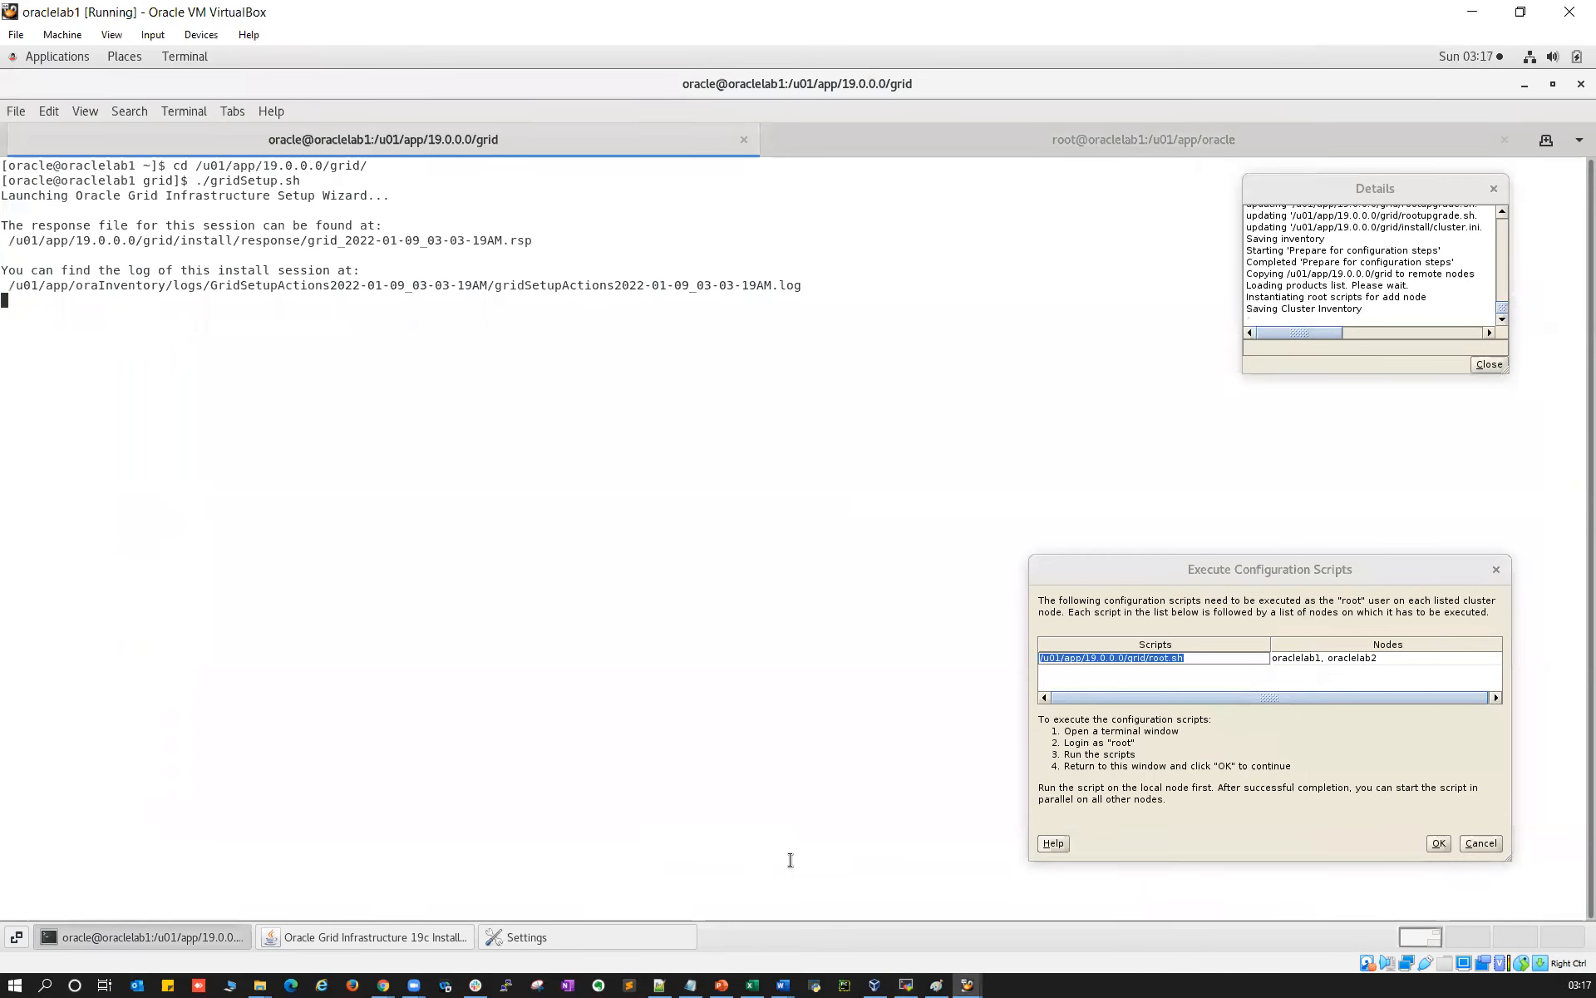
left_click(906, 985)
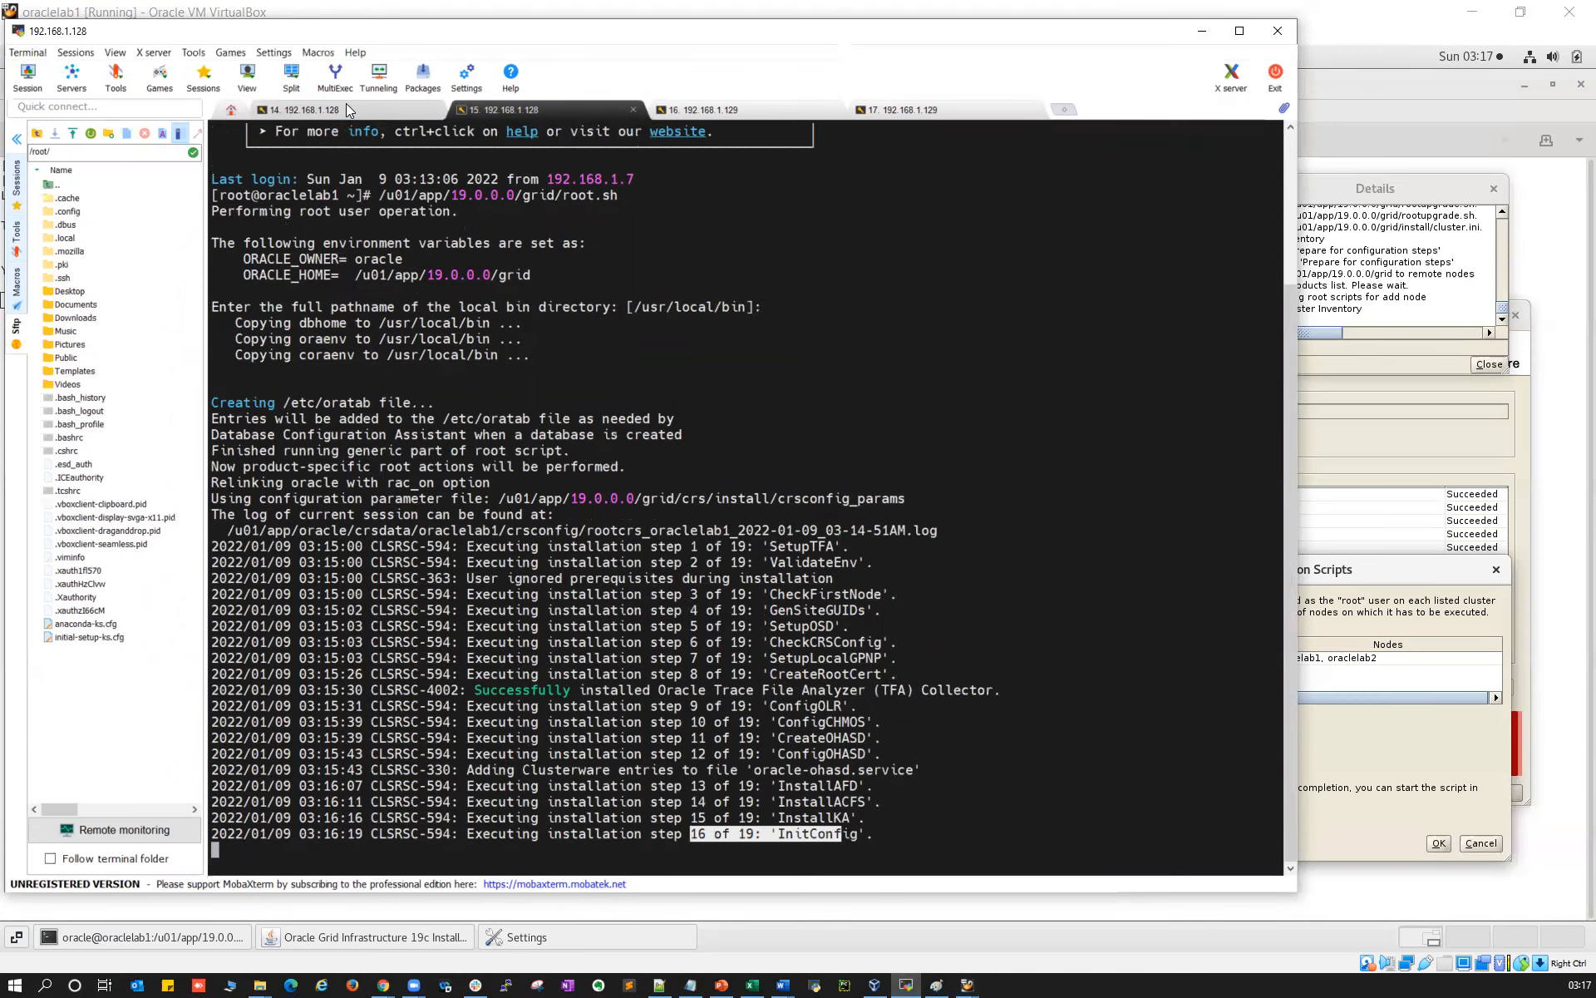
left_click(346, 109)
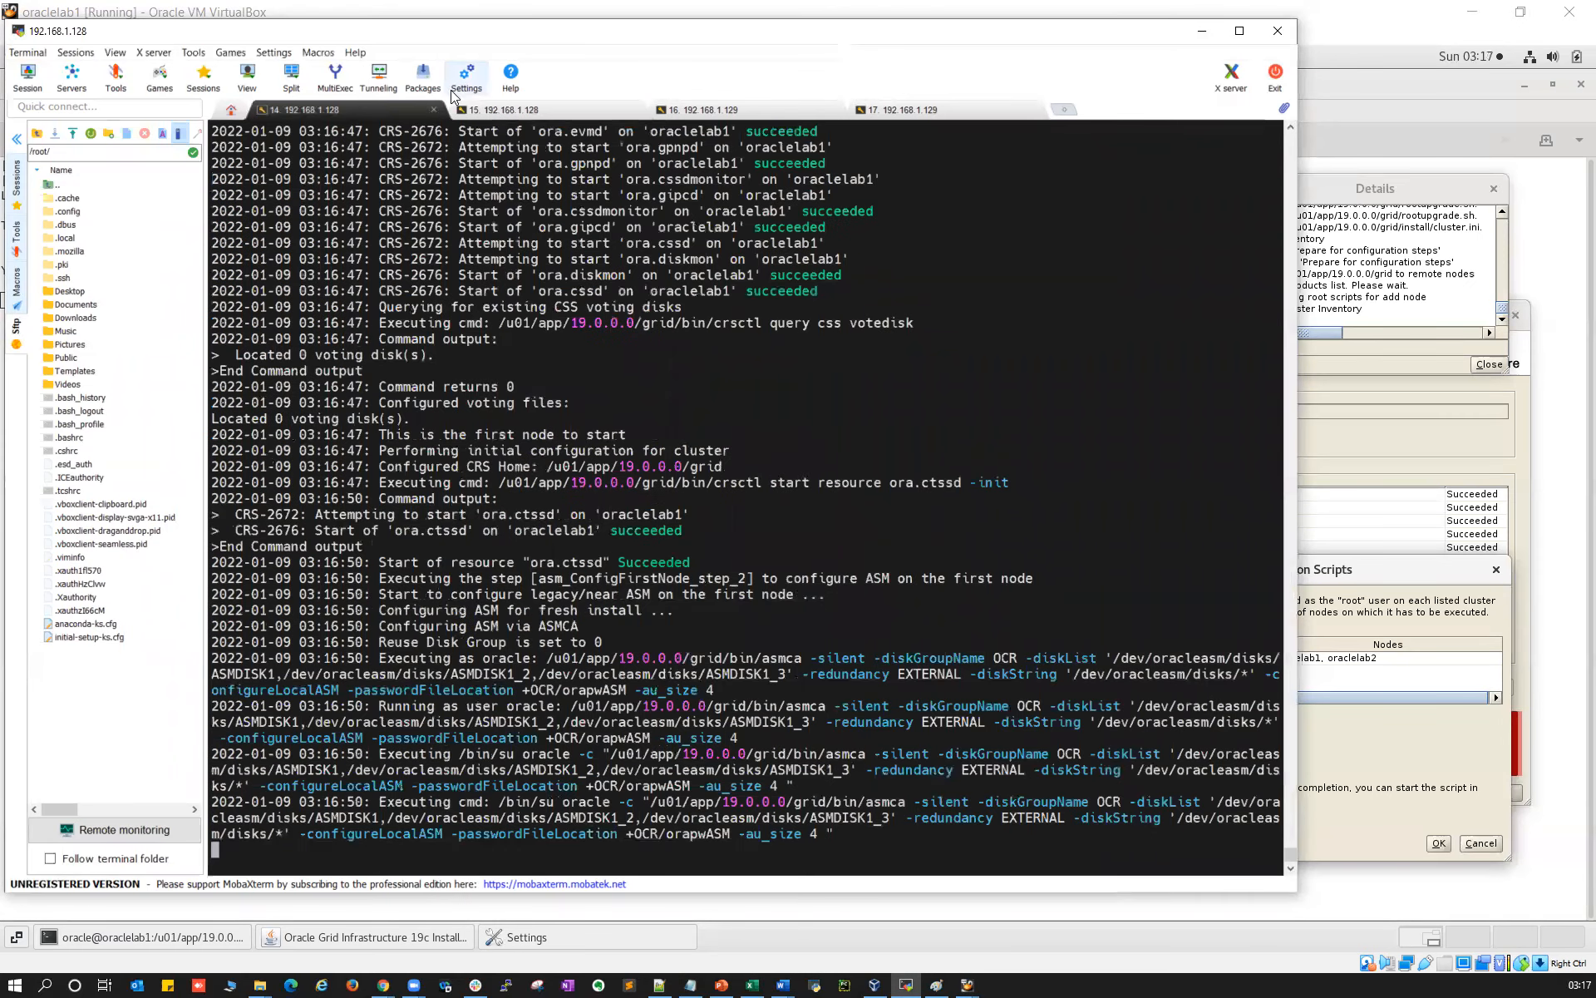
left_click(494, 111)
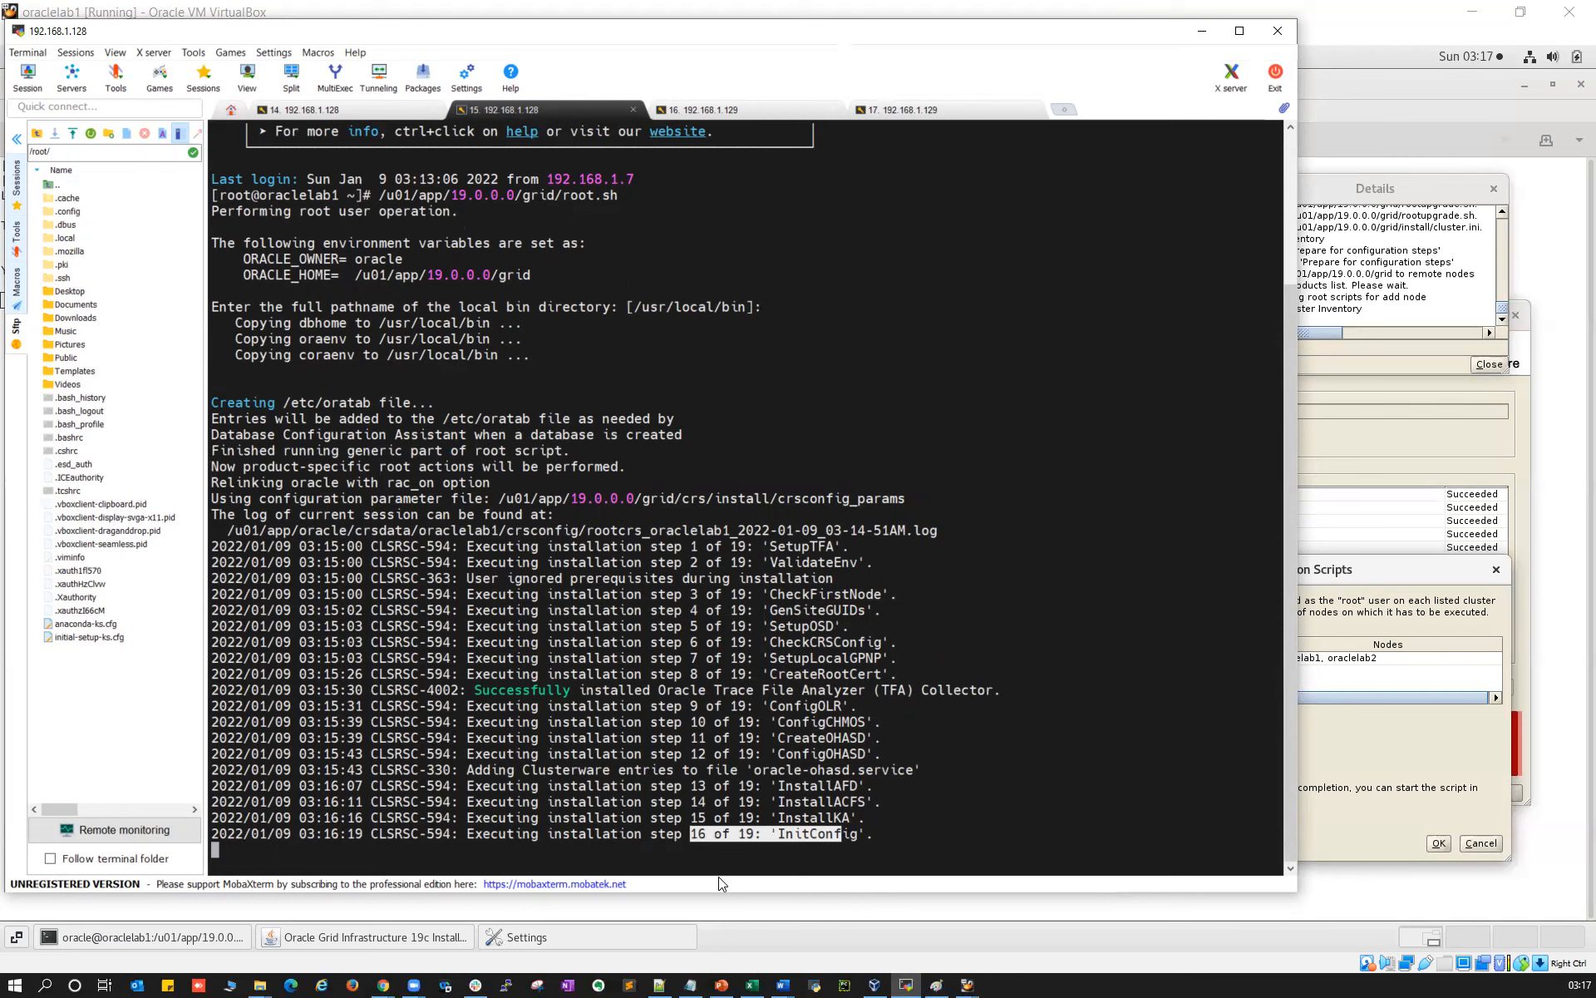
double_click(721, 834)
double_click(802, 835)
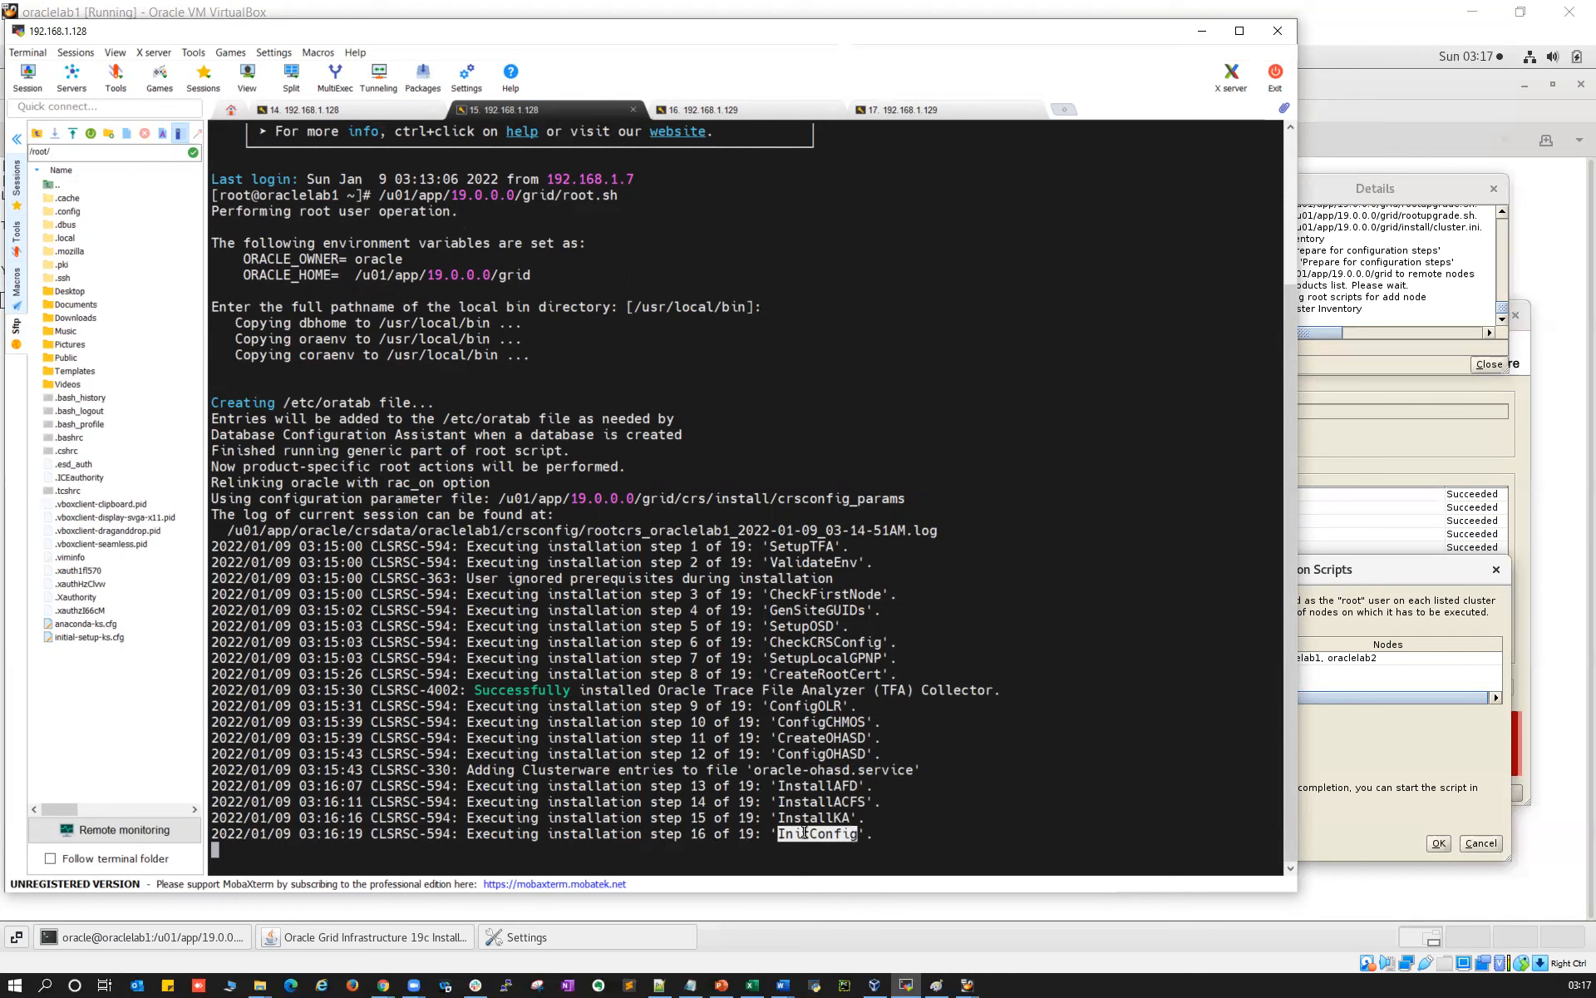
left_click(376, 107)
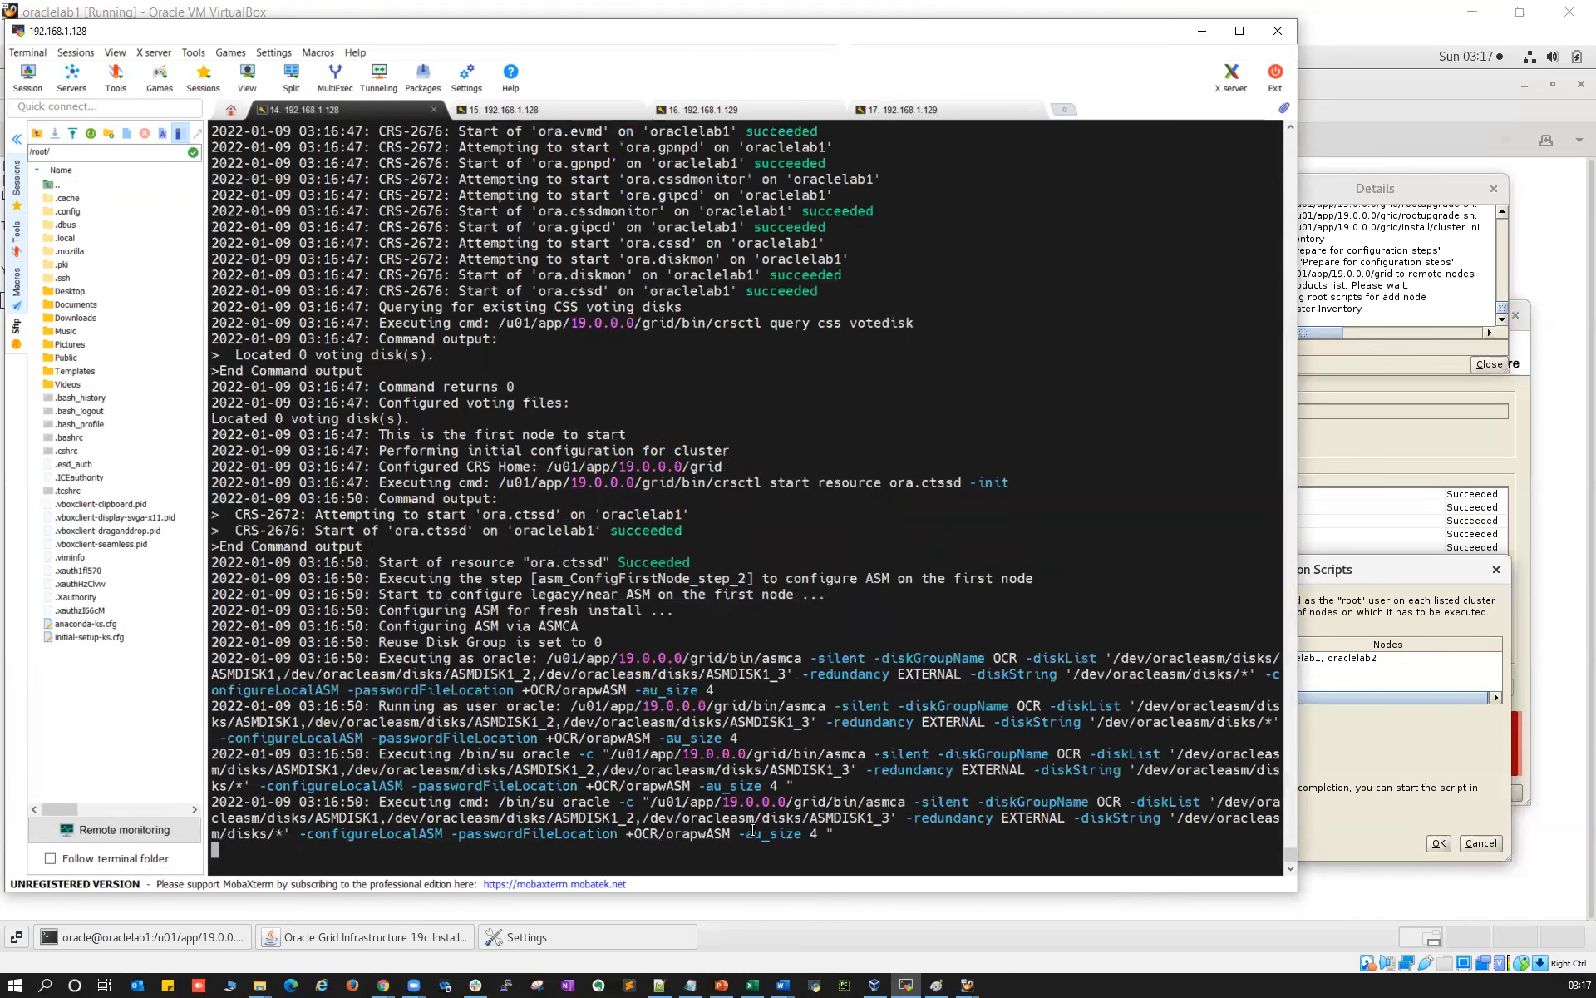
left_click_drag(629, 833, 655, 833)
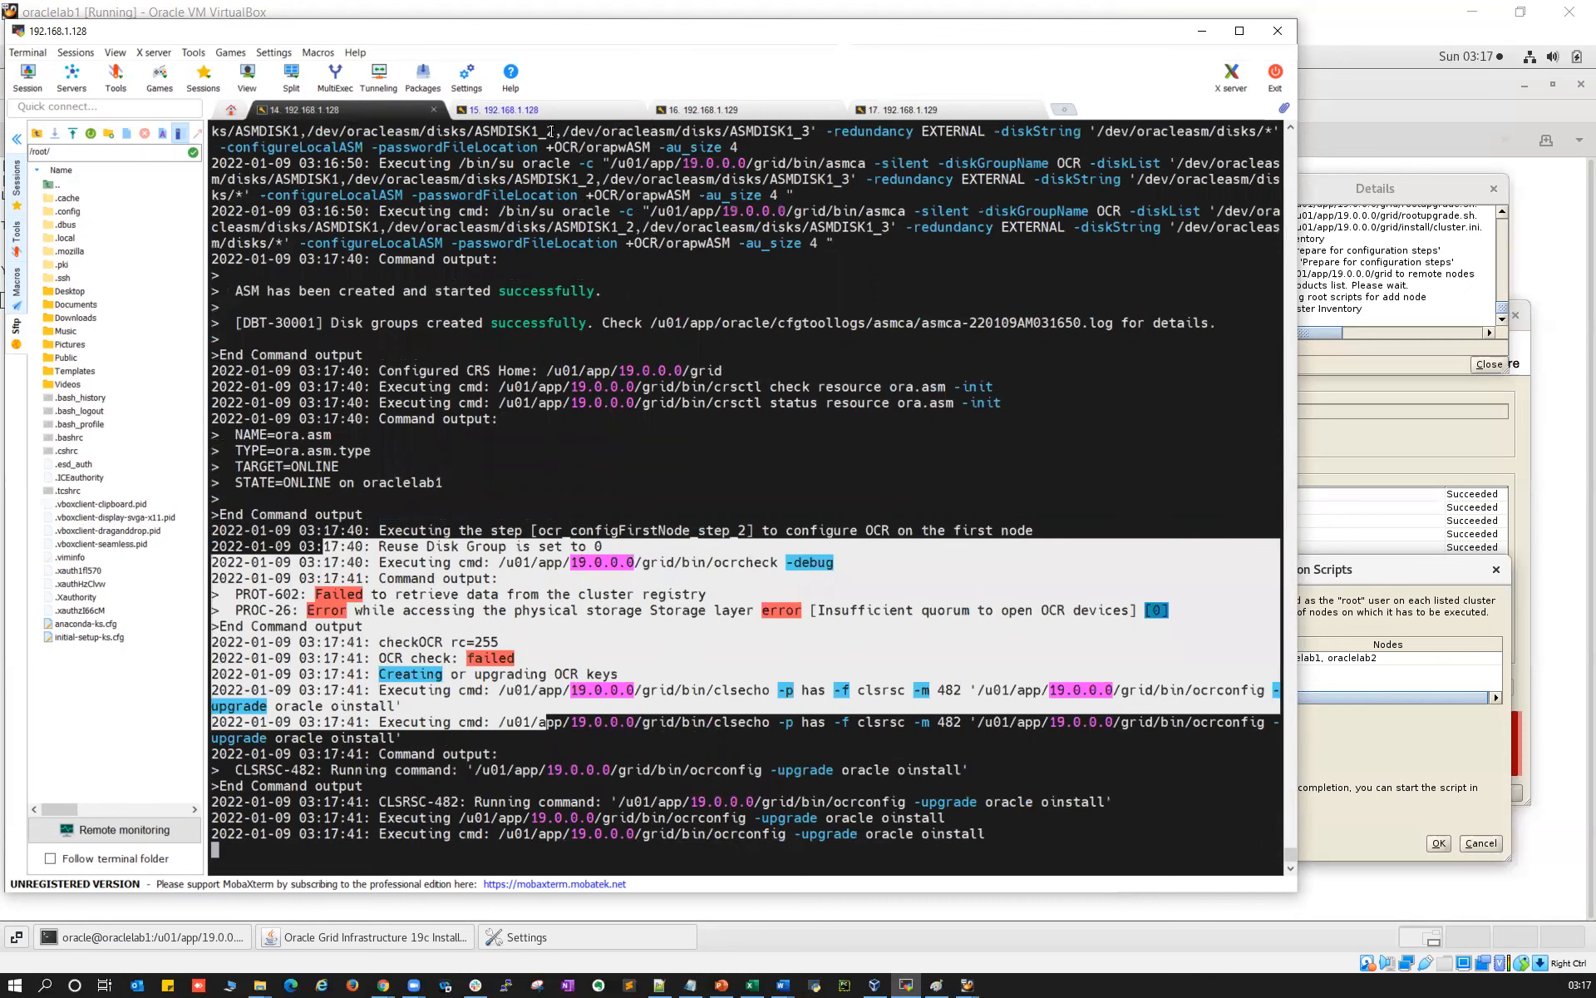
Review the ASM created, disk groups created and ocrconfig -upgrade messages in root.sh output
left_click(537, 107)
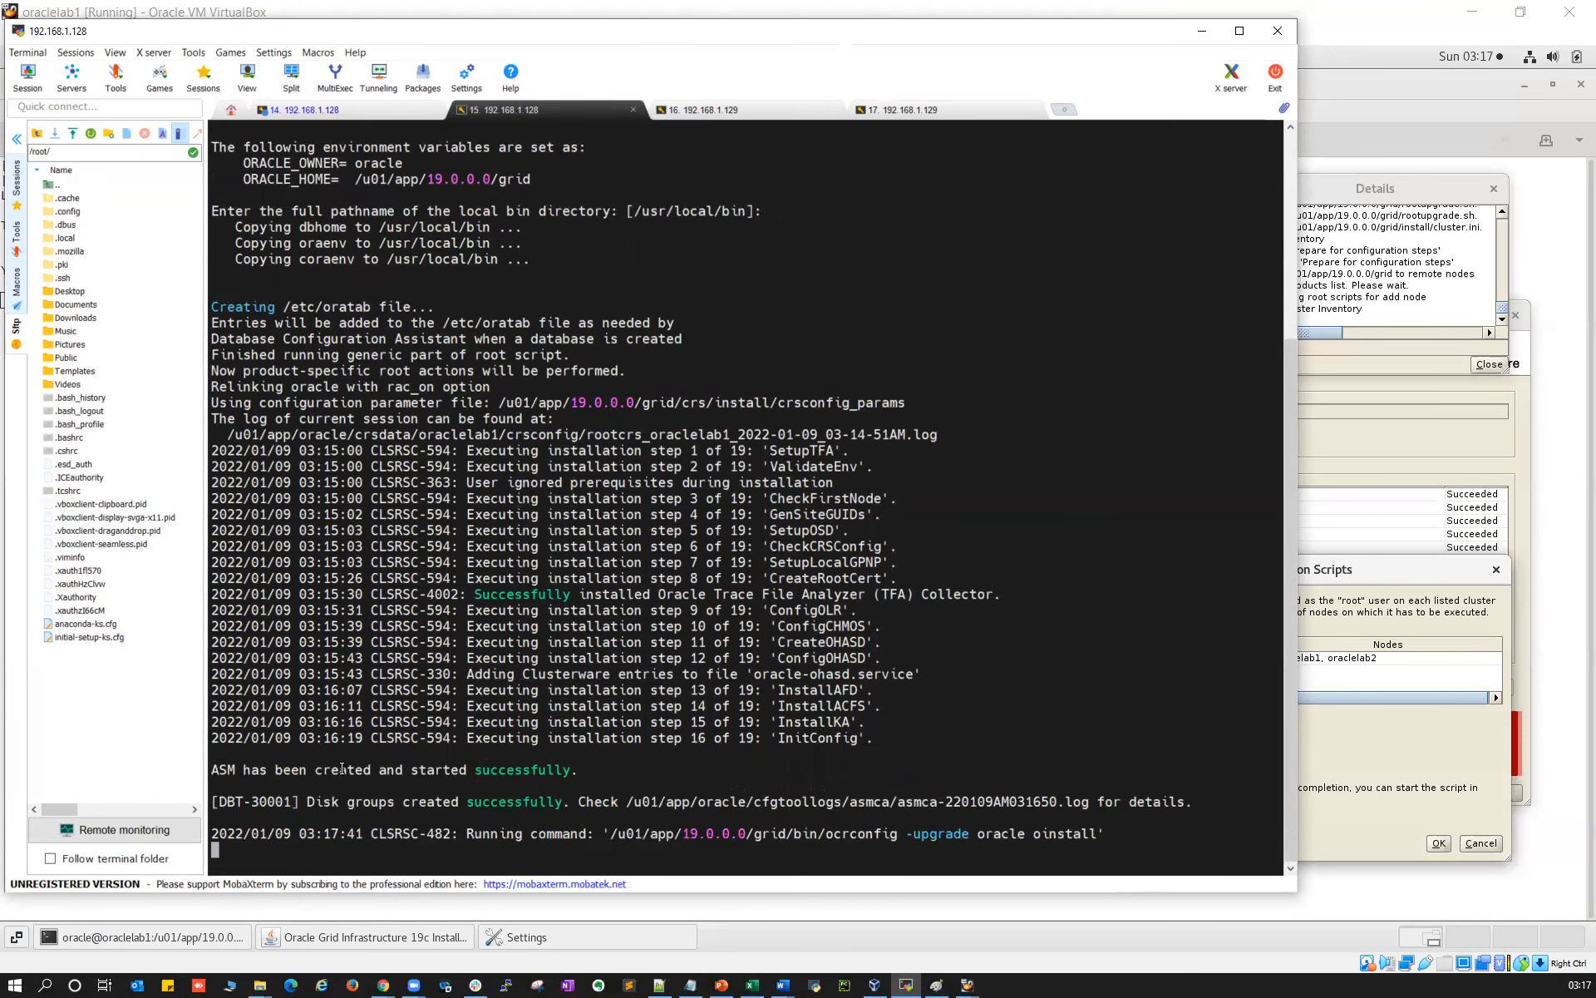
left_click_drag(221, 769, 552, 766)
left_click_drag(316, 803, 1088, 801)
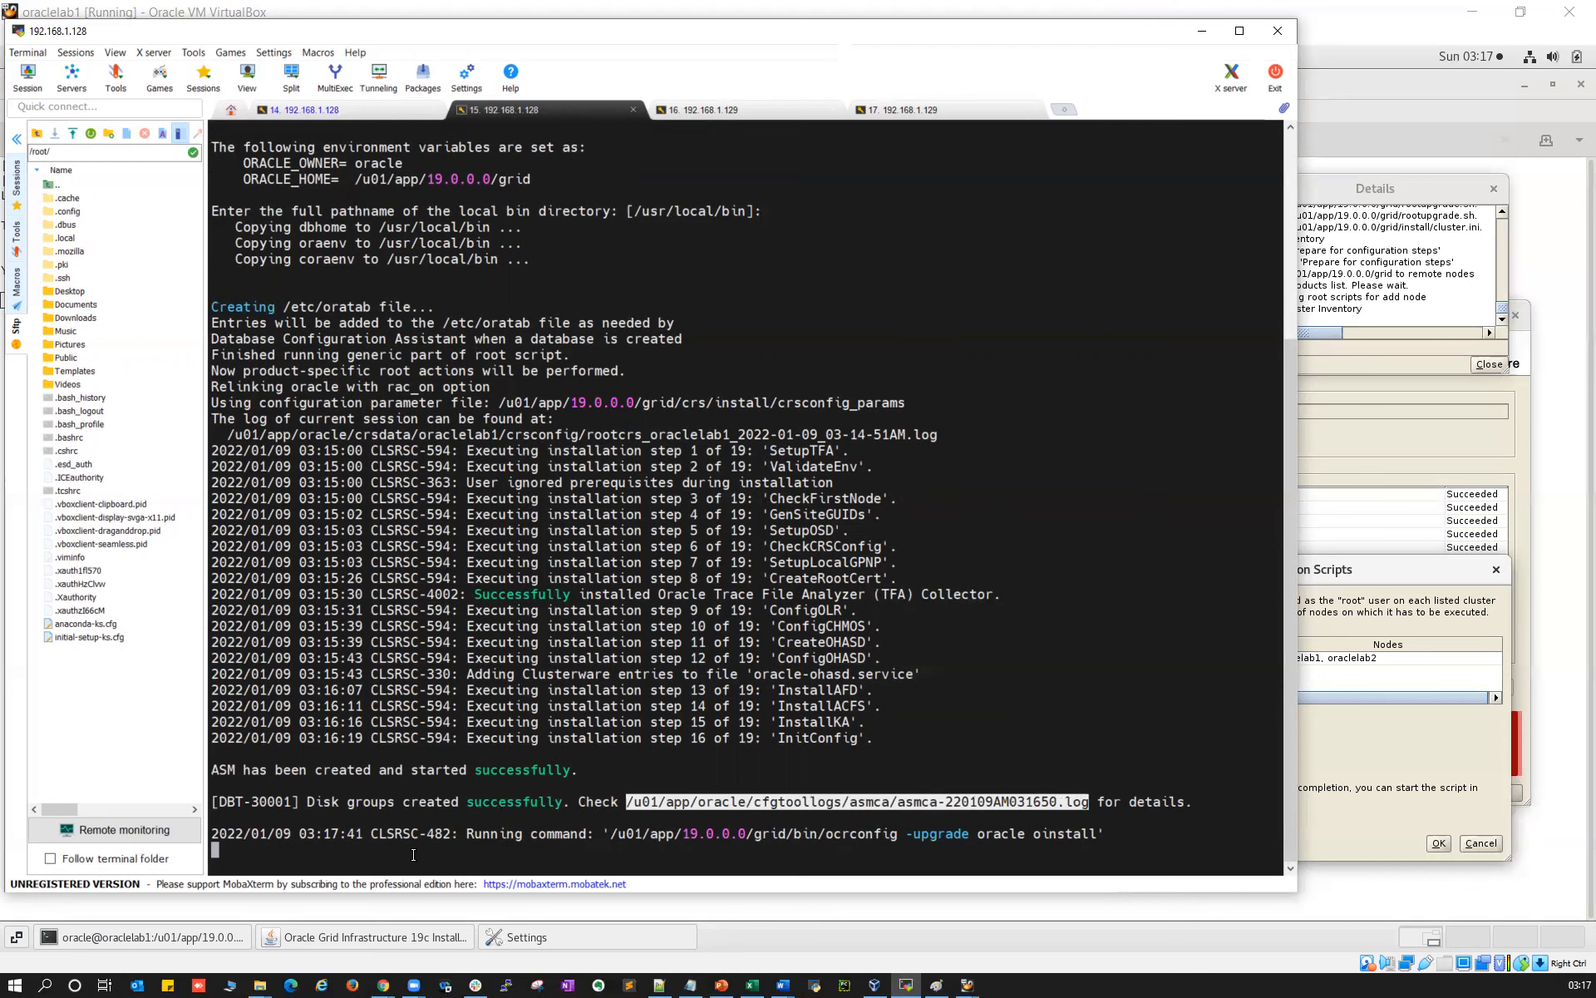
left_click_drag(483, 834, 594, 834)
left_click_drag(906, 834, 993, 834)
left_click(856, 748)
Confirm the voting disk sits on ASMDISK1 in the +OCR disk group, ONLINE
mouse_move(824, 818)
left_mouse_down()
mouse_move(755, 819)
mouse_move(866, 818)
mouse_move(803, 818)
left_mouse_up()
double_click(782, 818)
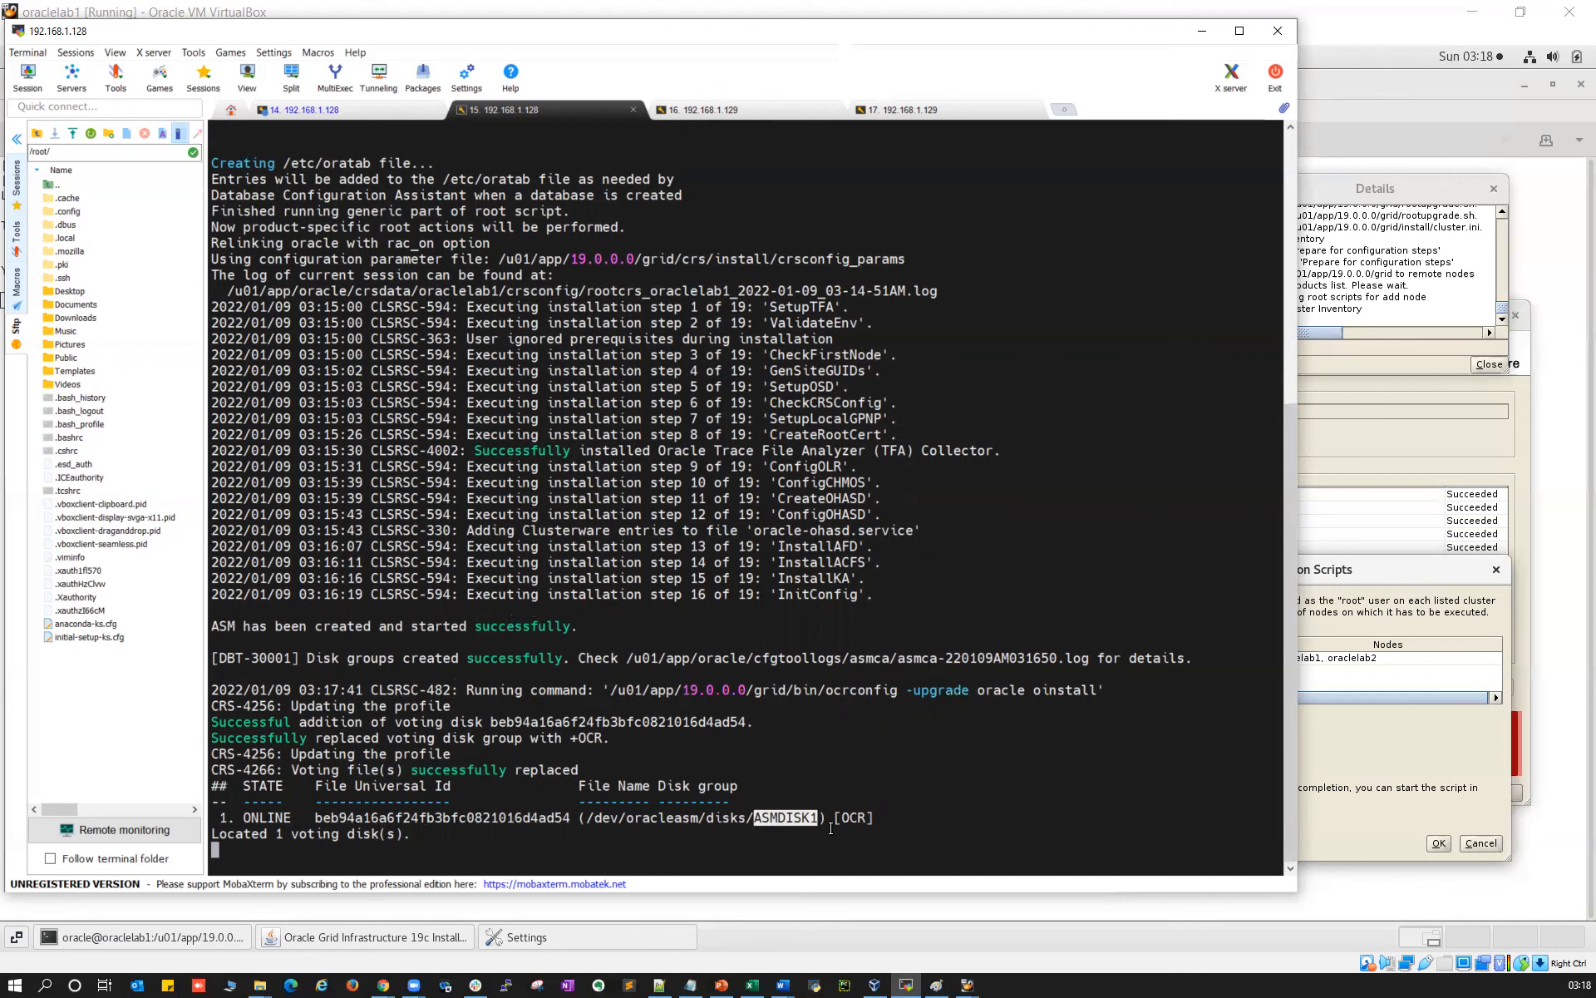
left_click_drag(842, 818, 865, 818)
left_click_drag(755, 818, 817, 819)
left_click_drag(842, 819, 754, 819)
left_click(855, 819)
left_click_drag(840, 817, 862, 817)
left_click_drag(572, 738, 602, 738)
left_click_drag(842, 817, 872, 817)
Check the crsctl stop crs line in the log, then watch root.sh reach step 17 of 19, StartCluster
left_click(366, 111)
left_click_drag(714, 835, 866, 836)
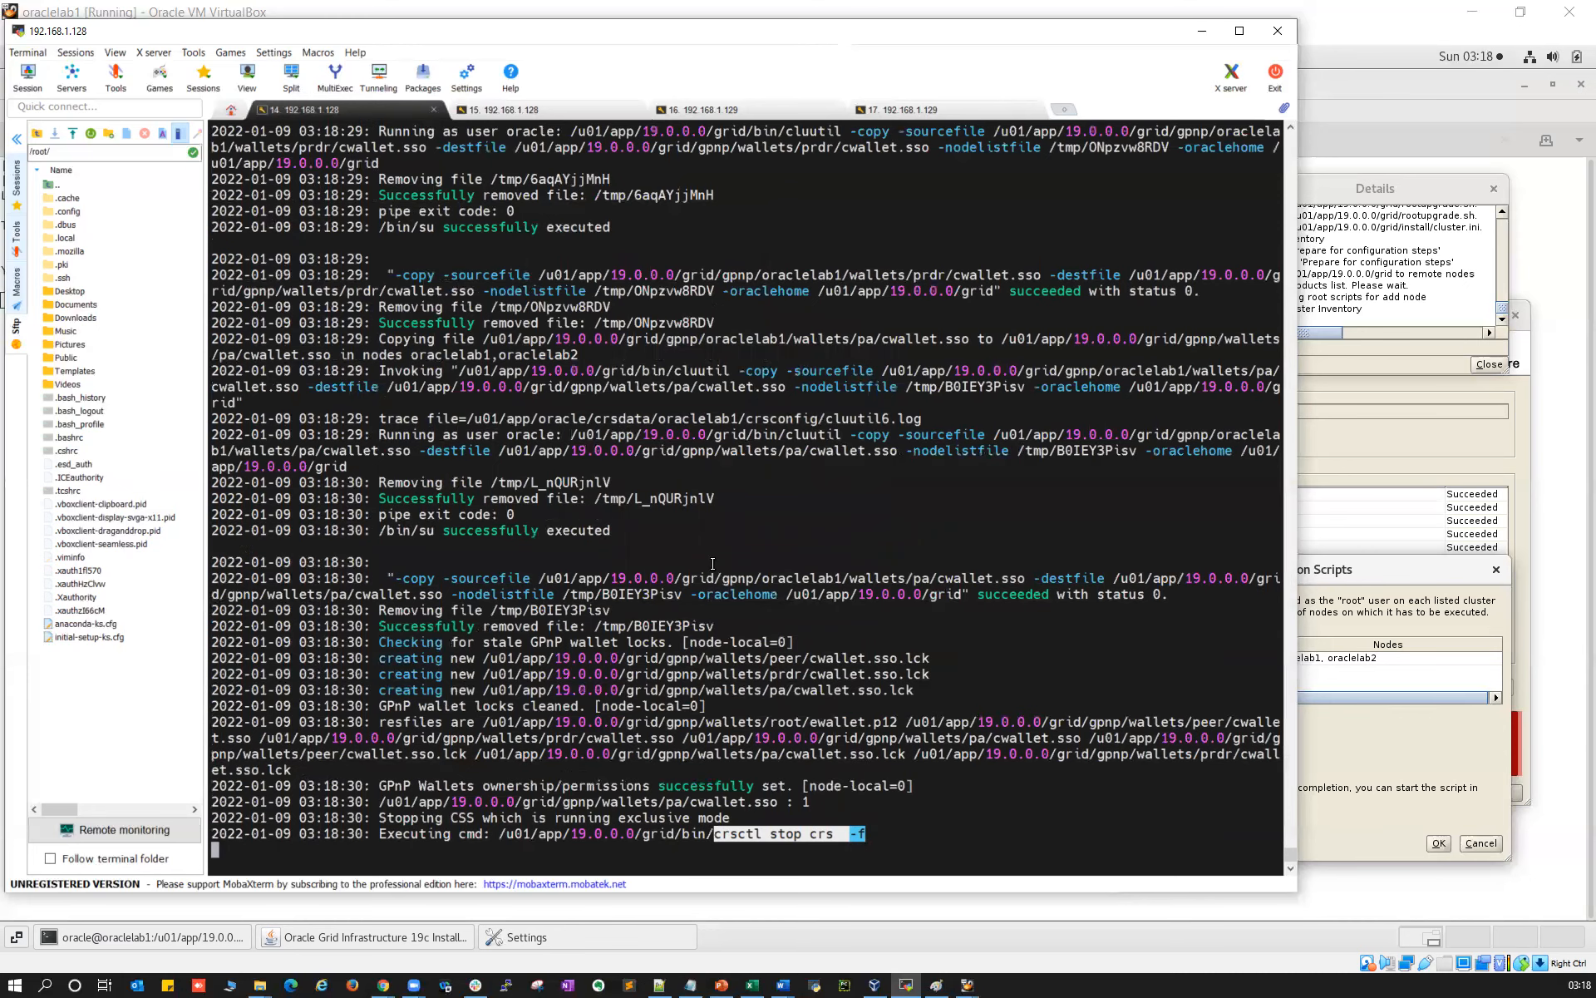
left_click(499, 110)
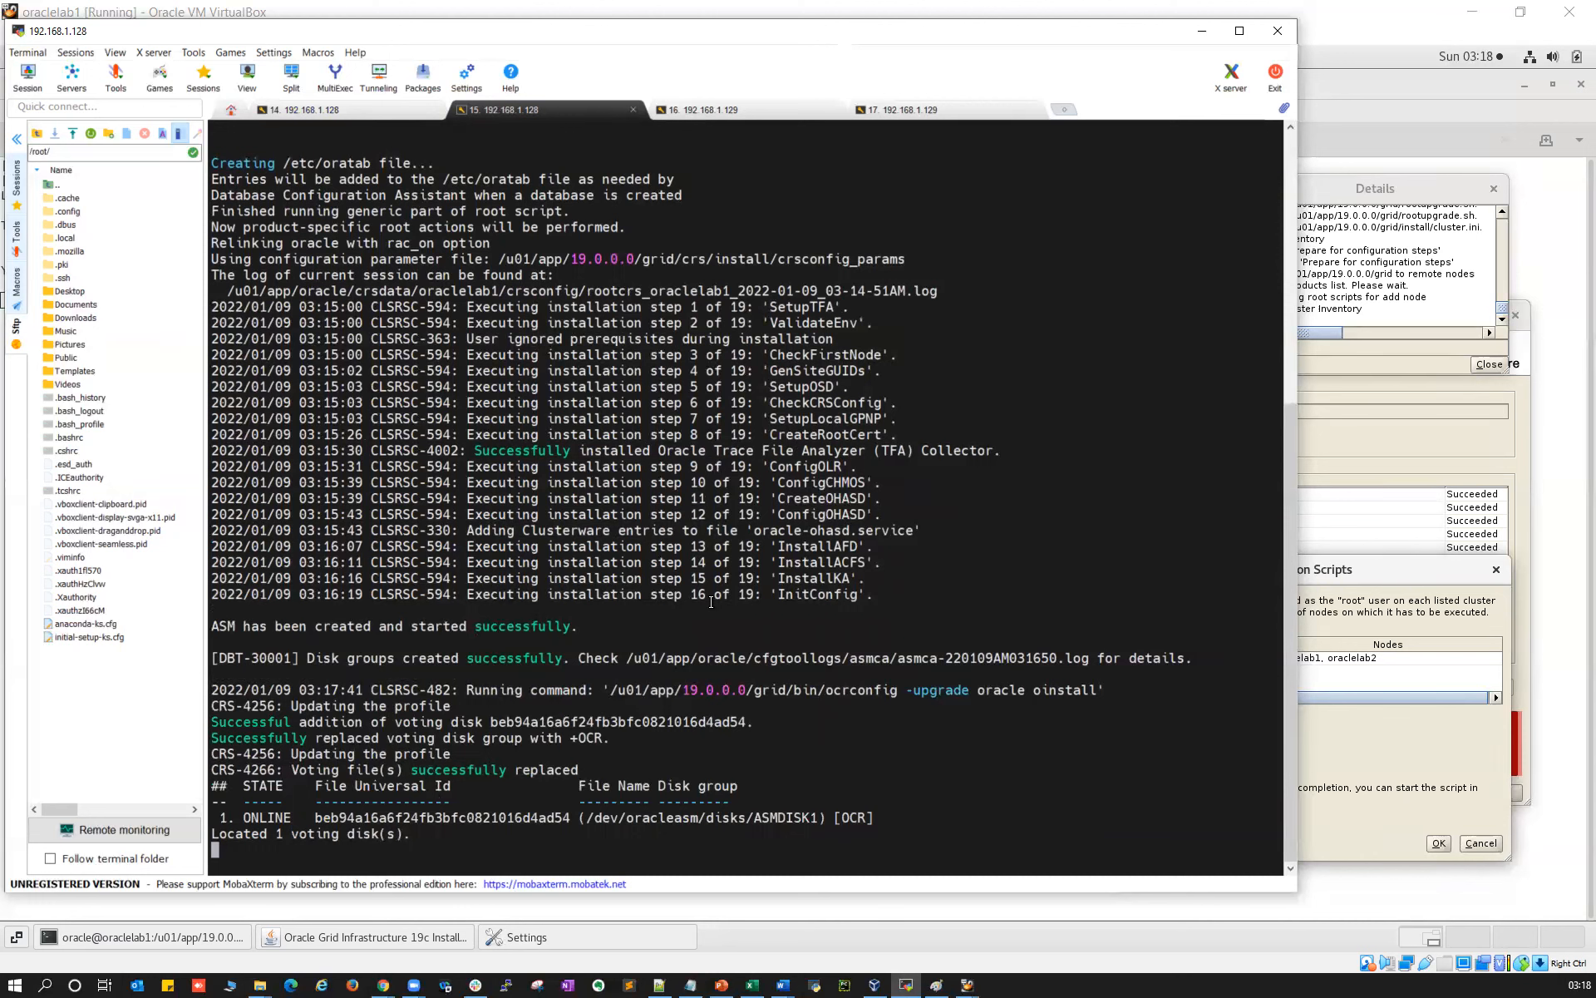
left_click_drag(690, 595, 753, 595)
key("super+e")
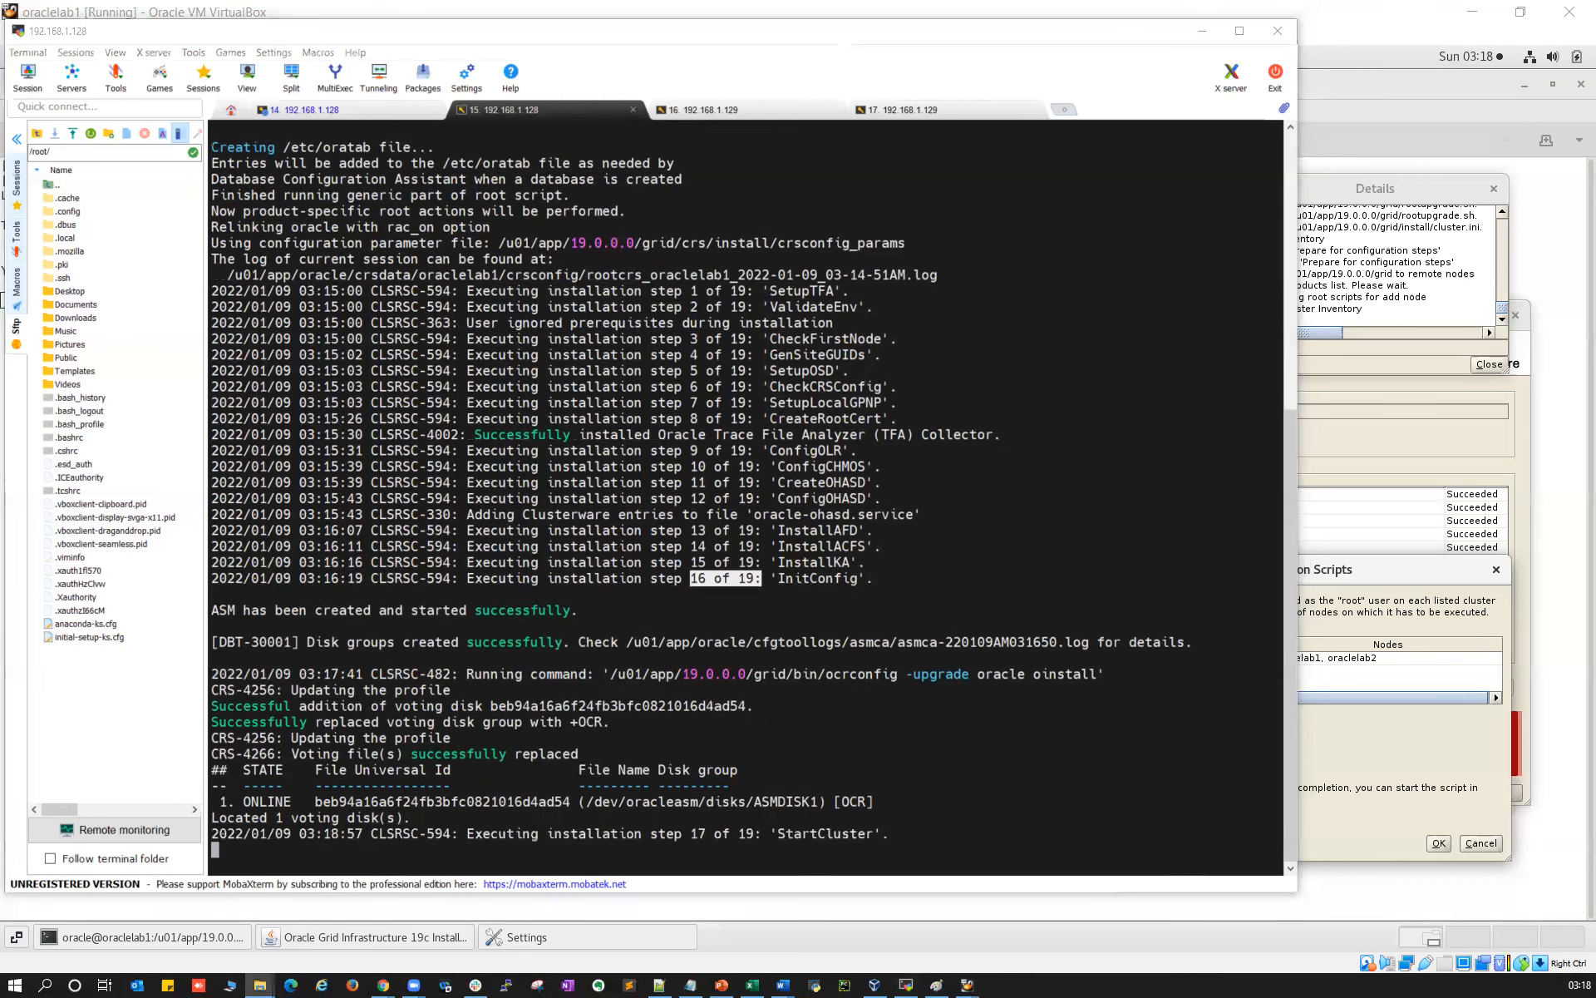
left_click_drag(490, 838, 855, 834)
left_click(705, 837)
left_click(855, 833)
Mark 'crsctl start crs' in the clusterware log and step 17 of 19 in root.sh output
left_click(375, 113)
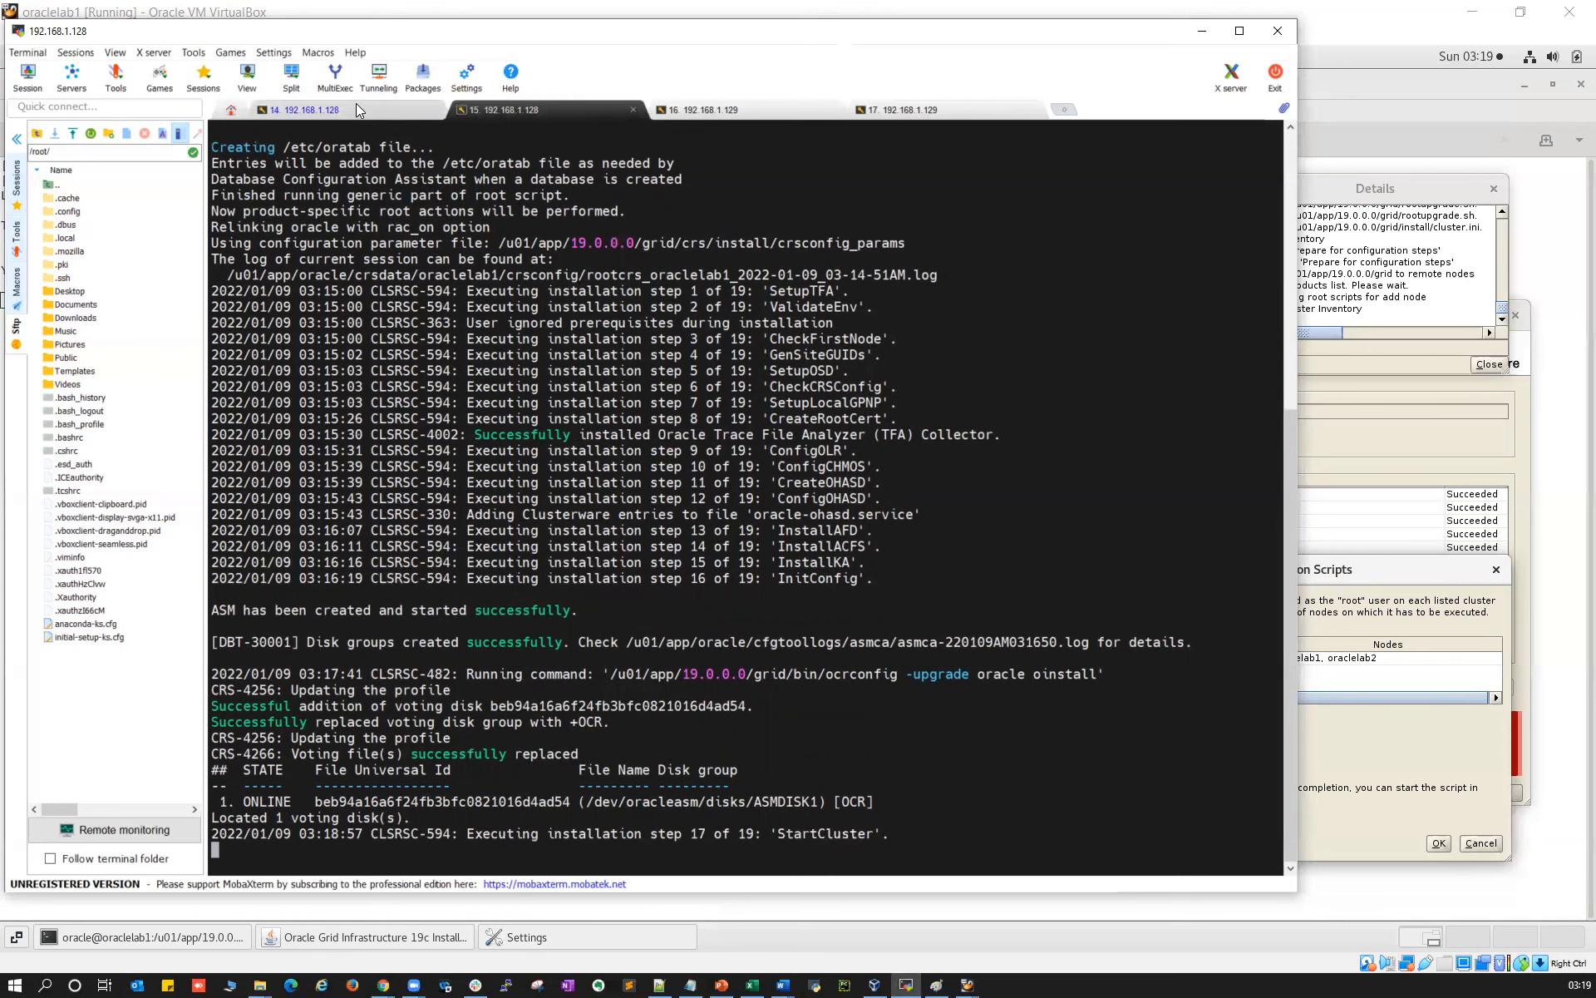
left_click_drag(770, 834, 841, 834)
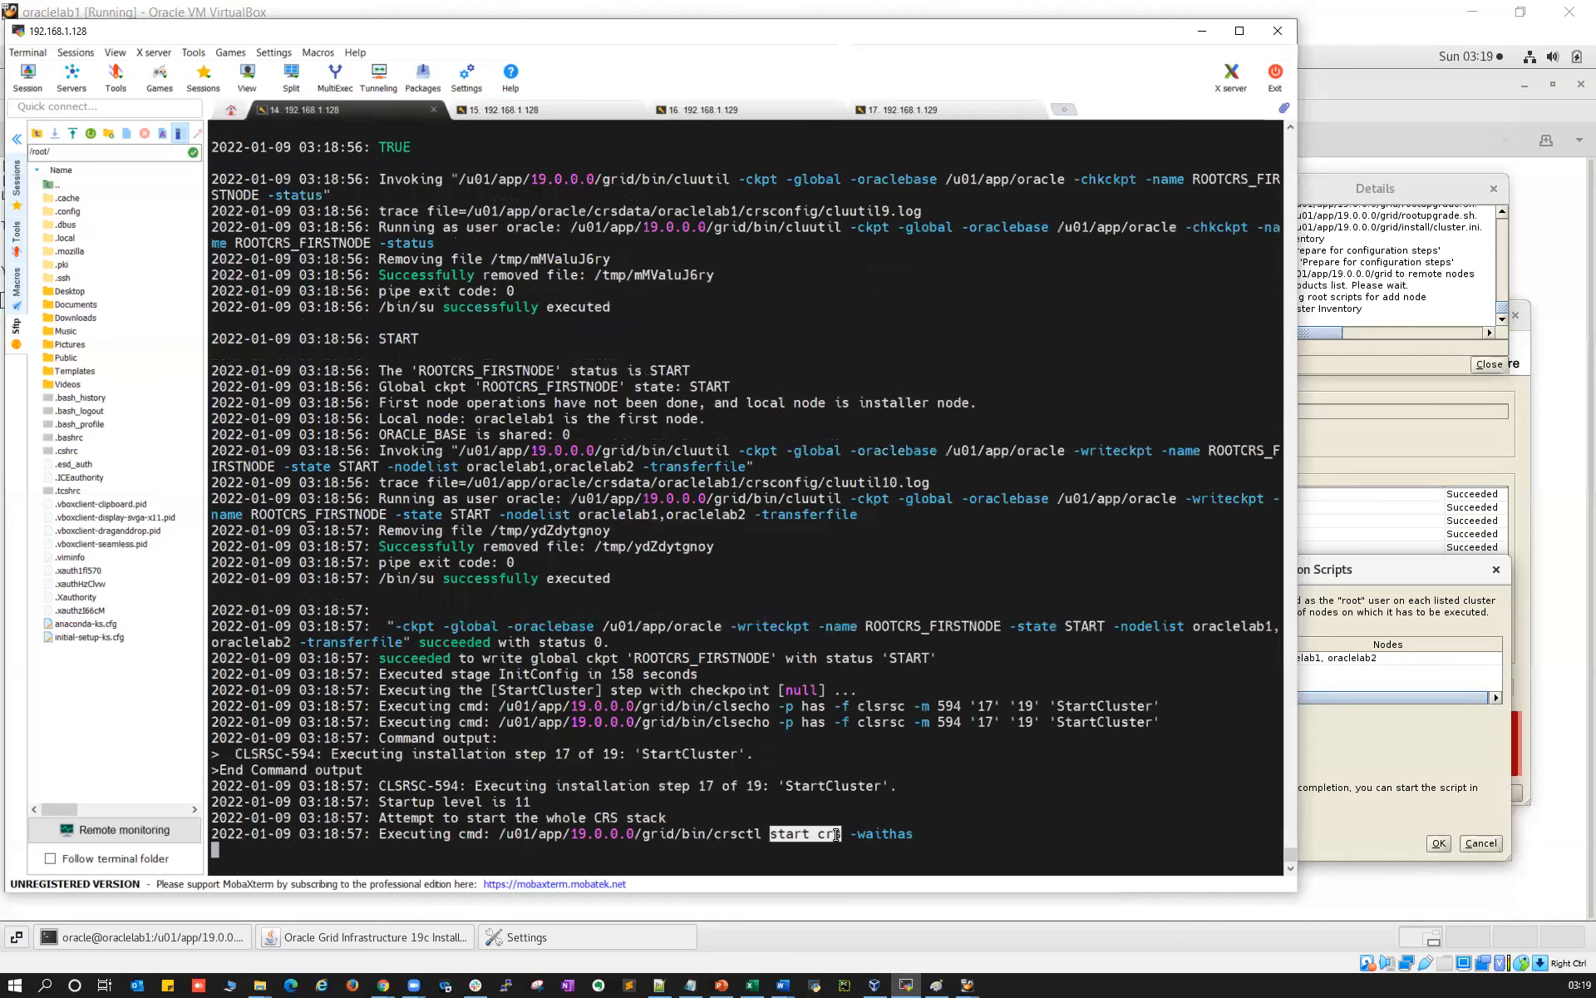
left_click_drag(713, 834, 842, 834)
left_click(477, 111)
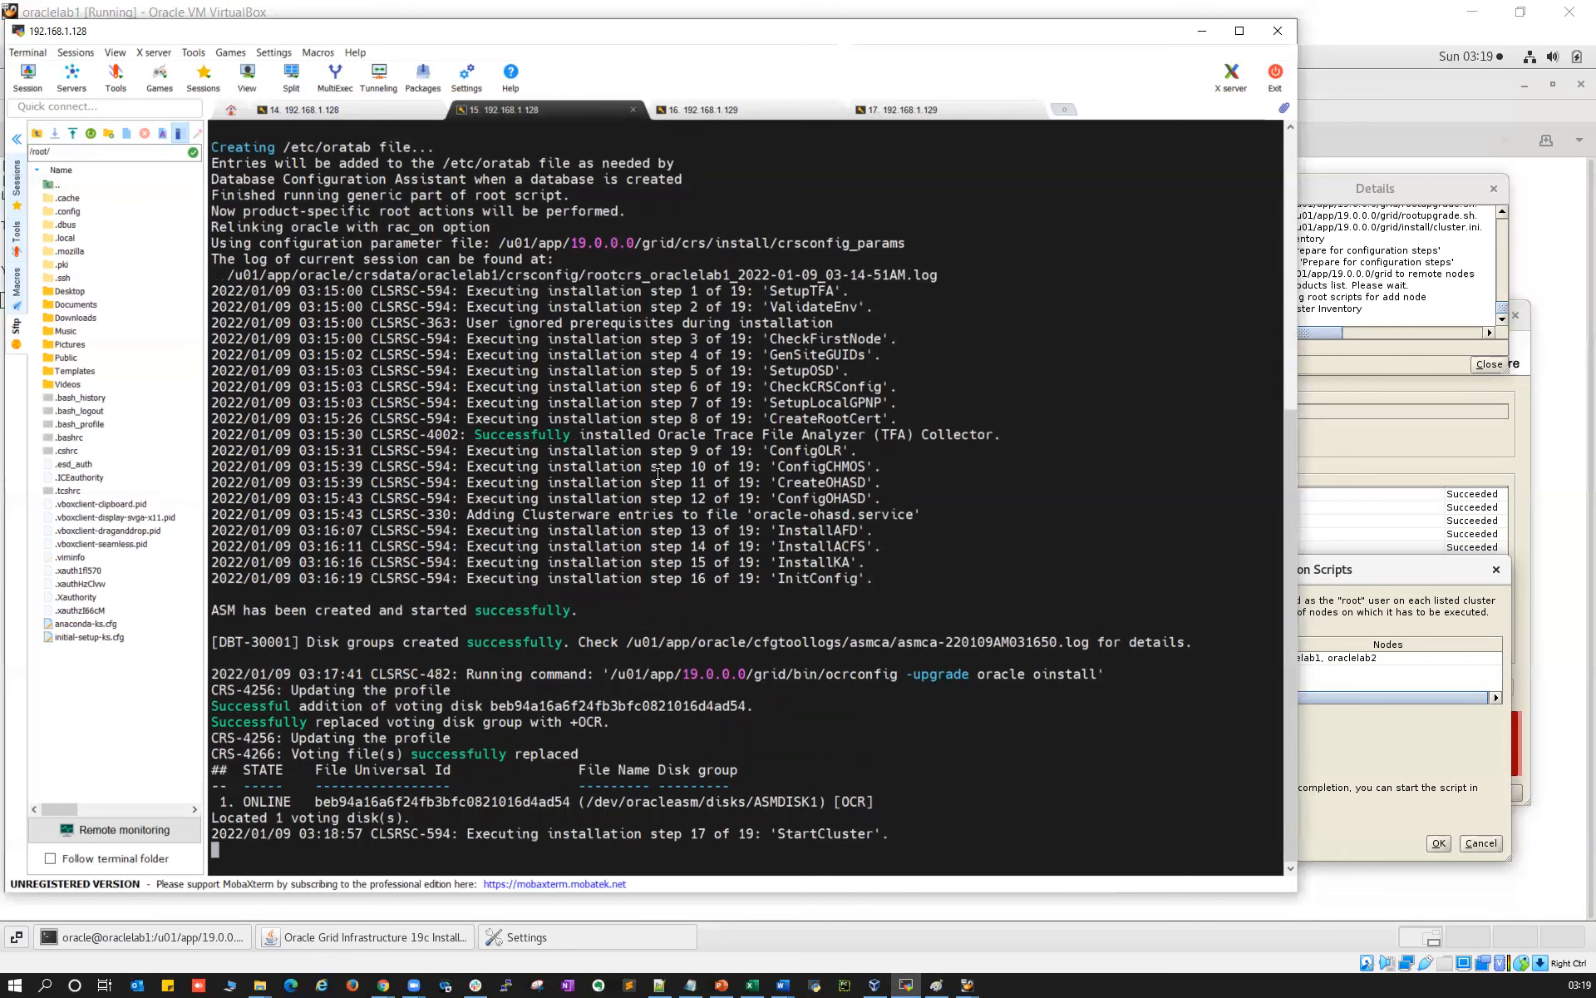
left_click(16, 140)
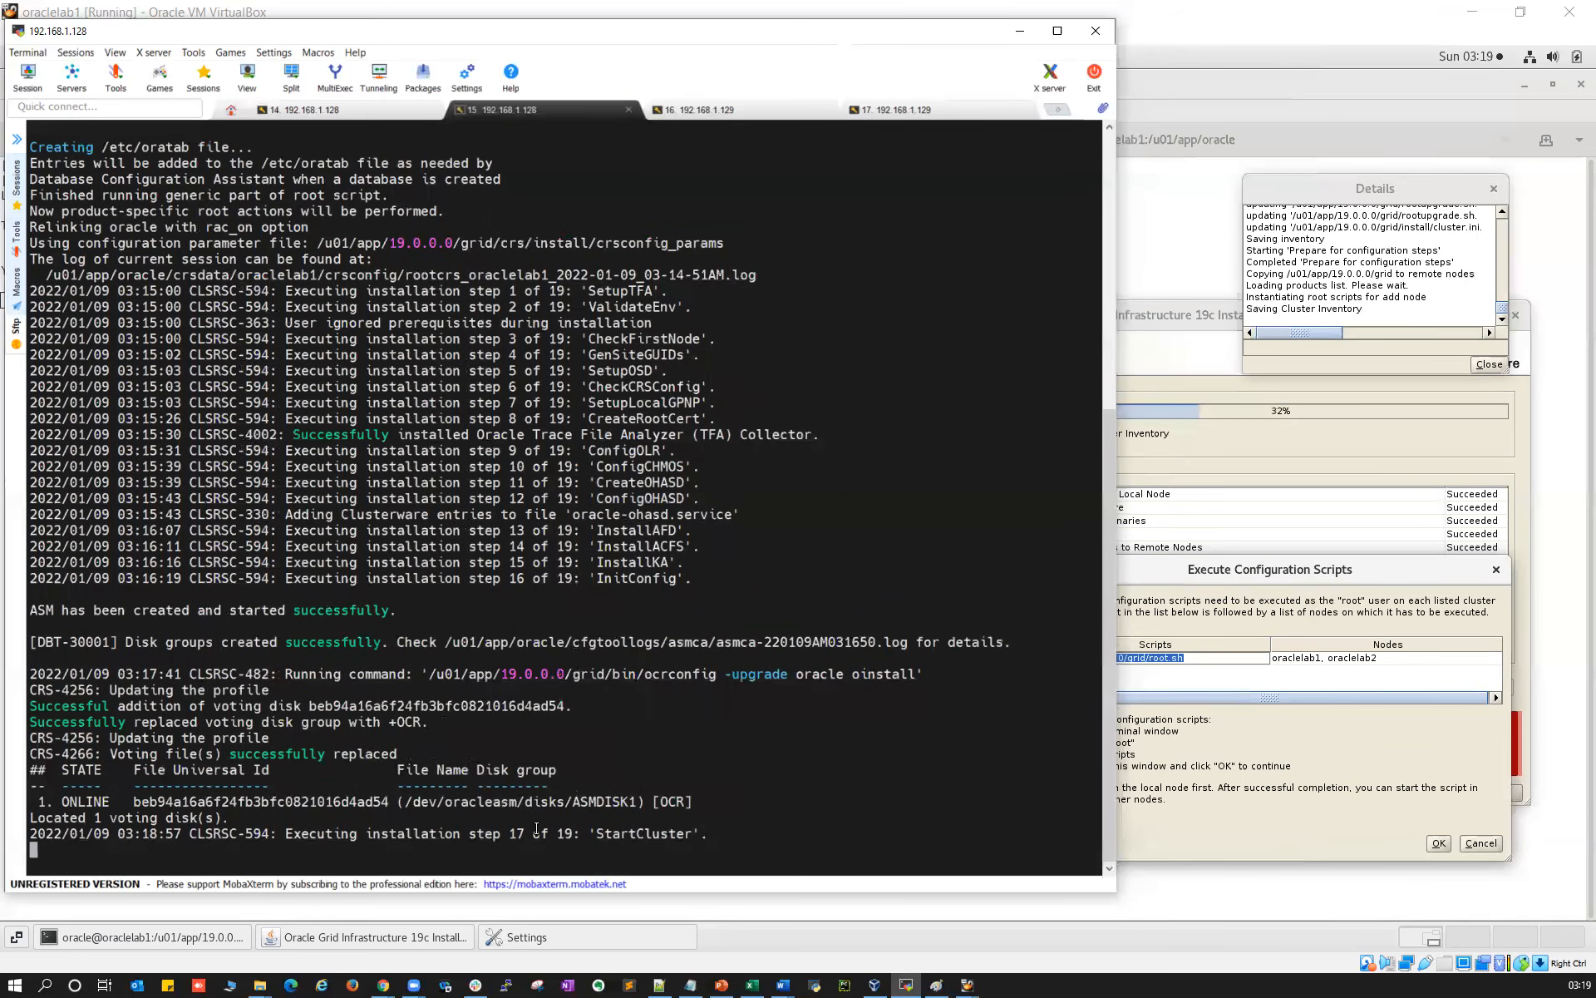
left_click_drag(512, 835, 565, 838)
Cross-check the crsctl start crs log line against the step log and glance at the oraclelab2 session
left_click(375, 116)
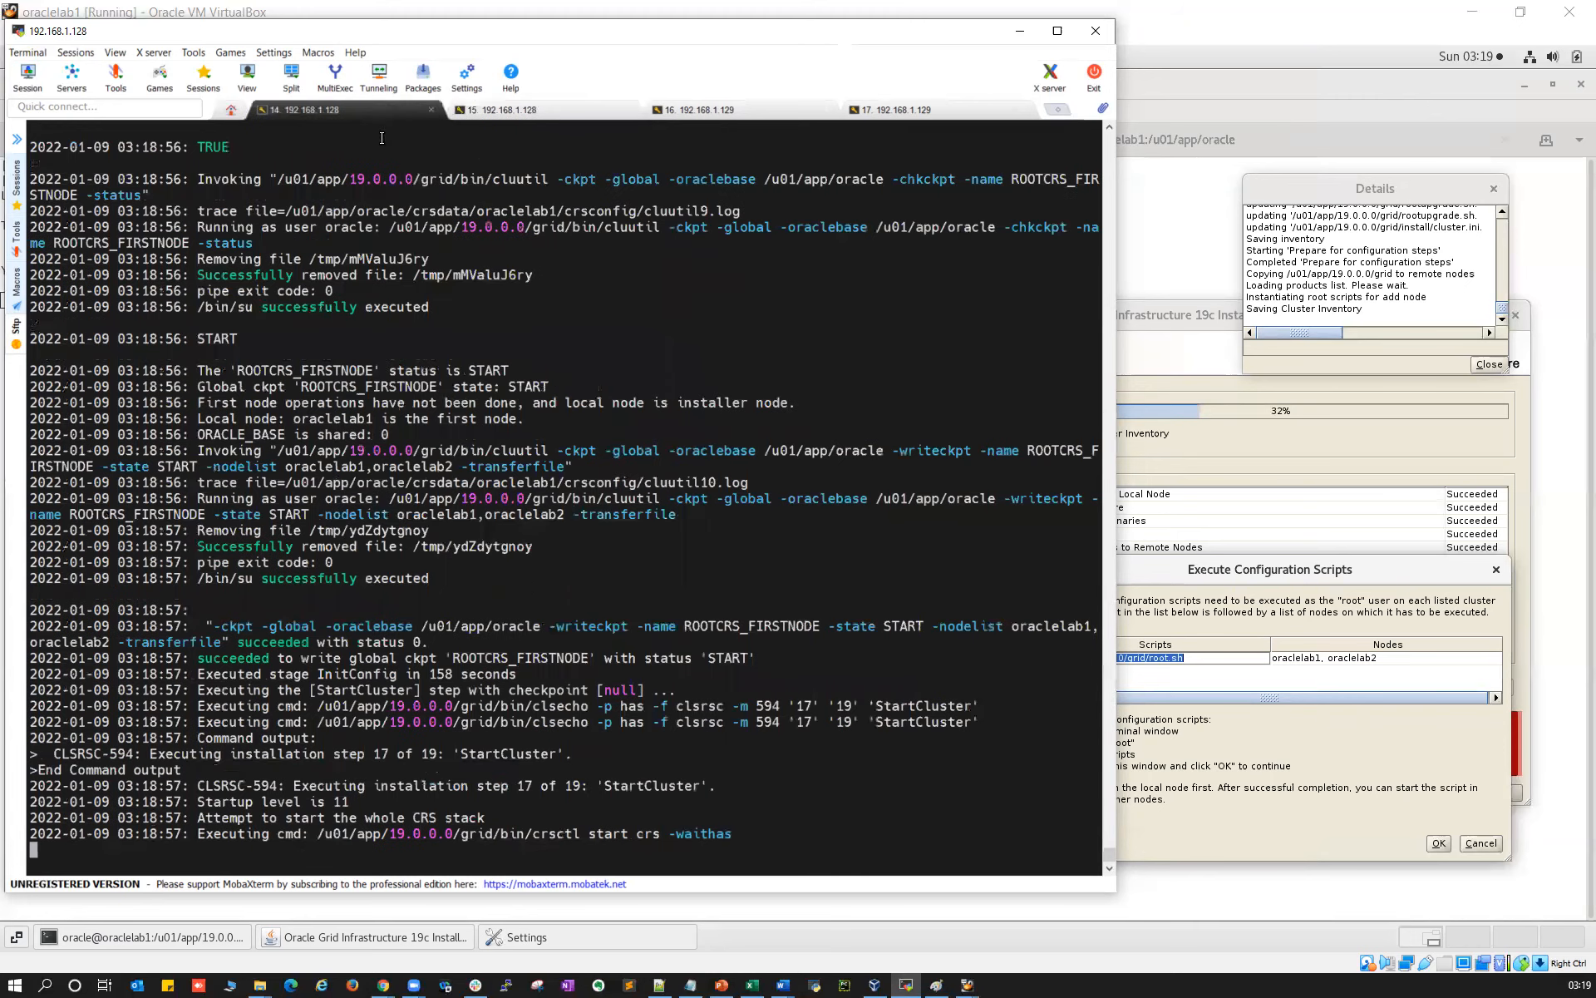
triple_click(430, 833)
left_click(495, 116)
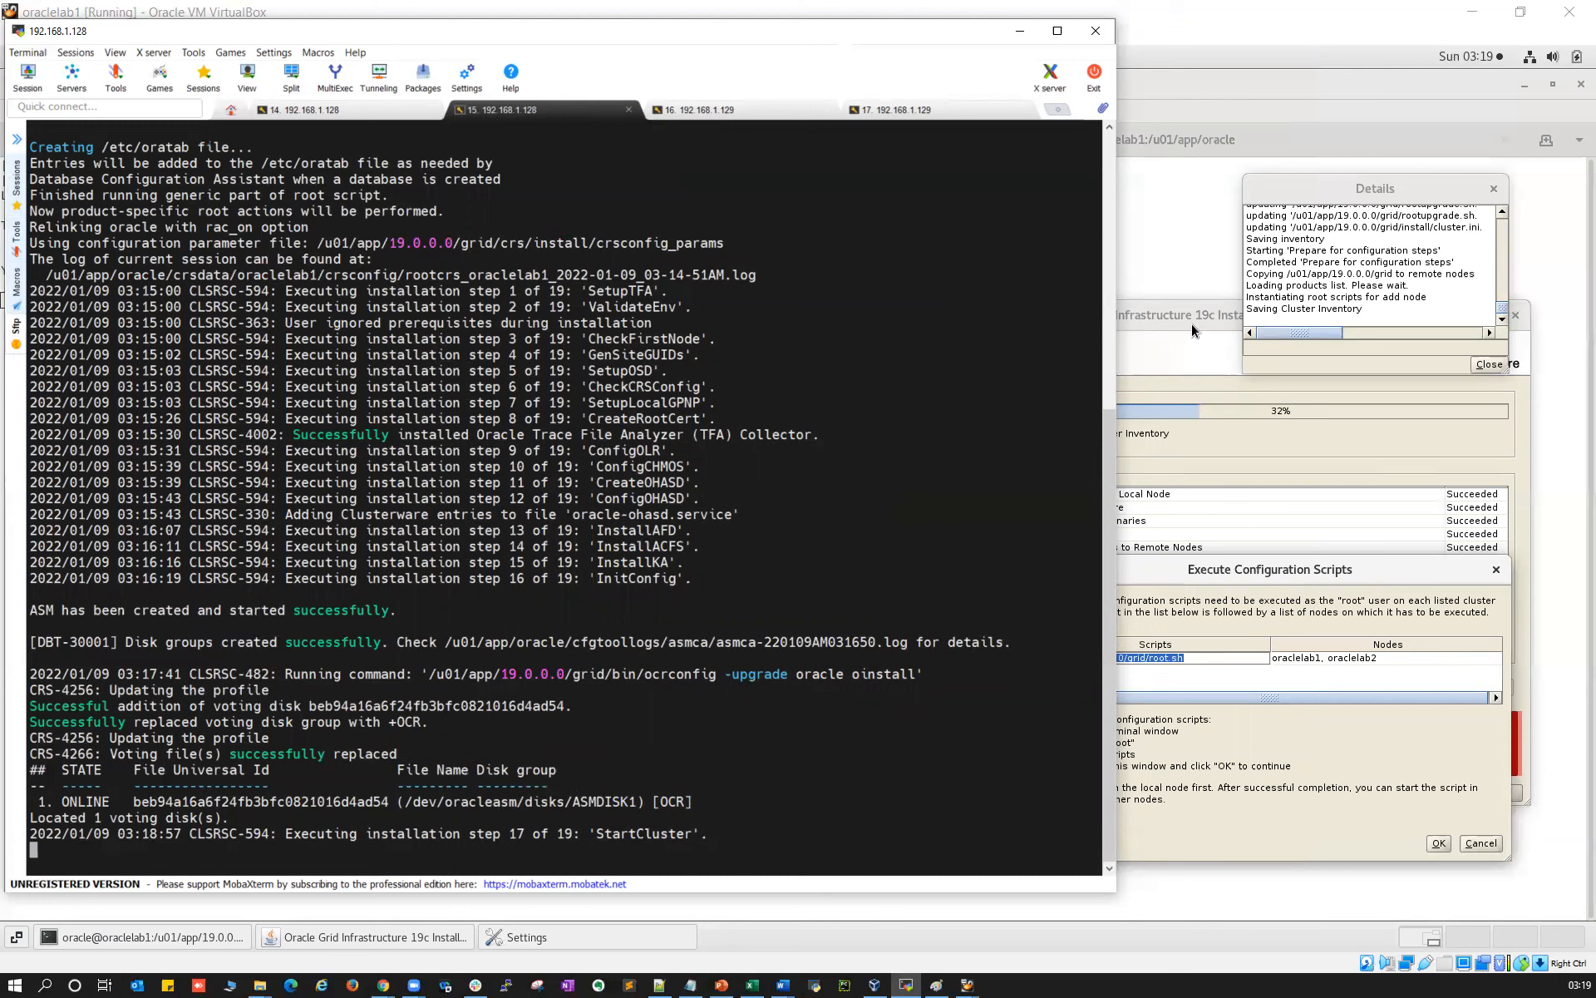
left_click(699, 109)
left_click(502, 109)
left_click(260, 985)
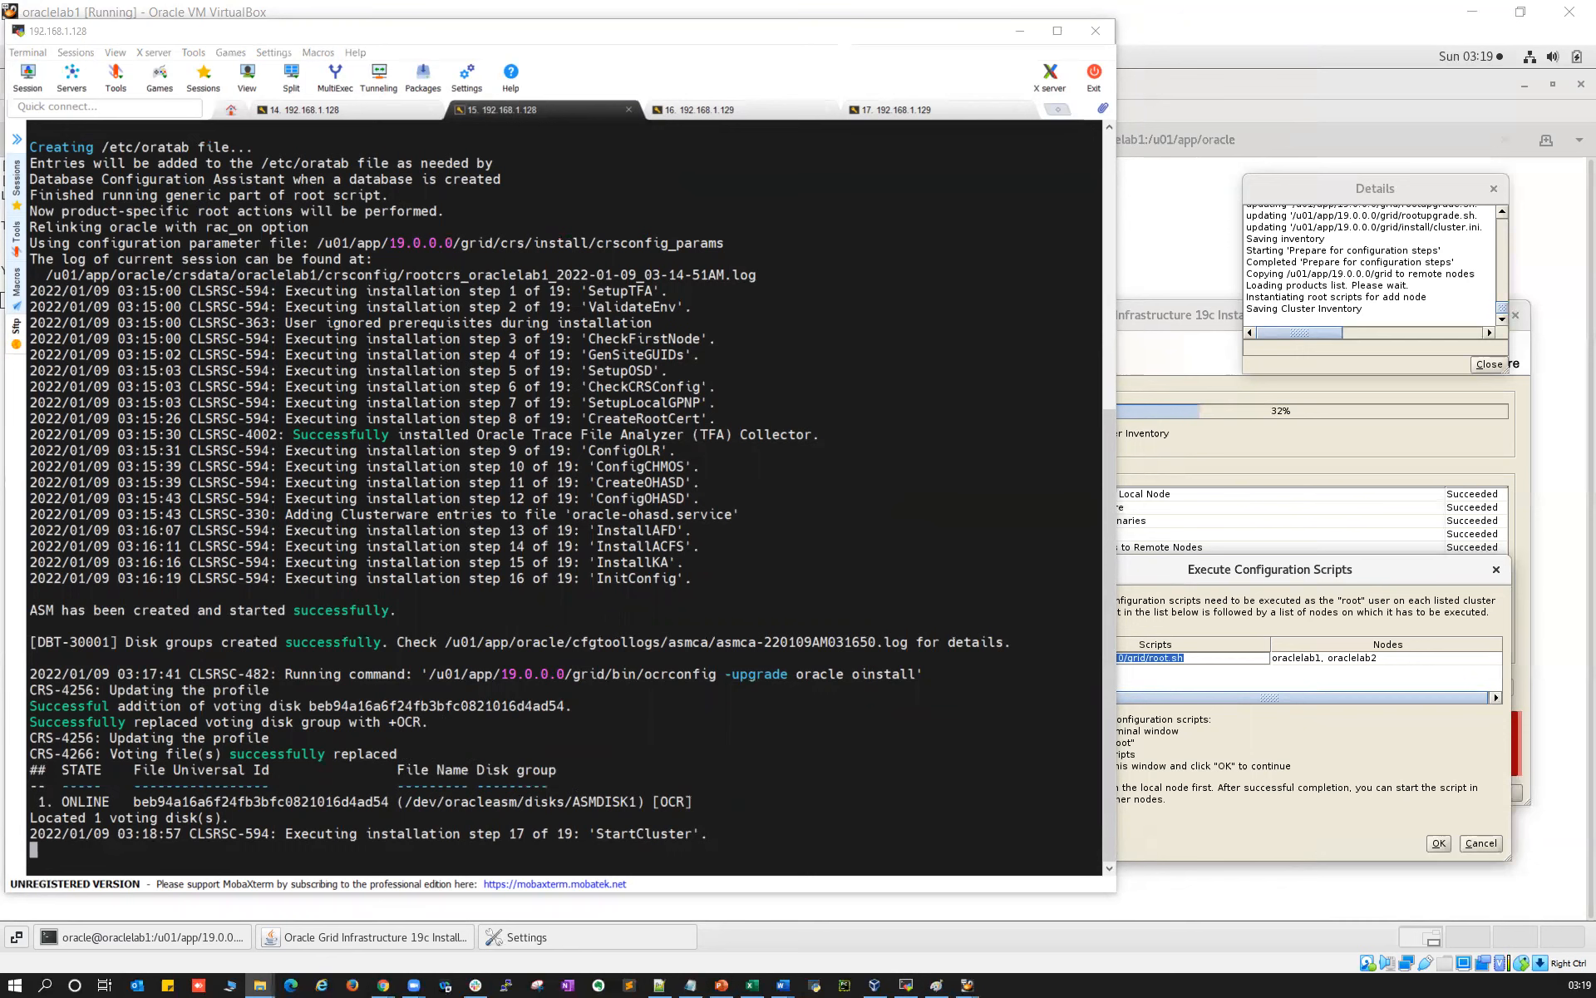
left_click(358, 113)
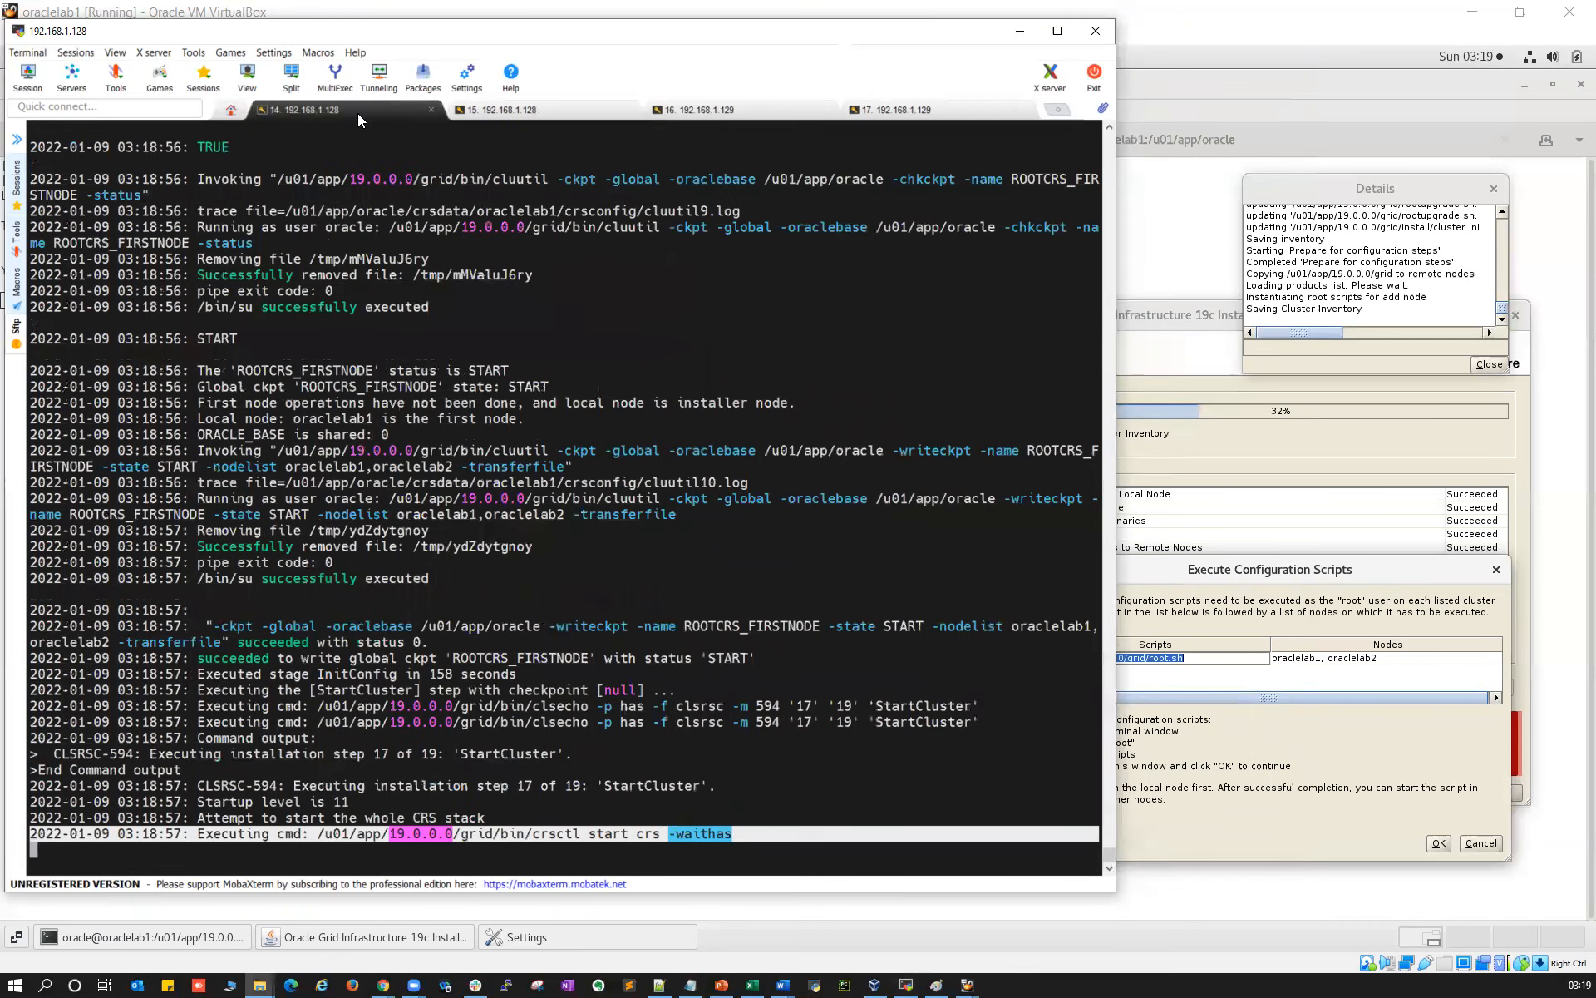
left_click(474, 113)
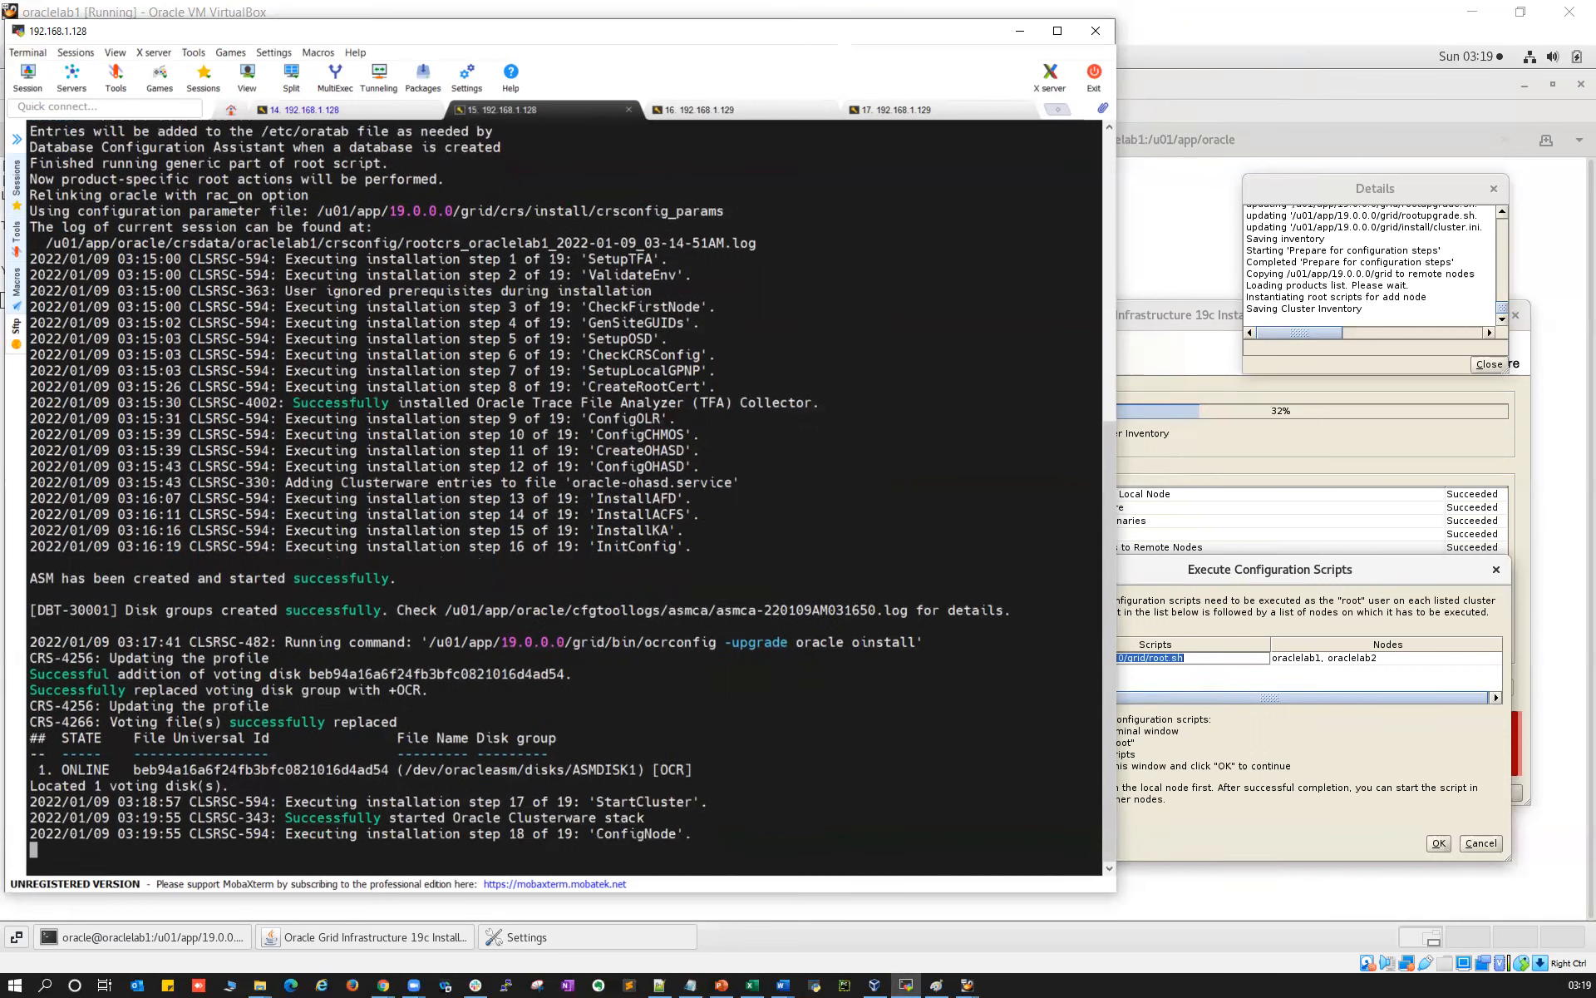
Follow root.sh from StartCluster to step 18 of 19, ConfigNode, checking the rootcrs log
left_click_drag(508, 801, 658, 801)
left_click(301, 109)
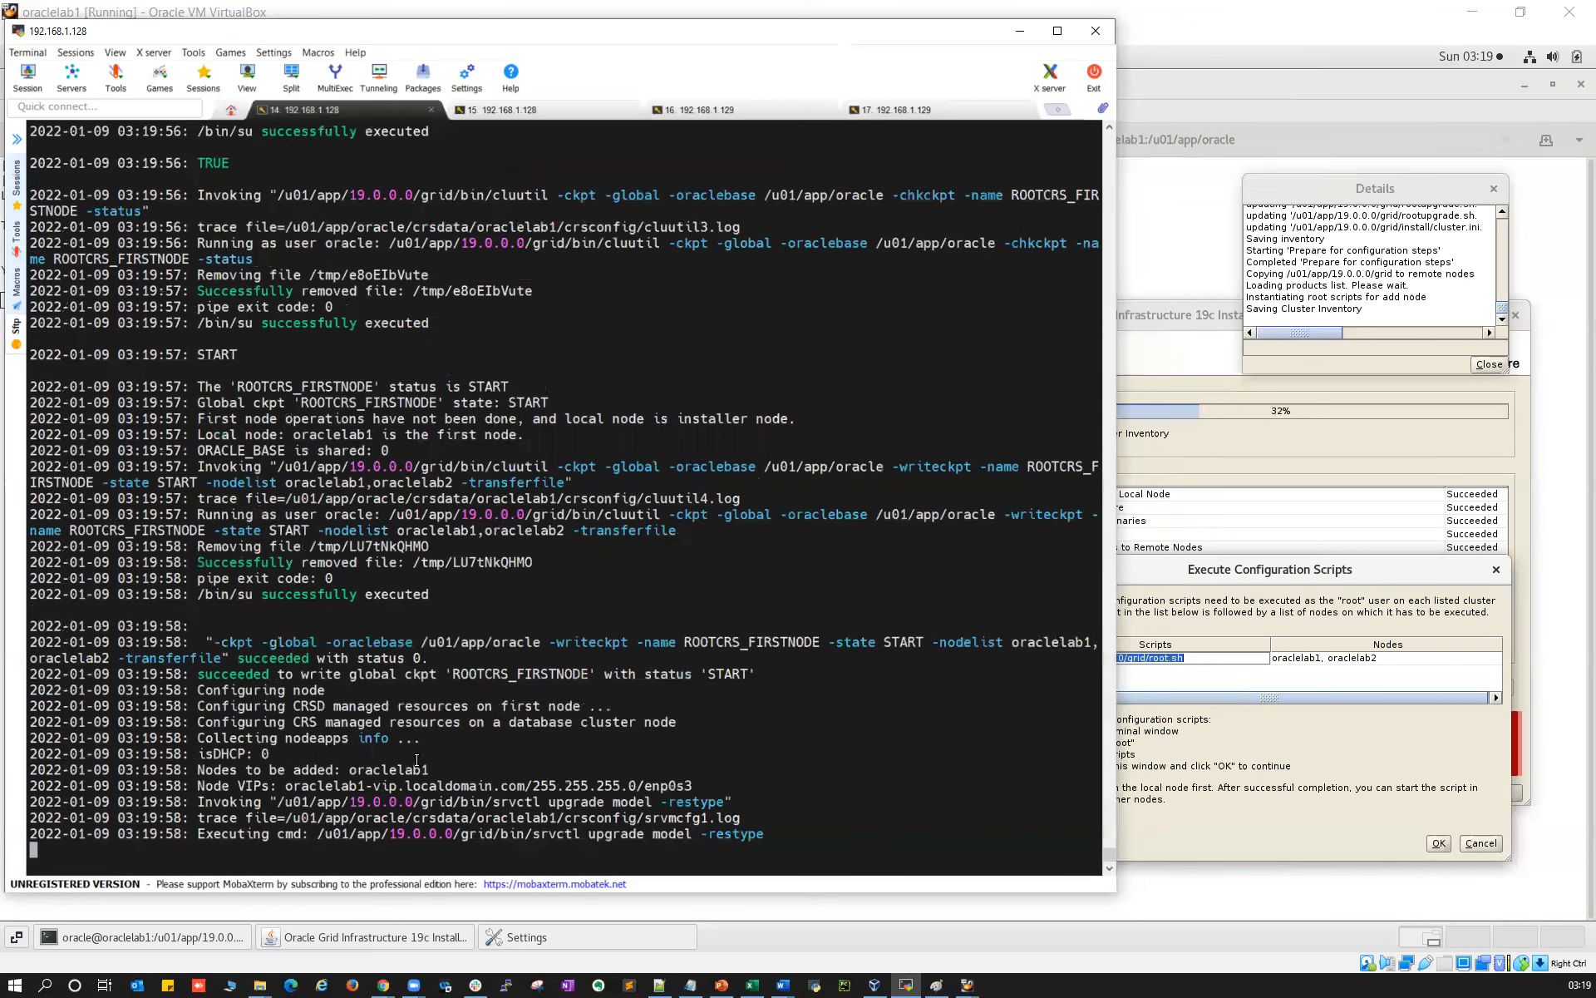
left_click(532, 111)
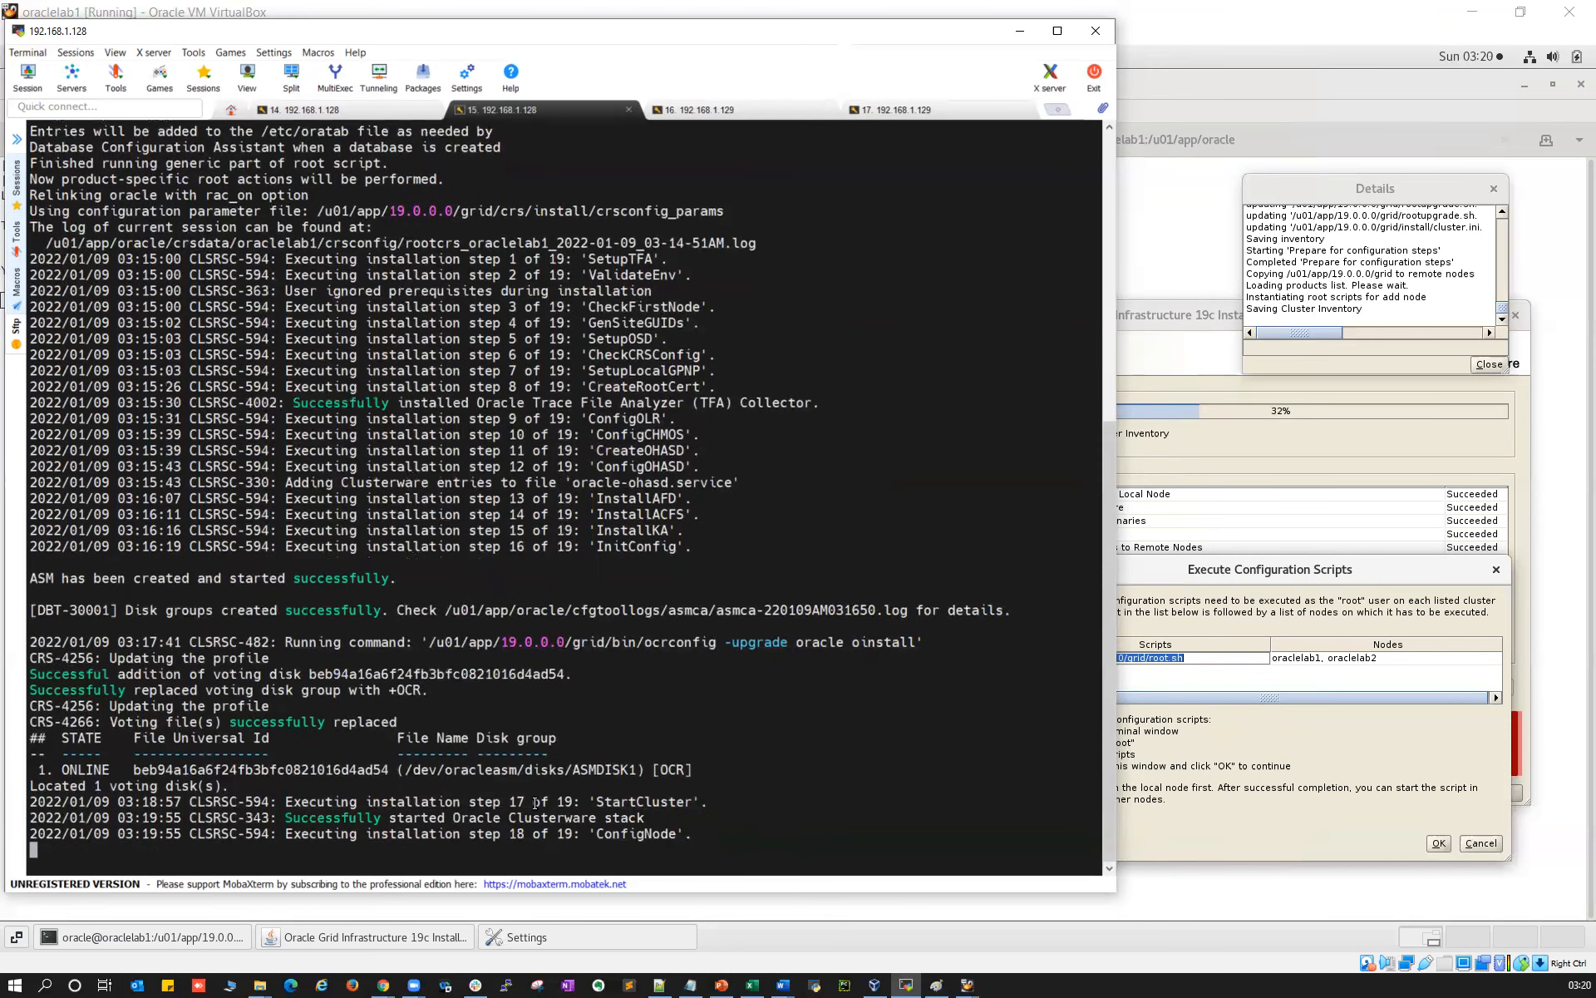
left_click_drag(509, 833, 670, 833)
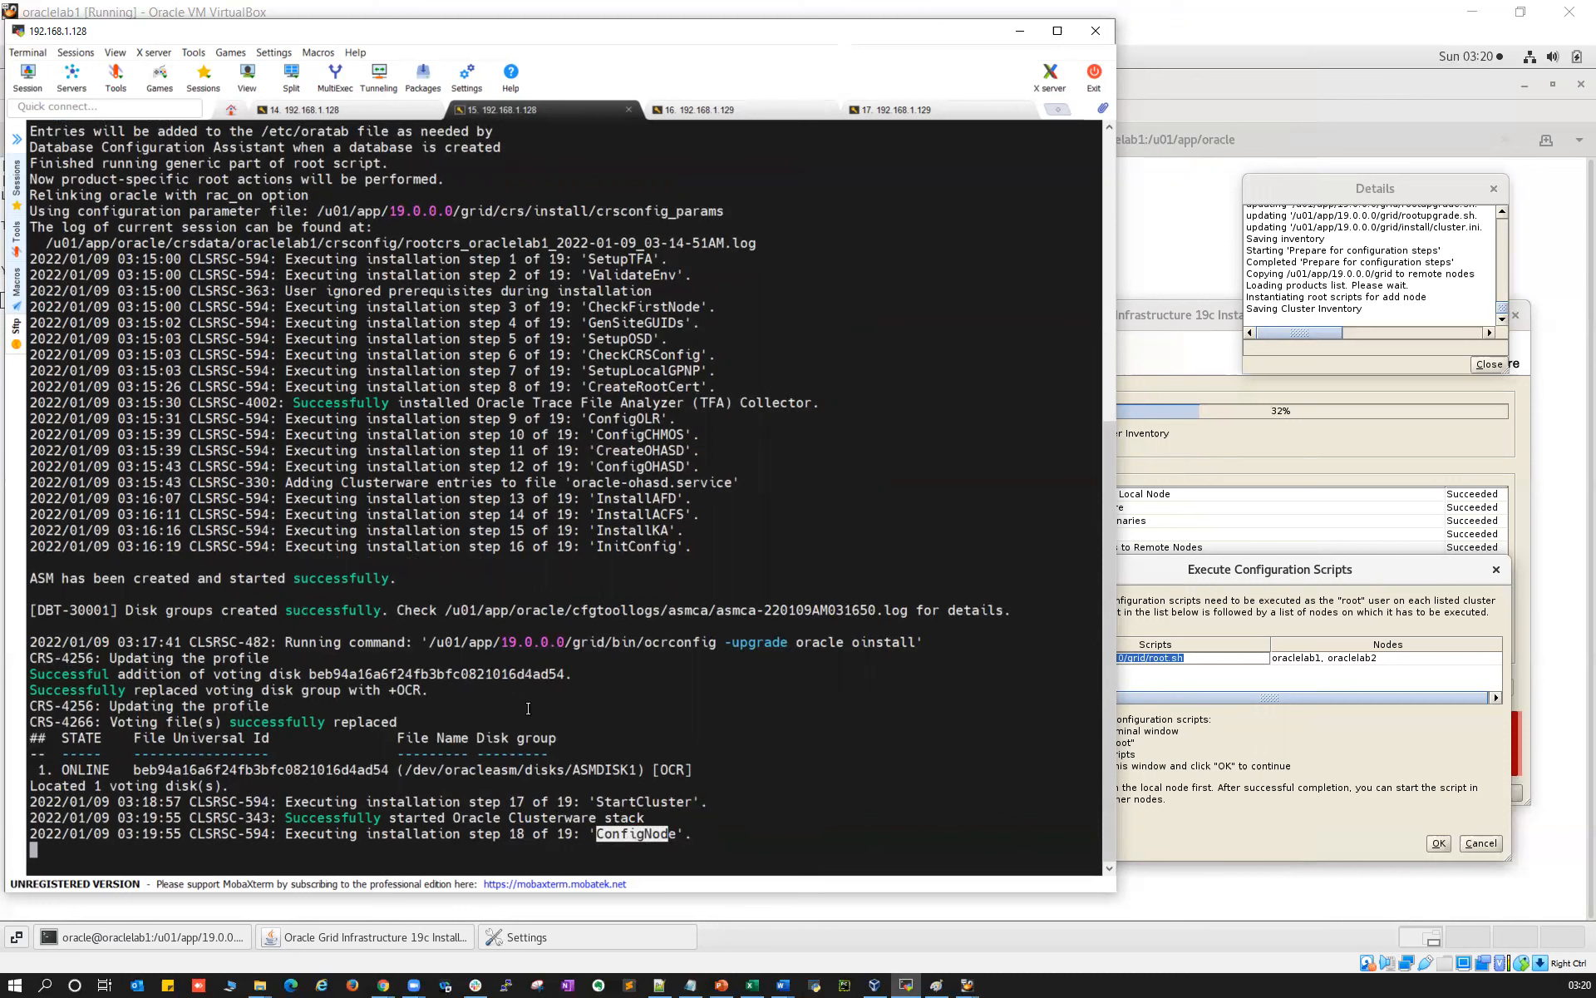
left_click(342, 110)
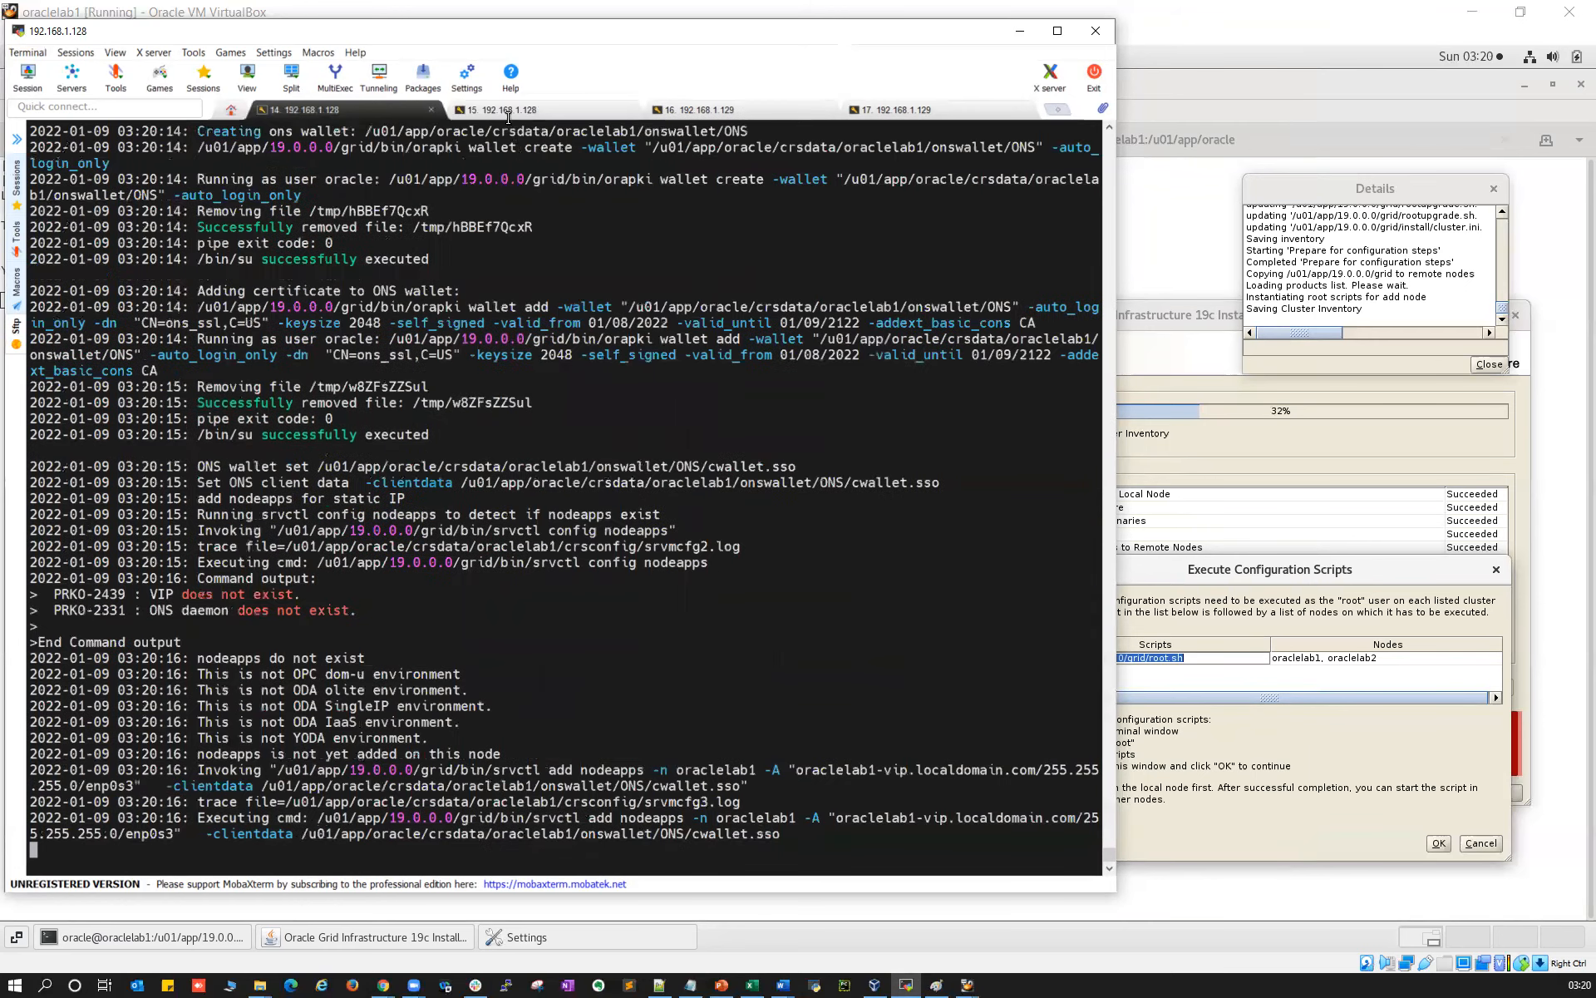
left_click(507, 115)
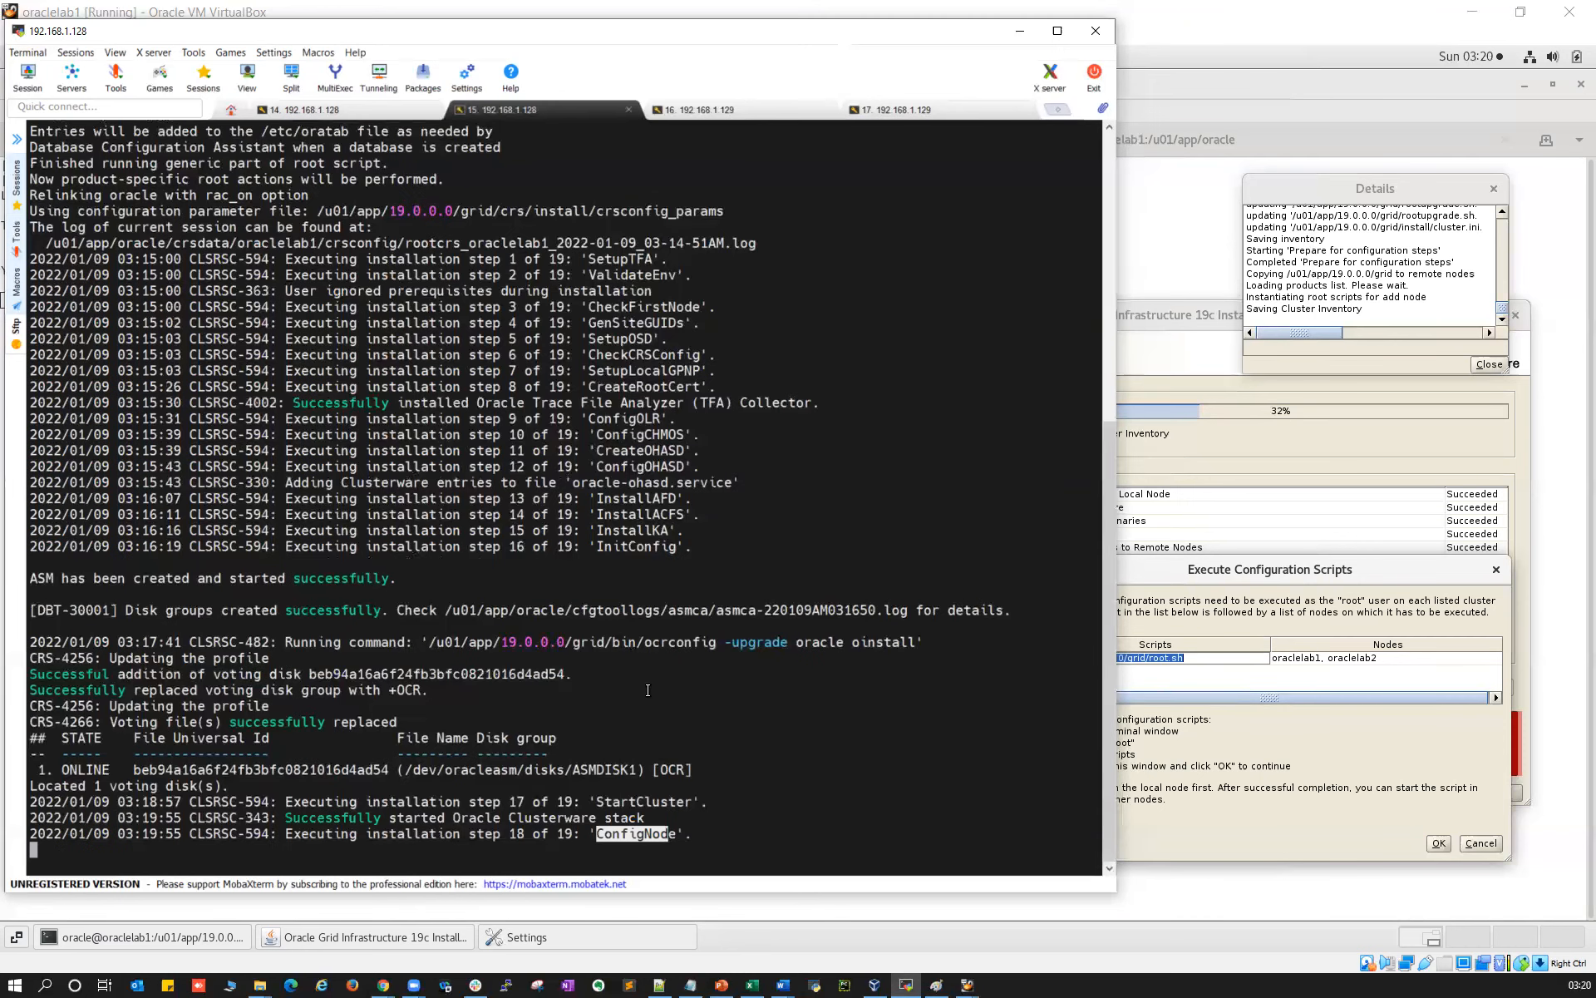
left_click_drag(513, 834, 657, 834)
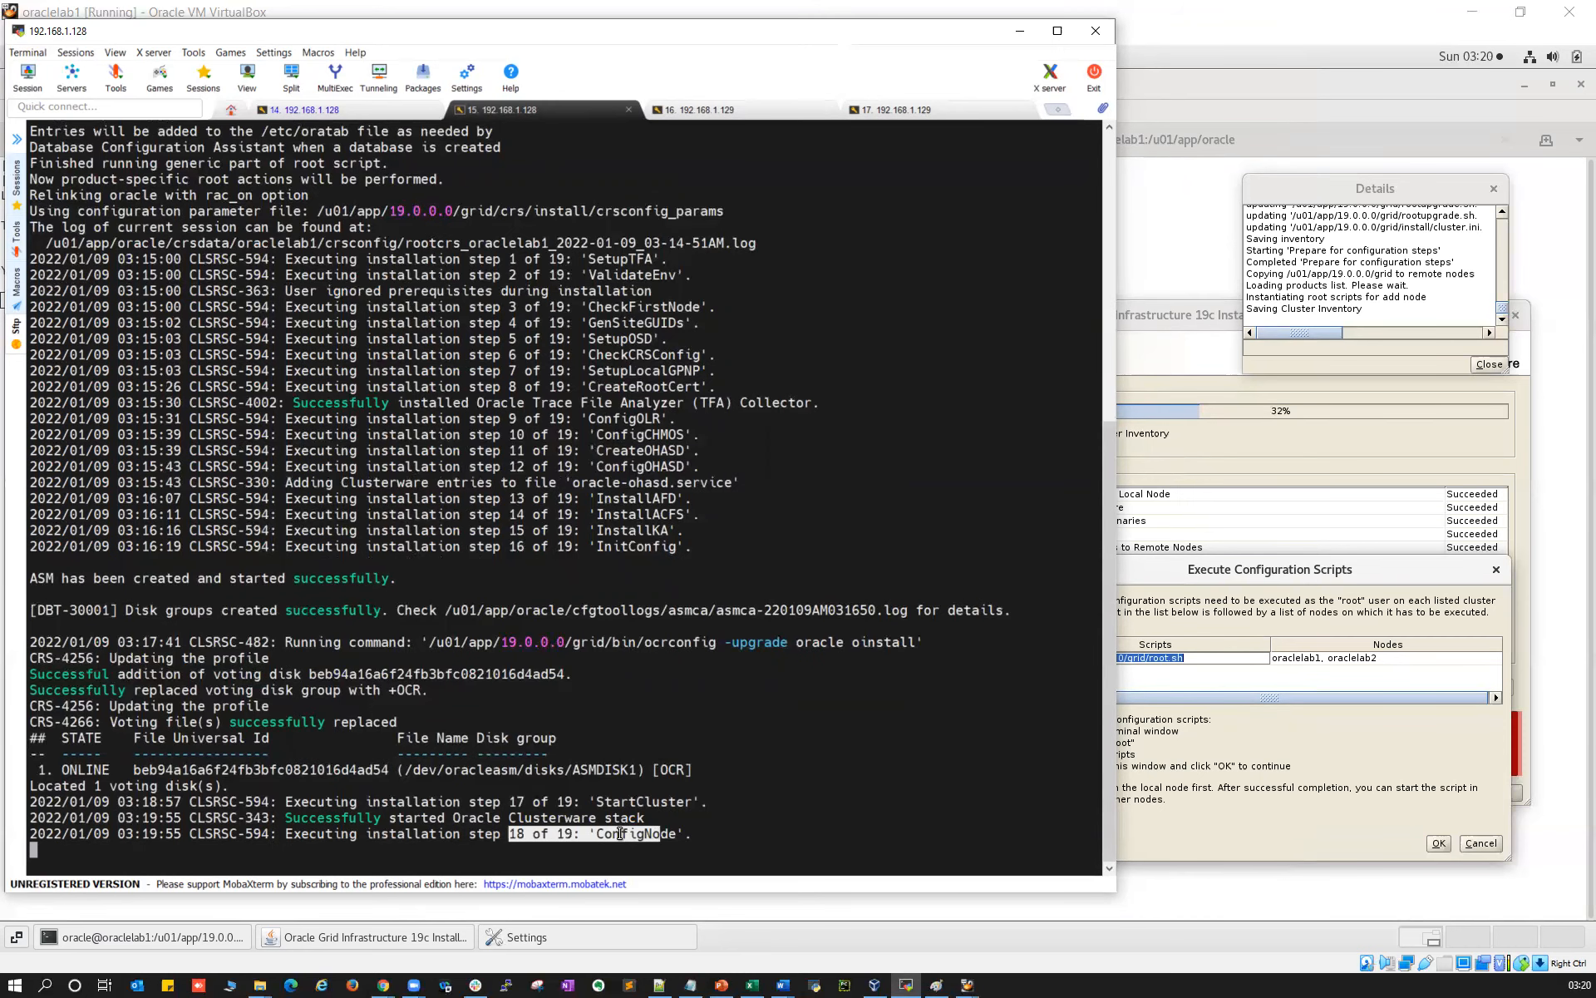
double_click(621, 834)
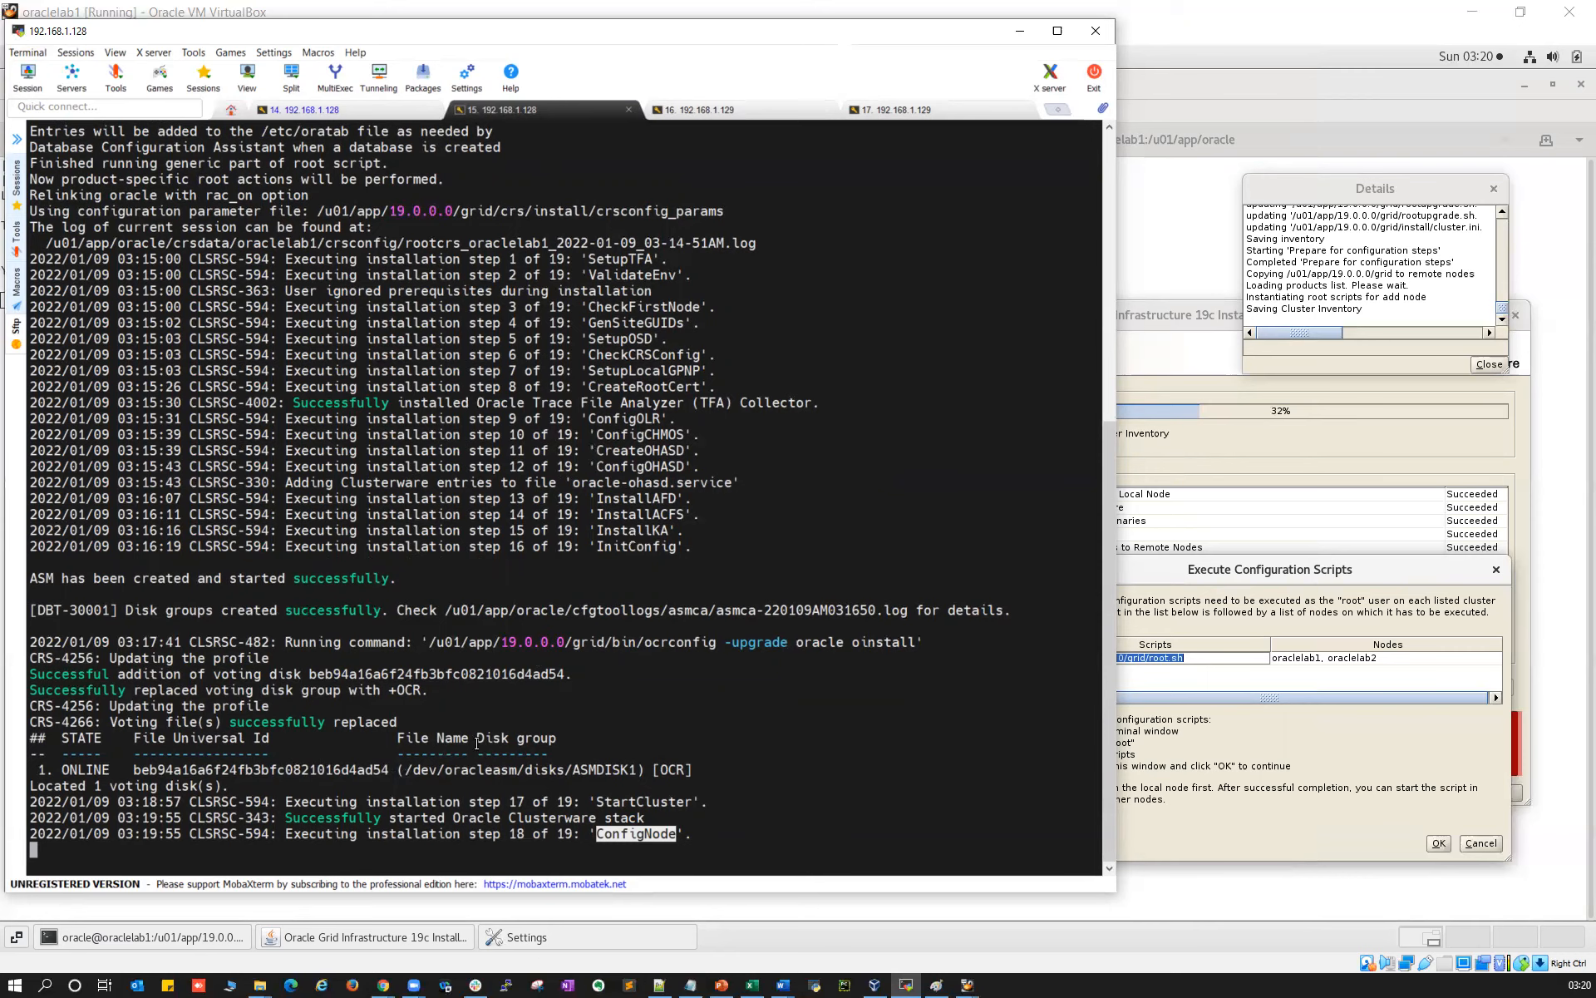
Inspect the detailed srvctl log's latest lines and listener creation commands while ConfigNode runs
left_click(316, 110)
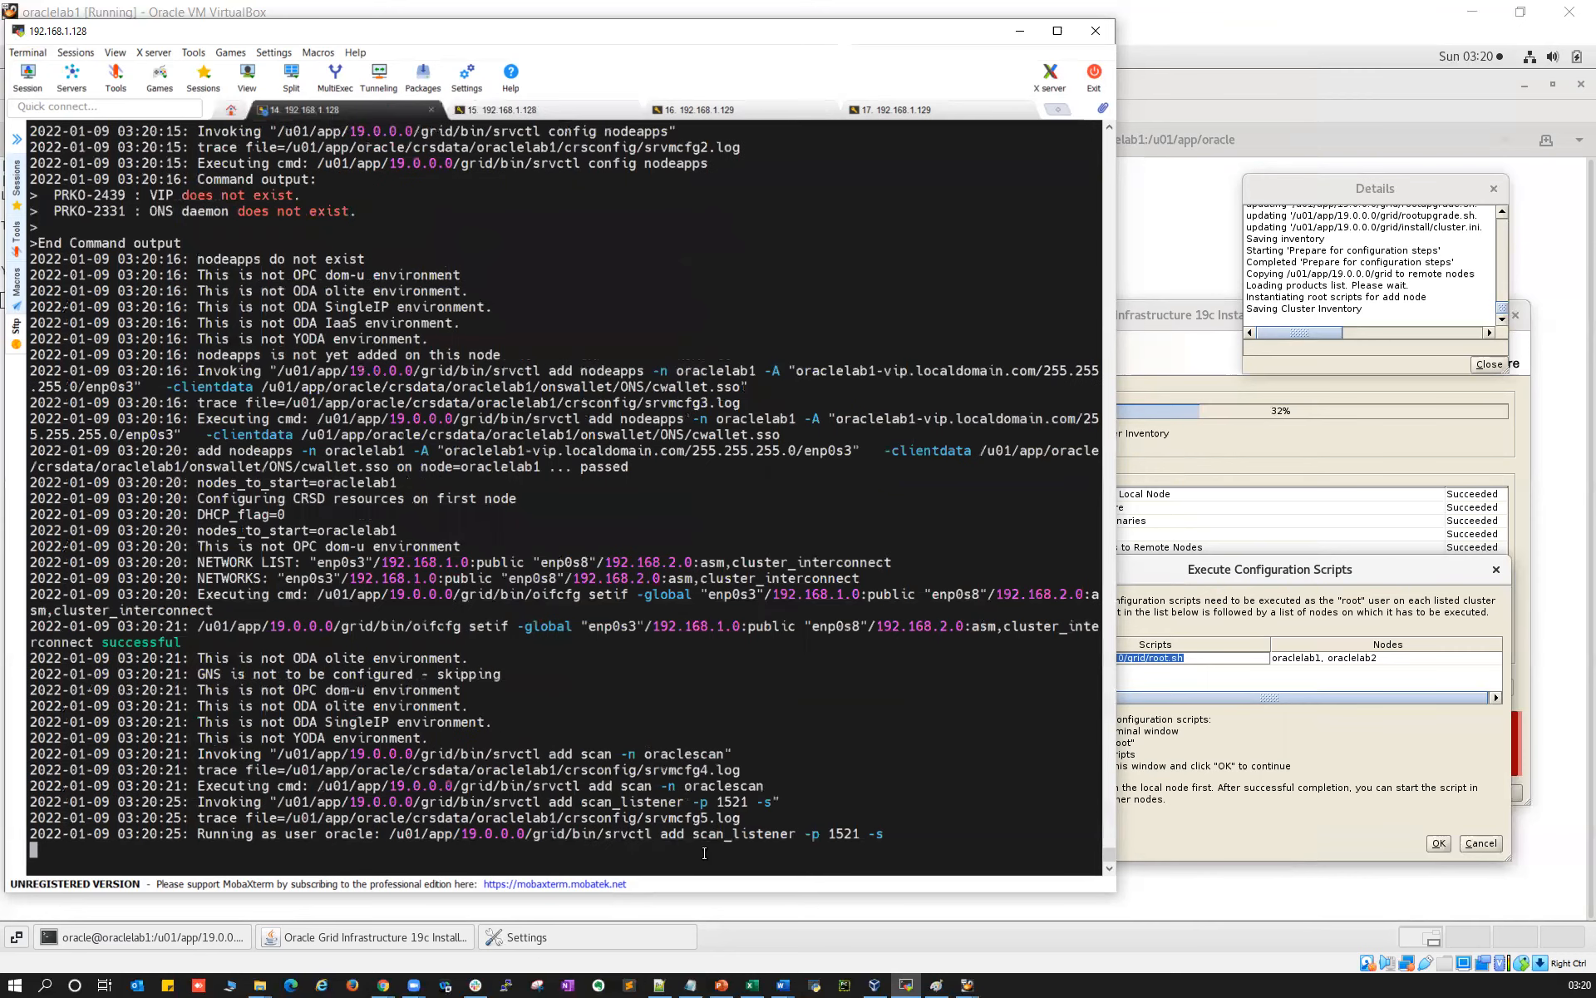
left_click_drag(759, 834, 659, 834)
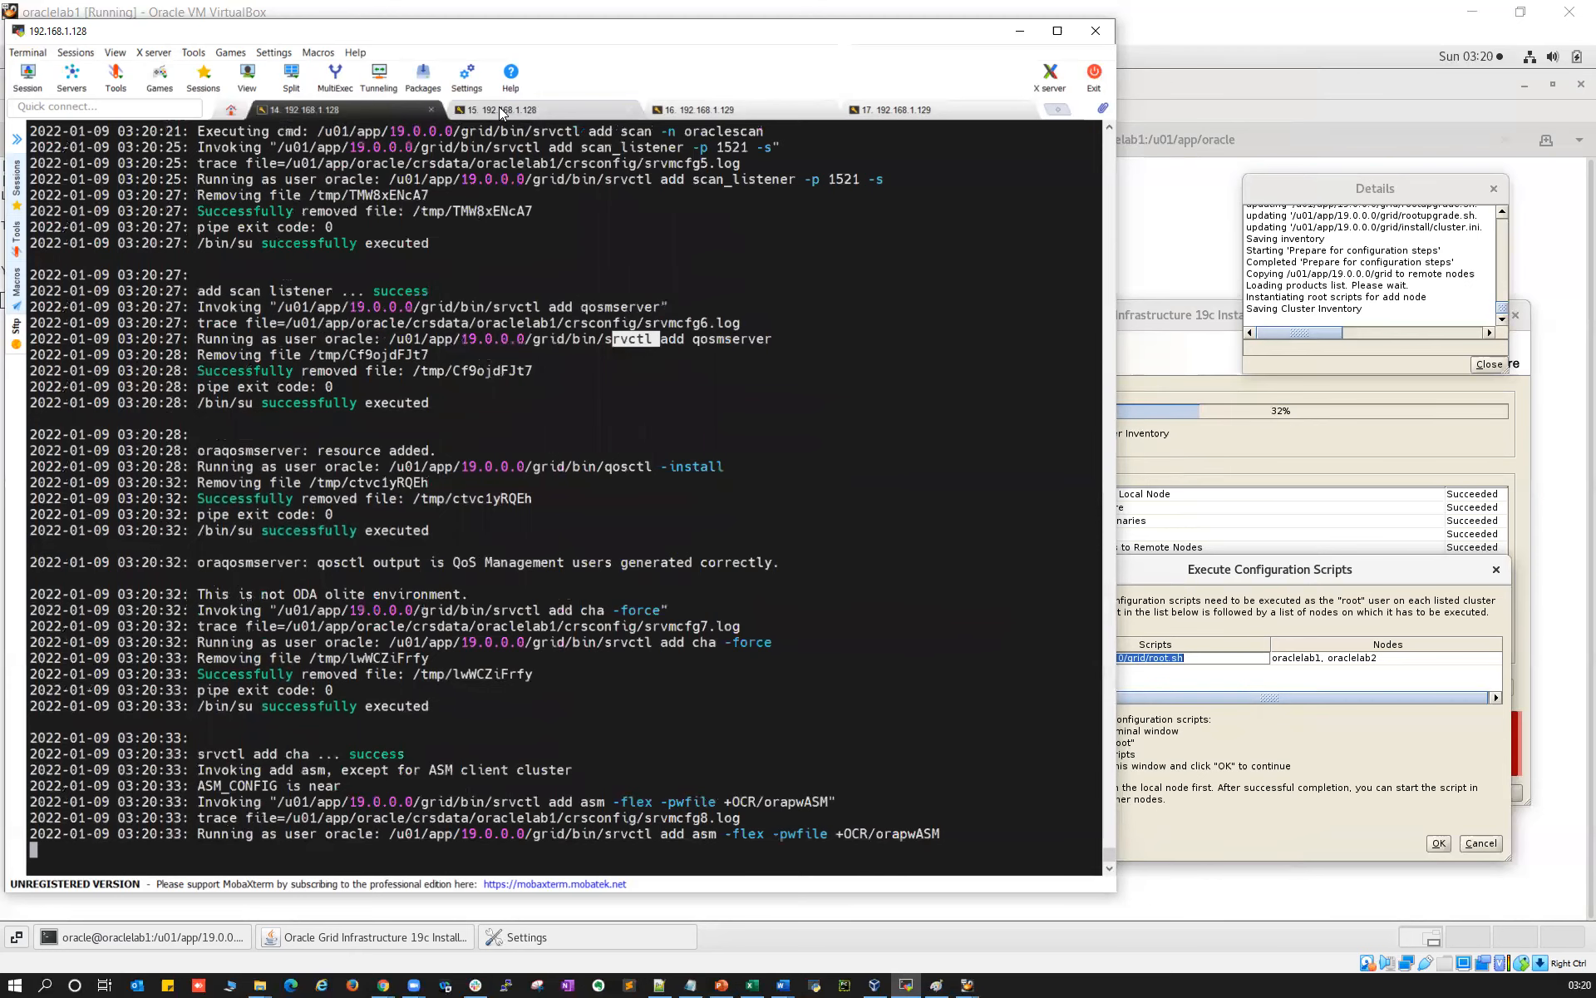
left_click(499, 109)
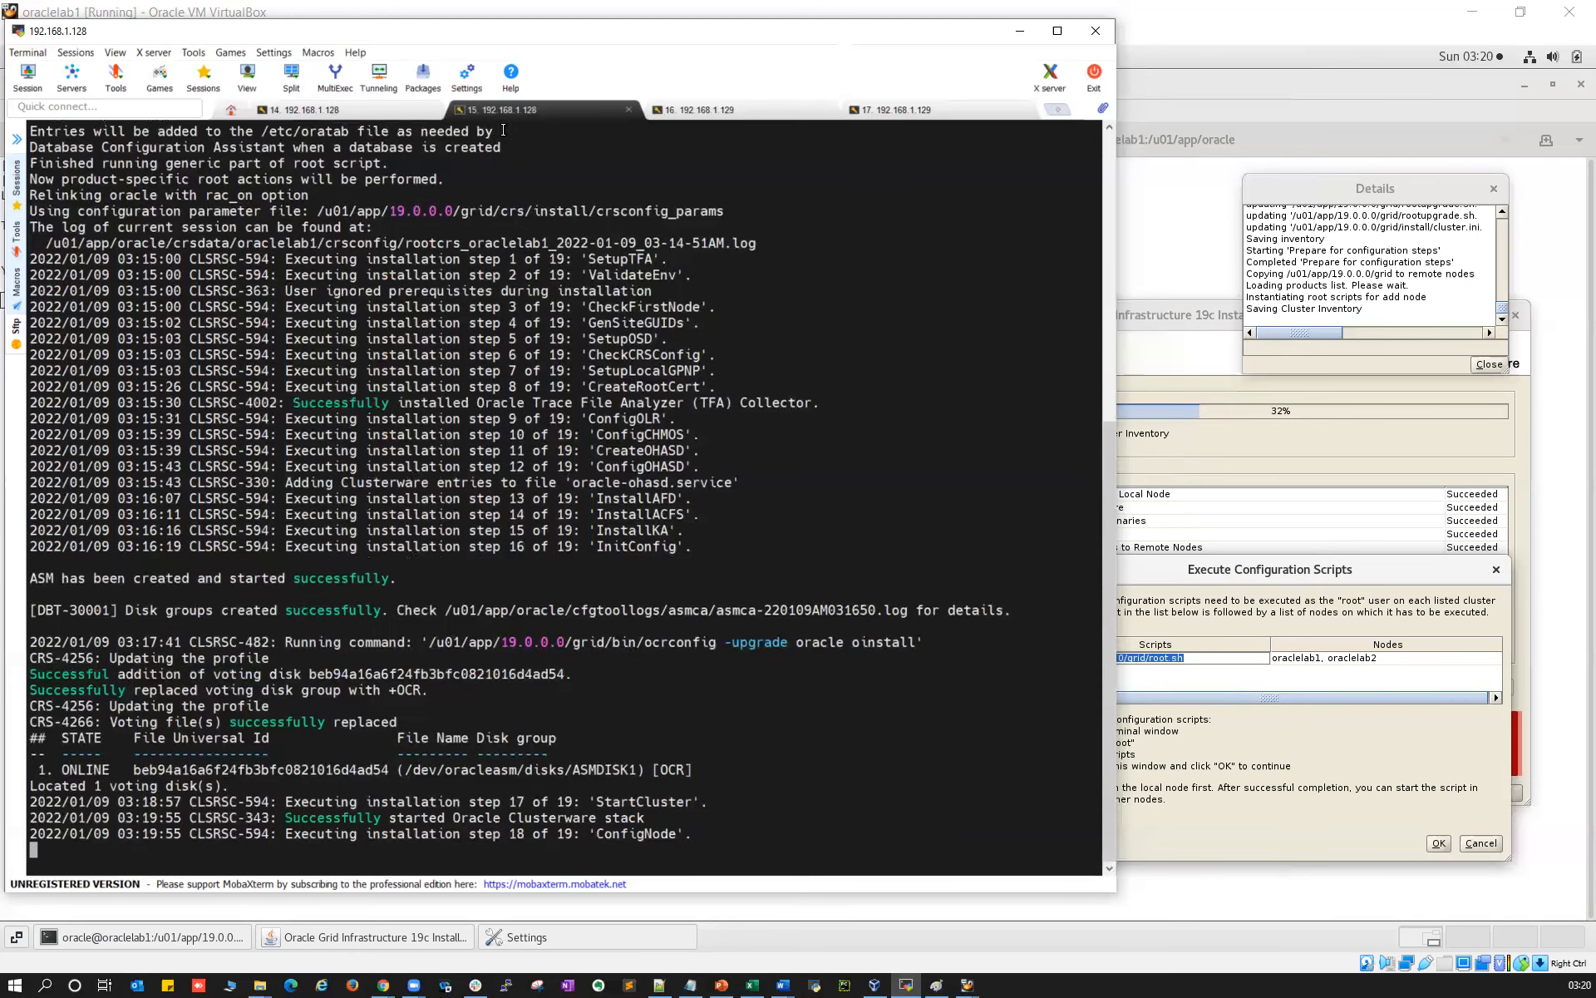
left_click(366, 111)
left_click_drag(625, 823, 1052, 820)
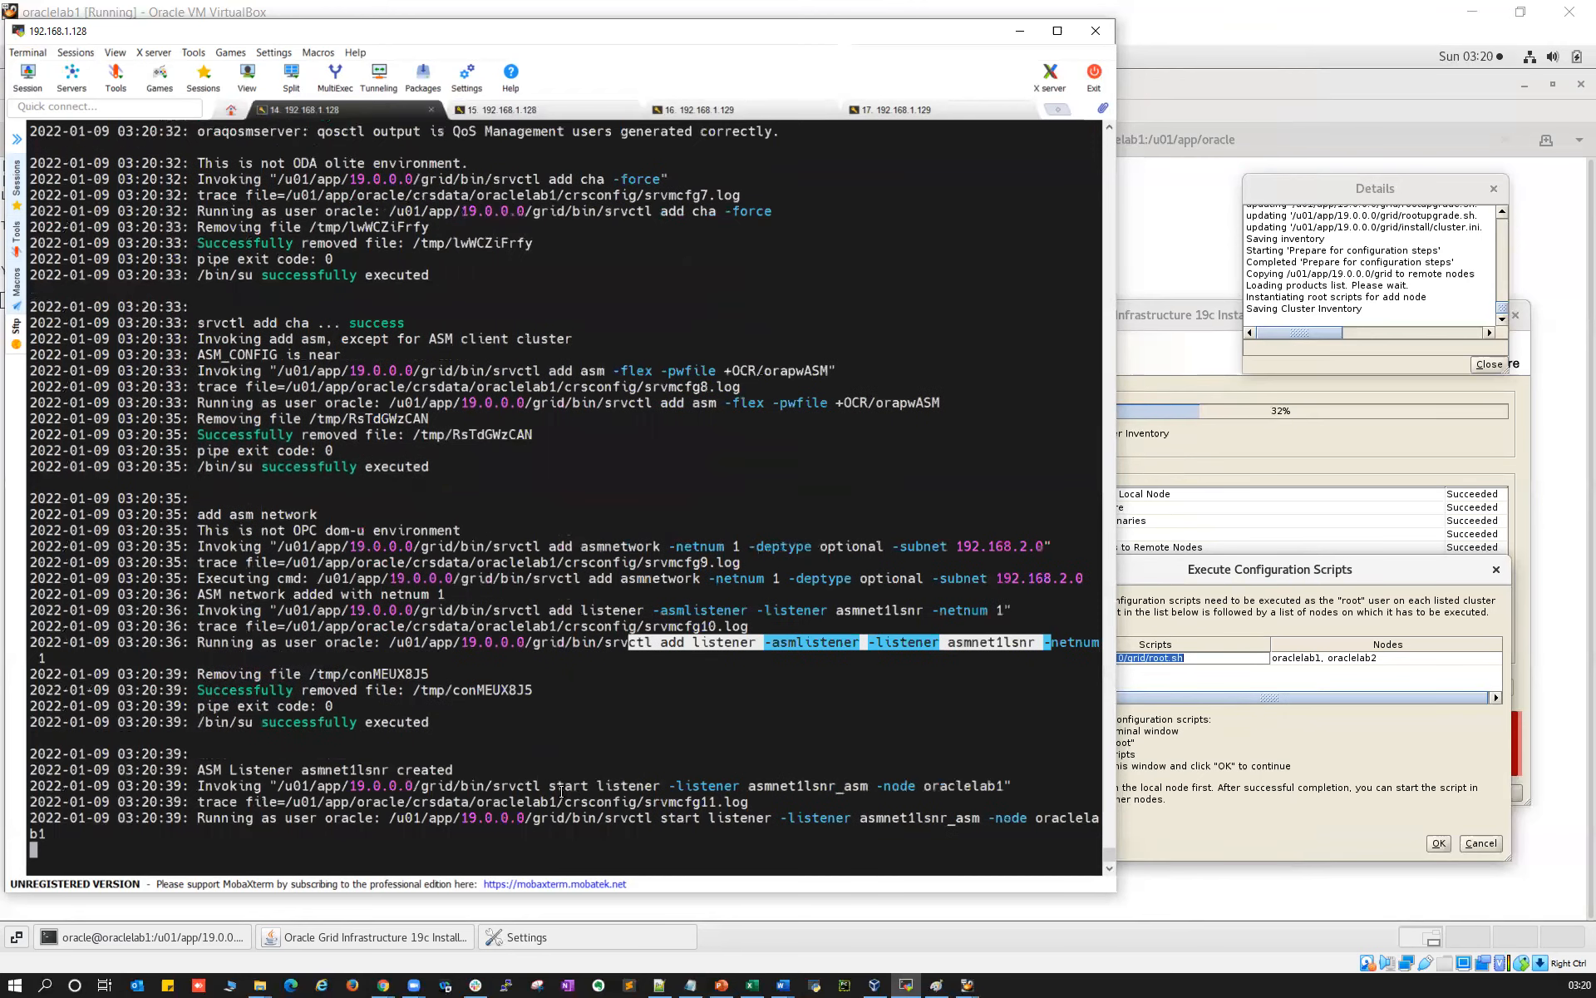
left_click_drag(269, 642, 856, 821)
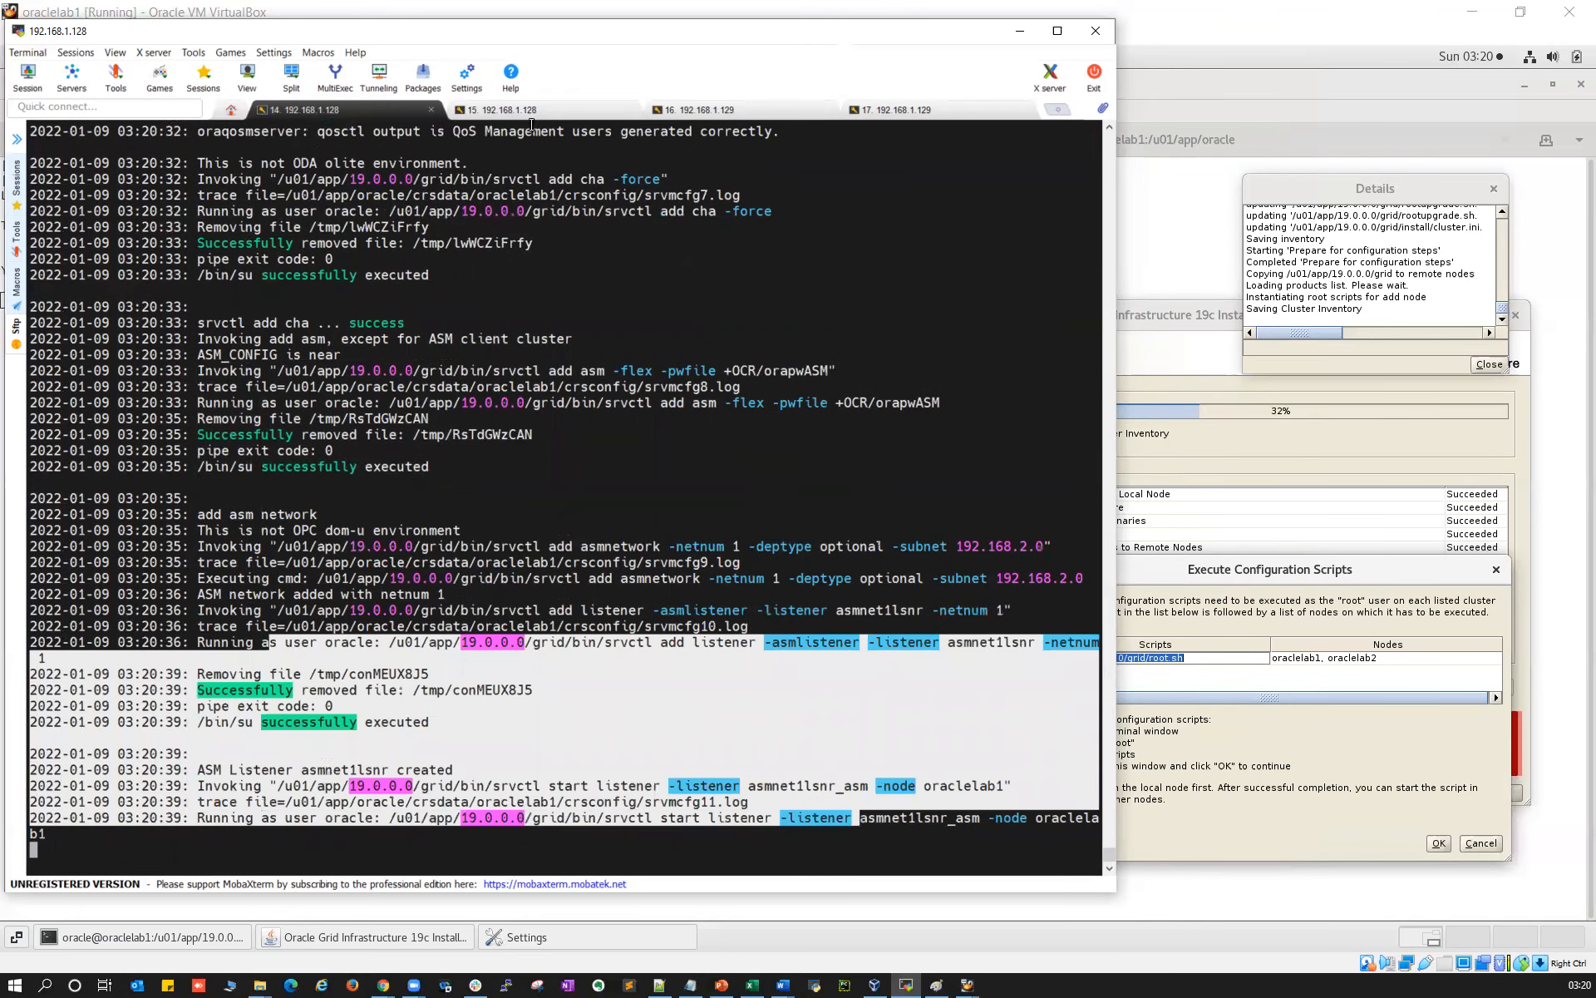
left_click(531, 112)
left_click(323, 107)
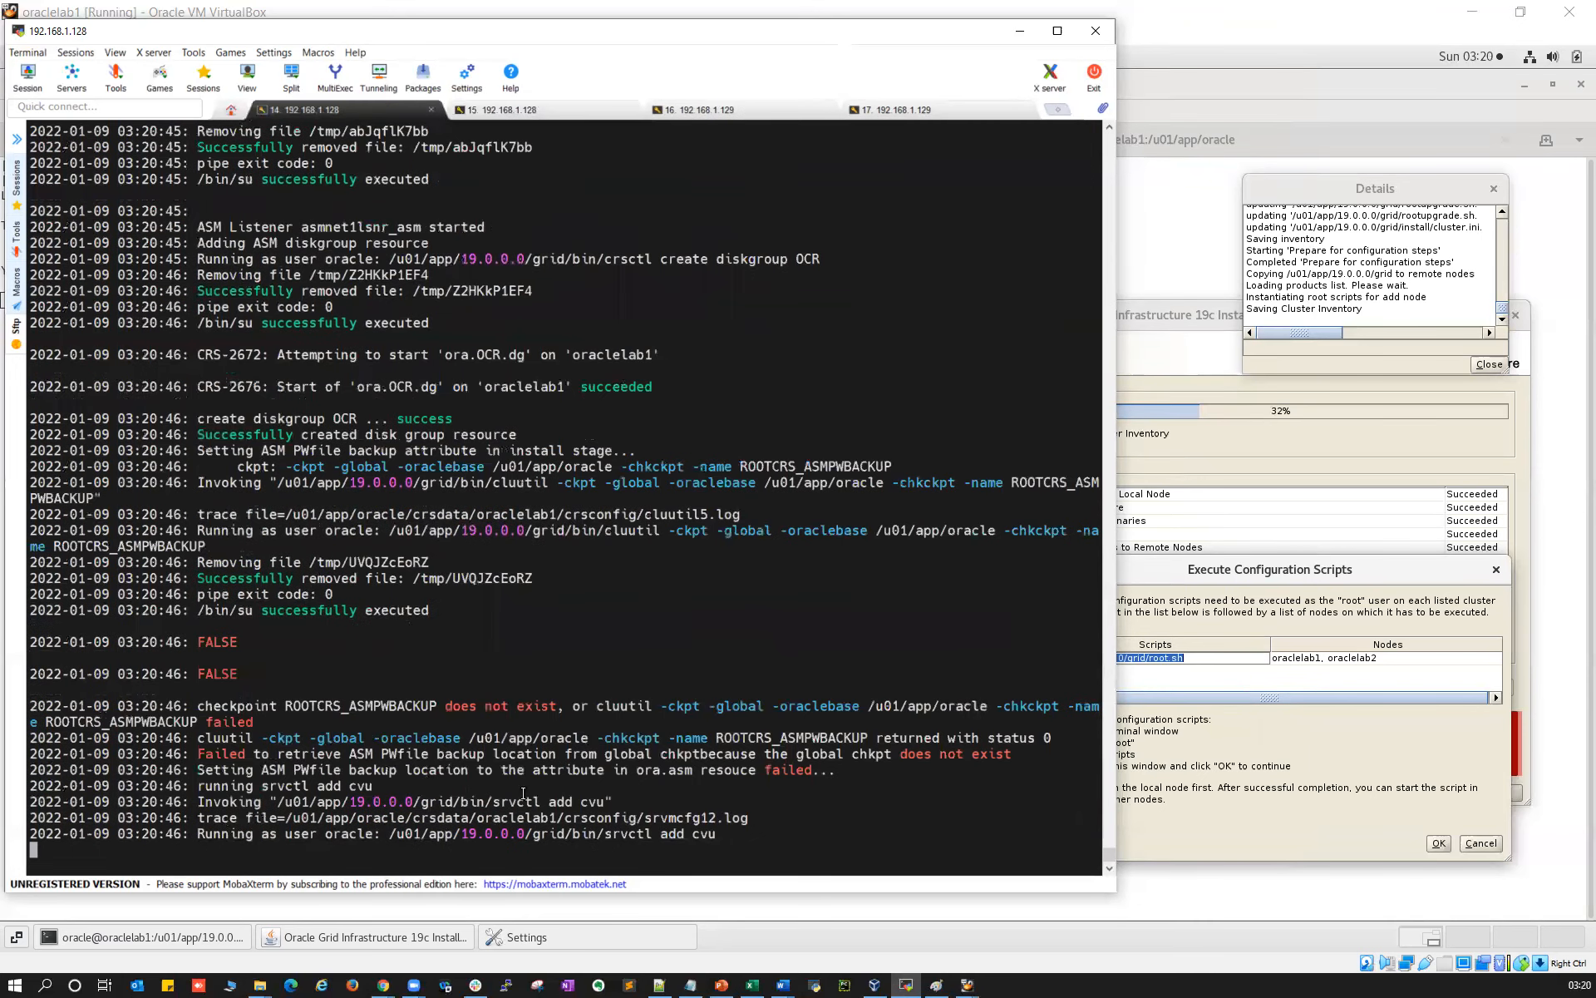
left_click_drag(195, 484, 113, 391)
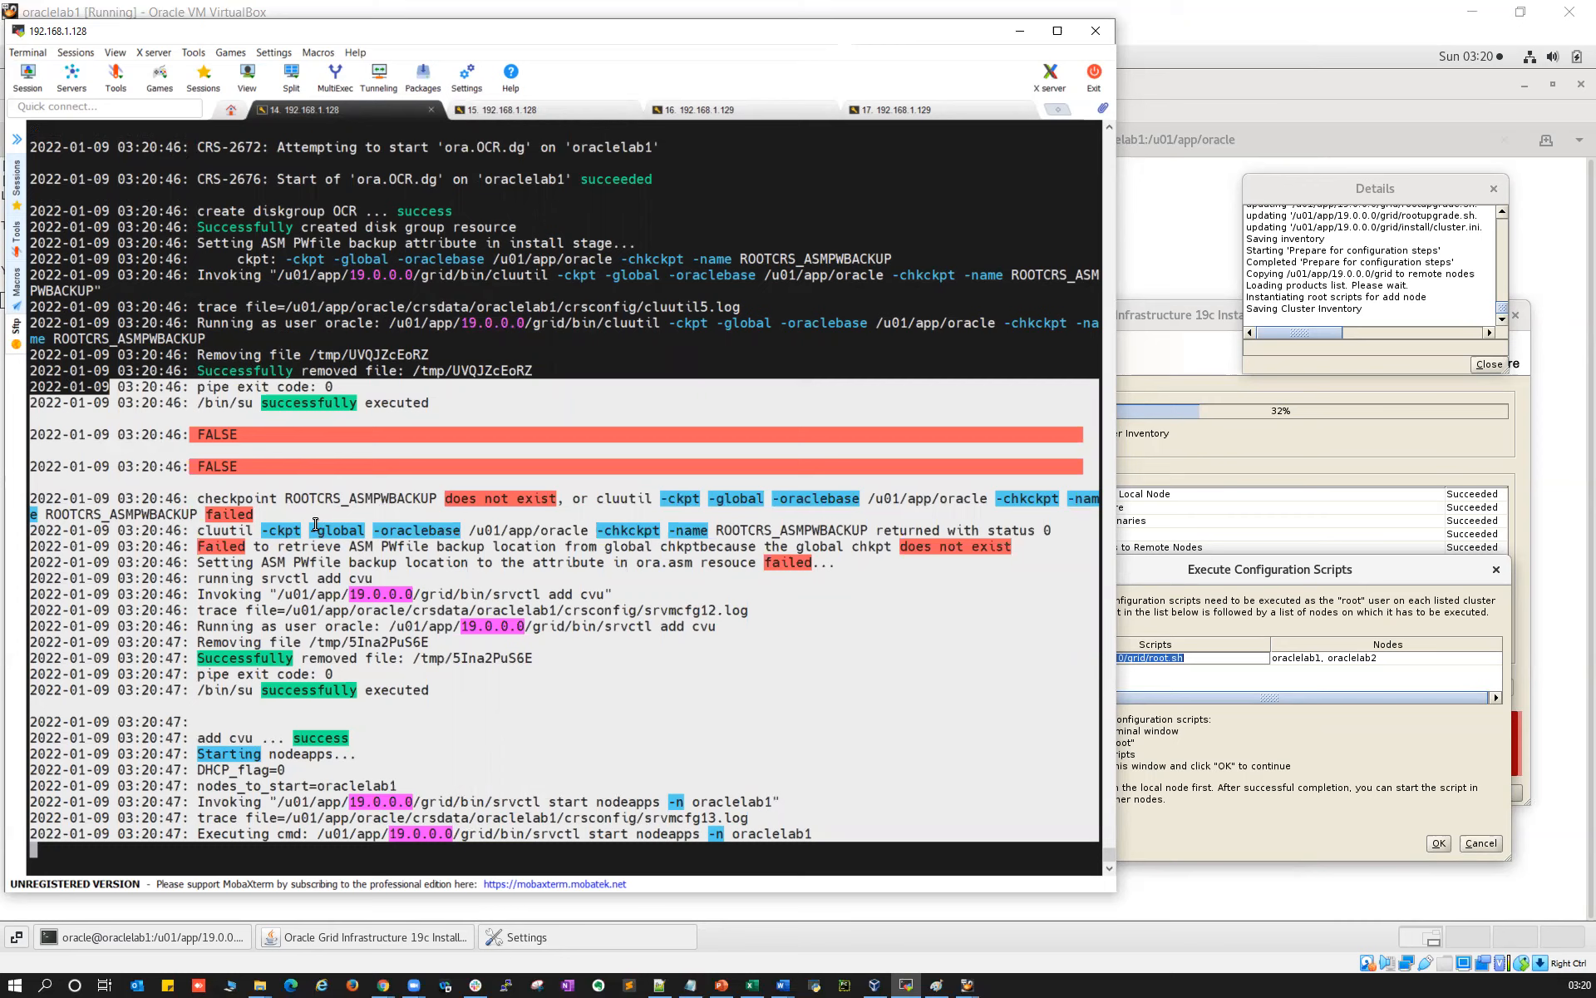
left_click(531, 672)
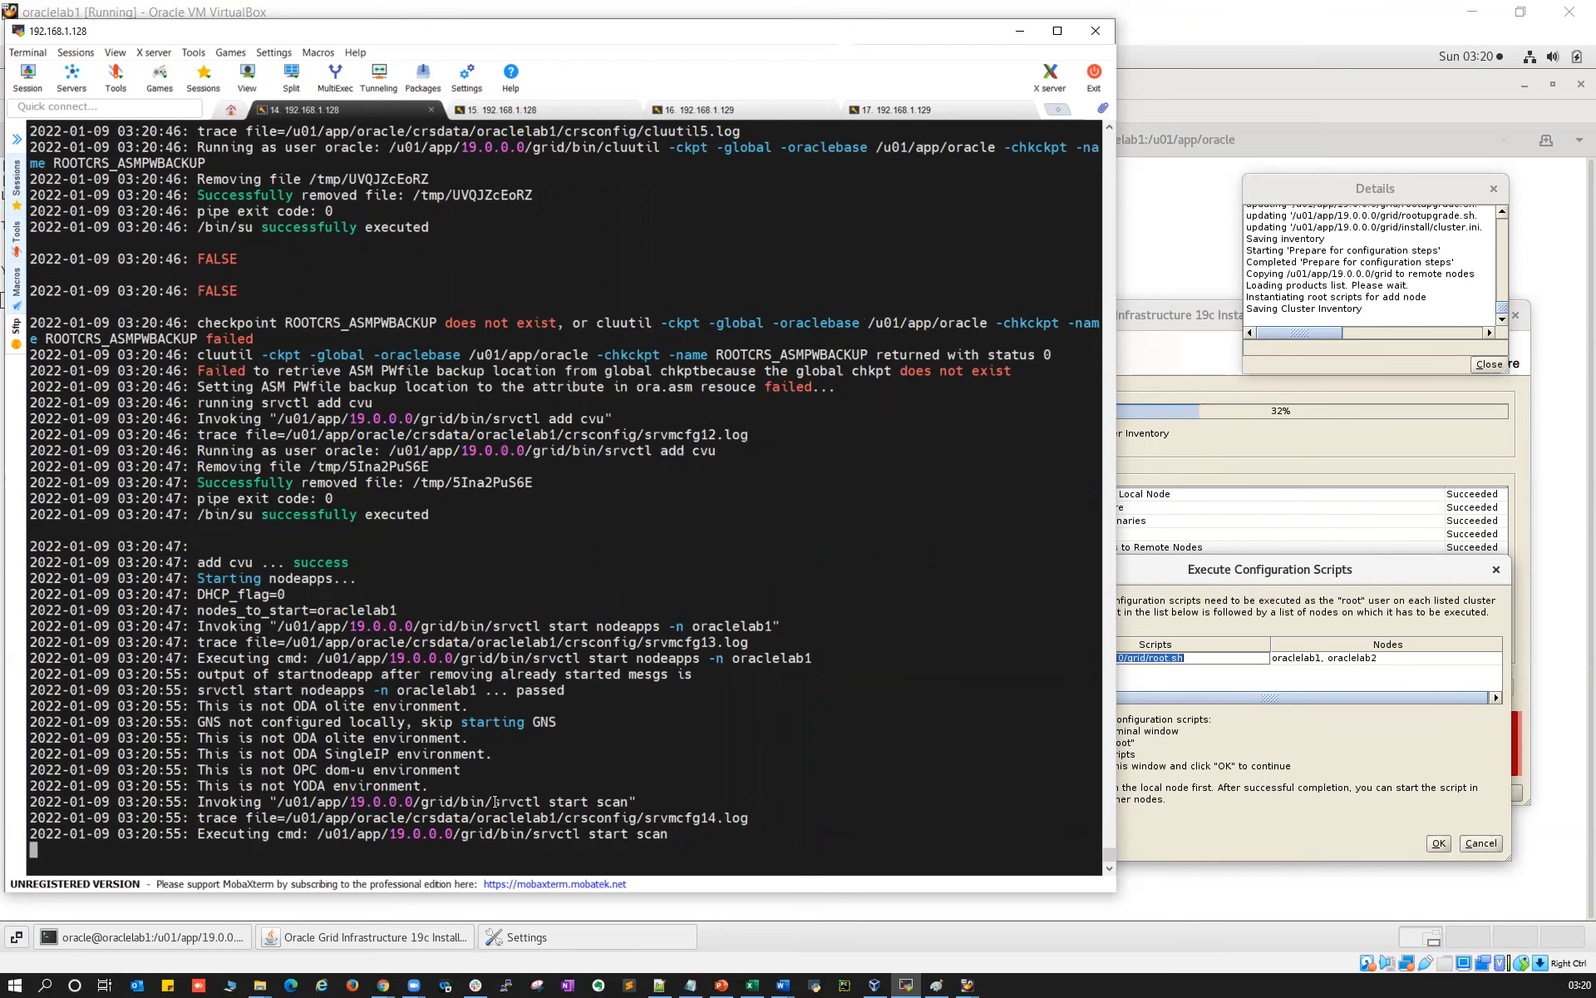
Review the step log from ASM creation to ConfigNode, including the asmca log path, until step 19 appears
left_click(523, 110)
left_click_drag(692, 835, 25, 579)
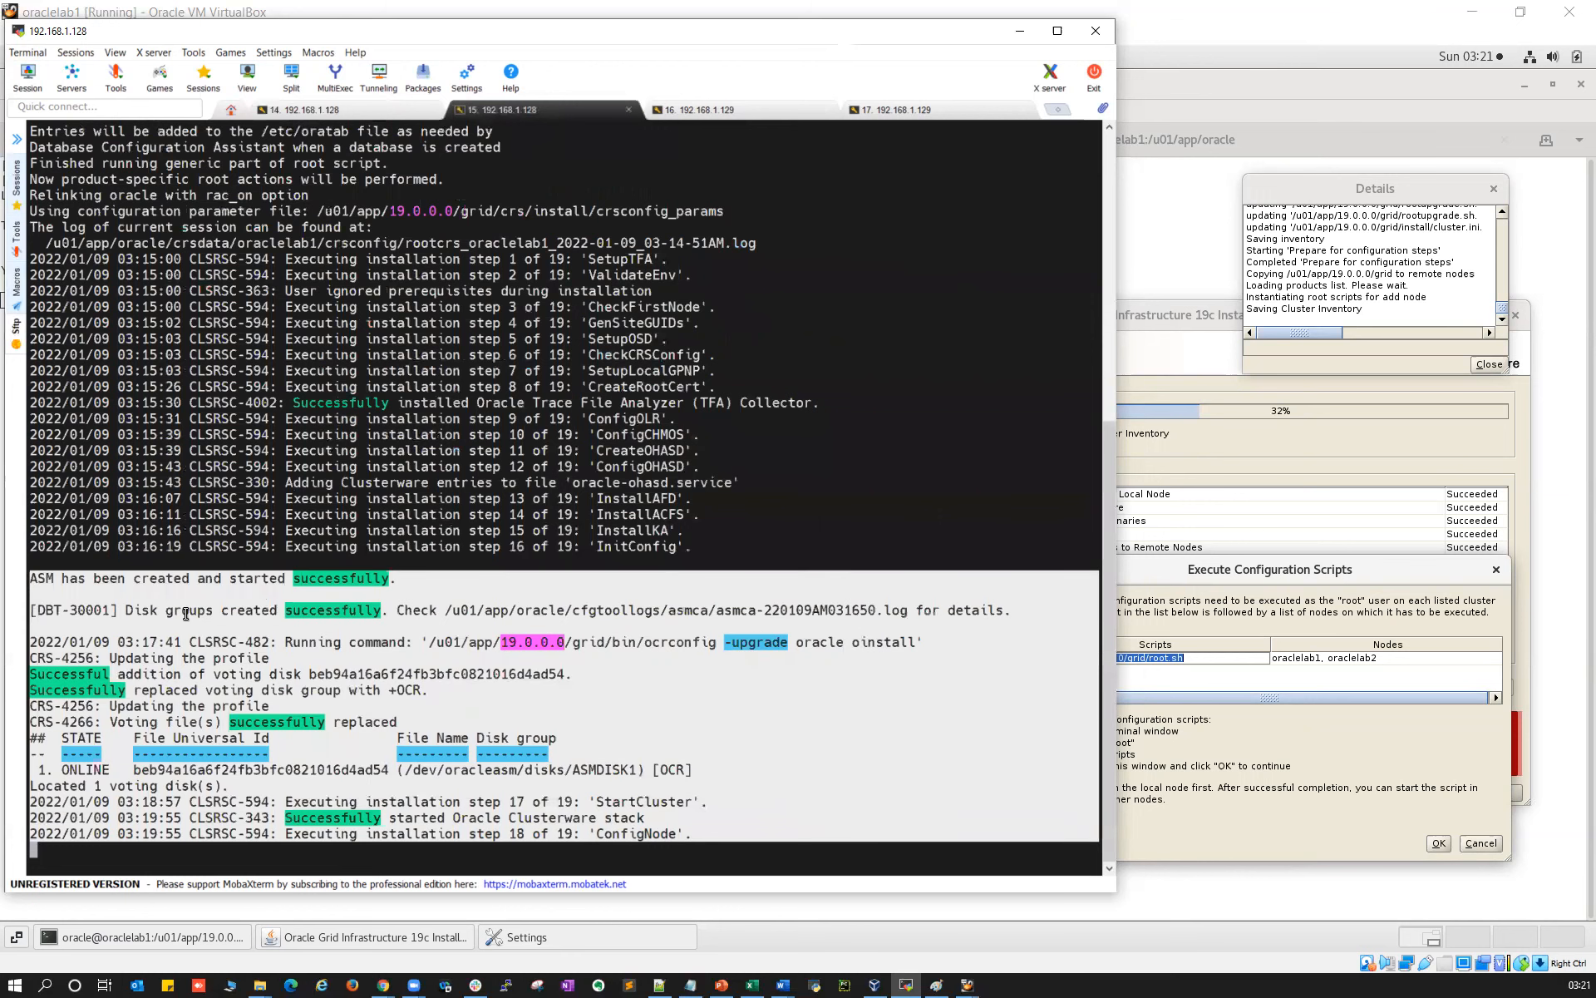
left_click(544, 503)
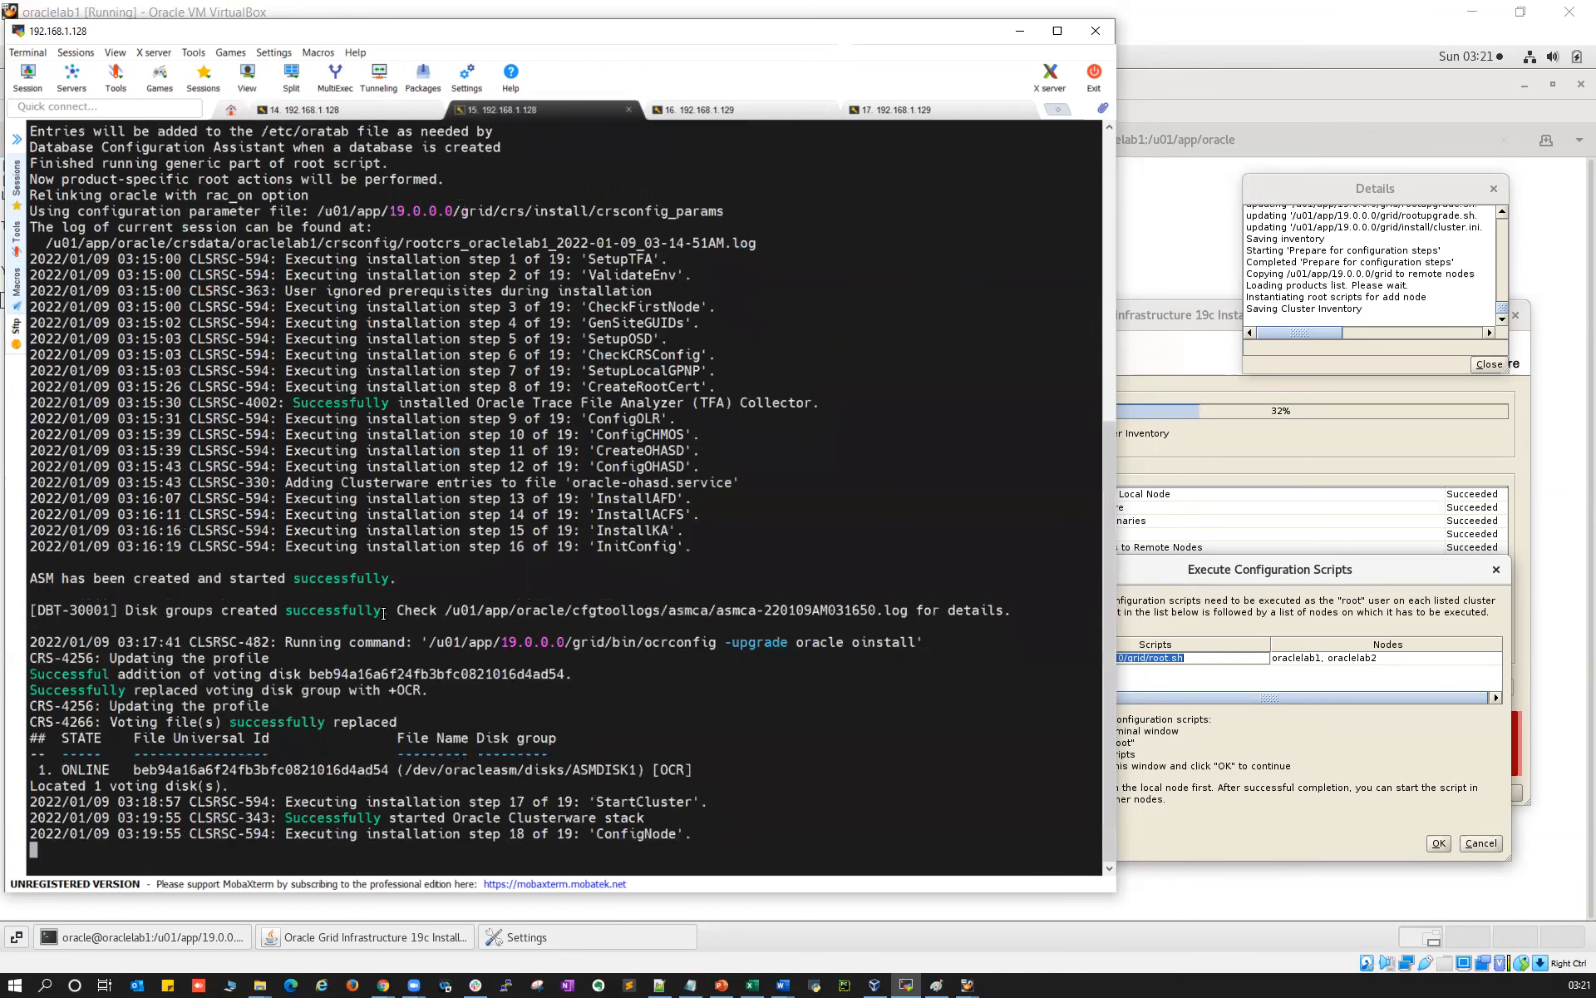
double_click(457, 609)
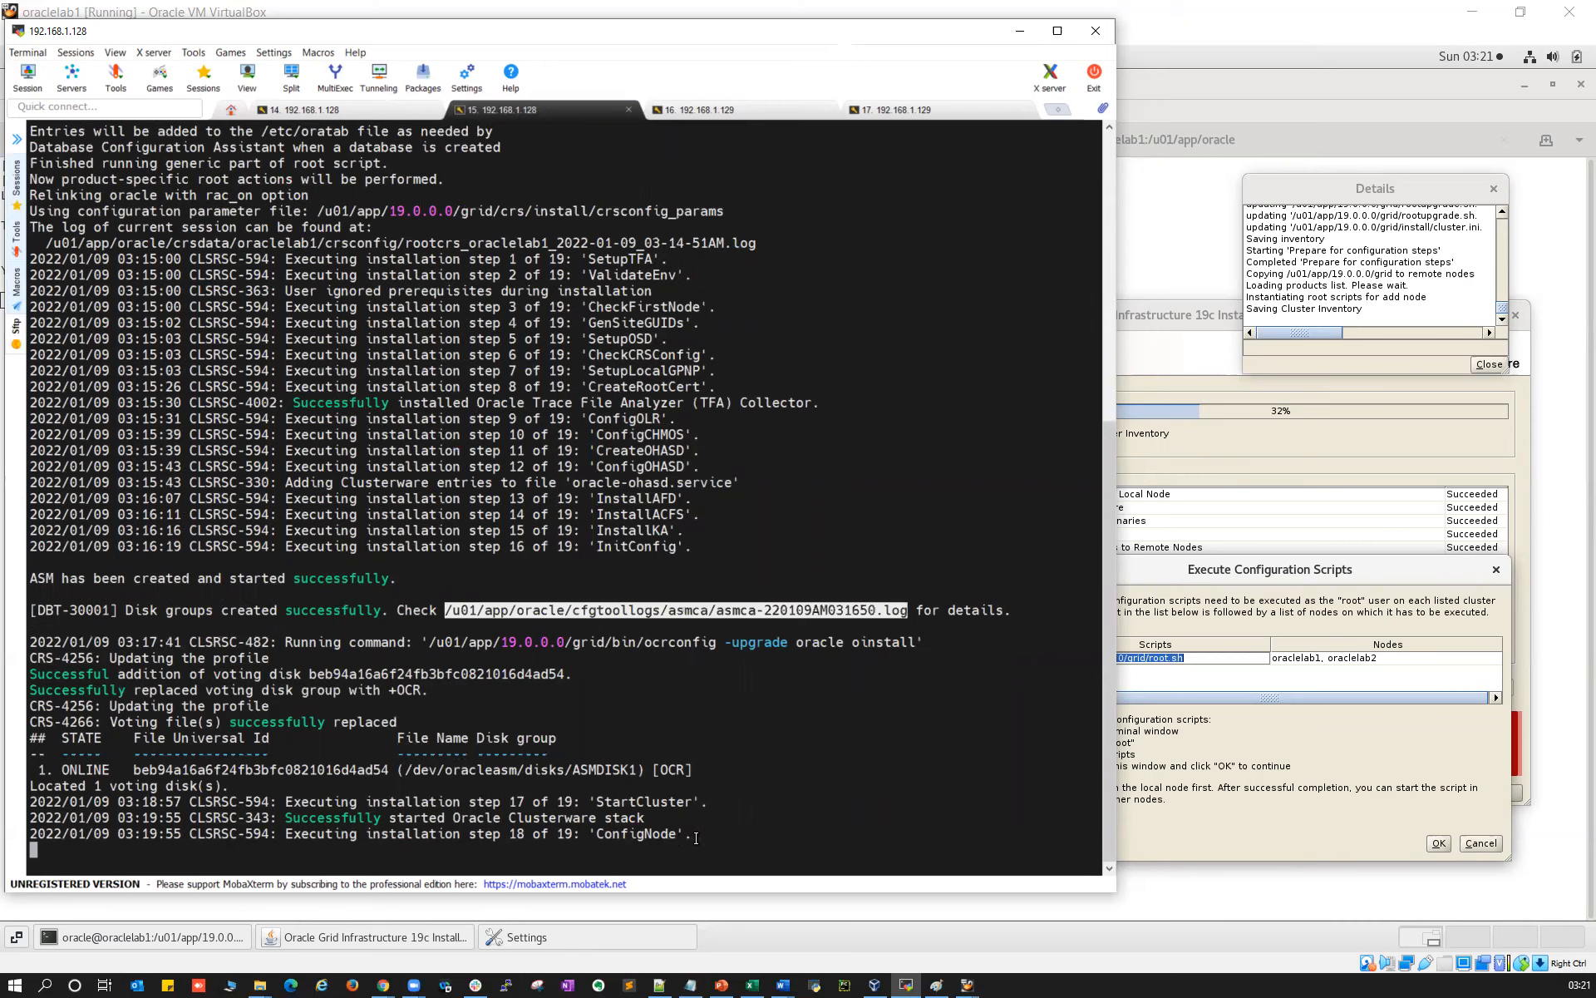
left_click_drag(697, 836, 485, 834)
left_click(376, 113)
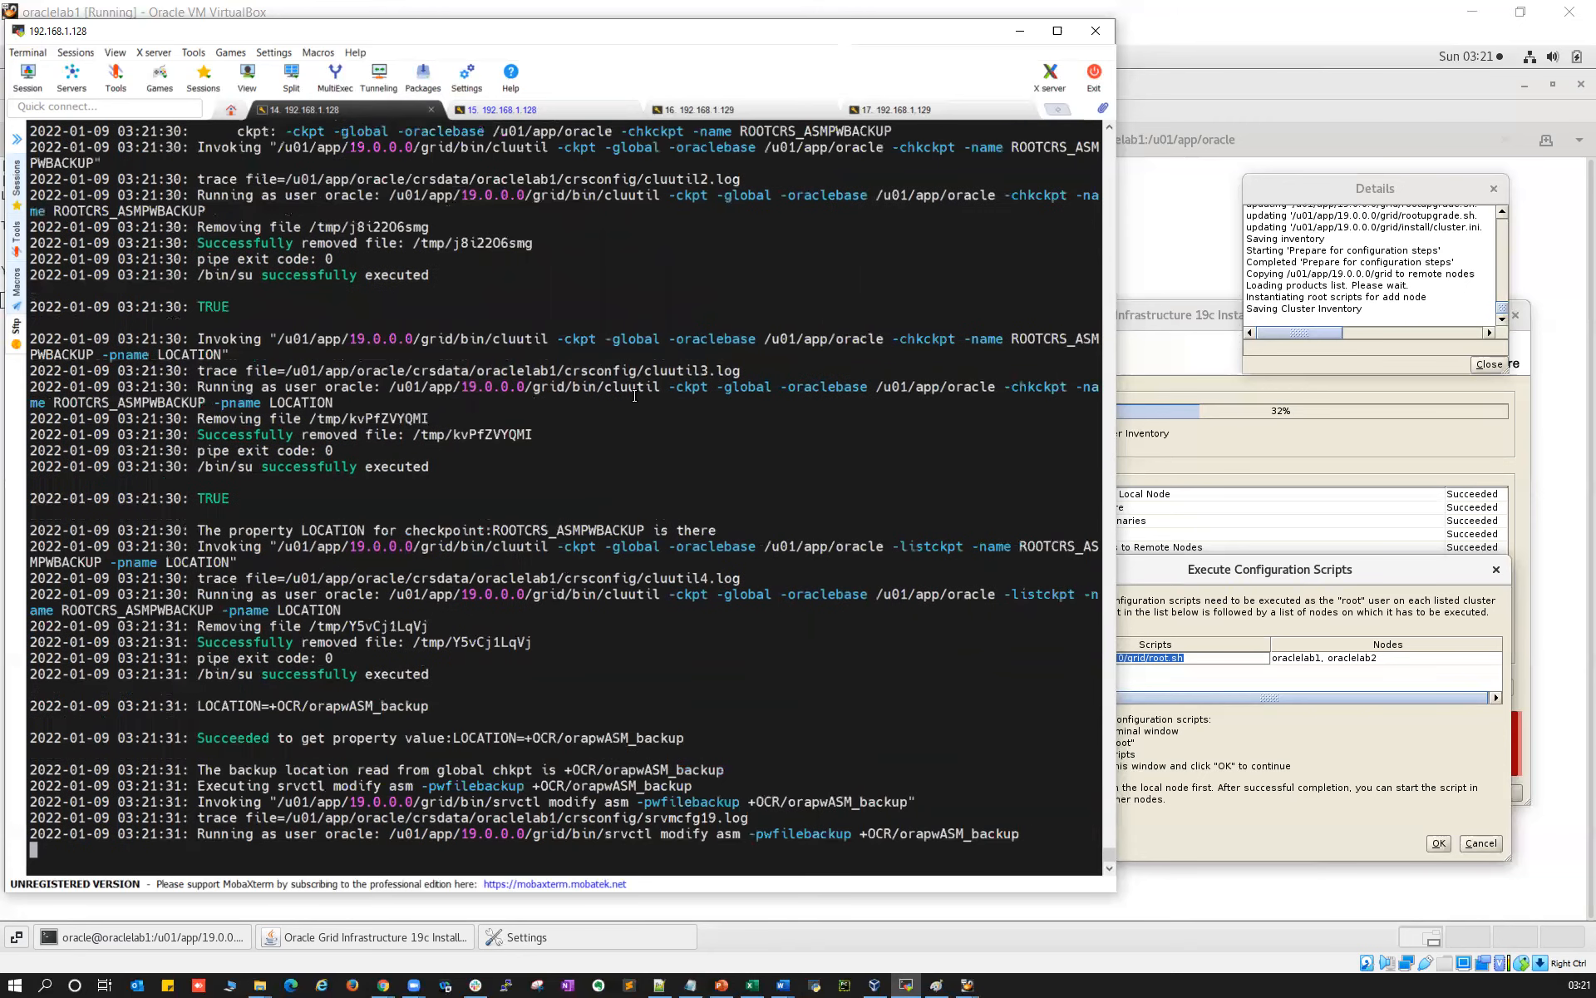
left_click(535, 108)
left_click_drag(519, 818, 588, 831)
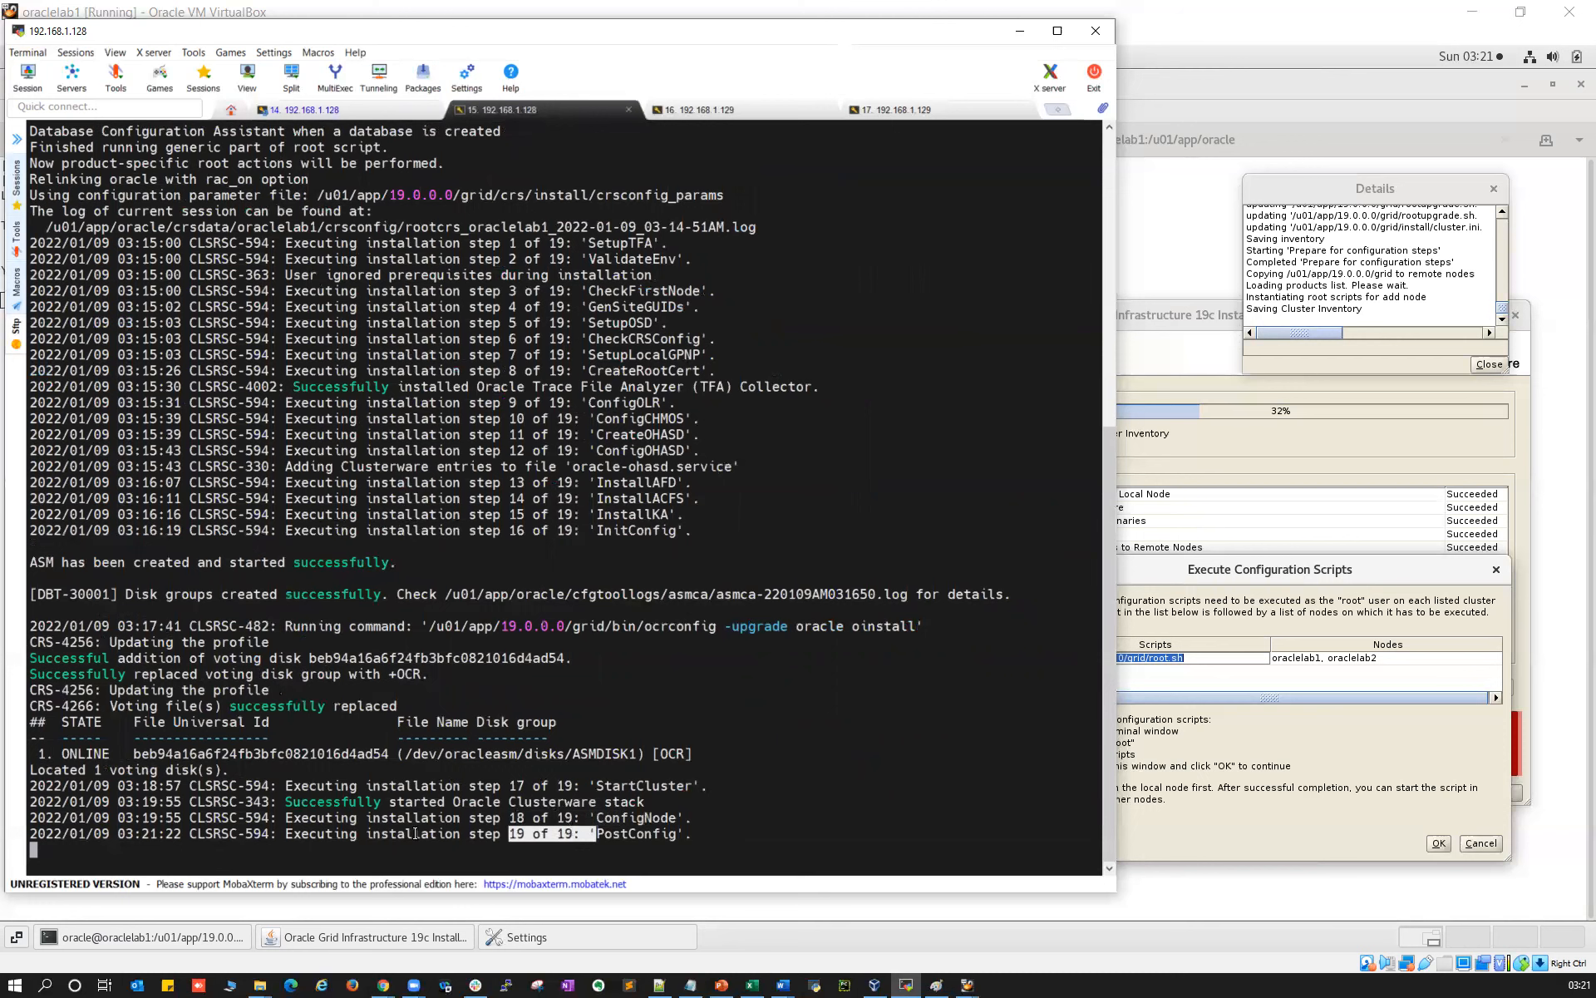
Mark the step 19 PostConfig line and the Grid Infrastructure cluster configuration 'succeeded' result
left_click_drag(285, 833, 694, 834)
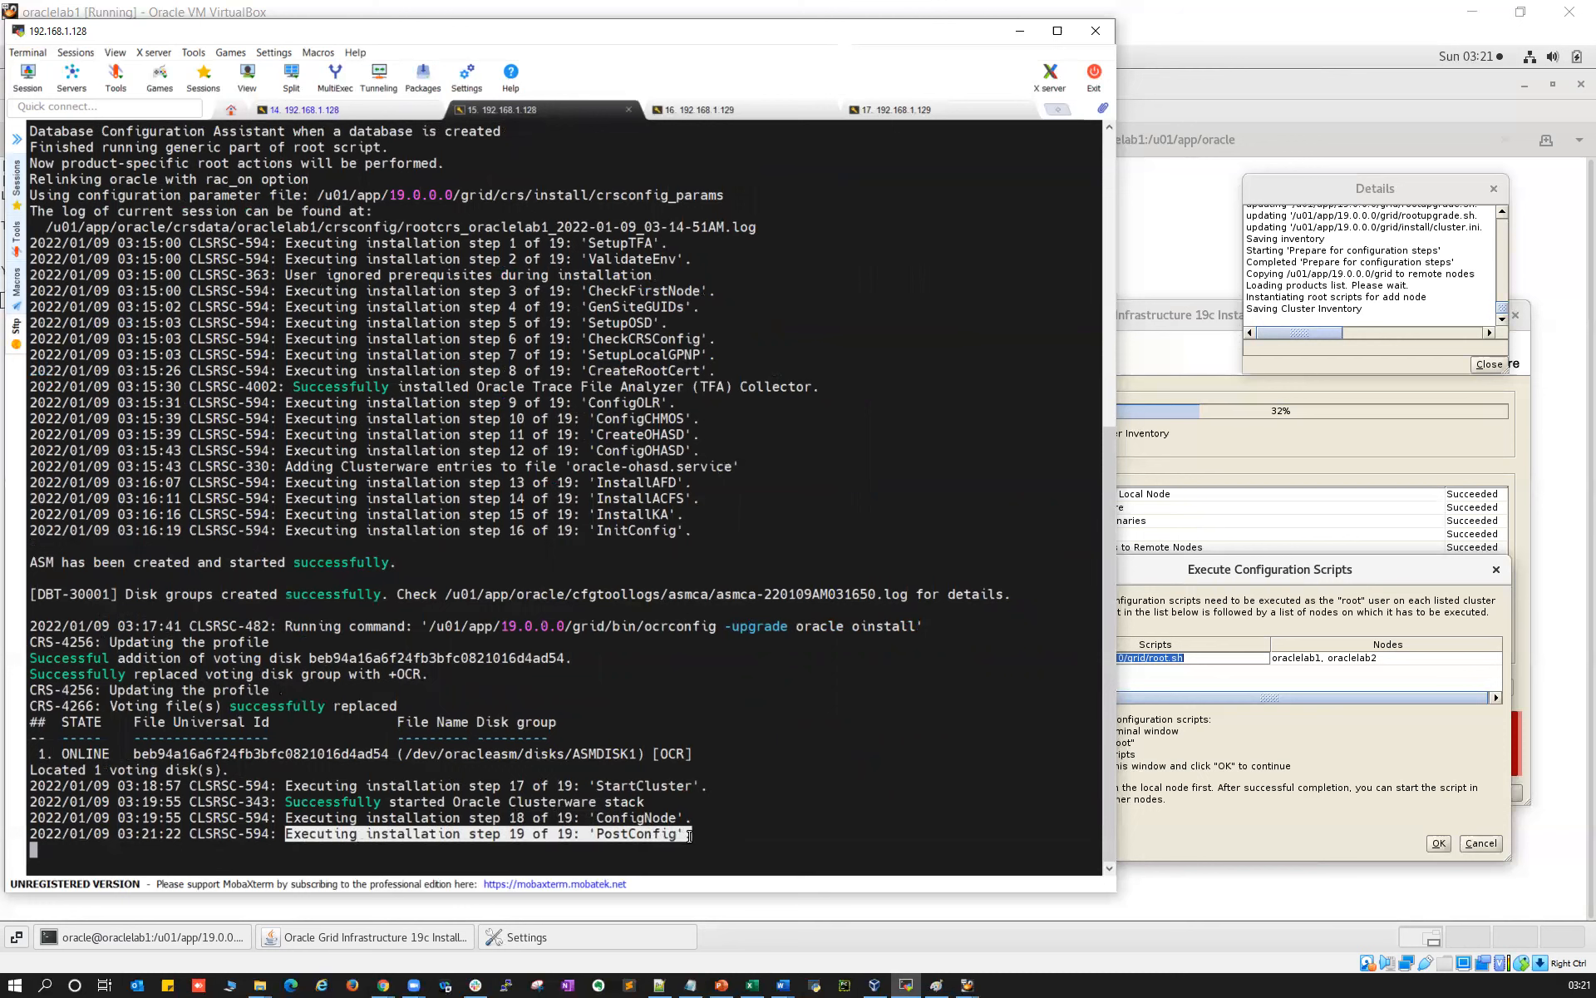
left_click(346, 106)
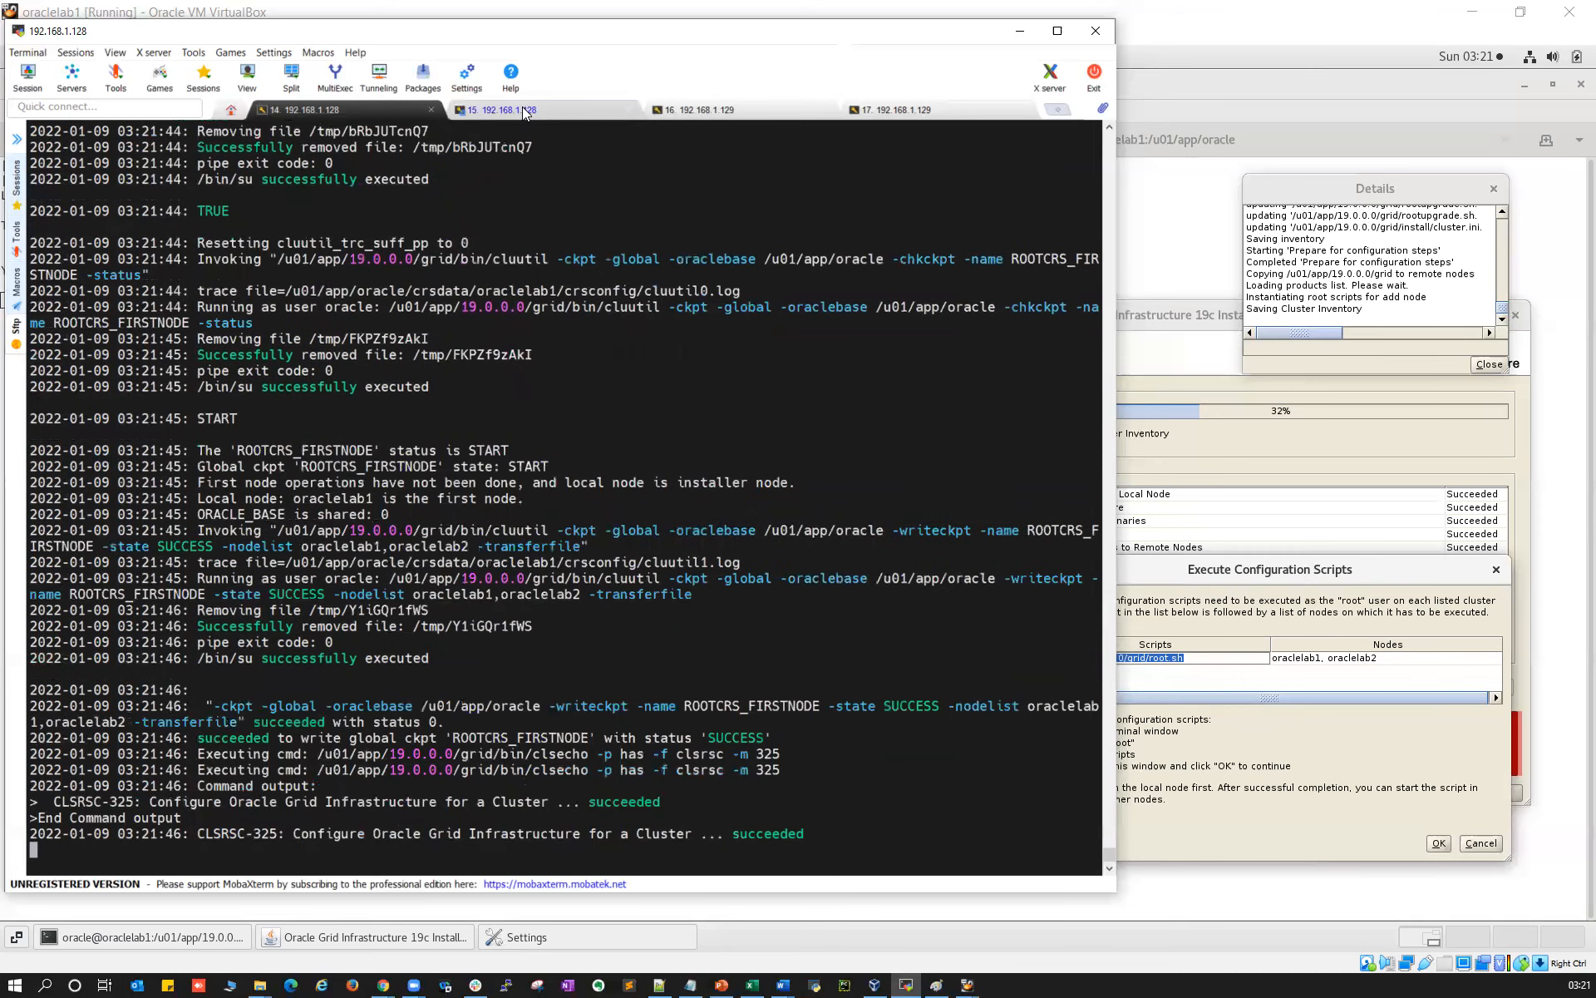
left_click(523, 108)
left_click_drag(292, 835, 30, 834)
double_click(768, 834)
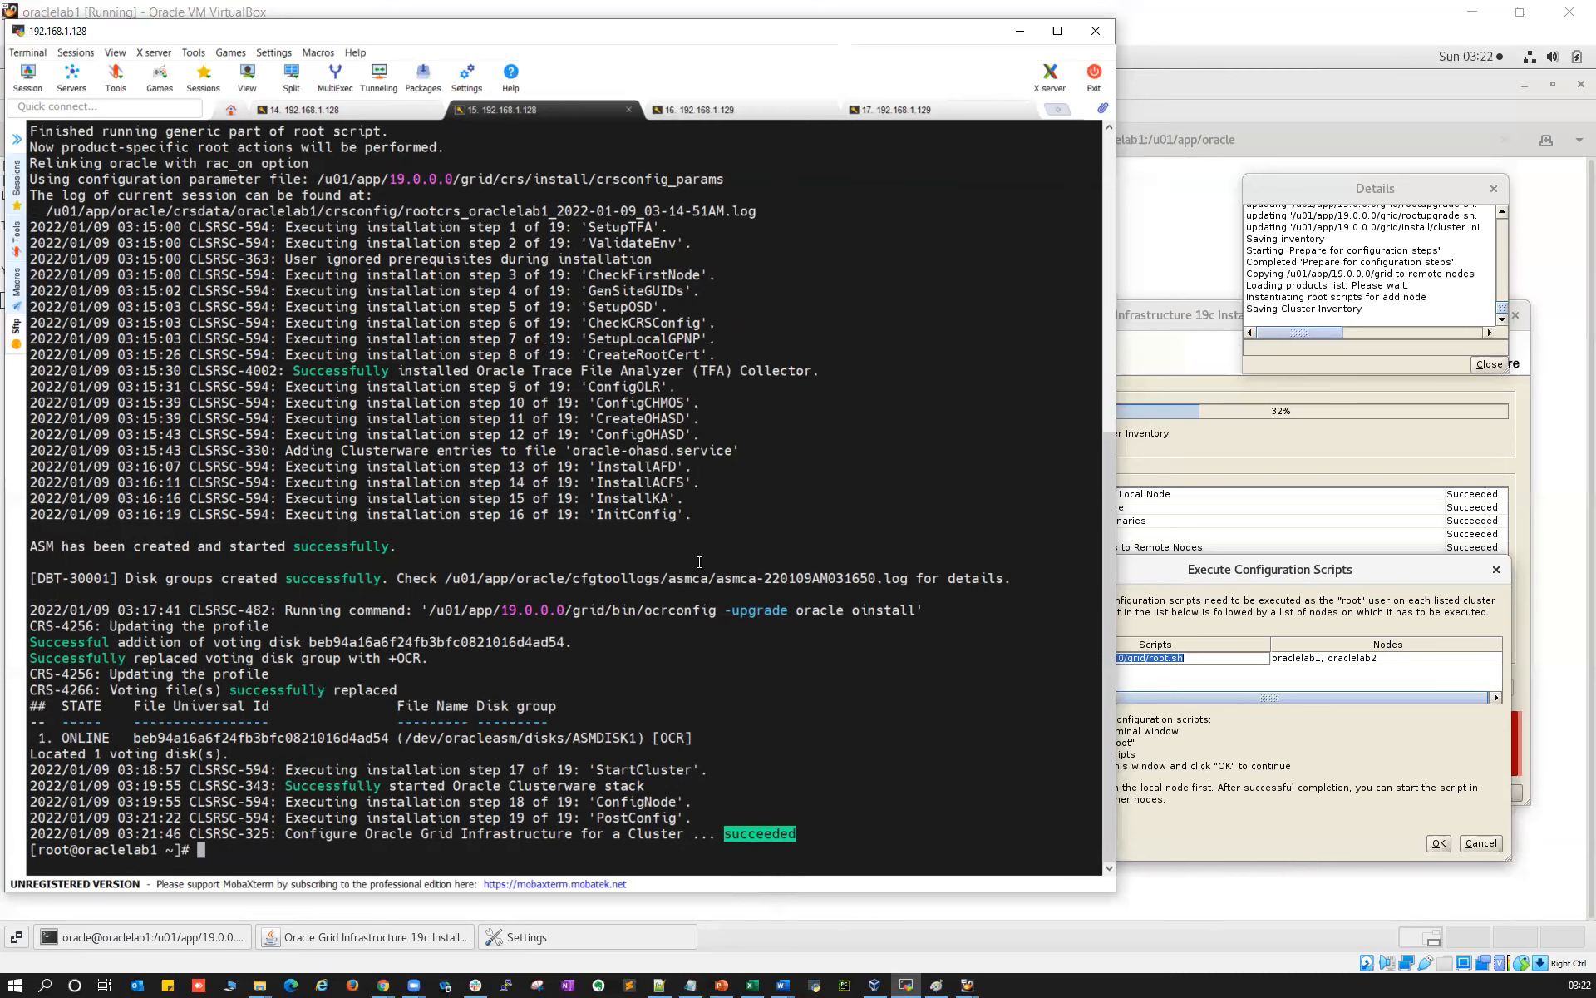
Confirm the final cluster configuration success line, then paste the root.sh path at node 1's prompt
left_click(341, 109)
left_click_drag(285, 833, 805, 834)
left_click(542, 111)
right_click(526, 648)
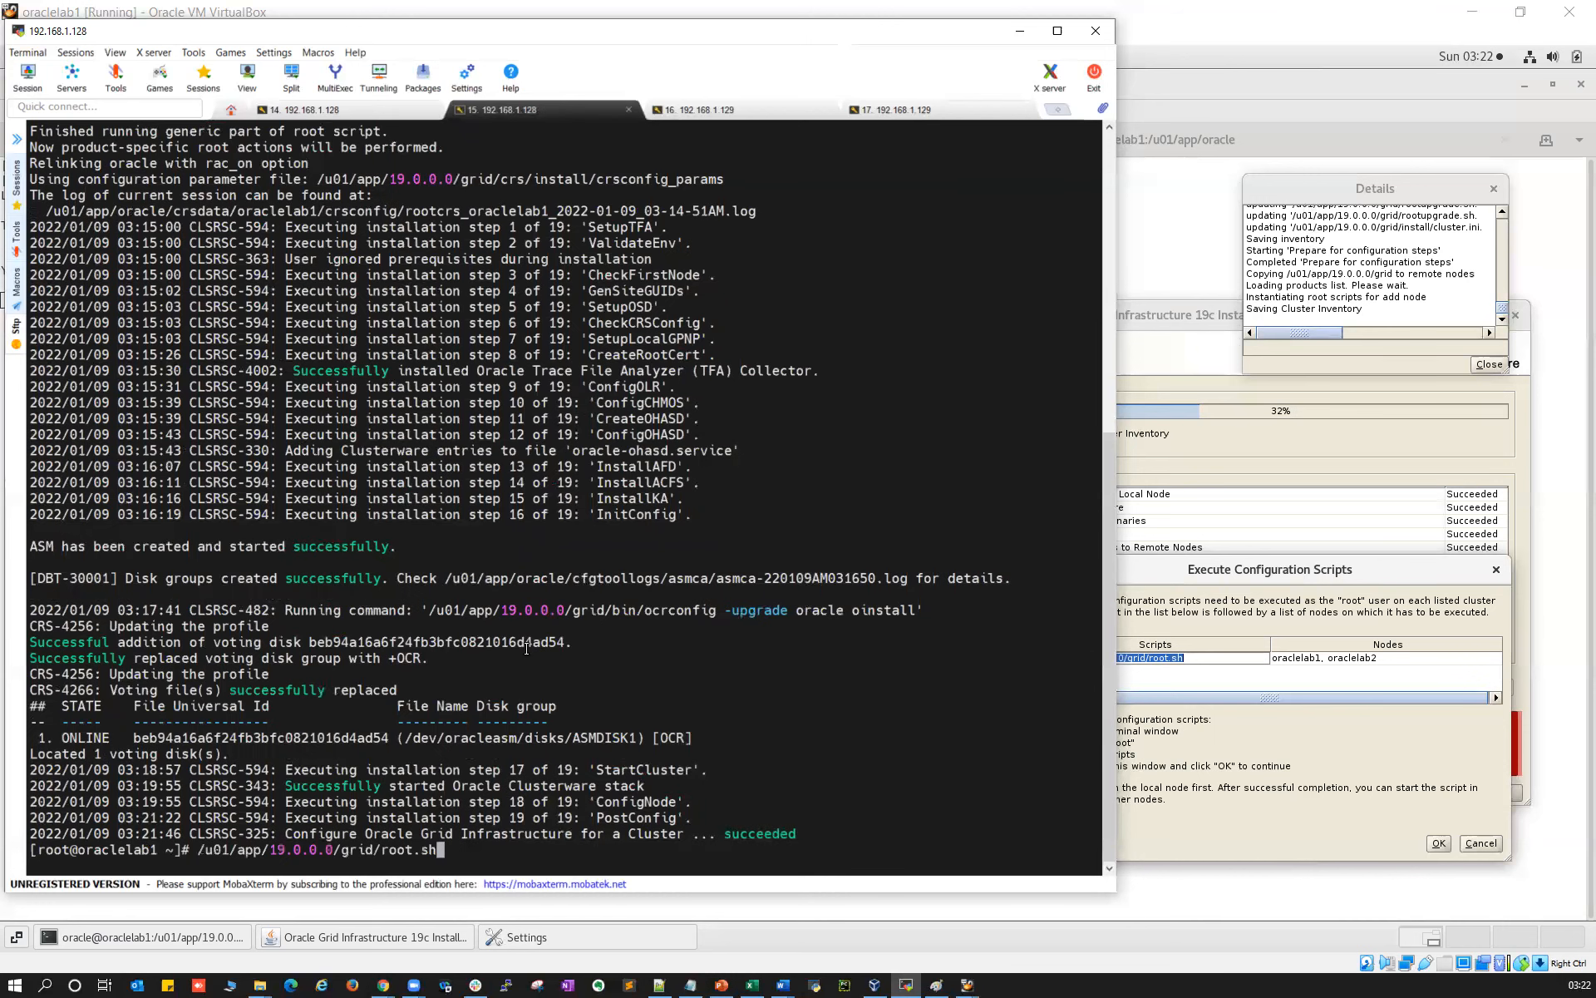
Copy the root.sh path and run it on oraclelab2
double_click(284, 849)
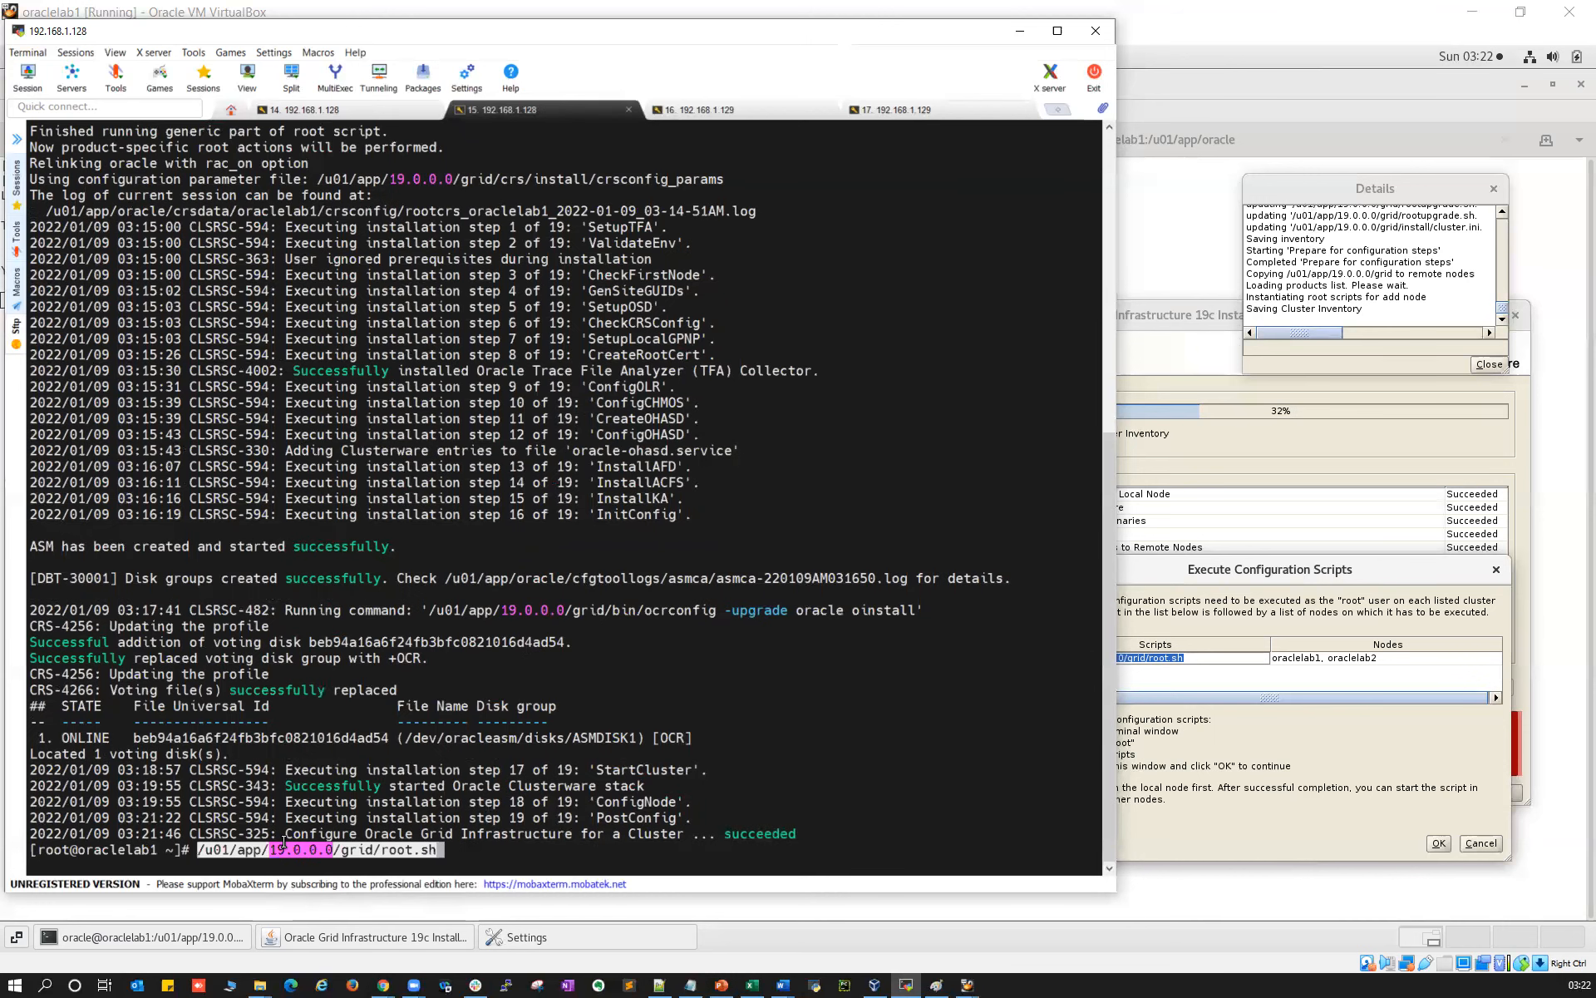
left_click(739, 112)
right_click(848, 412)
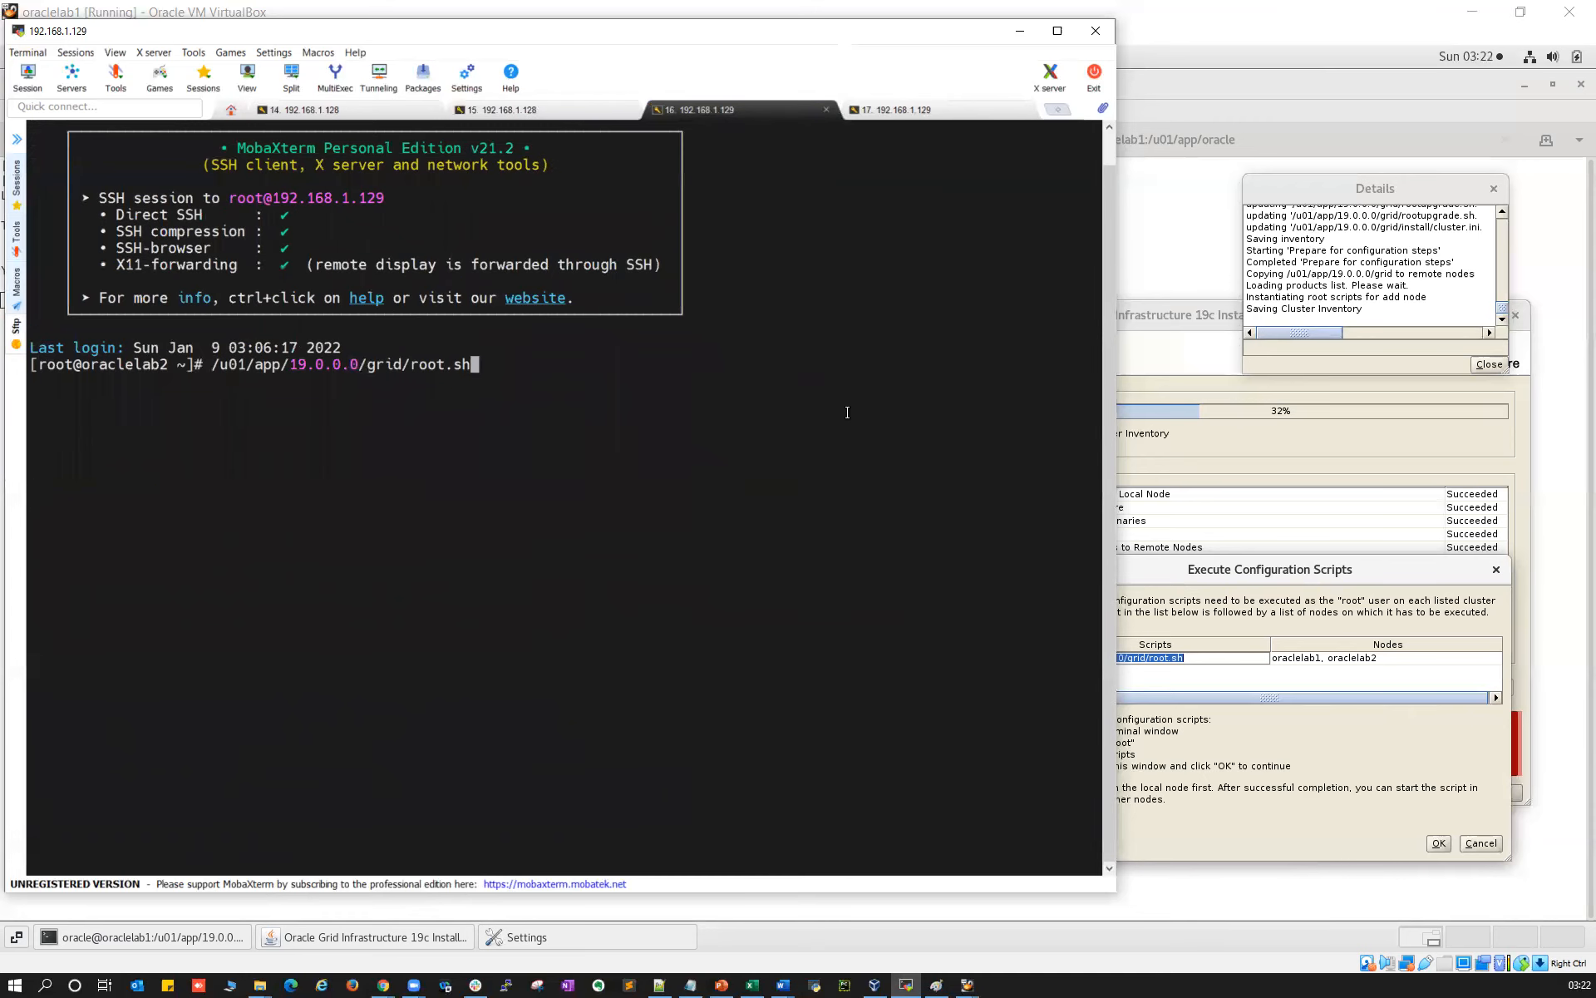
key("Return")
key("Return")
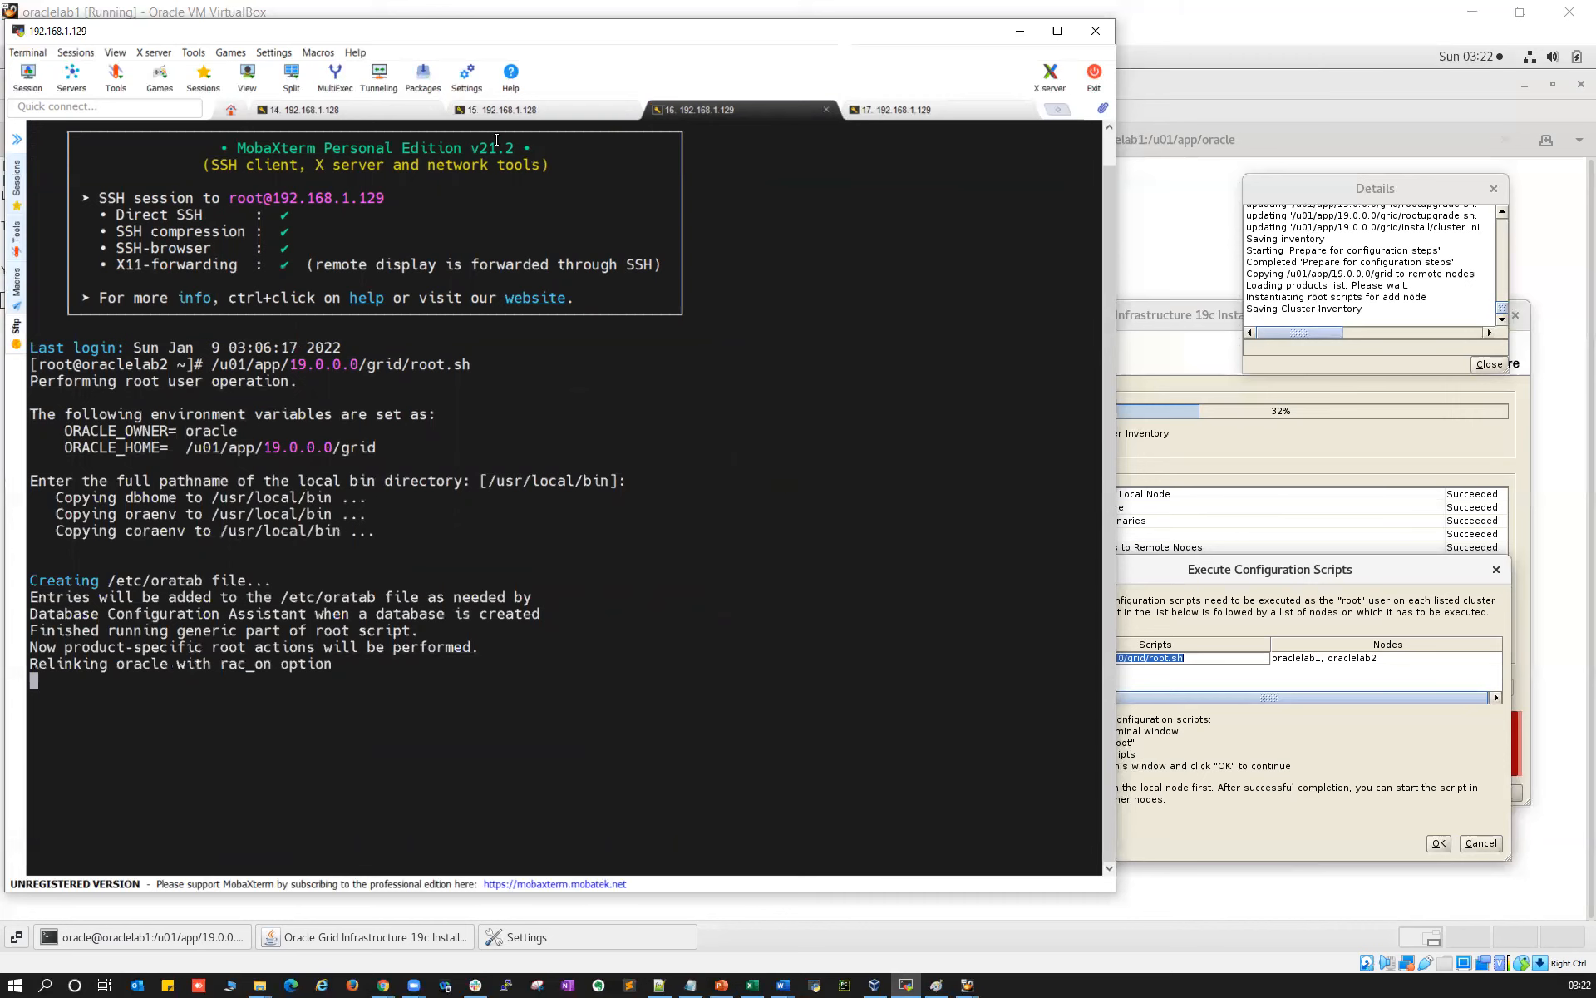
Clear node 1's leftover root.sh command and restart the tail of the gridSetupActions log
left_click(485, 109)
key("Down")
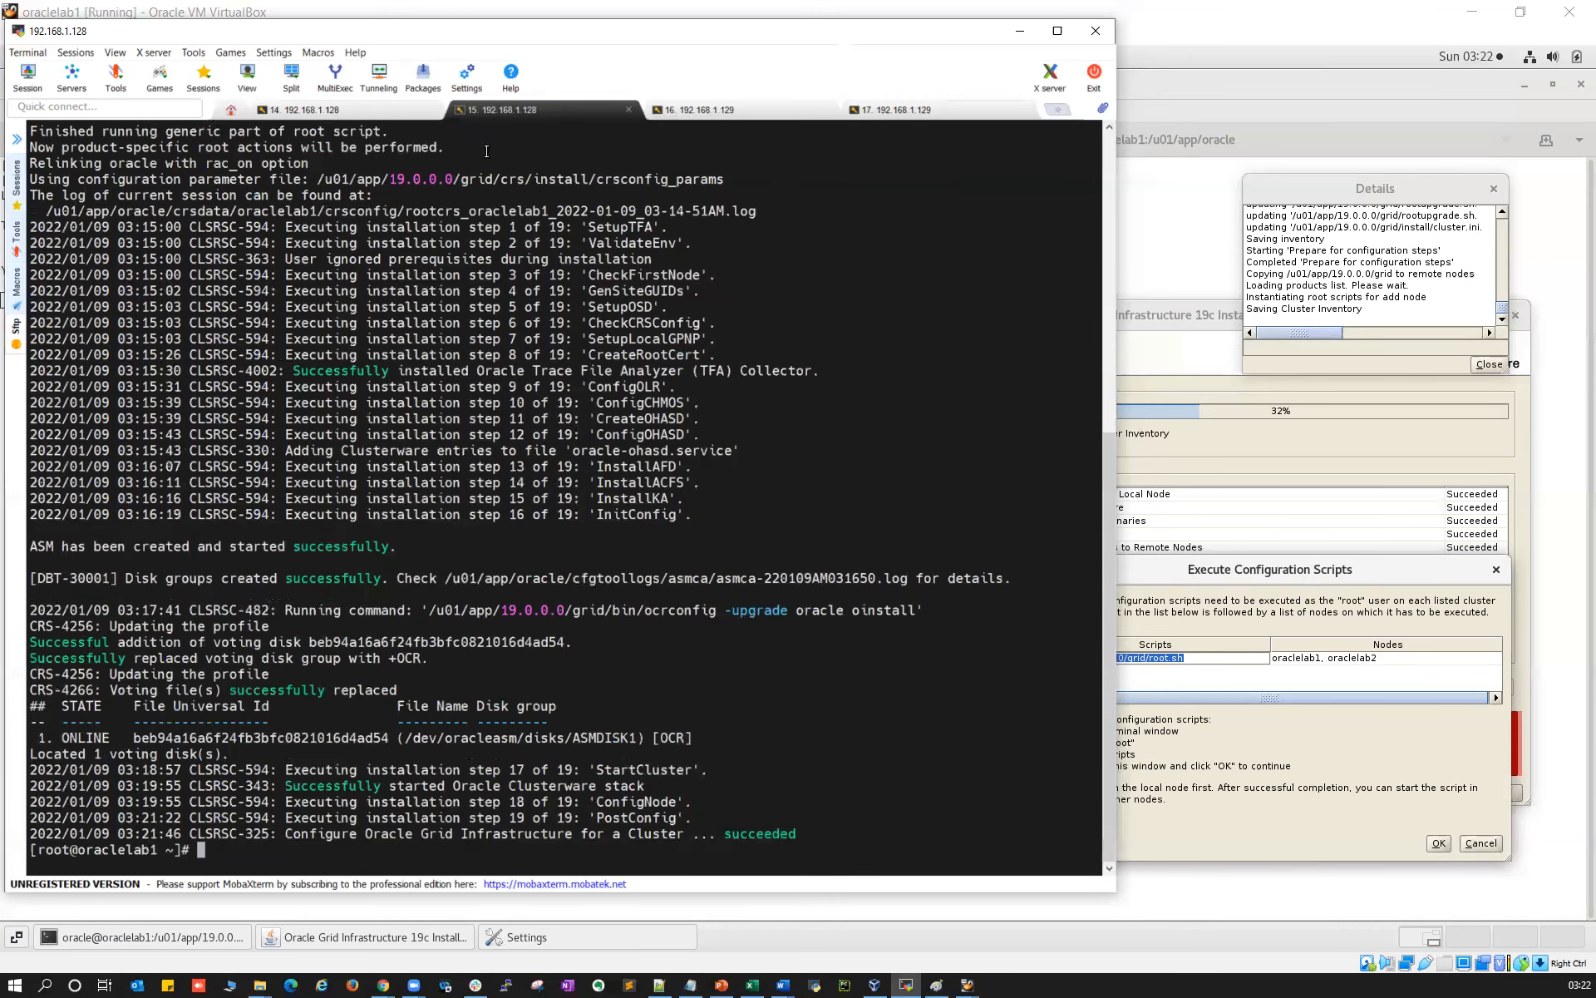
left_click(384, 114)
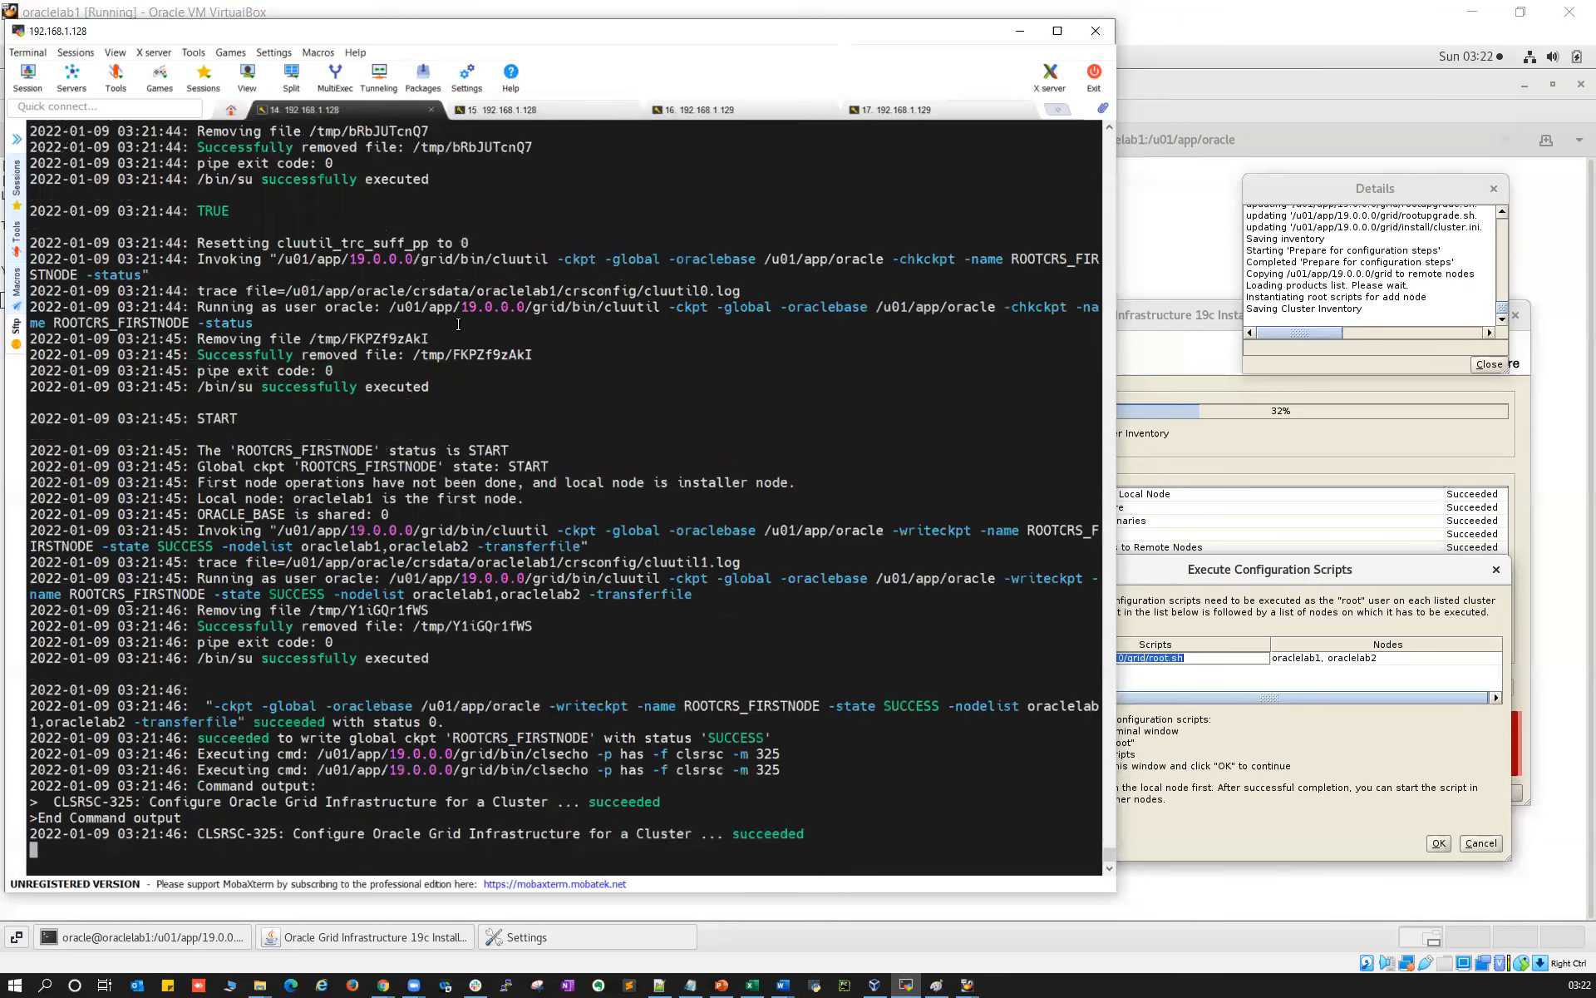
key("ctrl+c")
key("Return")
key("Return")
key("Up")
key("Up")
key("Down")
key("Down")
key("Up")
key("Up")
key("Return")
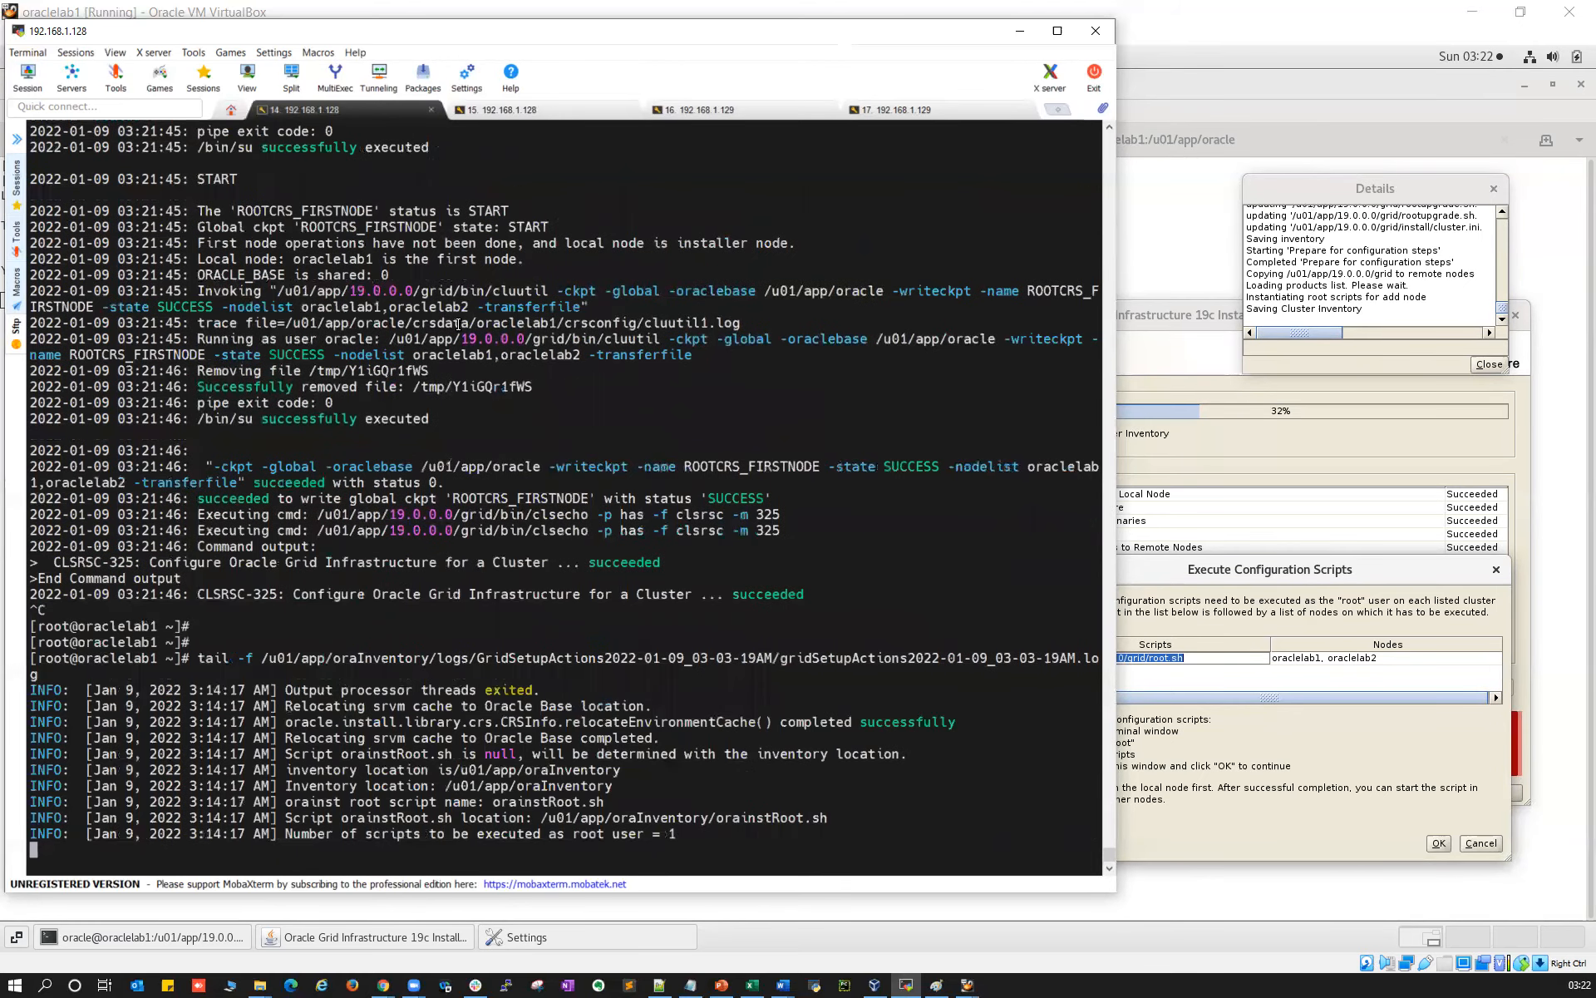
Copy oraclelab2's rootcrs log path and follow it with tail -f in the spare session
left_click(701, 111)
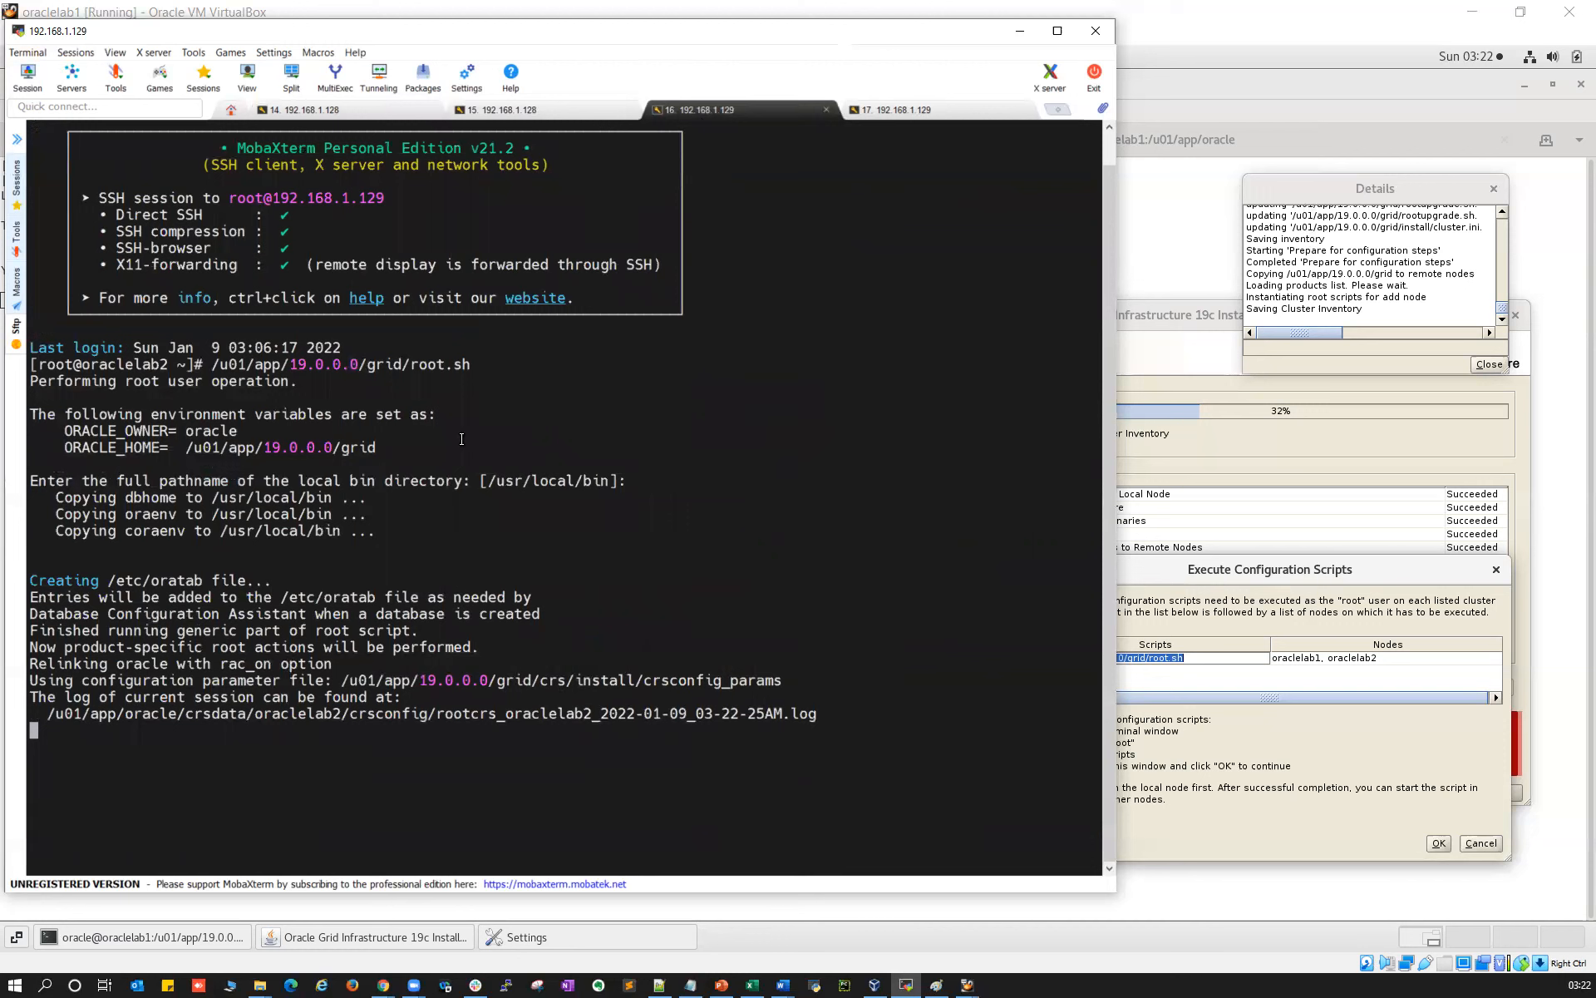
double_click(422, 364)
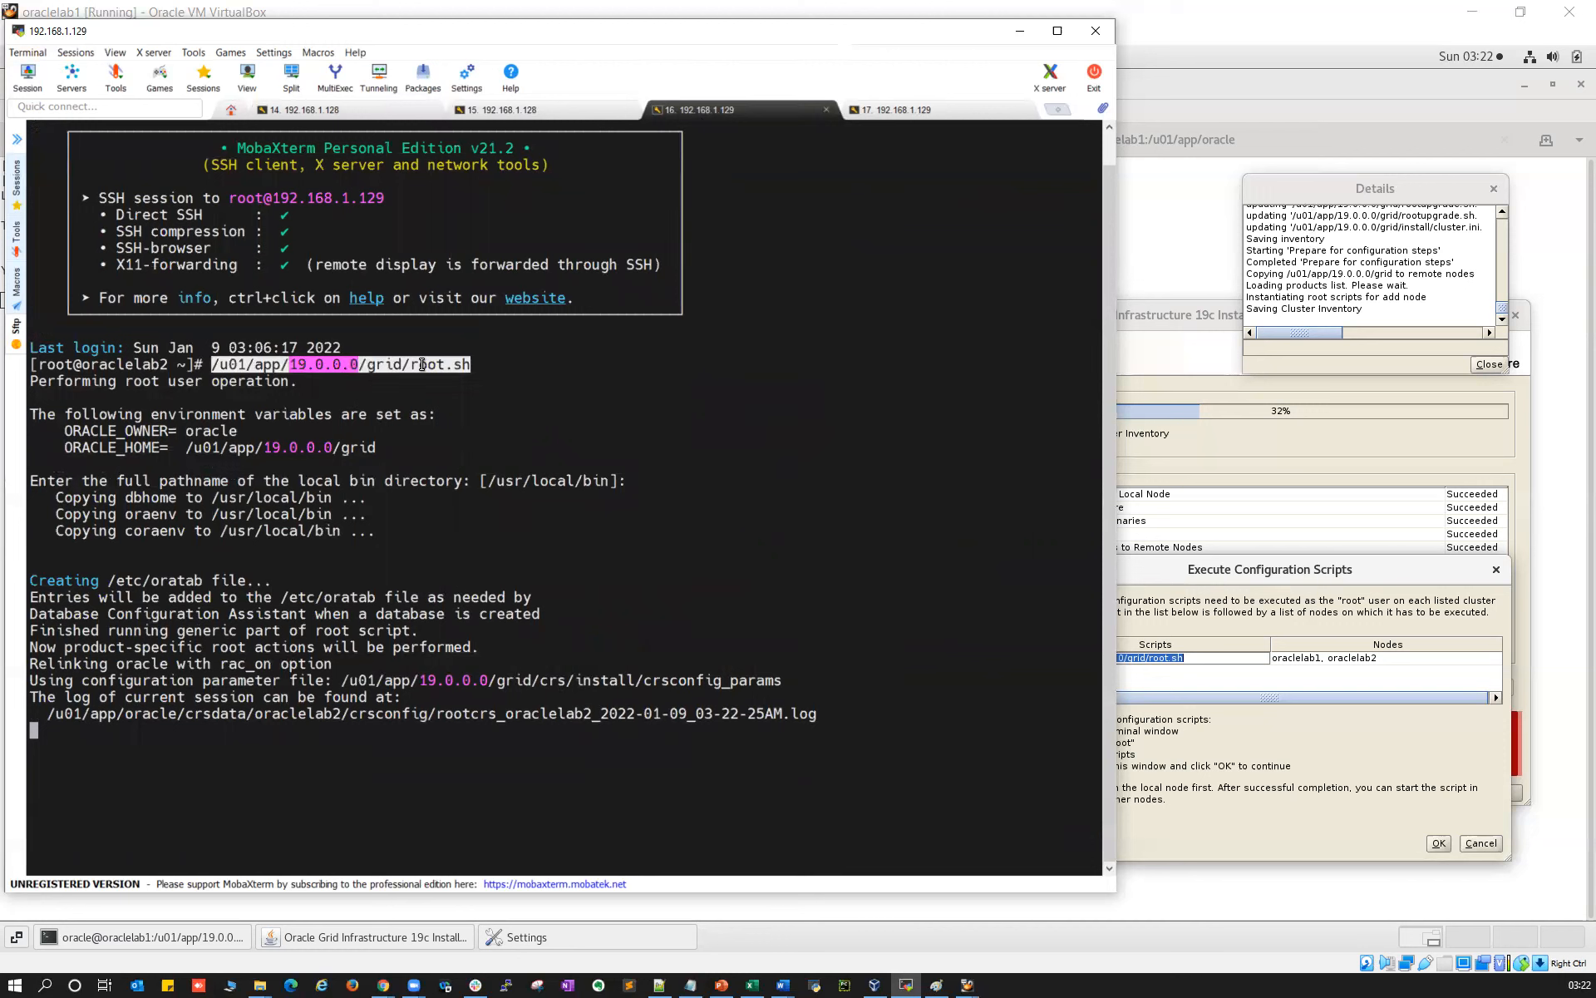
double_click(710, 713)
key("super+c")
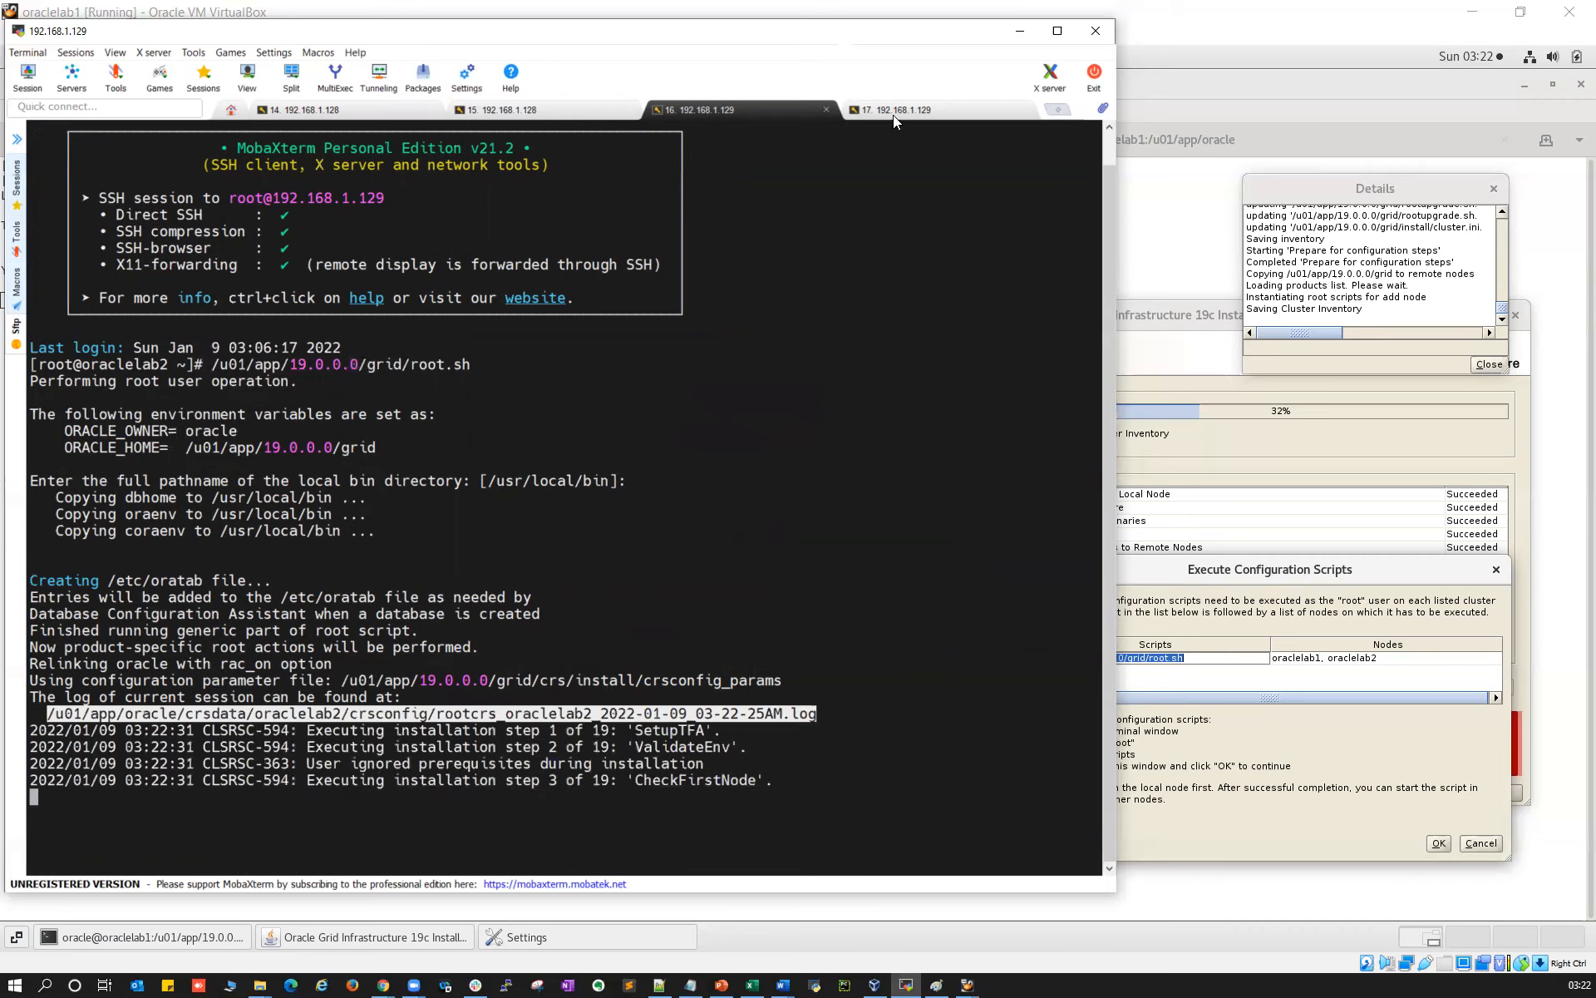
left_click(891, 112)
type("tail -f")
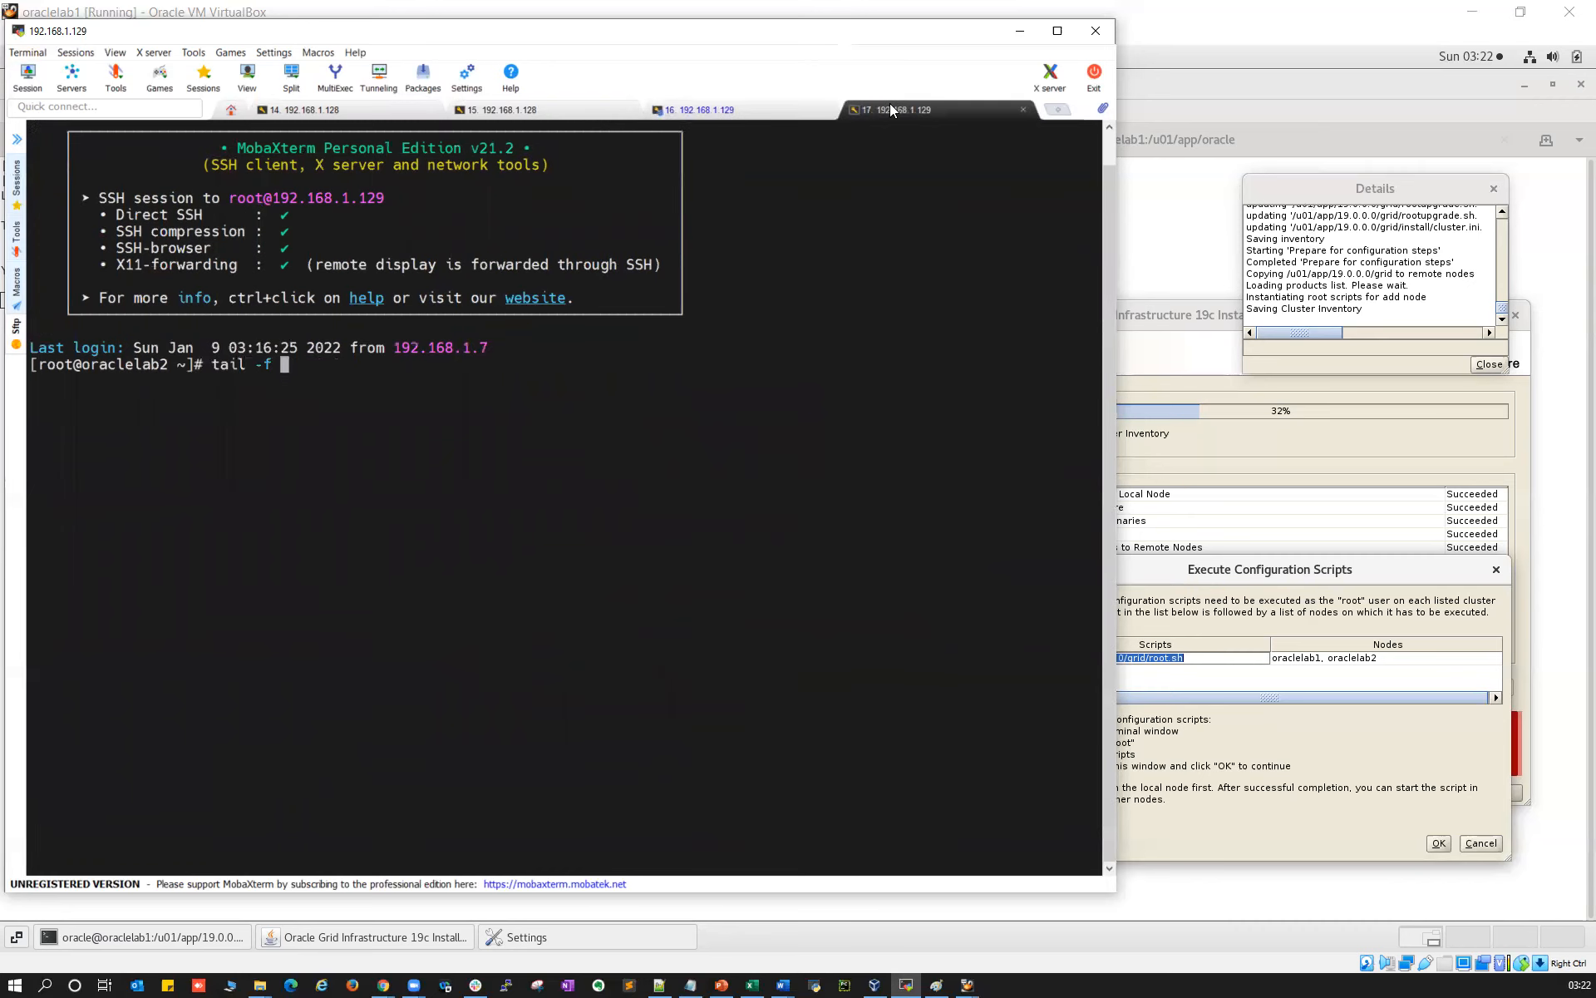
right_click(754, 481)
key("Return")
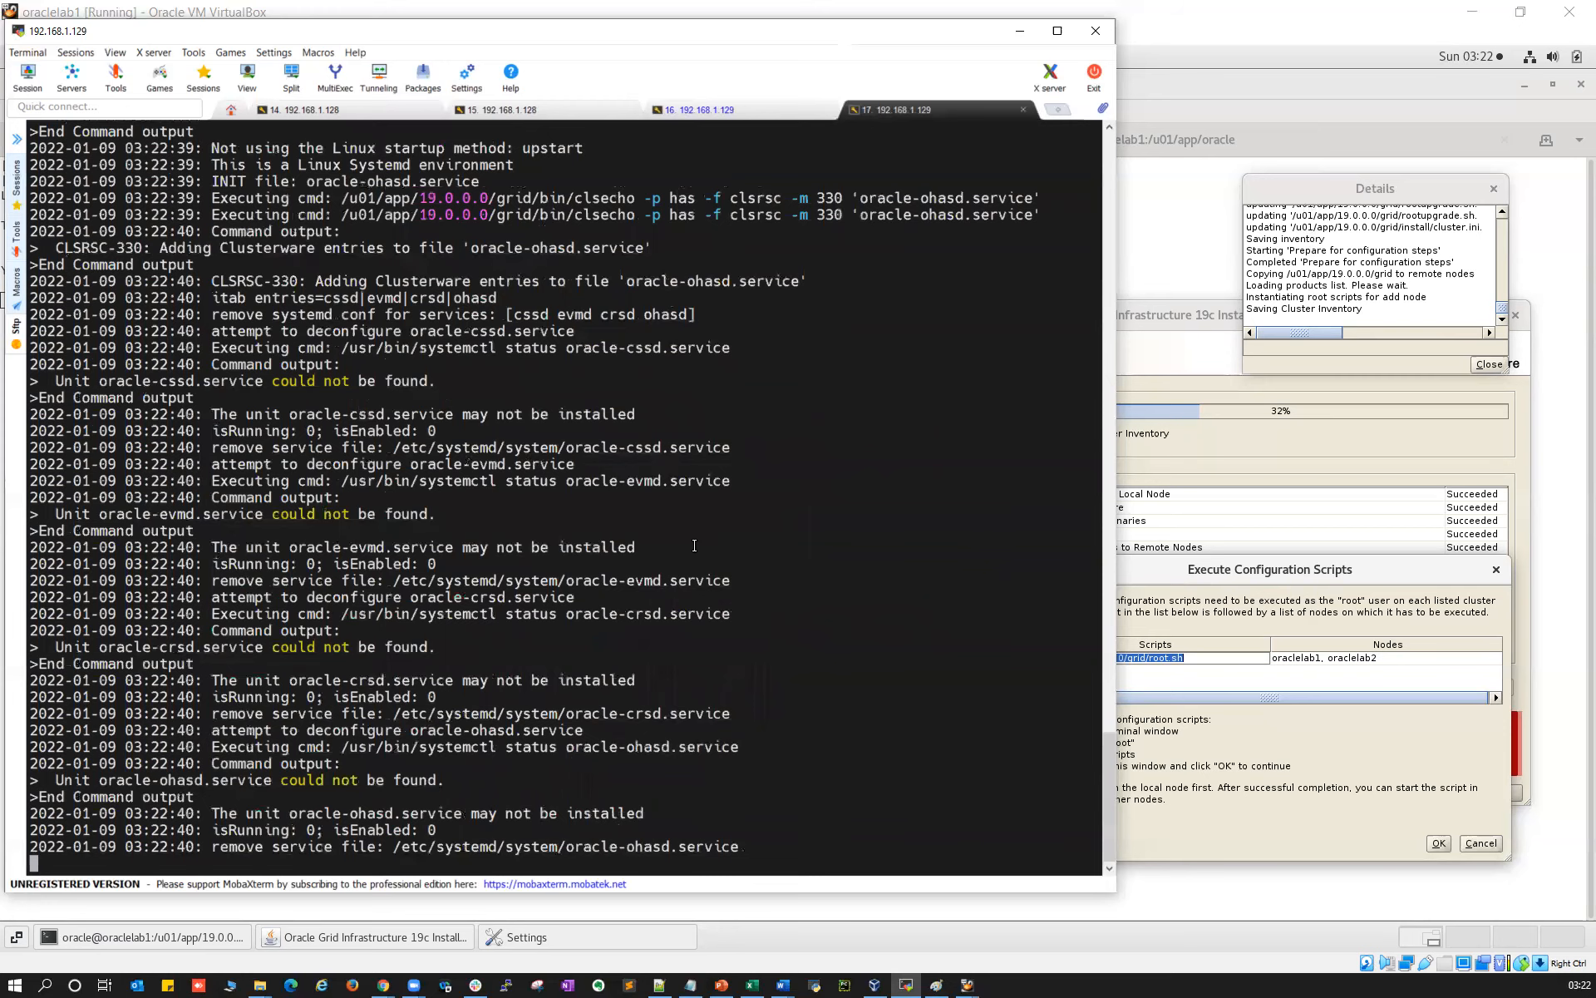
left_click(529, 109)
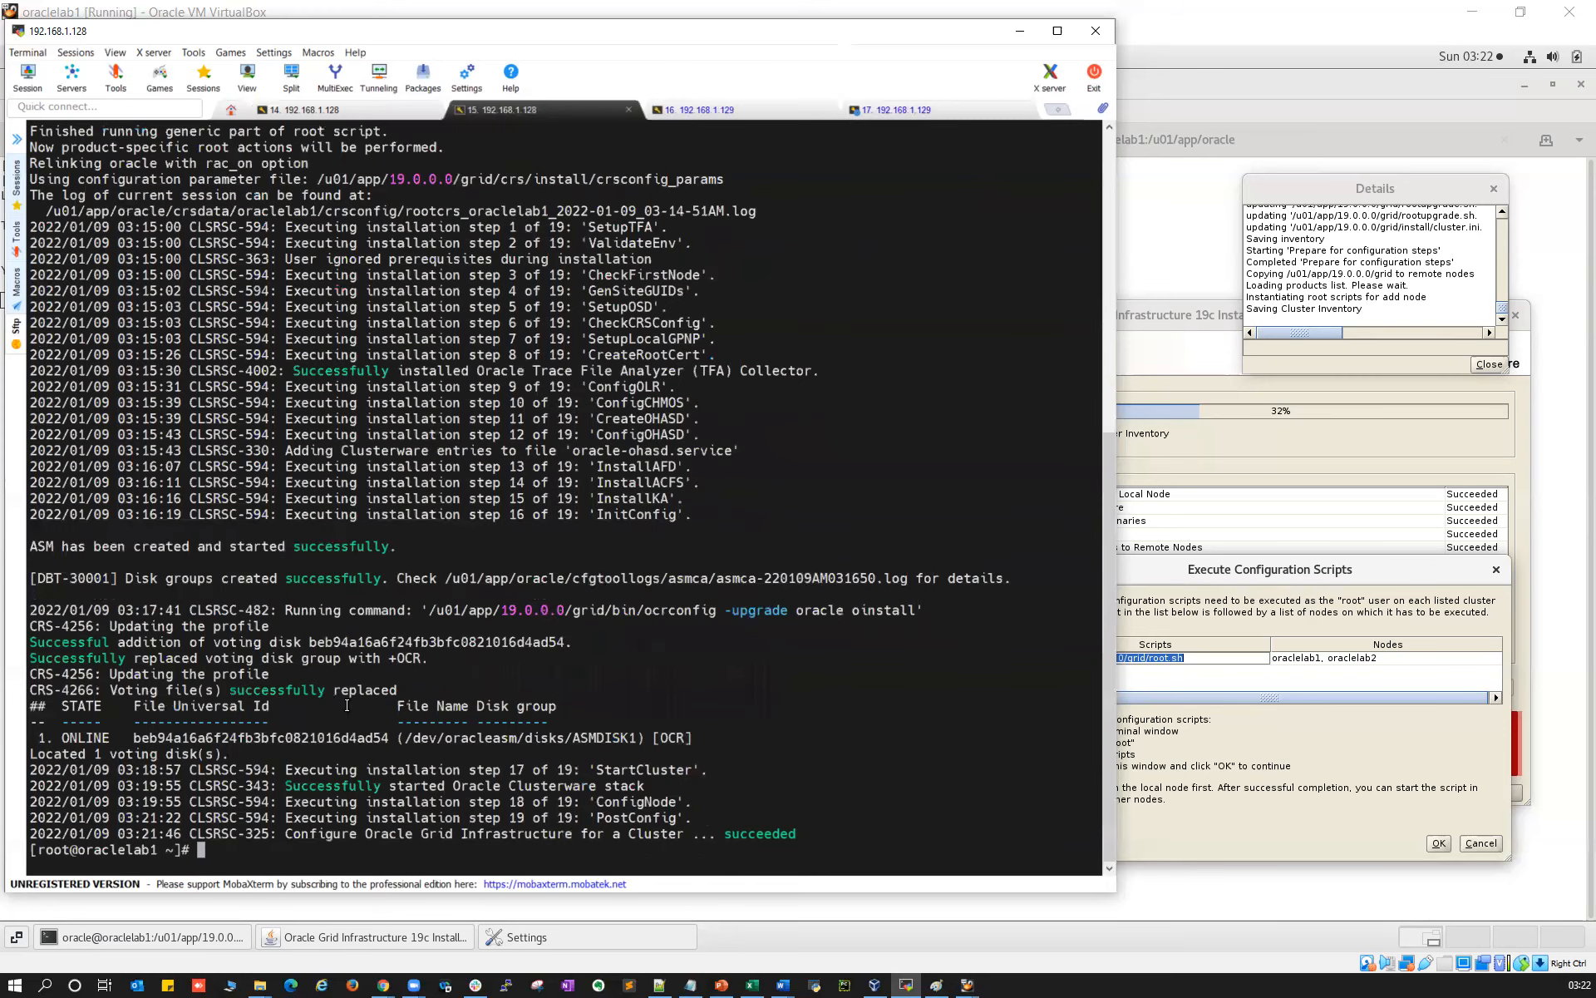
Track oraclelab2's root.sh through step 12 of 19, TFA installed, InstallKA and InitConfig
left_click(745, 104)
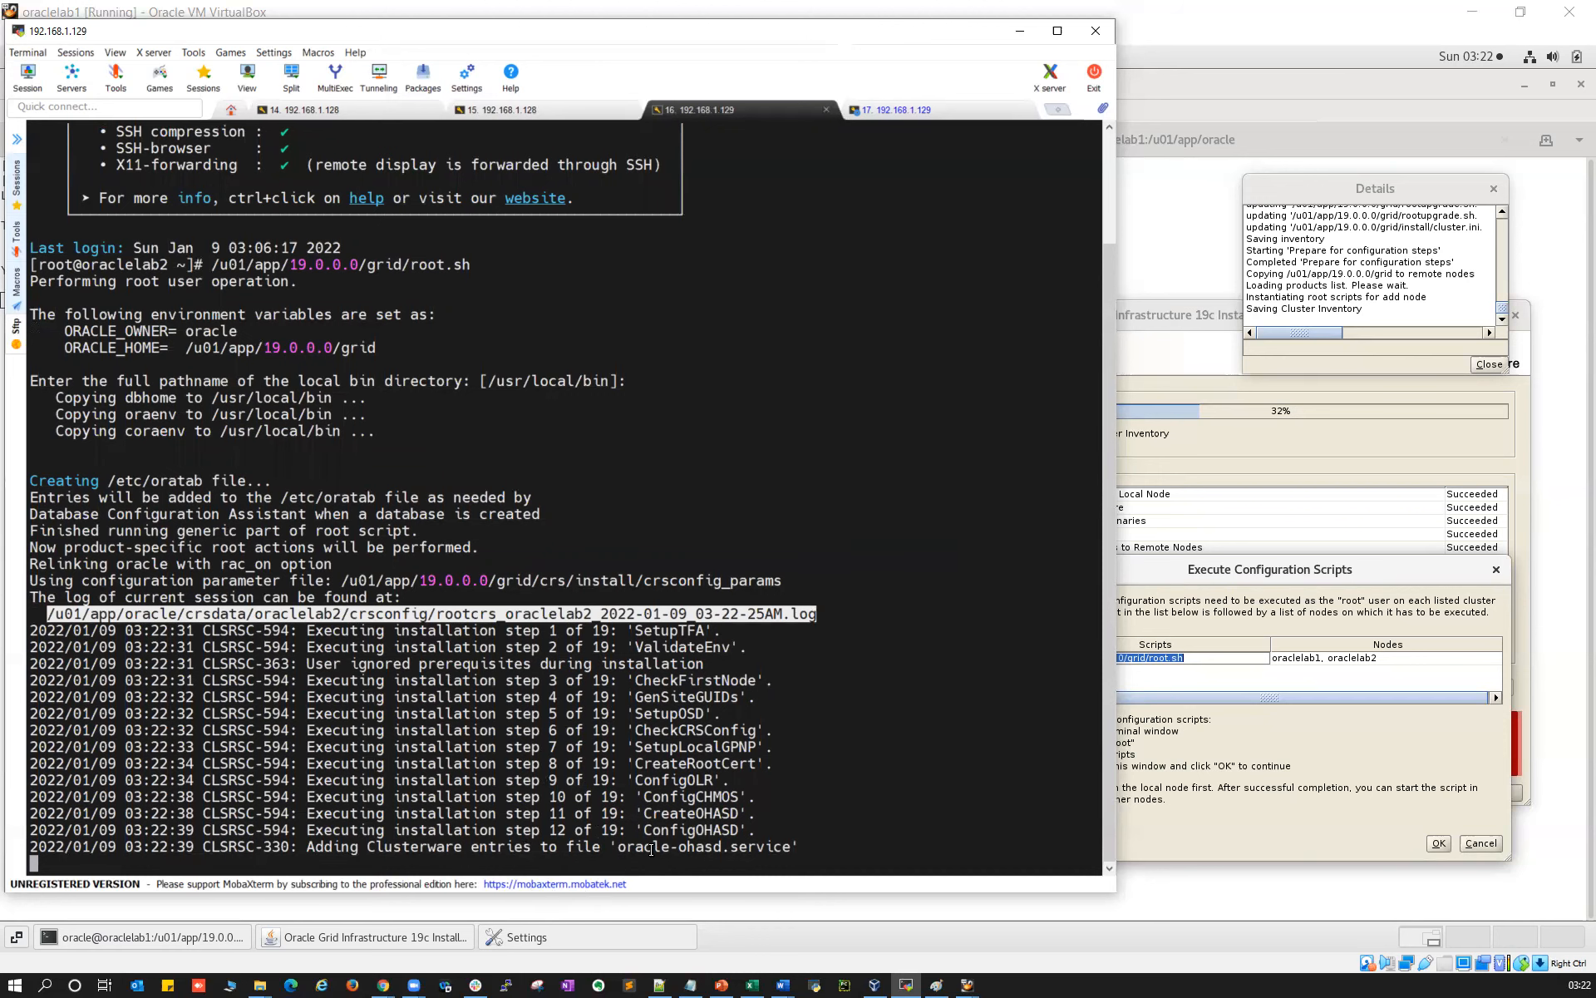
left_click_drag(549, 815, 617, 813)
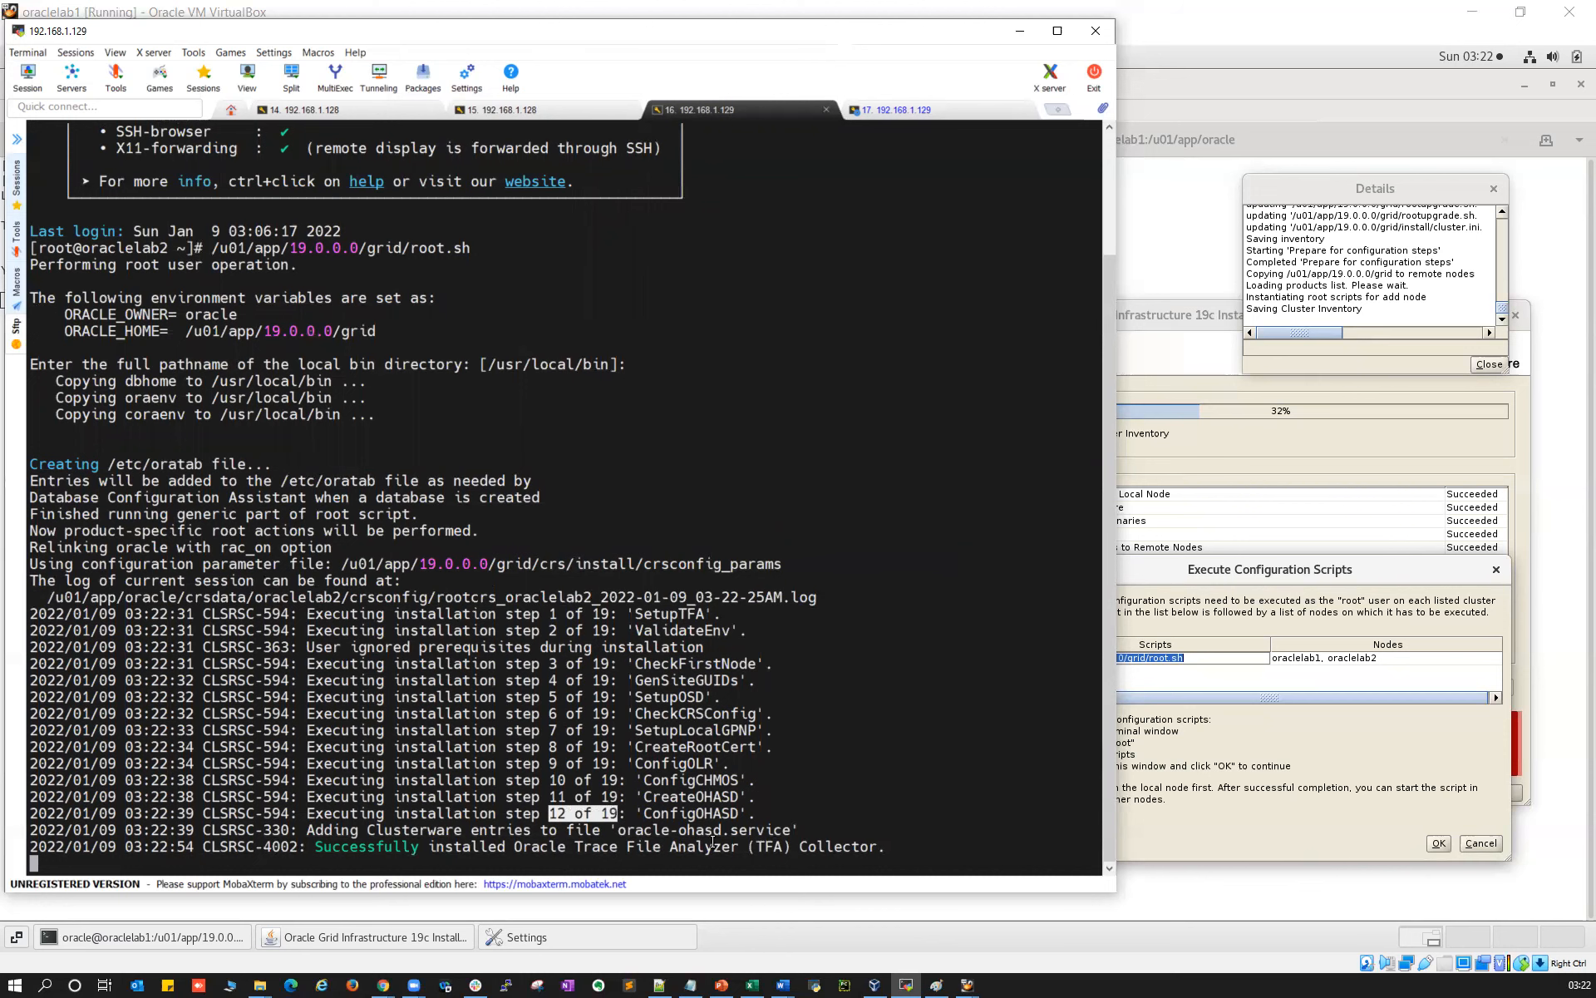
left_click_drag(443, 847, 861, 840)
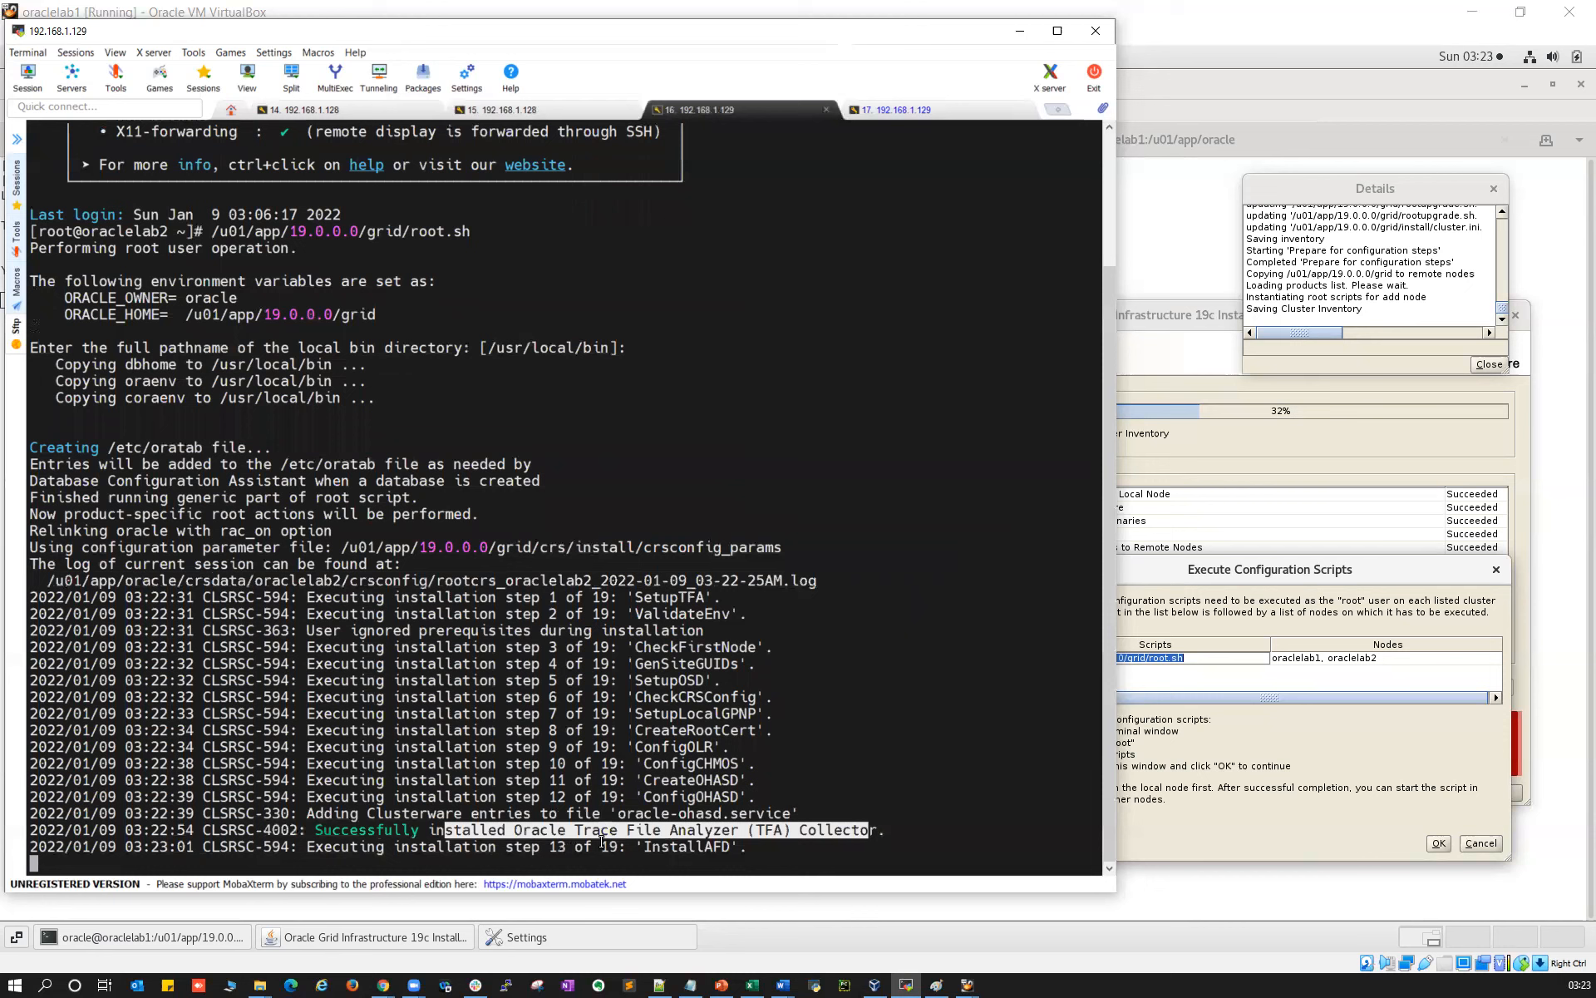
left_click_drag(616, 829, 568, 848)
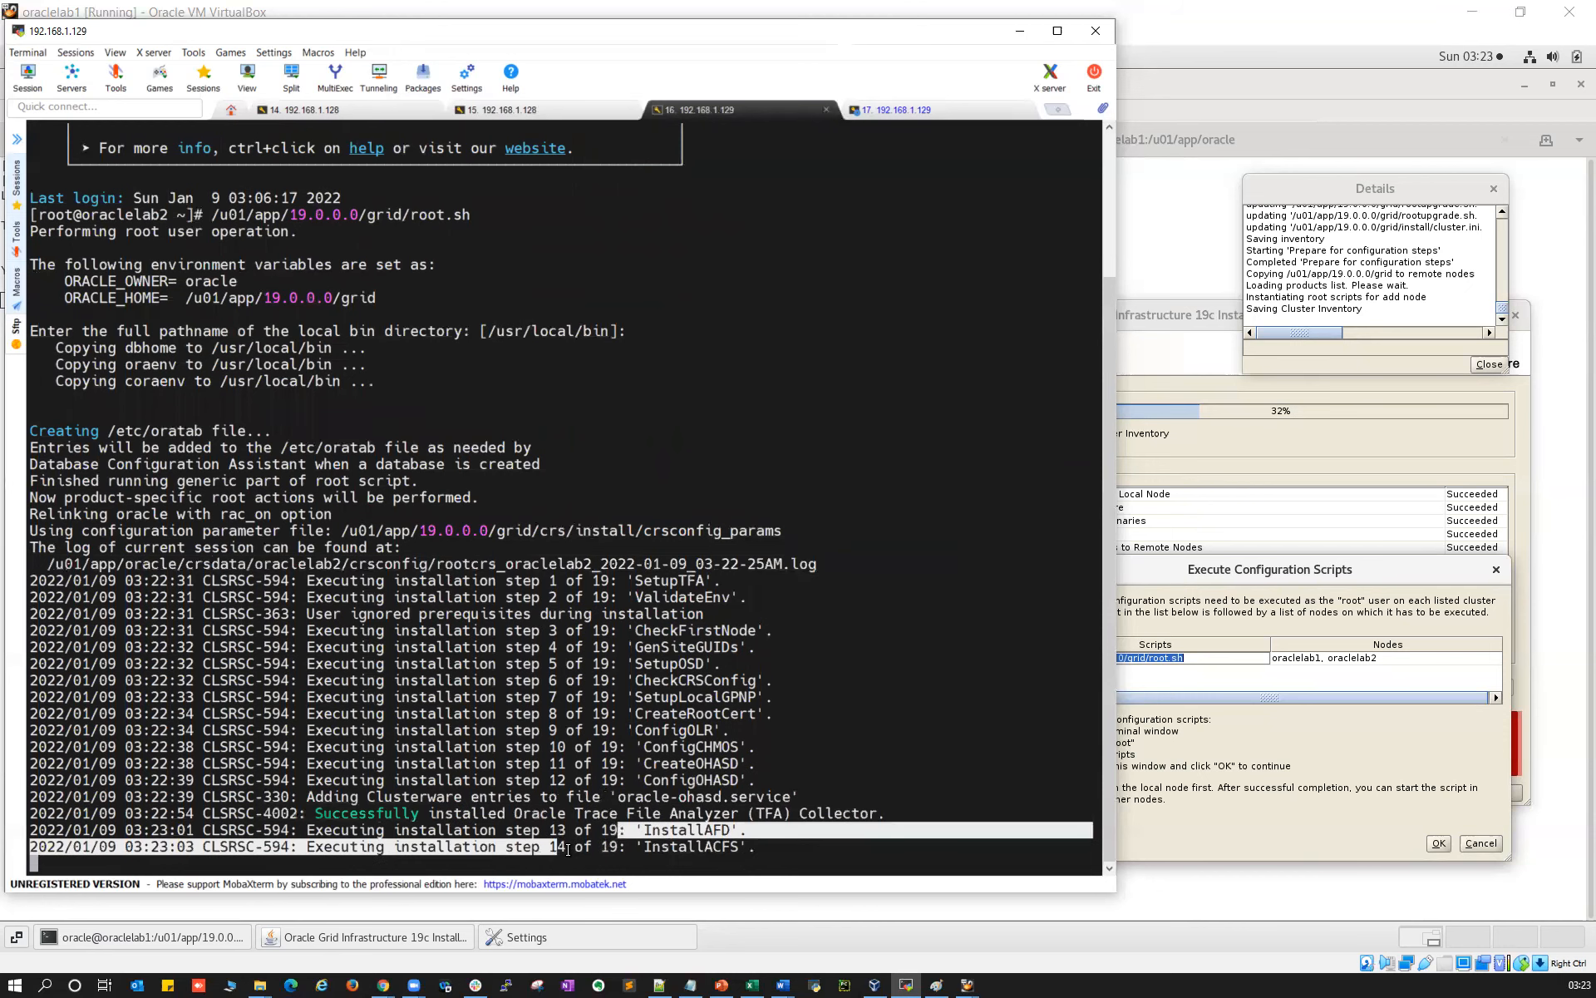
double_click(687, 830)
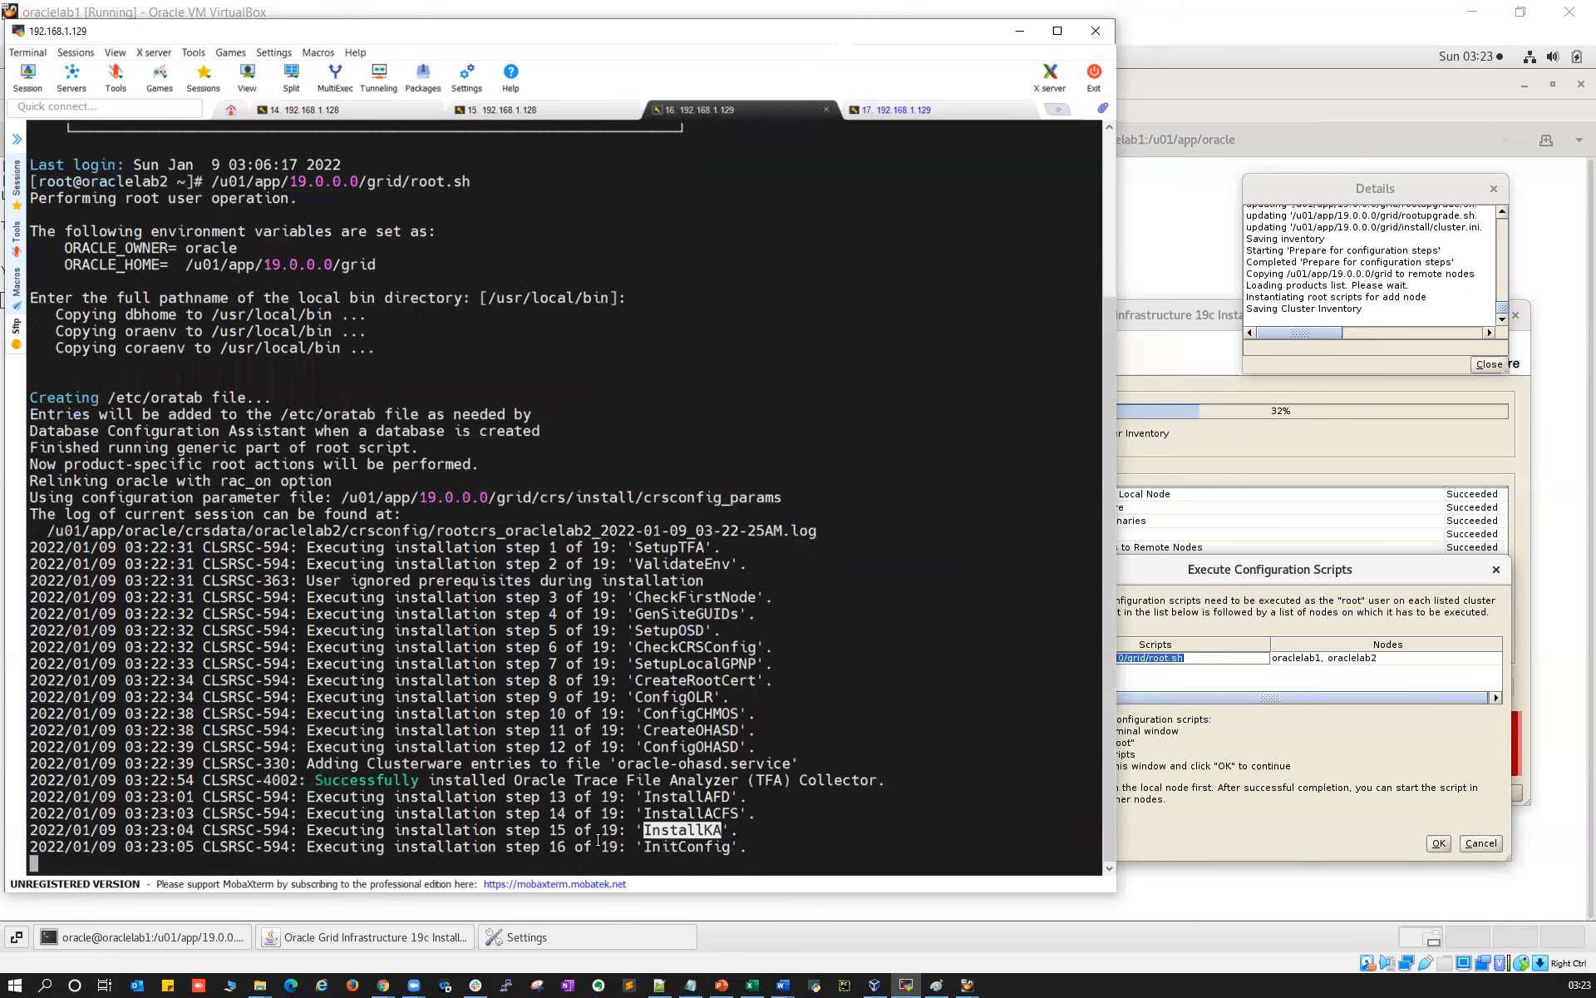
left_click_drag(557, 846, 636, 846)
double_click(671, 847)
scroll(670, 843, "up", 1)
scroll(629, 803, "down", 1)
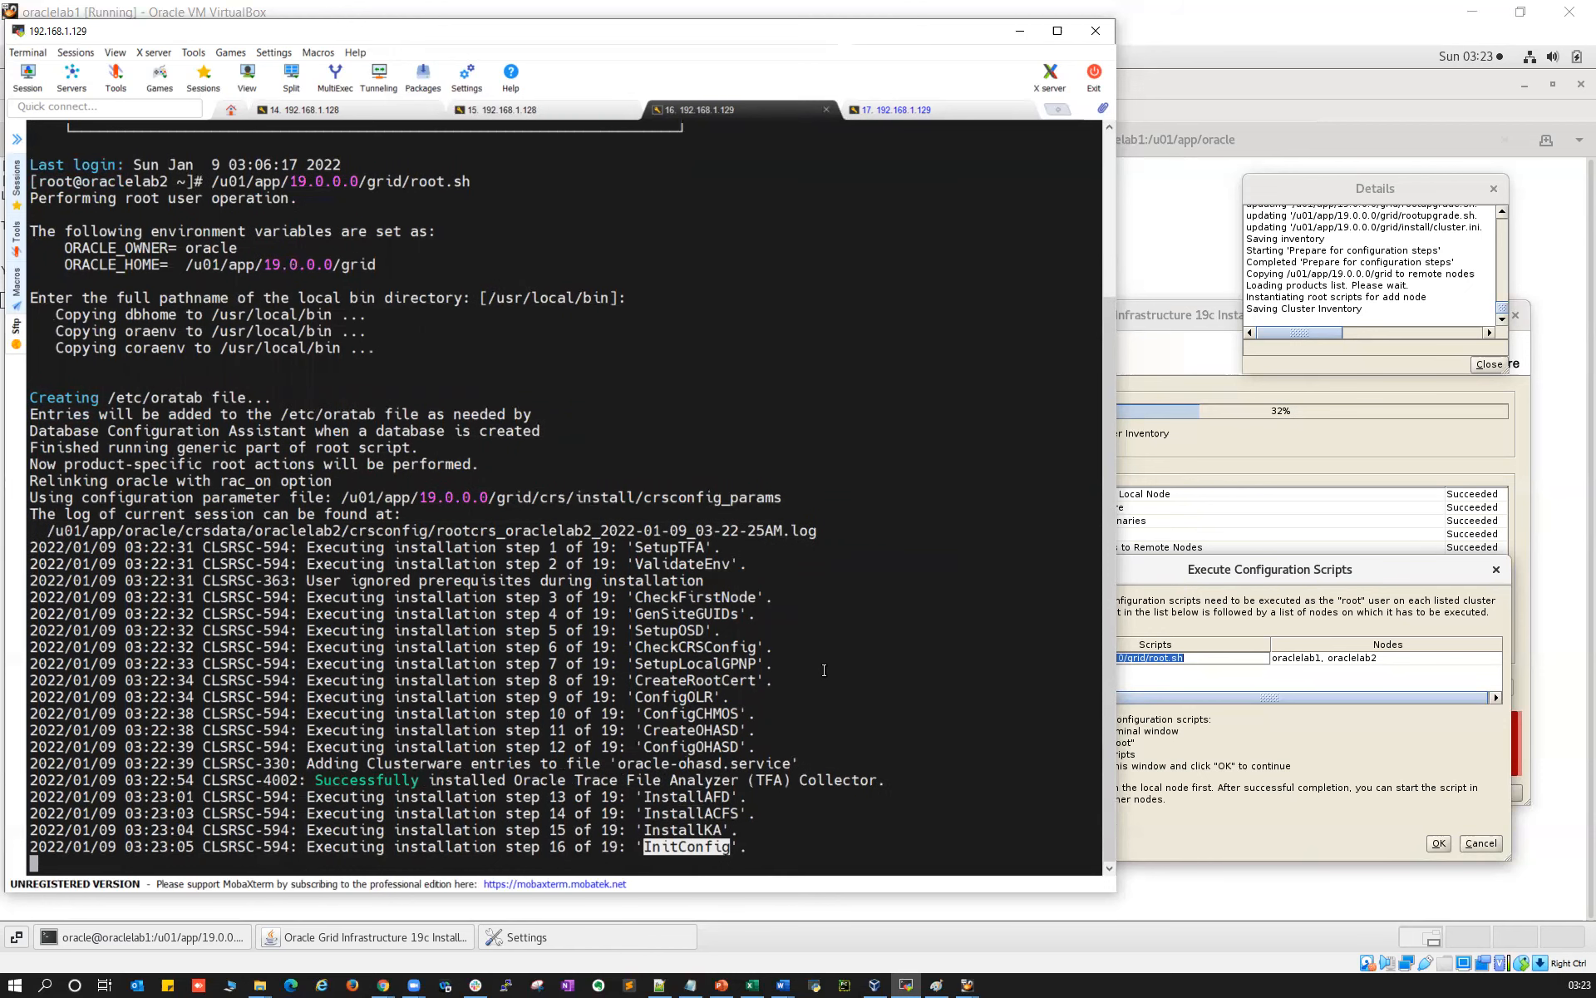
left_click(694, 696)
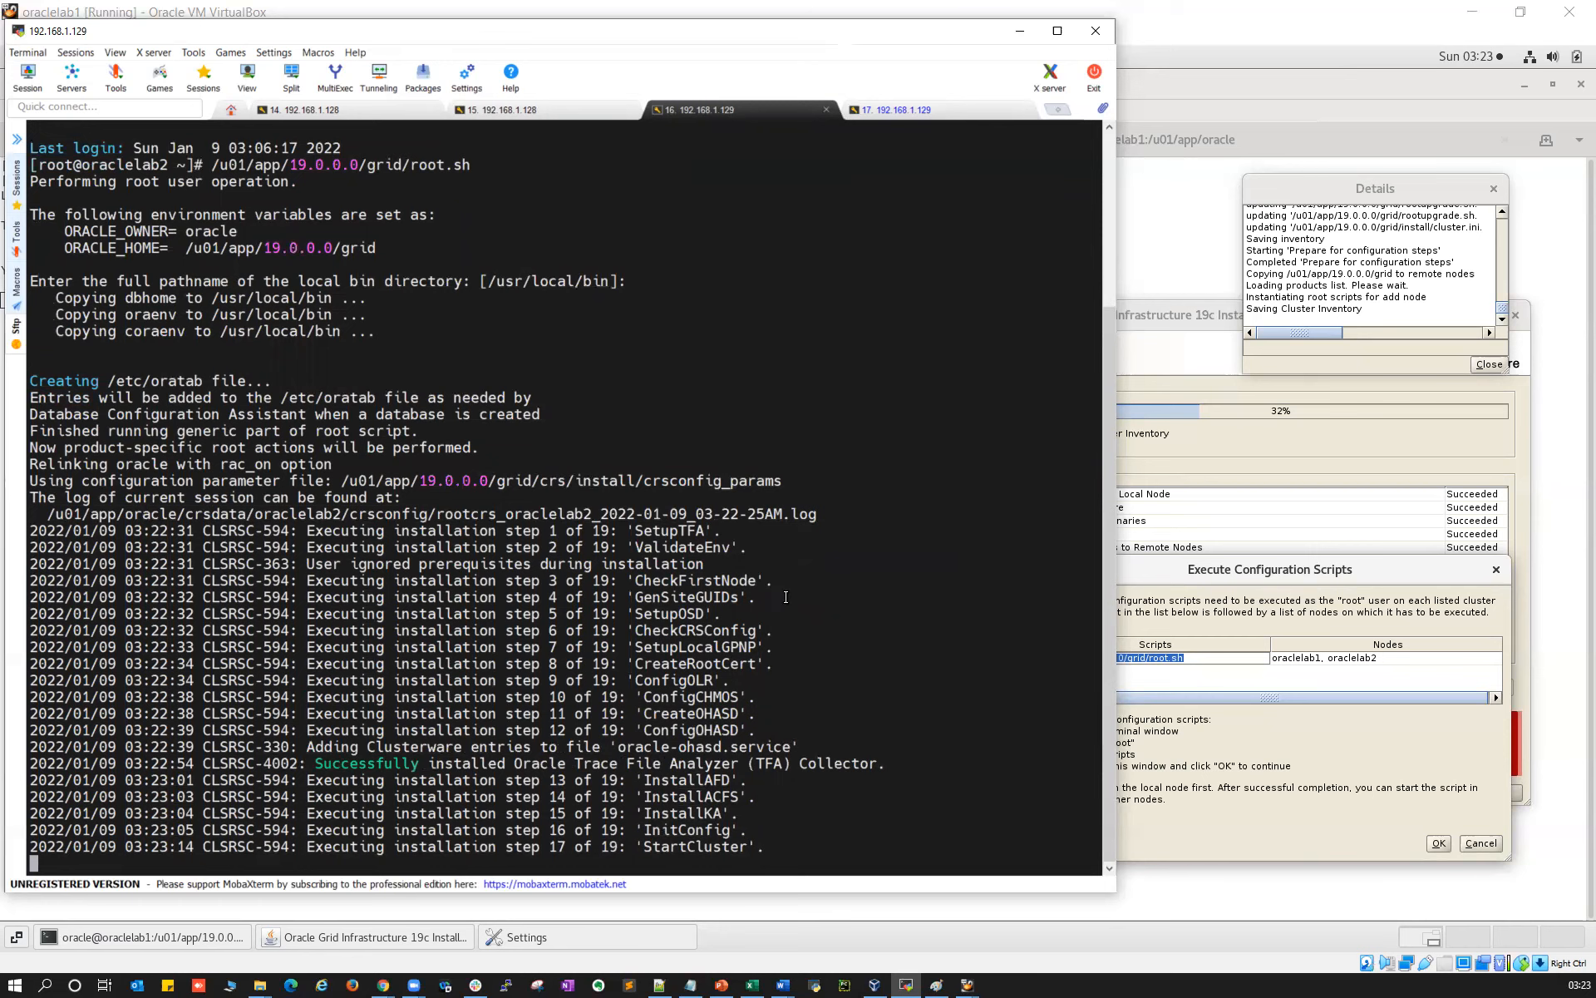
Mark step 17 StartCluster and match it to 'crsctl start crs' in the rootcrs log
left_click_drag(557, 844, 707, 846)
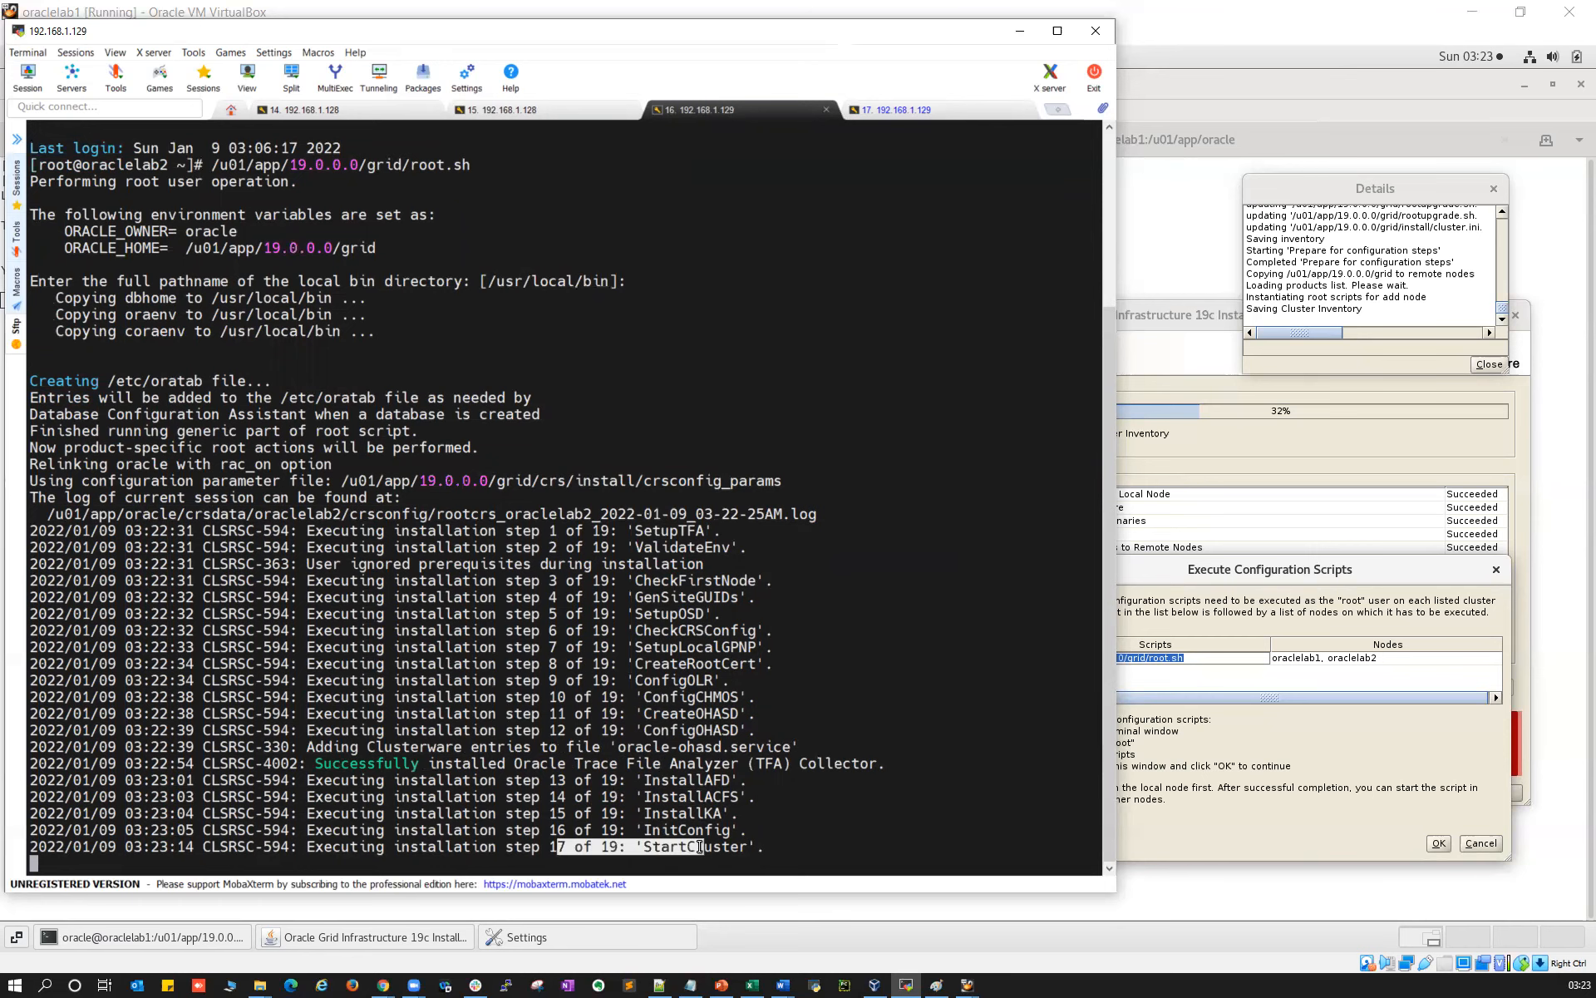
double_click(712, 846)
left_click(899, 112)
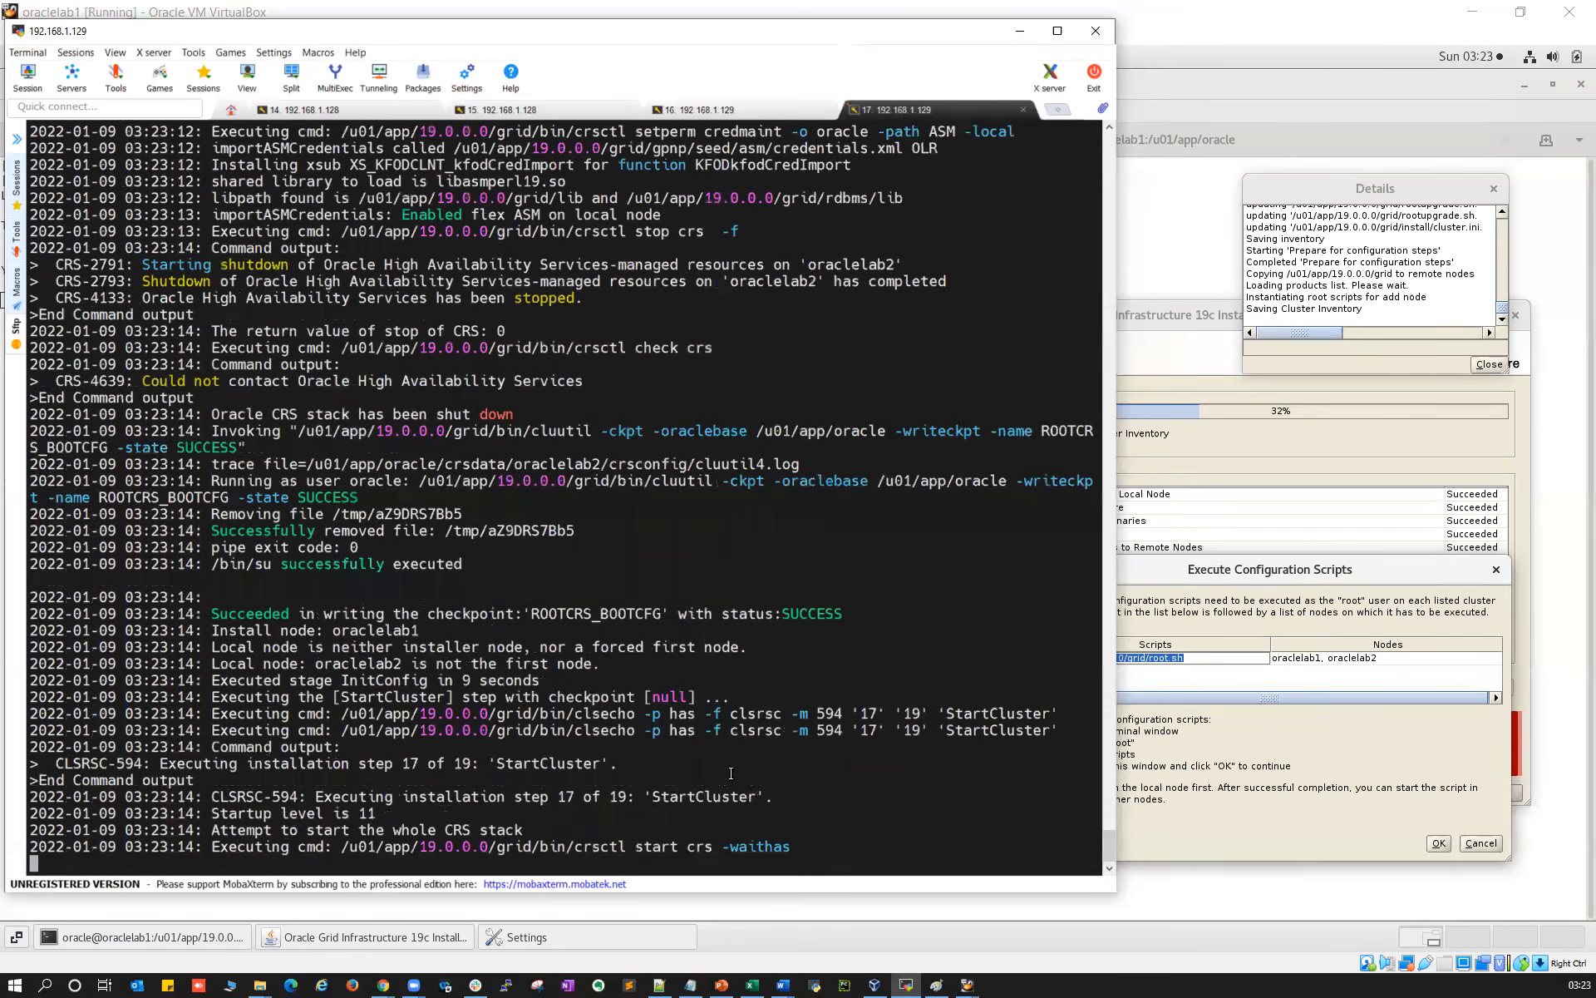
left_click_drag(719, 846, 573, 847)
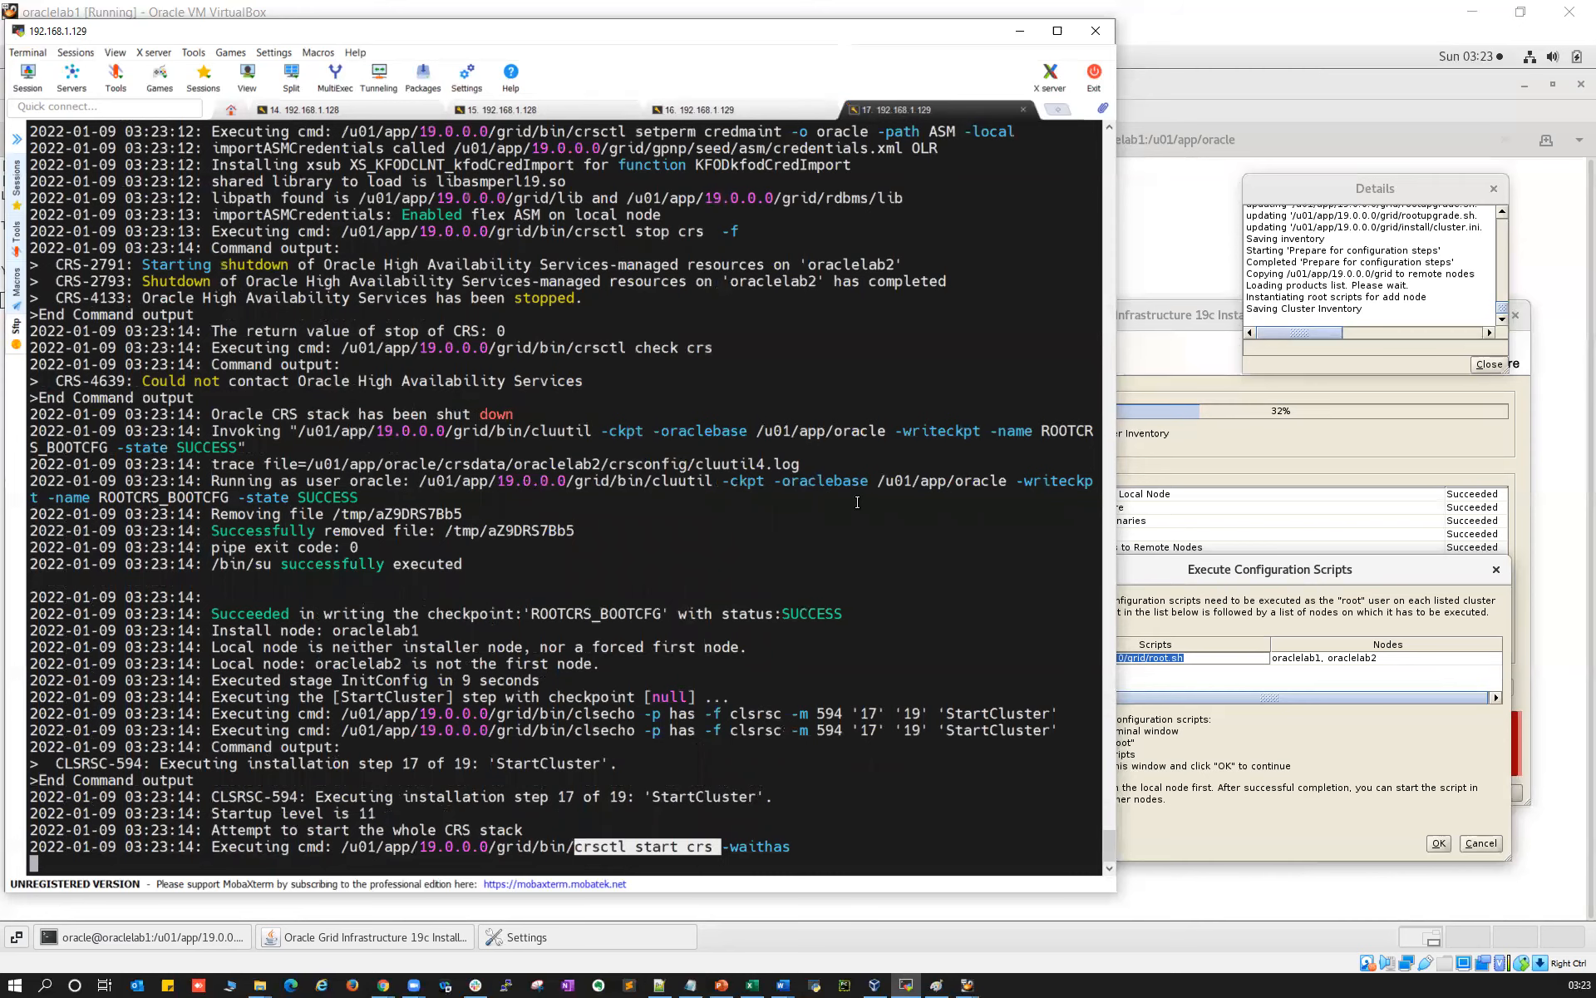
left_click(740, 108)
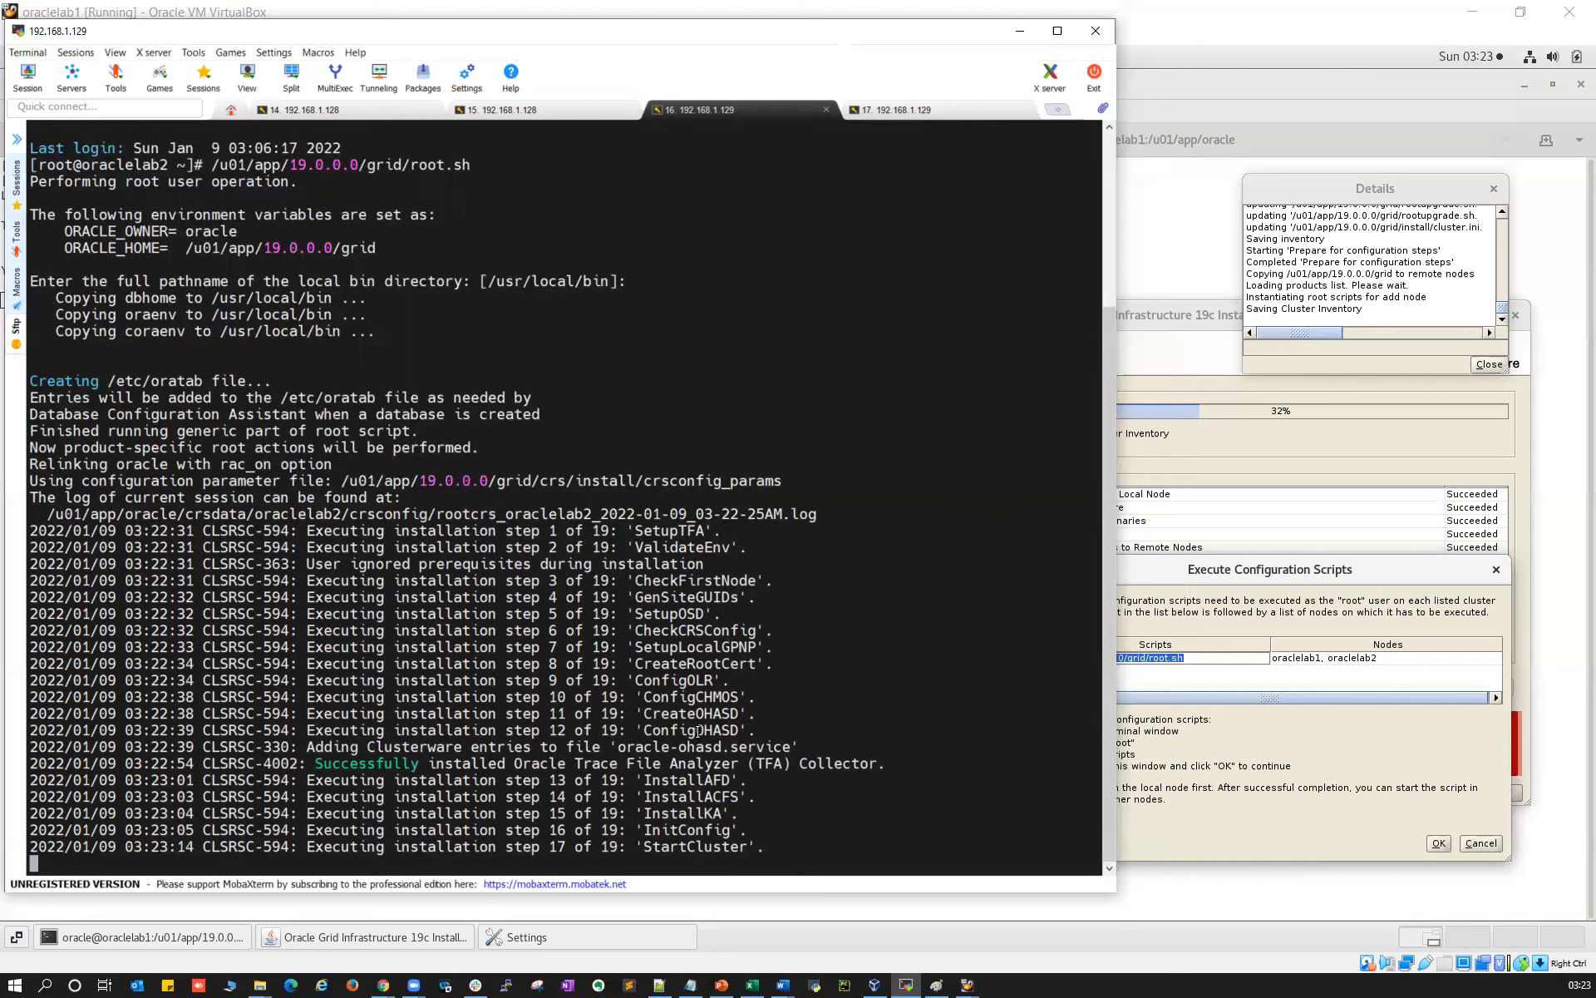
left_click(888, 110)
left_click_drag(574, 847, 712, 845)
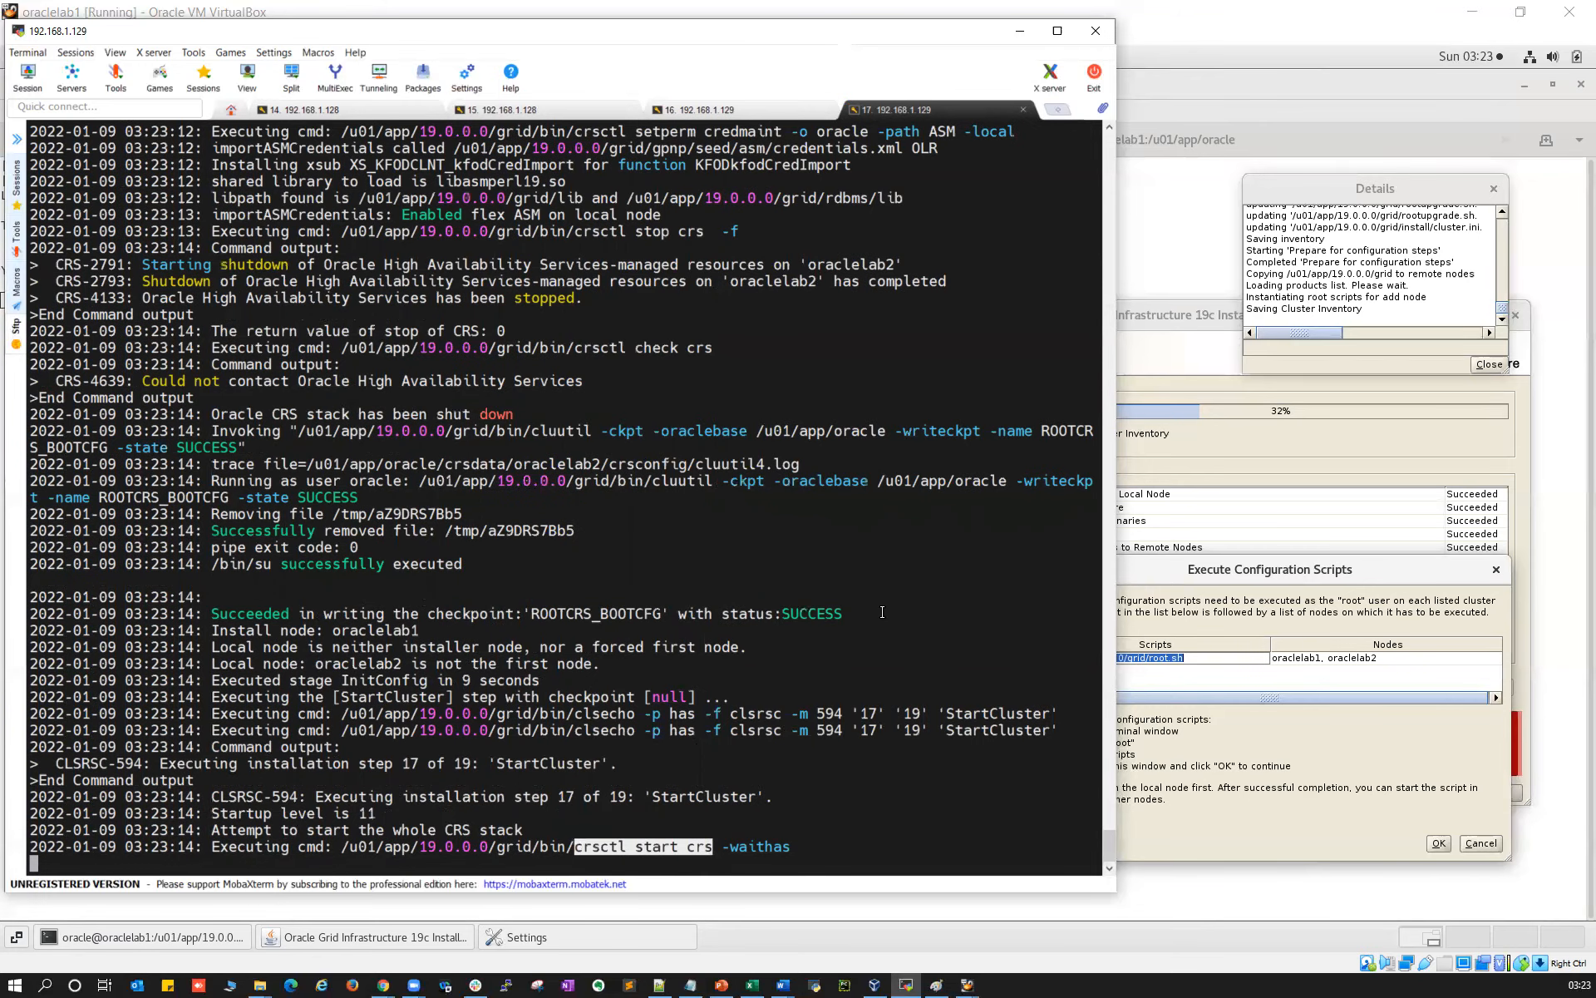
left_click(760, 104)
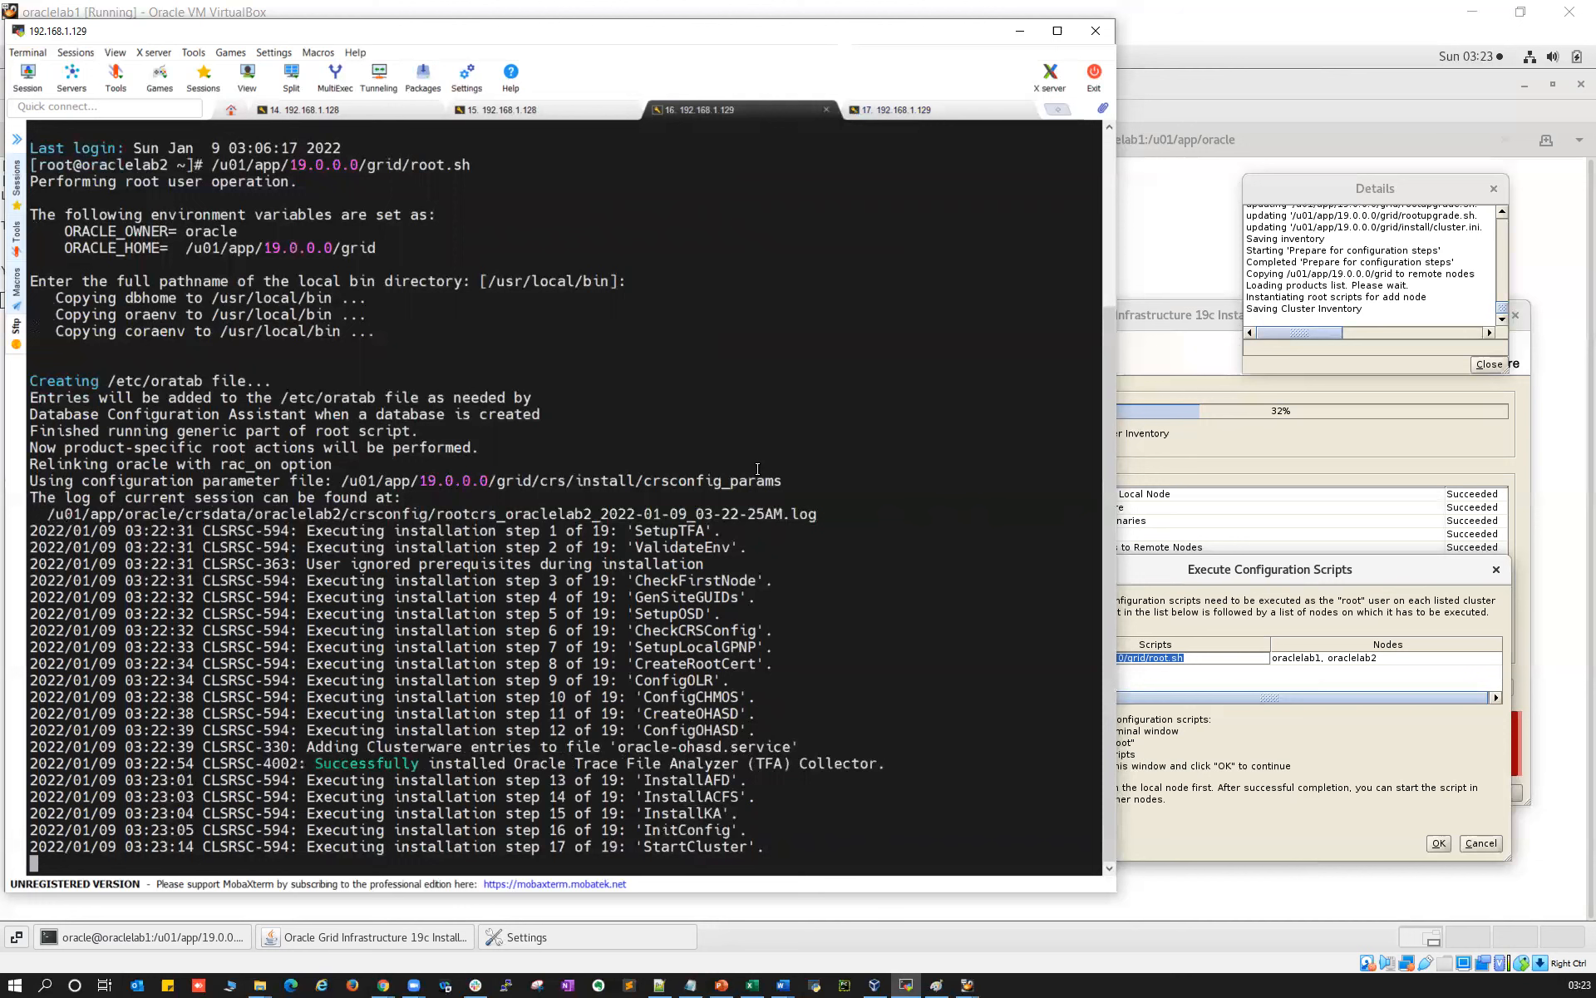
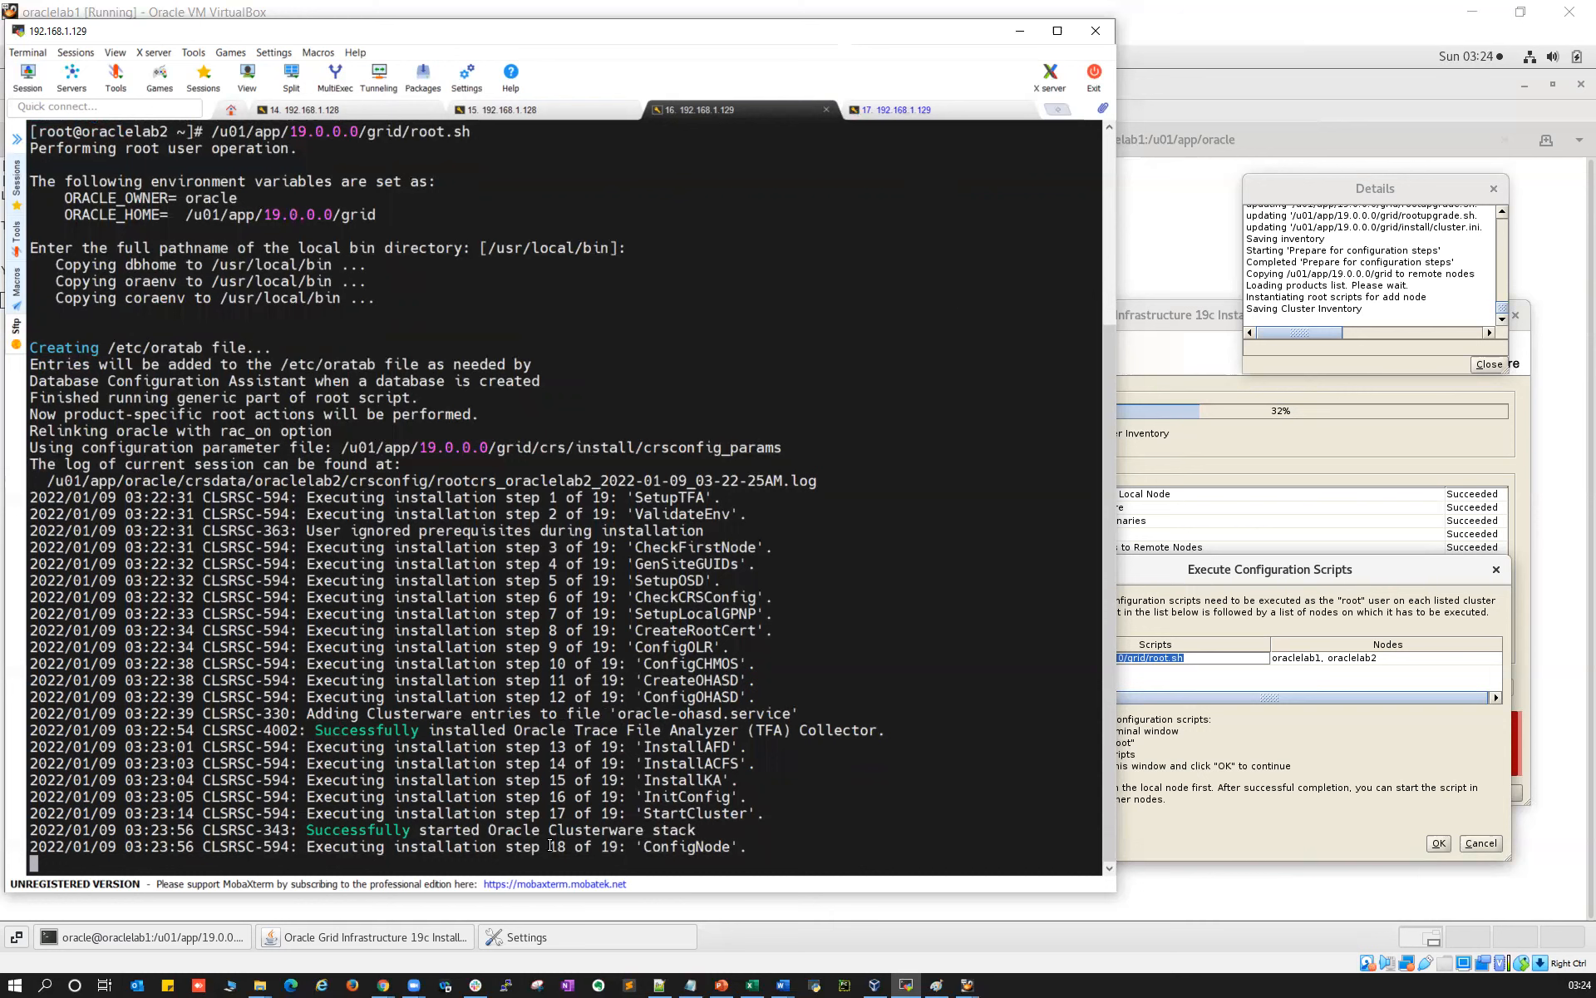
Highlight the Clusterware stack started and step progress lines in oraclelab2's root.sh output
left_click_drag(450, 830, 707, 823)
left_click_drag(432, 850, 712, 846)
left_click(886, 120)
left_click(865, 114)
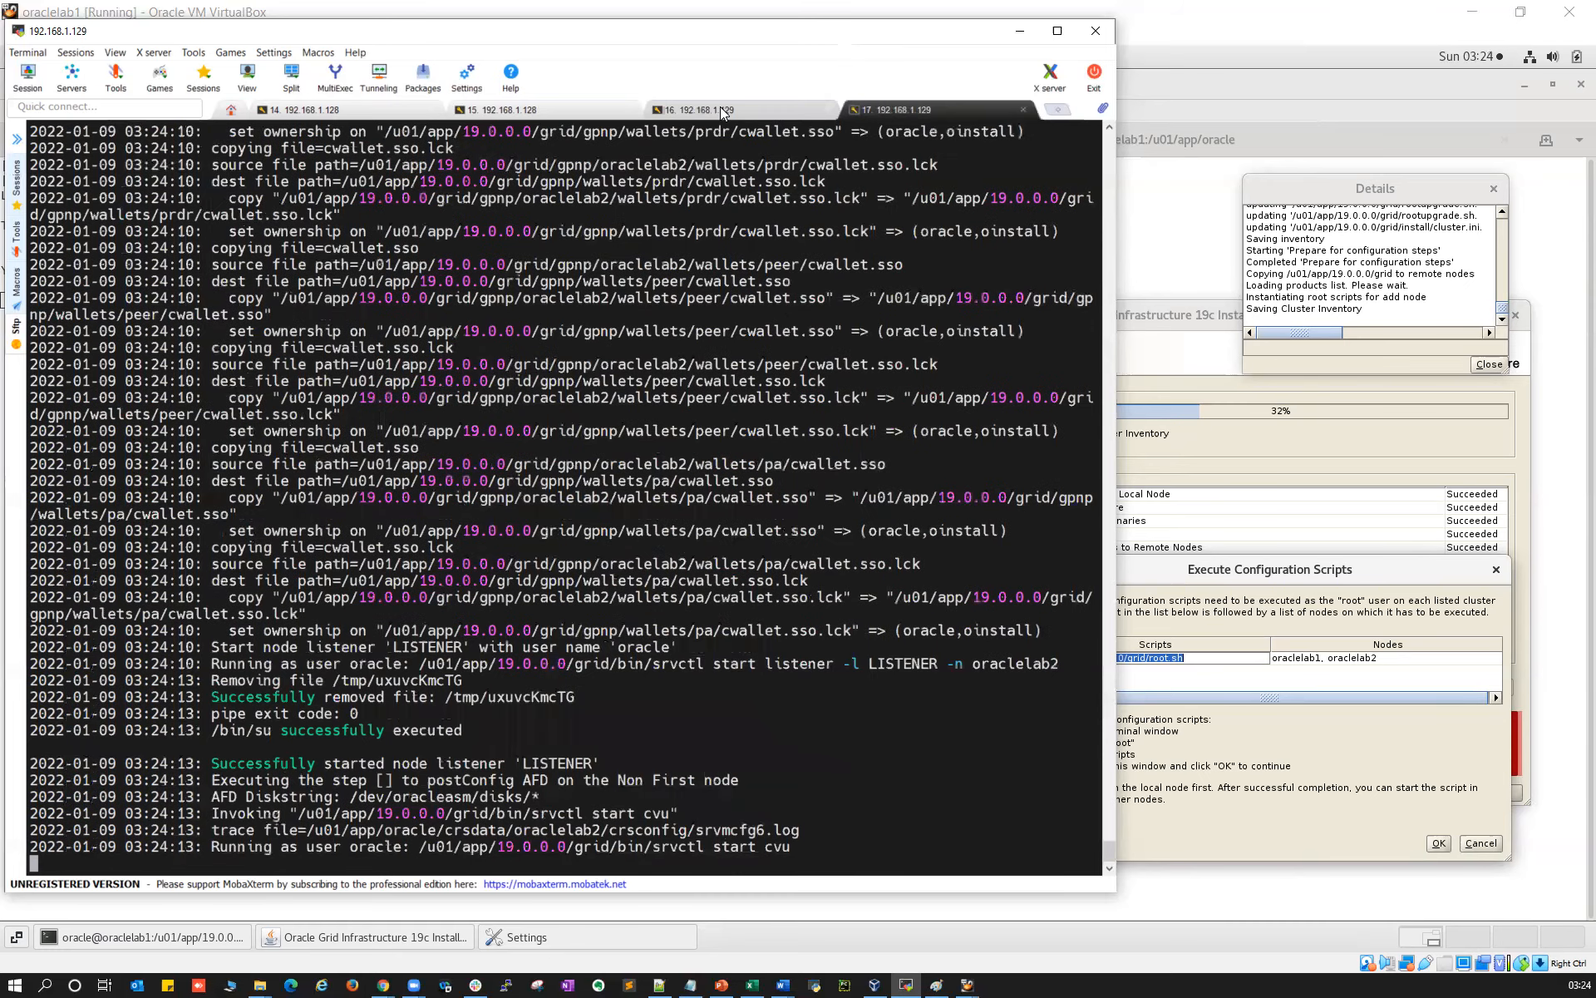
Confirm both oraclelab2 sessions end with Configure Grid Infrastructure succeeded
left_click(720, 111)
left_click_drag(310, 851, 861, 848)
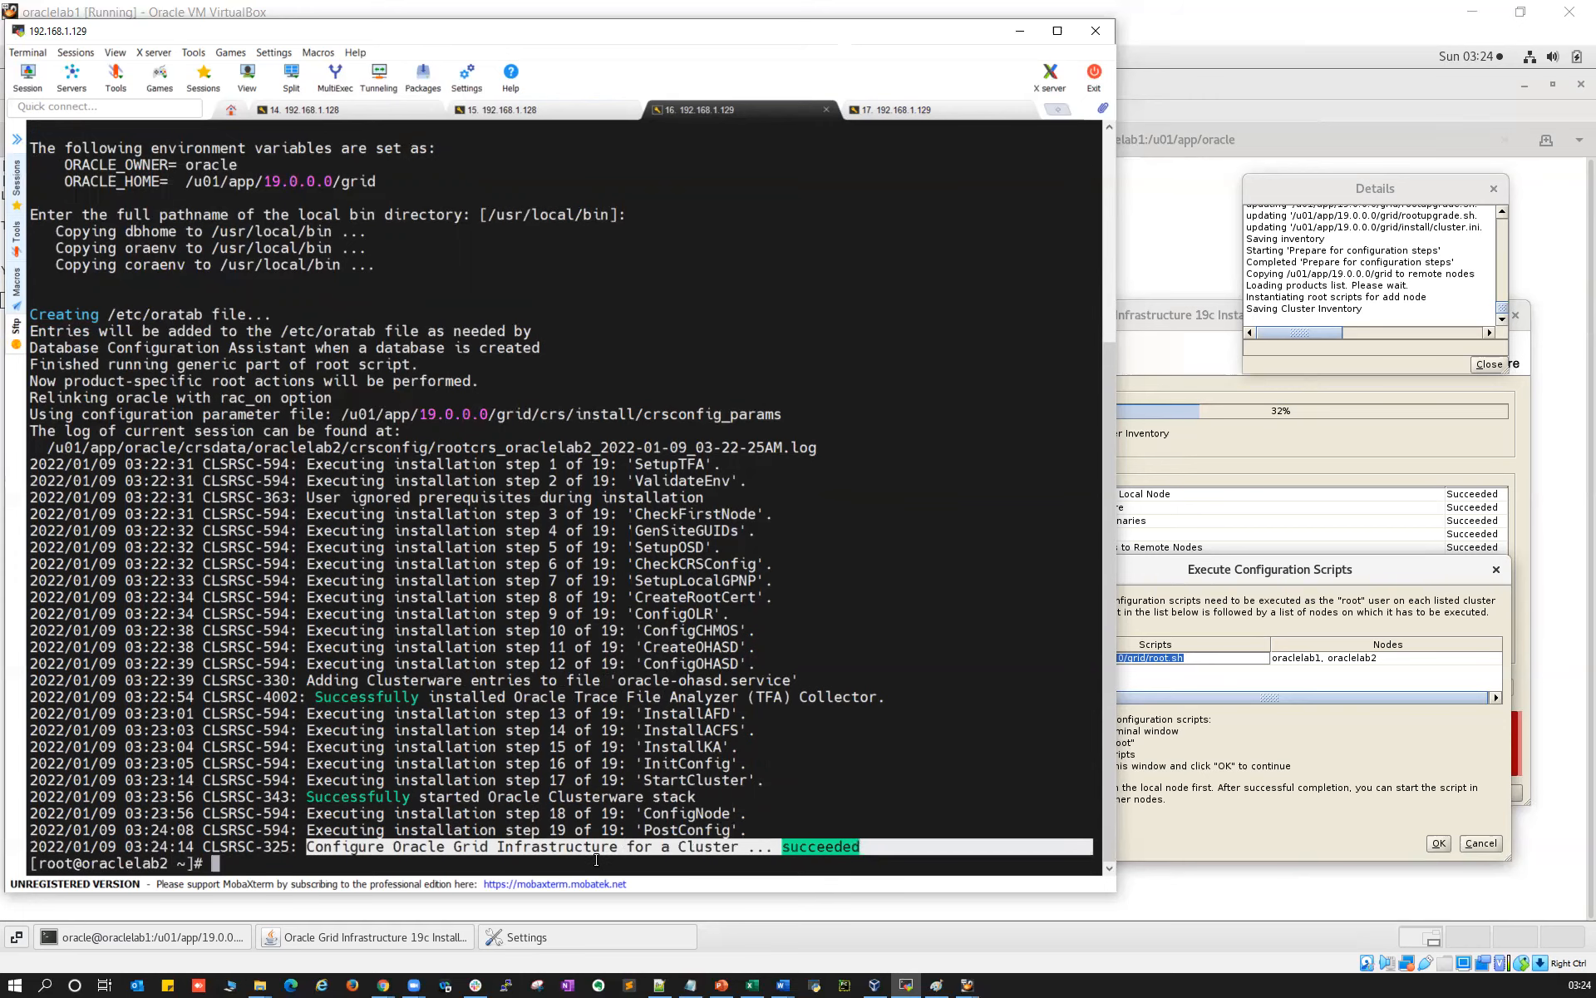
left_click(868, 105)
left_click_drag(324, 844, 901, 845)
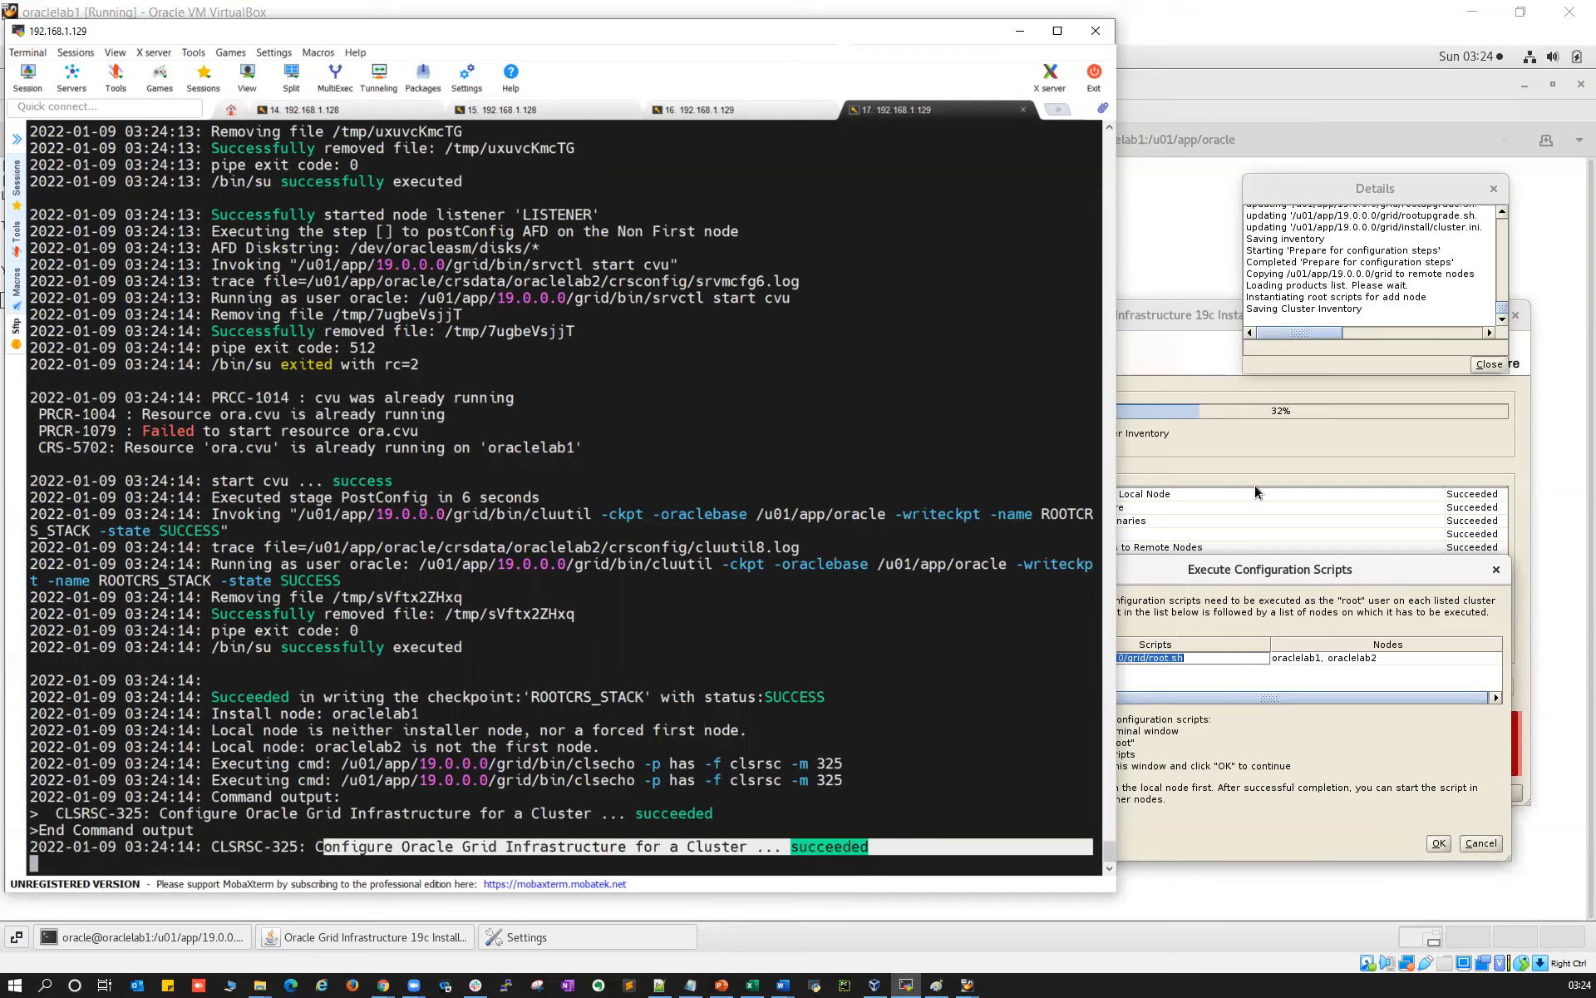
left_click(1204, 35)
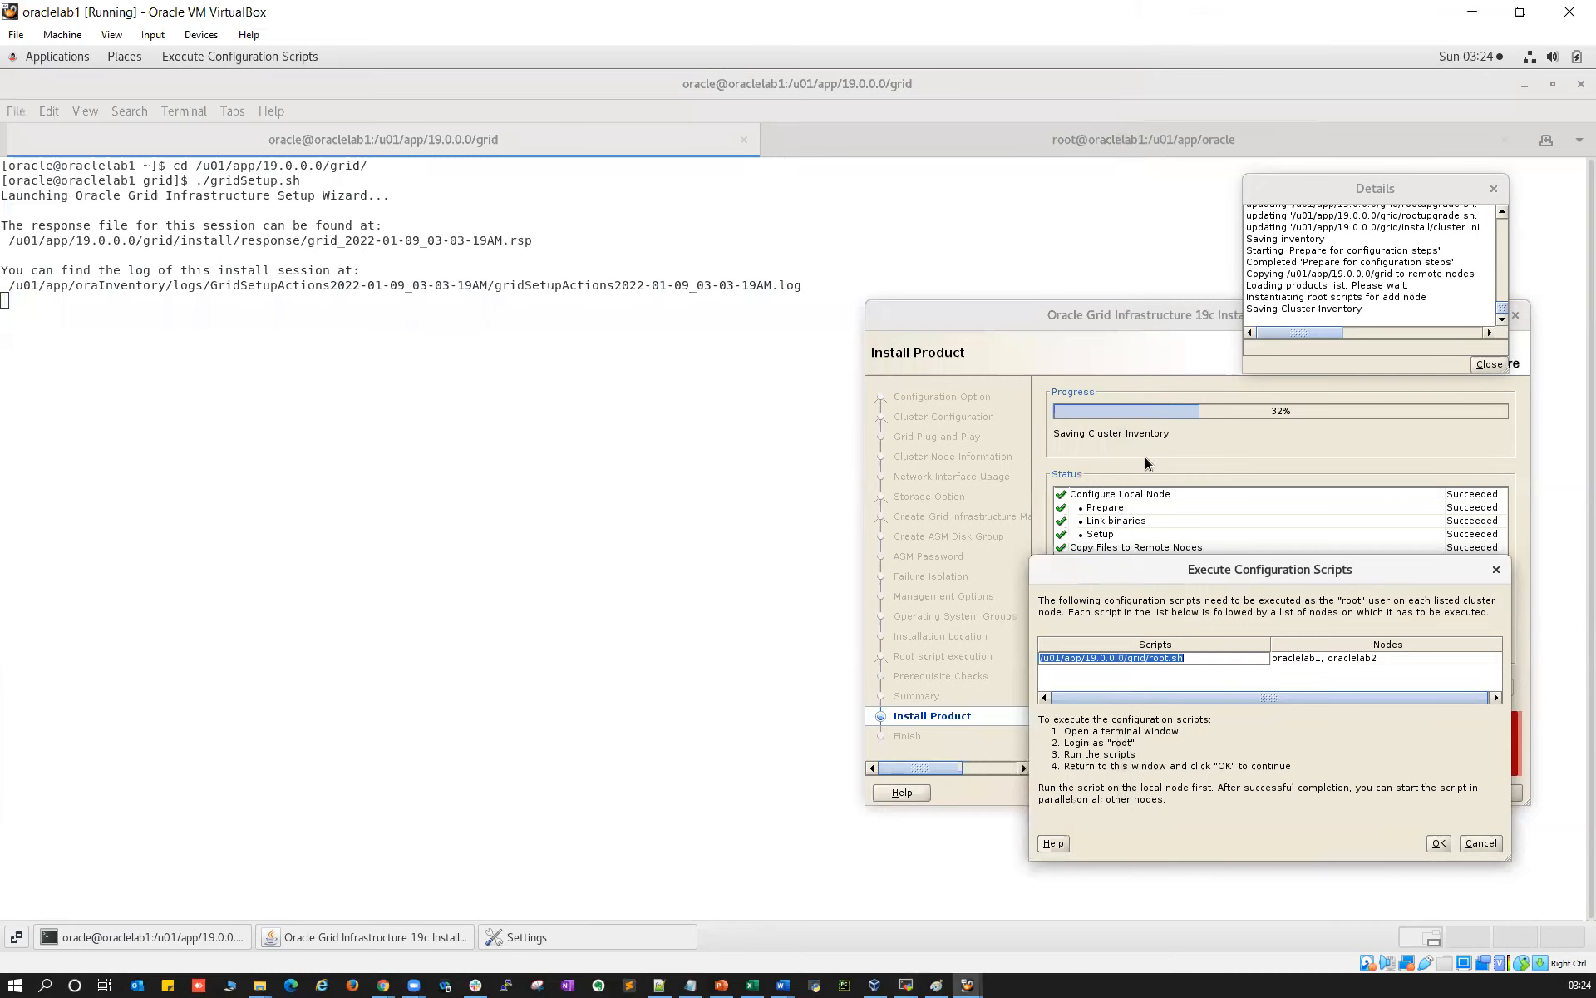
Acknowledge the root scripts as run and rearrange the installer and Details windows
left_click(1438, 842)
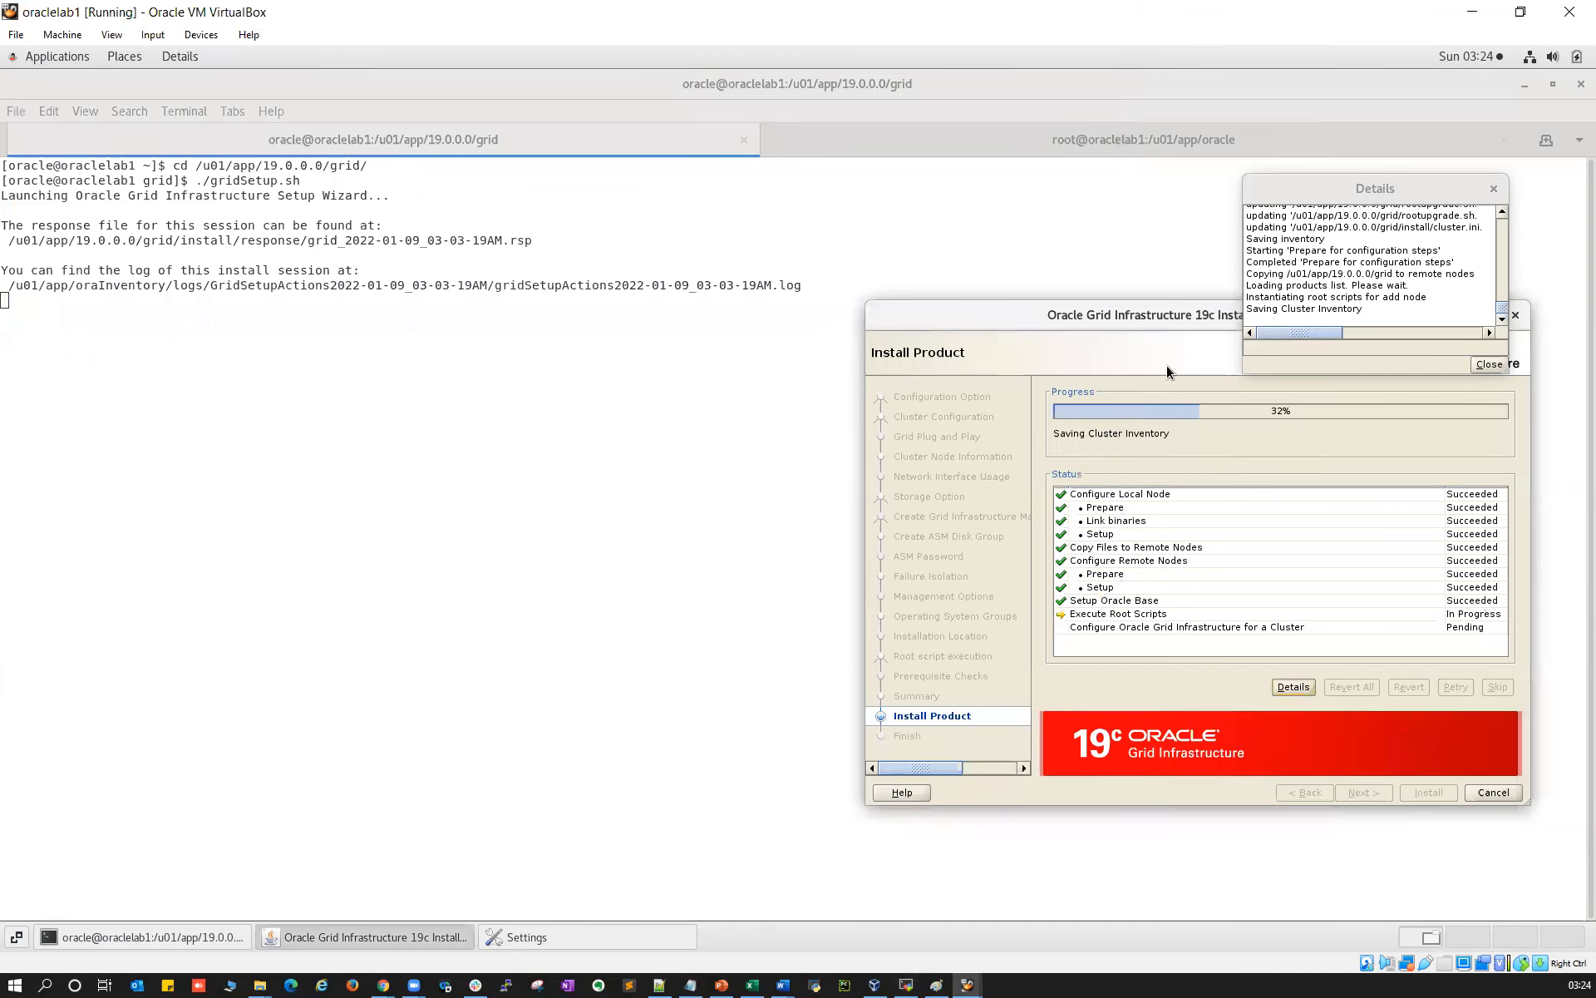
left_click_drag(1123, 328, 728, 388)
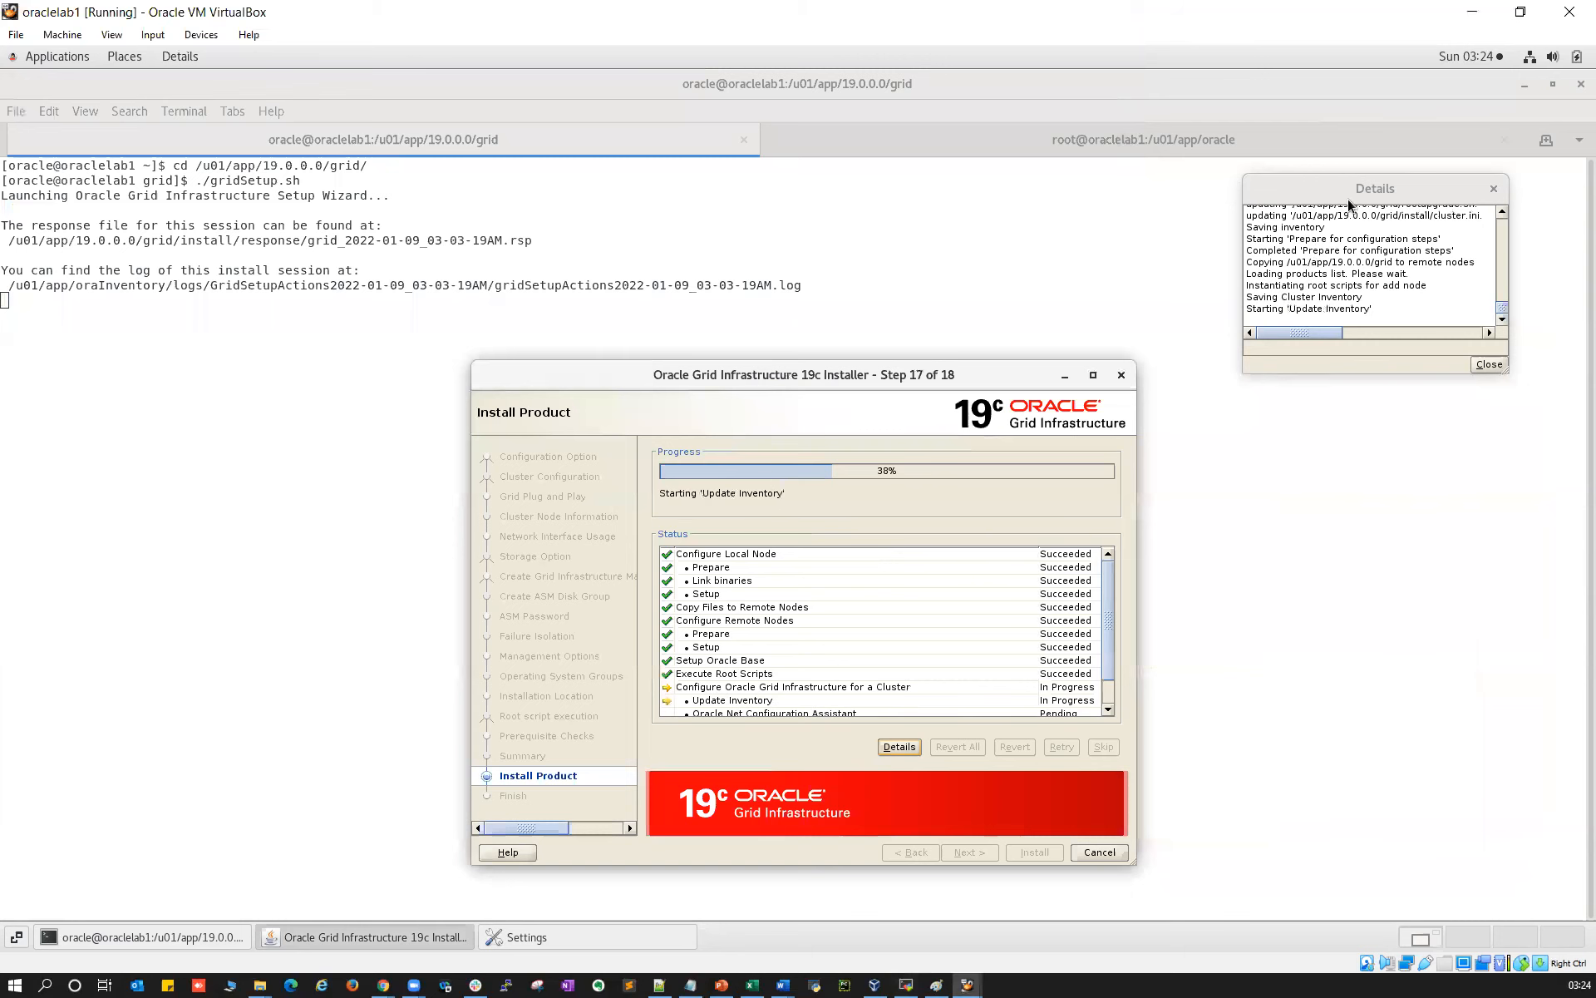
left_click_drag(1349, 189, 1324, 216)
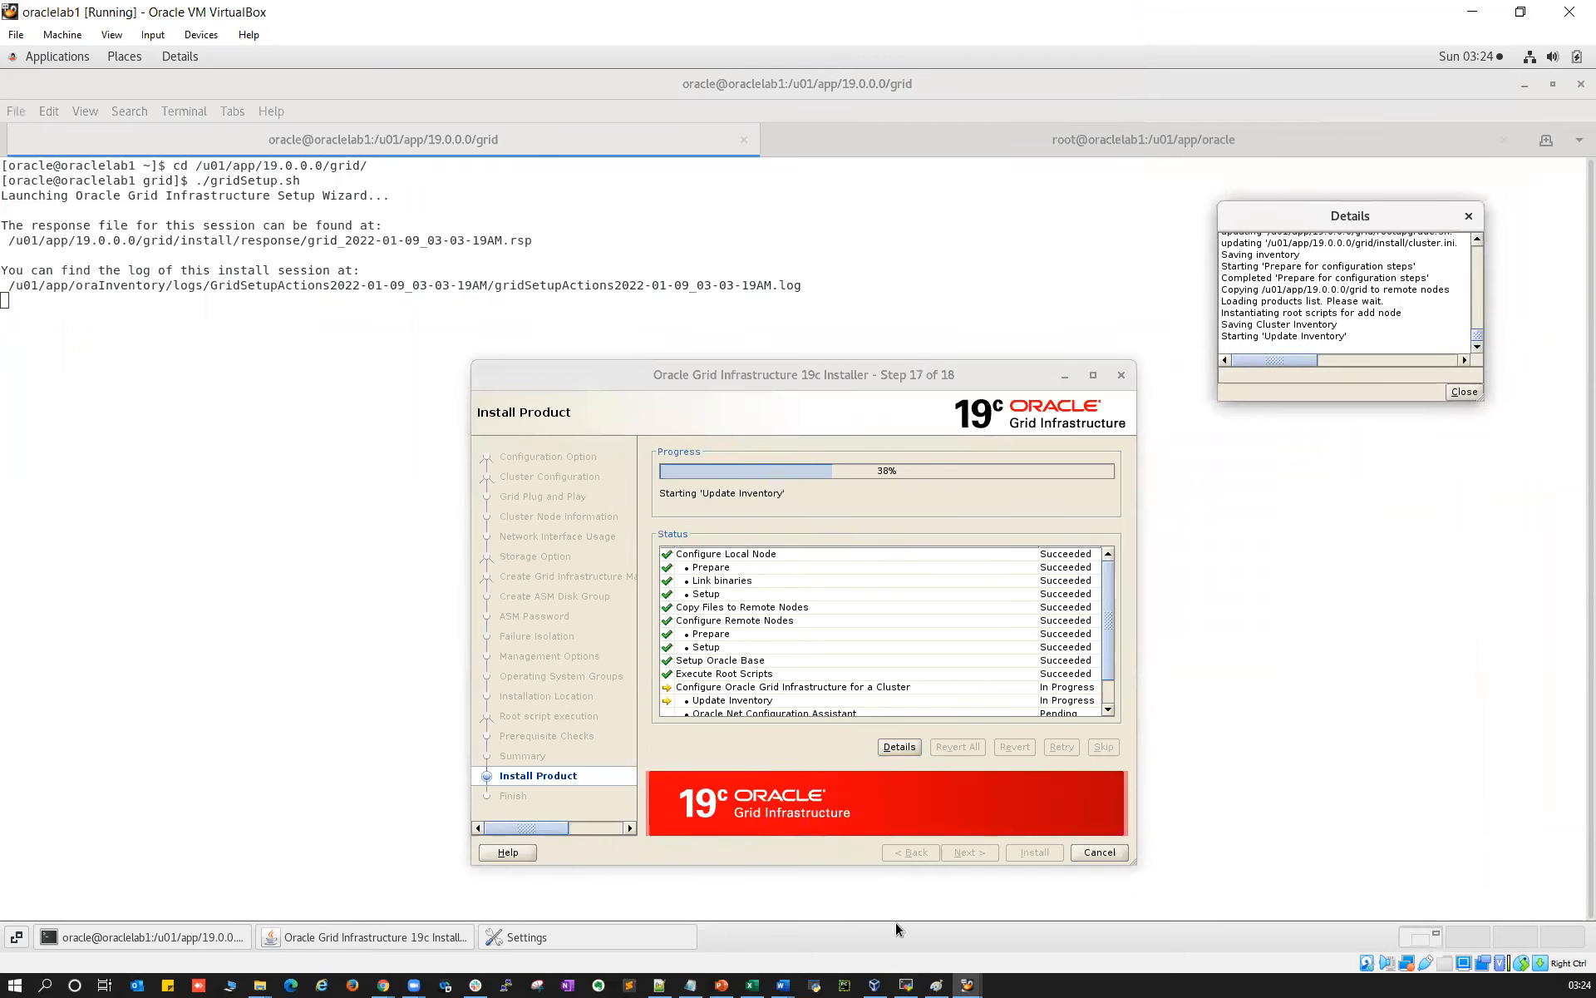
left_click(925, 981)
left_click(333, 109)
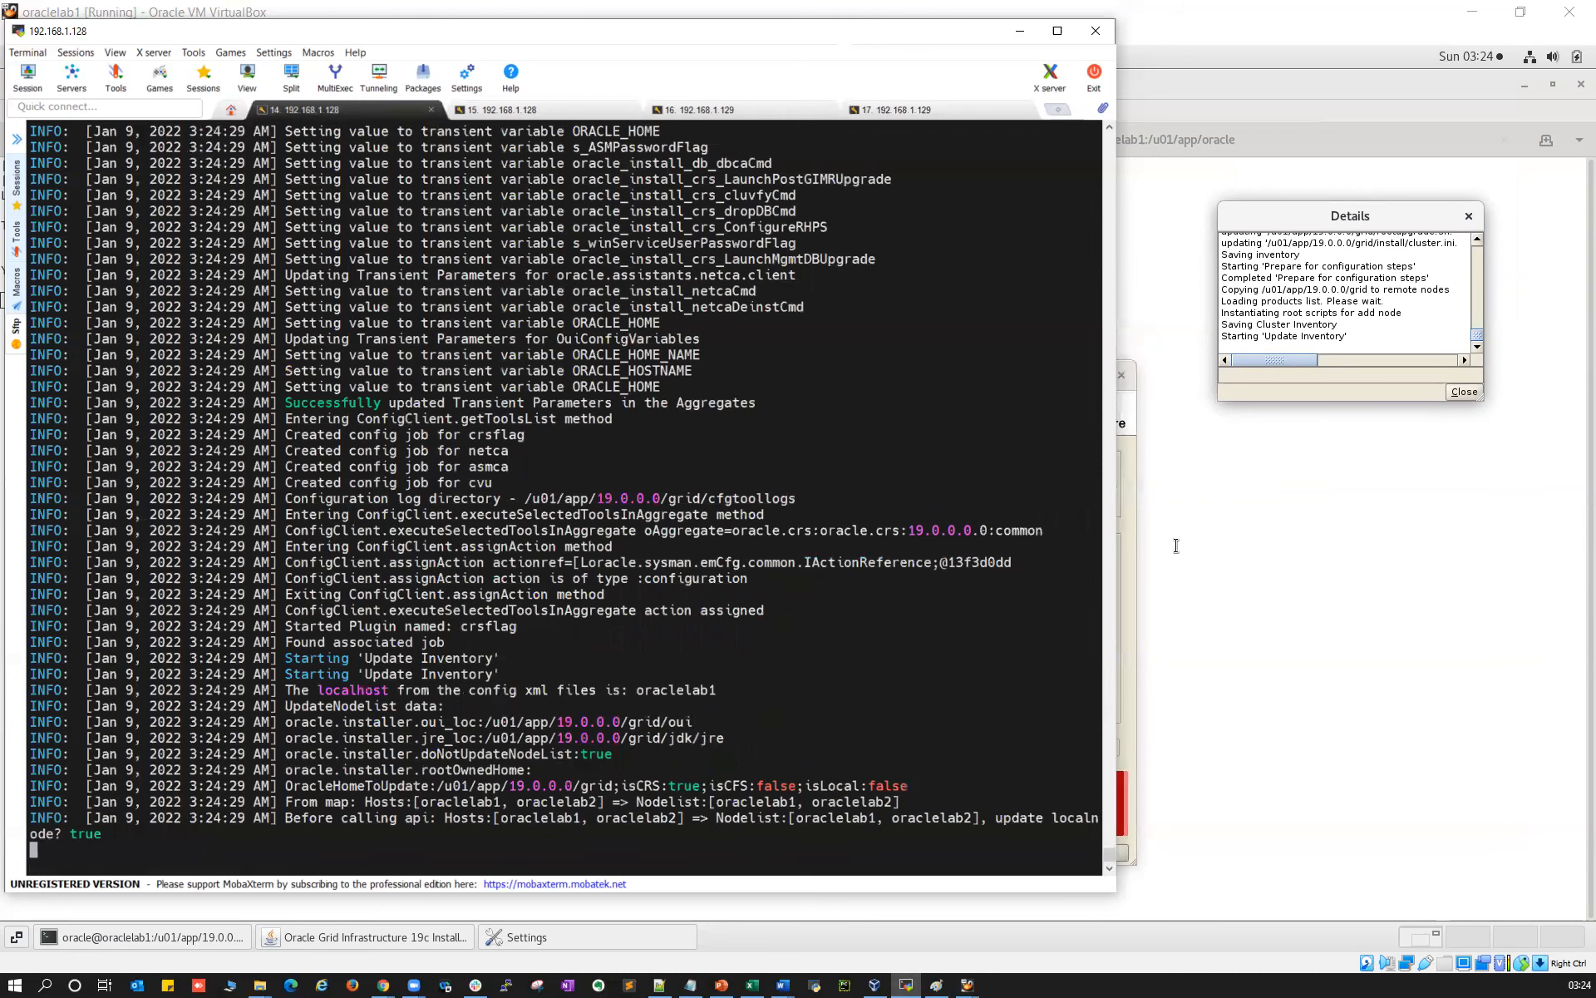
left_click(1135, 512)
left_click_drag(996, 382, 1404, 442)
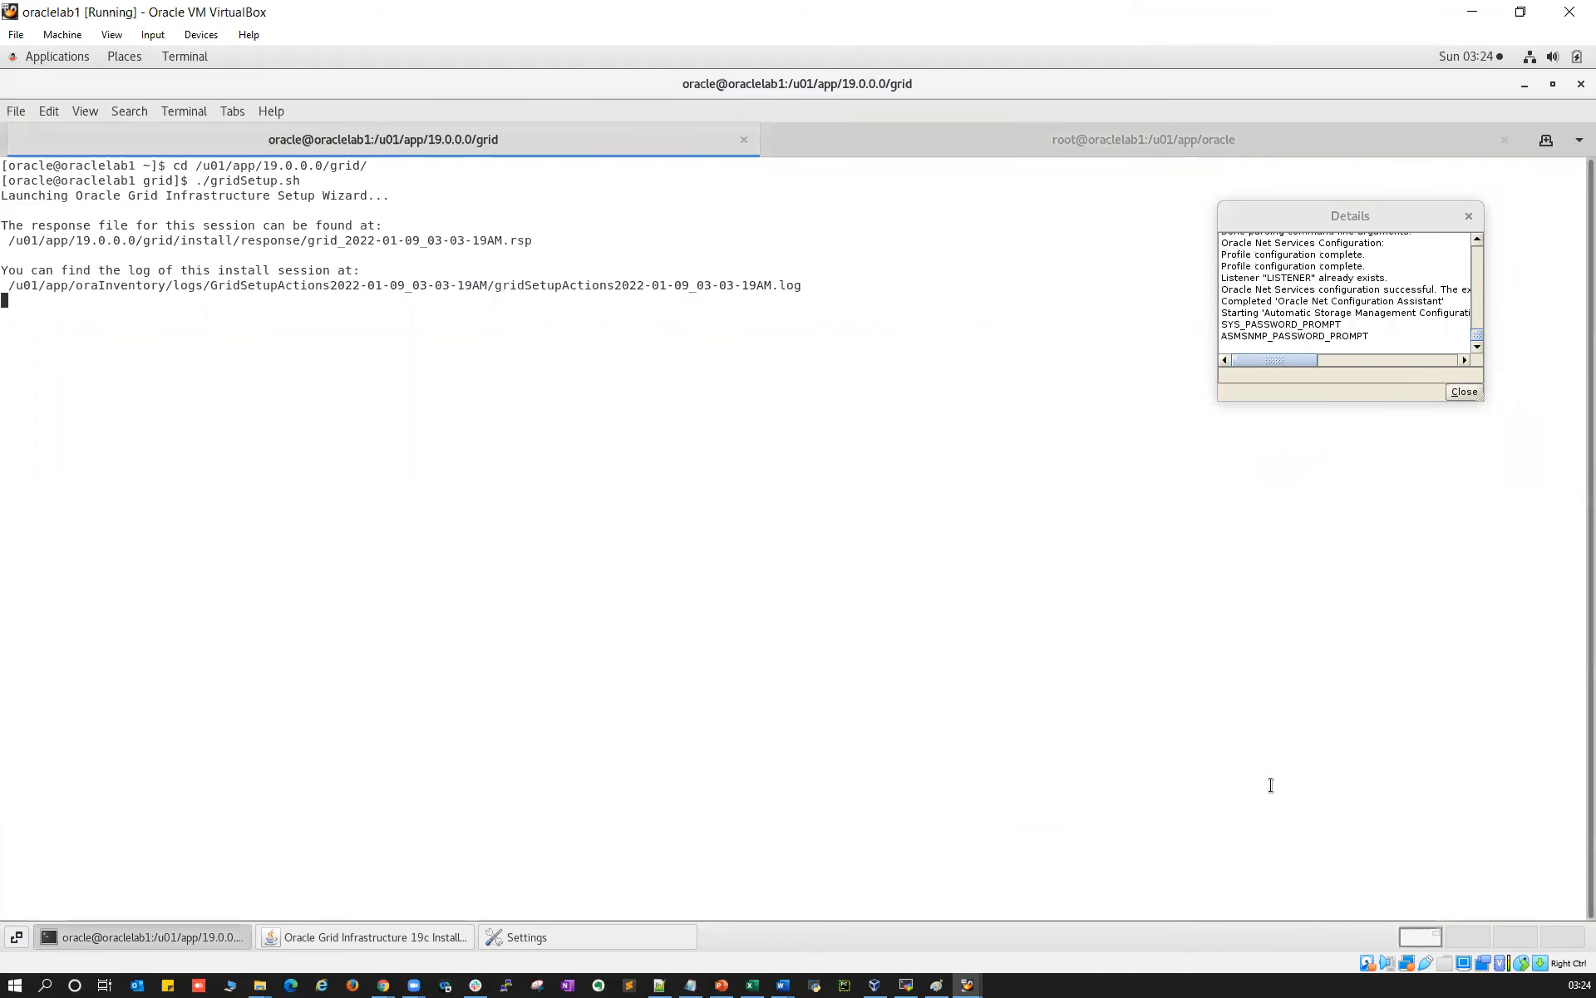
Follow the install log until the Cluster Integrity check passes at 84%
left_click(906, 985)
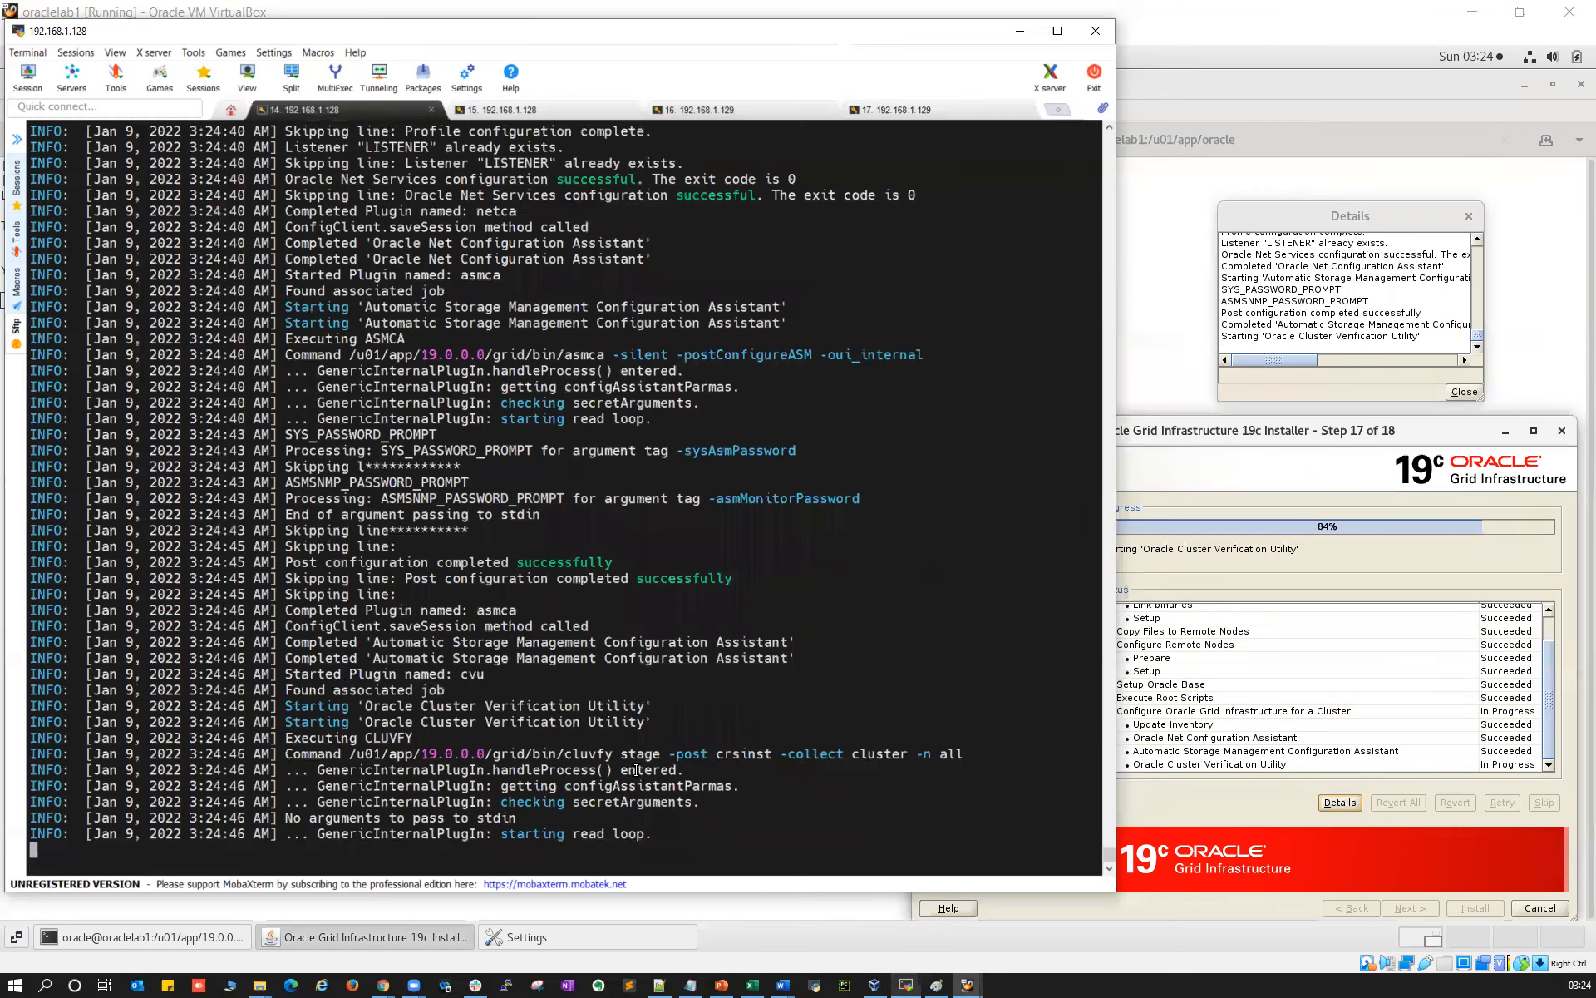
left_click(1265, 437)
left_click_drag(1197, 431, 1221, 434)
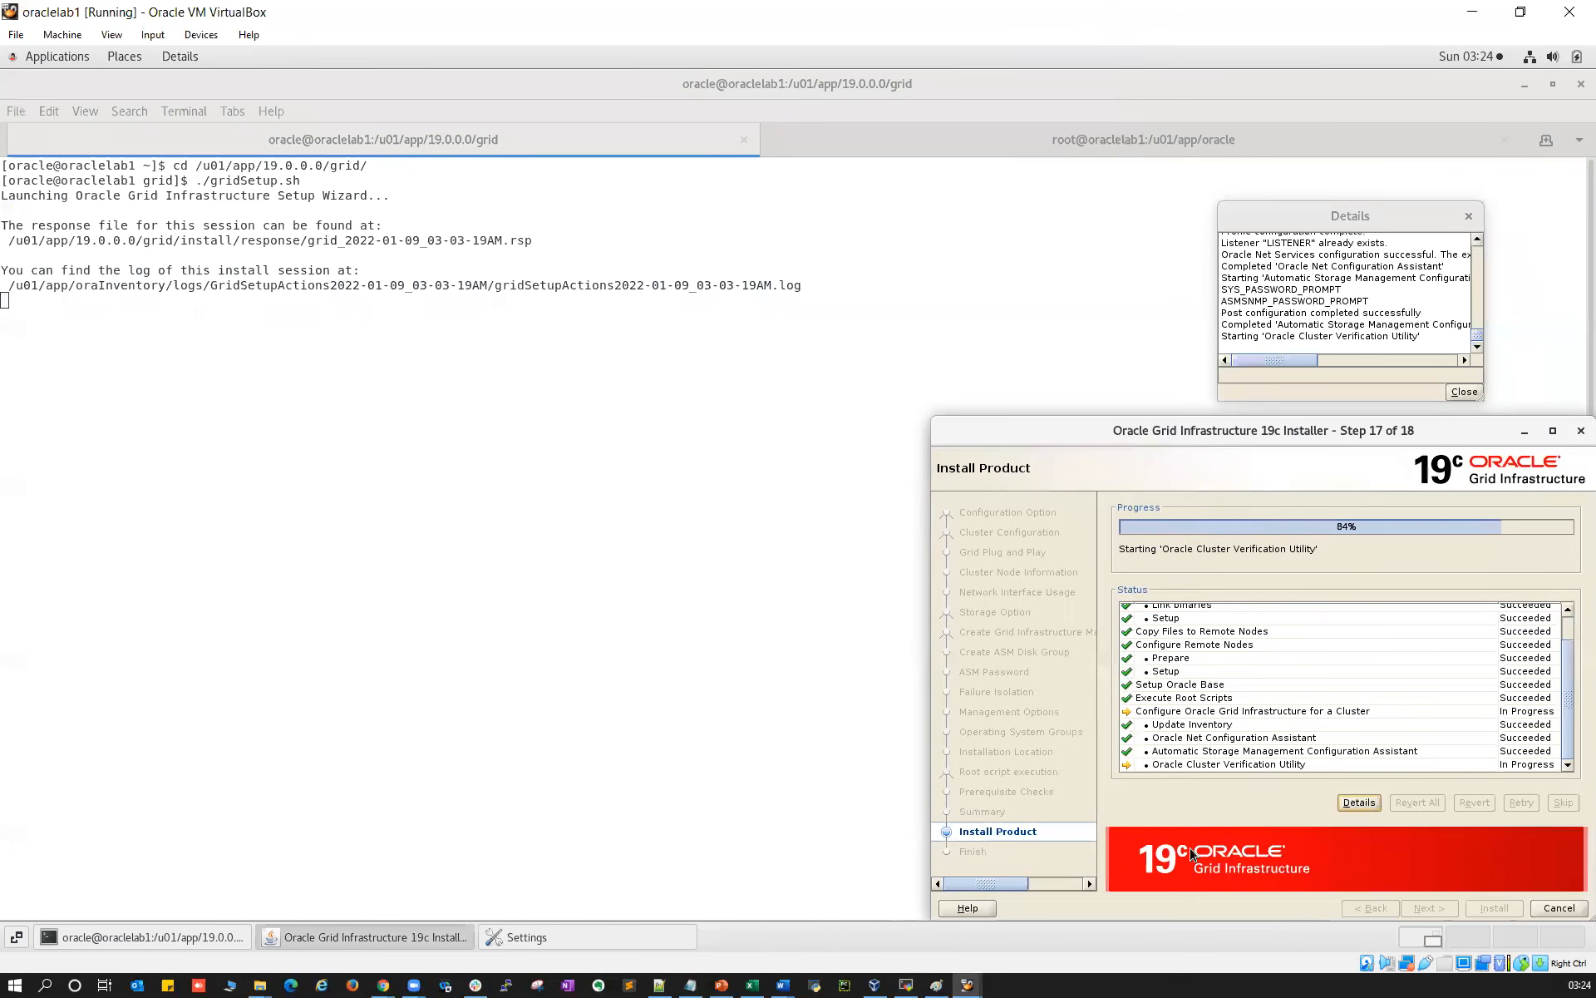
left_click(907, 986)
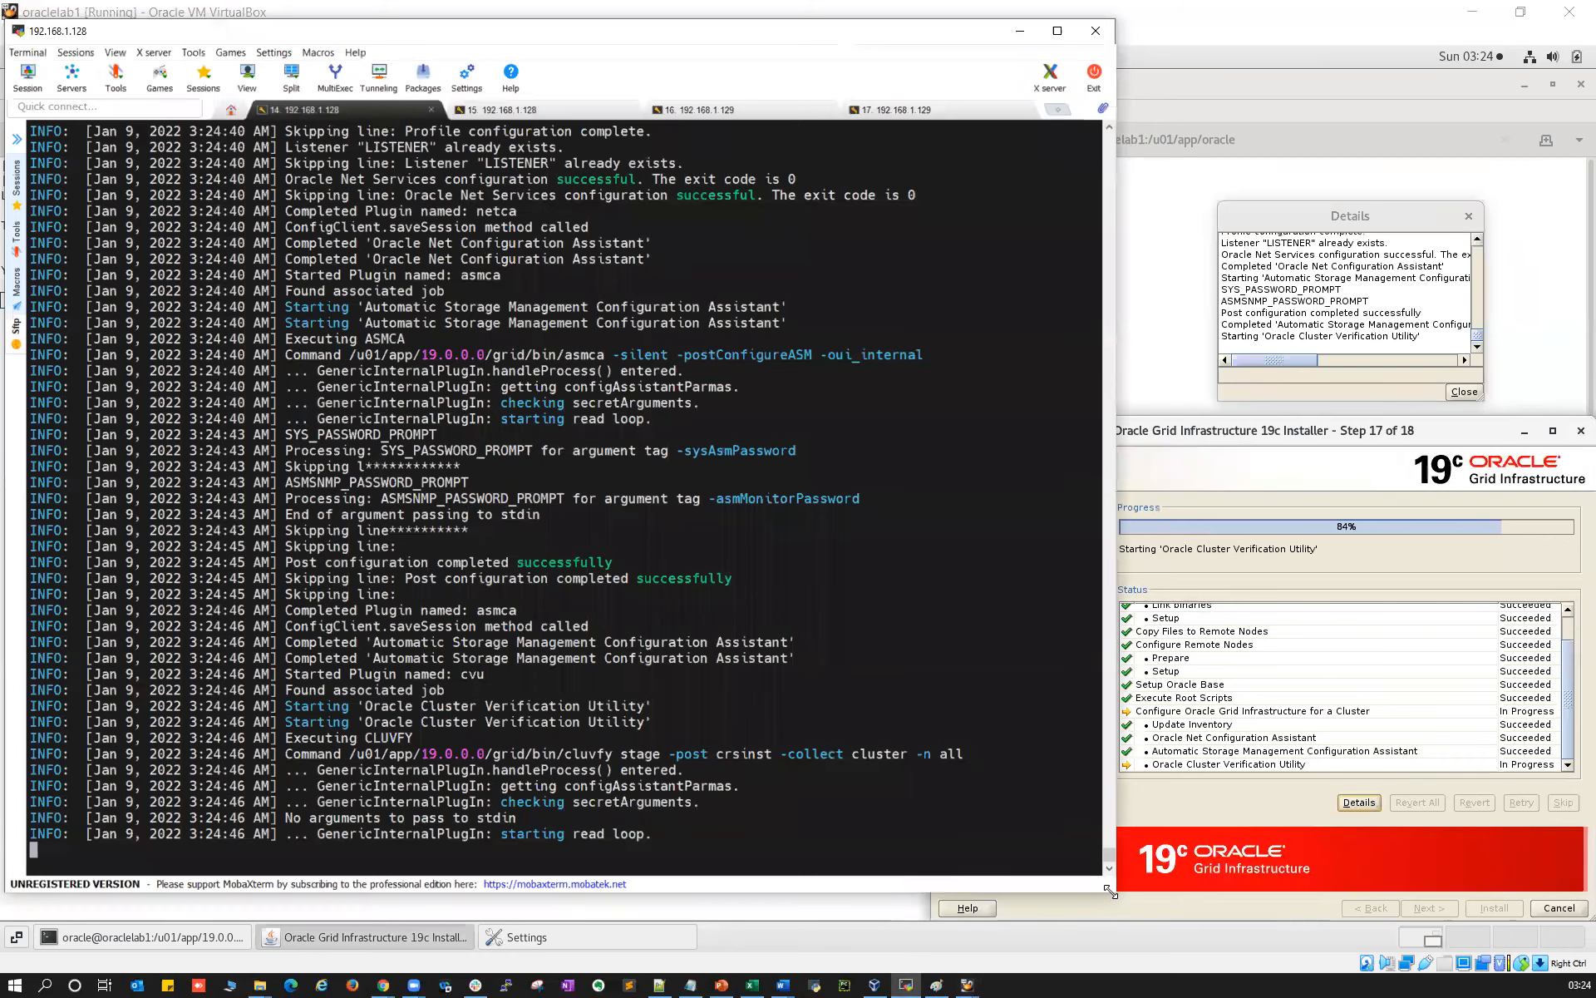
left_click_drag(1111, 891, 1000, 913)
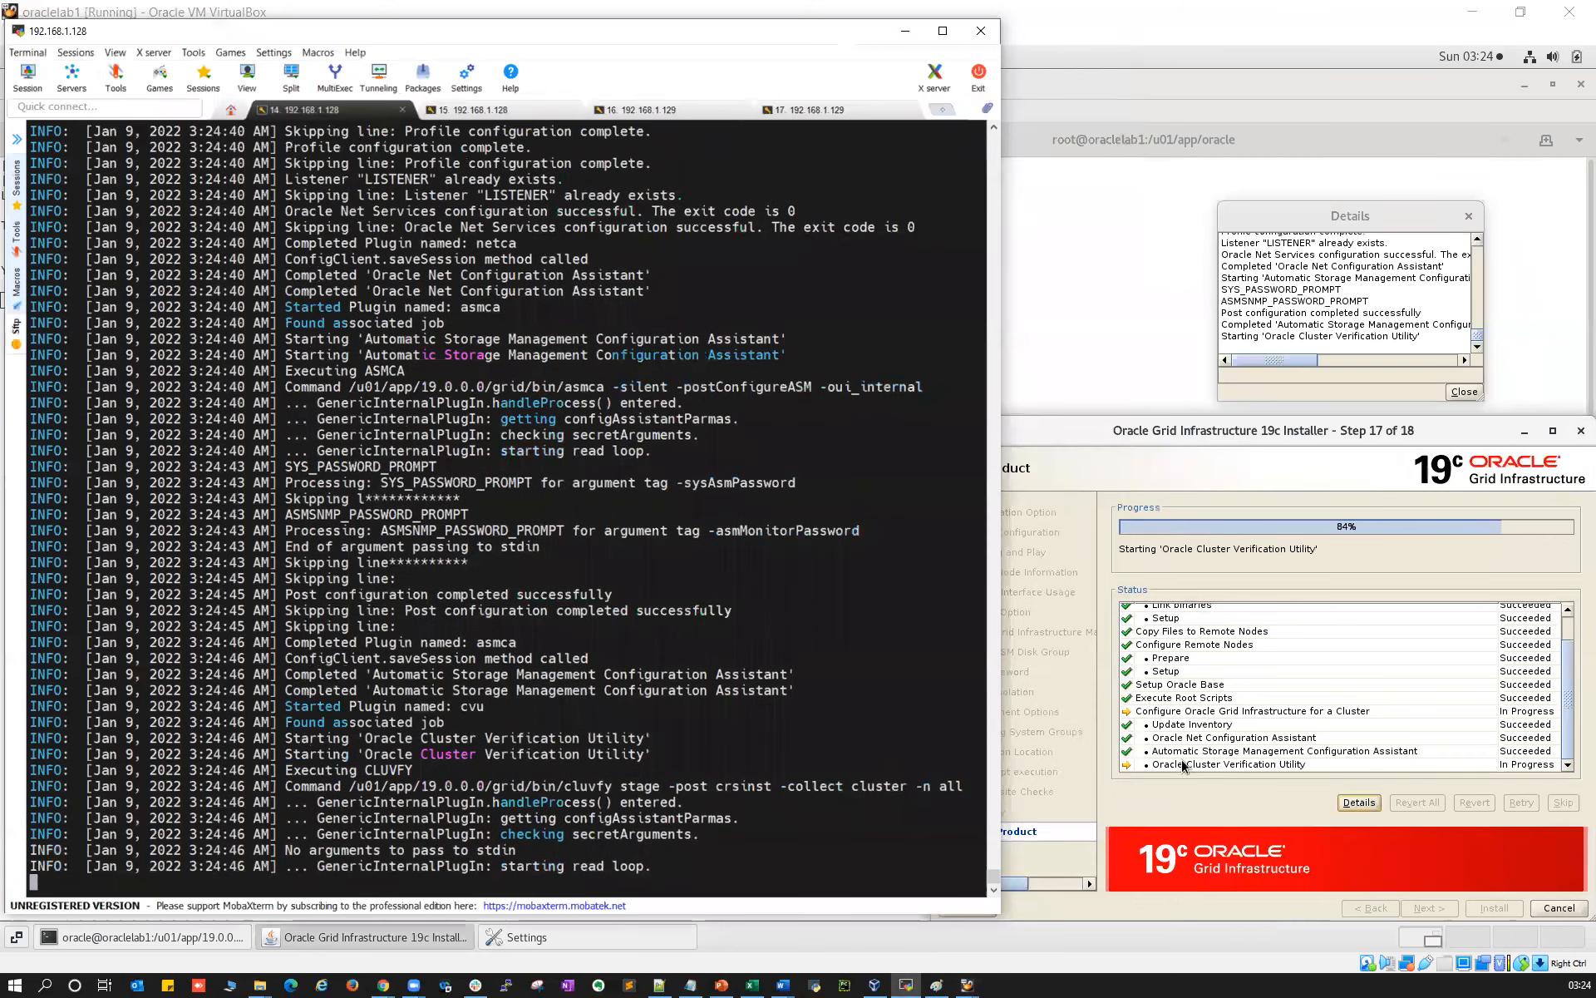
left_click(1545, 765)
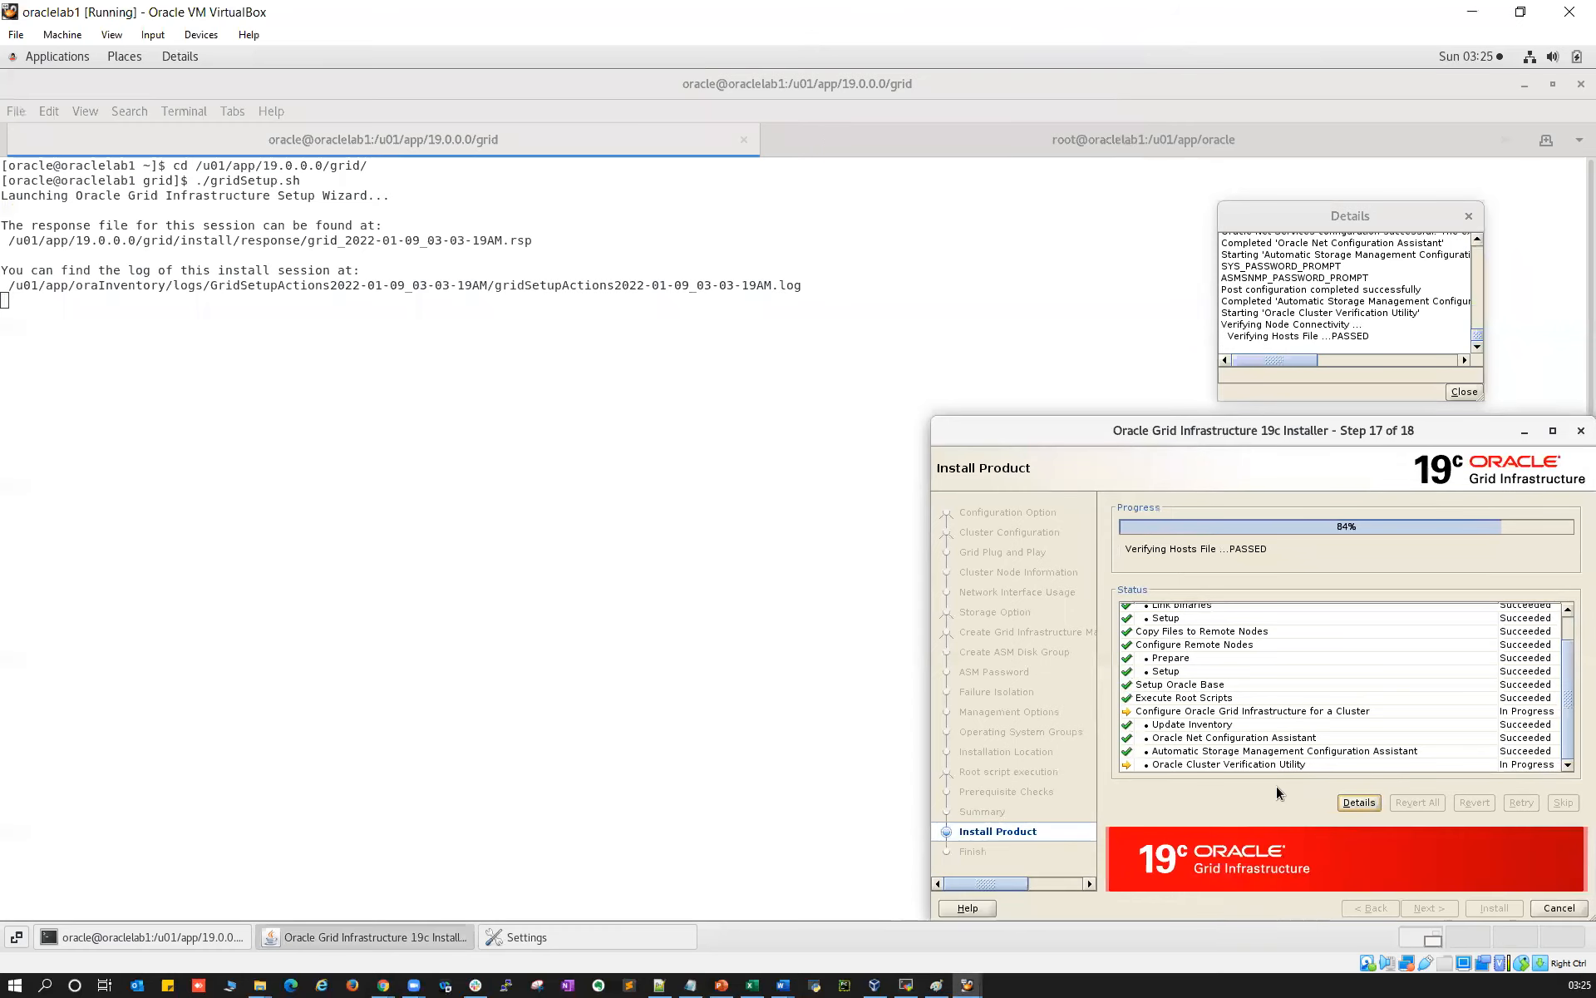
left_click(907, 986)
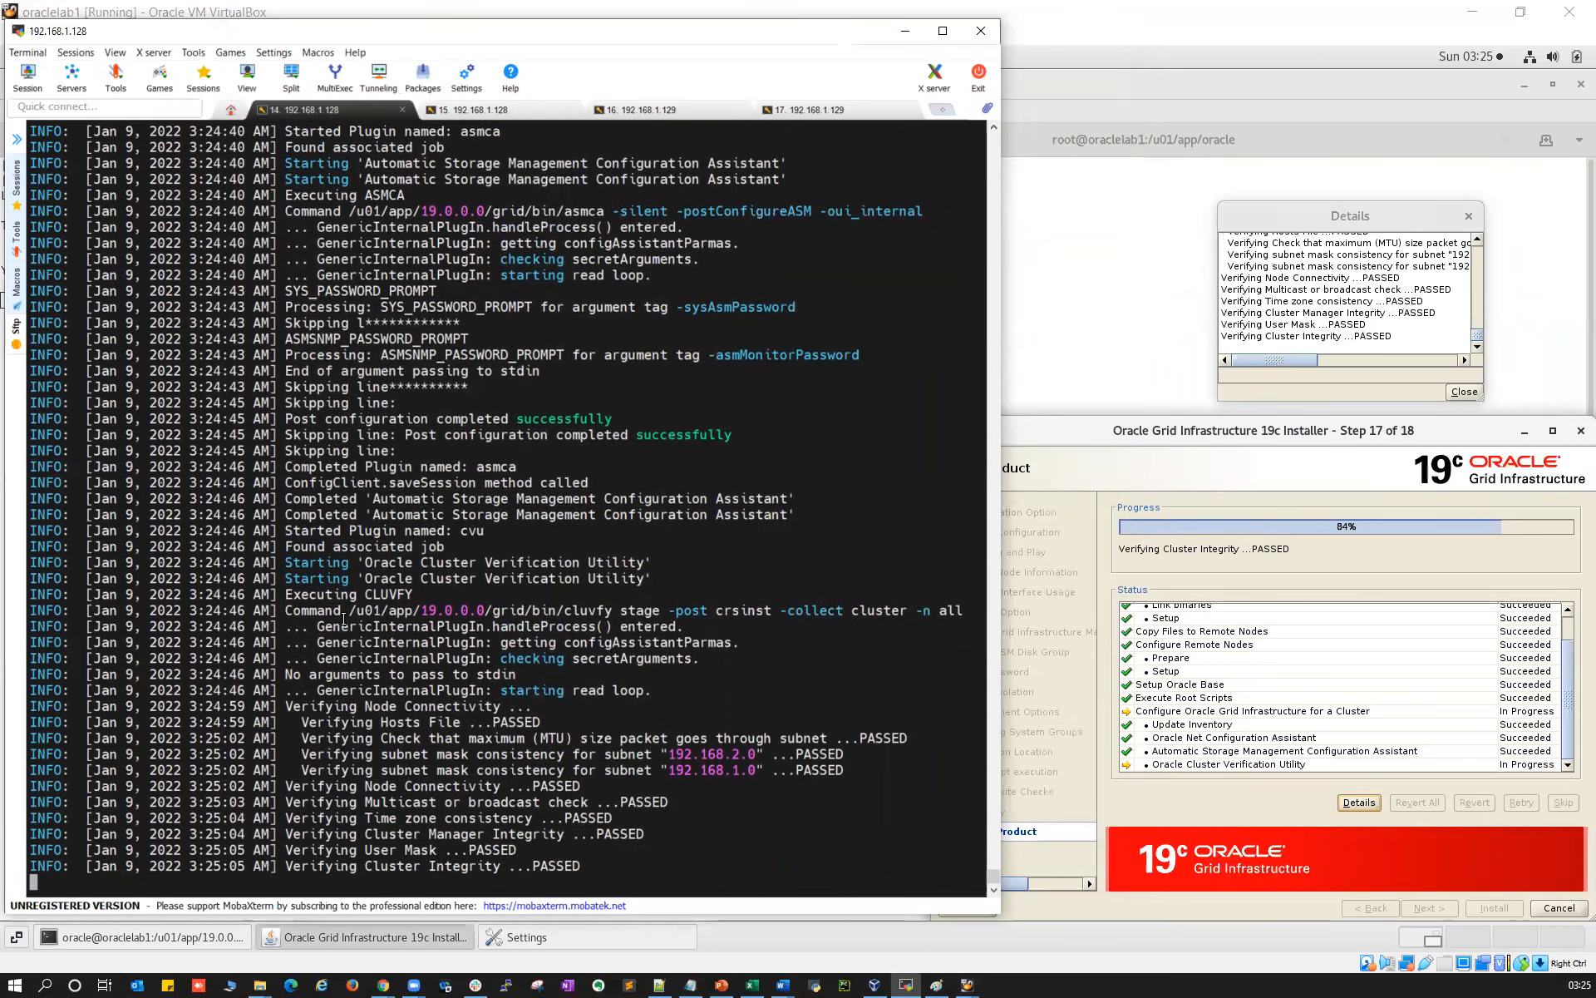
left_click_drag(308, 866, 1105, 823)
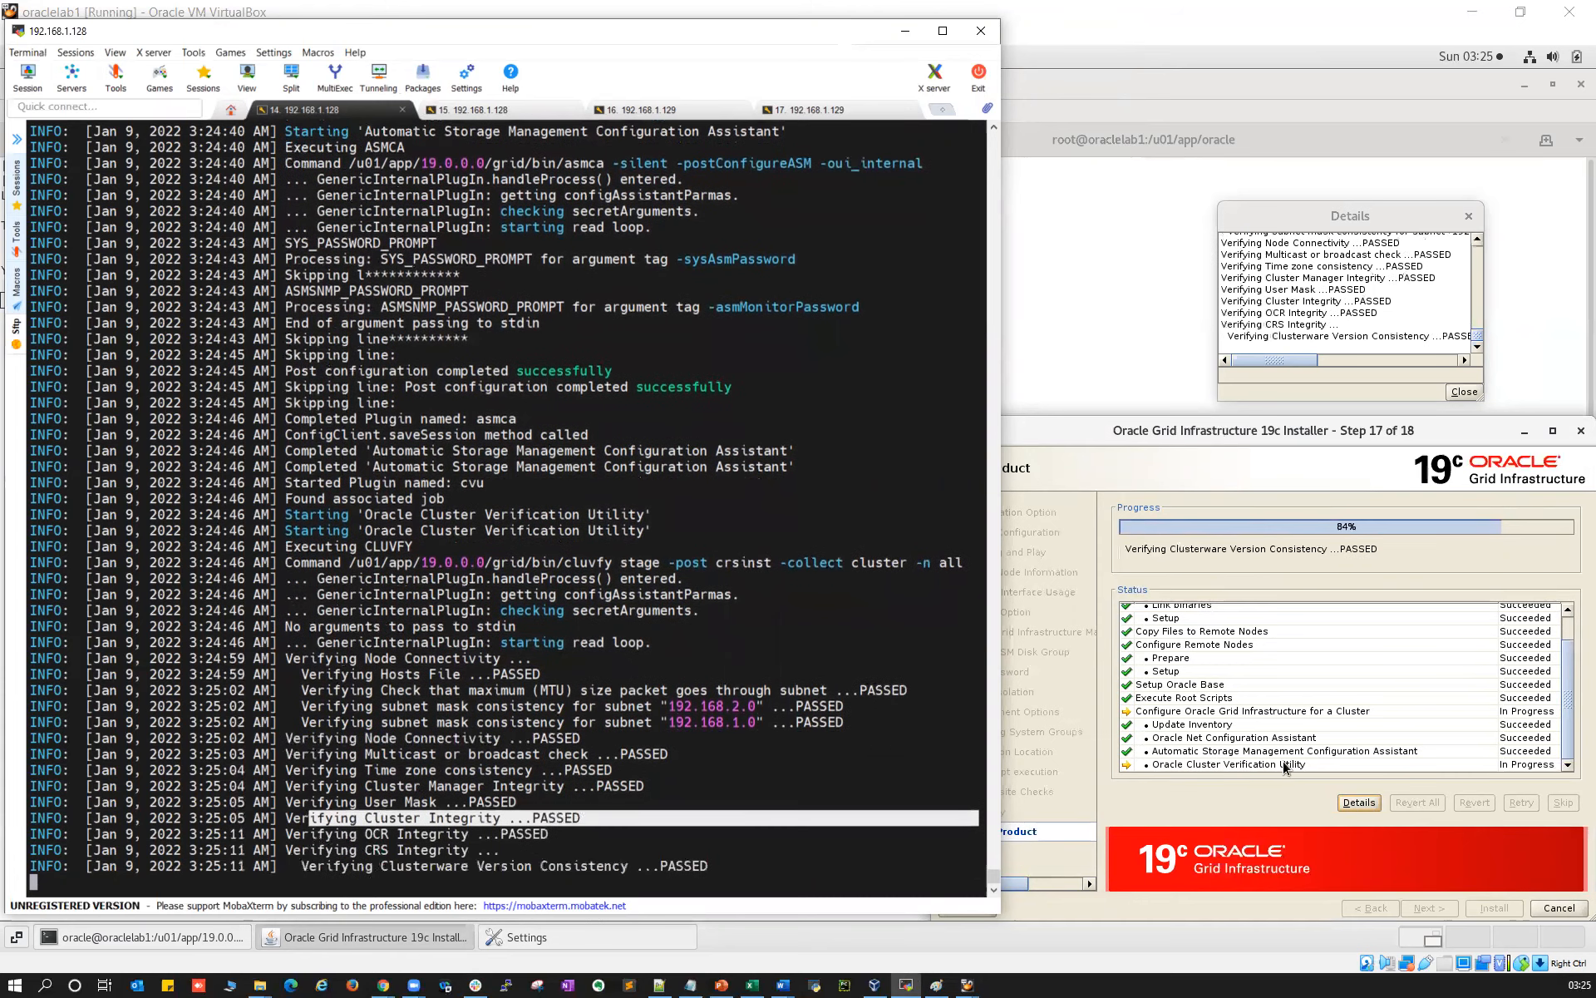
left_click(1301, 765)
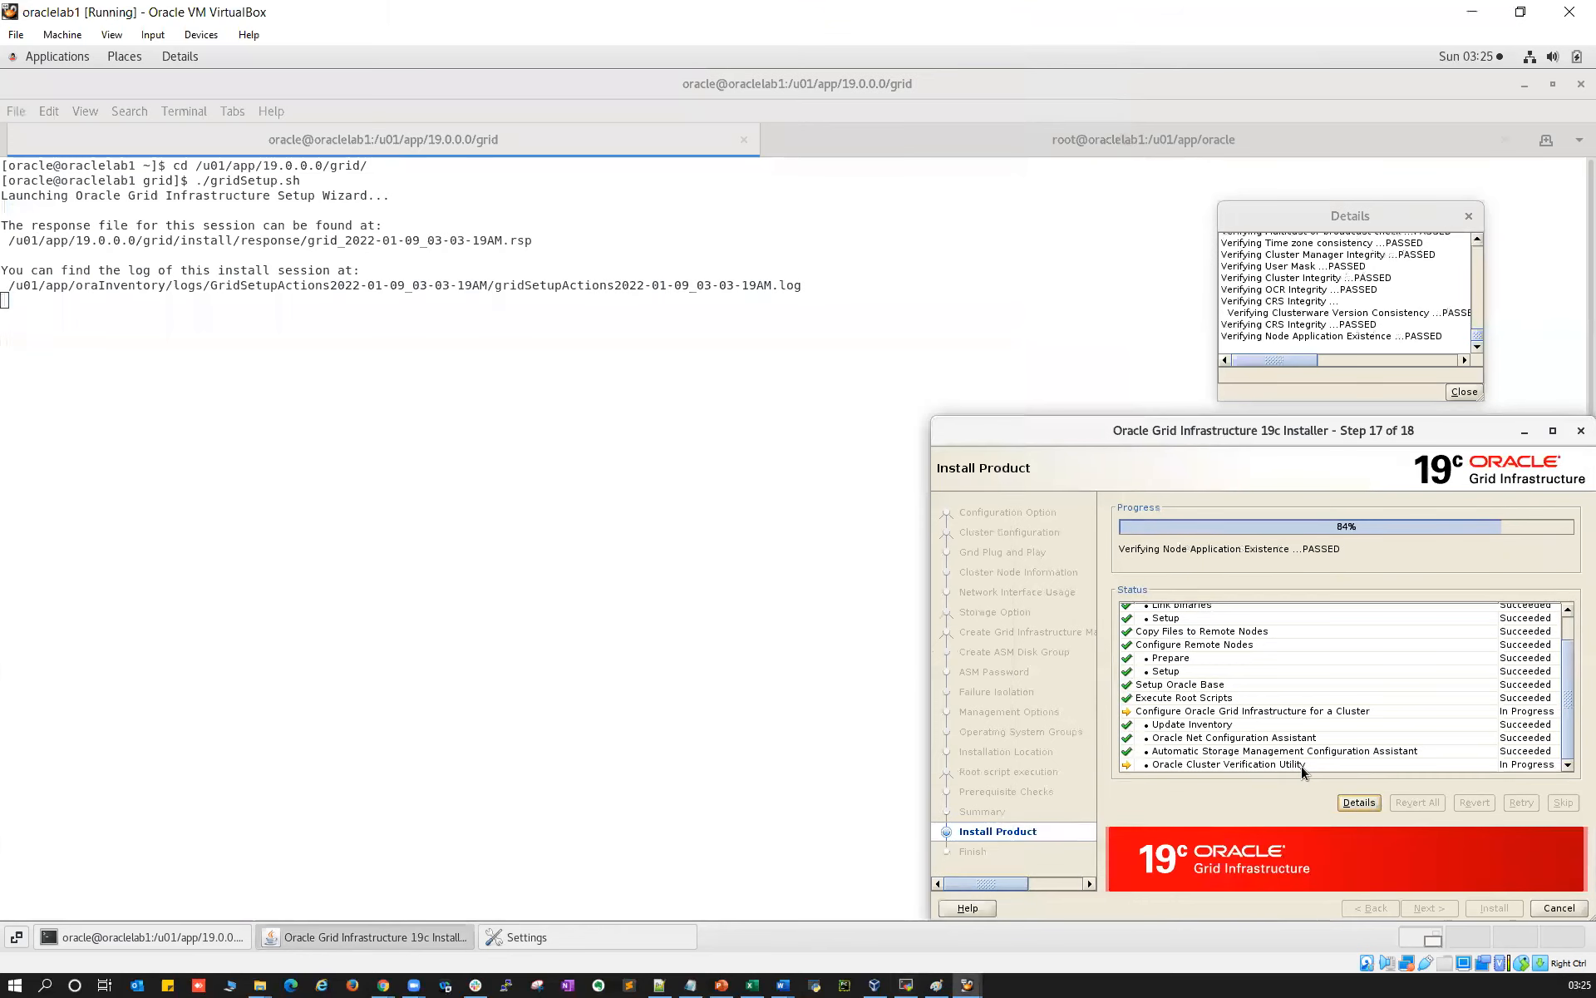
Wait for the Finish step, centre the installer and close it after the successful configuration
left_click(906, 984)
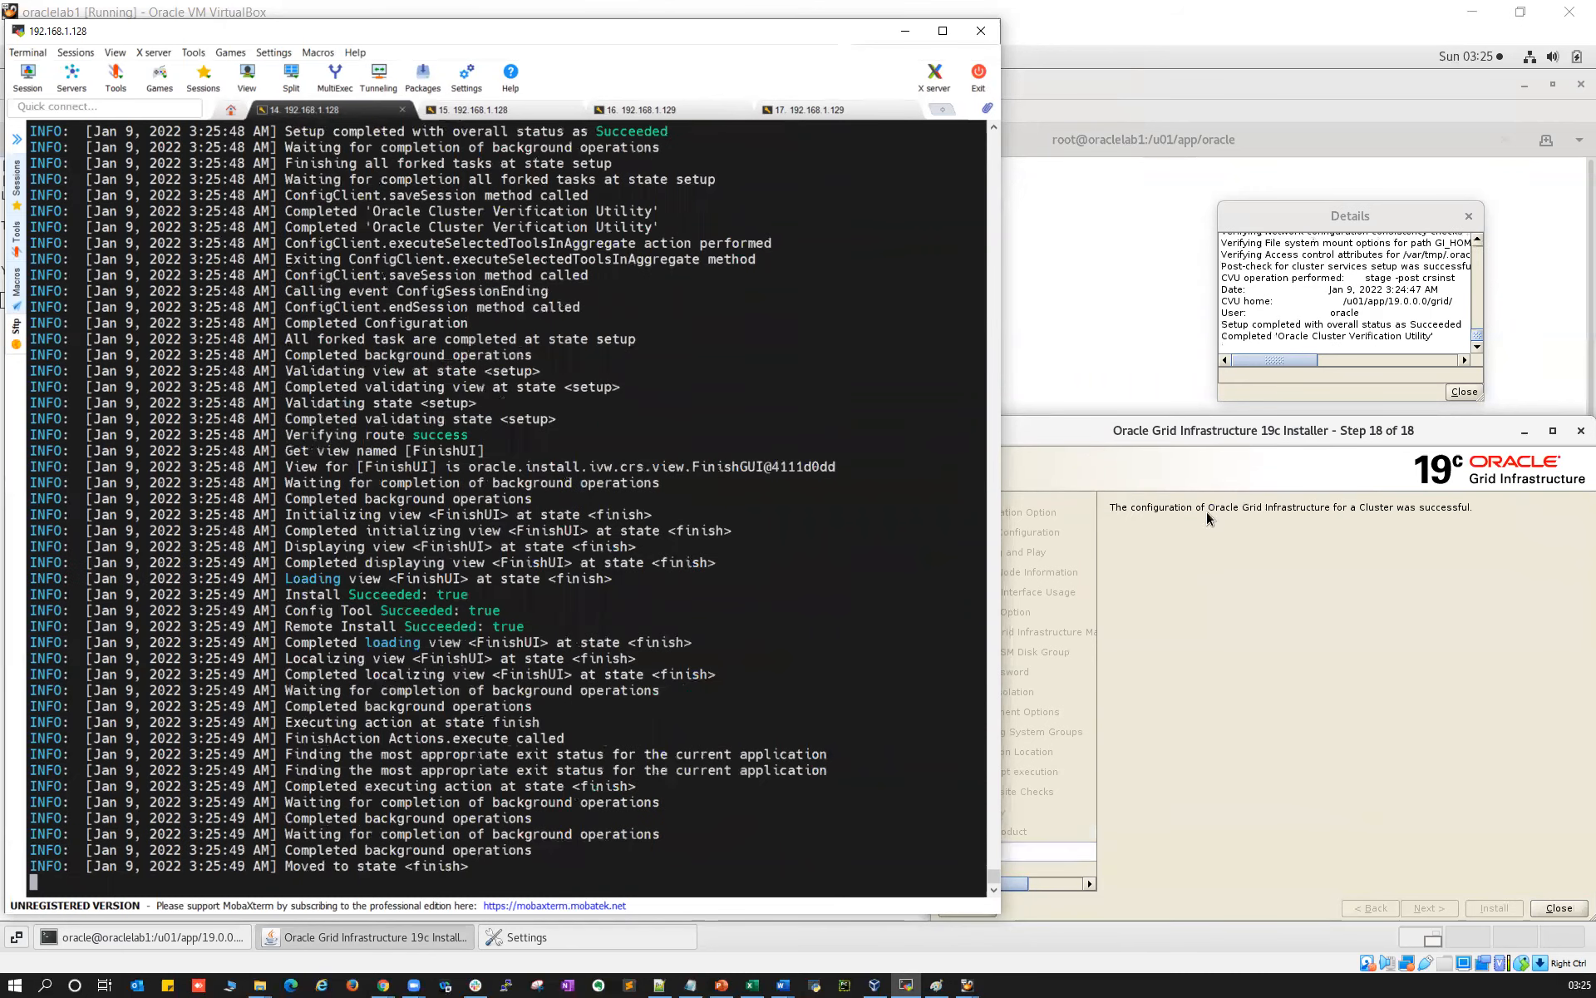
left_click(1178, 397)
left_click_drag(1177, 432, 807, 389)
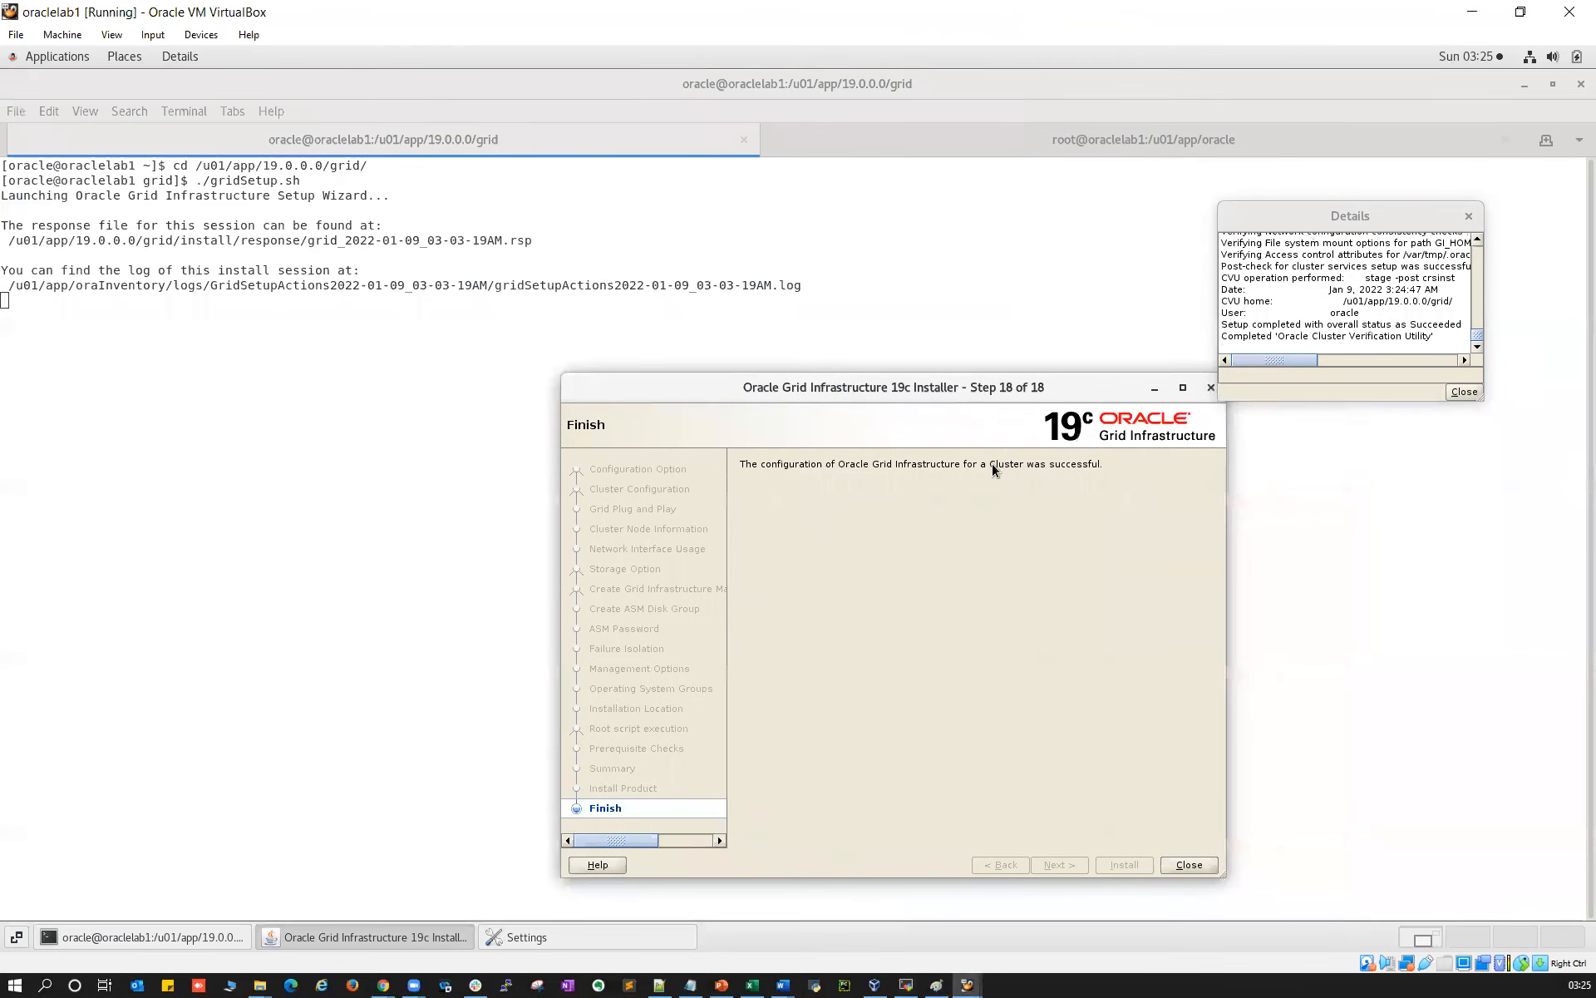
left_click(1189, 865)
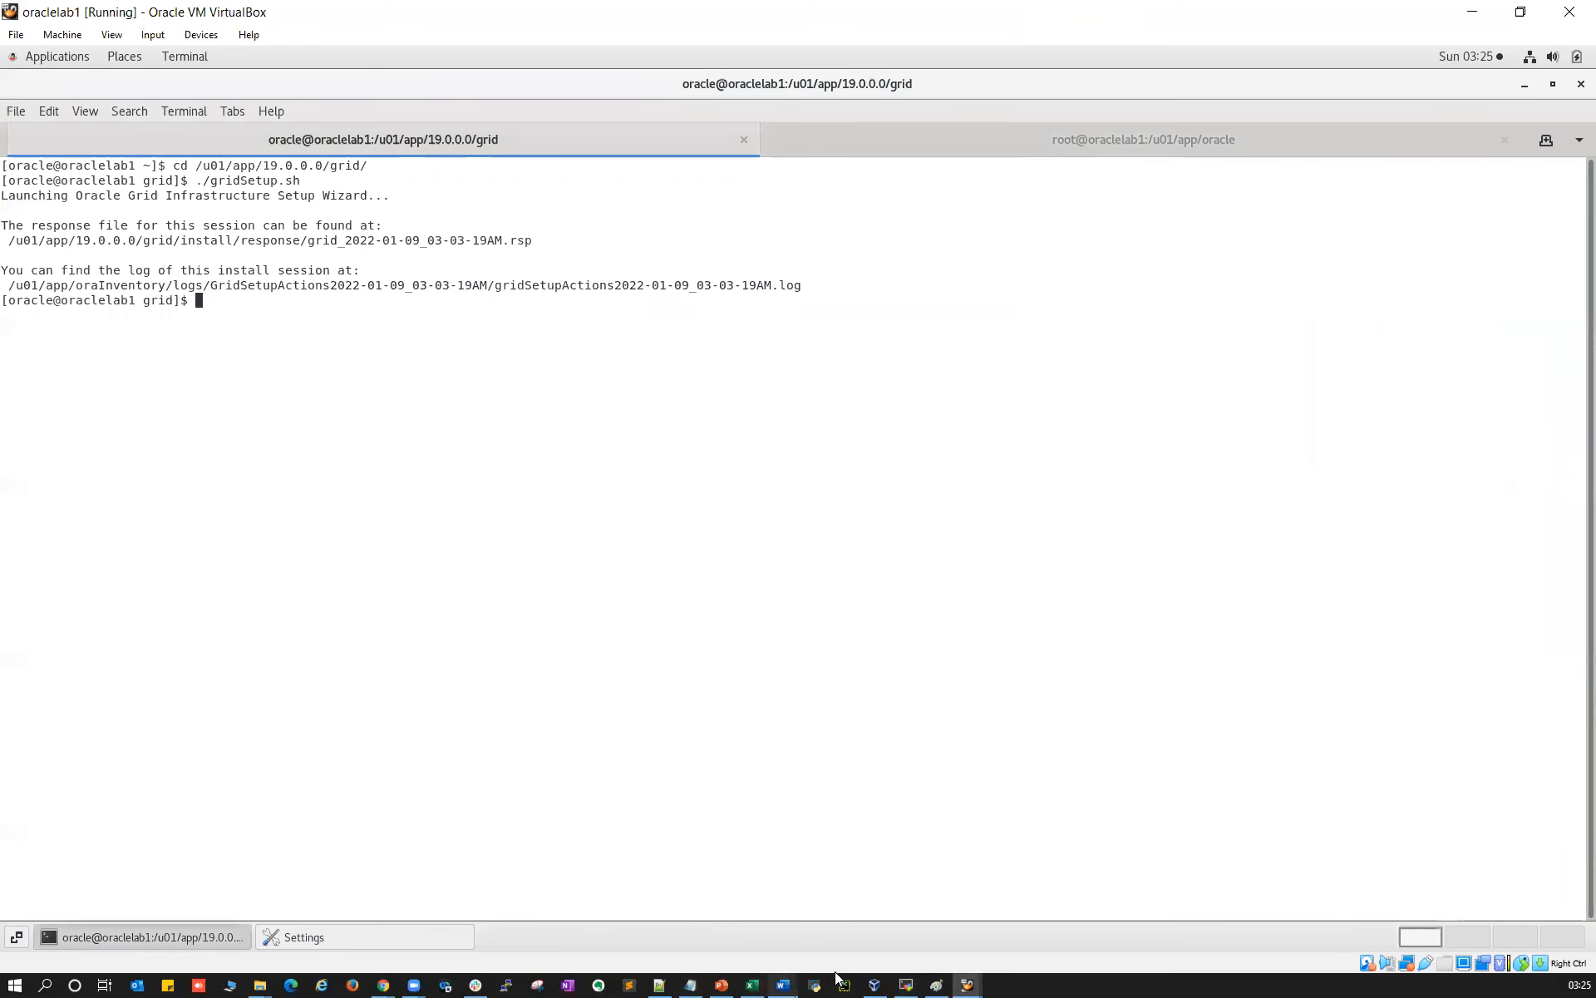
Maximize MobaXterm and run ps -ef|grep smon on oraclelab1, showing +ASM1
left_click(906, 985)
double_click(266, 32)
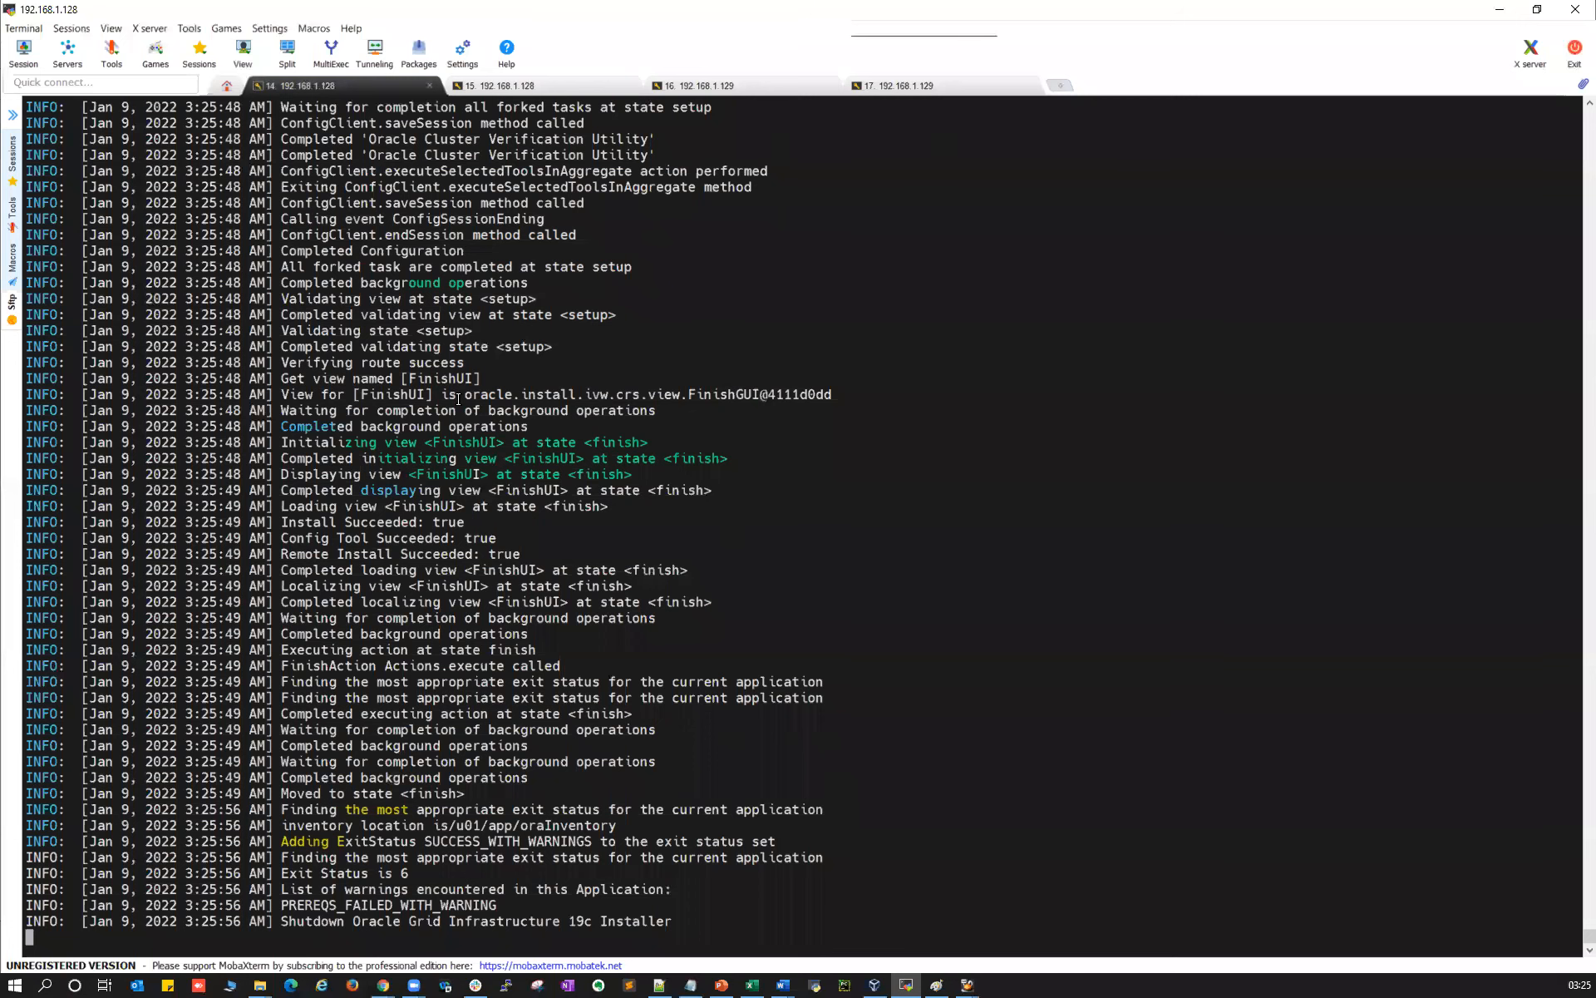
key("ctrl+c")
key("Return")
key("Return")
key("Return")
type("ps -ef|grep smon")
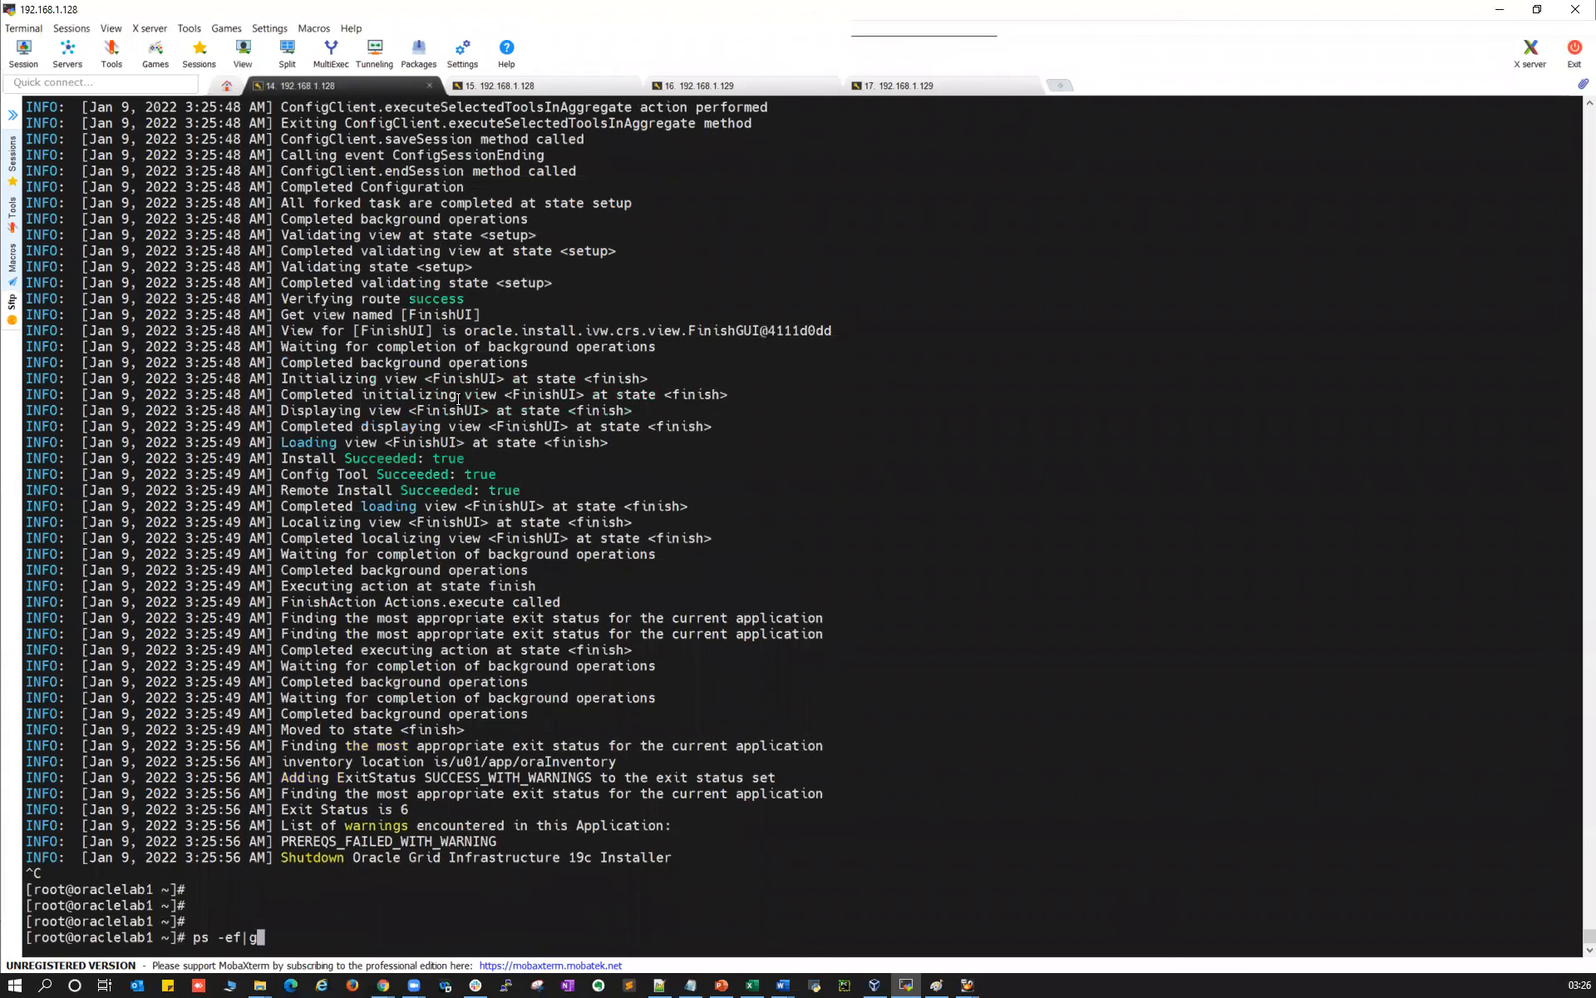
key("Return")
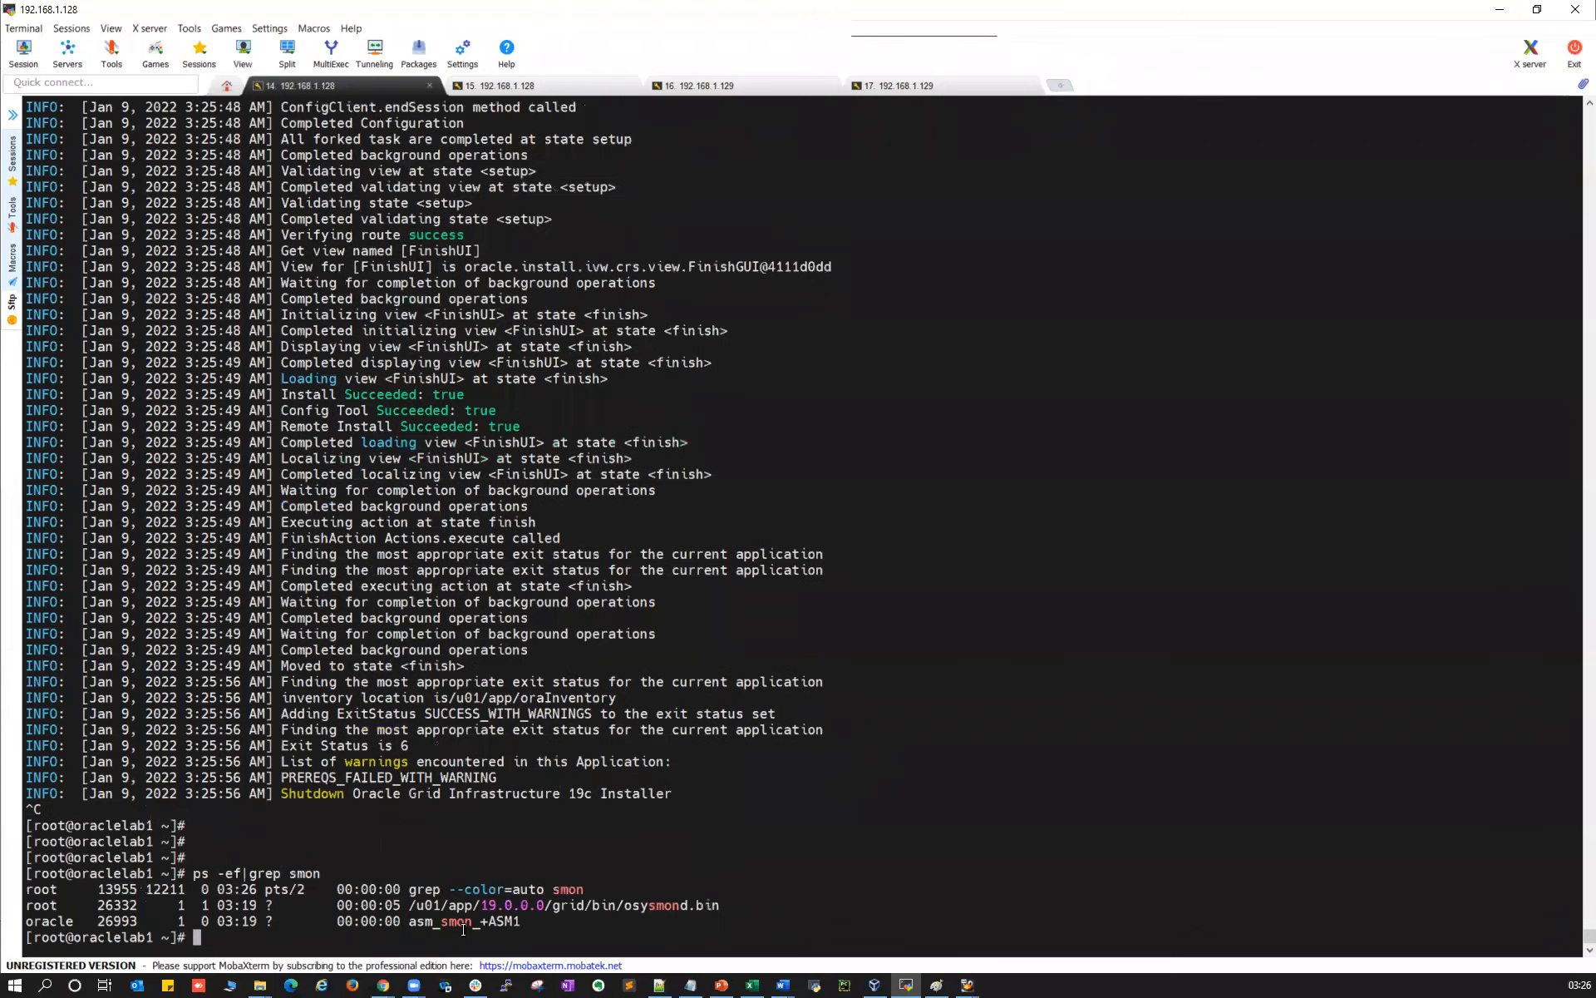
left_click_drag(480, 922, 520, 919)
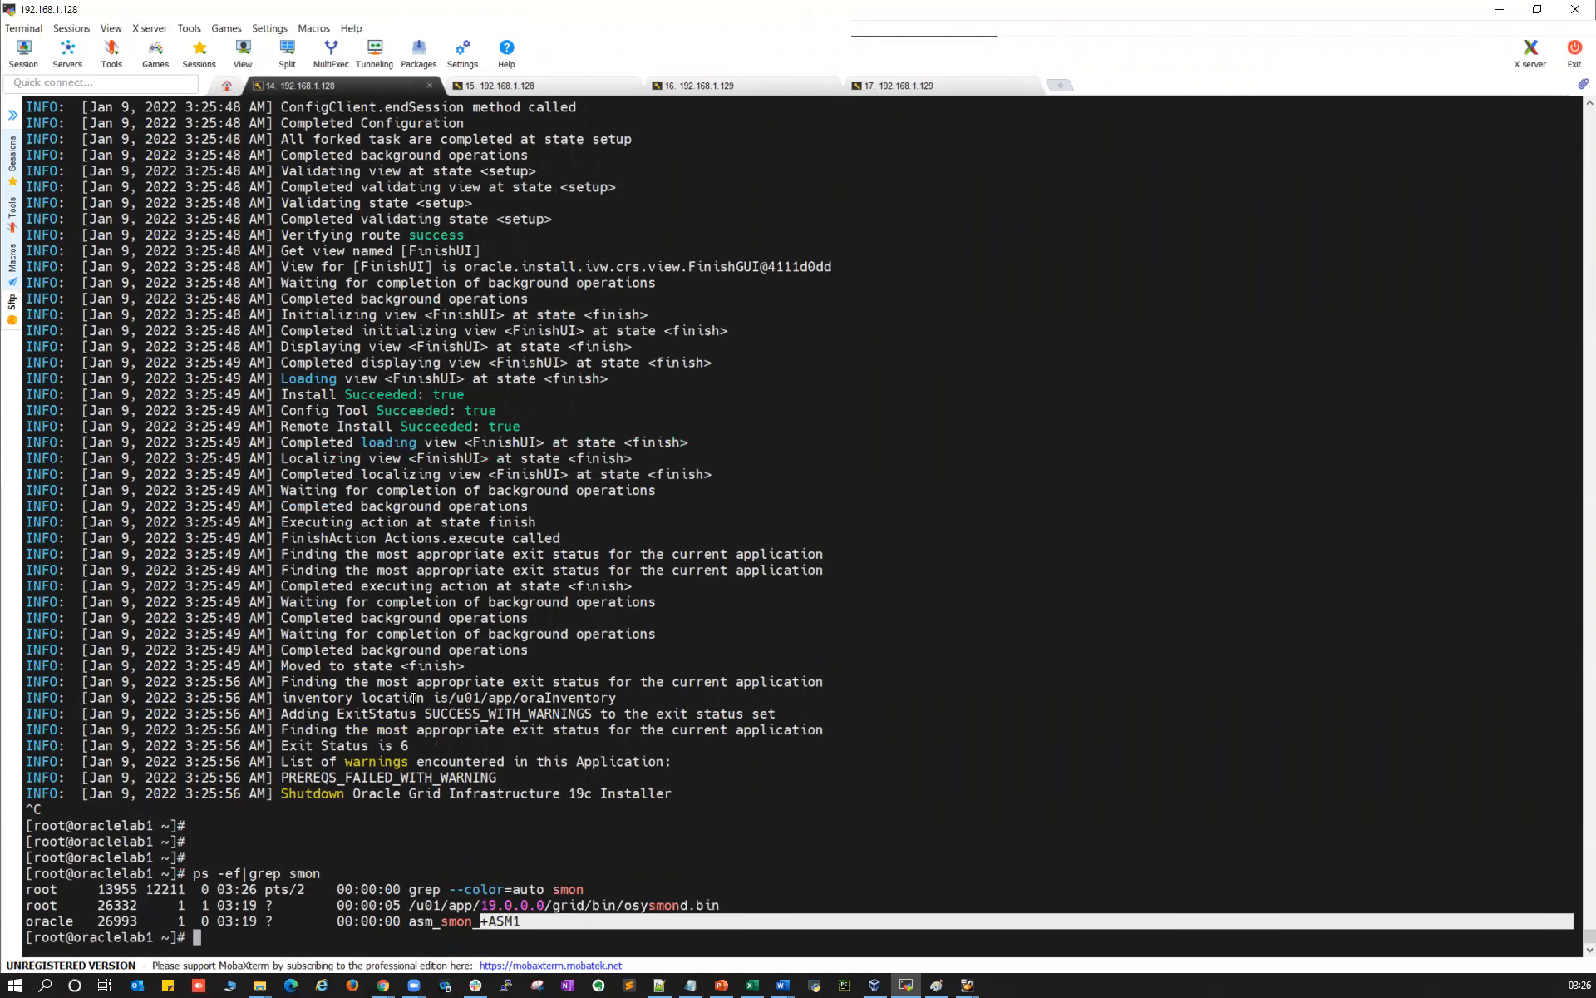
Run the same smon check on oraclelab2 to confirm +ASM2 is running
left_click(714, 85)
type("ps -ef|grep smon")
key("Return")
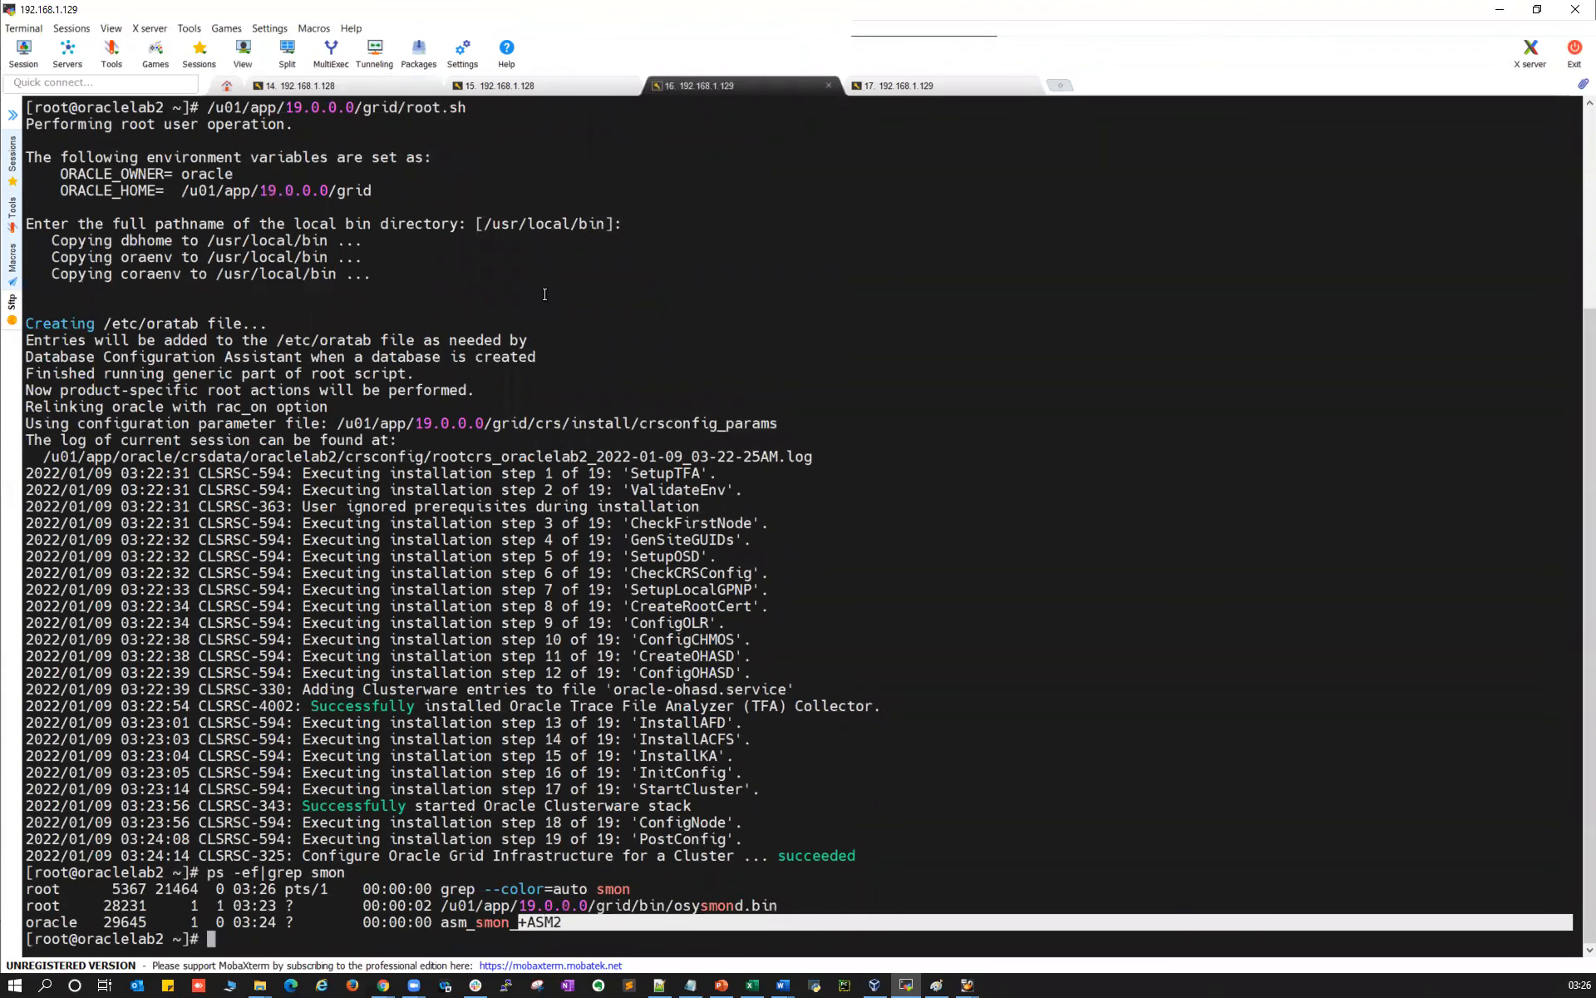
left_click(338, 83)
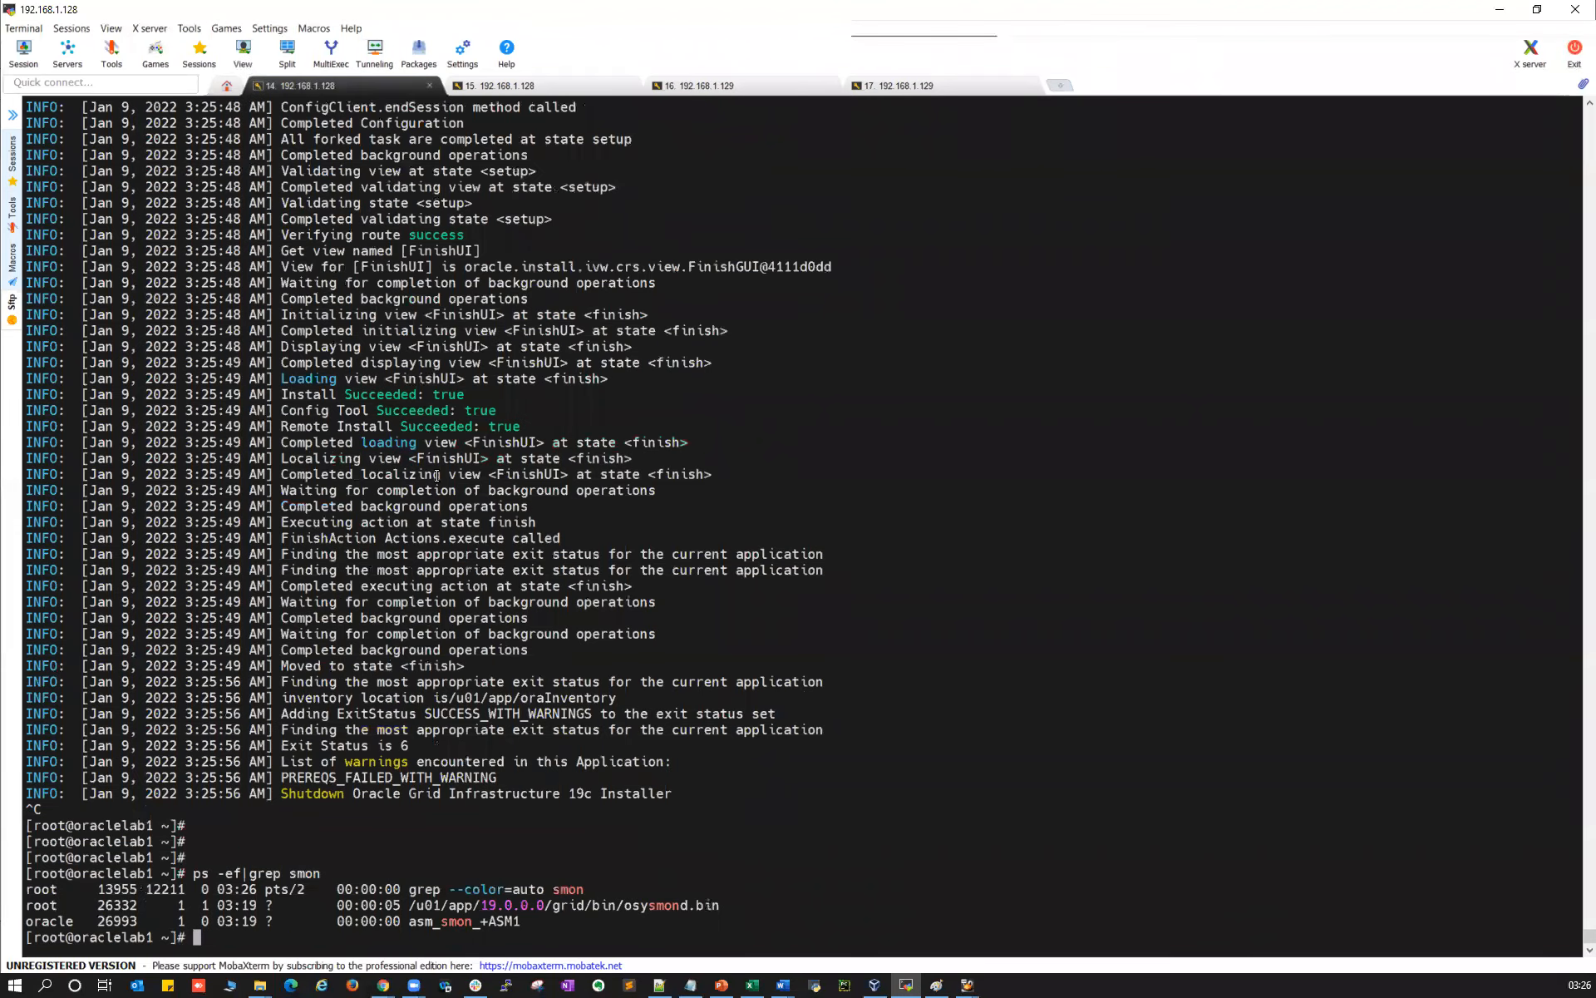
List /etc/oratab contents on both nodes with cat /etc/oratab
type("cat /etc/oratab")
key("Return")
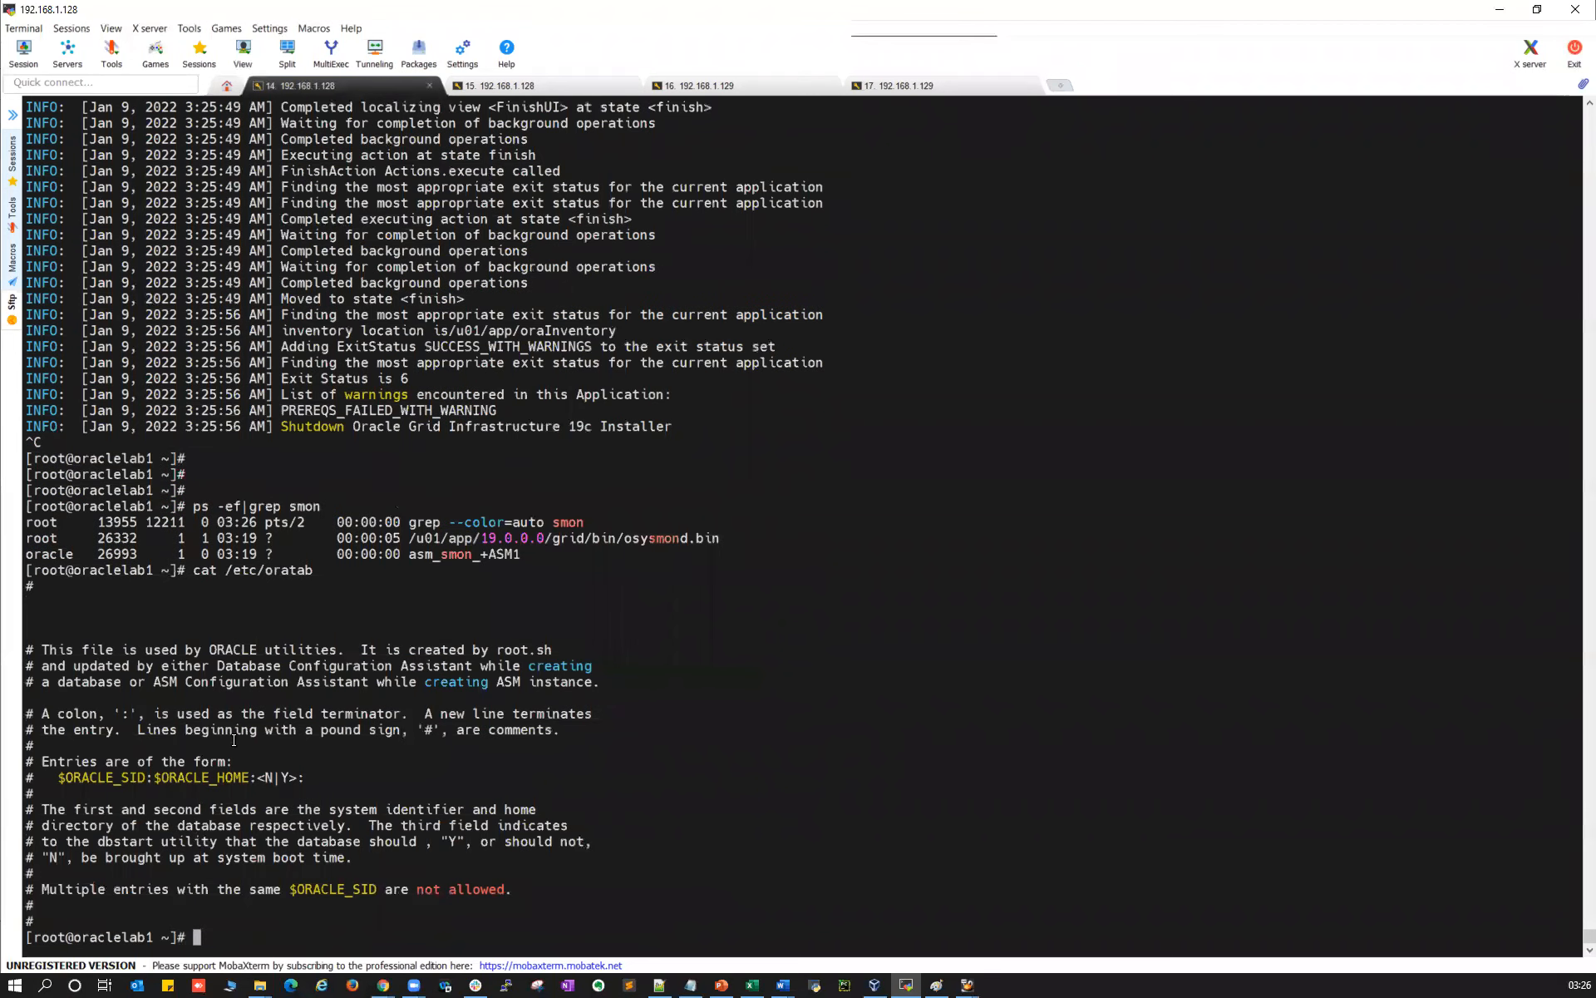
left_click_drag(243, 572, 304, 572)
left_click_drag(62, 927, 193, 569)
left_click(703, 83)
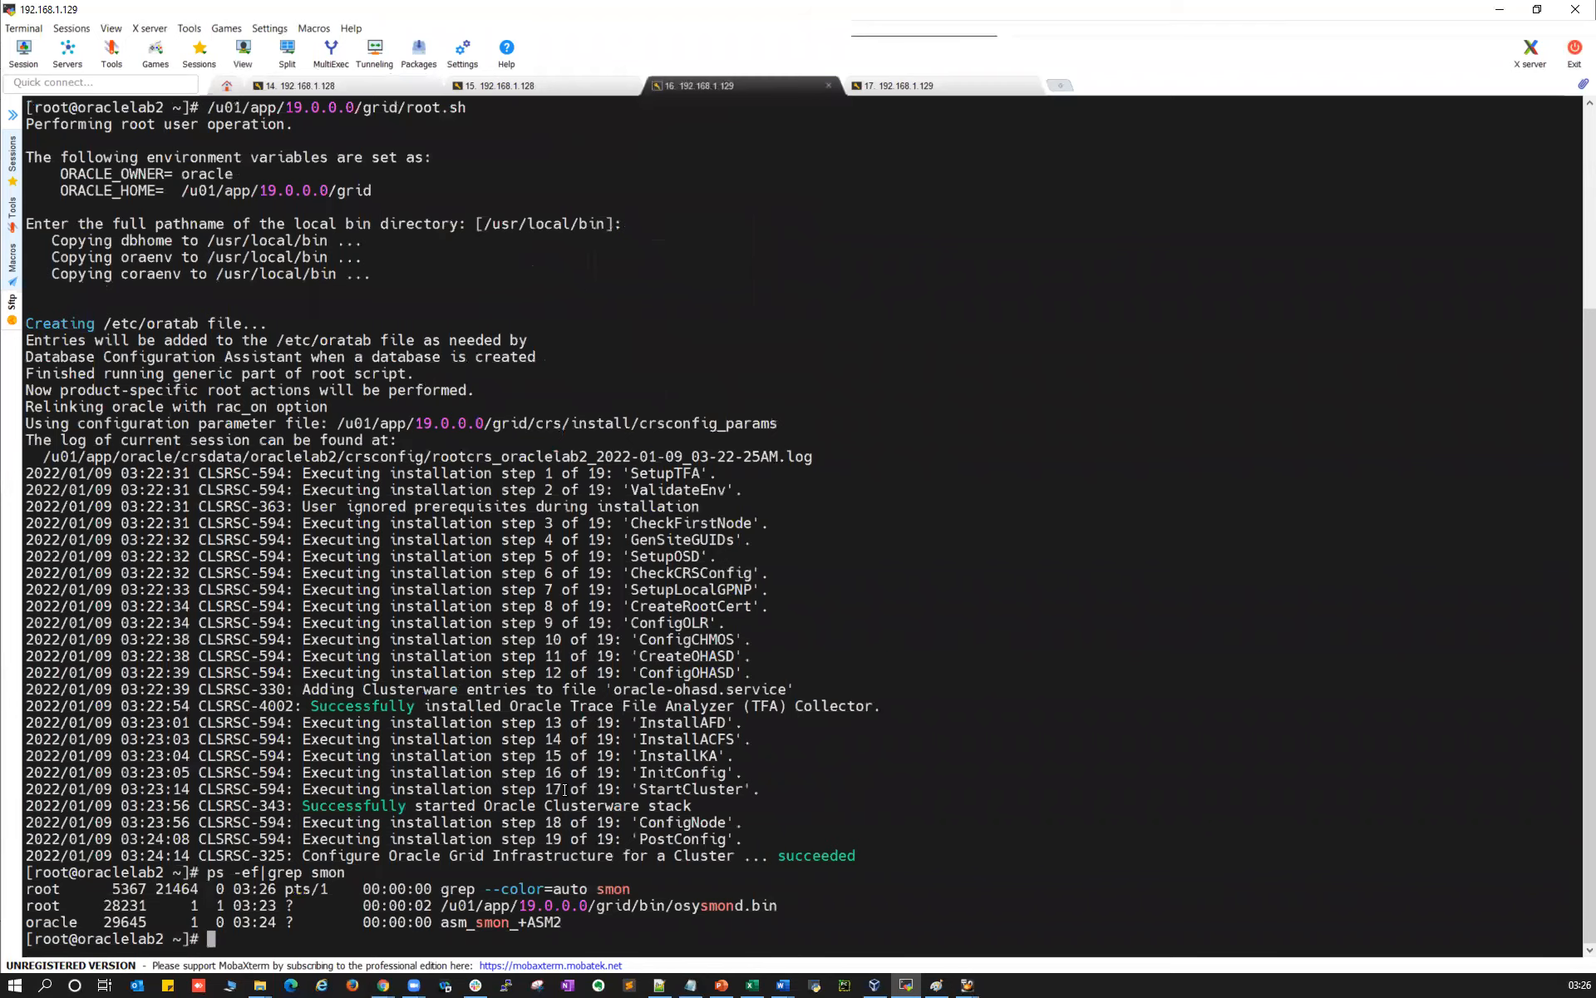
right_click(564, 790)
Source oraenv on oraclelab1 with SID +ASM1 and ORACLE_HOME /u01/app/19.0.0.0/grid
key("ctrl+Tab")
type(". oraenv")
key("Return")
type("+ASM1")
key("Return")
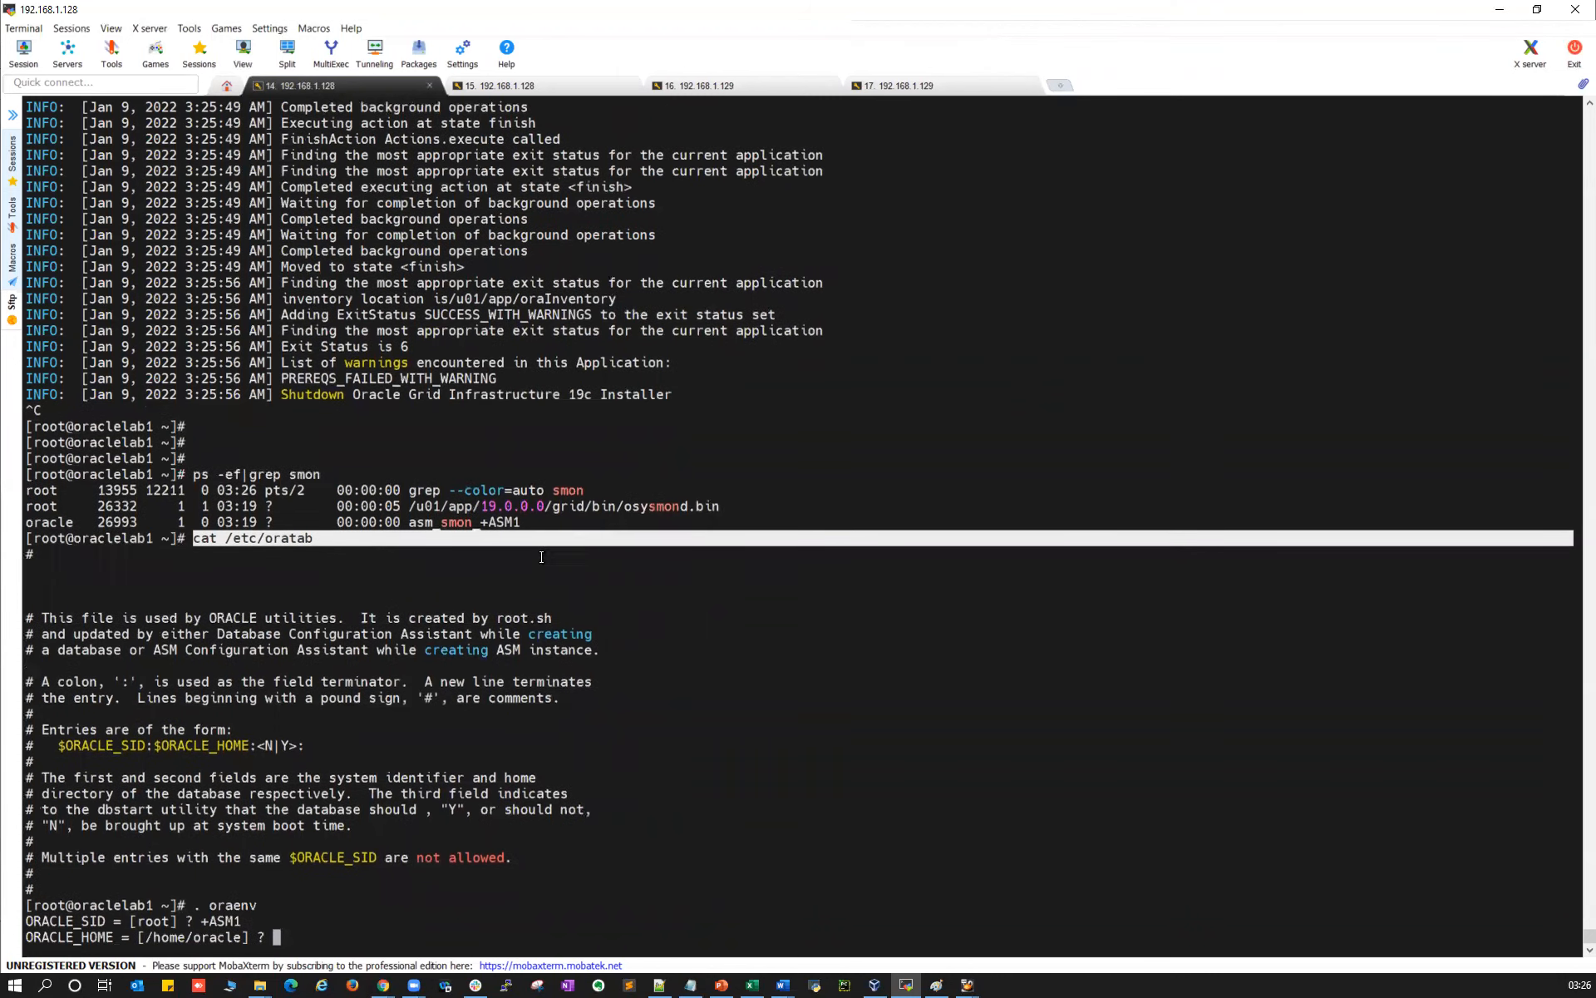
left_click_drag(409, 506, 583, 502)
right_click(696, 564)
key("BackSpace")
key("Return")
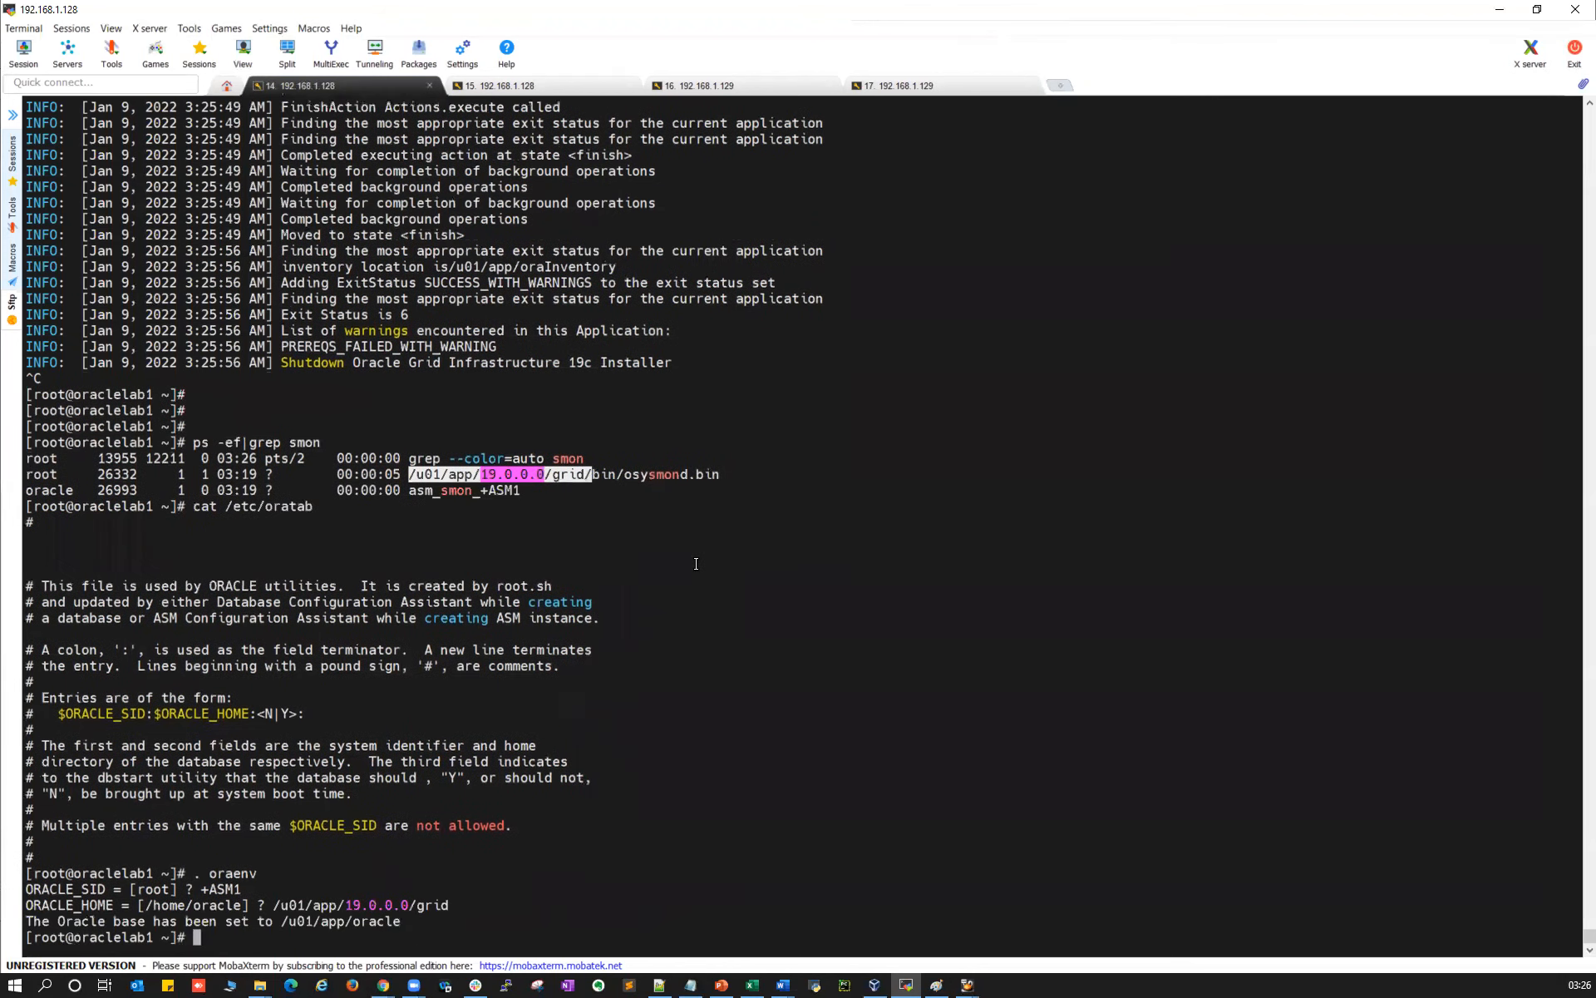
key("Return")
key("Return")
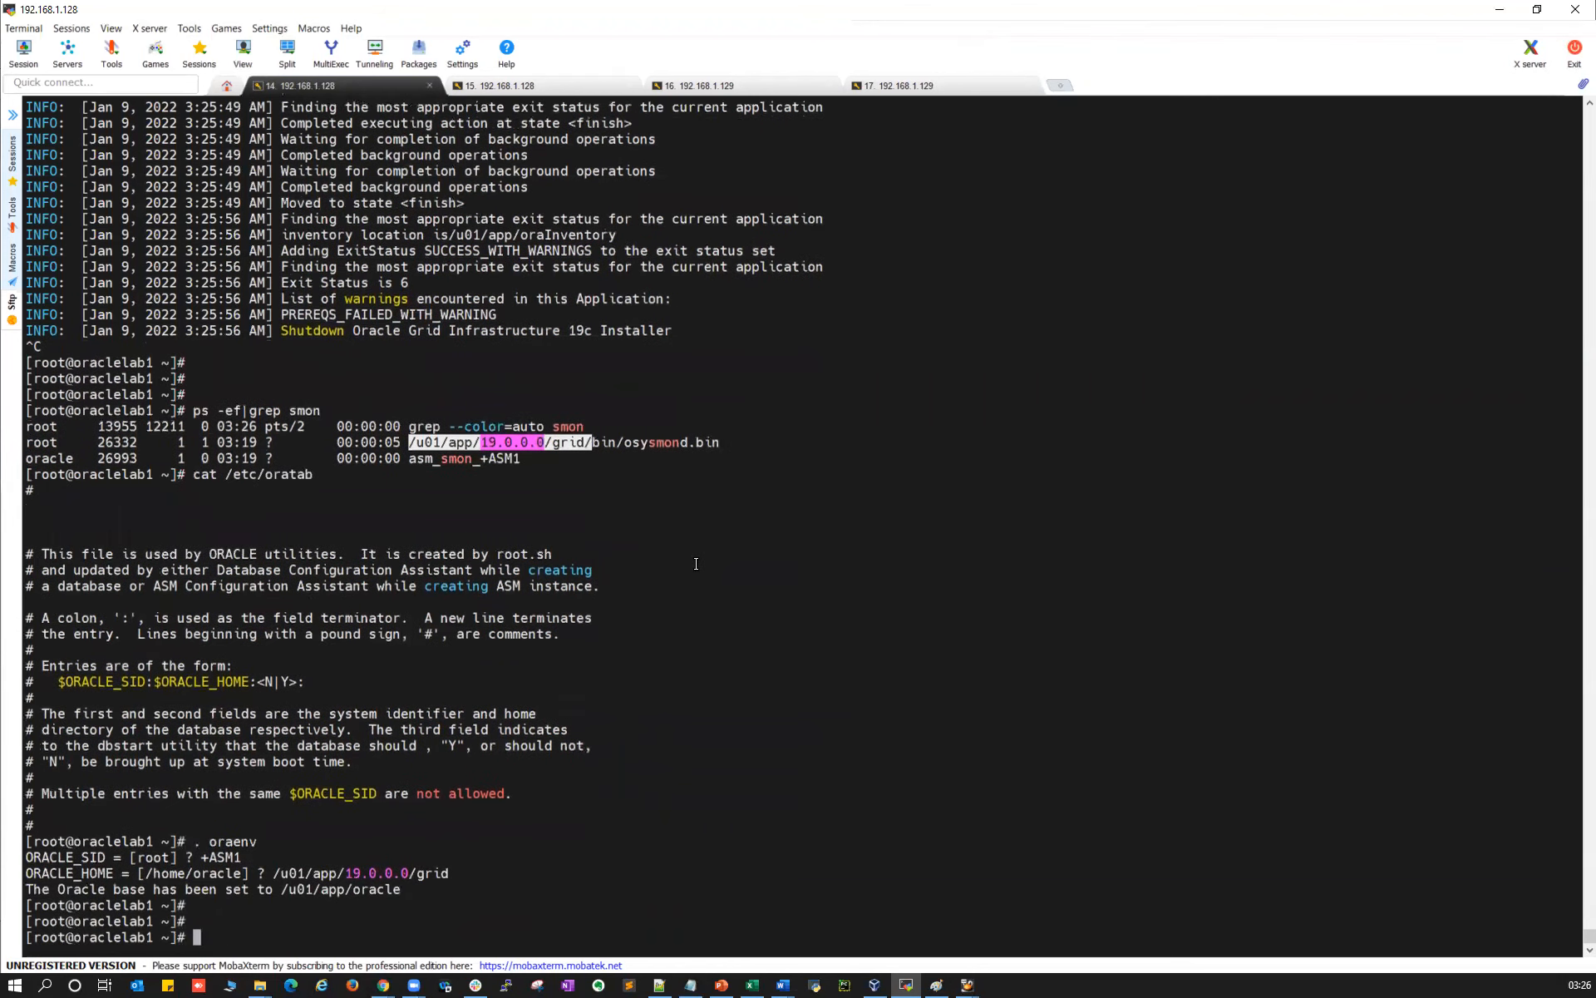
Add +ASM1:/u01/app/19.0.0.0/grid:N to /etc/oratab in vi and save
type("vi /etc/oratab")
key("Return")
key("Down")
key("Down")
key("Down")
key("Down")
key("Down")
type("o")
type("+ASM")
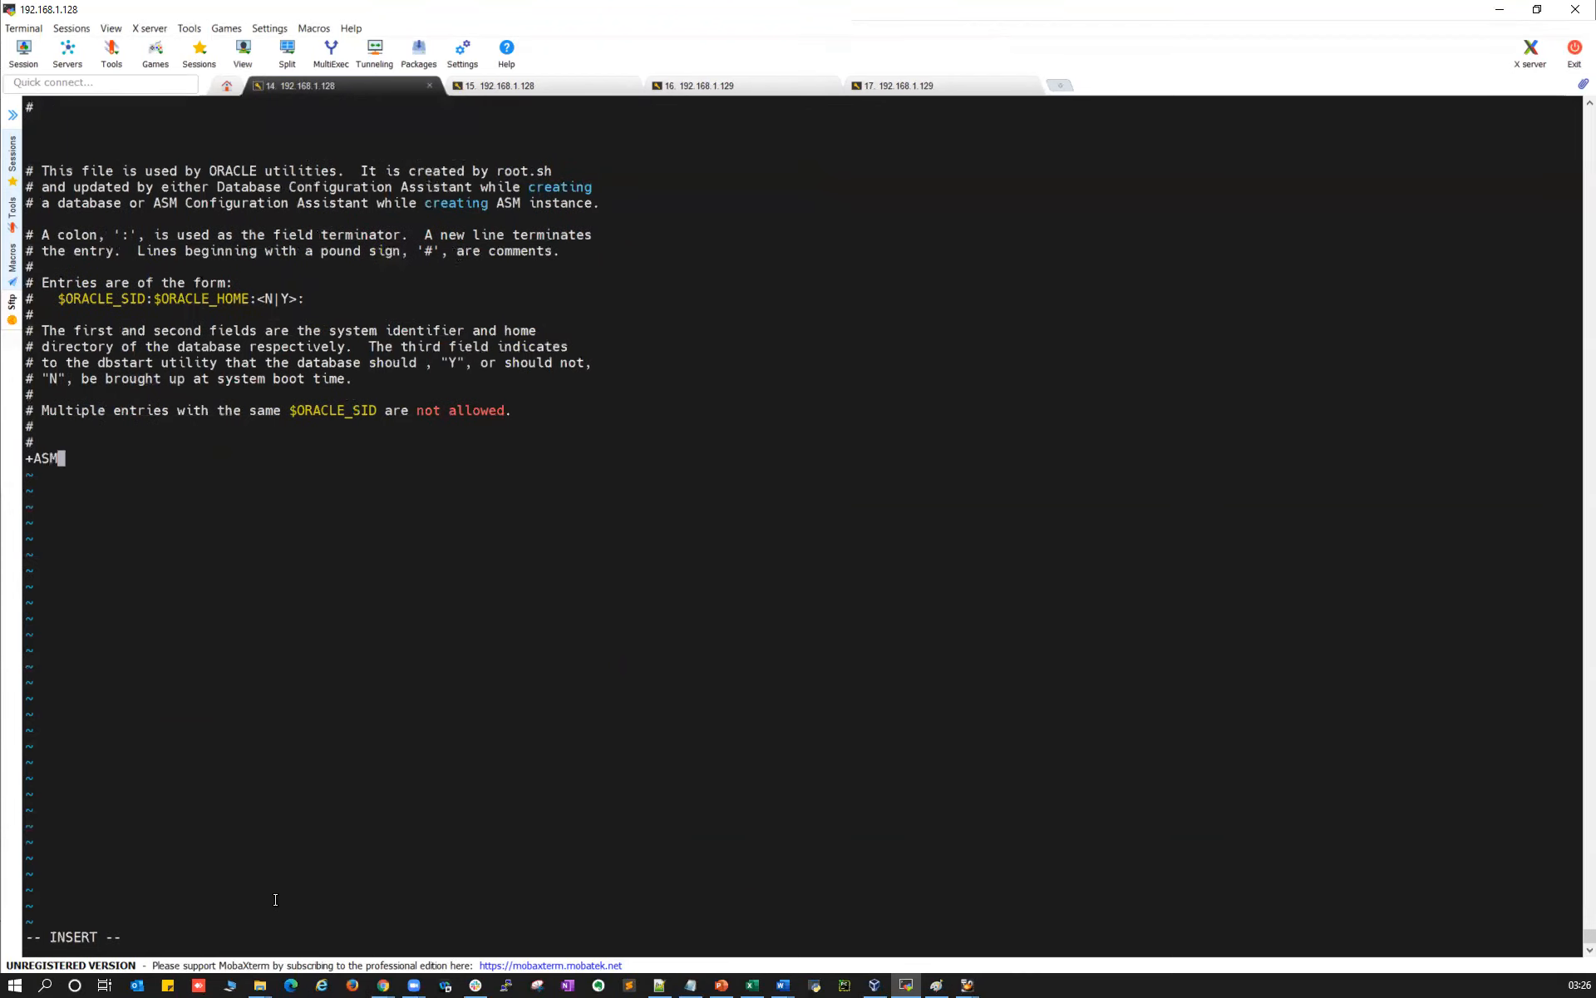
type("1:")
right_click(276, 900)
key("BackSpace")
type(":/u01/app/19.0.0.0/grid:")
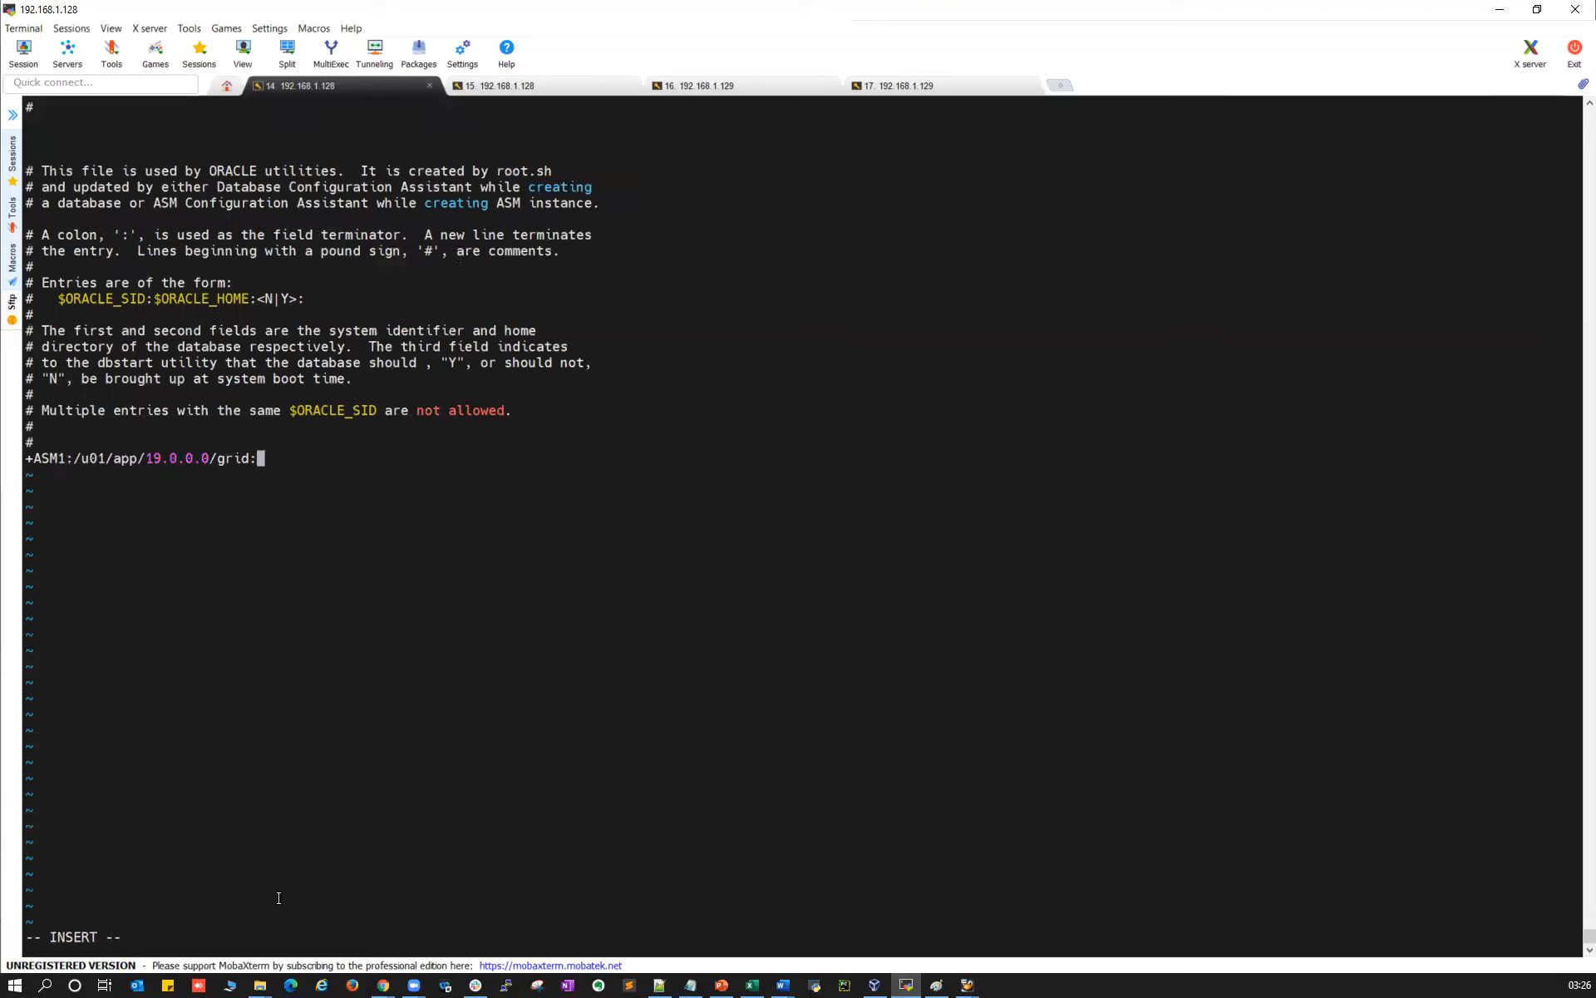
type("N")
key("Escape")
key("0")
left_click_drag(28, 458, 263, 457)
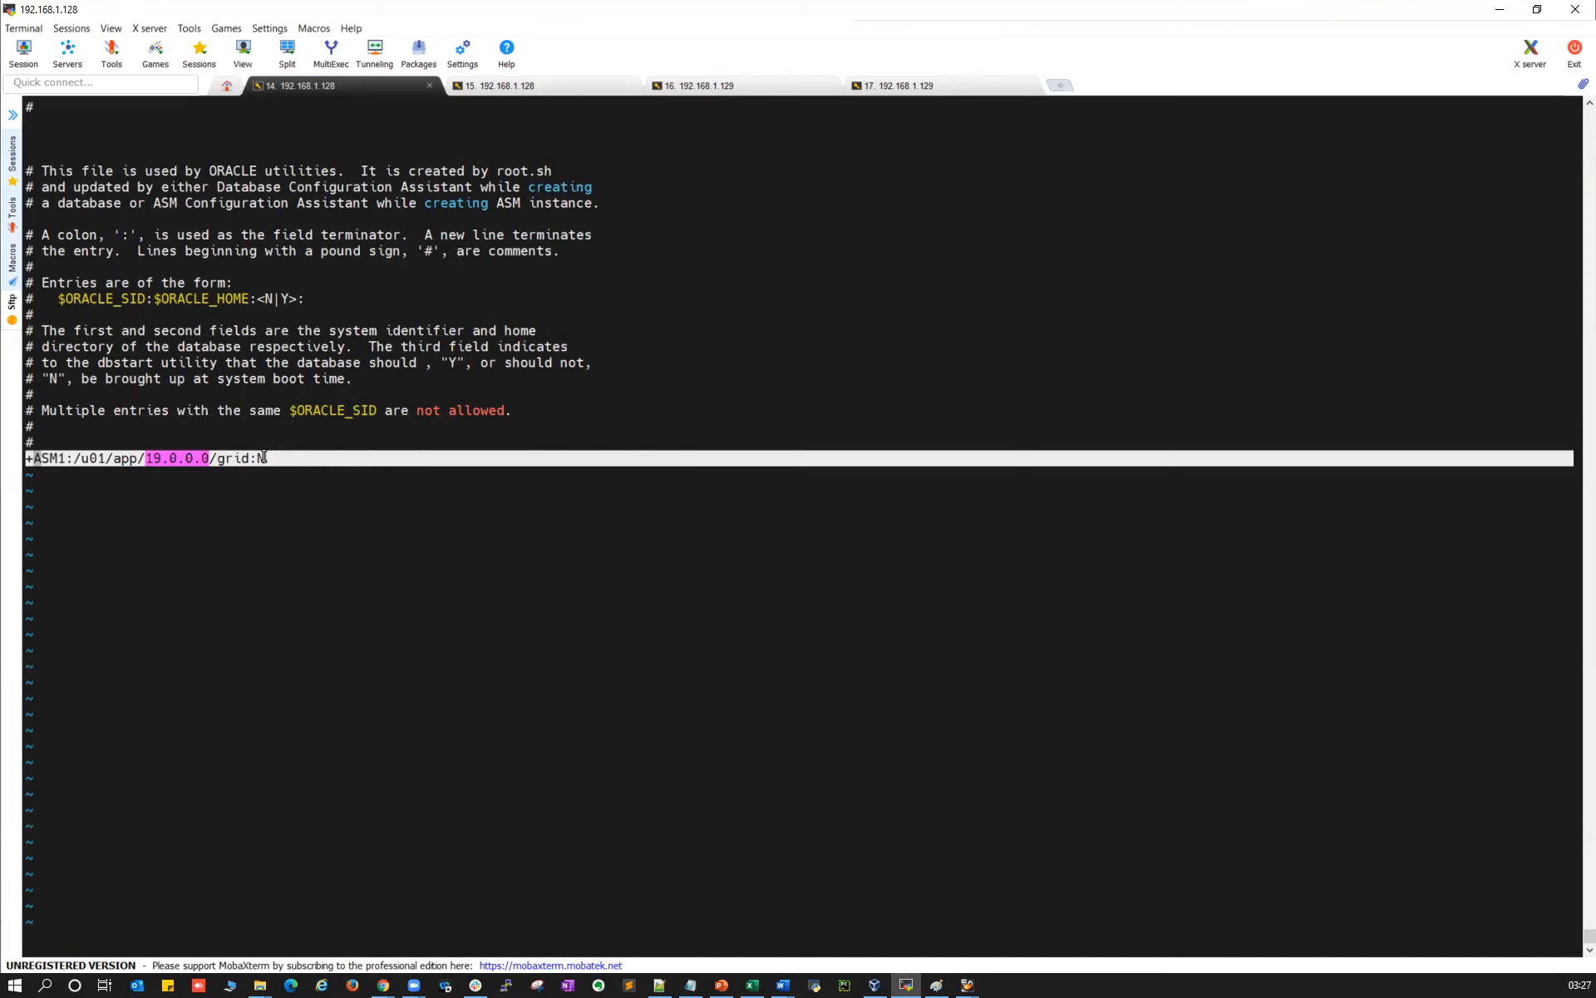
type(":wq")
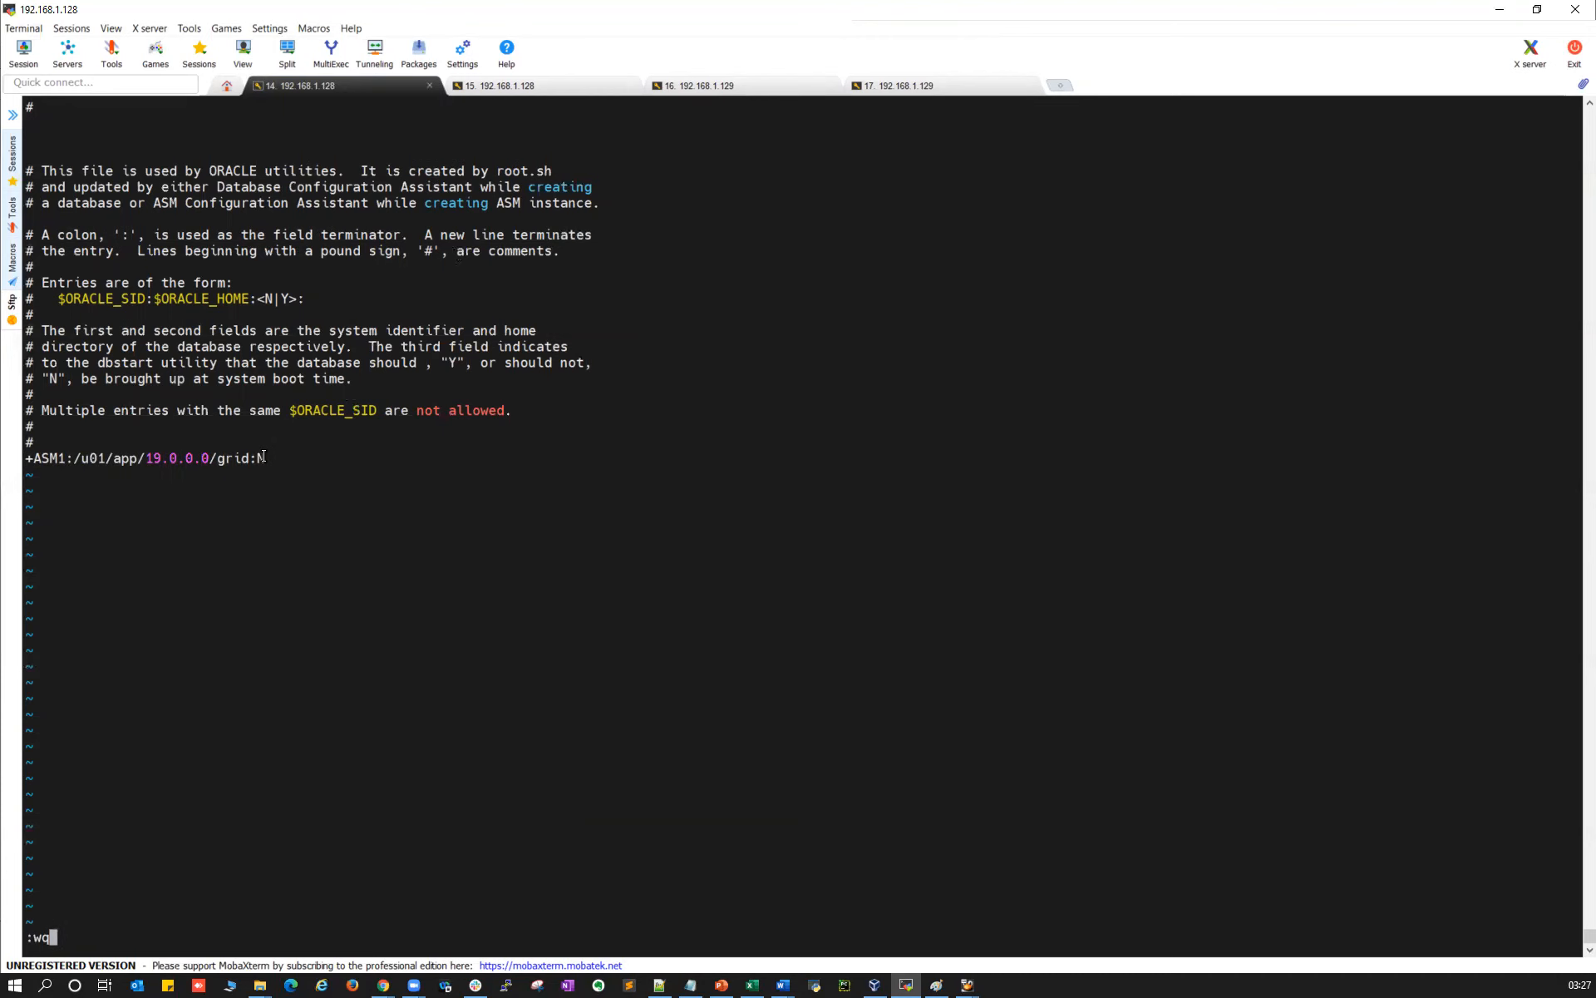
key("Return")
Paste the copied ASM grid entry into oraclelab2's /etc/oratab and save
left_click(712, 92)
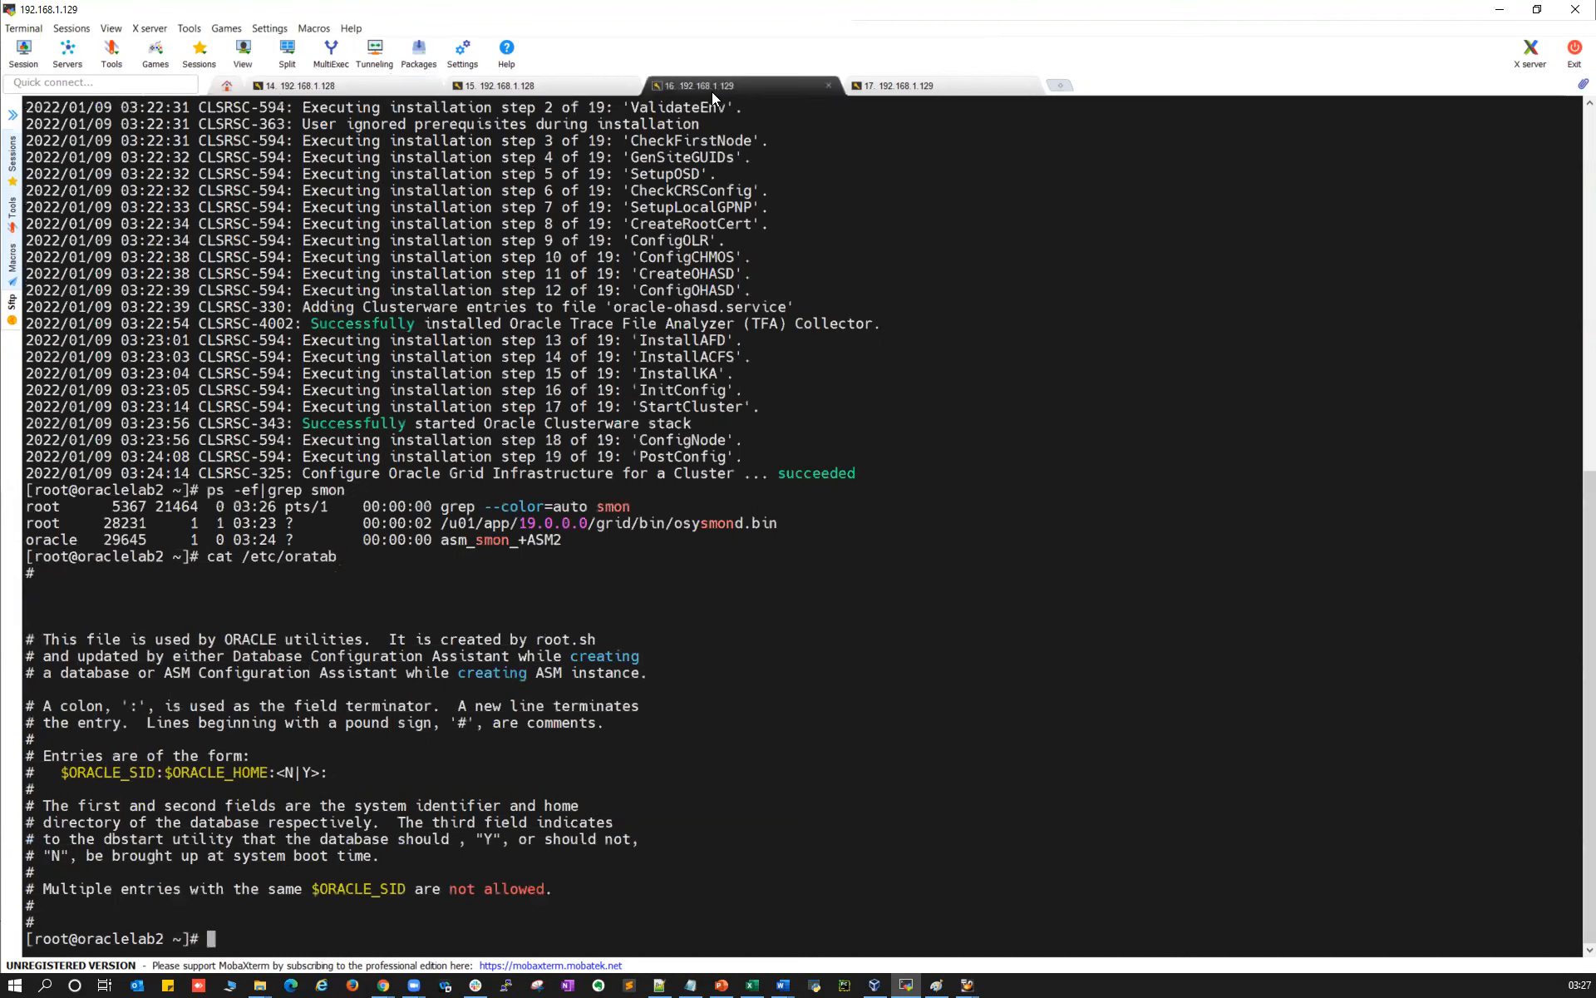
type("vi /etc/i")
key("BackSpace")
type("oratab")
key("Return")
key("Down")
key("Down")
key("Down")
key("Down")
key("Down")
key("Down")
key("Down")
key("Down")
key("Down")
key("Down")
key("Down")
key("Down")
key("Down")
key("Down")
key("Down")
key("Down")
key("Down")
key("Down")
key("Down")
key("Down")
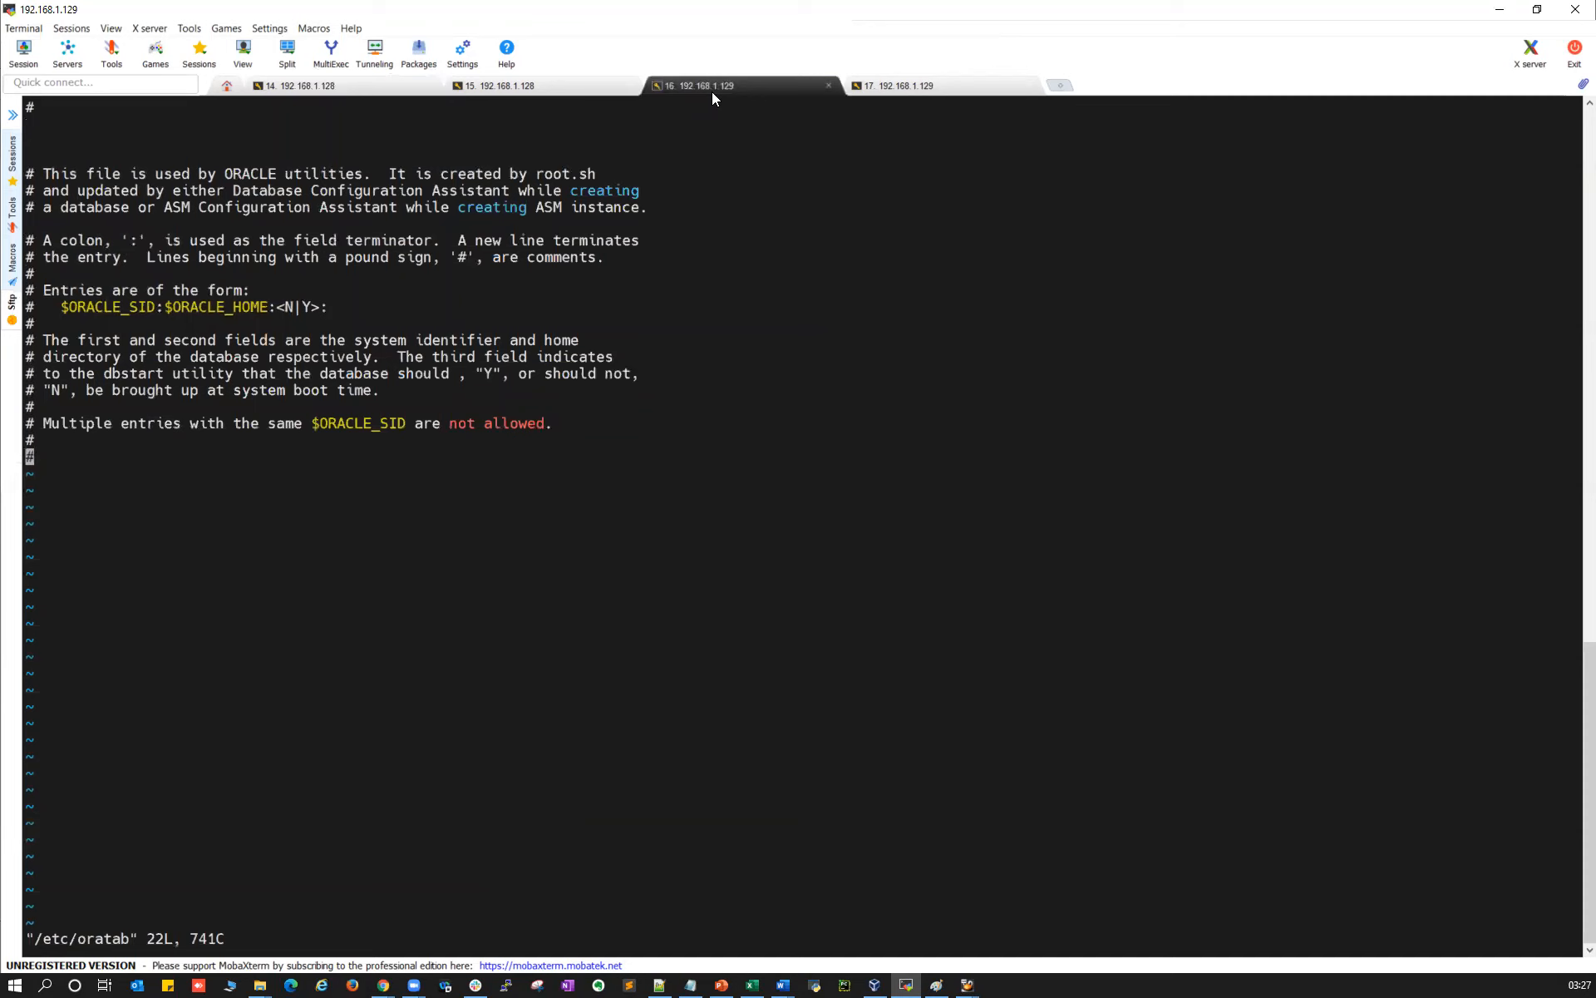
key("o")
right_click(712, 92)
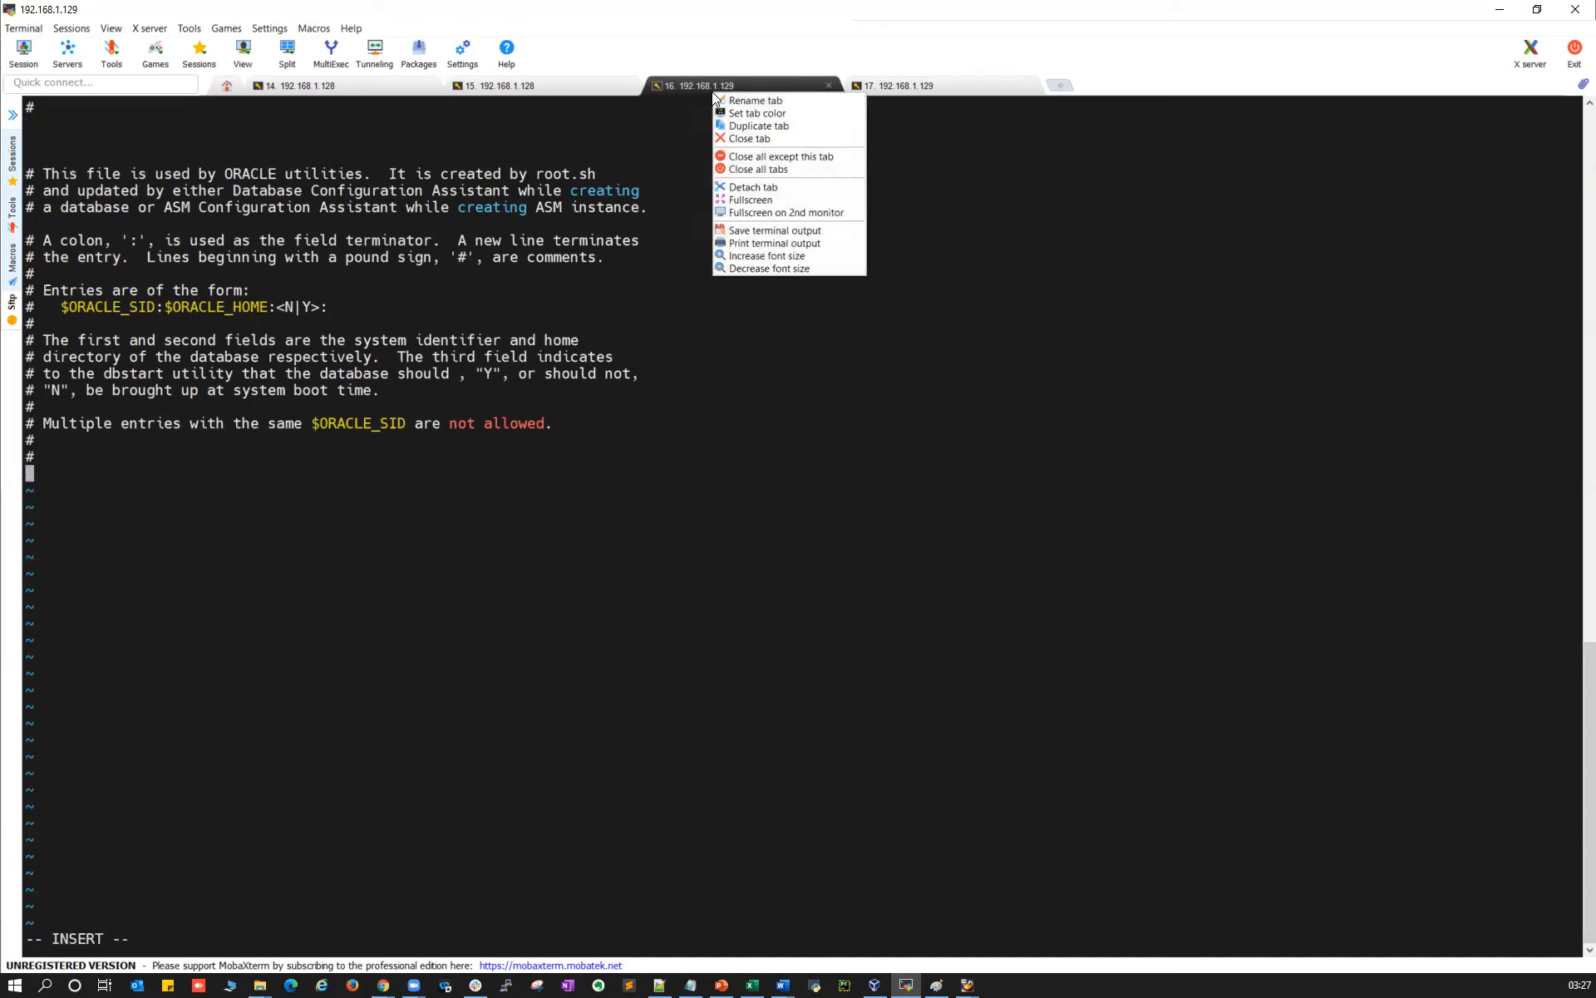
right_click(662, 368)
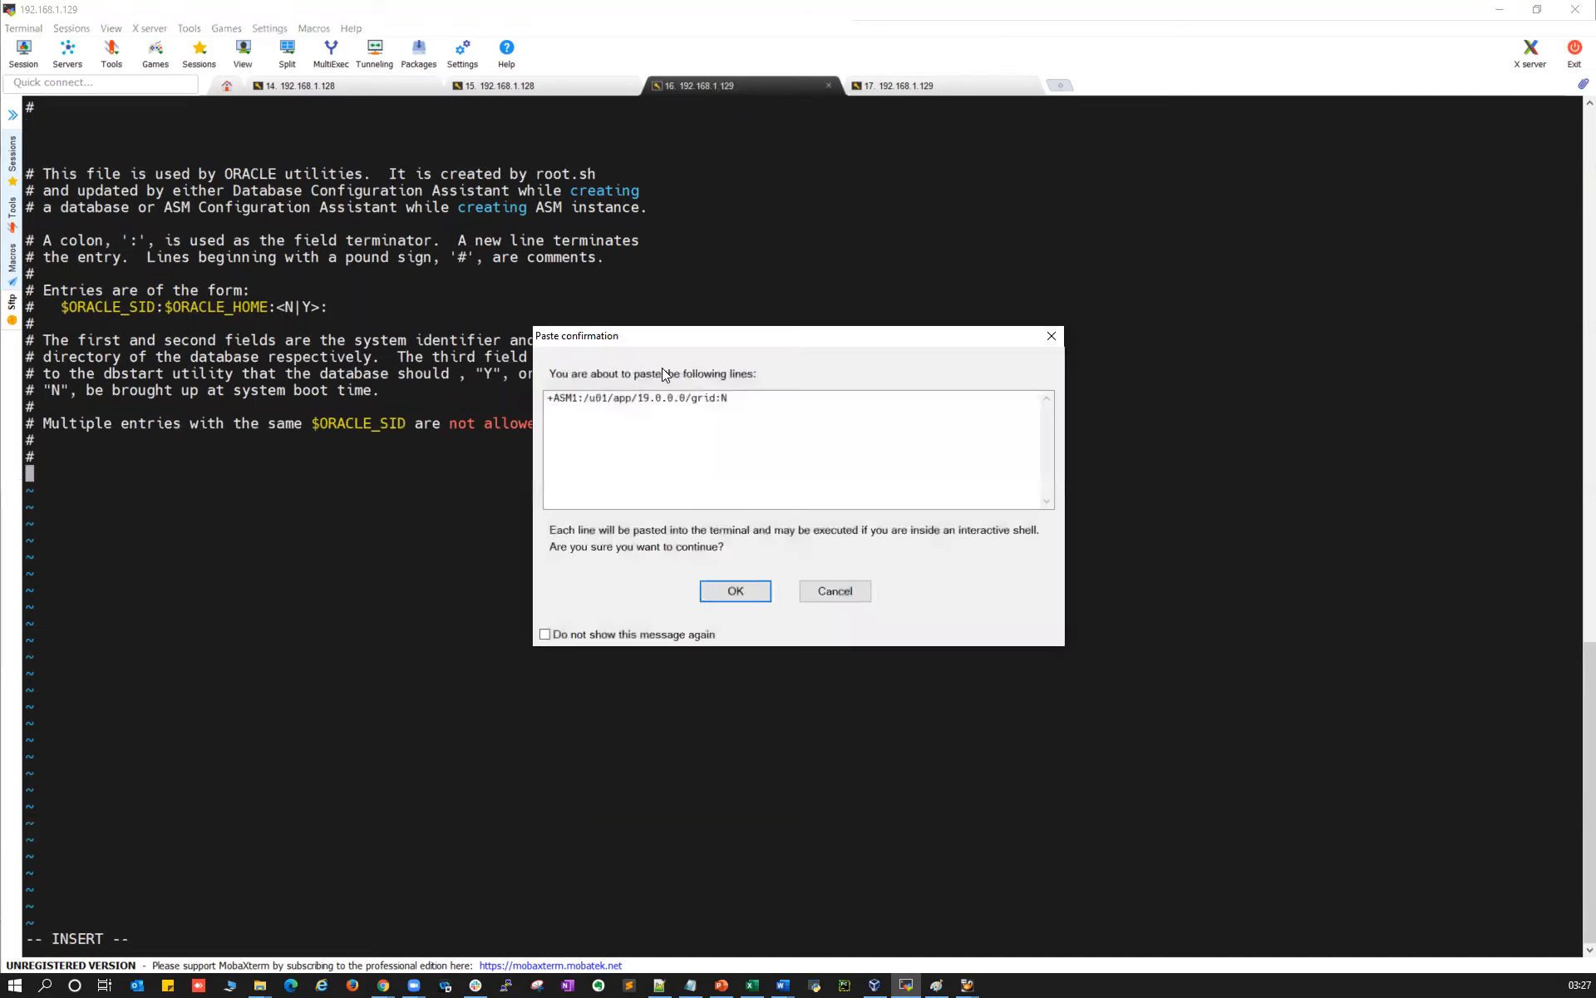
left_click(714, 579)
key("Escape")
type(":")
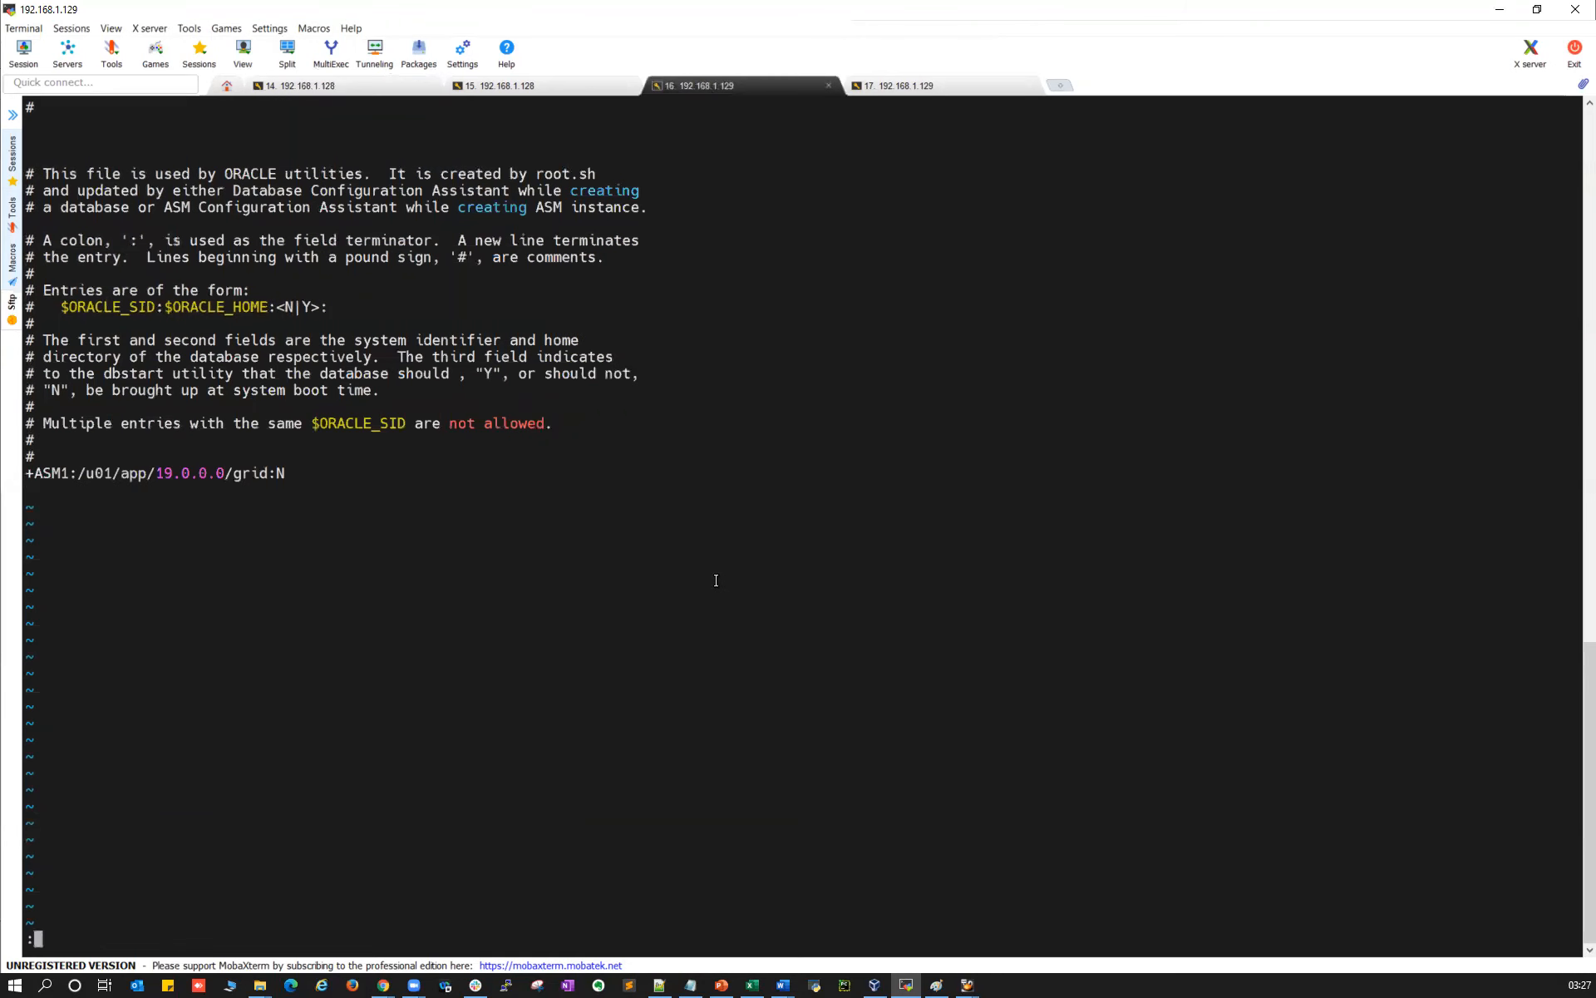
type("wq")
key("Return")
Source oraenv on oraclelab1 and run crsctl check crs to confirm services online
left_click(367, 86)
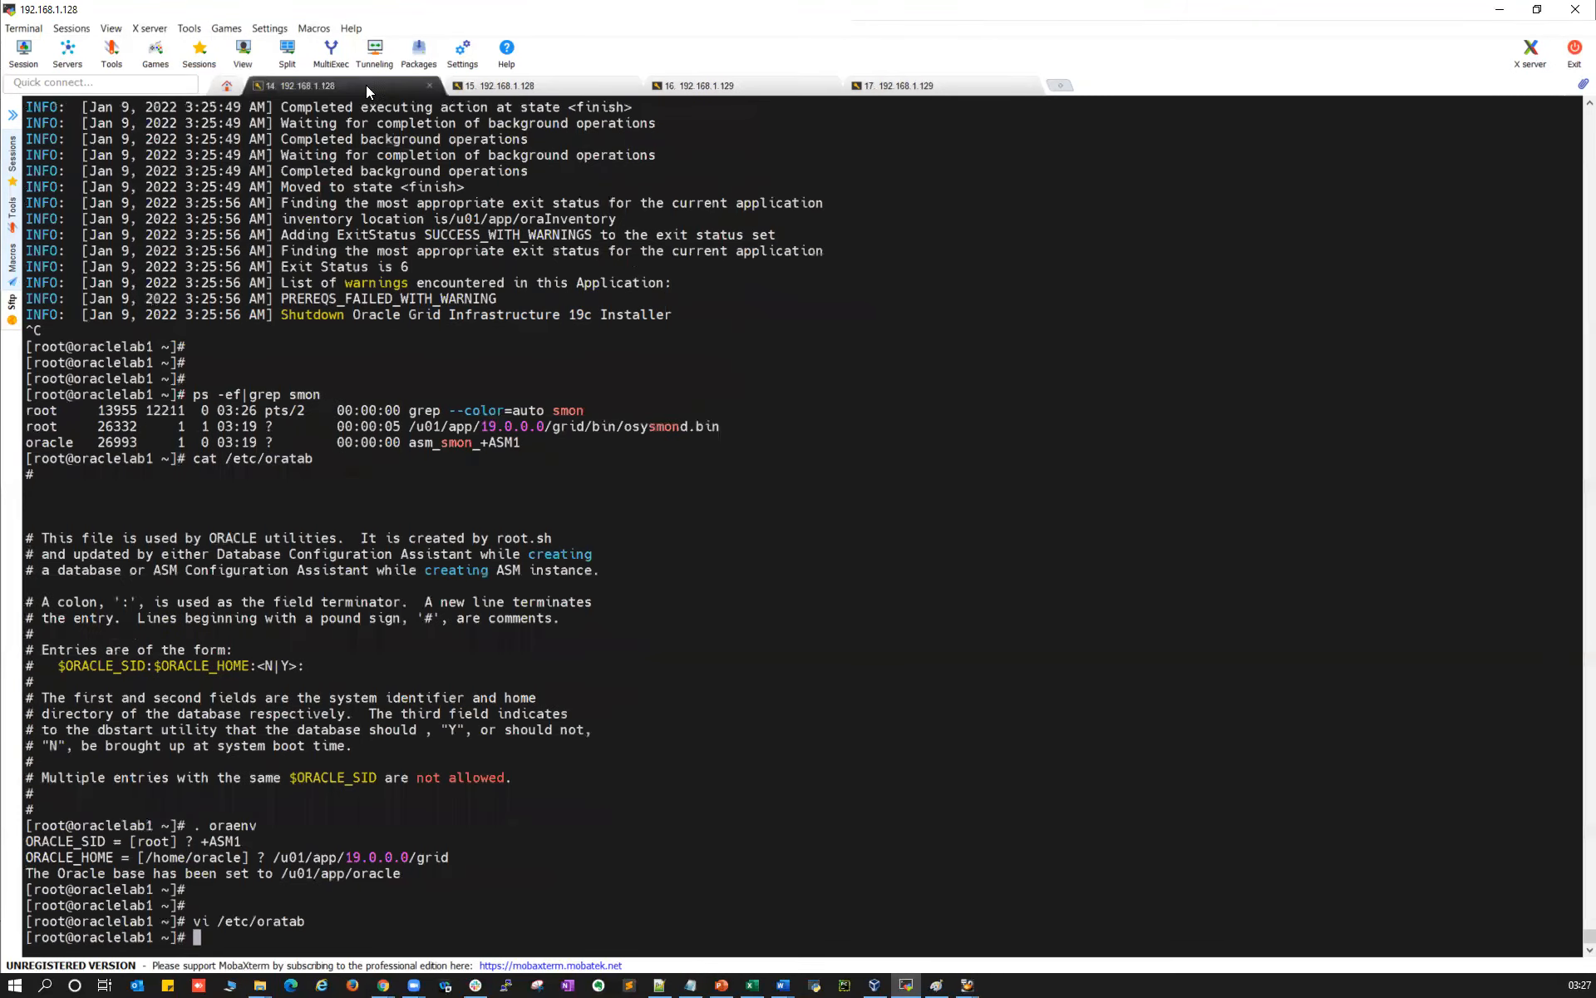
type(". oarenv")
key("Return")
type(". oraenv")
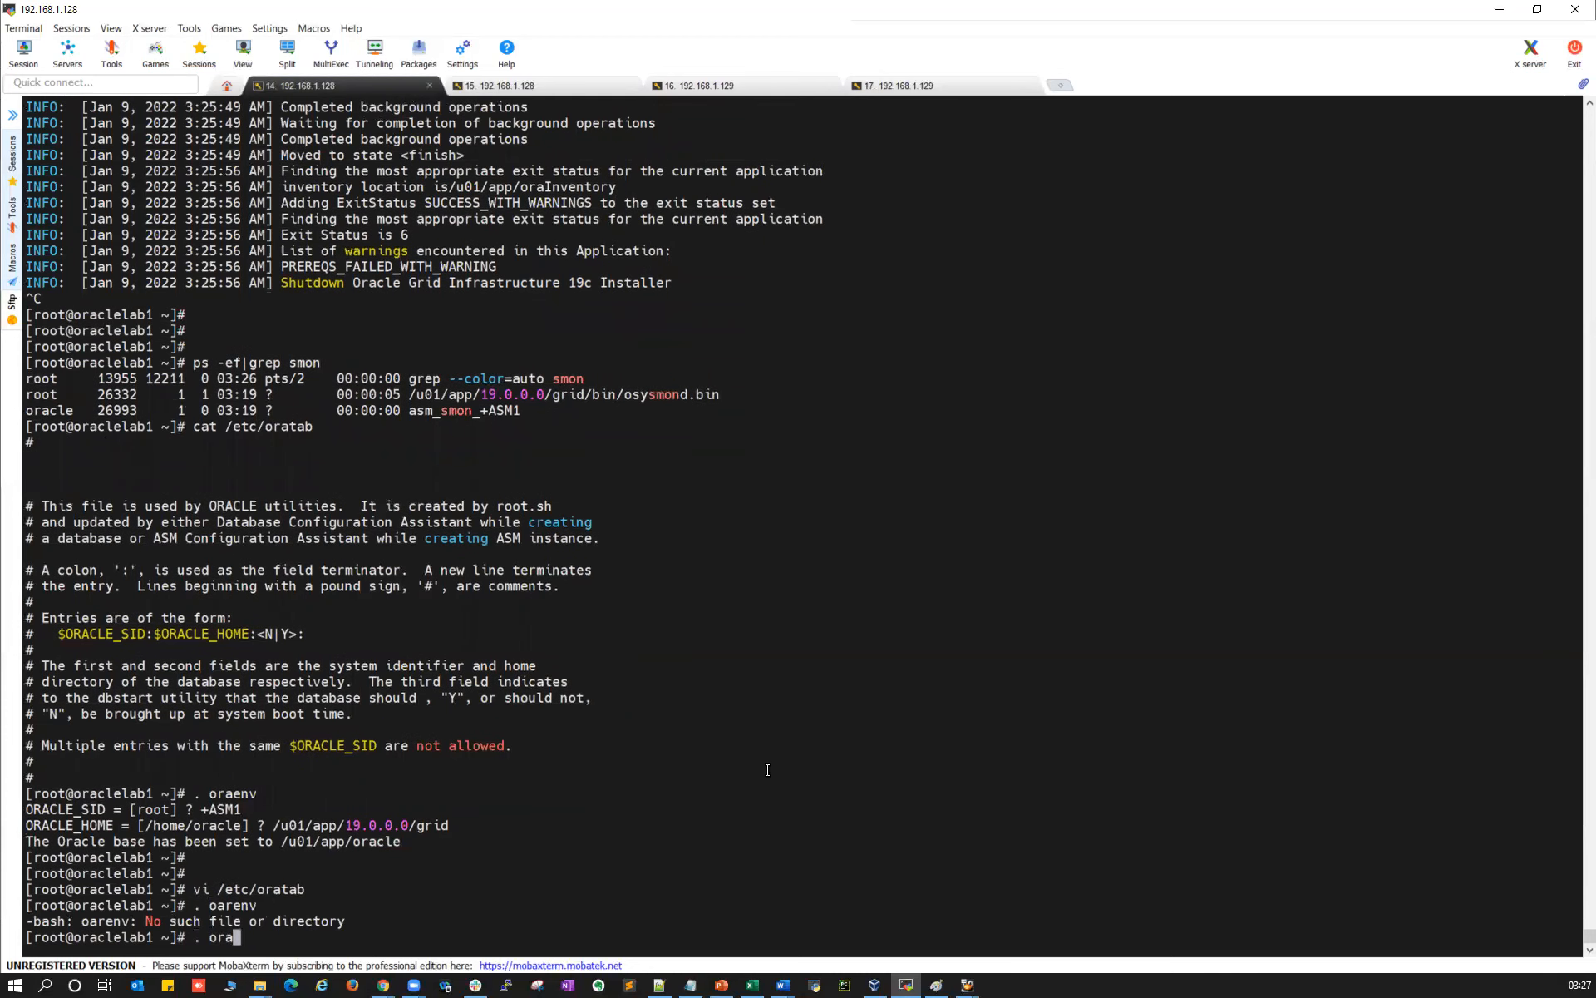
key("Return")
key("Return")
key("Return")
type("ct")
key("BackSpace")
type("rsc")
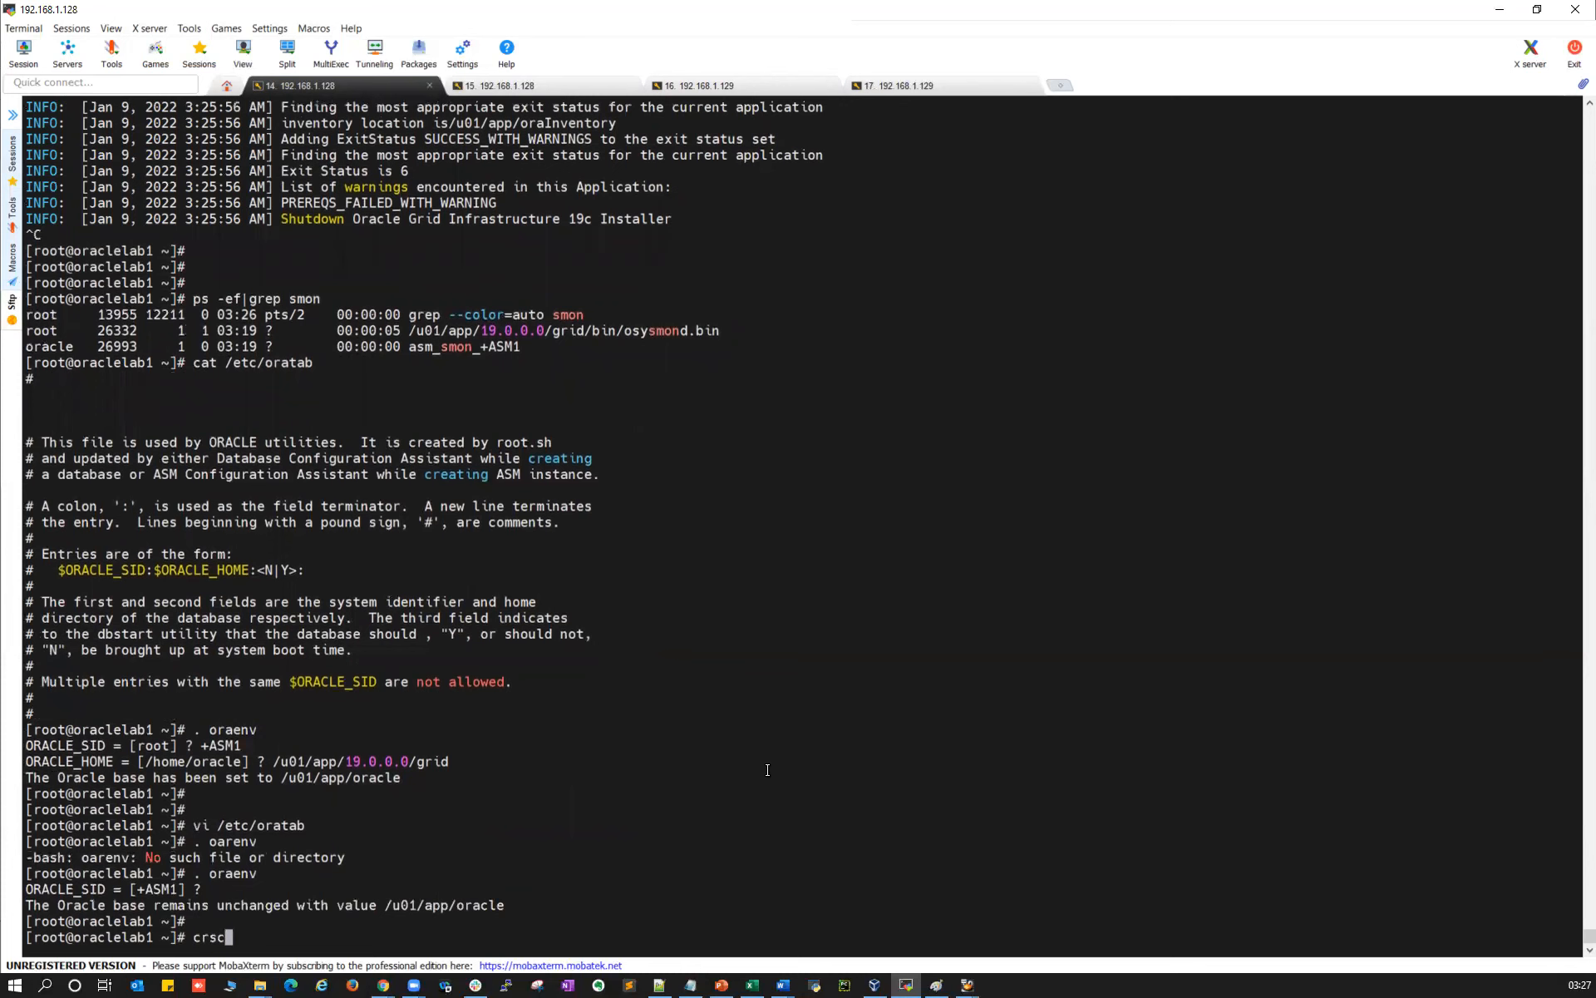
type("tl check crs")
key("Return")
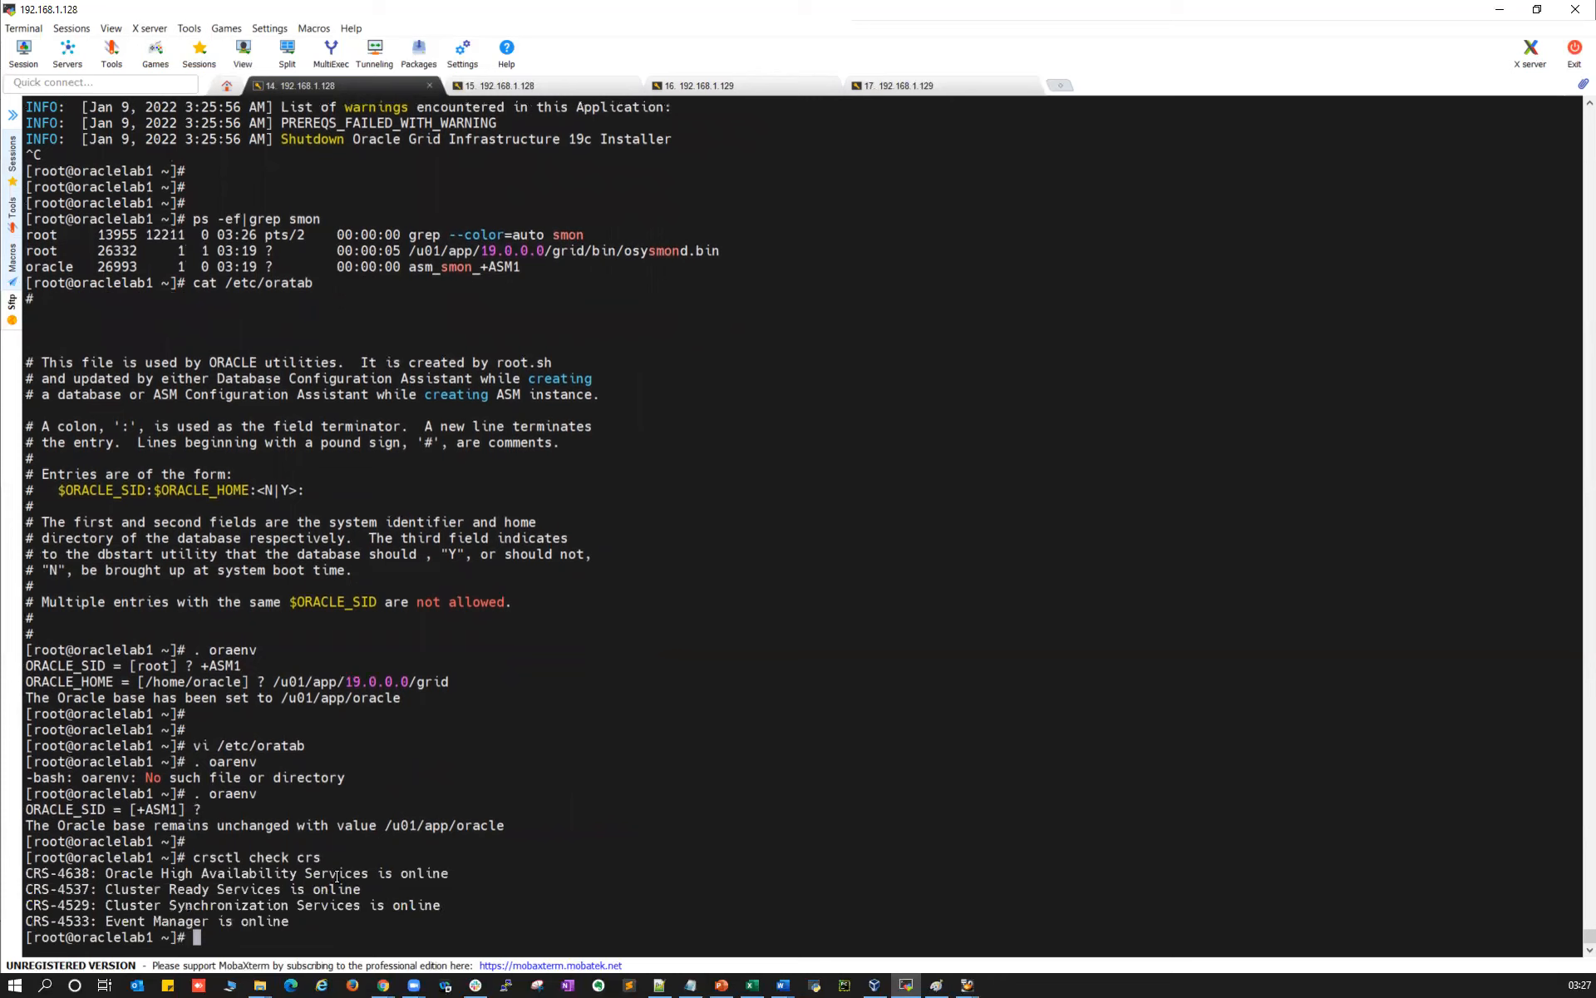
left_click_drag(336, 877, 333, 929)
left_click_drag(197, 857, 387, 855)
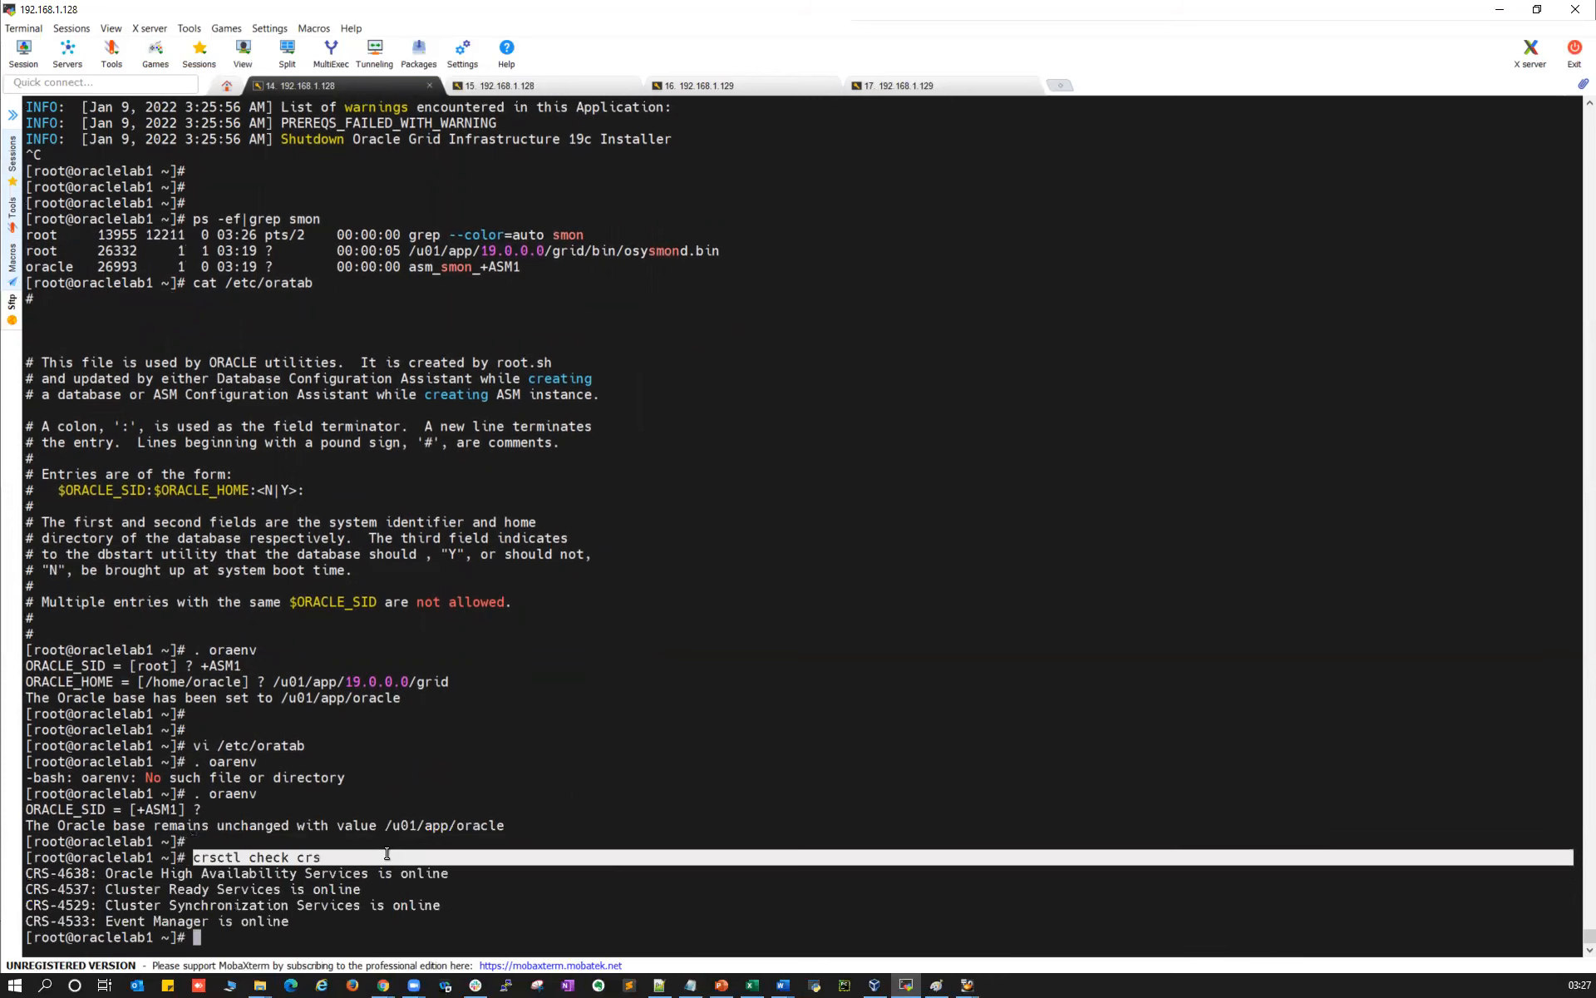
Try sourcing oraenv on oraclelab2 with +ASm1, then +ASM2, cancelling the ORACLE_HOME prompt
left_click(690, 91)
type(". oraenv")
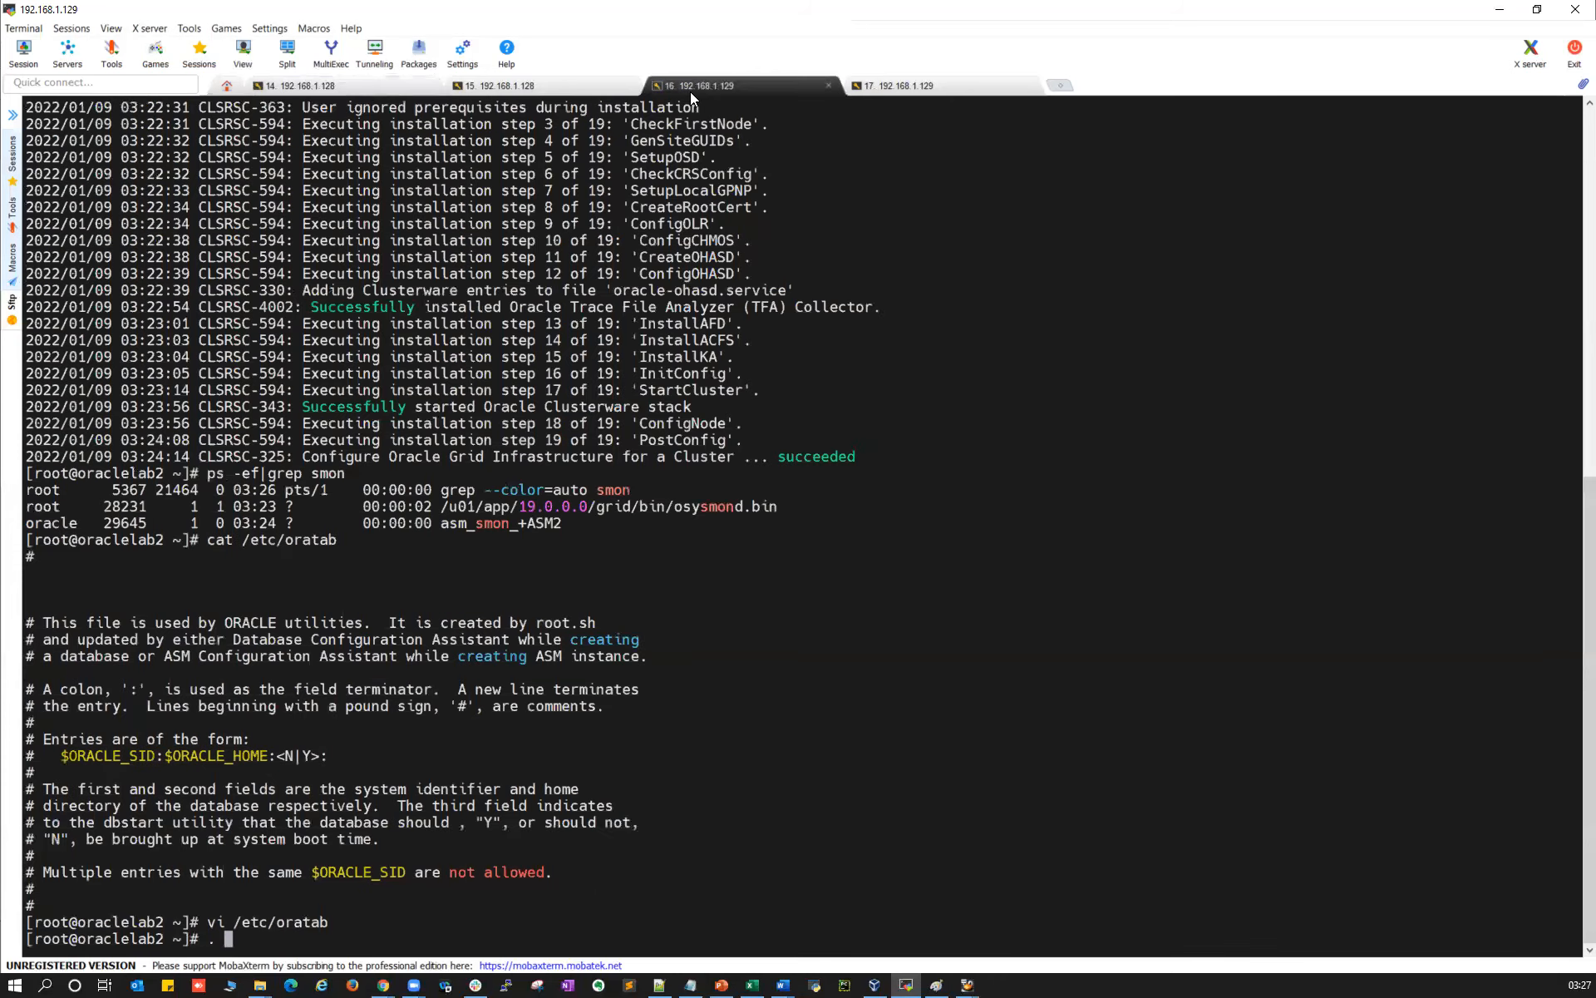
key("Return")
type("+ASm1")
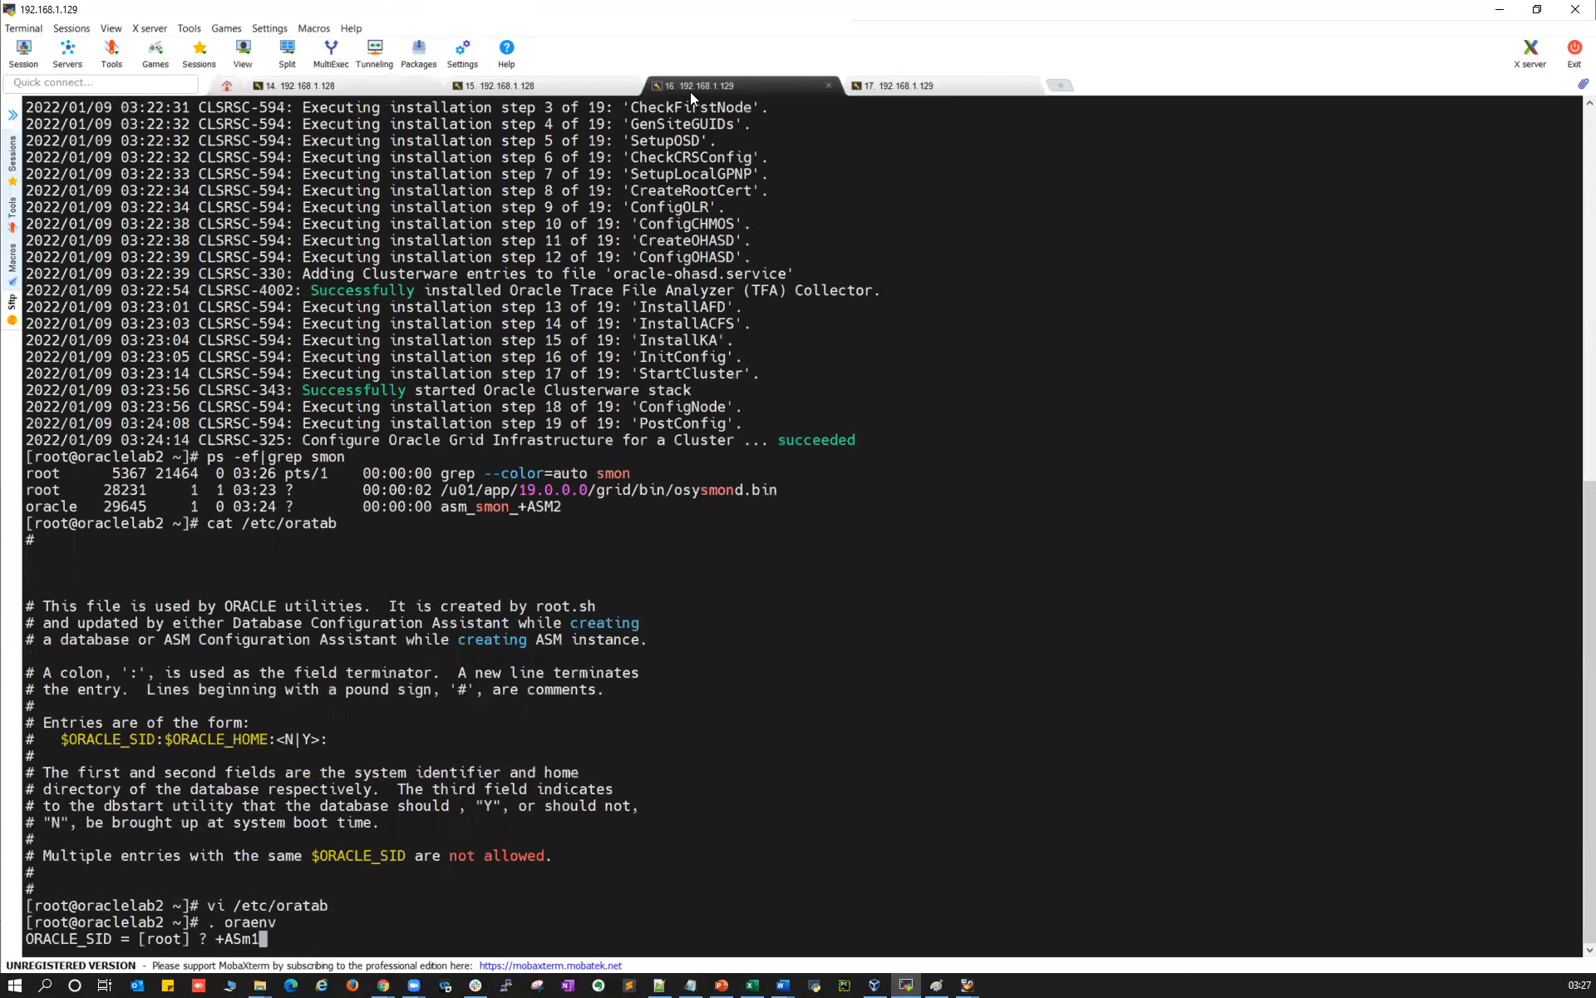
key("Return")
key("ctrl+c")
key("Up")
key("Return")
type("+ASM2")
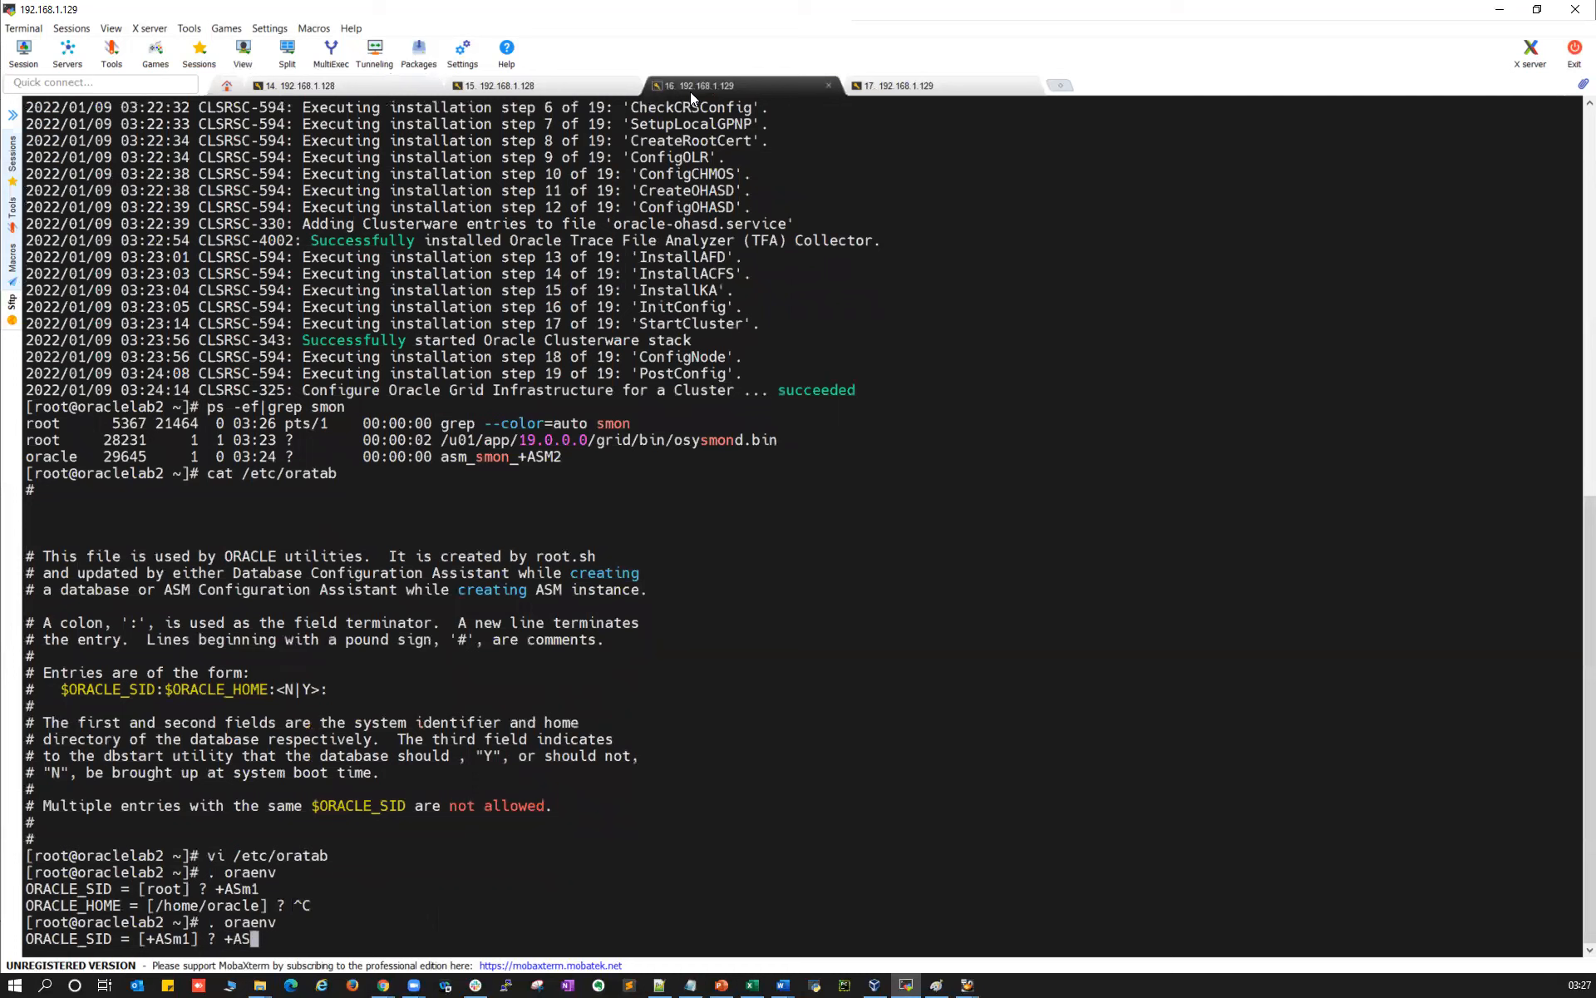
key("Return")
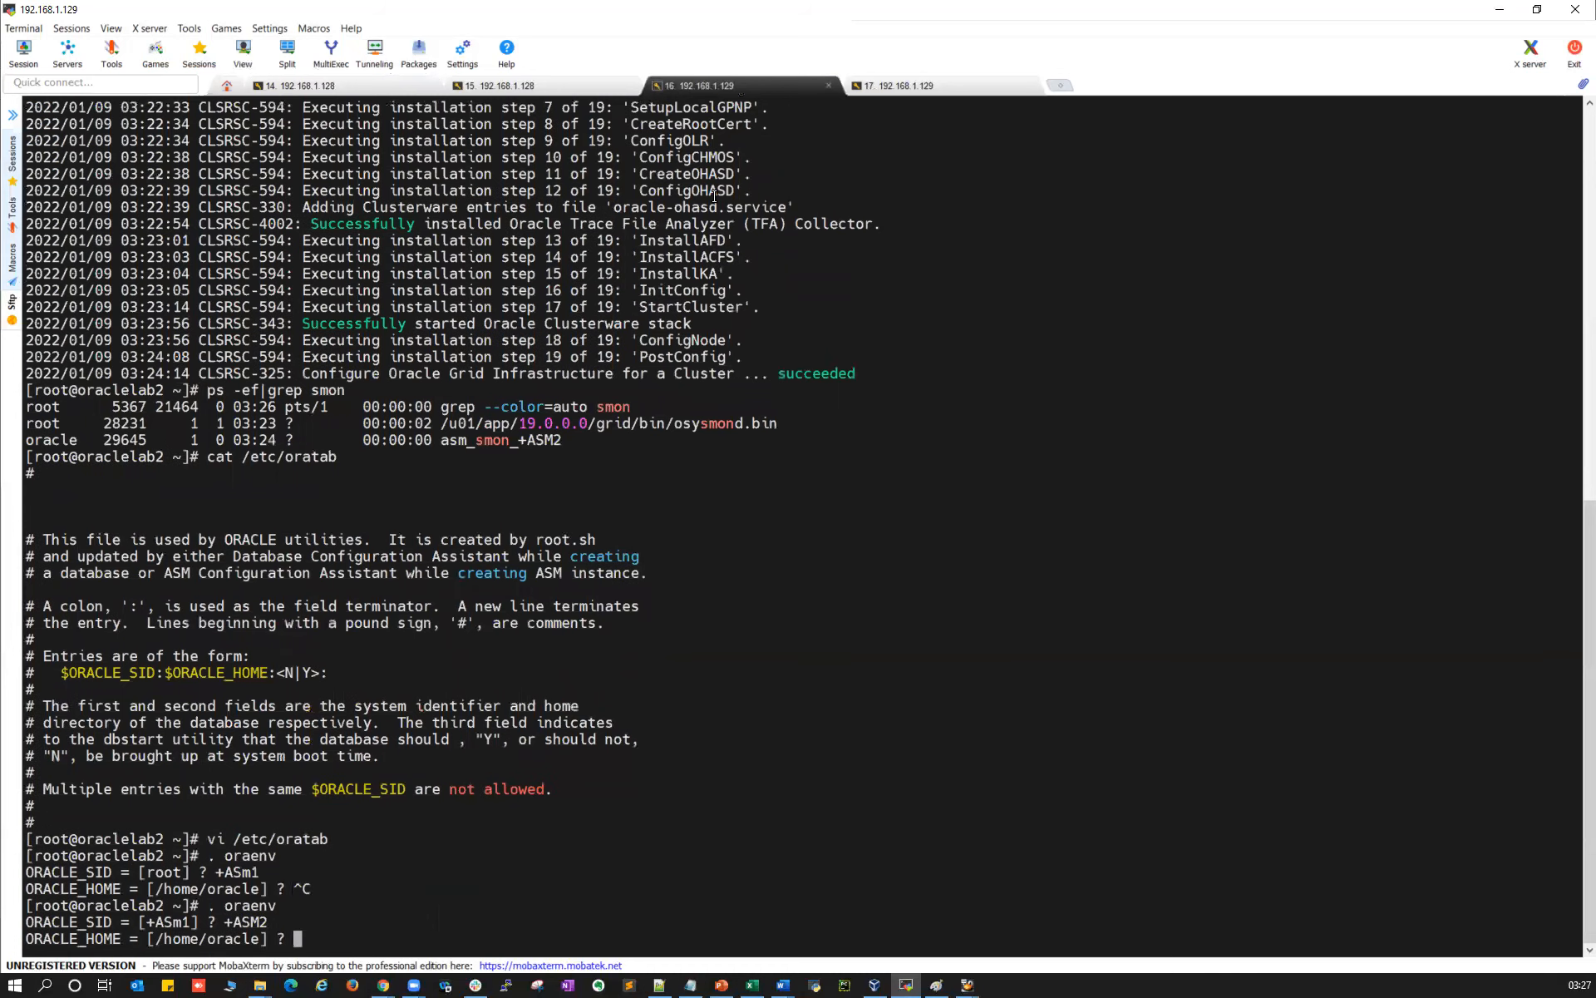
key("ctrl+c")
key("Return")
key("Return")
Change the oraclelab2 oratab entry from +ASM1 to +ASM2 and save
key("Up")
key("Up")
key("Return")
key("Down")
key("Down")
key("Down")
key("Down")
key("Down")
key("Down")
key("Down")
key("Down")
key("Down")
key("Down")
key("Down")
key("Down")
key("Down")
key("Down")
key("Down")
key("Down")
key("Down")
key("Down")
key("Down")
key("Down")
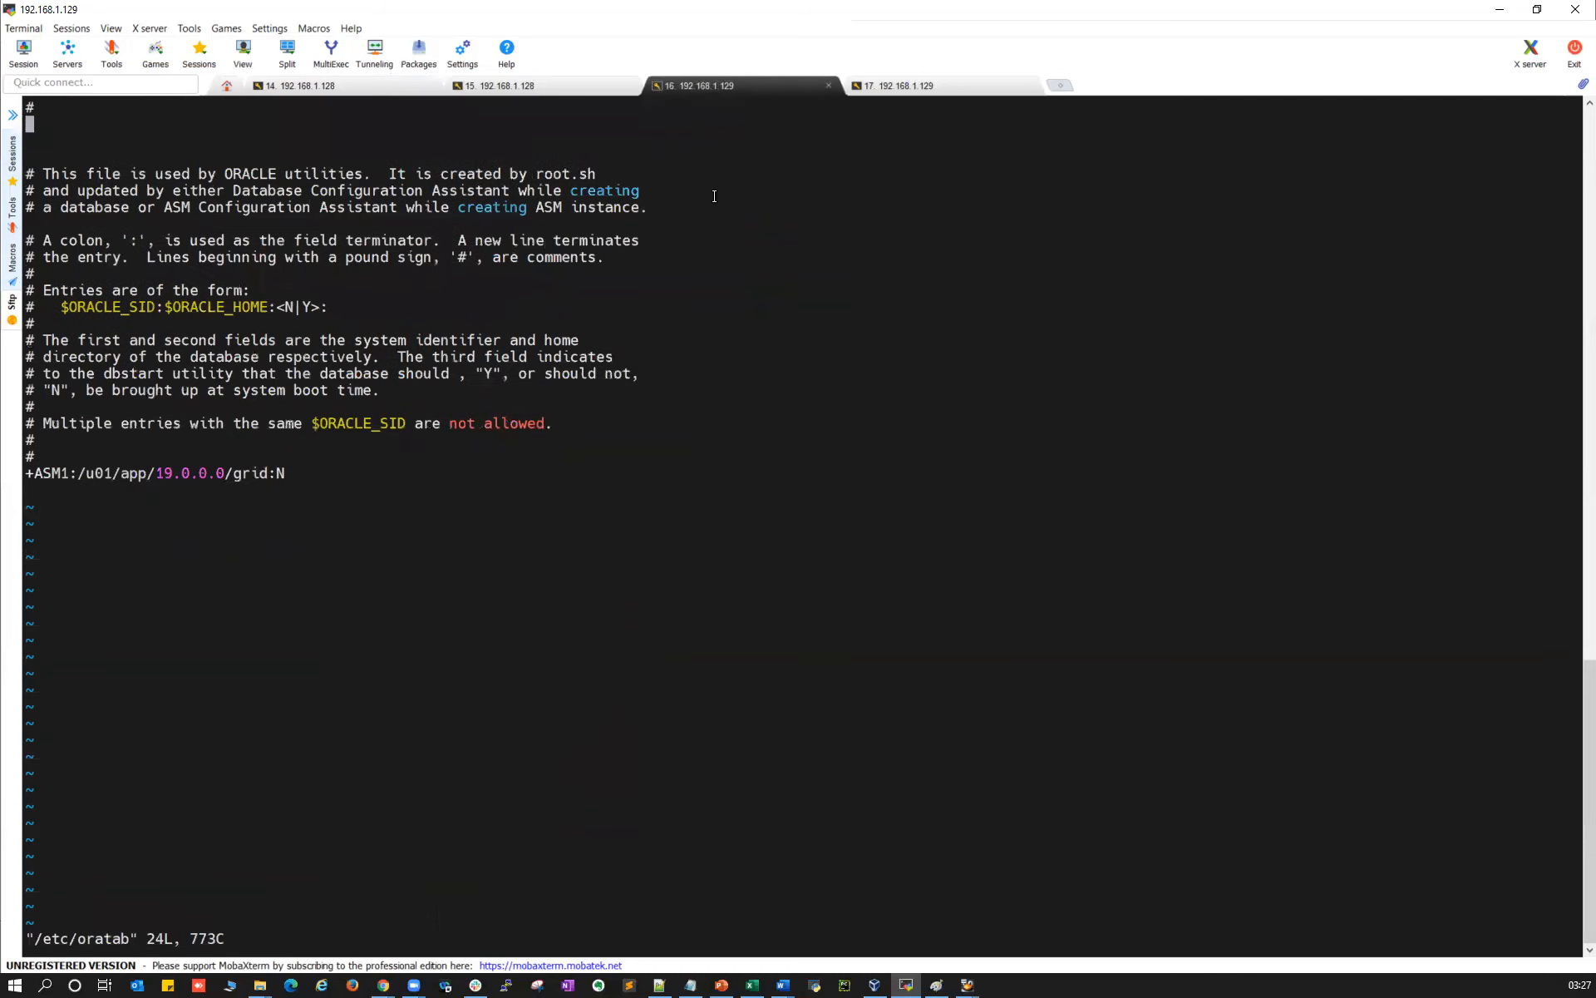
key("Up")
key("Right")
key("Right")
key("Right")
key("i")
key("Delete")
key("Delete")
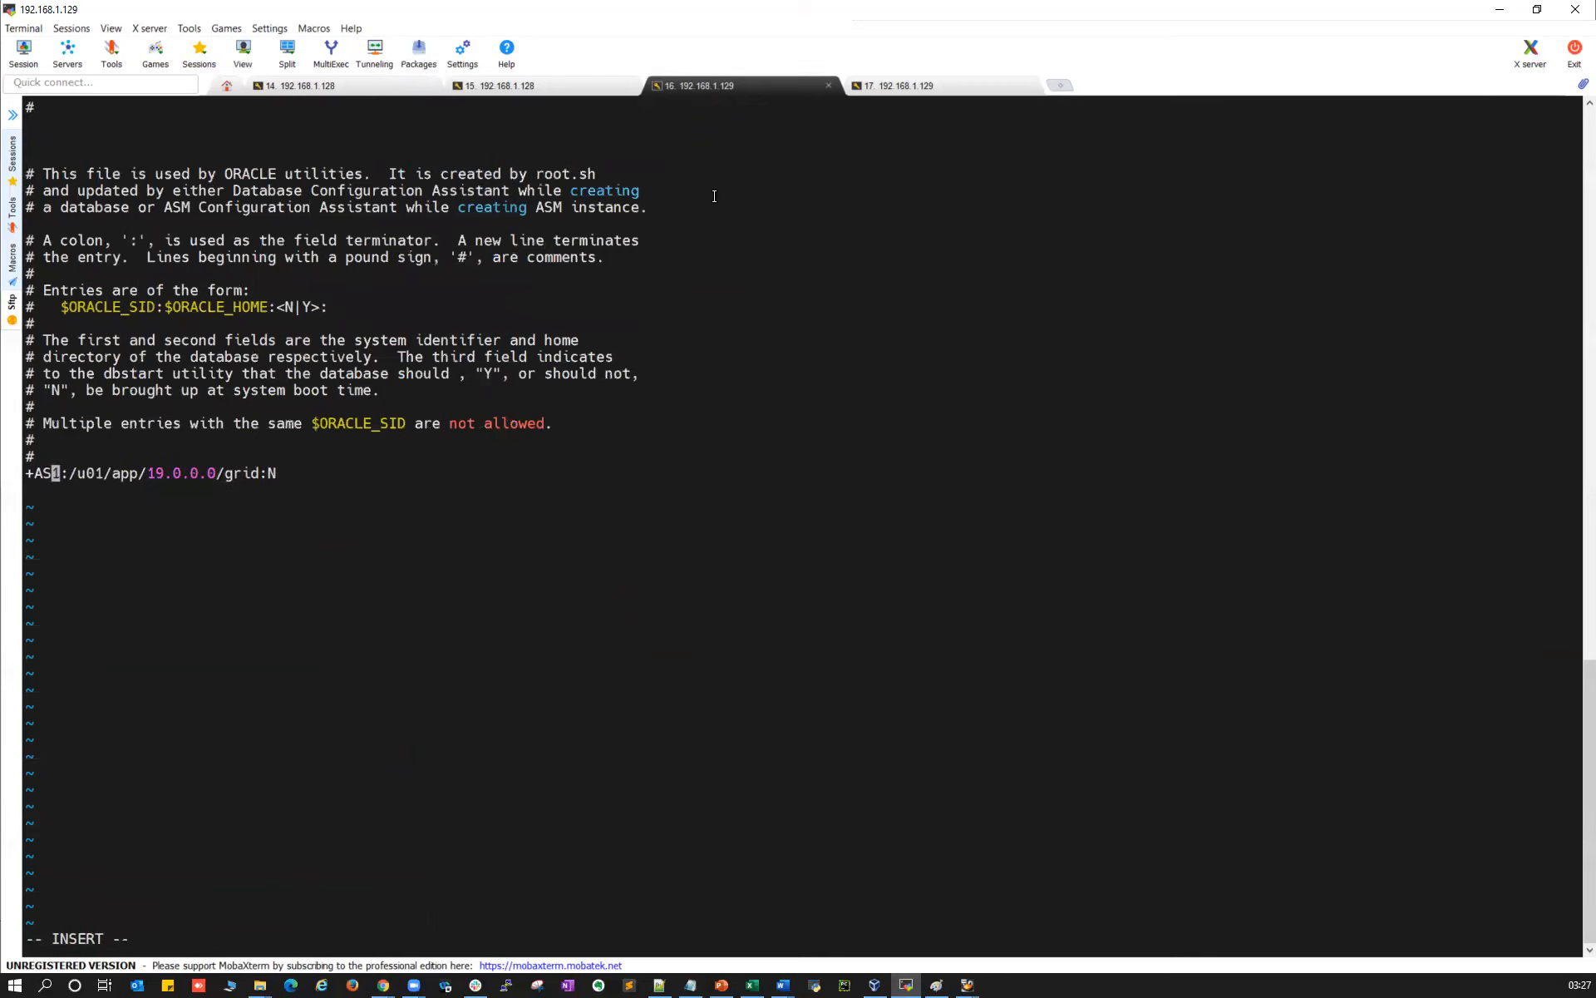
type("M2")
key("Escape")
type(":wq")
key("Return")
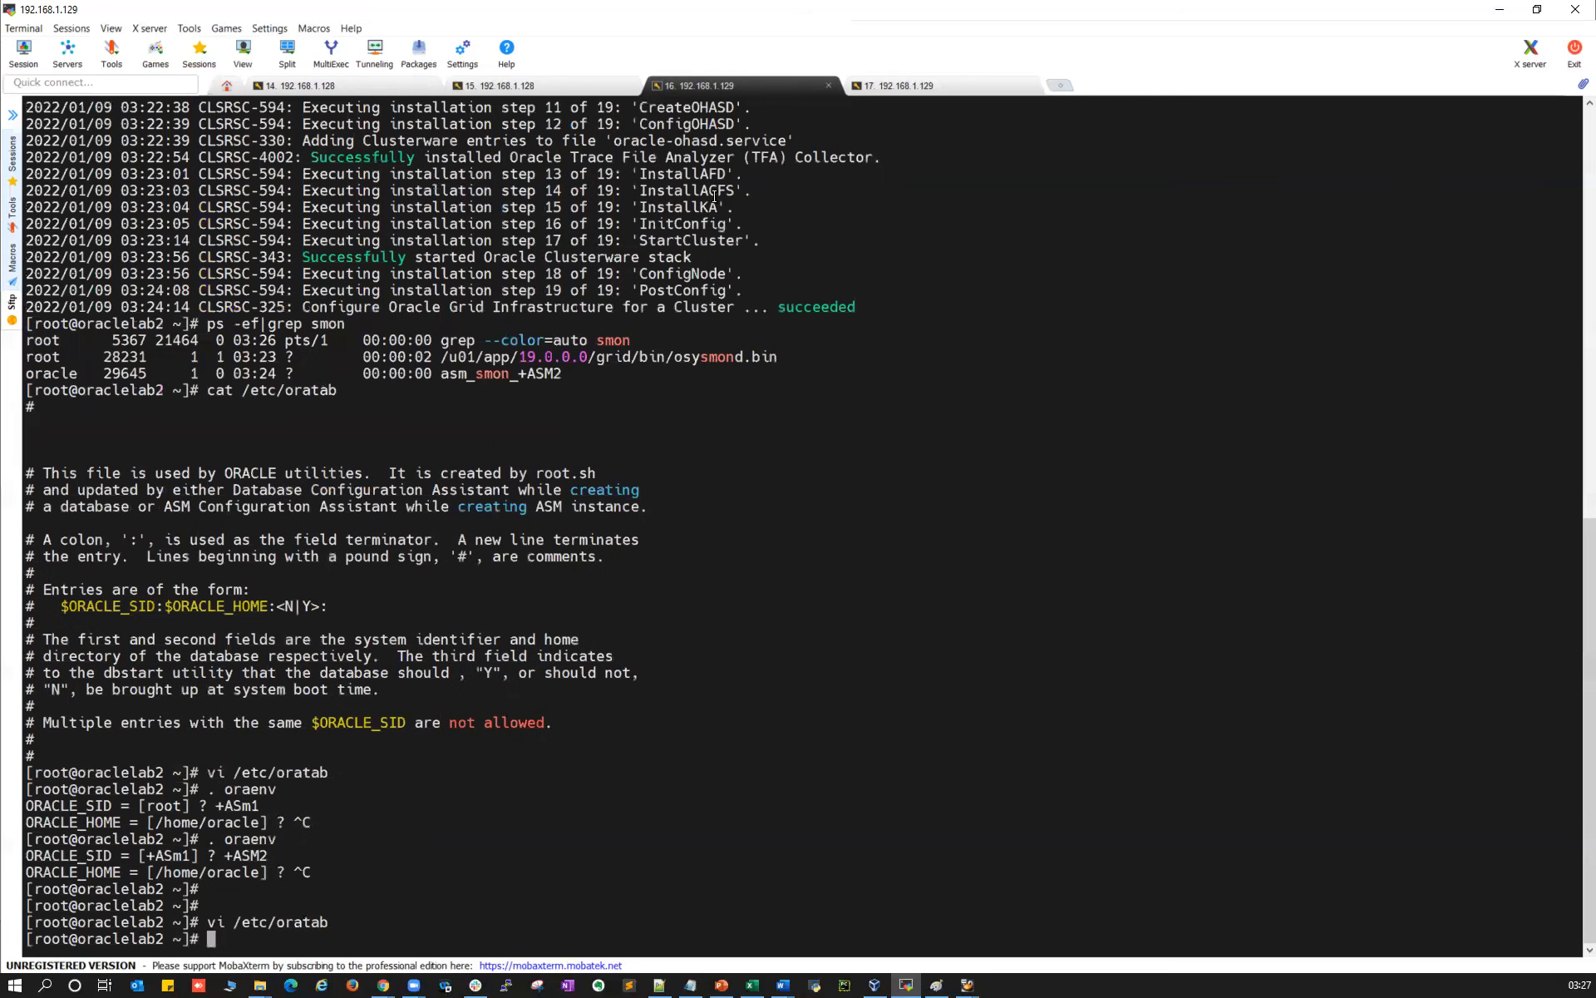
Run crsctl check crs on oraclelab2 as +ASM2, then crsctl stat res -t -init on oraclelab1
type(". oraenv")
key("Return")
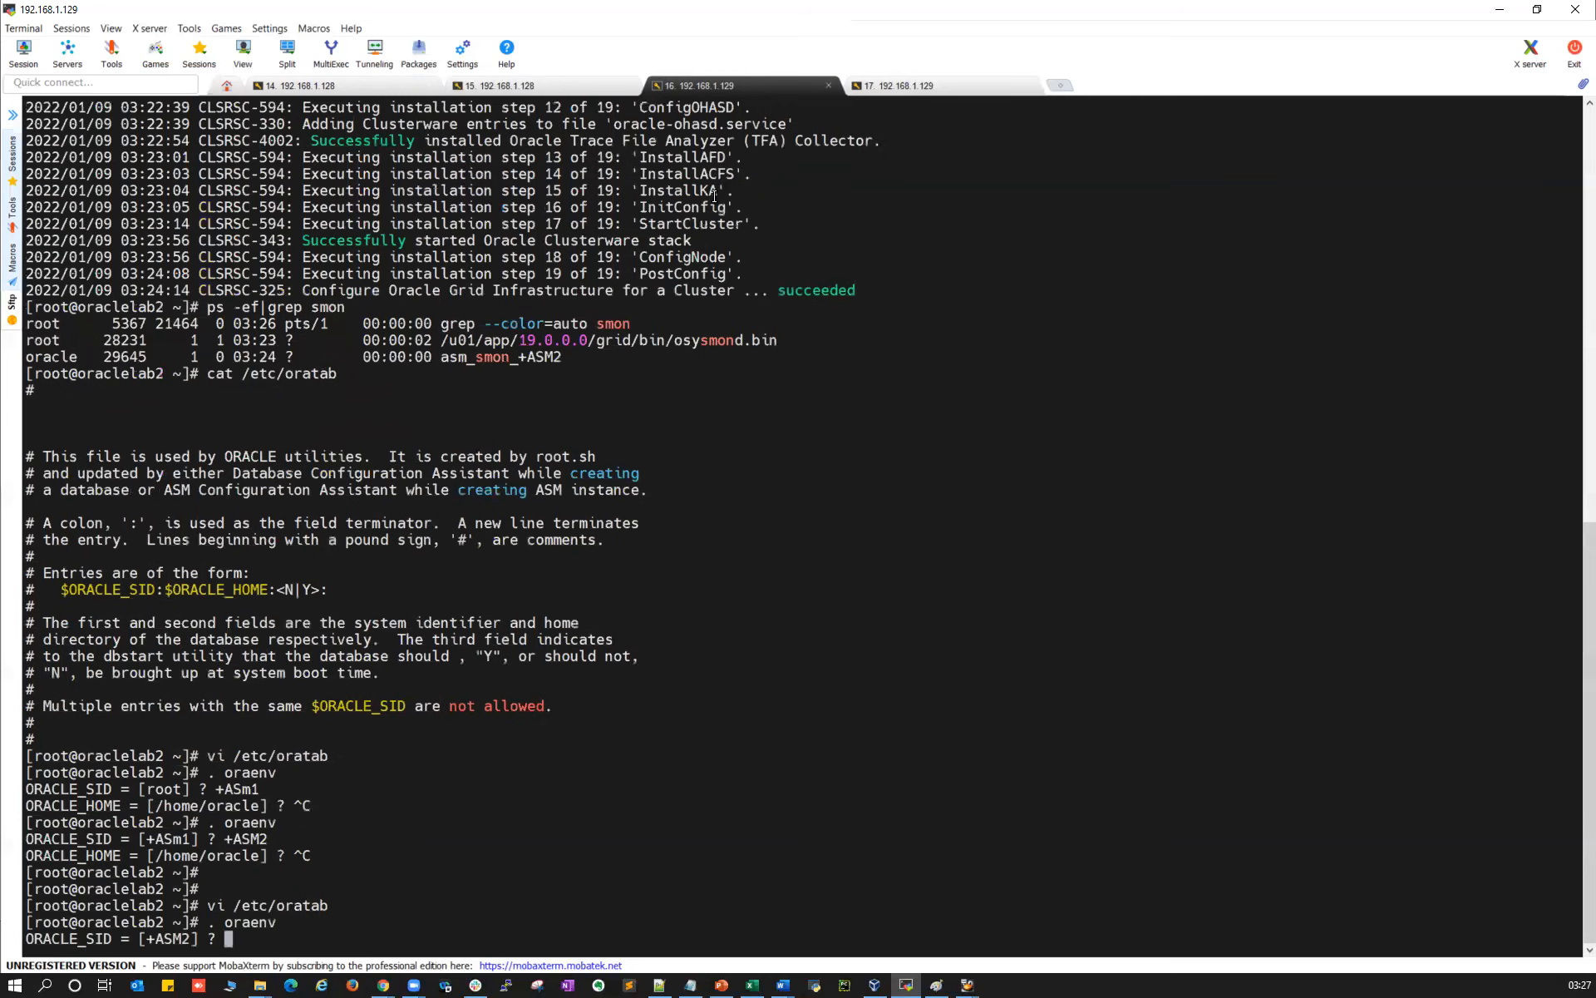
key("Return")
right_click(715, 197)
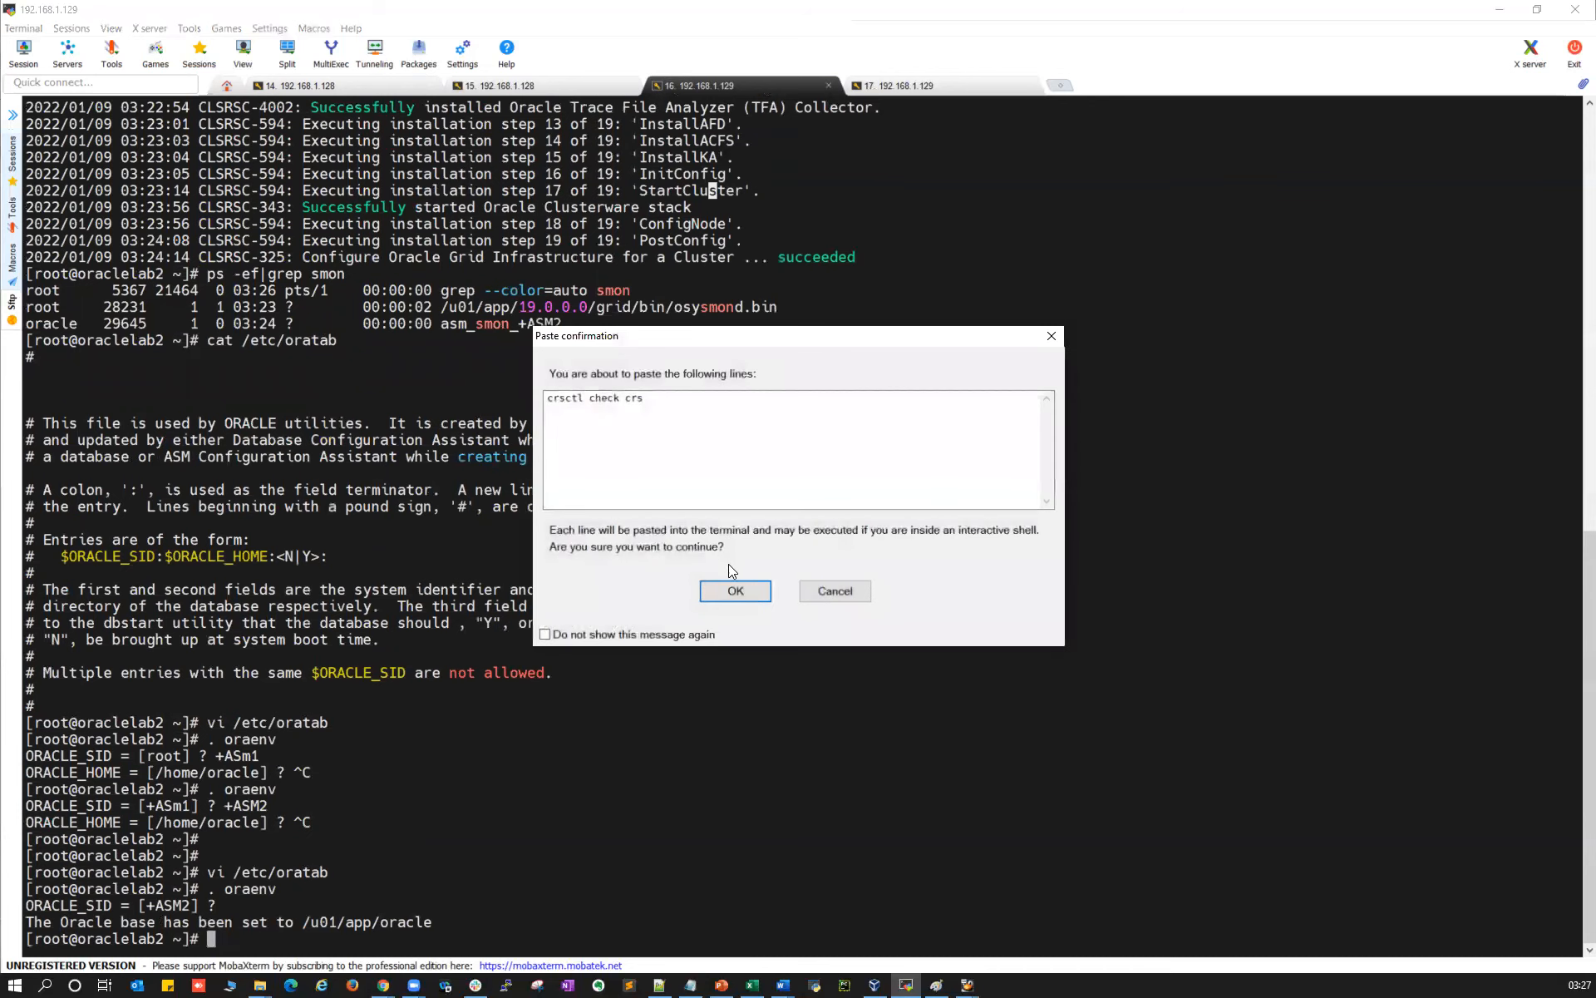
left_click(735, 590)
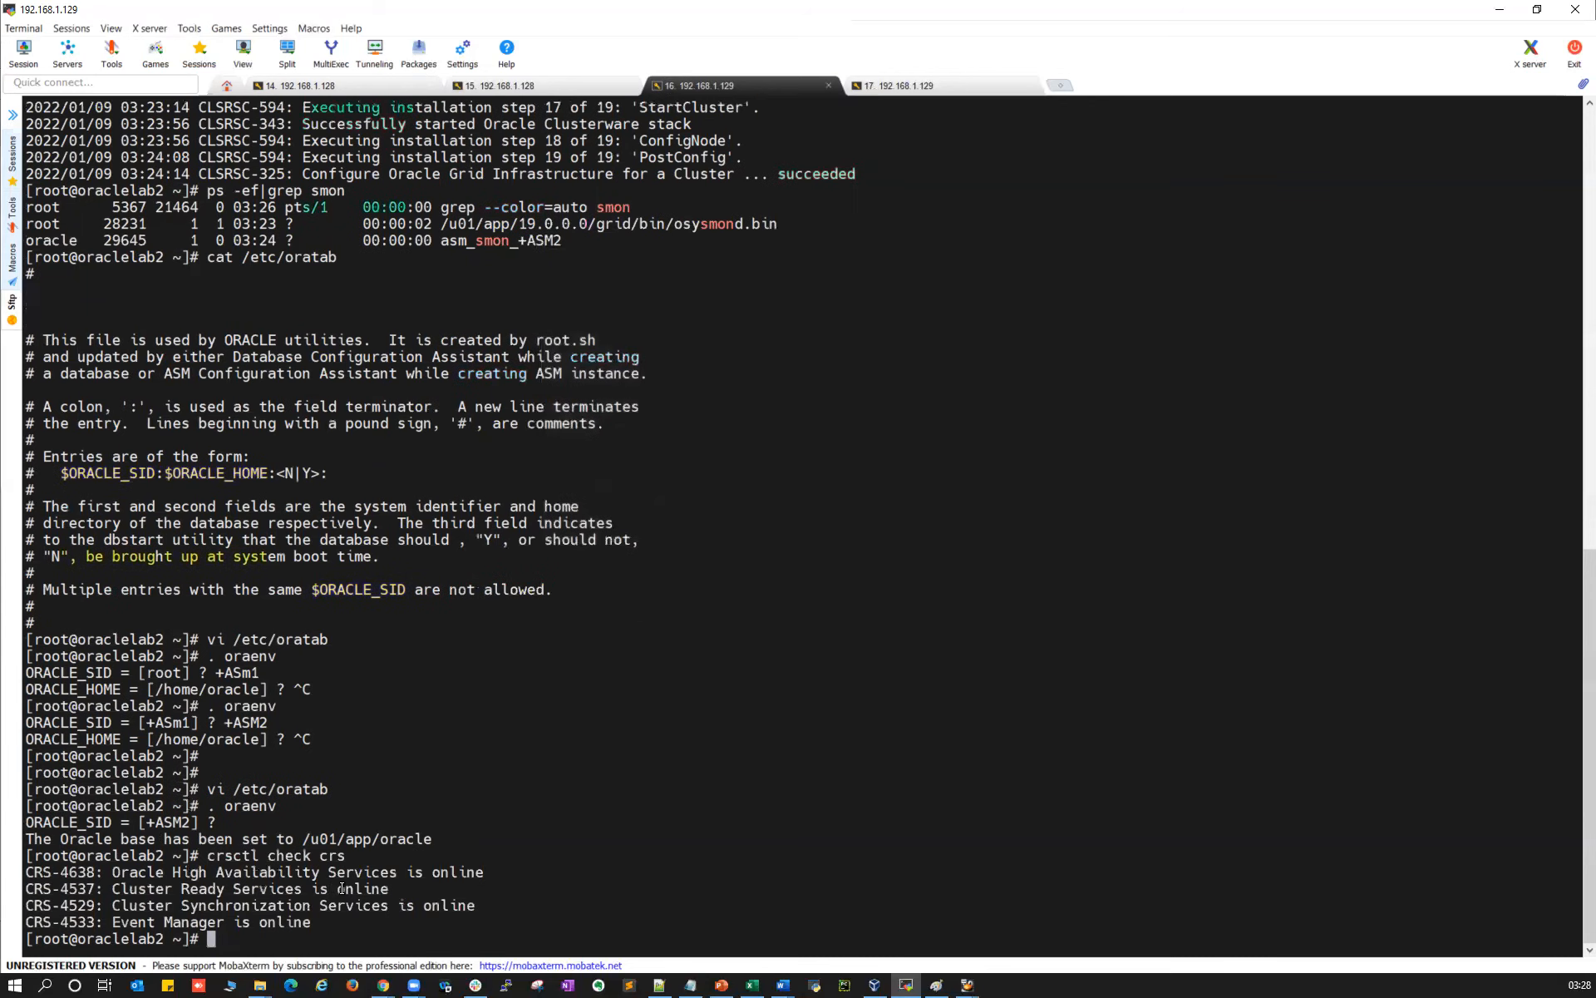
left_click_drag(326, 857, 329, 921)
left_click(366, 90)
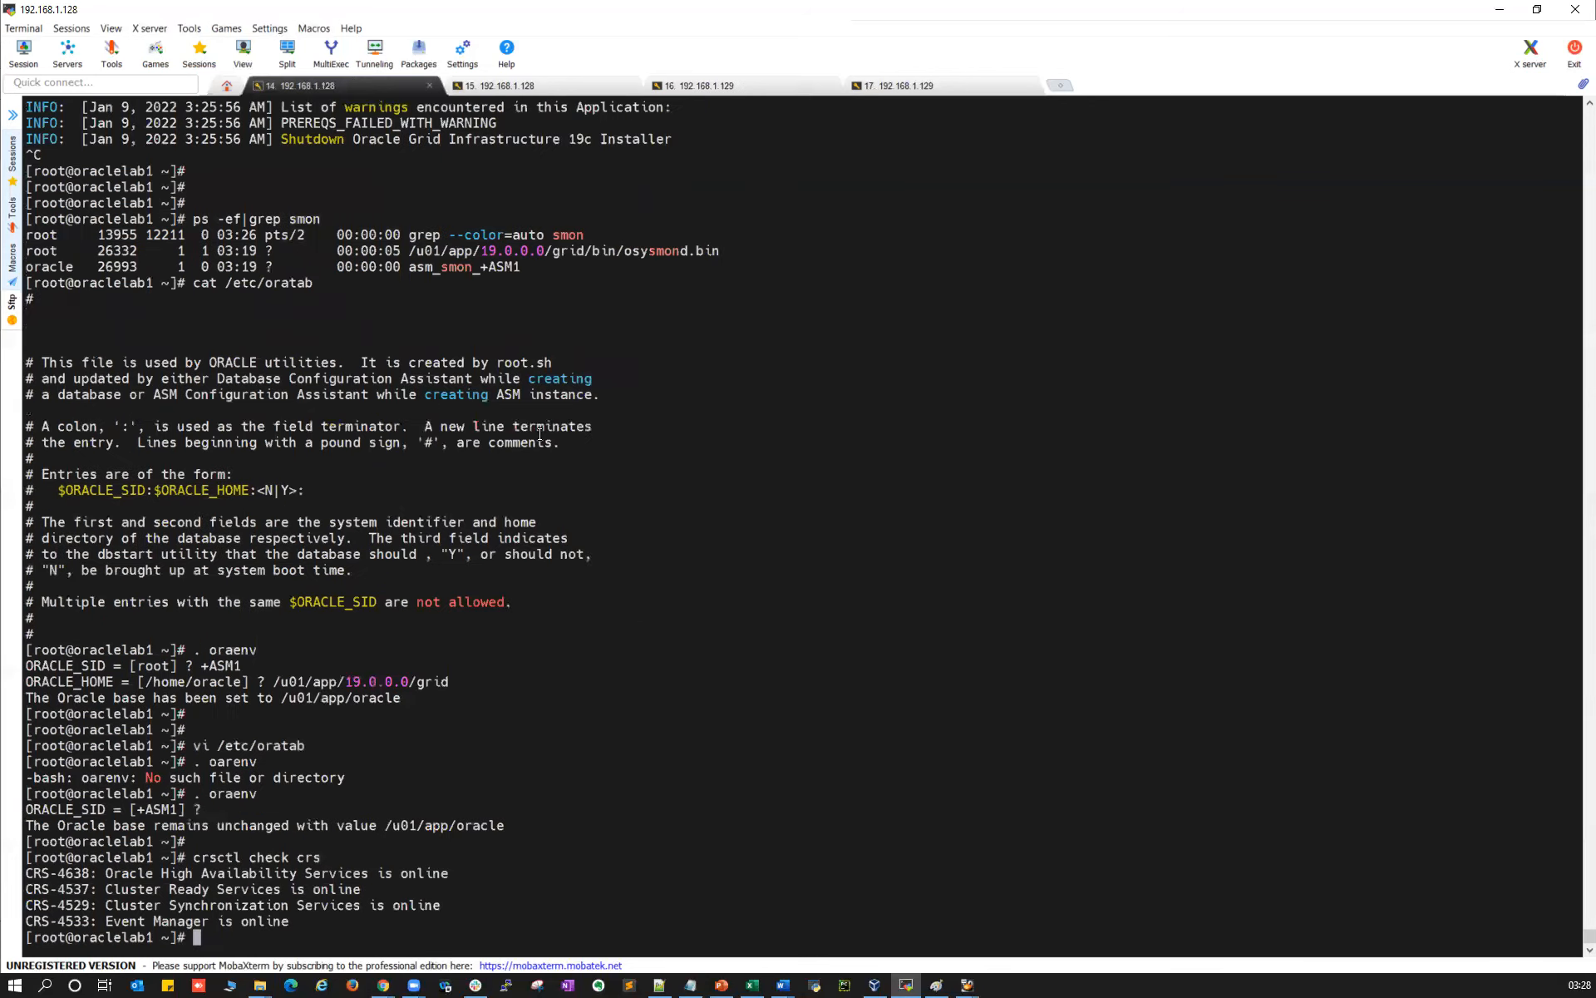
type("crsctl stat res -t -init")
Run 'crsctl stat res -t -init' on oraclelab1 and compare its init resource rows with oraclelab2's
key("Return")
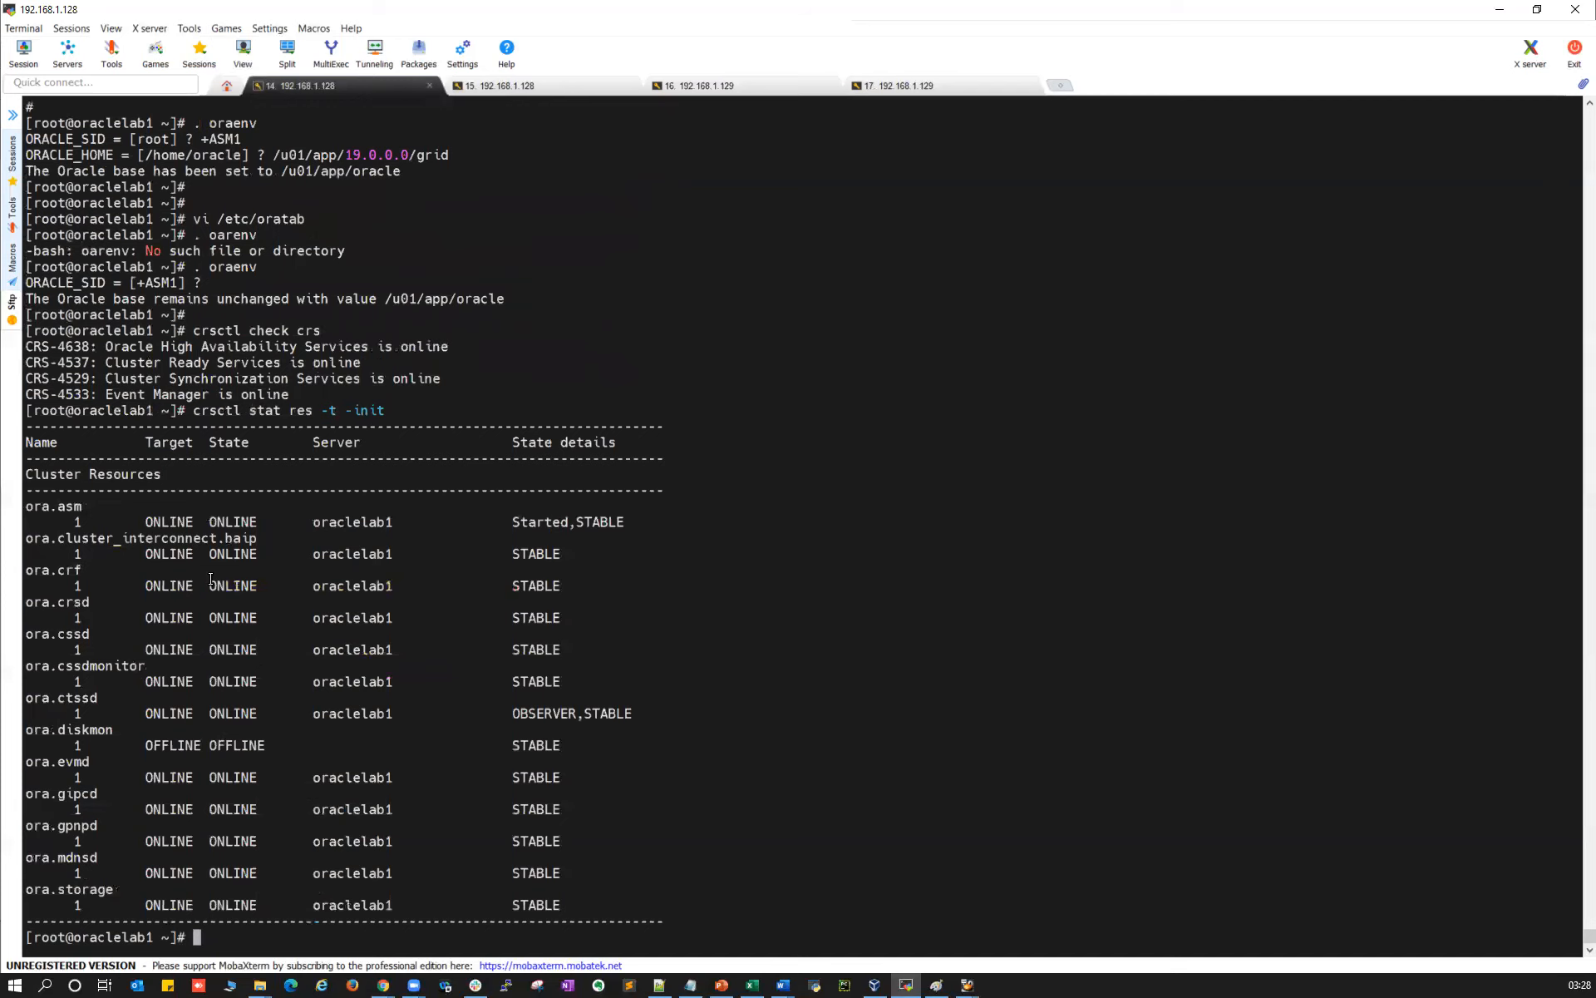
left_click_drag(41, 508, 503, 902)
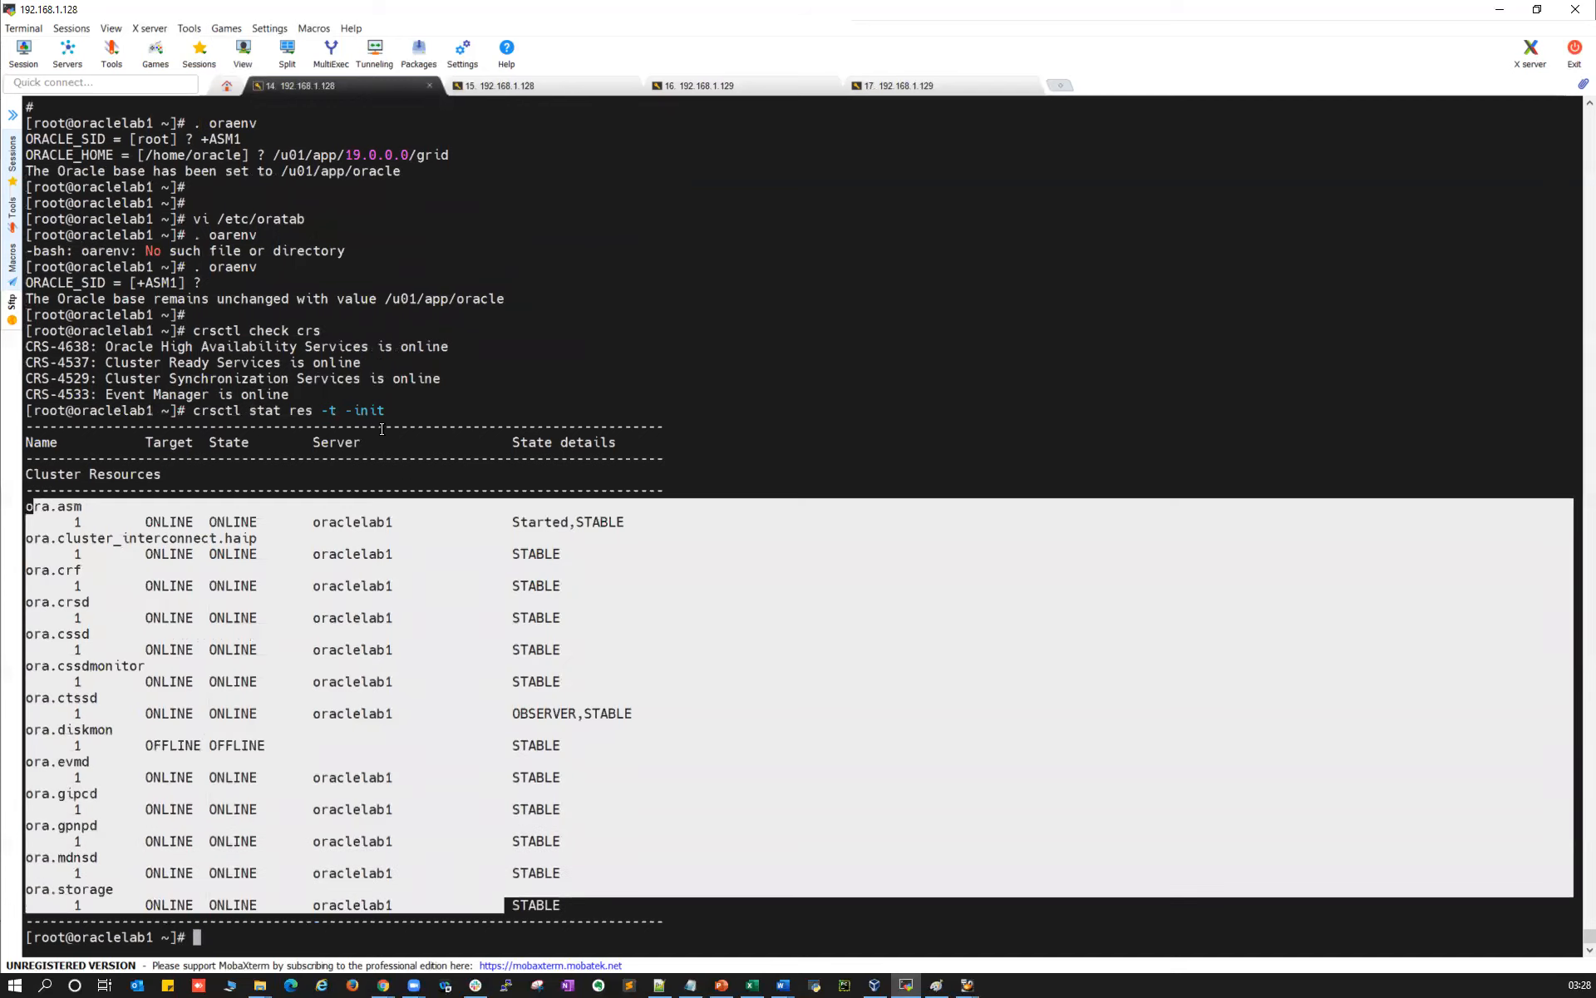
left_click(203, 408)
left_click_drag(194, 410, 428, 407)
left_click(717, 86)
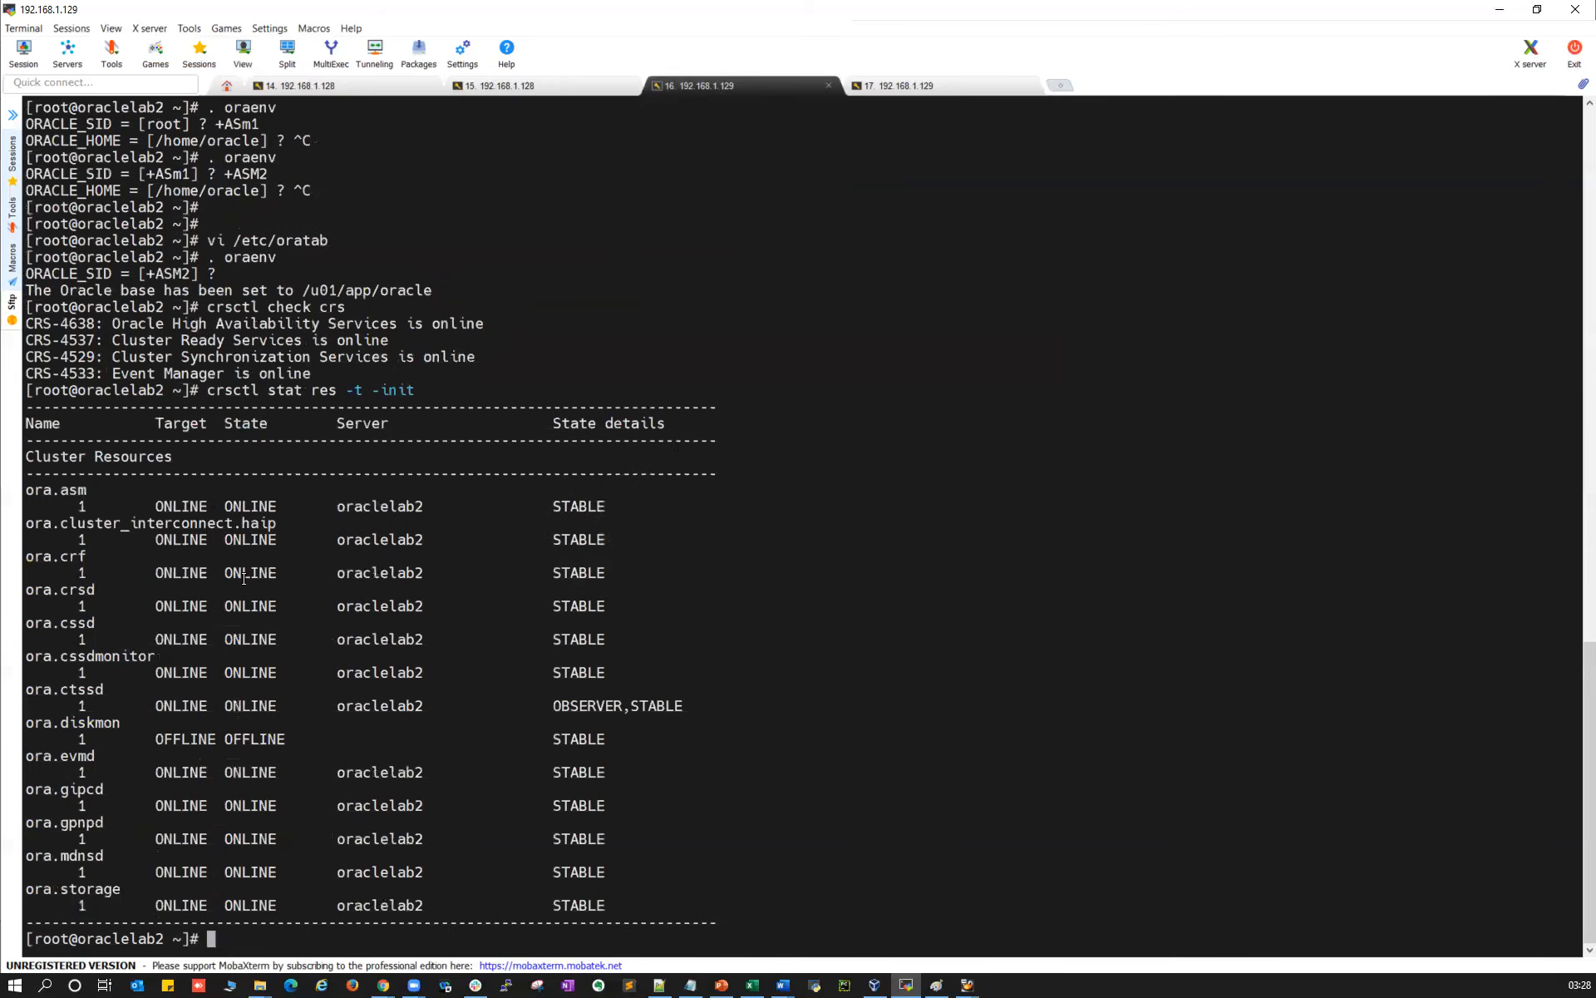
left_click_drag(183, 506, 467, 855)
left_click(370, 85)
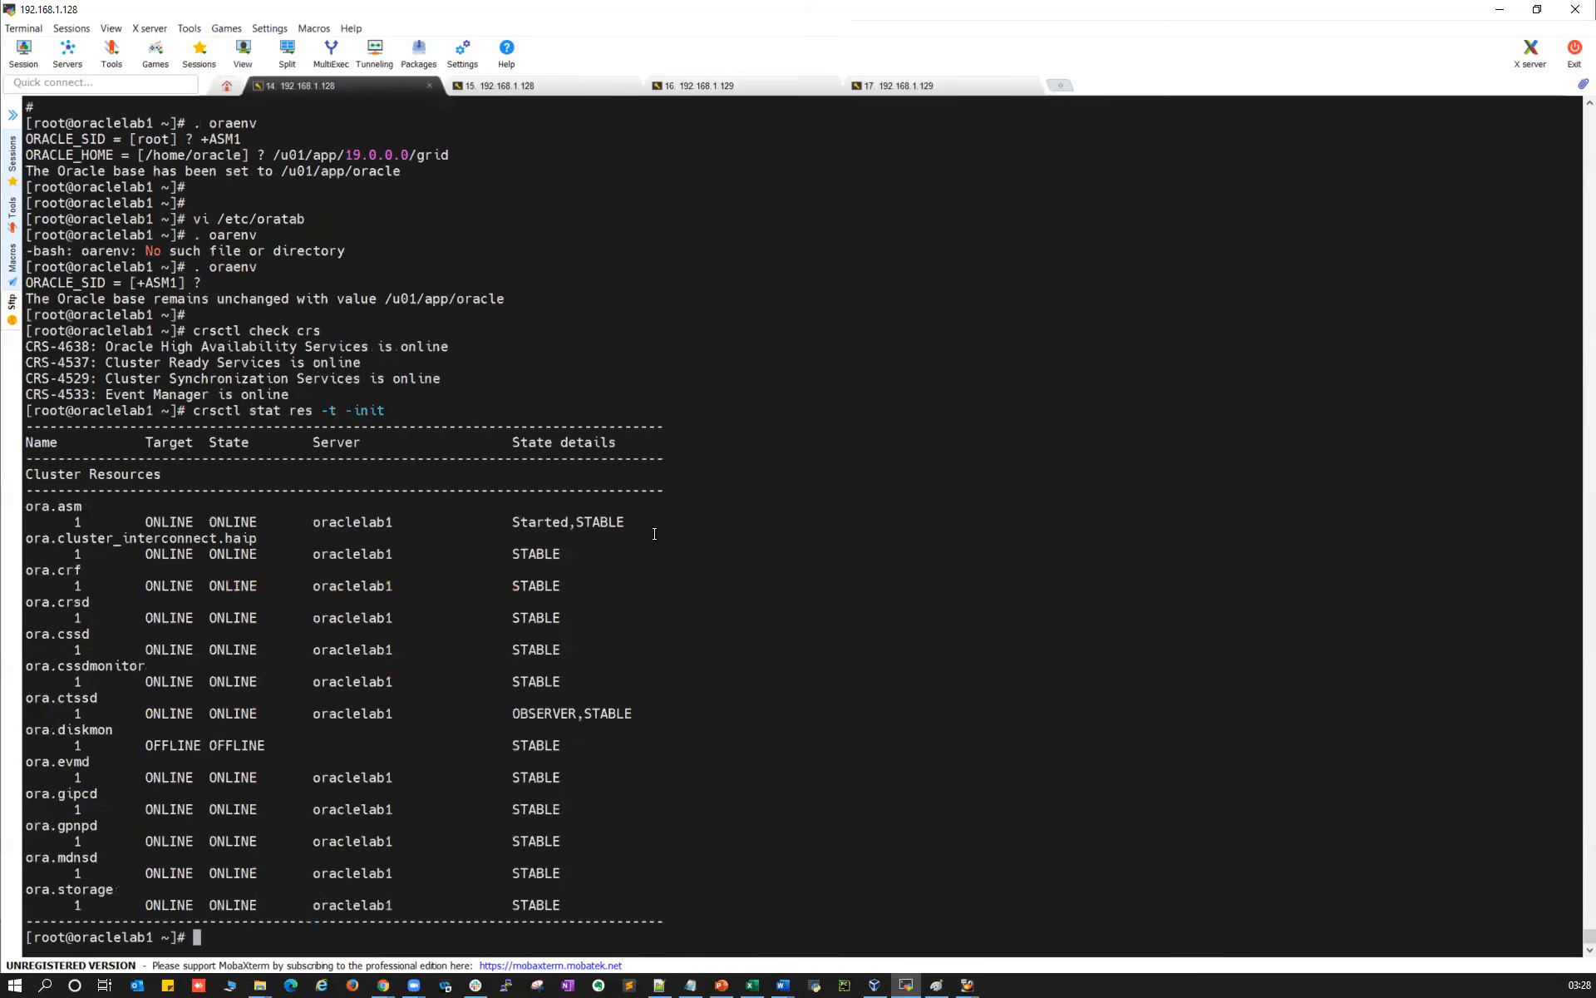
Run the full 'crsctl stat res -t' listing on oraclelab1 and check the ora.asm rows
key("Up")
key("BackSpace")
key("BackSpace")
key("BackSpace")
key("BackSpace")
key("BackSpace")
key("BackSpace")
key("Return")
scroll(68, 456, "up", 15)
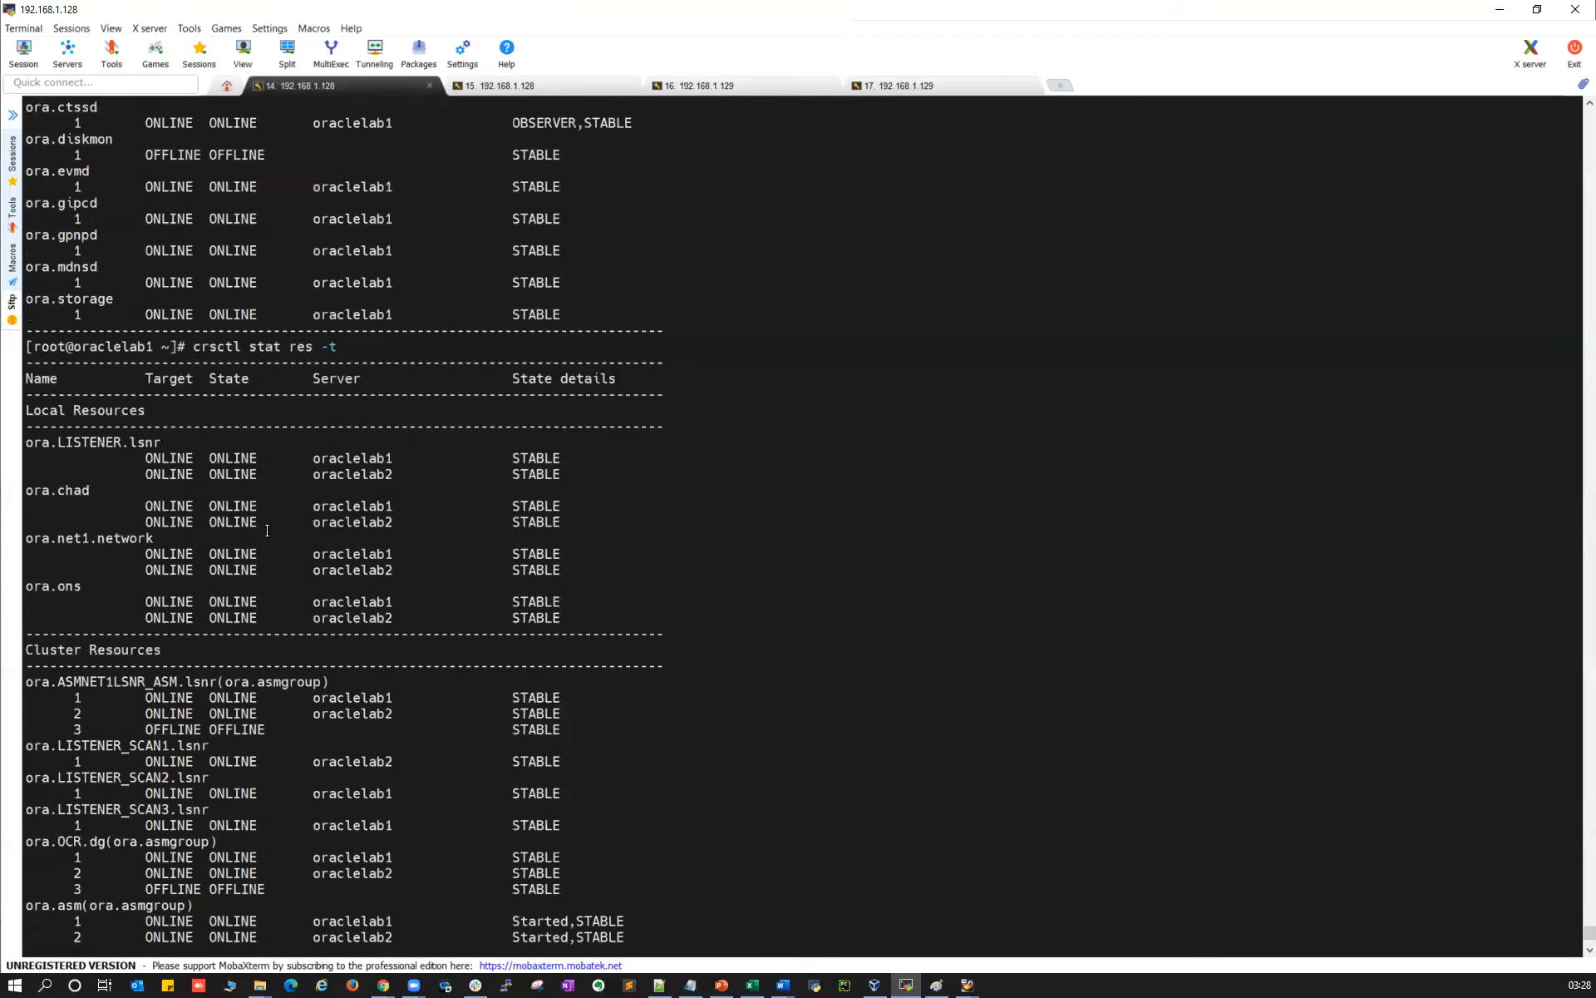
left_click_drag(56, 442, 669, 453)
double_click(360, 458)
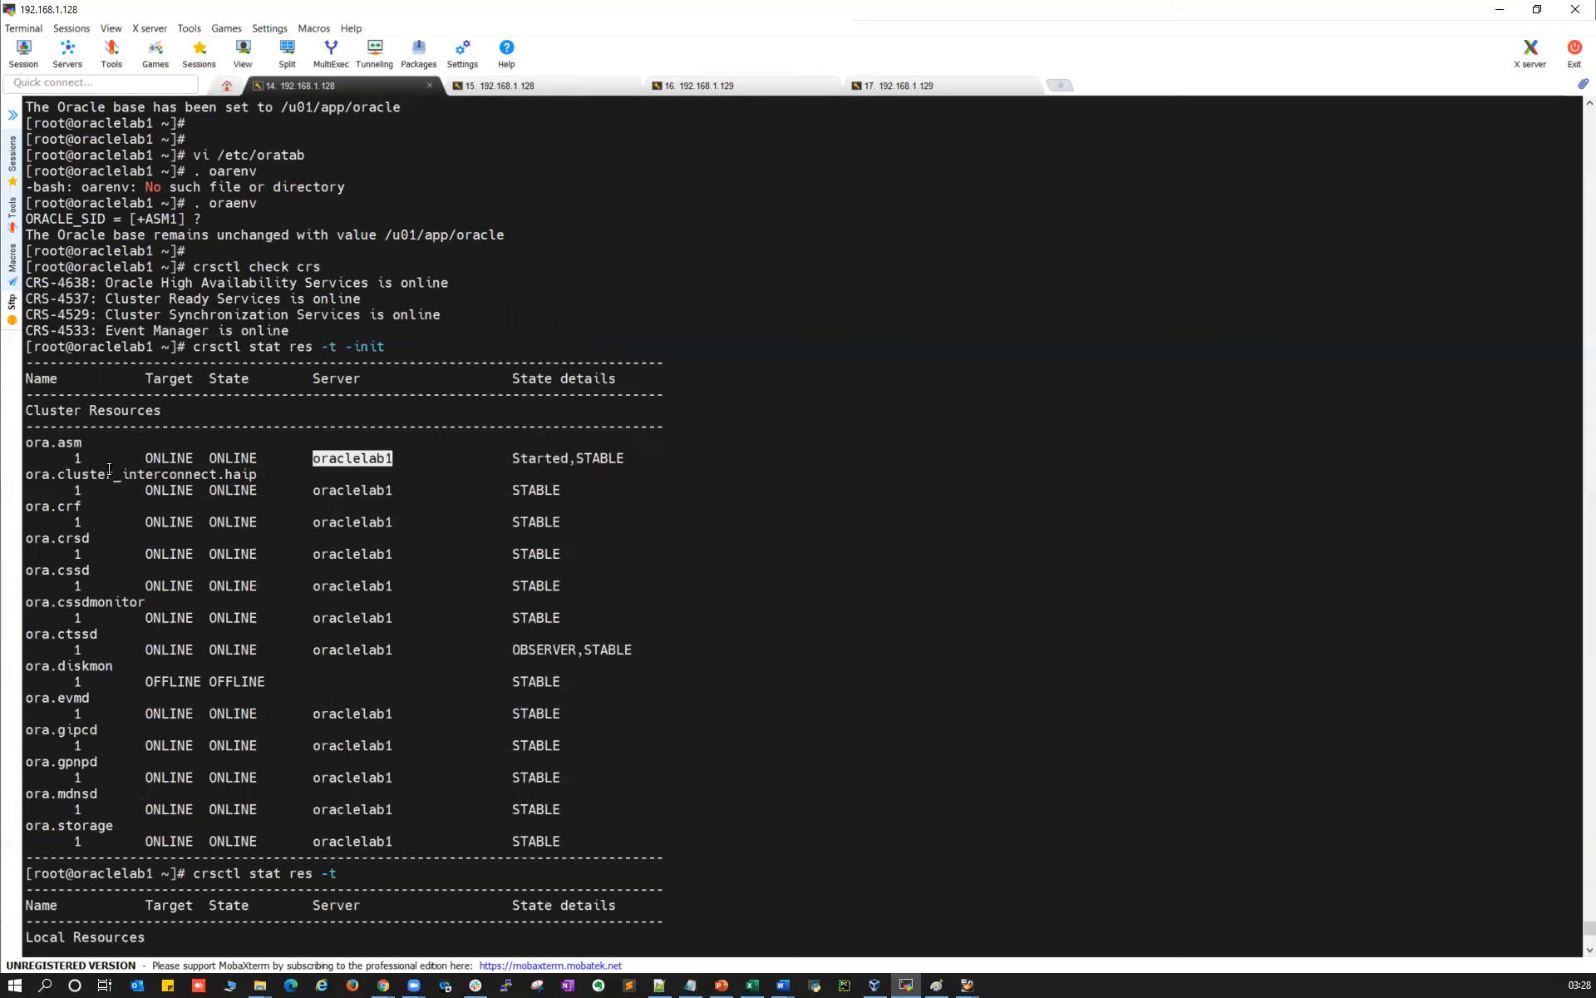
left_click(340, 458)
Run 'crsctl stat res -t -init' on oraclelab2 and confirm ora.asm is STABLE there
left_click_drag(193, 346, 396, 342)
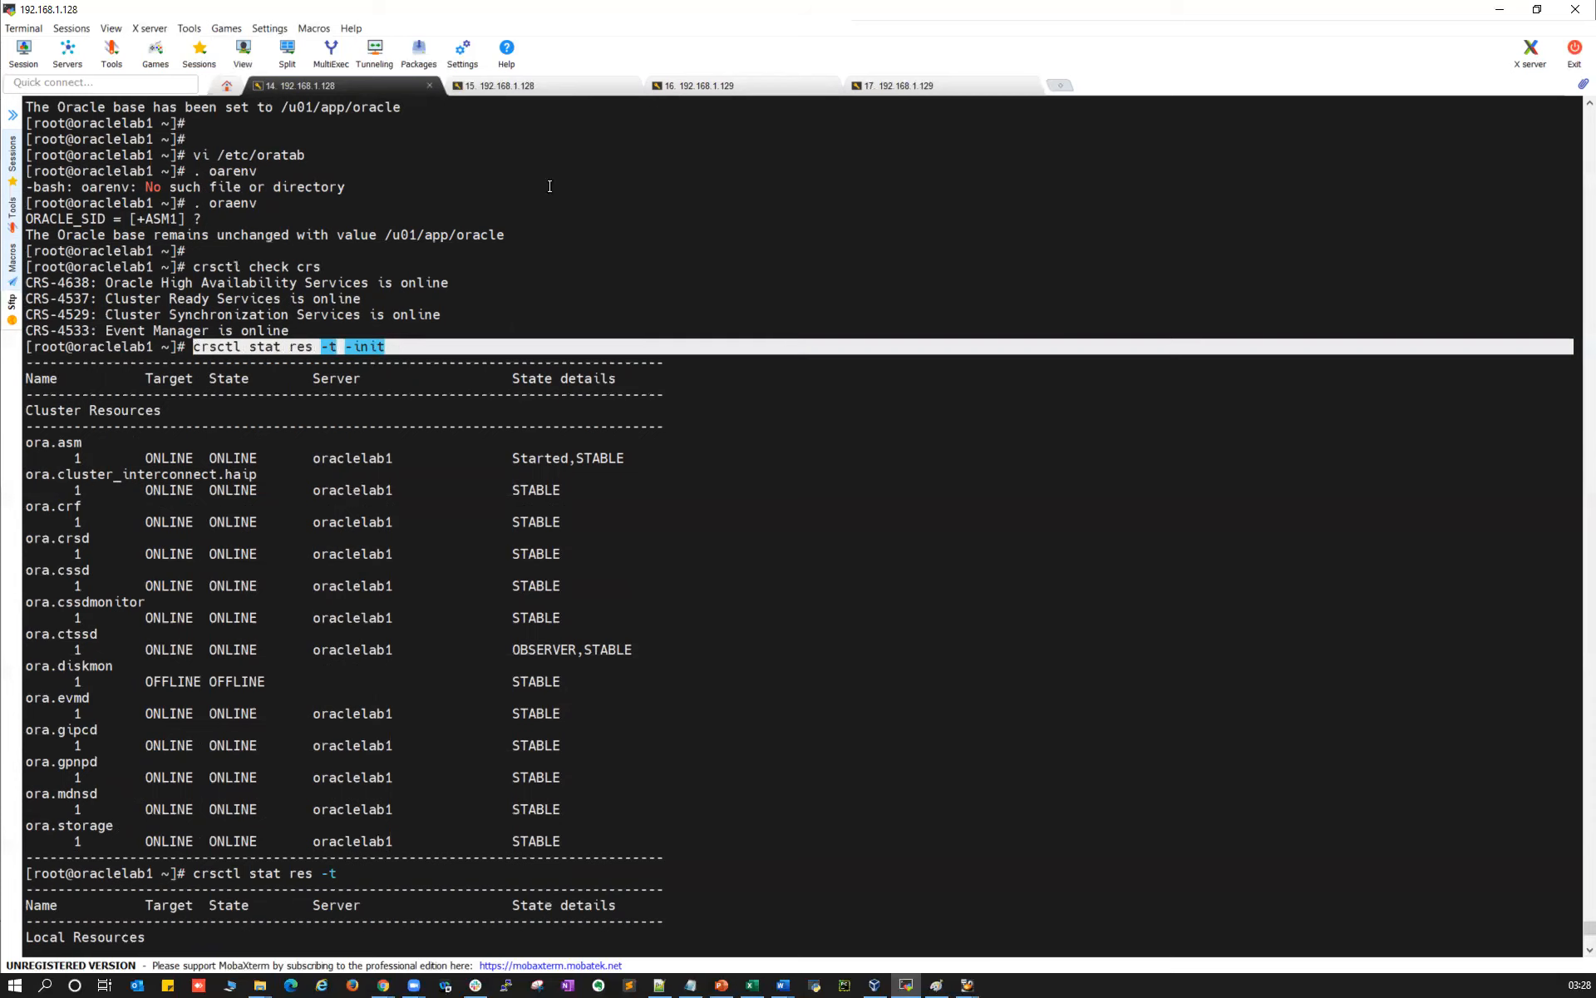
left_click(690, 86)
right_click(795, 304)
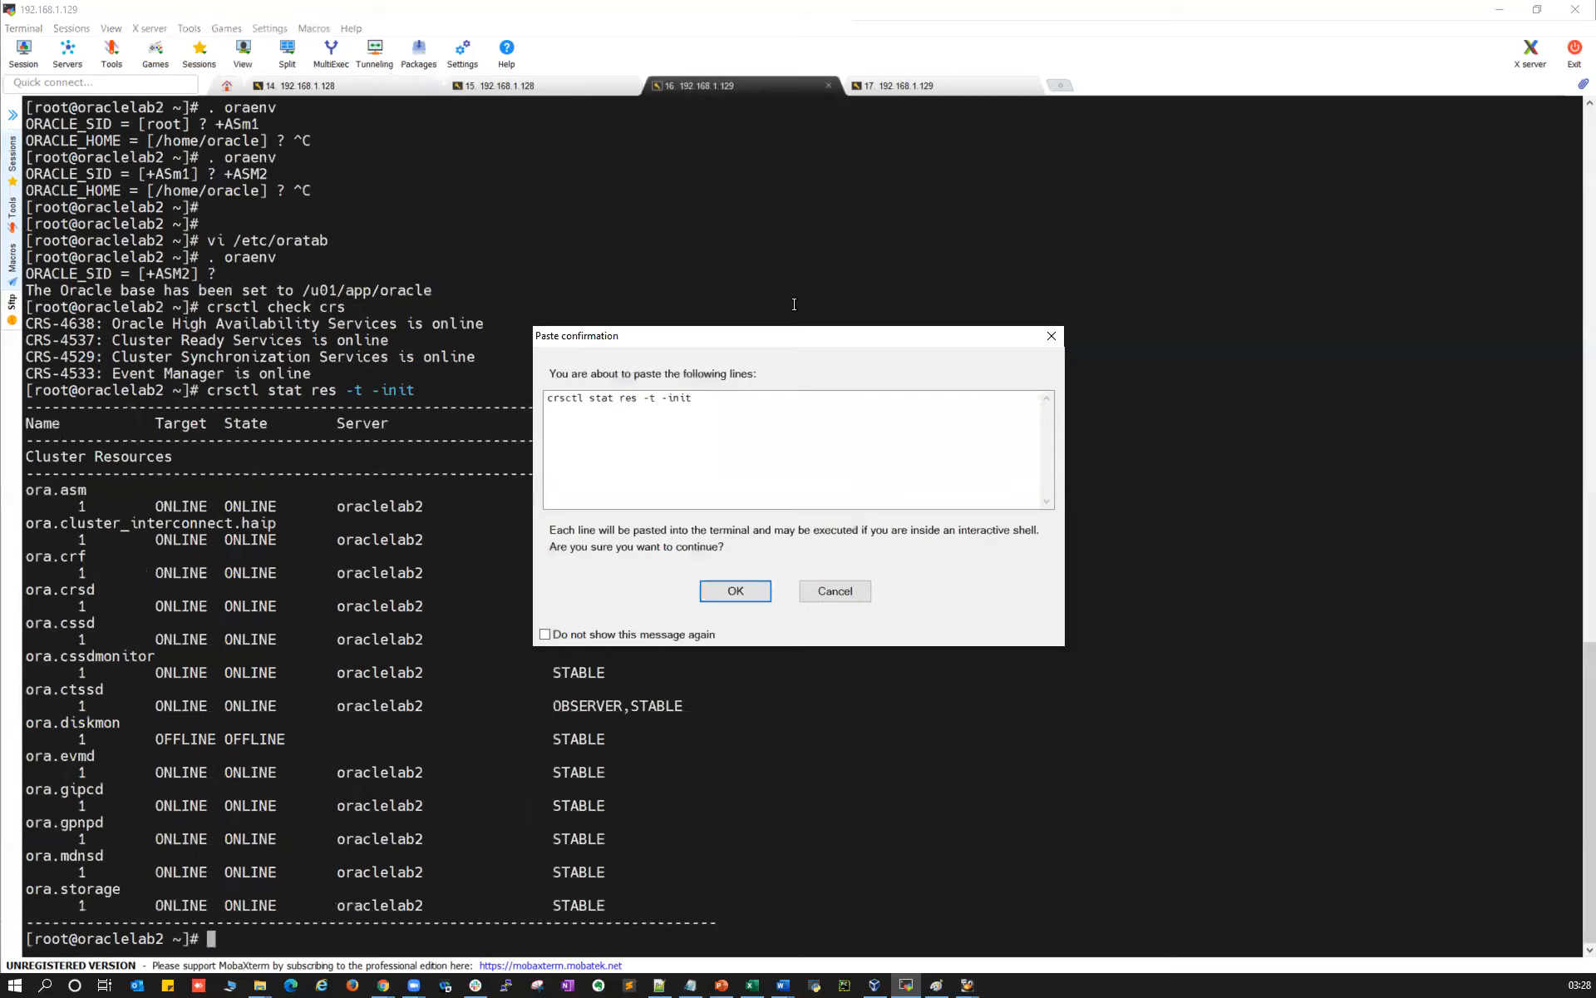
key("Return")
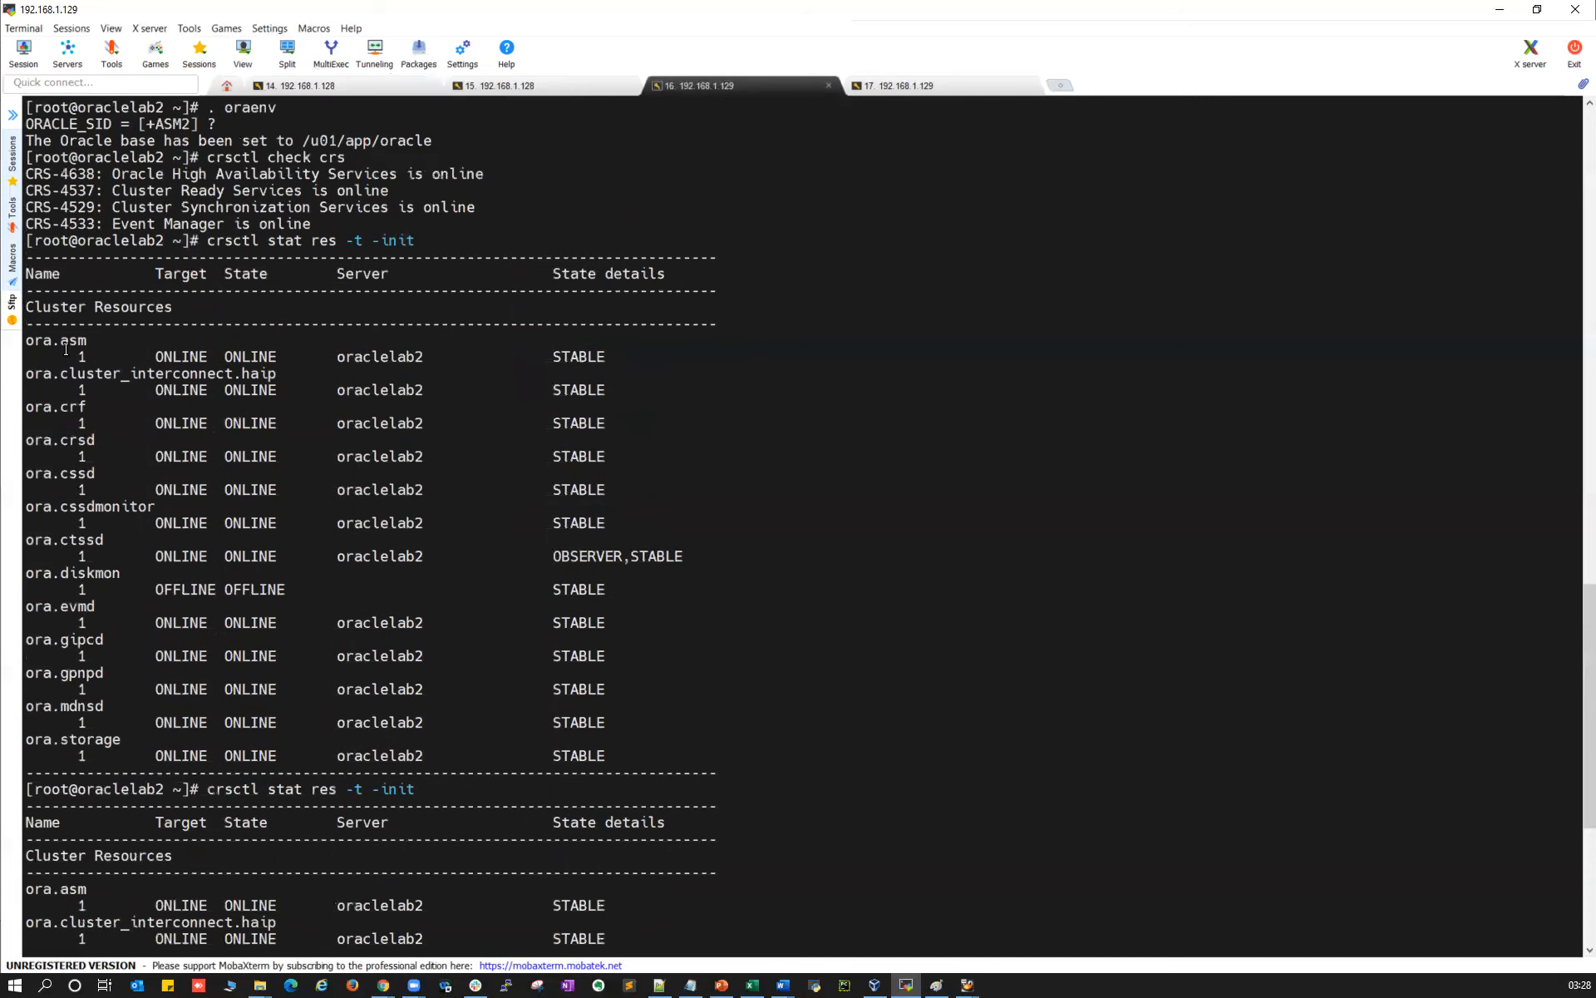
left_click_drag(58, 343, 239, 347)
left_click(578, 358)
double_click(577, 358)
double_click(373, 358)
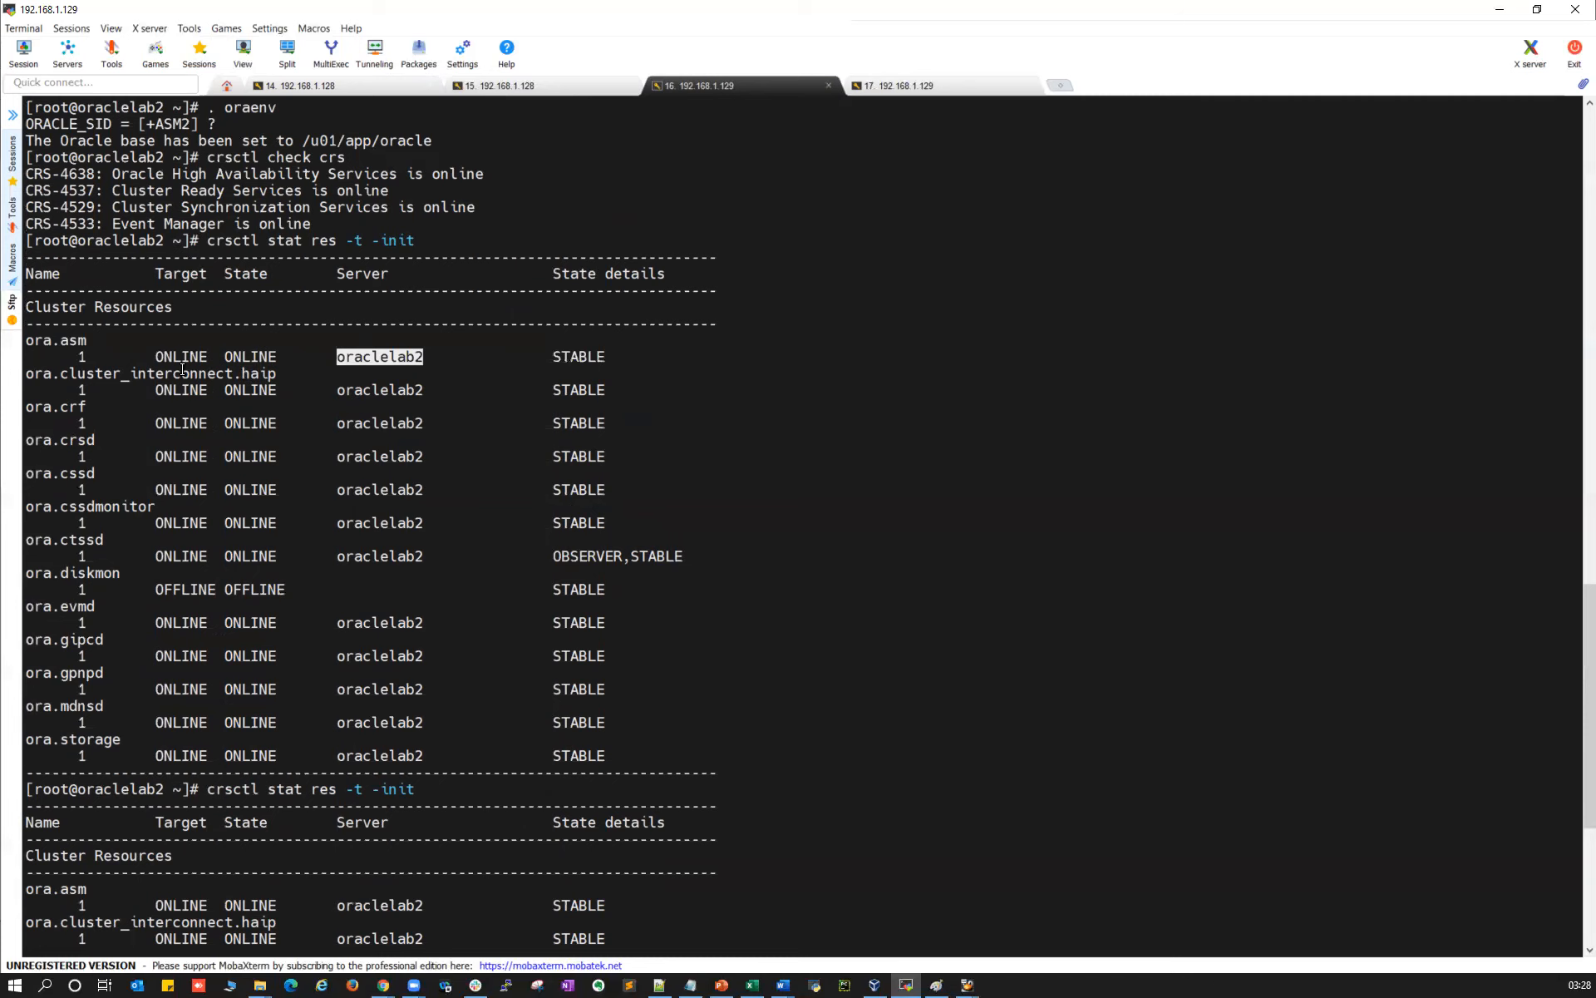
Compare the ora.asm row and its status between the oraclelab1 and oraclelab2 outputs
left_click(494, 88)
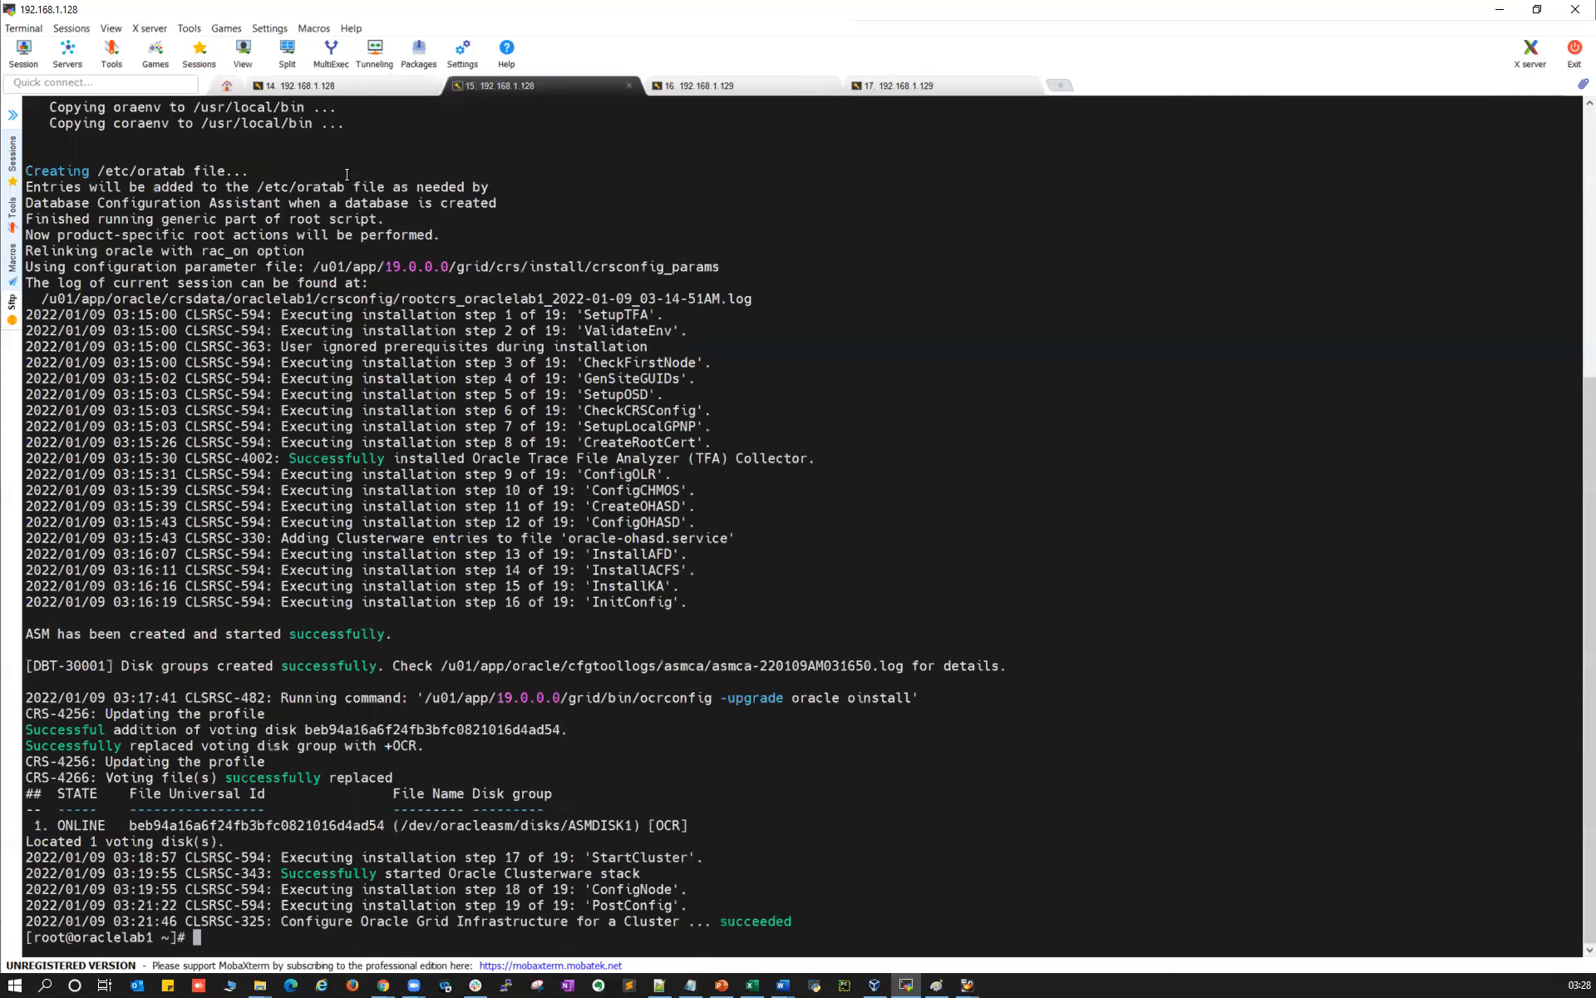
left_click(328, 88)
left_click_drag(57, 438, 611, 458)
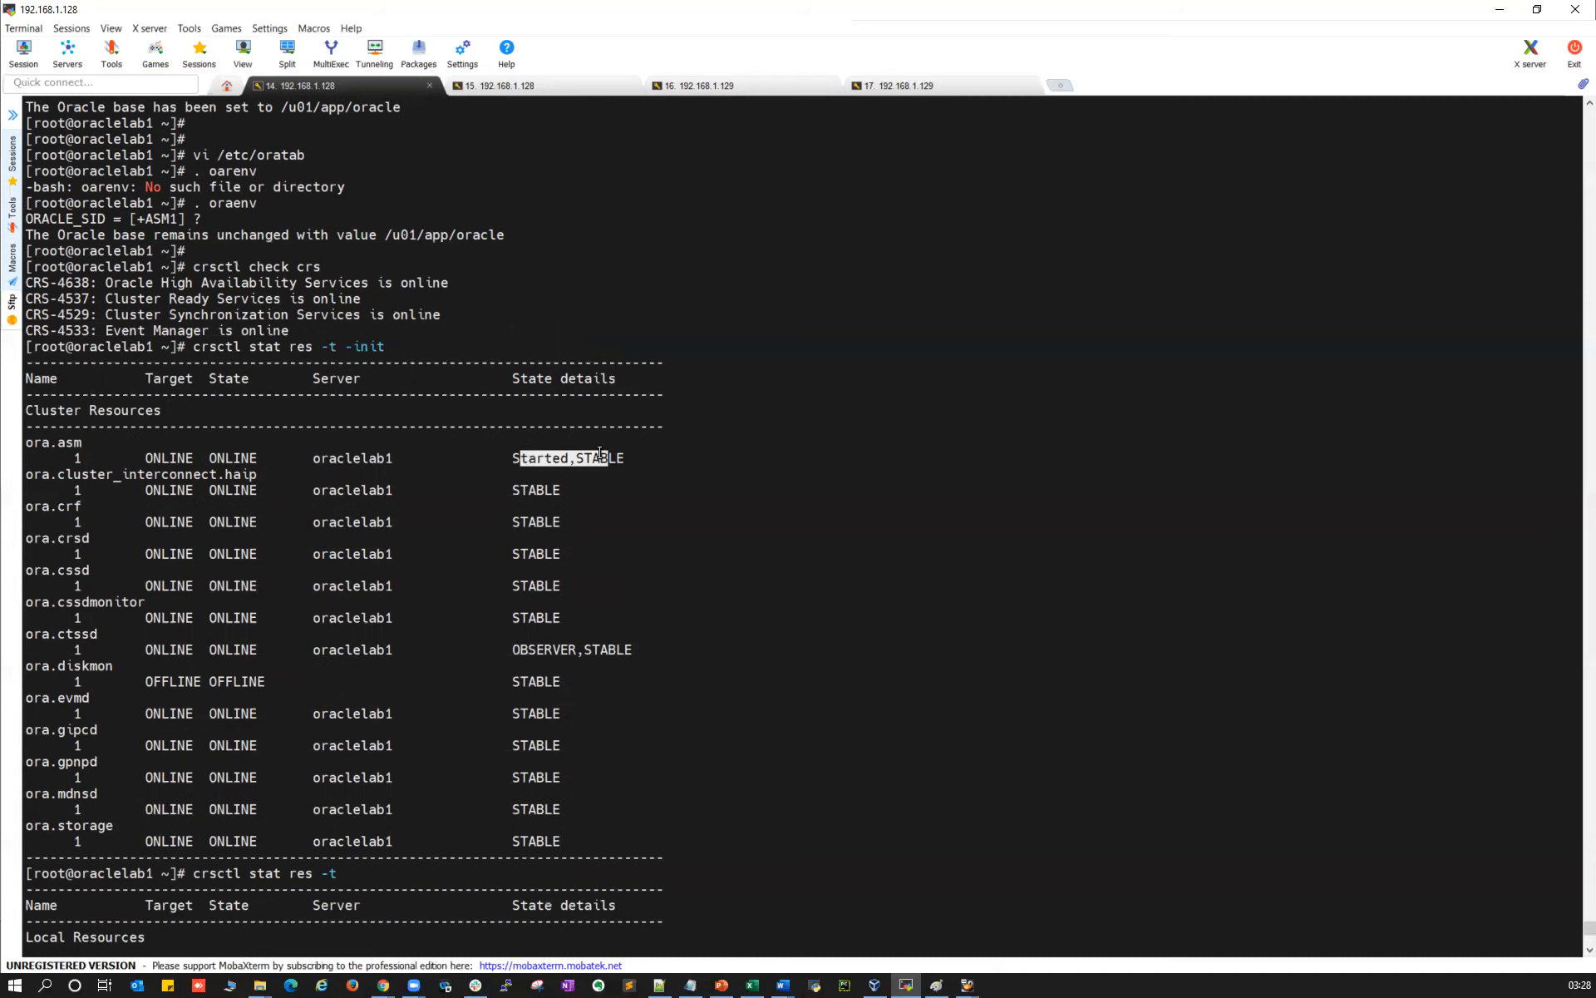
left_click(749, 87)
left_click_drag(555, 357, 591, 359)
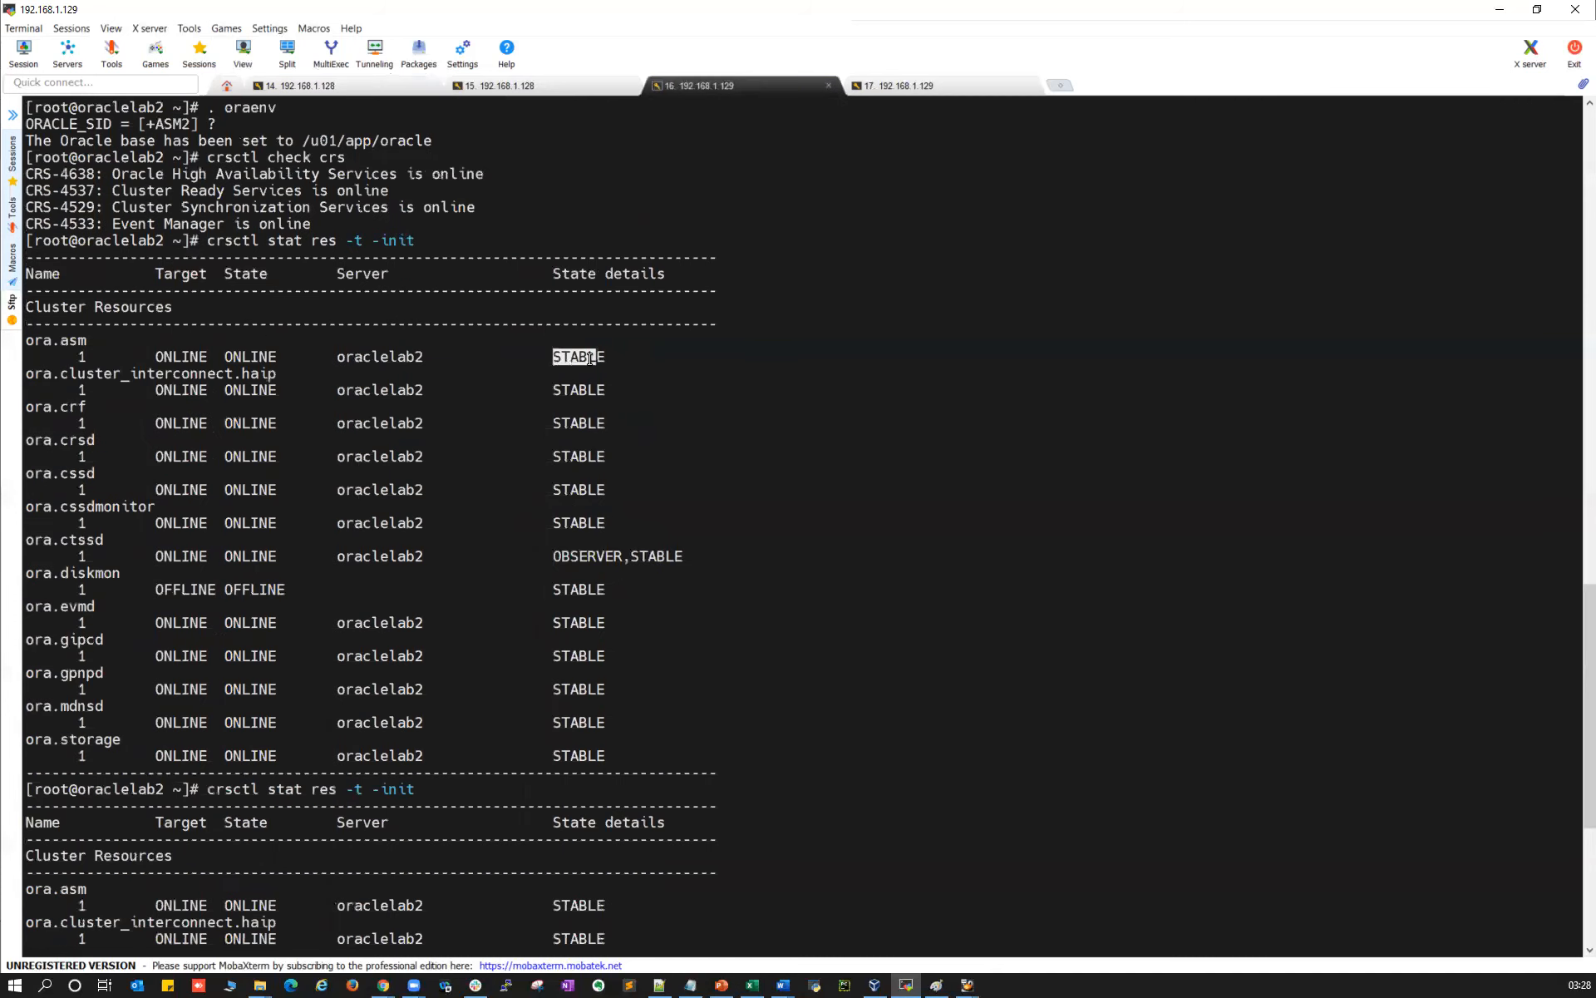
left_click_drag(360, 346, 340, 359)
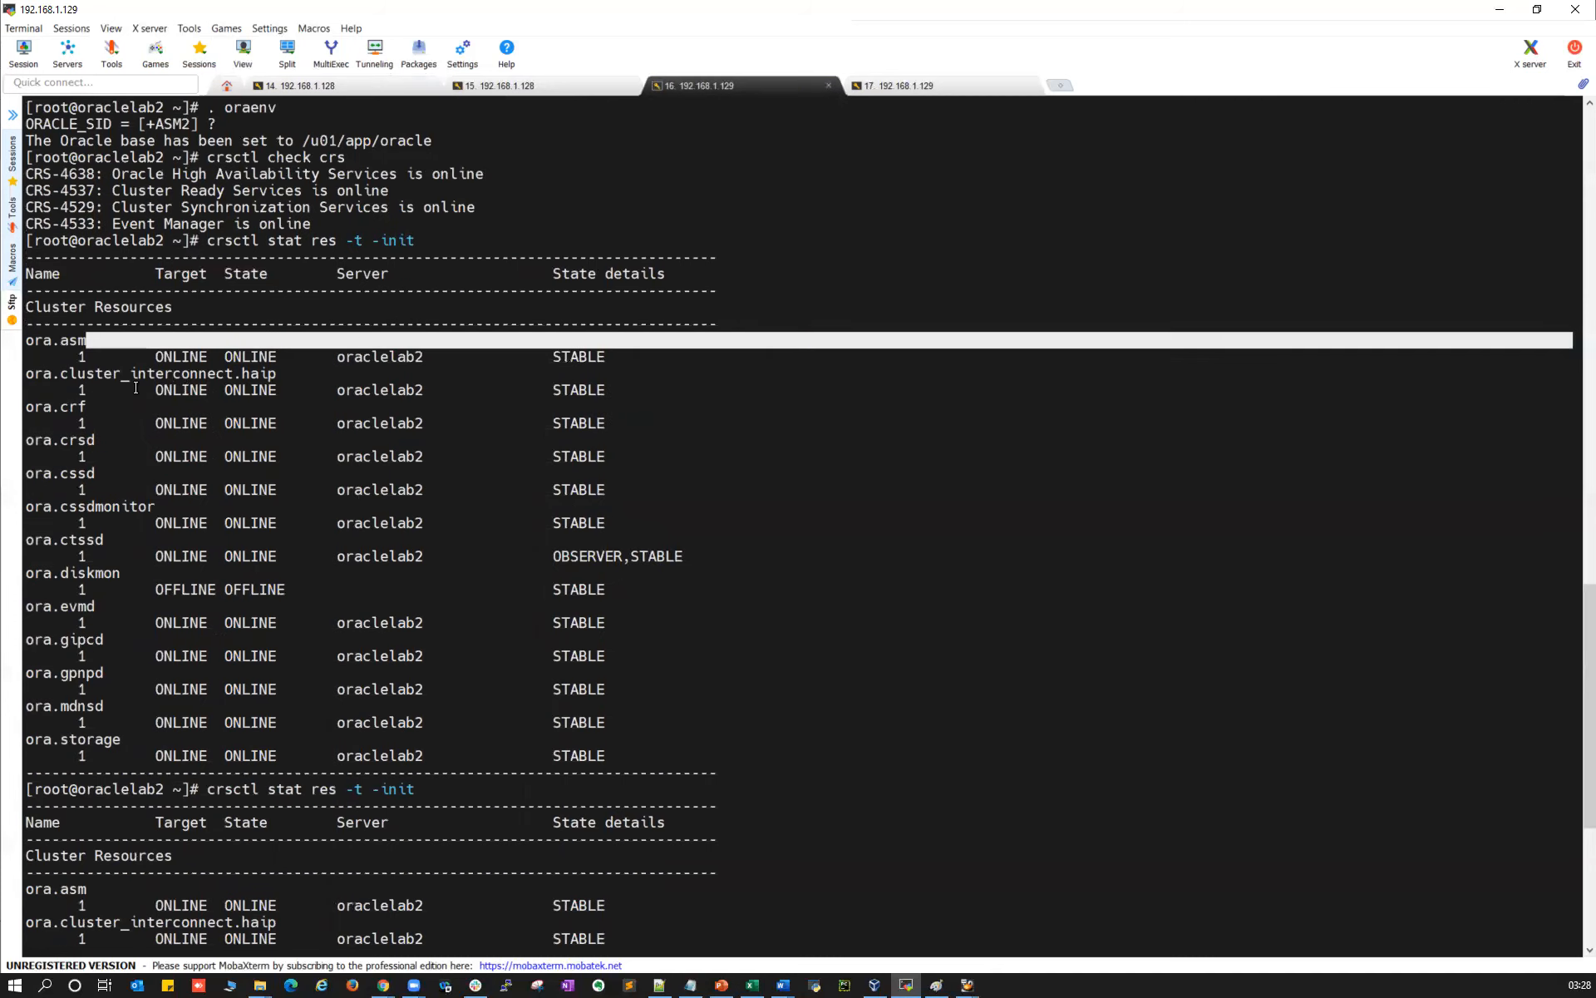
scroll(191, 705, "down", 3)
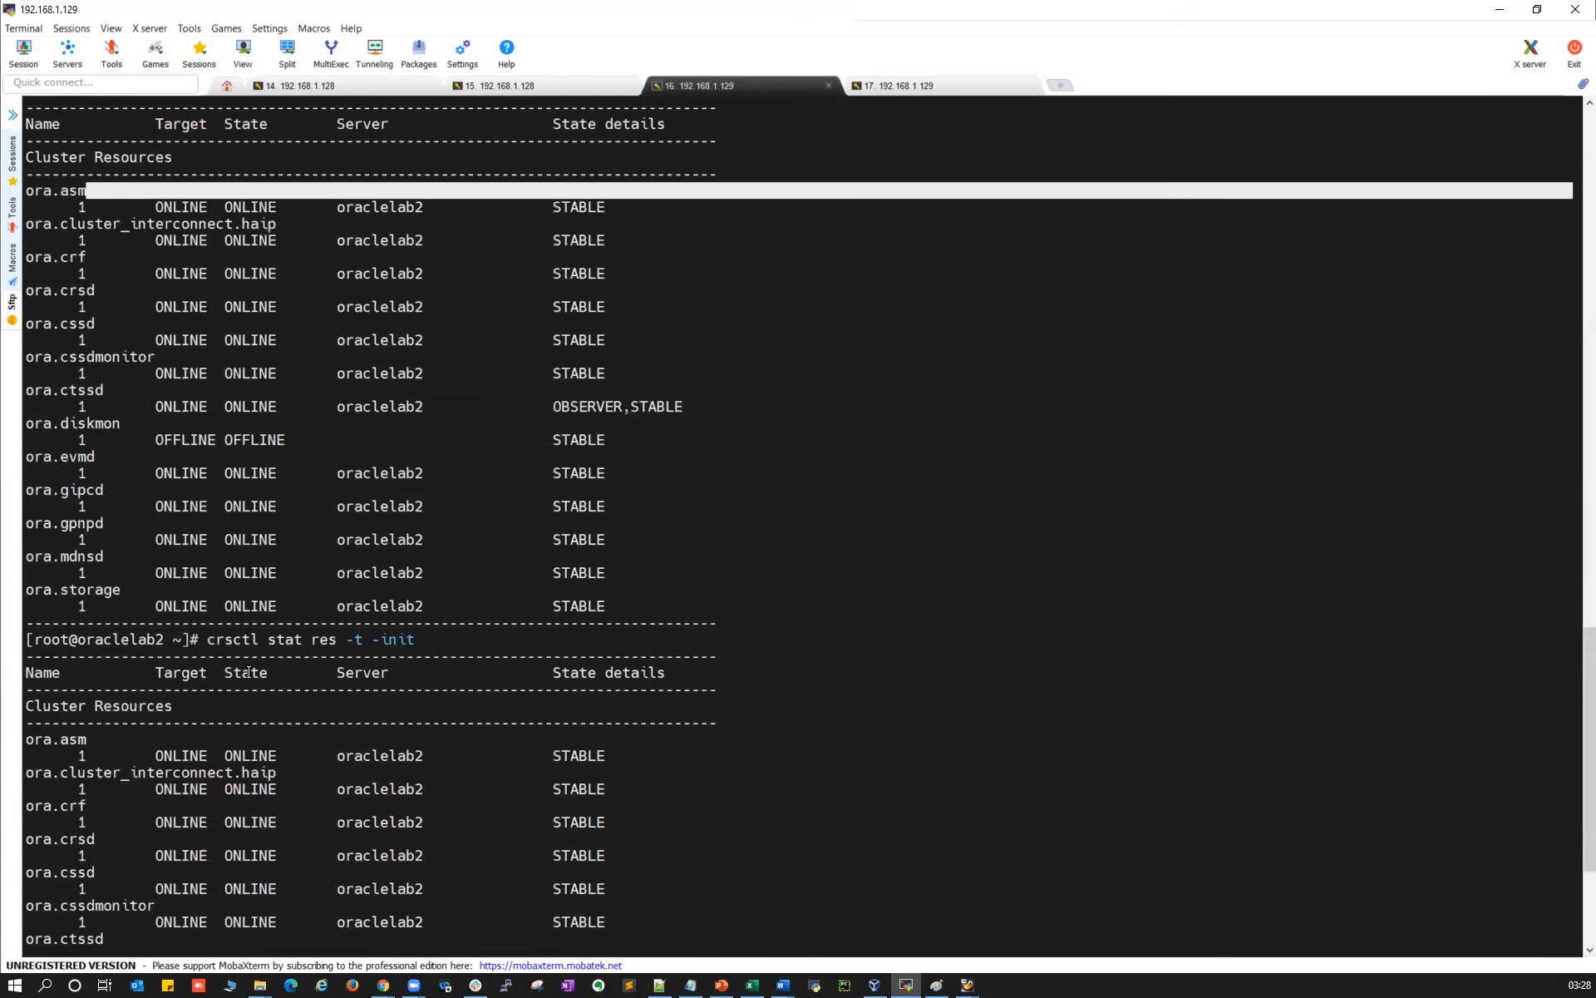
scroll(248, 672, "down", 2)
left_click_drag(83, 641, 604, 657)
left_click(324, 86)
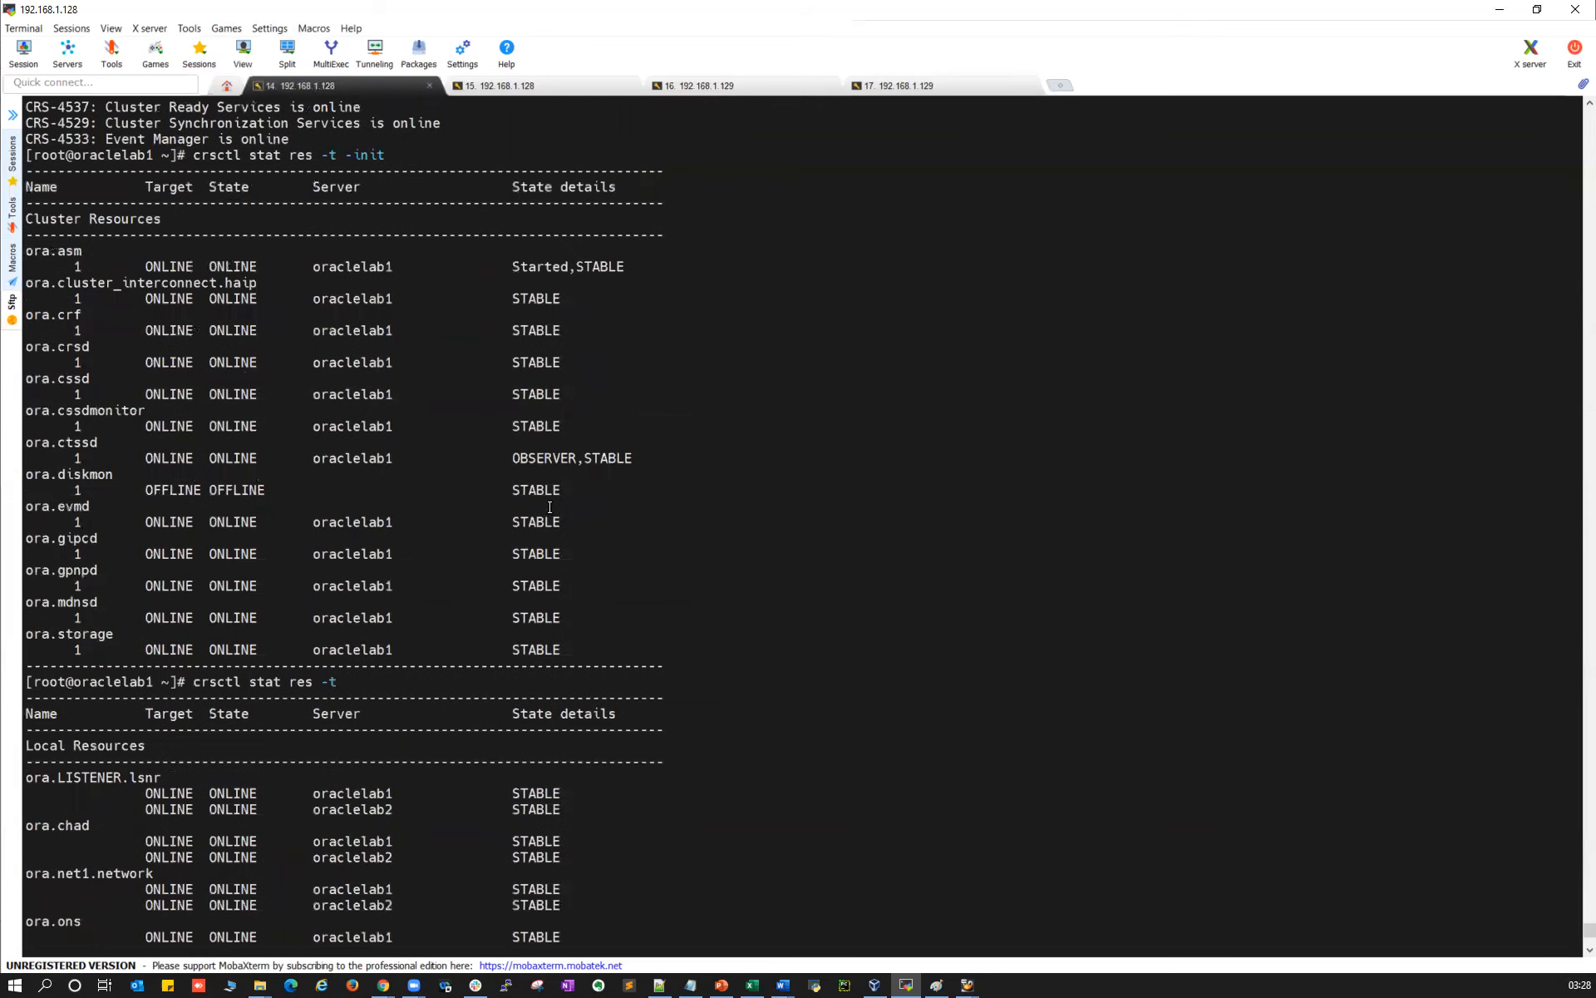
Run 'ps -ef|grep smon' and 'ps -ef|grep pmon' on oraclelab1
double_click(319, 264)
type("ps -ef|grep smon")
key("Return")
key("Up")
key("BackSpace")
key("BackSpace")
key("BackSpace")
key("BackSpace")
type("pm")
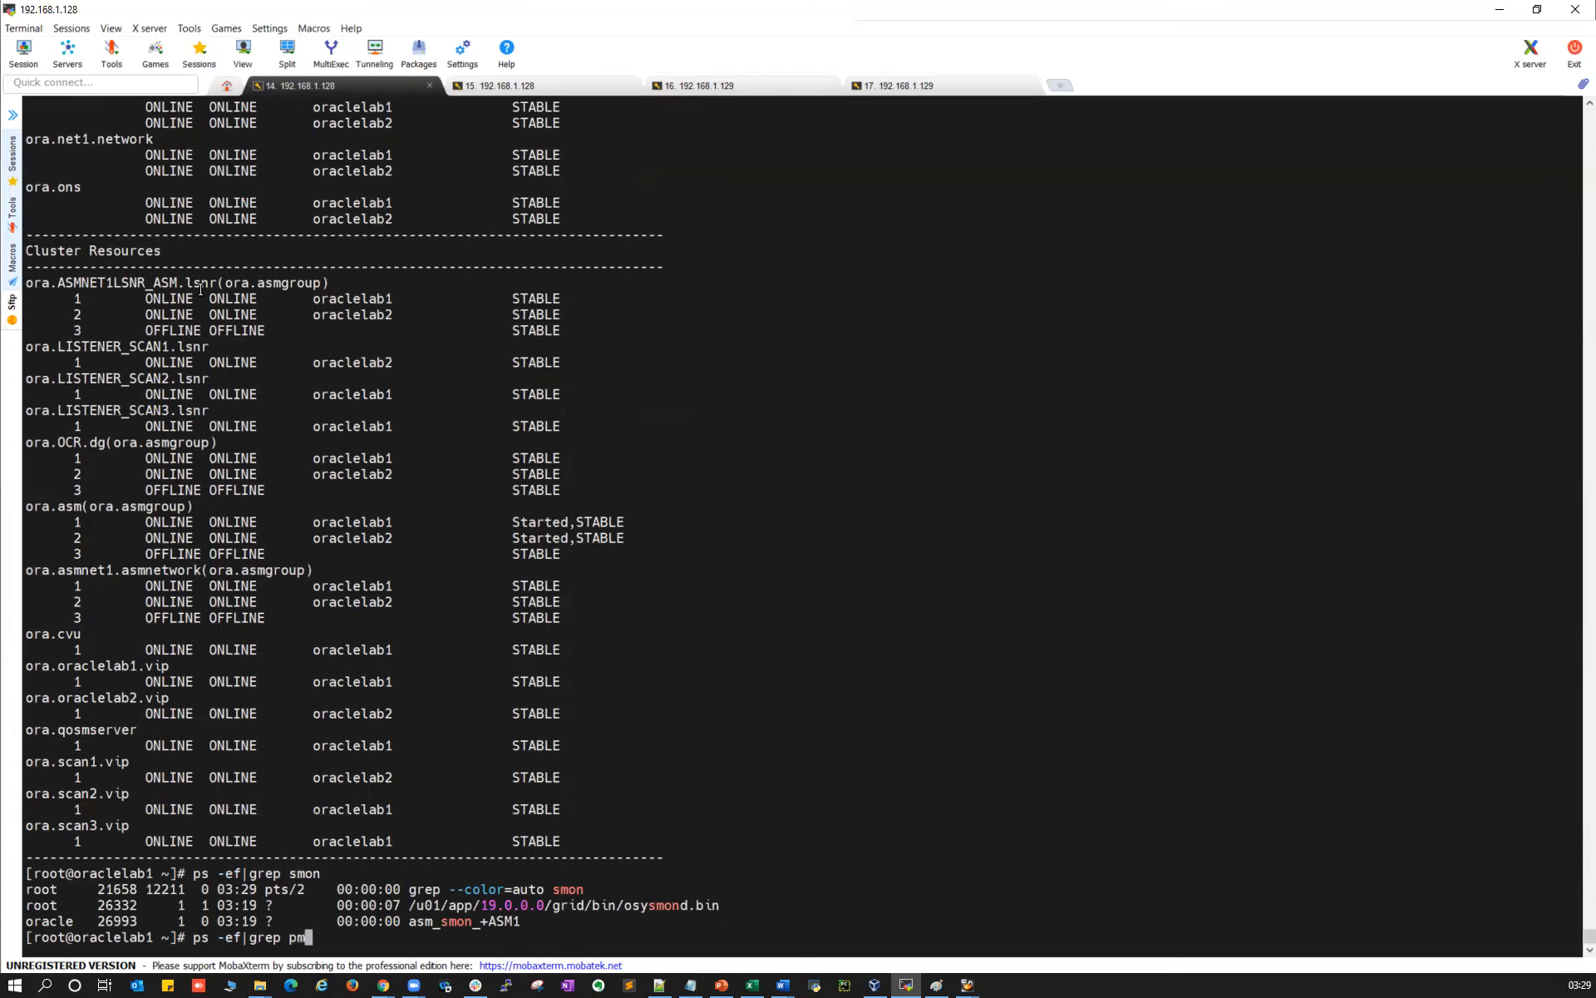
type("on")
key("Return")
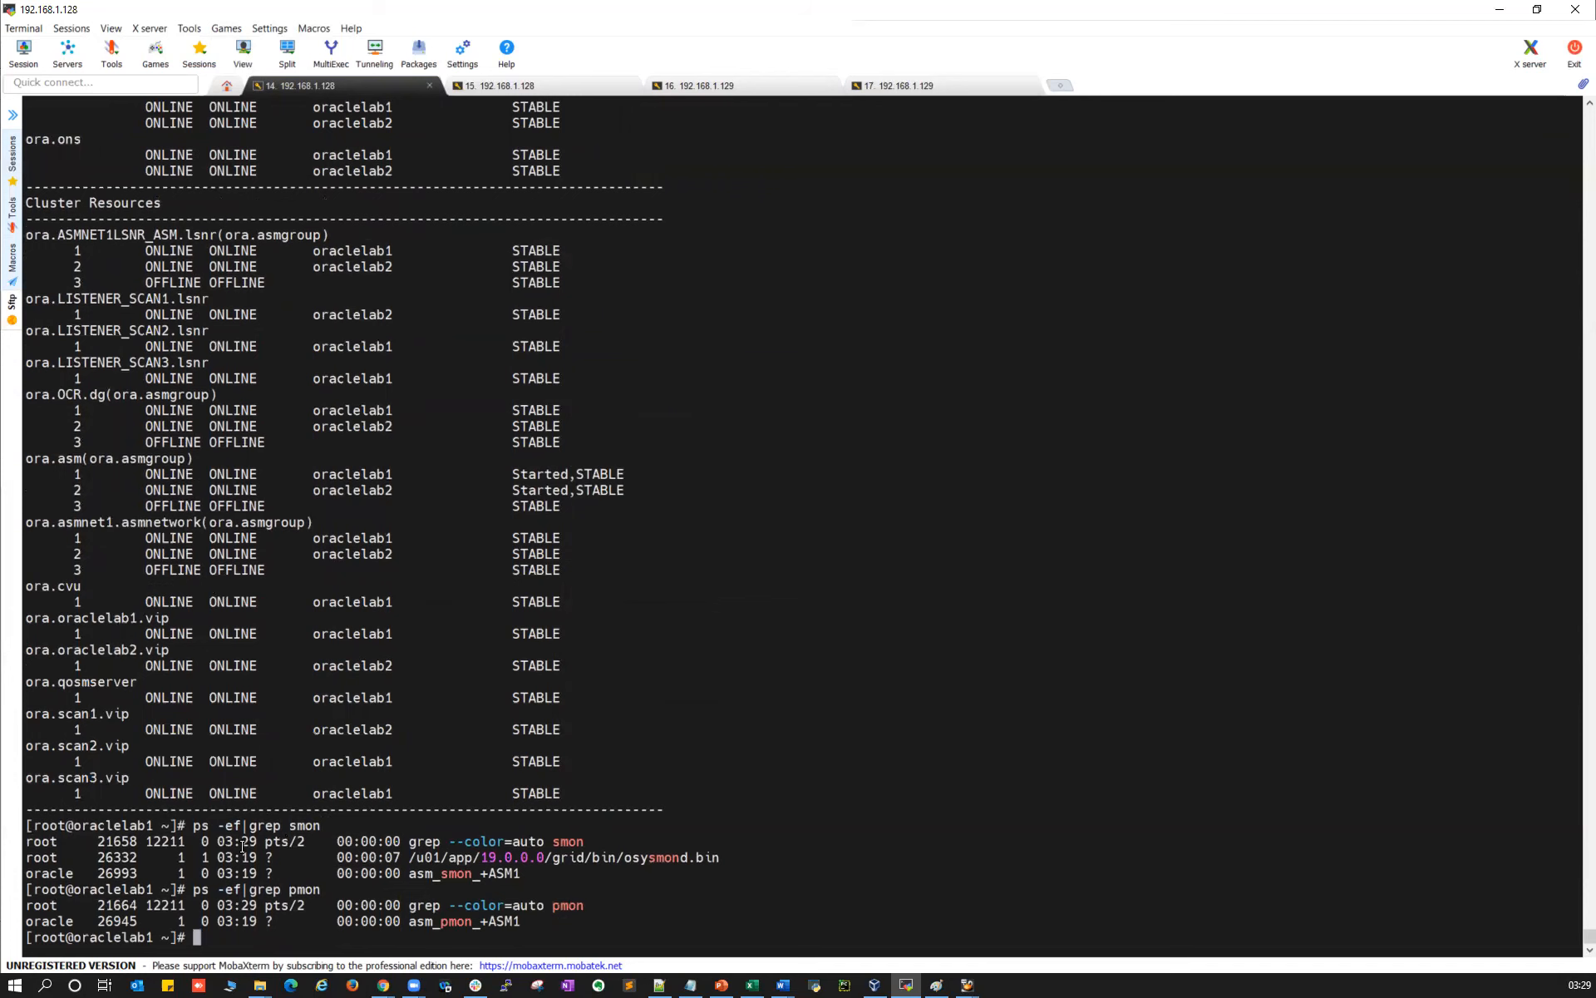
Run the same smon and pmon process searches on oraclelab2
left_click_drag(194, 826, 355, 822)
left_click(725, 87)
right_click(823, 348)
key("Return")
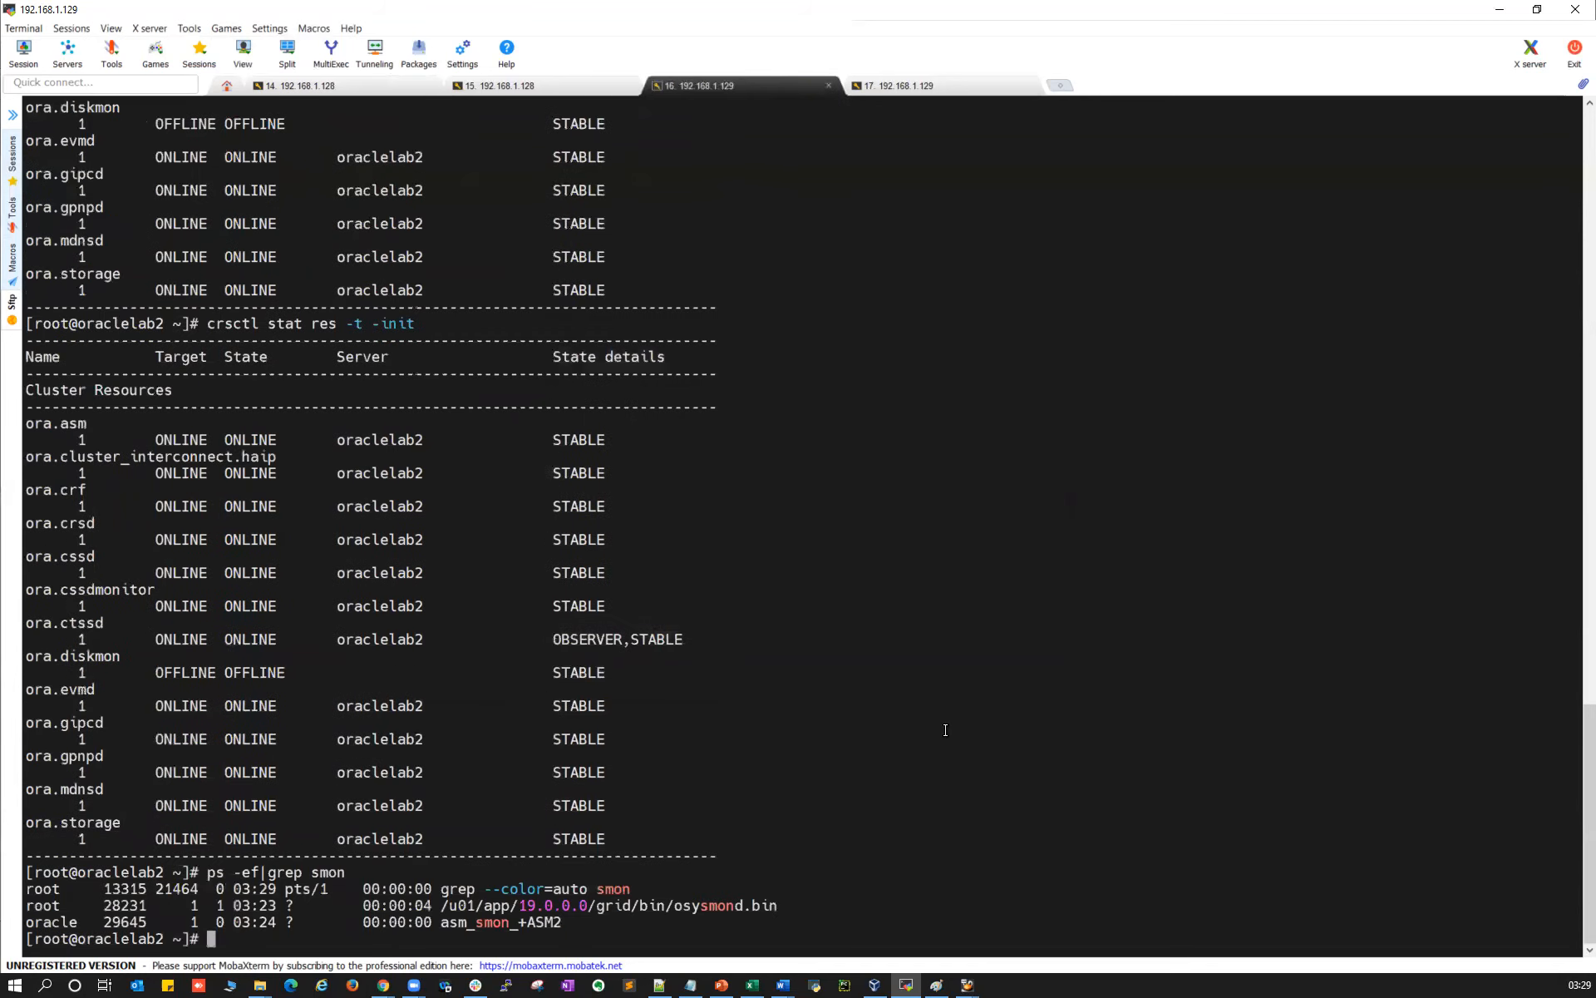
right_click(946, 729)
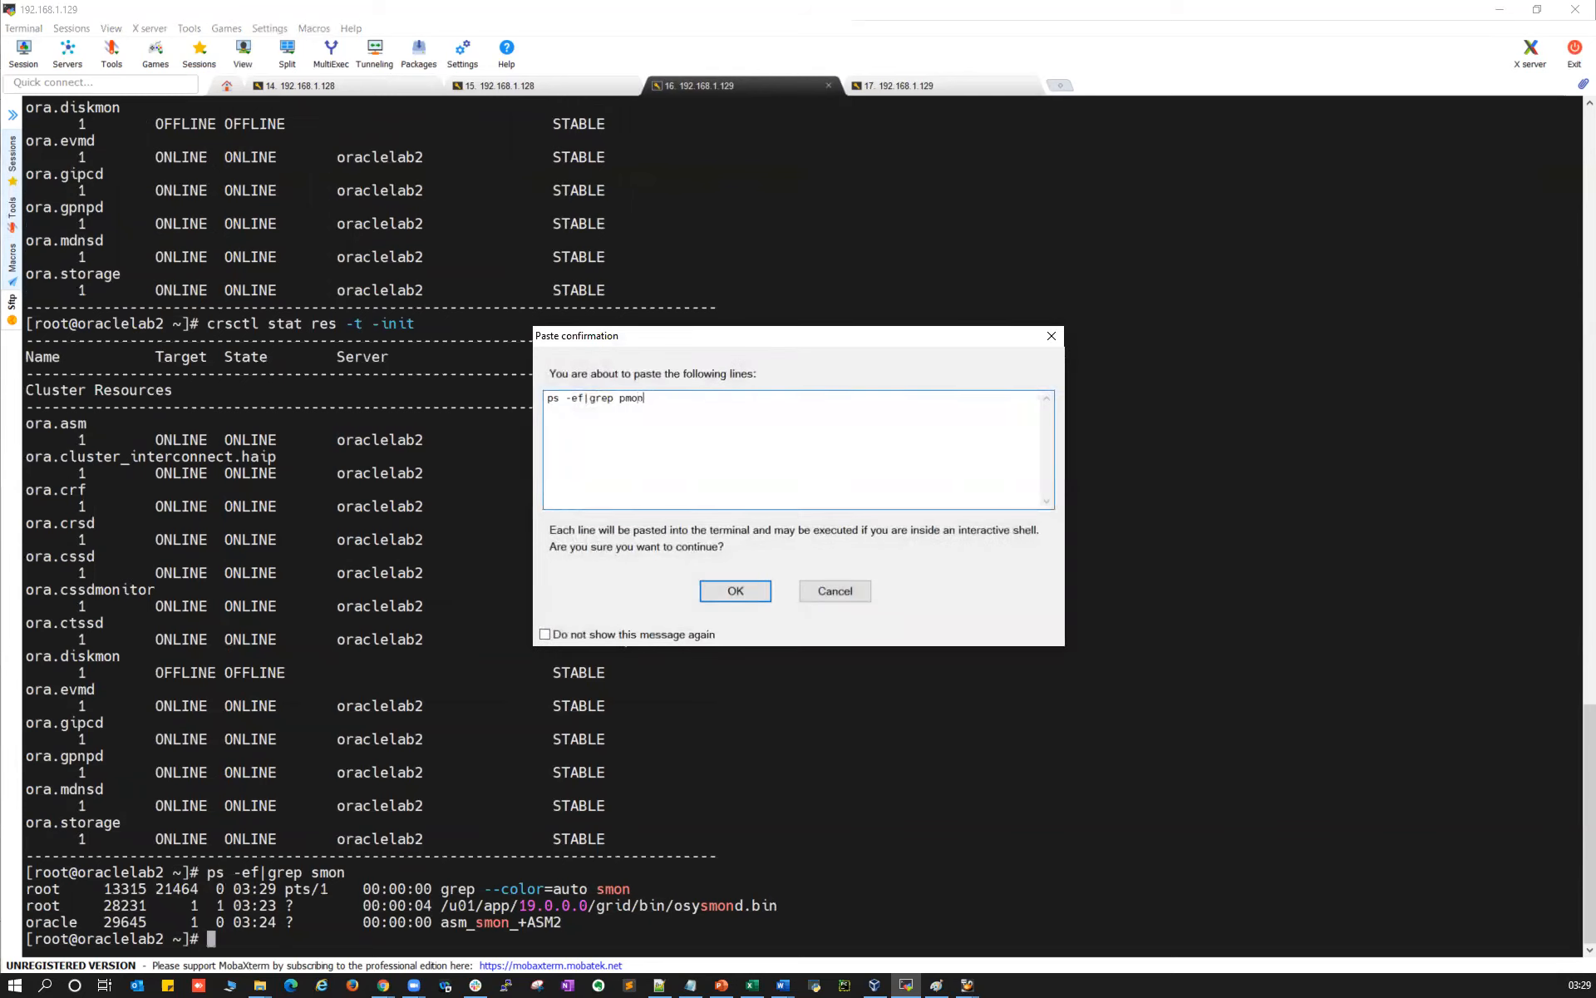
left_click(720, 591)
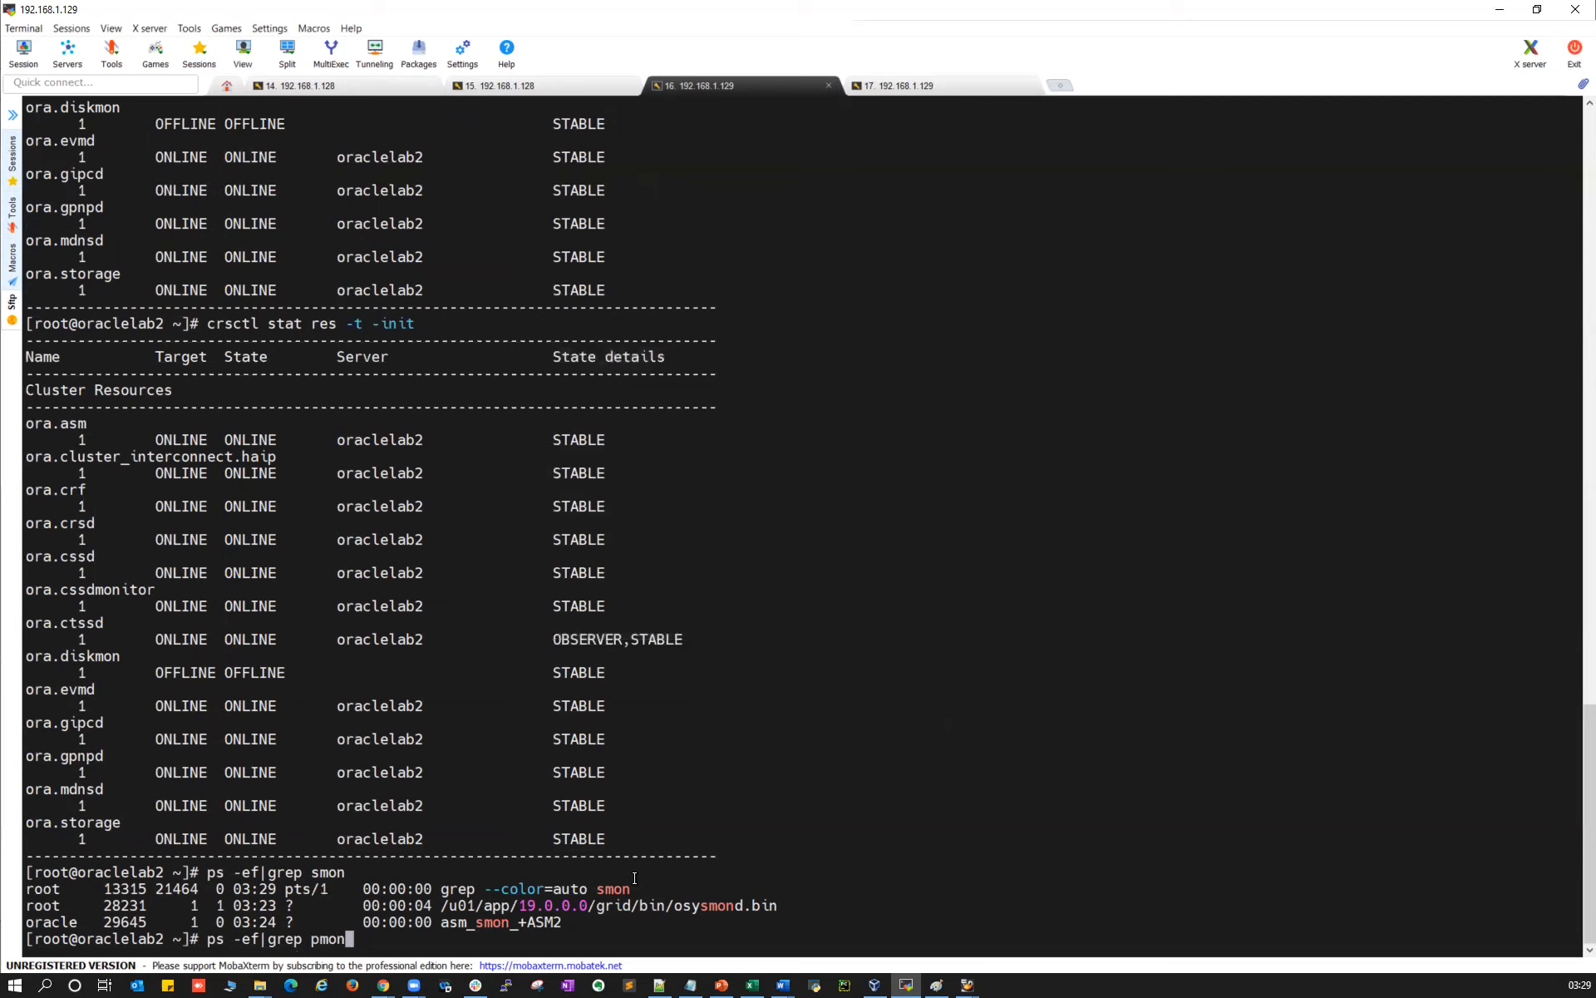
key("Return")
Back on oraclelab1, clear the screen and recall 'crsctl stat res -t' at the prompt
left_click(433, 86)
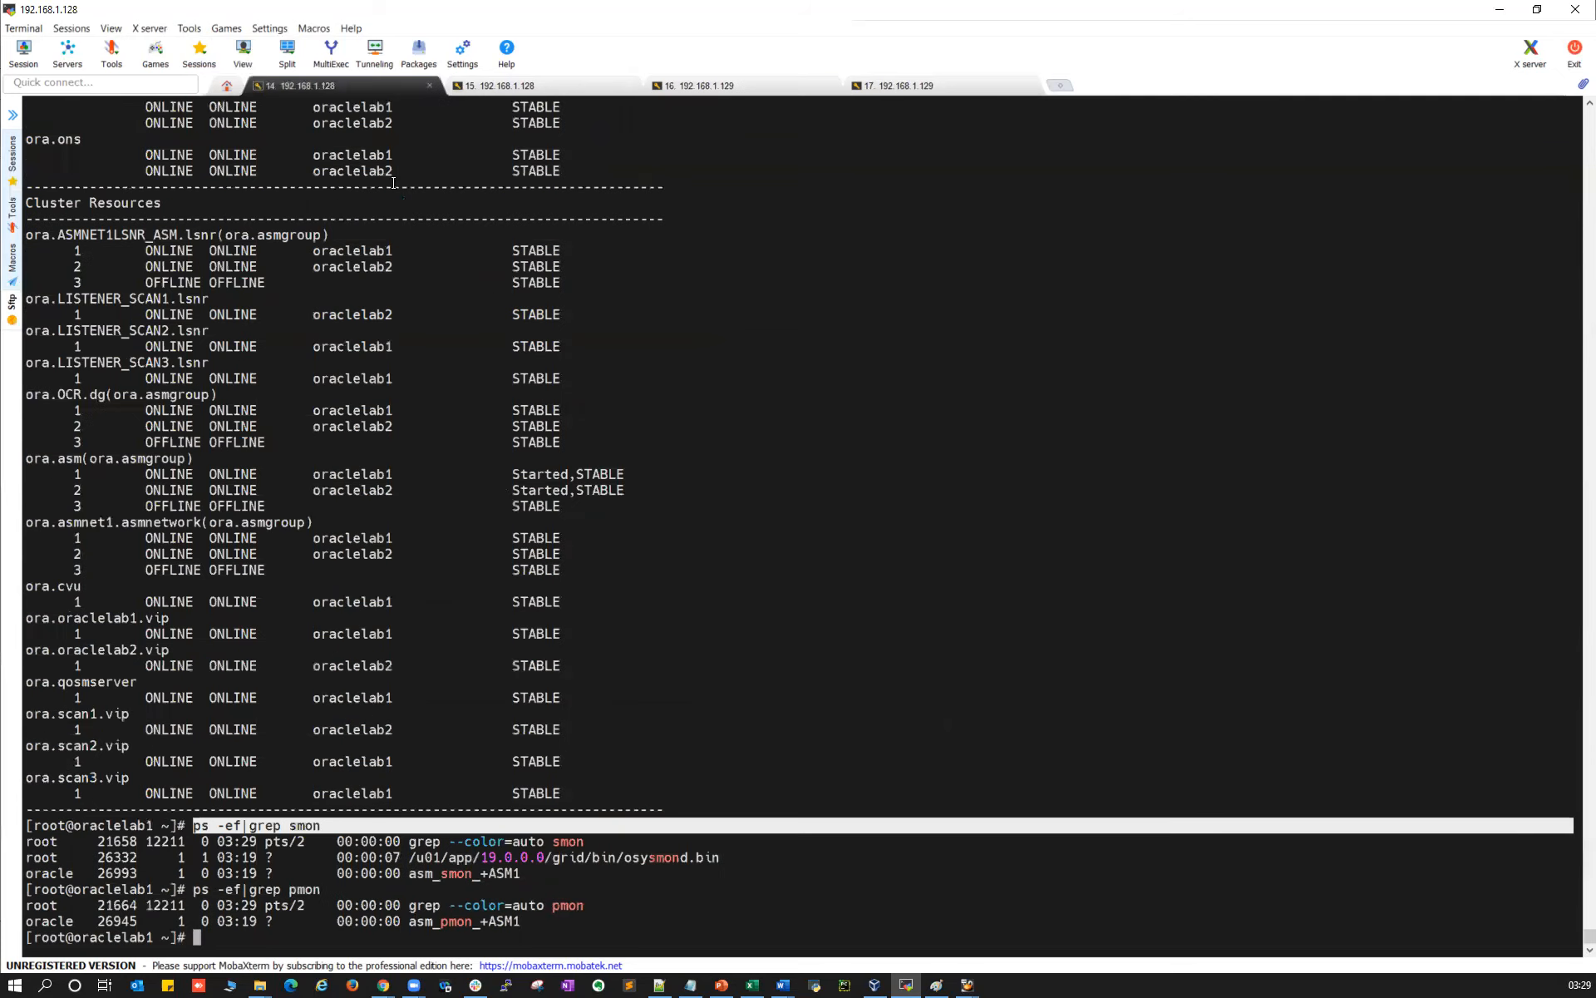
key("Return")
key("Return")
key("Return")
key("Return")
key("Return")
key("Return")
key("Return")
key("Return")
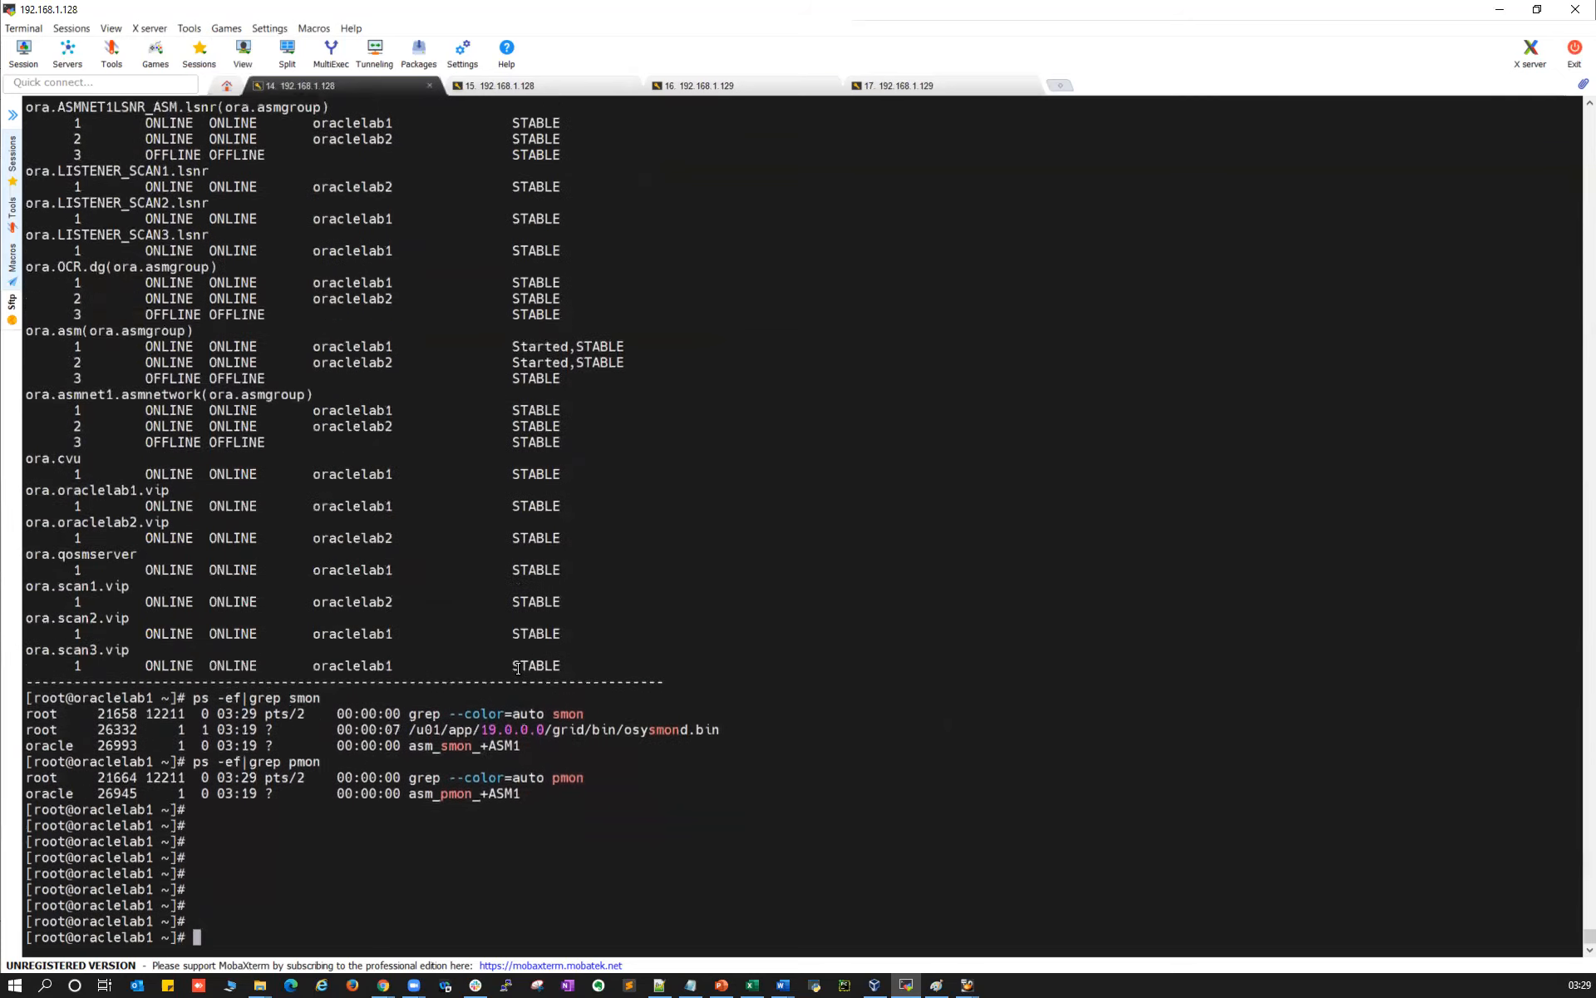
key("Return")
key("Return")
key("Return")
key("Return")
key("Return")
key("Return")
key("Return")
key("Return")
key("Return")
key("Return")
key("Return")
key("Return")
key("Return")
key("Return")
key("Return")
key("Up")
key("Up")
key("Up")
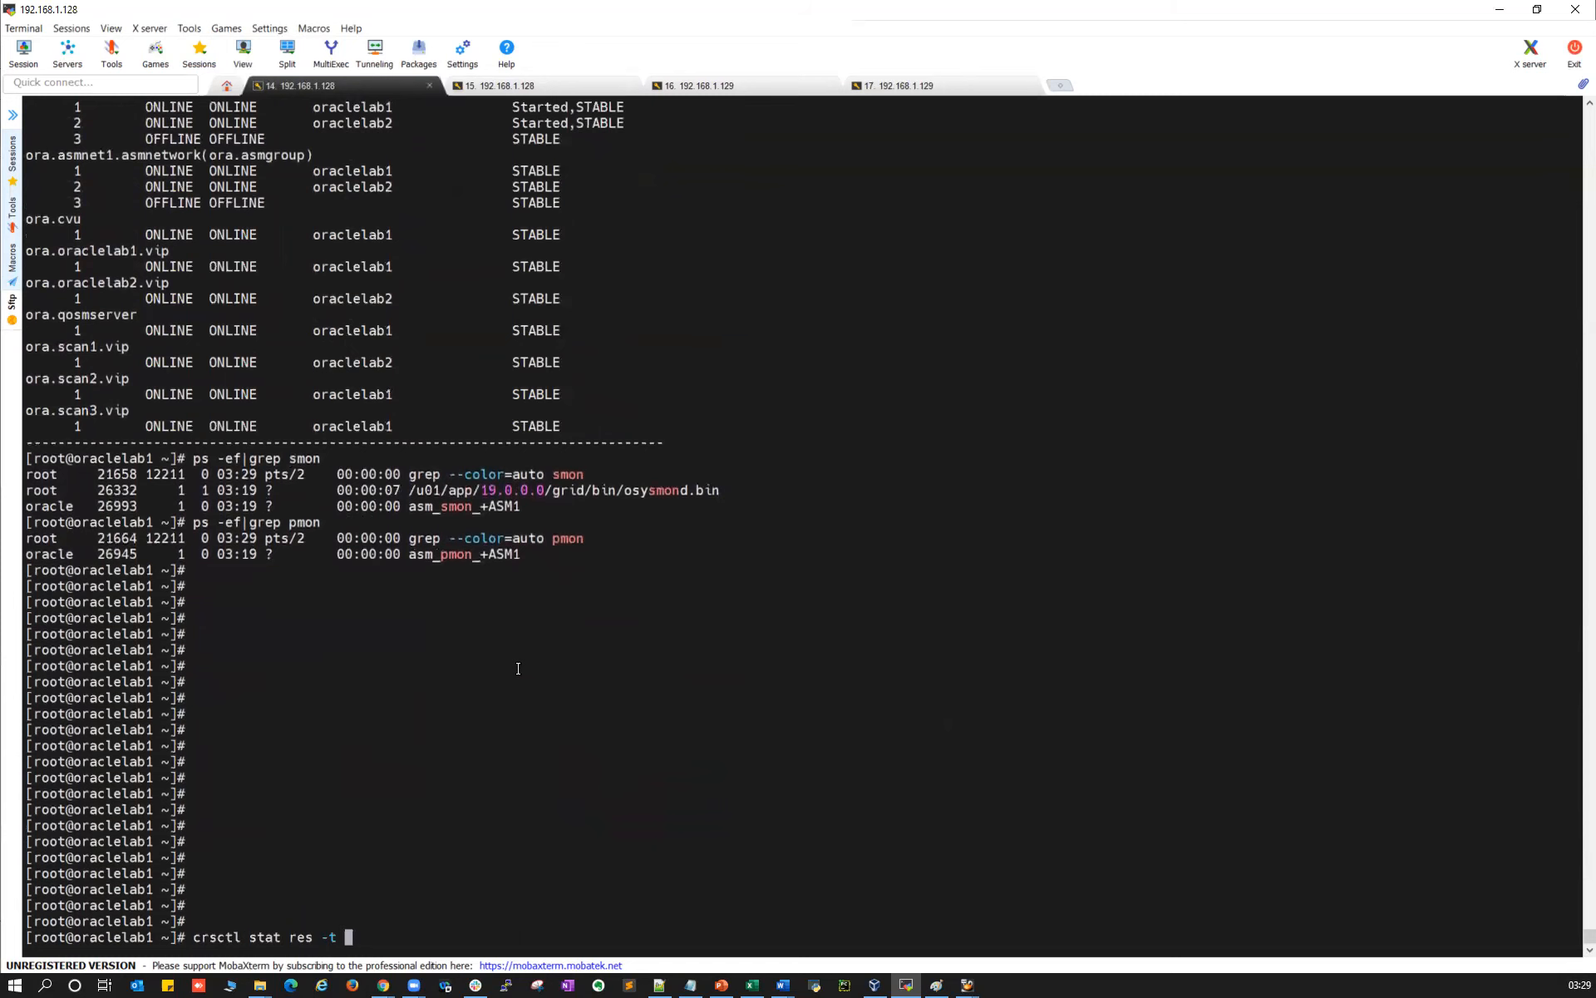
Run 'crsctl stat res -t' on oraclelab1; verify listener, chad, network, ons and the three SCAN listeners are online
key("Return")
scroll(455, 746, "up", 2)
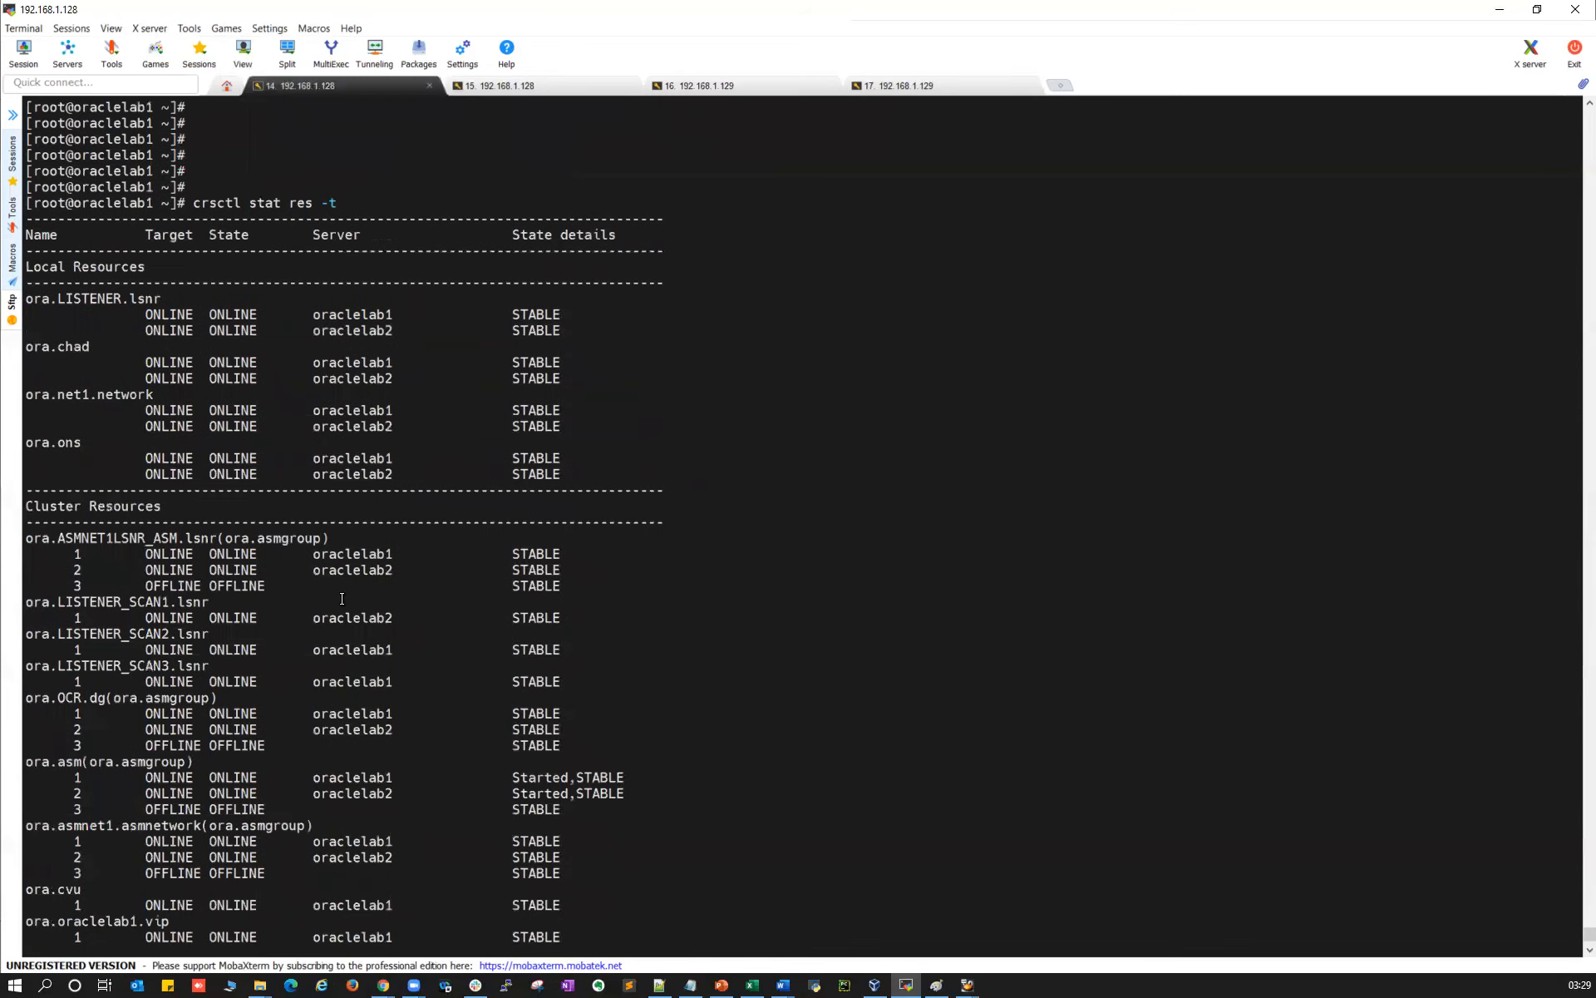
scroll(103, 372, "up", 7)
double_click(65, 537)
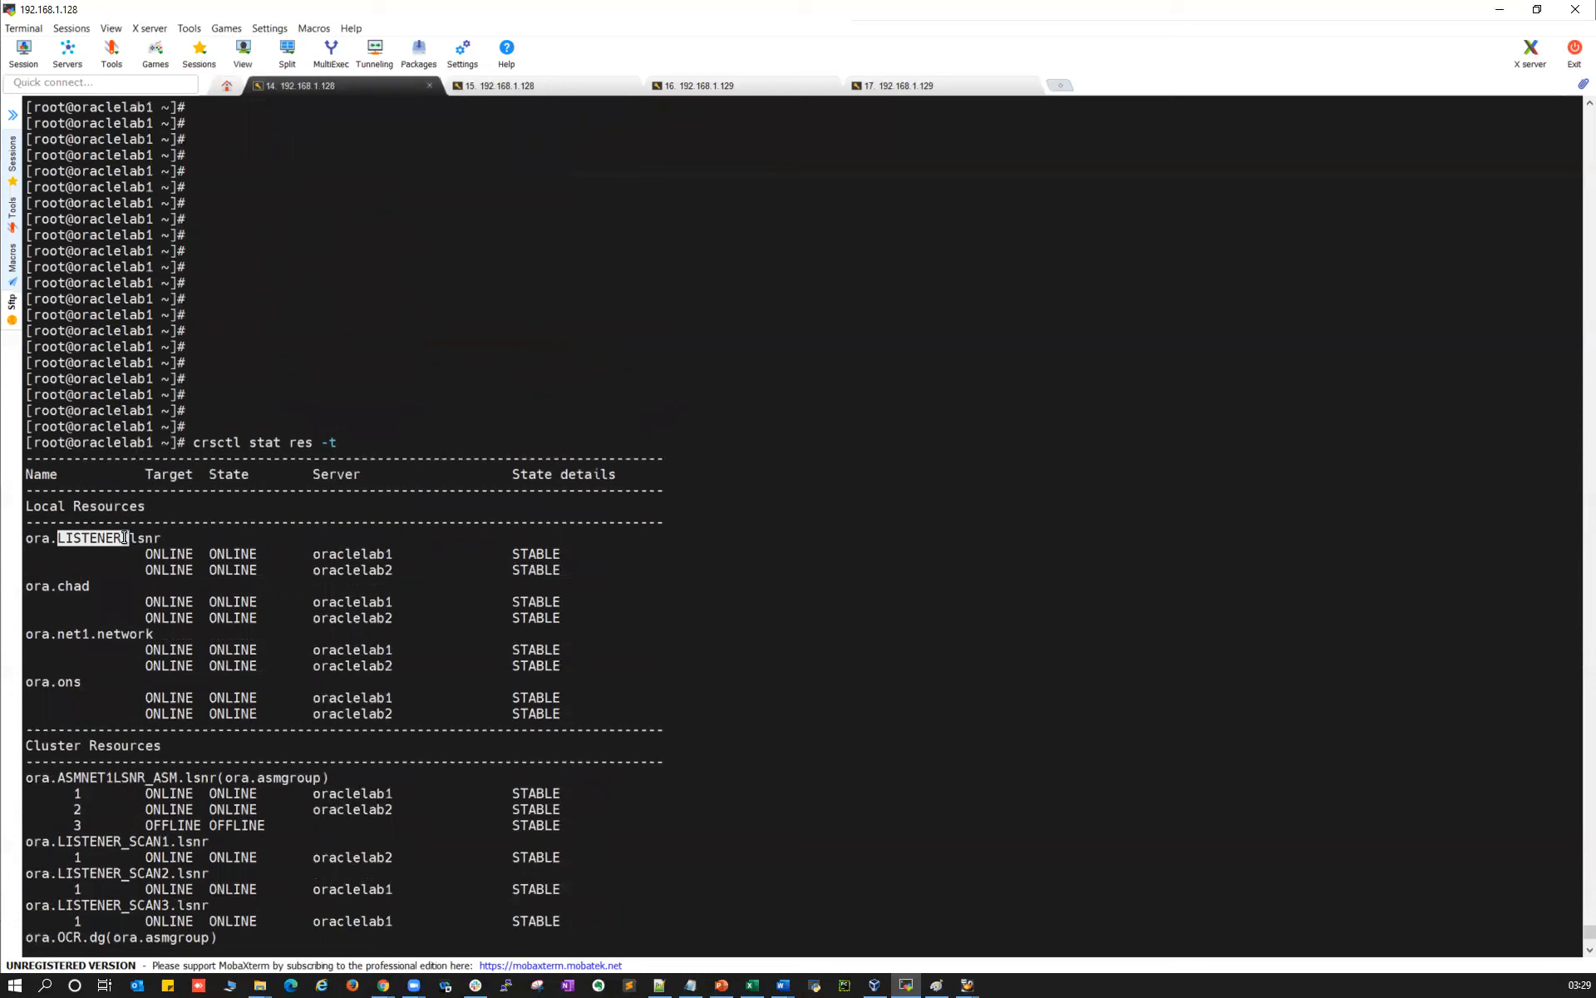
left_click_drag(201, 554, 624, 568)
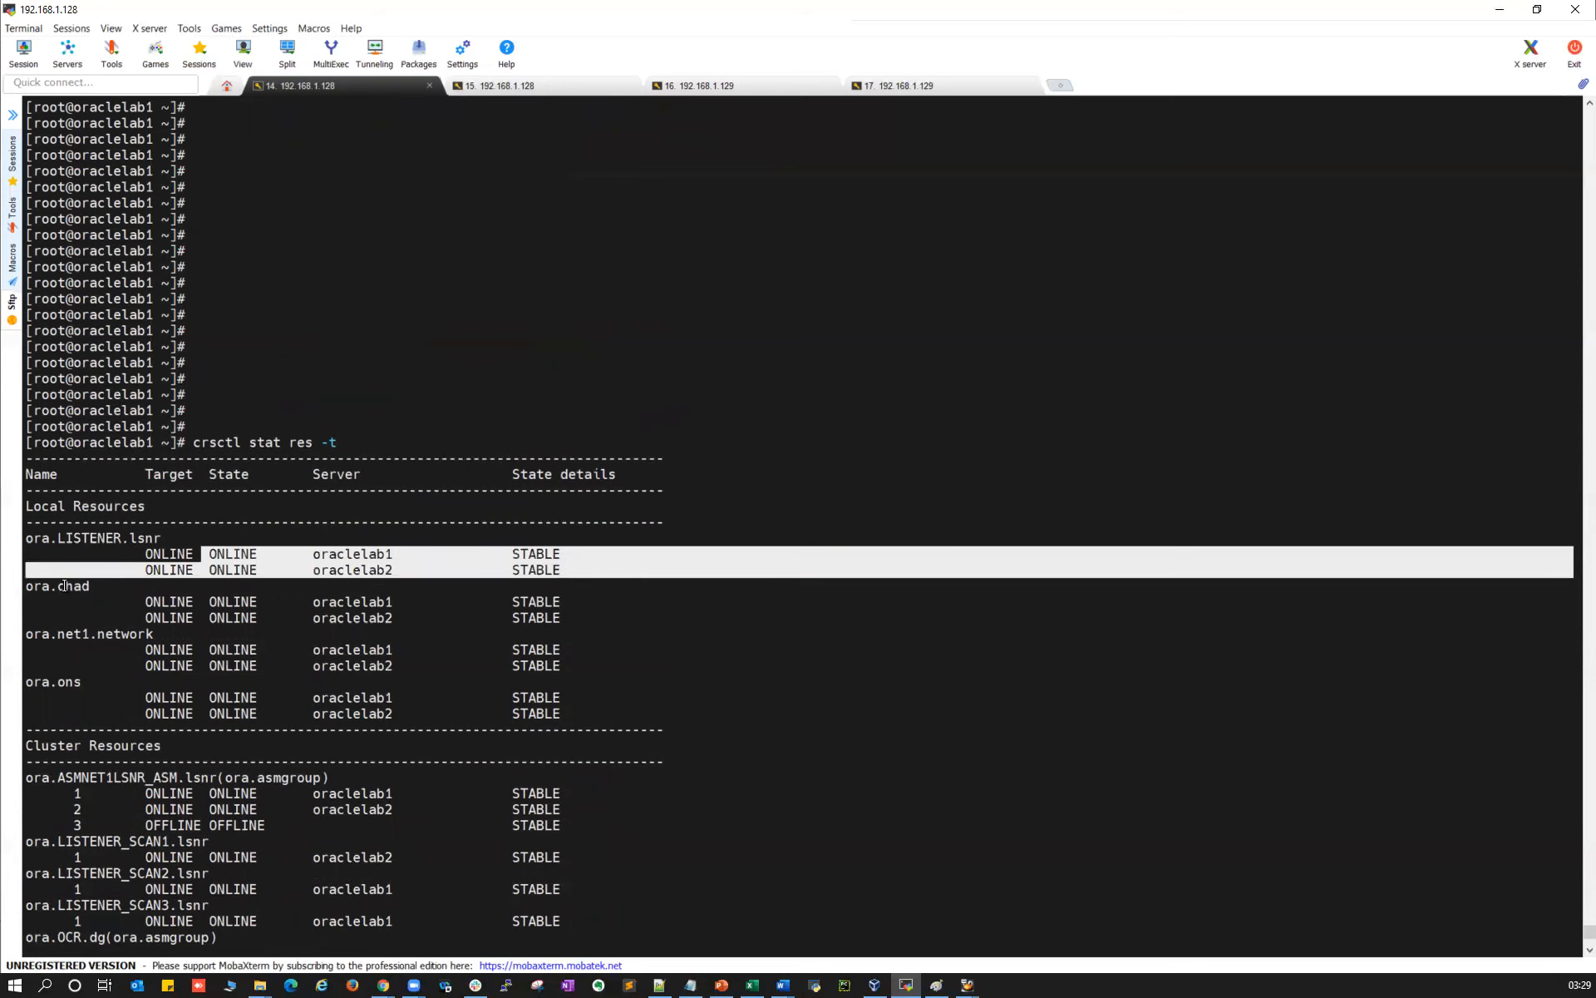
left_click_drag(62, 587, 115, 595)
left_click_drag(572, 621, 246, 605)
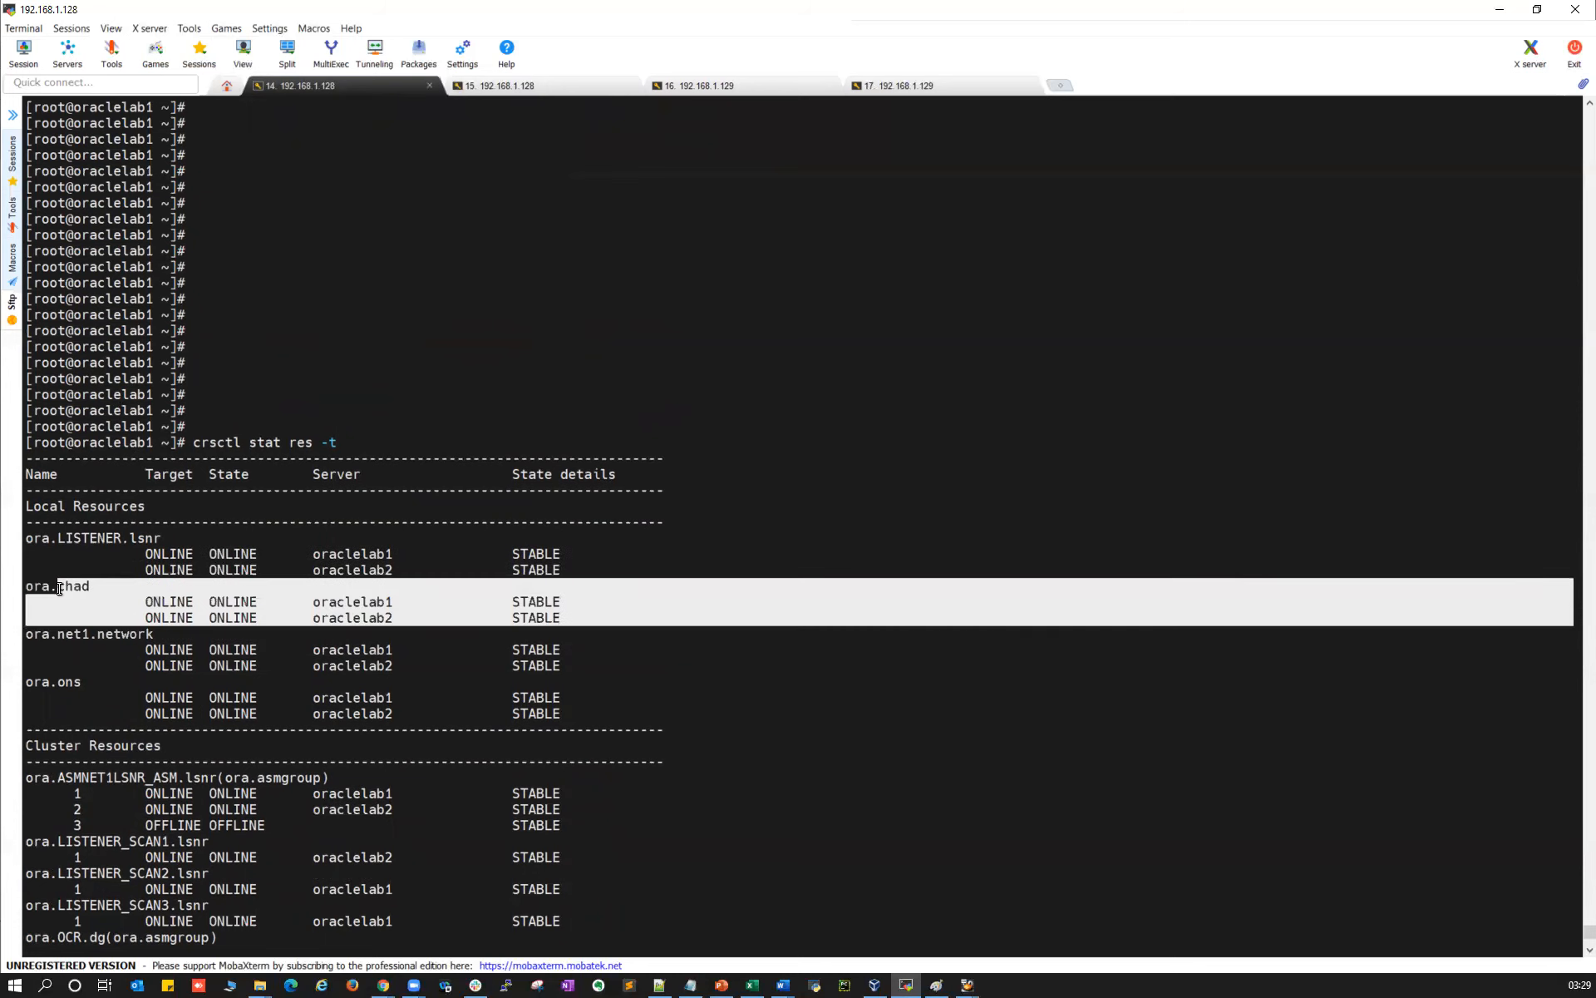
left_click_drag(65, 634, 588, 663)
left_click_drag(41, 698, 540, 725)
left_click_drag(89, 778, 577, 803)
left_click_drag(89, 841, 356, 906)
Verify the ora.asm instances and ASM network rows are online on both nodes
scroll(98, 792, "down", 4)
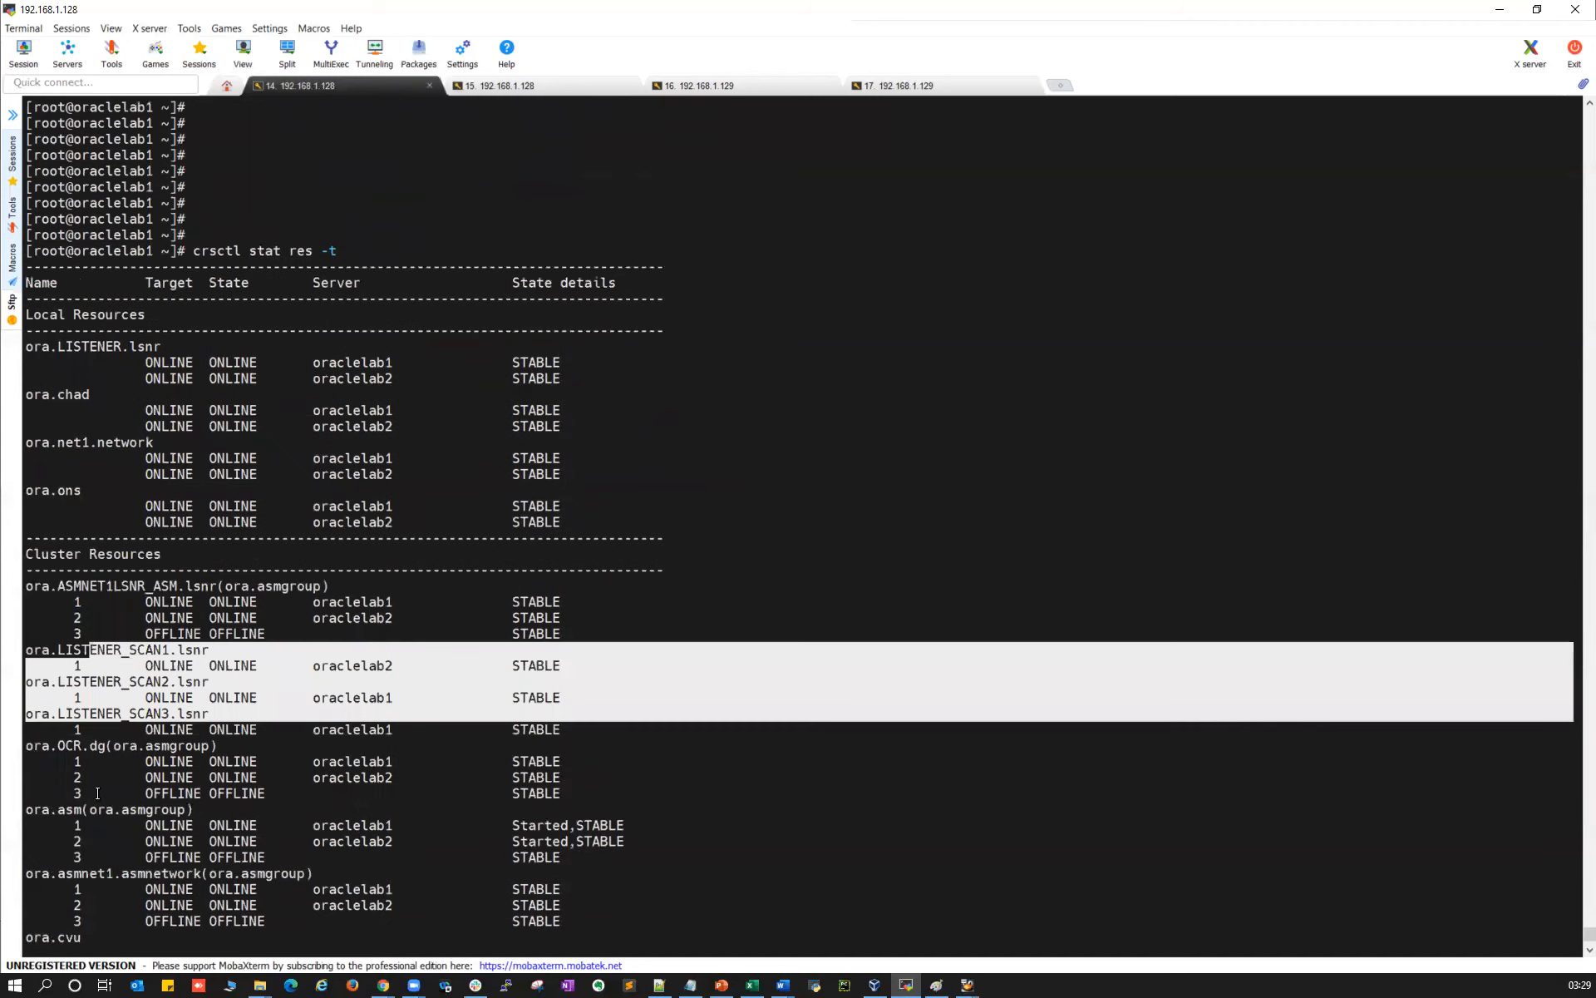
left_click_drag(69, 745, 616, 773)
scroll(51, 668, "down", 3)
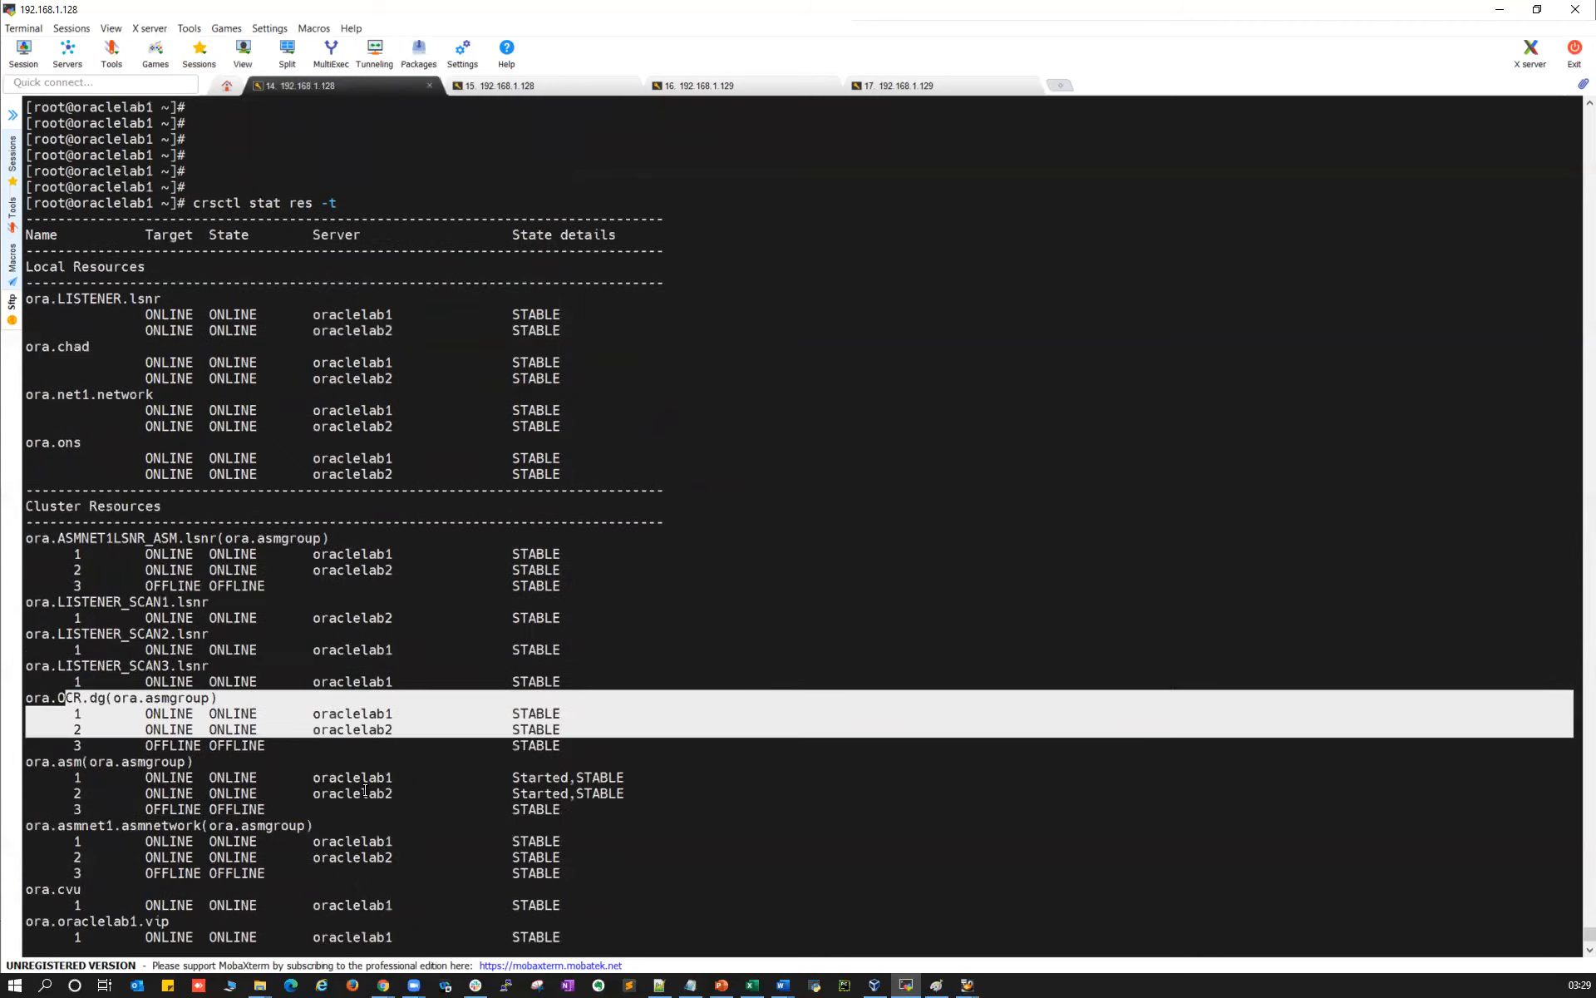
left_click_drag(51, 667, 644, 709)
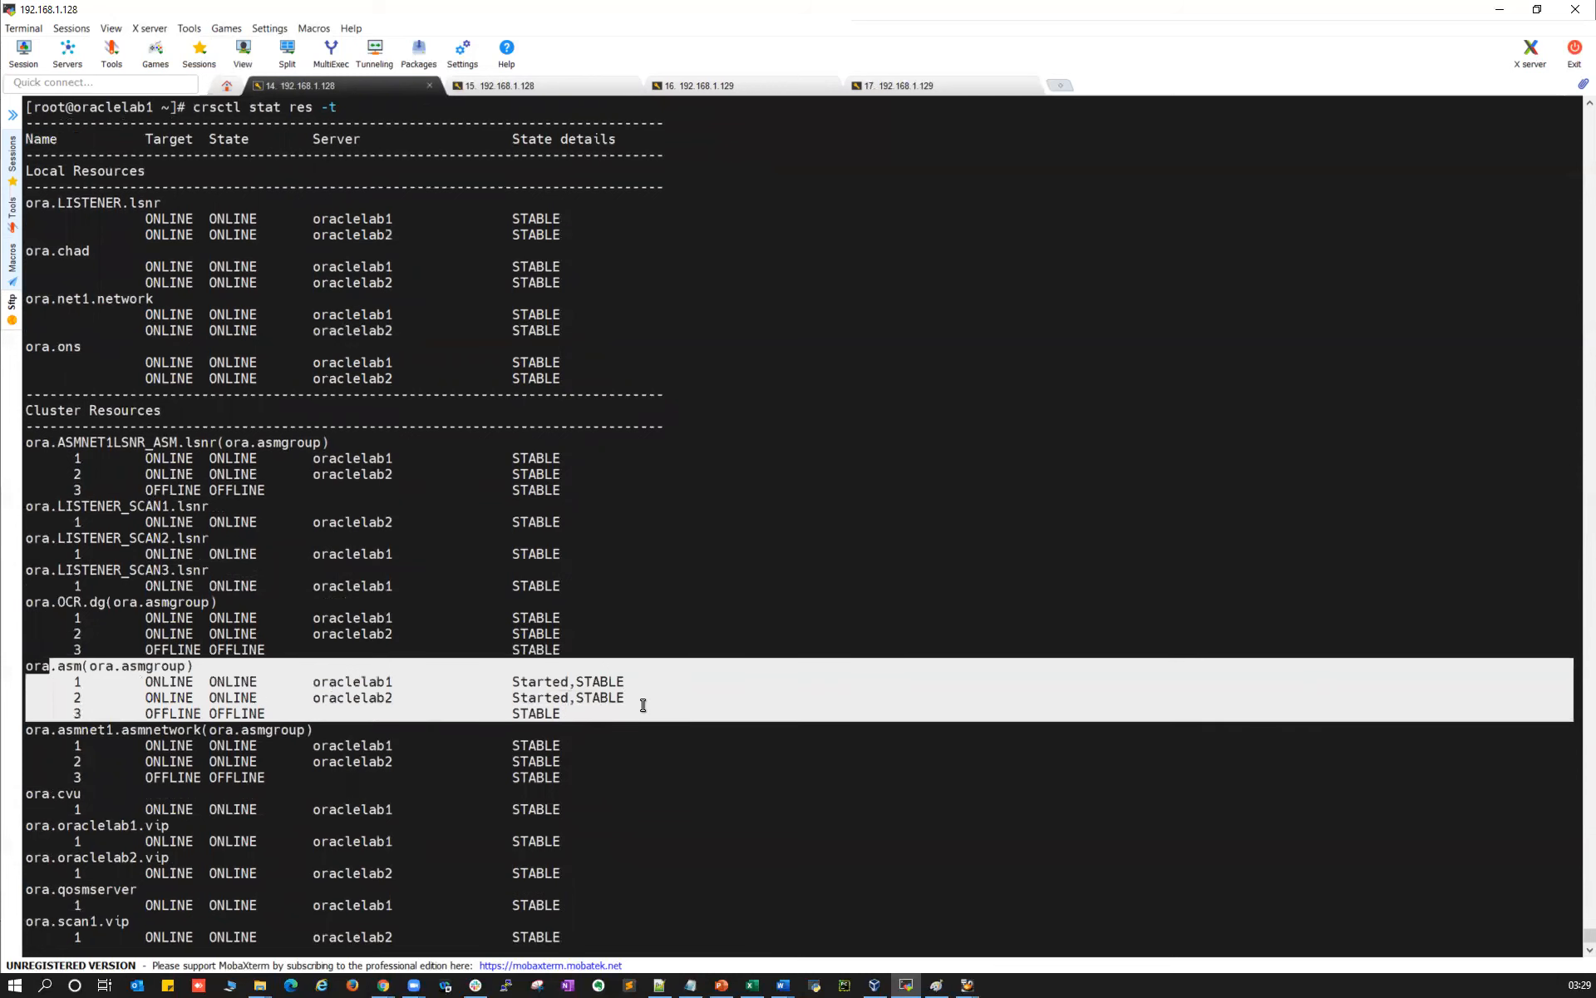
left_click_drag(66, 731, 608, 760)
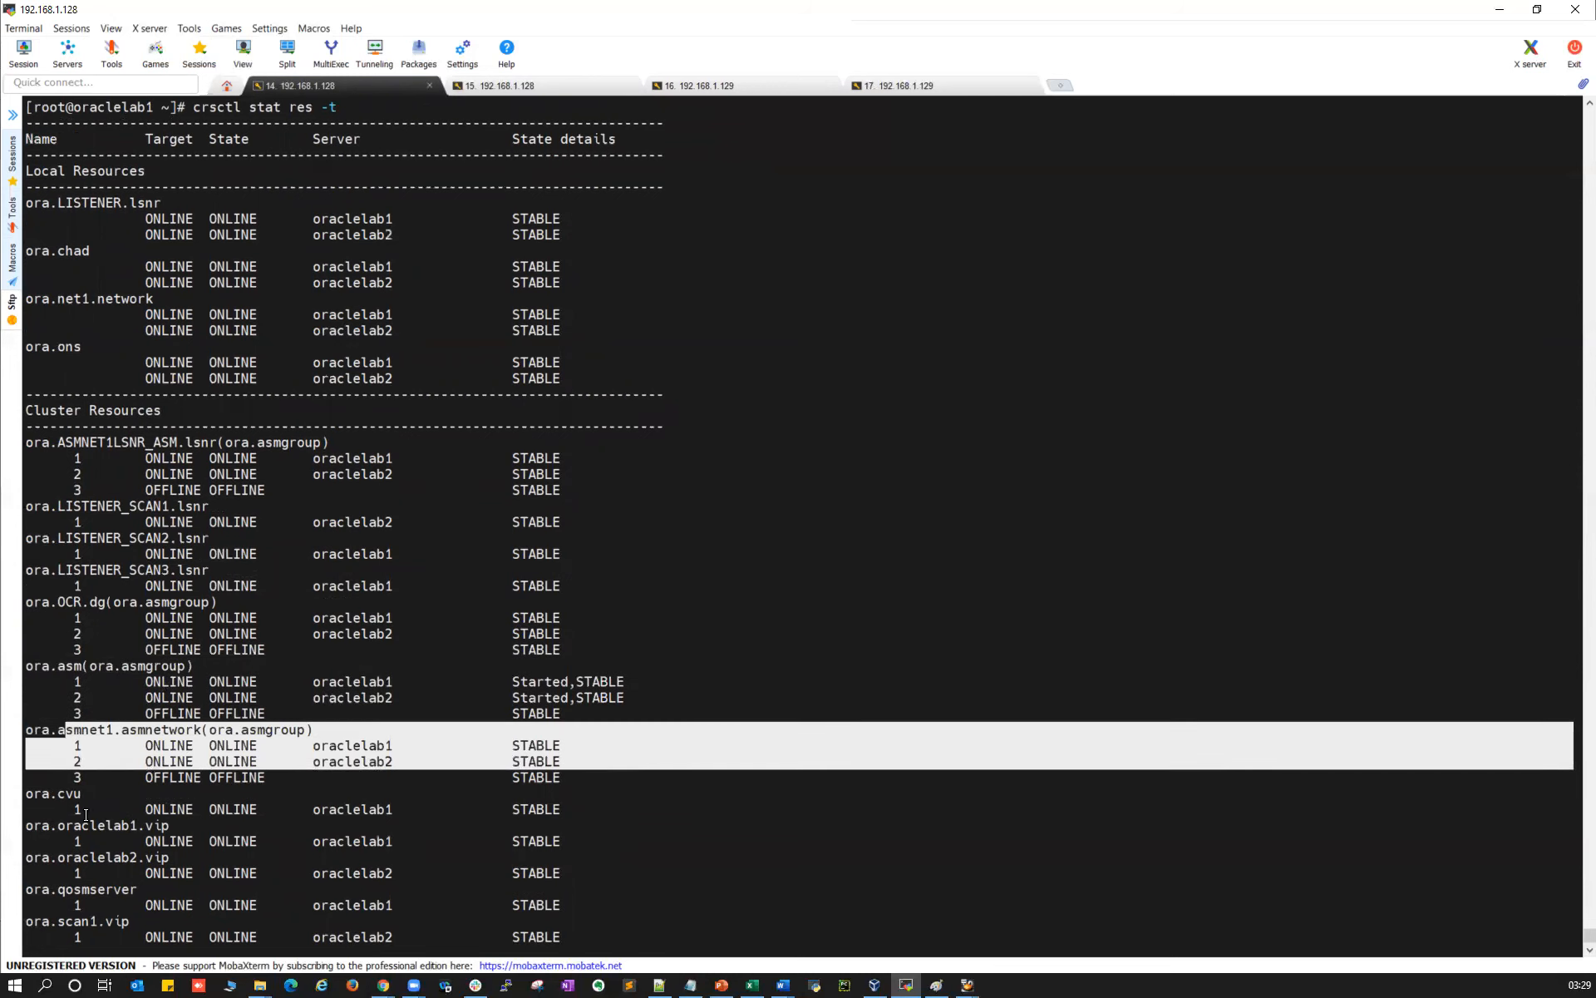
Check the node VIPs, qosmserver and the remaining cluster resources
scroll(86, 814, "down", 2)
left_click_drag(57, 699, 599, 715)
left_click_drag(61, 734, 599, 774)
left_click_drag(61, 796, 587, 802)
left_click(61, 830)
left_click_drag(61, 830, 615, 906)
scroll(269, 665, "up", 6)
scroll(268, 665, "up", 4)
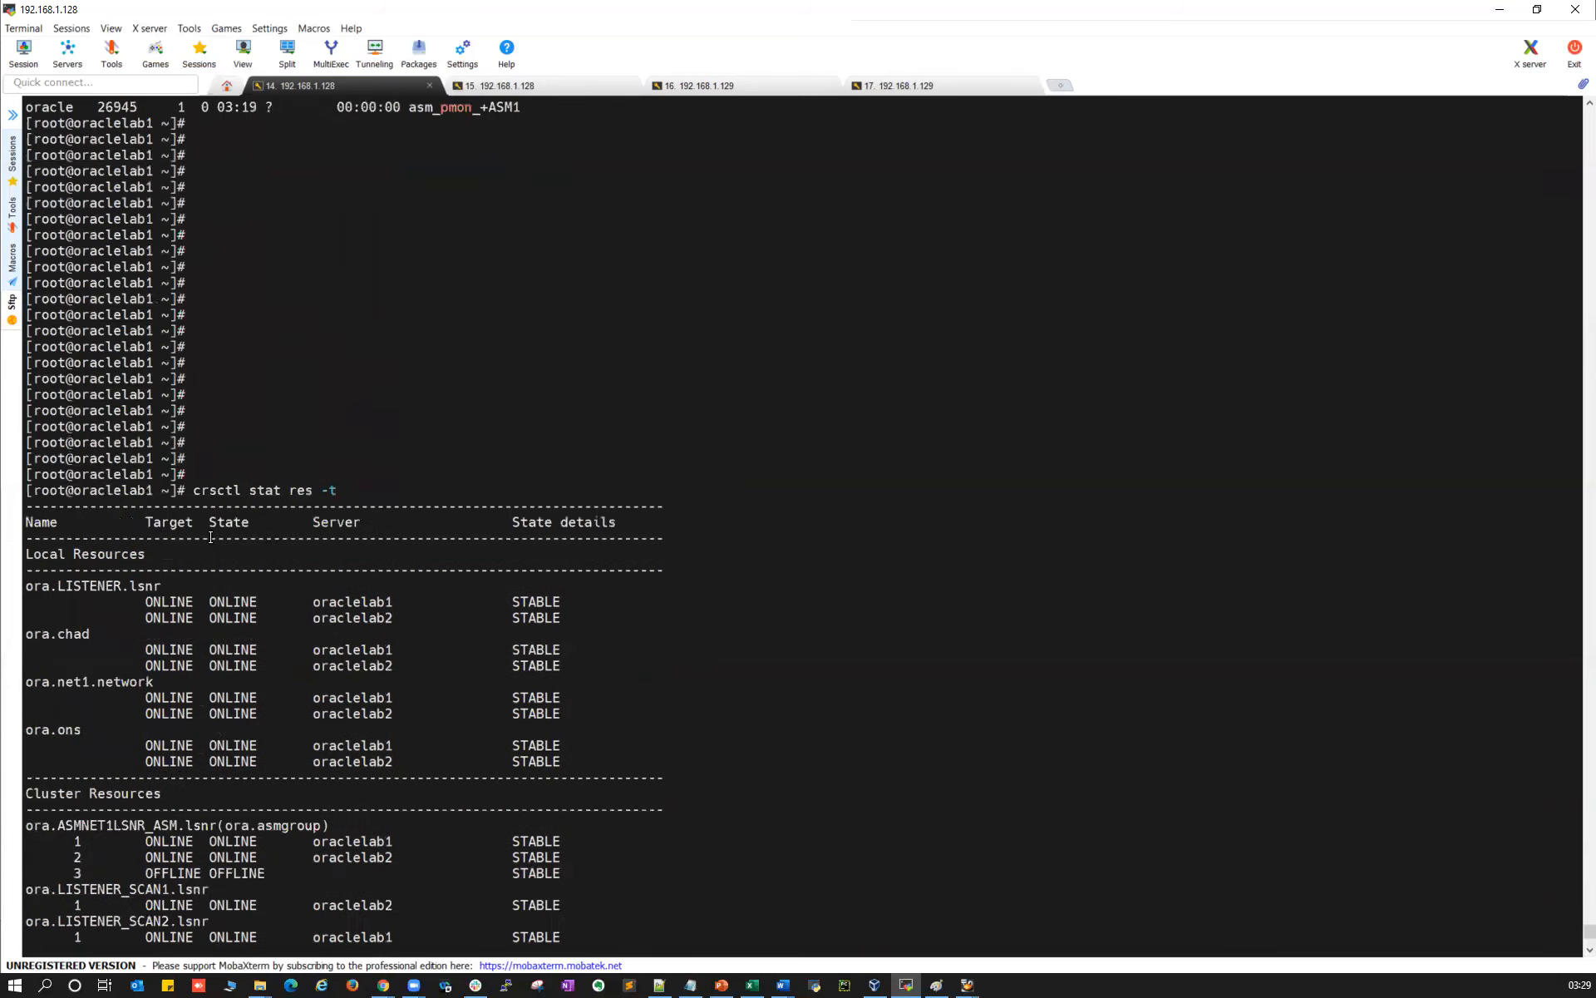
Run the same 'crsctl stat res -t' on oraclelab2 and review its resource status
left_click_drag(192, 494, 378, 491)
left_click(705, 80)
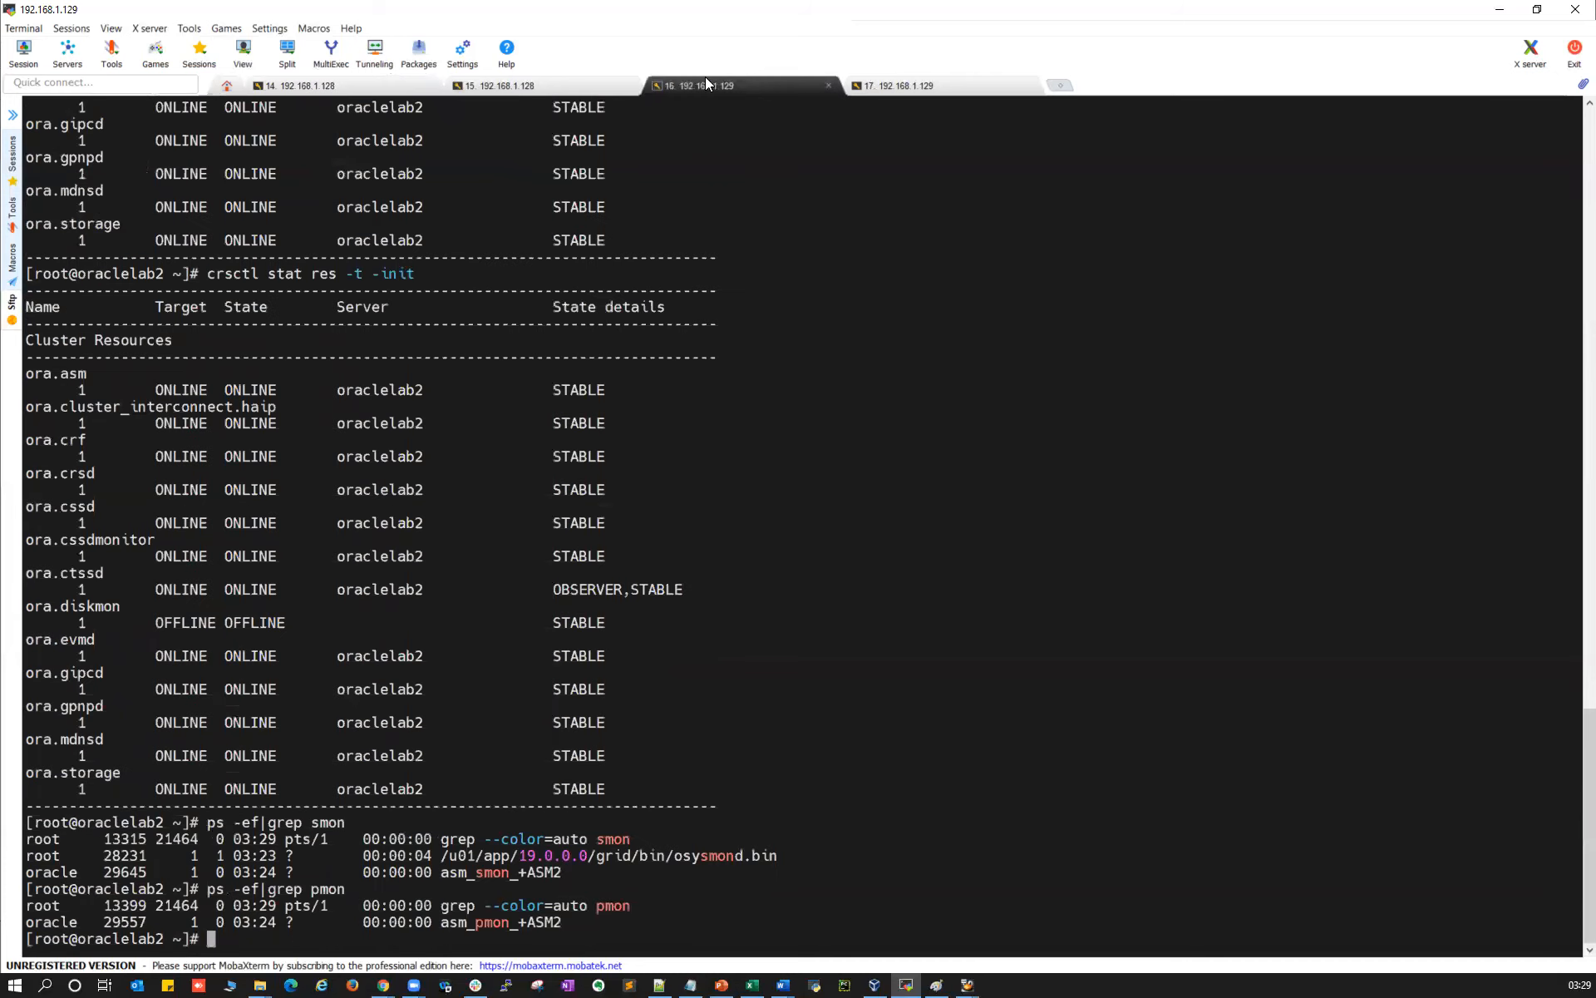
key("Return")
key("Return")
key("Return")
key("Return")
key("Return")
key("Return")
key("Return")
key("Return")
key("Return")
key("Return")
key("Return")
key("Return")
key("Return")
key("Return")
key("Return")
key("Return")
key("Return")
key("Return")
key("Return")
key("Return")
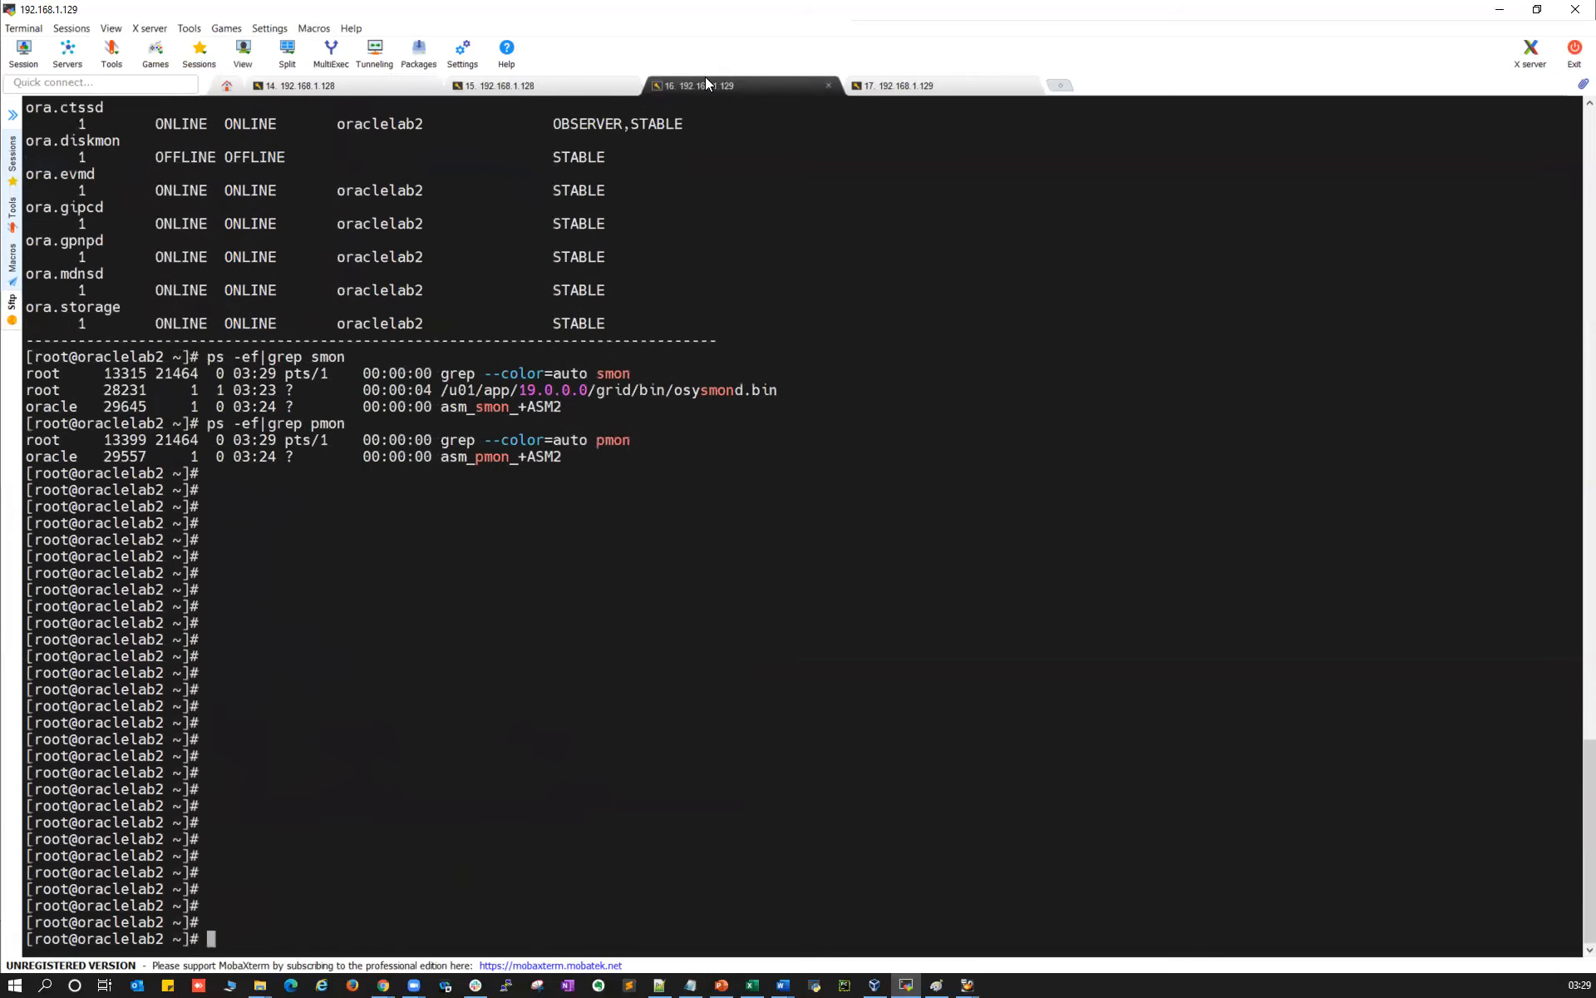
right_click(656, 393)
key("Return")
key("Return")
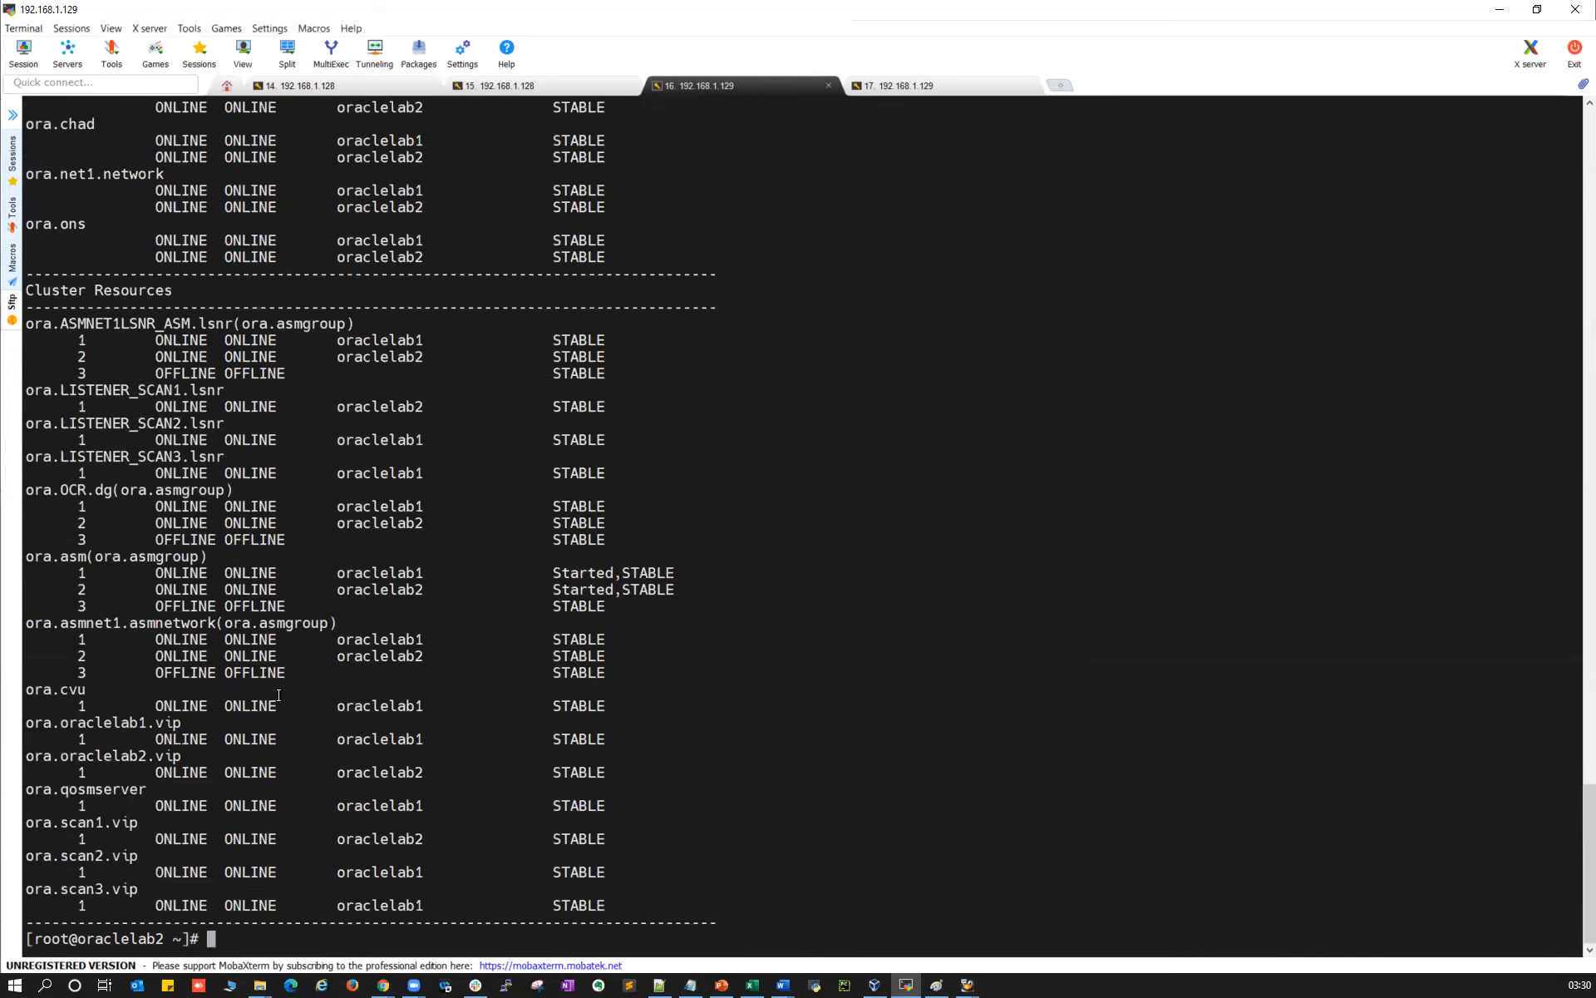
scroll(480, 636, "up", 9)
scroll(499, 657, "down", 9)
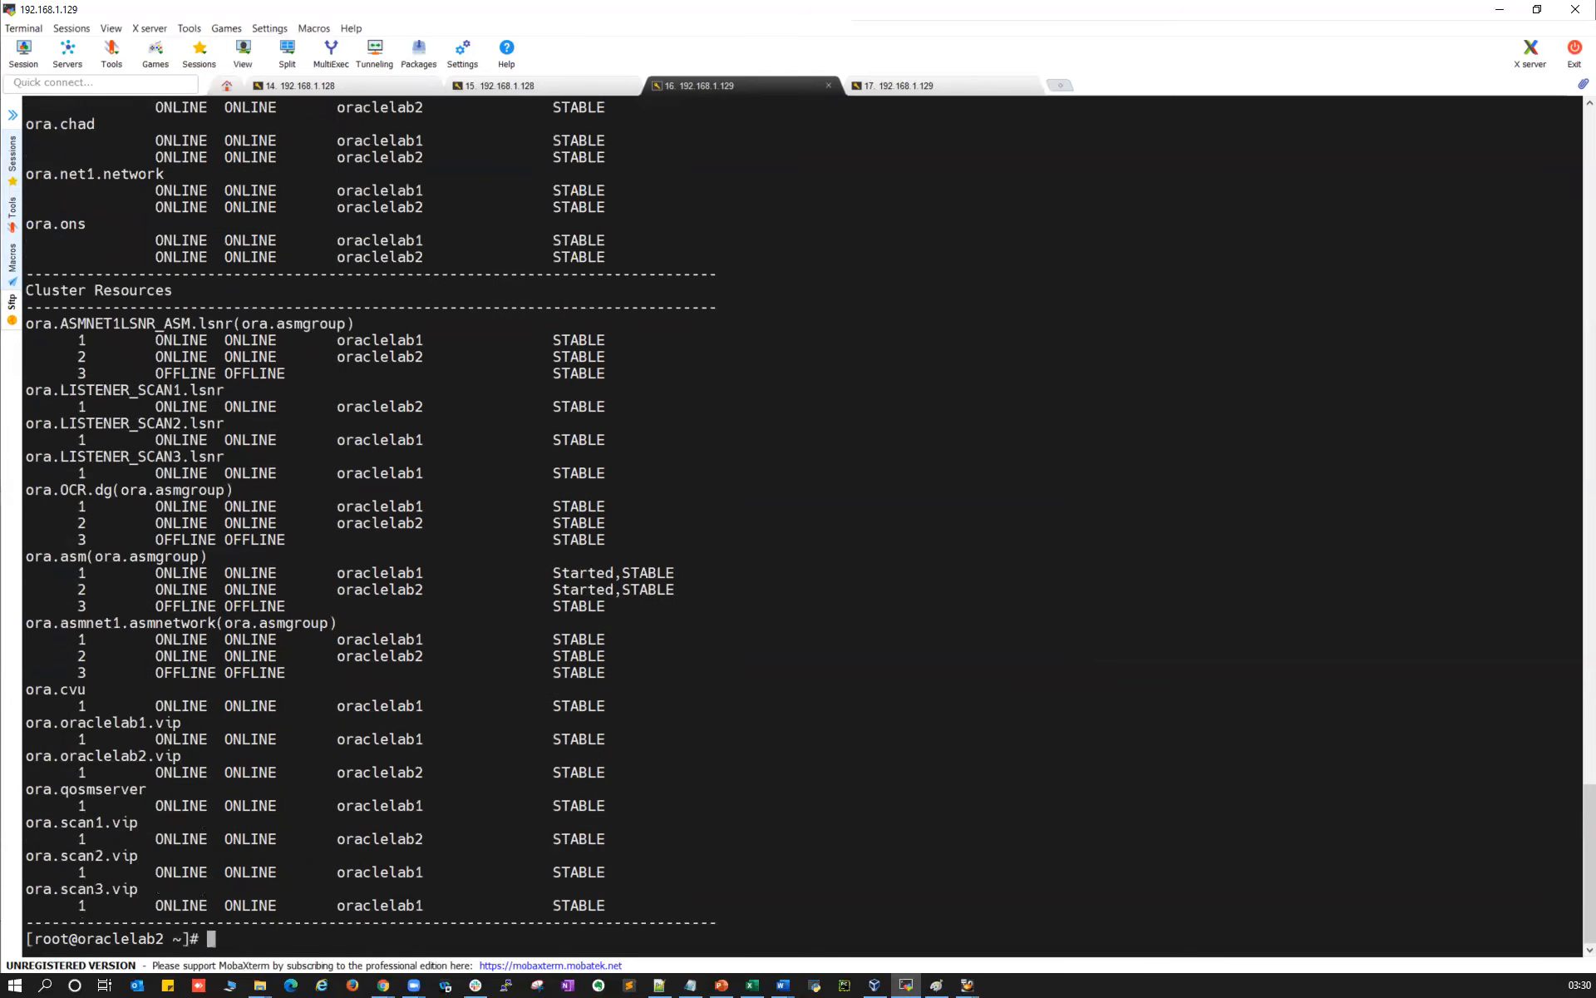